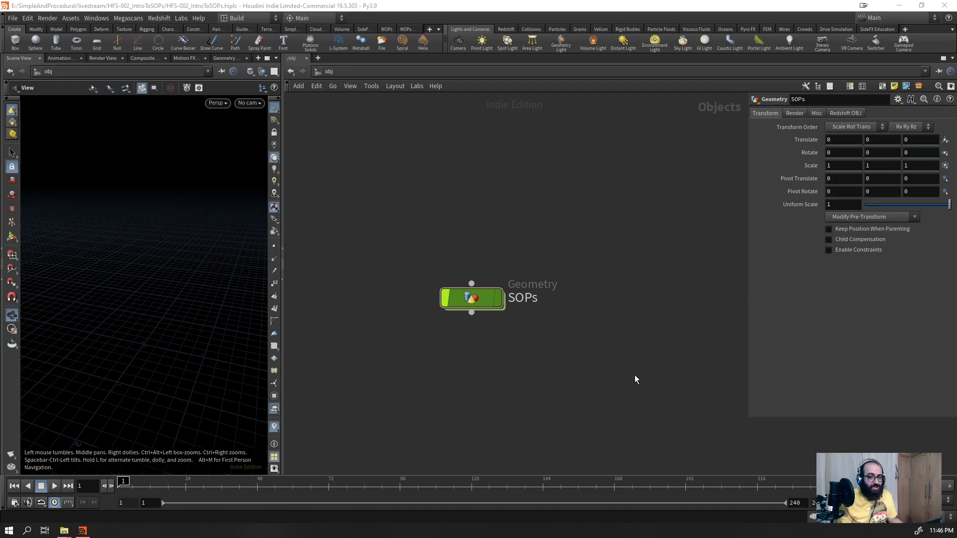
drag(478, 294, 474, 238)
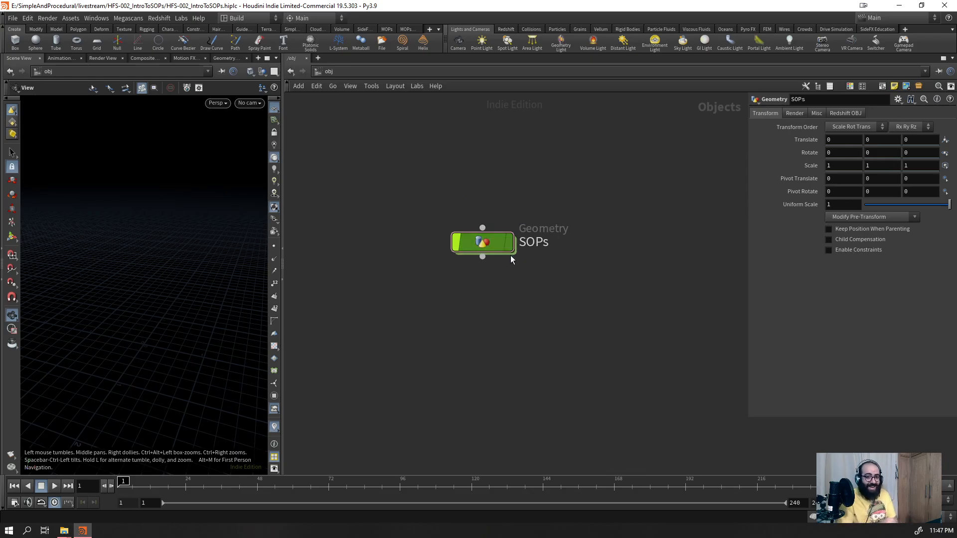
mouse_move(511, 253)
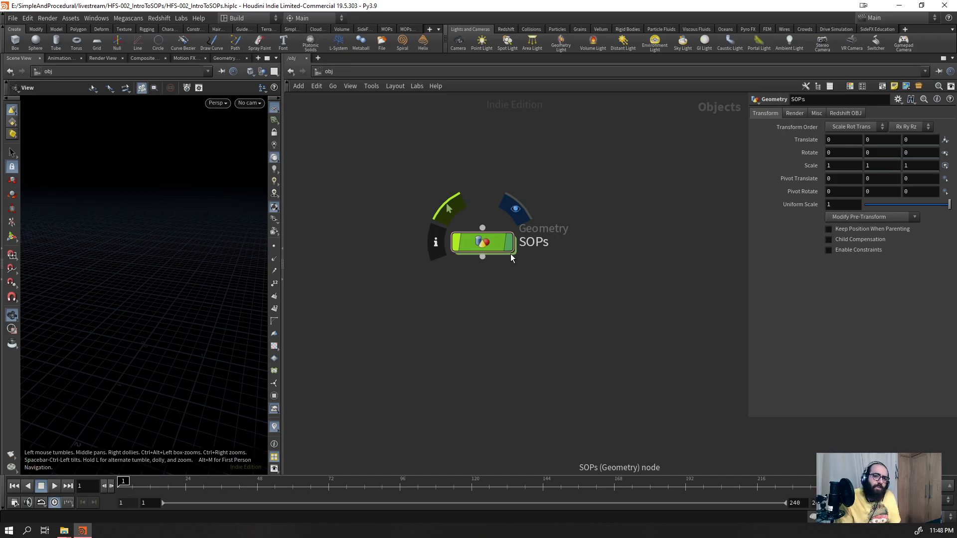
drag(480, 240, 491, 197)
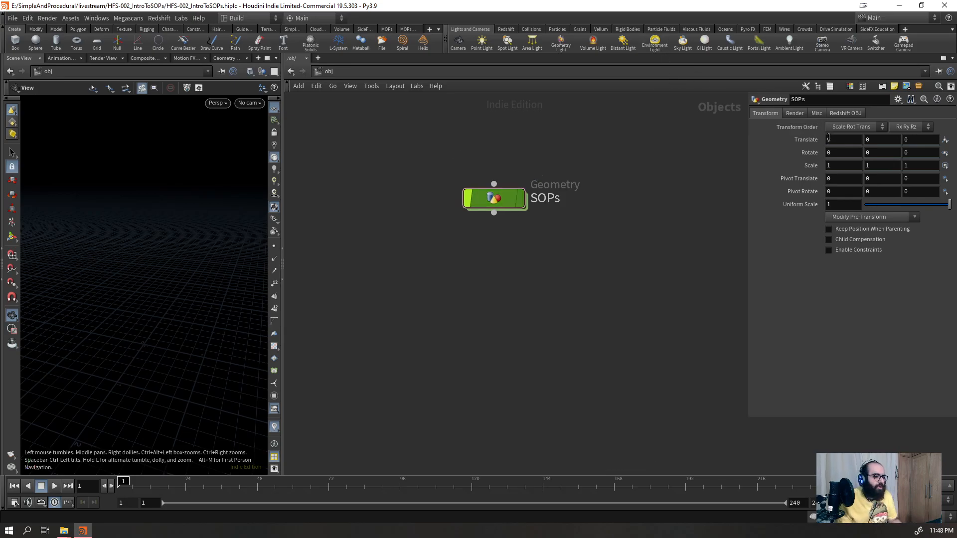
drag(491, 192, 459, 187)
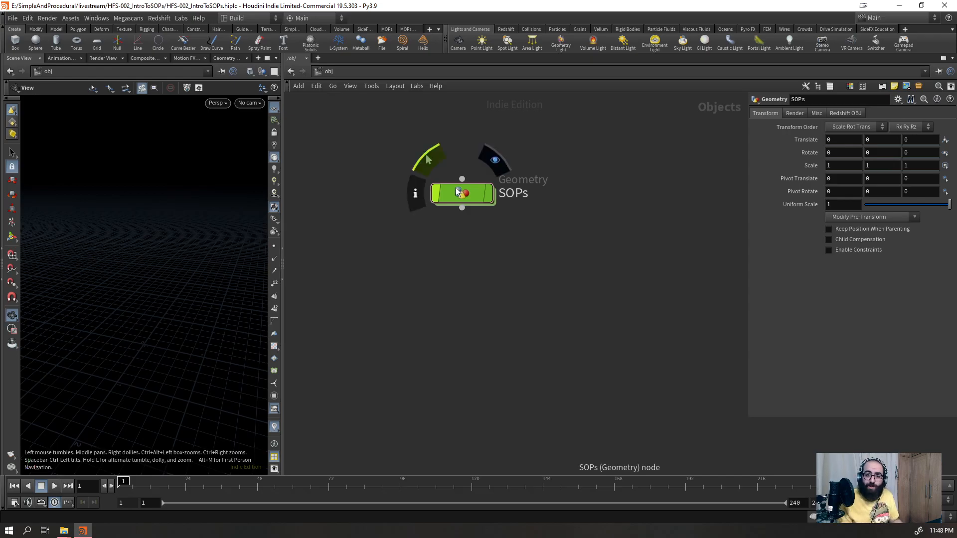
drag(466, 197, 505, 184)
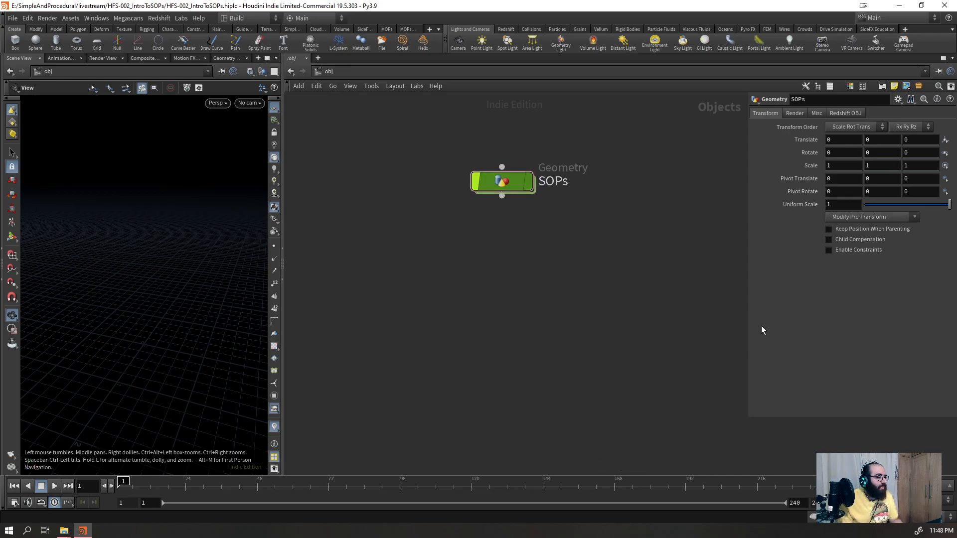
drag(492, 180, 471, 202)
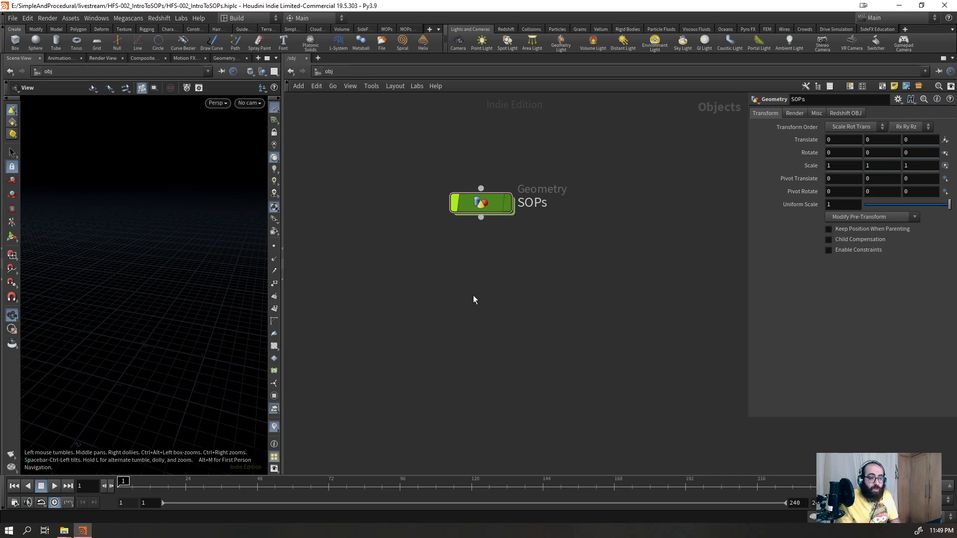
- Reload the current Build desktop to restore its saved layout
click(244, 49)
click(243, 18)
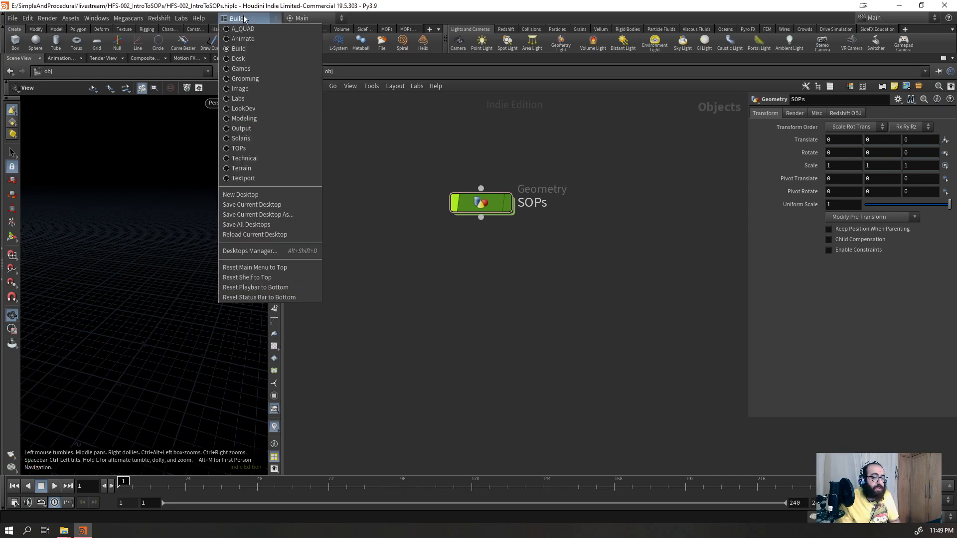
click(237, 233)
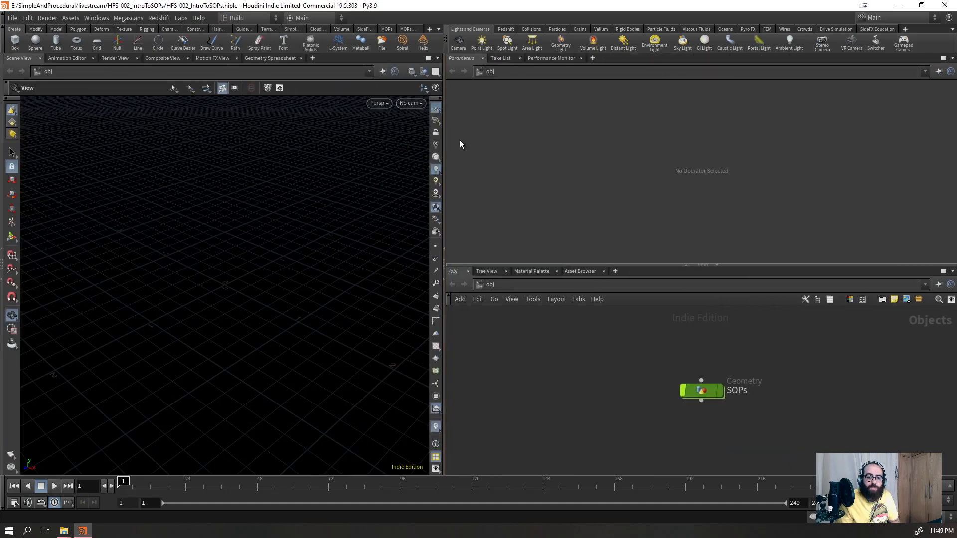
- Close the Parameters, Take List, Performance Monitor, Tree View, Material Palette and Asset Browser tabs, leaving the network editor beside the scene view
click(483, 58)
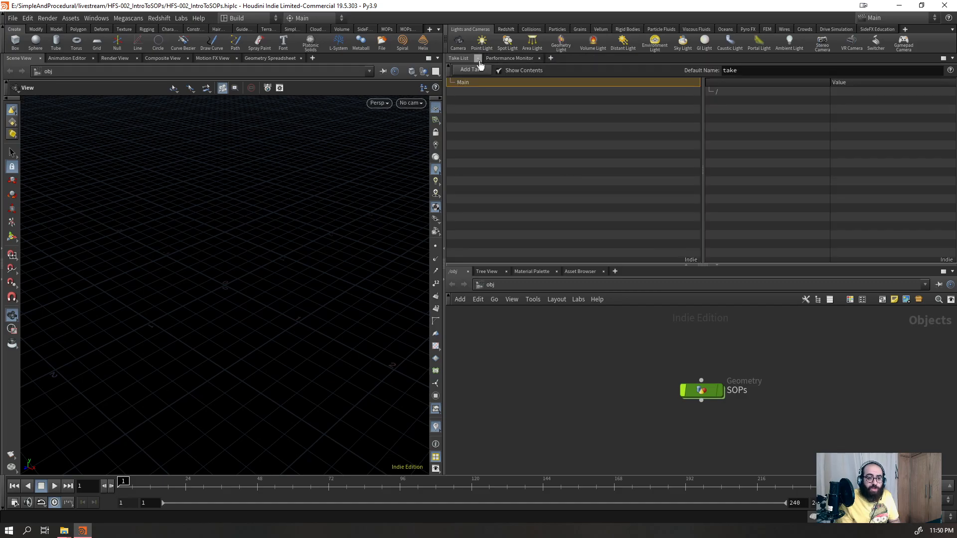
click(478, 59)
click(502, 58)
click(533, 58)
click(543, 59)
click(611, 59)
- Show the parameter dialog inside the network editor and frame the selected SOPs geometry node
key(p)
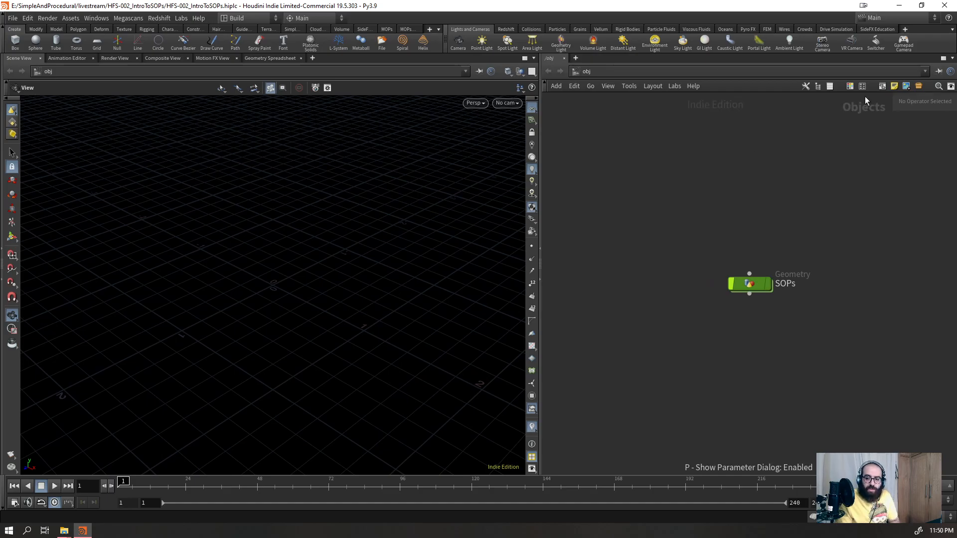
click(750, 284)
key(h)
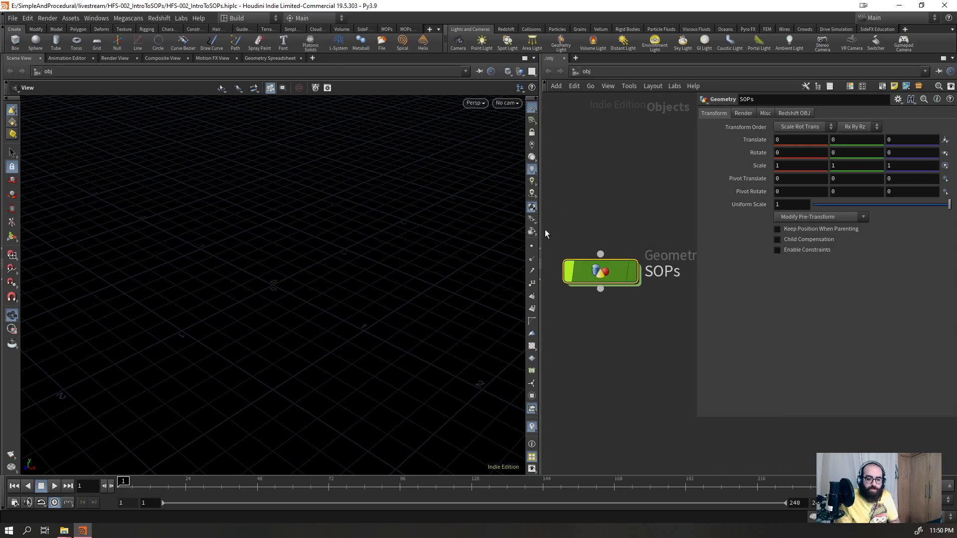
- Widen the network editor by narrowing the scene view, and reposition the SOPs node in the freed space
drag(541, 229, 309, 240)
scroll(505, 318, down, 5)
scroll(508, 323, up, 3)
scroll(656, 360, down, 4)
scroll(614, 337, up, 5)
scroll(519, 326, up, 3)
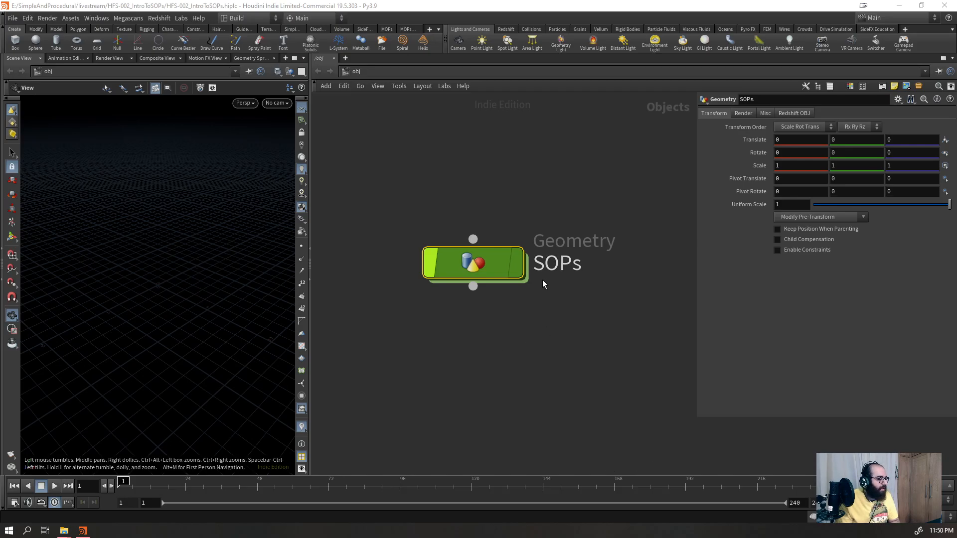
middle_drag(474, 221, 477, 210)
drag(477, 209, 453, 285)
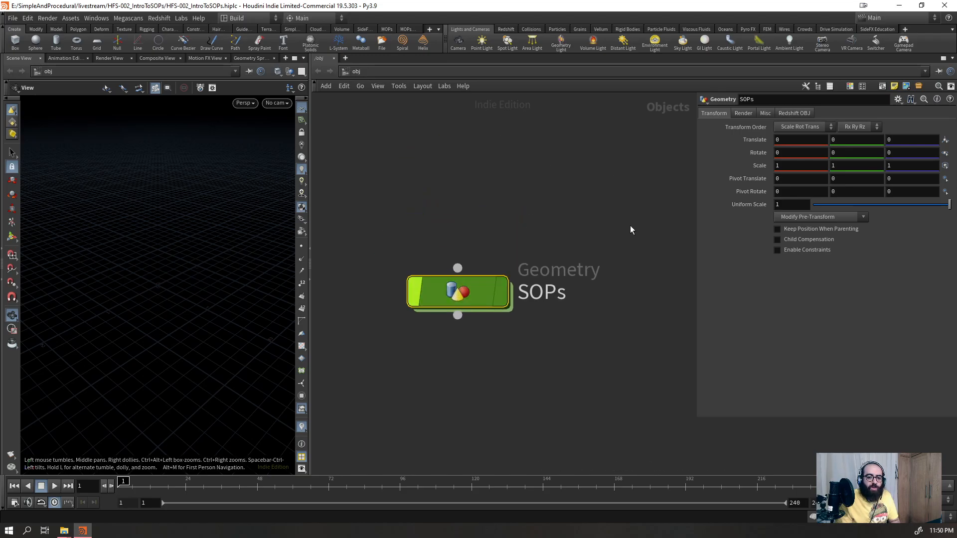
- Shrink the parameter dialog overlay in width and height, and reposition the SOPs node beside it
drag(697, 418, 729, 383)
drag(467, 288, 434, 383)
click(554, 211)
scroll(554, 211, down, 1)
scroll(557, 214, down, 2)
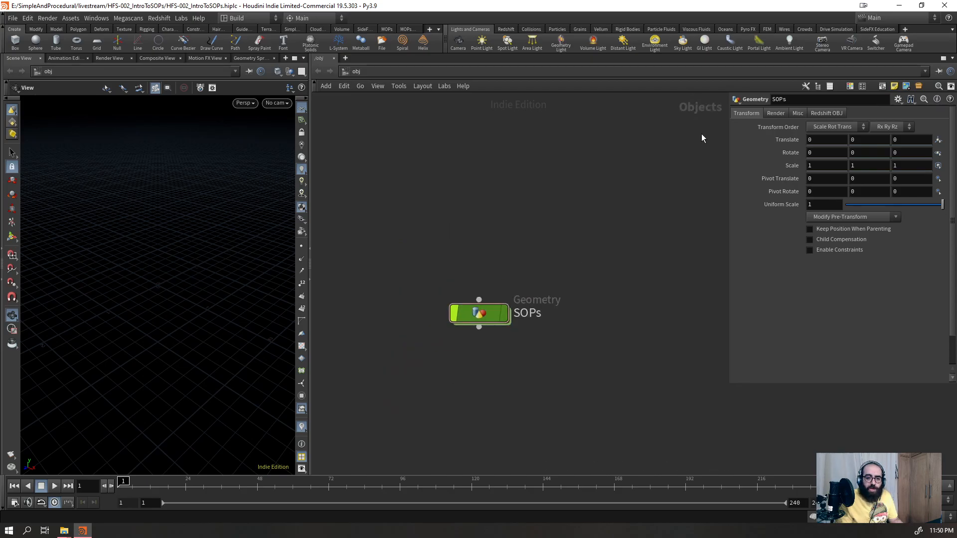
drag(477, 310, 463, 244)
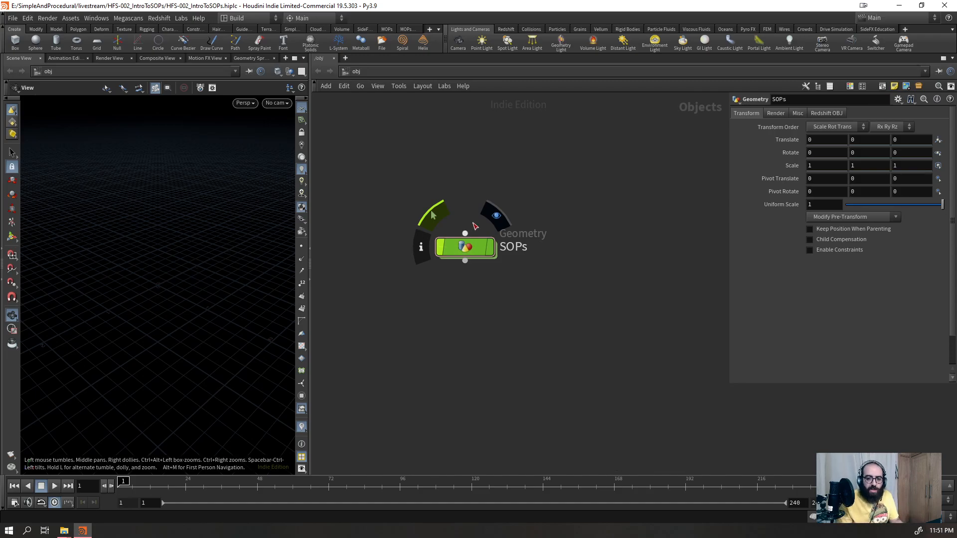
click(372, 70)
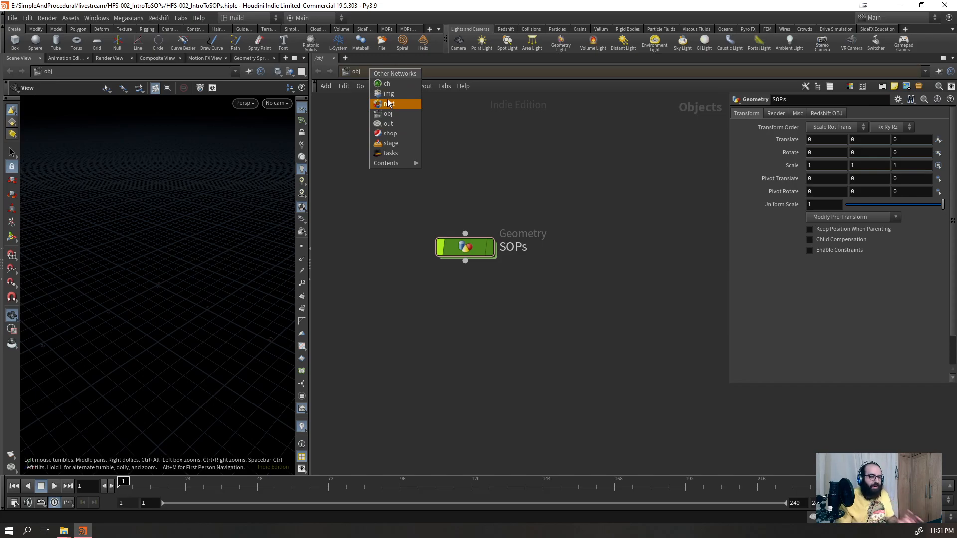
click(452, 175)
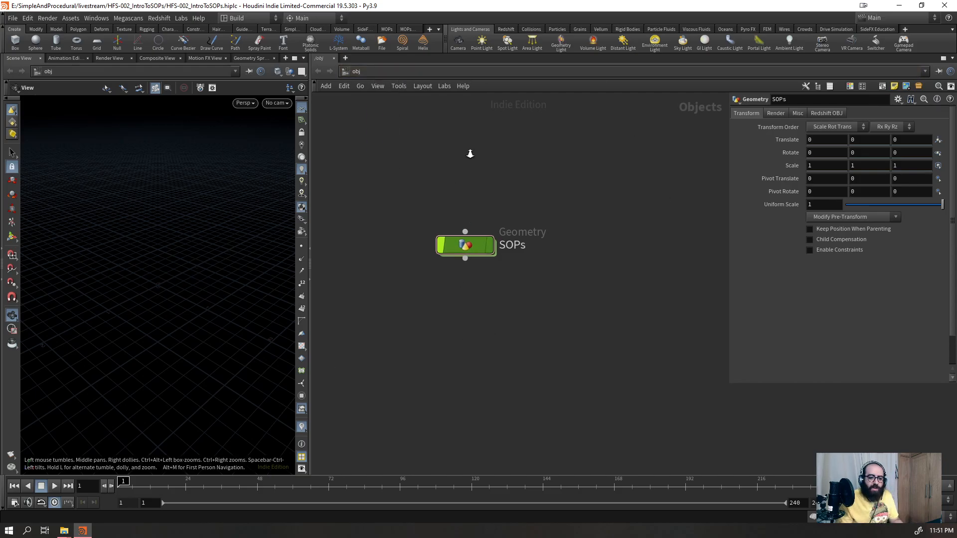
key(Tab)
mouse_move(489, 184)
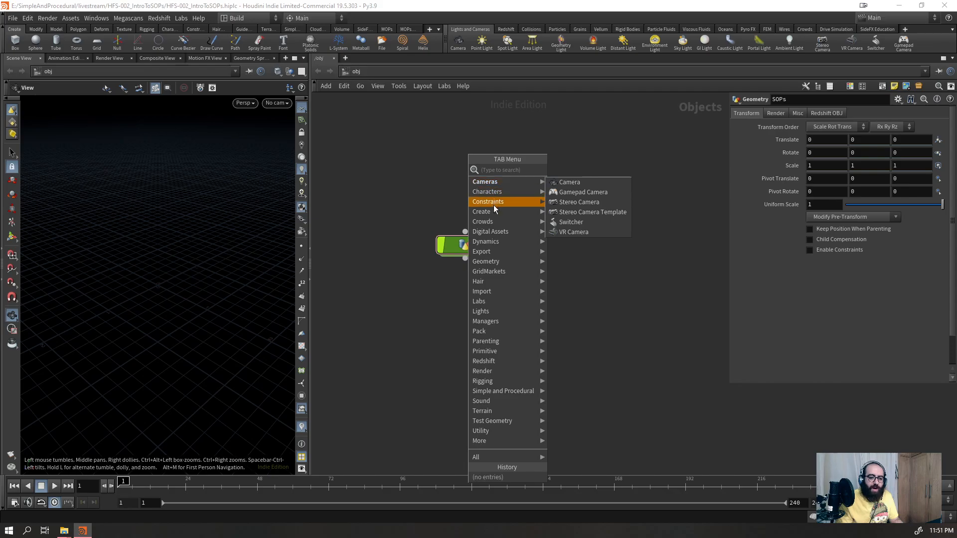
mouse_move(498, 224)
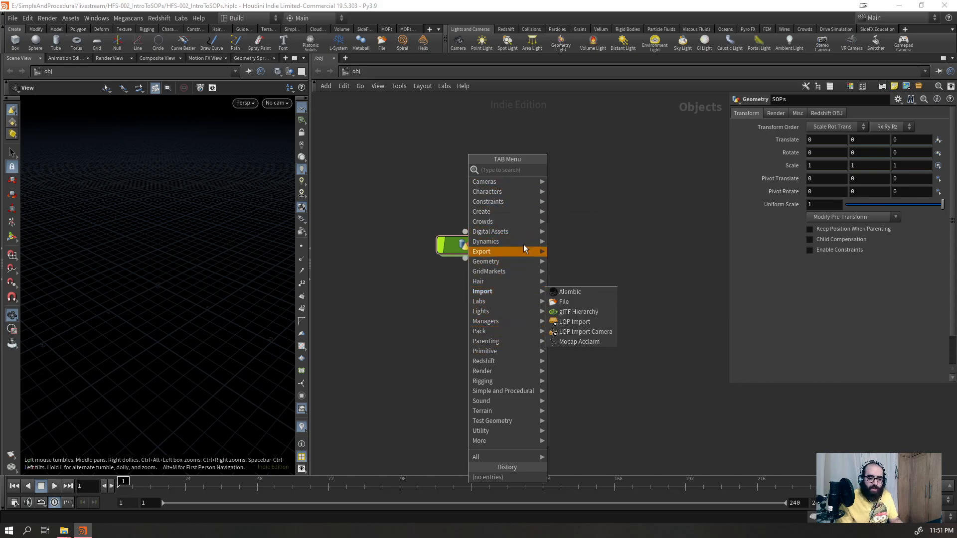
click(392, 333)
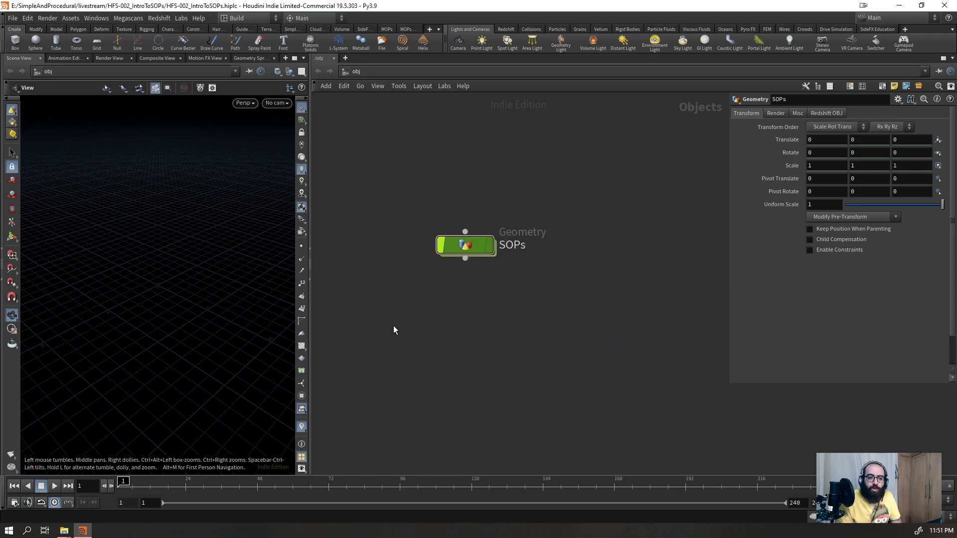
- Save the scene file
key(ctrl+s)
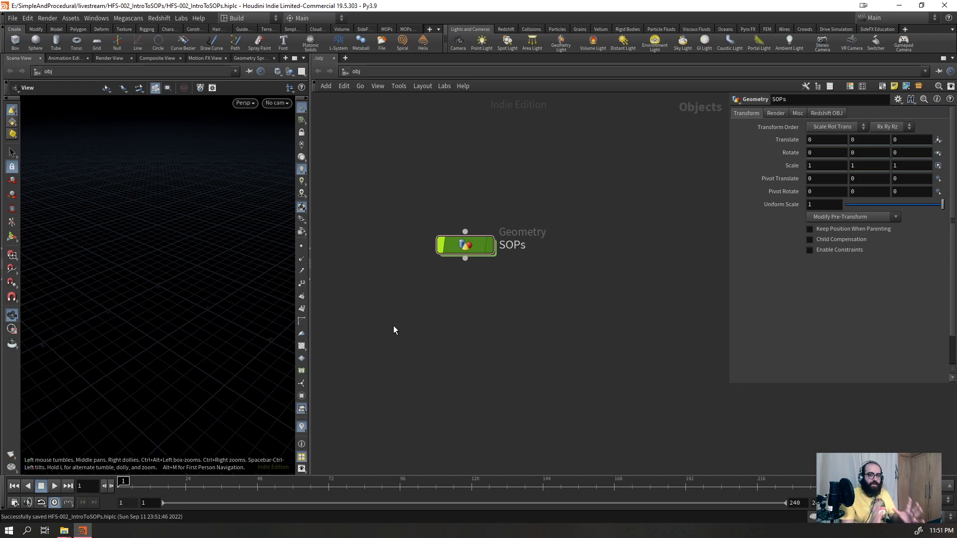
mouse_move(484, 244)
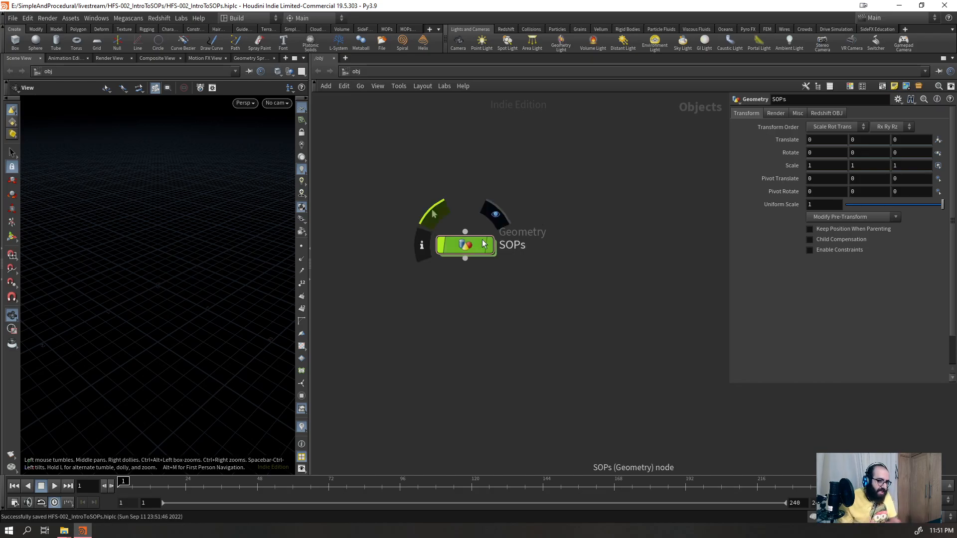
click(424, 71)
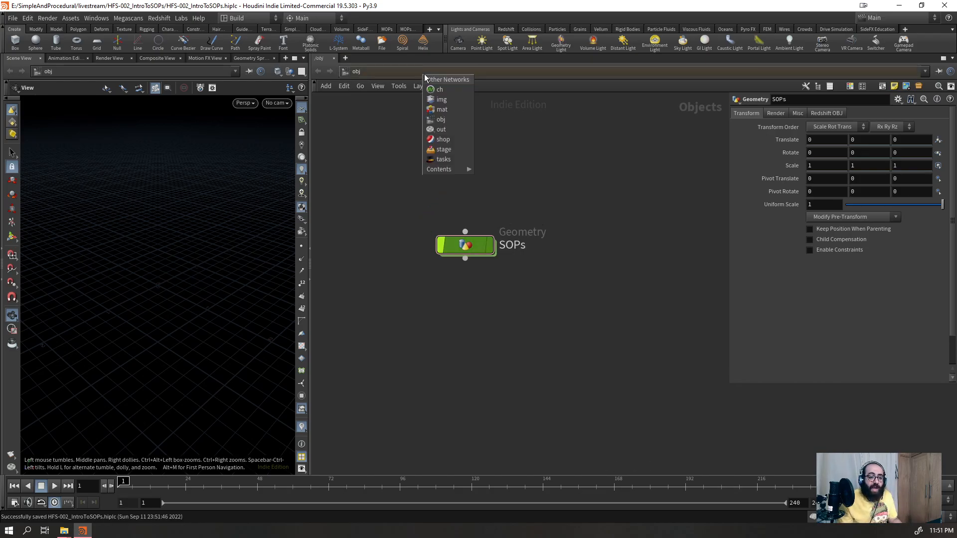
click(620, 237)
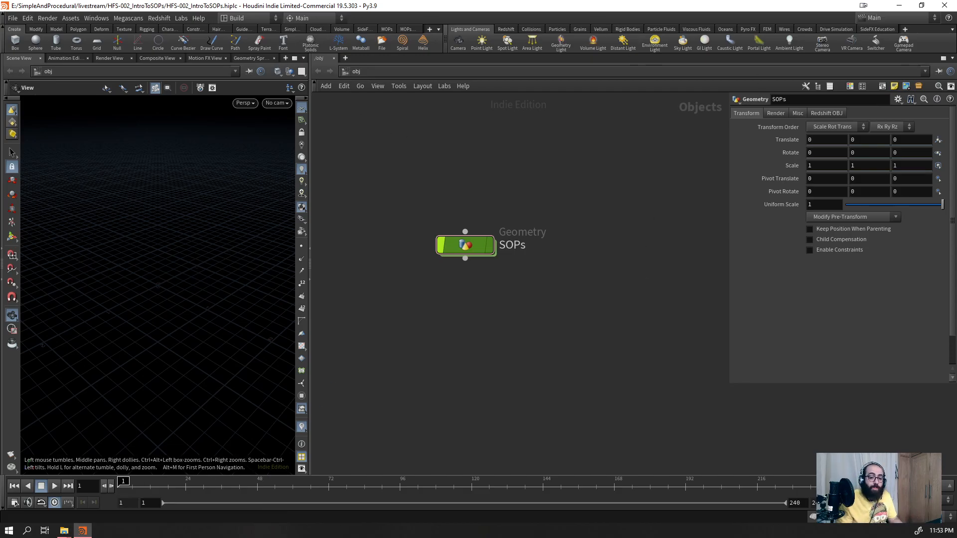
- Visit the ch Motion FX network, and switch to the img compositing network to view its available node types
click(357, 71)
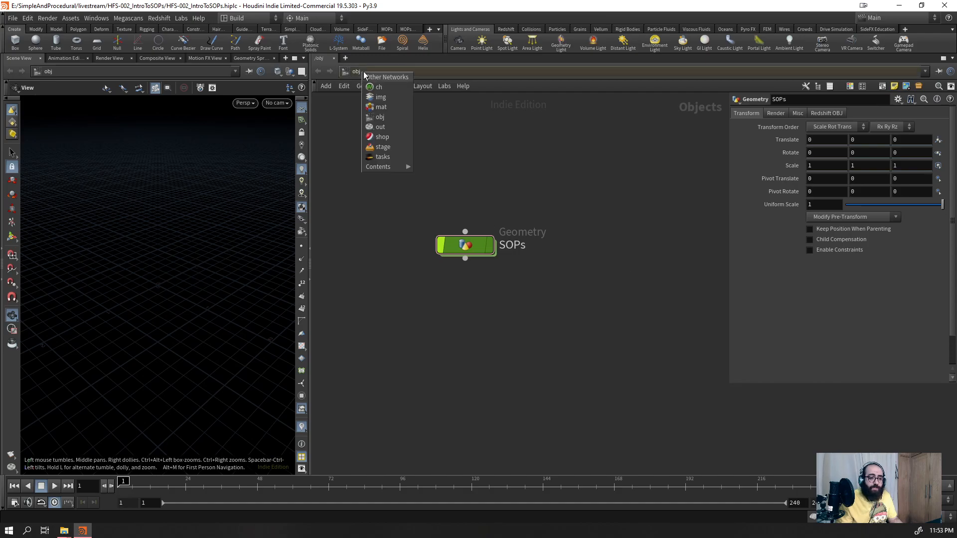
click(370, 86)
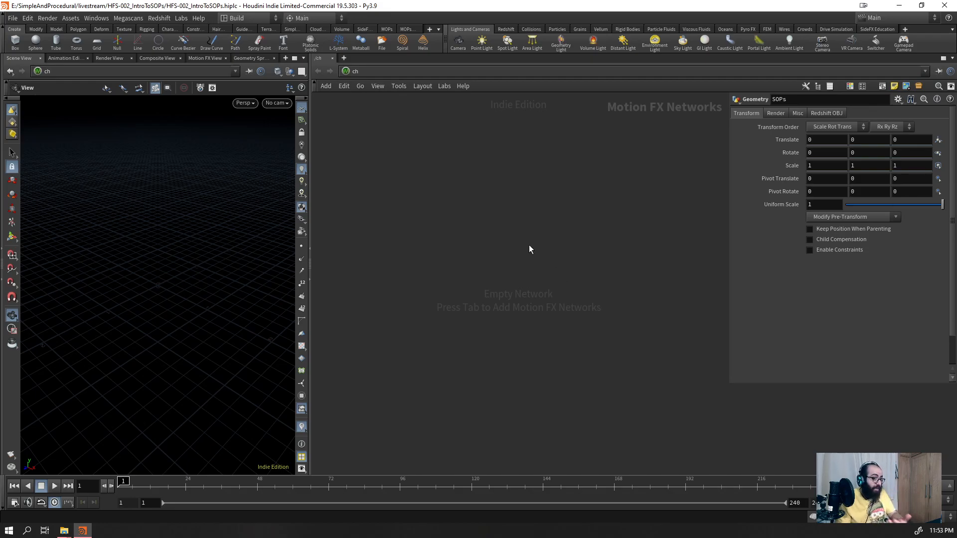
click(381, 74)
click(393, 102)
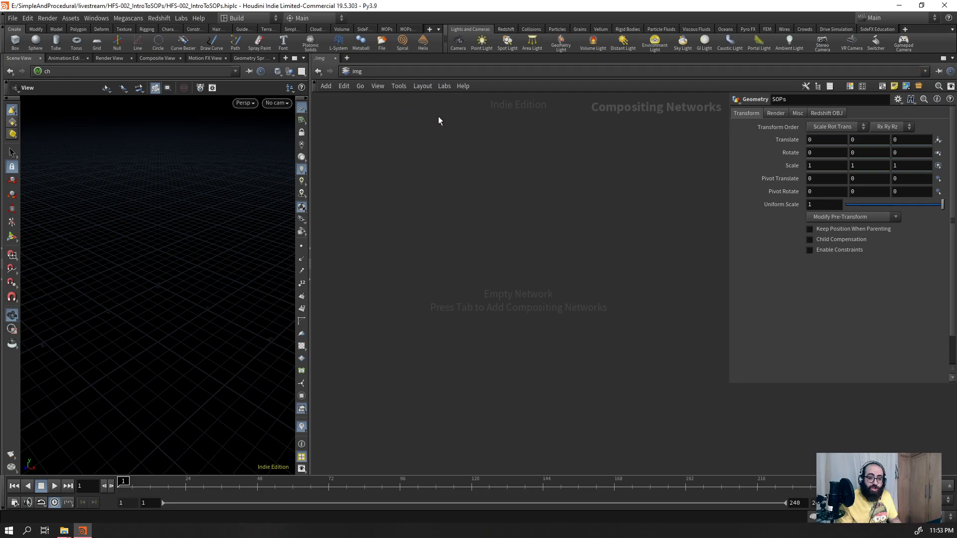
key(Tab)
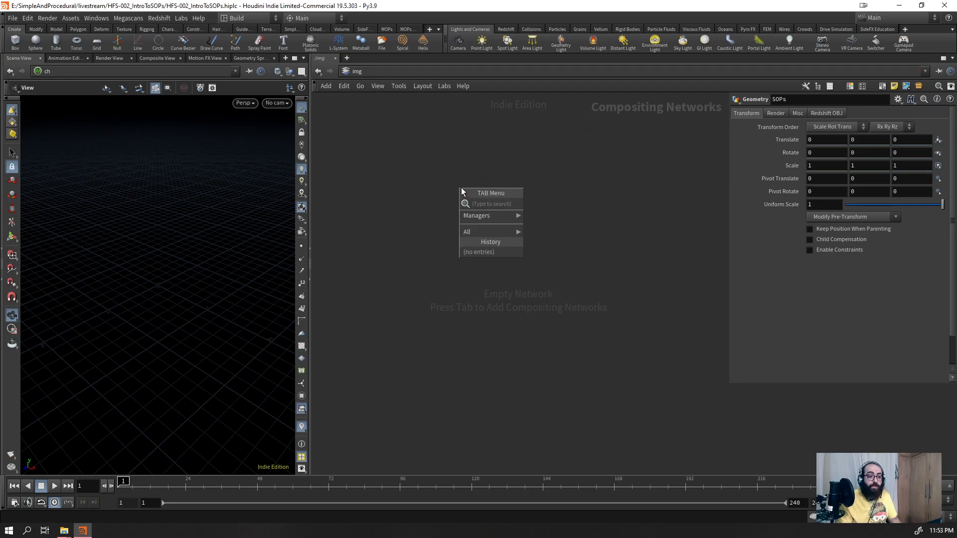
click(442, 196)
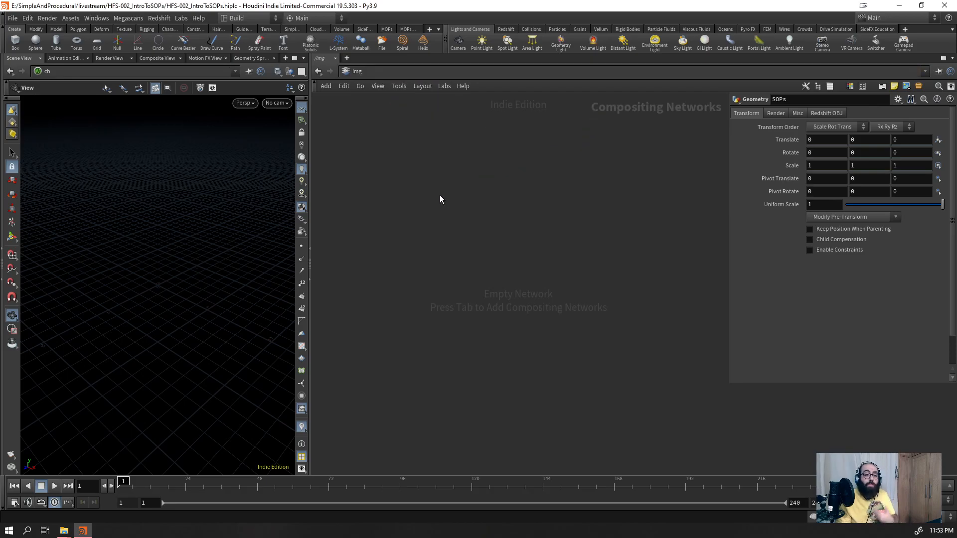
- Add an Image Network node to the img context
key(Tab)
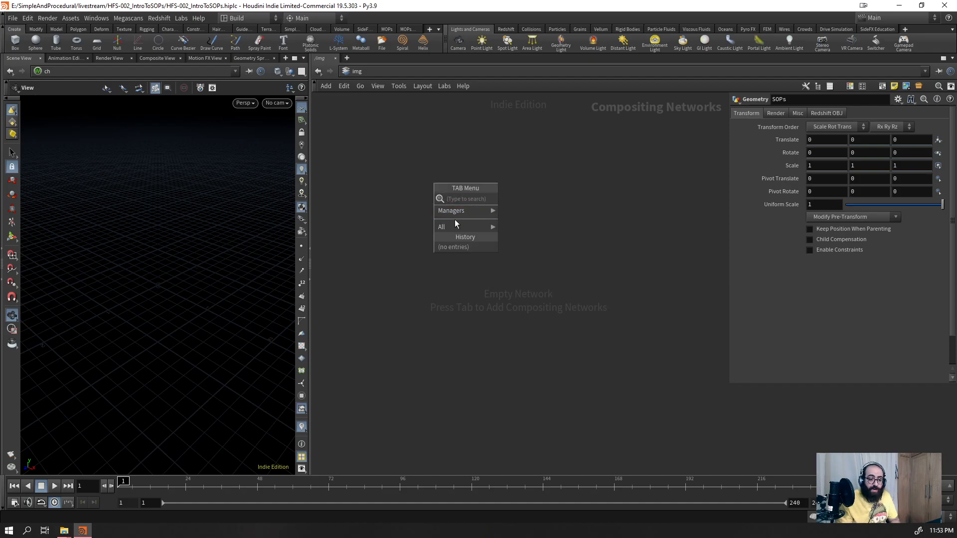
mouse_move(455, 225)
click(521, 228)
click(447, 205)
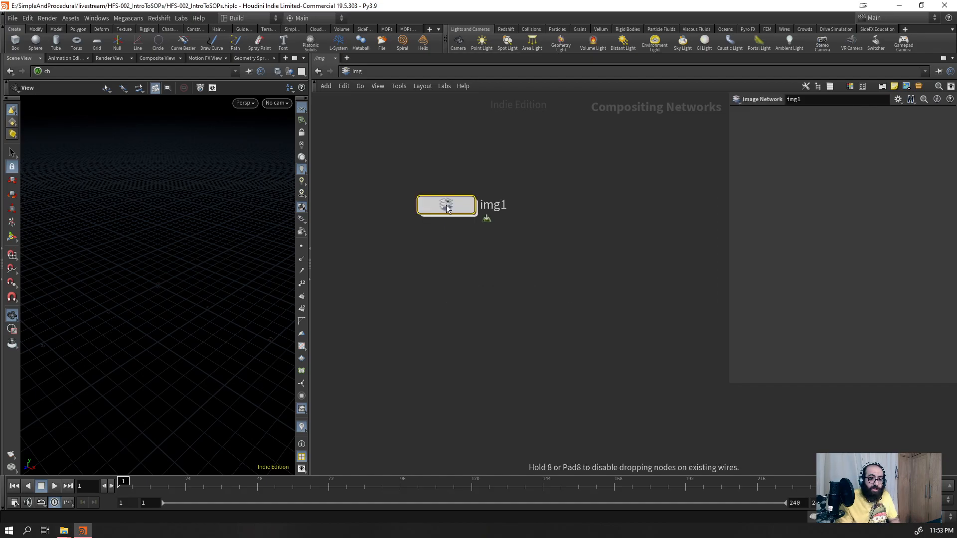
- View the compositing node categories inside the image network, and delete that network from the img context
double_click(441, 201)
key(Tab)
mouse_move(467, 232)
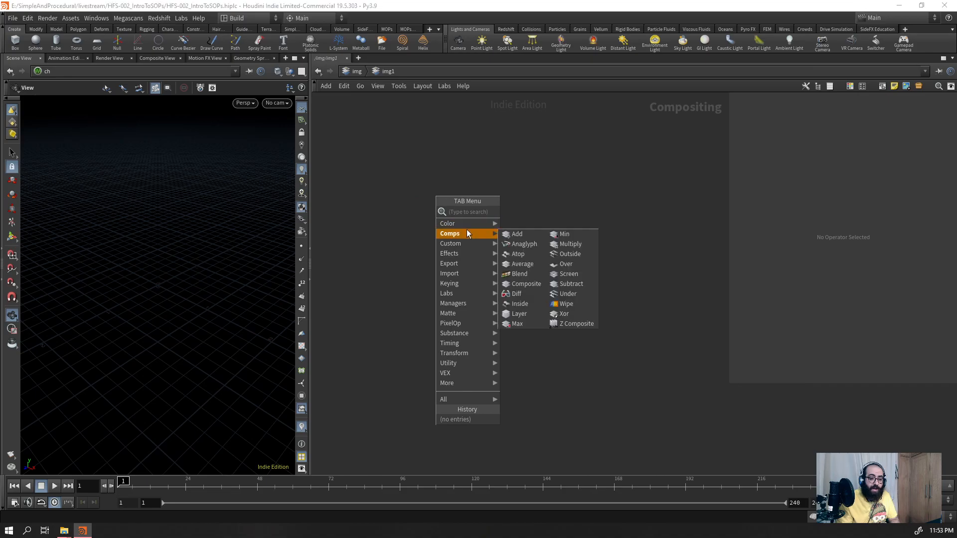
click(364, 73)
key(Delete)
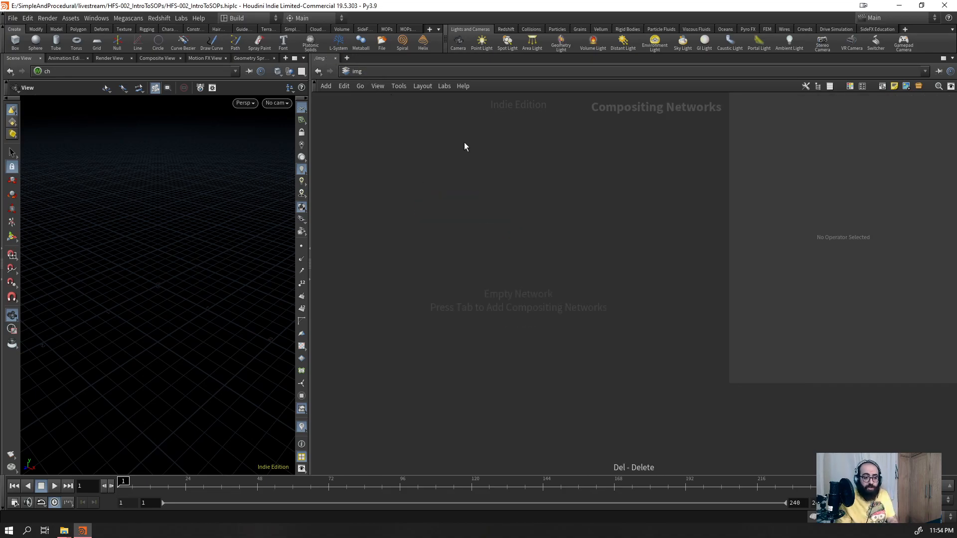
- Switch to the mat network and view the node categories available for building materials
click(400, 74)
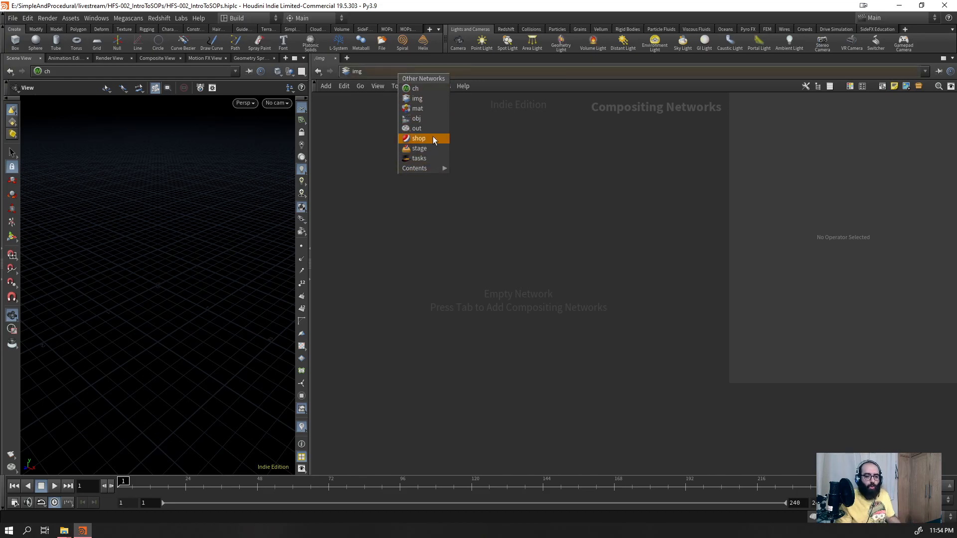
click(411, 108)
key(Tab)
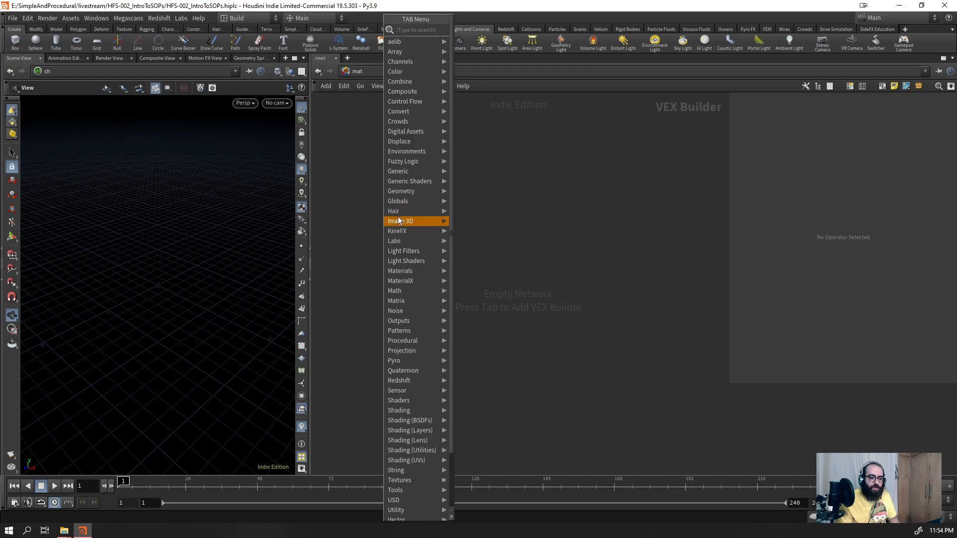
mouse_move(421, 400)
click(474, 214)
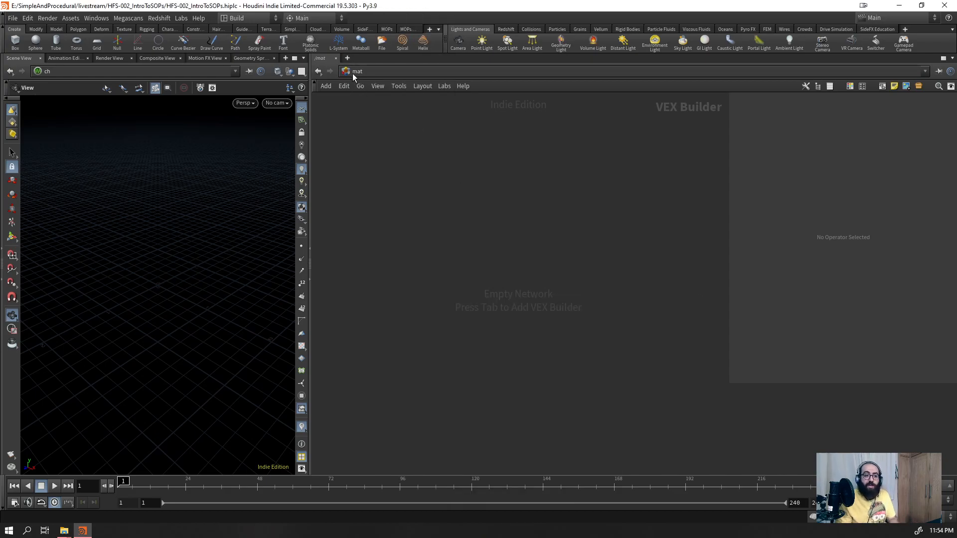
click(361, 73)
click(437, 205)
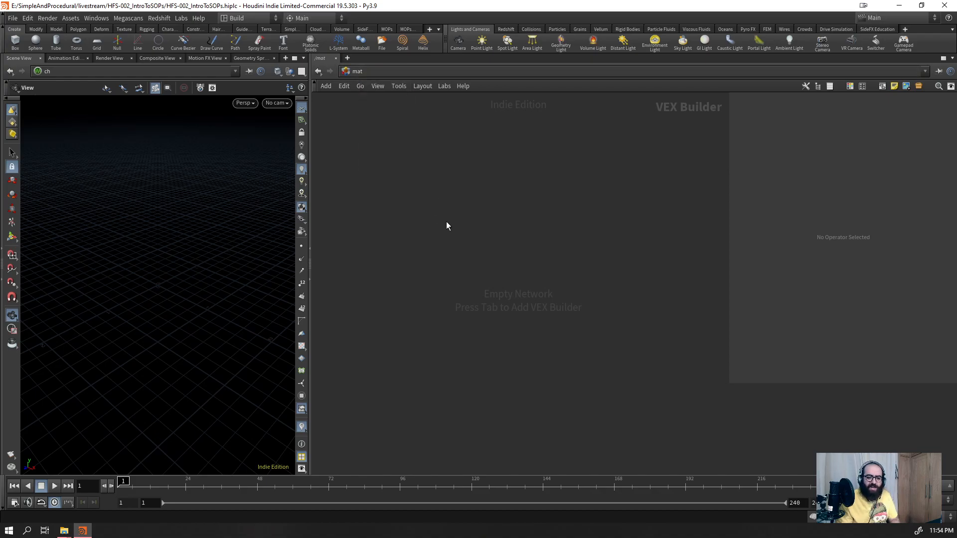
key(Tab)
click(412, 267)
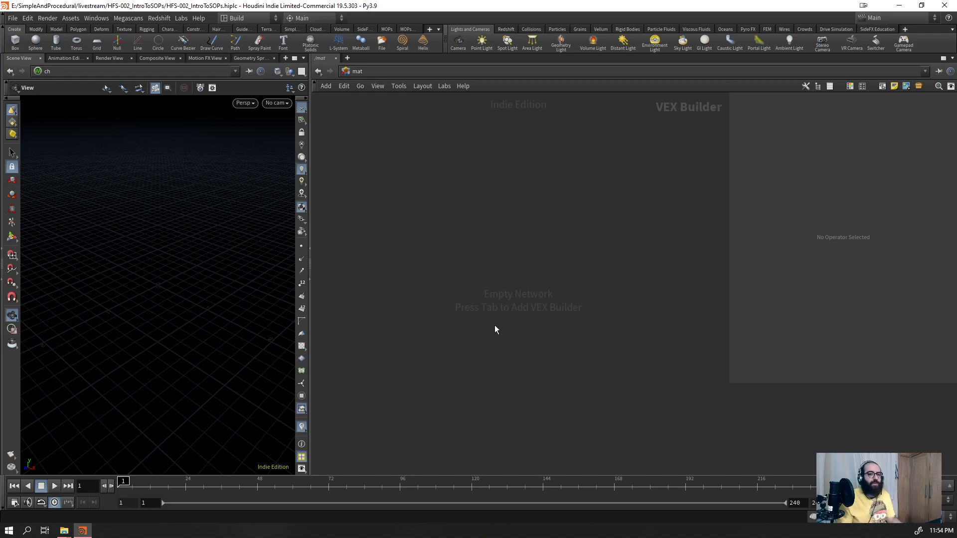
- Switch to the out network, delete its two existing nodes, and view the available output node categories
click(440, 72)
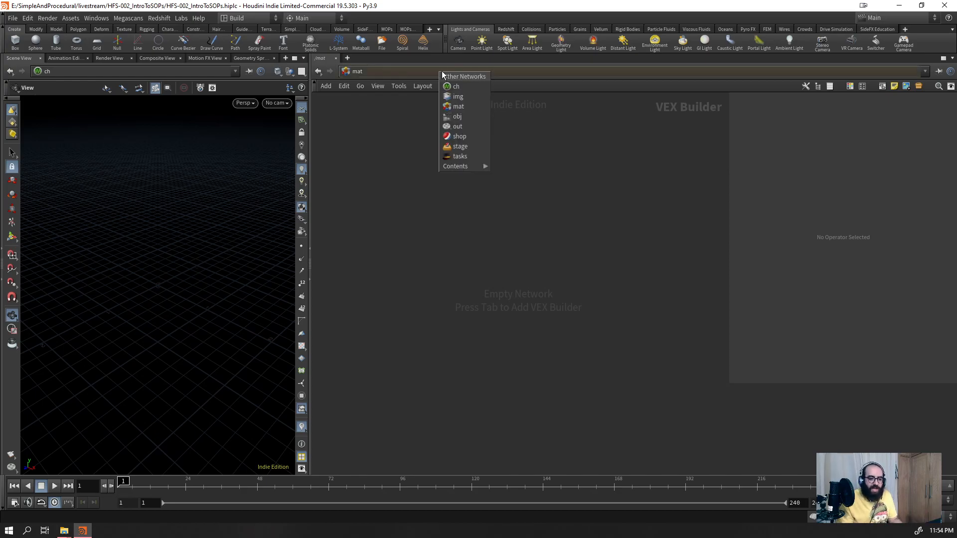
click(471, 127)
middle_drag(577, 272, 496, 260)
scroll(497, 259, down, 1)
scroll(494, 259, up, 2)
drag(636, 183, 486, 341)
key(Delete)
key(Tab)
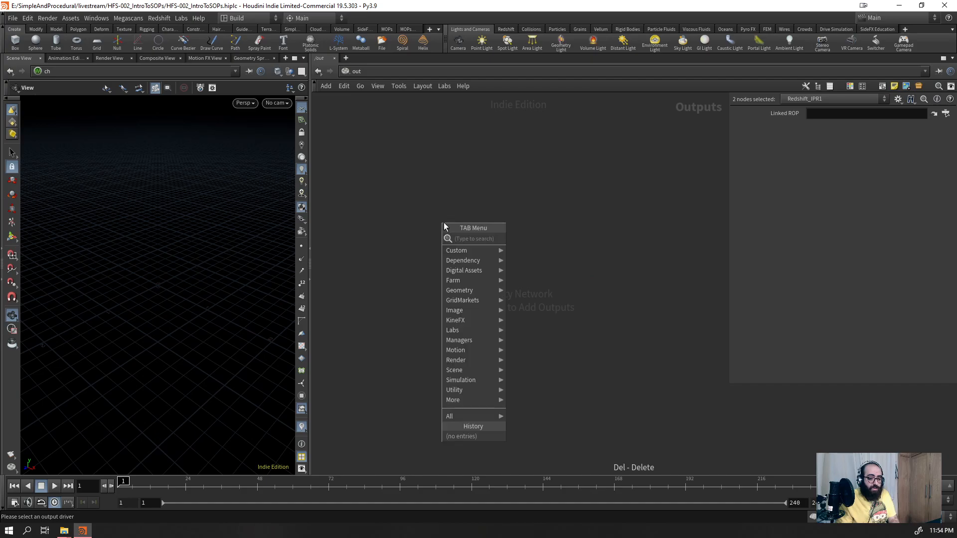
mouse_move(465, 359)
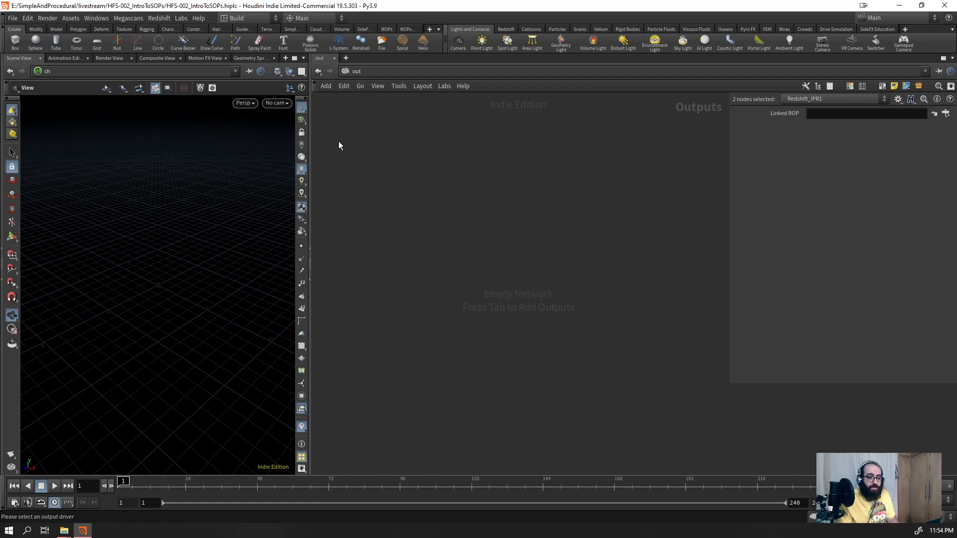
- Place a Fluffy Clouds shader in the shop network, and delete it
click(349, 71)
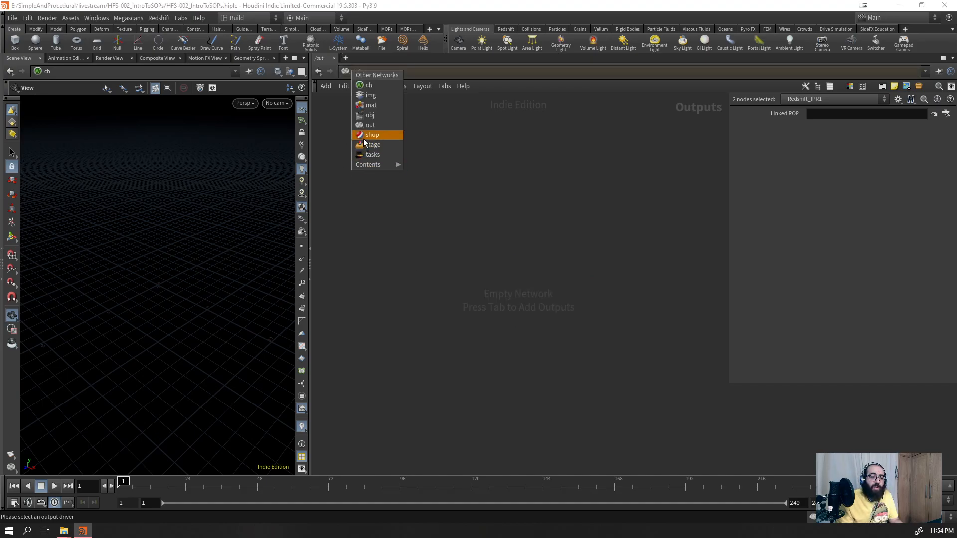
click(367, 135)
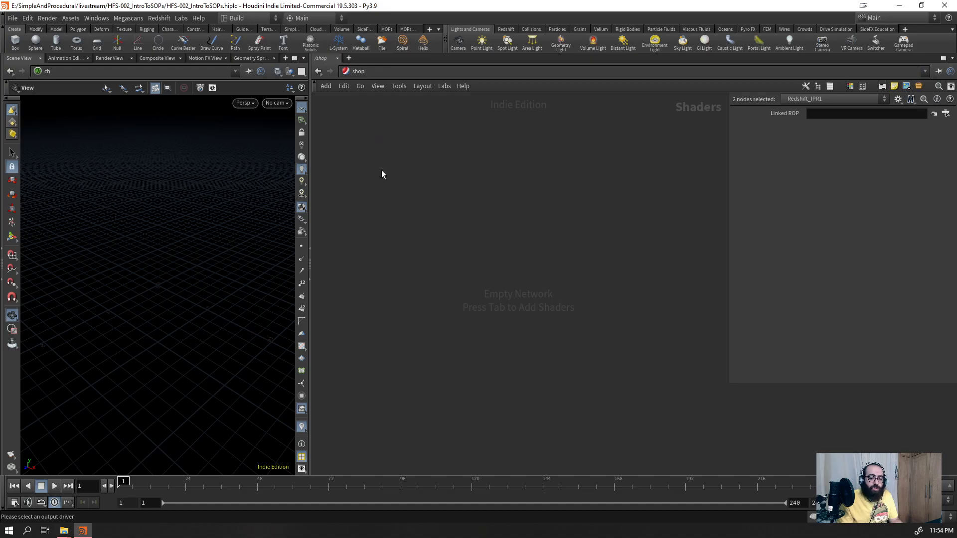
key(Tab)
mouse_move(419, 228)
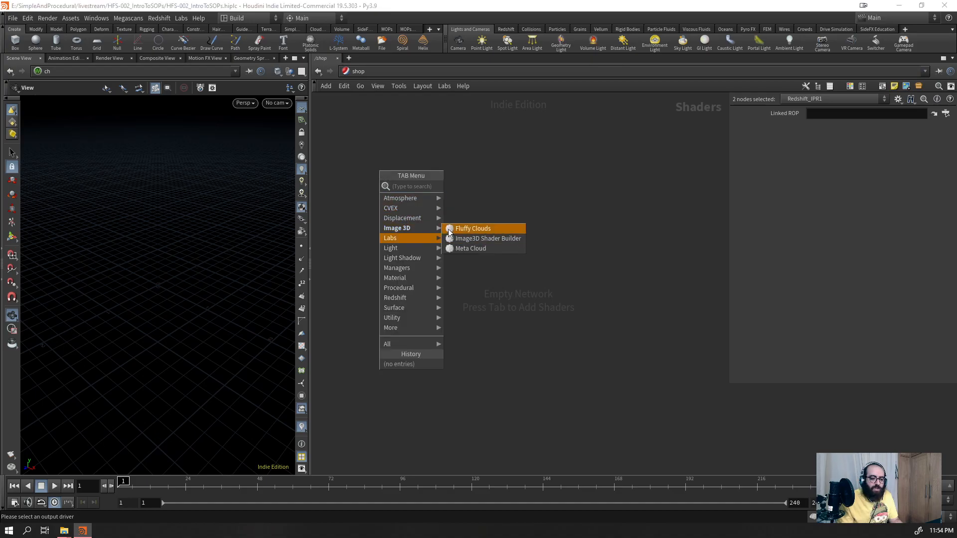
click(473, 228)
click(536, 220)
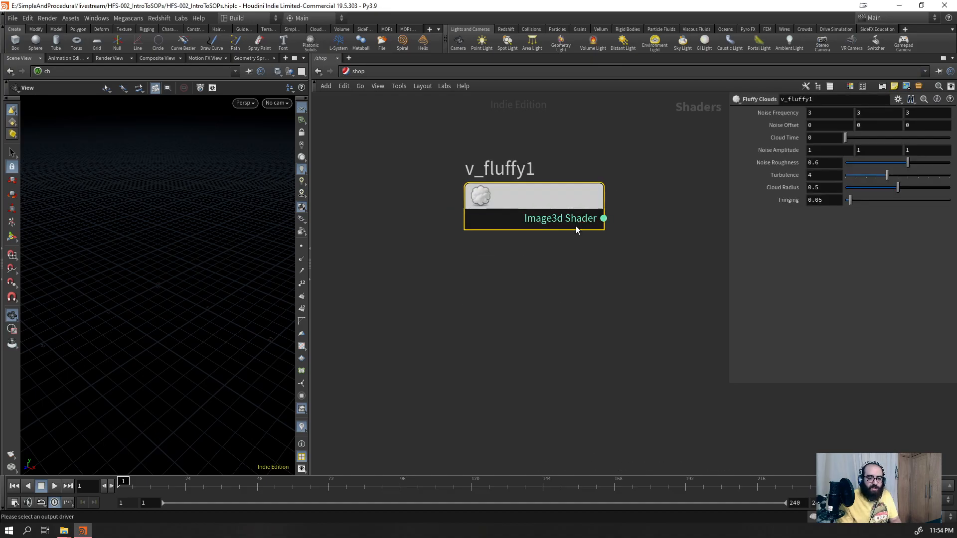
key(Delete)
- Switch to the stage network and view its Solaris node categories
click(420, 73)
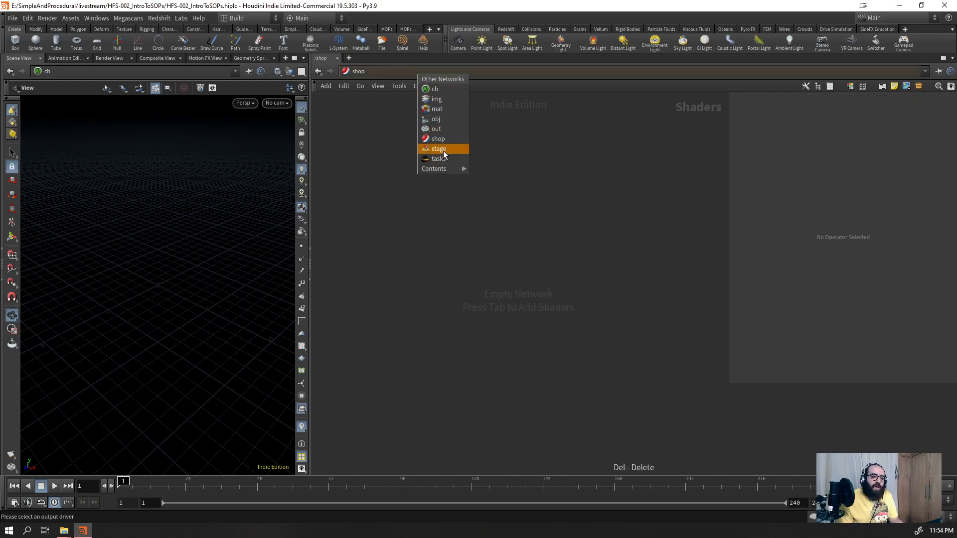
click(439, 149)
key(Tab)
mouse_move(447, 184)
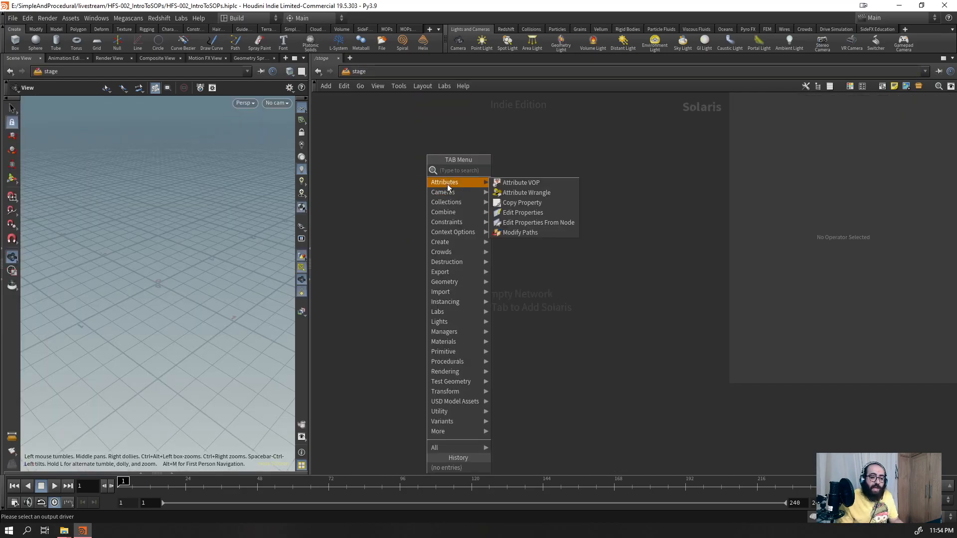
mouse_move(471, 232)
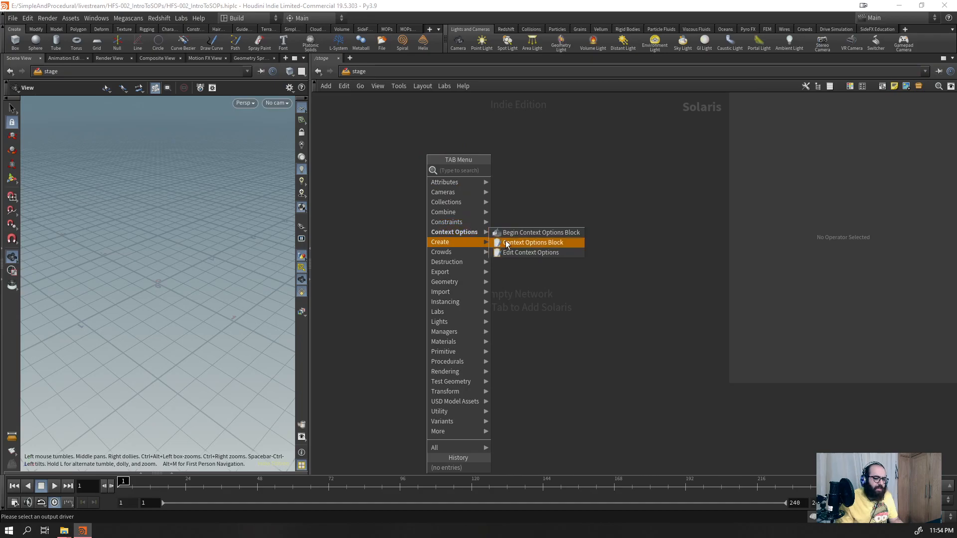
- Place a Context Options Block in the stage network, and delete both of its nodes
click(506, 244)
click(505, 201)
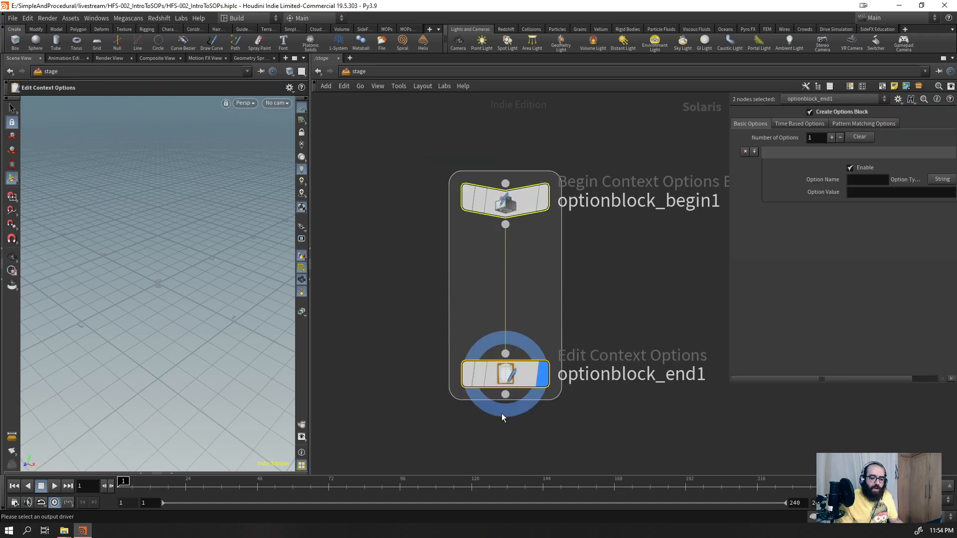
key(Delete)
- Add the Pig Head test geometry to the stage network and move its node higher in the network
key(Tab)
mouse_move(555, 359)
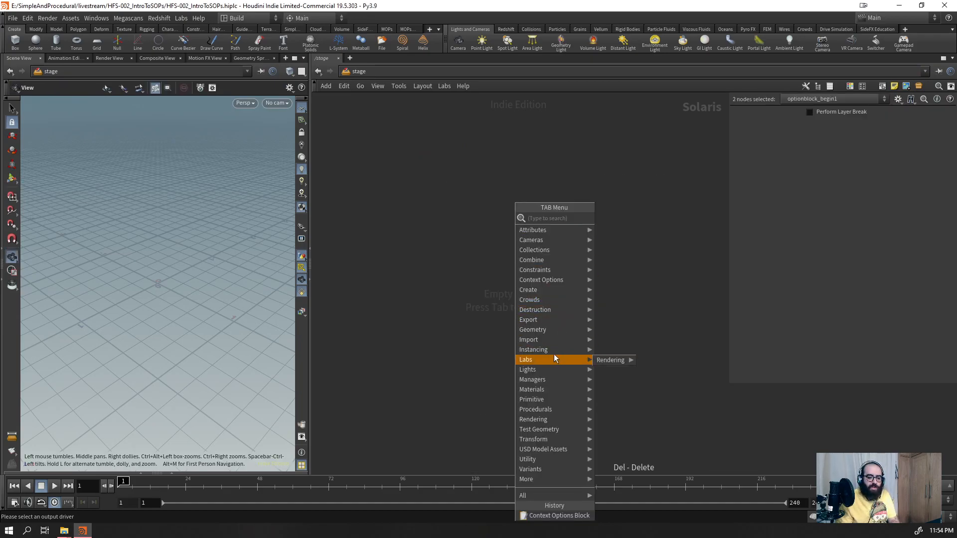
key(Tab)
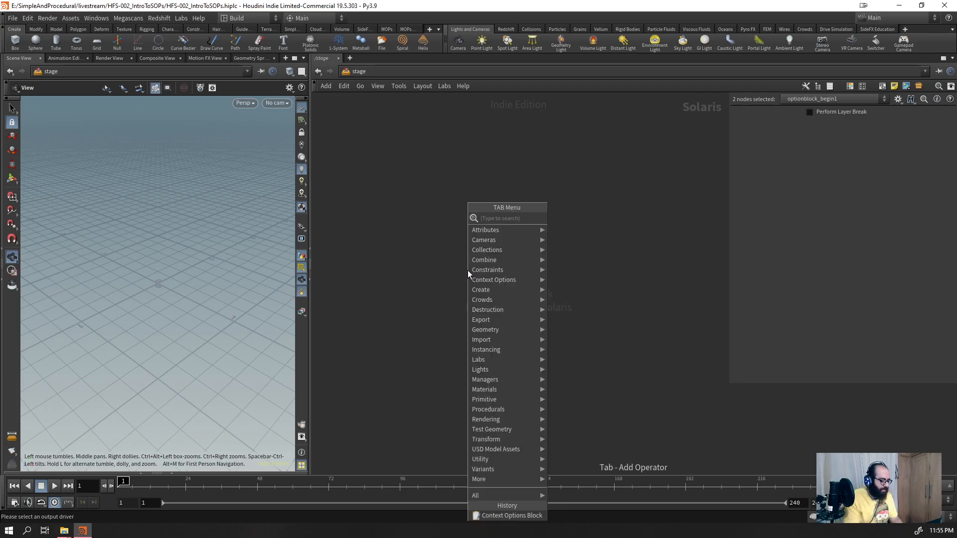
text(ge)
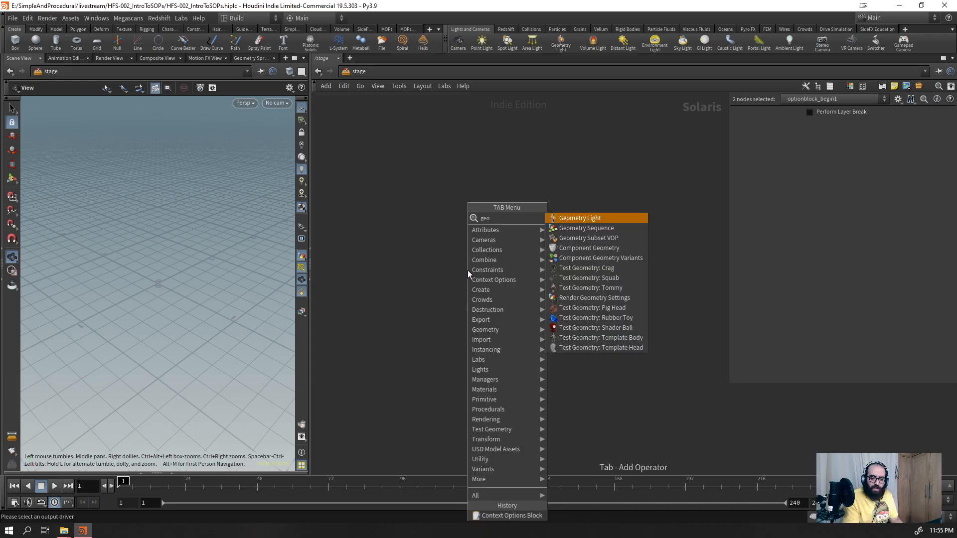
text(o)
key(Down)
key(Down)
key(Down)
key(Down)
key(Down)
key(Down)
key(Down)
key(Down)
key(Down)
key(Return)
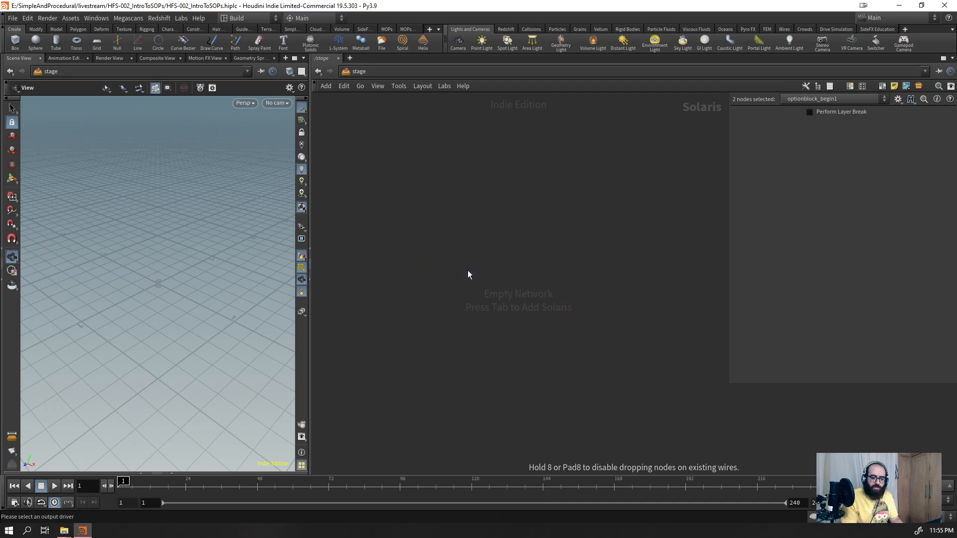
click(467, 270)
drag(540, 154, 402, 312)
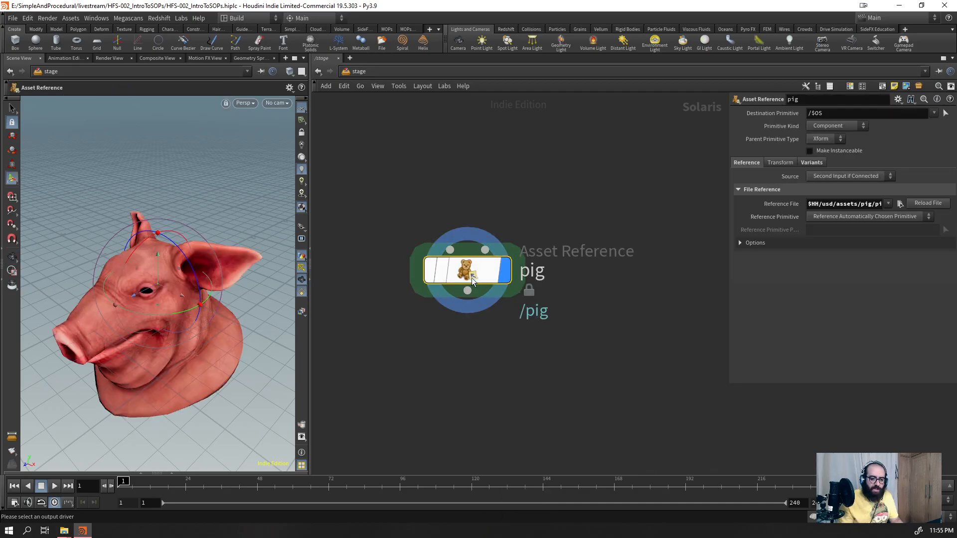
drag(472, 280, 499, 203)
- Add a Light node below the pig node in the stage network
key(Tab)
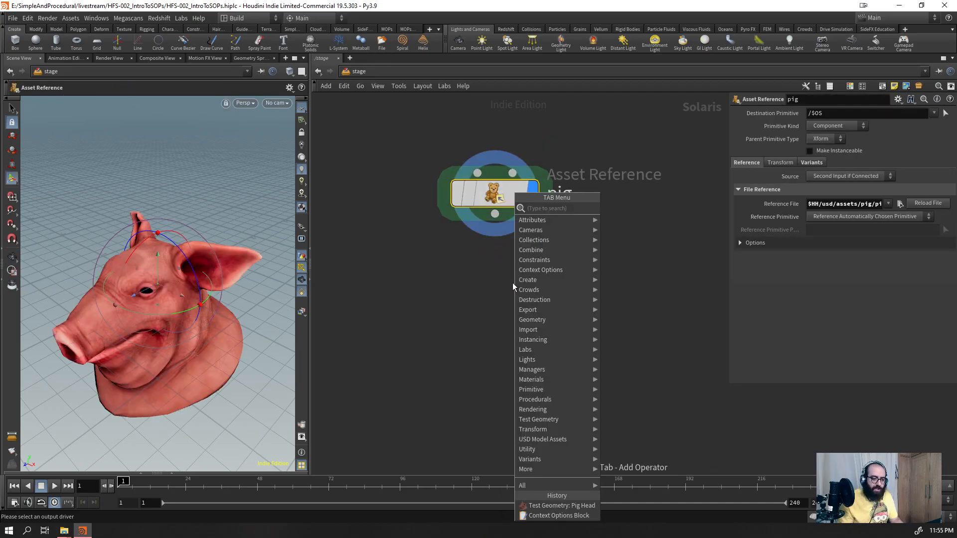
text(light)
key(Escape)
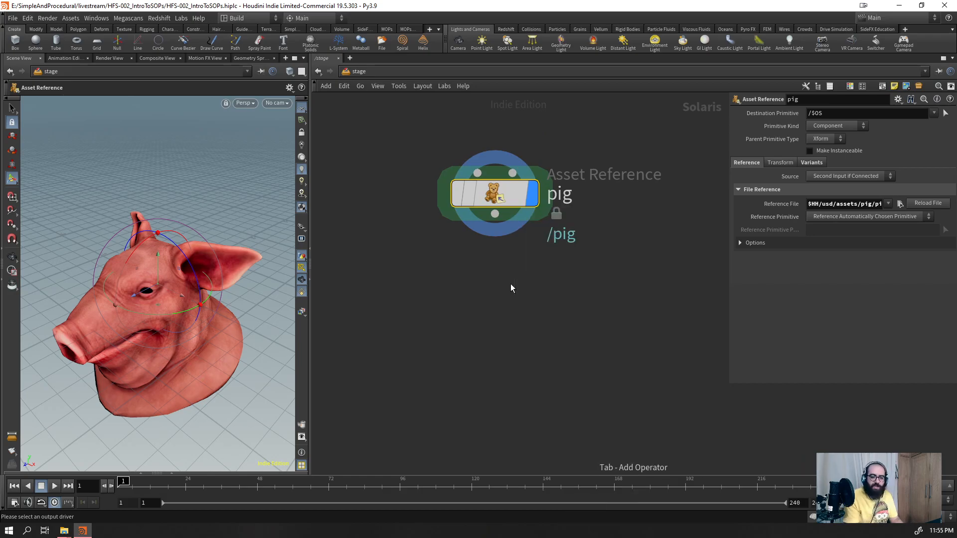
click(511, 283)
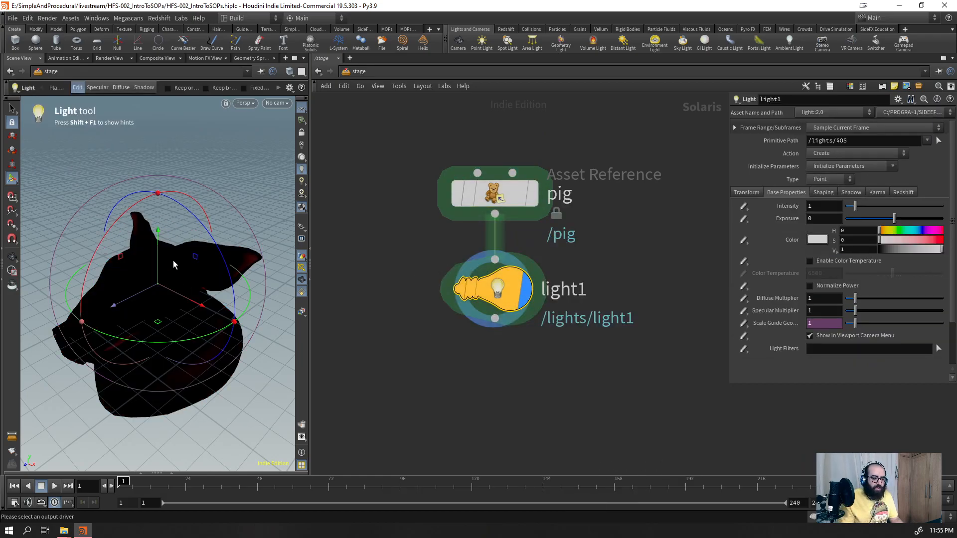
- Reposition the light above the pig head in the viewport, and delete the pig and light nodes
drag(130, 256, 212, 133)
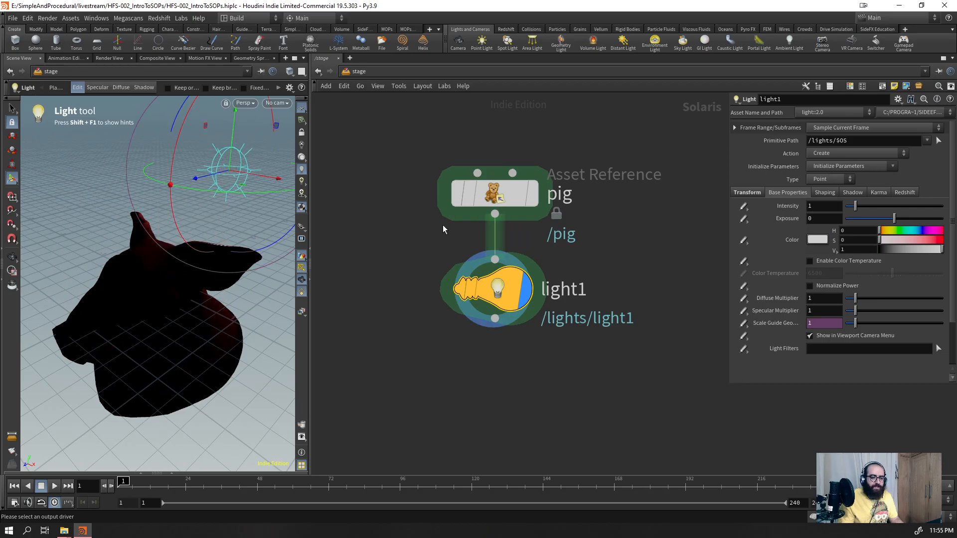
alt+drag(181, 269, 87, 293)
alt+right_drag(87, 292, 14, 390)
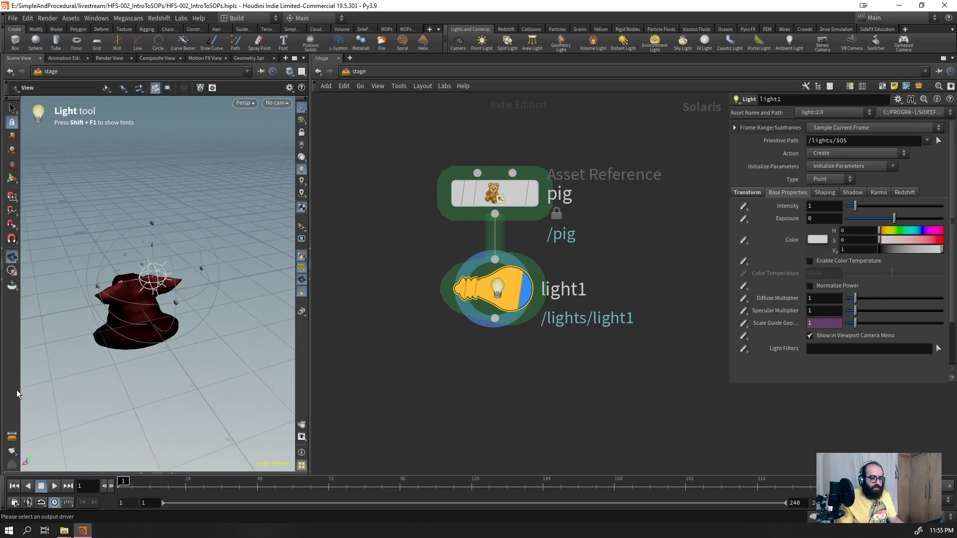
alt+drag(35, 382, 124, 338)
drag(556, 150, 443, 324)
key(Delete)
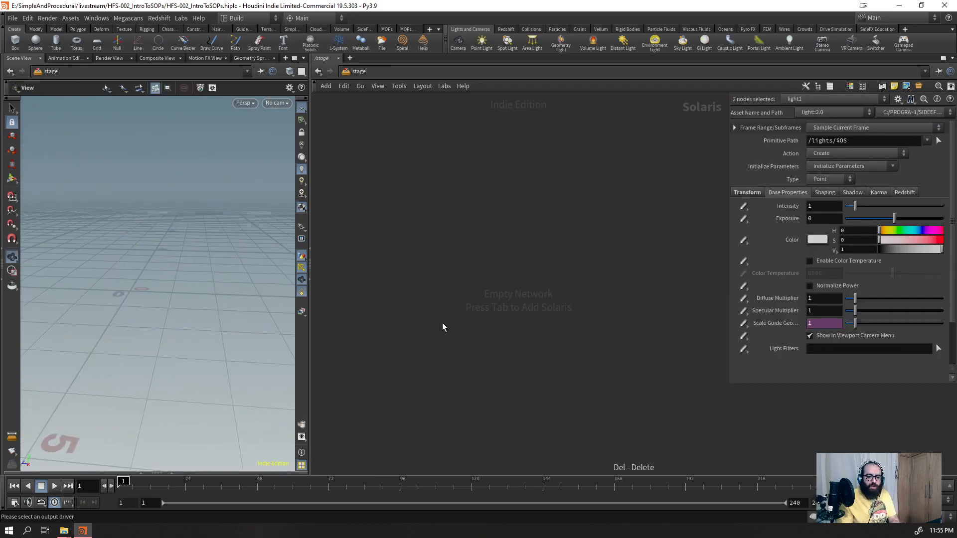
- Visit the tasks TOP network, and switch back to the obj network
click(357, 73)
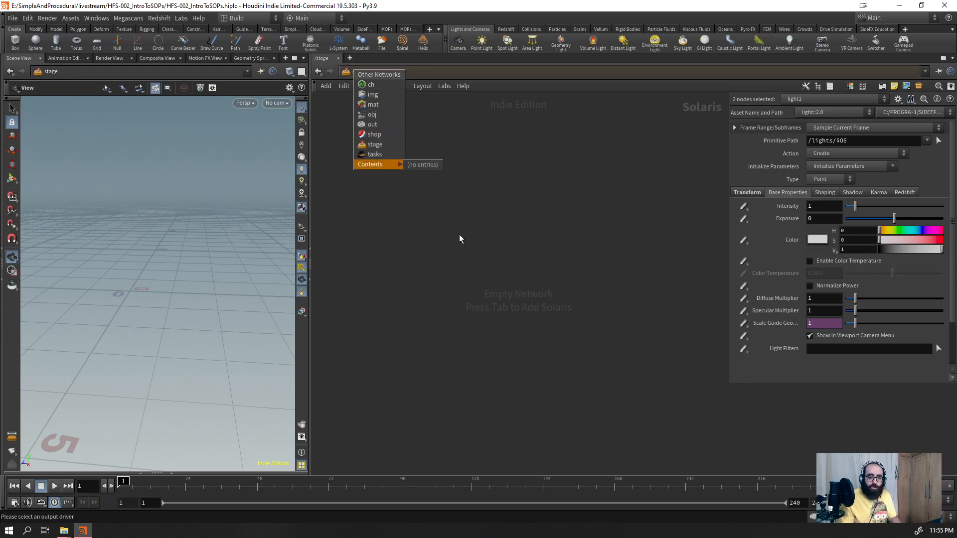
click(372, 155)
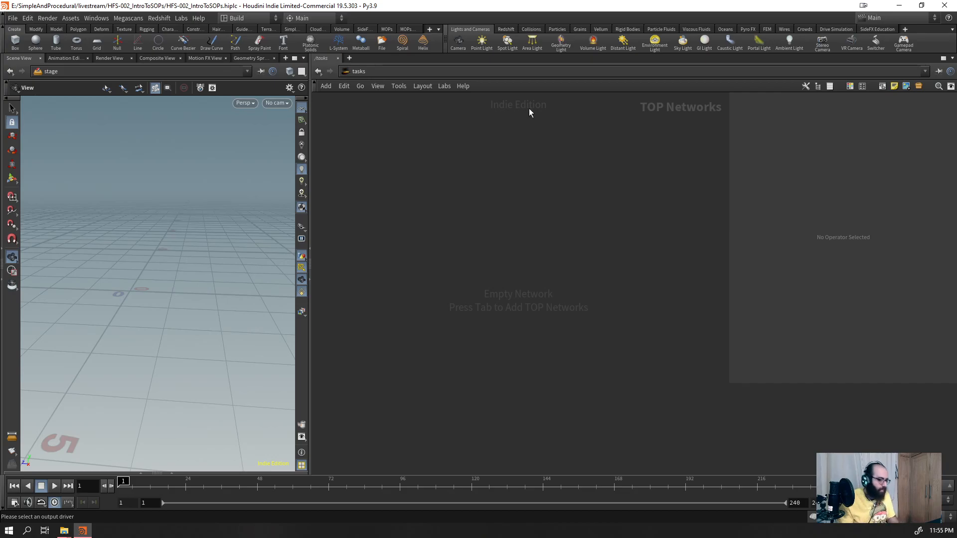
click(391, 70)
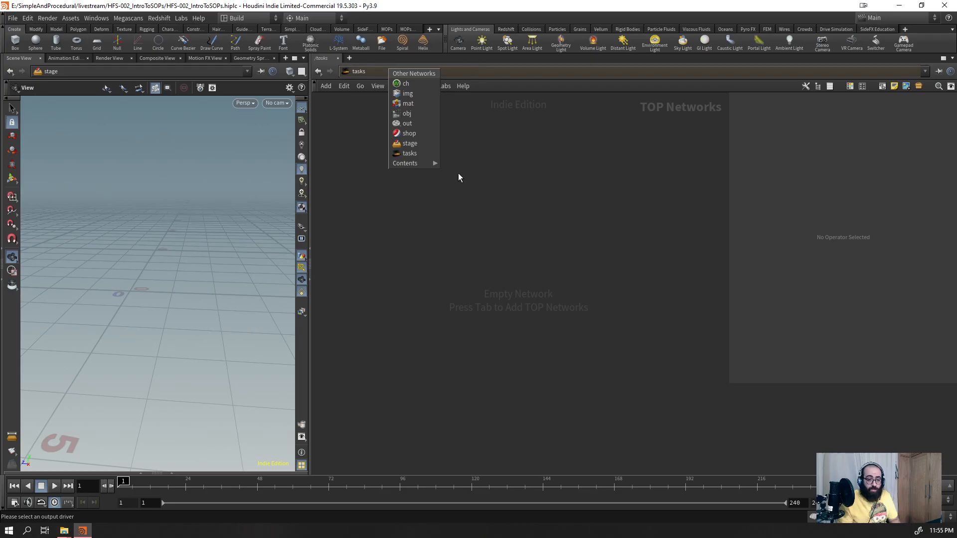
click(407, 113)
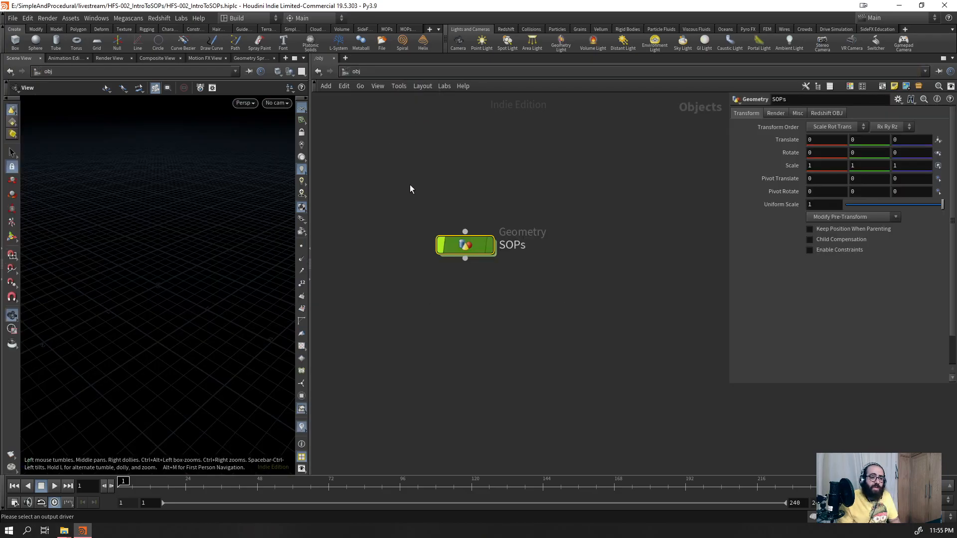
- Add a Geometry node to the obj network above the SOPs node
key(Tab)
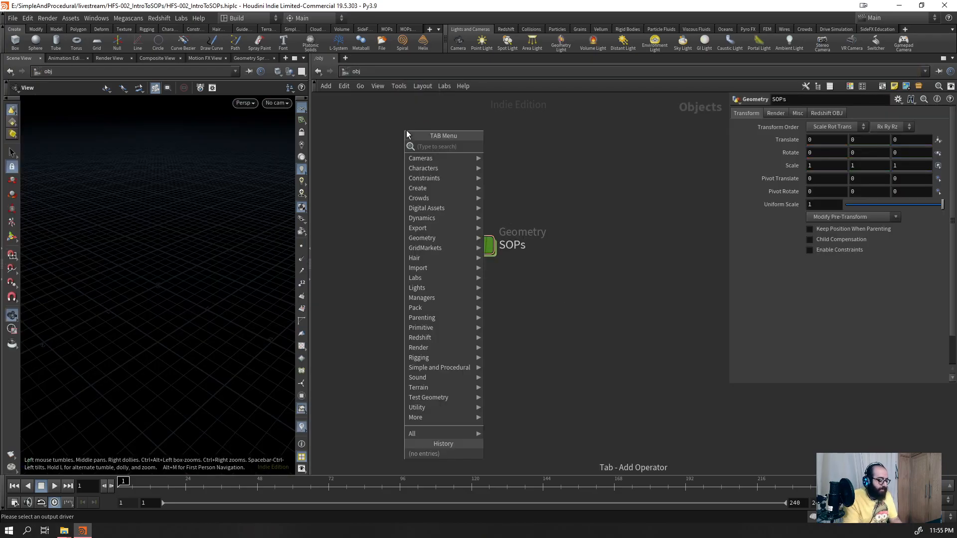
text(geo)
key(Return)
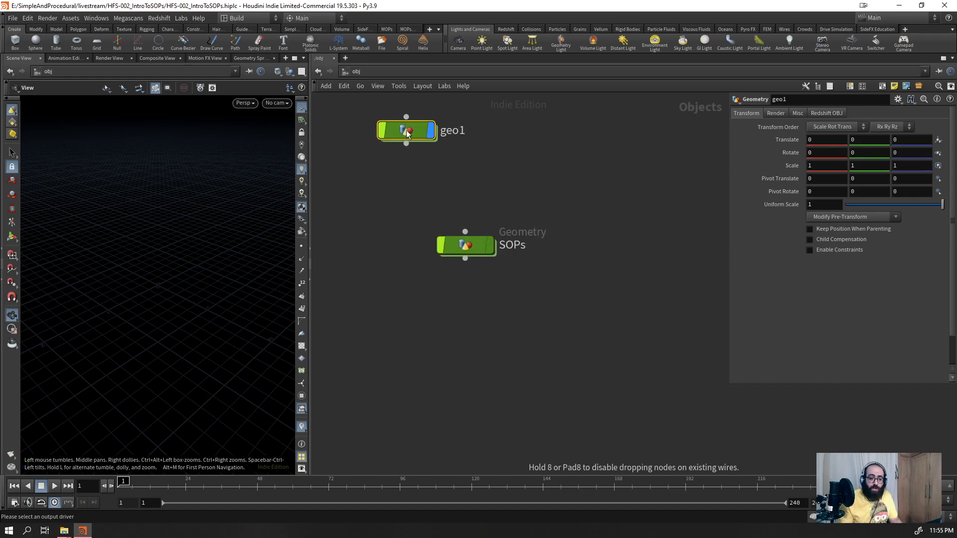
click(469, 163)
- Enter the new geometry node and view the SOP node categories available inside it
scroll(504, 235, down, 3)
scroll(534, 211, up, 4)
double_click(376, 173)
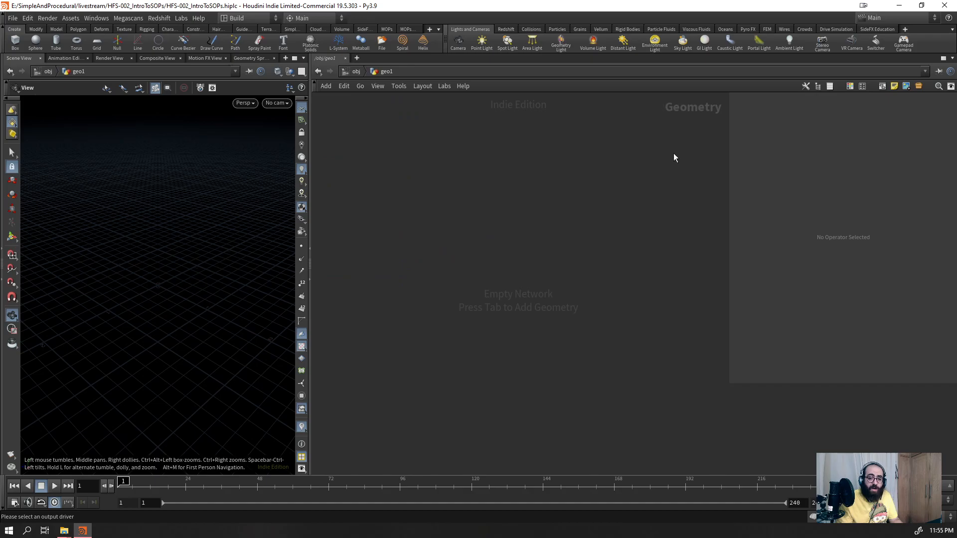
key(Tab)
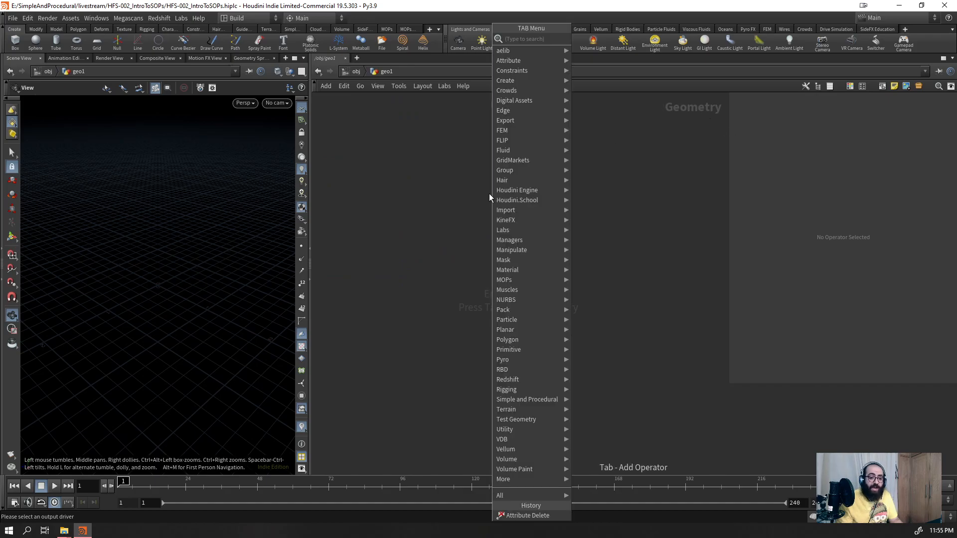
- Add a DOP Network node inside the geometry node and enter it
mouse_move(503, 194)
click(416, 242)
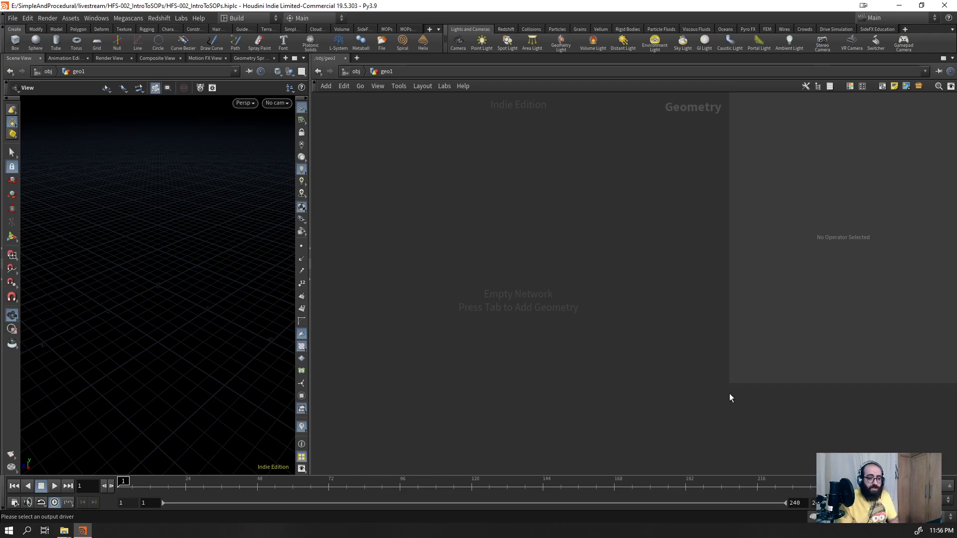
key(Tab)
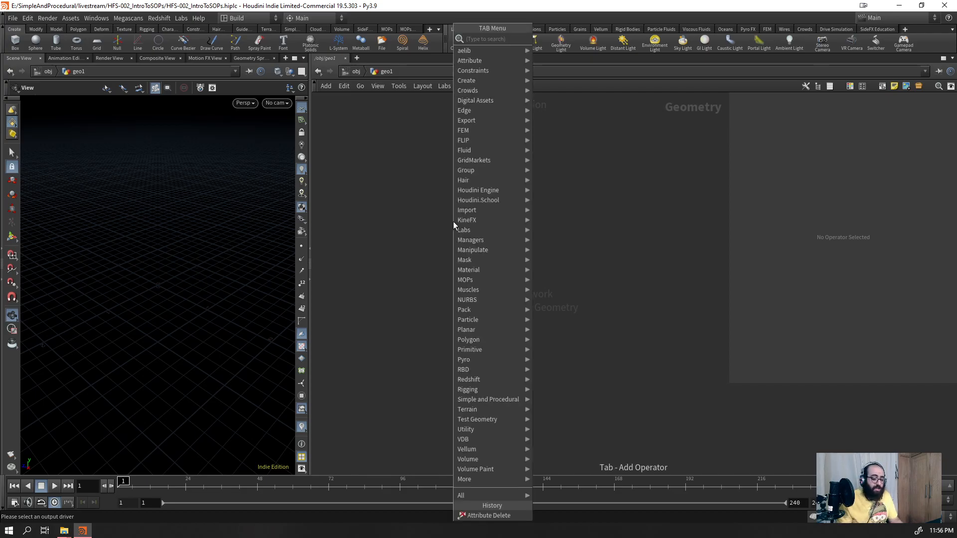
text(dop)
key(Down)
key(Return)
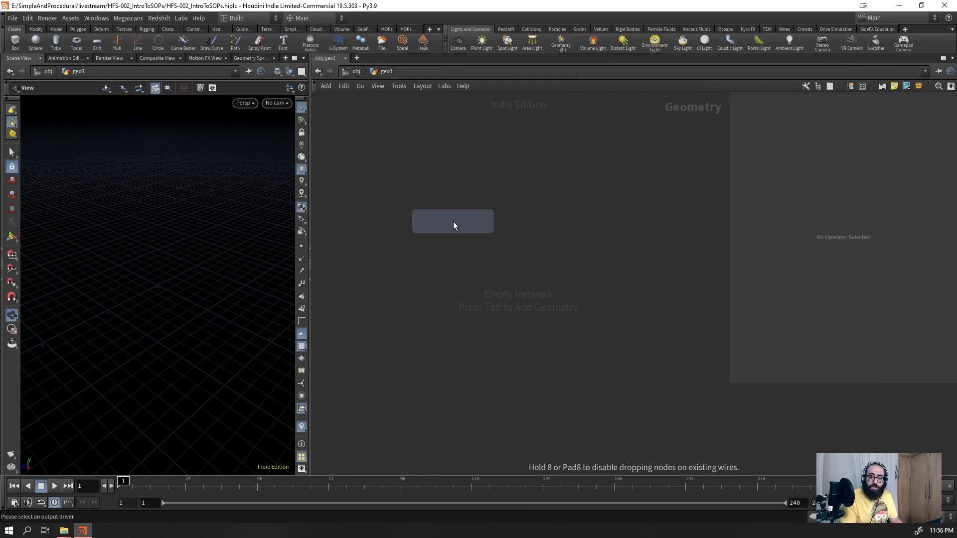
click(453, 221)
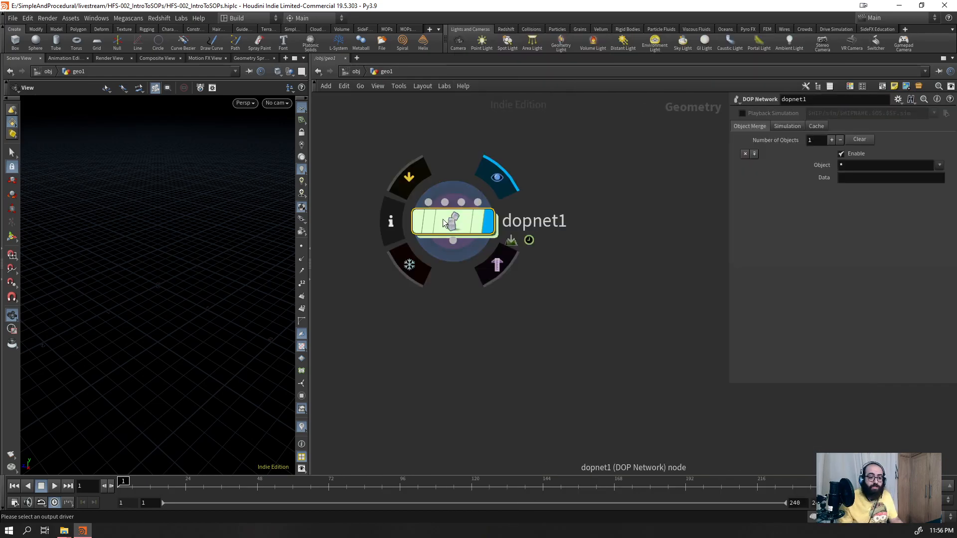
double_click(454, 223)
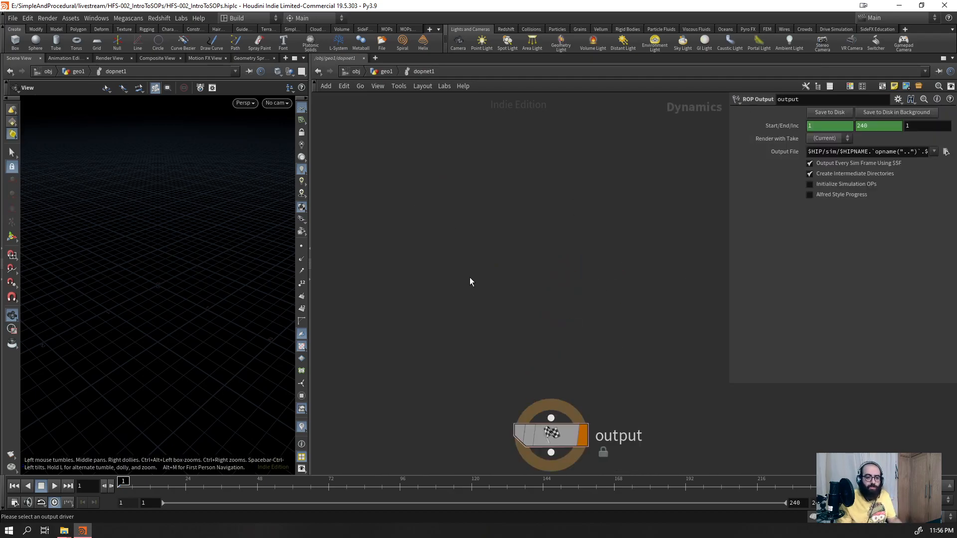
- Add a Pyro Solver (Sparse) node and a regular Pyro Solver node to the DOP network
key(Tab)
text(solver)
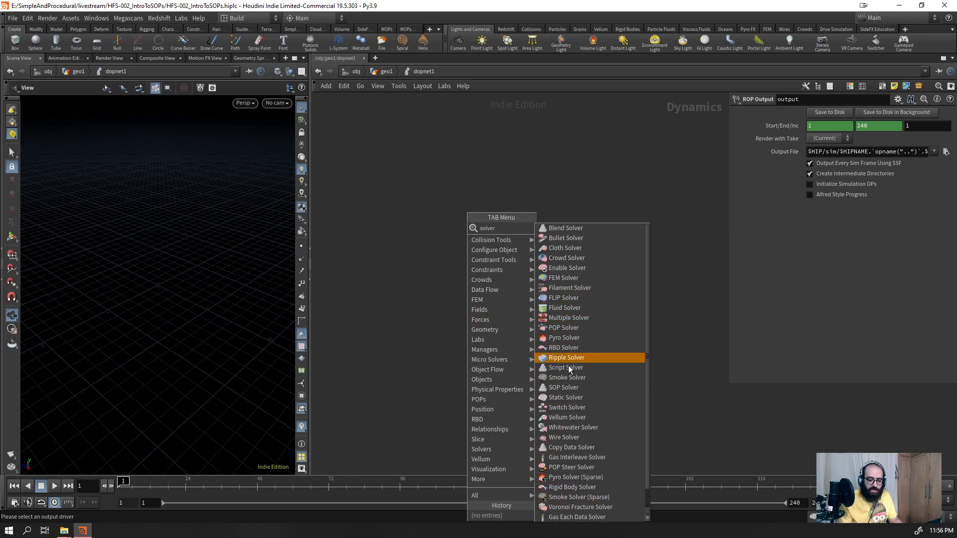
click(568, 470)
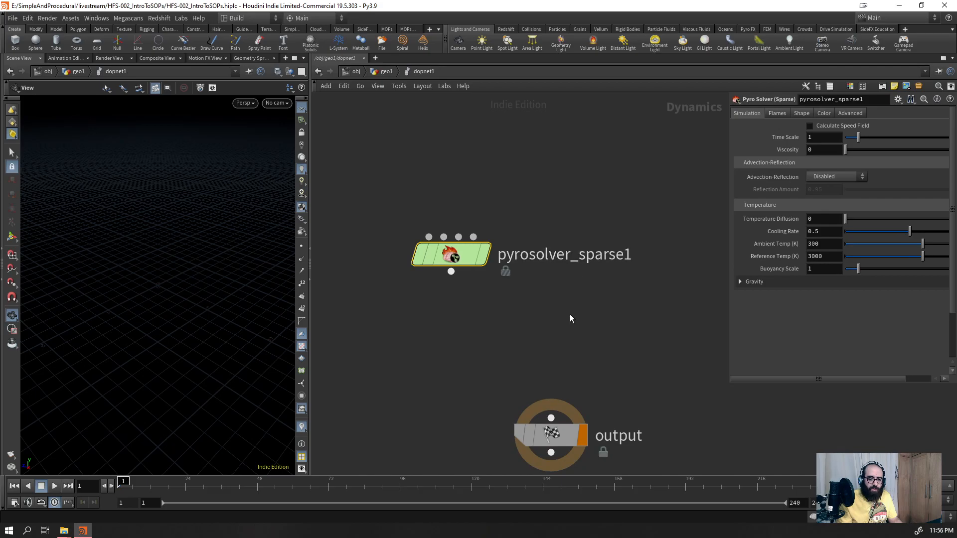
key(Tab)
text(pyr)
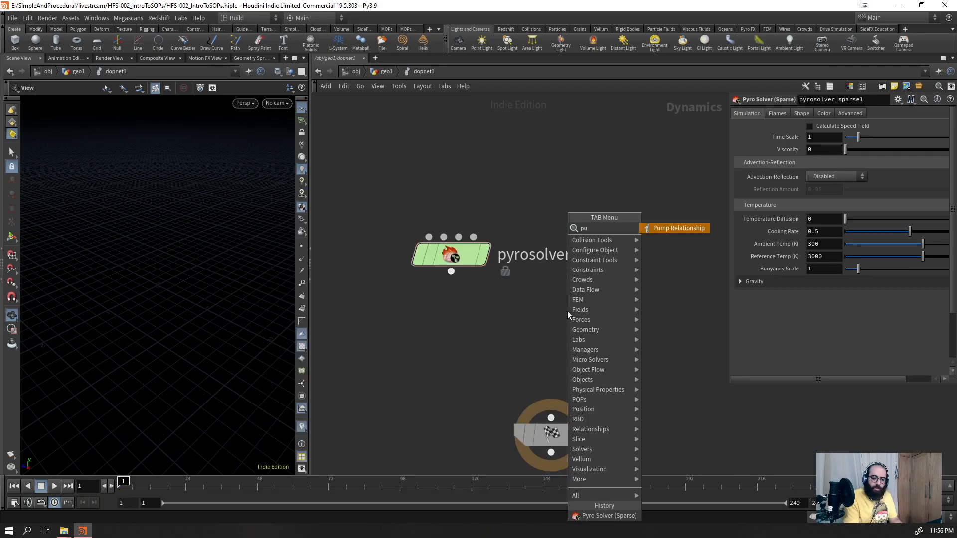
key(Return)
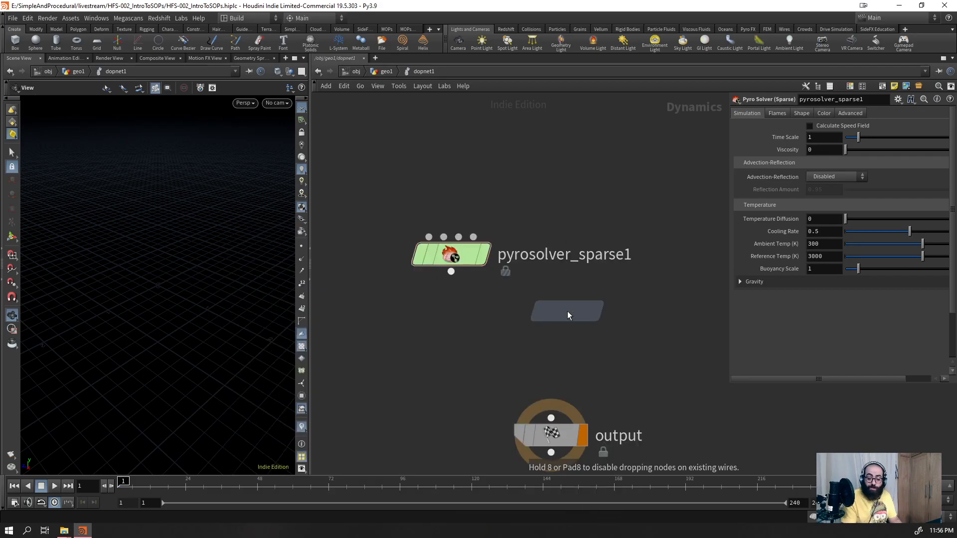
click(567, 311)
- Place an RBD Solver node above the two pyro solvers
key(Tab)
text(rbd)
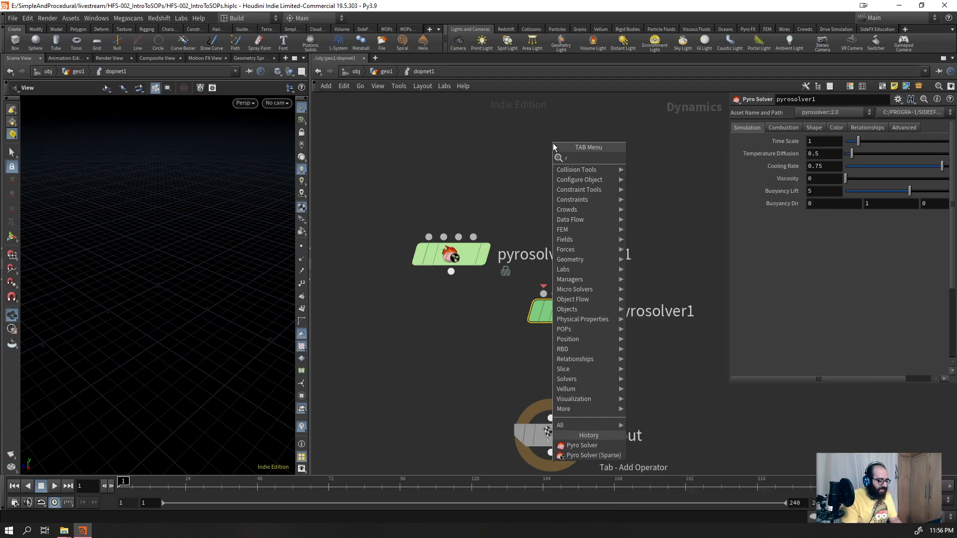
key(Down)
key(Down)
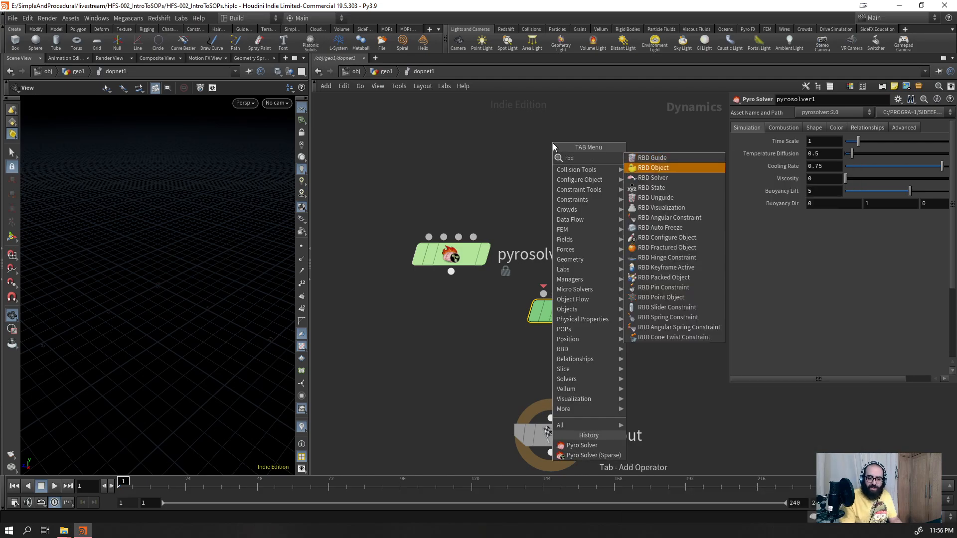
key(Return)
click(553, 144)
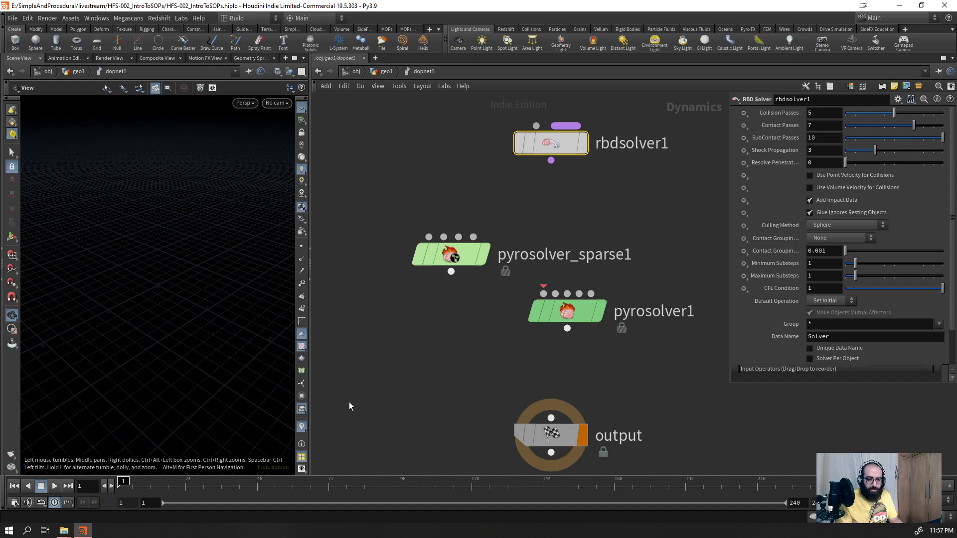
- Clear the solvers, delete the DOP network from the geometry node, and return to the obj network
drag(331, 472, 719, 113)
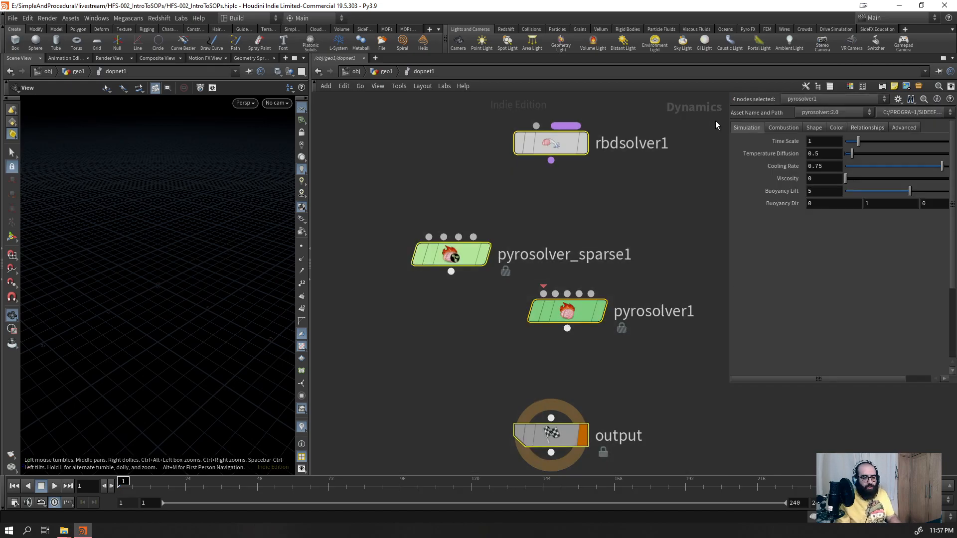
key(Delete)
click(382, 72)
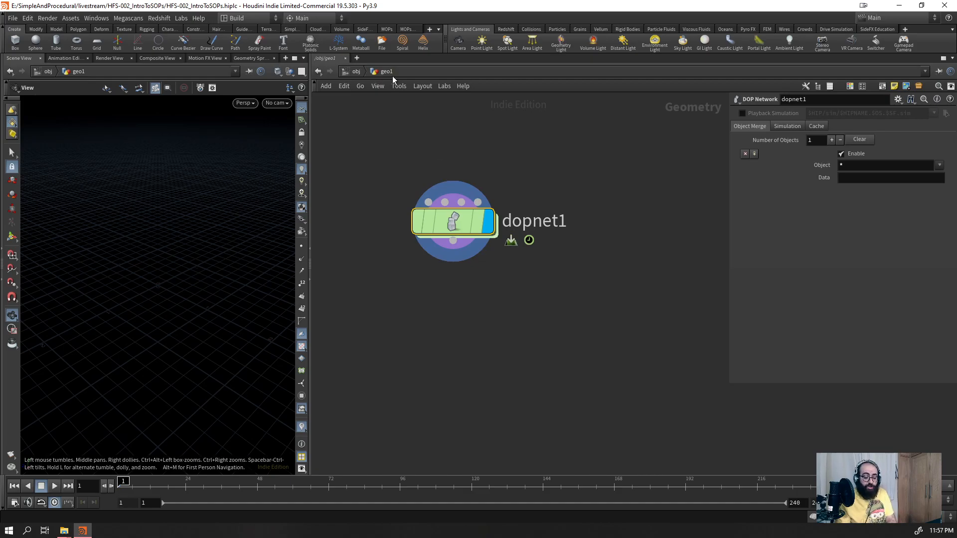
key(Delete)
click(357, 72)
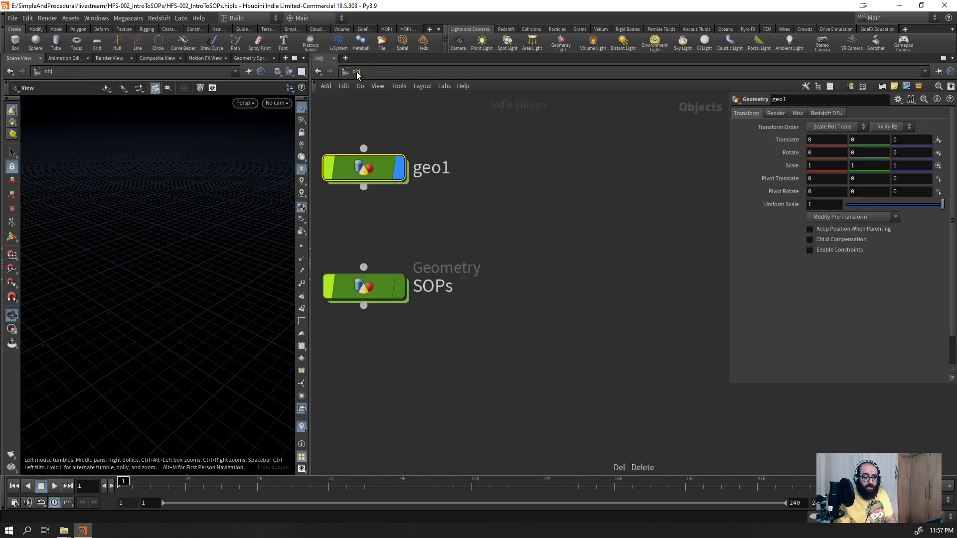
- Add a DOP Network node directly in the obj network and delete it
key(Tab)
text(do)
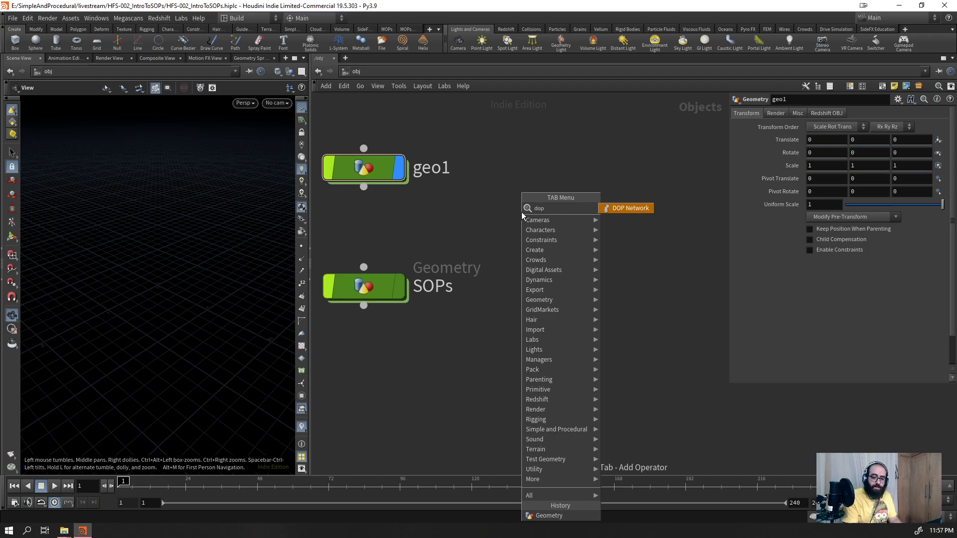
key(Return)
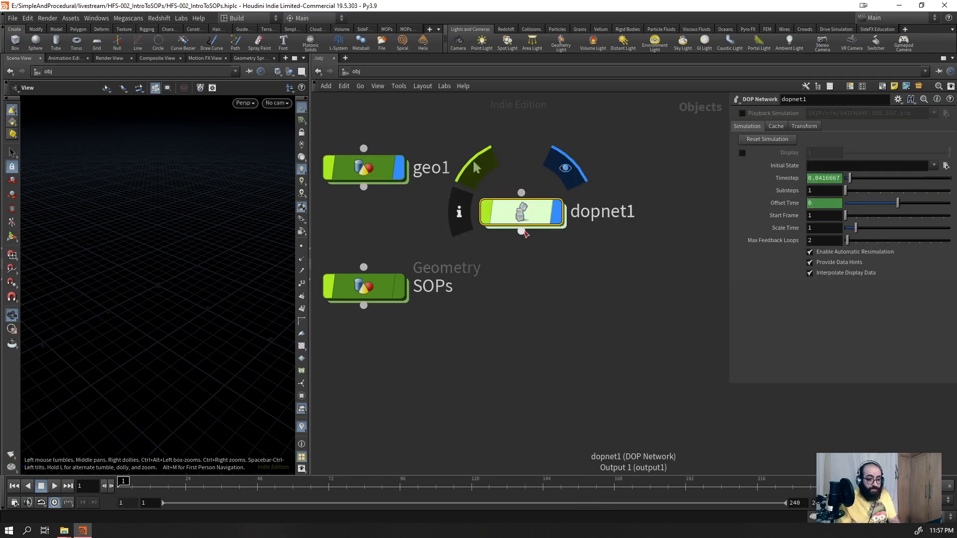
key(Delete)
- View the network types in the Managers category of nodes available at obj level
key(Tab)
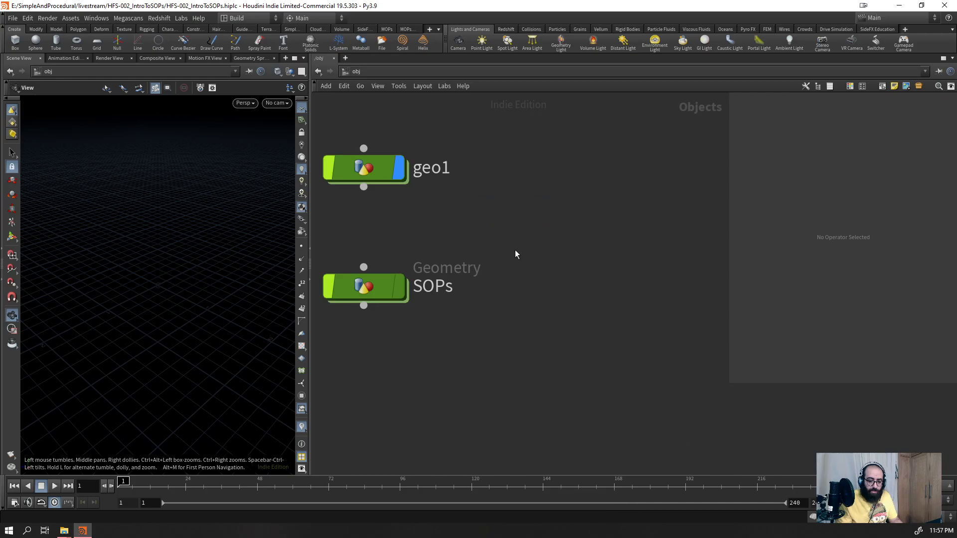
key(Tab)
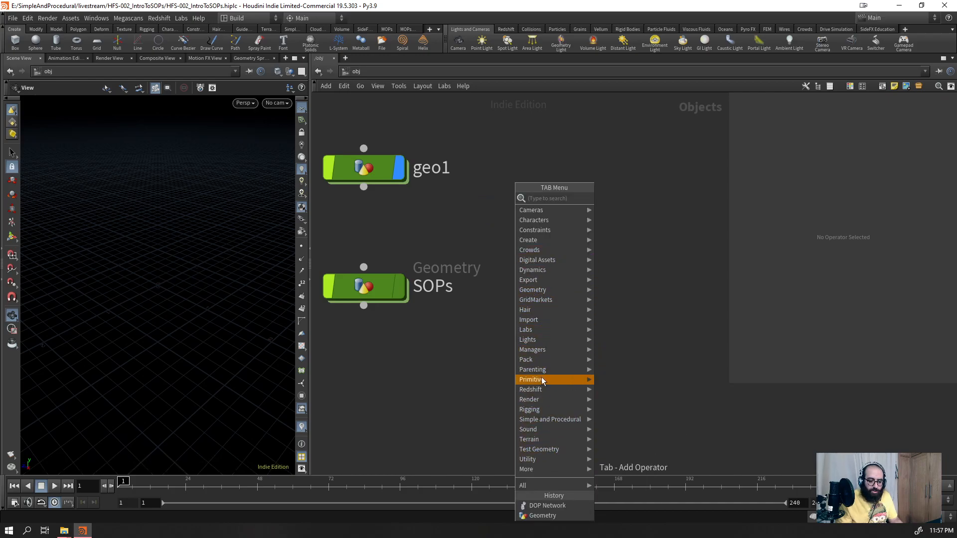
mouse_move(540, 400)
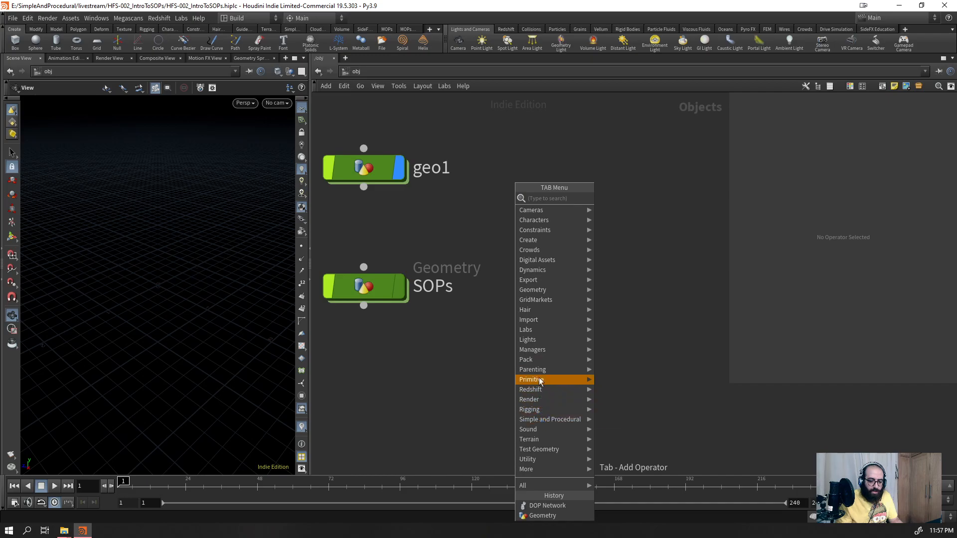
mouse_move(538, 350)
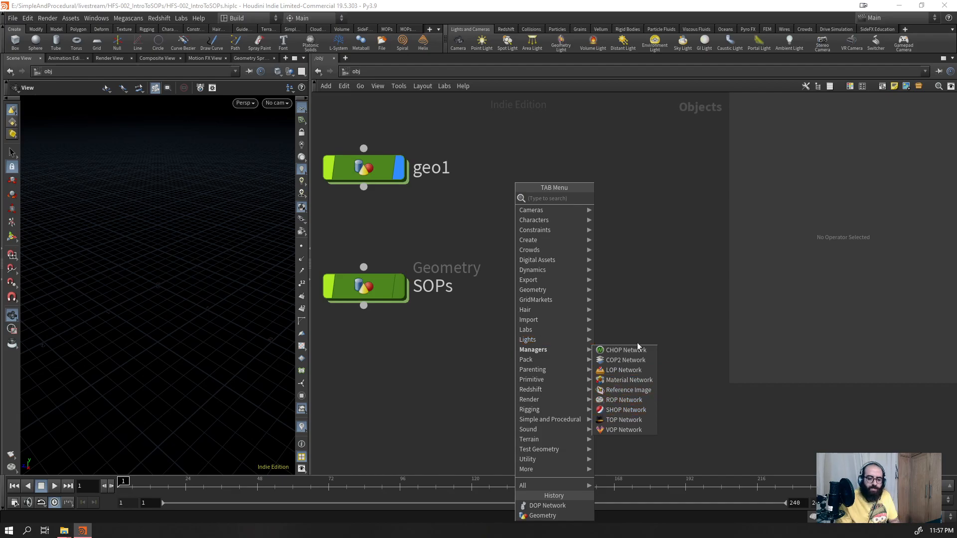
click(623, 186)
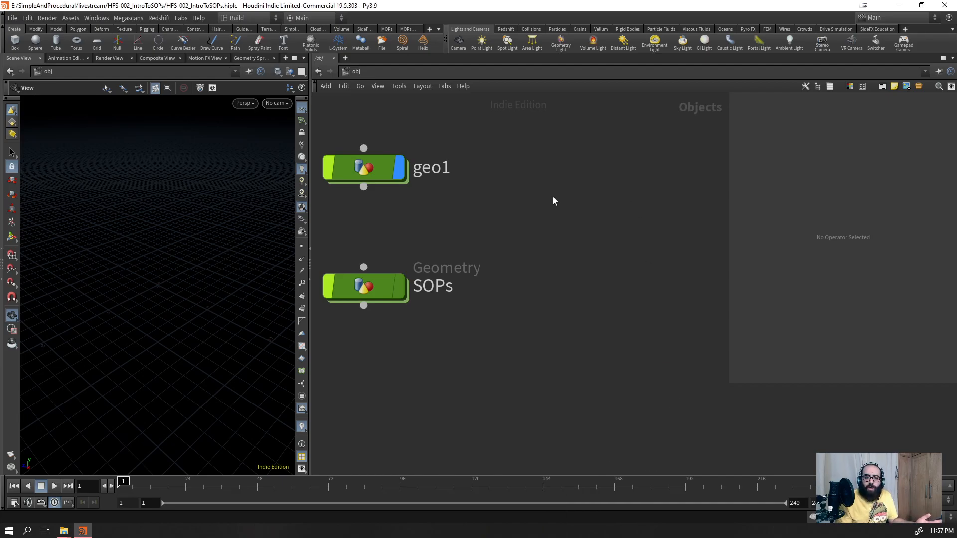
- Delete the geo1 node and place a new Geometry node in the obj network beside the SOPs node
scroll(522, 249, down, 3)
drag(498, 167, 413, 200)
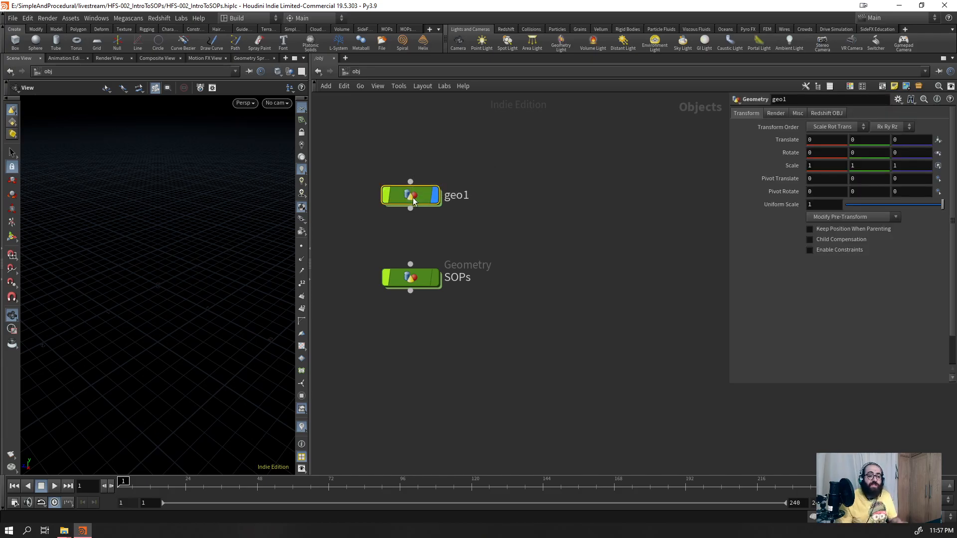
key(Delete)
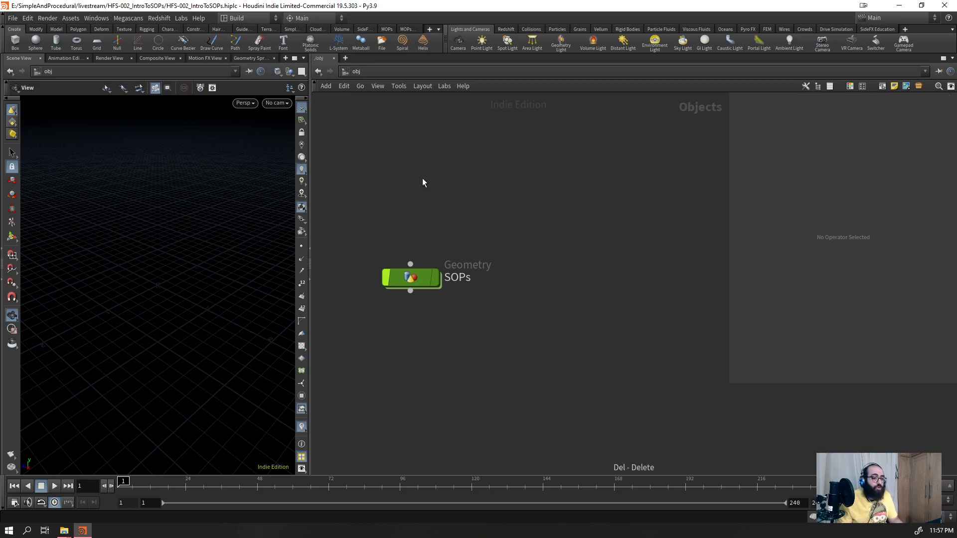
key(Tab)
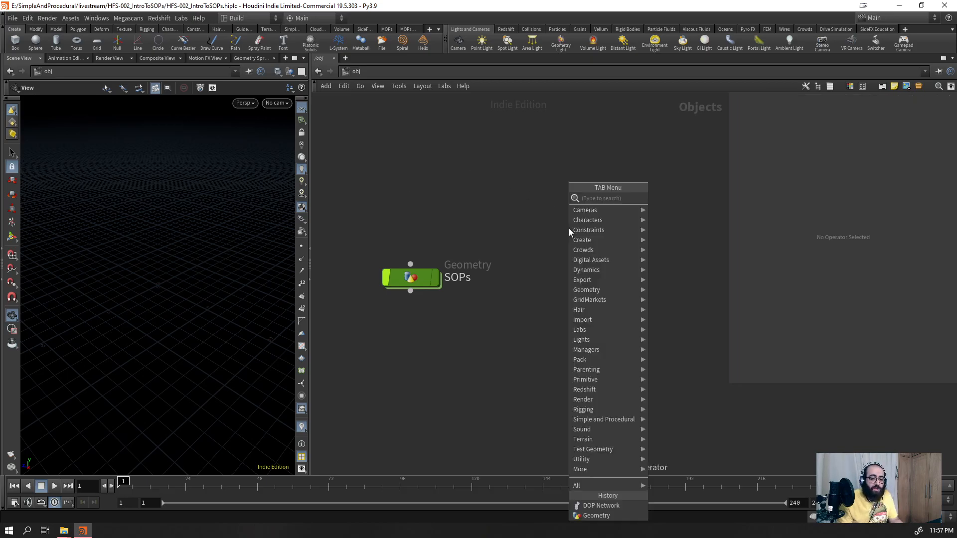
text(geo)
key(Return)
click(570, 228)
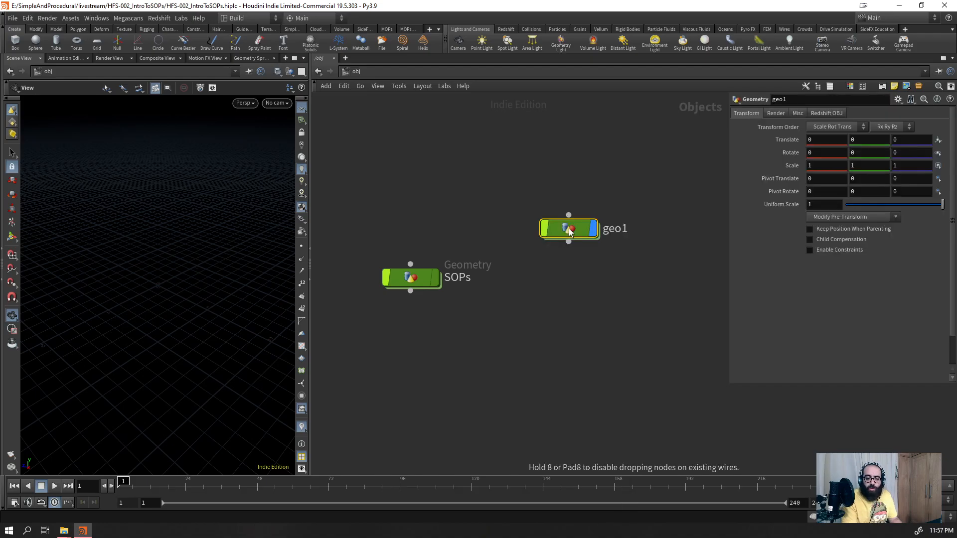
- Enter the new Geometry node, add a Box node, and frame the box in the viewport
key(i)
key(Tab)
text(box)
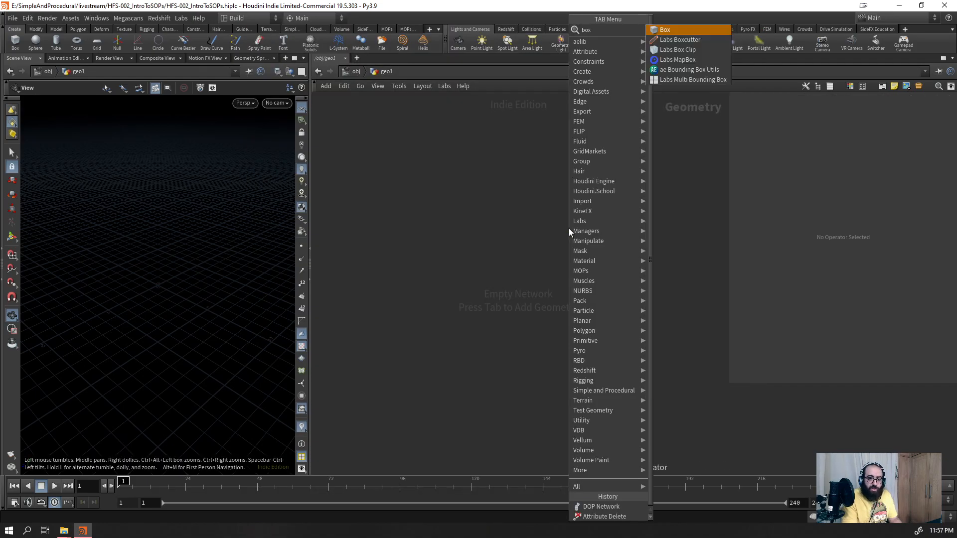
key(Return)
click(569, 228)
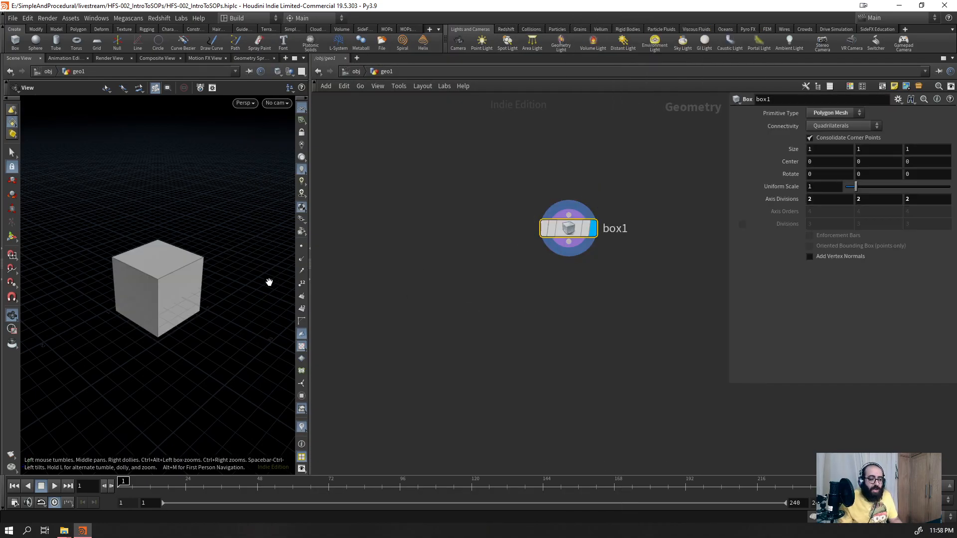
scroll(165, 303, down, 2)
right_drag(165, 303, 199, 298)
drag(152, 304, 105, 282)
key(space+g)
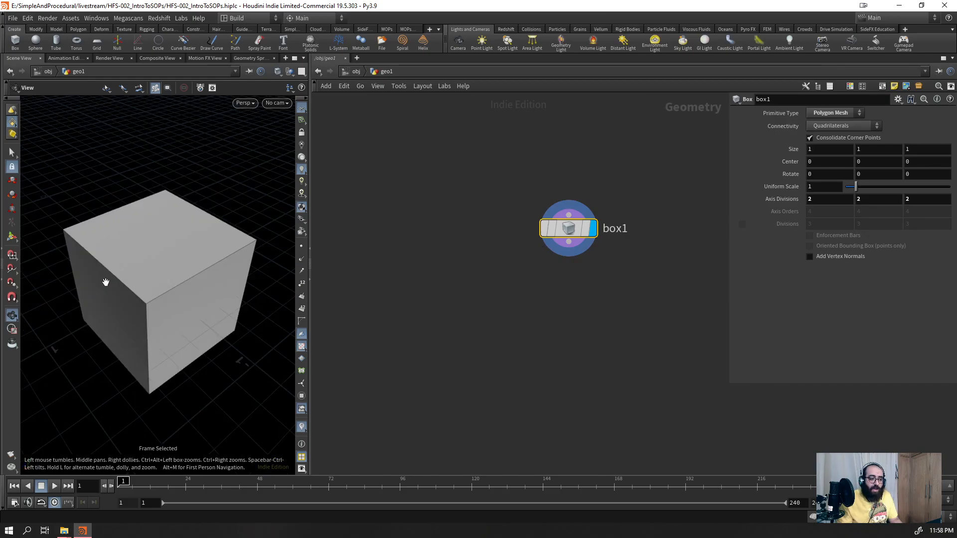
- Reposition the box node and connect an Add node below it as the displayed node
drag(569, 231, 502, 209)
drag(561, 325, 409, 153)
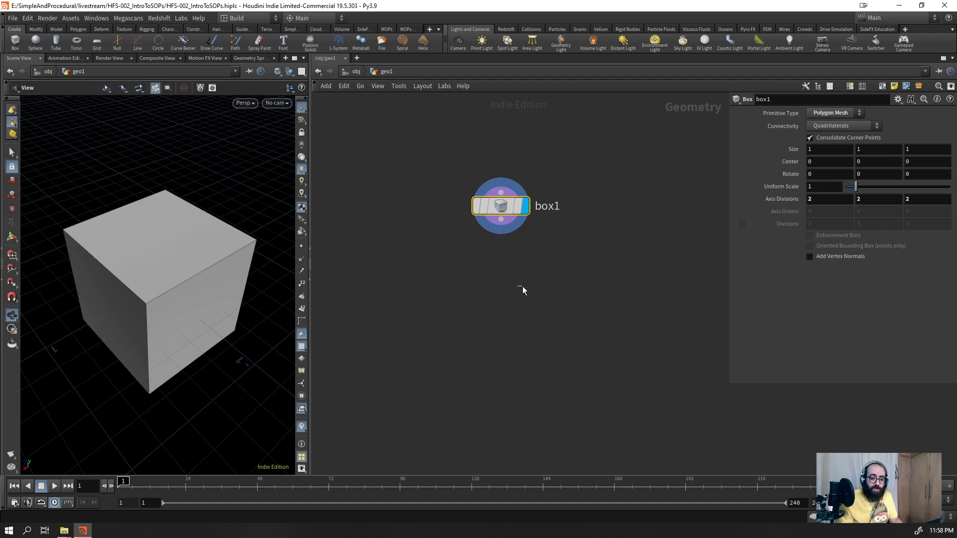
key(Tab)
text(add)
key(Return)
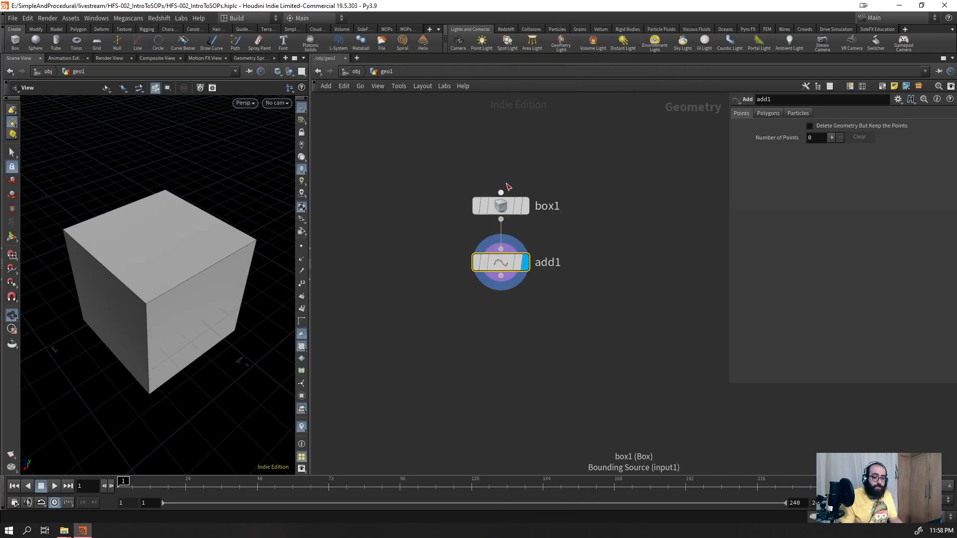
- Enable Delete Geometry But Keep the Points on the Add node and inspect the remaining points from several angles
click(808, 129)
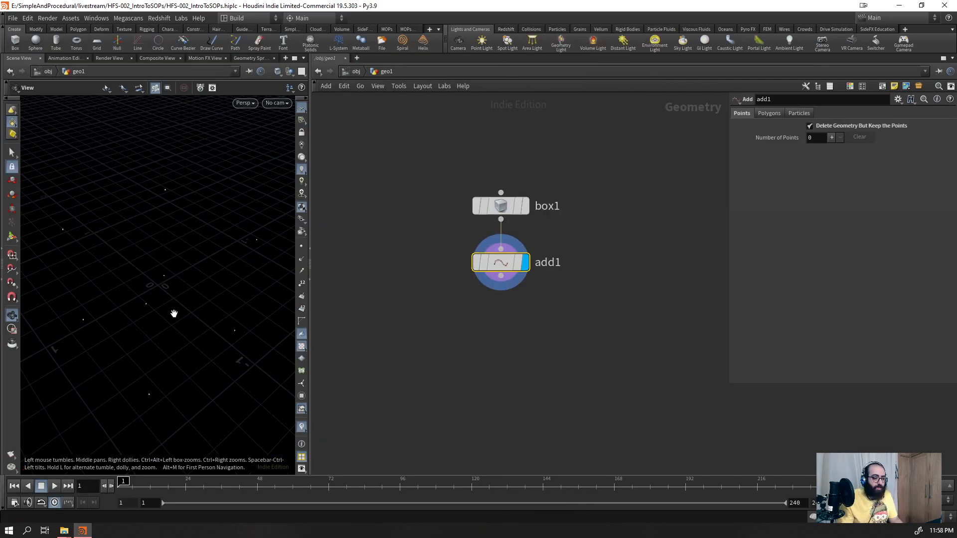
drag(171, 314, 199, 295)
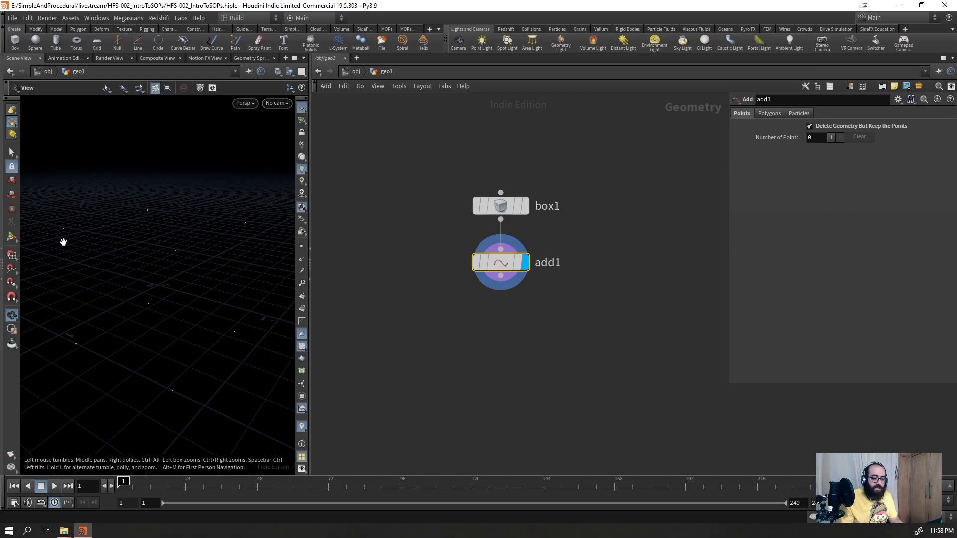
drag(234, 244, 238, 267)
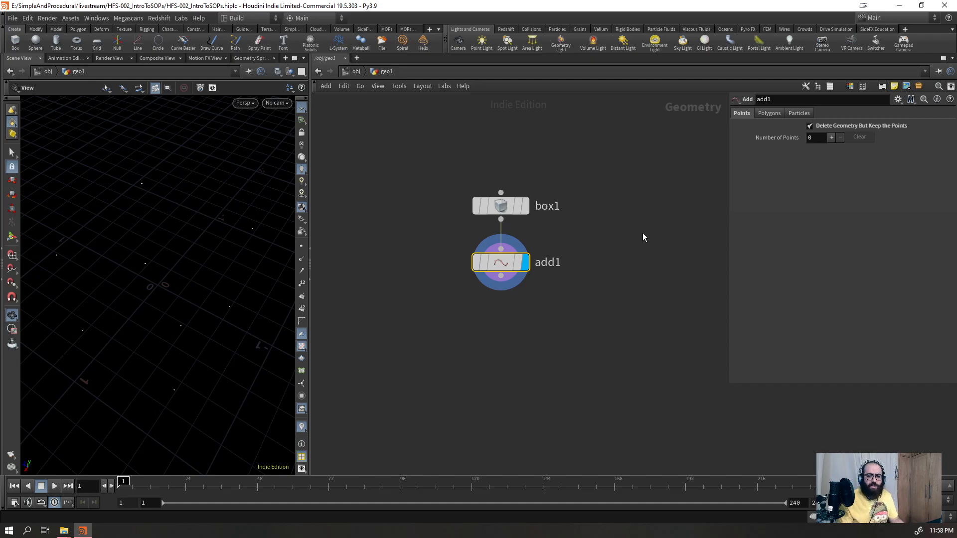
drag(194, 199, 203, 235)
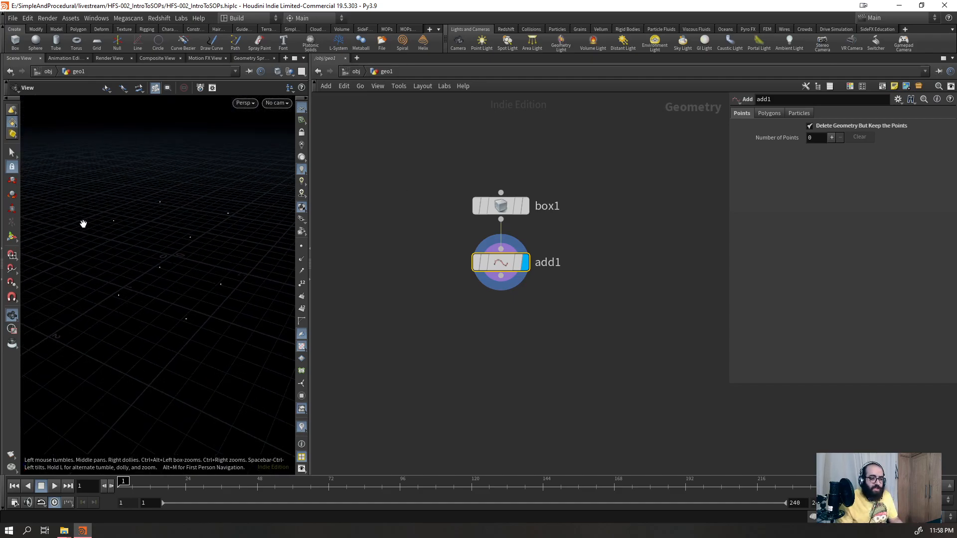
- Delete the box and Add nodes from the geo1 network after a last look at the points
drag(554, 229, 454, 374)
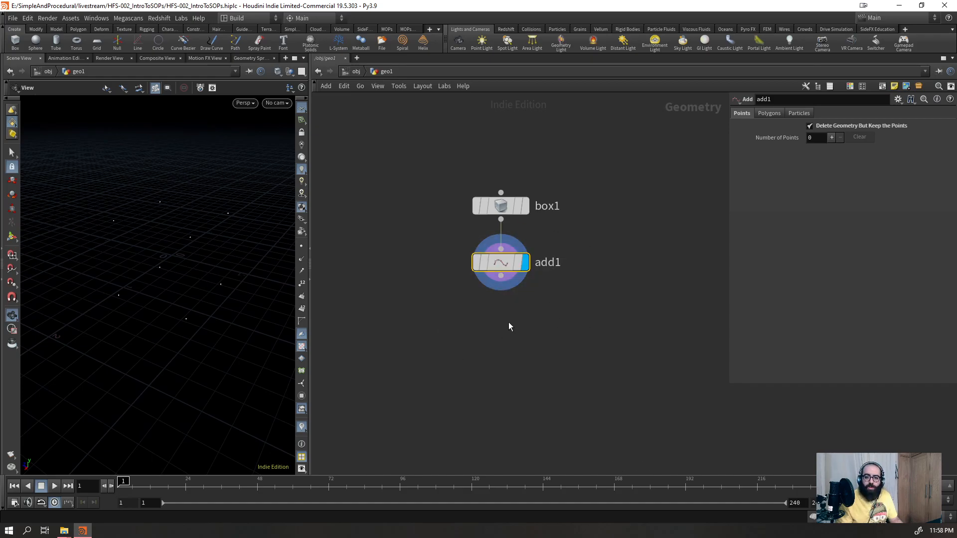
drag(128, 267, 129, 268)
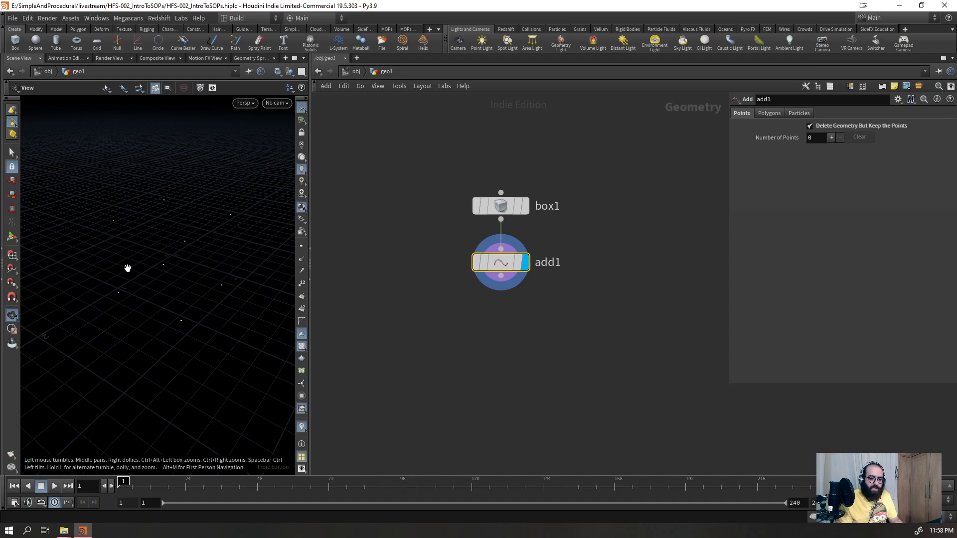
drag(568, 98, 482, 319)
key(Delete)
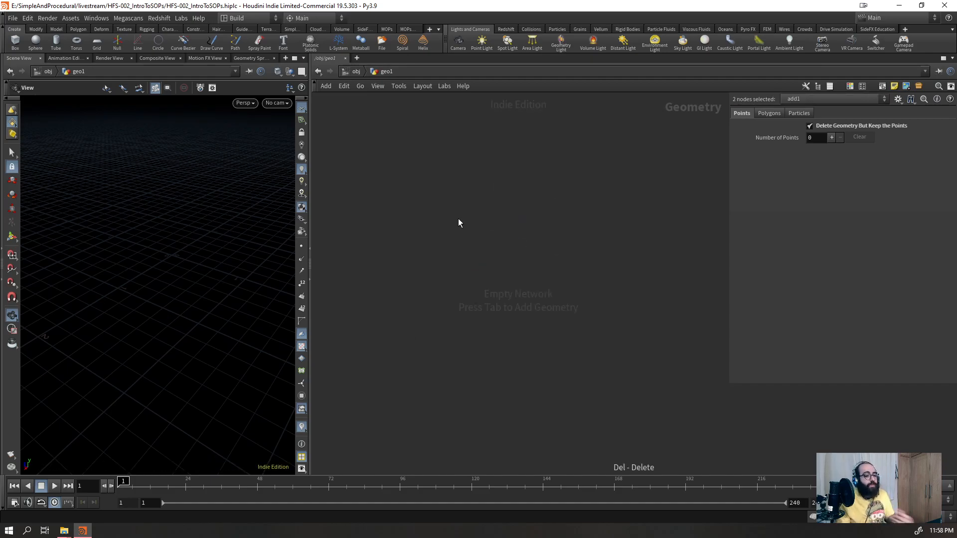
- Add a Vellum Solver node to the empty geo1 network
key(Tab)
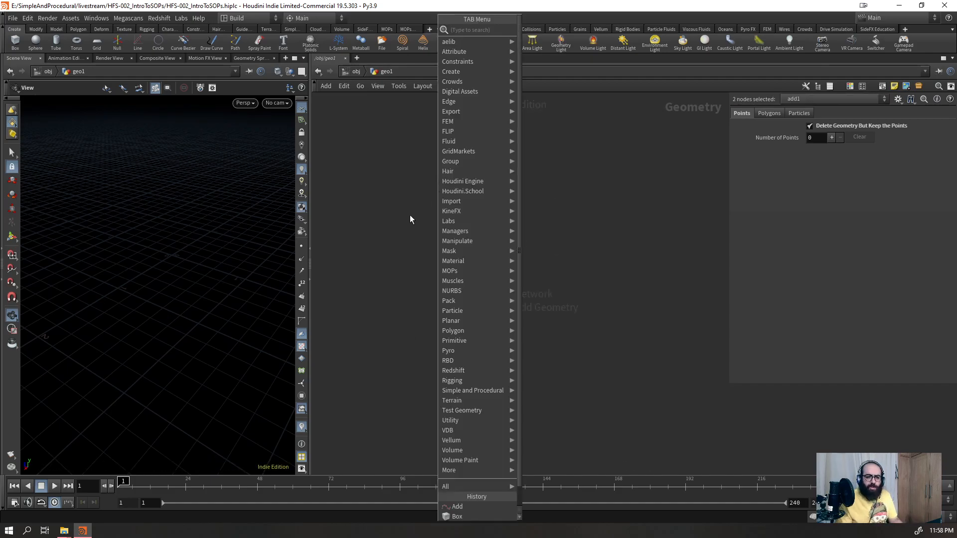
text(vel so)
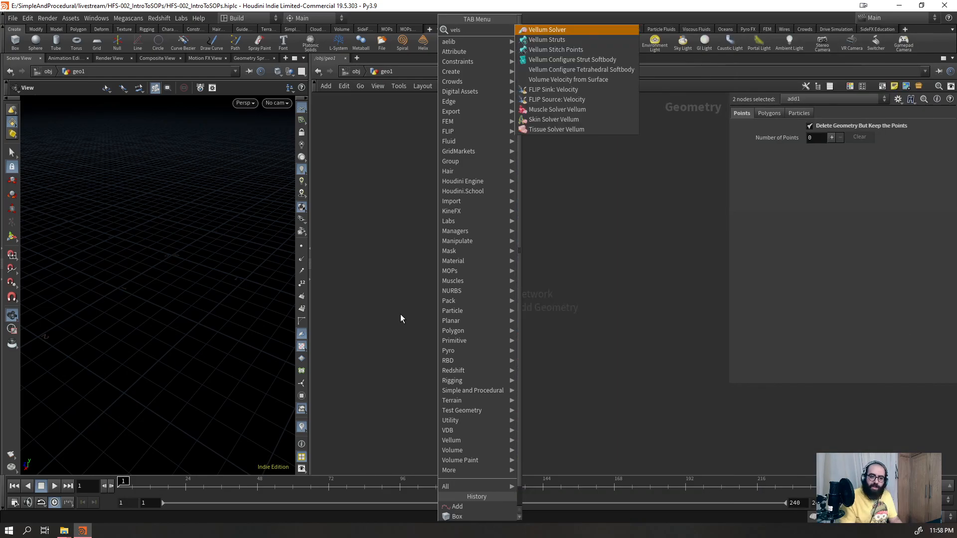
key(Return)
click(401, 315)
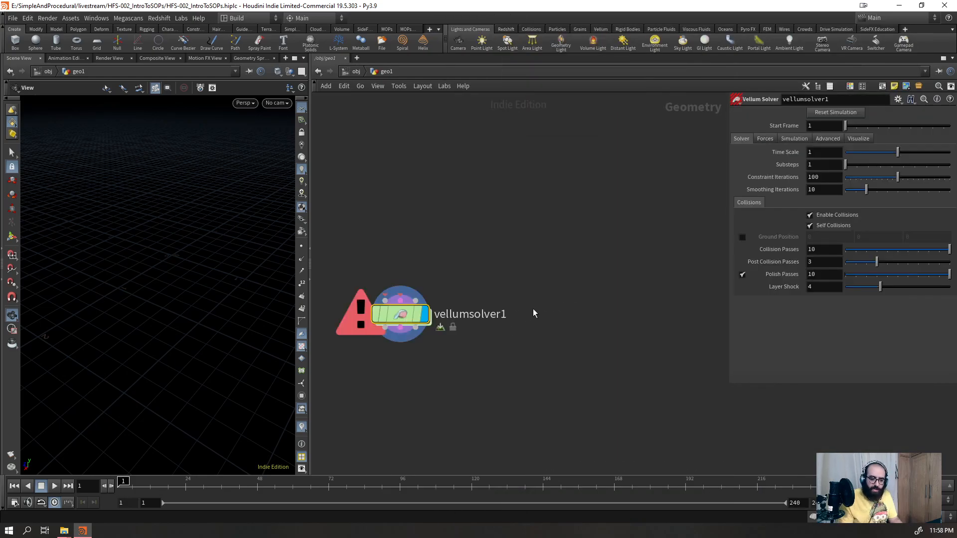
- Add an RBD Bullet Solver node and line it up beside the Vellum Solver
key(Tab)
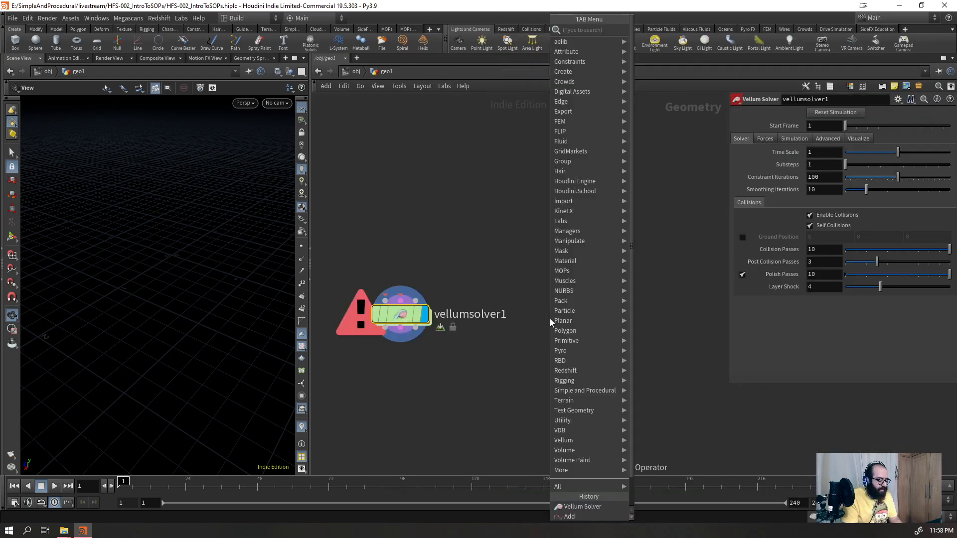
text(rbd)
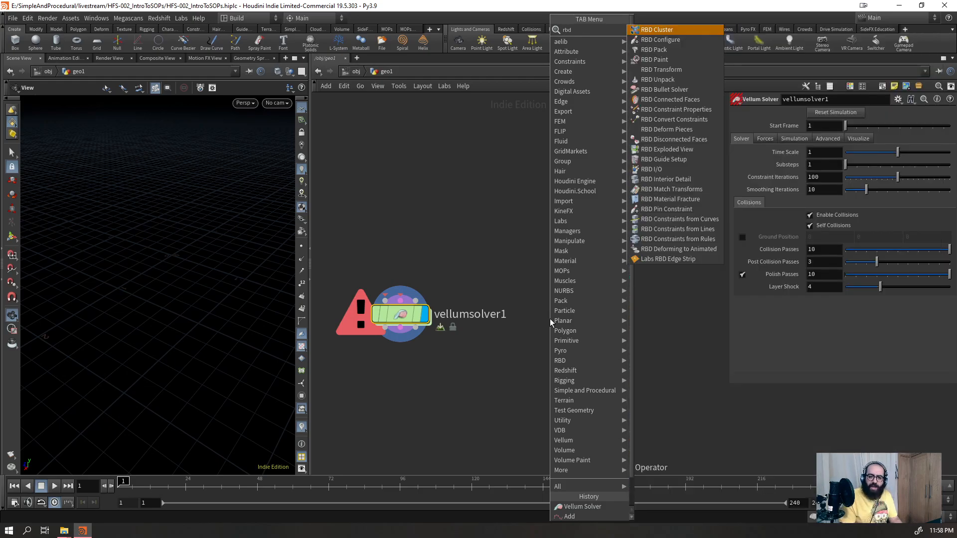
text(s)
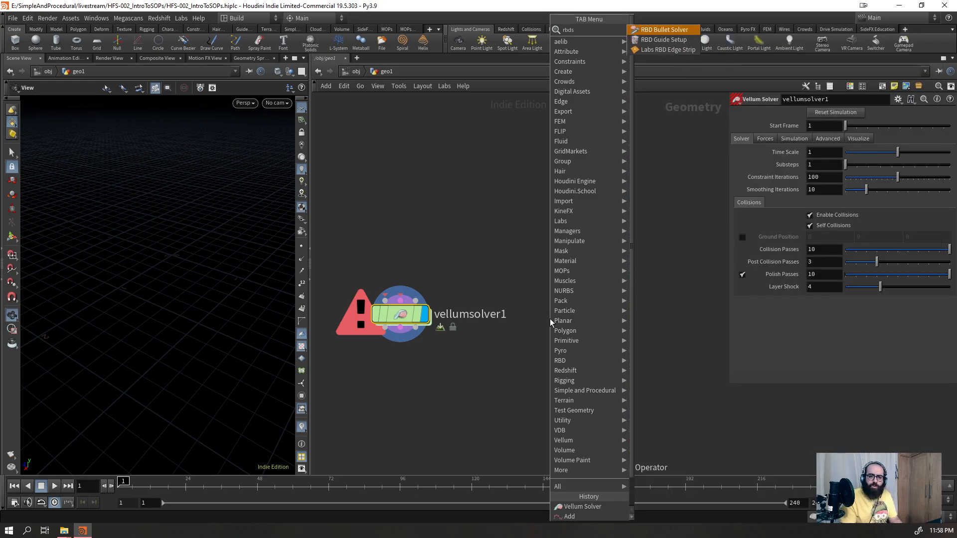
key(Return)
click(549, 319)
drag(527, 324, 520, 324)
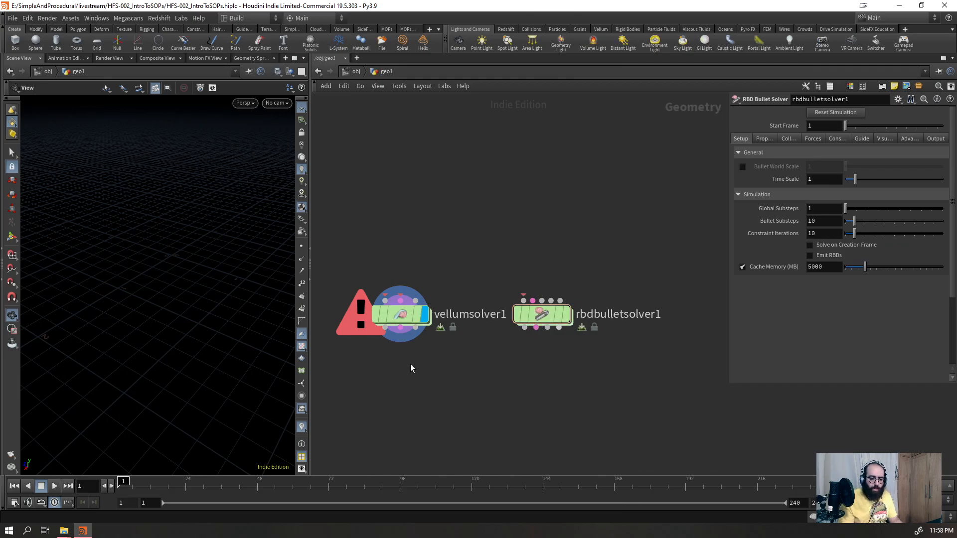
- Delete both solver nodes from geo1 and return to the obj network
key(Tab)
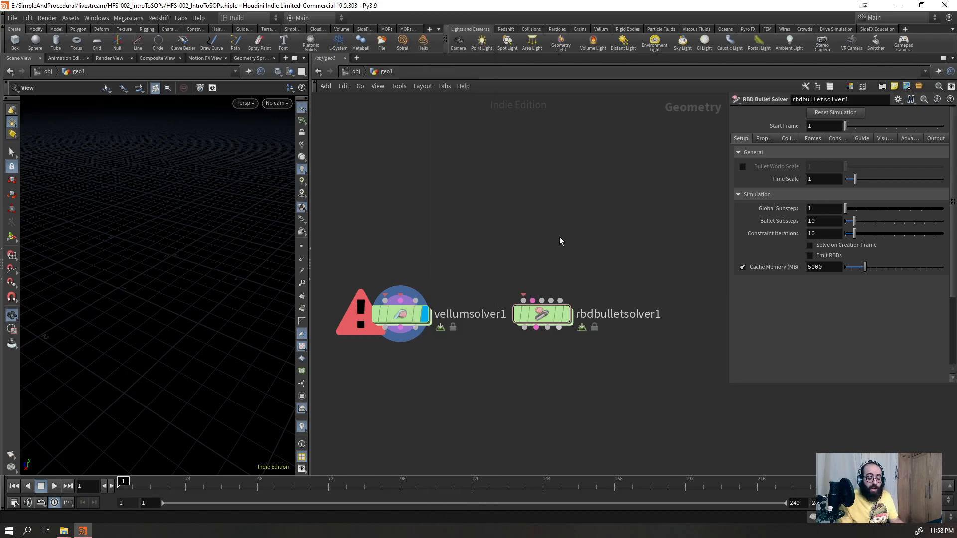
drag(573, 244, 373, 380)
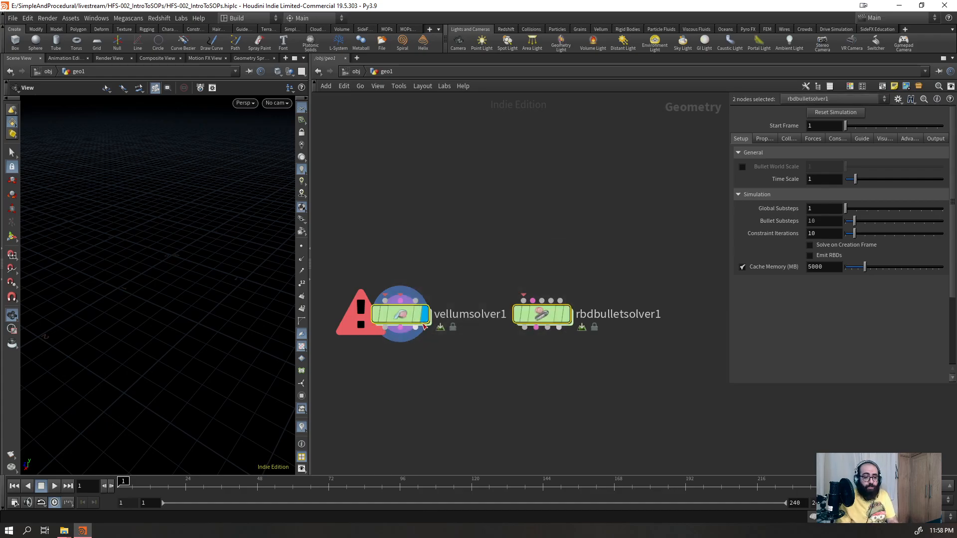
key(Delete)
click(349, 76)
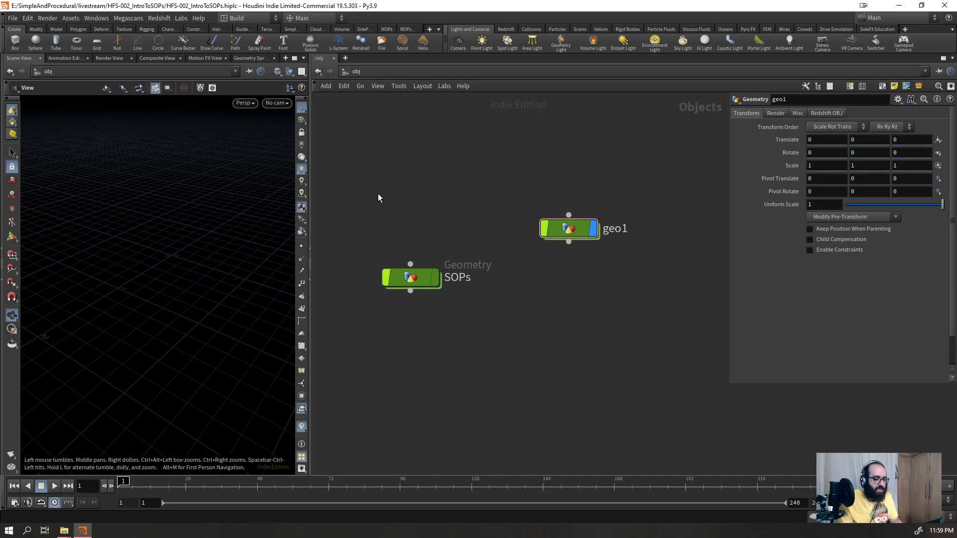
key(Tab)
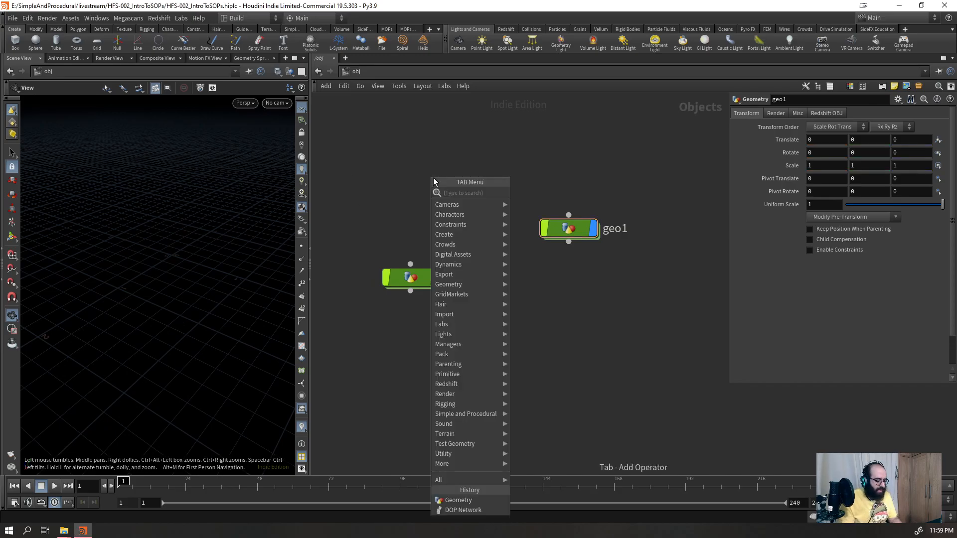
text(ob)
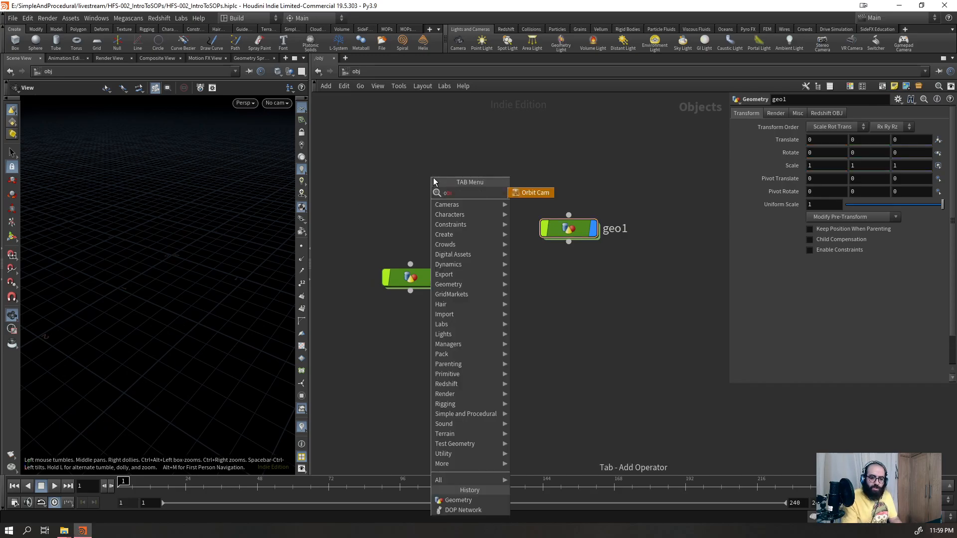
key(Escape)
- Add another Geometry node above the SOPs node in the obj network and enter it
key(Tab)
text(geo)
key(Return)
double_click(434, 181)
- Add an Object Network node inside the new Geometry node and enter it
key(Tab)
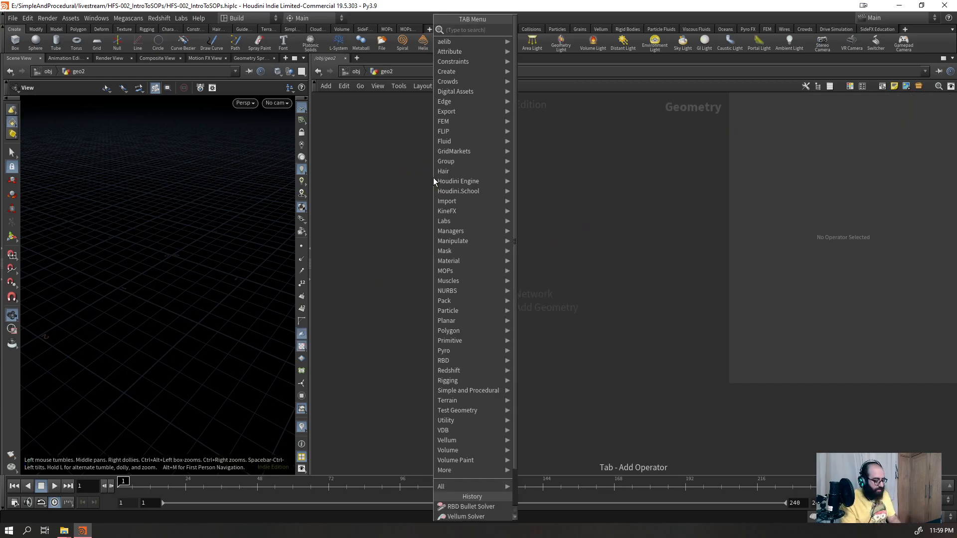
text(obj)
key(Down)
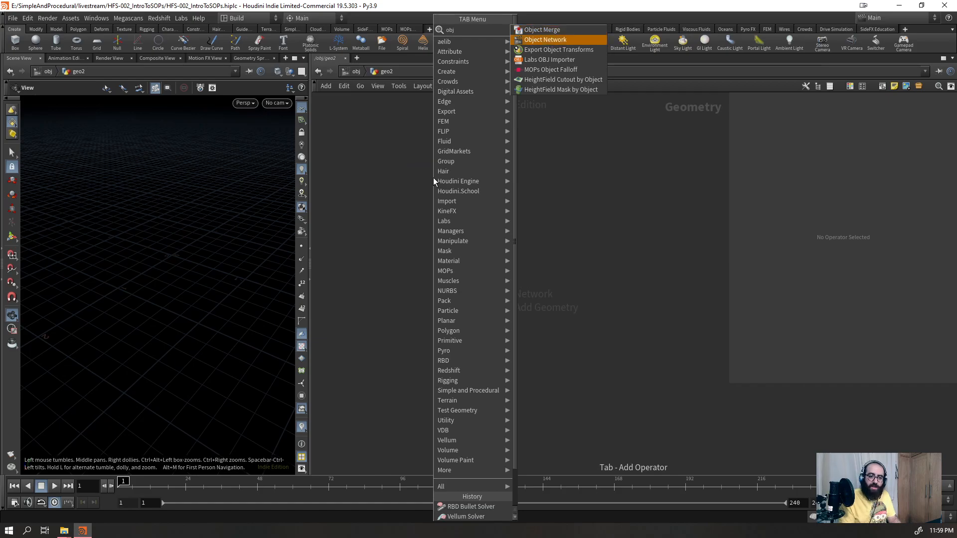
key(Return)
key(Return)
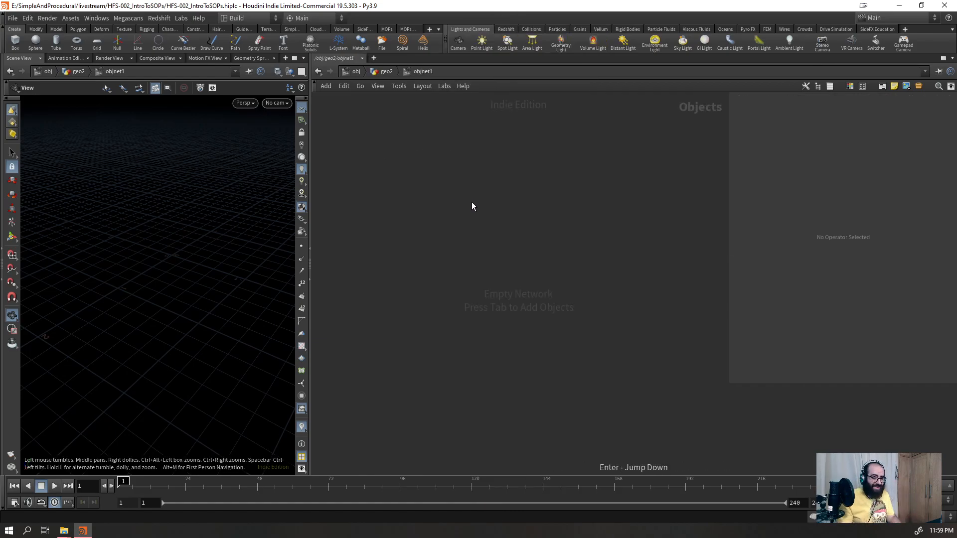
- Add a Material Network and a CHOP Network inside the object network
key(Tab)
text(mat)
key(Return)
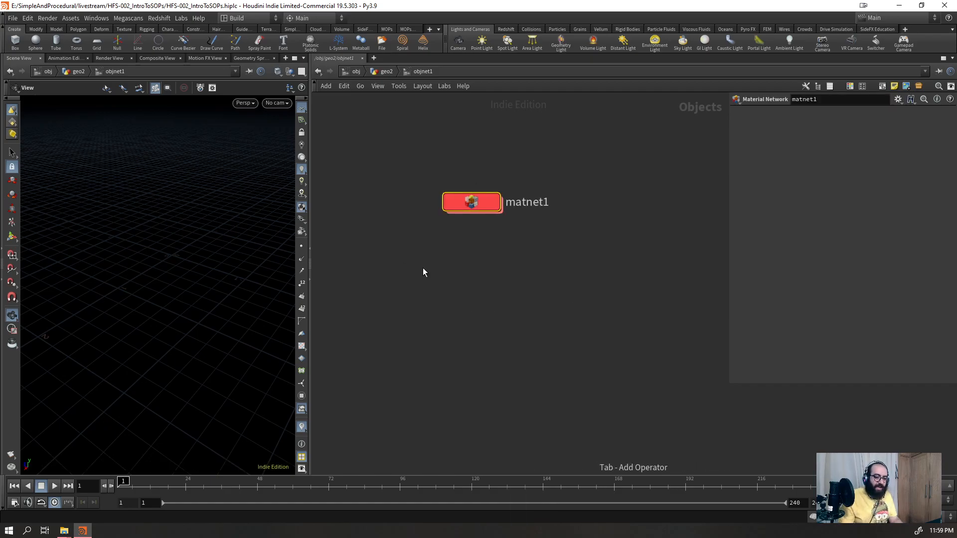
key(Tab)
text(chop)
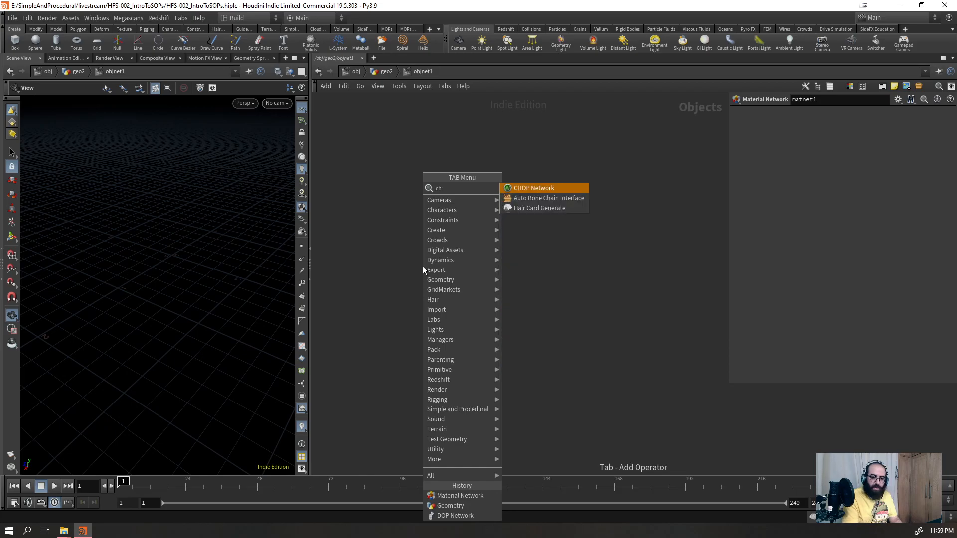
key(Return)
click(423, 269)
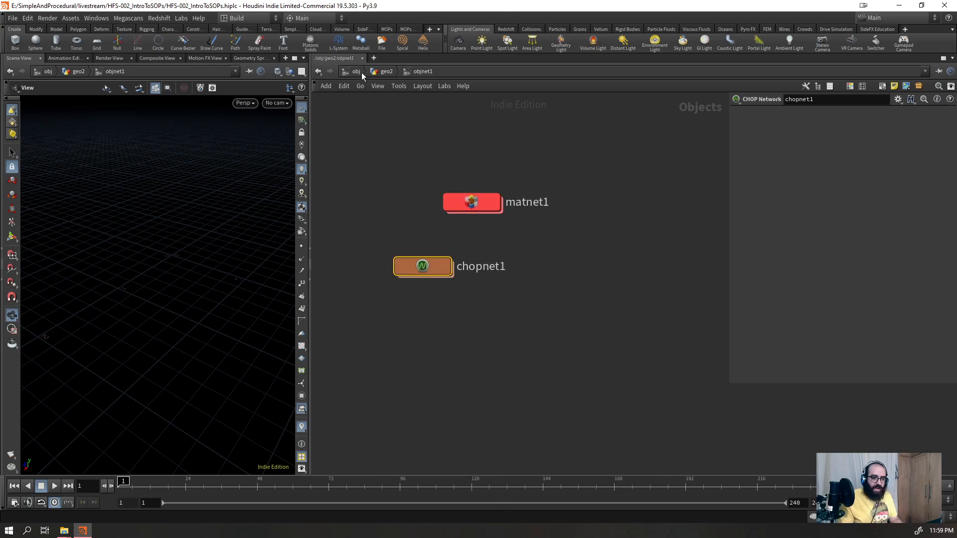
- Return to the geo2 network and place a CHOP Network node beside the object network
click(375, 73)
key(Tab)
text(cho)
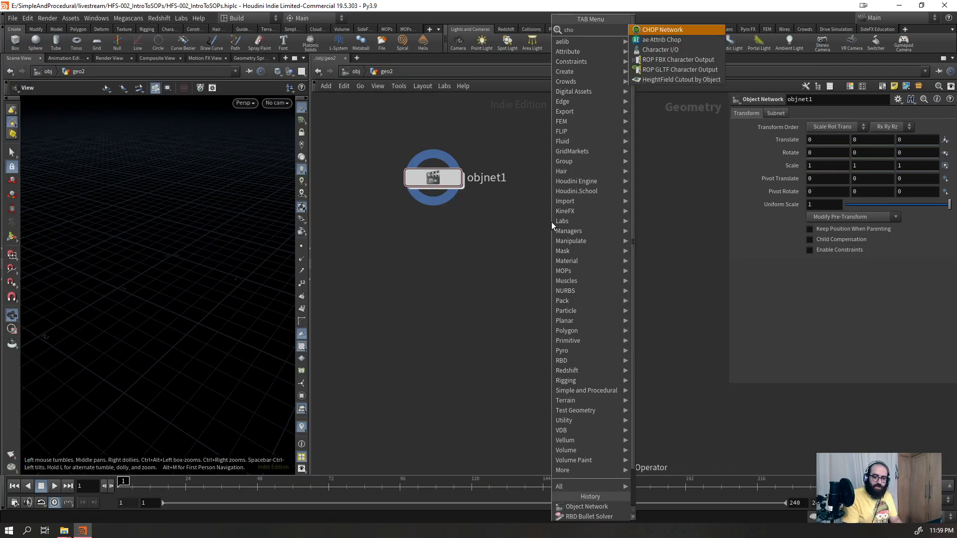
key(Return)
click(551, 222)
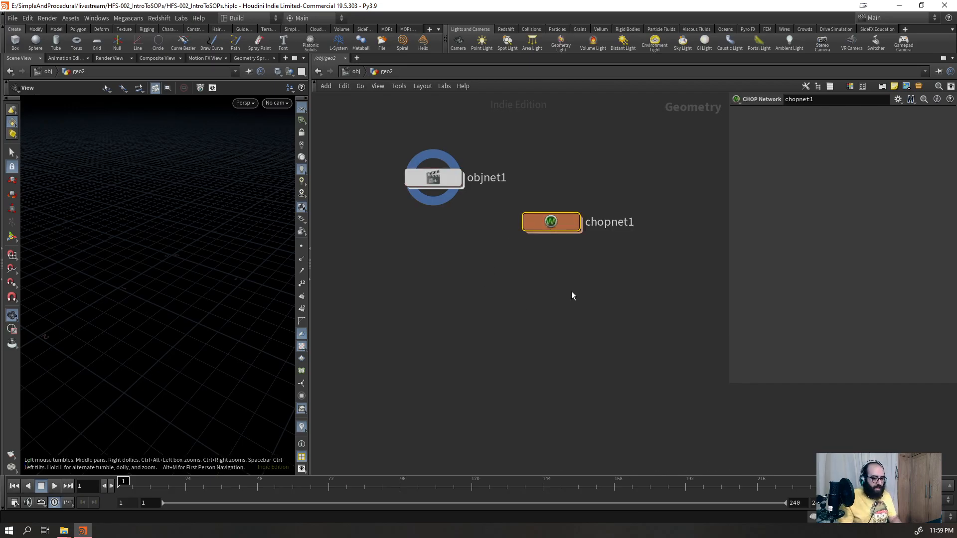
drag(560, 227, 552, 182)
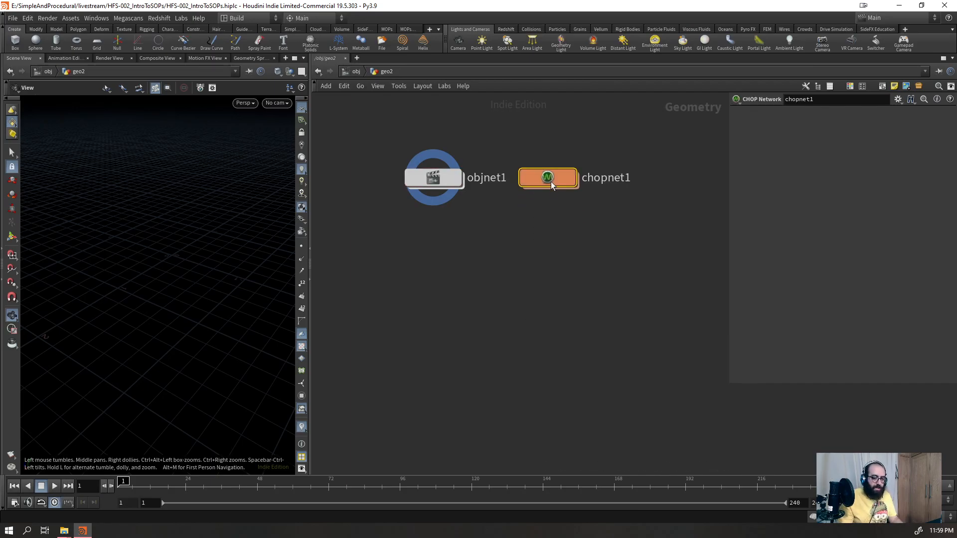
- Add a DOP Network node below the object and CHOP networks in geo2
key(Tab)
text(dopn)
key(Return)
click(509, 254)
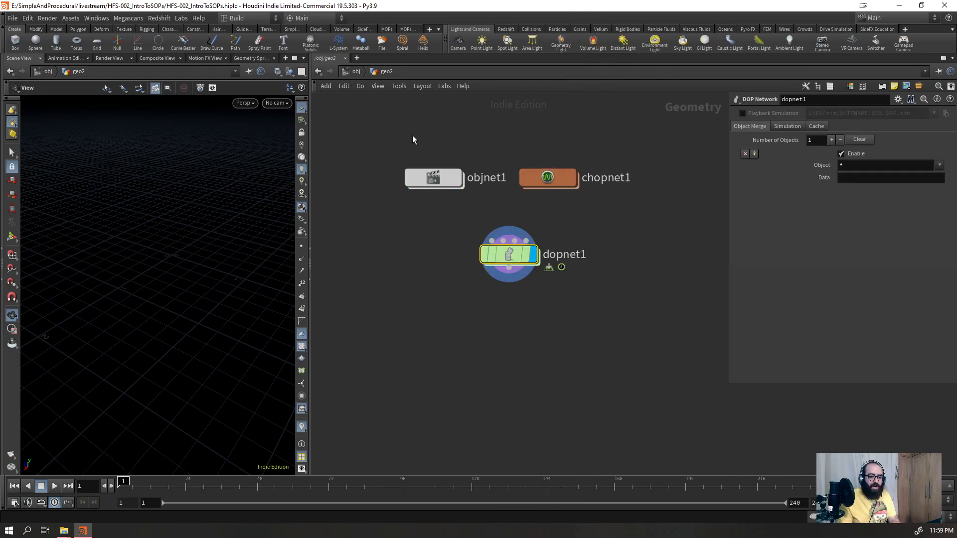
- Enter the object network and add a DOP Network node there as well
double_click(433, 177)
key(Tab)
text(dop)
key(Return)
click(591, 350)
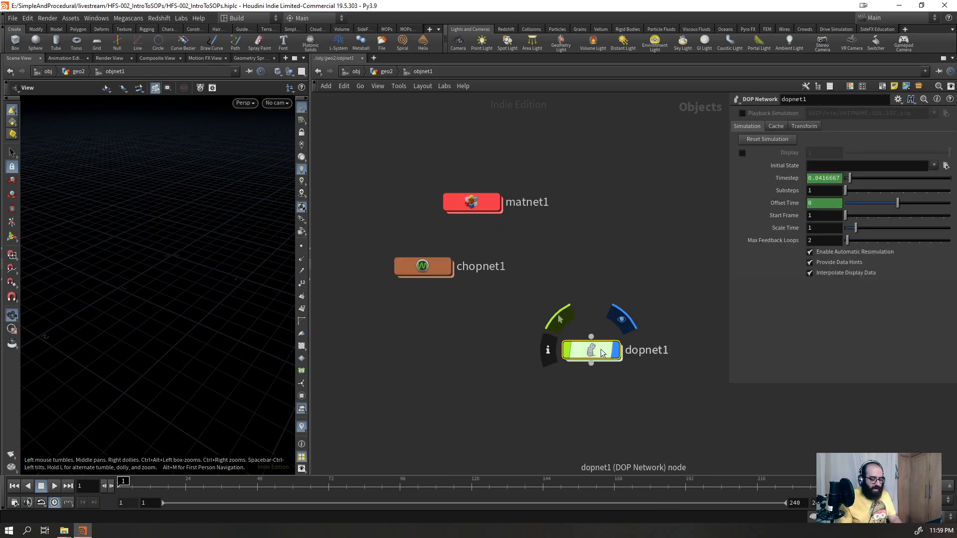
key(u)
key(Return)
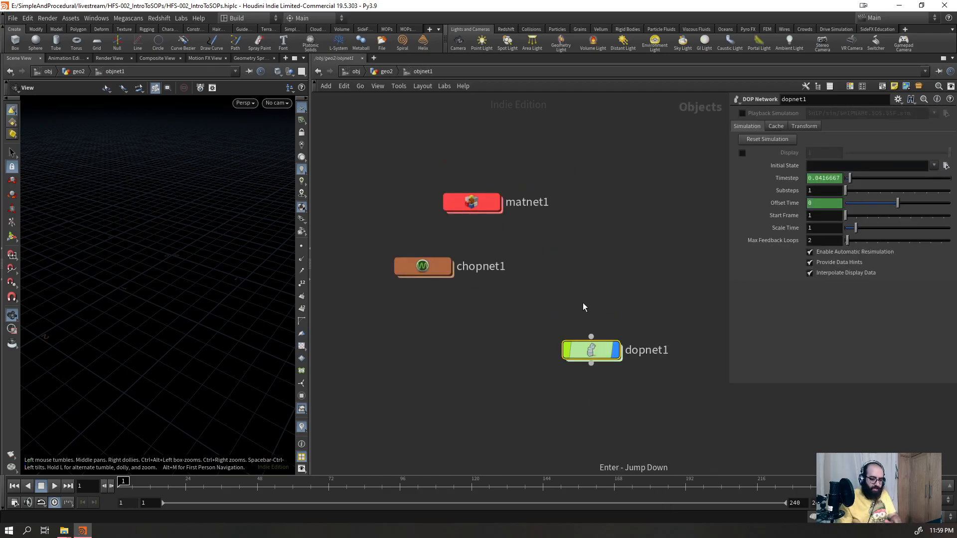
- Search the node types available inside the object network for "obj", leaving without adding a node
key(Tab)
text(obj)
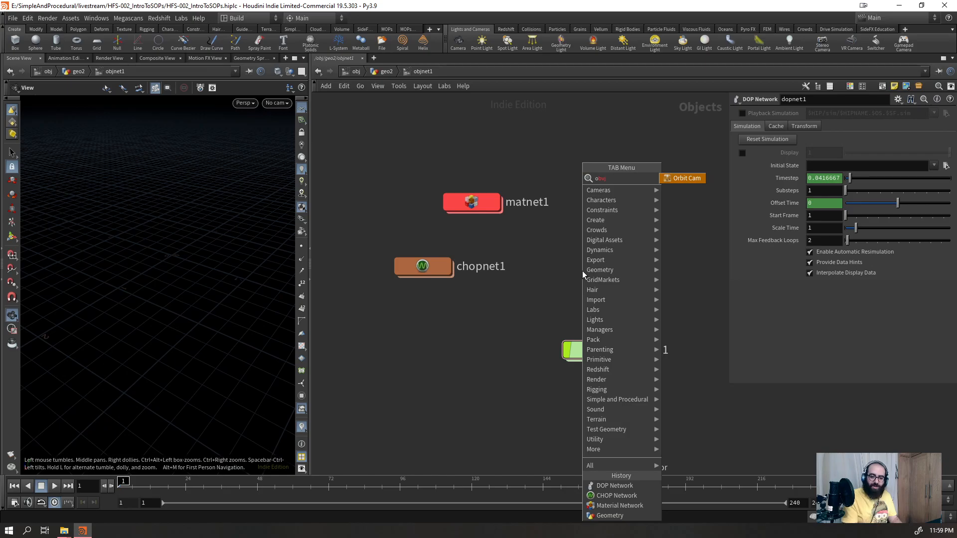
key(BackSpace)
text(obj)
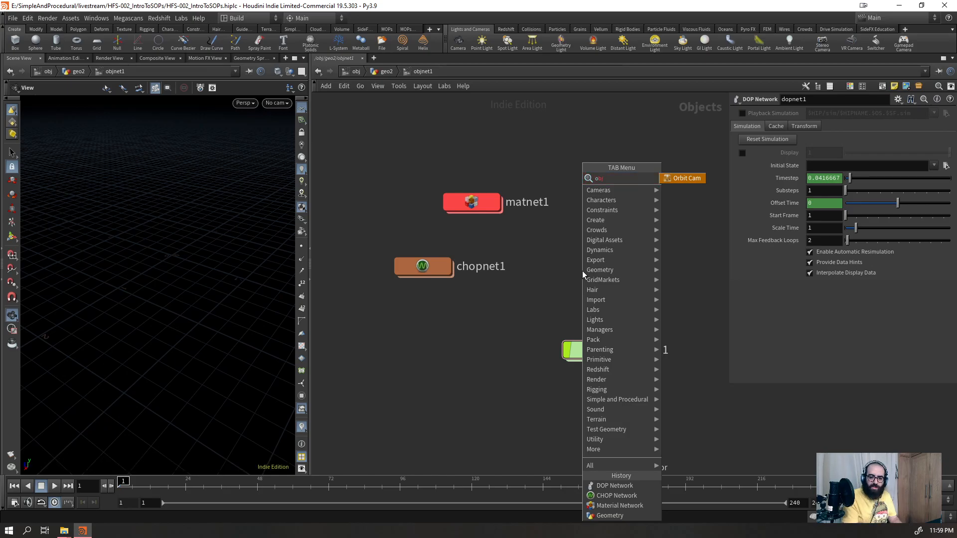
click(484, 305)
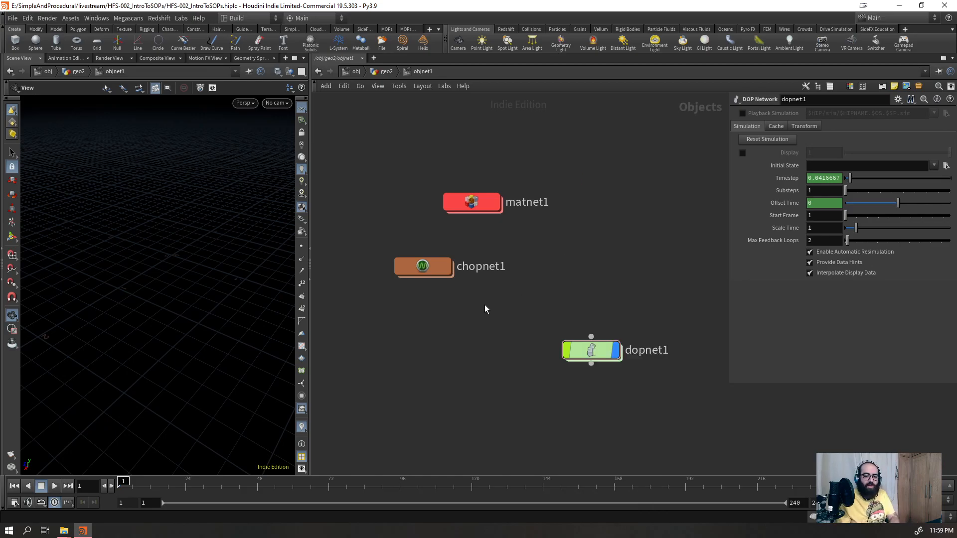
- Delete the material, CHOP and DOP networks inside the object network and return to geo2
drag(634, 173, 398, 395)
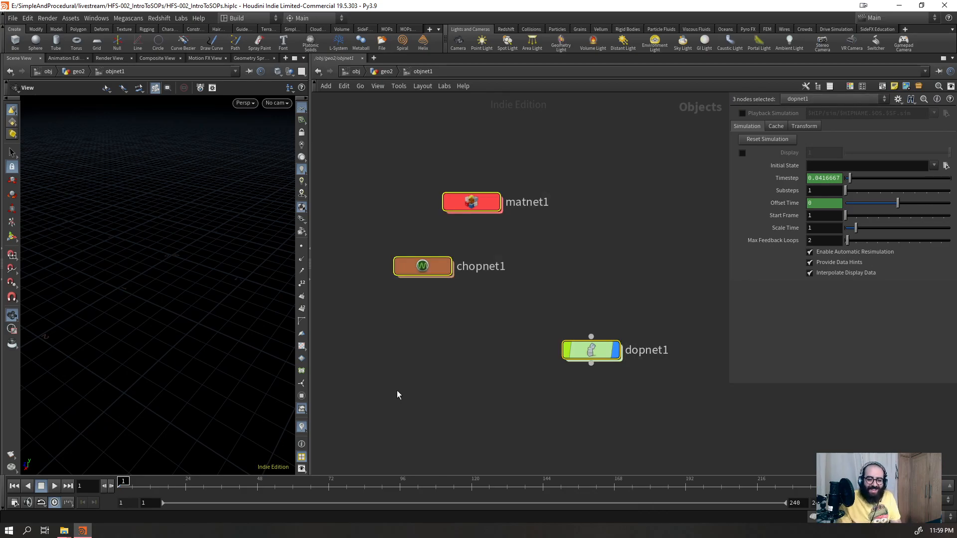
key(Delete)
click(384, 72)
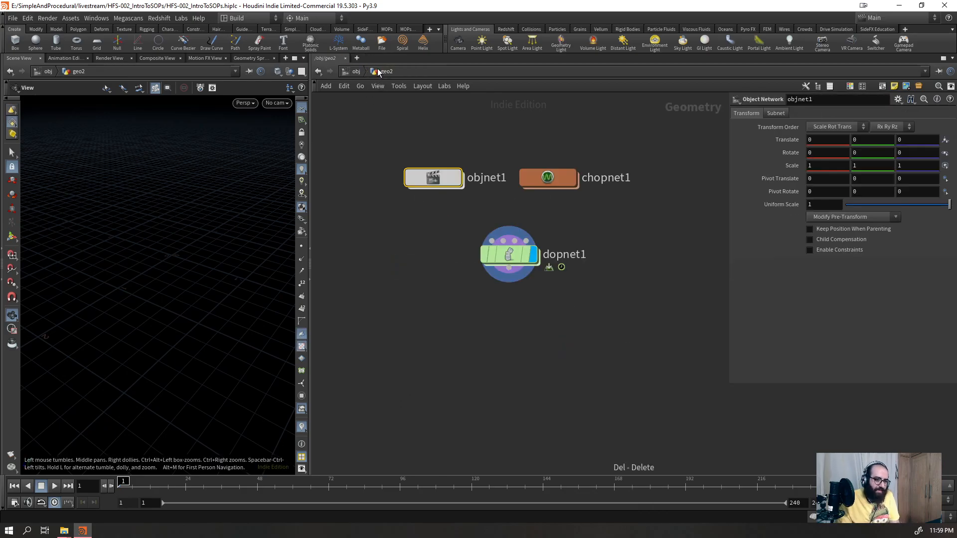
- Delete the object, CHOP and DOP networks from geo2, then briefly visit the obj level and re-enter geo2
drag(641, 225, 396, 305)
drag(504, 253, 493, 282)
drag(599, 130, 430, 299)
key(Delete)
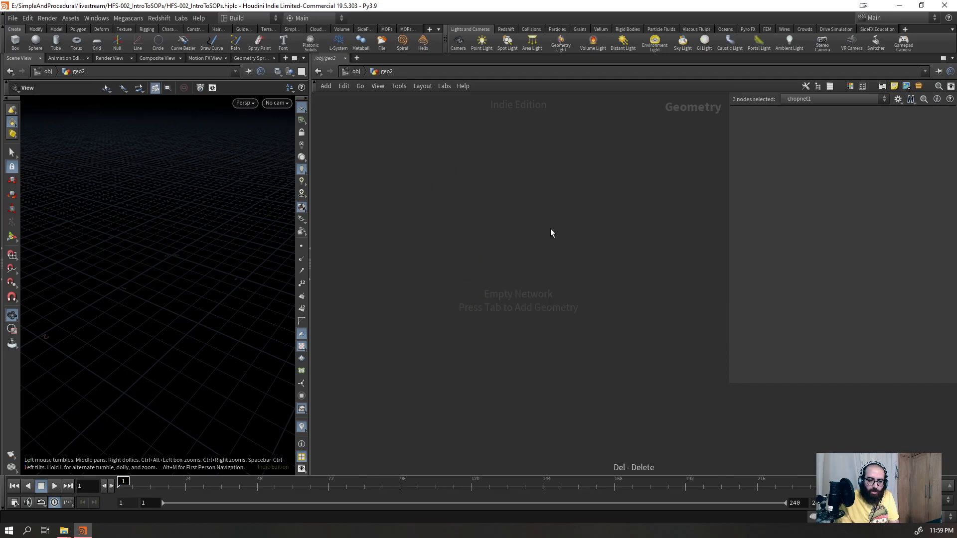
key(u)
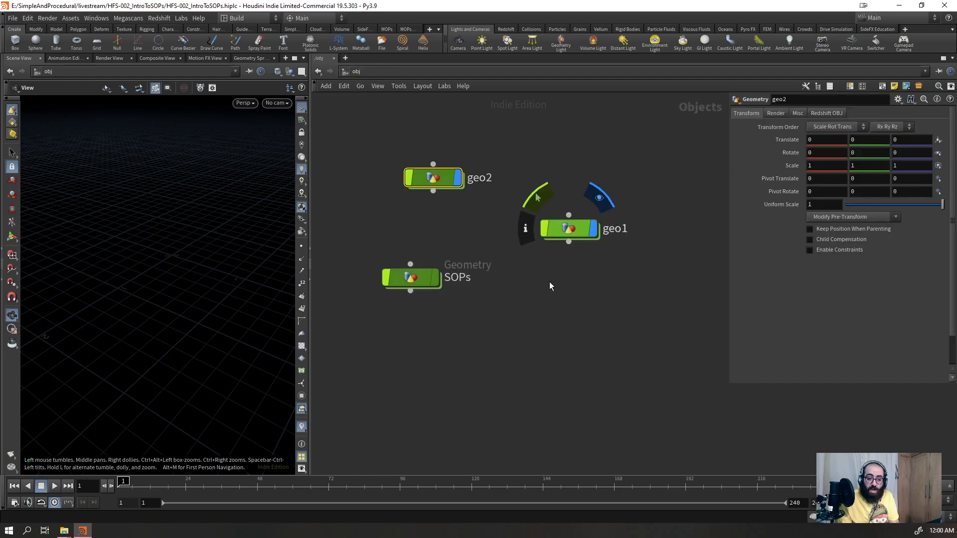
key(Return)
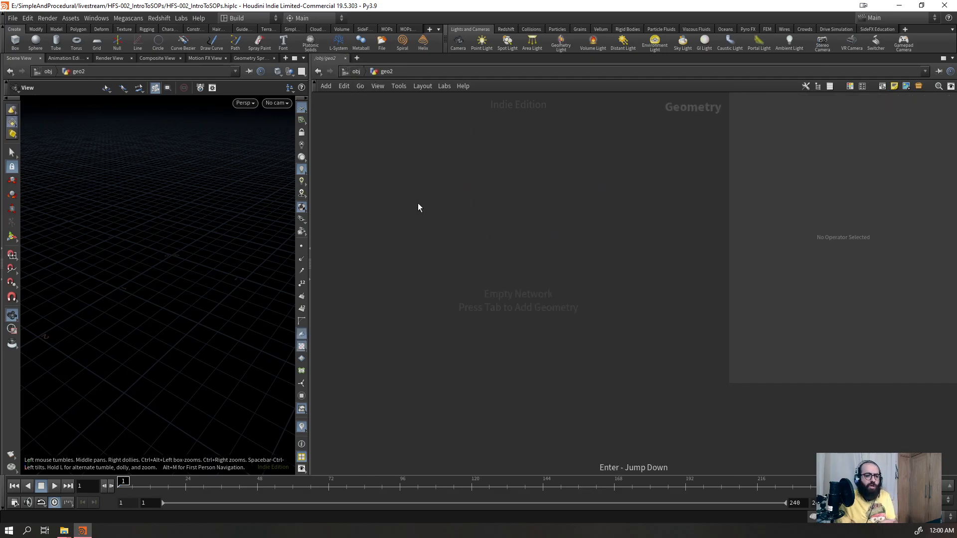
- Add a DOP Network node inside geo2
key(Tab)
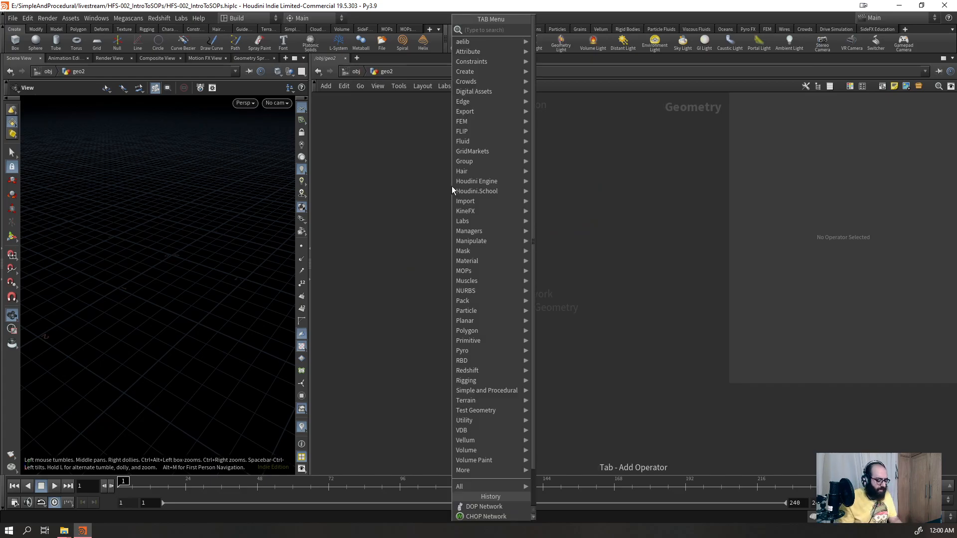
text(dop)
key(Down)
key(Return)
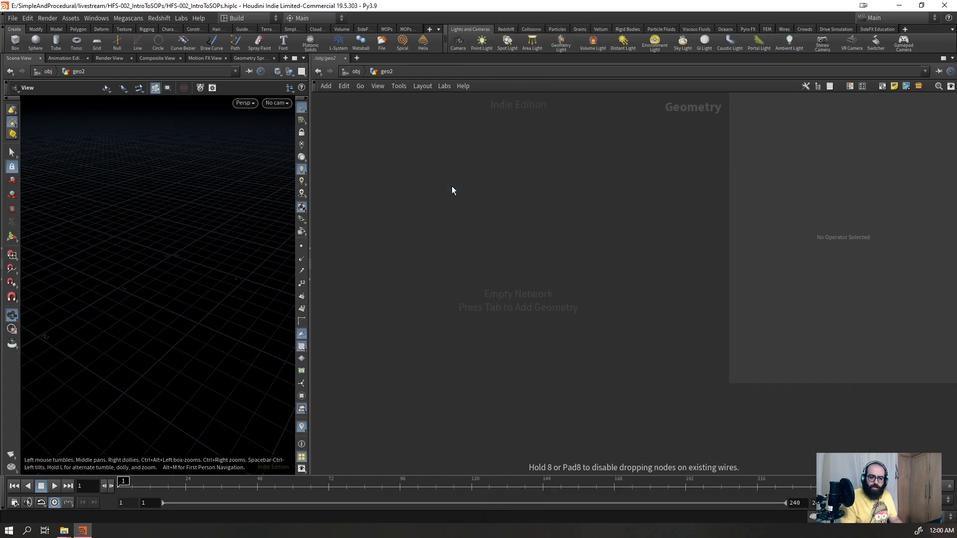
click(451, 187)
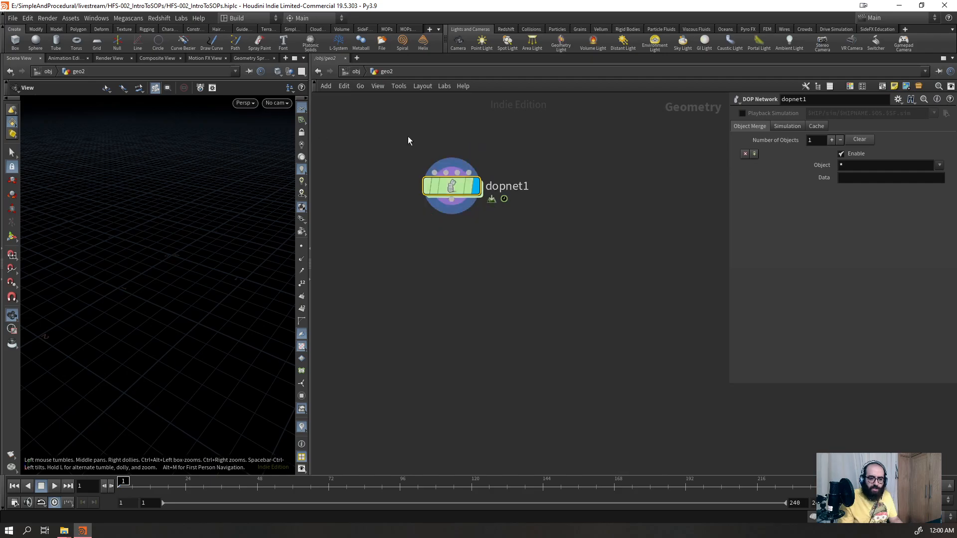
- Return to the obj level, add a DOP Network node there and place it below geo1, leaving it unwired
click(351, 71)
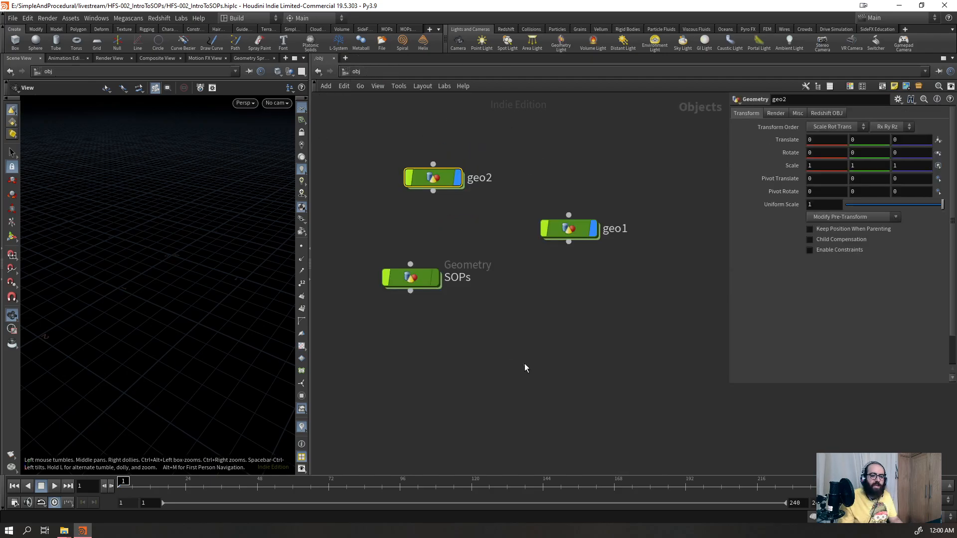
key(Tab)
text(dop)
key(Return)
click(523, 367)
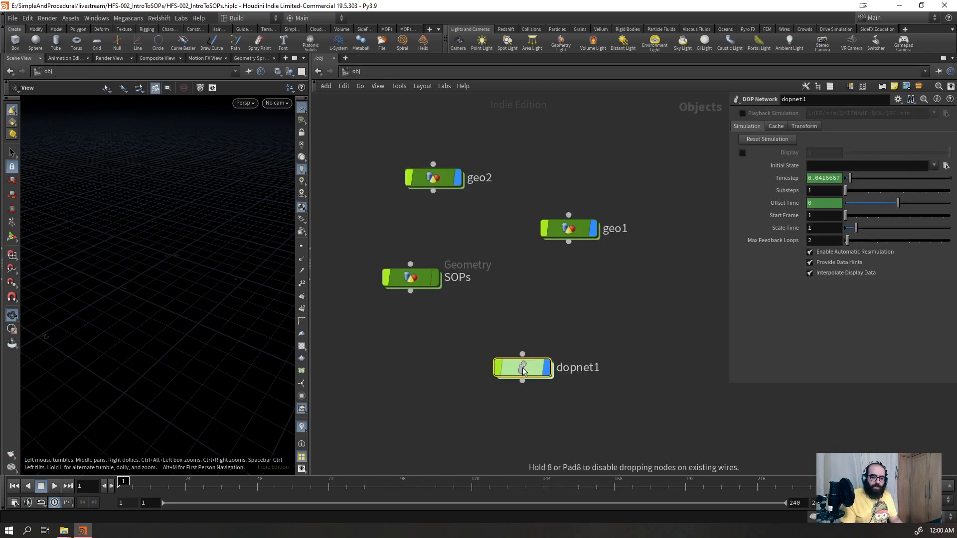
drag(525, 368, 530, 334)
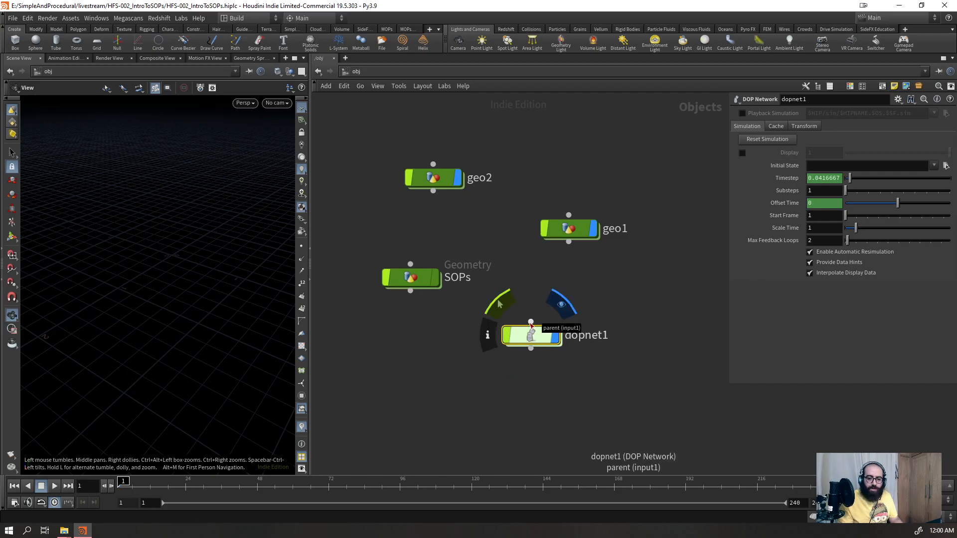
click(569, 242)
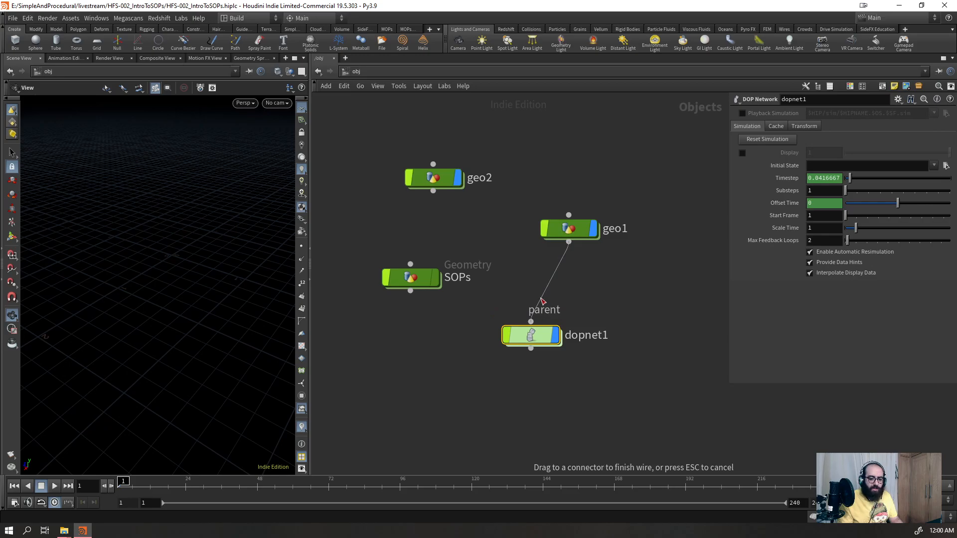
key(Escape)
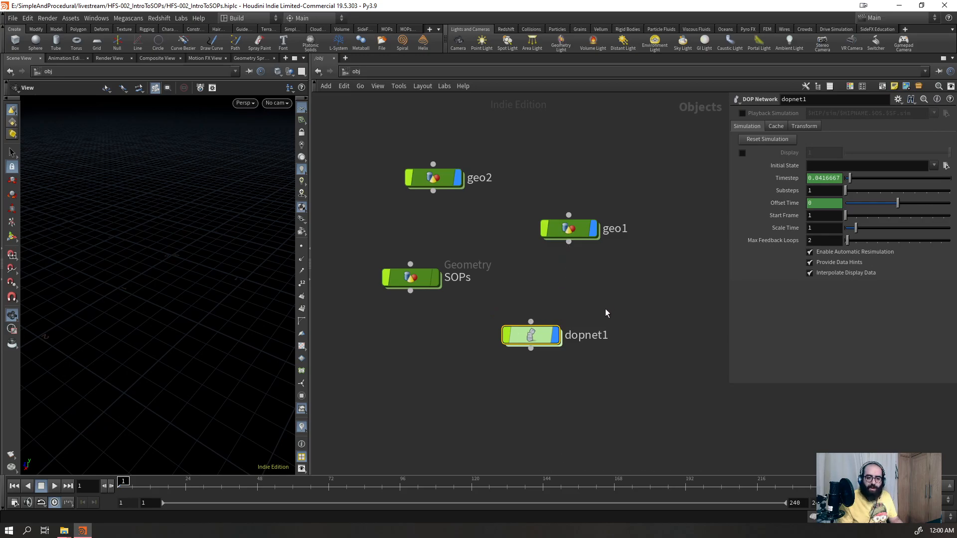
- Enter dopnet1 at the obj level and add a POP Object node above the output node
double_click(530, 335)
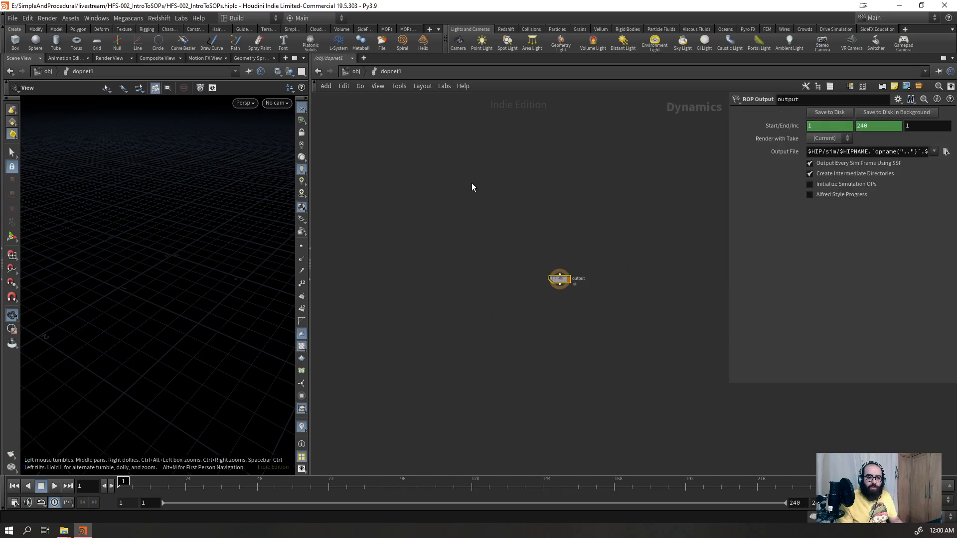
scroll(595, 246, up, 6)
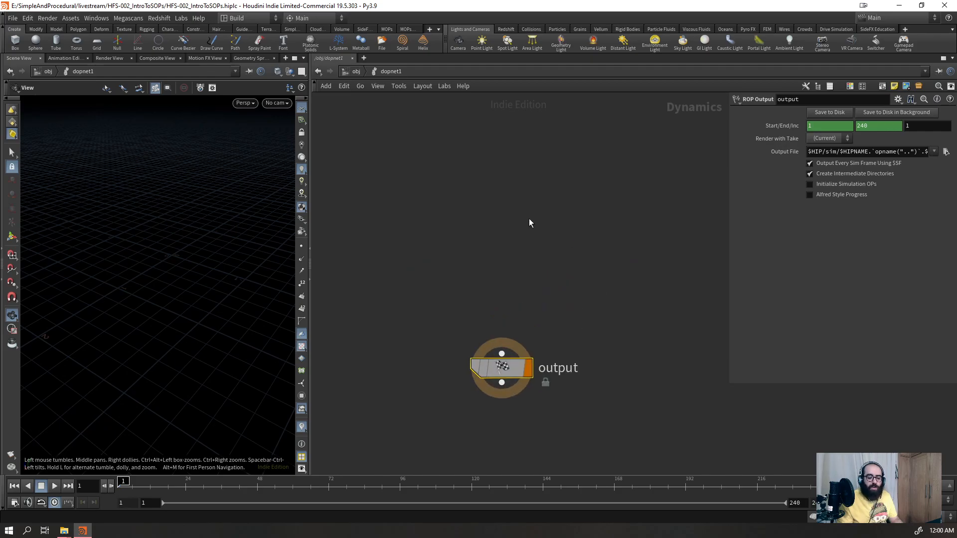
key(Tab)
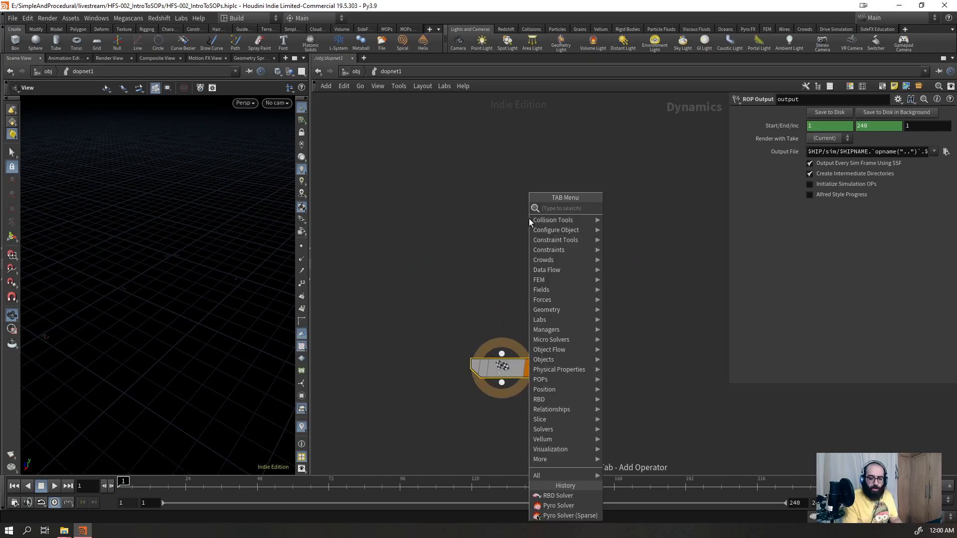
text(popo)
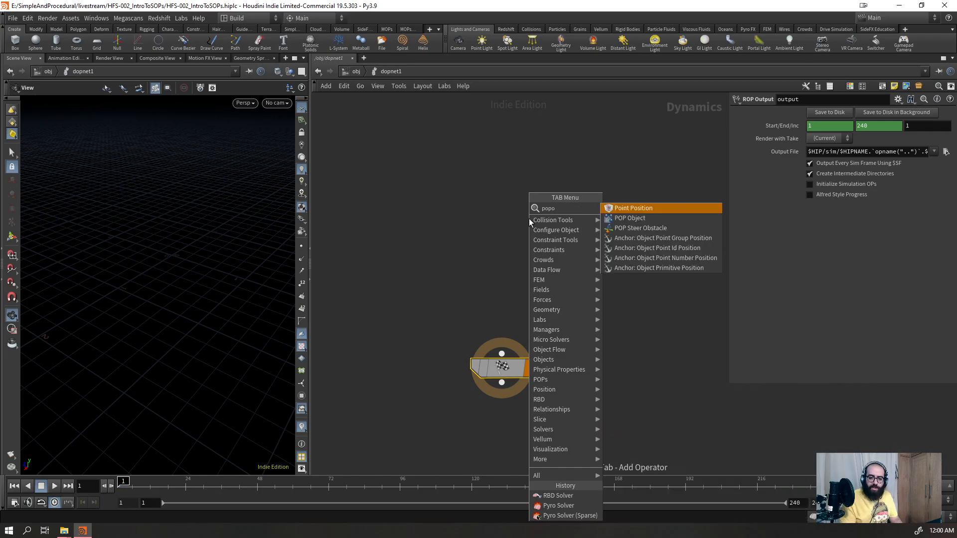
key(Down)
key(Return)
click(530, 219)
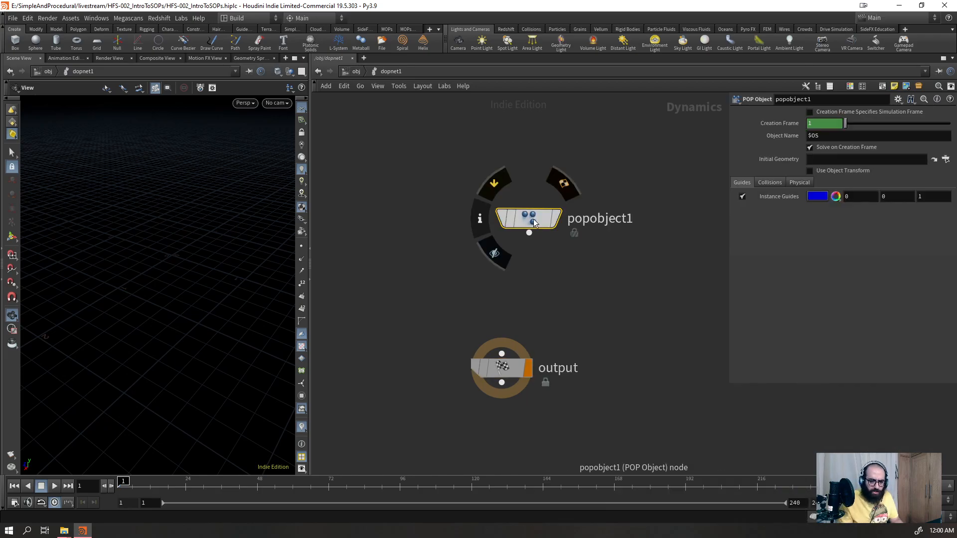
drag(534, 215, 417, 213)
- Review the POP Object's Collisions, Physical and Guides parameters, moving the node aside in the network
click(769, 183)
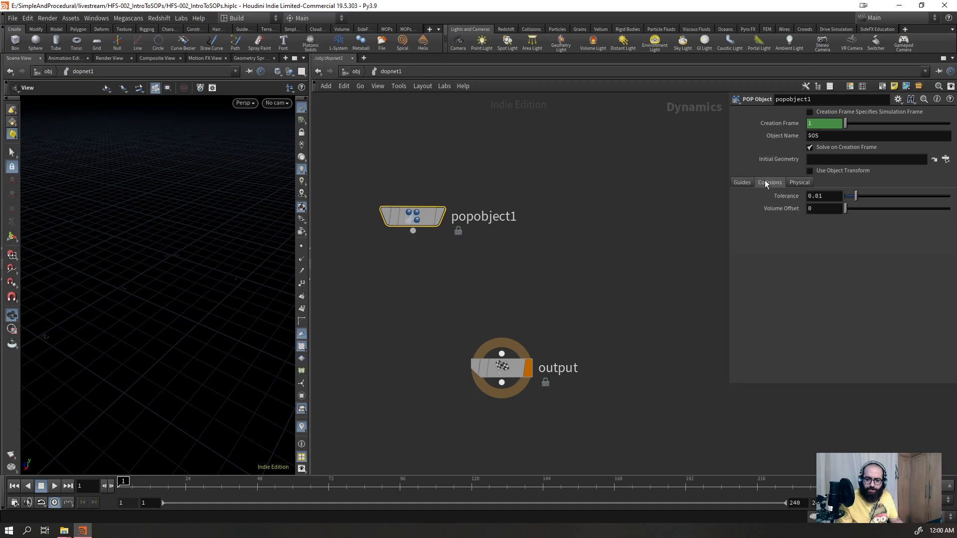
click(799, 182)
click(737, 183)
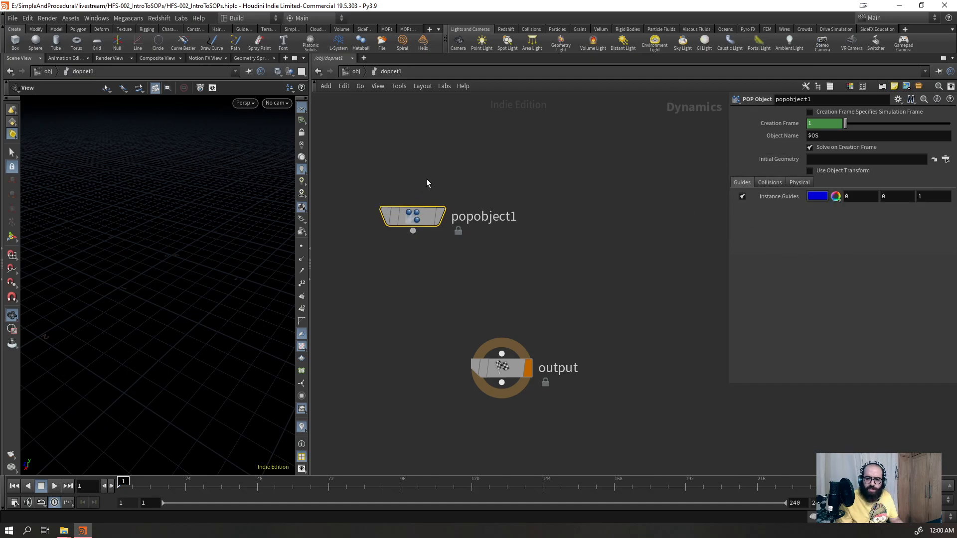
drag(434, 214, 611, 192)
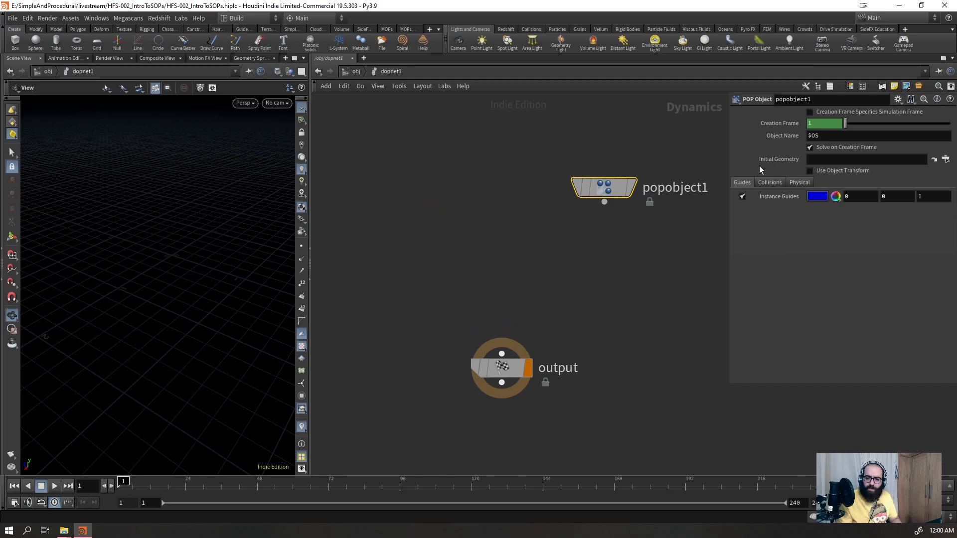
- Search the node types available inside the DOP network for "pop", leaving without adding a node
click(429, 204)
key(Tab)
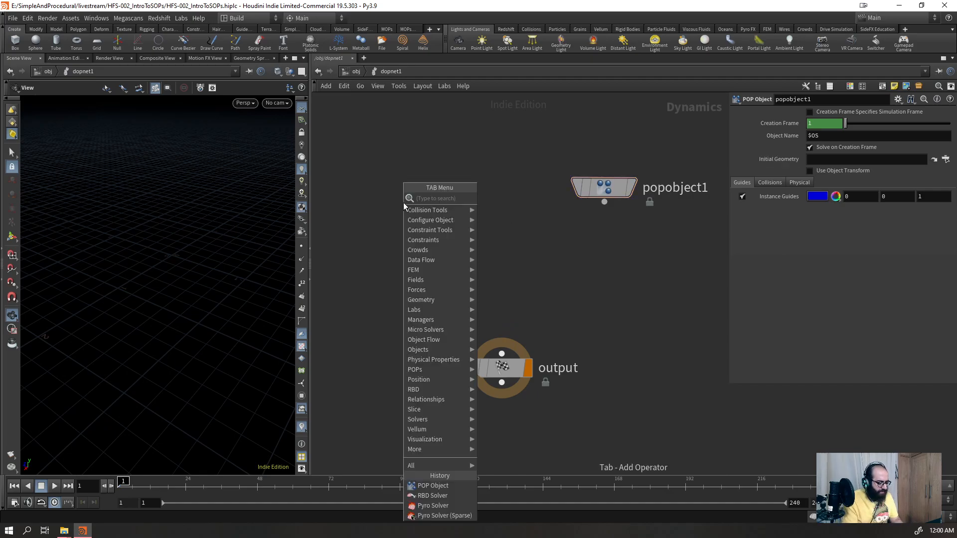
text(pop)
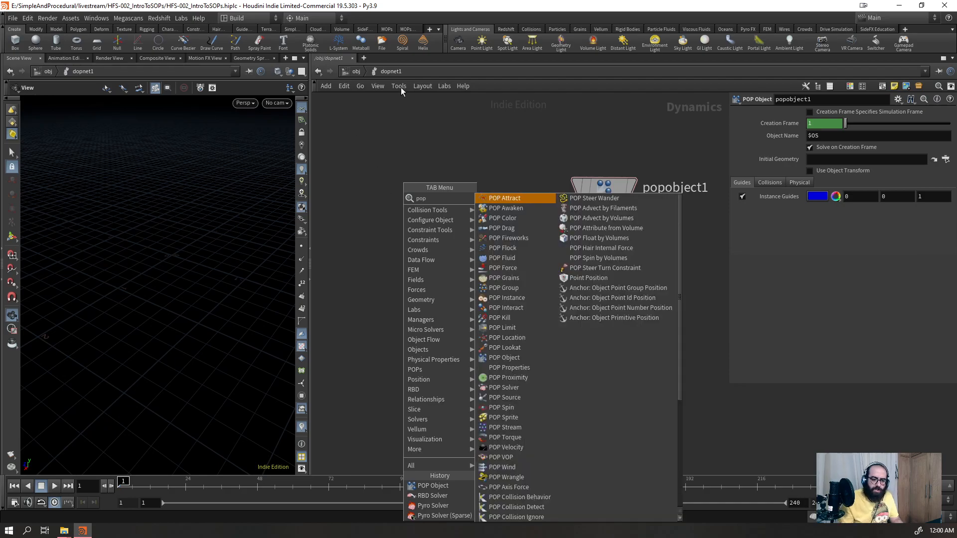
key(Escape)
- Return to the obj level, enter geo1 and add a POP Network node, going inside it
click(355, 72)
click(566, 229)
double_click(566, 229)
key(Tab)
text(popn)
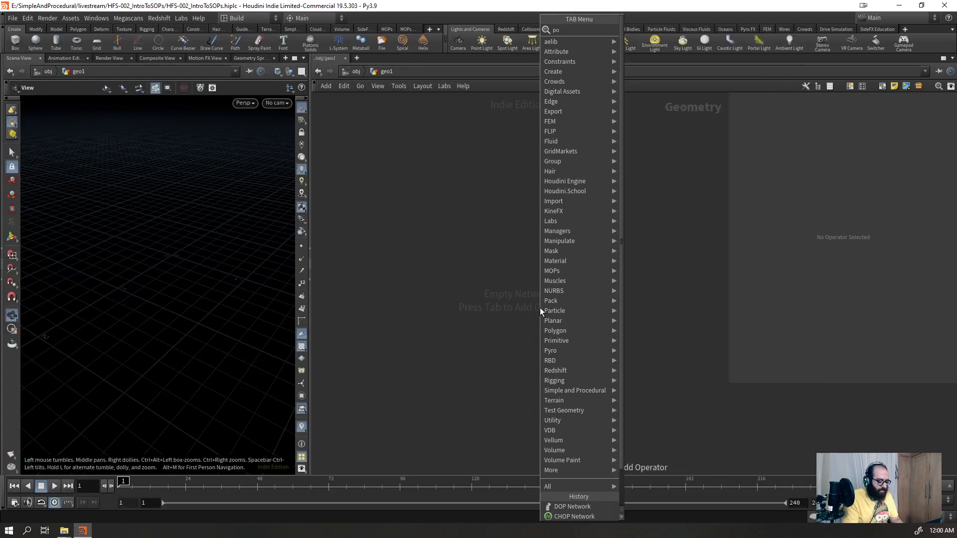
key(Return)
click(541, 308)
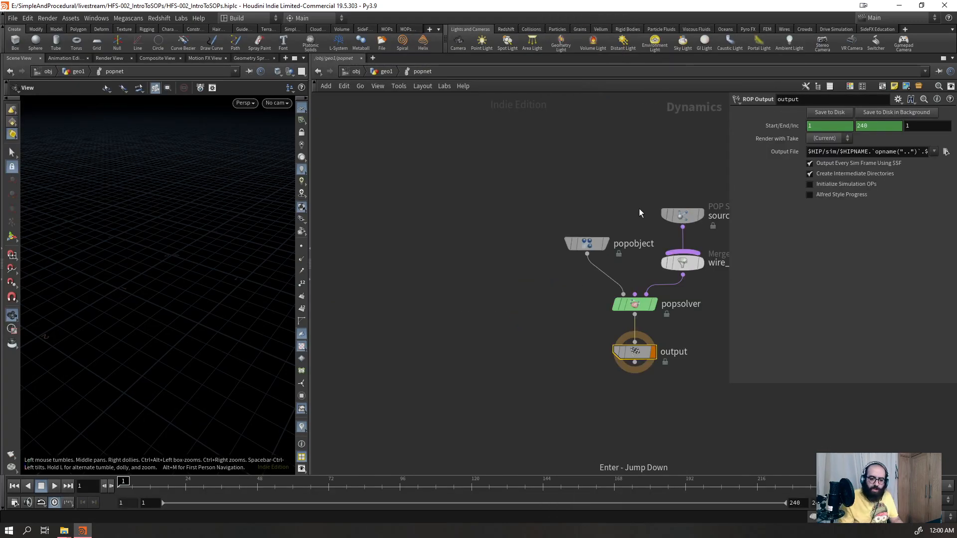
- Examine the popobject and POP Source nodes inside the POP Network and copy the source_first_input node
drag(641, 208, 511, 290)
scroll(469, 302, down, 2)
scroll(610, 255, up, 6)
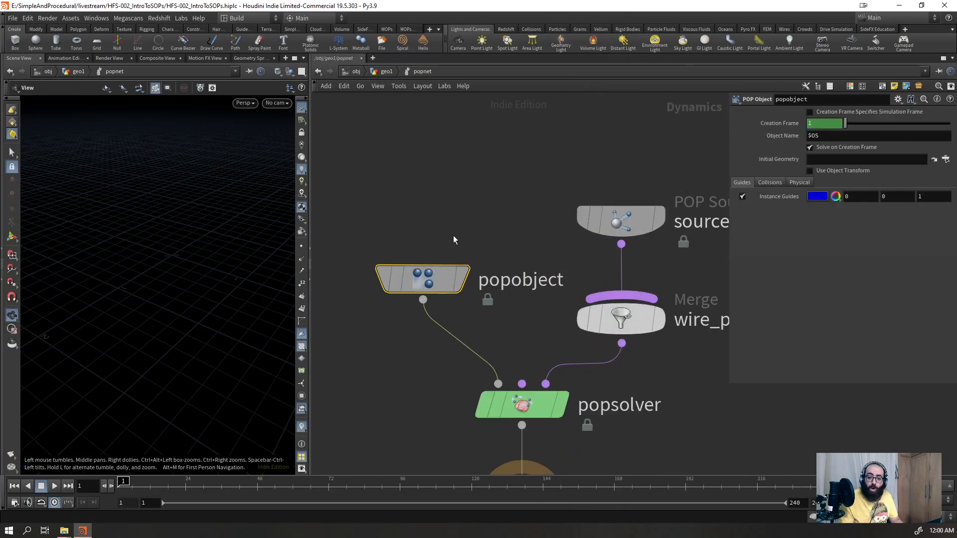
scroll(455, 230, down, 3)
click(548, 222)
key(ctrl+c)
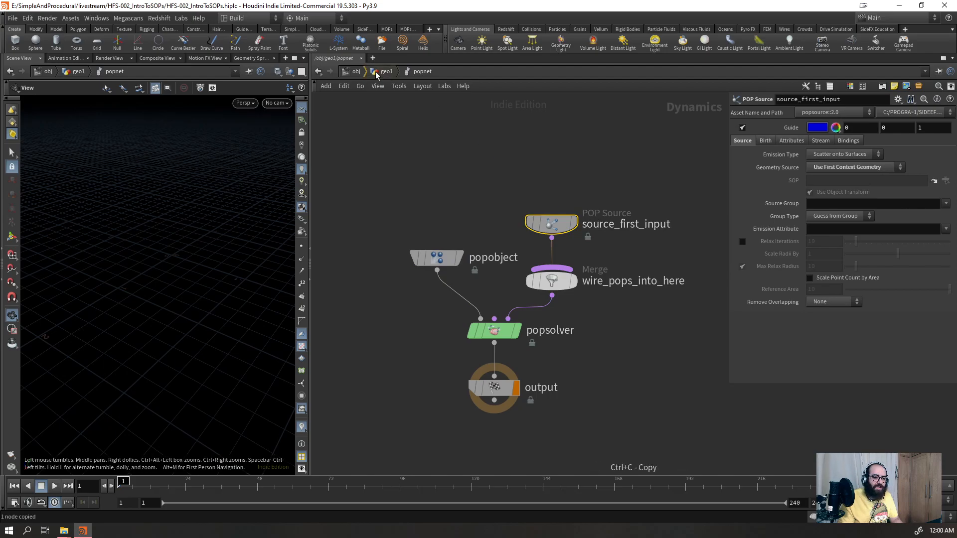
- Go back into dopnet1 at the obj level and add a POP Source node above the output node
click(354, 72)
double_click(545, 337)
key(Tab)
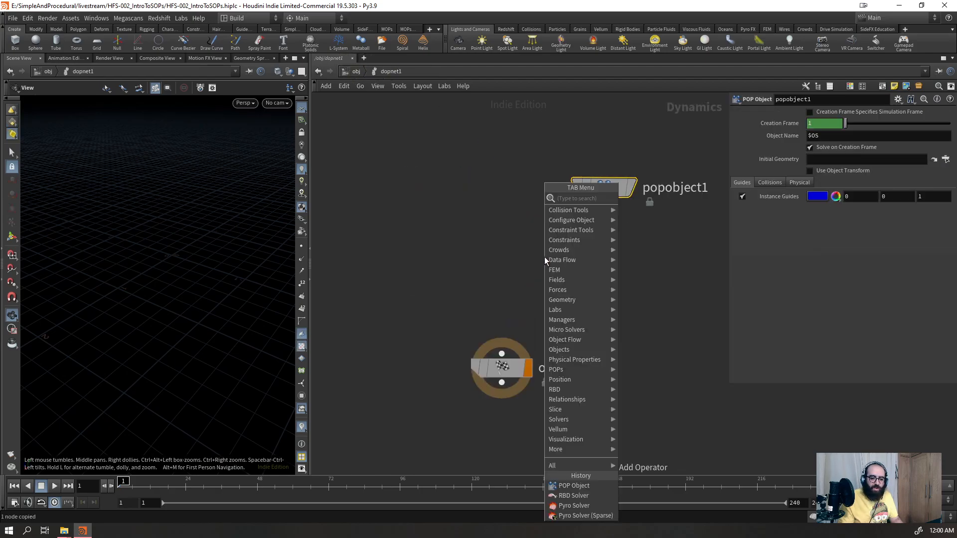
text(source)
key(Down)
key(Down)
key(Down)
key(Return)
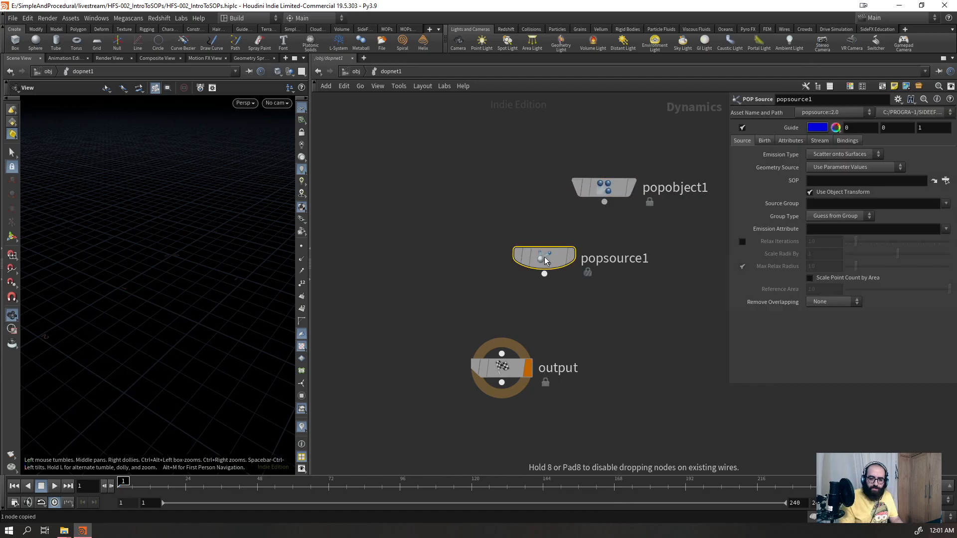
click(545, 260)
- Check the POP Source's Attributes parameters and set its Geometry Source to Use First Context Geometry
click(787, 140)
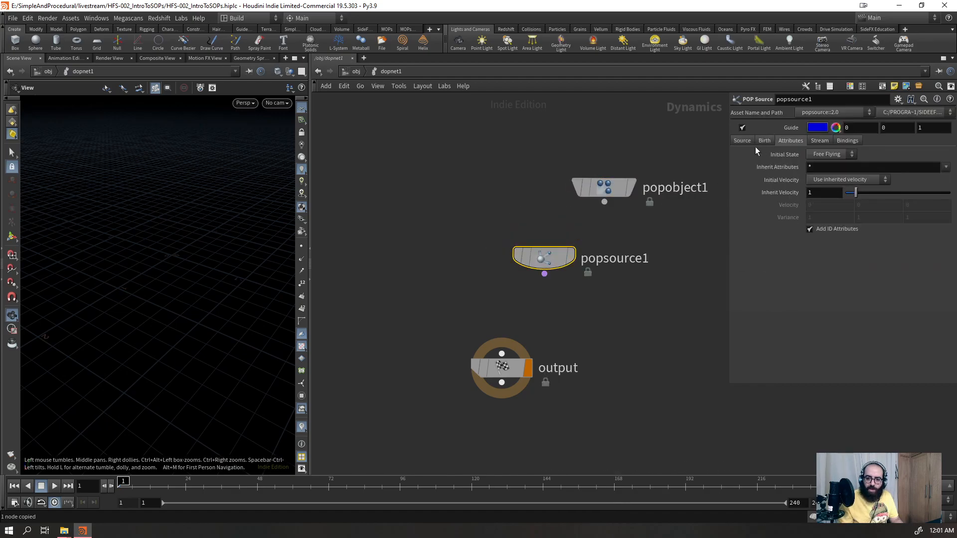
click(742, 141)
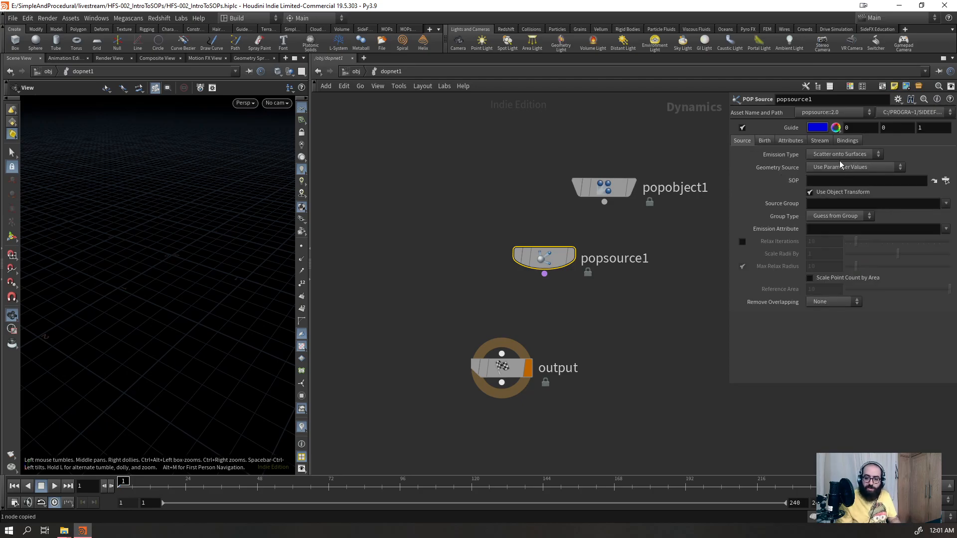
click(825, 168)
click(817, 169)
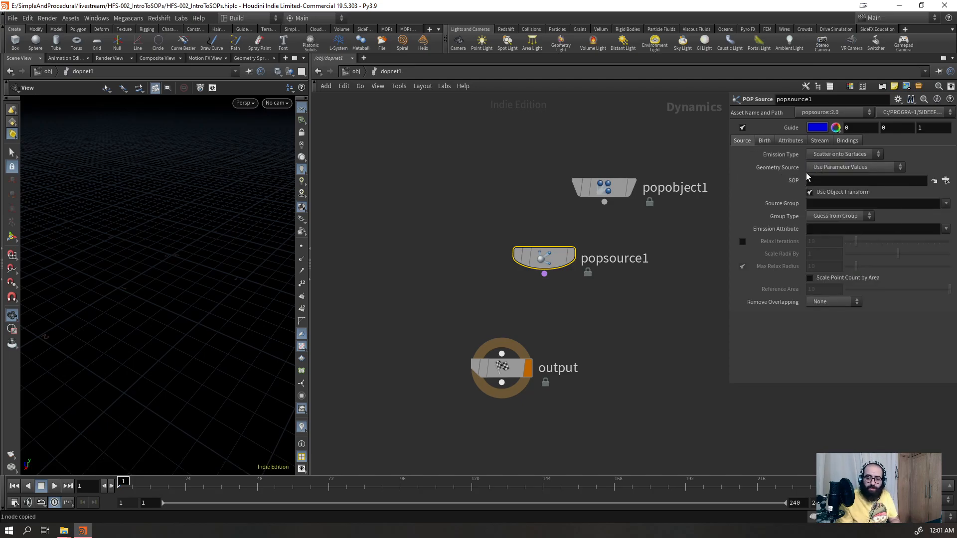
click(822, 170)
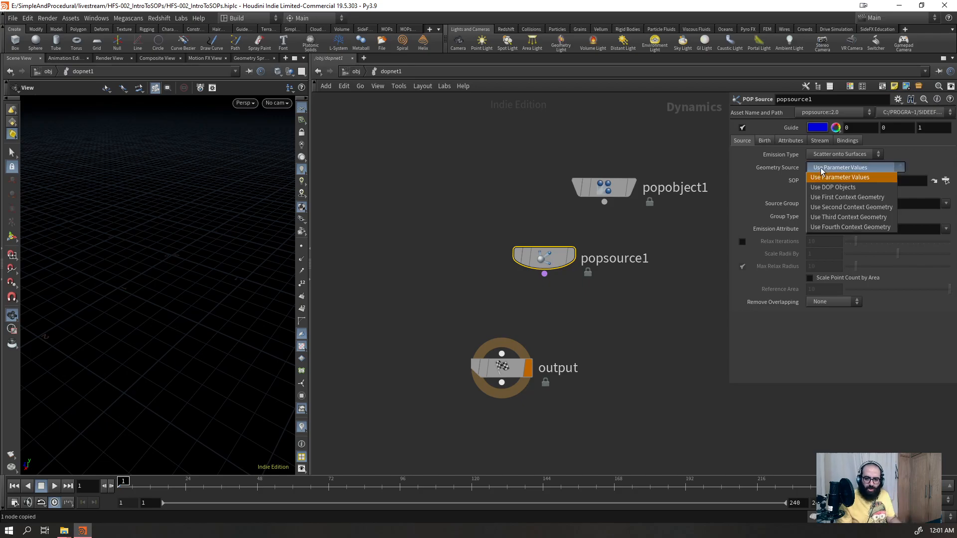
click(828, 201)
- Place the POP Object and POP Source nodes side by side above the output node, then briefly visit the obj level
drag(646, 144, 396, 263)
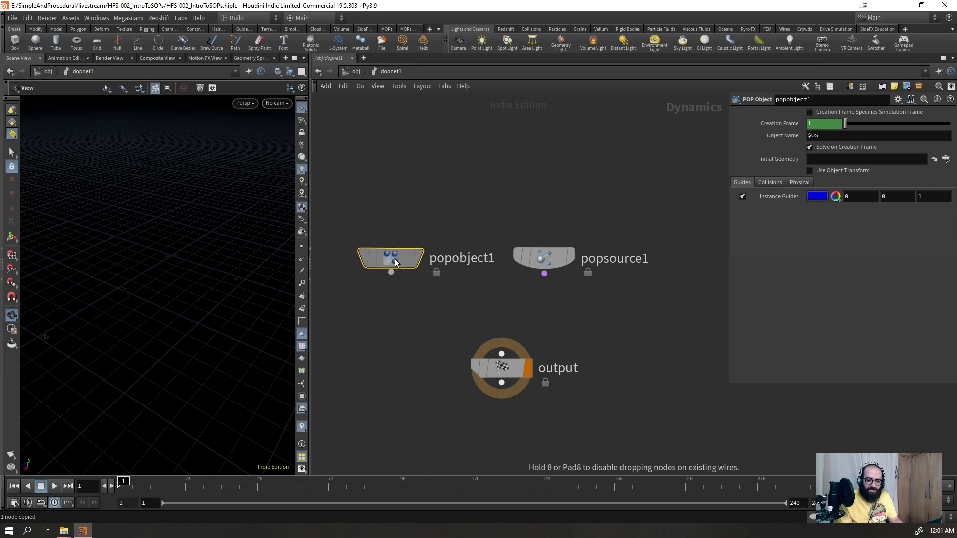
drag(541, 252, 564, 254)
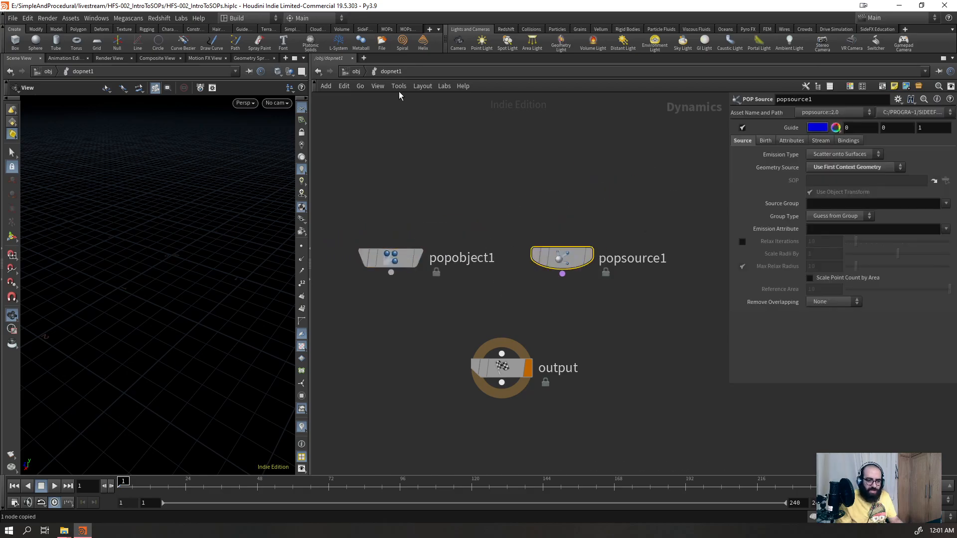
click(355, 71)
key(Return)
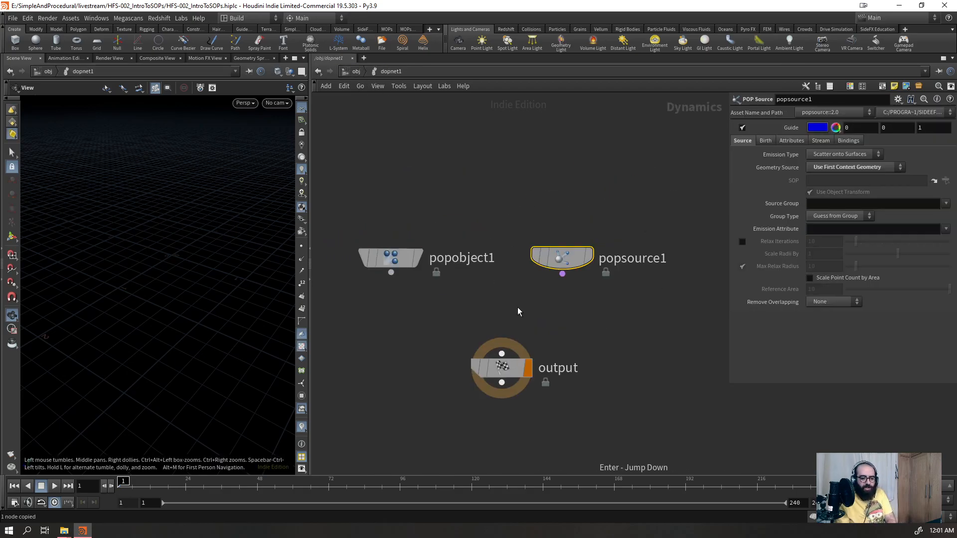
- Try Use DOP Objects as the POP Source's Geometry Source, and revert the parameter to its default
click(839, 171)
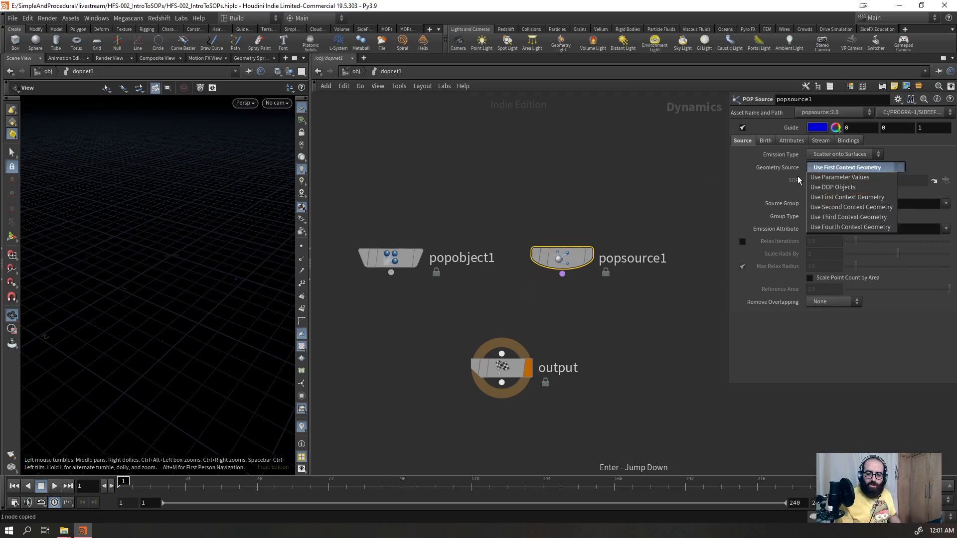
click(833, 187)
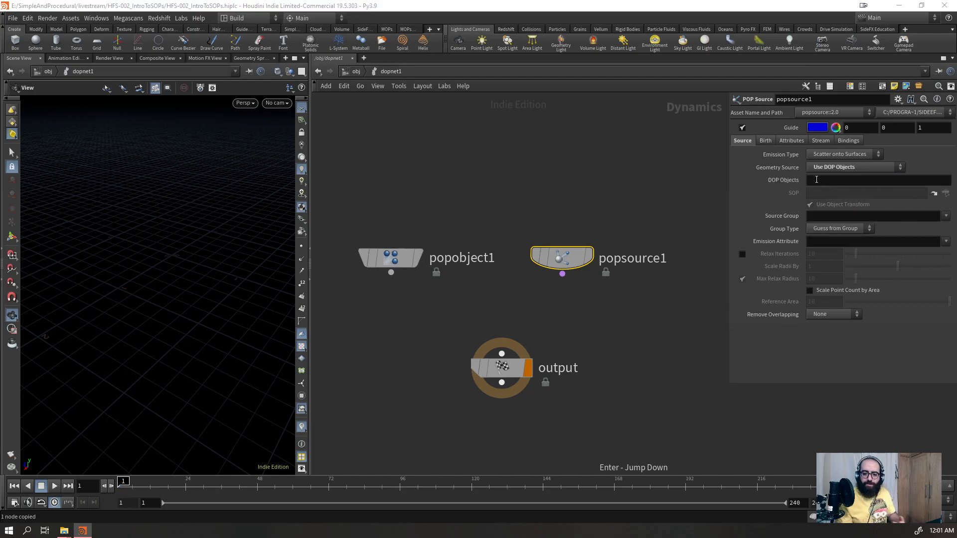
click(830, 168)
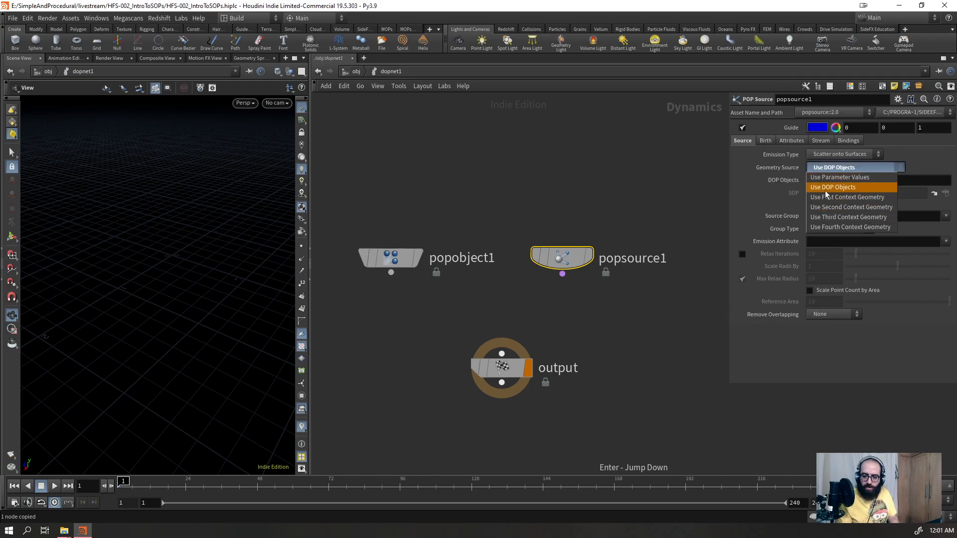
click(798, 172)
right_click(790, 170)
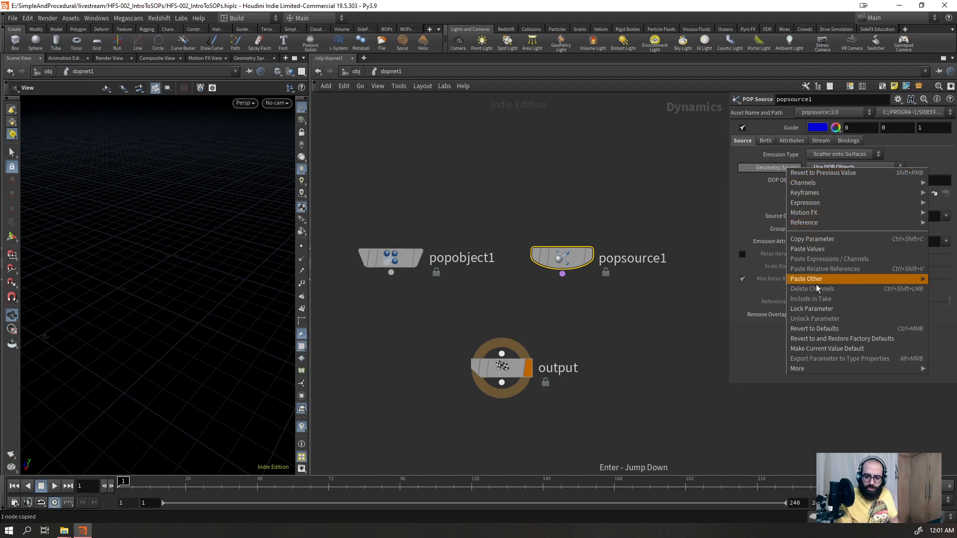
click(815, 329)
click(812, 179)
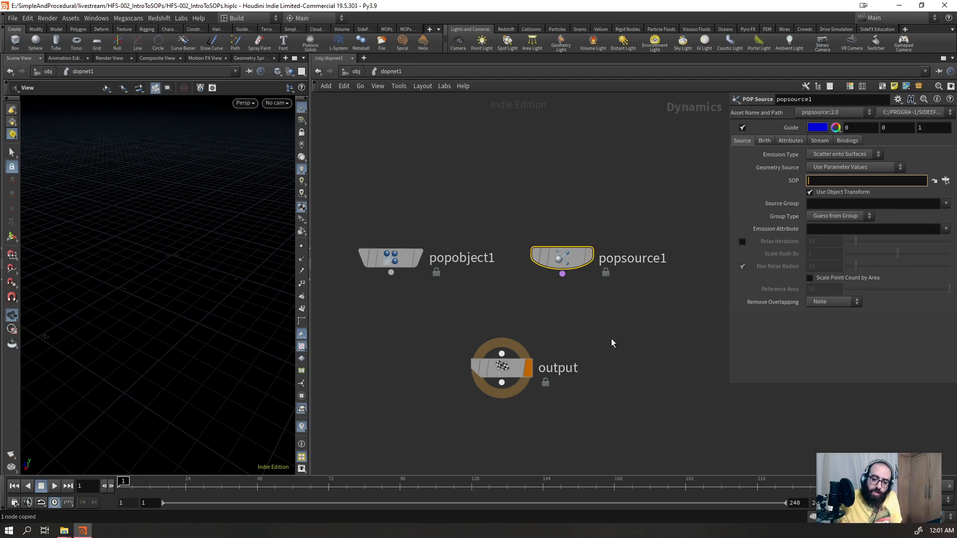
- At the obj level, delete geo1, geo2 and dopnet1 so only the SOPs node is left, and save the scene
drag(609, 212, 358, 439)
click(356, 71)
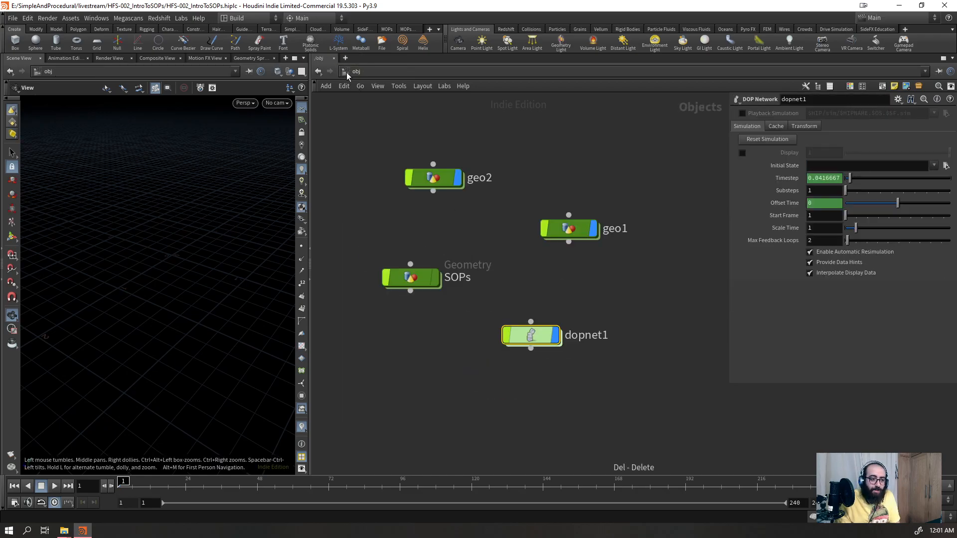
drag(638, 169, 538, 257)
key(Delete)
drag(474, 137, 382, 195)
key(Delete)
drag(585, 263, 526, 397)
key(Delete)
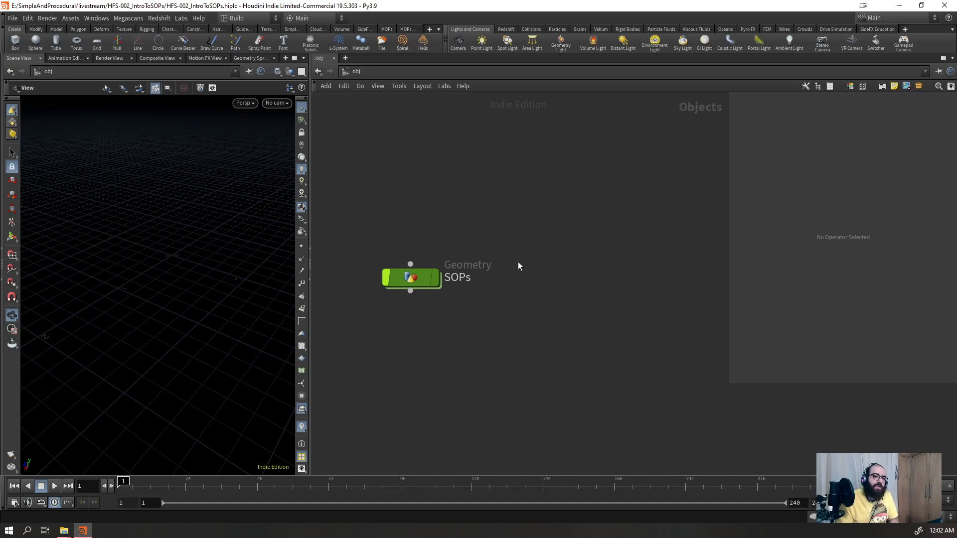
key(ctrl+s)
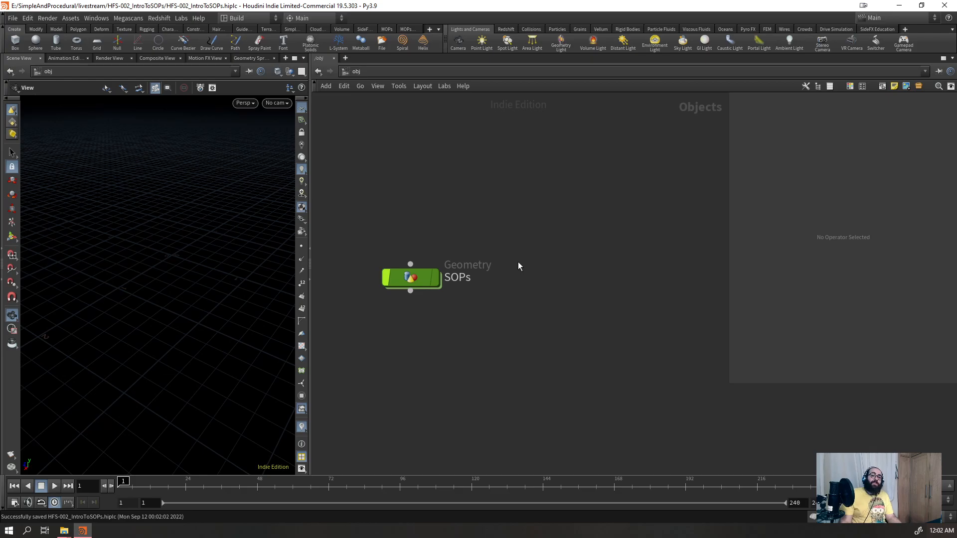
- Add a Geometry node beside the SOPs node at the obj level and go inside it
key(Tab)
text(geo)
key(Return)
click(590, 177)
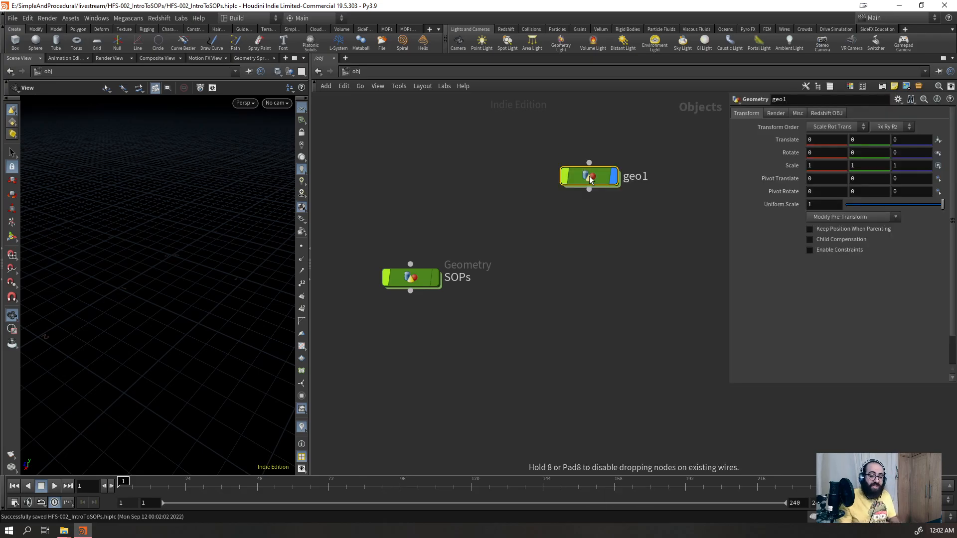
drag(589, 176, 561, 283)
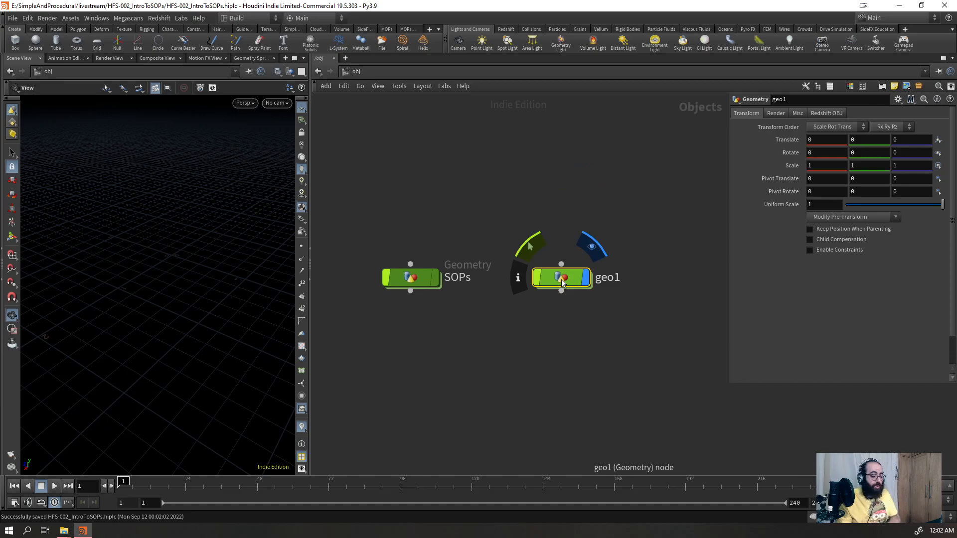
key(Return)
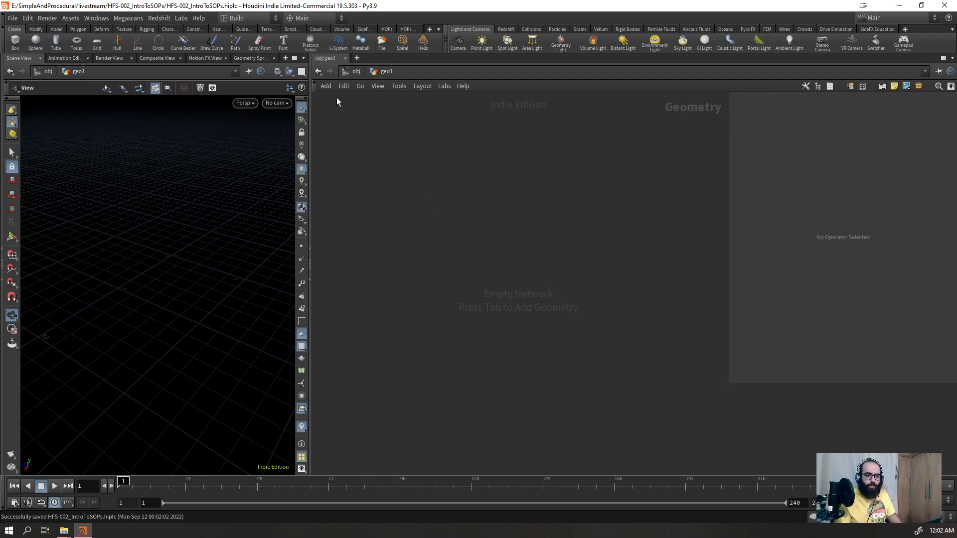
- Return to the obj level and delete the geo1 node
click(356, 71)
drag(662, 254, 543, 363)
key(Delete)
- Go inside the SOPs Geometry node and widen the parameter pane to fit the ROP Geometry Output settings
drag(513, 214, 401, 329)
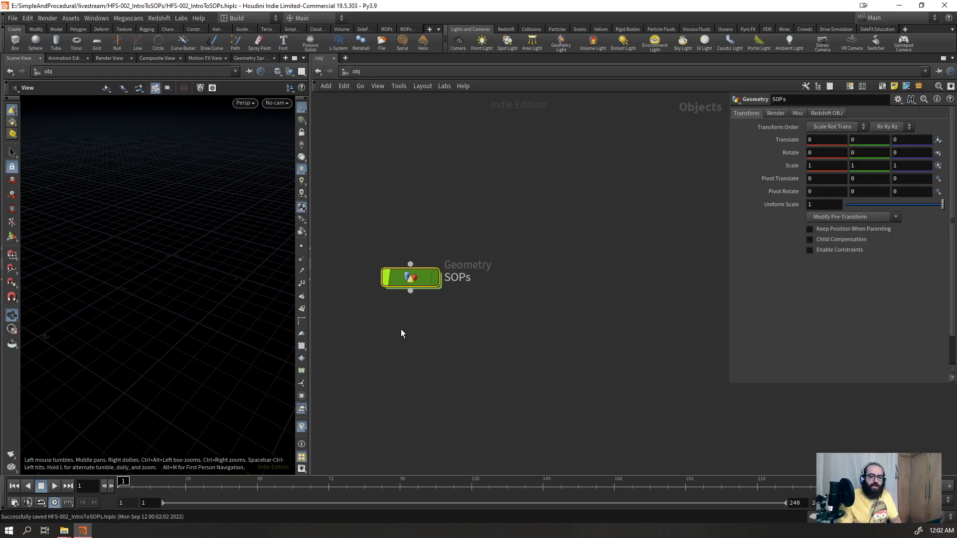
key(Return)
scroll(504, 220, up, 6)
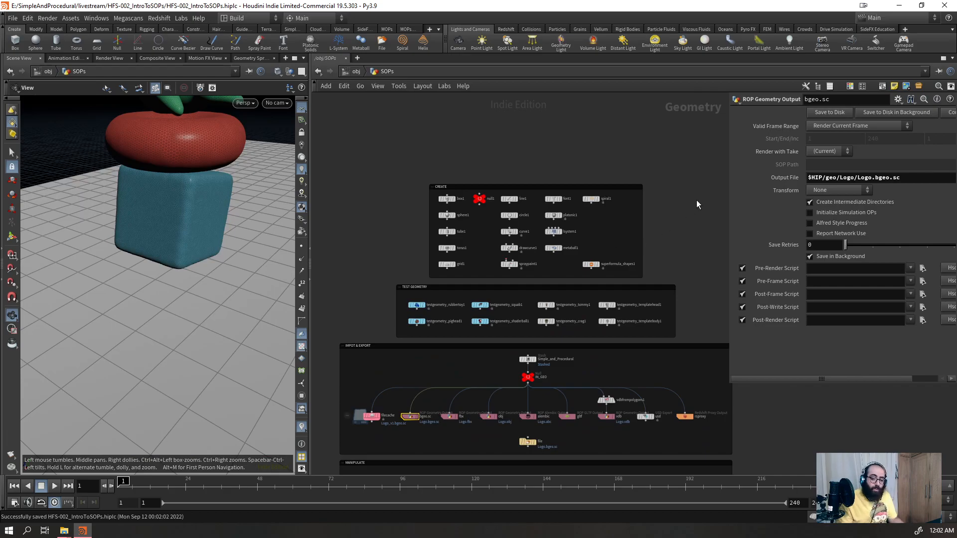
drag(733, 170, 704, 172)
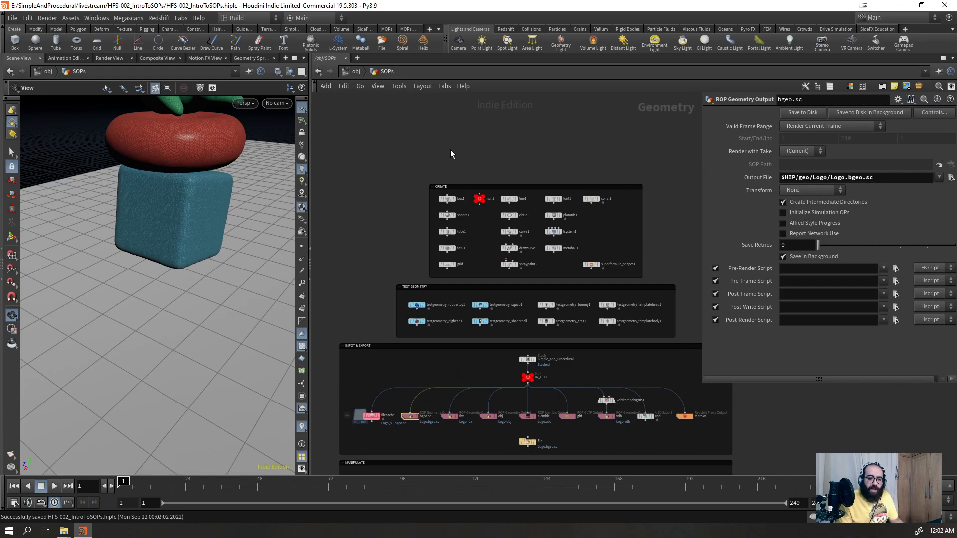
- Examine the full SOPs network, from the Create, Test Geometry and Input & Export boxes down to the final node tree
scroll(478, 162, down, 3)
scroll(446, 167, up, 3)
scroll(445, 187, down, 3)
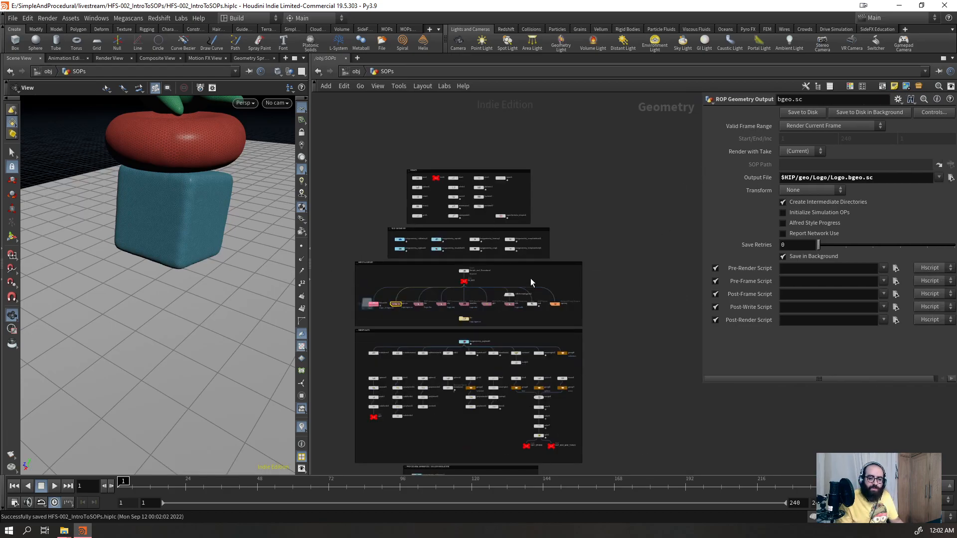
scroll(498, 458, down, 1)
middle_drag(496, 466, 516, 354)
scroll(508, 439, down, 3)
scroll(506, 456, up, 3)
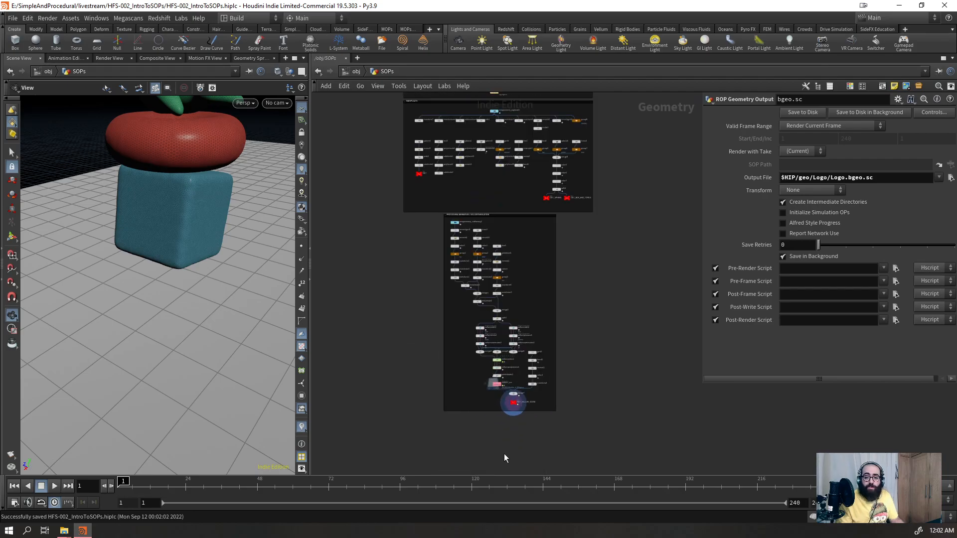
scroll(499, 429, down, 2)
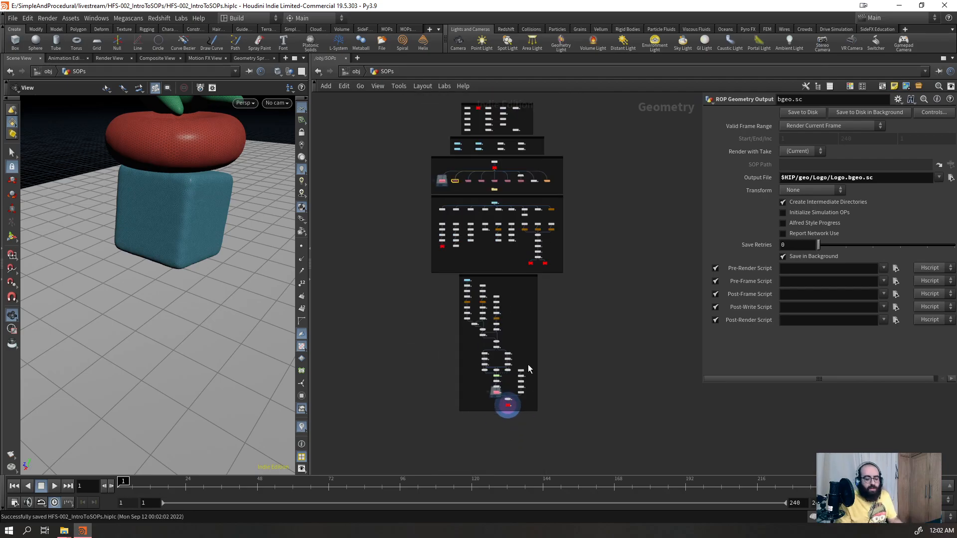
right_drag(609, 287, 638, 223)
right_drag(577, 430, 582, 434)
scroll(535, 364, down, 3)
scroll(516, 443, up, 2)
scroll(515, 415, down, 1)
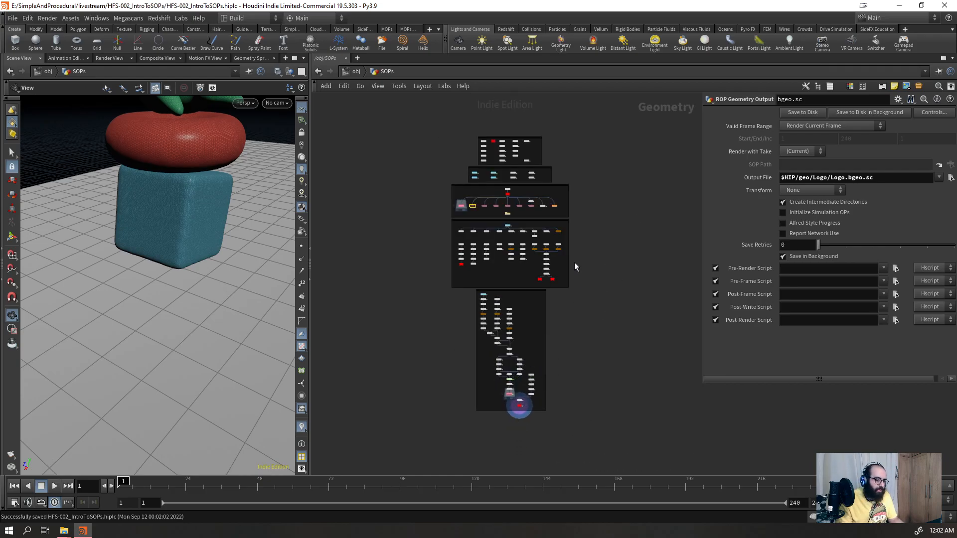
scroll(573, 179, up, 1)
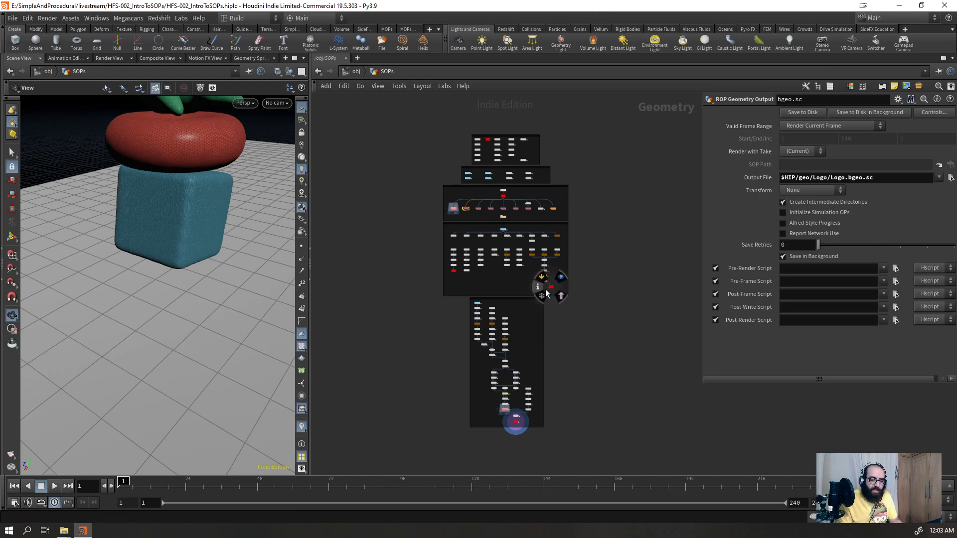
- Move the current scene window aside, minimize the file browser and launch a new Houdini 19.5.303 session
drag(498, 11, 0, 200)
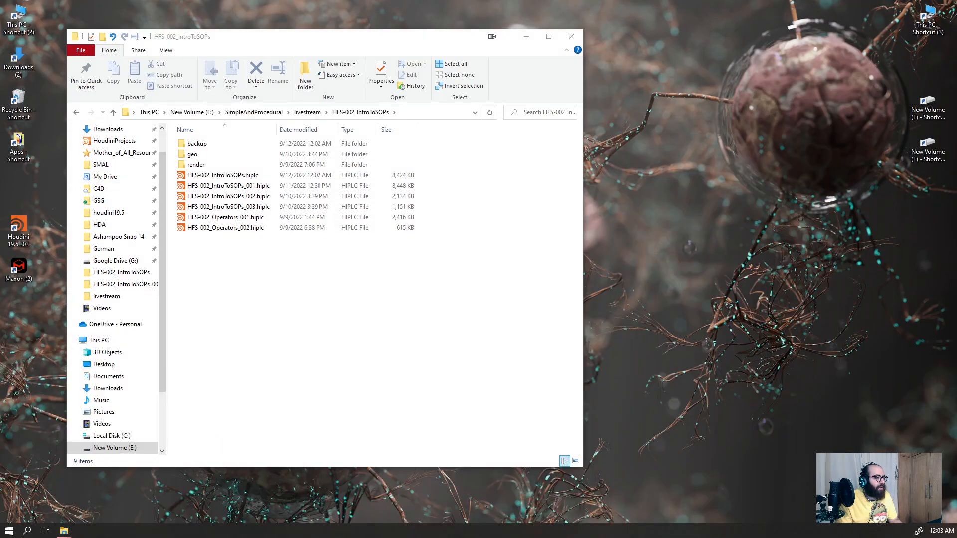
click(526, 37)
double_click(18, 227)
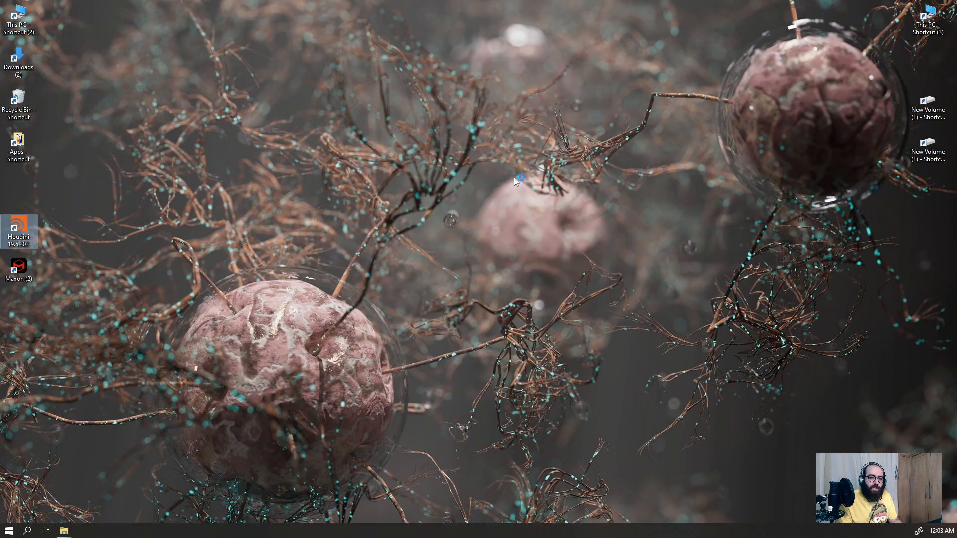
click(592, 233)
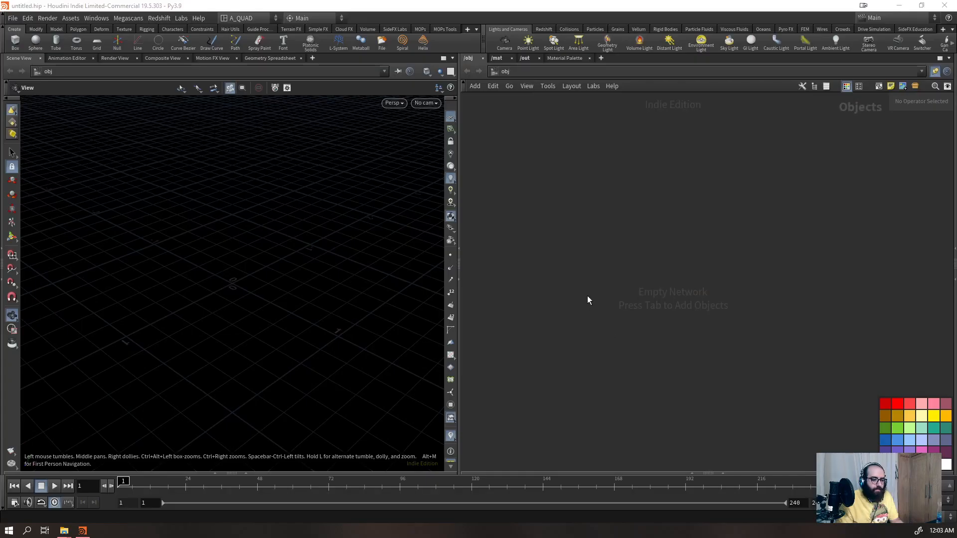
drag(552, 209, 589, 239)
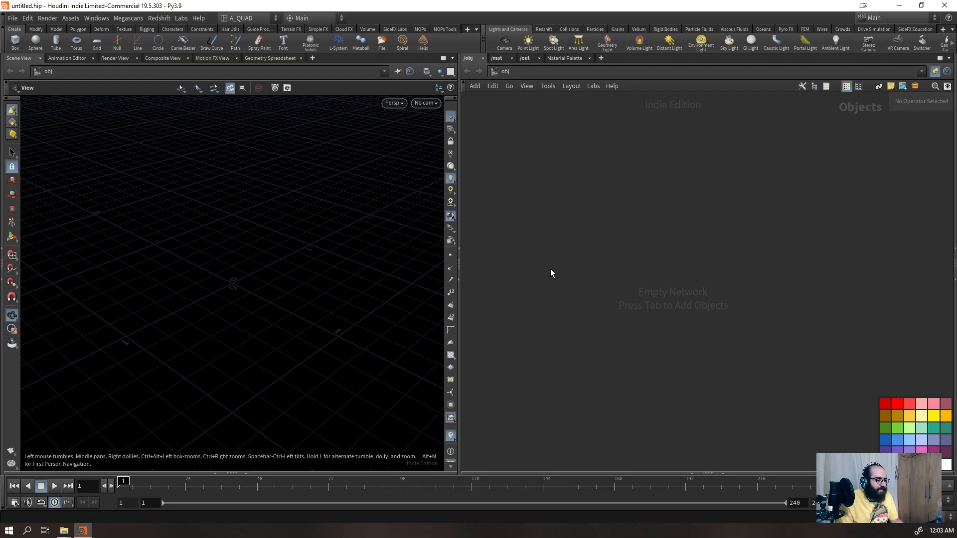
- Switch the new session to the Build desktop and close the upper pane group containing Take List and Performance Monitor
click(246, 19)
click(243, 51)
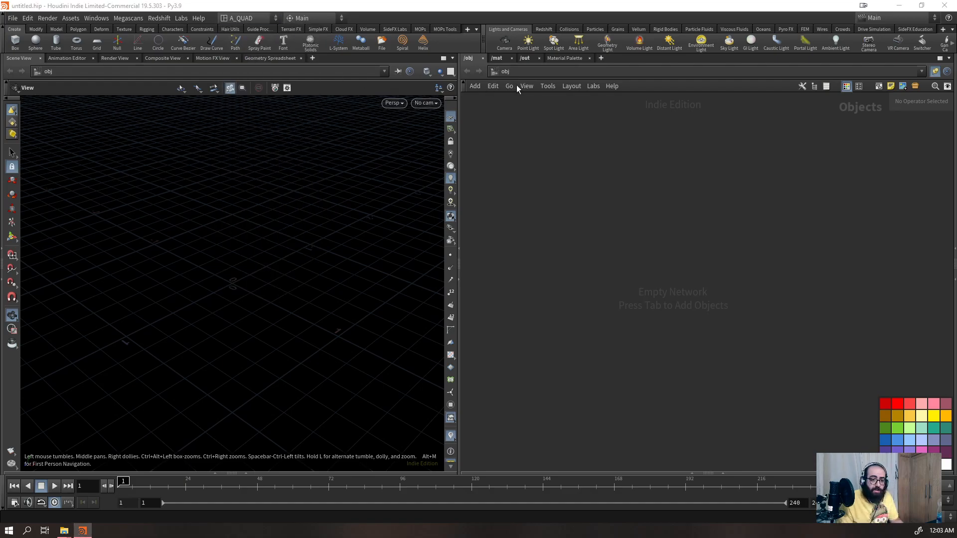
click(688, 58)
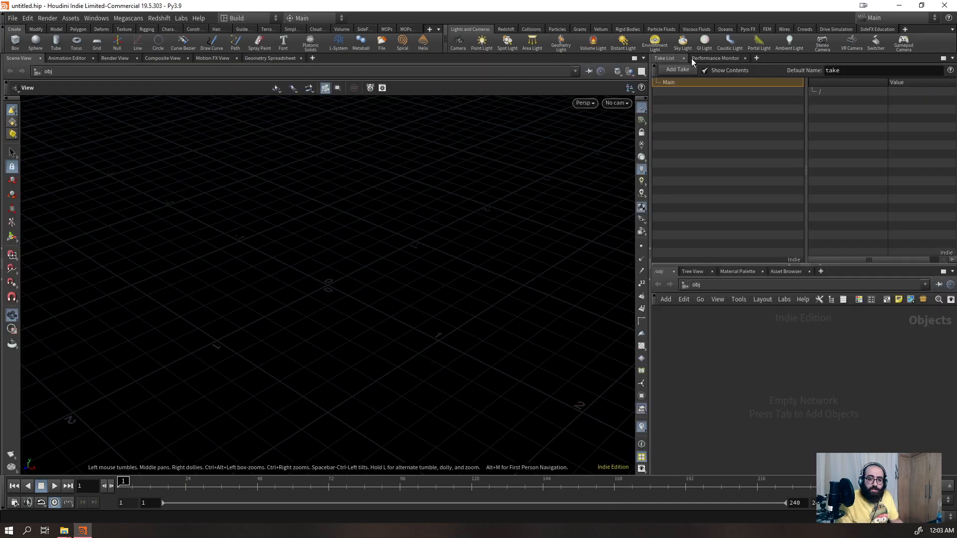
click(684, 59)
click(708, 58)
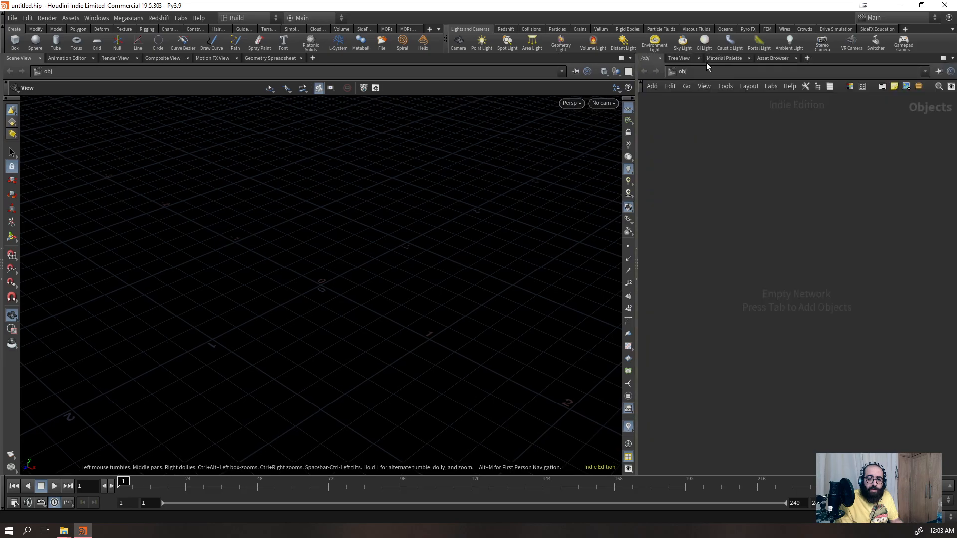
- Close the Tree View, Material Palette and Asset Browser panes, and widen the network editor with its parameter overlay shown
click(699, 58)
click(710, 58)
click(707, 58)
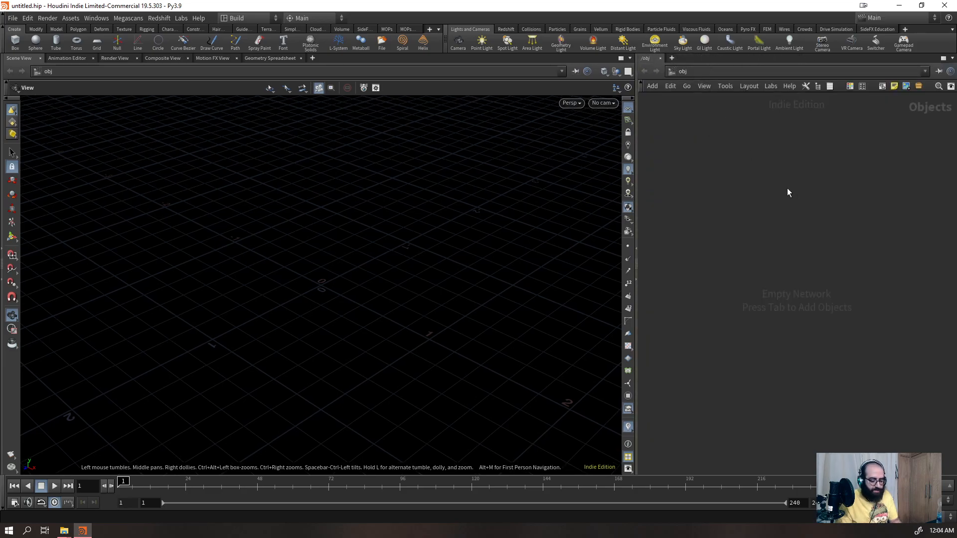
key(p)
drag(636, 157, 449, 155)
- Add a Geometry node at the obj level of the new scene and go inside it
key(Tab)
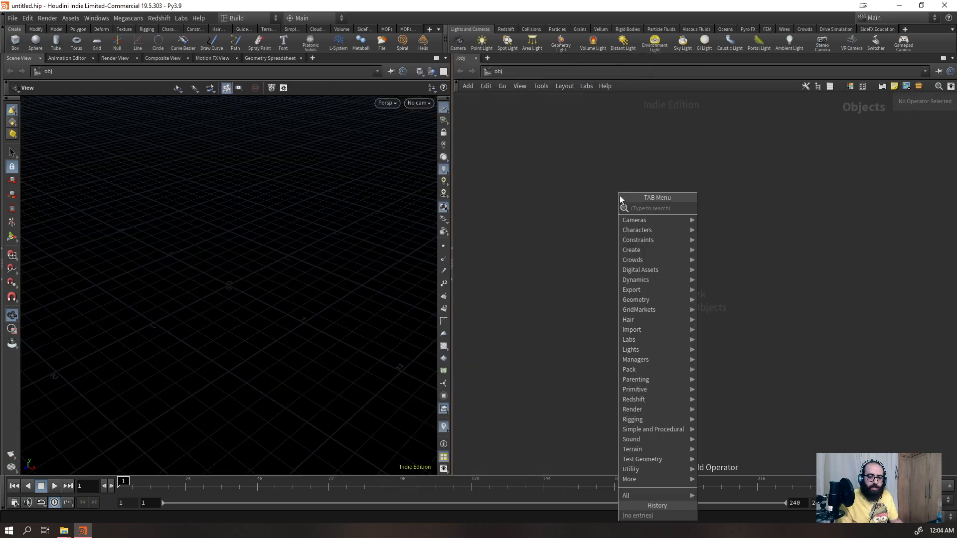
text(geo)
key(Return)
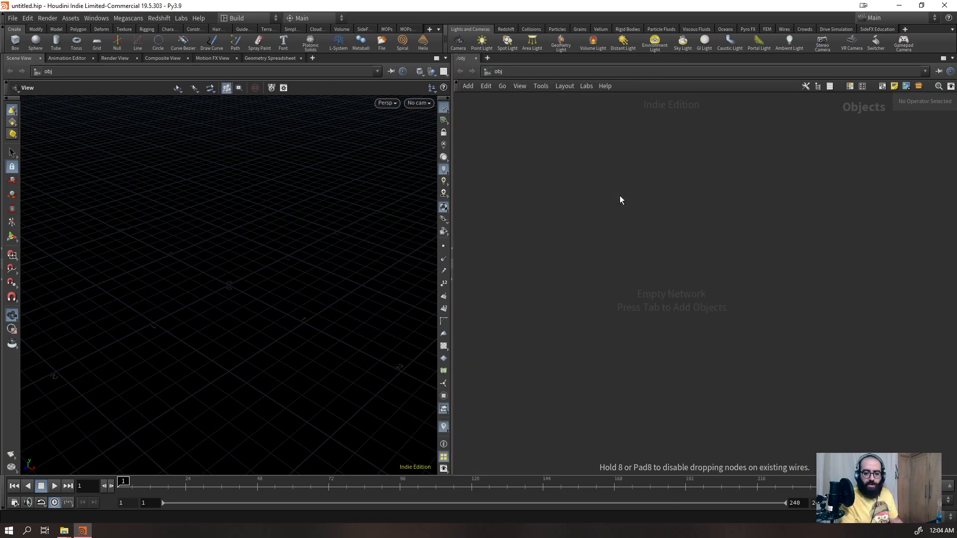
key(Return)
key(Return)
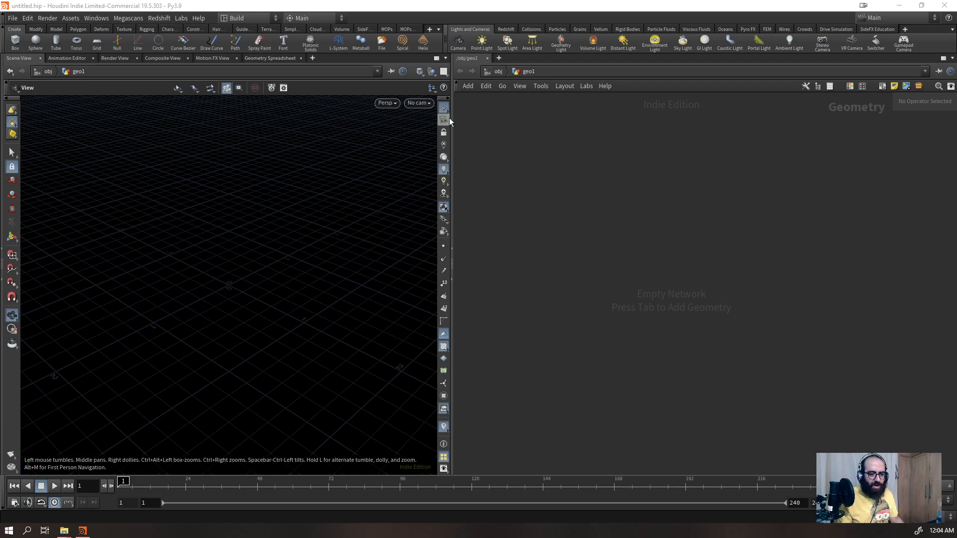
- Rebalance the split between viewport and network editor, and add a Box node inside geo1
drag(451, 117, 387, 117)
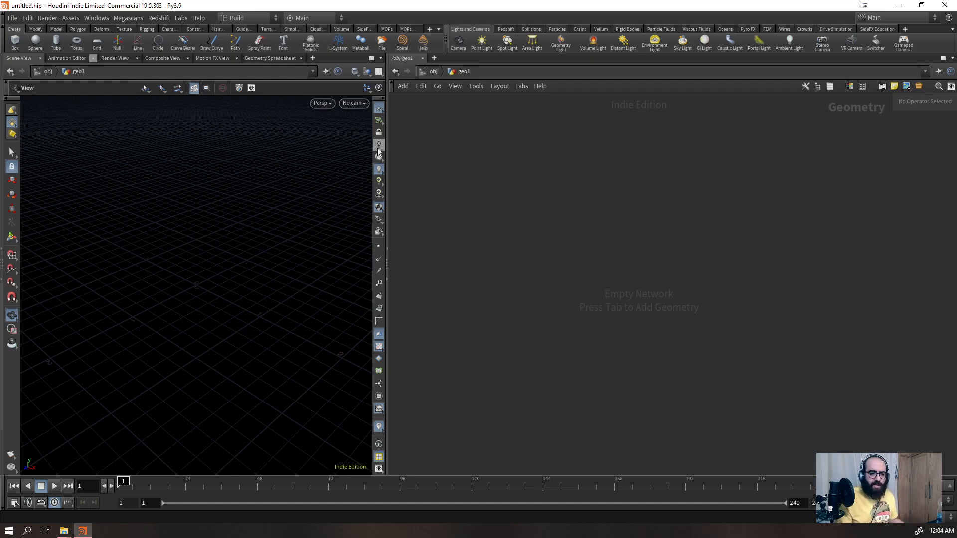
drag(388, 109, 442, 117)
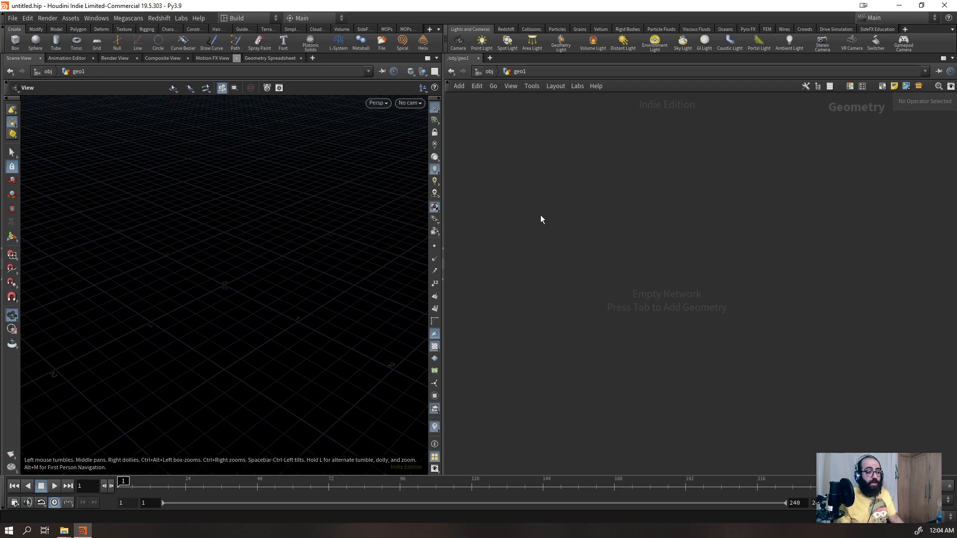
key(Tab)
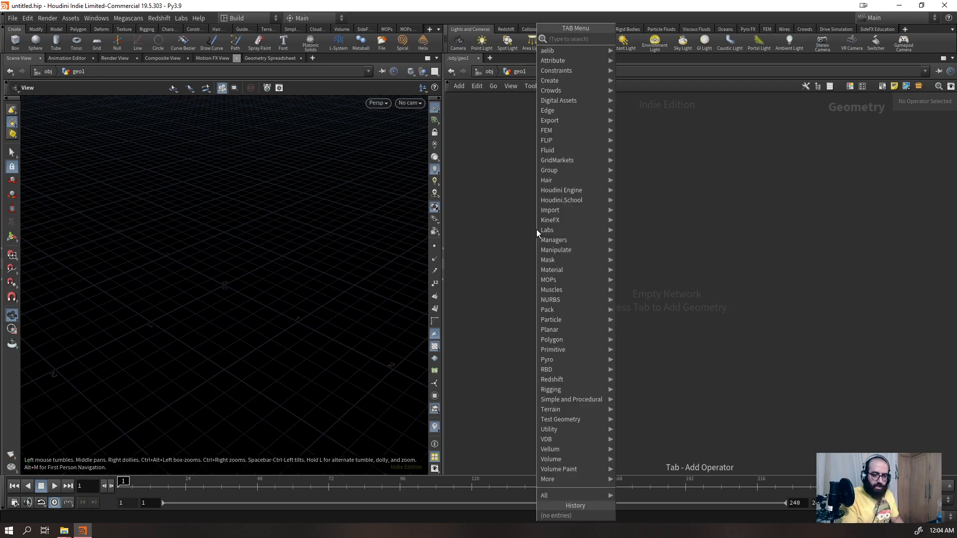
text(box)
key(Return)
click(537, 233)
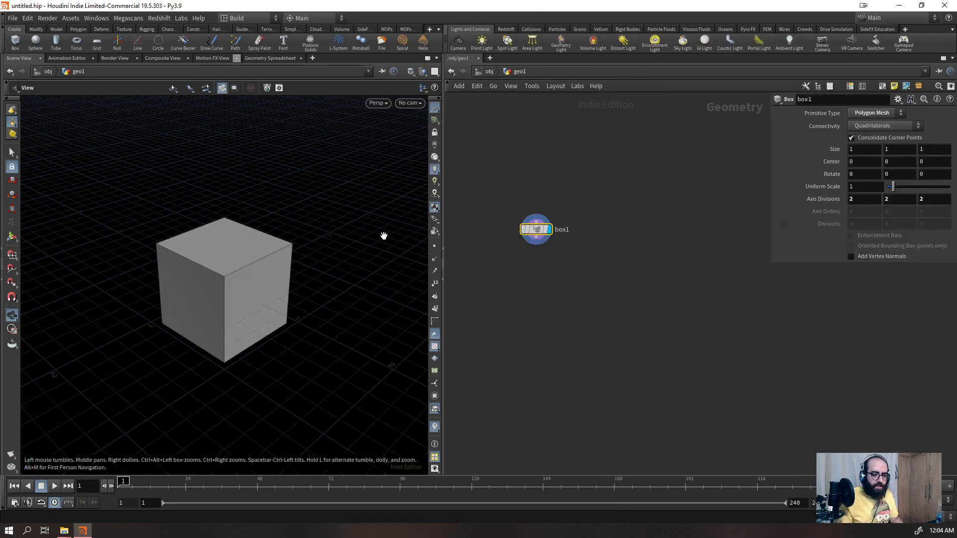
scroll(248, 314, up, 4)
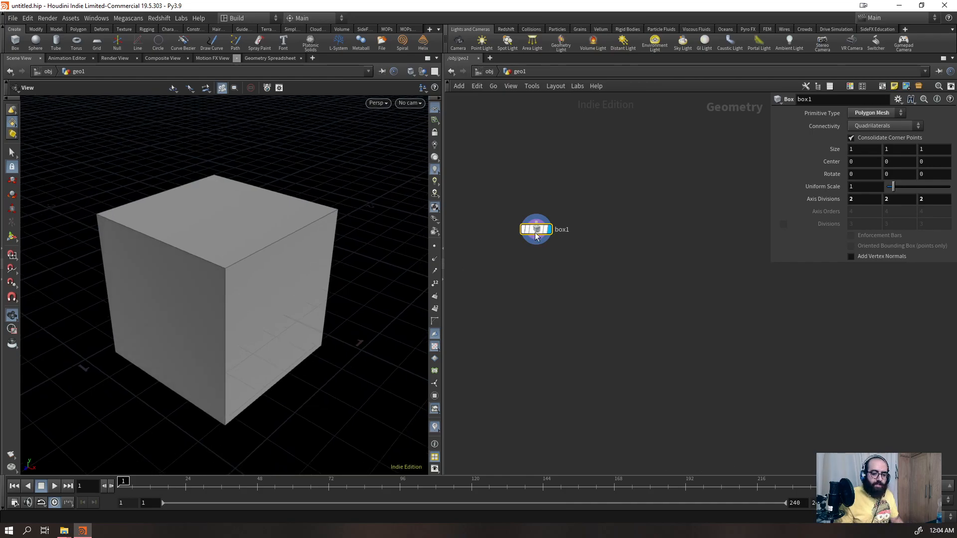
- Move box1 higher in the network and add a second Box node beside it using the Cube alias
drag(537, 230, 519, 170)
drag(269, 276, 279, 255)
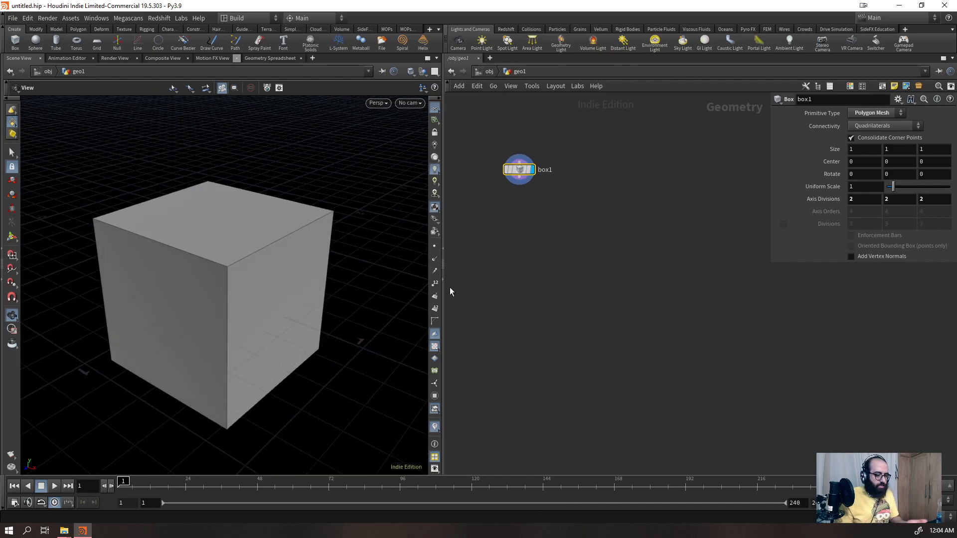
key(Tab)
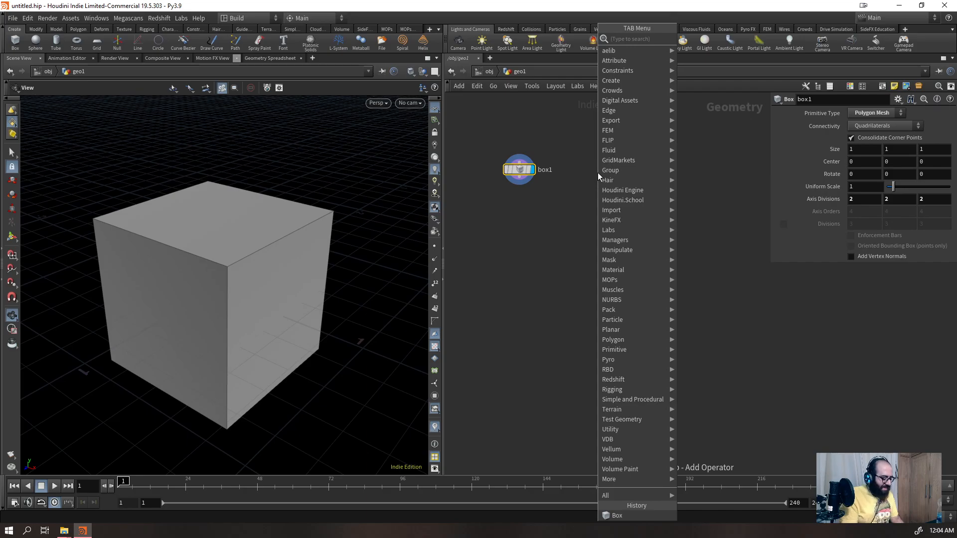
text(cub)
key(Return)
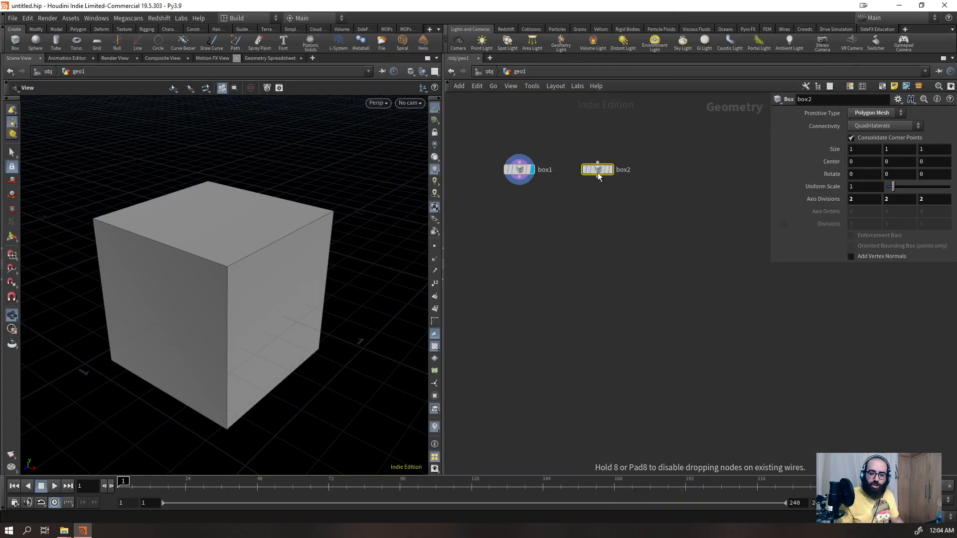
- Set the display flag on box2, bypass nothing else, and delete the duplicate box2 node
click(598, 175)
drag(570, 140, 503, 220)
key(r)
drag(645, 126, 592, 211)
key(r)
scroll(562, 138, up, 3)
scroll(545, 151, up, 2)
scroll(585, 212, down, 3)
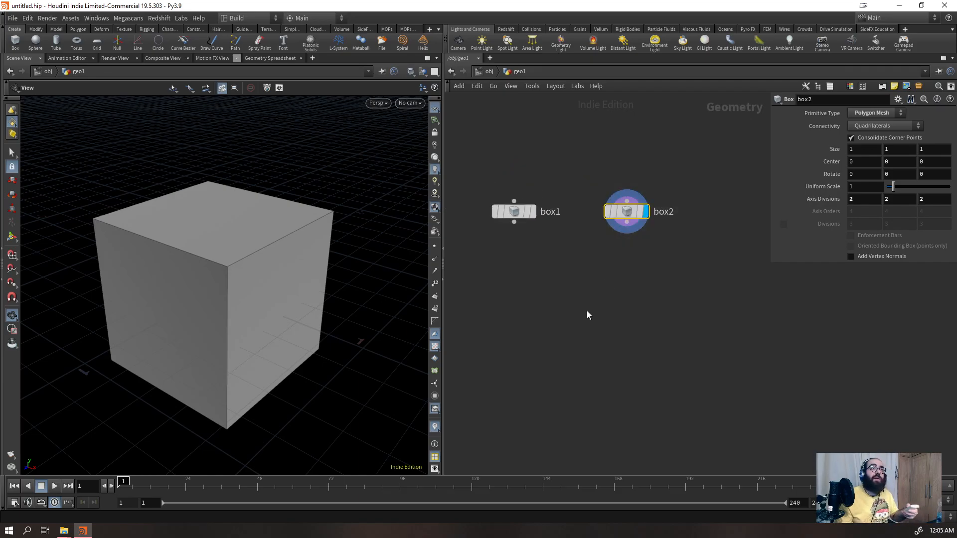
drag(662, 150, 610, 238)
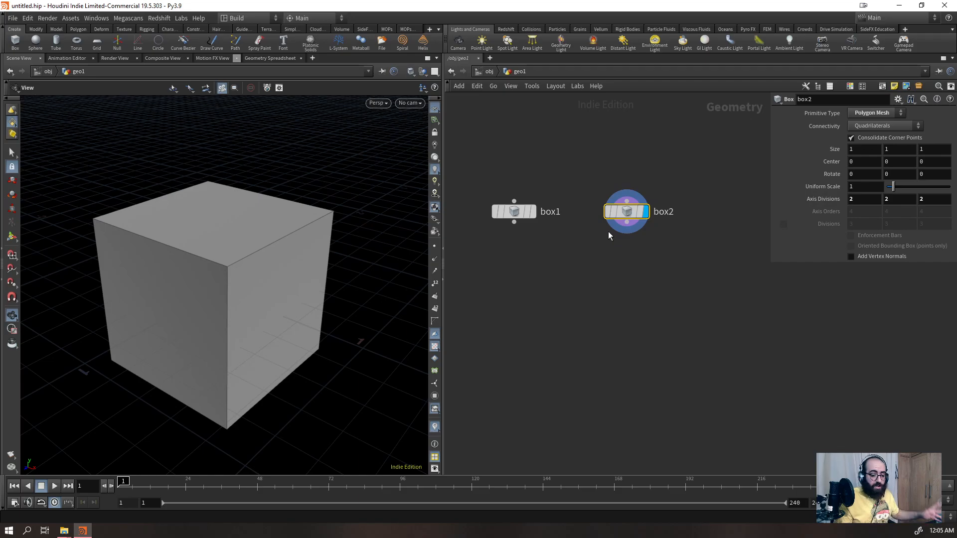
key(Delete)
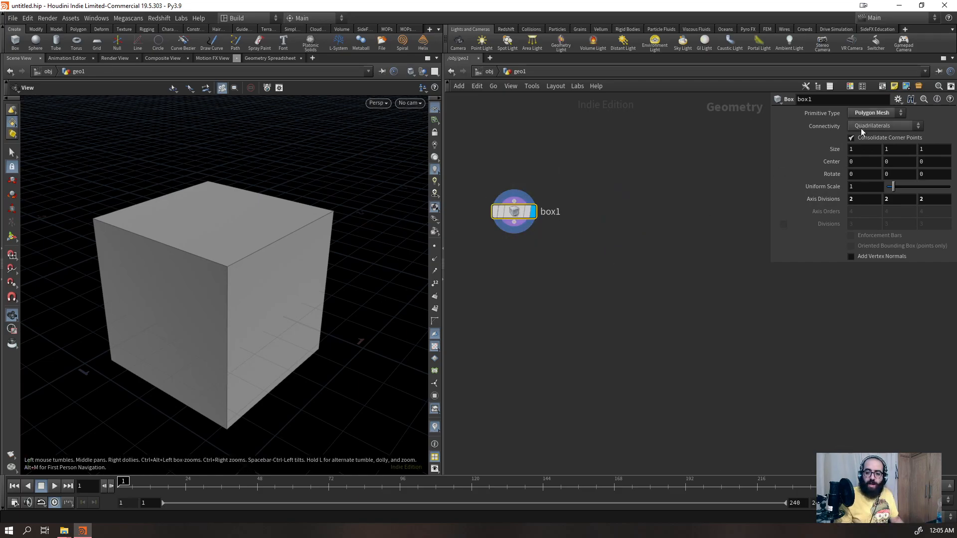
- Set box1's axis divisions to 10, 10 and 10
scroll(860, 206, up, 8)
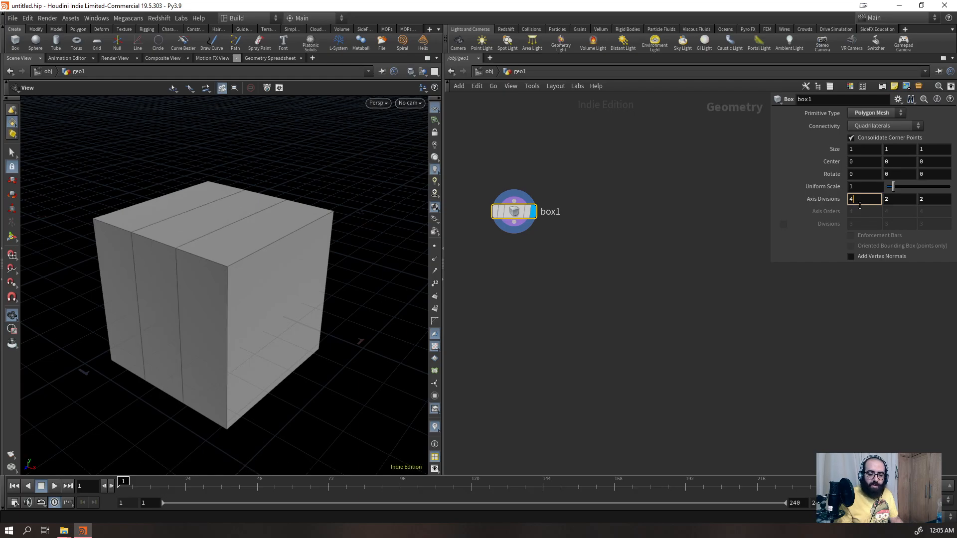
click(904, 199)
scroll(905, 199, up, 2)
scroll(904, 199, up, 6)
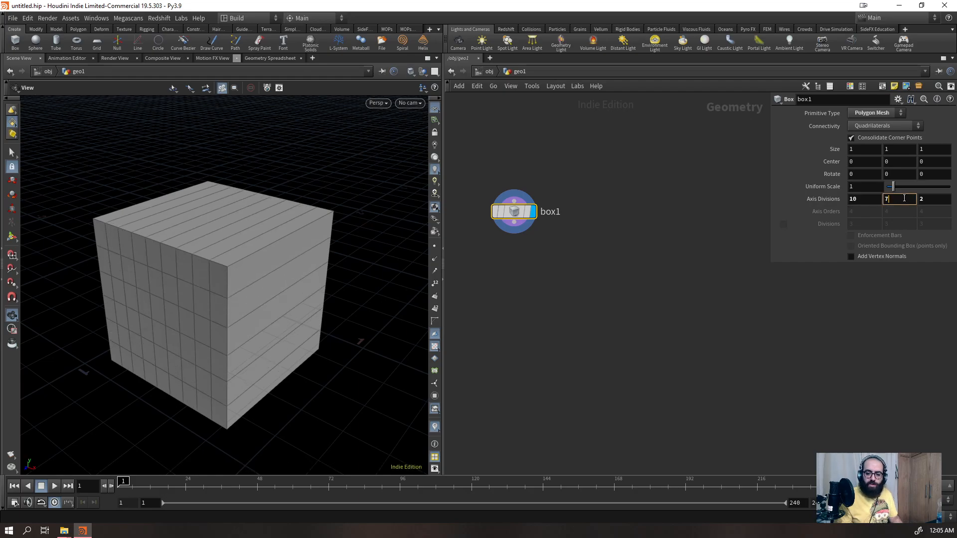
click(928, 199)
text(10)
key(Return)
drag(357, 233, 327, 230)
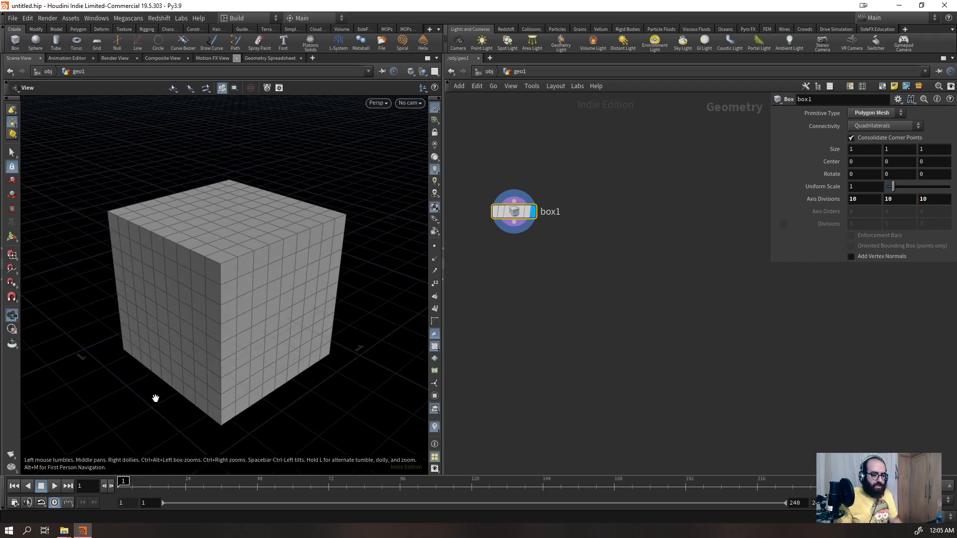
- Try the Mesh and Polygon primitive types on box1
click(864, 116)
click(866, 148)
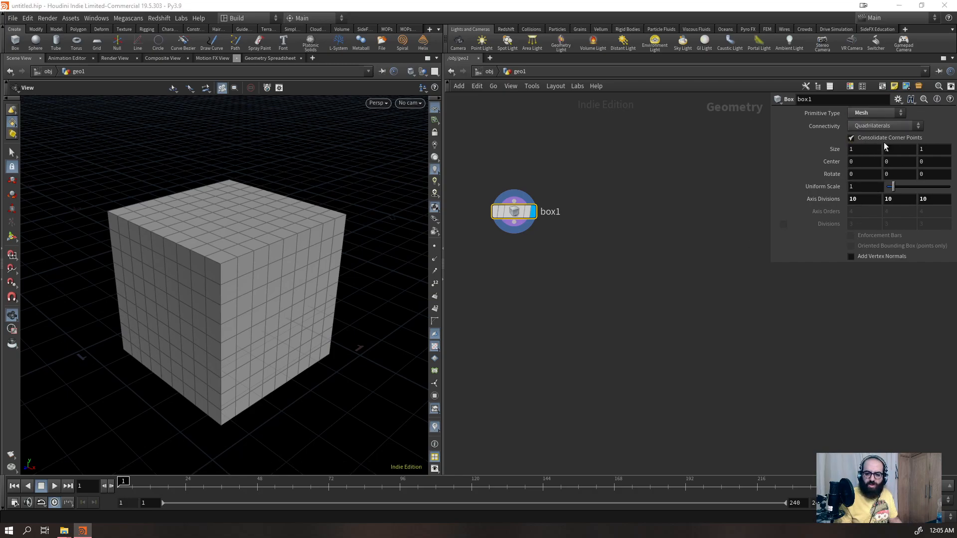
click(874, 113)
click(878, 126)
drag(296, 268, 299, 265)
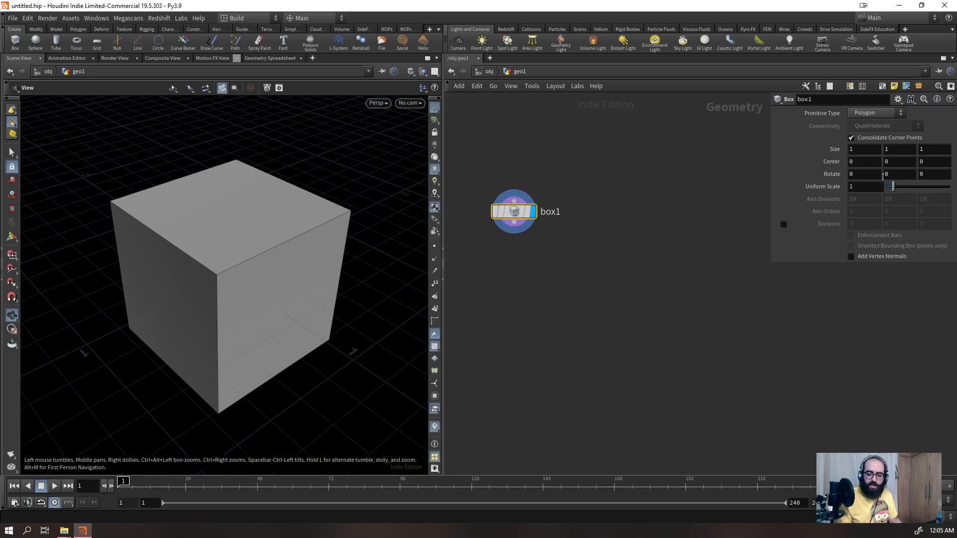
- Set box1's primitive type to NURBS with axis divisions of 4, 4 and 4
click(864, 114)
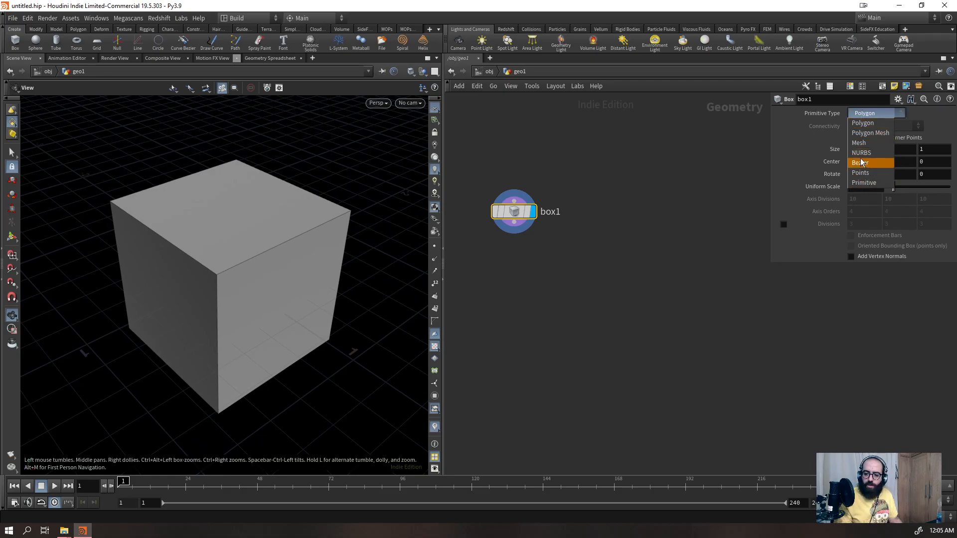
click(861, 152)
drag(223, 326, 246, 287)
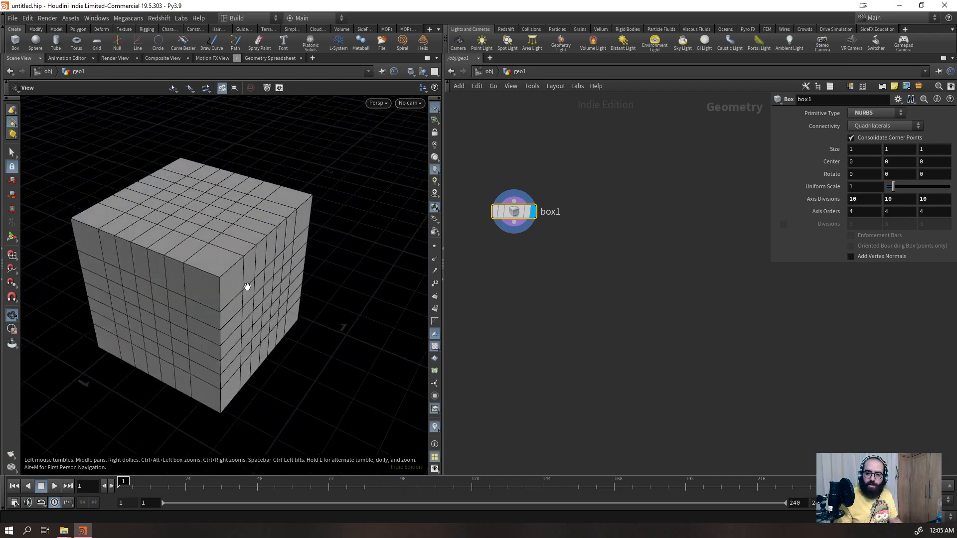
double_click(876, 200)
text(4)
key(Return)
double_click(897, 199)
text(4)
key(Return)
double_click(934, 199)
text(4)
key(Return)
drag(250, 270, 236, 253)
click(655, 216)
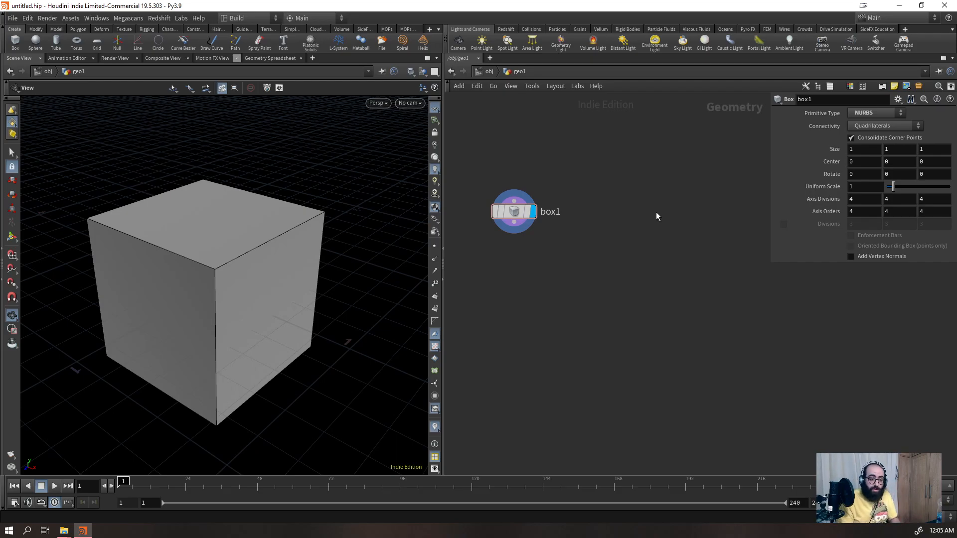
drag(352, 225, 303, 162)
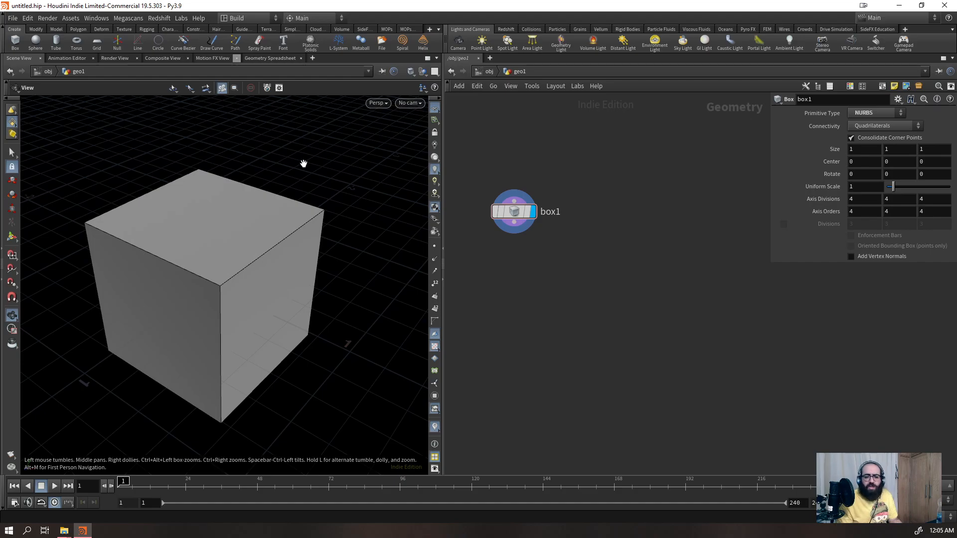
- Set box1's primitive type to Polygon Mesh with axis divisions of 2, 2 and 2
click(876, 113)
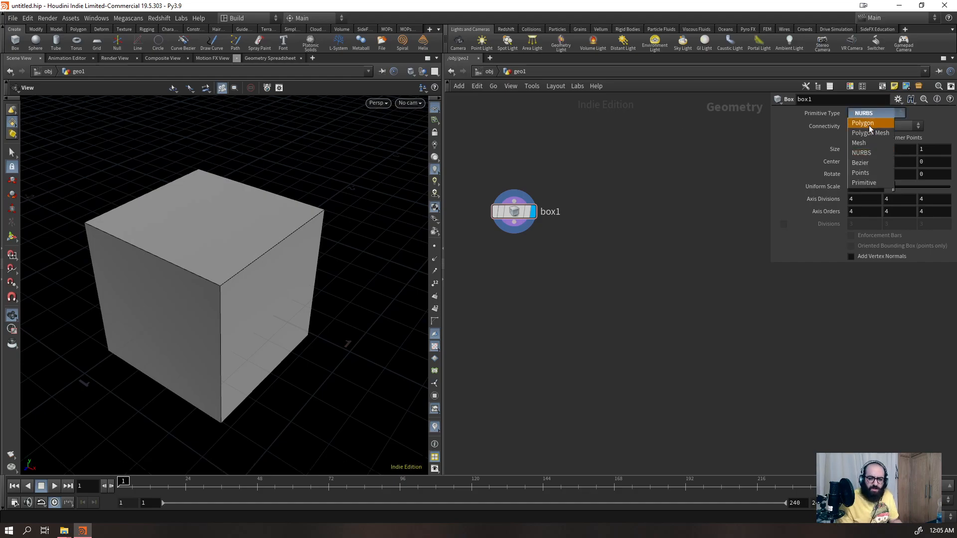
click(867, 134)
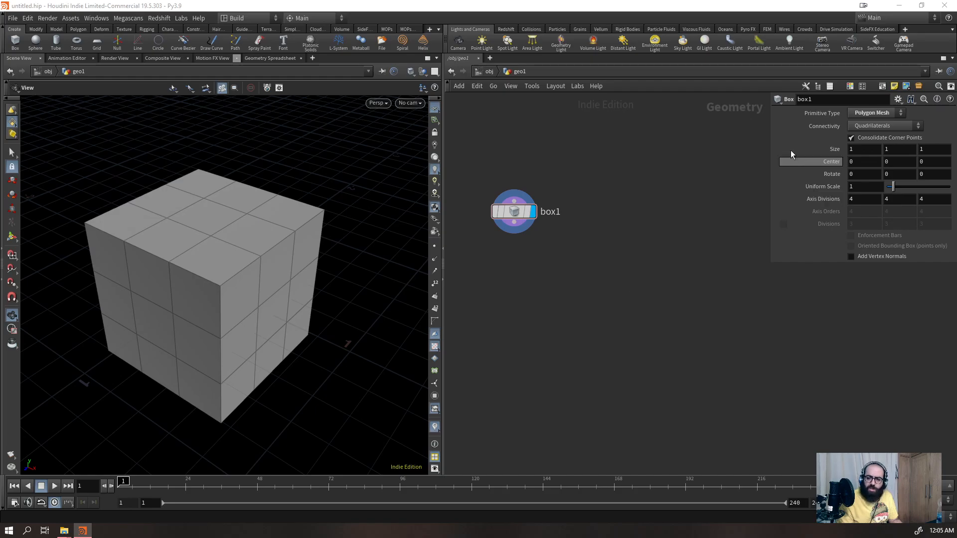
click(869, 198)
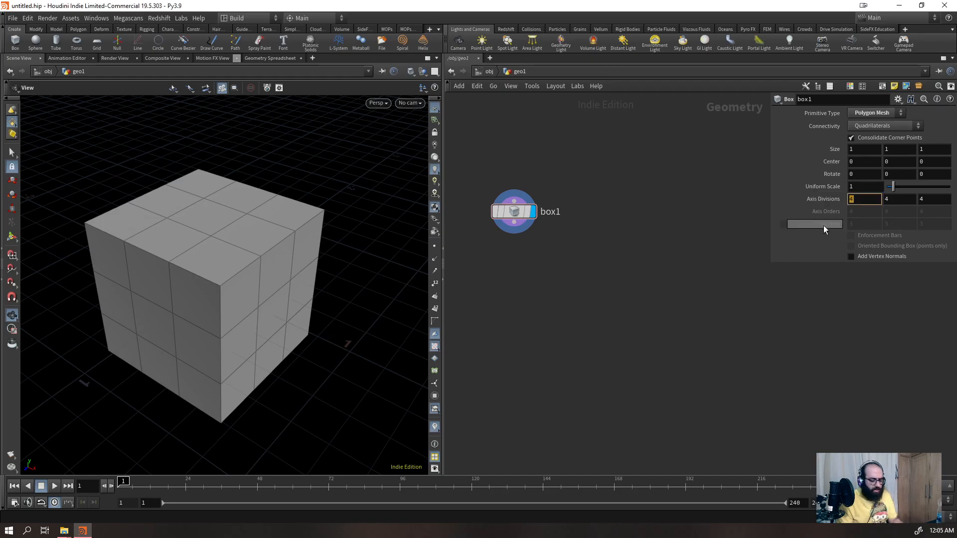
text(2)
key(Tab)
text(2)
key(Tab)
text(2)
key(Return)
mouse_move(260, 259)
mouse_down()
mouse_move(243, 264)
mouse_move(254, 259)
mouse_up()
- Add a Sphere node and line it up directly below box1 in the network
key(Tab)
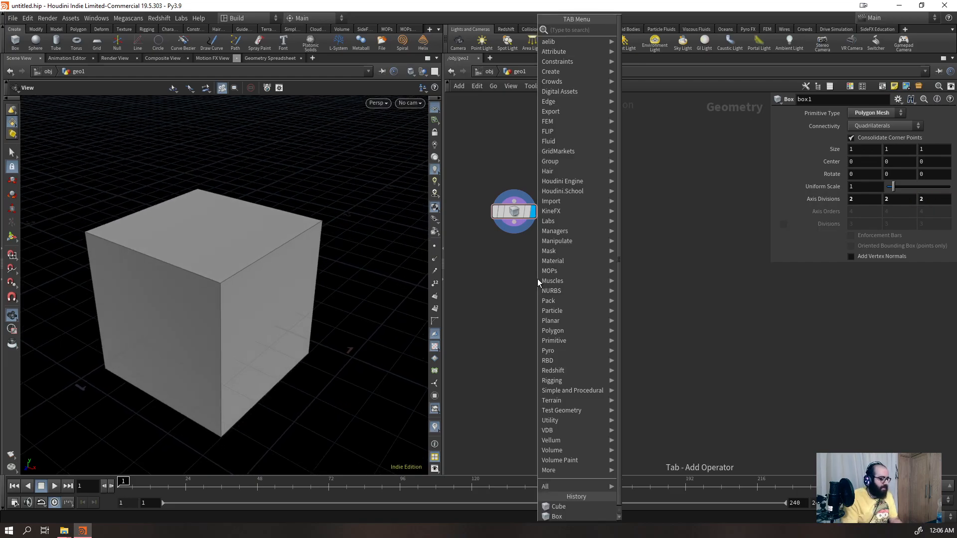
text(sph)
key(Return)
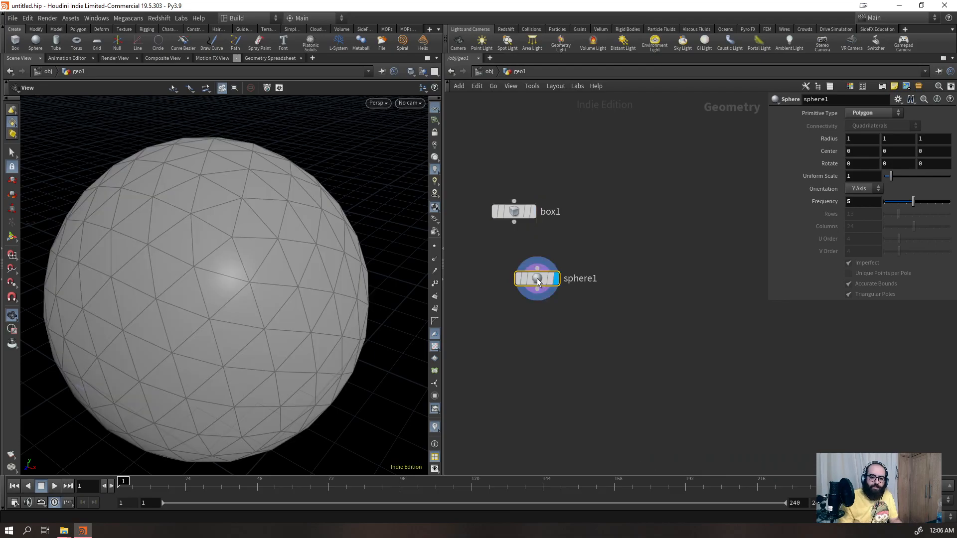
drag(547, 170, 473, 320)
key(l)
click(519, 256)
- Set sphere1's primitive type to Polygon Mesh and inspect its poles and quad layout from several angles
click(852, 112)
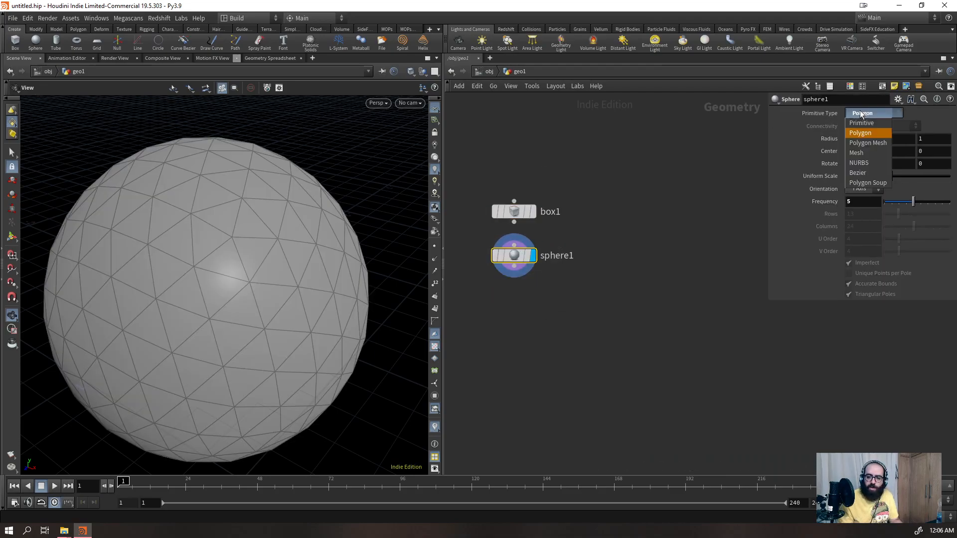
click(863, 144)
right_drag(187, 210, 107, 339)
drag(107, 340, 226, 240)
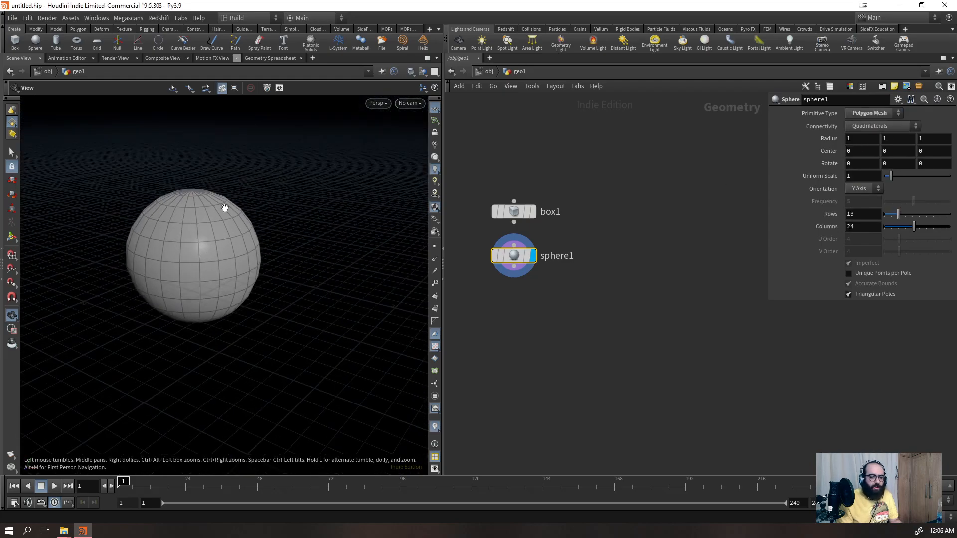
right_drag(123, 220, 249, 175)
drag(249, 174, 263, 222)
right_drag(262, 222, 249, 241)
right_drag(368, 224, 396, 187)
drag(396, 187, 384, 211)
- Examine the polygon mesh sphere's silhouette with the wireframe overlay off, restore the overlay and frame the sphere
key(shift+w)
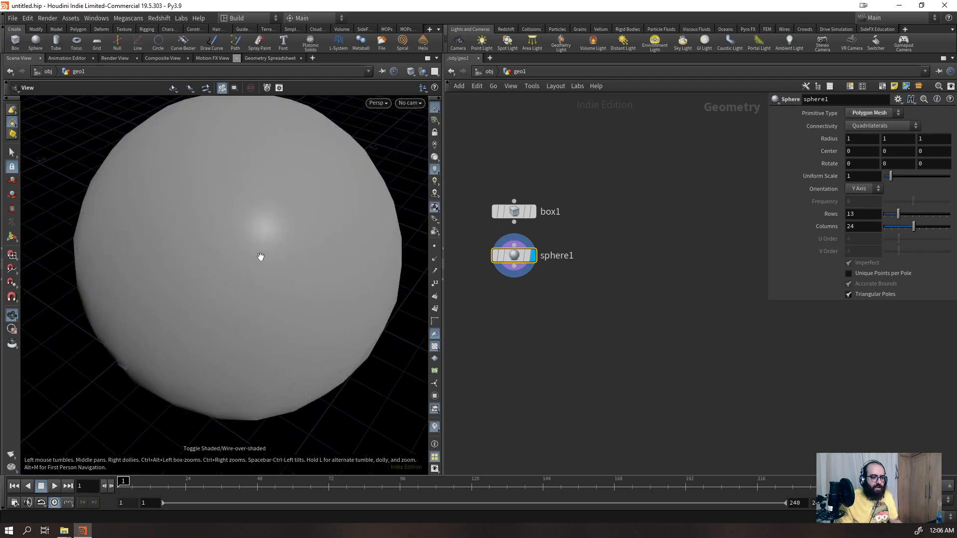
drag(258, 258, 259, 225)
right_drag(270, 166, 182, 326)
right_drag(281, 224, 297, 175)
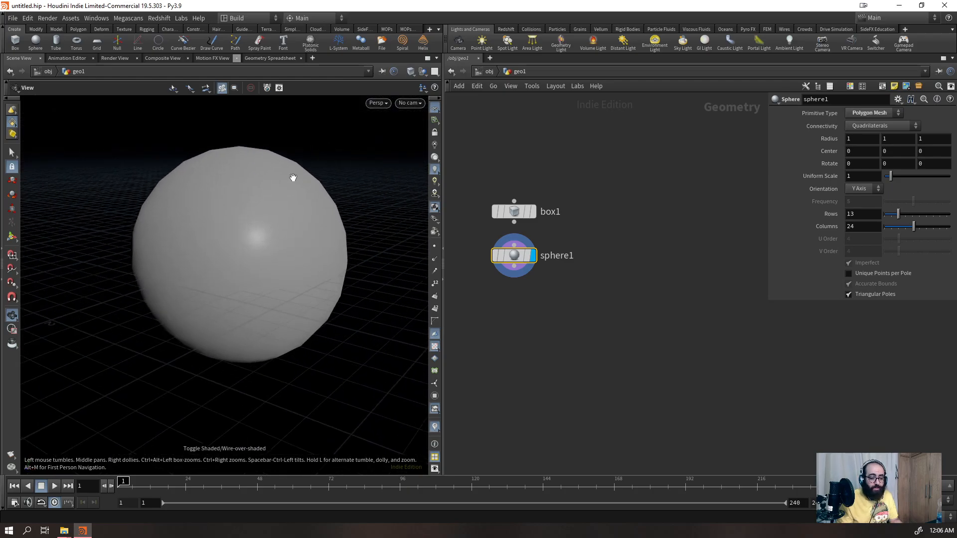
key(shift+w)
drag(297, 175, 280, 214)
right_drag(280, 213, 233, 265)
key(space+g)
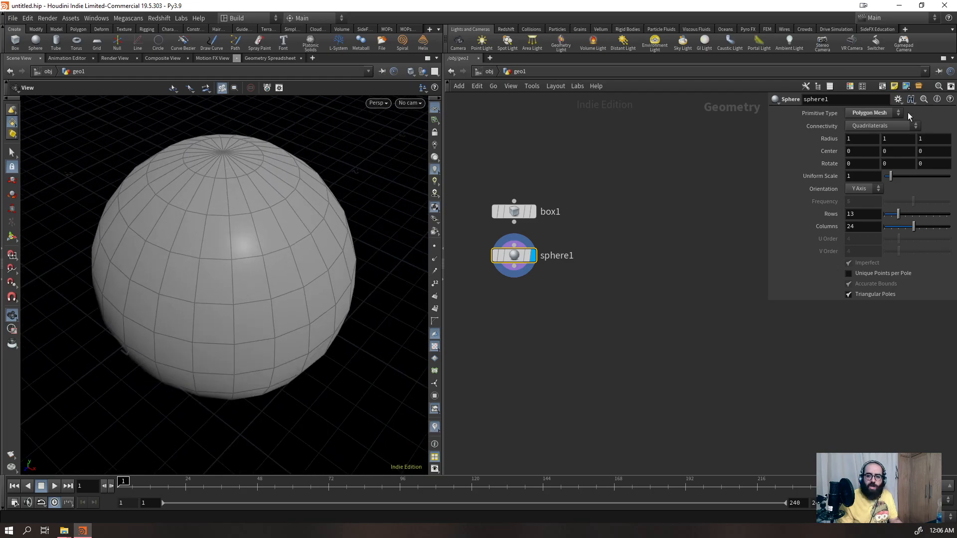
- Set sphere1's primitive type to Polygon and view its triangulated surface
click(864, 112)
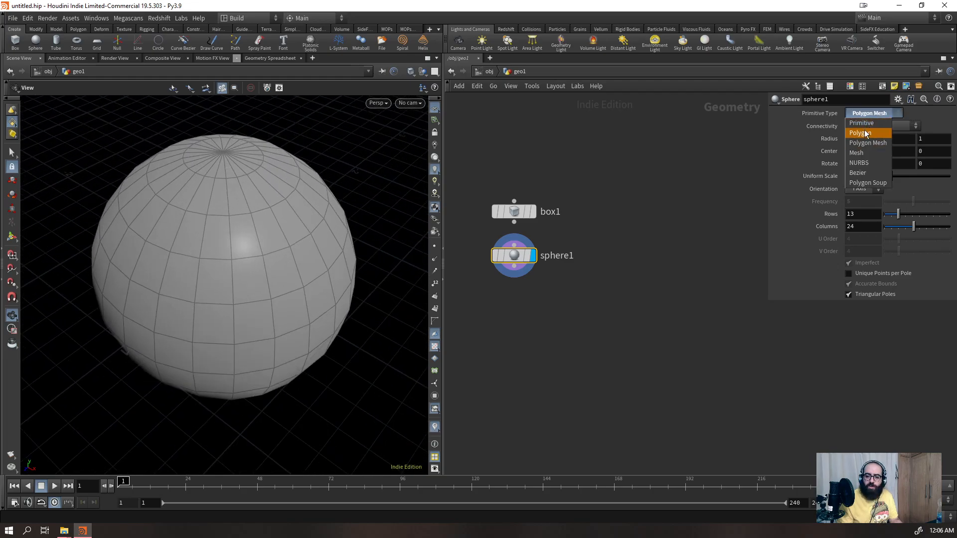
click(865, 130)
drag(186, 257, 250, 262)
right_drag(250, 261, 224, 316)
drag(225, 316, 227, 293)
- Compare the polygon sphere's shading with the wireframe overlay off and on
key(shift+w)
right_drag(244, 291, 295, 293)
drag(295, 293, 282, 267)
key(shift+w)
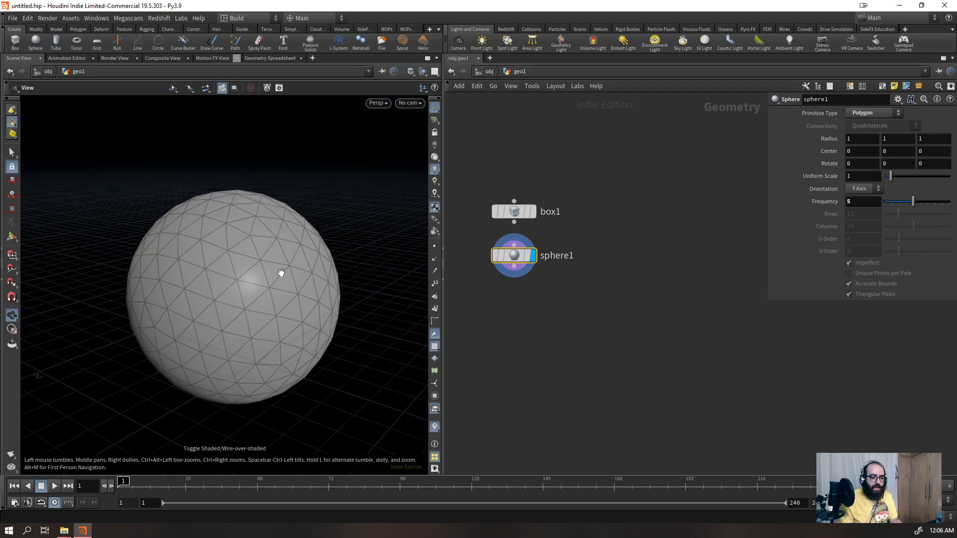
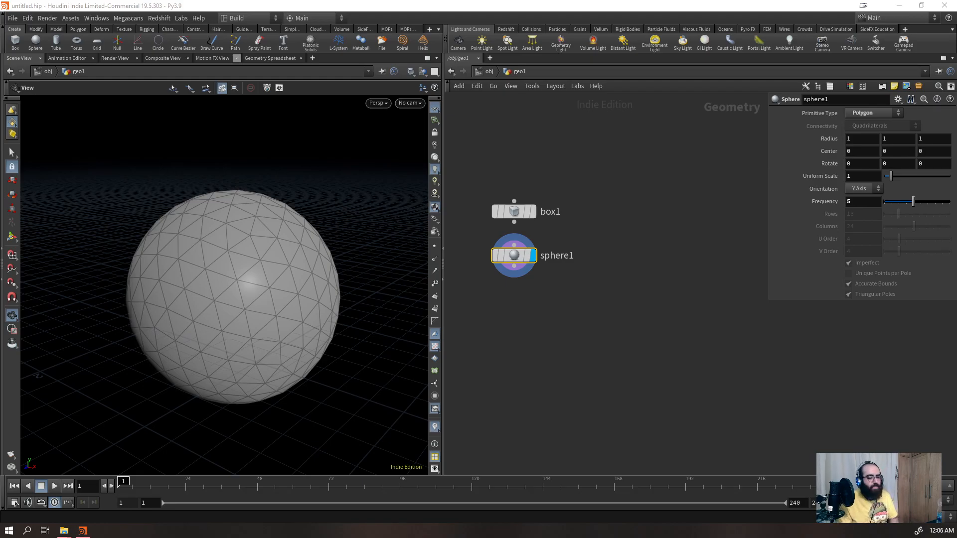
drag(545, 316, 498, 244)
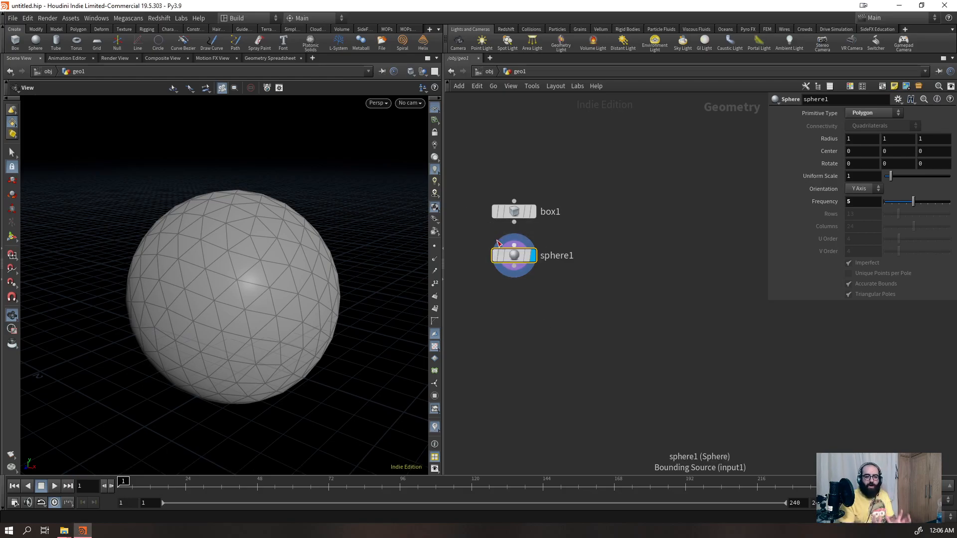
drag(276, 237, 258, 280)
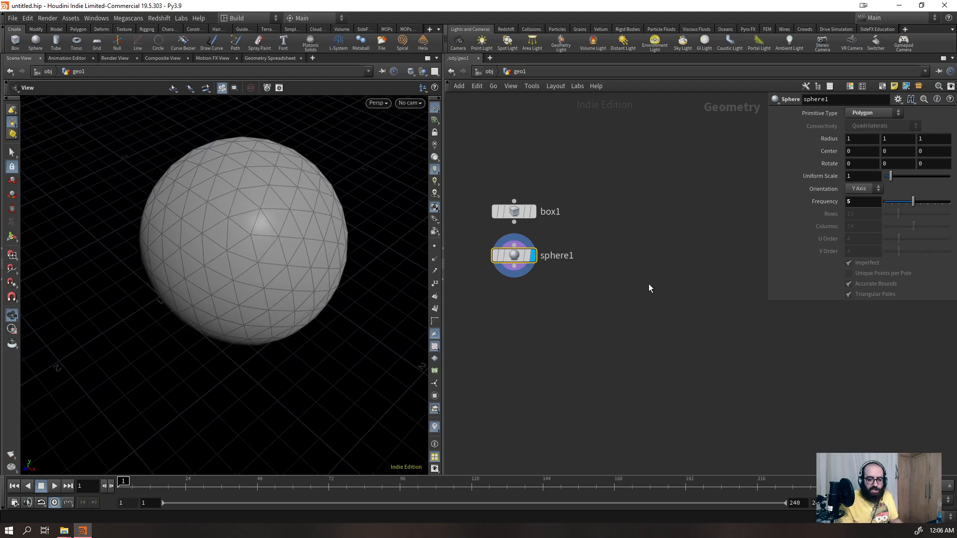
- Try the NURBS type on sphere1 and settle on Primitive as its primitive type
click(887, 113)
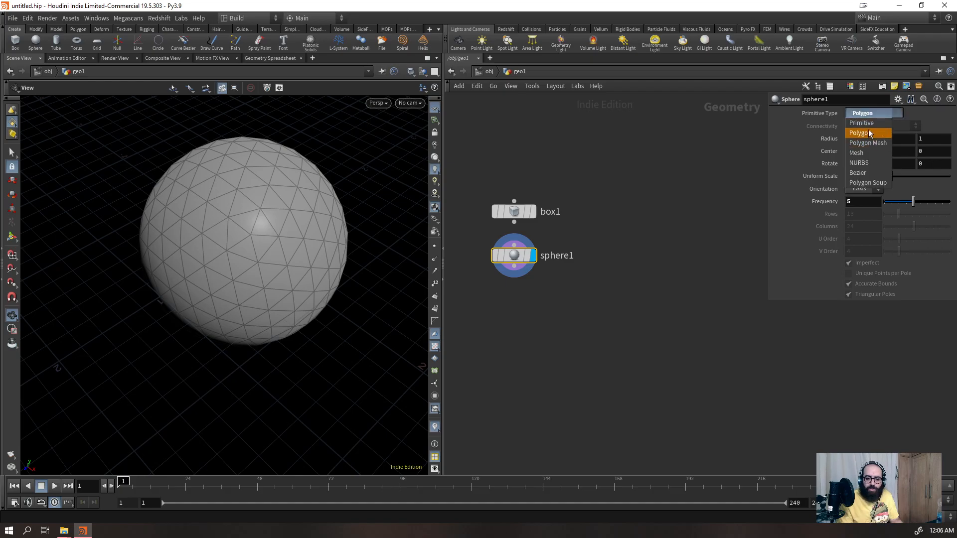
click(863, 162)
click(896, 117)
click(884, 125)
drag(322, 259, 324, 253)
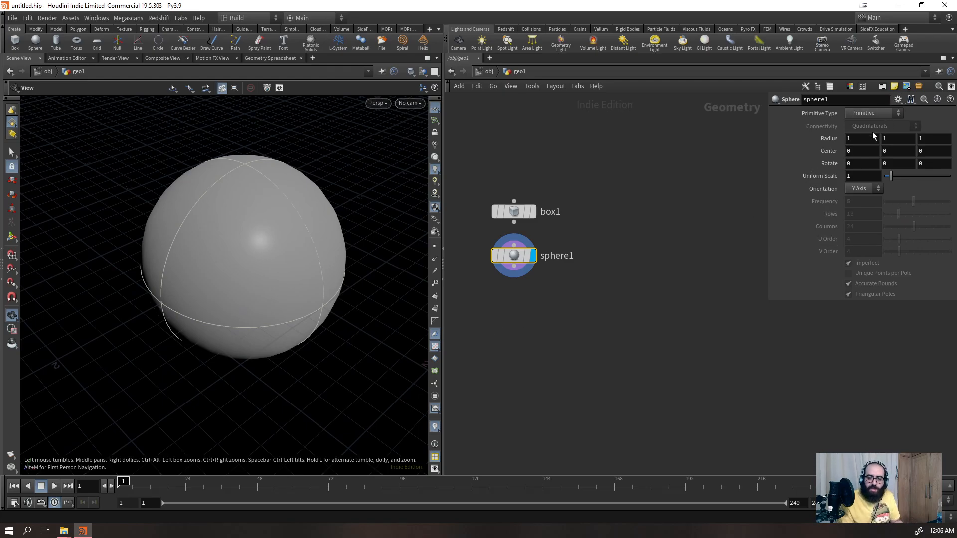
drag(301, 275, 304, 259)
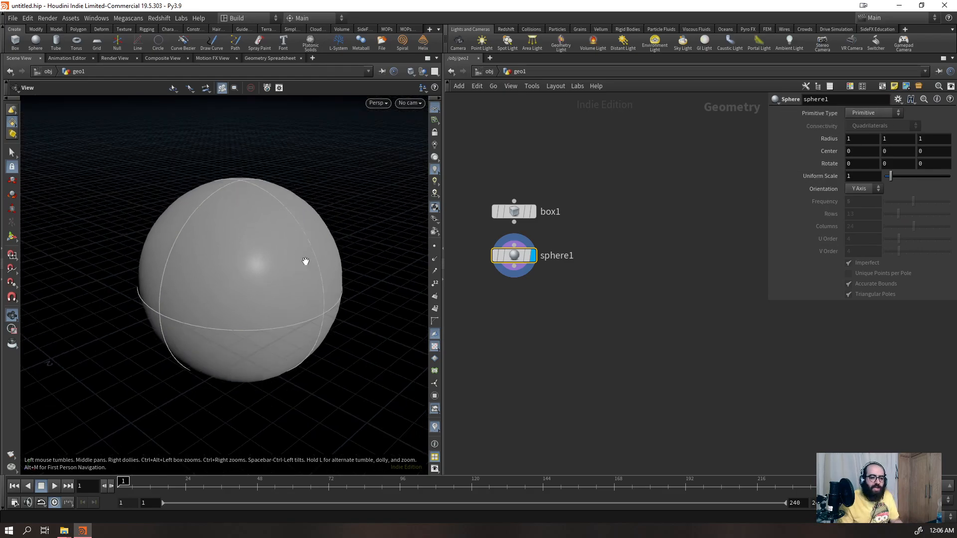
- Check the point and primitive counts in sphere1's node info and close the info window
click(486, 256)
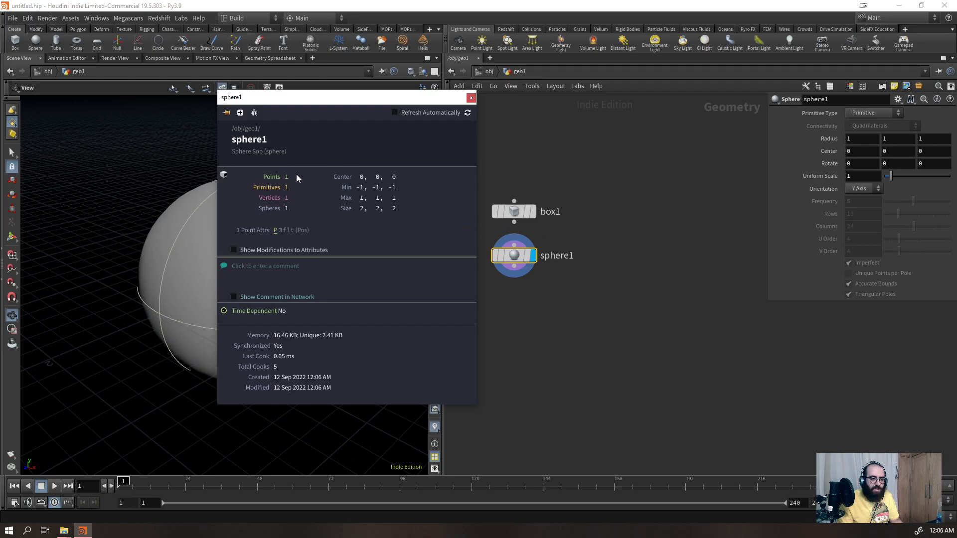
drag(472, 95, 473, 94)
click(473, 99)
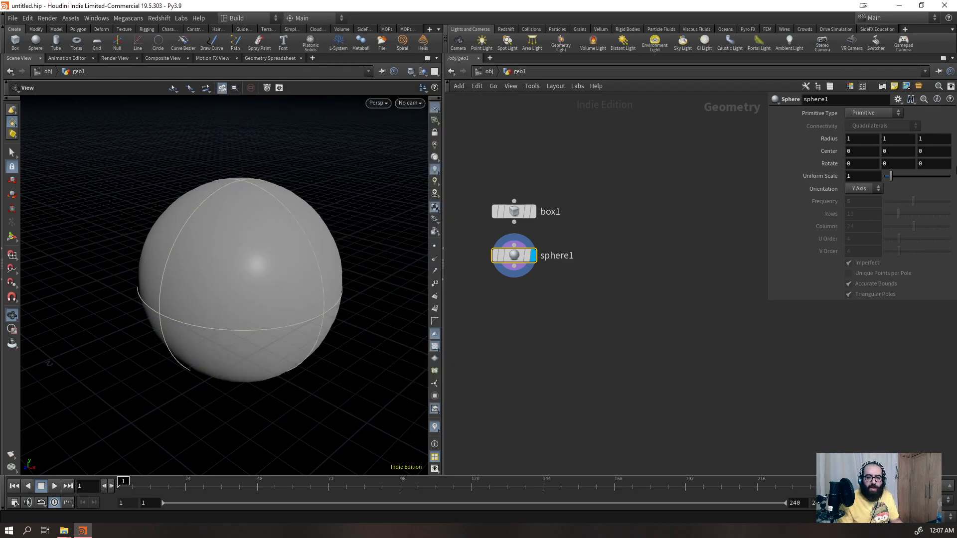
- Set sphere1's primitive type to Polygon and add a Tube node below it in the network
click(874, 112)
click(865, 125)
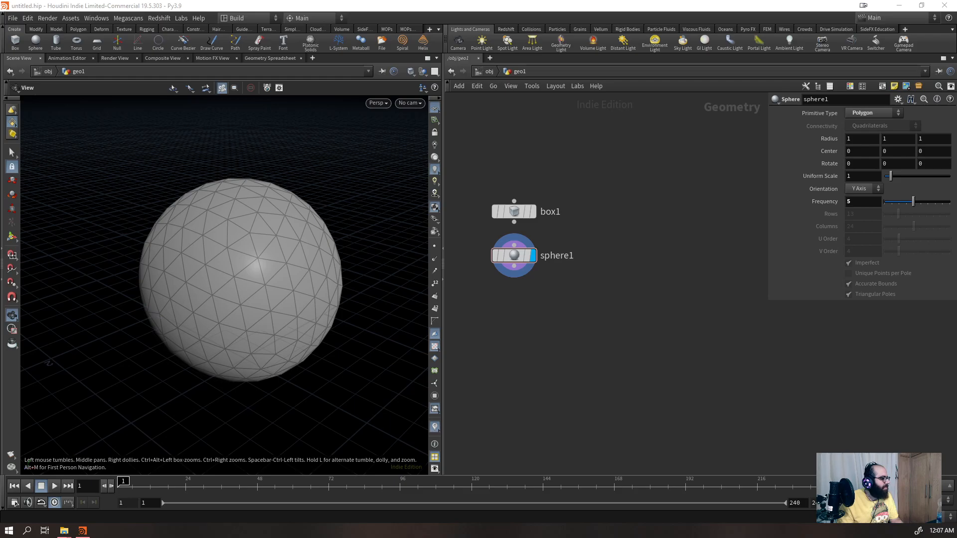
click(531, 322)
key(Tab)
text(tube)
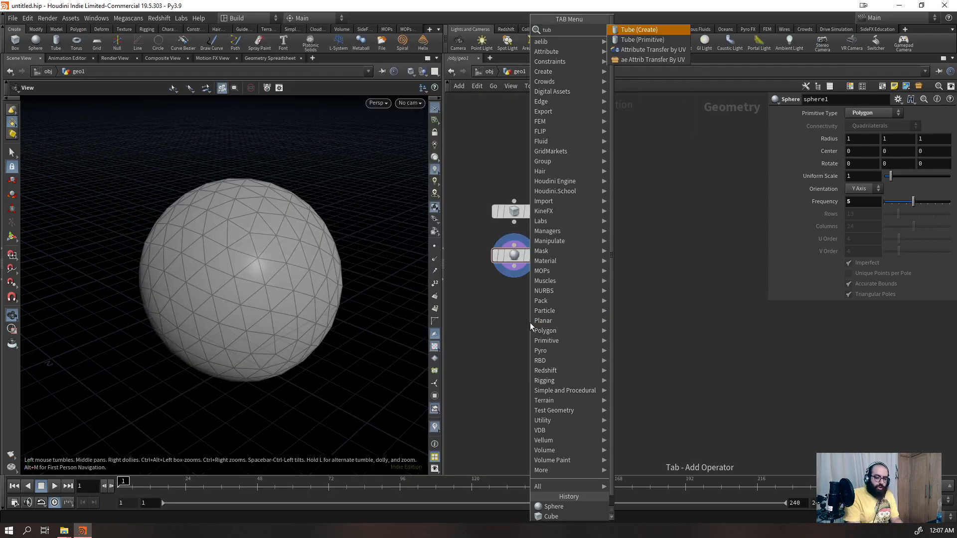
key(Return)
click(531, 322)
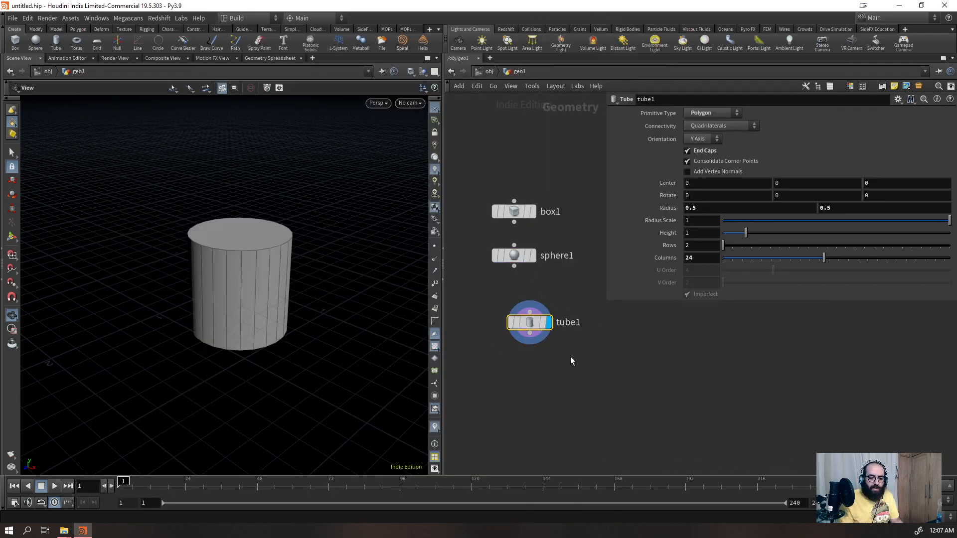
drag(528, 318, 532, 314)
drag(240, 266, 248, 282)
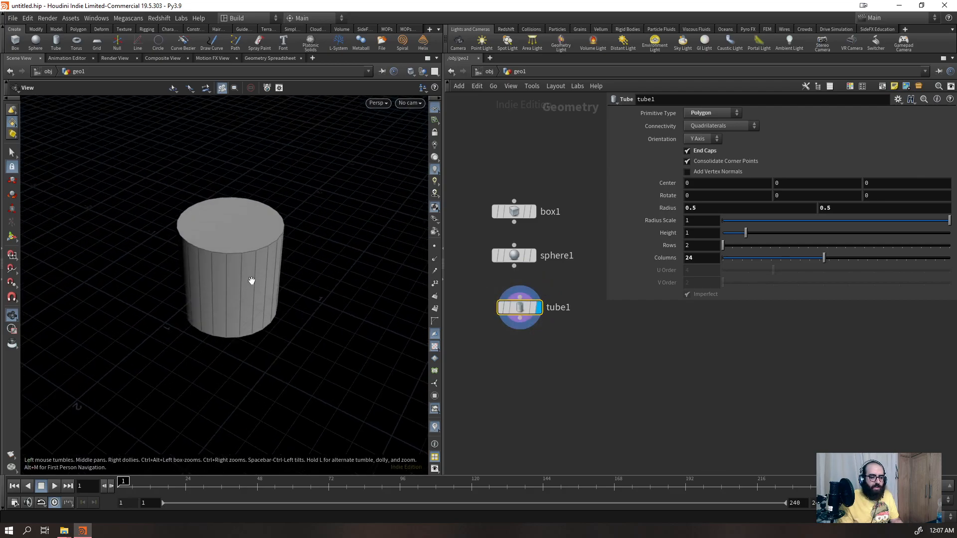
- Turn off tube1's end caps to look through the open cylinder, and turn them back on
click(688, 151)
drag(241, 225, 190, 281)
scroll(190, 281, up, 5)
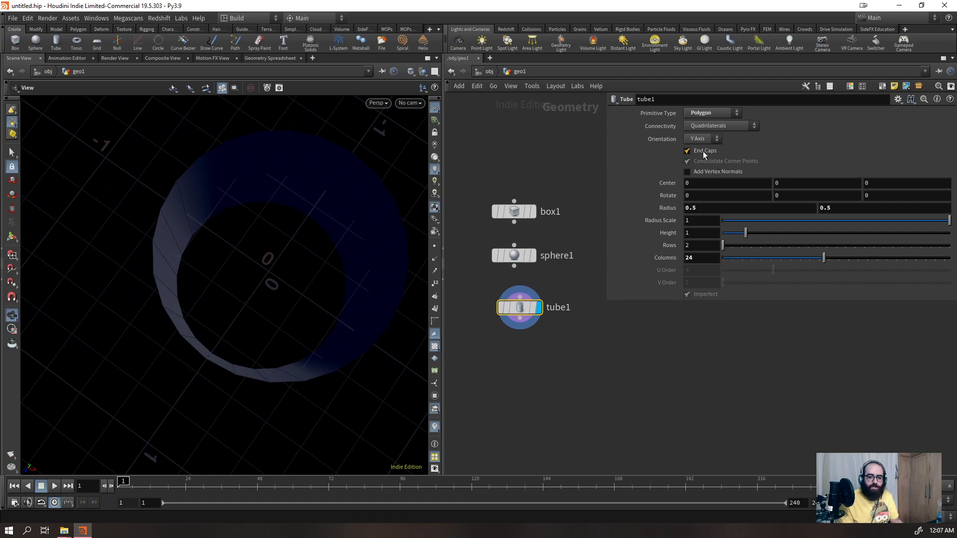
click(688, 151)
- Try widening tube1's second radius to 1.2, and set it back to 0.5
click(839, 209)
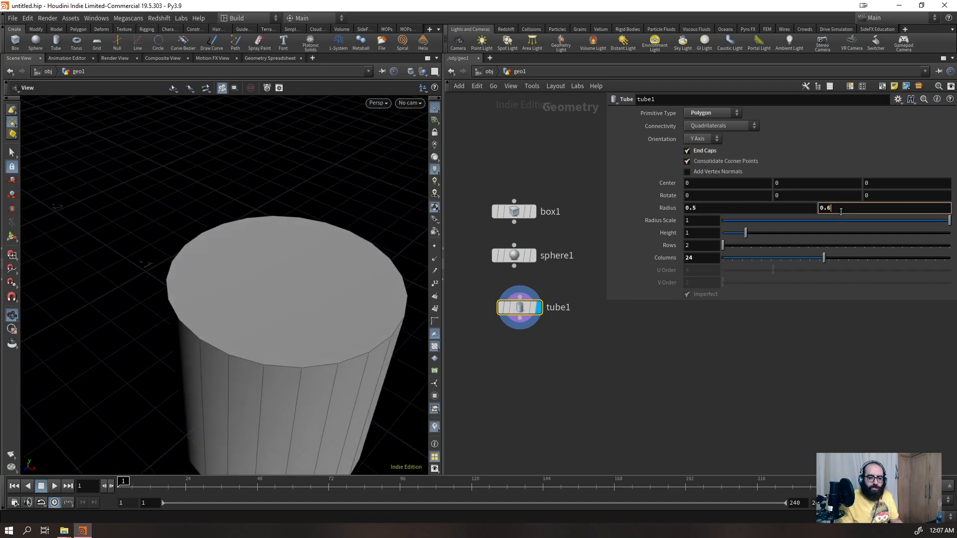
scroll(840, 208, up, 7)
right_drag(381, 218, 315, 294)
drag(316, 294, 234, 302)
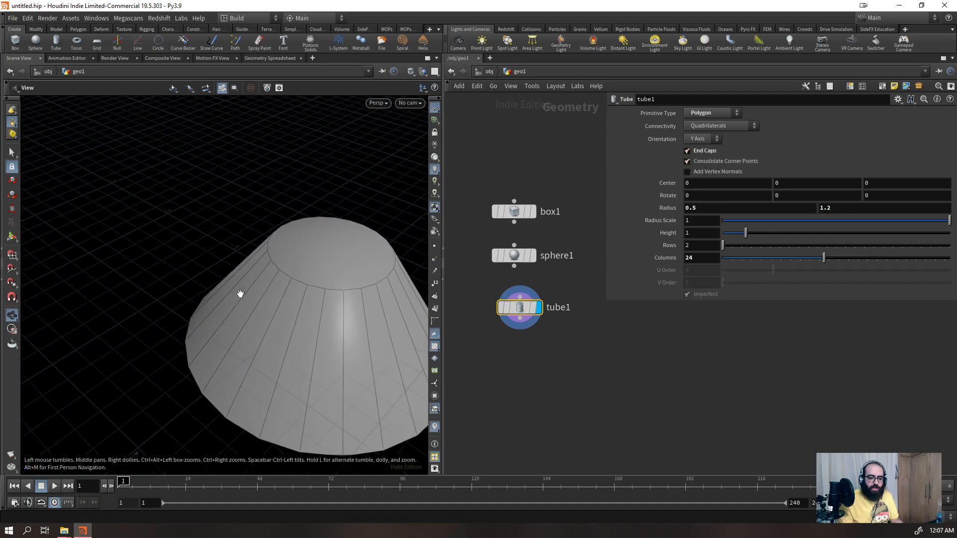
drag(822, 214, 645, 217)
text(0.5)
key(Return)
- Try enlarging tube1's first radius, and set it back to 0.5
click(716, 209)
scroll(716, 209, up, 3)
scroll(716, 209, up, 3)
text(0.5)
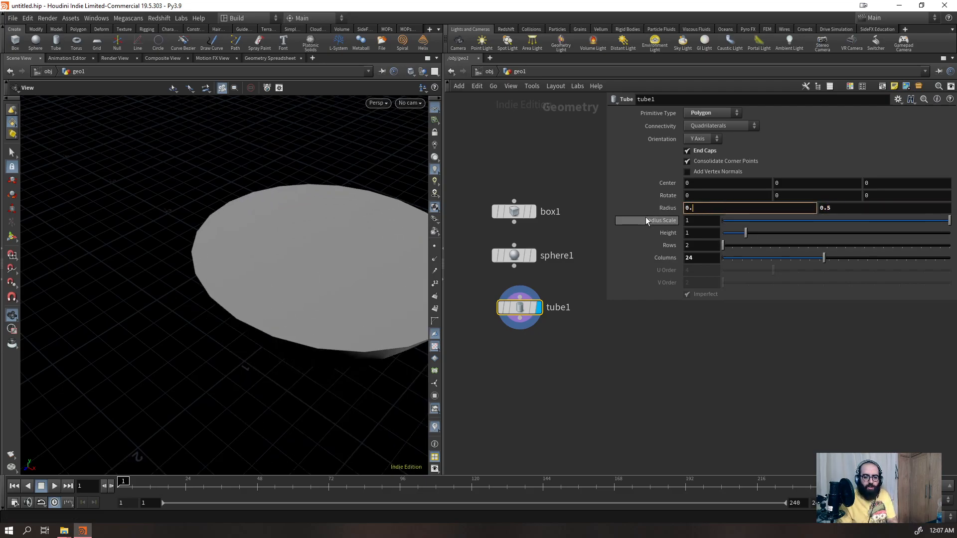
key(Return)
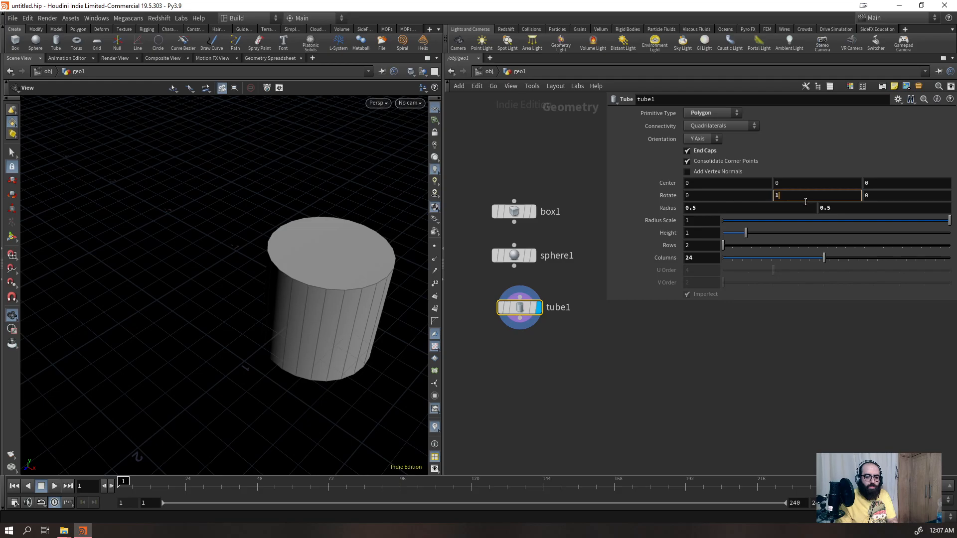
- Try a rotation value of 10 on tube1 and reset the rotation to 0
text(10)
key(Return)
drag(794, 192, 697, 214)
text(0)
key(Return)
- Show tube1's viewport handles, try transforming the tube with them, and undo the change
drag(235, 294, 295, 303)
key(Return)
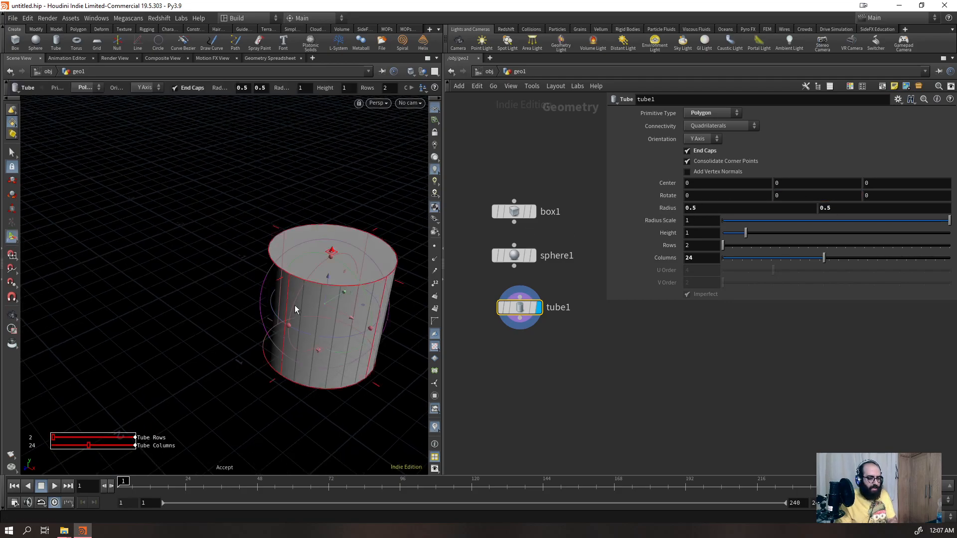
alt+right_drag(286, 303, 286, 246)
drag(257, 252, 422, 229)
key(ctrl+z)
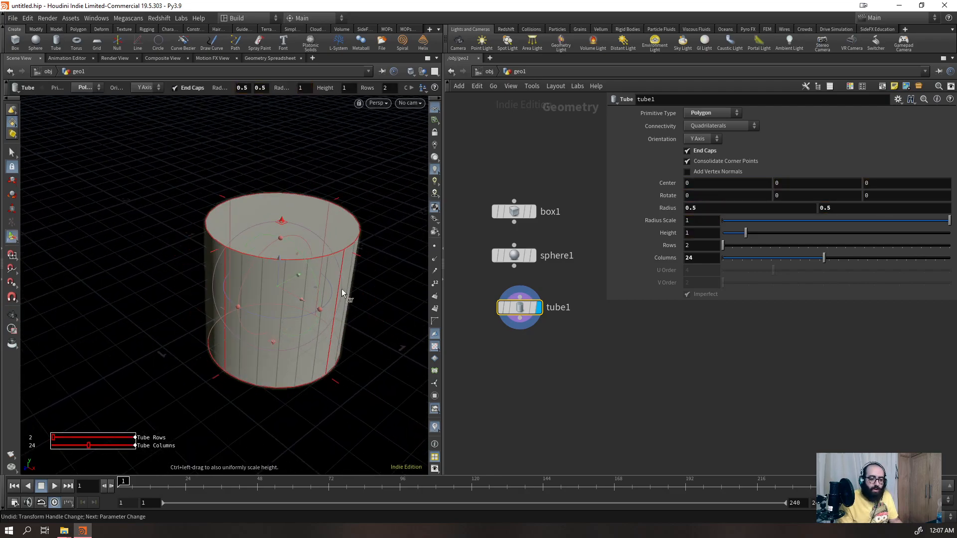
- Select box1, try rotating it with its viewport handle, and undo the rotation
click(504, 215)
drag(302, 253, 293, 309)
key(ctrl+z)
key(ctrl+z)
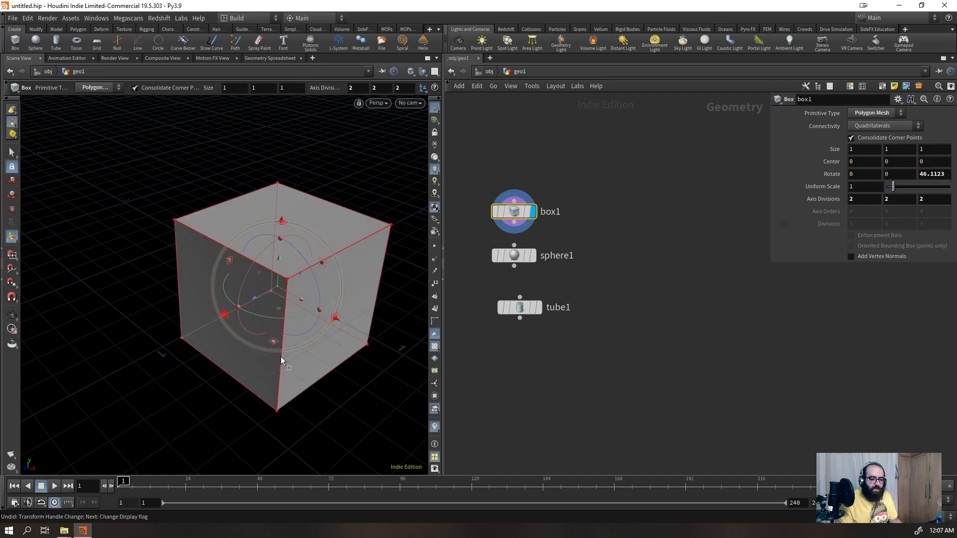
- Try the transform handles on the sphere in the viewport and undo each change
drag(601, 240, 474, 274)
key(r)
drag(287, 156, 289, 128)
key(ctrl+z)
alt+right_drag(274, 164, 192, 259)
alt+drag(219, 240, 305, 314)
key(ctrl+z)
drag(244, 237, 347, 252)
key(ctrl+z)
- Select tube1 and set its columns to 50, rows to 32 and height to 3.23
drag(604, 293, 505, 352)
drag(824, 258, 950, 258)
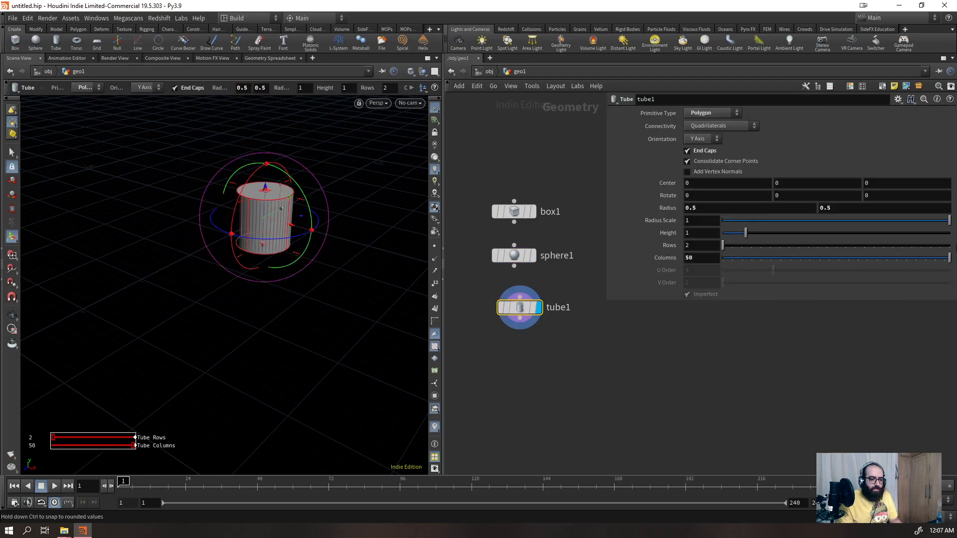
drag(733, 245, 797, 233)
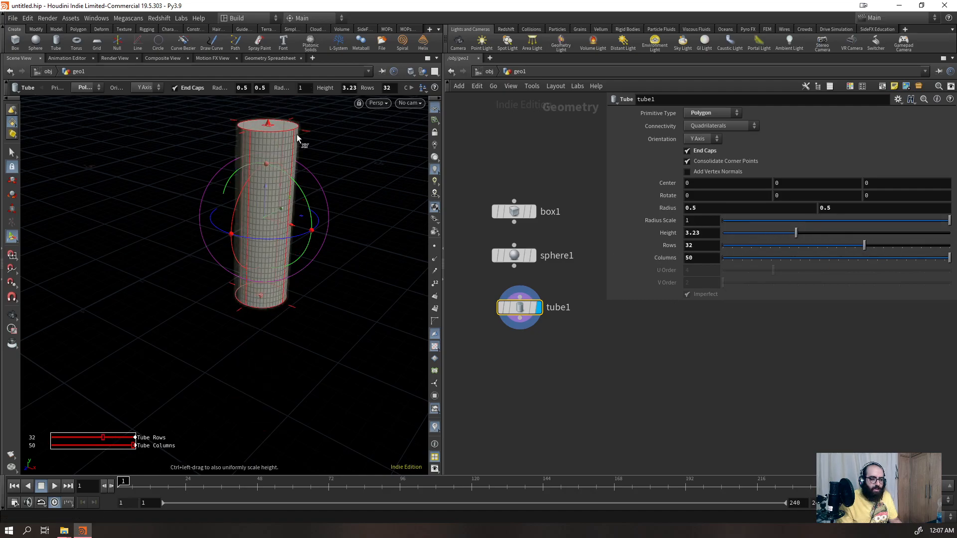
- Reshape tube1 into a cone with its viewport handles: top radius about 0.1, 75 columns and height about 1.03
drag(304, 132, 275, 132)
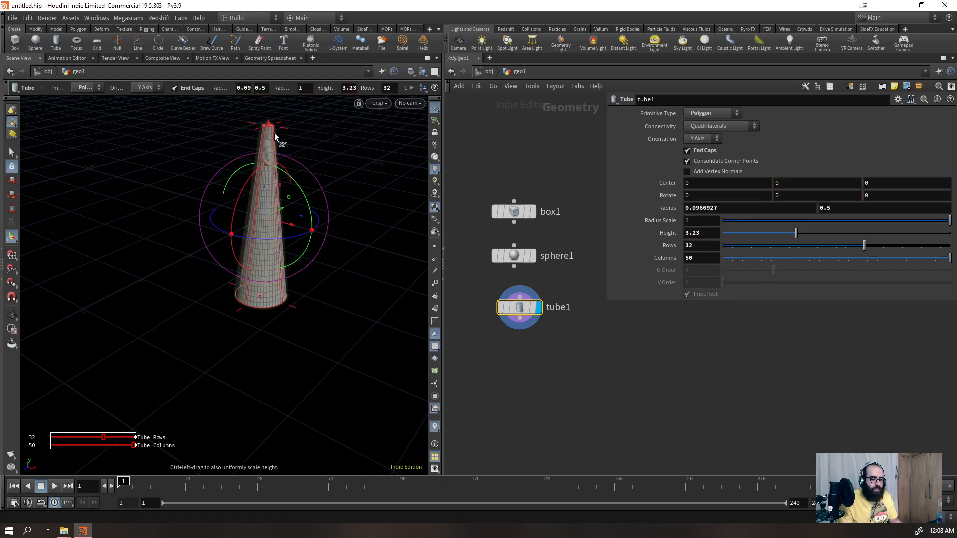
drag(134, 445, 150, 433)
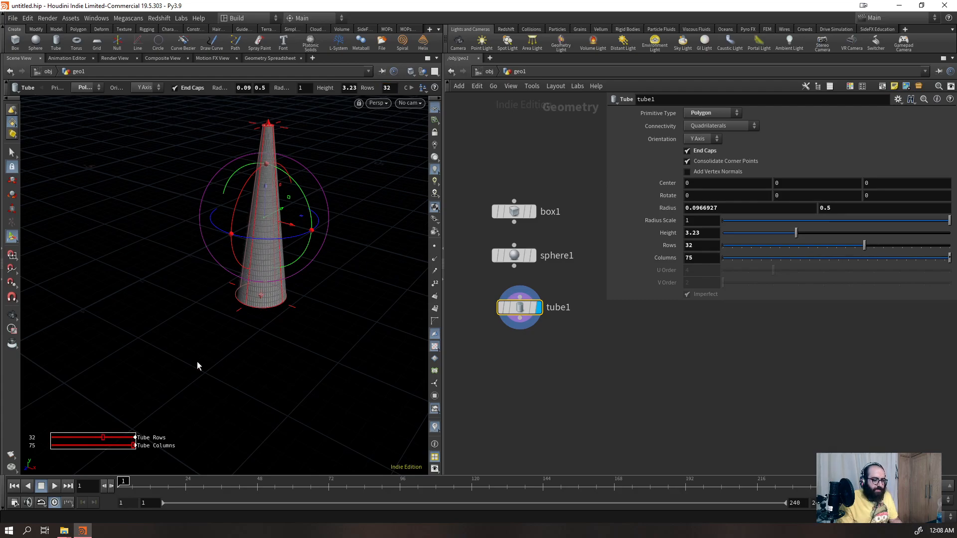
drag(261, 294, 262, 214)
key(Escape)
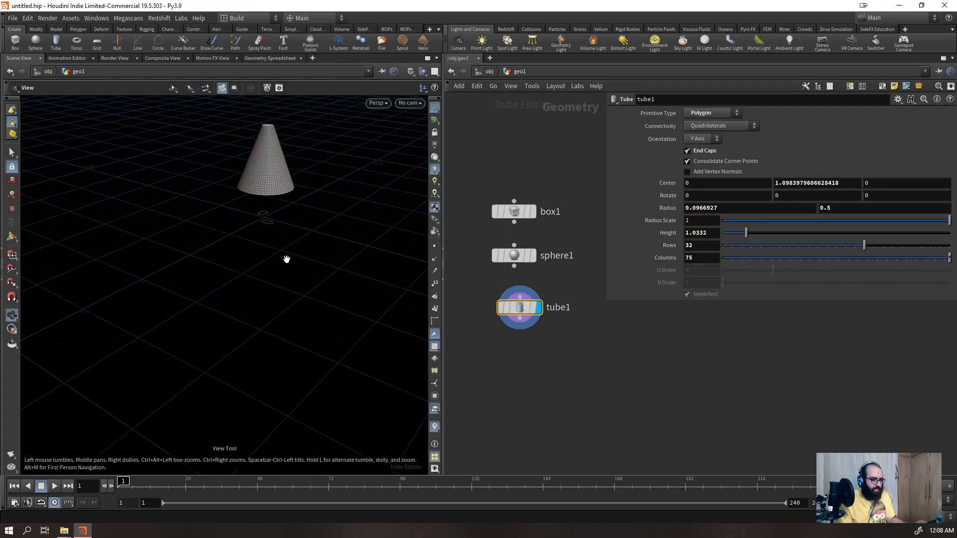
- Lay out box1, sphere1 and tube1 in an evenly spaced column in the network
key(ctrl+a)
click(488, 299)
key(l)
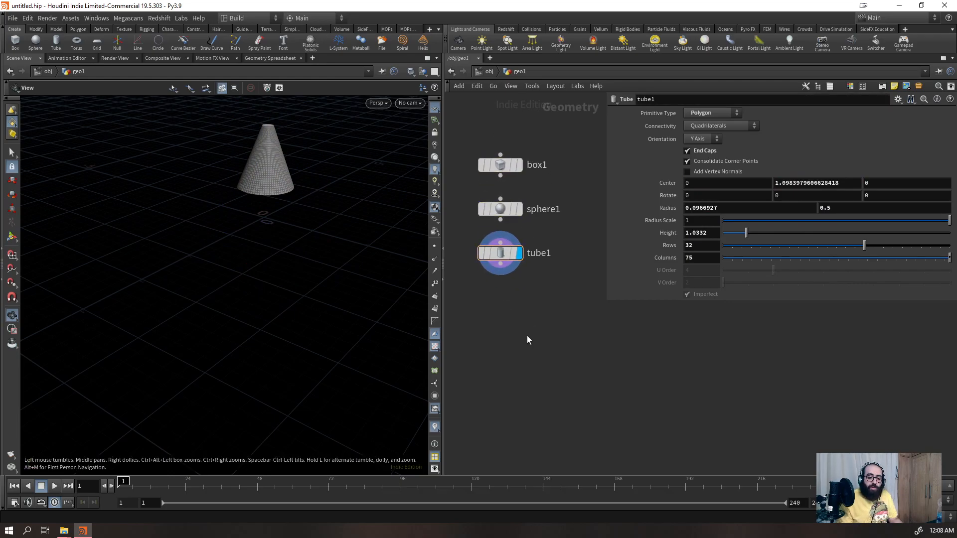
- Add a Torus node below tube1 and view the ring up close
key(Tab)
text(toru)
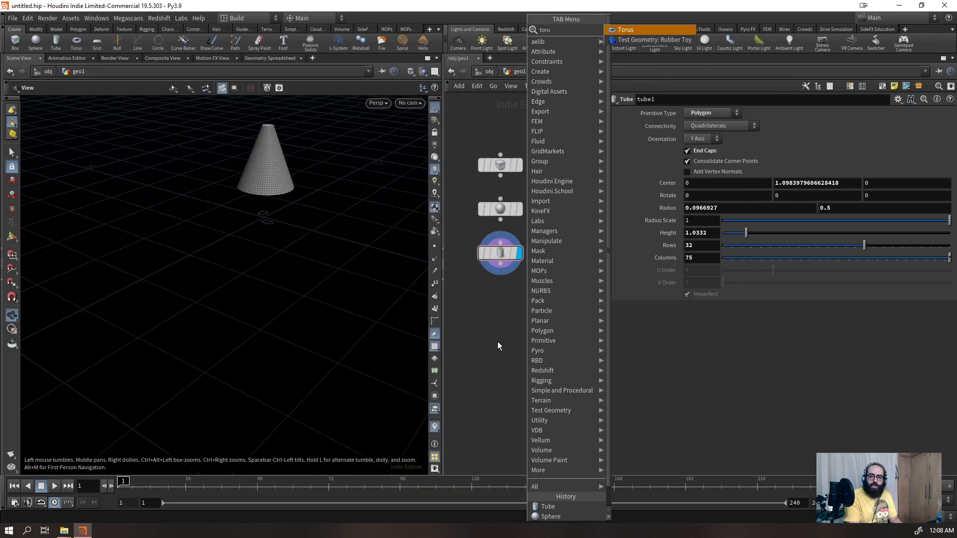
key(Return)
click(495, 341)
drag(323, 214, 272, 160)
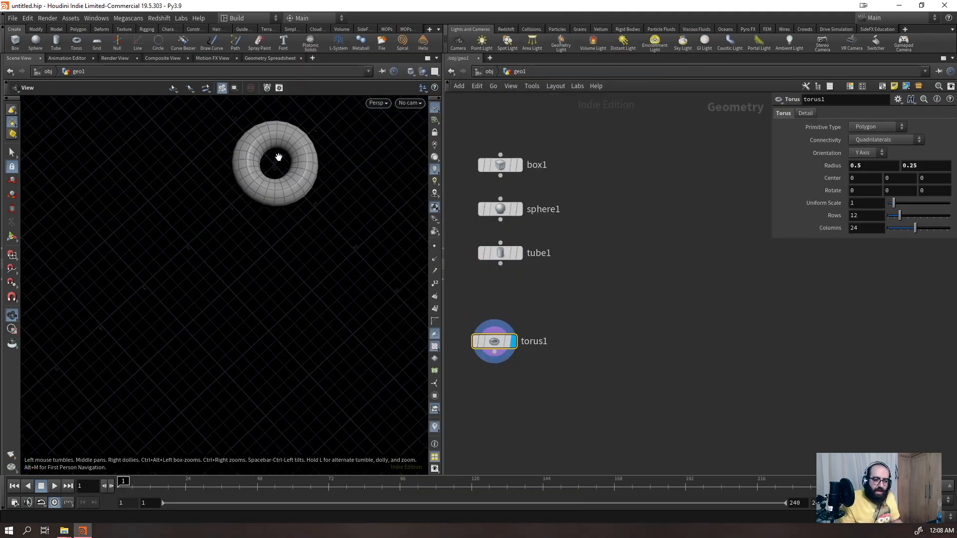
alt+right_drag(272, 160, 365, 160)
alt+drag(366, 160, 318, 180)
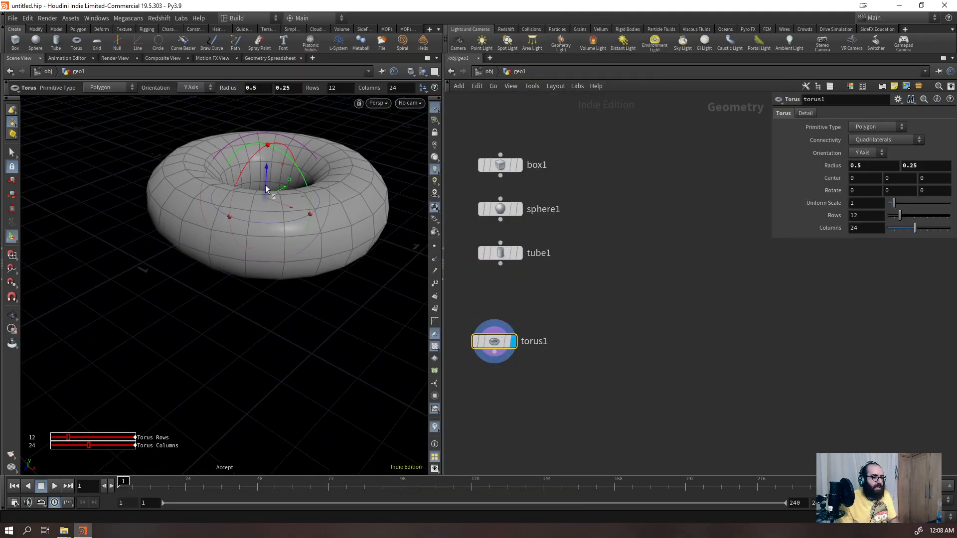
- Set torus1's rows and columns to 50 each and inspect the denser mesh
drag(901, 216, 951, 230)
alt+right_drag(184, 281, 225, 343)
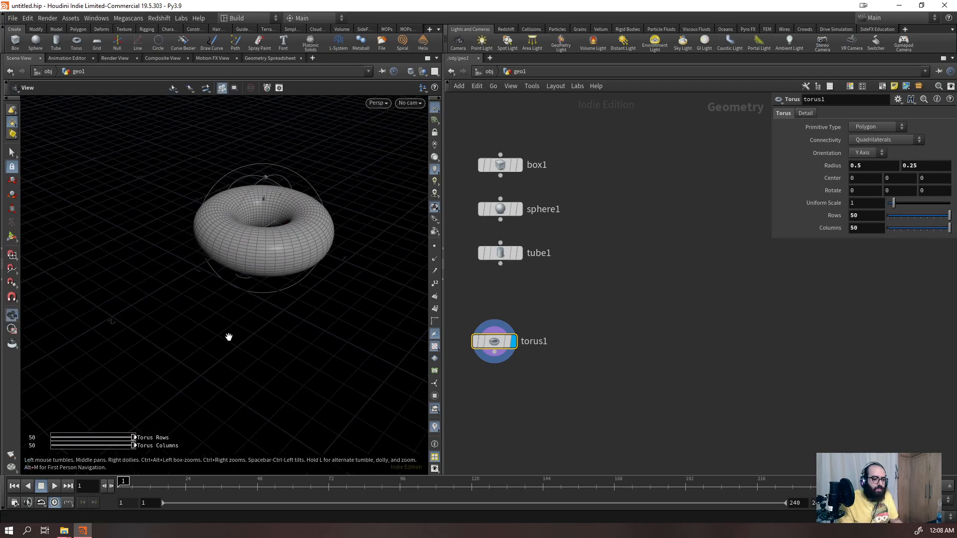
alt+drag(225, 343, 300, 261)
key(Escape)
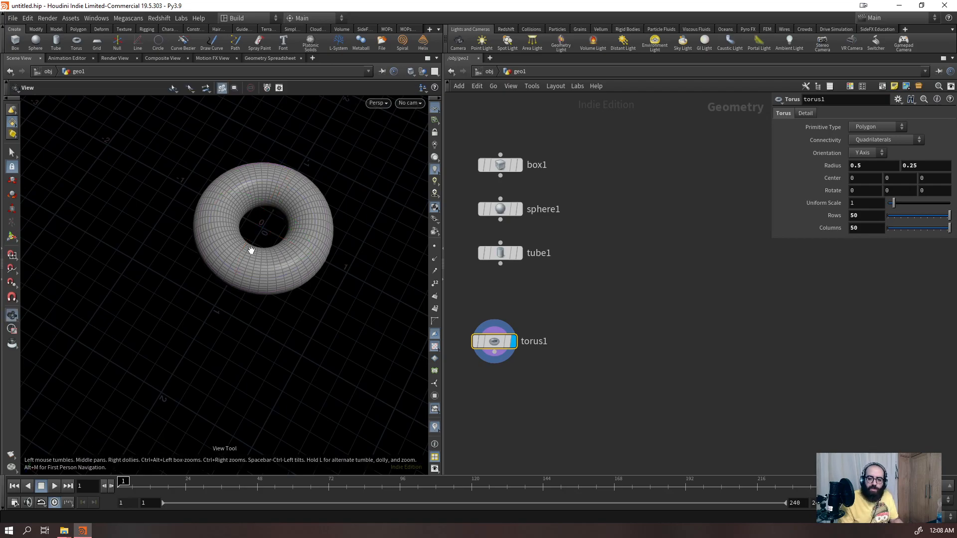
- Align all four nodes in a vertical column with torus1 directly below tube1
drag(597, 121, 449, 425)
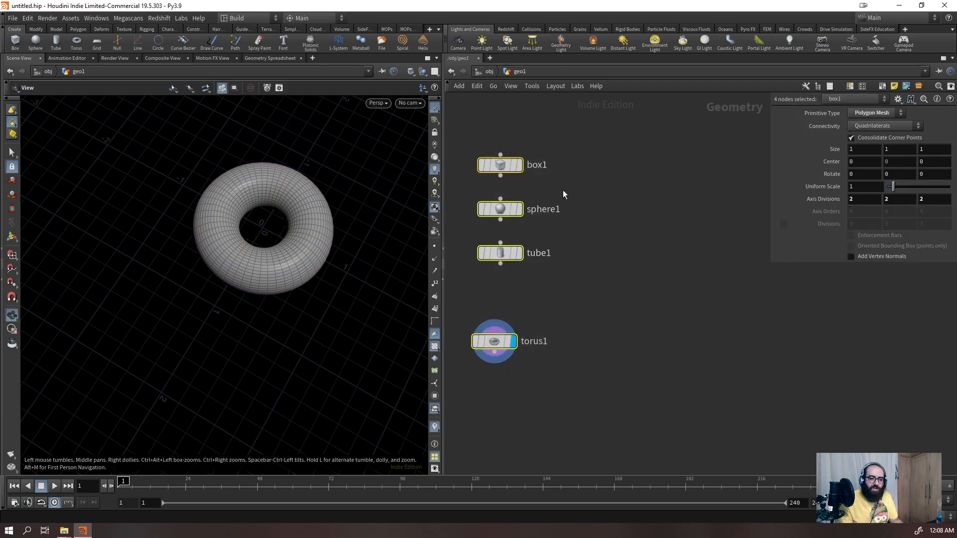
key(a)
drag(562, 199, 566, 304)
click(558, 352)
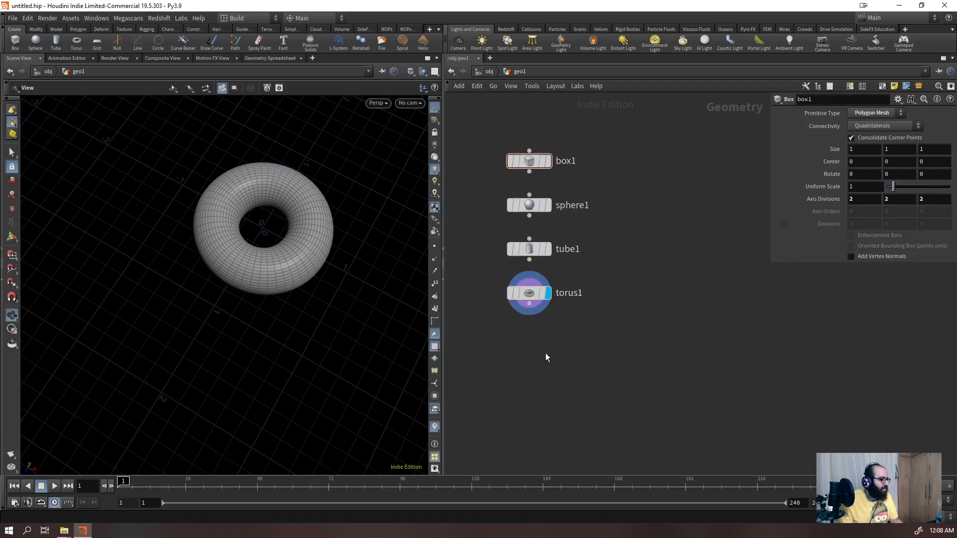
- Add a Grid node below torus1 and bring the whole plane into view
key(Tab)
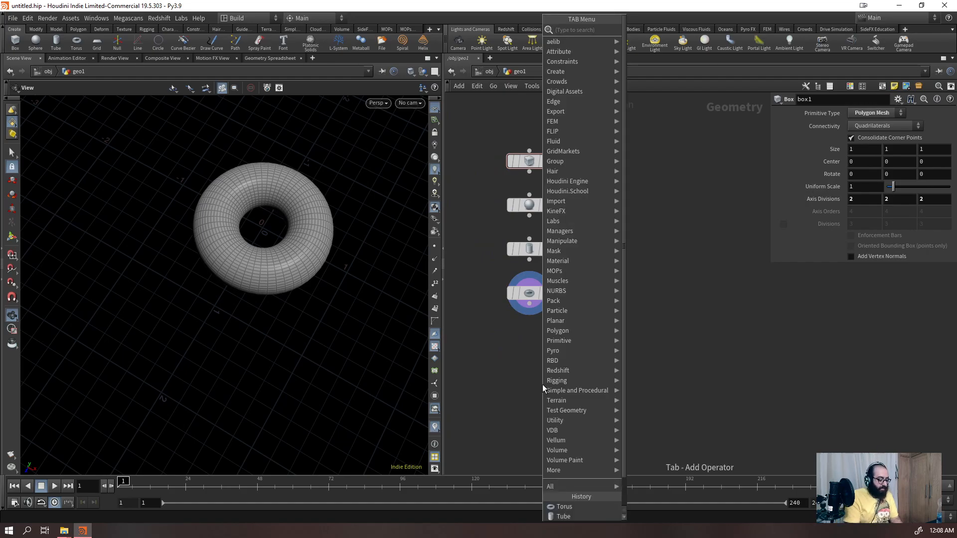
text(grid)
key(Return)
click(542, 384)
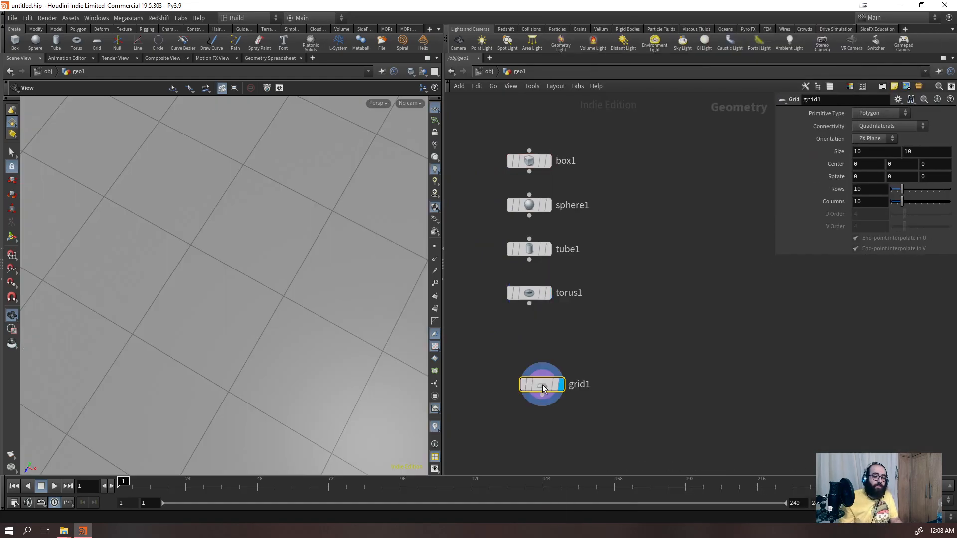
drag(288, 251, 272, 205)
right_drag(272, 204, 200, 347)
drag(241, 219, 249, 260)
- Try rotating and resizing grid1 with its viewport handles, and undo the resizing
key(Return)
drag(323, 214, 322, 193)
drag(342, 153, 397, 101)
key(ctrl+z)
key(ctrl+z)
key(ctrl+z)
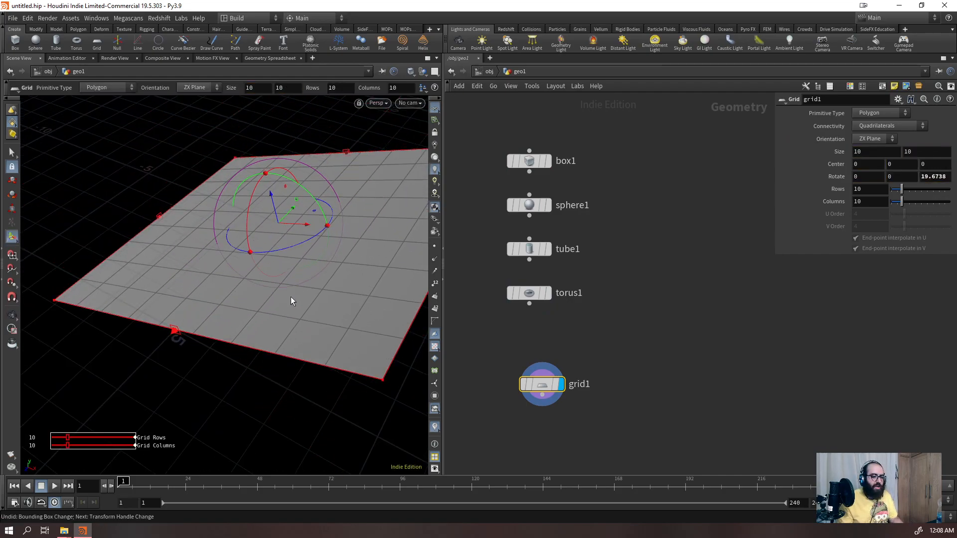
- Try a higher row count on grid1, and undo it together with the grid's rotation
drag(902, 190, 924, 197)
key(ctrl+z)
key(ctrl+z)
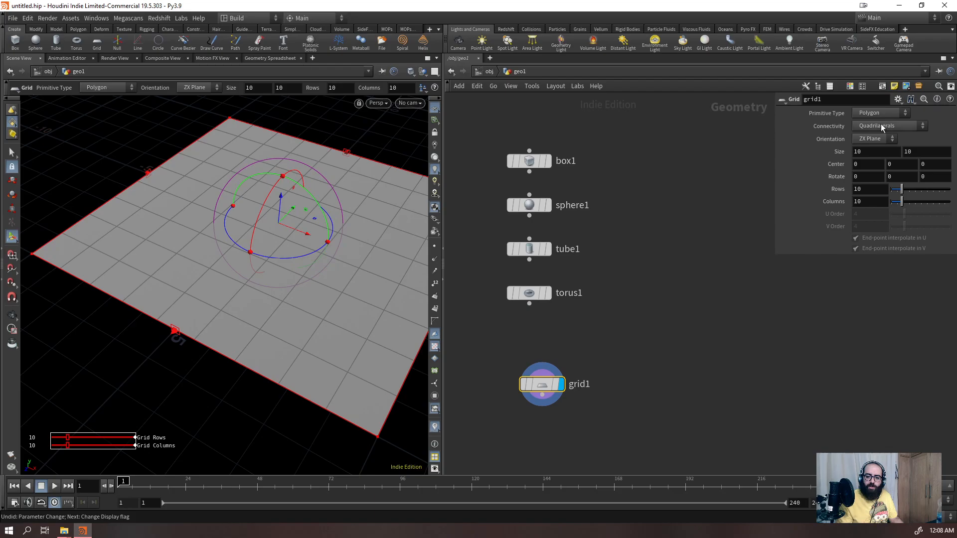
- Compare grid1's connectivity set to Columns, Rows, and Rows and Columns
click(881, 125)
click(875, 145)
click(878, 129)
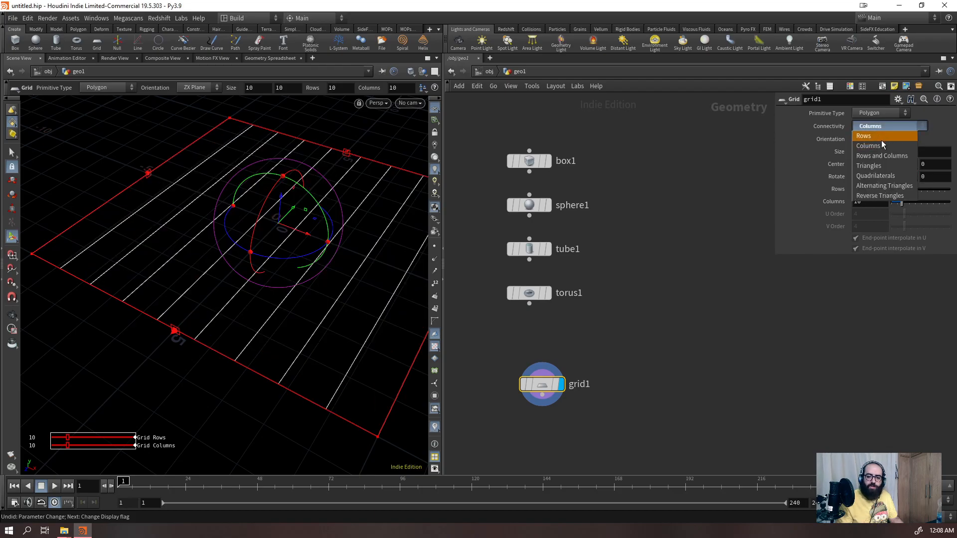
click(881, 136)
click(878, 128)
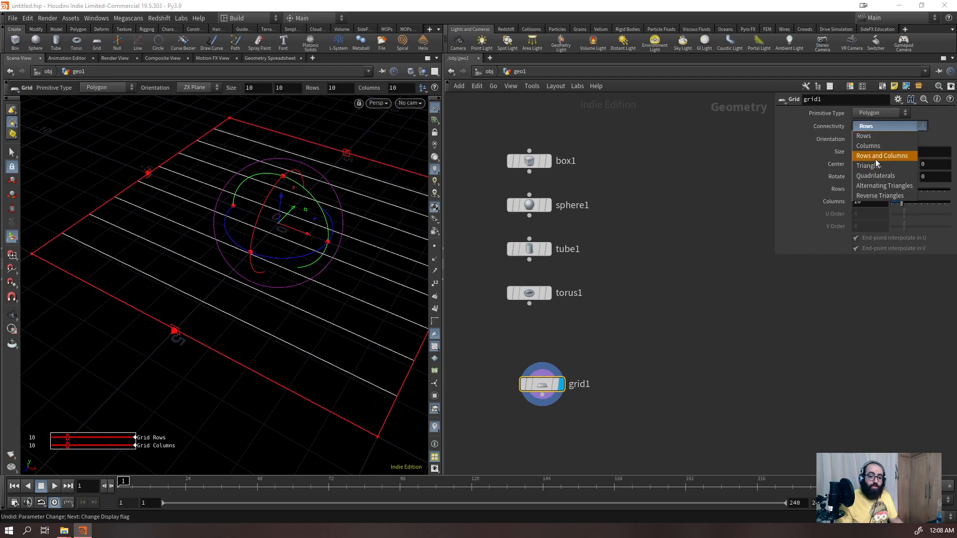
click(877, 156)
key(Escape)
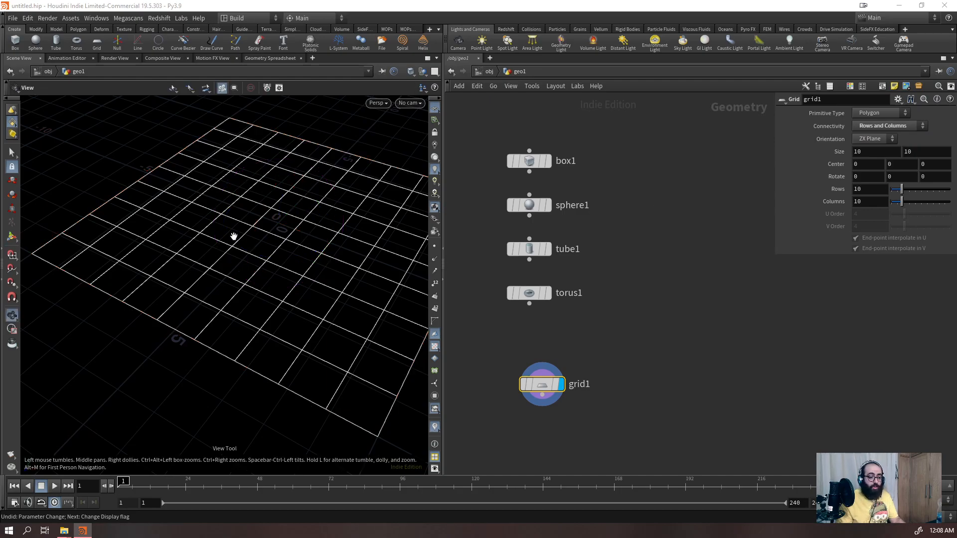
right_drag(233, 237, 256, 239)
- Try Triangles as grid1's connectivity and set it back to Quadrilaterals
click(868, 125)
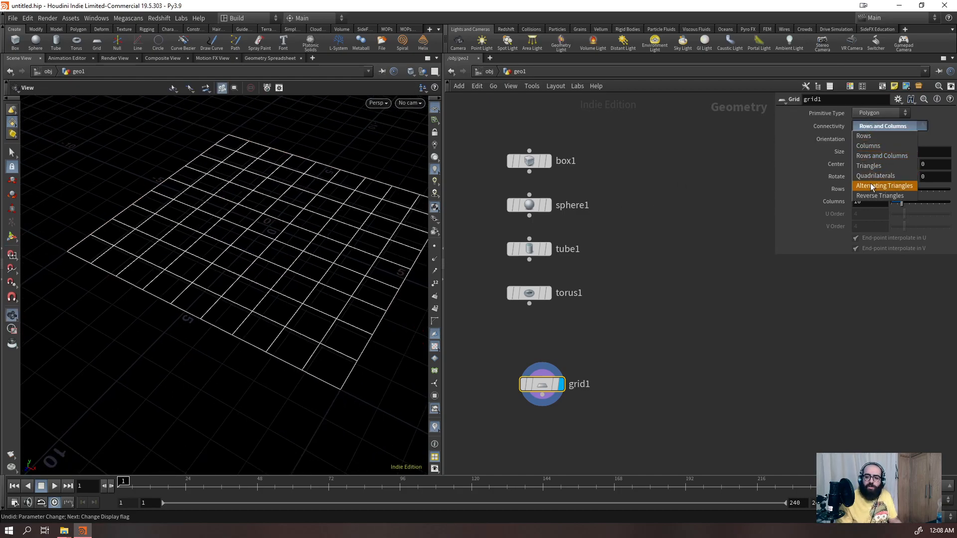
click(877, 165)
click(895, 126)
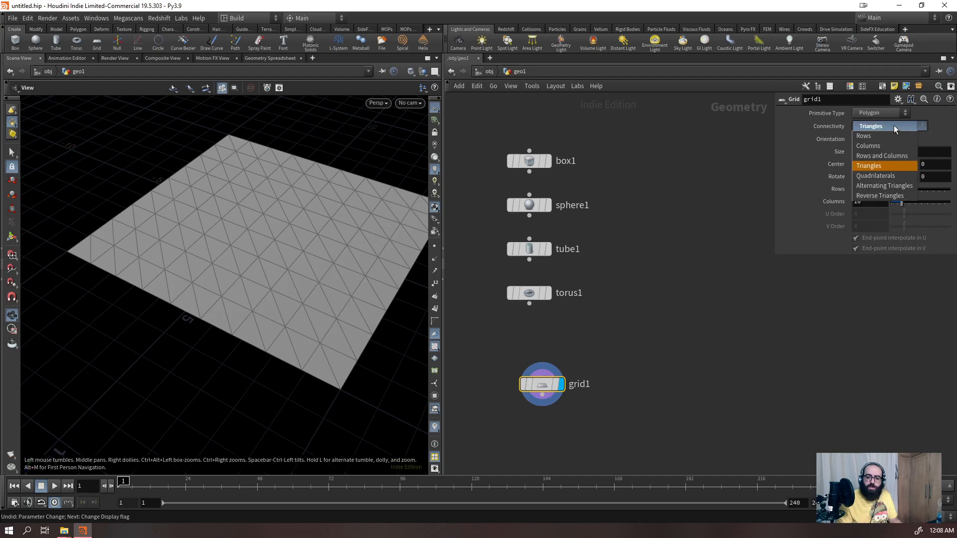
click(877, 177)
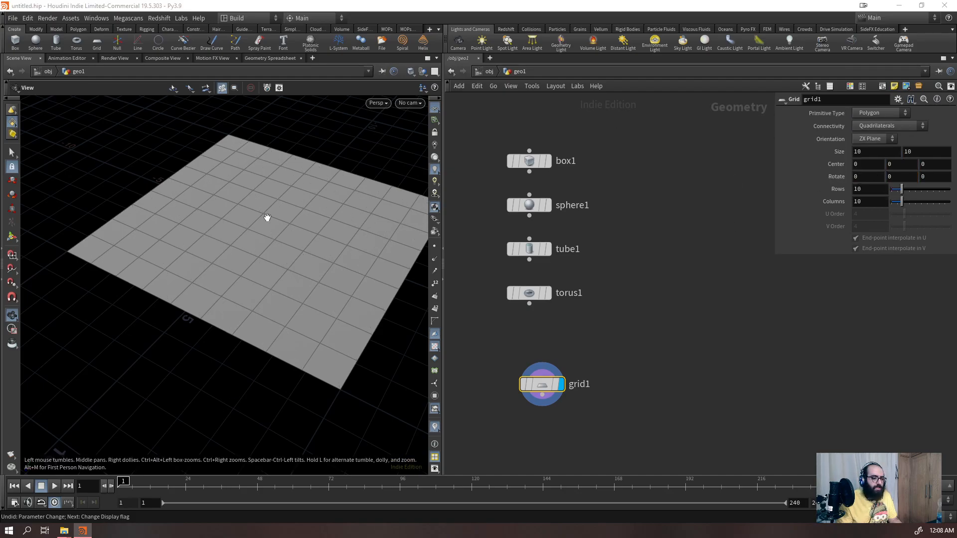
- Lay out all five primitive nodes so that grid1 aligns in one column with the others
drag(624, 133, 474, 447)
key(l)
click(702, 246)
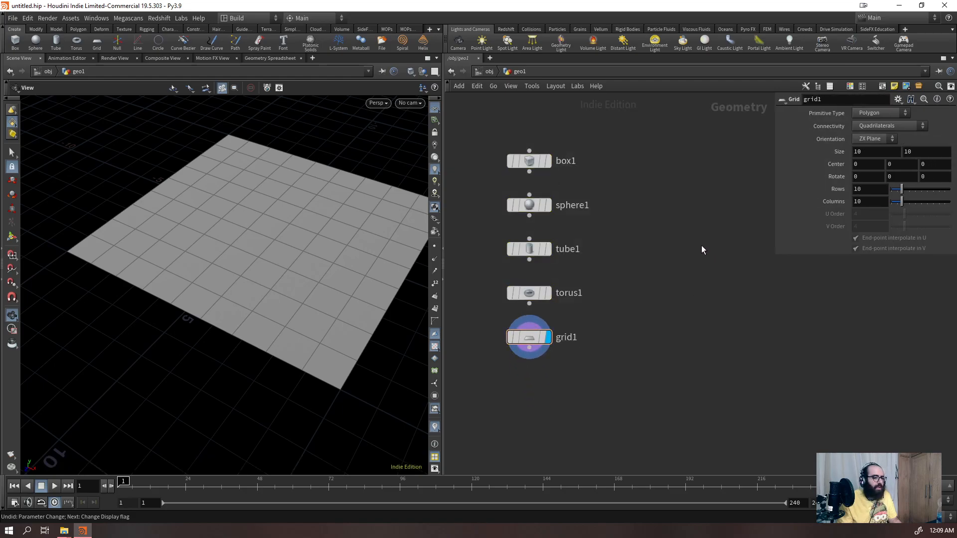
- Add a Null node beside box1 and turn on its display flag
key(Tab)
text(nul)
key(Return)
click(605, 369)
drag(605, 367, 617, 151)
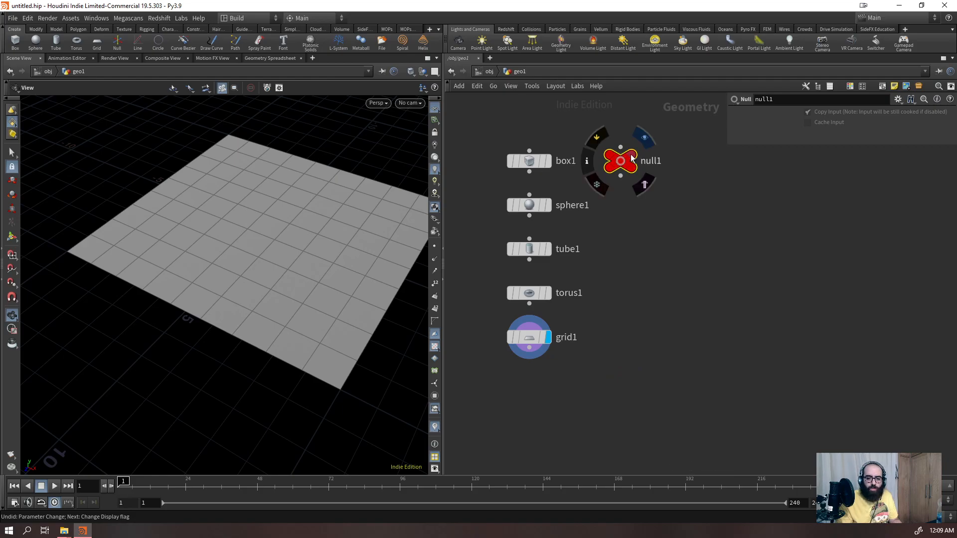
click(631, 155)
mouse_move(628, 172)
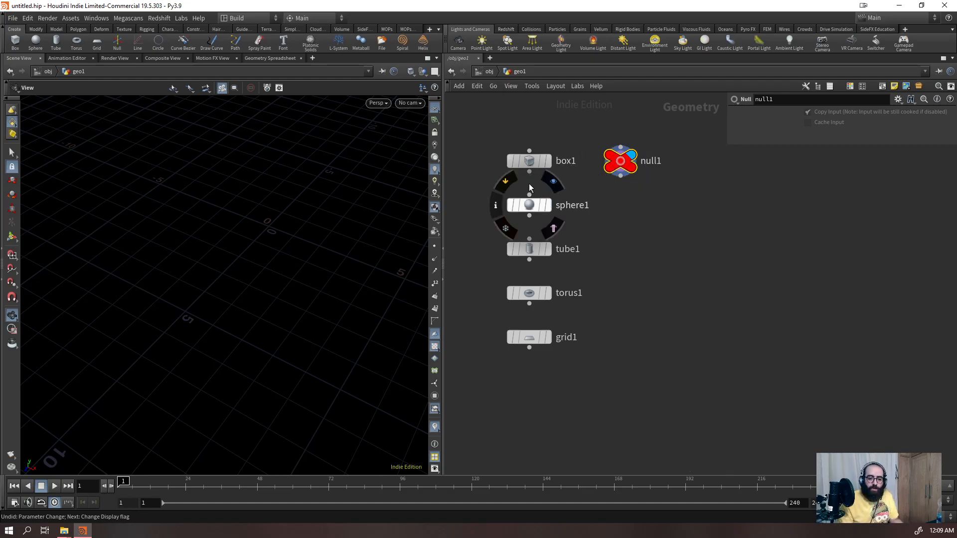
- Wire tube1 into the Null node beside grid1 and rename the Null to IN_Object
drag(620, 166, 660, 342)
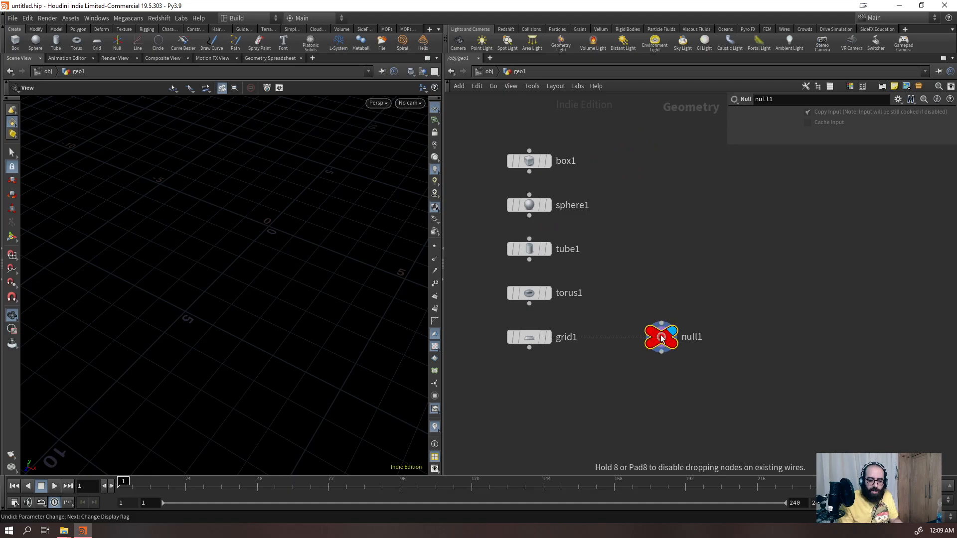
drag(528, 261, 661, 324)
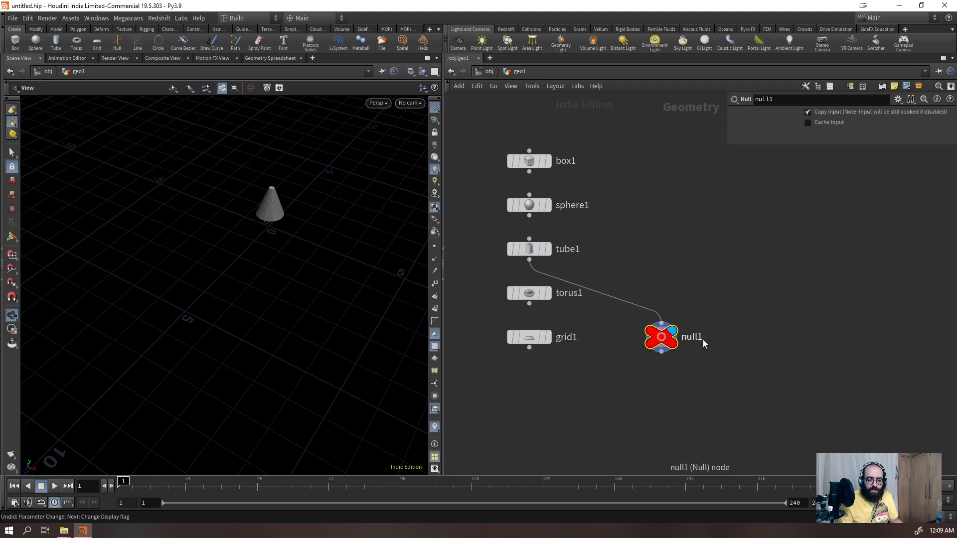
double_click(693, 336)
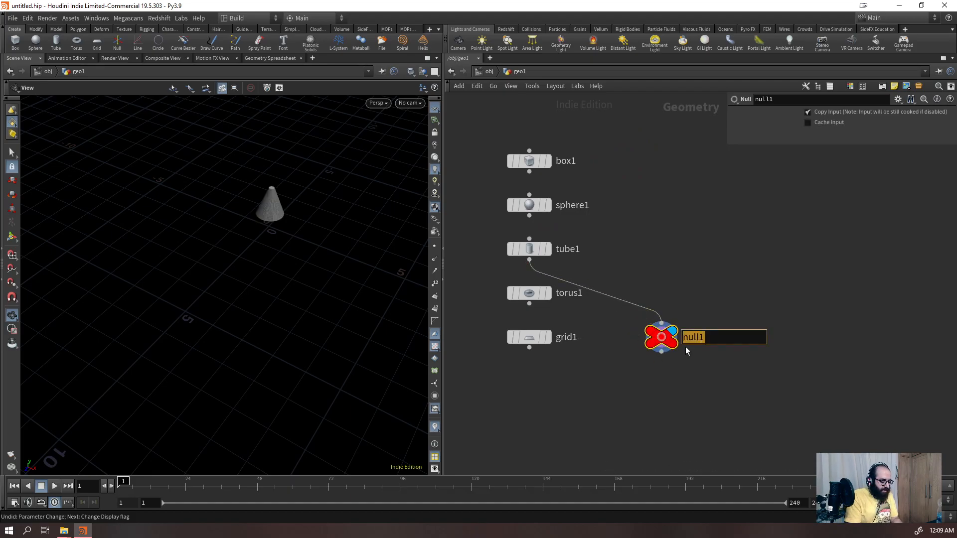
text(IN_Object)
key(Return)
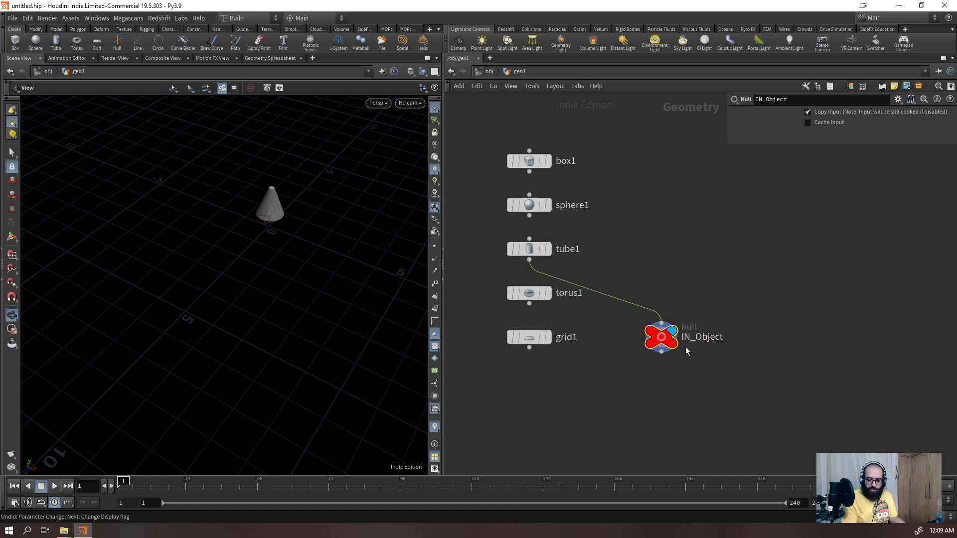
- Move IN_Object lower and feed it from grid1, torus1, tube1, sphere1 and finally box1
drag(662, 352, 671, 399)
key(Escape)
drag(667, 340, 677, 399)
drag(530, 348, 672, 385)
drag(529, 304, 672, 386)
drag(529, 260, 673, 386)
drag(530, 216, 672, 386)
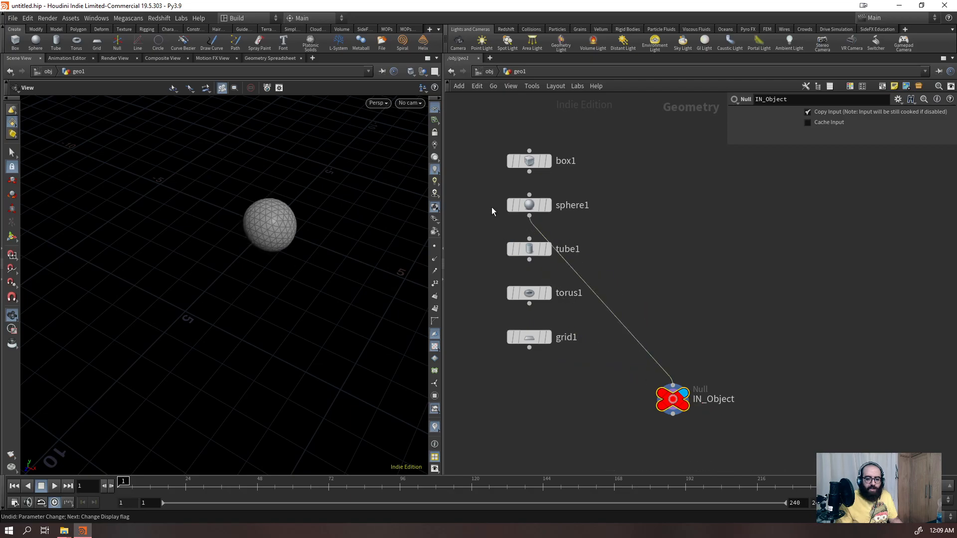
drag(530, 172, 679, 406)
- Add an Object Merge node beside IN_Object
drag(731, 363, 634, 422)
scroll(519, 331, down, 3)
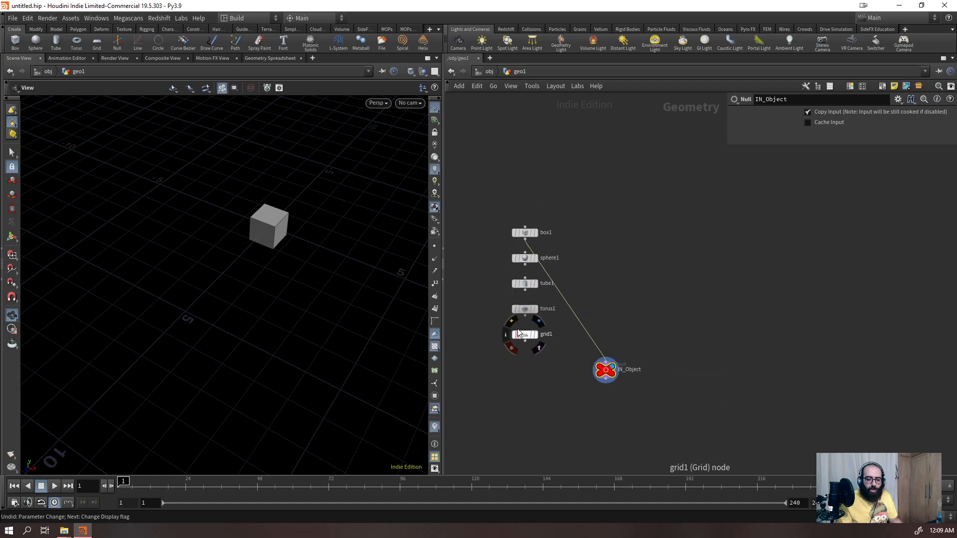
scroll(518, 333, down, 2)
scroll(618, 388, up, 3)
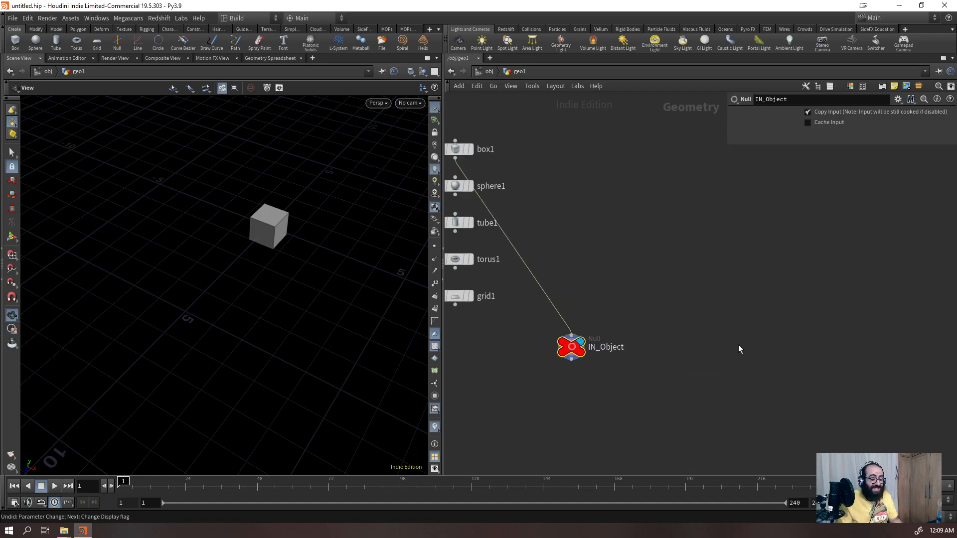
key(Tab)
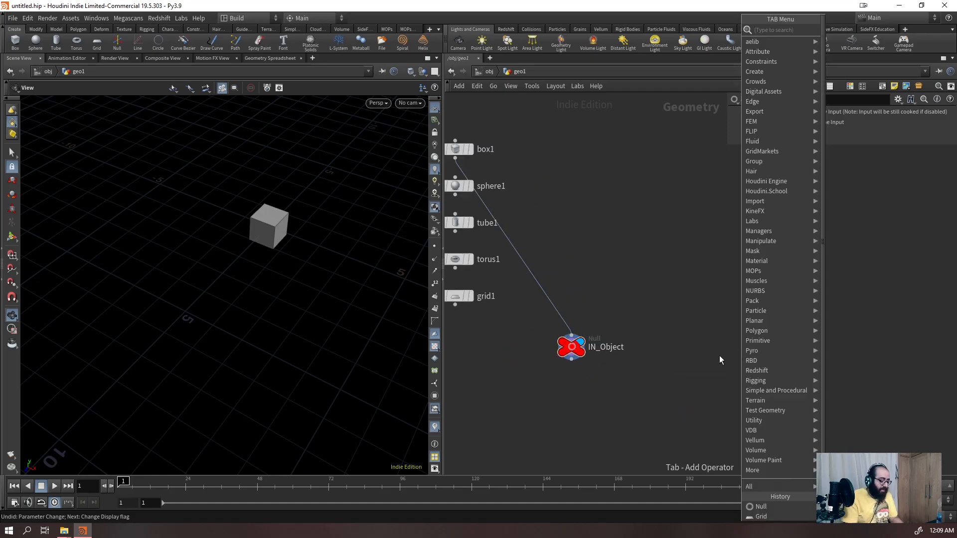
text(obme)
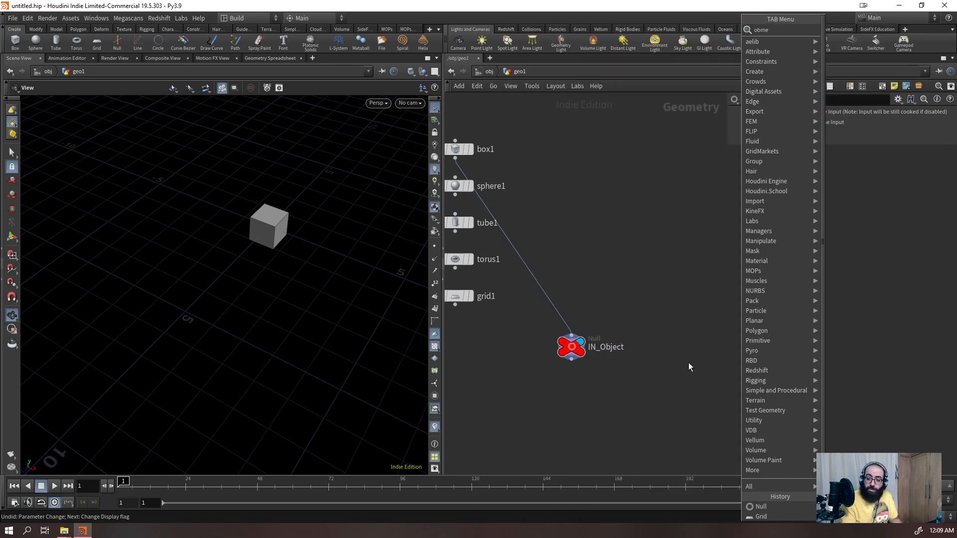
key(Return)
click(679, 363)
drag(679, 364, 656, 348)
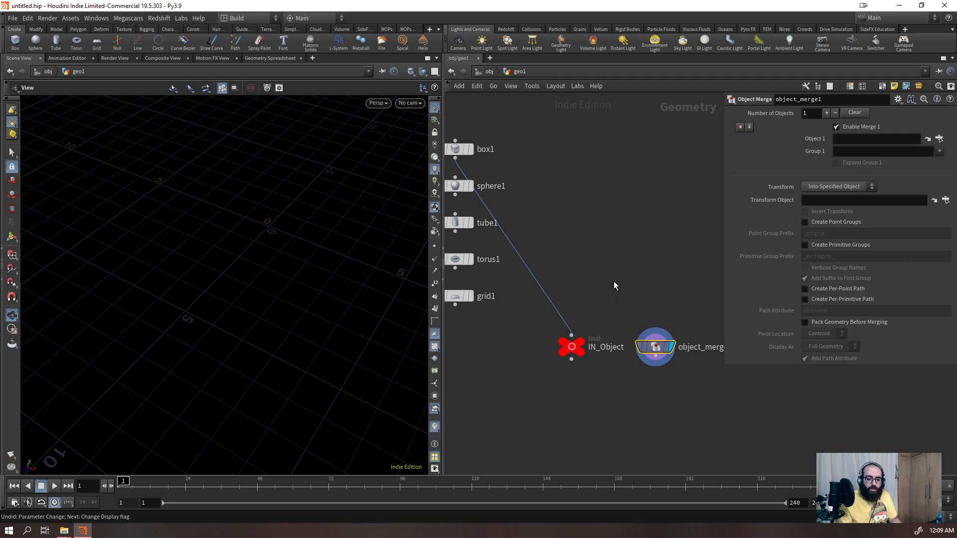
- Set the Object Merge's Object 1 to ../IN_Object and place the node below IN_Object
drag(687, 289, 614, 424)
drag(570, 349, 841, 139)
drag(671, 364, 586, 434)
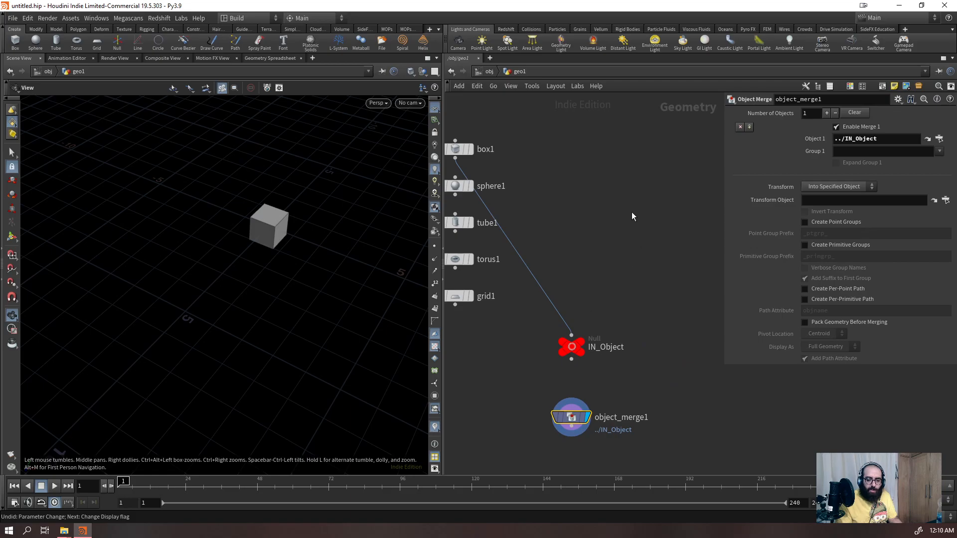
- Move object_merge1 further down and switch IN_Object's input to torus1, then to grid1
scroll(633, 215, down, 3)
drag(589, 355, 589, 437)
scroll(569, 383, down, 3)
scroll(622, 317, up, 3)
scroll(603, 318, down, 3)
scroll(526, 230, up, 3)
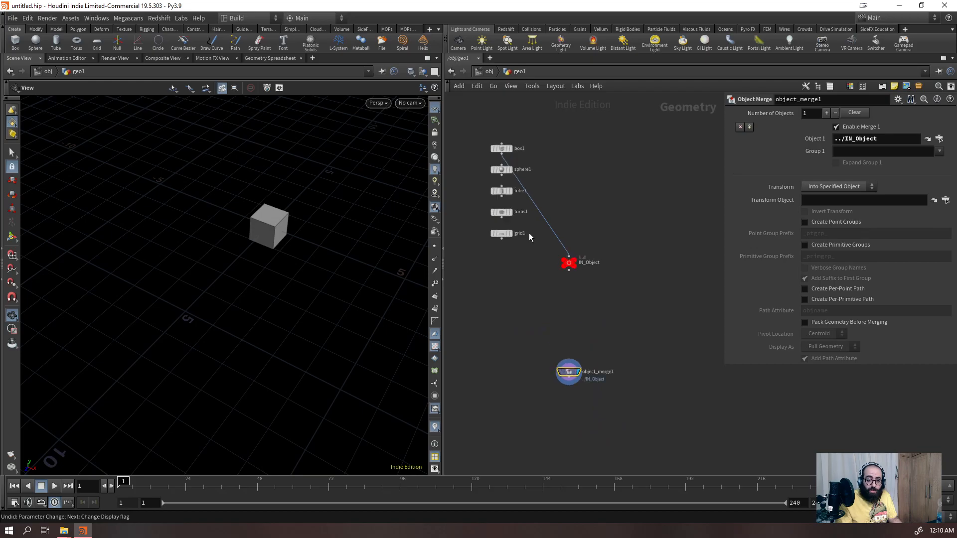
click(537, 204)
click(497, 215)
drag(666, 394, 494, 452)
mouse_move(587, 402)
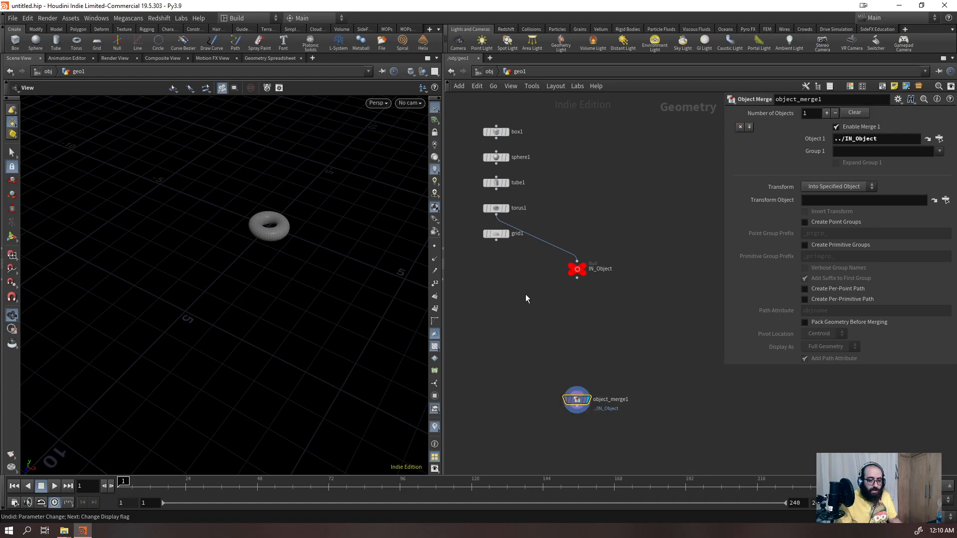
click(496, 240)
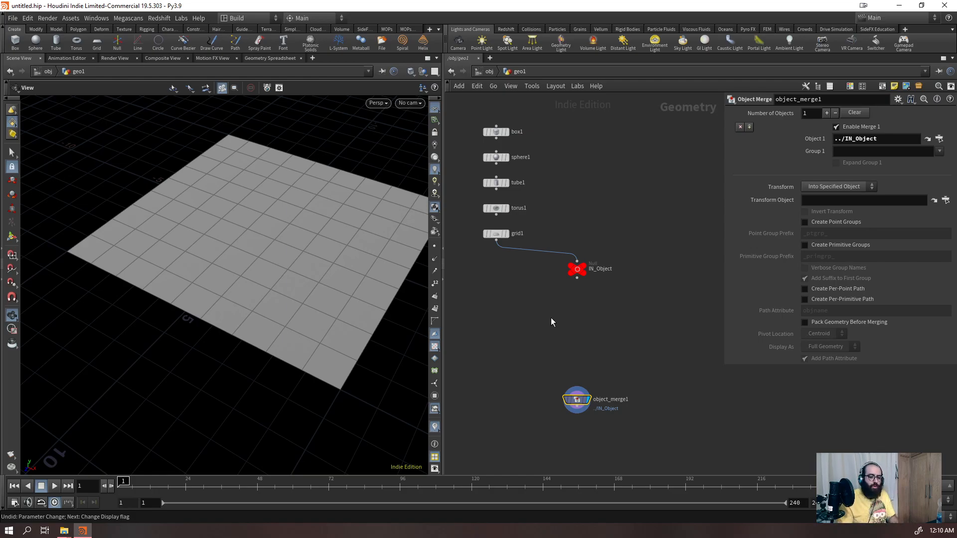
- Place object_merge1 well away from IN_Object and rewire IN_Object's input to tube1, then to box1
scroll(523, 228, down, 5)
scroll(553, 325, up, 5)
drag(471, 324, 665, 196)
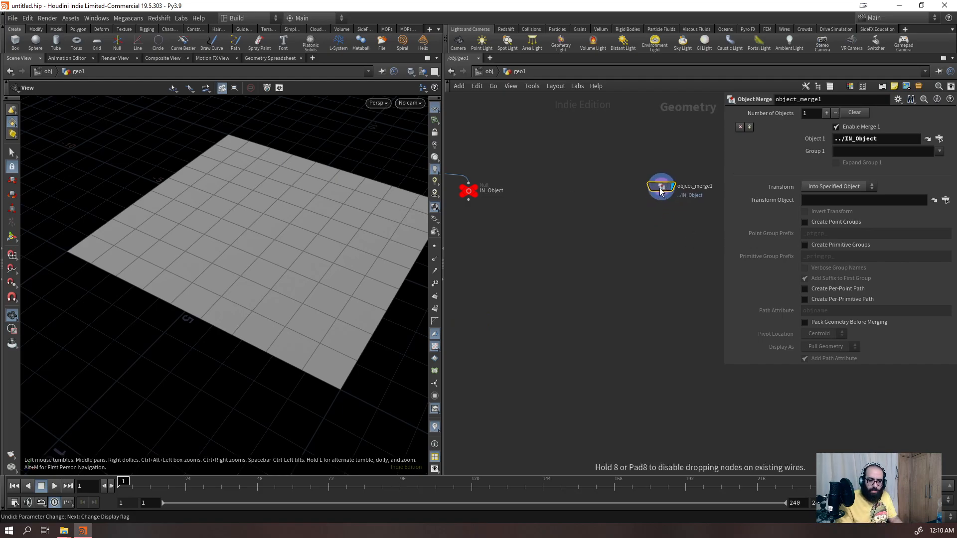
scroll(598, 241, down, 3)
scroll(579, 239, up, 2)
drag(540, 189, 458, 324)
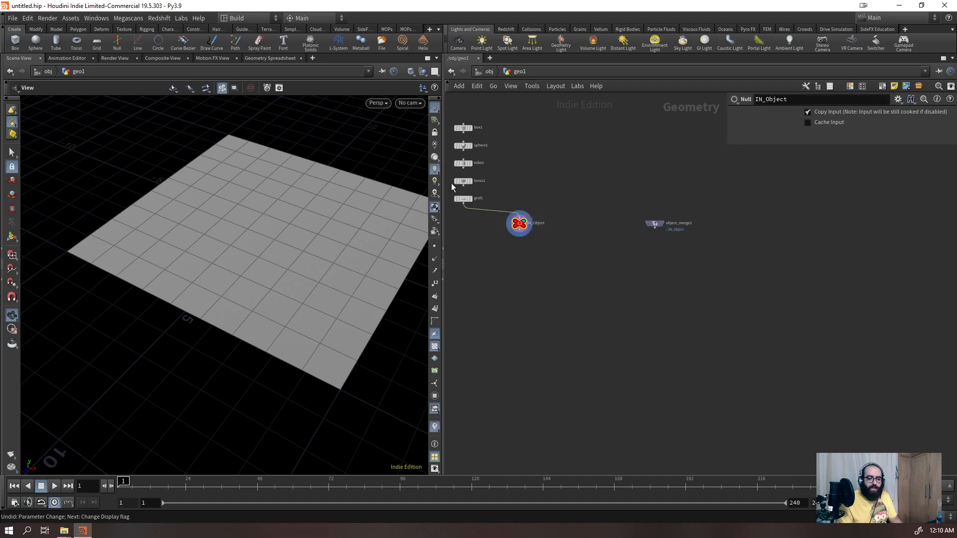
drag(463, 167, 519, 212)
drag(465, 133, 519, 214)
- Display the Object Merge node's result, then delete the node
click(654, 224)
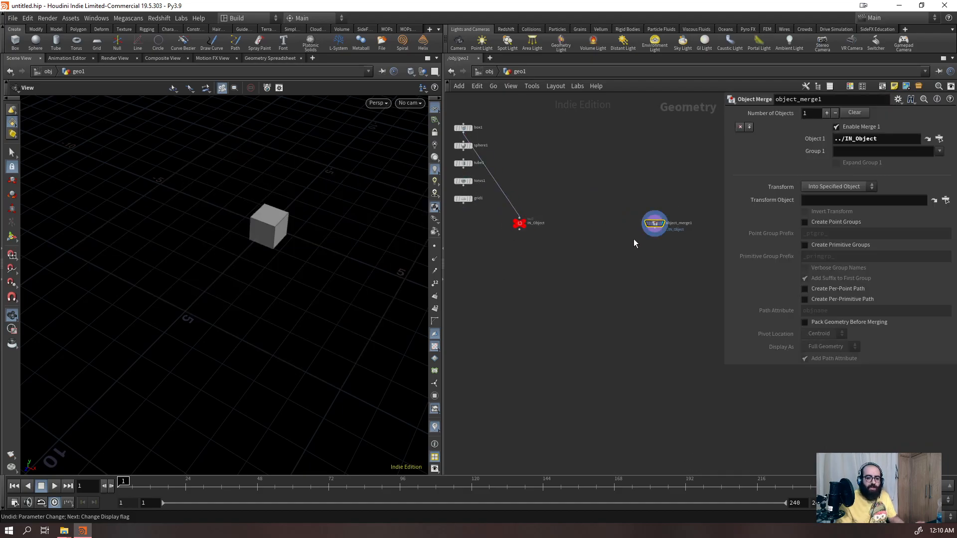
drag(680, 184, 617, 273)
key(Delete)
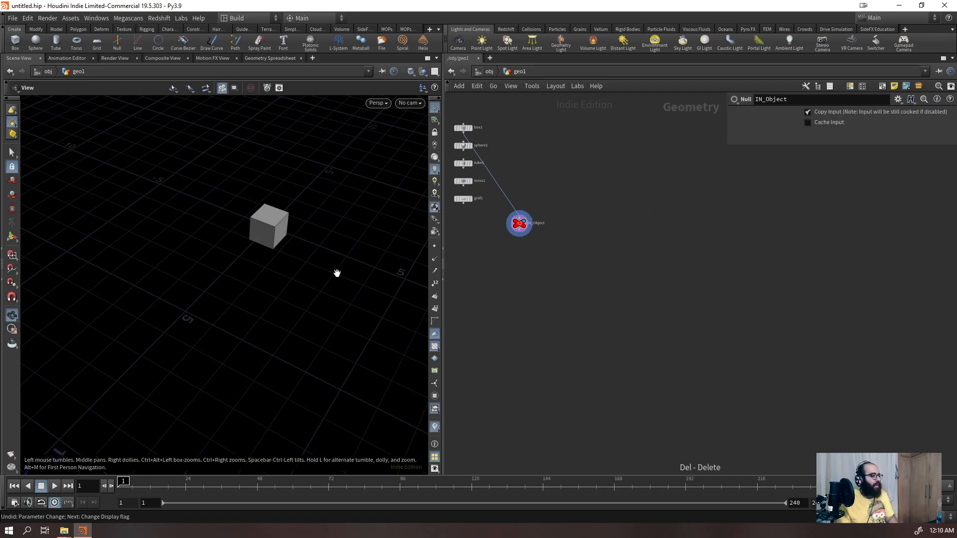
- Add a Line node beside IN_Object and show its handles in the viewport
key(Tab)
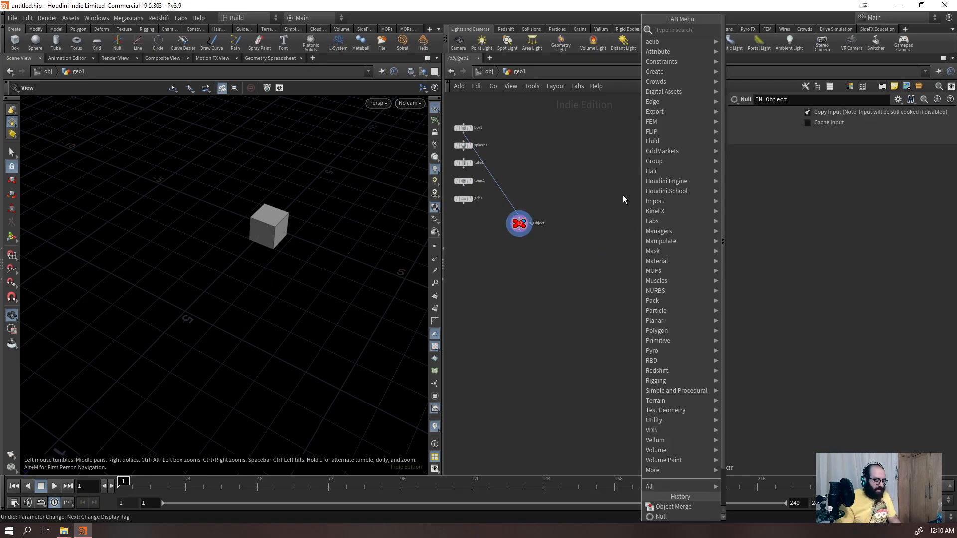
text(line)
key(Return)
click(593, 219)
click(603, 214)
drag(329, 212, 301, 209)
right_drag(301, 209, 370, 91)
key(Return)
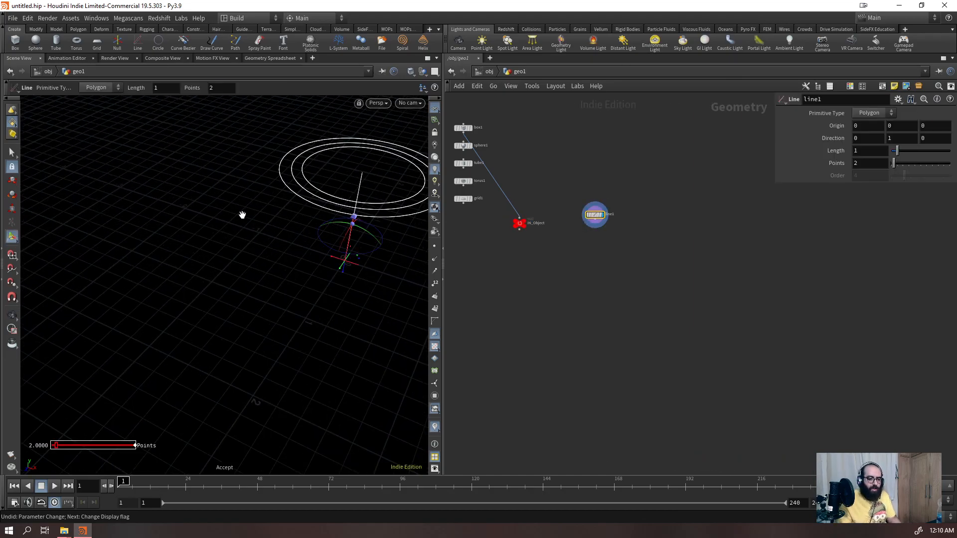
- Try adjusting line1 with its viewport transform handle, and undo the change
middle_drag(243, 216, 404, 190)
right_drag(404, 191, 315, 222)
drag(291, 250, 324, 252)
key(ctrl+z)
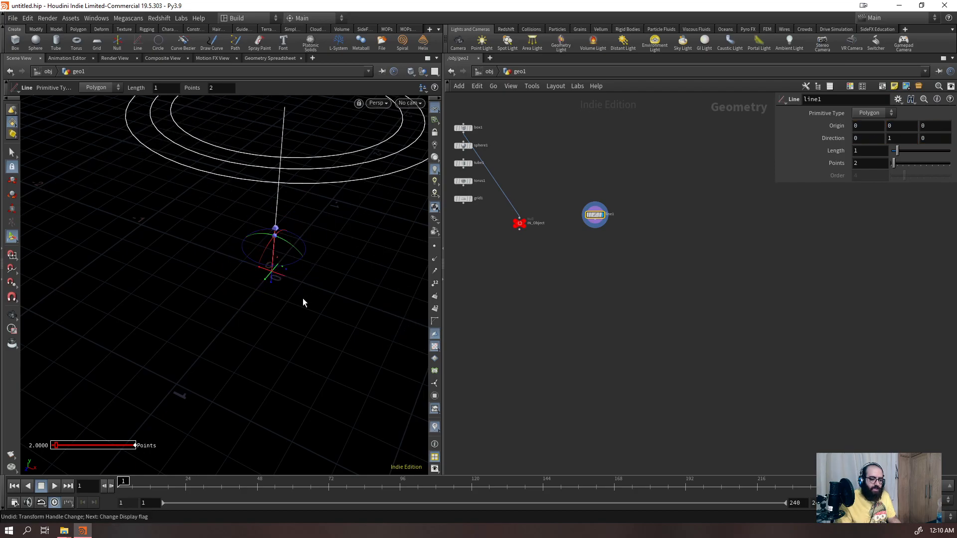
- Set line1's Points to 50 and turn on point display in the viewport
drag(895, 164, 952, 164)
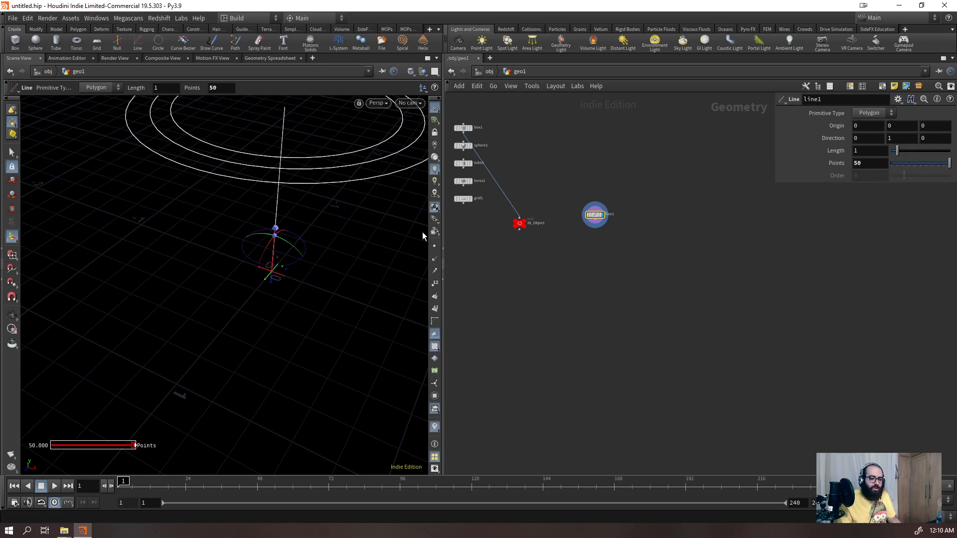
click(435, 247)
alt+drag(244, 184, 247, 125)
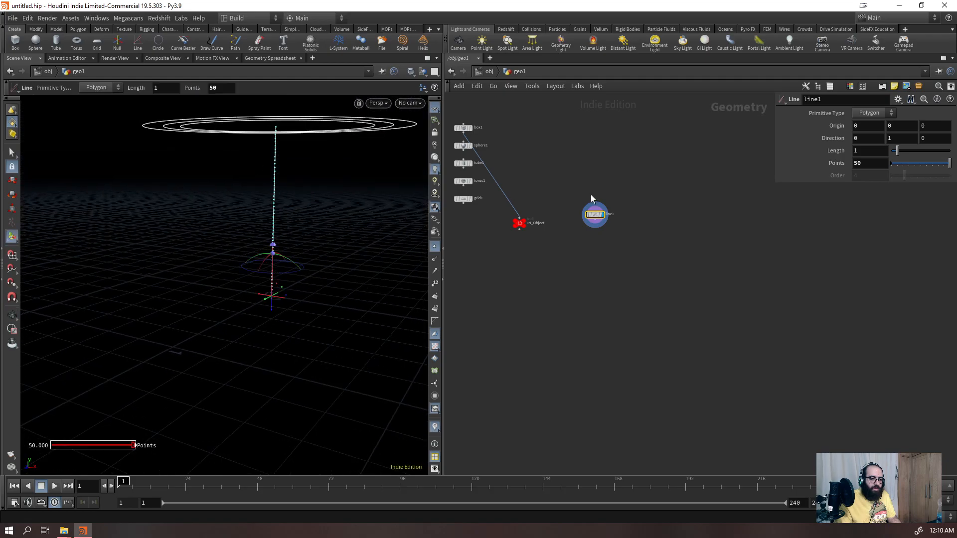
- Set line1 to 17 points, a length of 6.15 and a direction of 0, 1, 1
drag(950, 164, 853, 175)
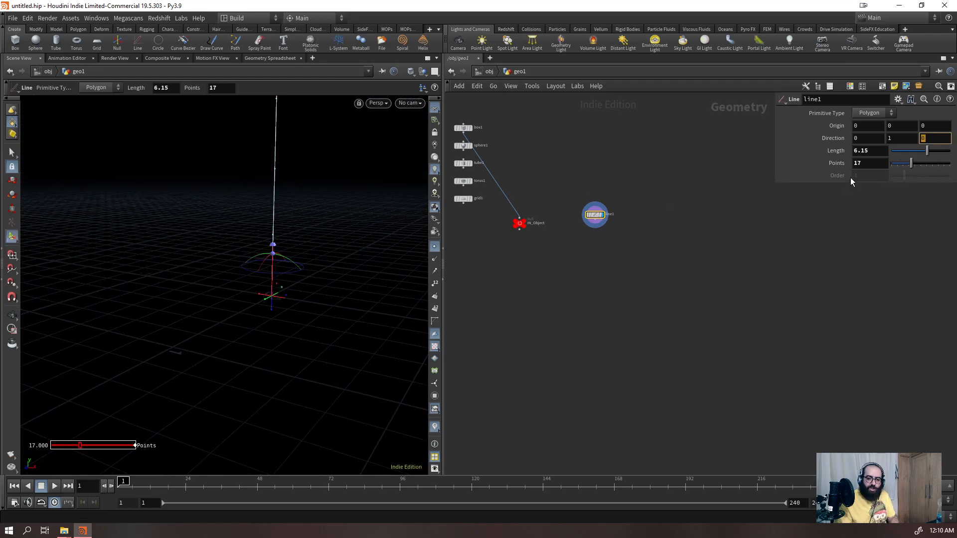
key(Return)
alt+drag(231, 291, 246, 274)
scroll(246, 274, down, 5)
alt+drag(225, 324, 215, 279)
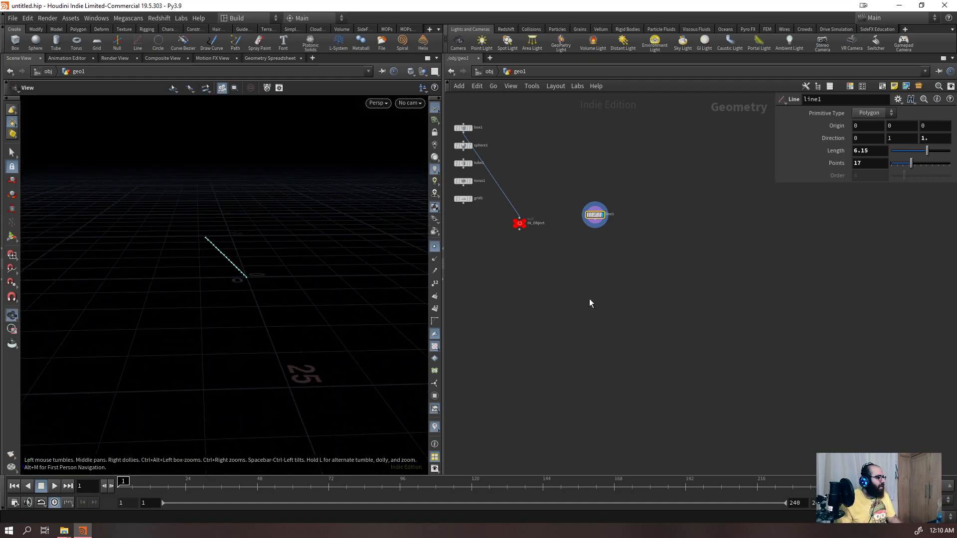
- Add a Circle node below IN_Object, frame it in the viewport and show its handles
key(Tab)
text(cir)
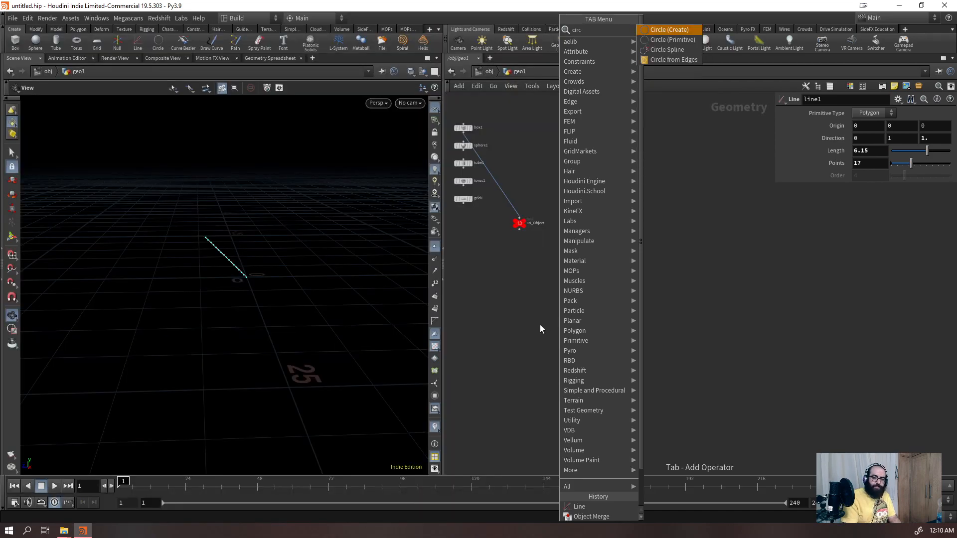
key(Return)
click(527, 331)
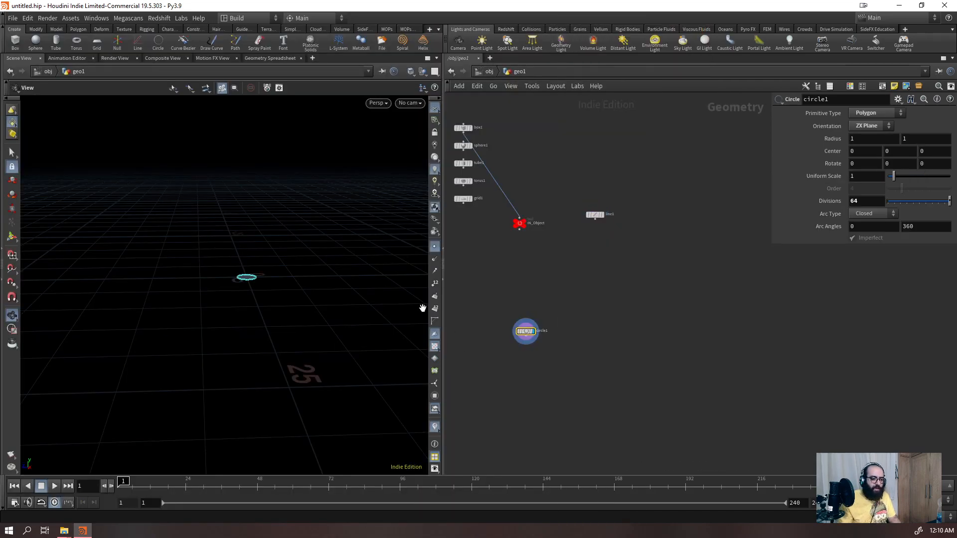
key(f)
drag(255, 287, 203, 364)
key(Return)
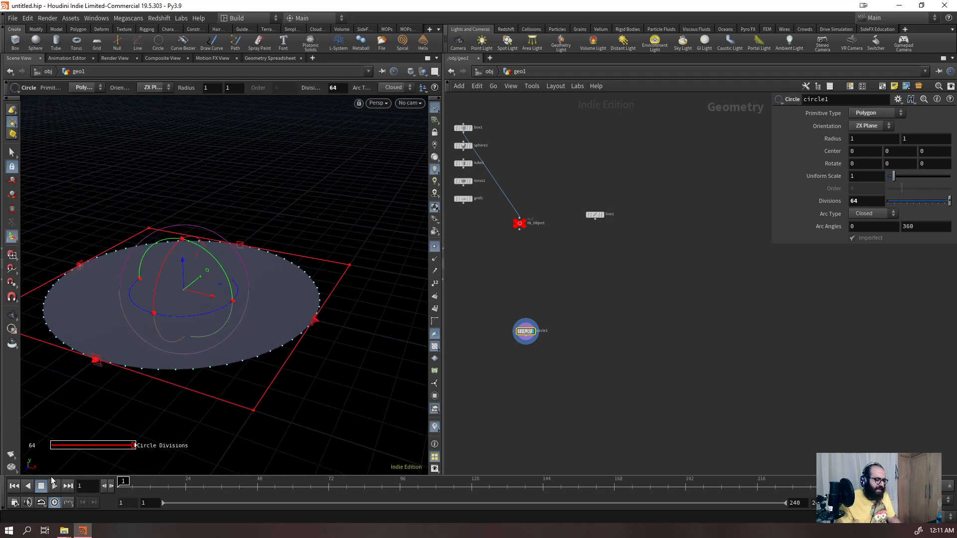
- Compare circle1's orientation on the XY and ZX planes, leaving it on XY Plane
click(870, 126)
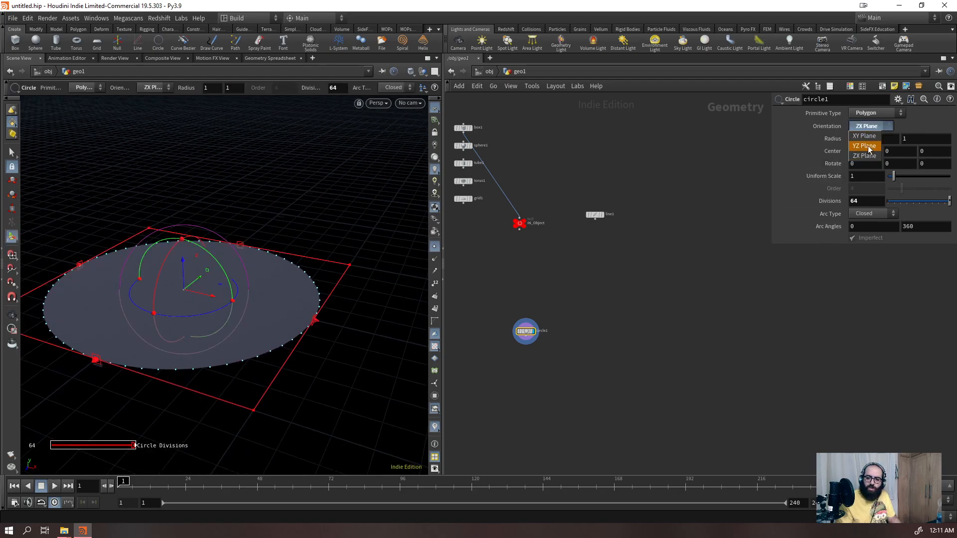
click(868, 139)
key(Escape)
drag(310, 301, 235, 331)
click(870, 126)
click(867, 155)
click(870, 126)
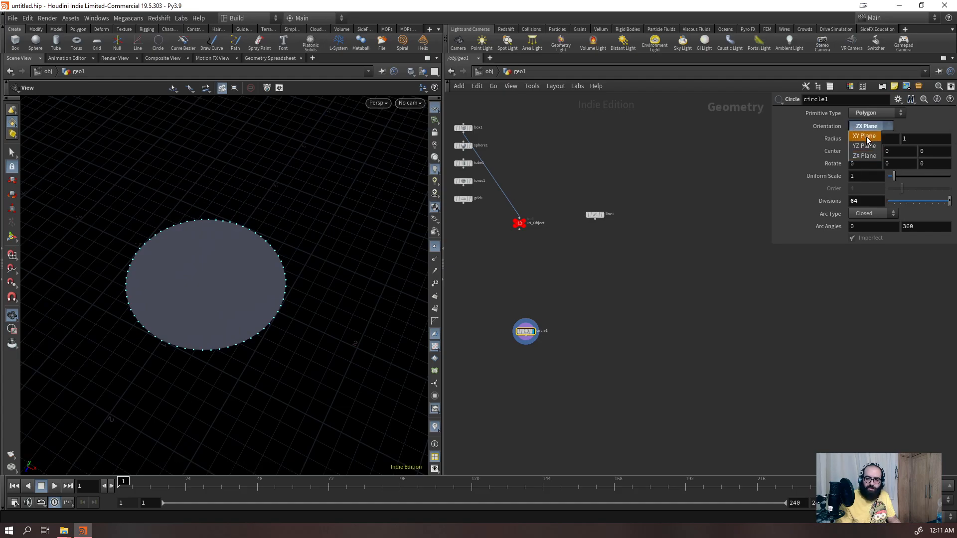
click(866, 139)
drag(250, 316, 234, 300)
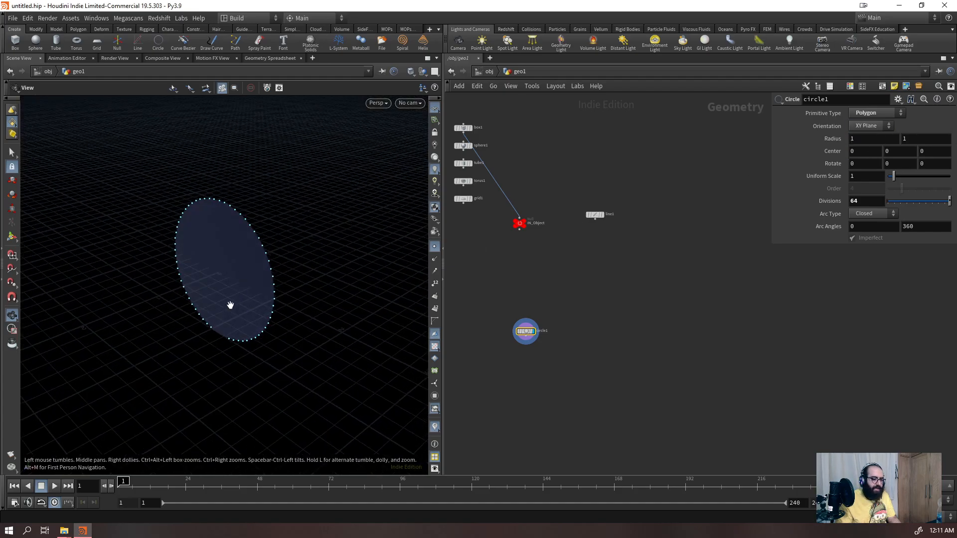
- Try circle1's Divisions at 13 and 16, restore the parameter's default and inspect the circle's outline
drag(917, 201, 921, 210)
click(866, 202)
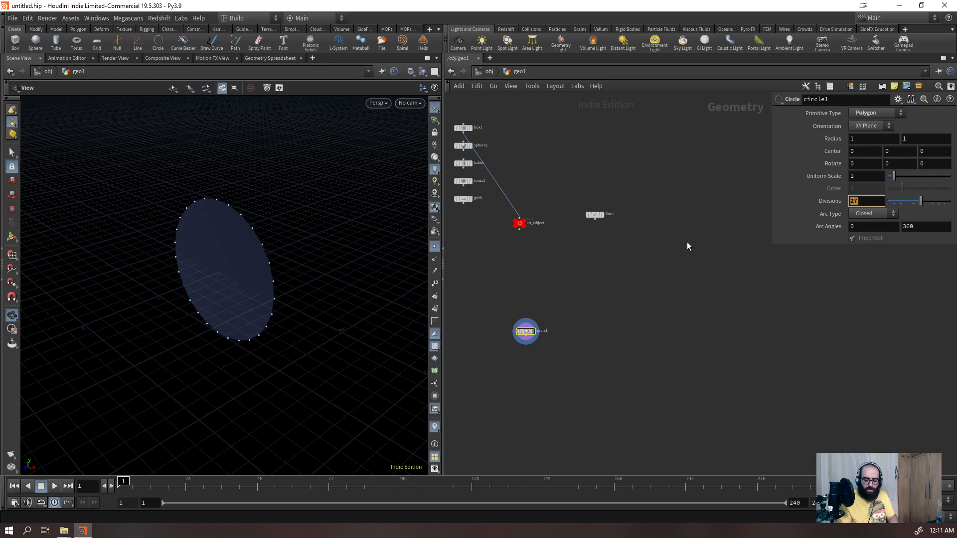
text(13)
key(Return)
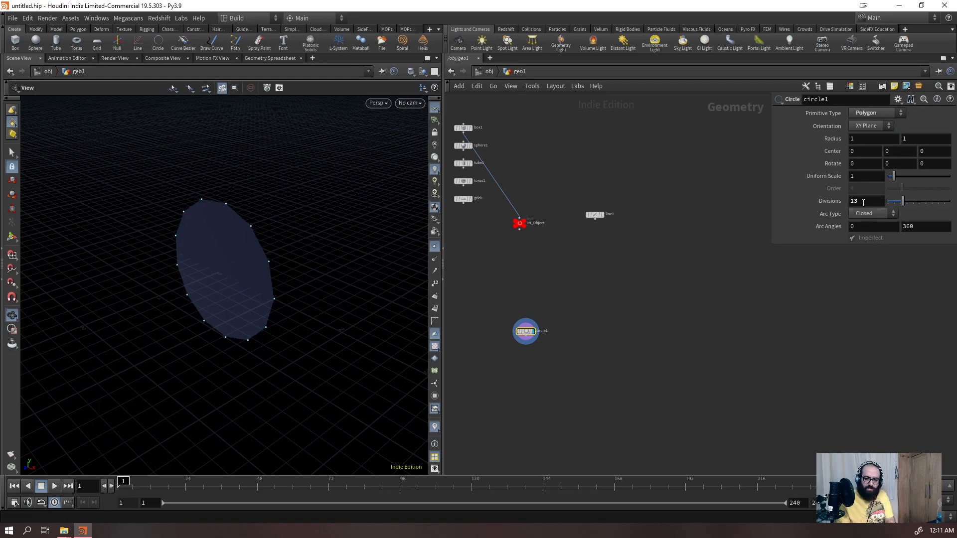
click(863, 204)
text(16)
key(Return)
right_click(820, 205)
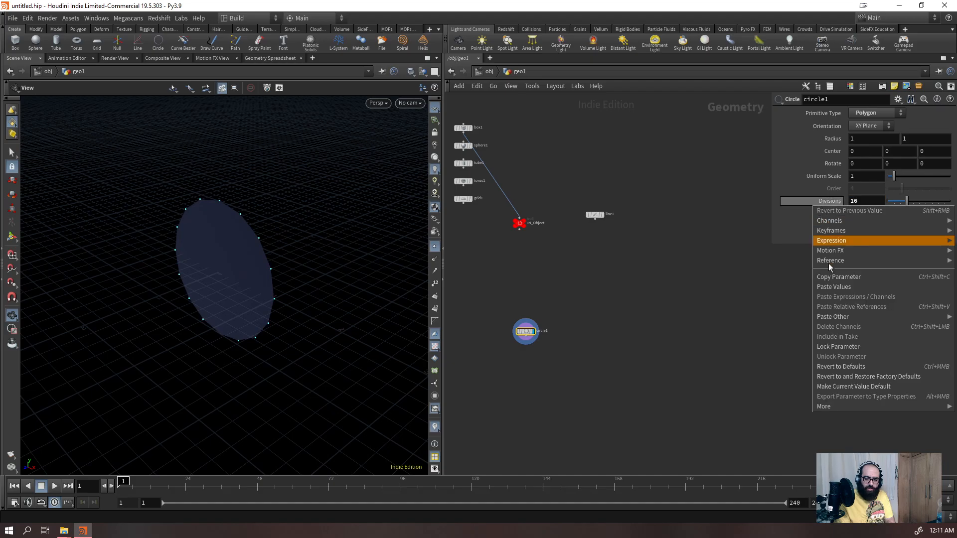
click(832, 367)
drag(277, 311, 174, 283)
right_drag(378, 236, 539, 157)
right_drag(357, 275, 280, 284)
drag(280, 284, 414, 287)
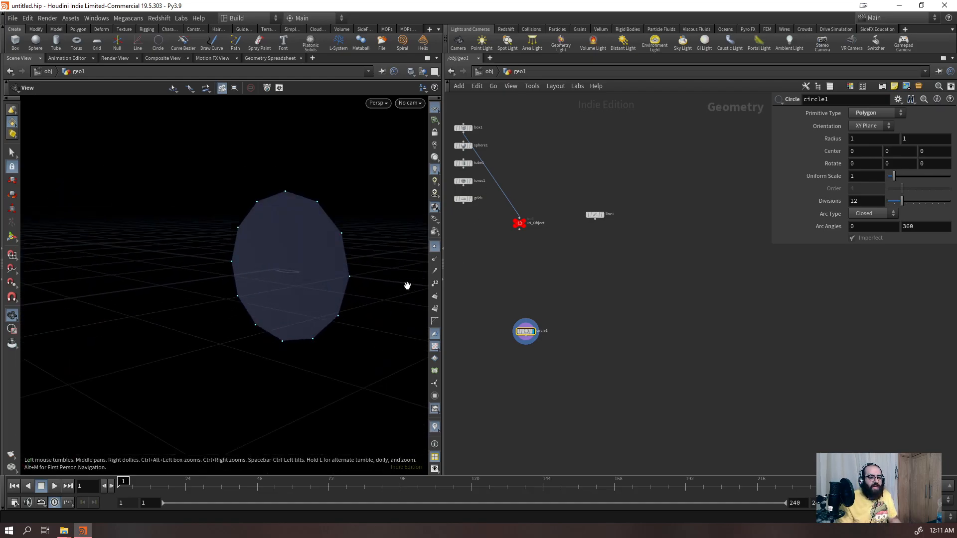
- Raise circle1's Divisions to 50 and finally to 64 for a smoother outline
drag(902, 202, 951, 203)
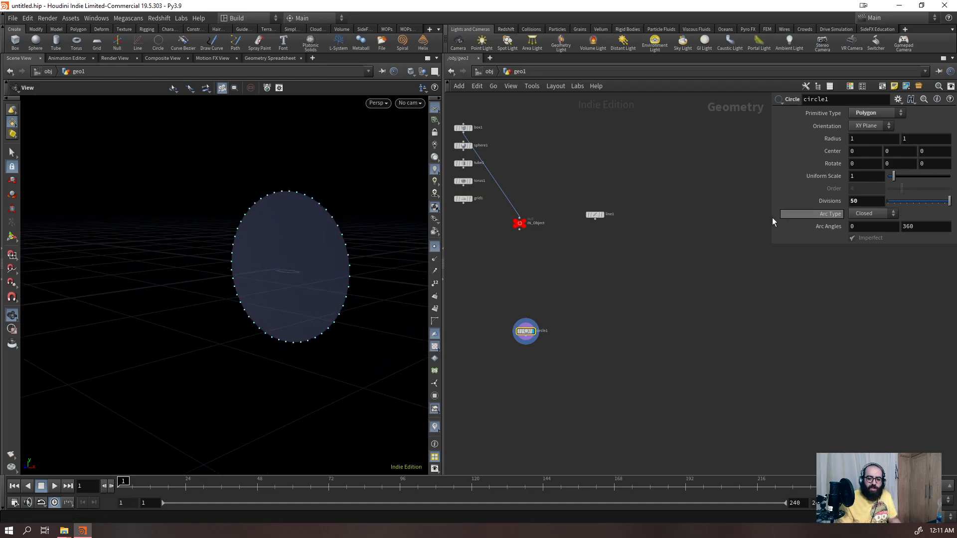
click(867, 201)
text(64)
key(Return)
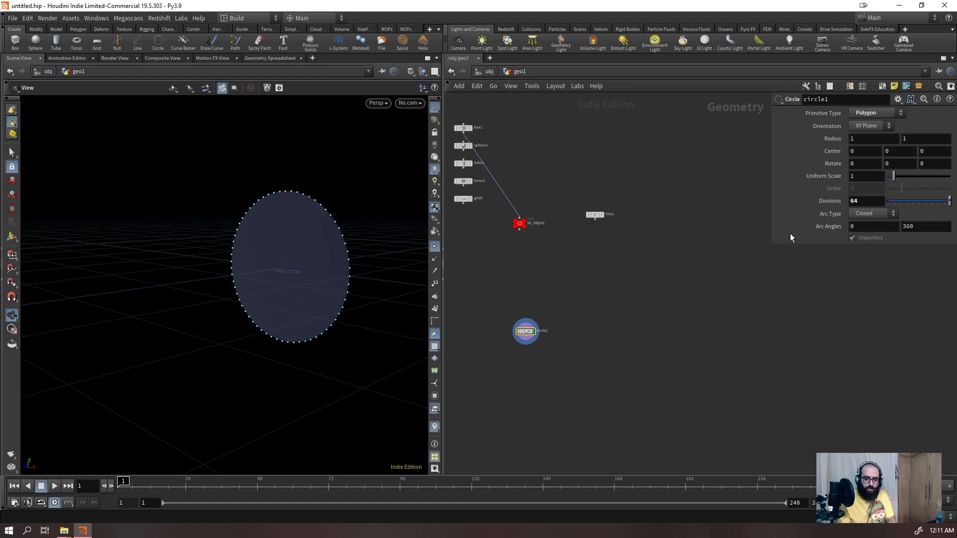
right_click(815, 203)
click(668, 279)
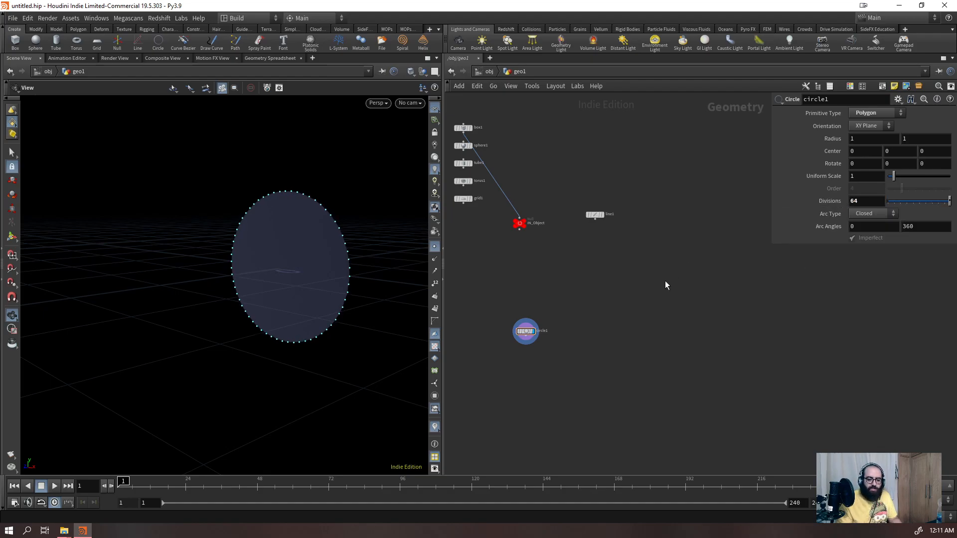
- Set circle1's orientation to ZX Plane and view the flat circle from above
drag(199, 265, 224, 314)
click(855, 126)
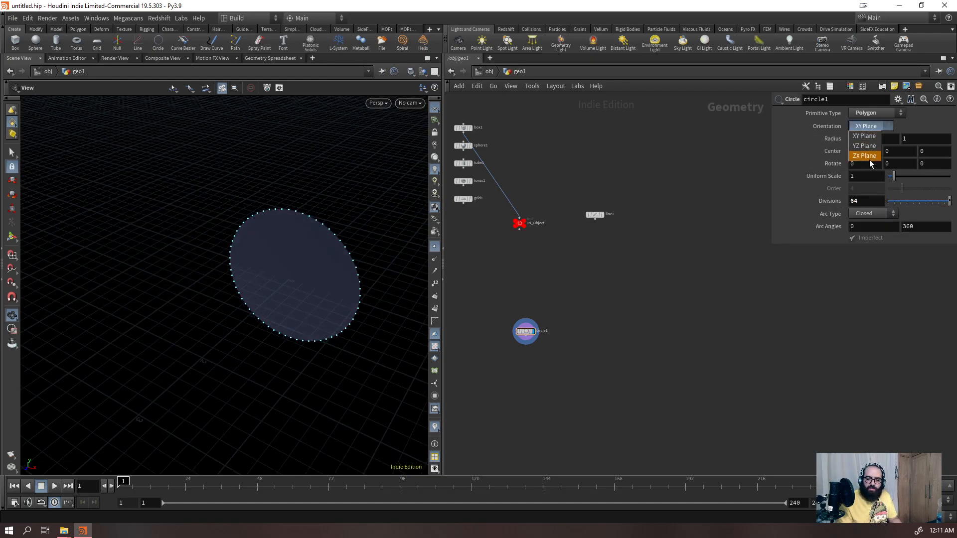
click(871, 160)
drag(340, 339, 316, 344)
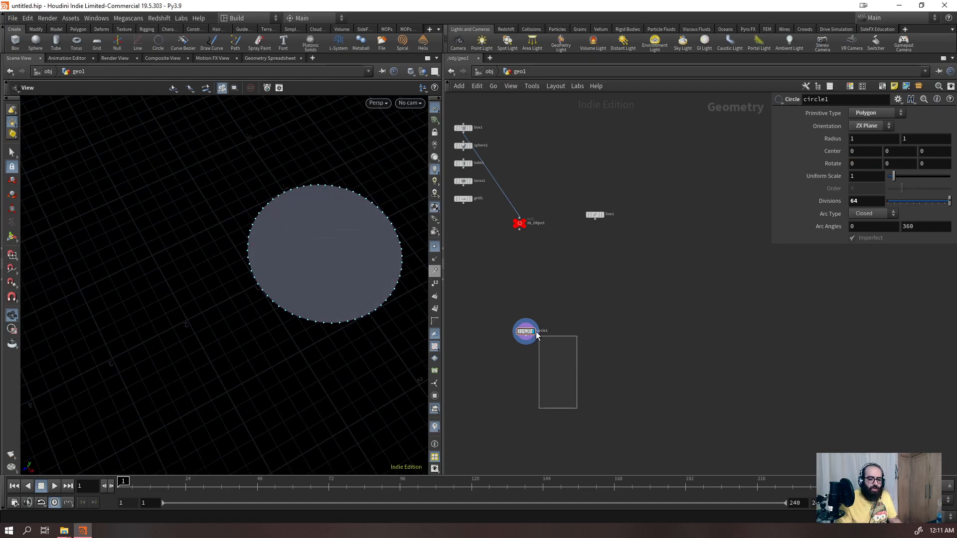
- Append a Reverse node to circle1 to flip its face normals, and frame the circle in the viewport
key(Tab)
text(rever)
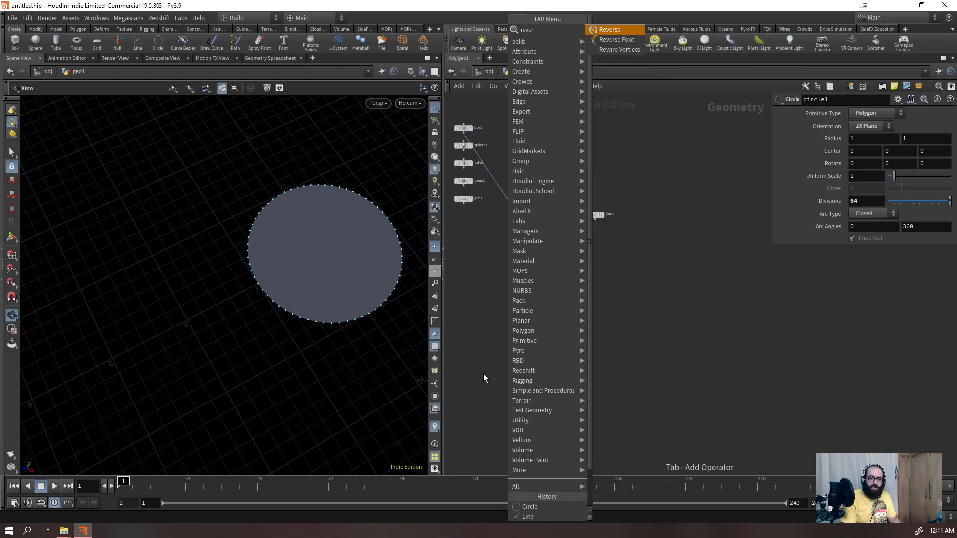
key(Return)
mouse_move(329, 212)
mouse_down()
mouse_move(352, 241)
mouse_move(322, 225)
mouse_up()
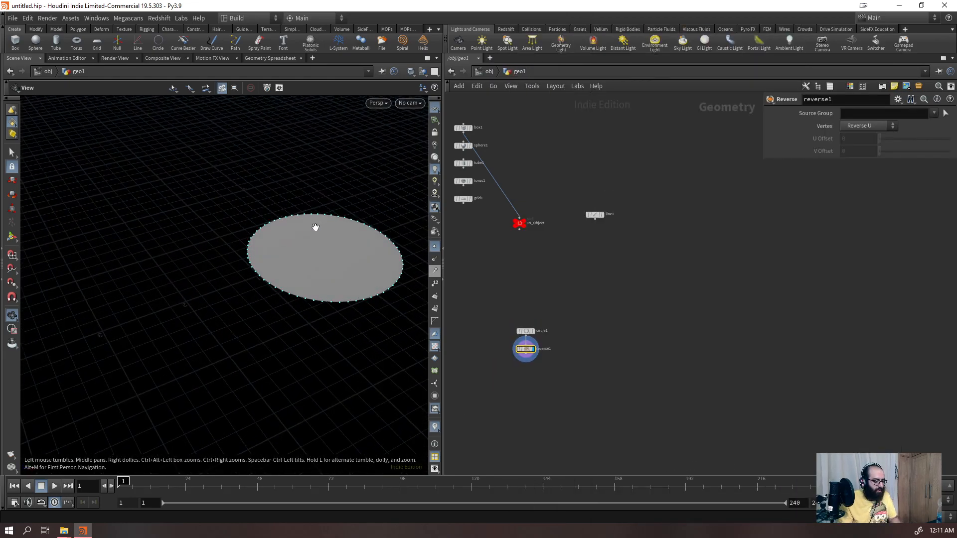
key(h)
- Delete circle1 and reverse1 together with all remaining nodes, leaving the geo1 network empty
drag(593, 290, 498, 405)
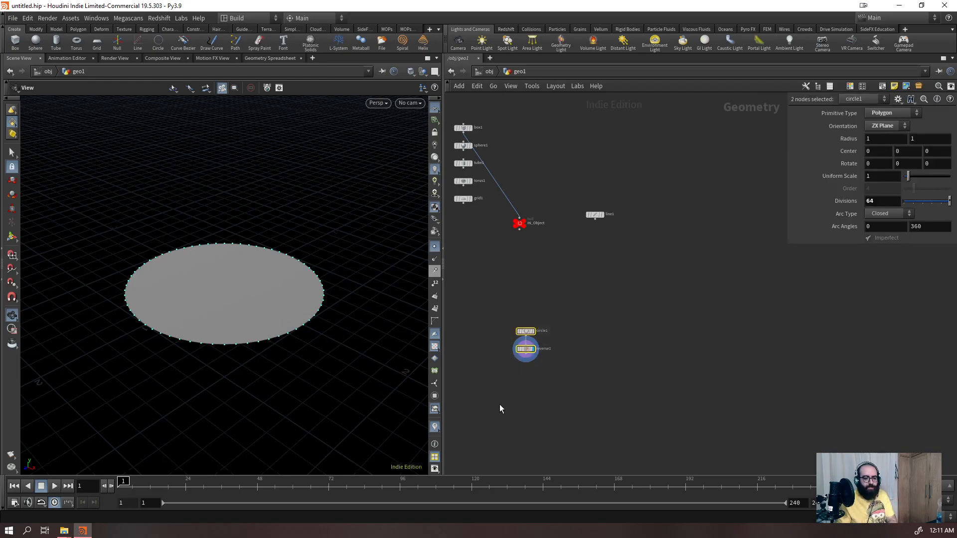
key(Delete)
drag(605, 126, 446, 290)
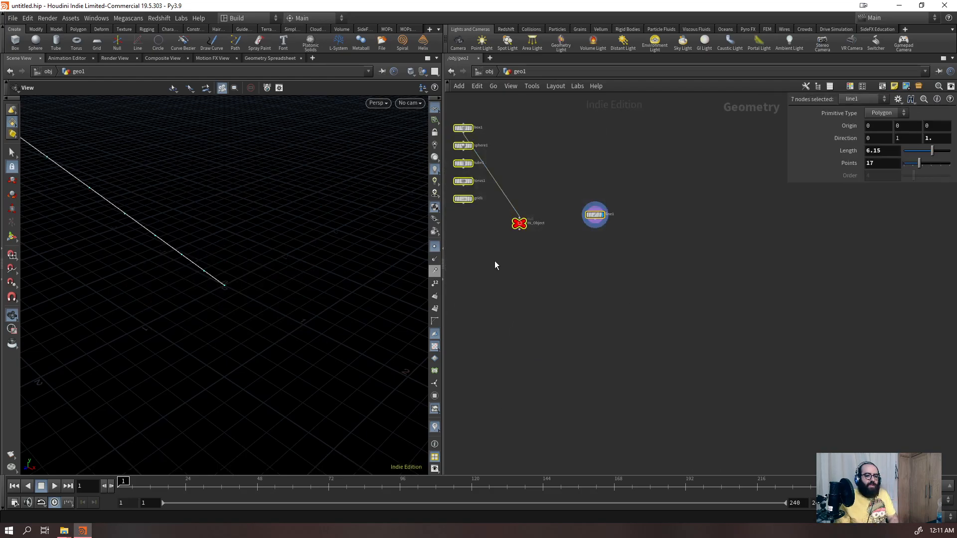
key(Delete)
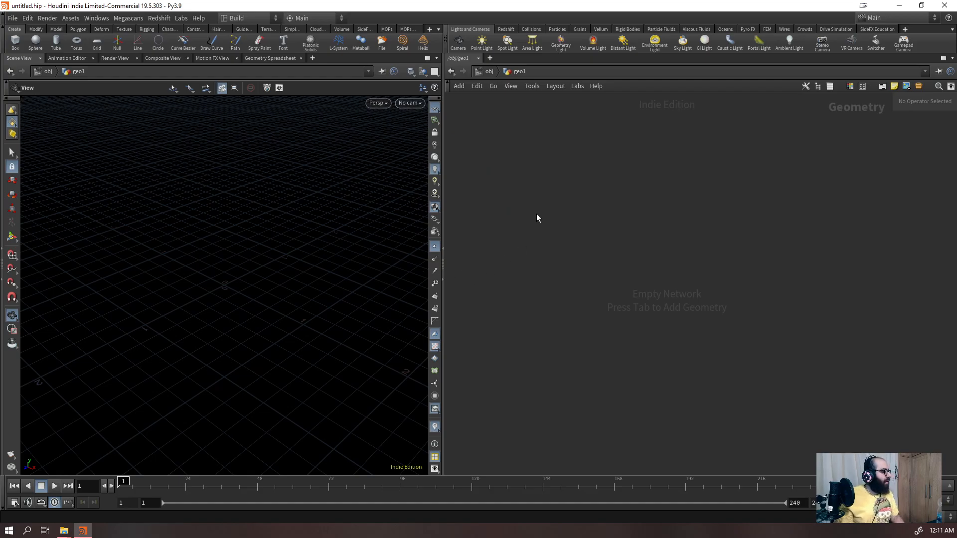
- Add a Curve Bezier node to the empty network and make its parameter area narrower
key(Tab)
text(curve)
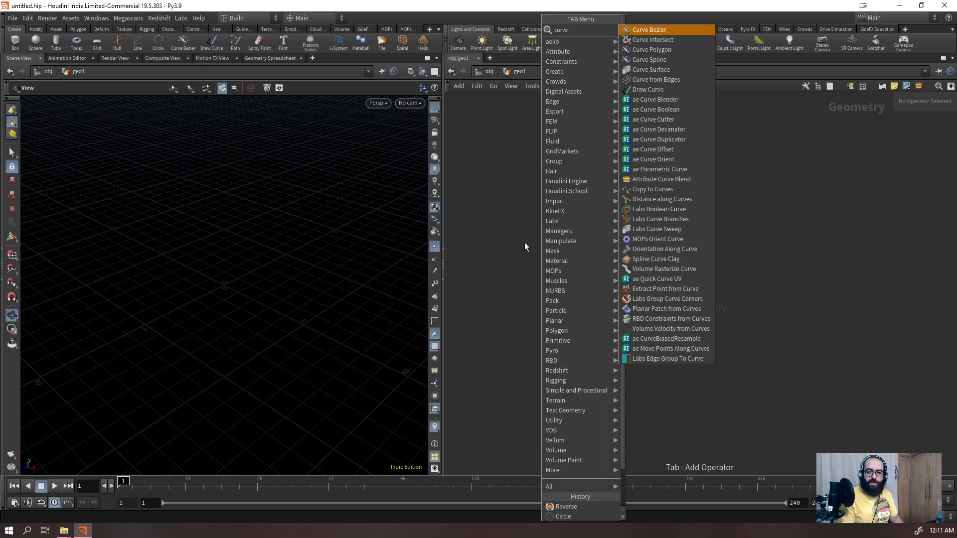
key(Return)
click(522, 249)
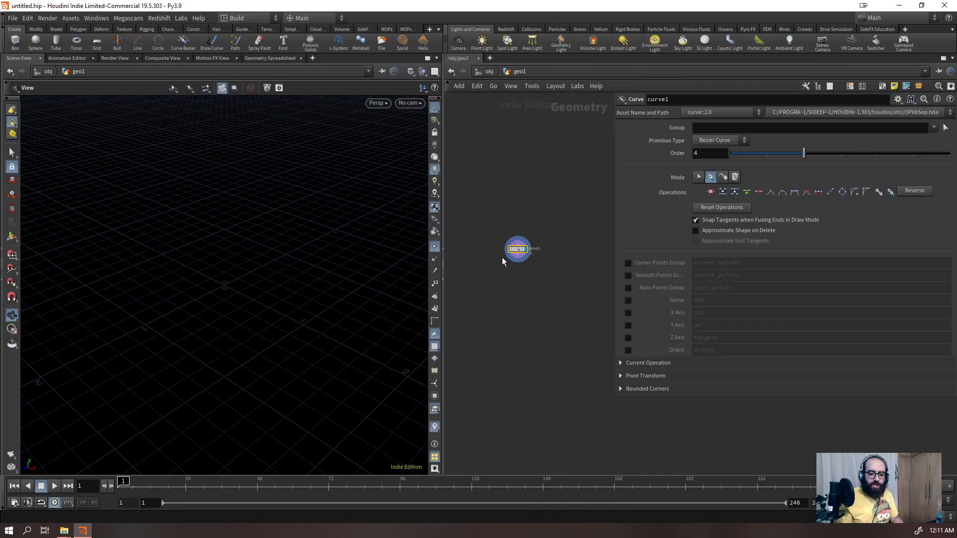
drag(616, 199, 722, 200)
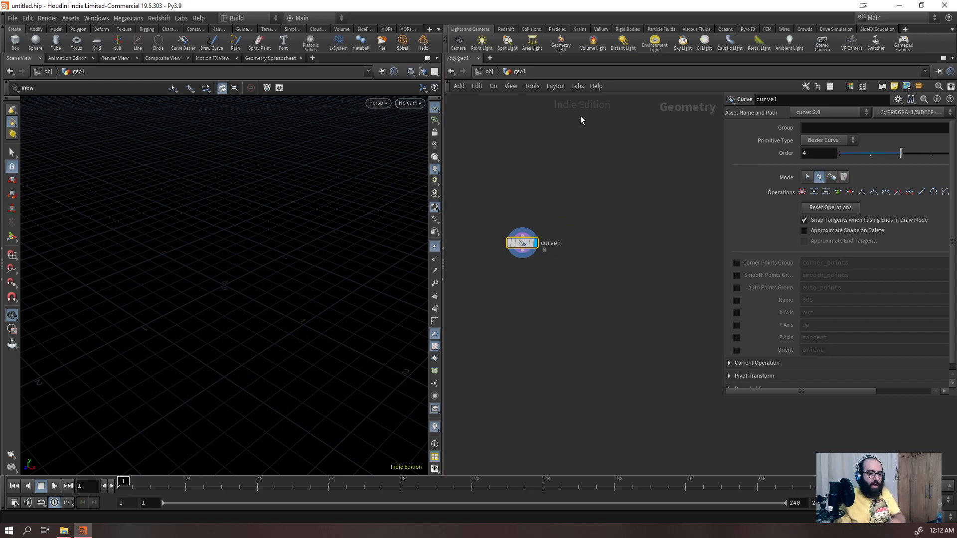
drag(723, 124, 637, 142)
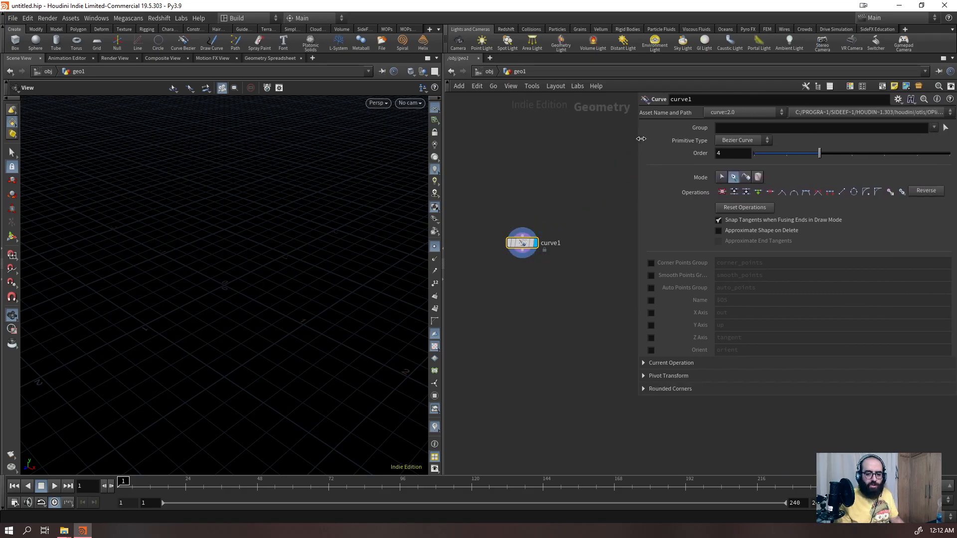
drag(636, 138, 712, 141)
click(593, 257)
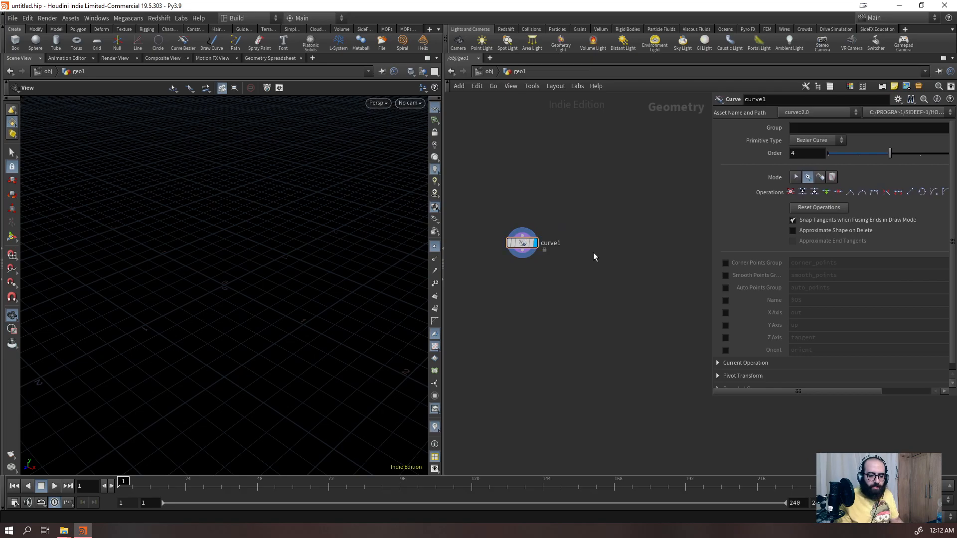
- Add a Curve Polygon node beside curve1
key(Tab)
text(curve)
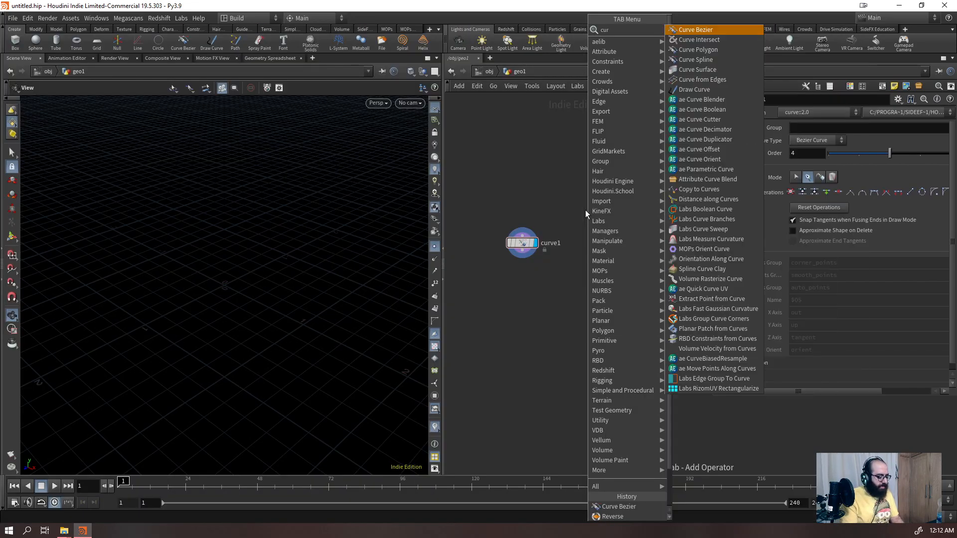
key(Down)
key(Down)
key(Down)
key(Down)
key(Down)
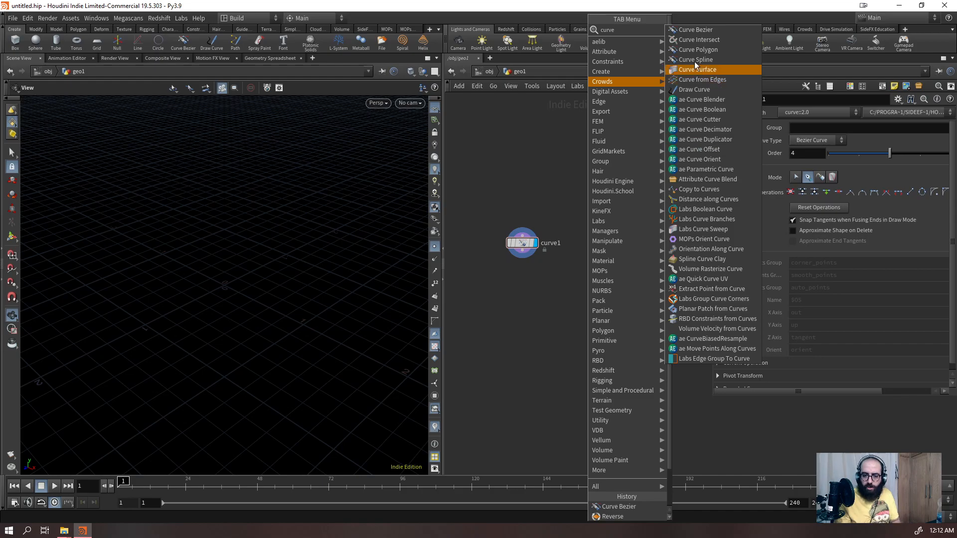
click(721, 49)
click(592, 245)
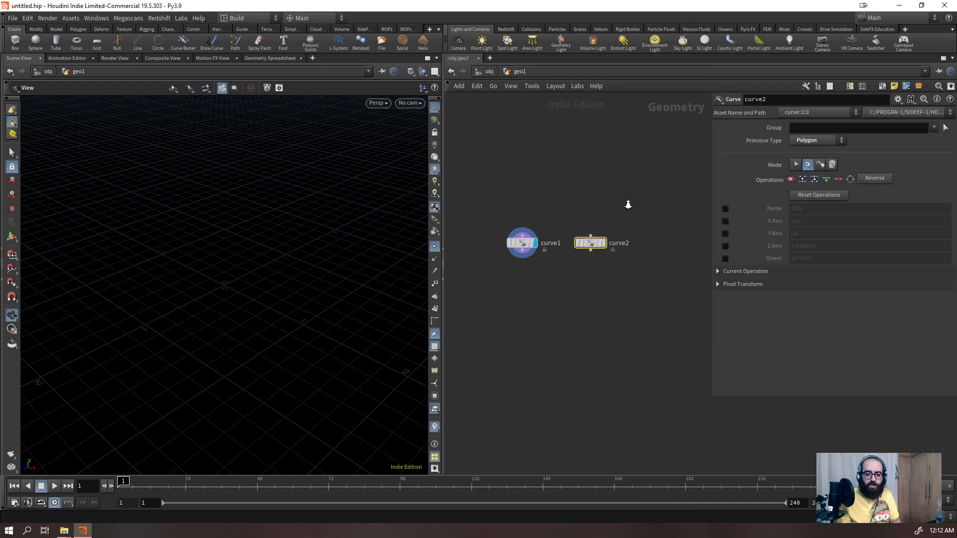
- Add a third Curve node beside curve2
key(Tab)
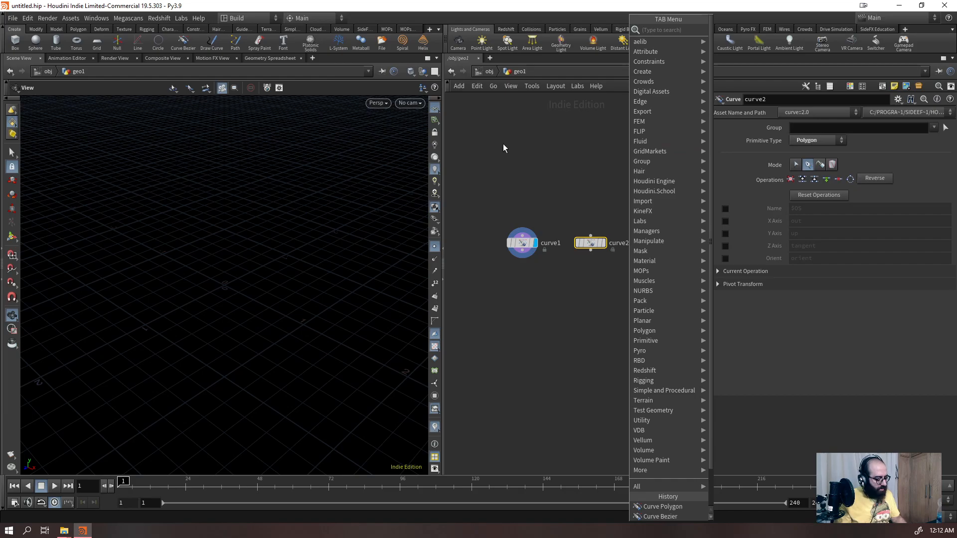
key(Escape)
key(Tab)
text(curve)
key(Down)
key(Down)
key(Down)
key(Return)
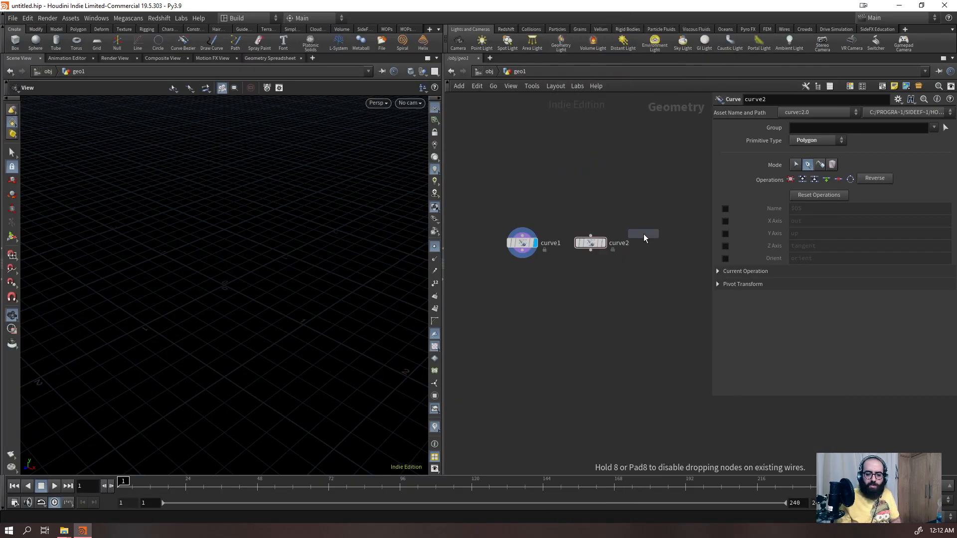
click(653, 242)
- Compare the parameters of the three curve nodes and examine curve1's Primitive Type options
drag(678, 210, 645, 286)
drag(611, 196, 585, 281)
drag(521, 183, 527, 274)
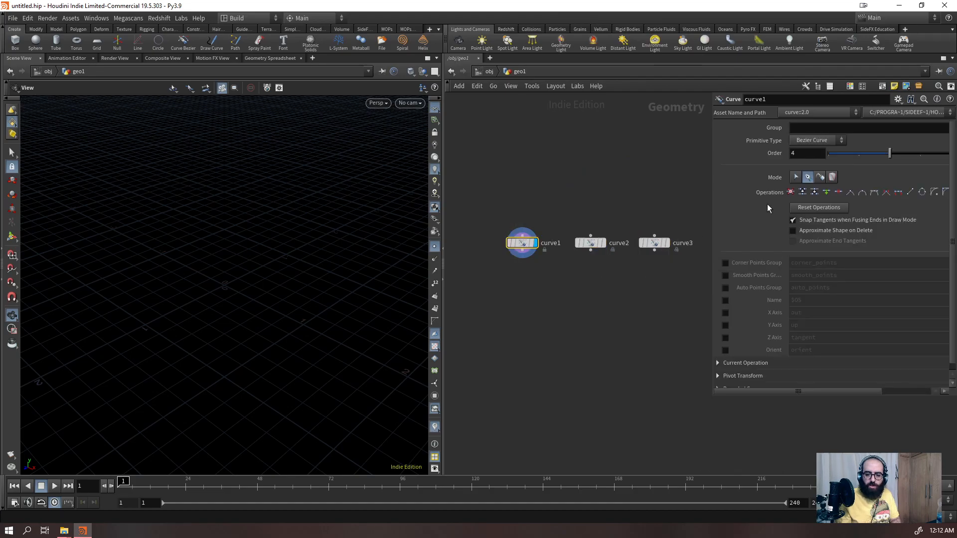
click(817, 142)
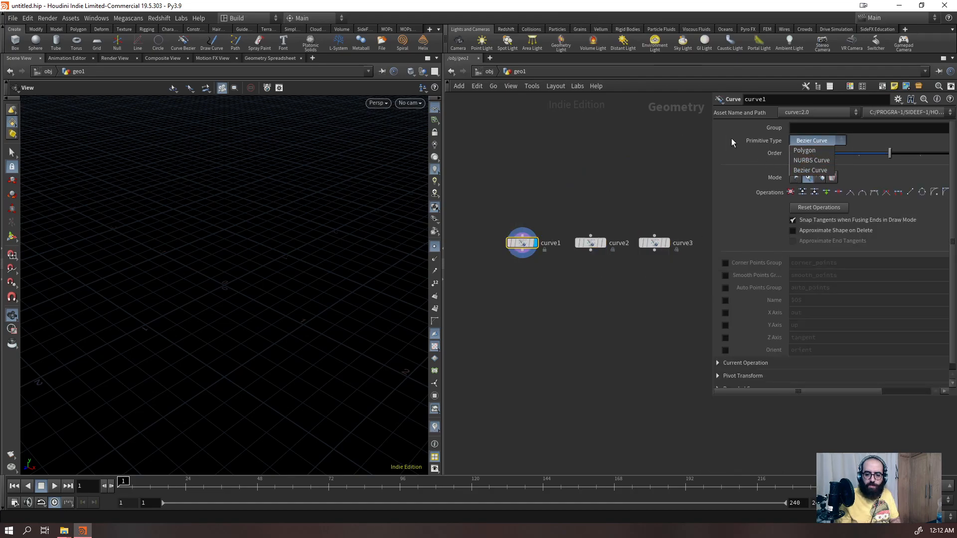
click(642, 158)
drag(671, 203, 638, 277)
drag(612, 208, 581, 274)
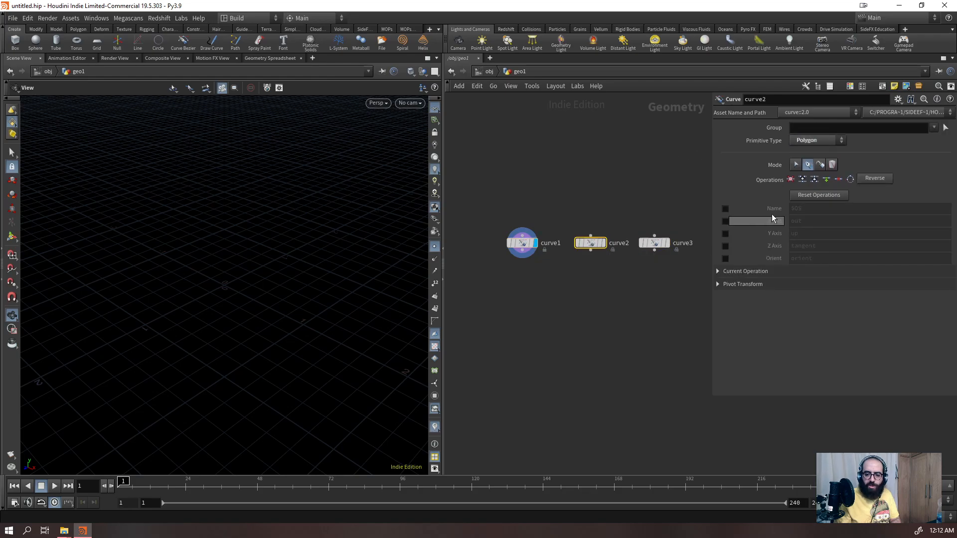
drag(544, 200, 520, 277)
- Delete curve3 and curve2, keeping only curve1 in the network
drag(679, 199, 647, 299)
key(Delete)
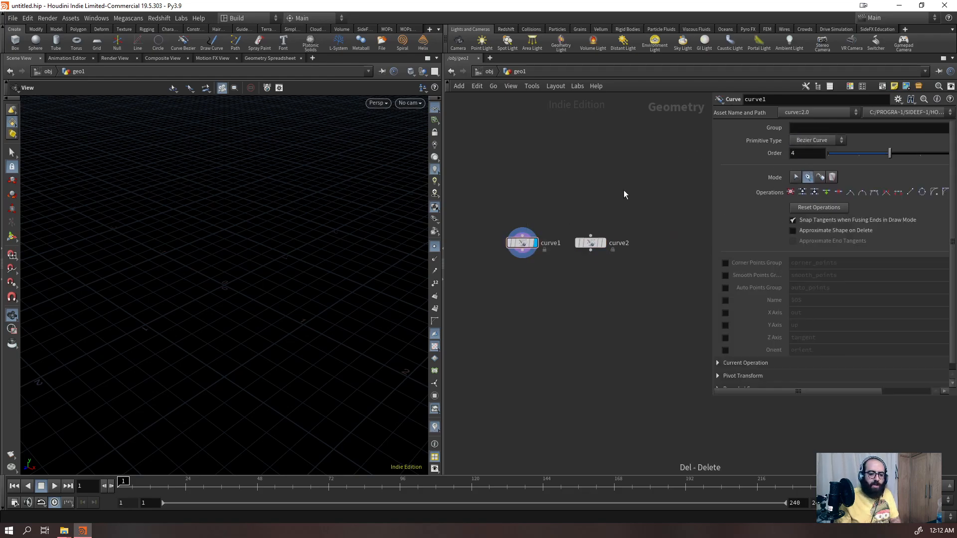
drag(621, 183, 578, 319)
key(Delete)
- Activate the Curve tool for curve1 in a wider viewport with its hints shown
drag(566, 192, 486, 290)
drag(262, 292, 301, 281)
key(Return)
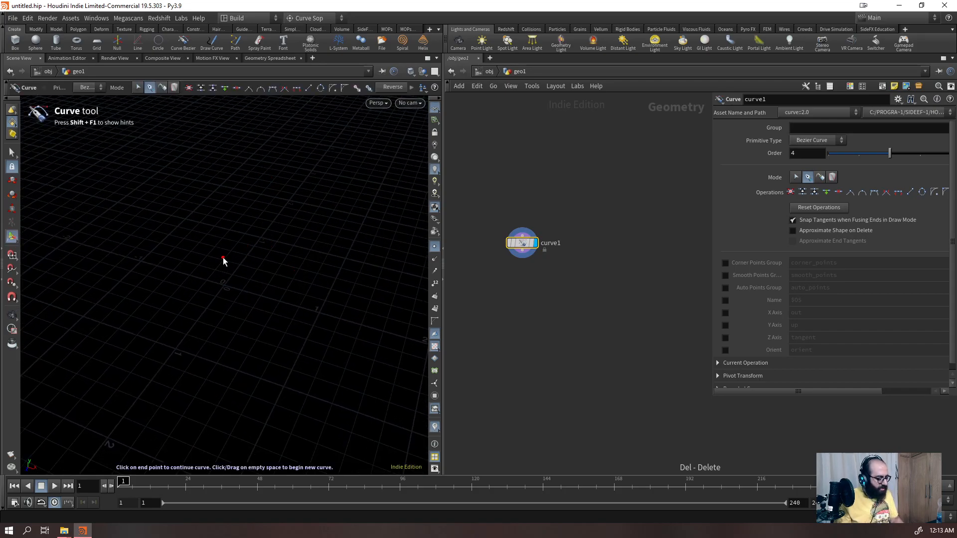
key(shift+F1)
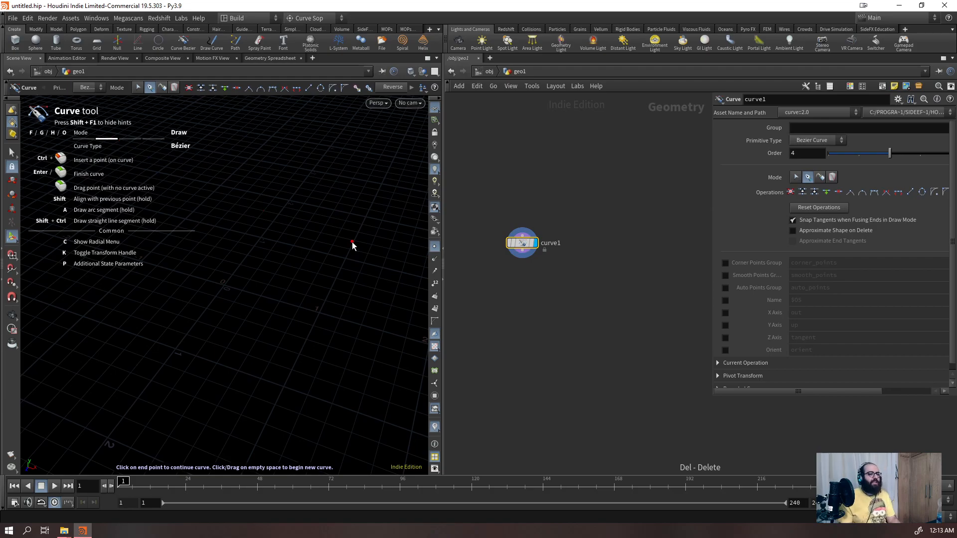
drag(443, 155, 564, 154)
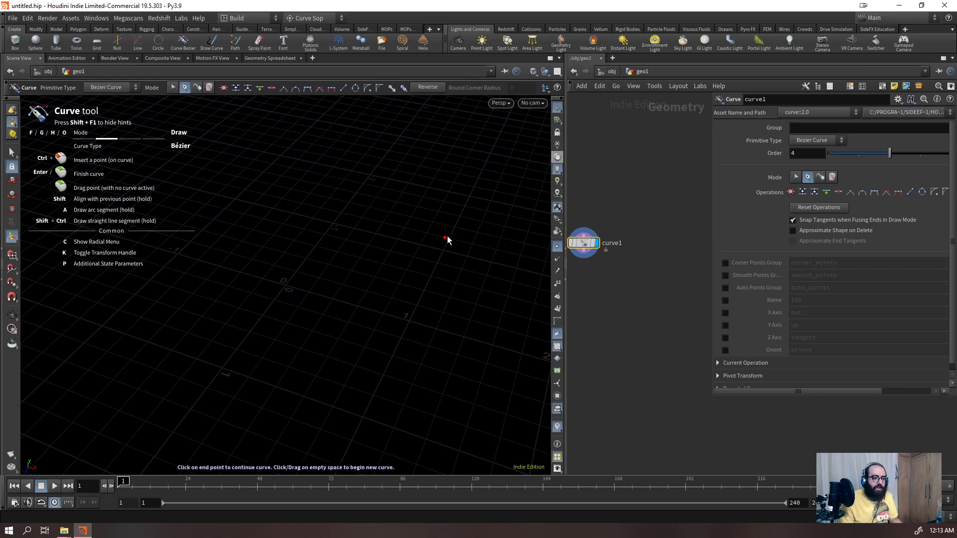
- Draw a five-point Bezier curve on the grid, with a straight first segment and pulled tangents on the last three points
click(453, 278)
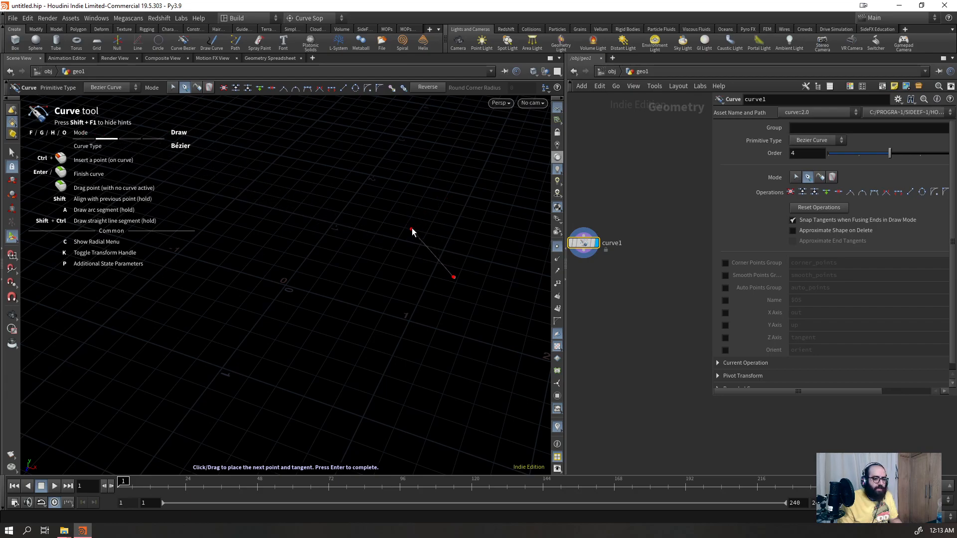
click(403, 190)
drag(285, 188, 256, 234)
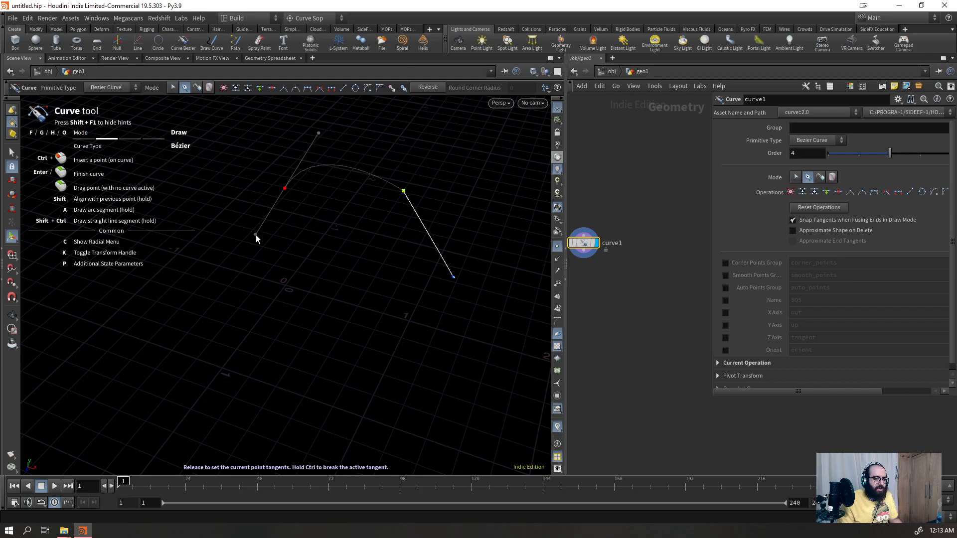
drag(324, 280, 342, 322)
drag(230, 433, 150, 412)
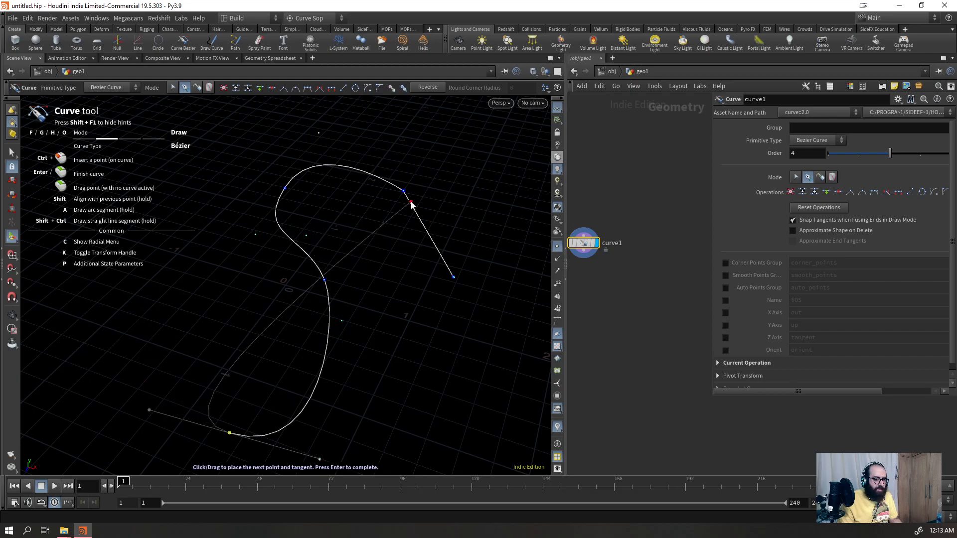
- Extend the Bezier curve with three more smooth points, pulling out their tangents, and undo the extra point placed after them
drag(99, 356, 112, 284)
drag(244, 304, 286, 369)
drag(253, 194, 213, 201)
drag(270, 283, 275, 209)
key(ctrl+z)
drag(244, 275, 269, 268)
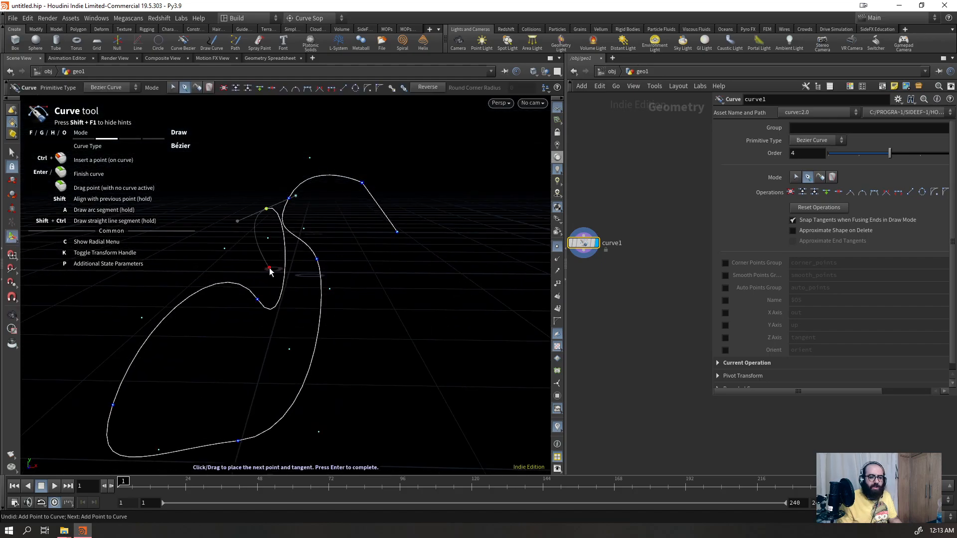
- Try drawing a separate second Bezier curve beside the first one, and undo it
key(ctrl+shift+s)
click(434, 388)
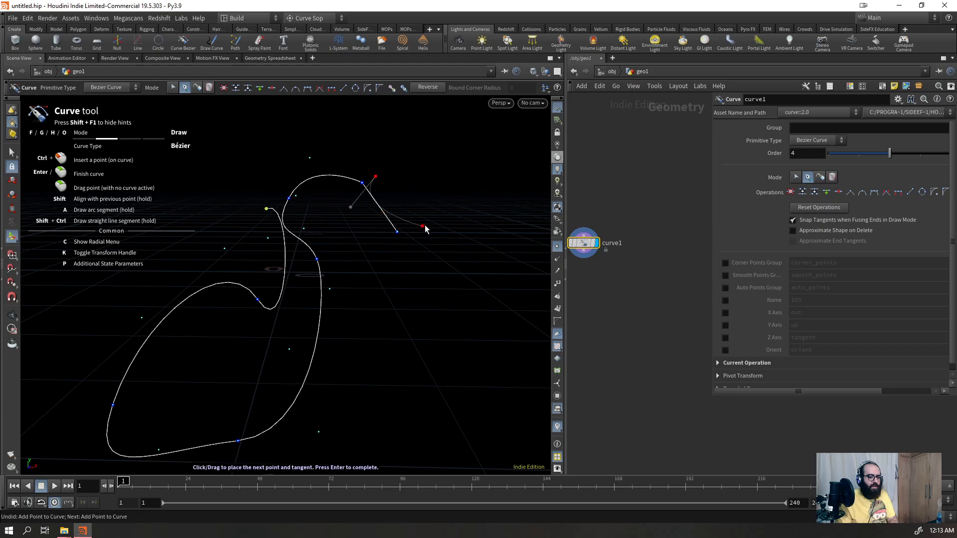
scroll(374, 172, up, 3)
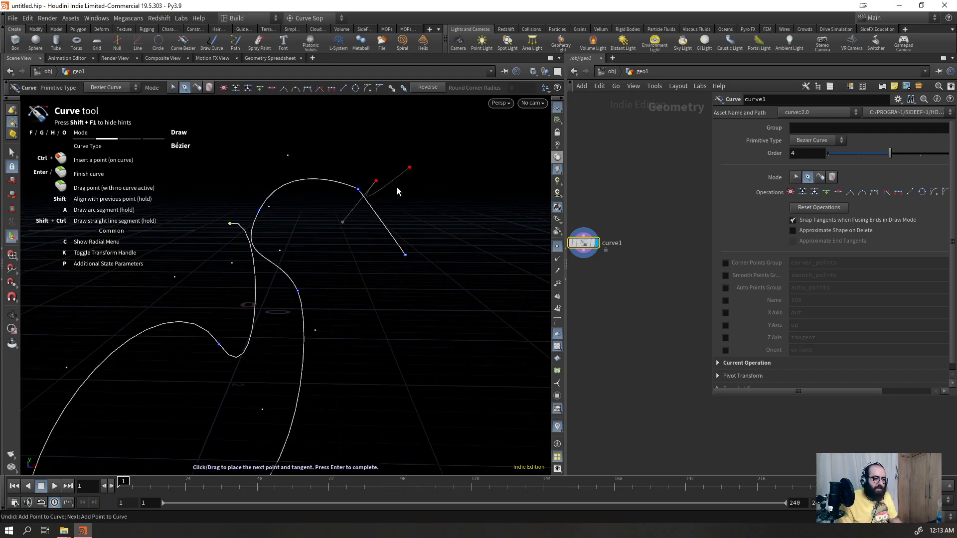
drag(448, 208, 481, 213)
drag(483, 293, 455, 355)
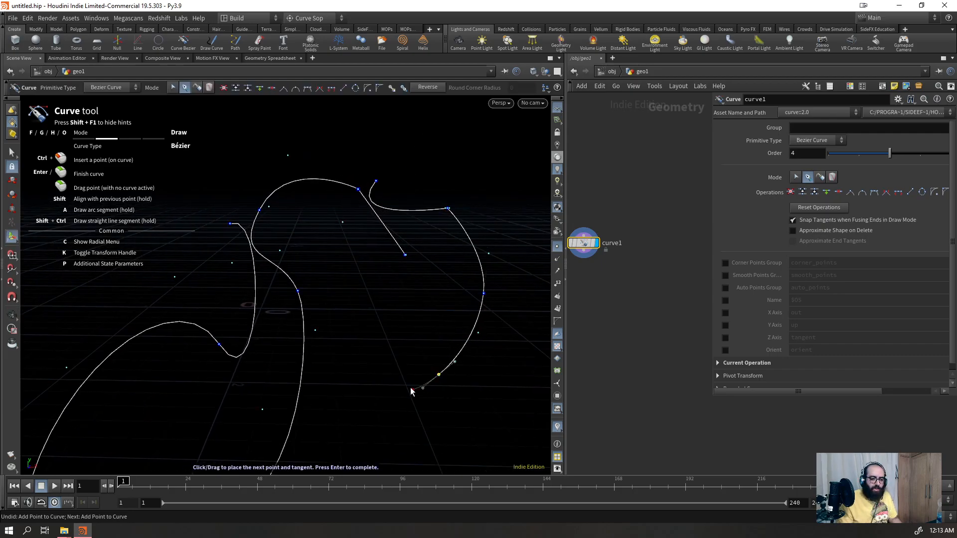
key(ctrl+z)
key(ctrl+z)
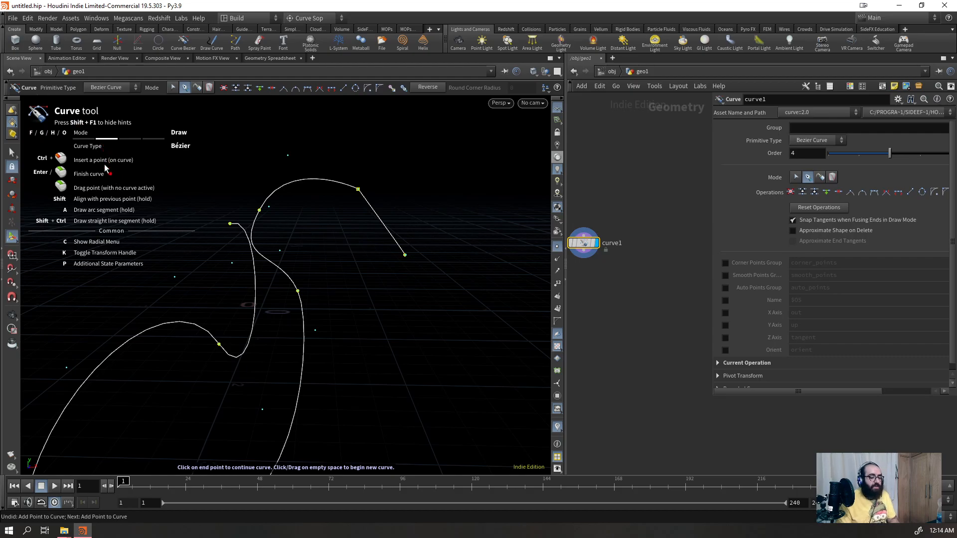
- Switch the Curve tool through its Edit, Draw, Auto and Orient modes and examine the hints for each
key(f)
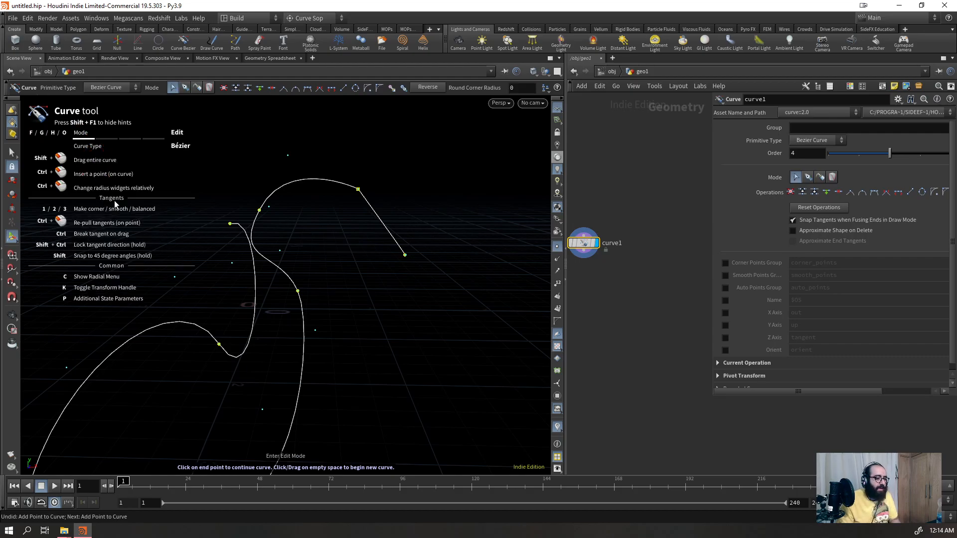
key(g)
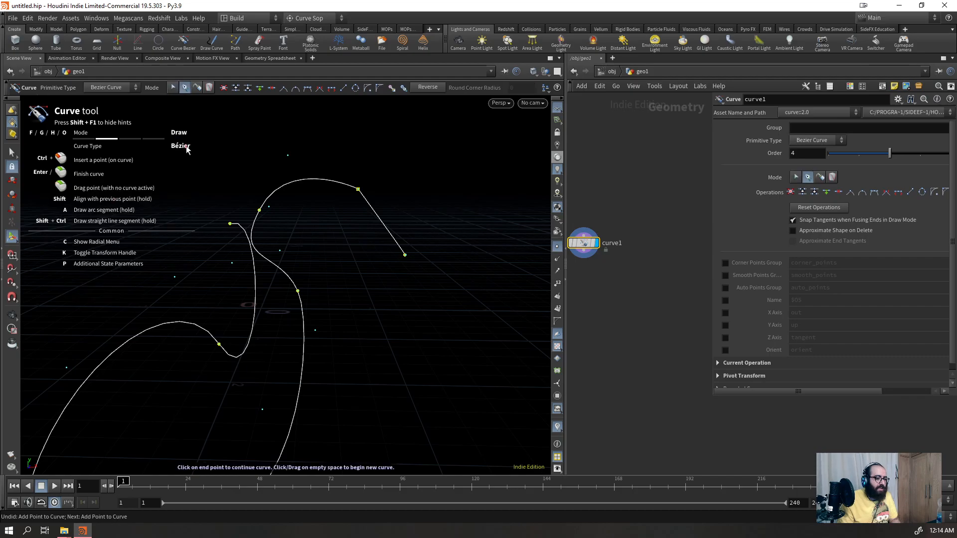
key(h)
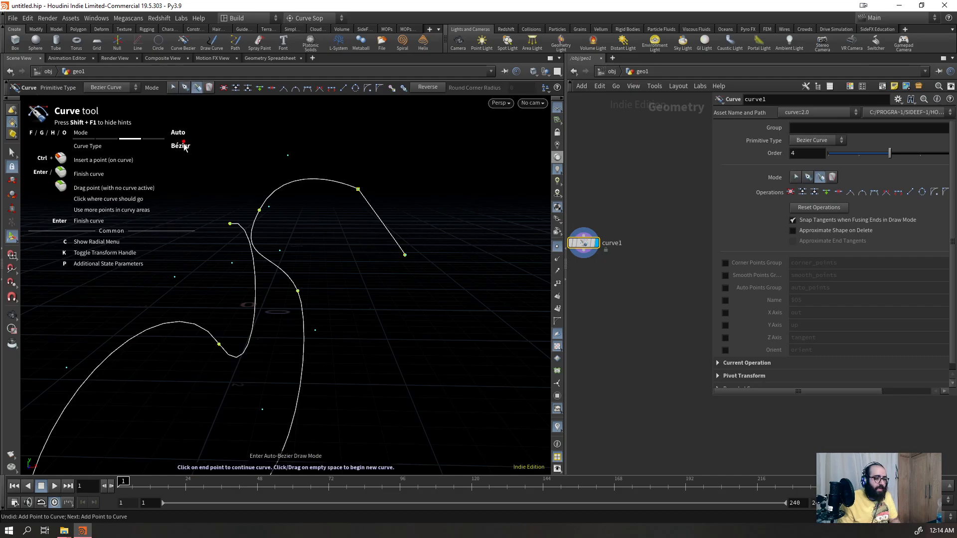
key(j)
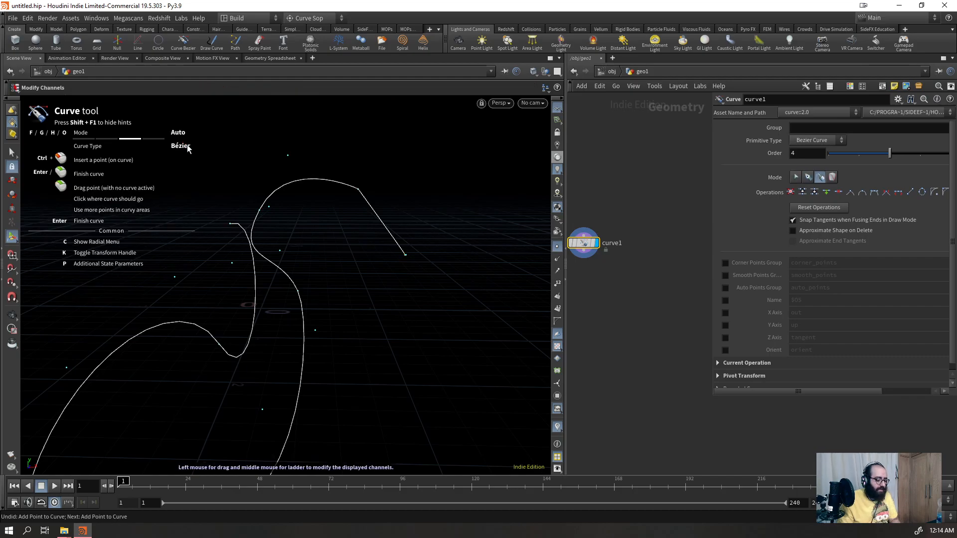
key(Escape)
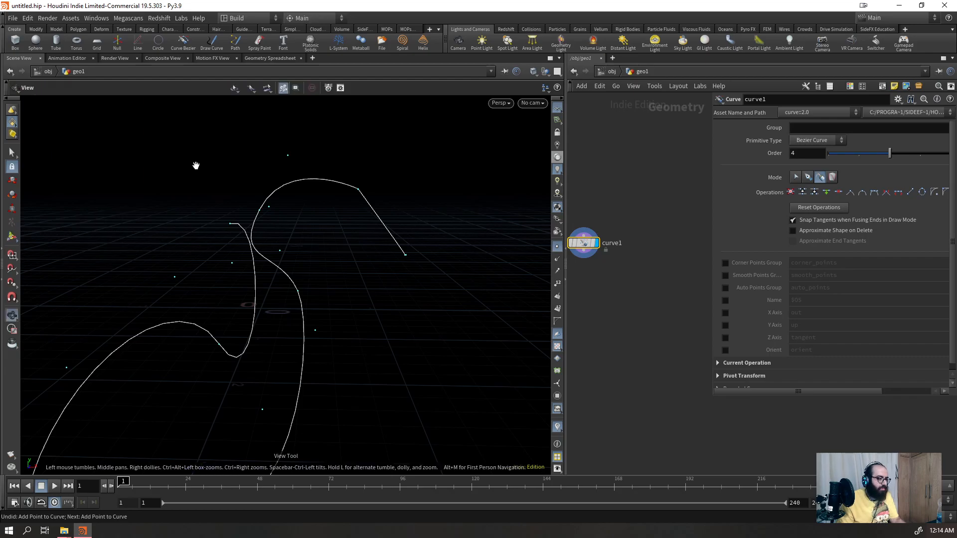
drag(312, 212, 308, 224)
key(Return)
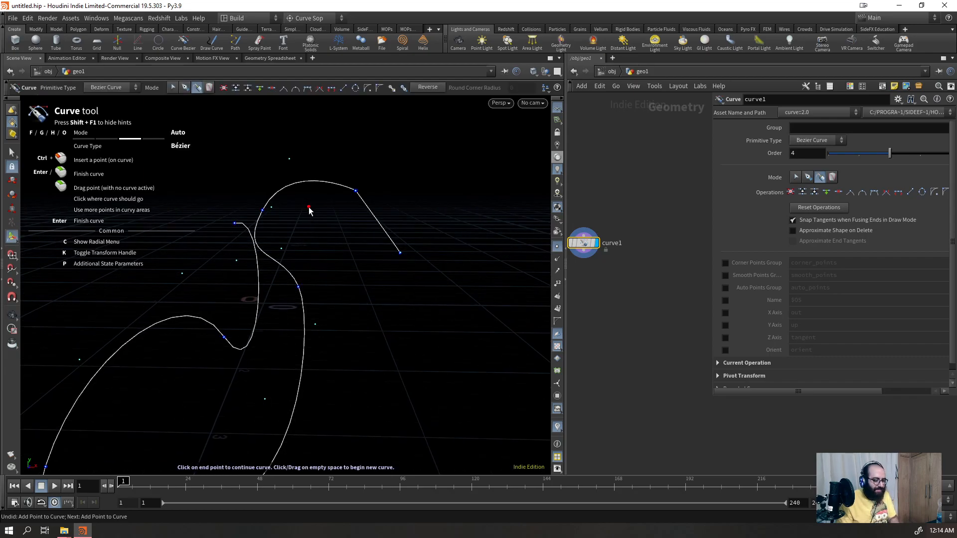
key(o)
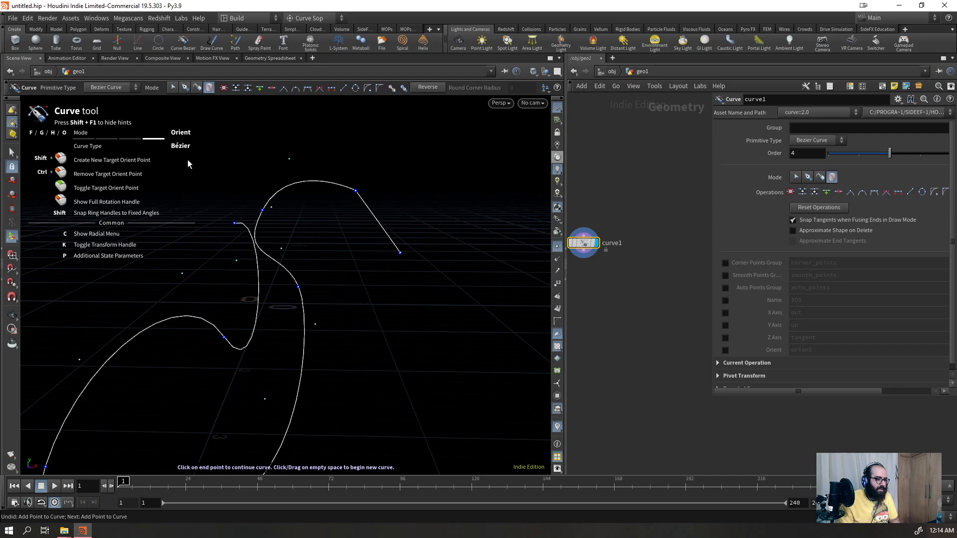
key(i)
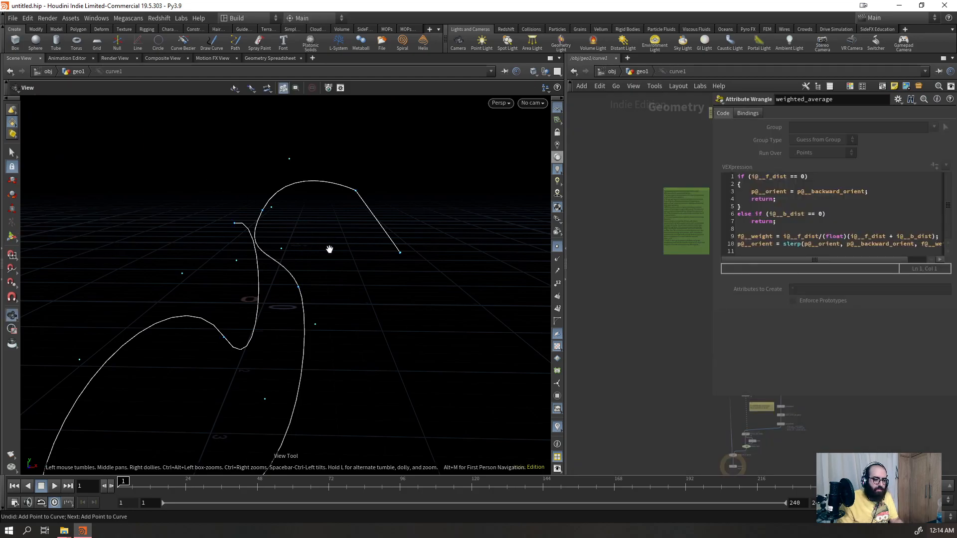
click(643, 72)
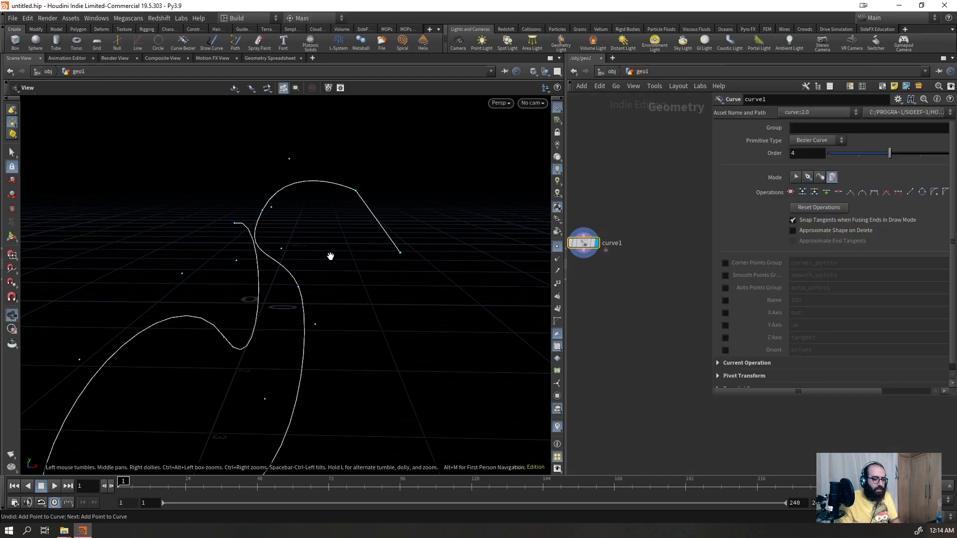
key(Return)
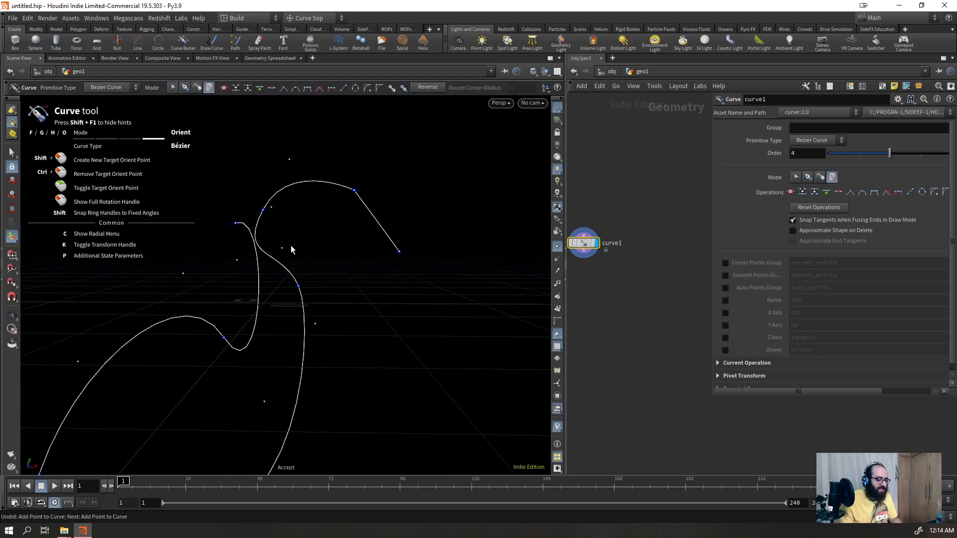
- In Edit mode, delete the corner point near the curve's upper end and move the end point up and outward
key(f)
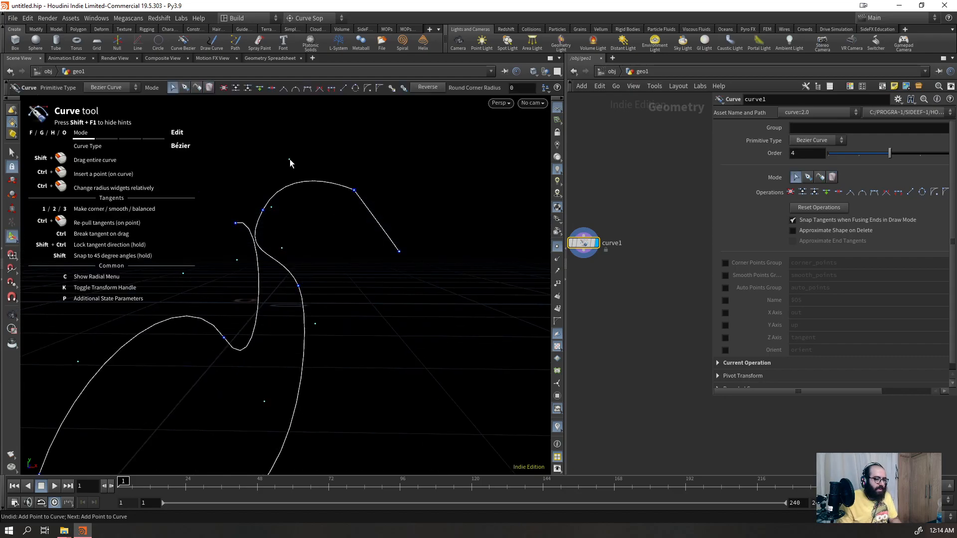
click(354, 190)
drag(361, 167, 334, 216)
key(Delete)
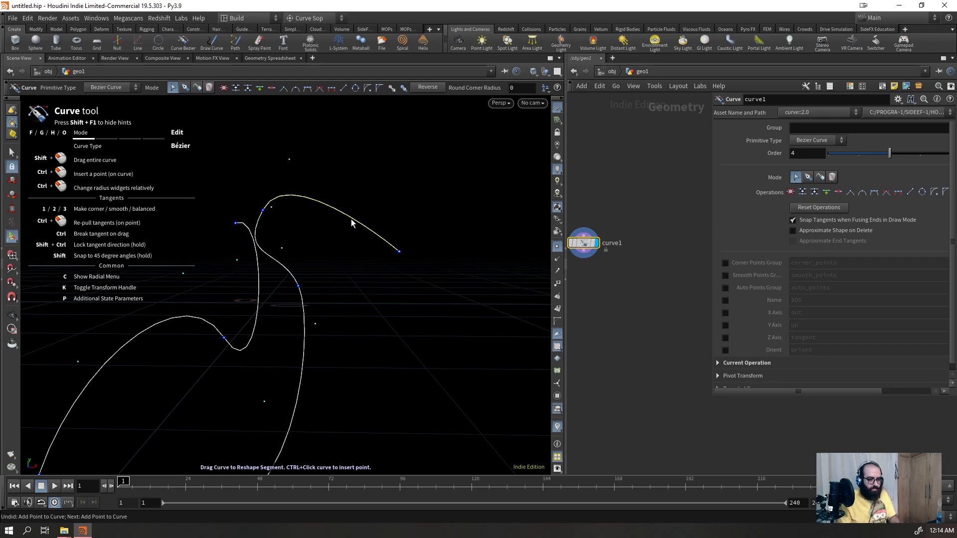
drag(399, 251, 438, 180)
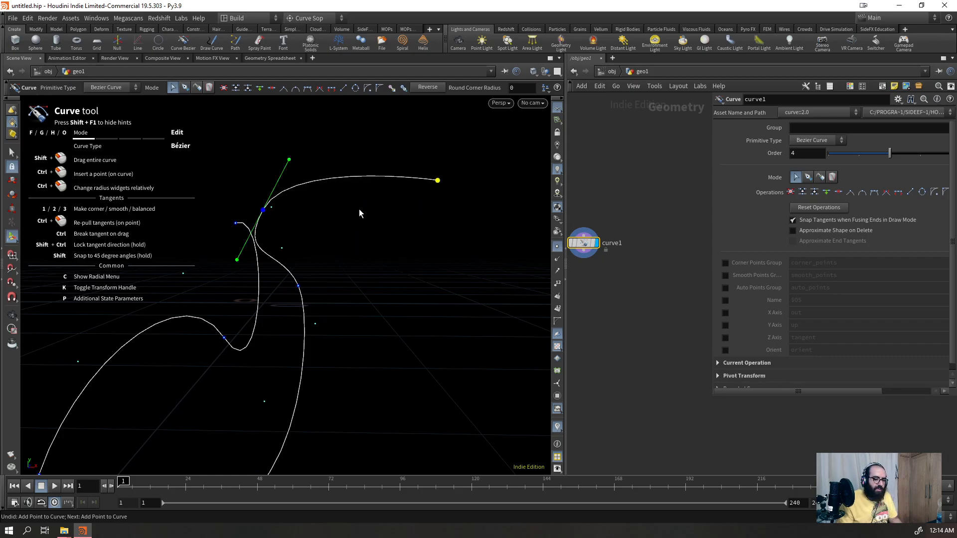
- Move the point next to the upper end outward and adjust the tangents of the curve's other points to smooth its shape
drag(266, 212, 340, 170)
drag(365, 121, 382, 139)
drag(316, 324, 330, 313)
click(436, 181)
alt+right_drag(420, 180, 364, 208)
drag(280, 196, 303, 192)
drag(266, 314, 289, 311)
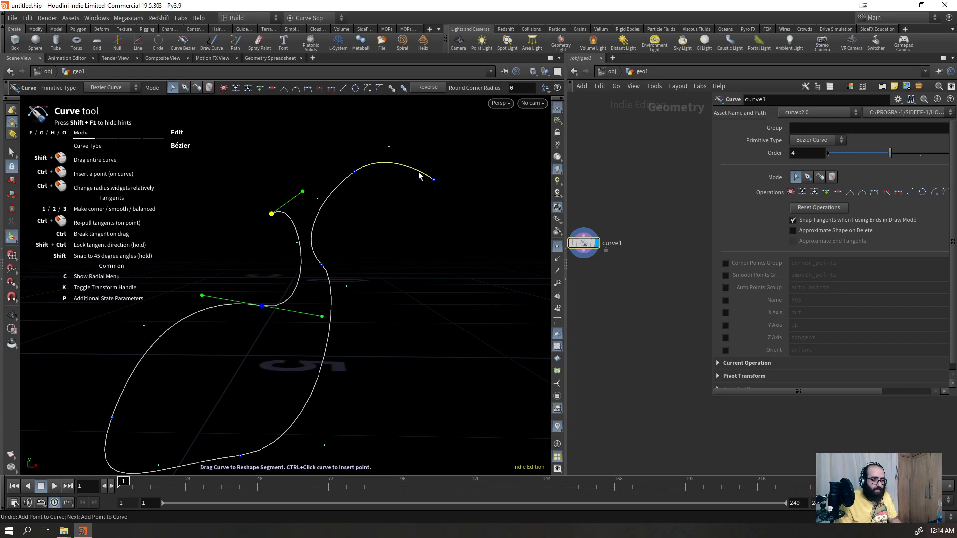
- Insert and delete an extra point near the curve's upper end, and reshape the end segment and the middle bend
click(422, 178)
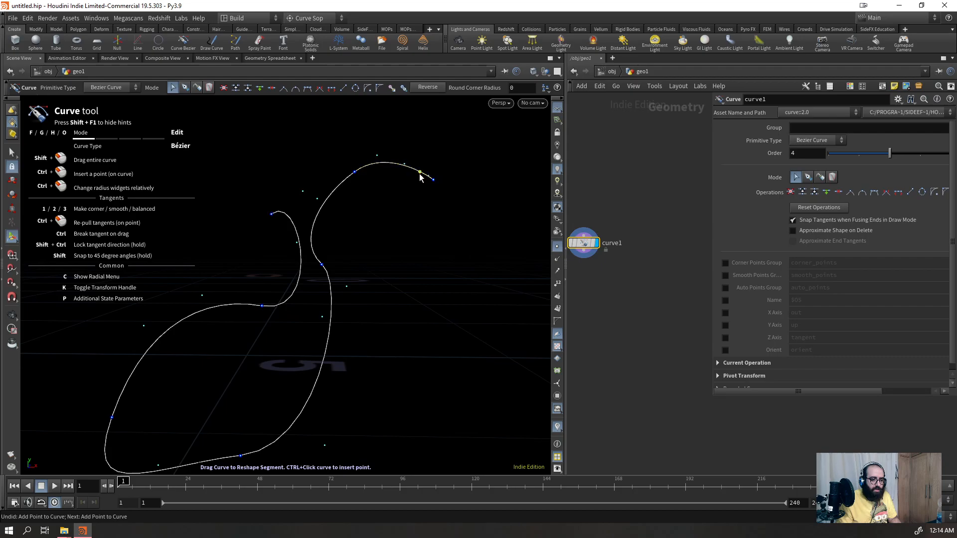
drag(433, 190, 451, 229)
key(Delete)
mouse_move(441, 162)
mouse_down()
mouse_move(489, 194)
mouse_move(442, 148)
mouse_up()
drag(378, 257, 383, 306)
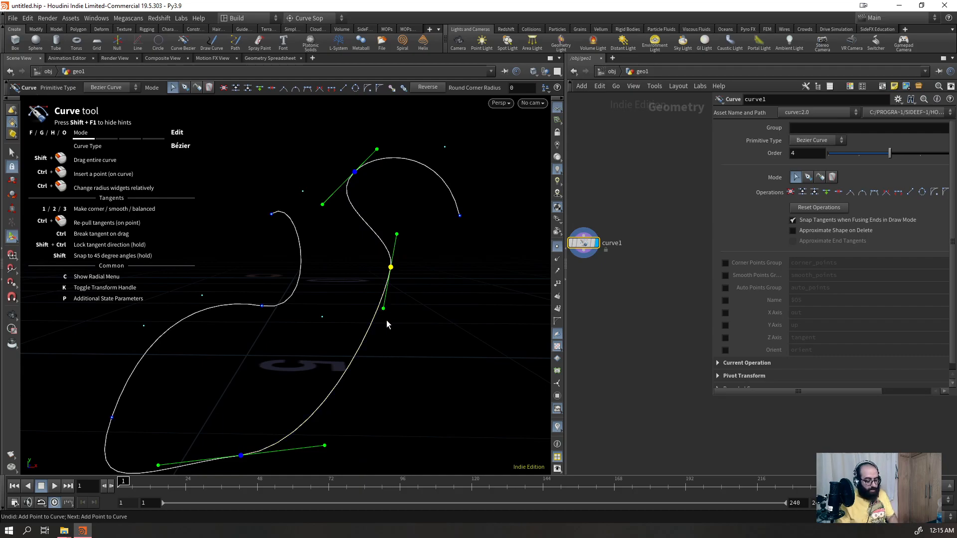
- Adjust the selected middle point of the curve with the transform handle and leave the Curve tool for the View tool
key(k)
key(space)
drag(421, 294, 375, 299)
click(378, 307)
alt+drag(328, 271, 314, 285)
key(Escape)
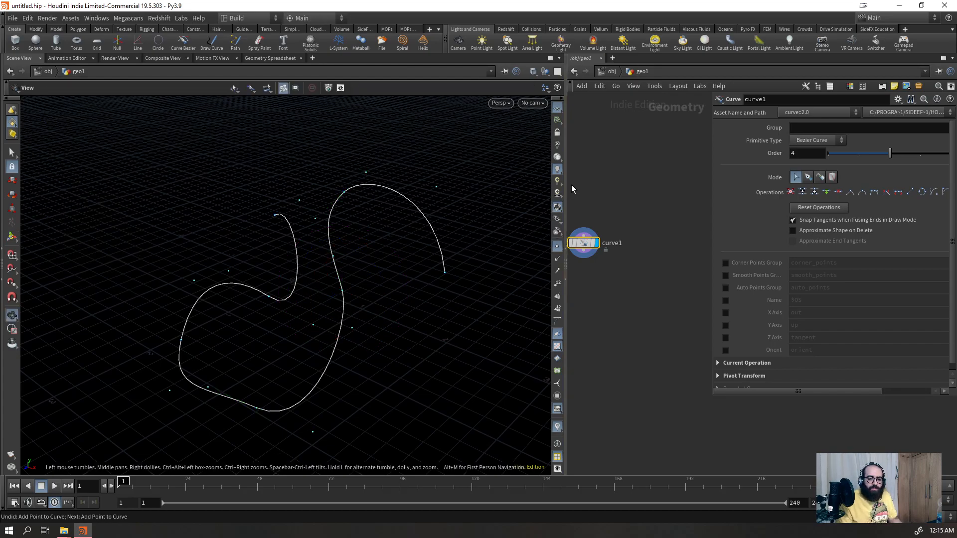
- Widen the network editor and open the help page of the Curve node
drag(565, 184, 466, 184)
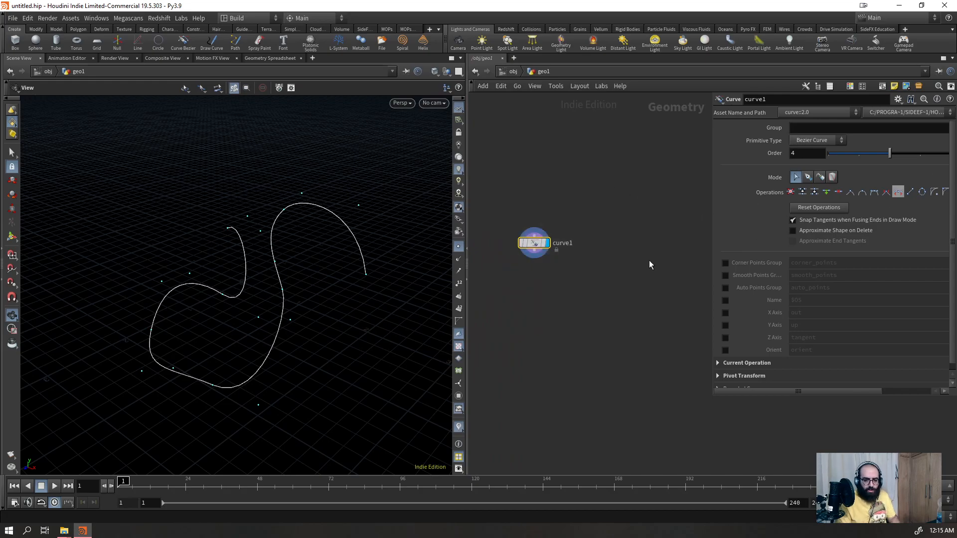
drag(423, 256, 292, 256)
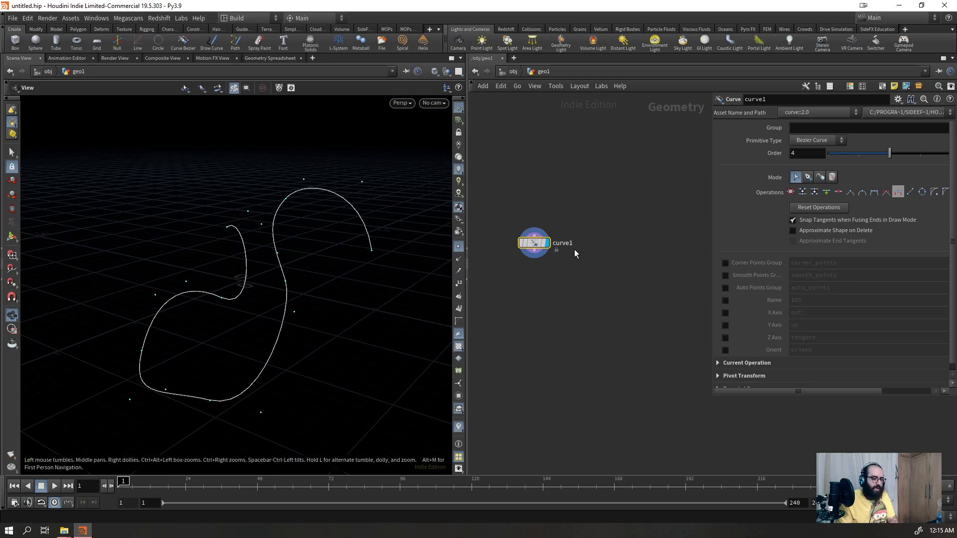
click(951, 101)
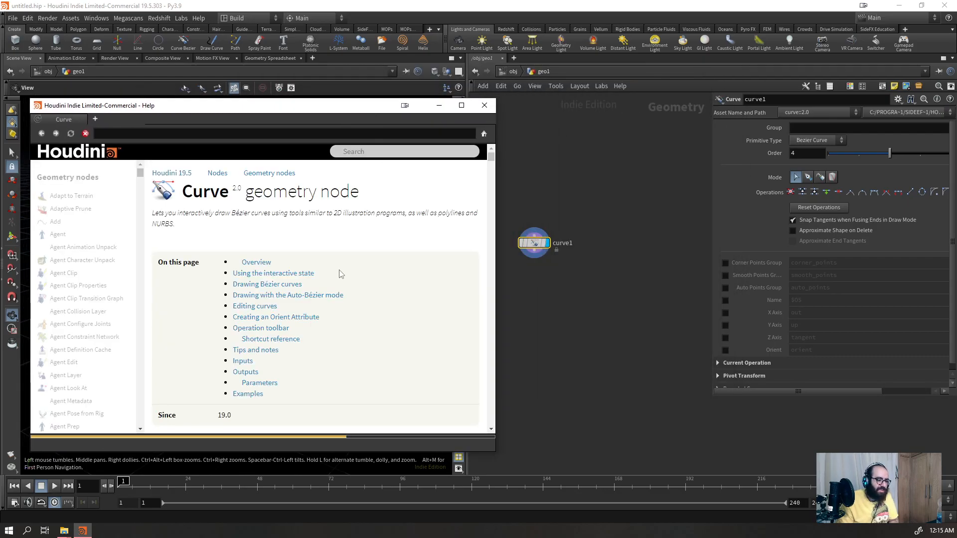
- Examine the Curve help page's sections on point types, drawing and editing curves, and the Mode parameters, and close the help
scroll(336, 244, down, 5)
scroll(329, 281, down, 15)
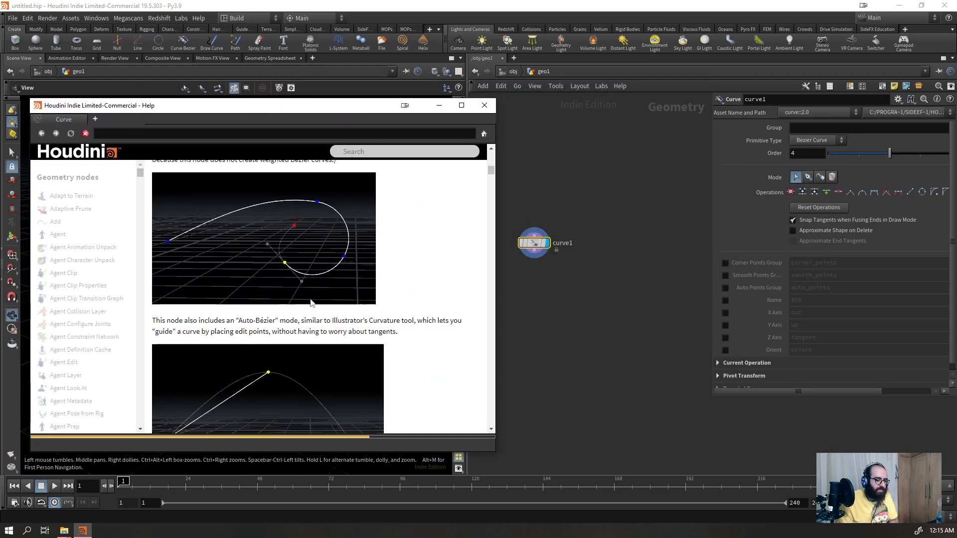
scroll(333, 342, down, 3)
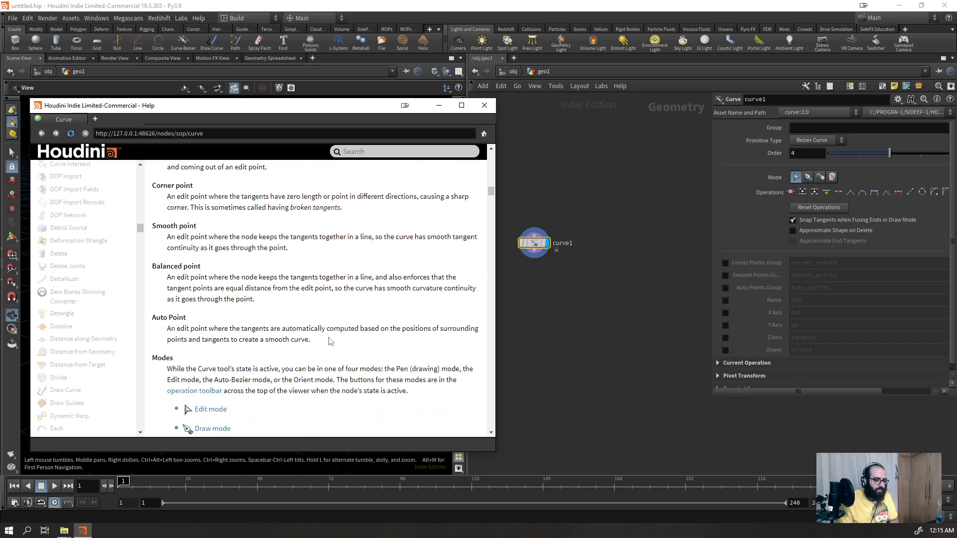
scroll(212, 269, up, 6)
scroll(209, 287, down, 10)
scroll(219, 337, down, 3)
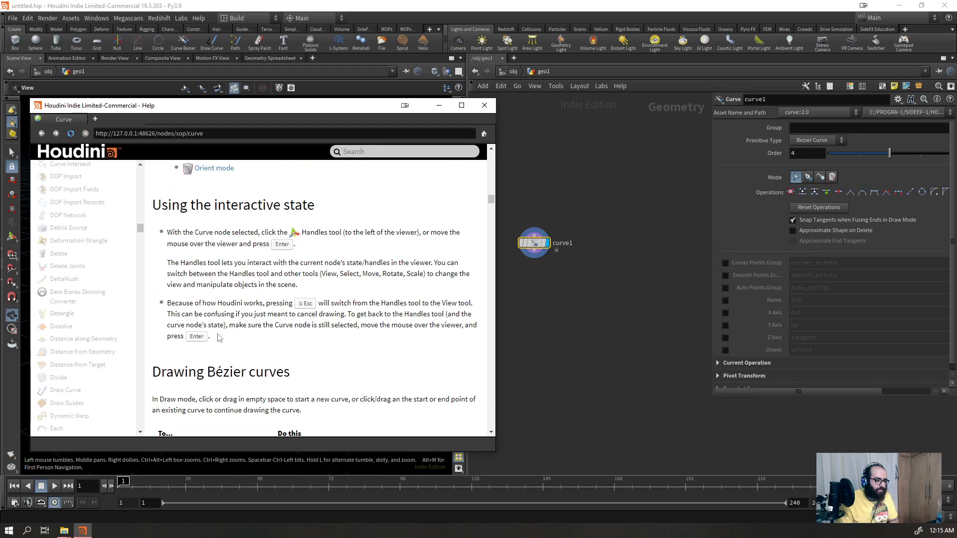
scroll(219, 339, down, 10)
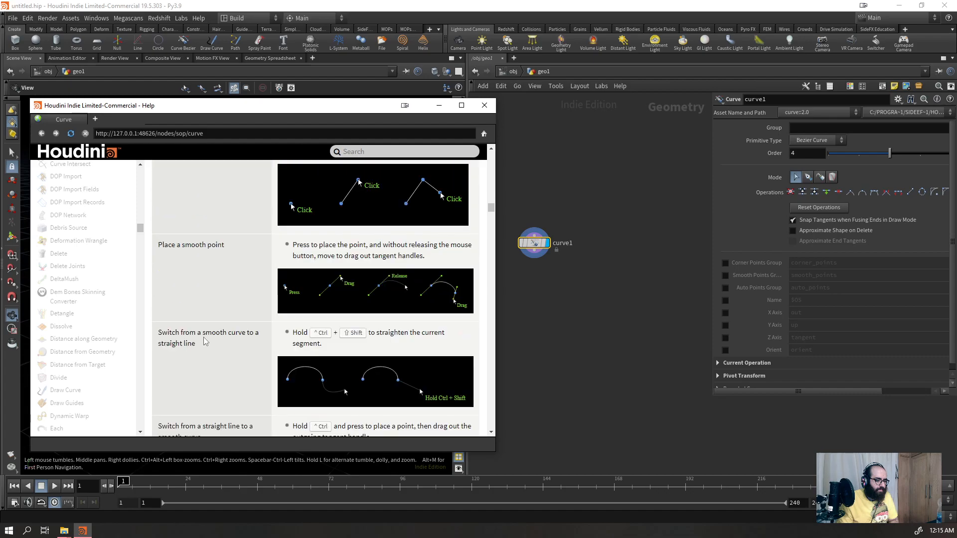
scroll(207, 349, down, 6)
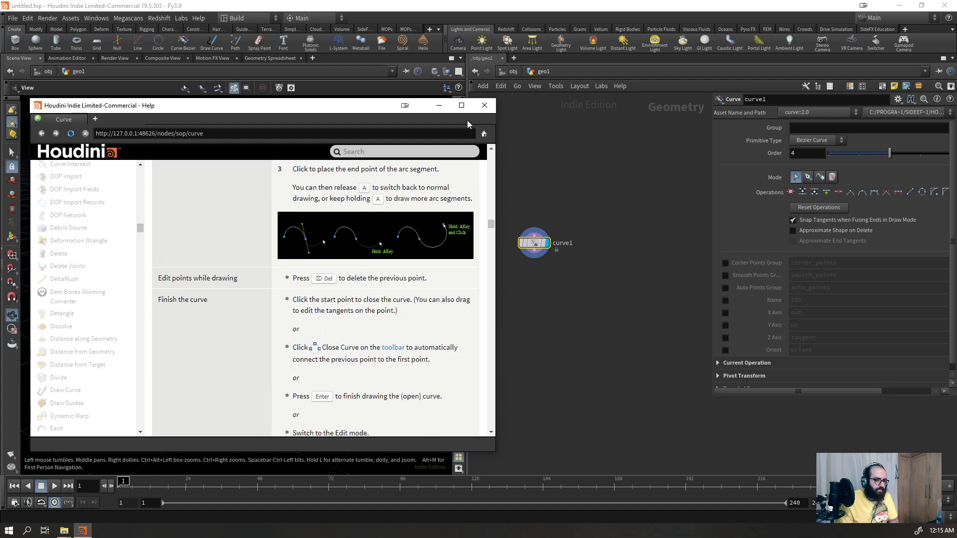
click(461, 105)
scroll(953, 201, down, 6)
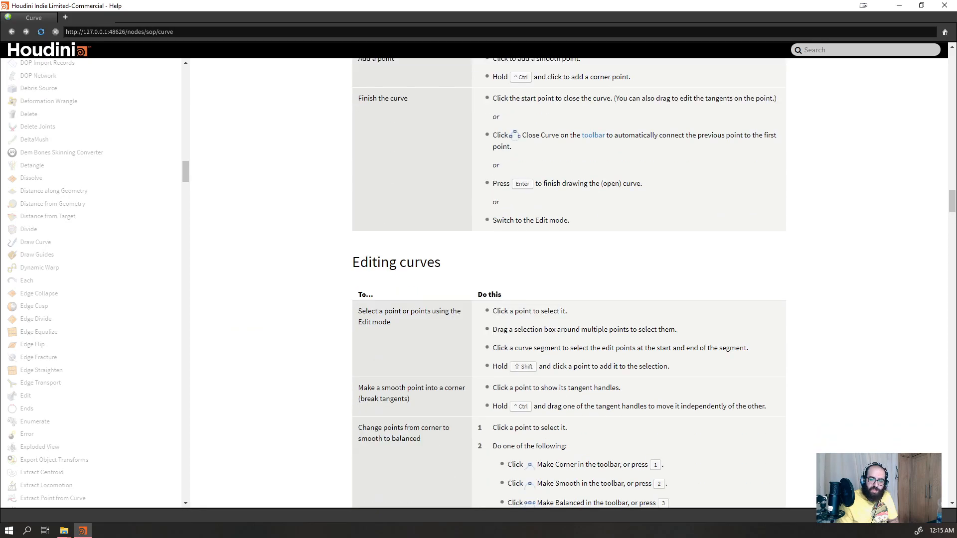
drag(953, 202, 950, 385)
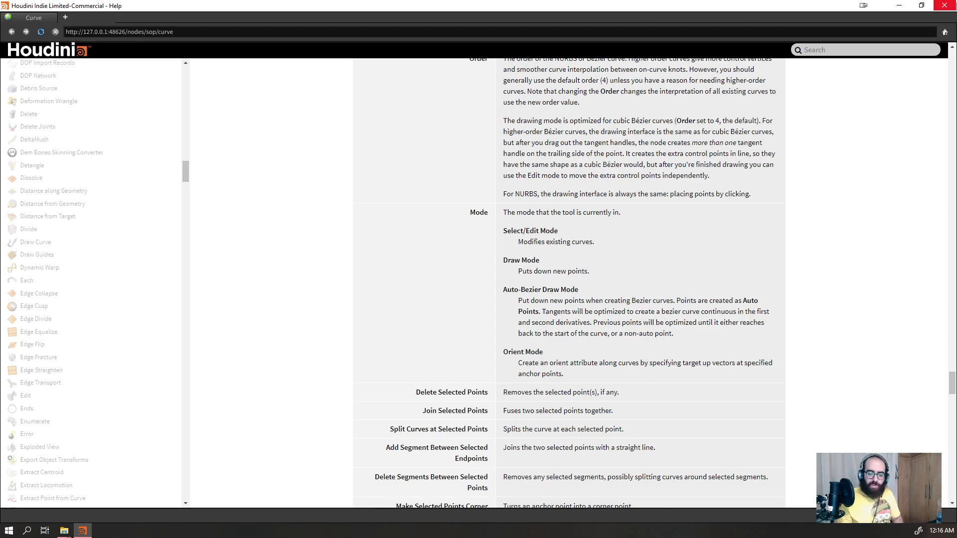
click(945, 6)
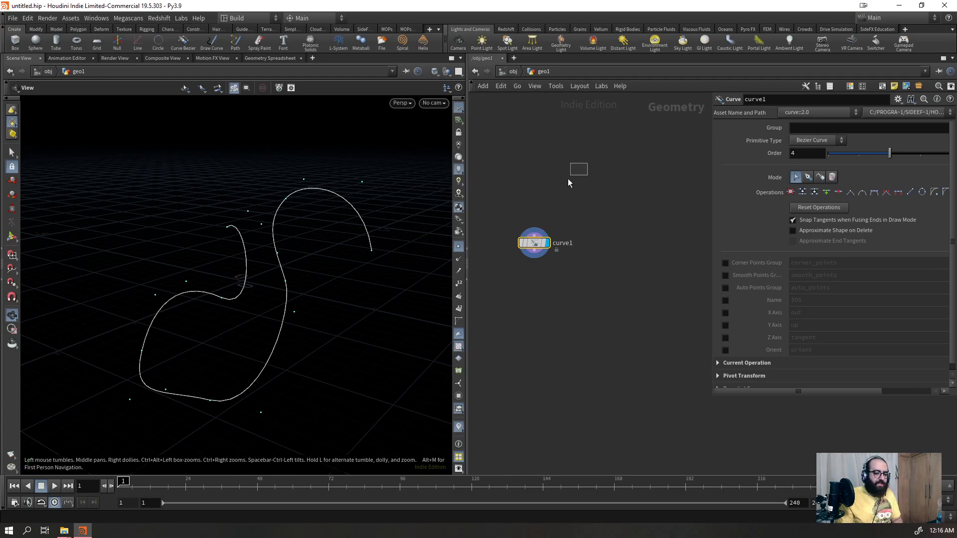
- Delete the Curve node and place a Draw Curve node in the empty geometry network
key(Delete)
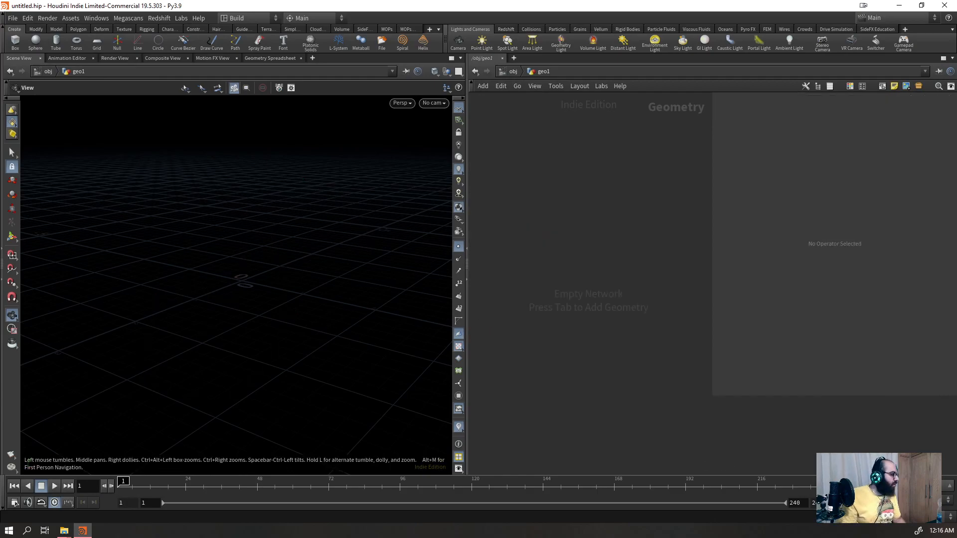
key(Tab)
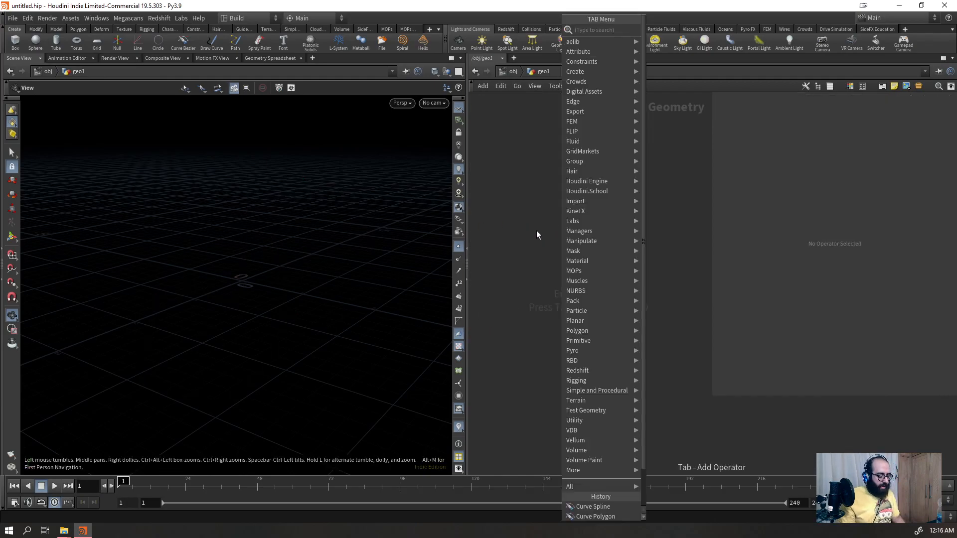
text(dra)
key(Return)
click(500, 265)
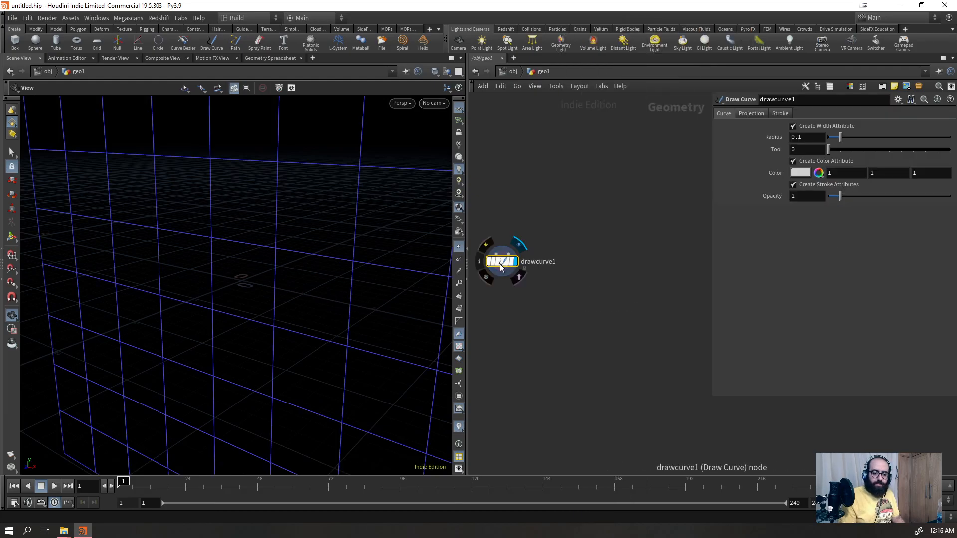
- Draw a long freehand curve across the XY plane and inspect it from several angles
drag(425, 188, 400, 208)
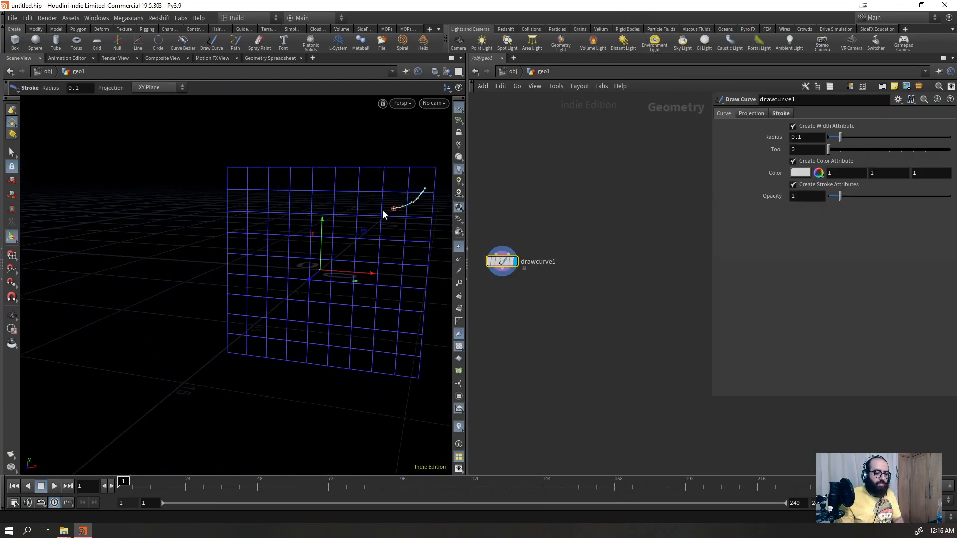
mouse_move(288, 386)
mouse_down()
mouse_move(160, 272)
mouse_move(237, 200)
mouse_up()
mouse_move(279, 270)
alt+mouse_down()
mouse_move(195, 265)
mouse_move(380, 195)
alt+mouse_up()
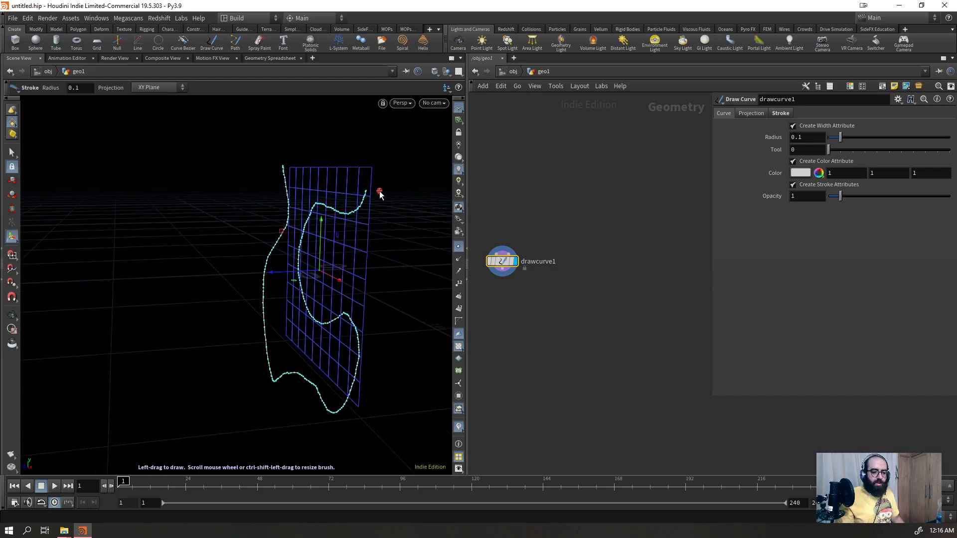
mouse_move(400, 333)
alt+mouse_down()
mouse_move(305, 335)
mouse_move(260, 257)
alt+mouse_up()
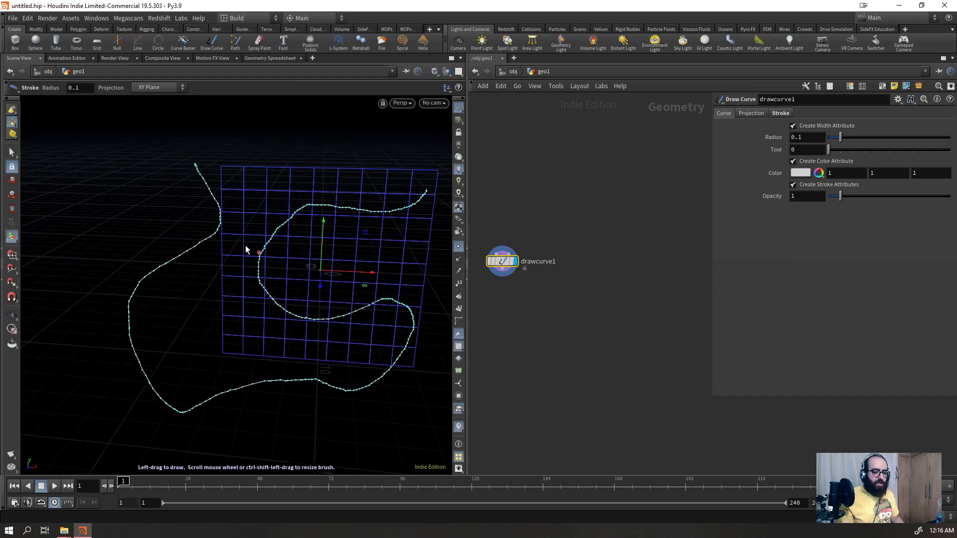
mouse_move(429, 242)
alt+mouse_down()
mouse_move(274, 242)
mouse_move(240, 272)
mouse_move(449, 239)
alt+mouse_up()
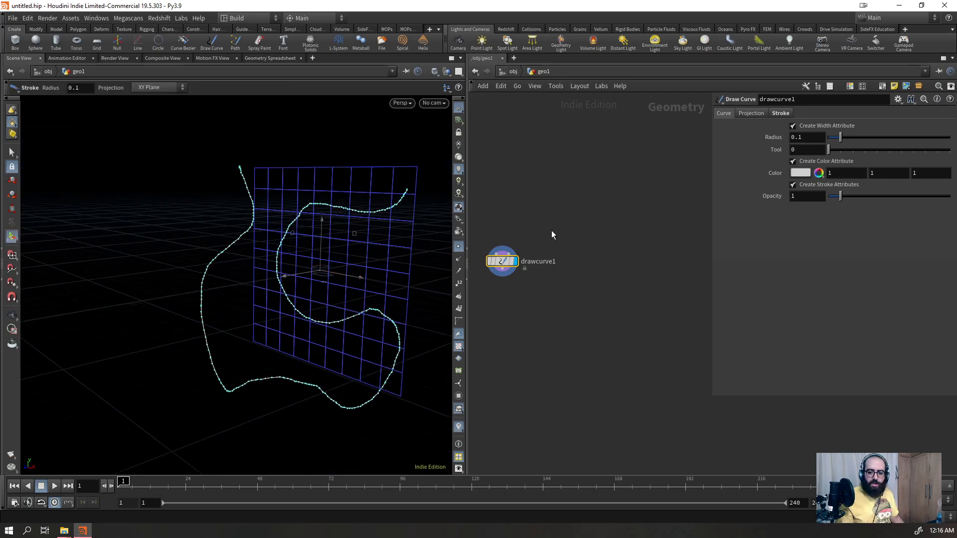
alt+drag(364, 264, 334, 319)
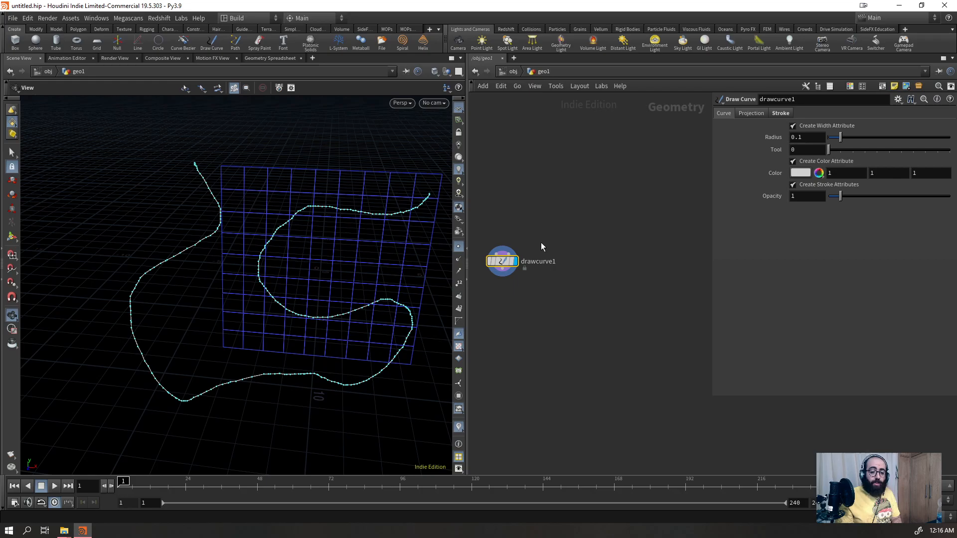
- Add a Sphere node feeding the Draw Curve node, and delete the old Draw Curve node
click(495, 255)
click(496, 200)
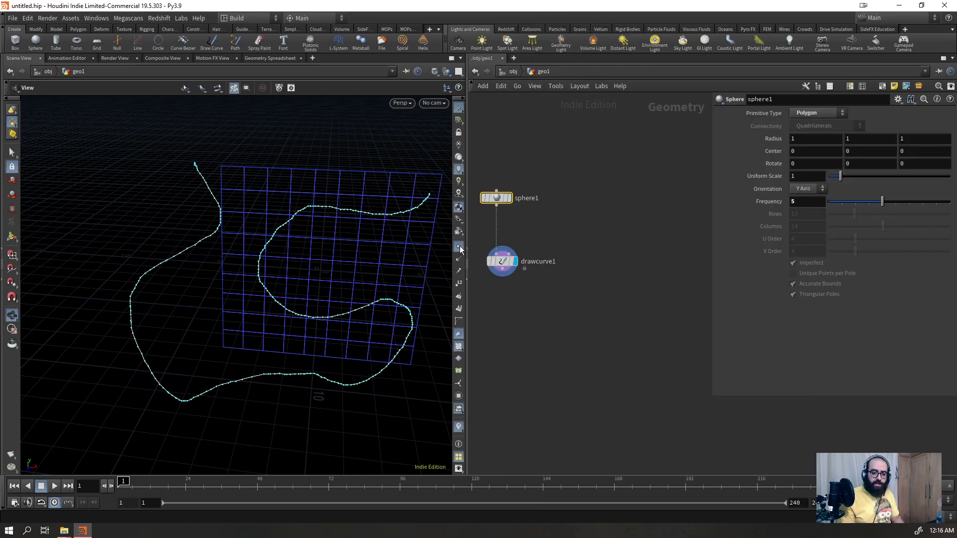
click(499, 263)
key(Delete)
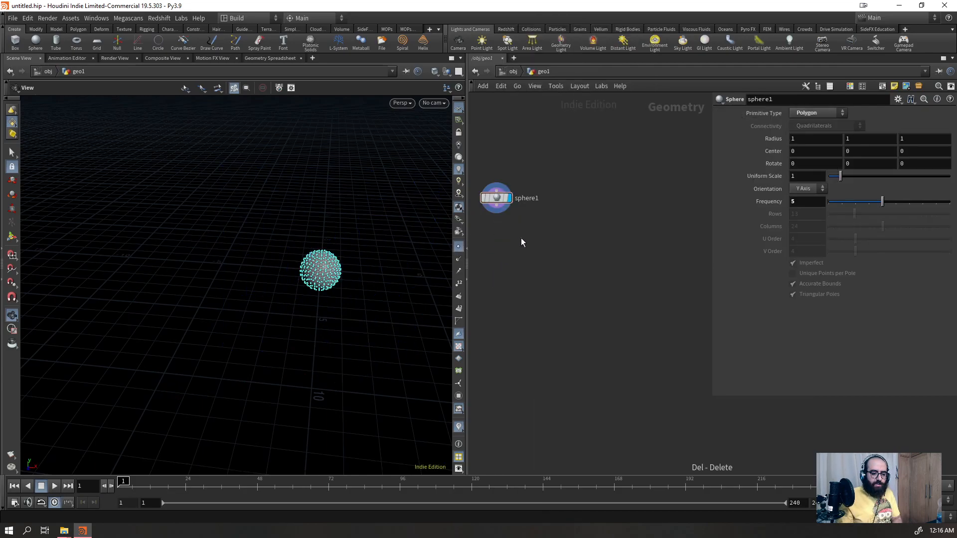
- Add a new Draw Curve node directly below the Sphere node with the sphere as its input
key(Tab)
text(draw)
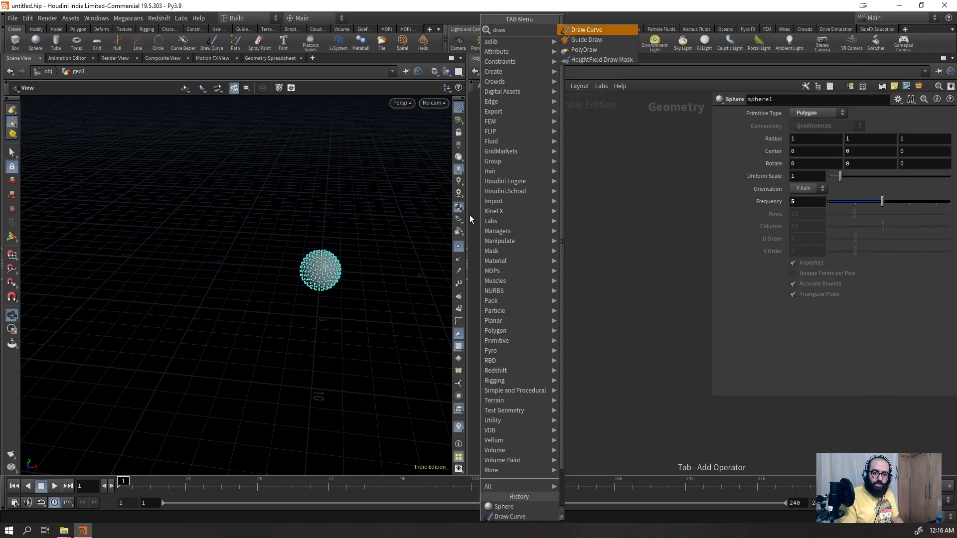
key(Return)
drag(548, 188, 482, 219)
click(495, 238)
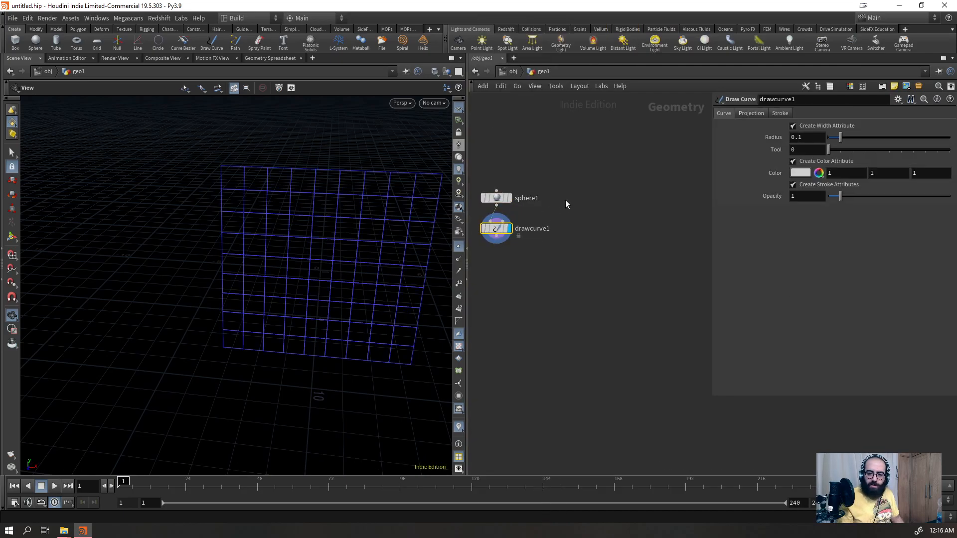
- Try the Live Reprojection options of the Draw Curve node and set it to Use UVs
click(748, 113)
click(811, 127)
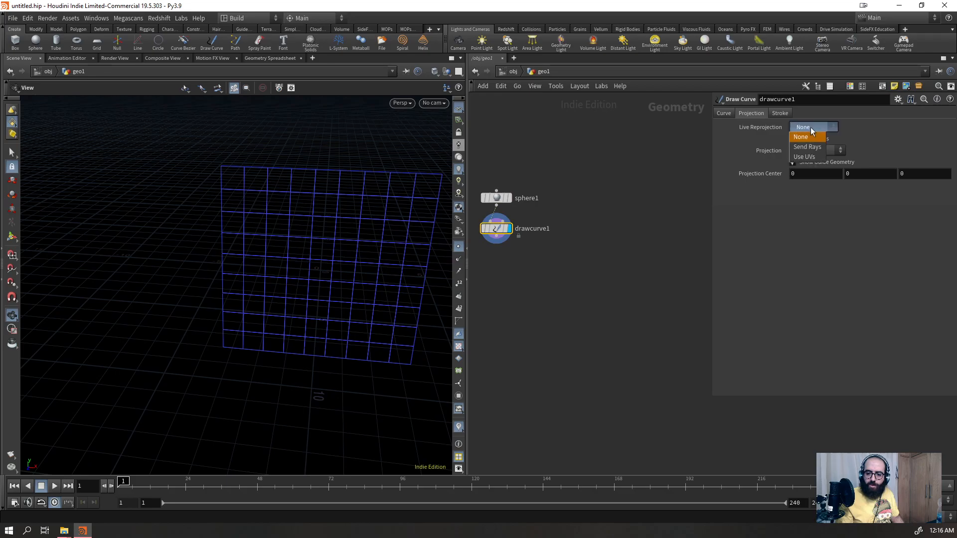
click(801, 137)
click(815, 151)
click(815, 153)
click(812, 129)
click(804, 147)
click(813, 127)
- Draw a looping freehand stroke on the XY plane around the origin
mouse_move(391, 288)
mouse_down()
mouse_move(351, 274)
mouse_move(345, 257)
mouse_up()
key(Return)
drag(239, 258, 344, 261)
mouse_move(343, 259)
alt+mouse_down()
mouse_move(225, 261)
mouse_move(391, 246)
alt+mouse_up()
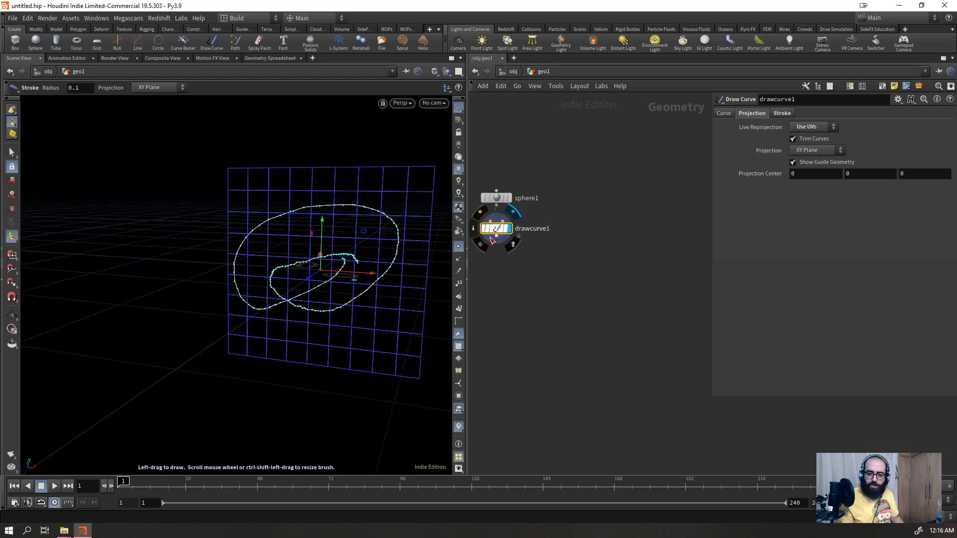
- Move the Draw Curve and Sphere nodes farther apart in the network
drag(491, 236, 544, 282)
click(491, 201)
mouse_move(491, 201)
mouse_down()
mouse_move(550, 188)
mouse_move(544, 195)
mouse_up()
- Set the Draw Curve node's Live Reprojection to Send Rays and draw a second stroke across the first
click(547, 277)
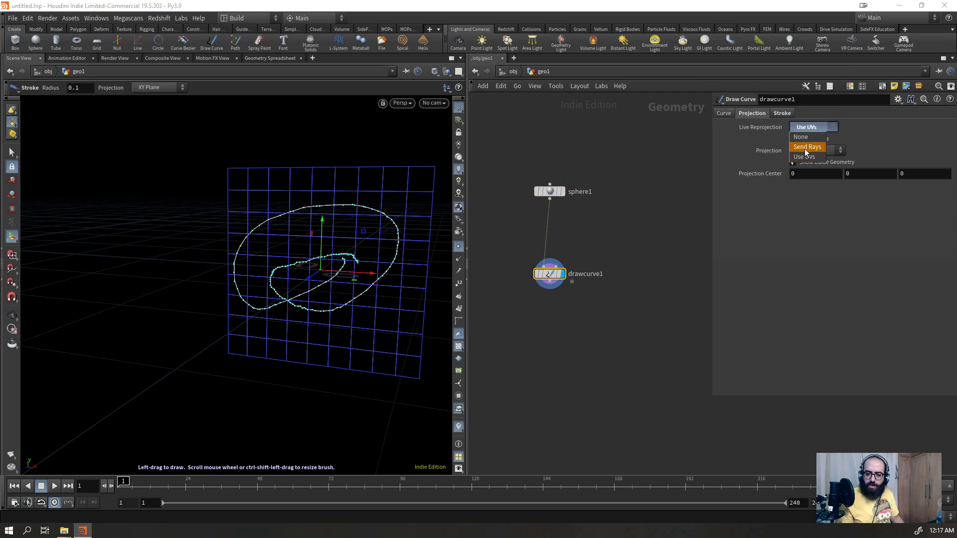
click(806, 147)
mouse_move(359, 249)
alt+mouse_down()
mouse_move(320, 274)
mouse_move(244, 252)
mouse_move(359, 249)
alt+mouse_up()
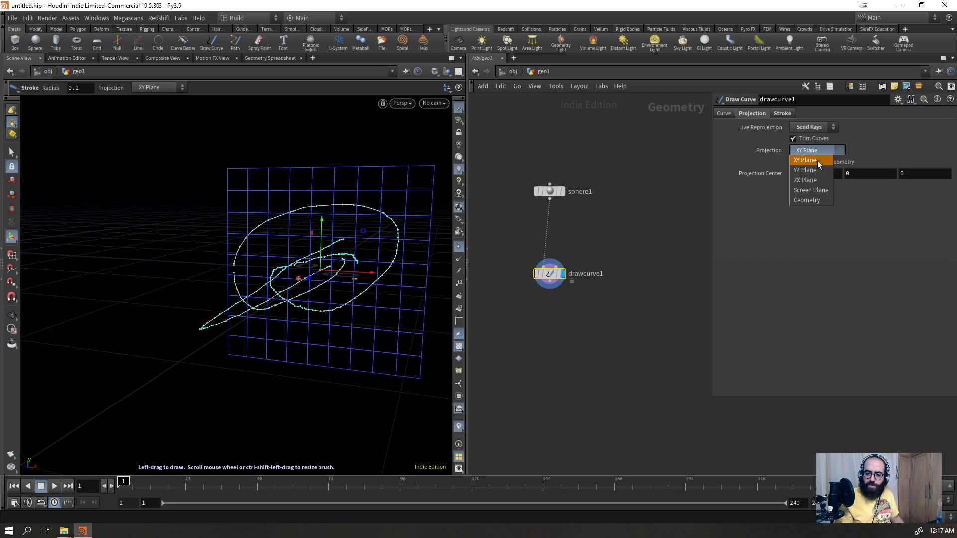
- Try the Geometry projection for the Draw Curve node and undo the projection change
click(812, 202)
alt+drag(388, 244, 329, 266)
alt+right_drag(329, 266, 435, 227)
key(ctrl+z)
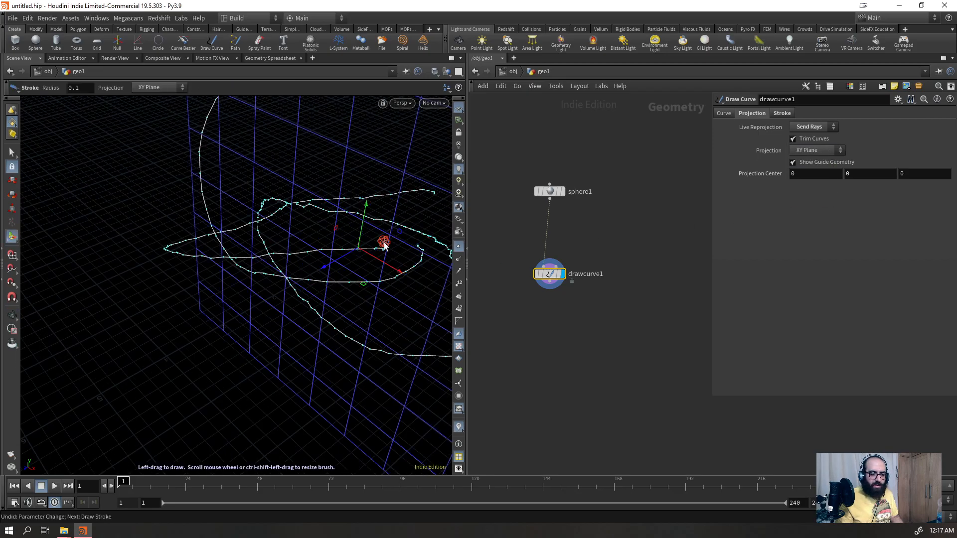
- Set the Draw Curve node's Projection to Geometry and open its stroke parameters
click(816, 151)
click(814, 202)
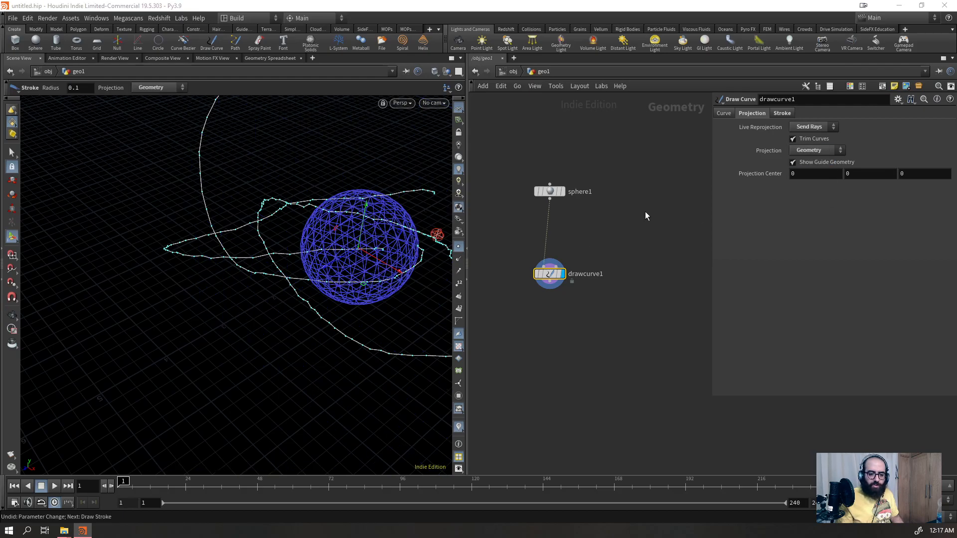
click(782, 113)
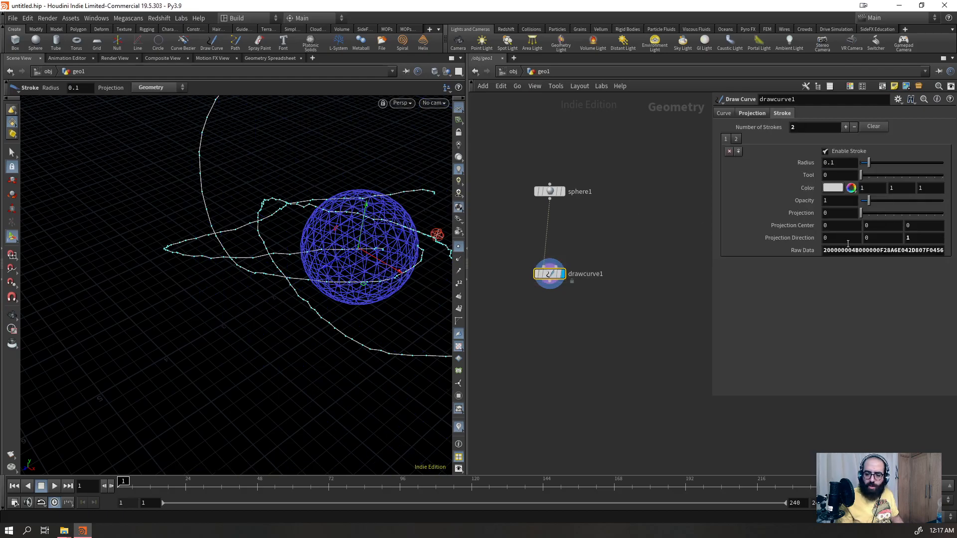
- Remove the two existing strokes from drawcurve1 and draw several new freehand strokes across the sphere's surface from different angles
click(729, 151)
click(729, 151)
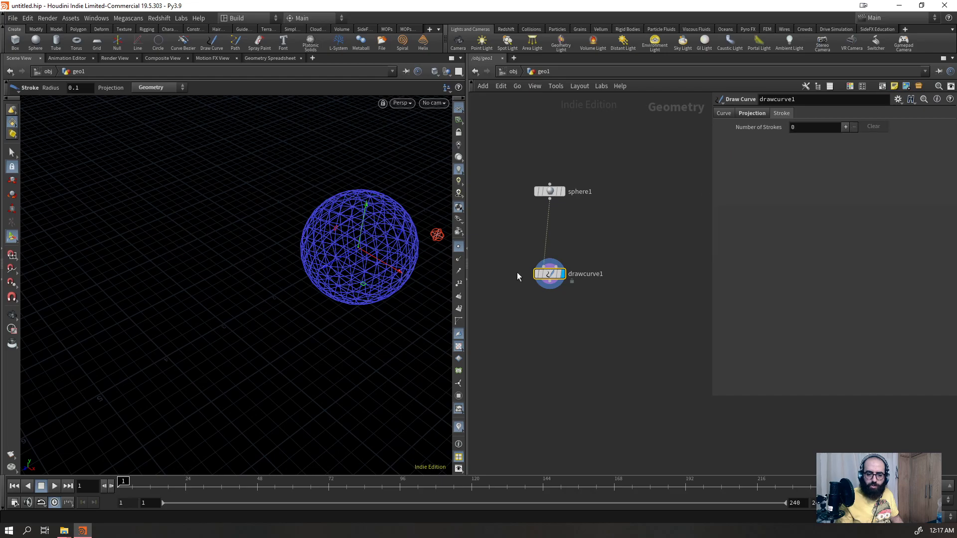
drag(382, 233, 346, 276)
mouse_move(389, 213)
mouse_down()
mouse_move(316, 235)
mouse_move(467, 208)
mouse_move(458, 202)
mouse_up()
drag(387, 256, 317, 280)
mouse_move(317, 280)
alt+mouse_down()
mouse_move(350, 267)
mouse_move(441, 294)
alt+mouse_up()
mouse_move(382, 215)
mouse_down()
mouse_move(323, 271)
mouse_move(300, 273)
mouse_move(366, 287)
mouse_move(470, 239)
mouse_move(463, 232)
mouse_up()
mouse_move(396, 268)
mouse_down()
mouse_move(323, 273)
mouse_move(386, 269)
mouse_up()
mouse_move(374, 230)
alt+mouse_down()
mouse_move(454, 247)
mouse_move(451, 267)
mouse_move(445, 256)
alt+mouse_up()
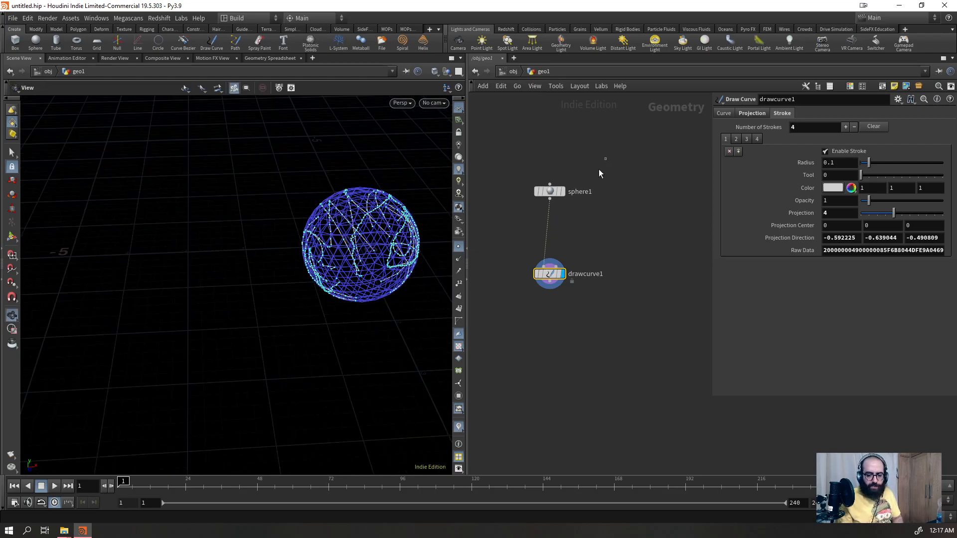
- Delete both the sphere1 and drawcurve1 nodes from the network
drag(604, 161, 534, 292)
key(Delete)
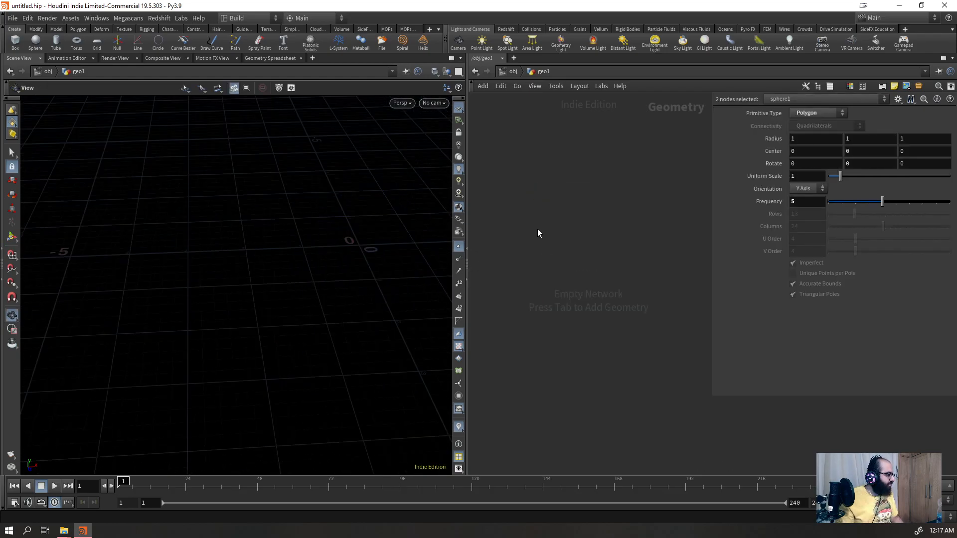
- Add a Spray Paint node and a Sphere node, and connect the sphere to the Spray Paint input
key(Tab)
text(s)
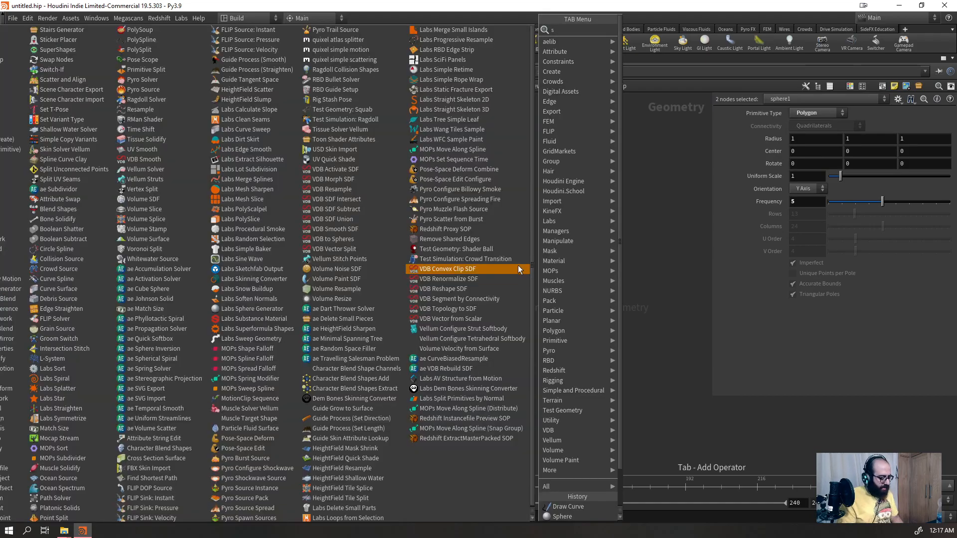
text(praypai)
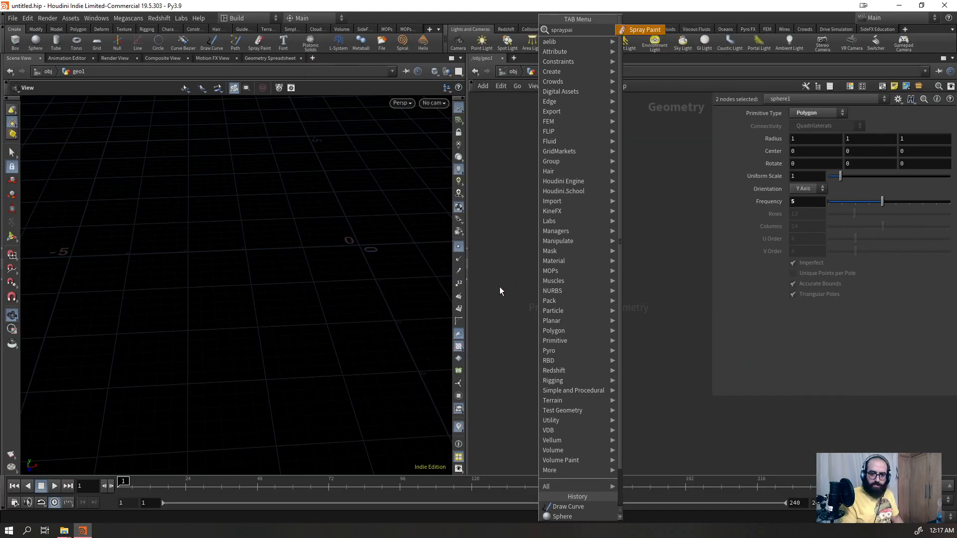
key(Return)
key(Tab)
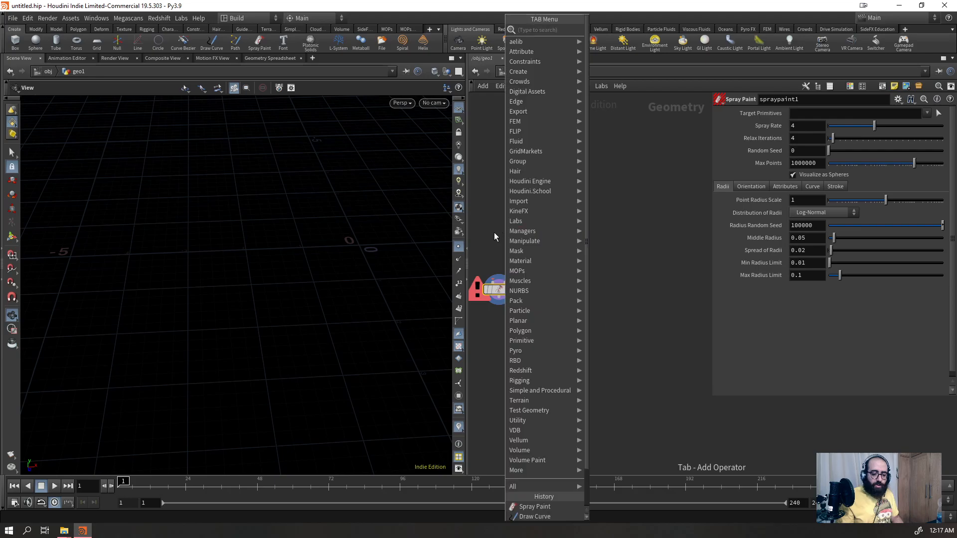
text(sph)
key(Down)
key(Return)
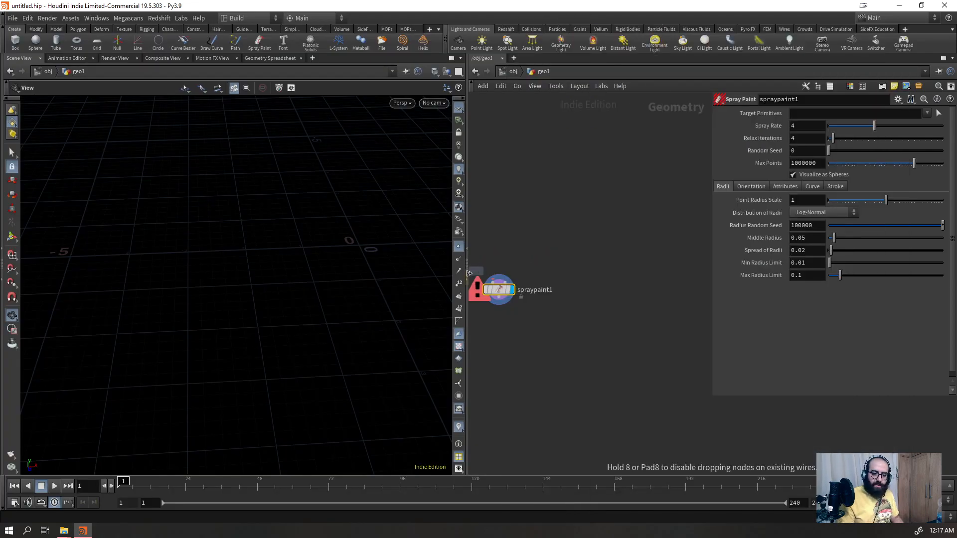
click(503, 255)
drag(502, 260, 499, 275)
- Activate the Spray Paint stroke tool and spray points over part of the sphere's surface
scroll(411, 226, up, 3)
mouse_move(411, 226)
mouse_down()
mouse_move(292, 250)
mouse_move(317, 227)
mouse_move(329, 234)
mouse_up()
scroll(317, 226, up, 3)
click(498, 290)
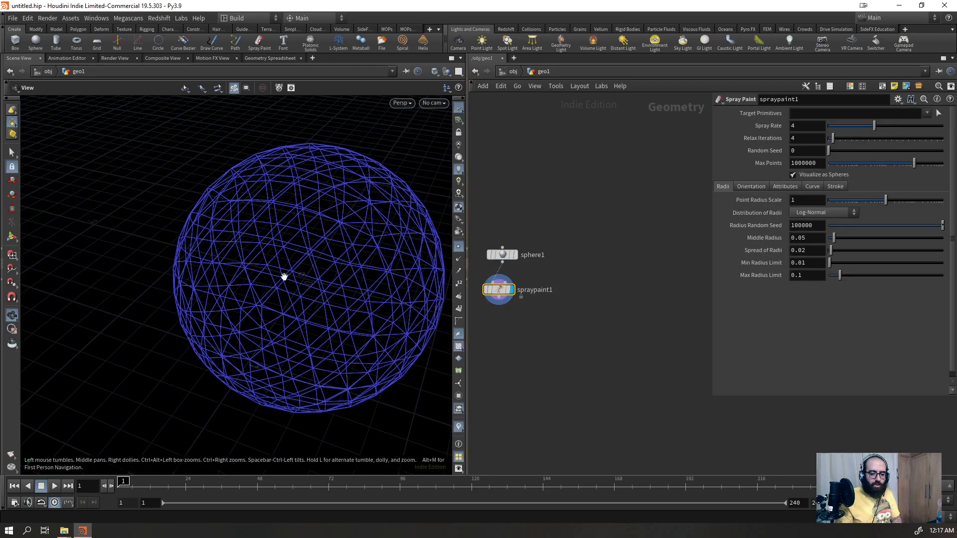
key(Return)
mouse_move(368, 246)
mouse_down()
mouse_move(347, 194)
mouse_move(282, 268)
mouse_move(321, 395)
mouse_move(384, 310)
mouse_move(287, 300)
mouse_move(214, 199)
mouse_move(259, 379)
mouse_move(279, 399)
mouse_move(248, 246)
mouse_move(274, 185)
mouse_move(225, 307)
mouse_move(262, 195)
mouse_move(322, 210)
mouse_up()
key(Escape)
alt+drag(304, 275, 376, 242)
alt+scroll(376, 241, down, 4)
mouse_move(271, 304)
mouse_down()
mouse_move(259, 274)
mouse_move(241, 271)
mouse_move(251, 319)
mouse_move(307, 371)
mouse_move(304, 351)
mouse_up()
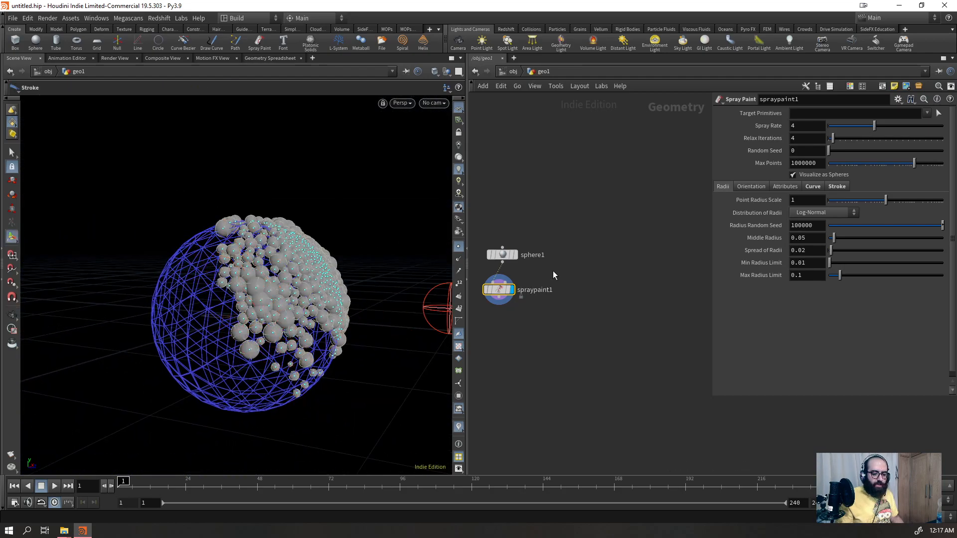
- Toggle the Visualize as Spheres display off and back on, and spray more points across the sphere
click(793, 175)
click(793, 175)
click(793, 175)
key(Escape)
key(Return)
mouse_move(247, 252)
mouse_down()
mouse_move(278, 288)
mouse_move(310, 294)
mouse_move(399, 267)
mouse_up()
- Set the Spray Paint node's Spray Rate to 4.37, Relax Iterations to 9 and Max Points to 10
click(819, 176)
mouse_move(875, 130)
mouse_down()
mouse_move(920, 137)
mouse_move(866, 151)
mouse_move(875, 126)
mouse_move(869, 141)
mouse_move(833, 150)
mouse_move(910, 142)
mouse_move(827, 157)
mouse_up()
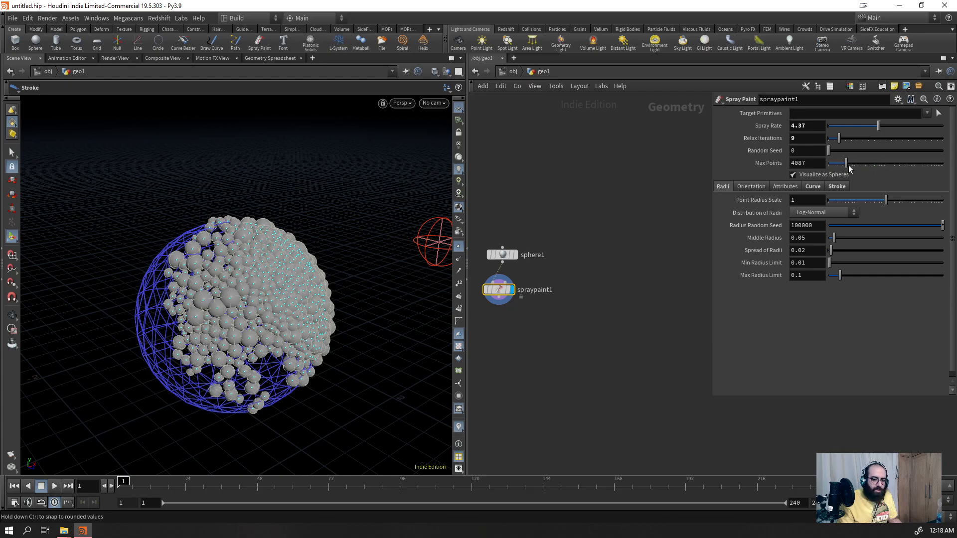
drag(881, 157, 830, 168)
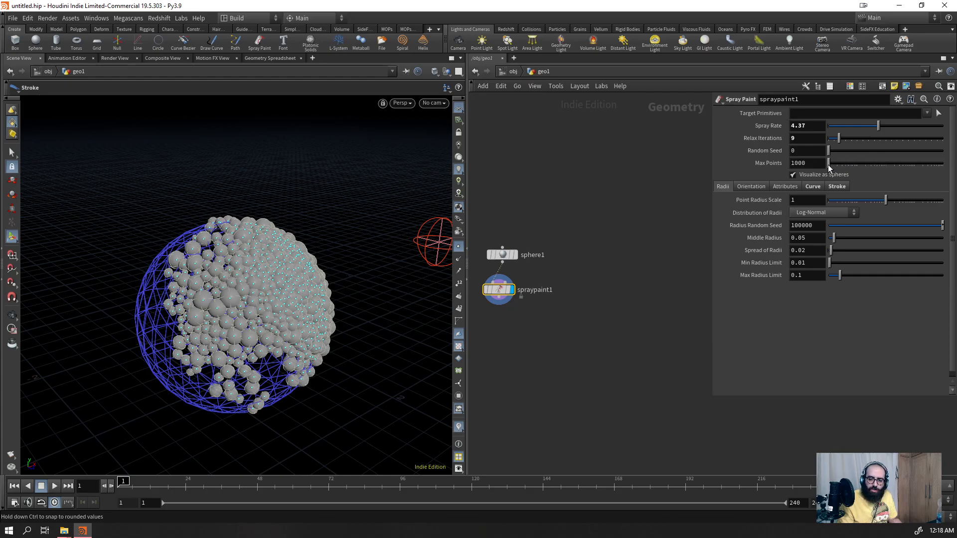
scroll(816, 166, down, 1)
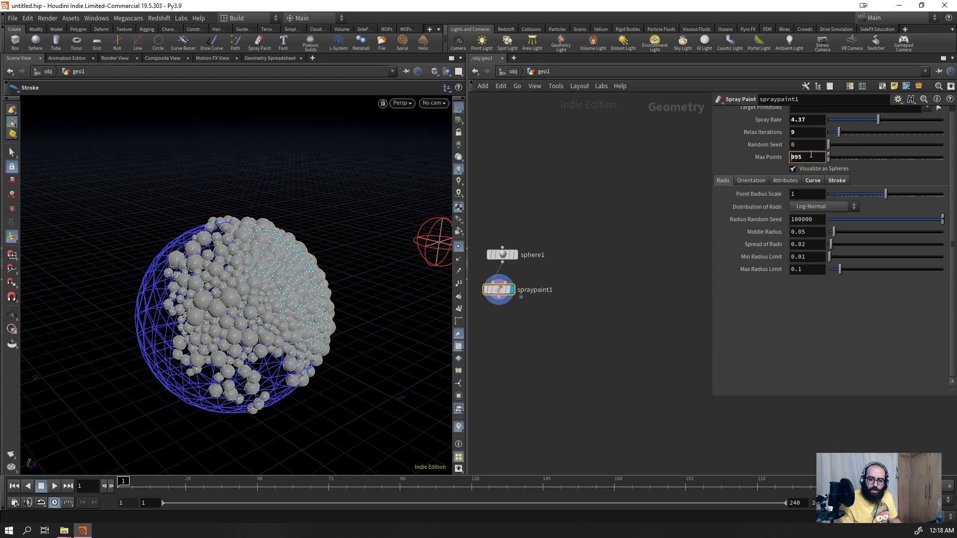
text(10)
key(Return)
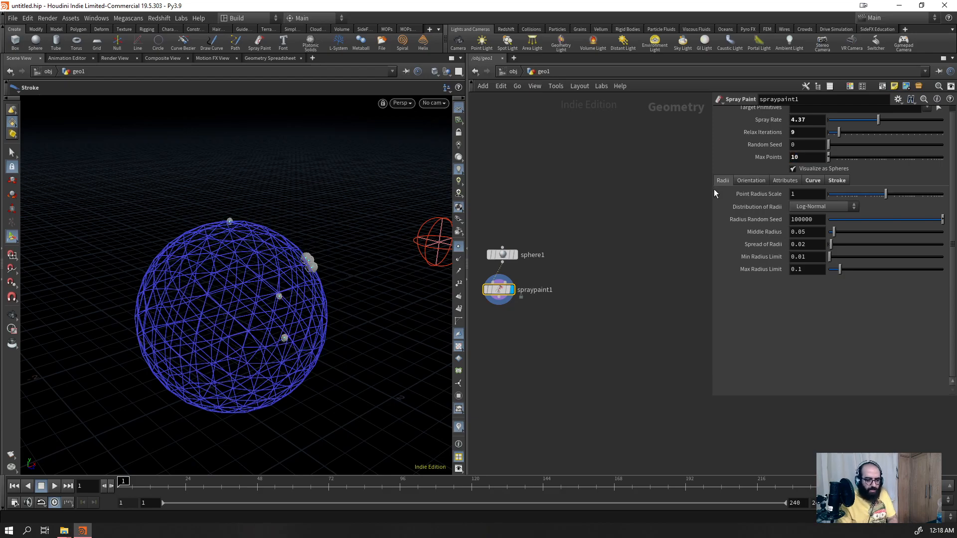
- Revert the Spray Paint node's Max Points parameter to its default
alt+drag(268, 280, 233, 280)
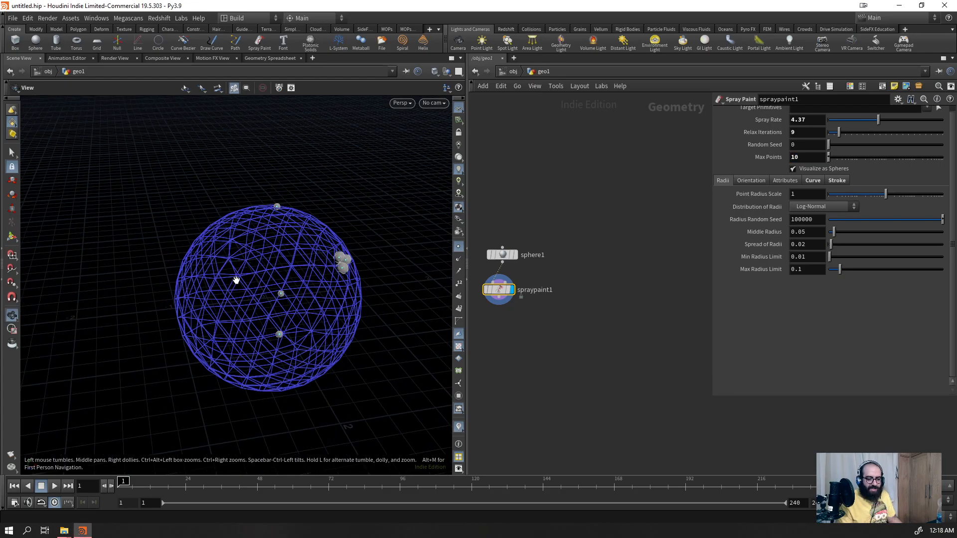
right_click(773, 160)
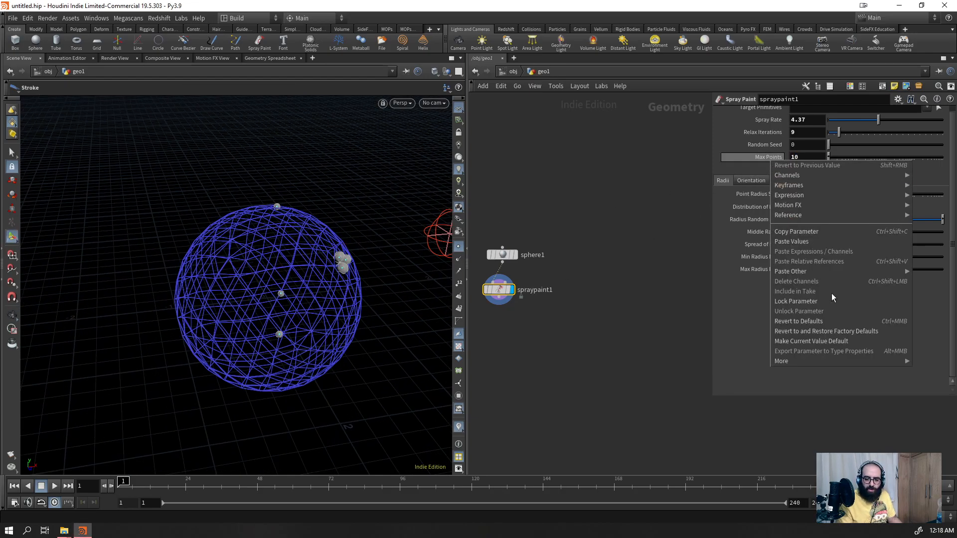
click(829, 321)
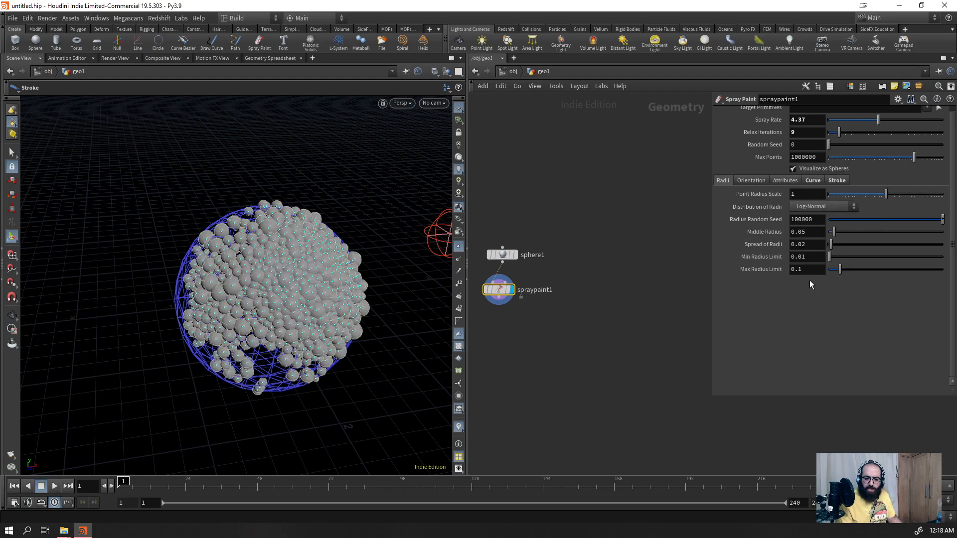
- Try larger values for Middle Radius, Min Radius Limit and Max Radius Limit, undoing each change
drag(835, 234, 903, 259)
key(ctrl+z)
key(ctrl+z)
drag(830, 257, 899, 258)
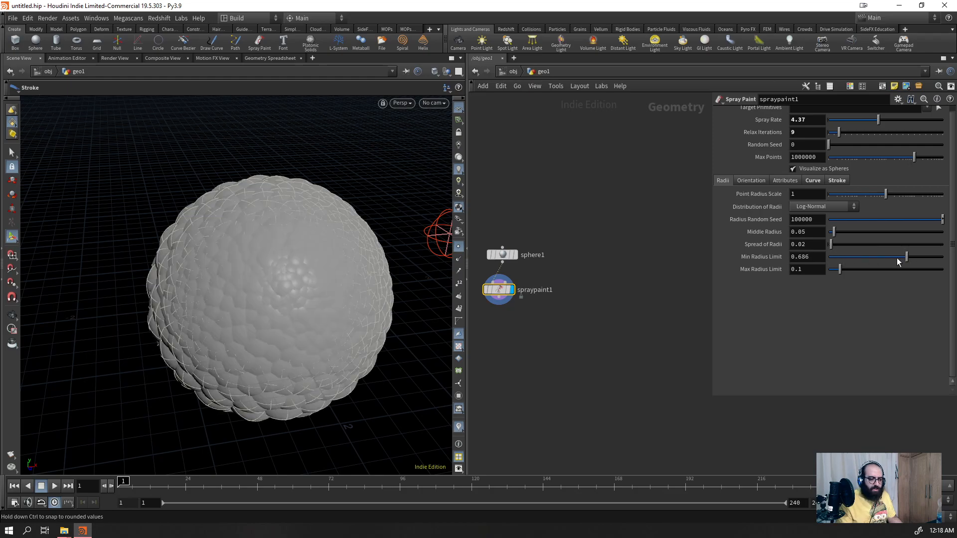
key(ctrl+z)
drag(840, 270, 875, 272)
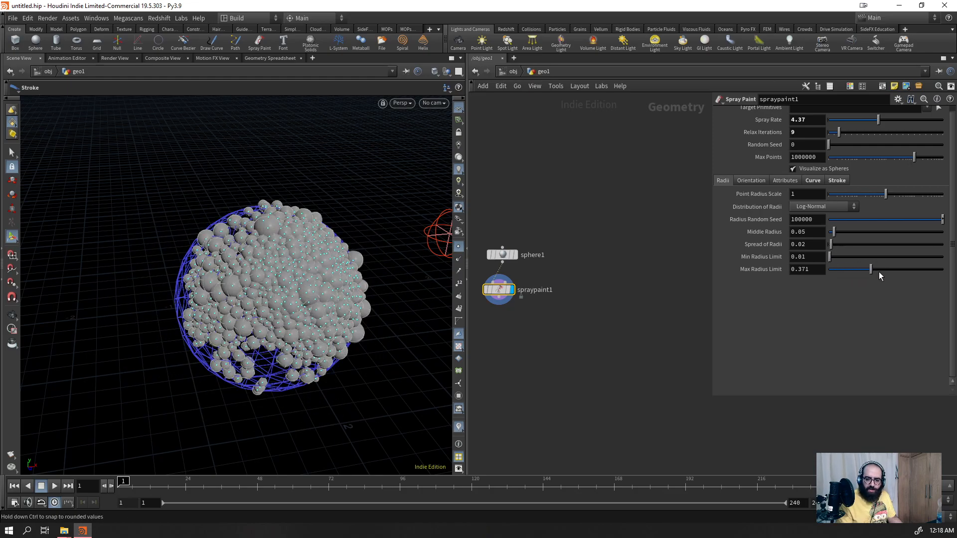
key(ctrl+z)
- Show the Spray Paint orientation settings and delete both the sphere and Spray Paint nodes
click(741, 182)
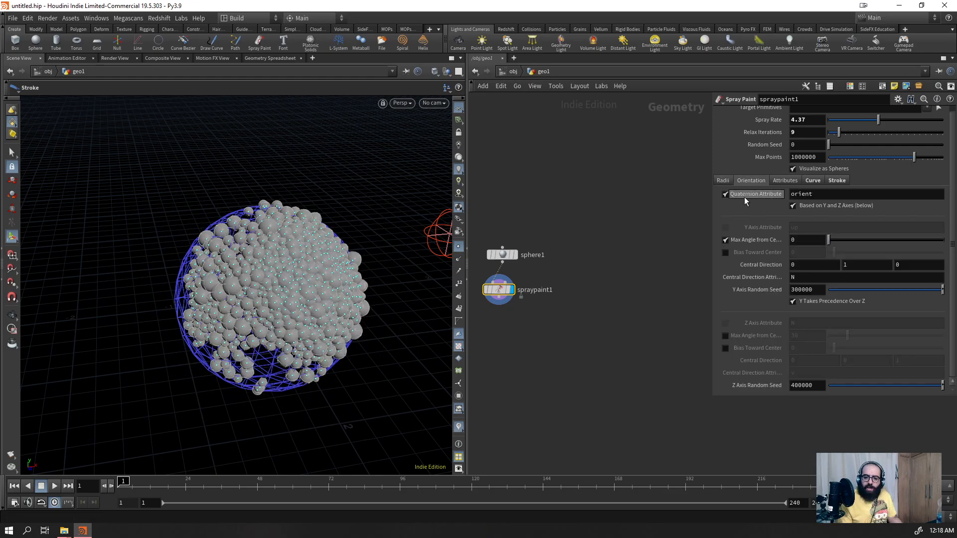
mouse_move(609, 192)
mouse_down()
mouse_move(493, 346)
mouse_move(508, 343)
mouse_up()
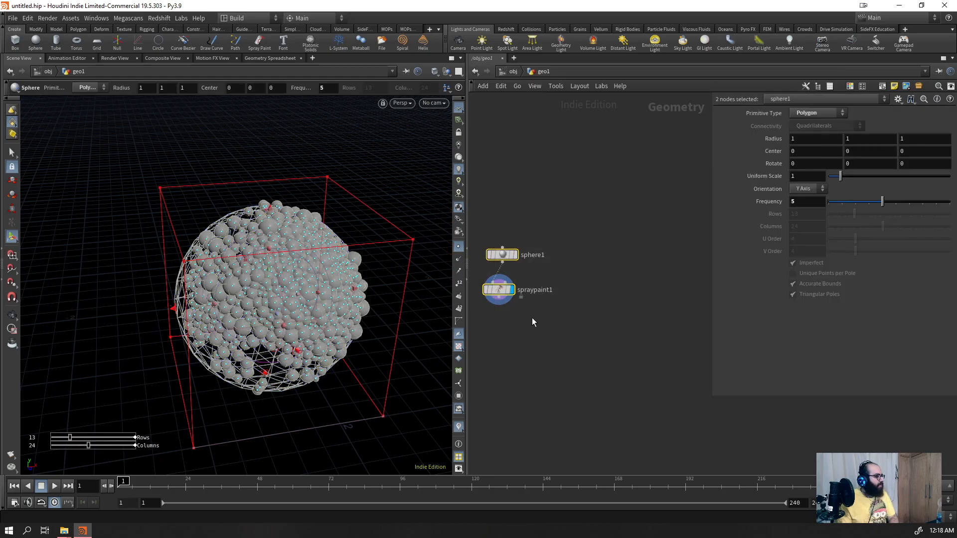
key(Delete)
- Add a Font node to the empty geometry network
key(Tab)
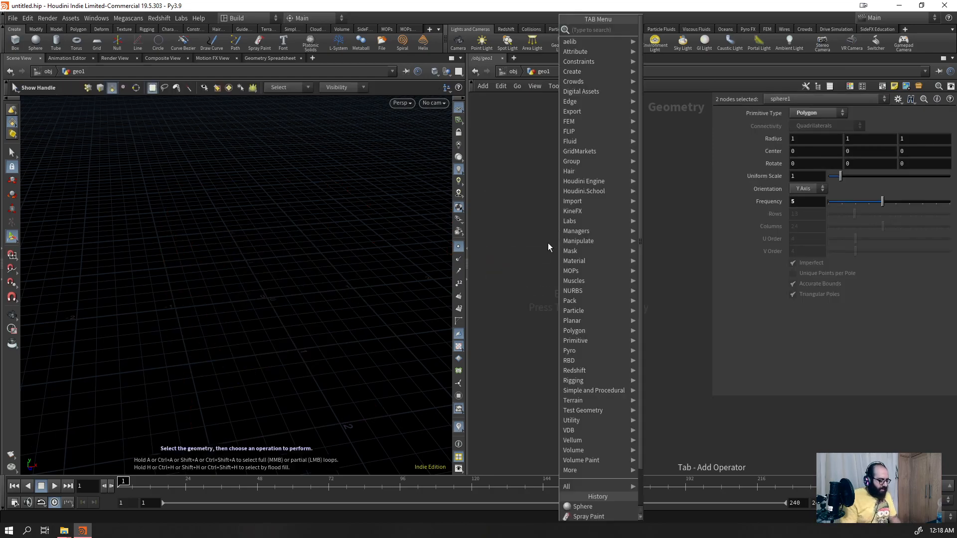
text(font)
key(Return)
click(532, 270)
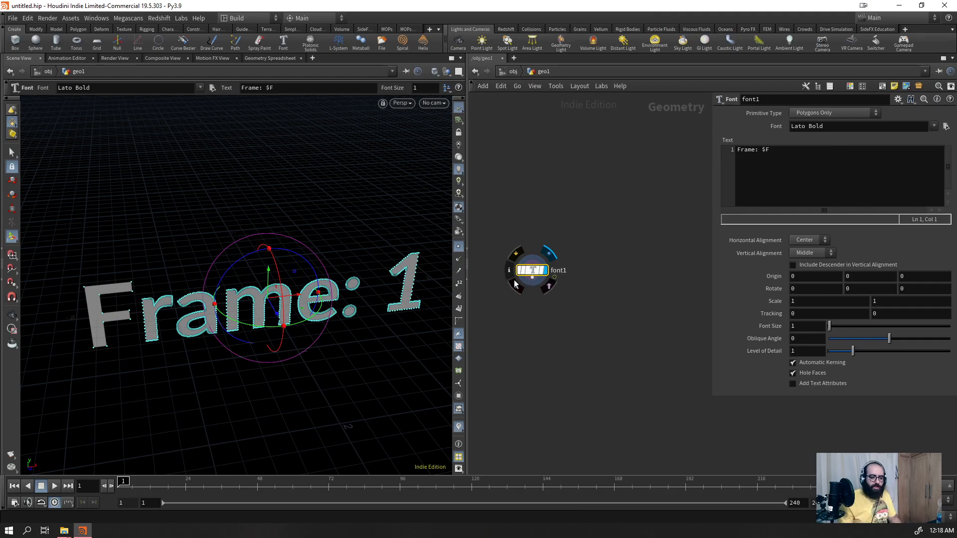
- Play the timeline several times to examine how the frame text changes, rewinding to frame 1 at the end
alt+drag(360, 287, 327, 278)
scroll(327, 278, down, 3)
alt+drag(259, 294, 224, 291)
key(Up)
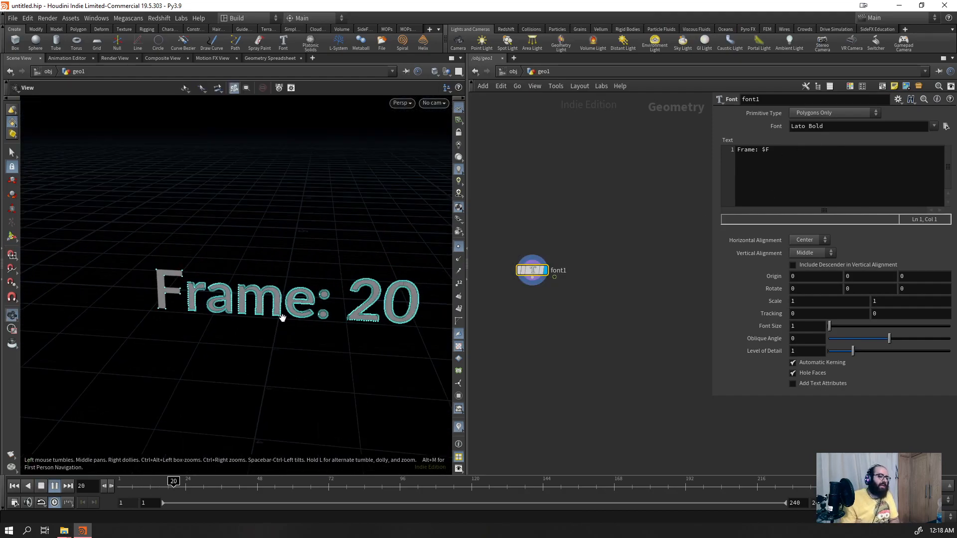
key(ctrl+Up)
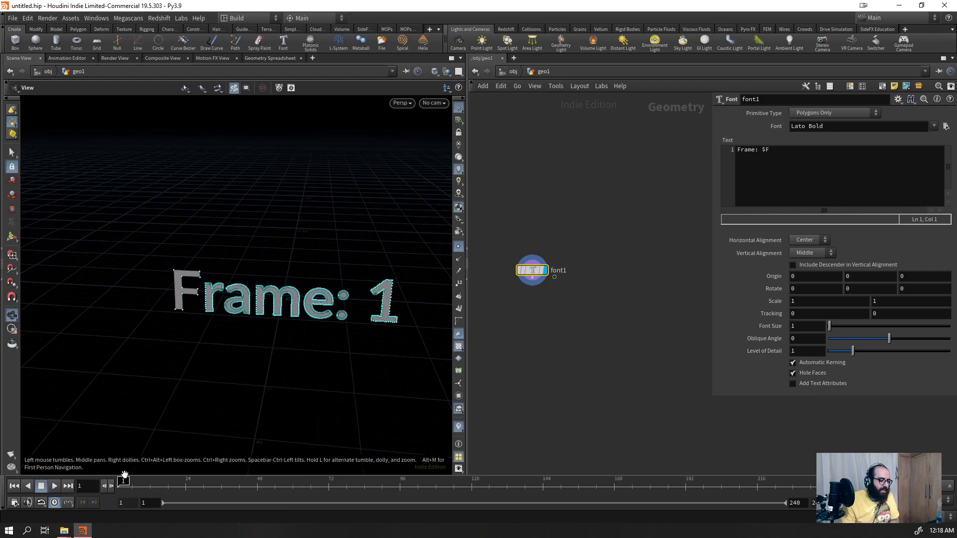
click(56, 489)
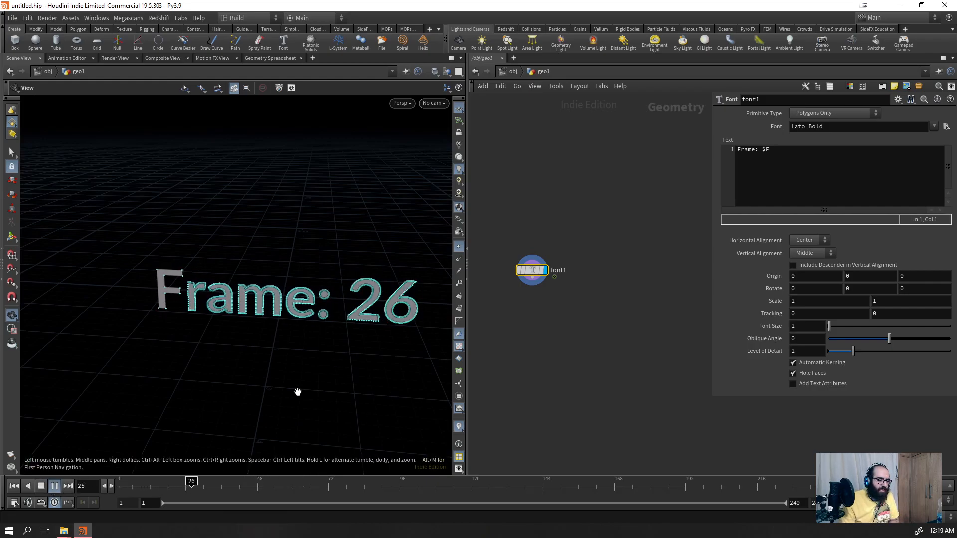
click(55, 486)
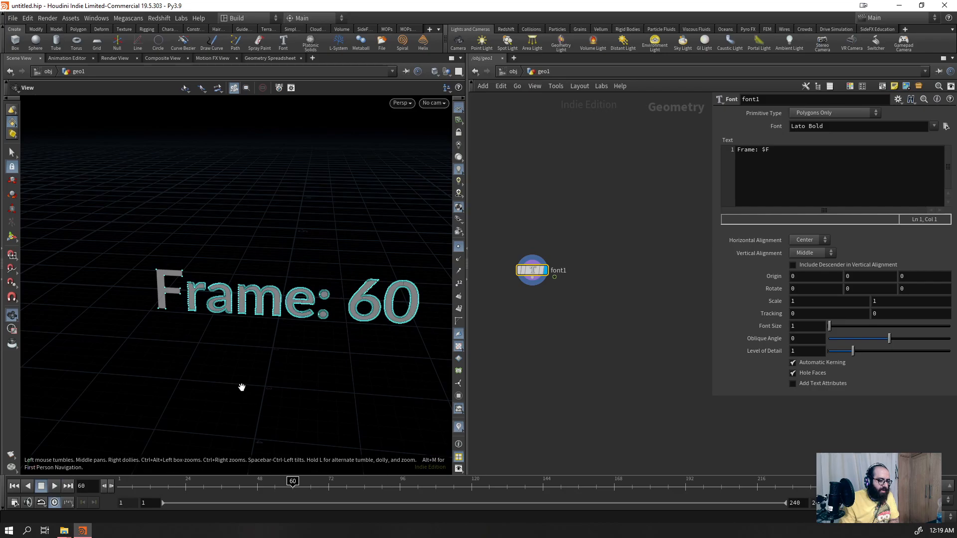
key(ctrl+Up)
key(Up)
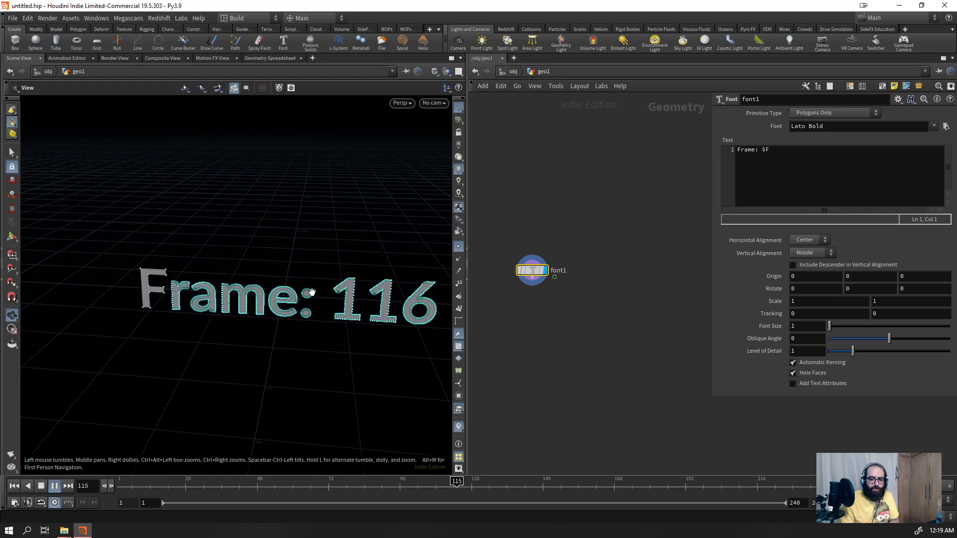
key(ctrl+Up)
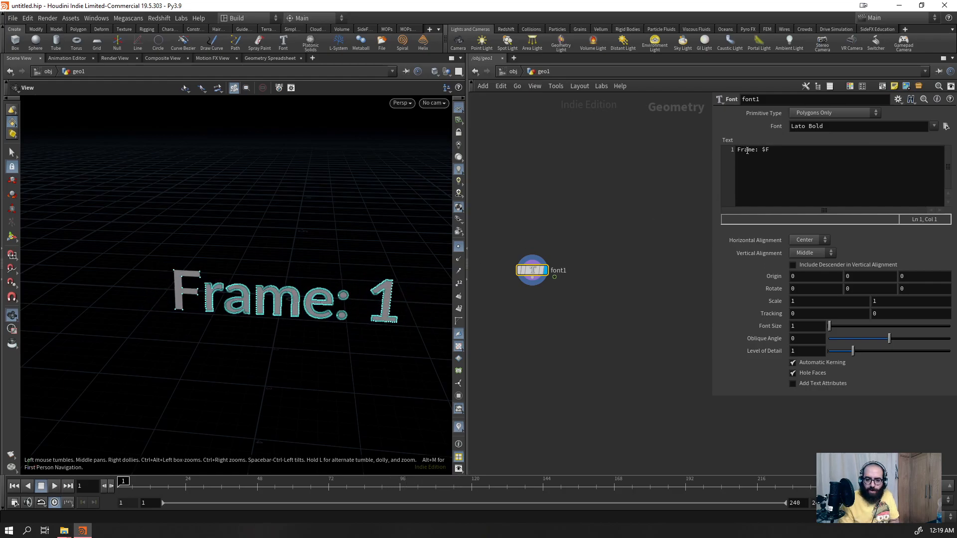
- Replace the Font node's whole text with $F
click(765, 151)
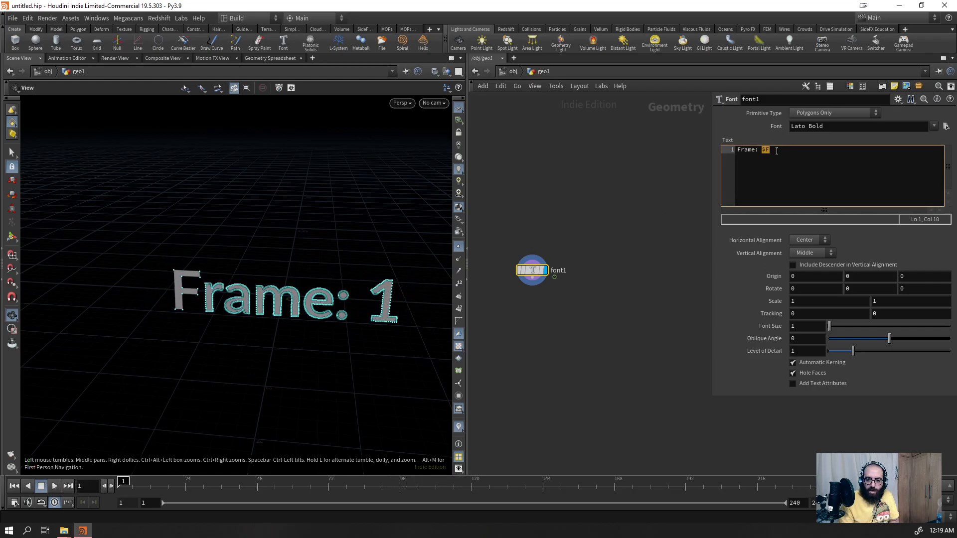
click(765, 151)
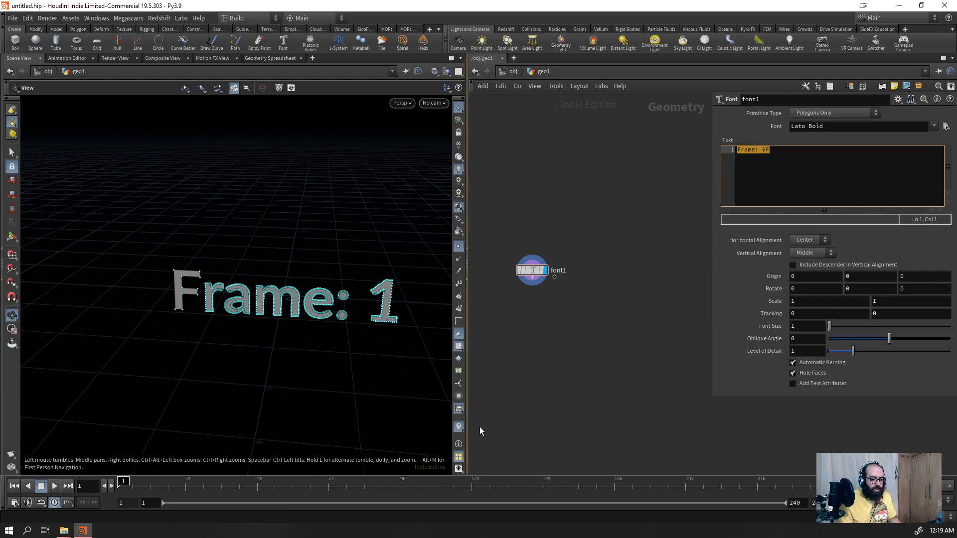
text($F)
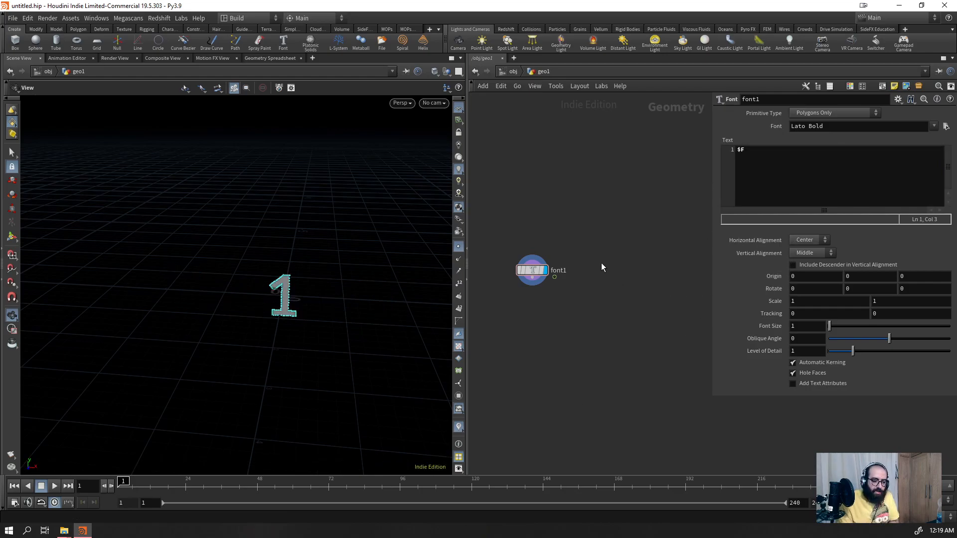
click(753, 146)
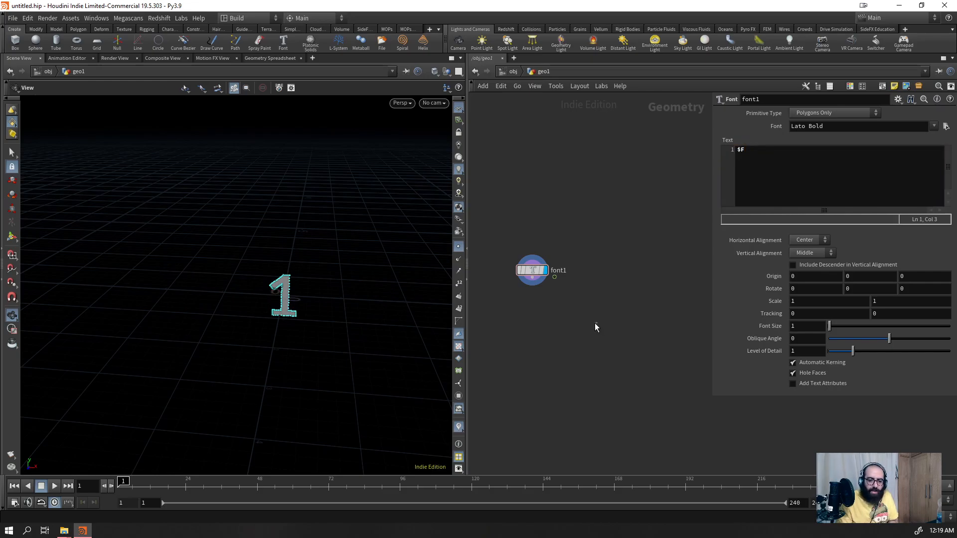
- Play the animation to check the frame number text up close, and return to the first frame
key(Up)
scroll(410, 171, up, 5)
drag(185, 324, 192, 295)
middle_drag(192, 294, 207, 307)
key(ctrl+Up)
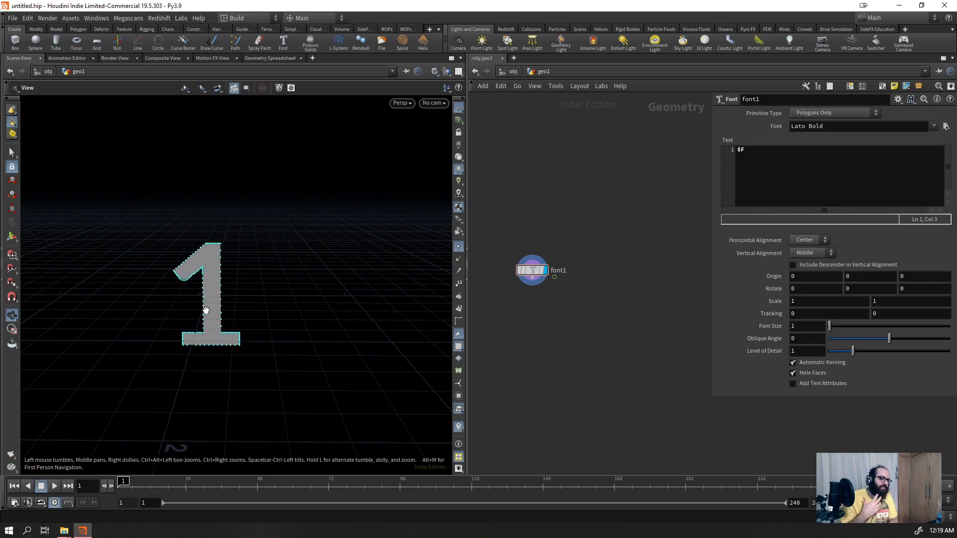
- Change the Font node's text to $T and advance to frame 2 to view the time value
click(756, 151)
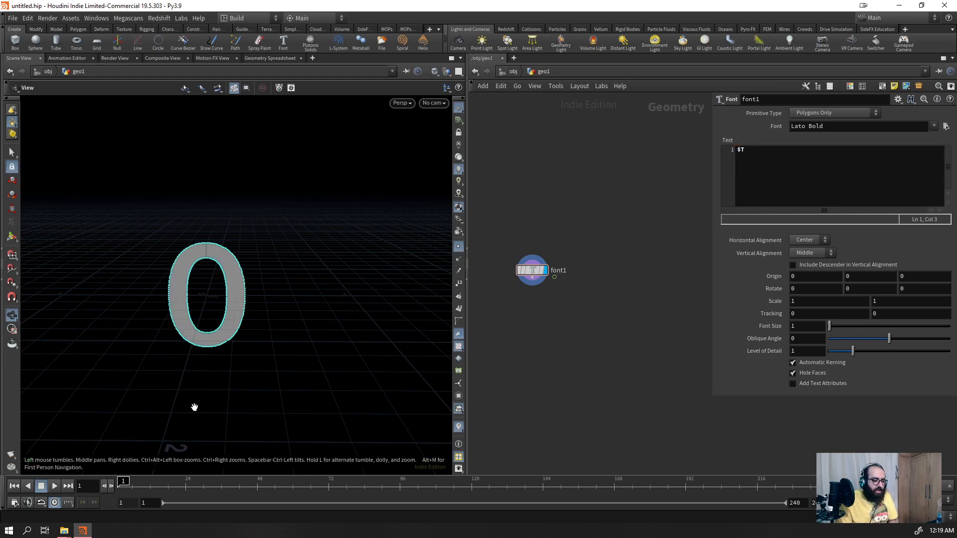
key(Right)
scroll(184, 312, down, 6)
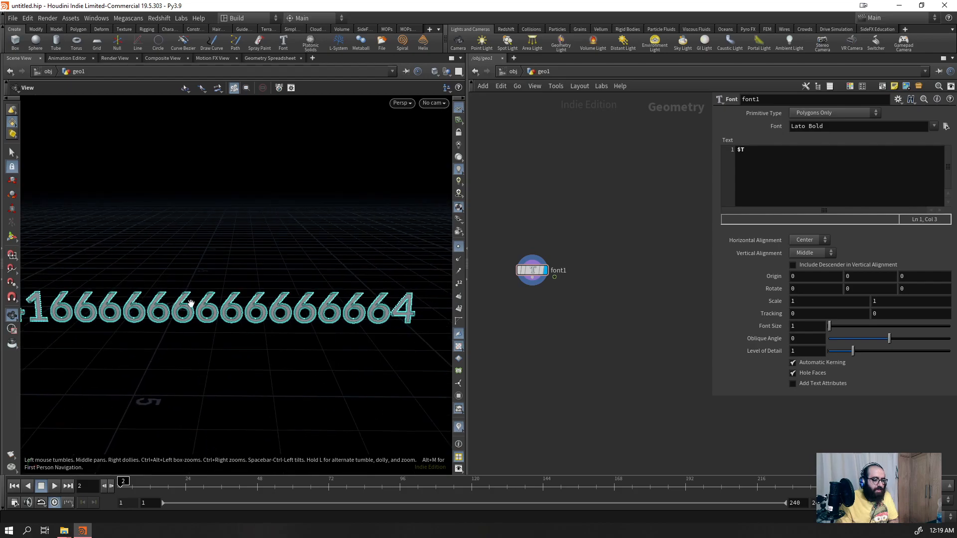
- Step the timeline forward to frame 8 to examine how the $T value in the text changes
right_drag(173, 381, 265, 232)
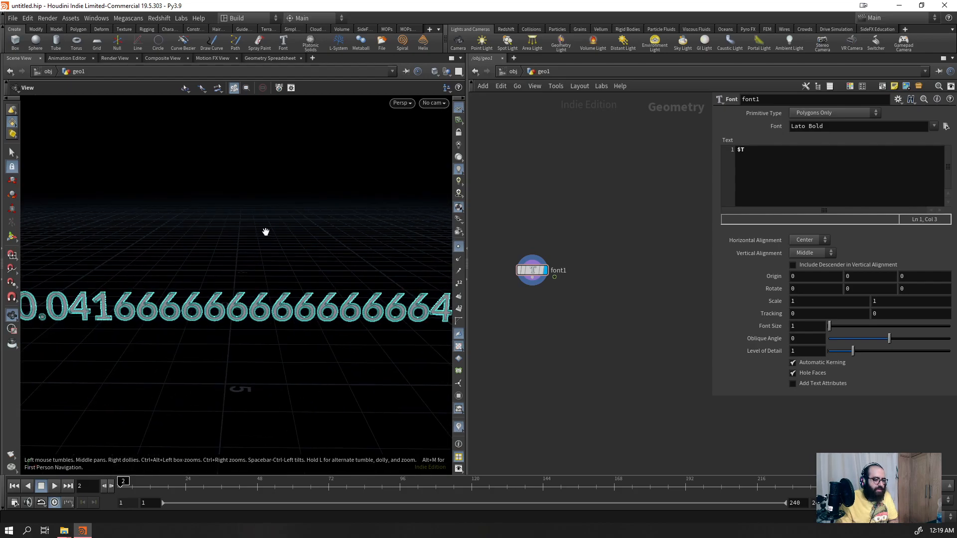
click(459, 247)
scroll(303, 317, down, 2)
key(Right)
key(Right)
key(Right)
key(Right)
key(Right)
key(Right)
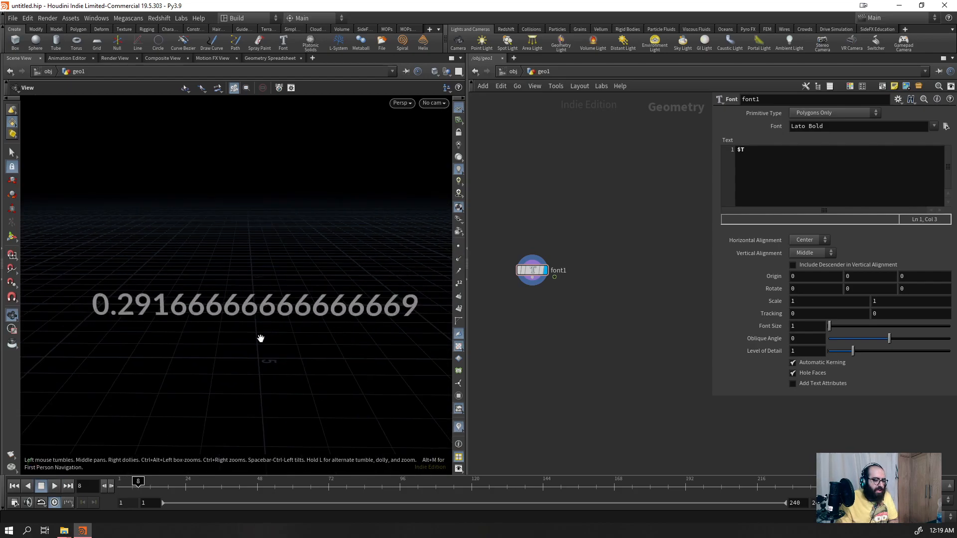
- Play the animation from the first frame, stop and step to frame 50 to read the time value, and rewind to frame 1
key(ctrl+Up)
key(Up)
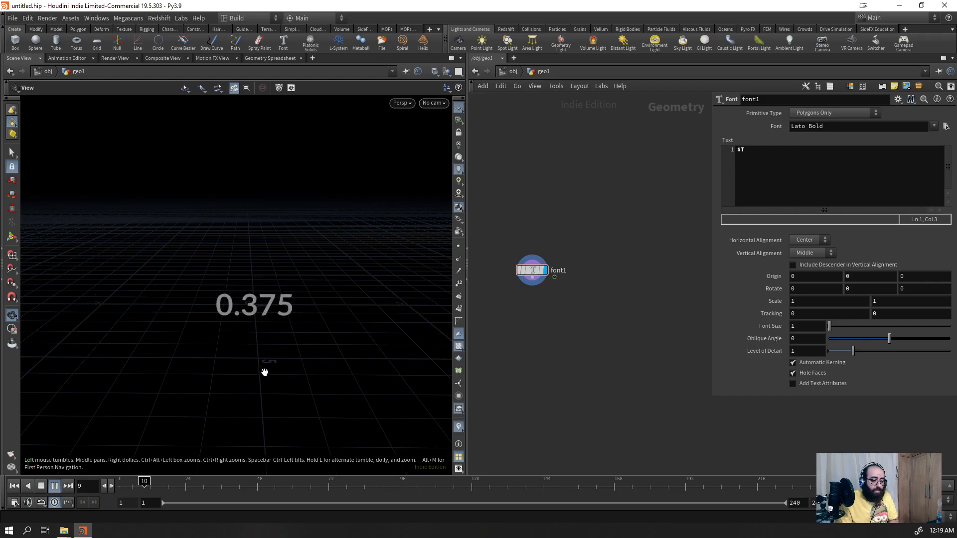
key(Up)
key(Right)
key(Right)
key(Right)
key(Right)
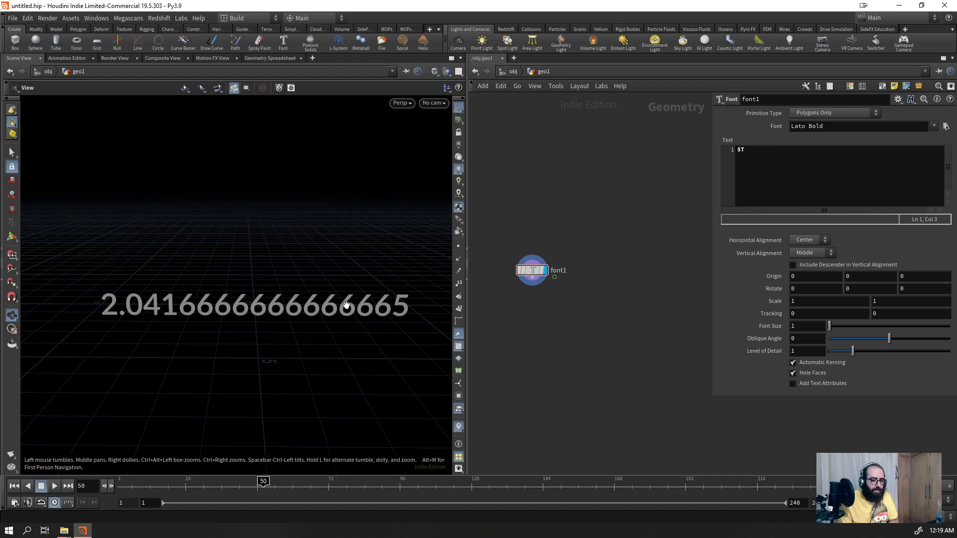
key(ctrl+Up)
- Replace the Font node's text with $F and play the animation briefly, returning to the first frame
drag(748, 201, 725, 172)
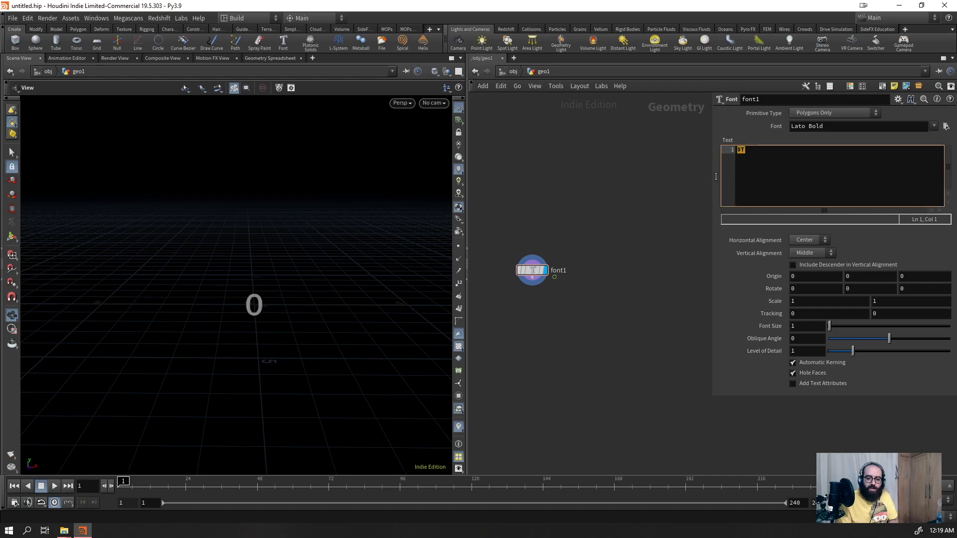
text($F)
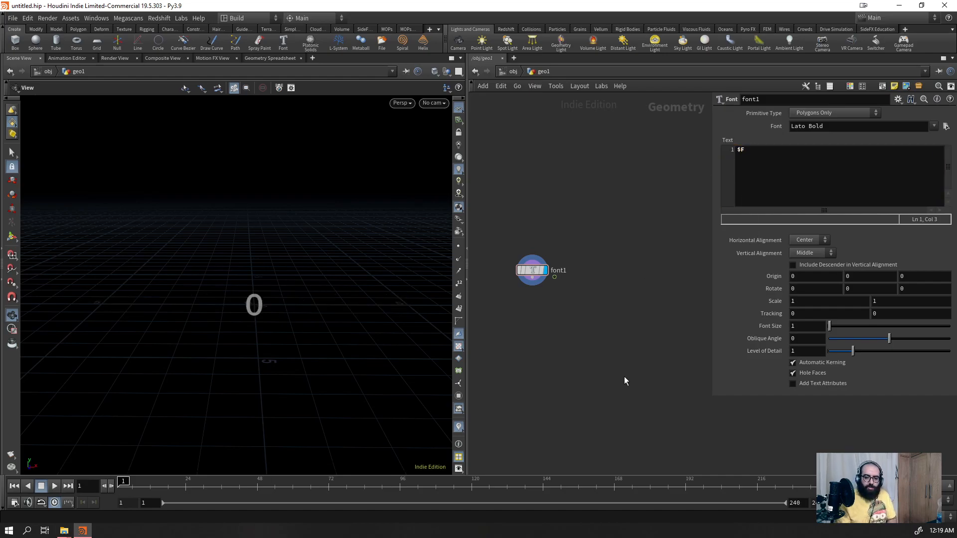
key(Up)
drag(297, 264, 266, 287)
key(ctrl+Up)
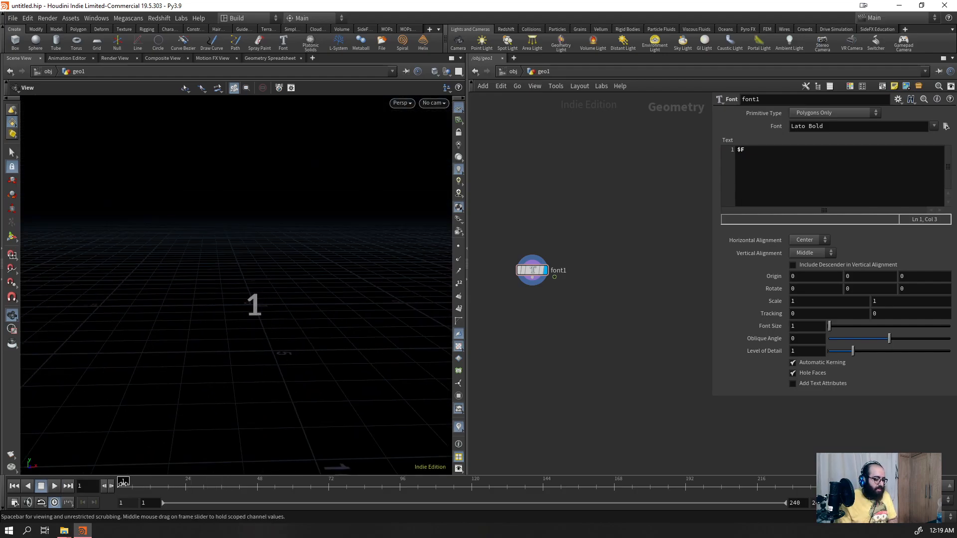
- Try a start frame of 0 in the global animation options, and set the playback range start back to 1
click(13, 502)
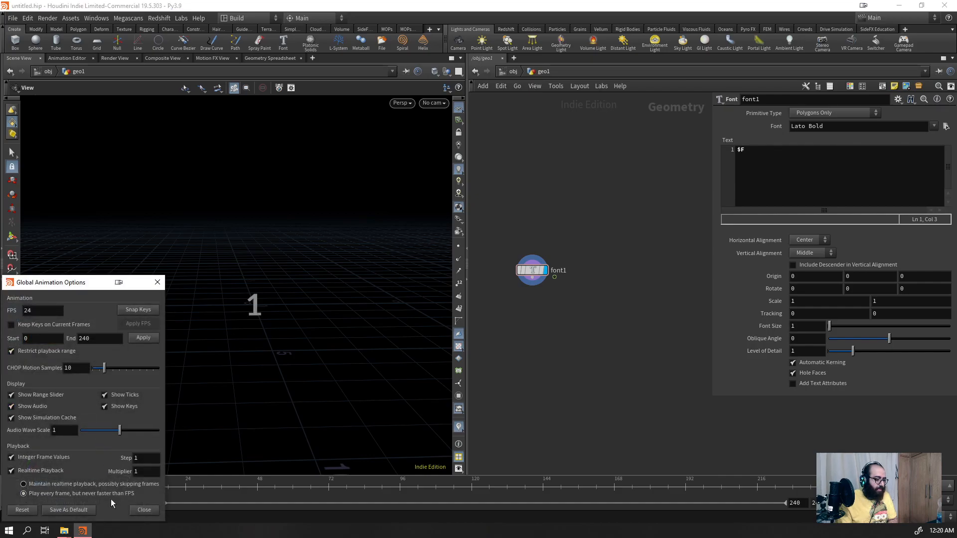
click(144, 510)
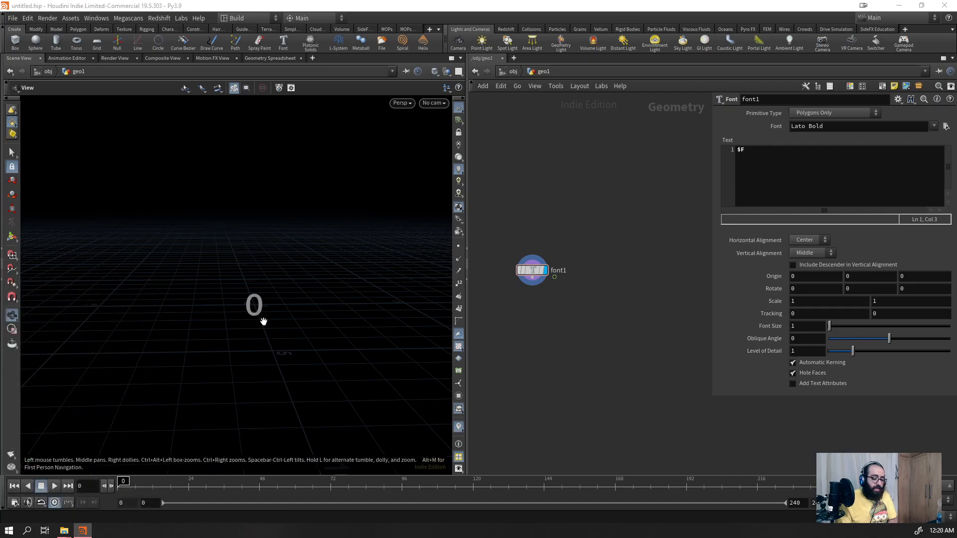
click(145, 503)
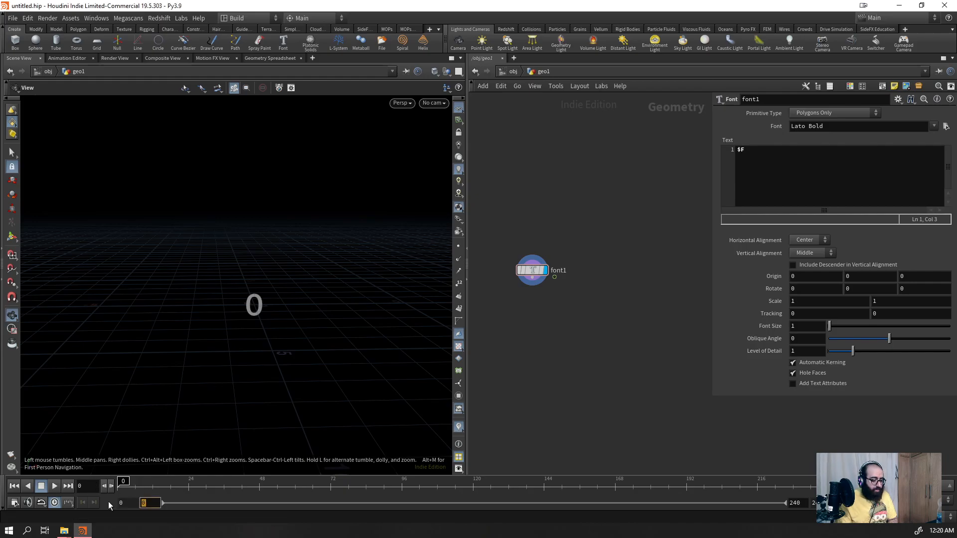
text(1)
key(Return)
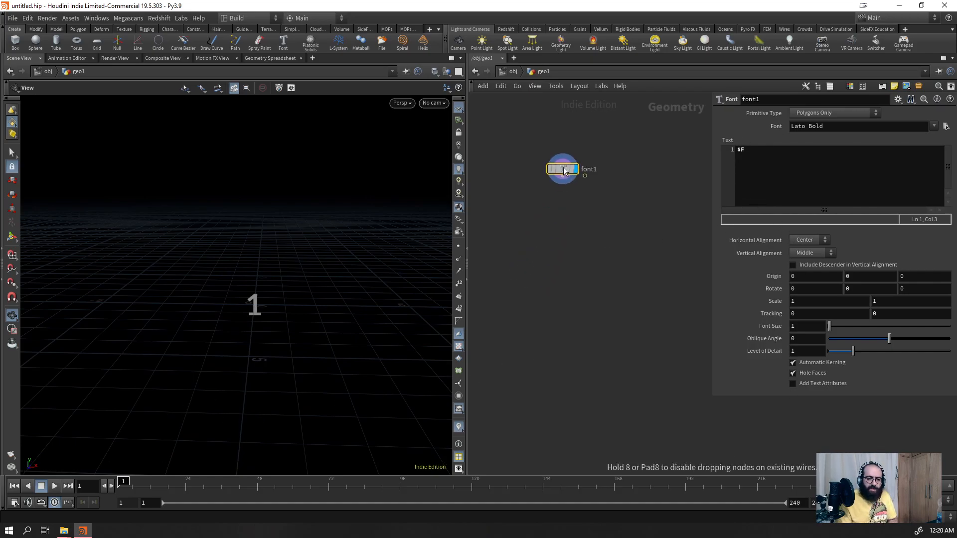
- Delete the Font node, add a Platonic Solids node in its place and frame the solid in the viewport
key(Delete)
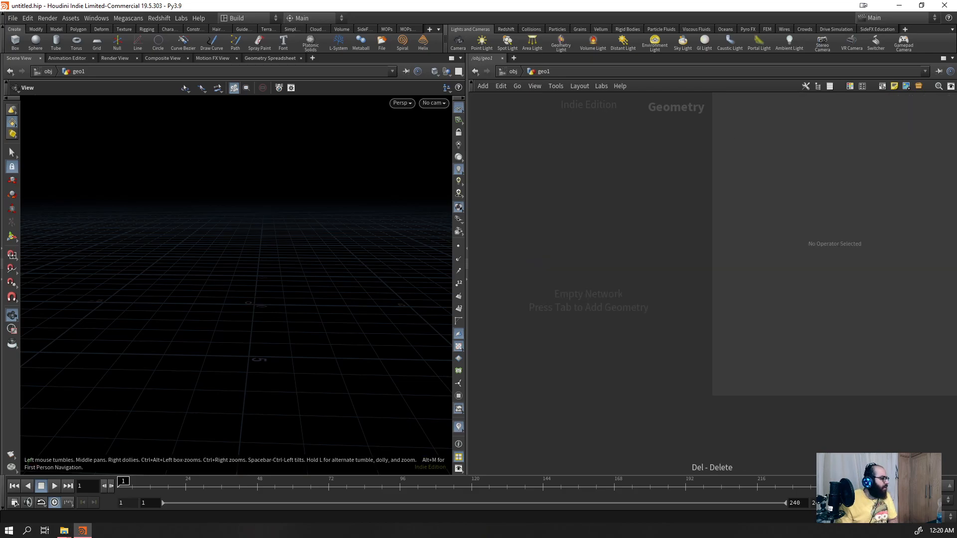
key(Tab)
text(plat)
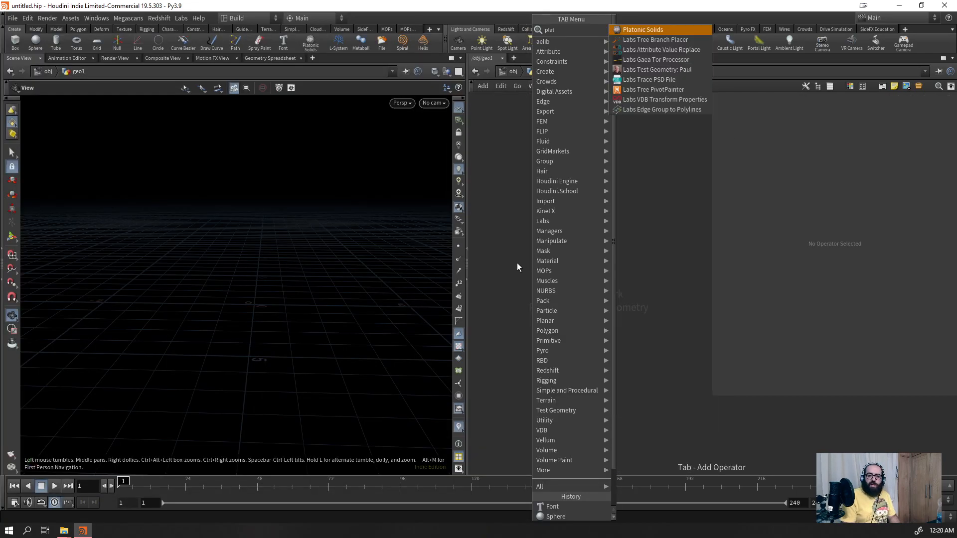
key(Return)
click(513, 267)
key(f)
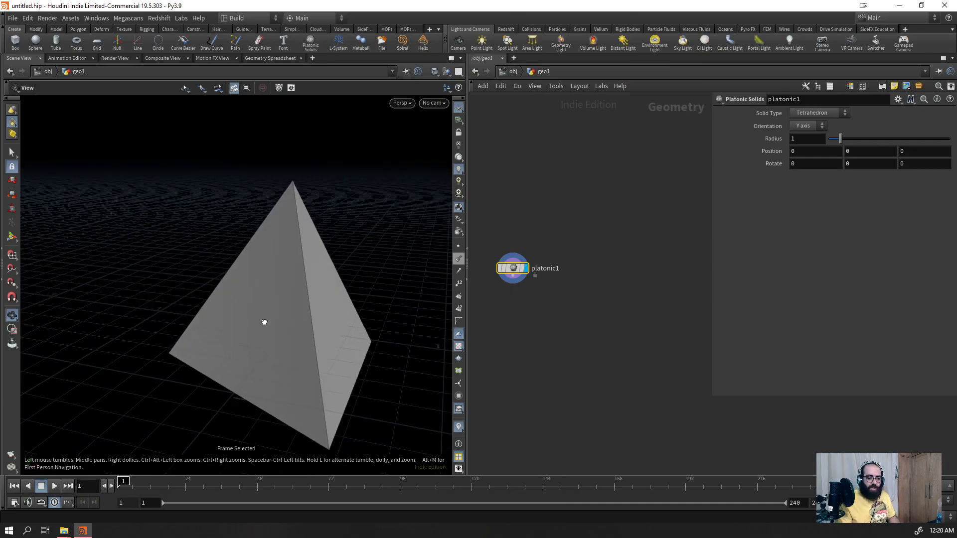
- Switch the Platonic Solids node's solid type through Cube, Octahedron and Icosahedron, inspecting each shape
click(830, 112)
click(824, 133)
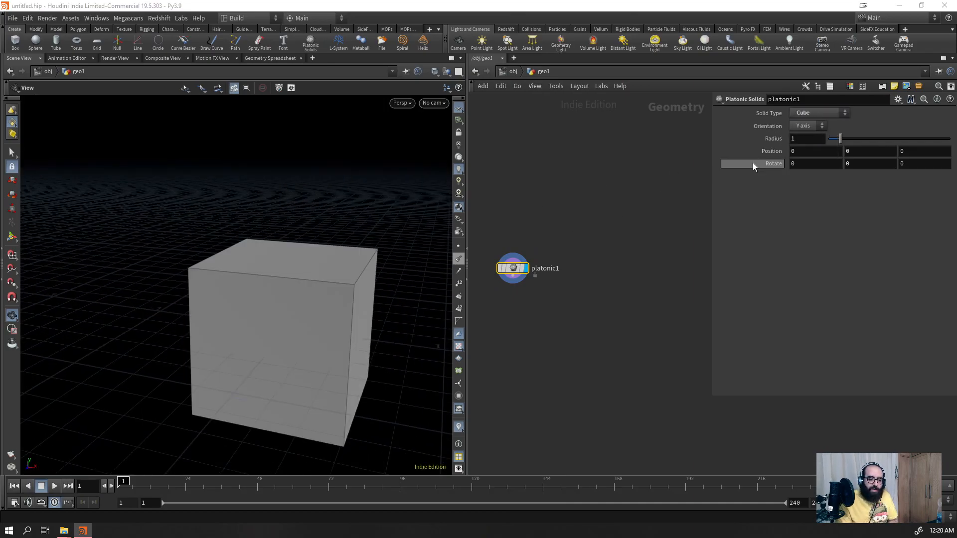
click(837, 112)
click(809, 145)
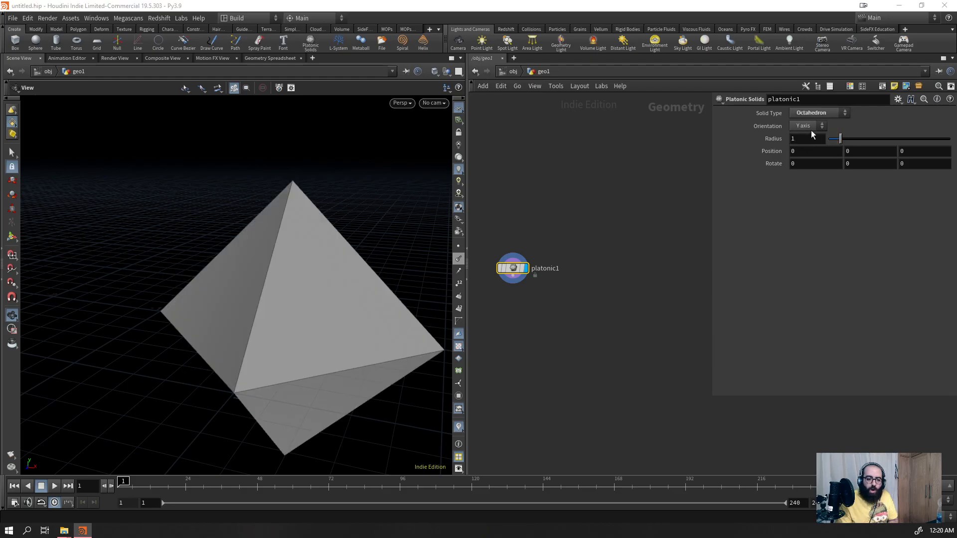
click(816, 114)
click(816, 154)
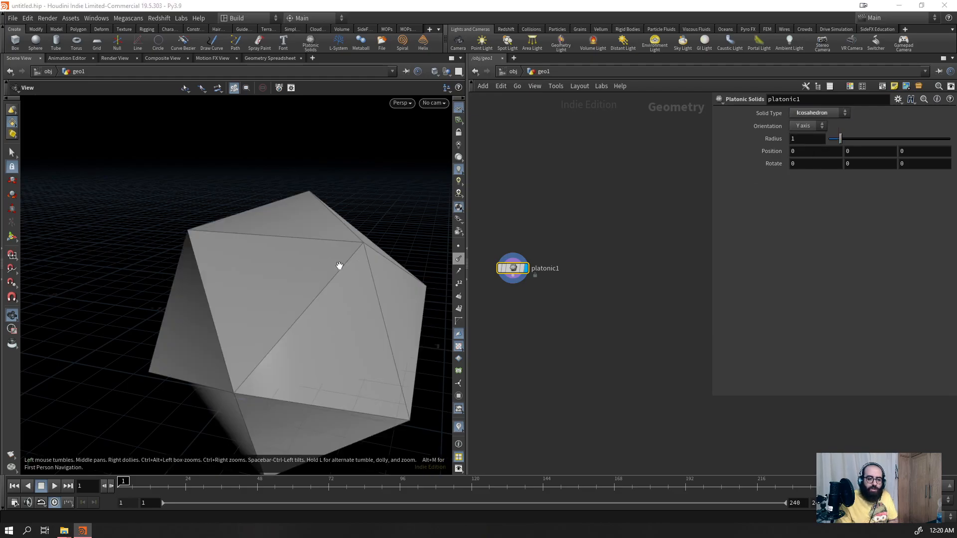
scroll(339, 265, down, 3)
drag(338, 279, 316, 284)
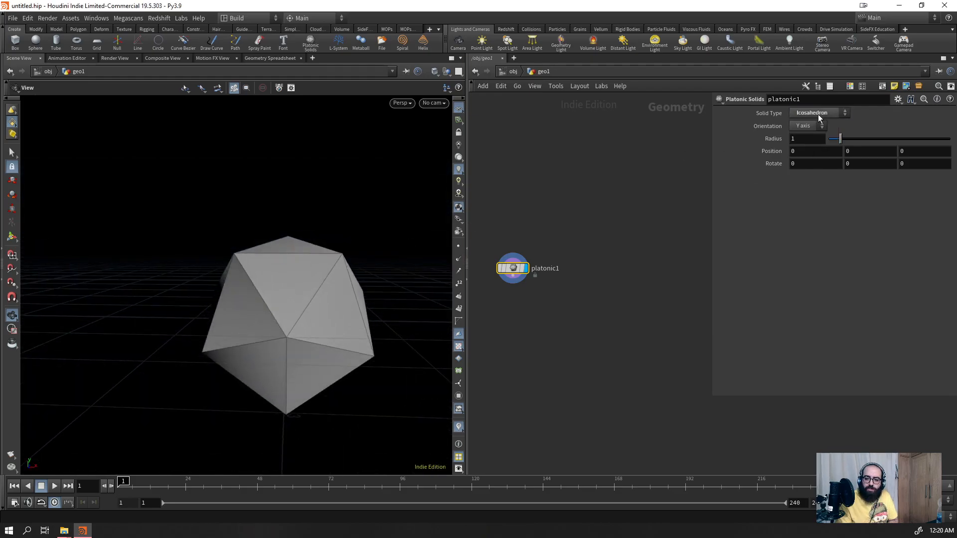
- Try the Dodecahedron and Soccer Ball solid types, ending with the solid type set to Utah Teapot
click(818, 114)
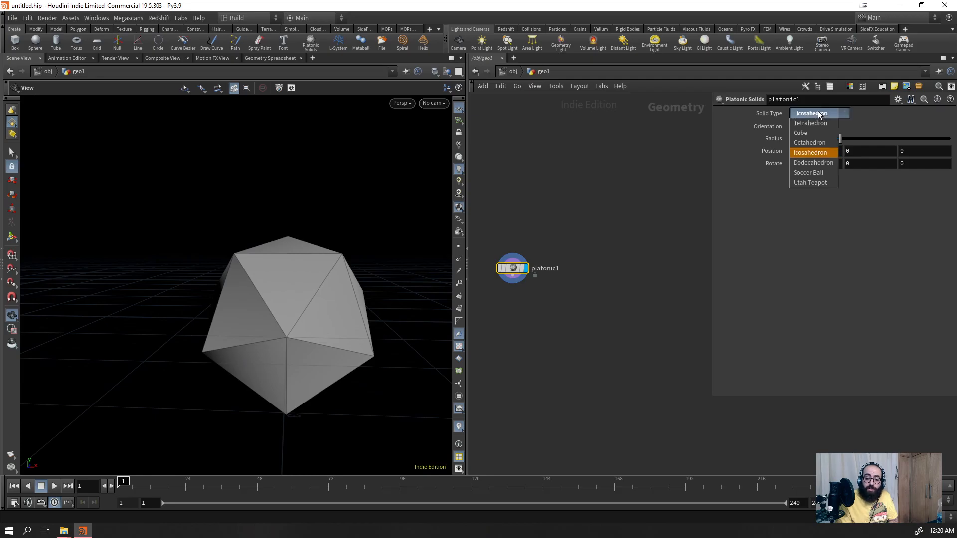
click(808, 163)
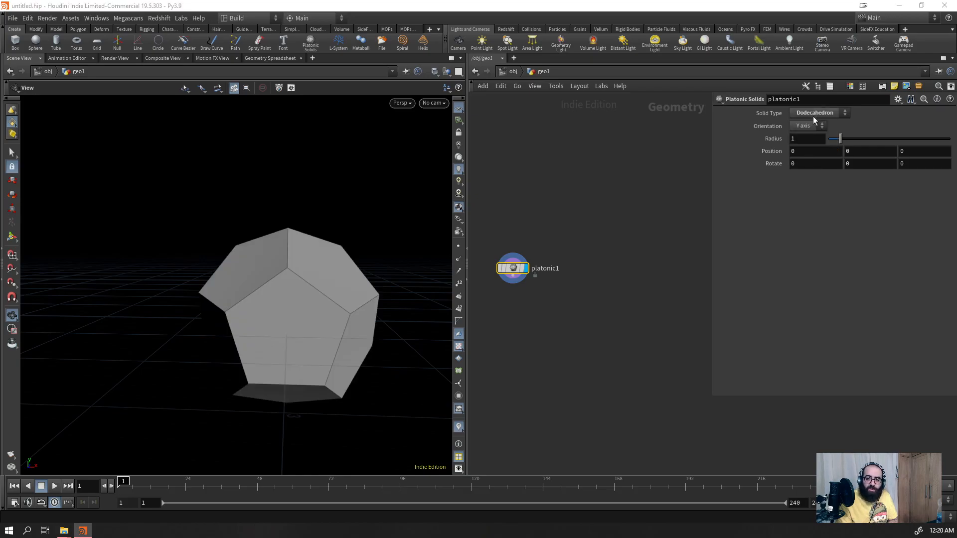
click(814, 119)
click(812, 175)
drag(370, 314, 344, 309)
click(815, 116)
click(817, 183)
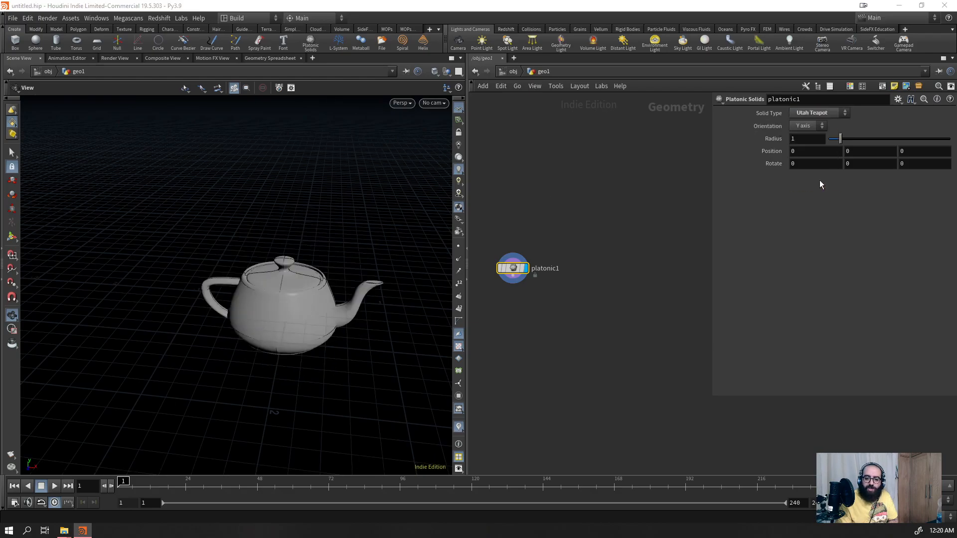
- Examine the Utah Teapot's lid, spout and body up close from several angles
right_drag(316, 324, 438, 258)
drag(438, 259, 309, 287)
right_drag(309, 286, 346, 256)
drag(346, 257, 321, 276)
right_drag(320, 276, 219, 286)
right_drag(308, 266, 327, 229)
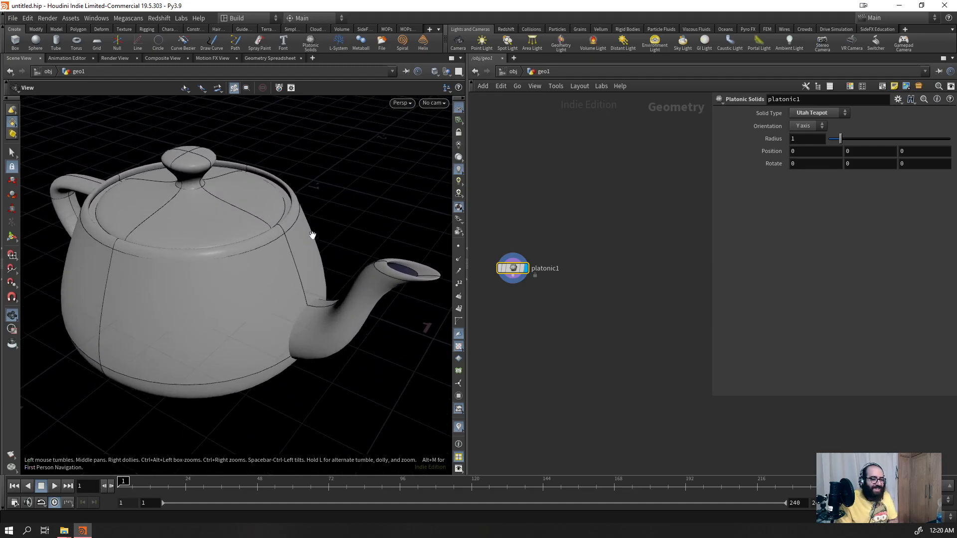
drag(327, 229, 297, 229)
mouse_move(235, 331)
mouse_down()
mouse_move(245, 305)
mouse_move(233, 327)
mouse_up()
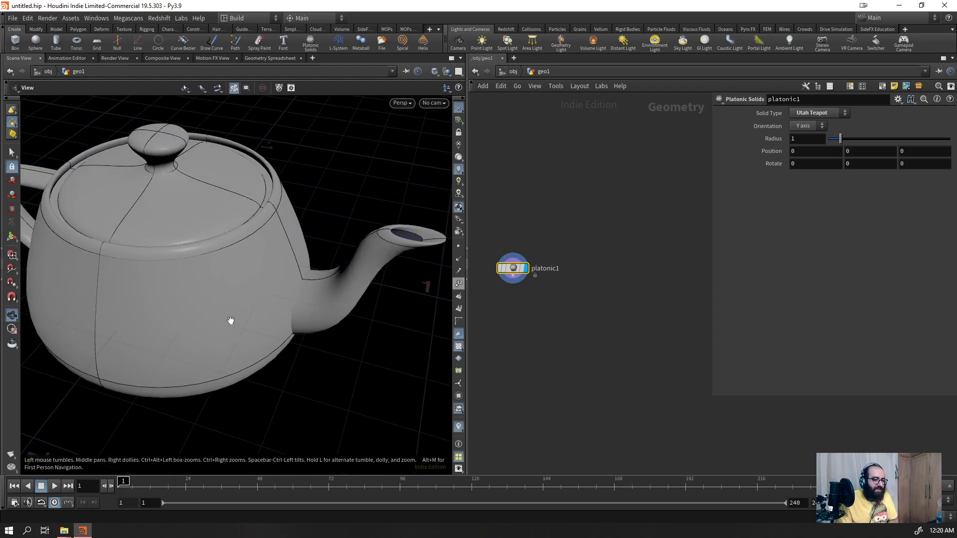
right_drag(233, 327, 244, 288)
drag(244, 288, 230, 260)
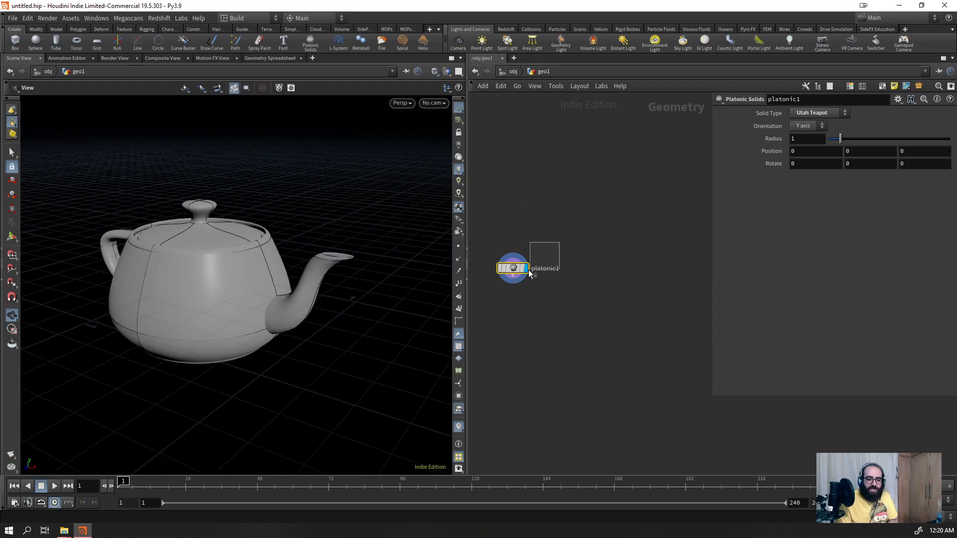
- Delete the Platonic Solids node and add an L-System node to the network
drag(513, 268, 534, 191)
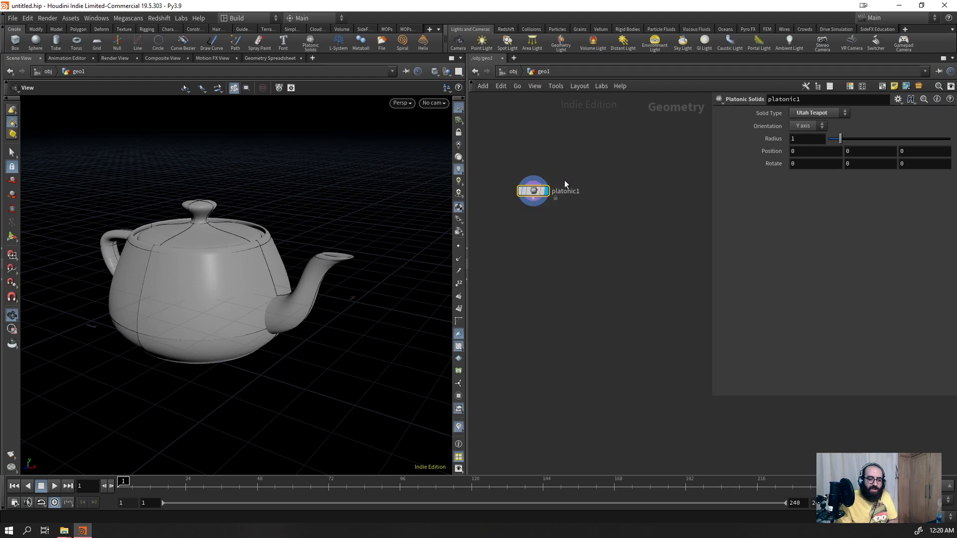
key(Delete)
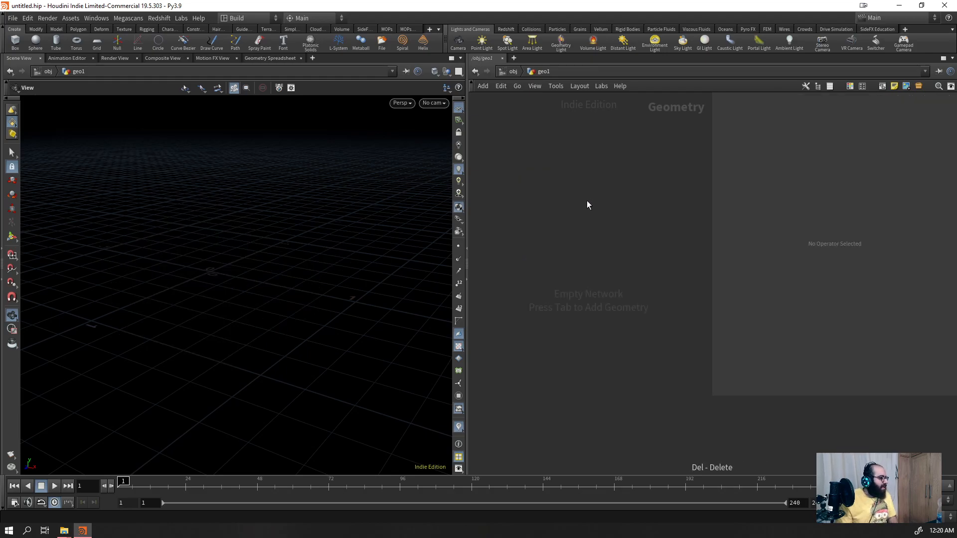
key(Tab)
text(lsys)
key(Return)
click(568, 220)
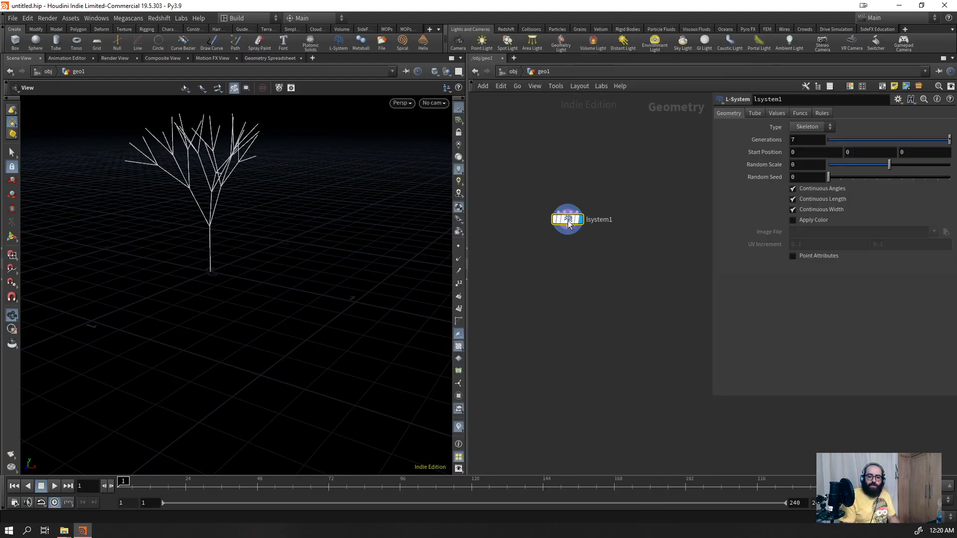
drag(219, 160, 260, 154)
- Load the Koch2 preset on the L-System node and check the list of other available presets
click(898, 98)
scroll(825, 361, down, 2)
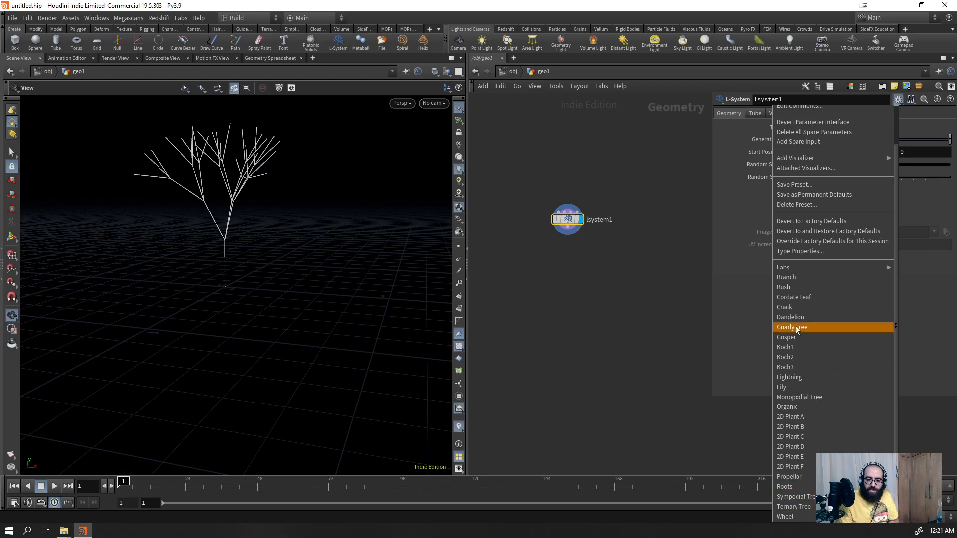
click(801, 358)
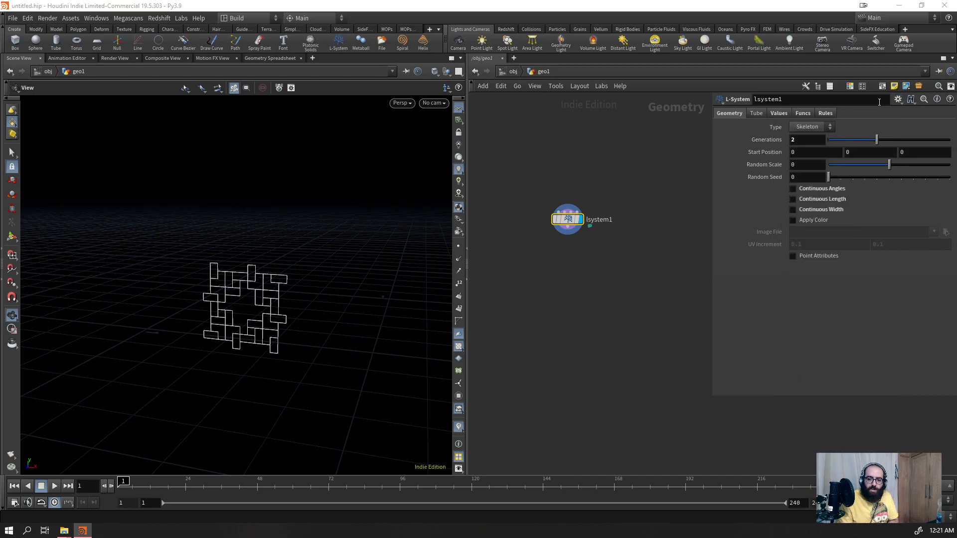
click(899, 99)
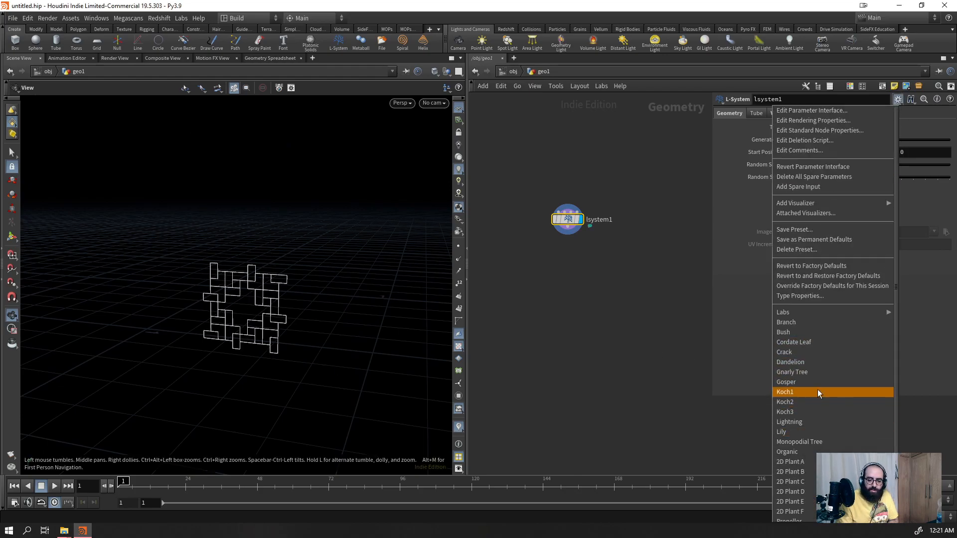
click(255, 272)
- Load the Gnarly Tree preset on the L-System node and view the tree up close
click(898, 100)
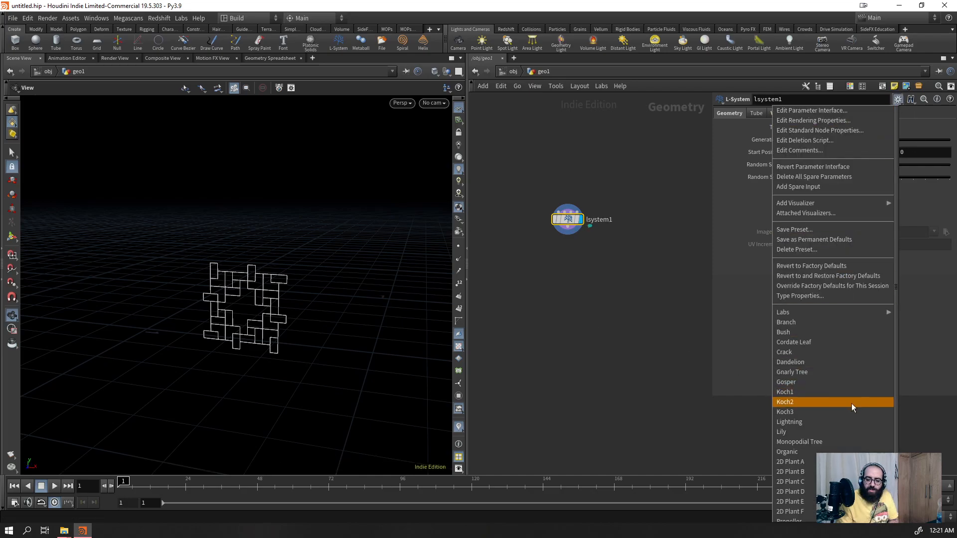
click(798, 372)
drag(239, 319, 189, 321)
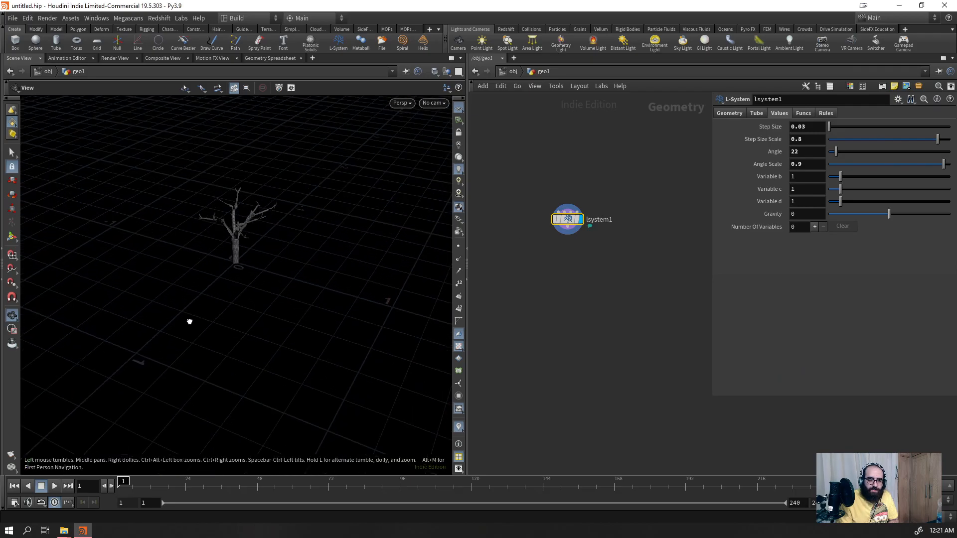
scroll(189, 321, up, 5)
- Load the 2D Plant E preset on the L-System node and view the whole plant from the front
click(899, 99)
scroll(818, 463, down, 4)
click(800, 454)
right_drag(162, 459, 273, 254)
drag(273, 255, 313, 202)
right_drag(304, 239, 211, 170)
middle_drag(211, 171, 229, 239)
right_drag(230, 238, 357, 160)
drag(356, 160, 363, 131)
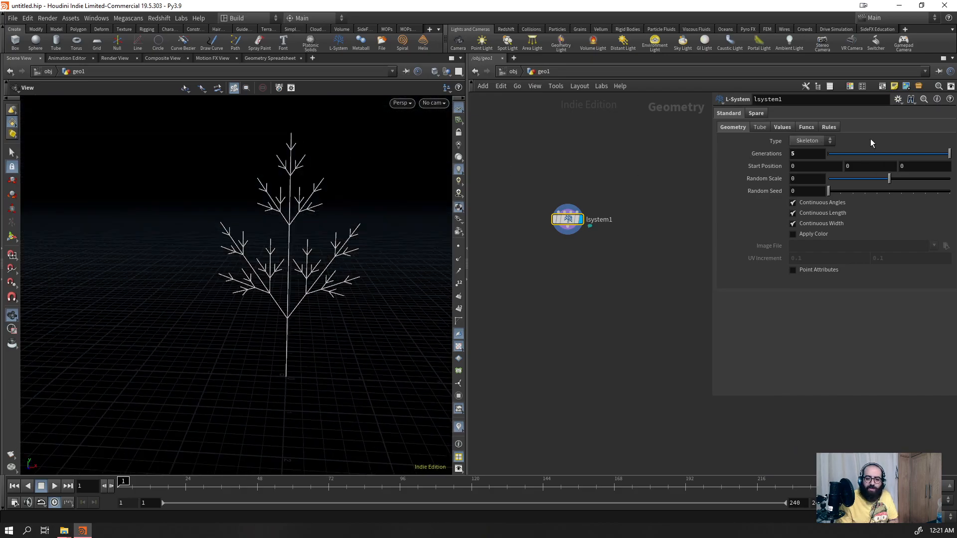
- Look through the L-System node's preset list and its Rules parameters without applying another preset
click(898, 99)
click(765, 133)
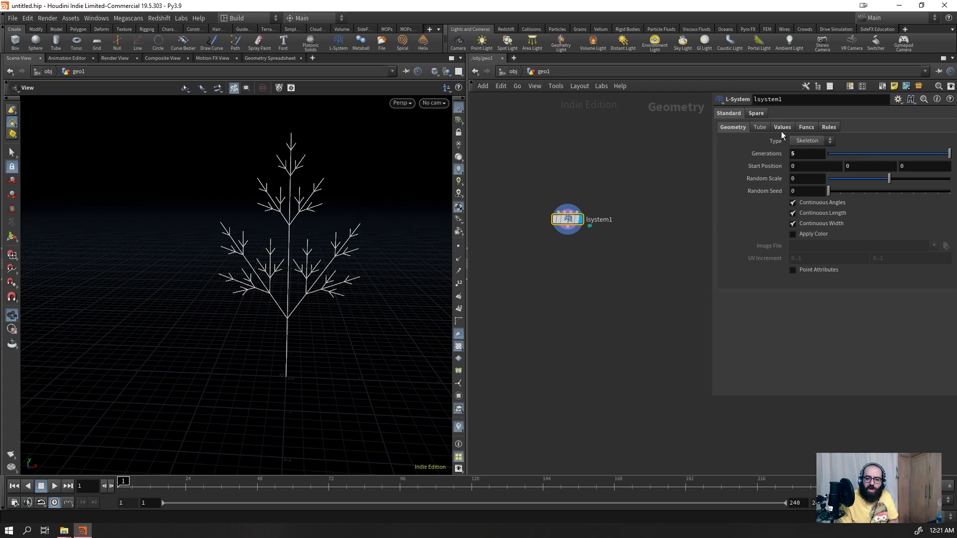
click(829, 128)
click(898, 99)
click(663, 185)
- Delete the existing L-System node and add a fresh L-System node with default settings
key(Delete)
key(Tab)
text(lsys)
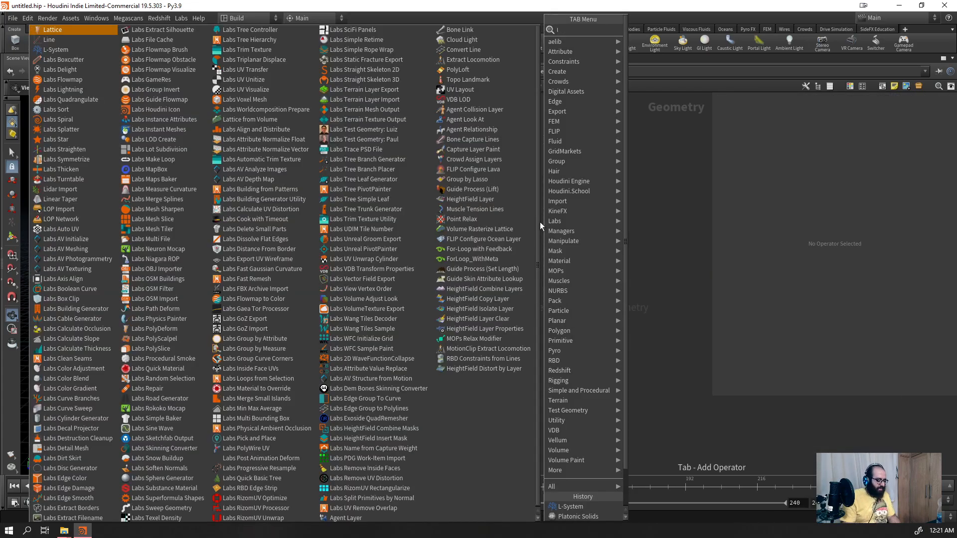
key(Return)
click(533, 235)
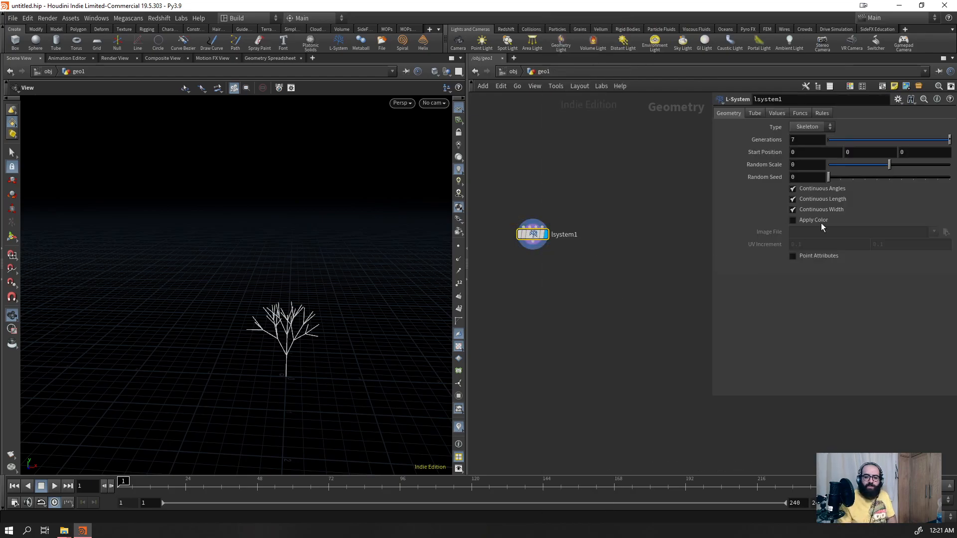
- Clear the L-System node's default rules and reduce its Premise to FFF
click(825, 113)
drag(824, 226, 763, 226)
key(BackSpace)
drag(886, 214, 729, 233)
key(BackSpace)
drag(820, 201, 688, 221)
key(BackSpace)
click(655, 328)
- Turn on point display in the viewport and view the L-System line up close
click(458, 247)
right_drag(295, 380, 444, 222)
middle_drag(286, 446, 234, 363)
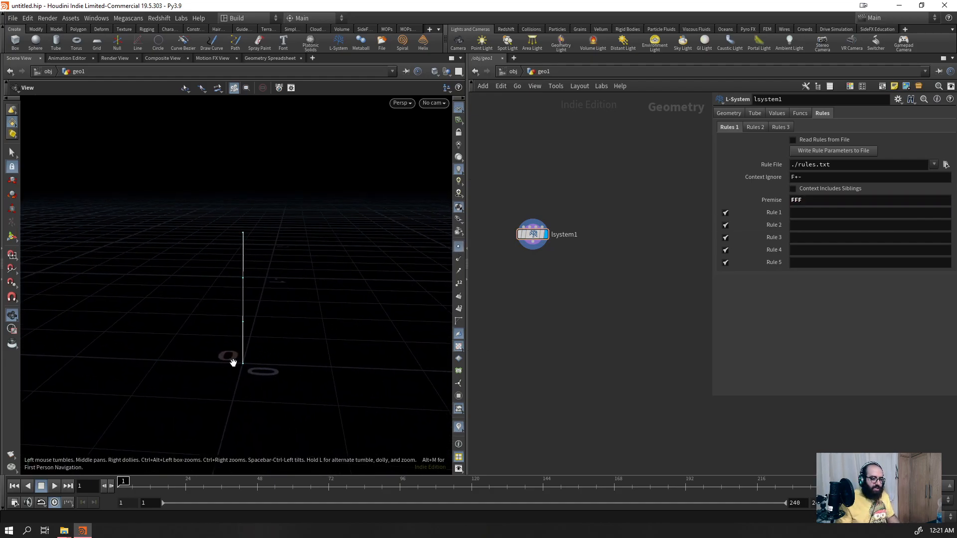
- Append an H to the L-System's Premise, making it FFFH
click(828, 202)
text(H)
key(Return)
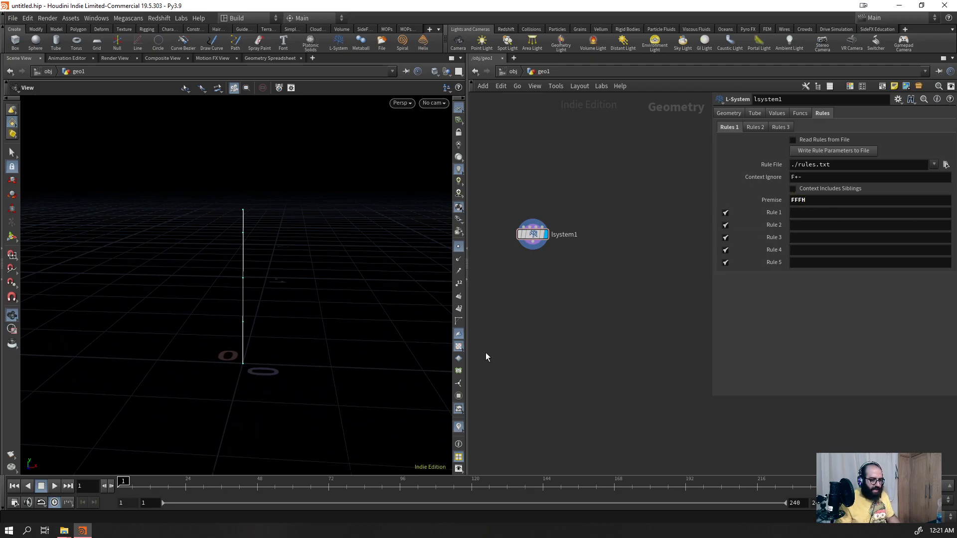
- Extend the L-System's Premise to FFFH&H and view the line's tip from several angles
click(820, 201)
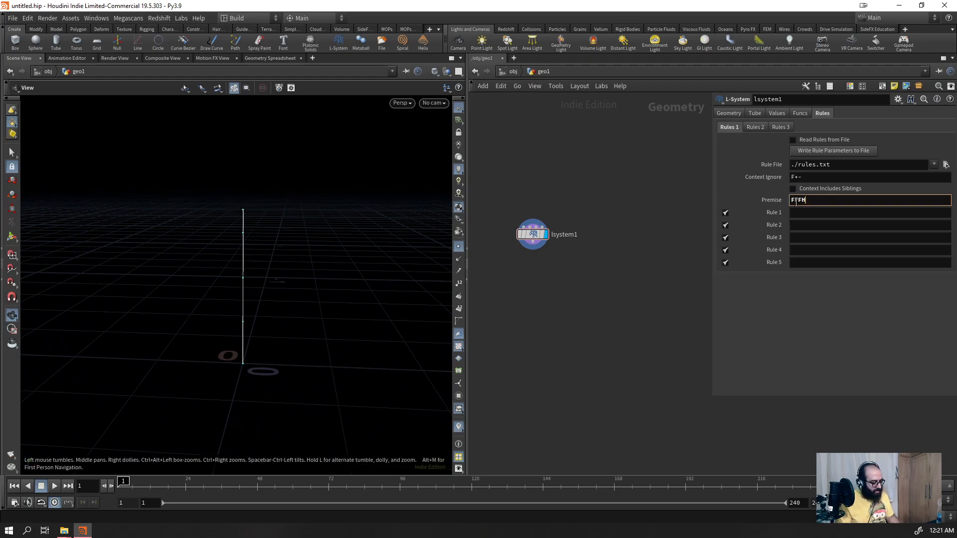
text(&)
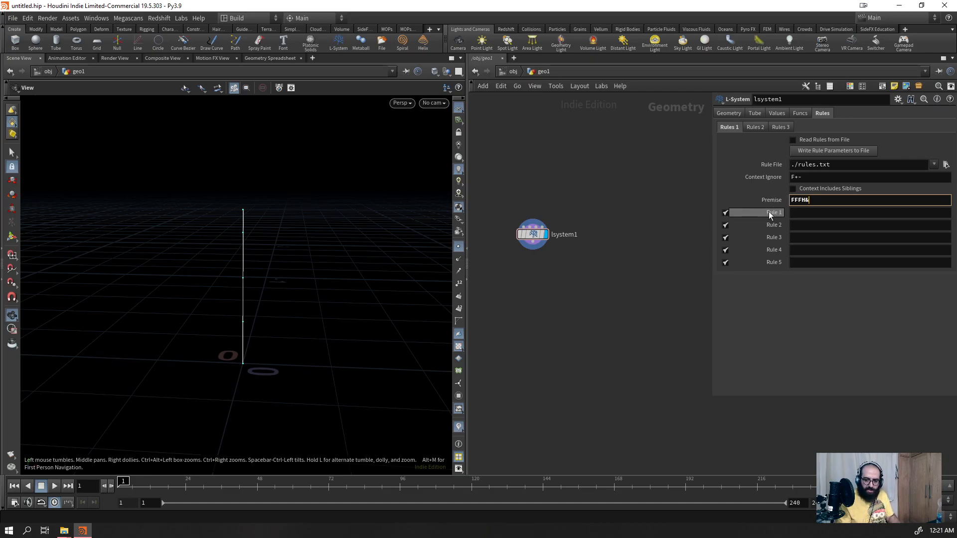
text(H)
key(Return)
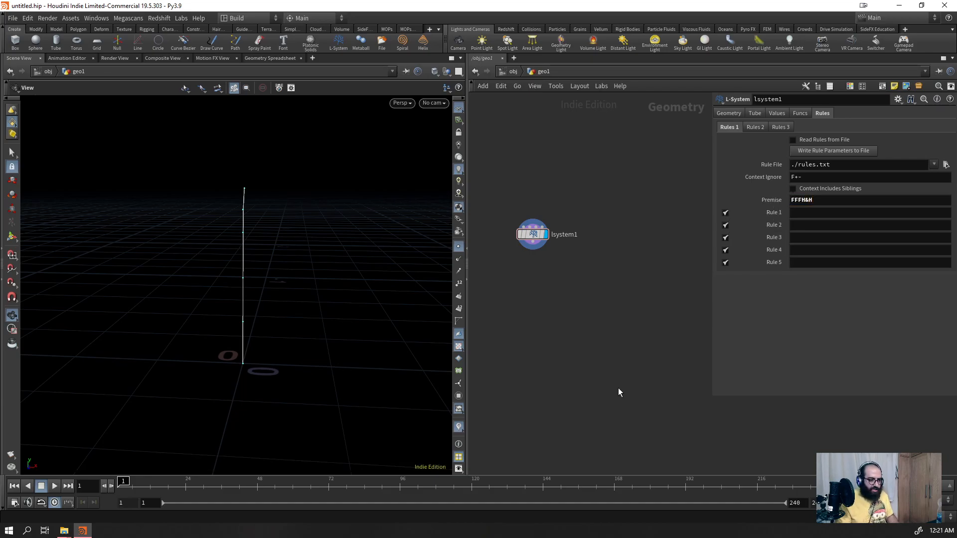
drag(233, 218, 194, 227)
right_drag(312, 202, 416, 104)
drag(325, 201, 302, 210)
key(f)
drag(229, 184, 312, 185)
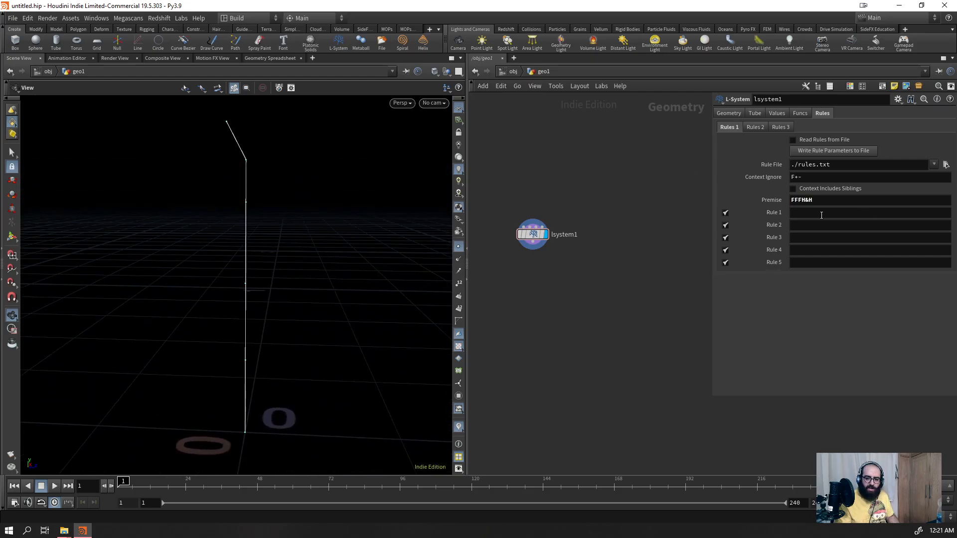
- Add two more & symbols before the Premise's last H, making it FFFH&&&H, and inspect the bend from the right view
click(806, 200)
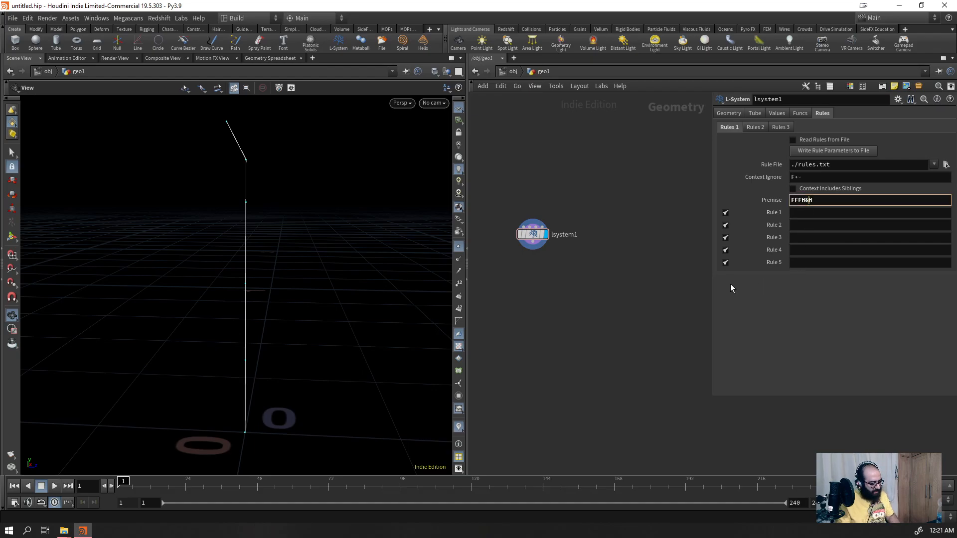
text(&)
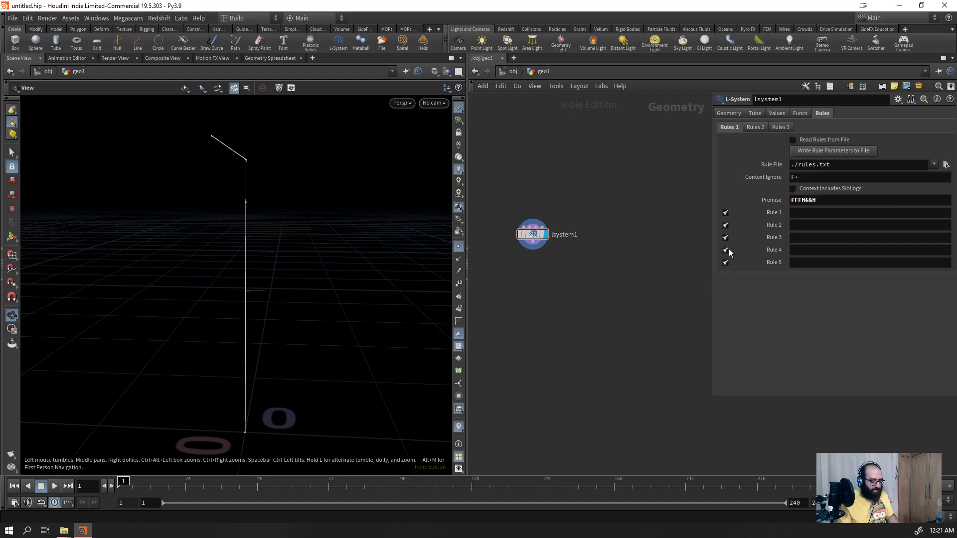
click(812, 199)
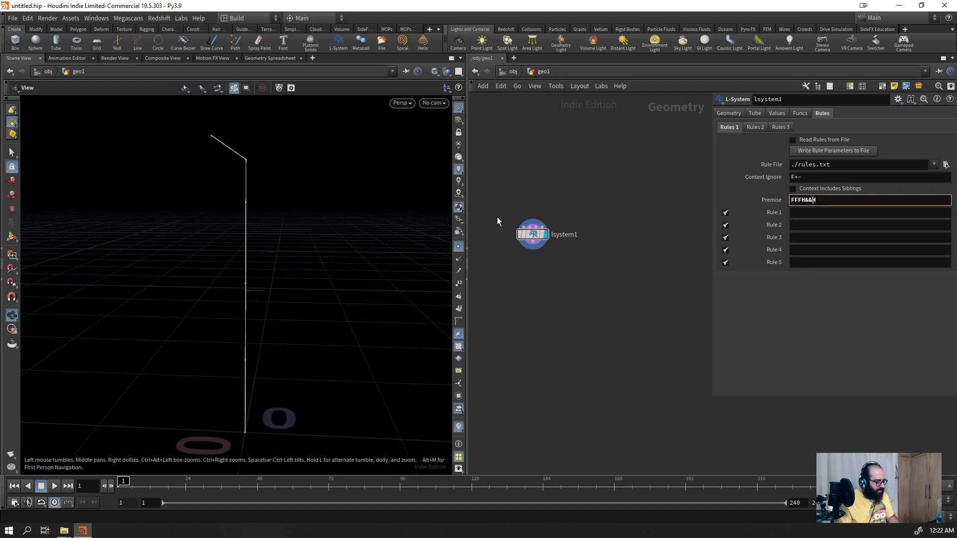
drag(225, 220, 428, 199)
right_drag(429, 199, 188, 336)
key(space+3)
right_drag(261, 233, 222, 276)
key(space+4)
right_drag(233, 235, 179, 299)
right_drag(235, 179, 274, 145)
right_drag(224, 235, 255, 297)
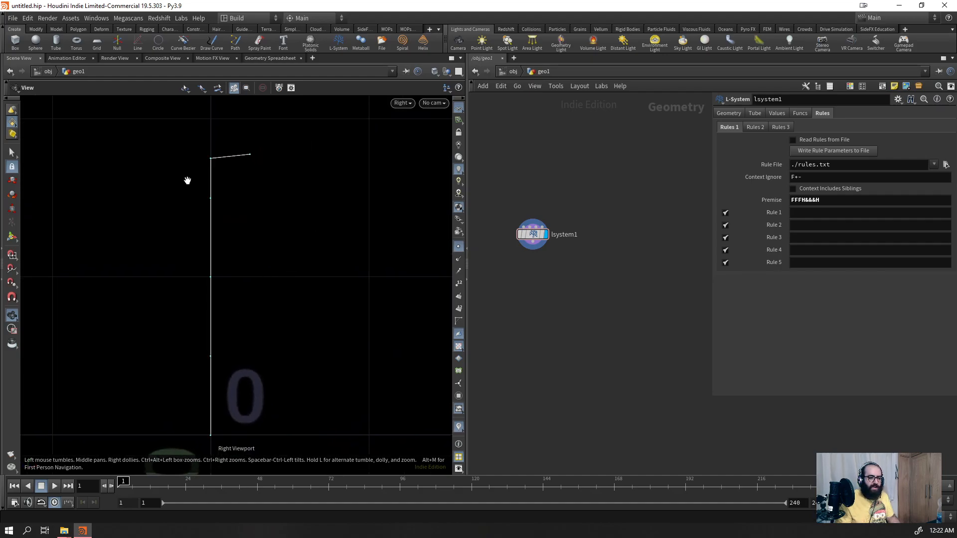
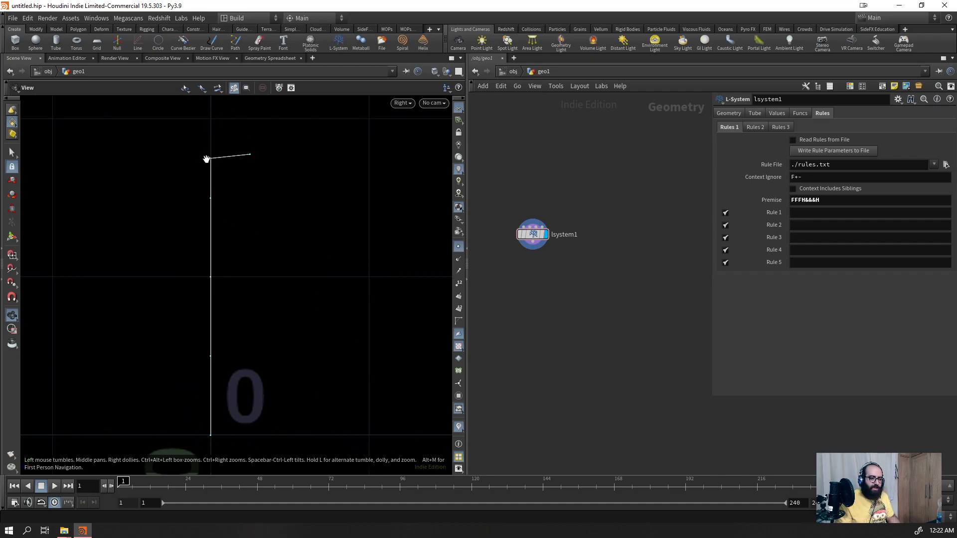
- Lengthen the bent branch by extending the Premise to FFFH&&&HHFF, and view it in perspective
click(824, 202)
text(H)
key(Return)
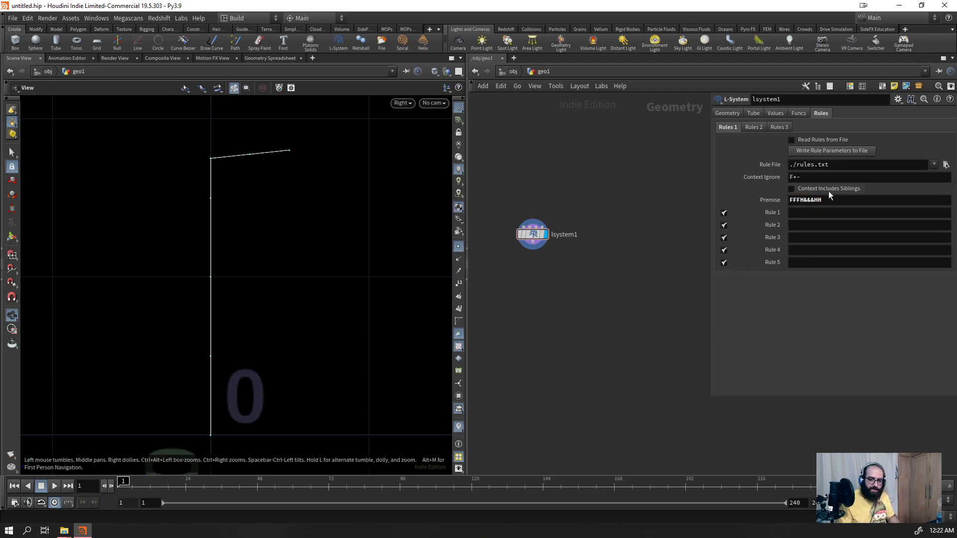
click(837, 202)
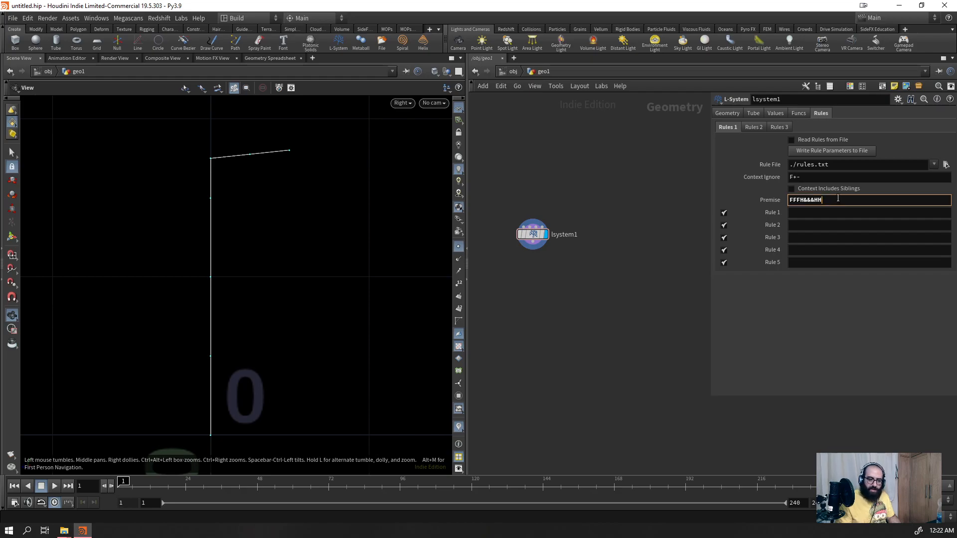
text(FF)
key(Return)
right_drag(293, 210, 223, 239)
key(space+1)
mouse_move(298, 210)
mouse_down()
mouse_move(299, 230)
mouse_move(295, 216)
mouse_up()
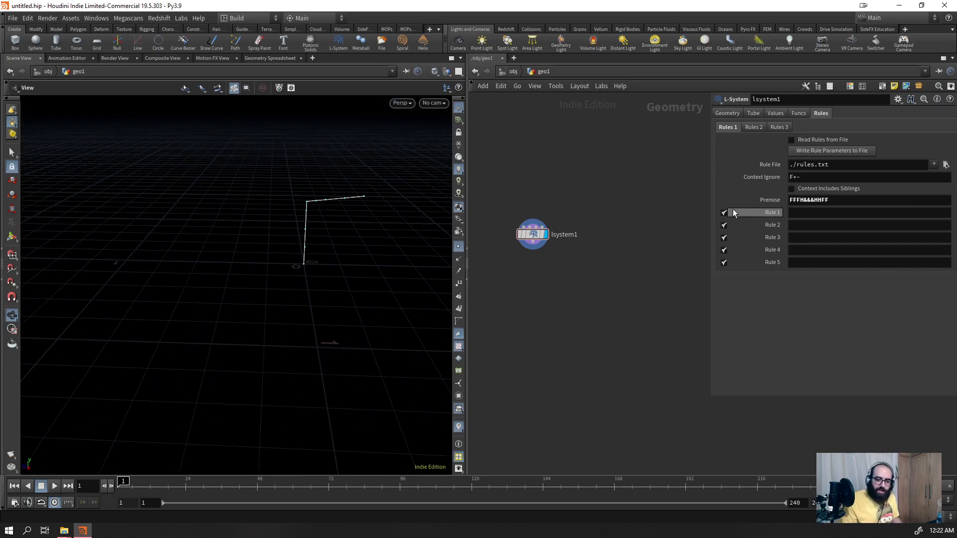
- Replace the L-System node with a Metaball node and a duplicate of it placed alongside
key(Delete)
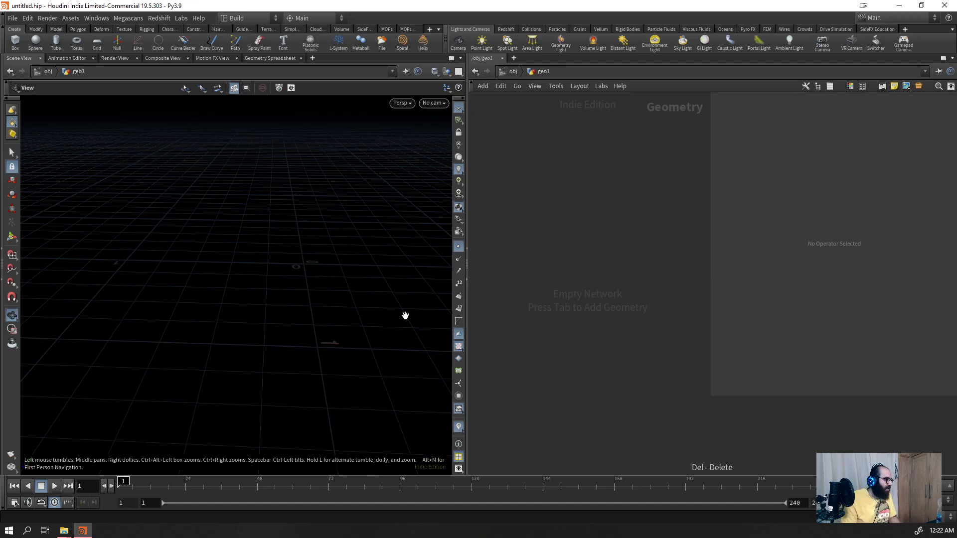
key(Tab)
text(meta)
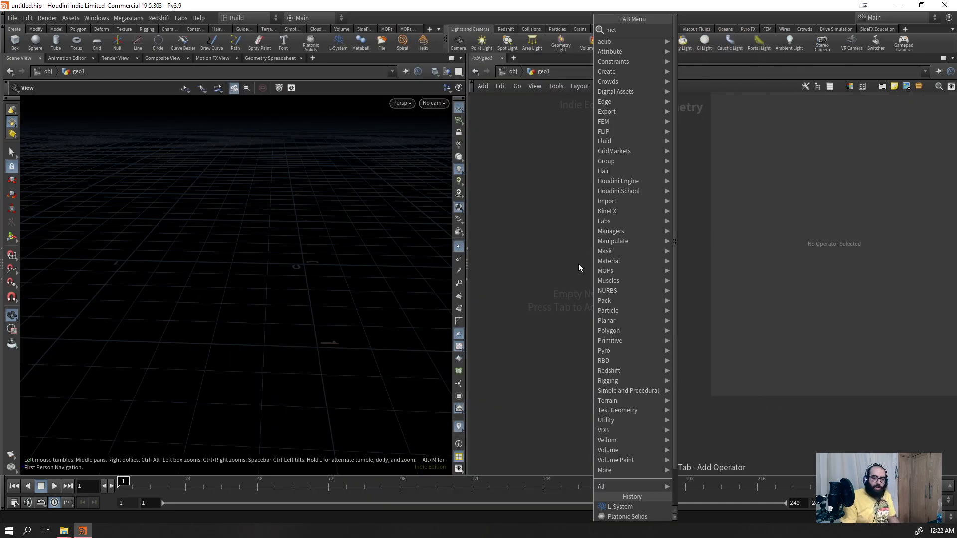
key(Return)
click(573, 272)
scroll(102, 178, down, 5)
drag(105, 206, 357, 240)
drag(584, 272, 624, 227)
- Try to add a Merge node wired from the outputs of both Metaball nodes
drag(642, 190, 531, 266)
click(553, 234)
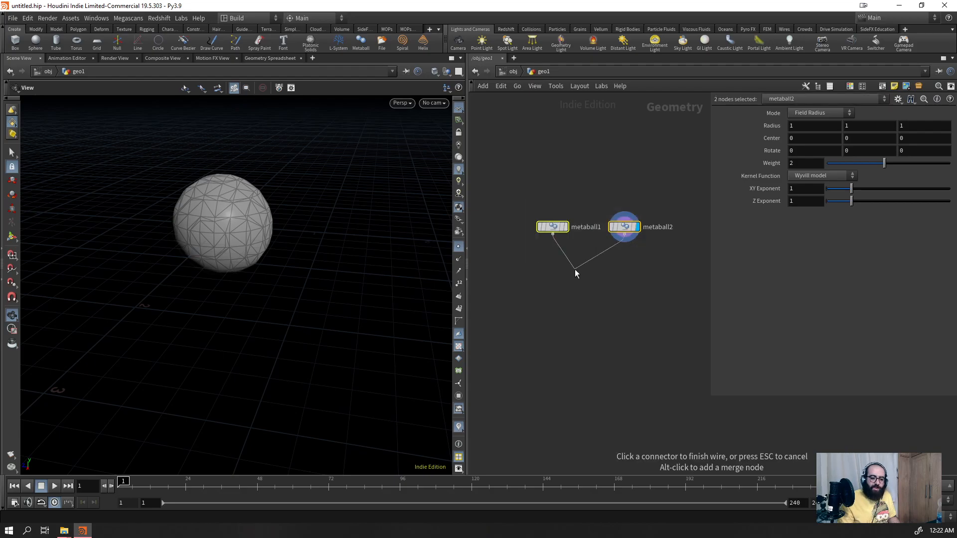
key(Tab)
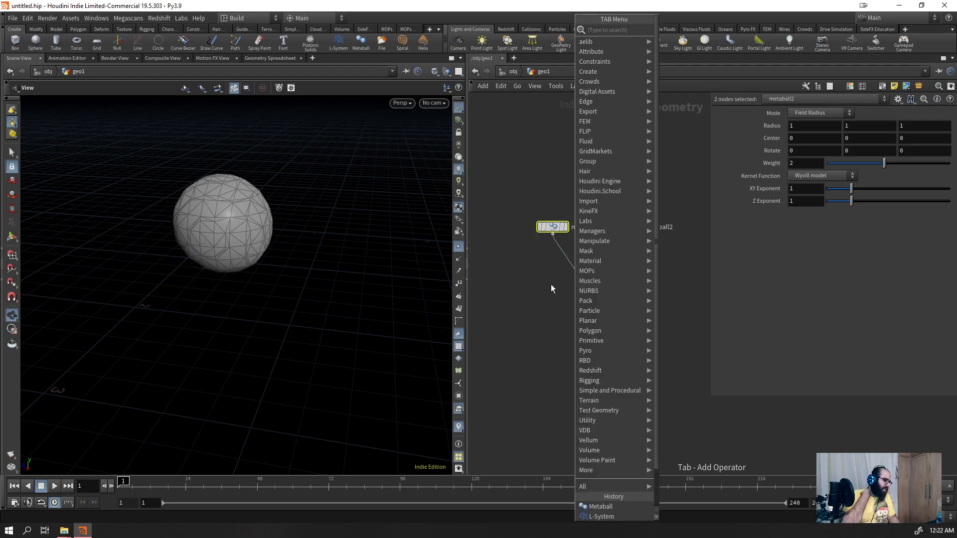
text(merg)
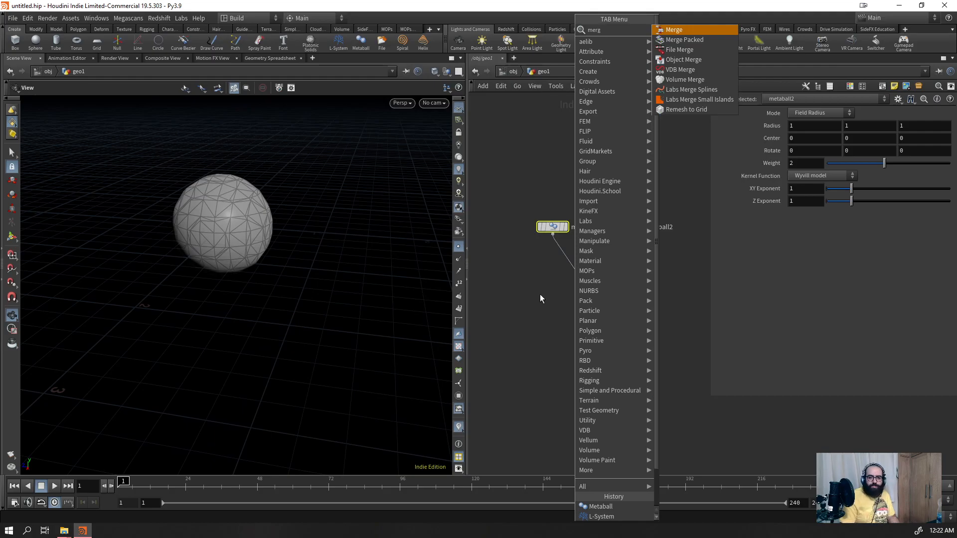
key(Return)
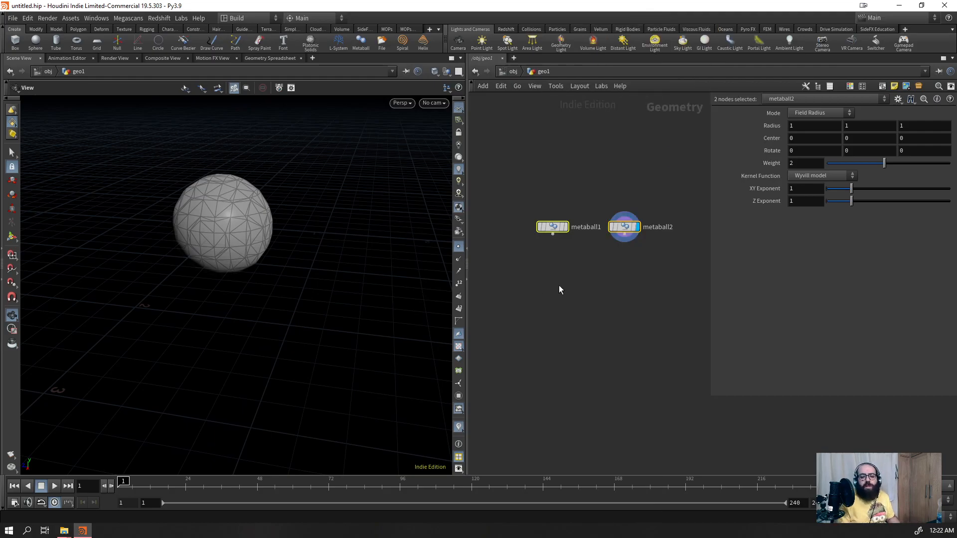
drag(658, 321, 626, 178)
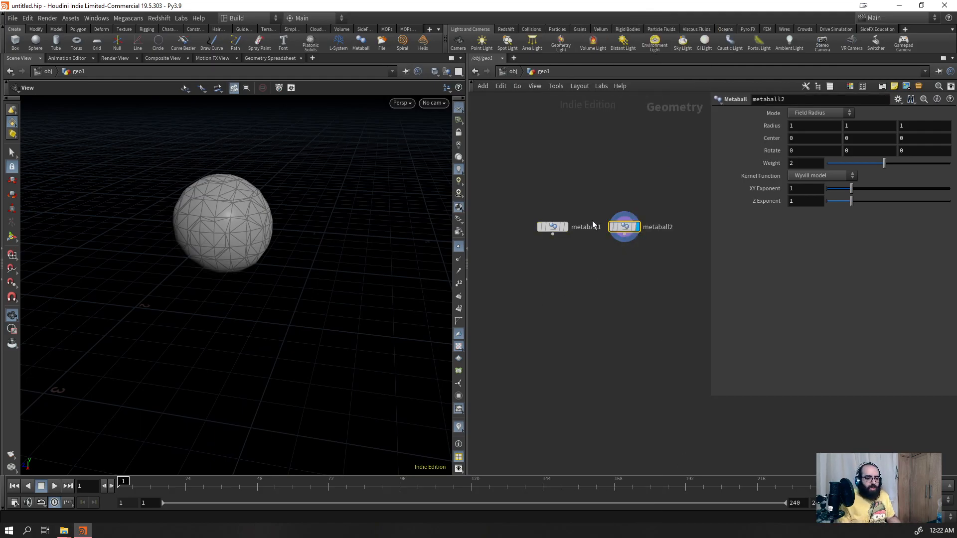
drag(567, 205, 542, 247)
key(r)
drag(644, 206, 629, 301)
key(r)
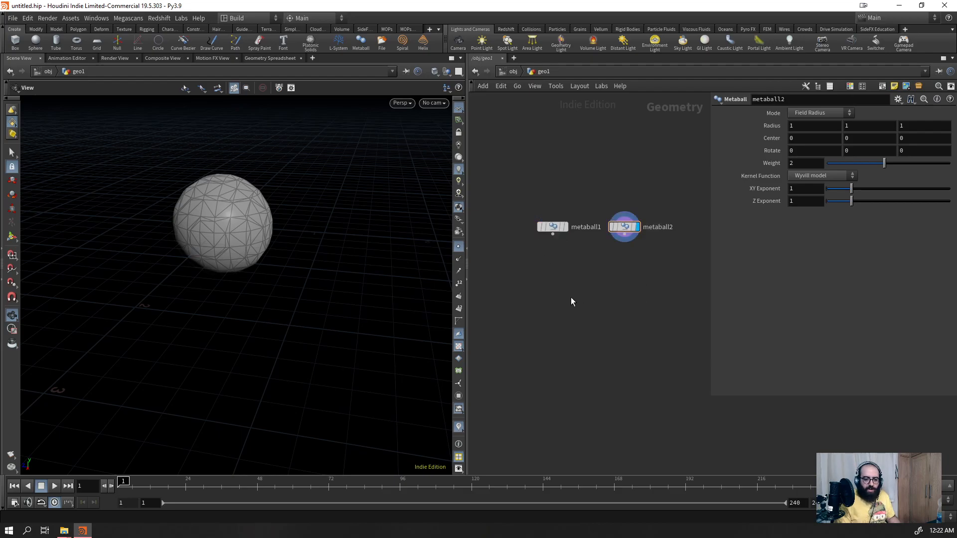
- Add a Merge node below the two Metaball nodes and connect both of them to it
key(Tab)
text(merg)
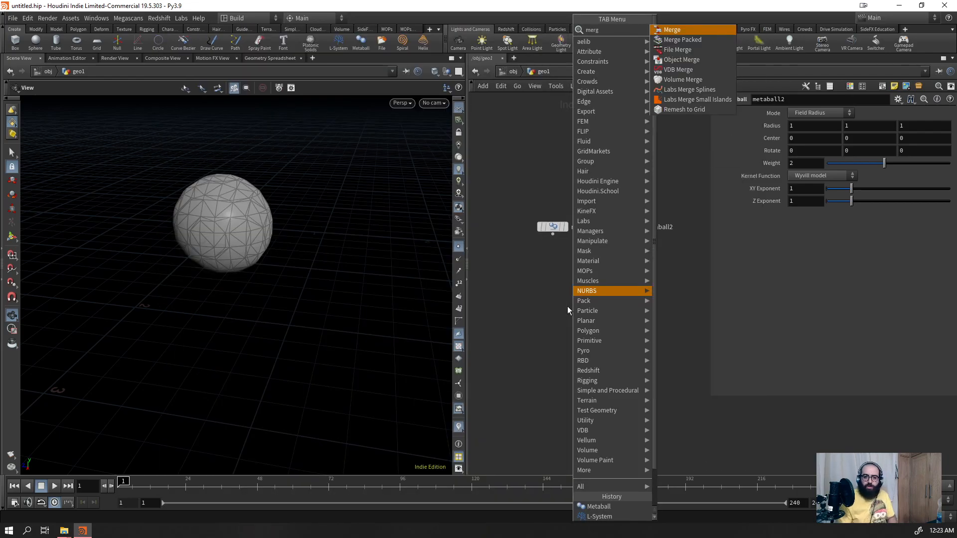
key(Return)
click(575, 269)
drag(519, 204, 675, 245)
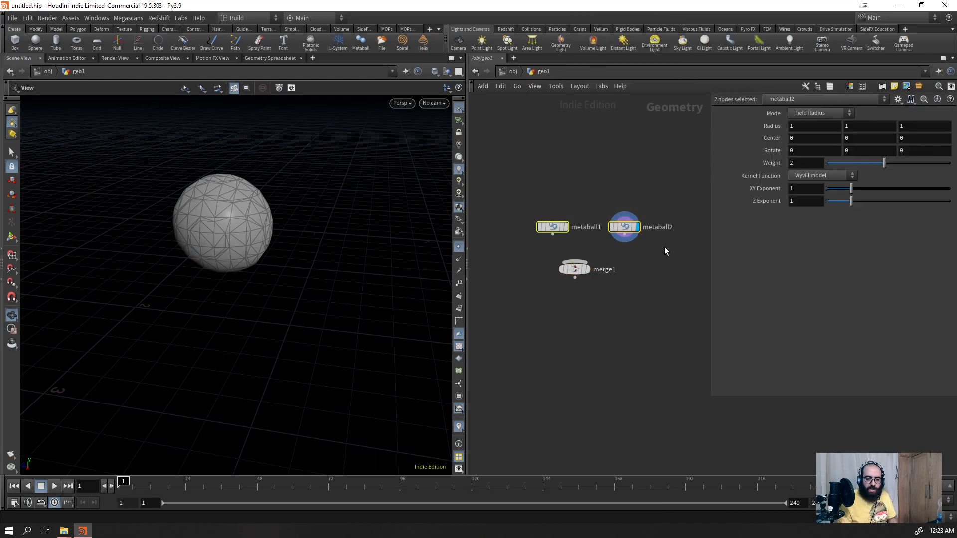
drag(553, 234, 584, 276)
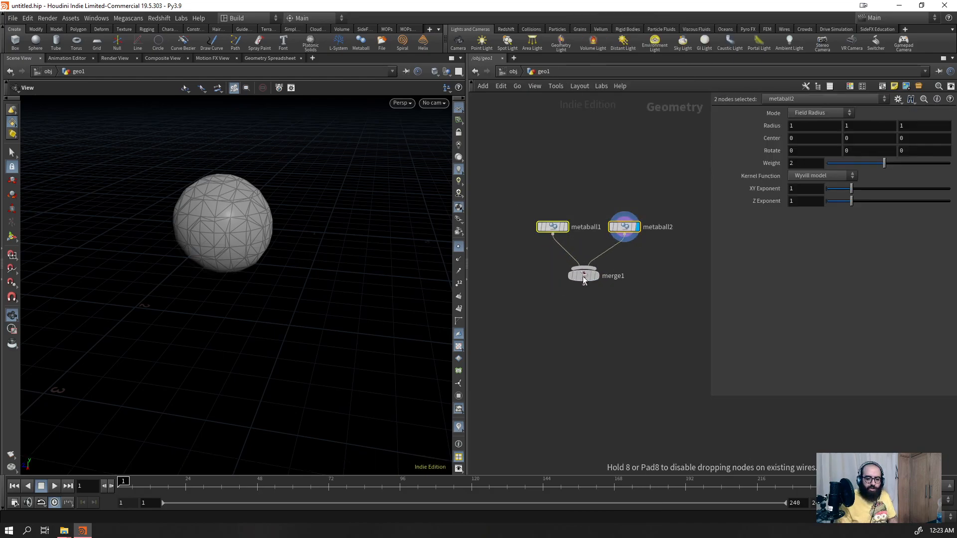
- Select the second Metaball node and display the Merge node's result in the viewport
click(598, 279)
drag(609, 320, 559, 269)
drag(659, 180, 629, 233)
click(566, 227)
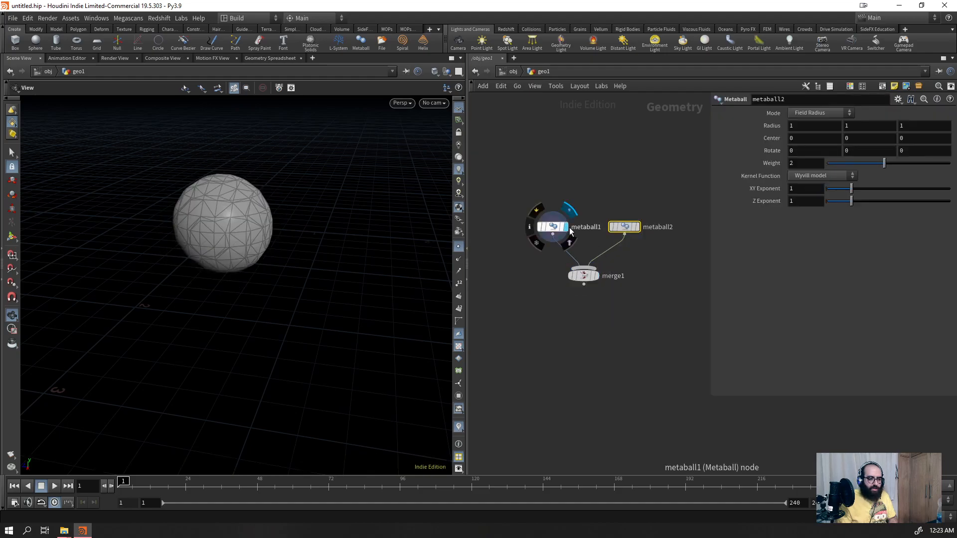
click(596, 277)
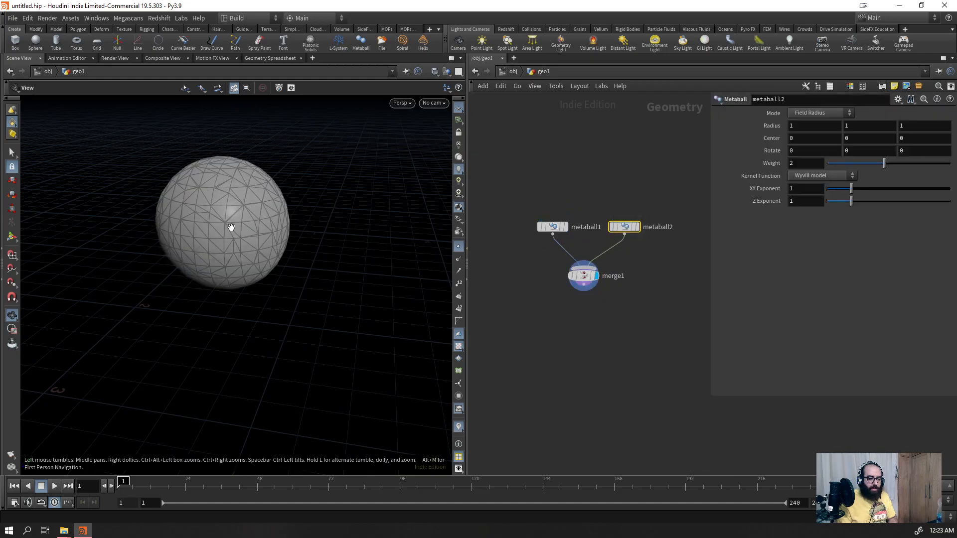
- Move the second metaball in the viewport to a Center Z of about -1.25 and view the blended shape from the side
key(Return)
drag(188, 225, 315, 240)
alt+right_drag(254, 264, 212, 280)
drag(211, 279, 348, 194)
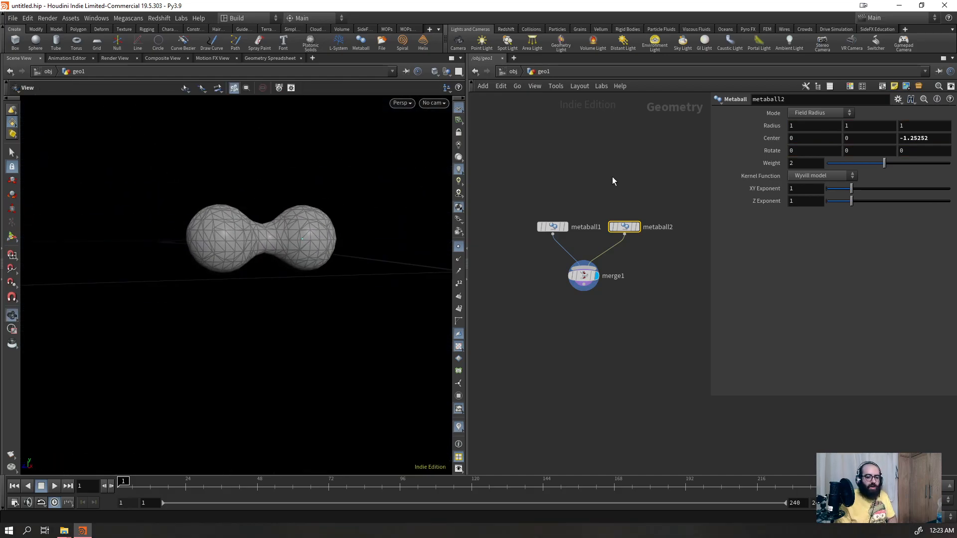
- Replace the metaball and merge nodes with a Spiral node and view its curve from above
drag(612, 175, 539, 340)
key(Delete)
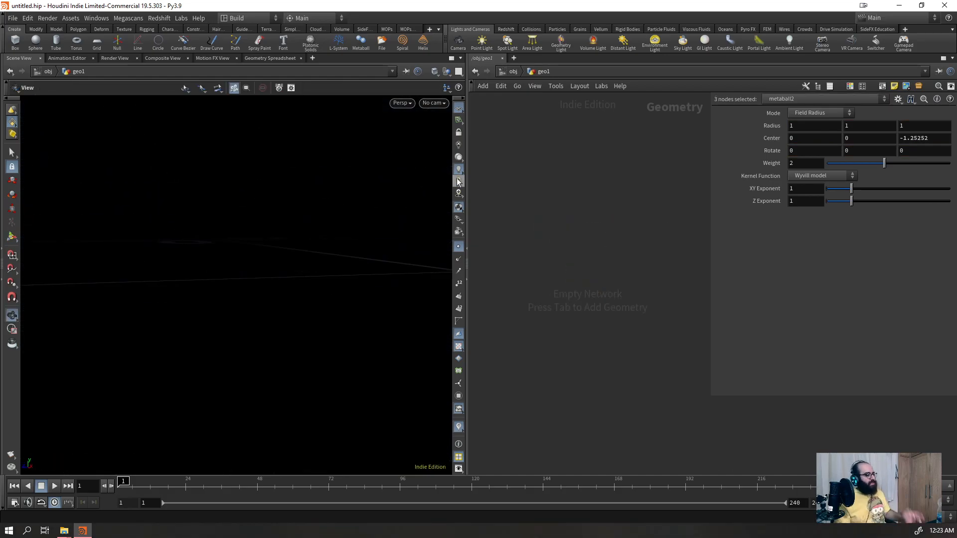
key(Tab)
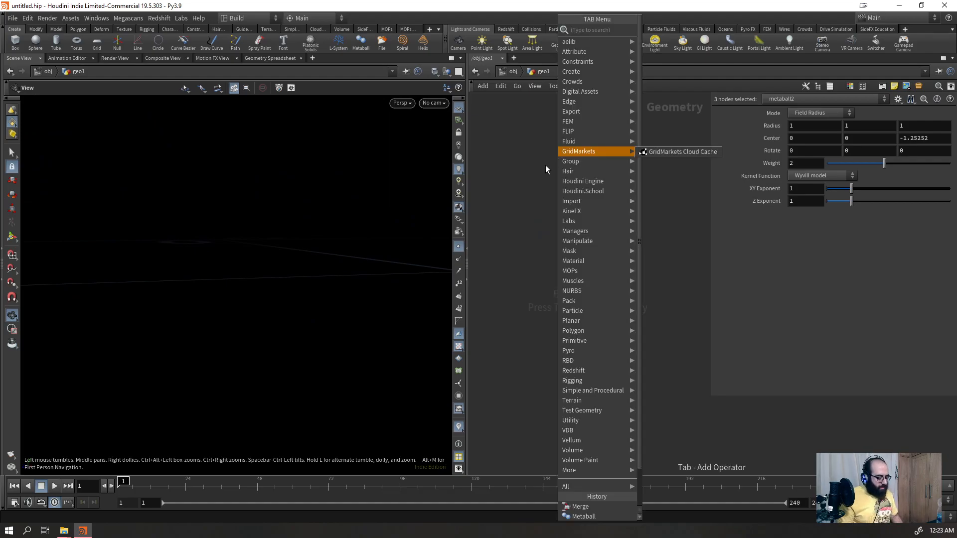
text(spir)
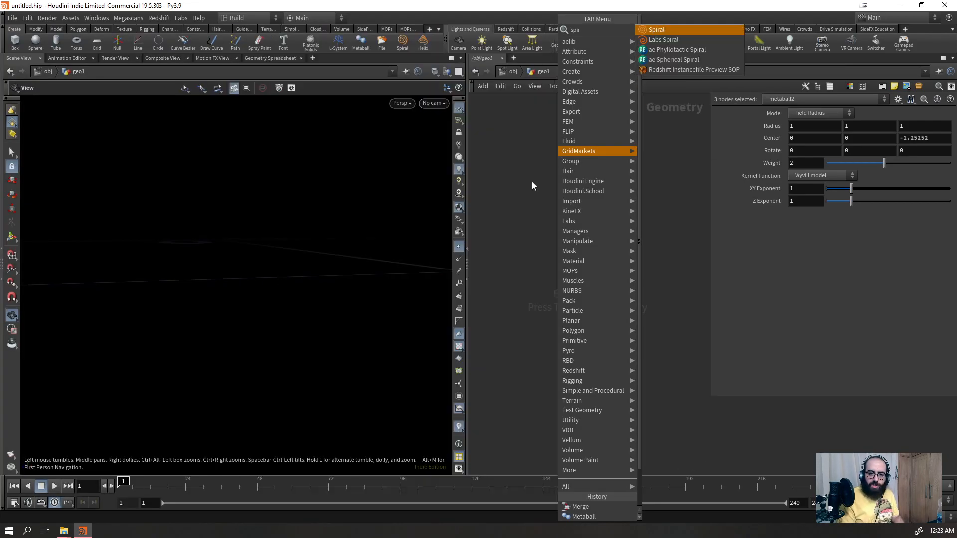
key(Return)
click(531, 184)
drag(263, 284, 239, 320)
right_drag(242, 202, 408, 102)
drag(259, 252, 292, 237)
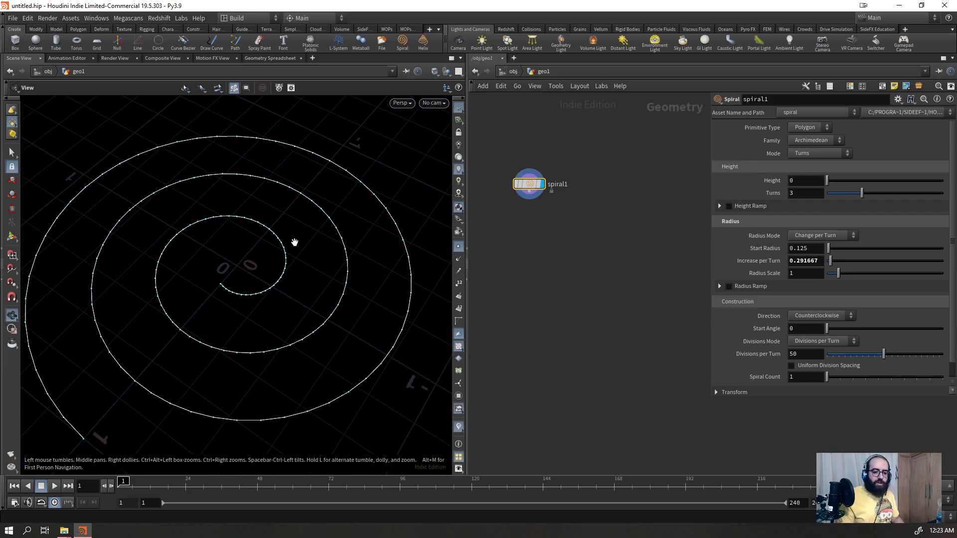
- Raise the spiral's Height to 3.84 and look at the resulting helix in the viewport
drag(830, 179, 873, 181)
right_drag(308, 199, 374, 154)
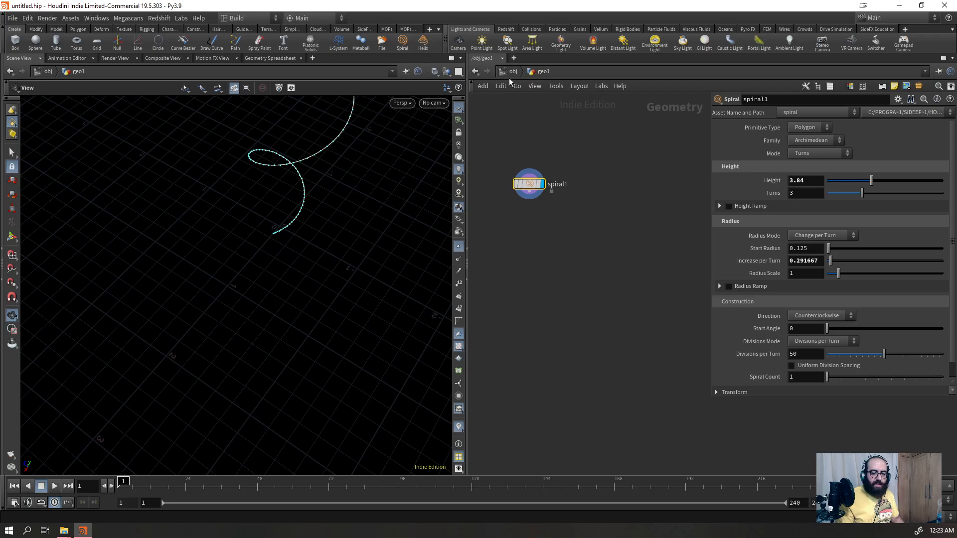
- Raise the Spiral node's Height to 10 and add a Labs Spiral node beside it
drag(851, 182, 943, 184)
right_drag(378, 207, 292, 285)
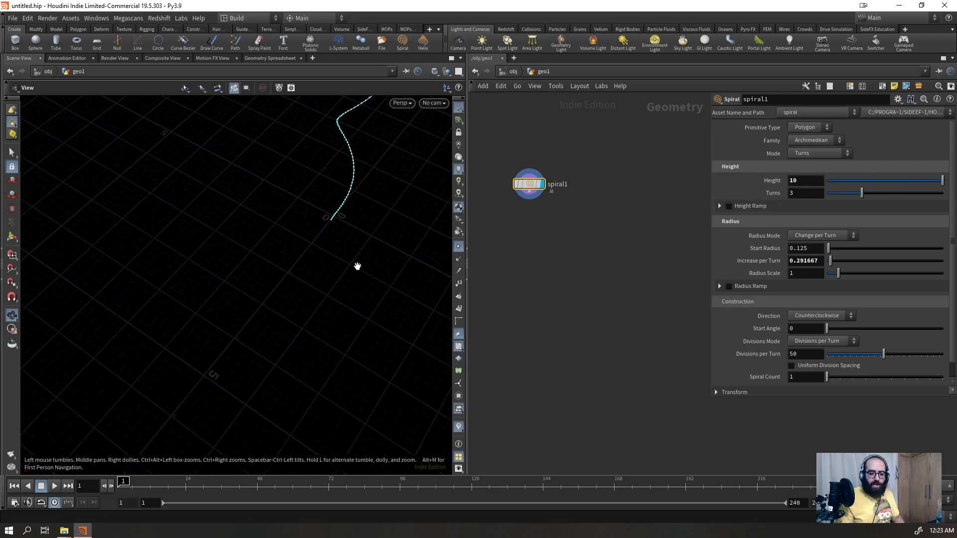
key(Tab)
text(spi)
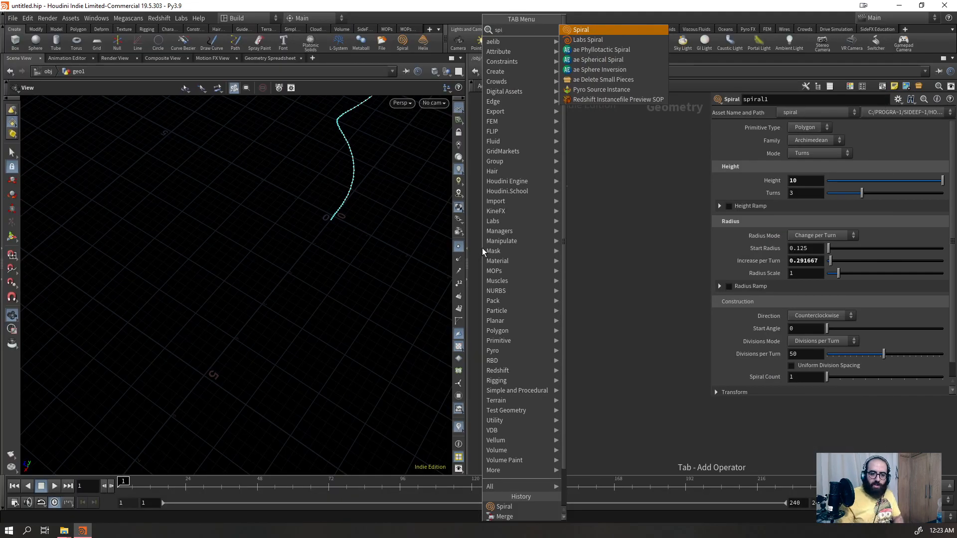
key(Return)
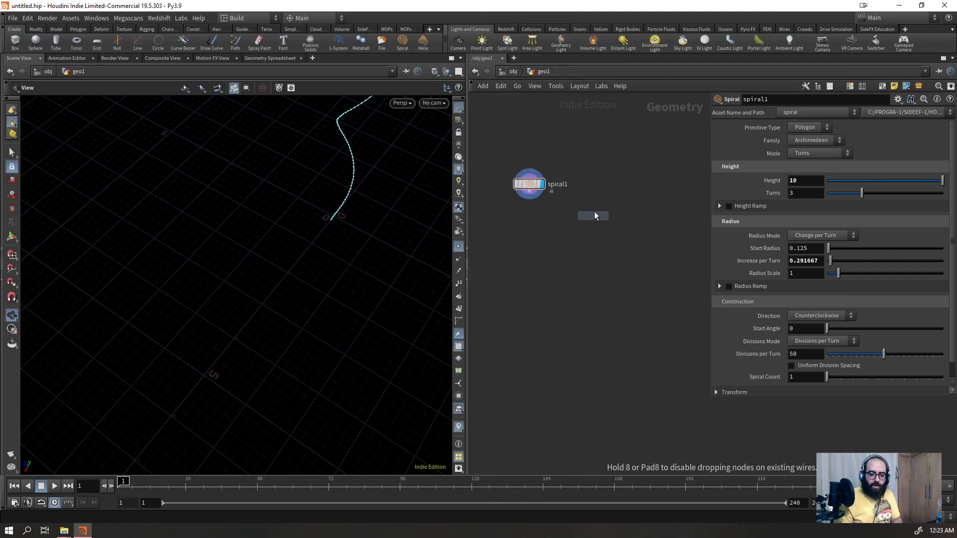
click(618, 185)
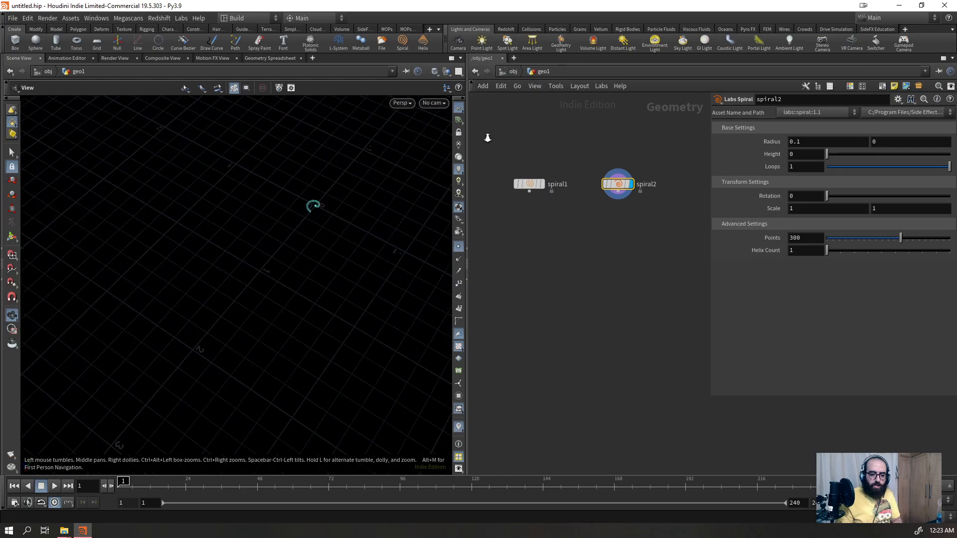
- Display the original Spiral node again and delete both spiral nodes from the network
click(529, 183)
click(543, 184)
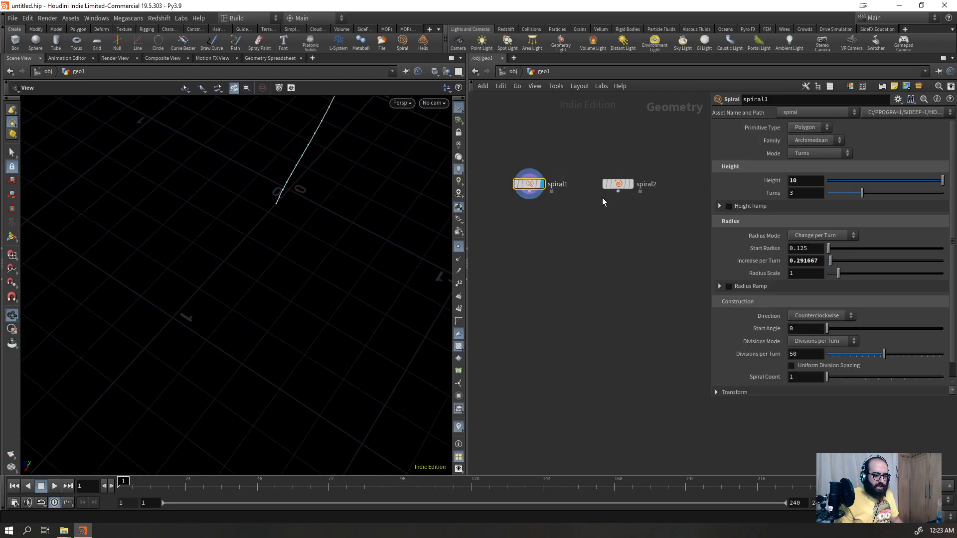
drag(615, 210, 606, 214)
key(Delete)
scroll(323, 226, down, 5)
drag(594, 156, 524, 197)
key(Delete)
- Add a Labs Superformula Shapes node and view its square outline from the front
key(Tab)
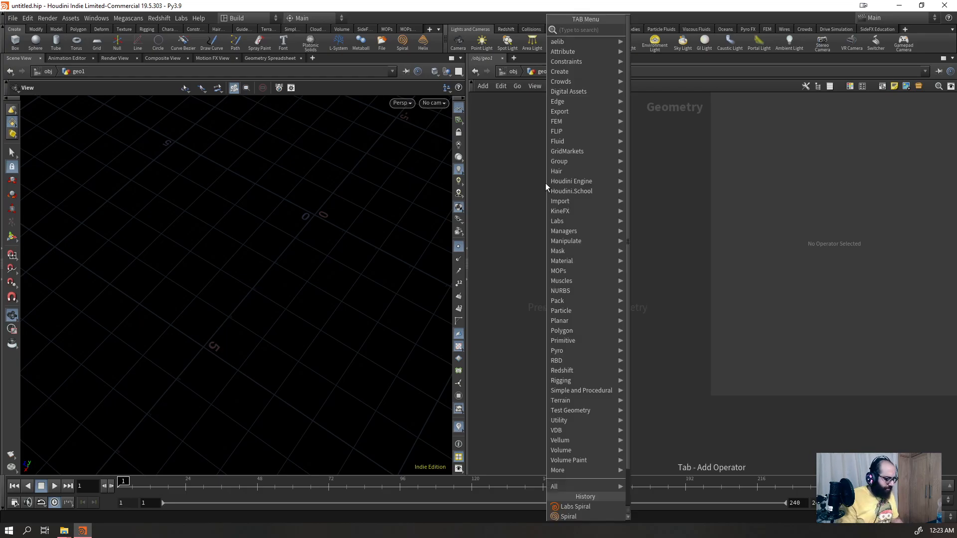
text(super)
key(Down)
key(Down)
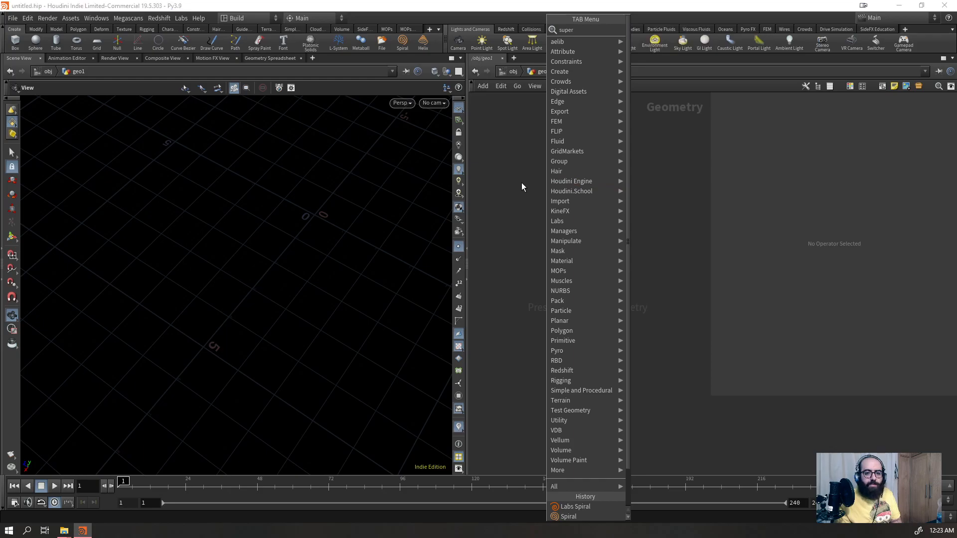
key(Return)
click(521, 192)
drag(353, 280, 255, 159)
right_drag(254, 159, 359, 153)
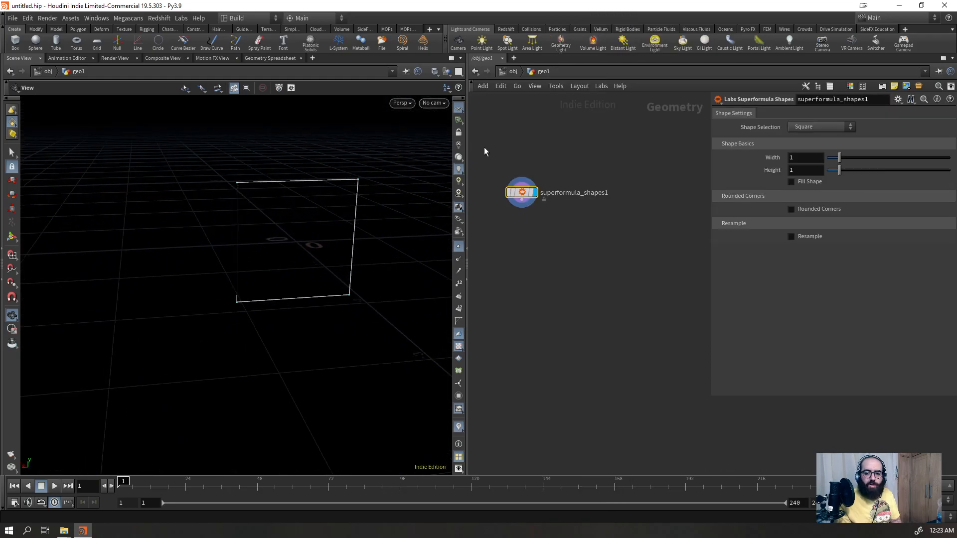
- Enable Fill Shape on the superformula square and view the filled surface up close
click(818, 182)
drag(333, 199, 466, 216)
right_drag(466, 215, 593, 170)
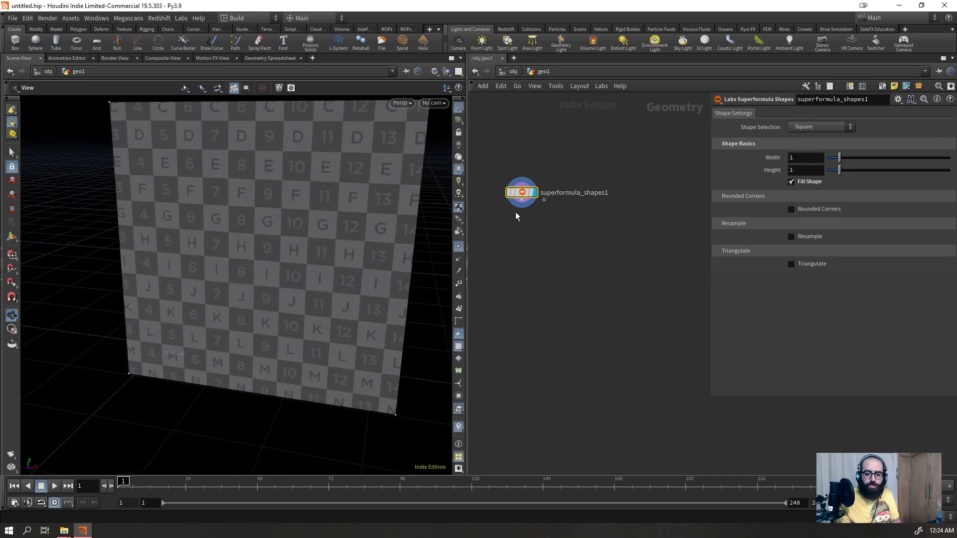
key(ctrl+s)
click(448, 145)
- Switch the superformula's Shape Selection through Triangle, Star, Flower, Eye and Teardrop
click(820, 127)
click(809, 155)
click(810, 128)
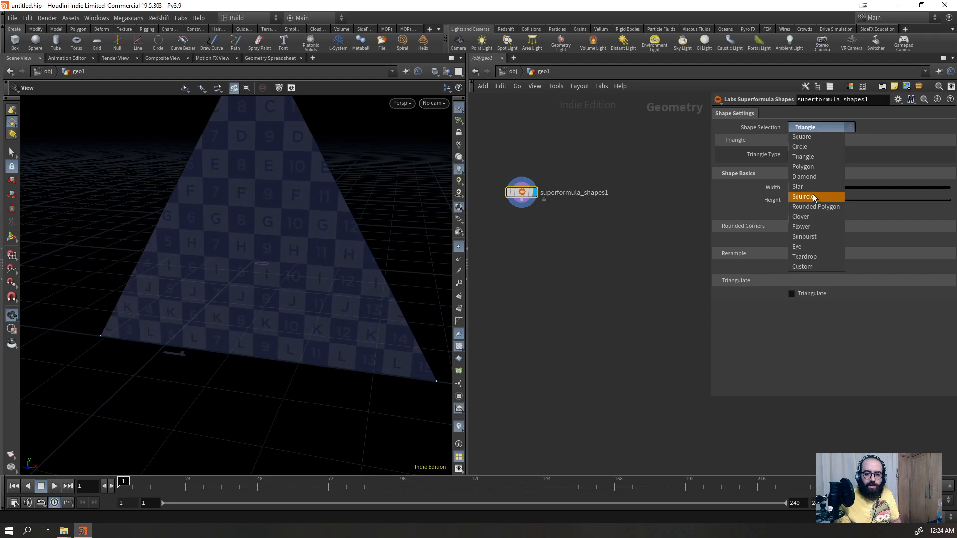
click(812, 193)
click(802, 126)
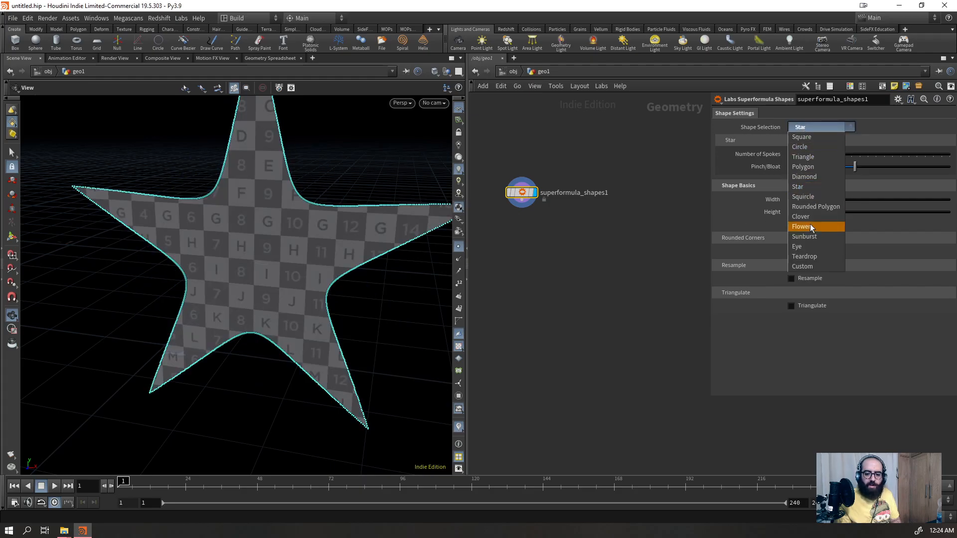
click(809, 224)
scroll(413, 263, down, 2)
click(809, 129)
click(820, 244)
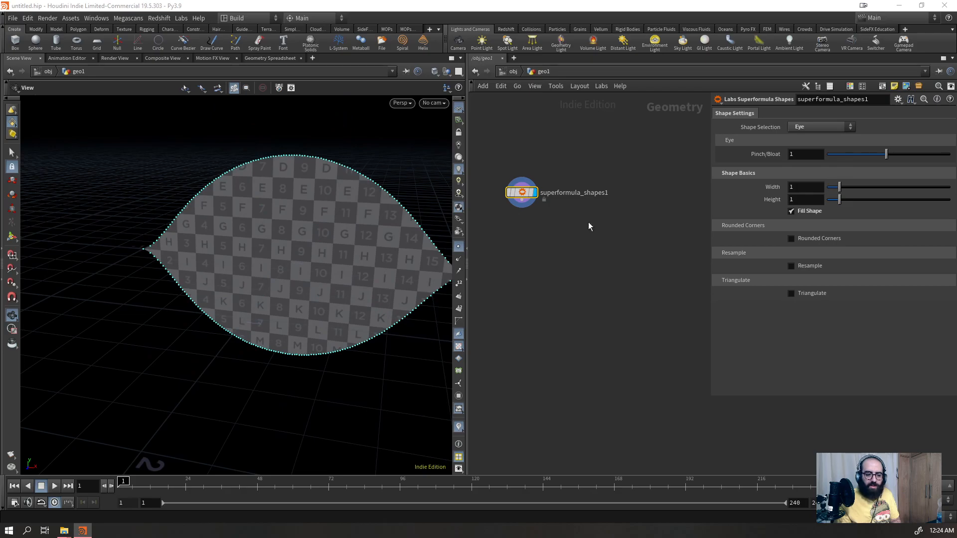
click(838, 126)
click(804, 256)
- Set the superformula shape to Custom with a 2.44, b 0.21, n2 1.91, n3 1.16 and Width 10
click(807, 127)
click(808, 267)
drag(840, 172, 838, 230)
drag(840, 262, 950, 262)
drag(245, 304, 359, 290)
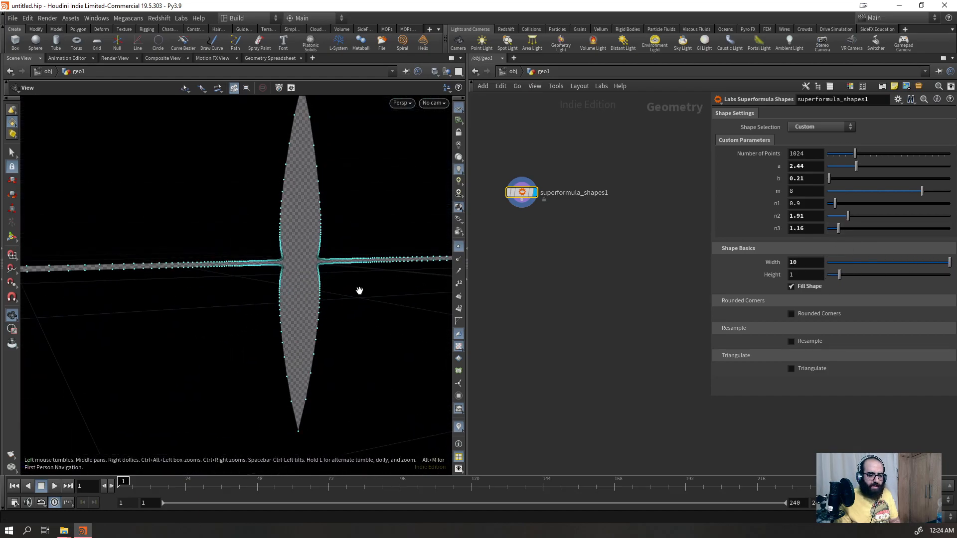
- Replace the superformula node with a Test Geometry: Rubber Toy node and frame the model in the viewport
key(Delete)
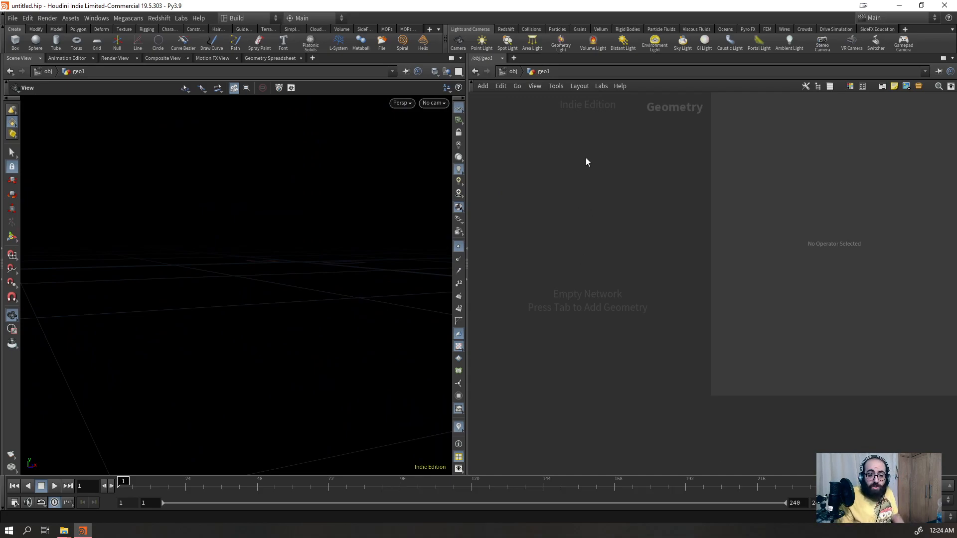
drag(710, 114, 774, 127)
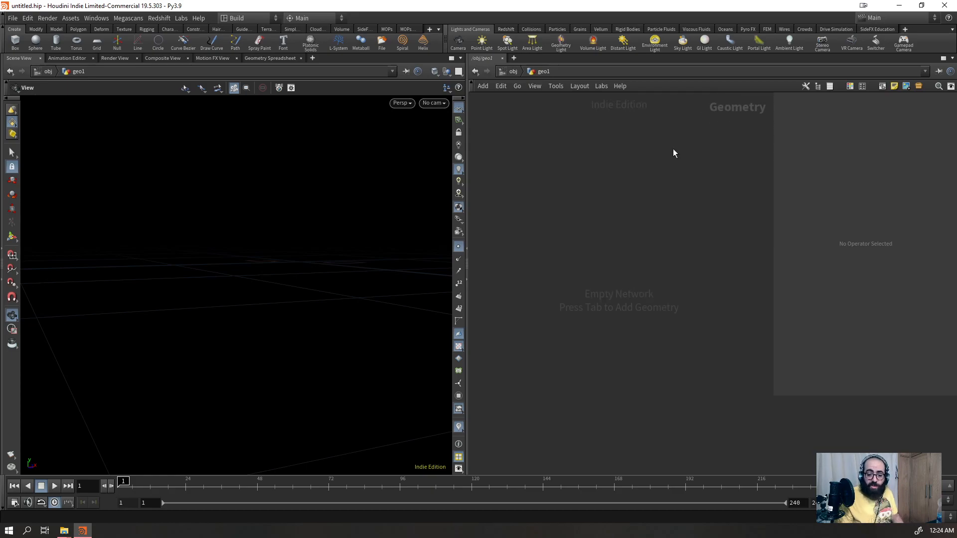
key(Tab)
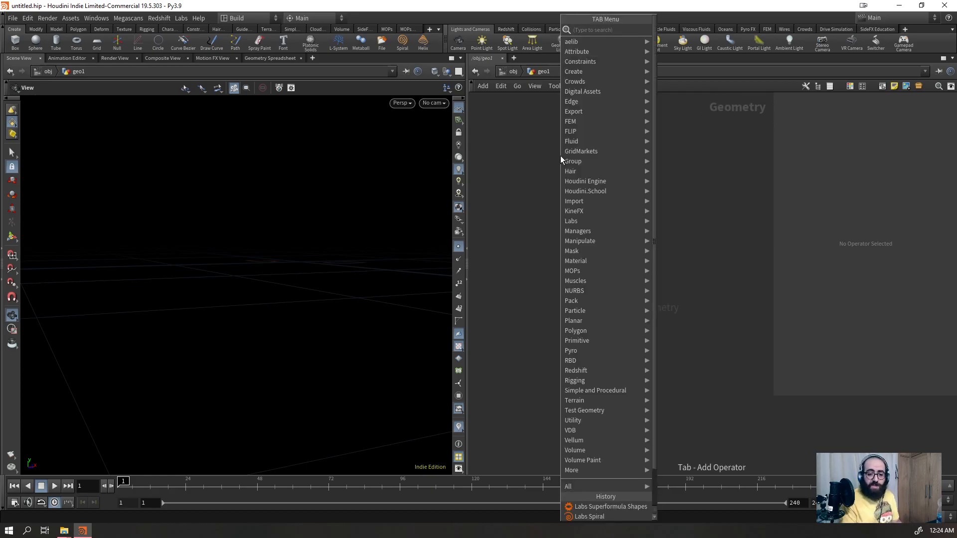
text(test)
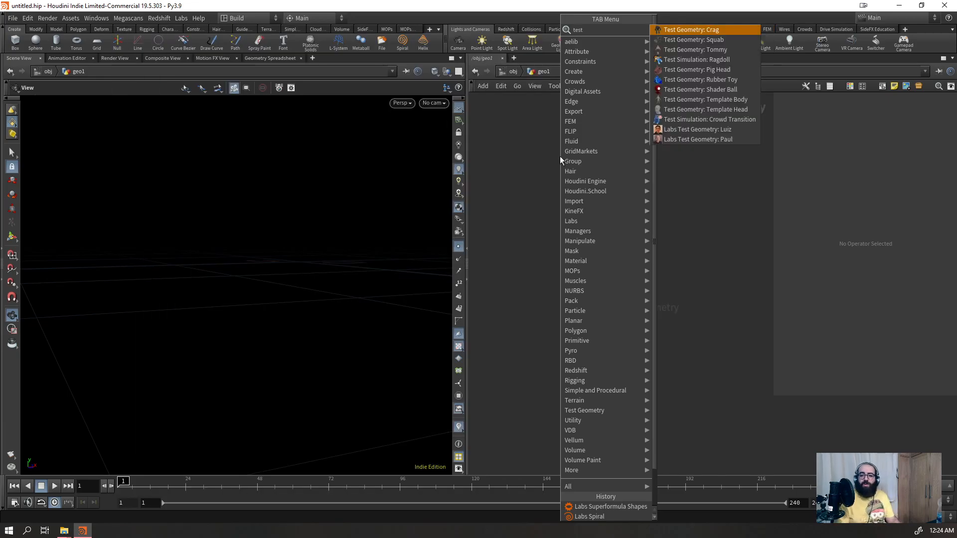
click(689, 81)
click(605, 211)
key(f)
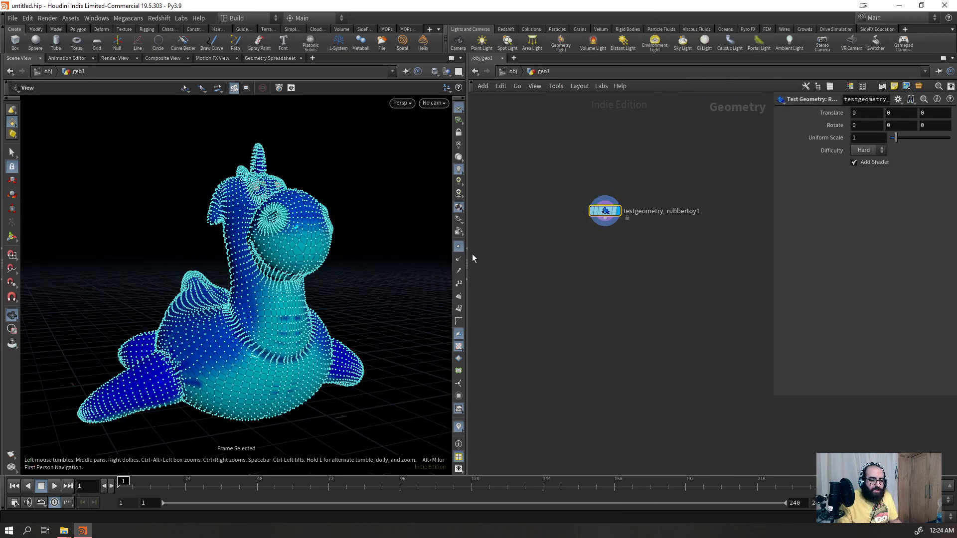
- Turn off the point display and wireframe overlay and view the rubber toy from the other side
click(458, 246)
drag(268, 233, 203, 250)
right_drag(202, 250, 84, 330)
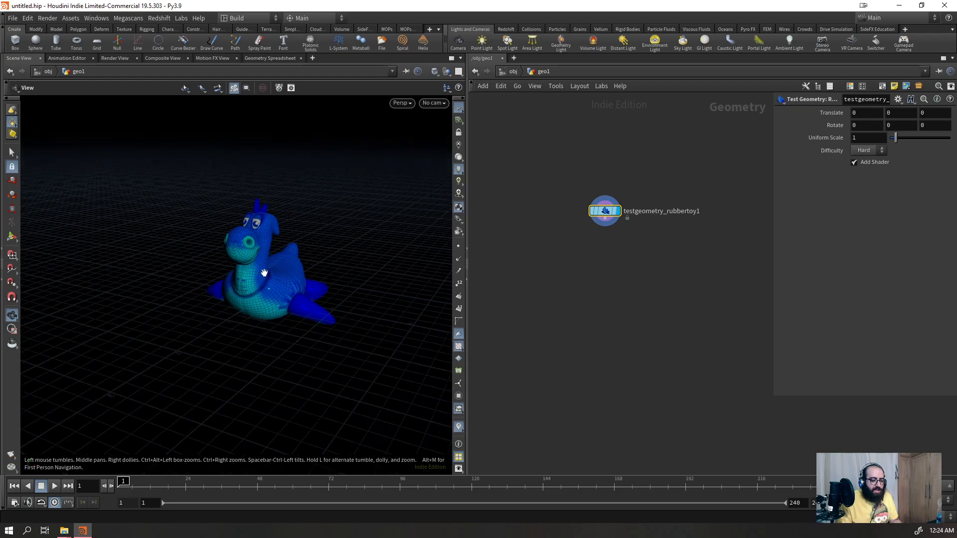
right_drag(258, 280, 368, 177)
key(shift+w)
- Add a Test Geometry: Pig Head node, display it and lay out the network nodes
key(Tab)
mouse_move(616, 282)
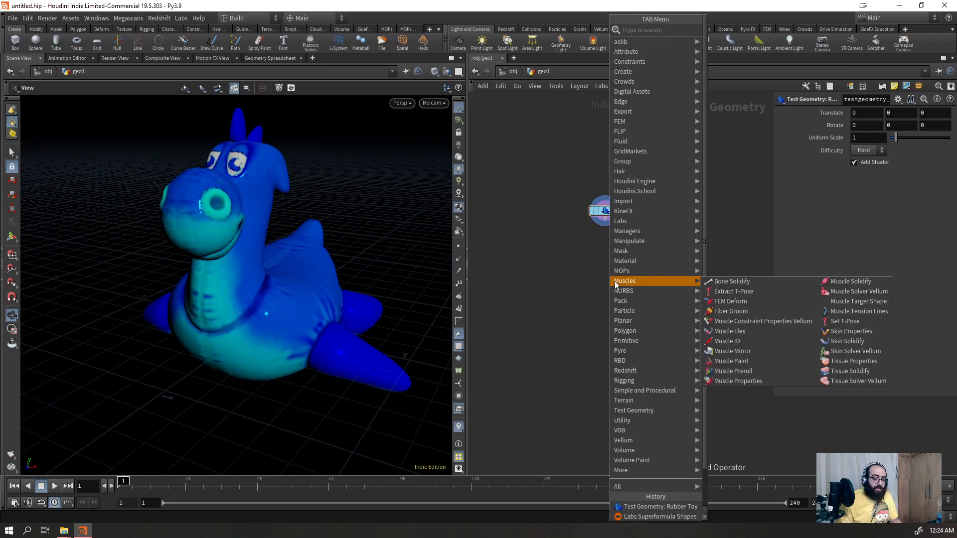
text(pig)
key(Return)
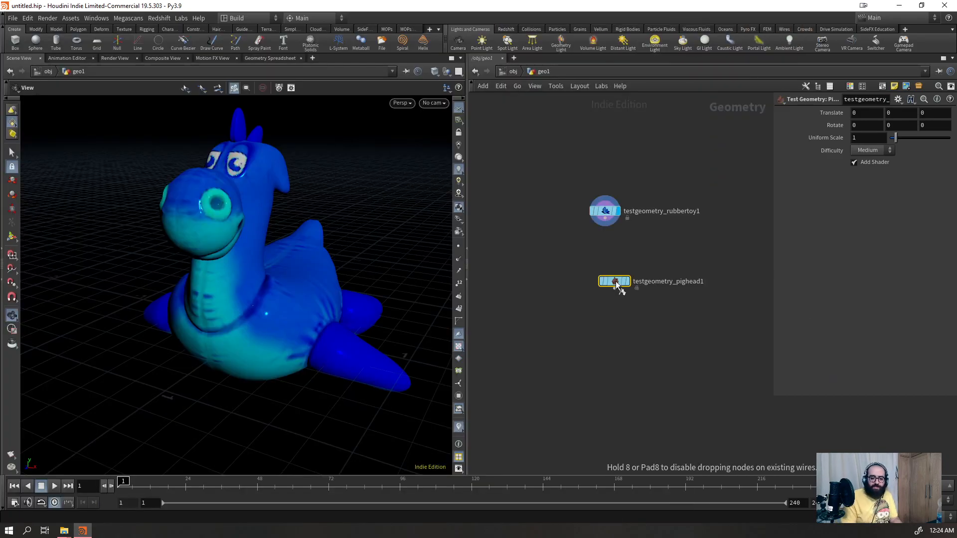
click(615, 282)
key(l)
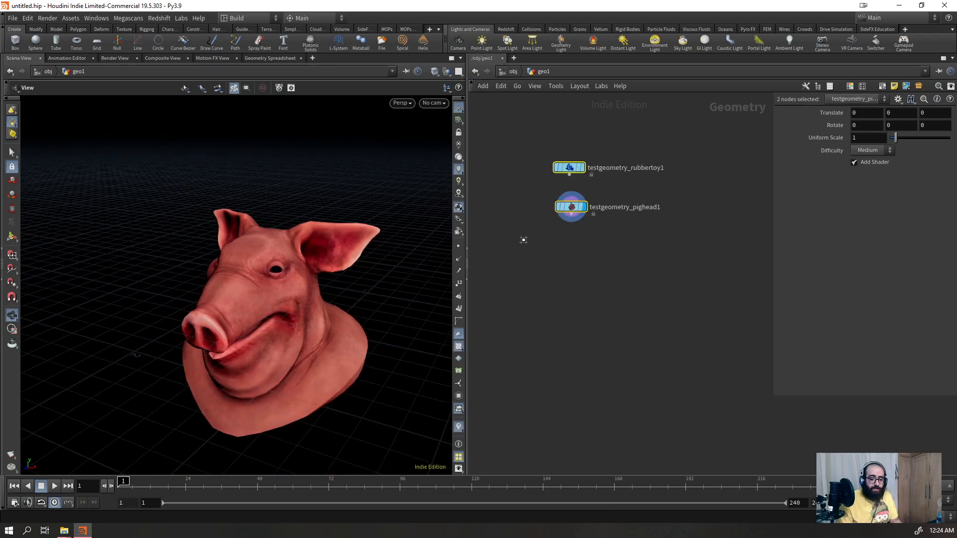
- Add a Test Geometry: Squab node below the pig head and display it in the viewport
key(Tab)
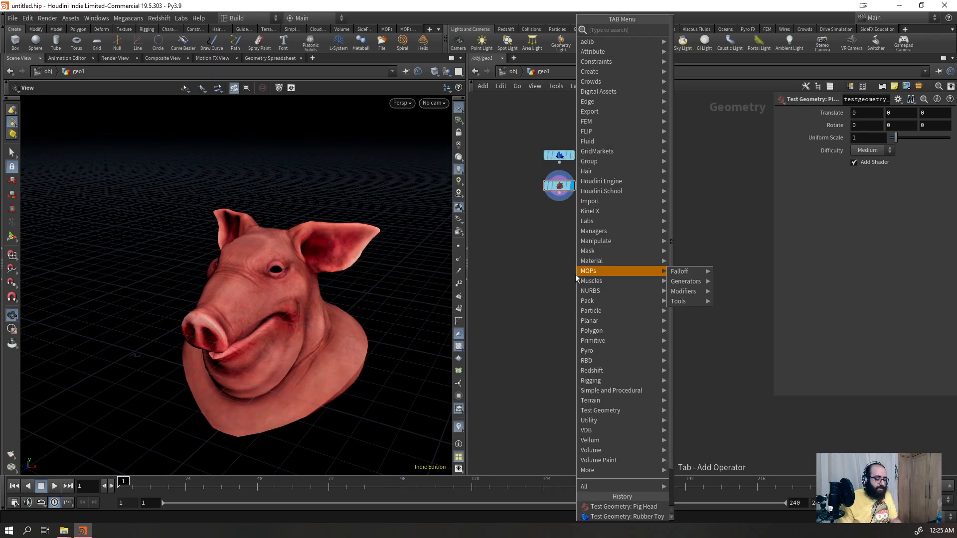
text(squa)
key(Return)
click(575, 274)
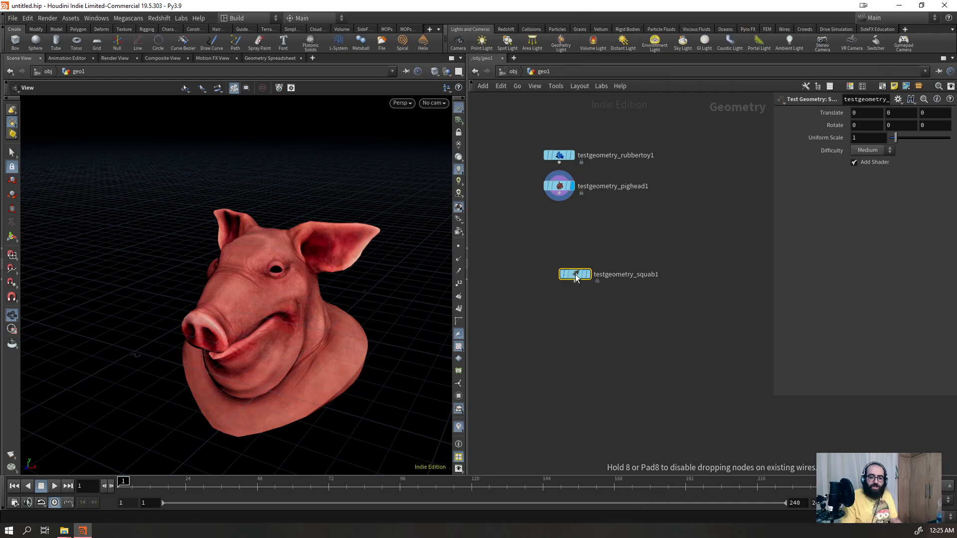
drag(275, 225, 264, 258)
right_drag(264, 259, 300, 231)
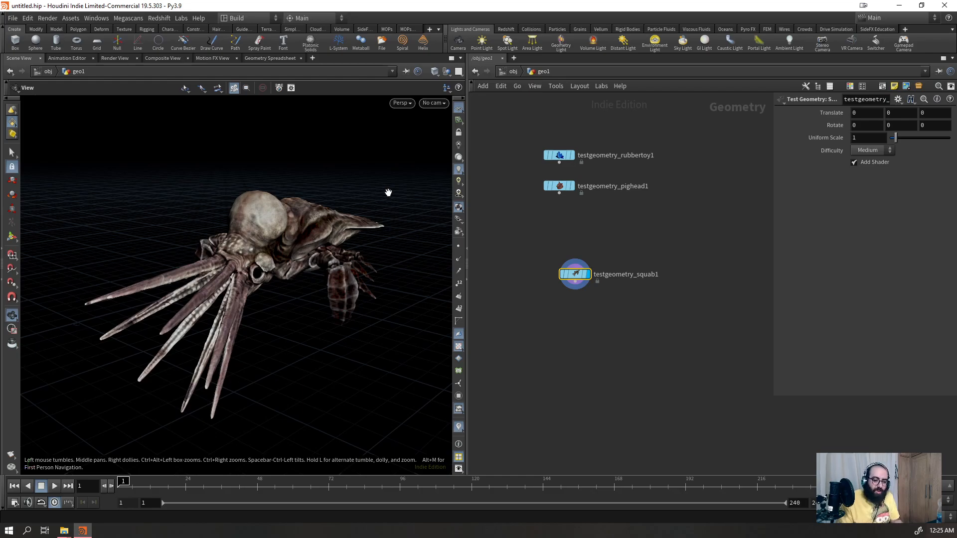
- View the squab up close and align its node under the pig head node
drag(410, 309, 223, 245)
right_drag(331, 236, 269, 308)
right_drag(363, 245, 428, 264)
drag(610, 267, 593, 264)
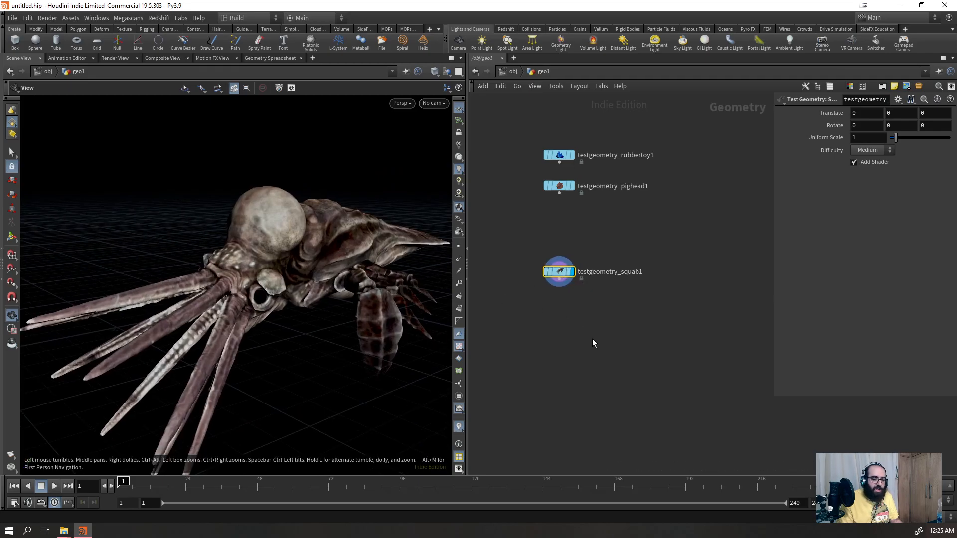
- Add a Test Geometry: Crag node below the squab node
key(Tab)
text(c)
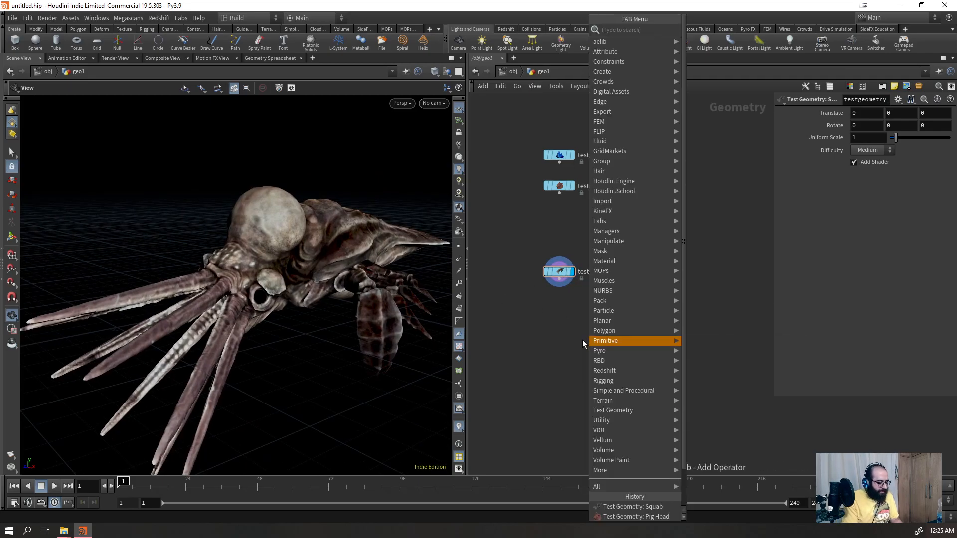
text(rag)
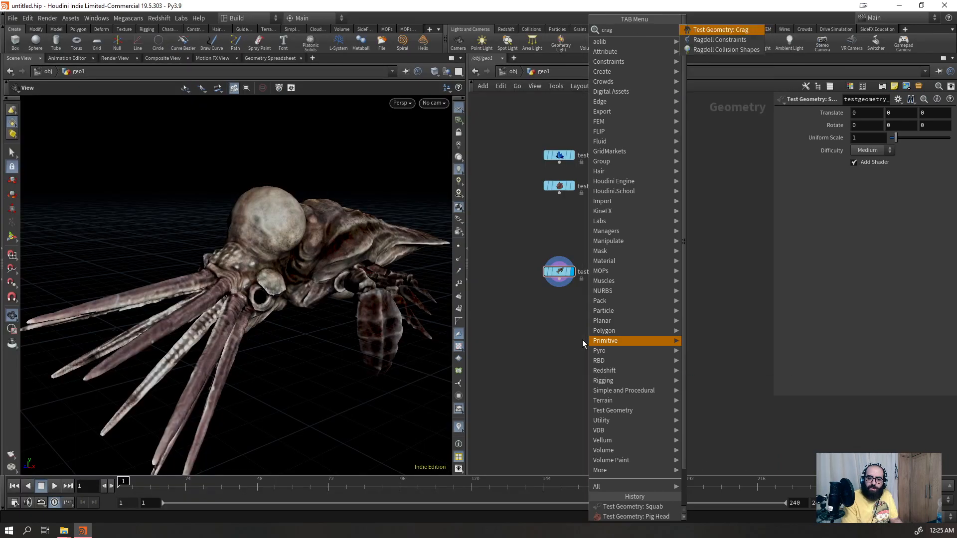
key(Return)
click(583, 344)
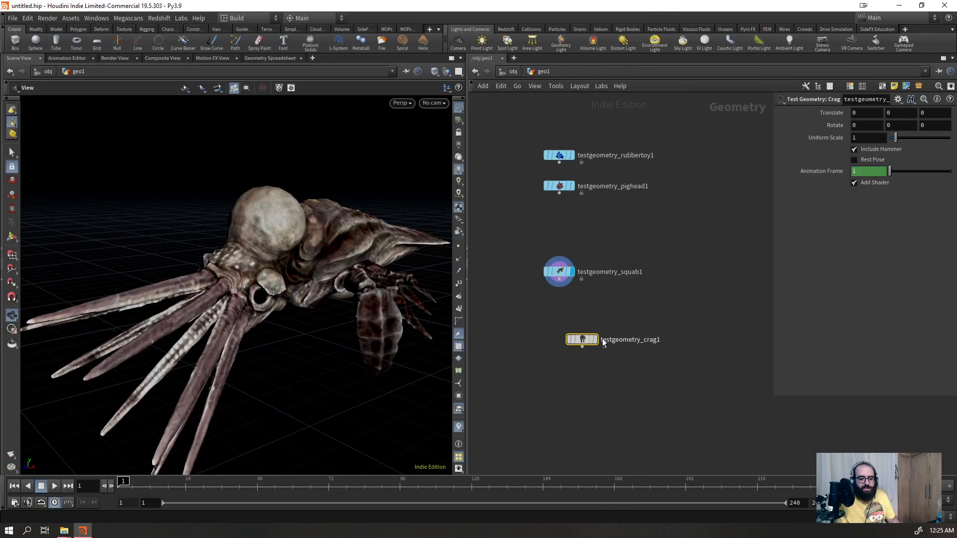
- Display the Crag model, play its animation and watch it from different angles and distances
mouse_move(600, 345)
key(Up)
drag(301, 258, 389, 274)
right_drag(388, 273, 217, 300)
drag(390, 293, 432, 291)
right_drag(432, 290, 344, 292)
key(space+h)
drag(349, 234, 264, 226)
right_drag(265, 226, 223, 257)
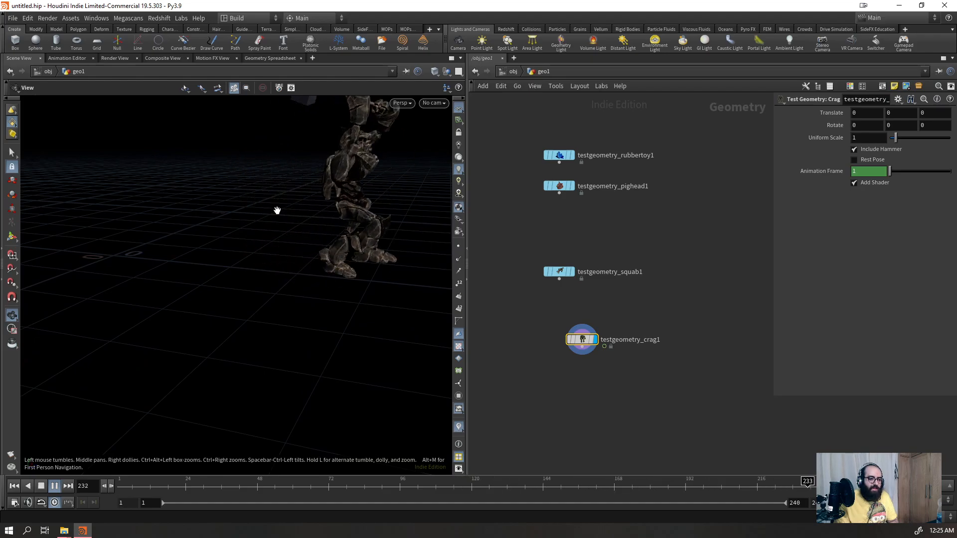
- Scrub Crag's animation to frame 240 and extend the timeline's end frame to 360
drag(162, 490, 835, 493)
double_click(821, 503)
text(300)
key(Return)
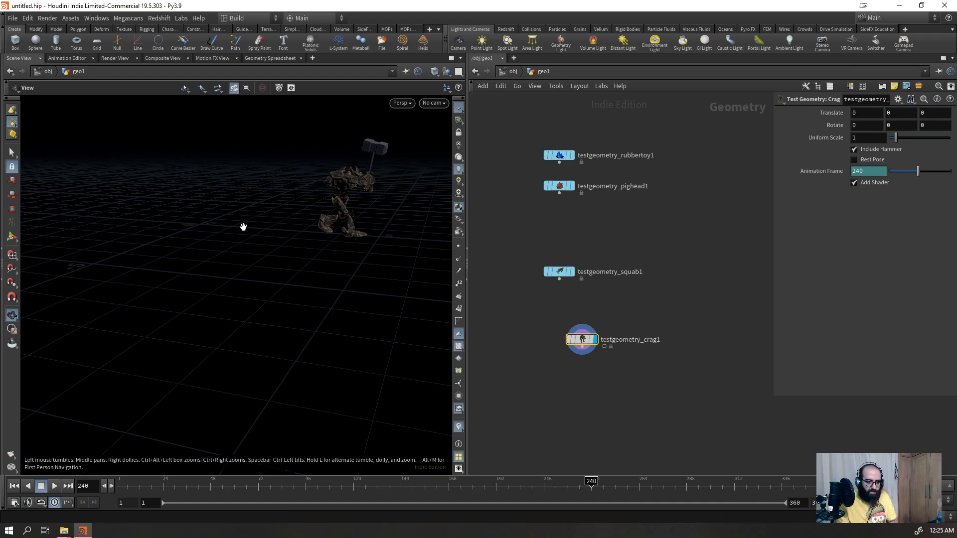
- Play Crag's extended animation and scrub along the timeline to frame 360
key(Up)
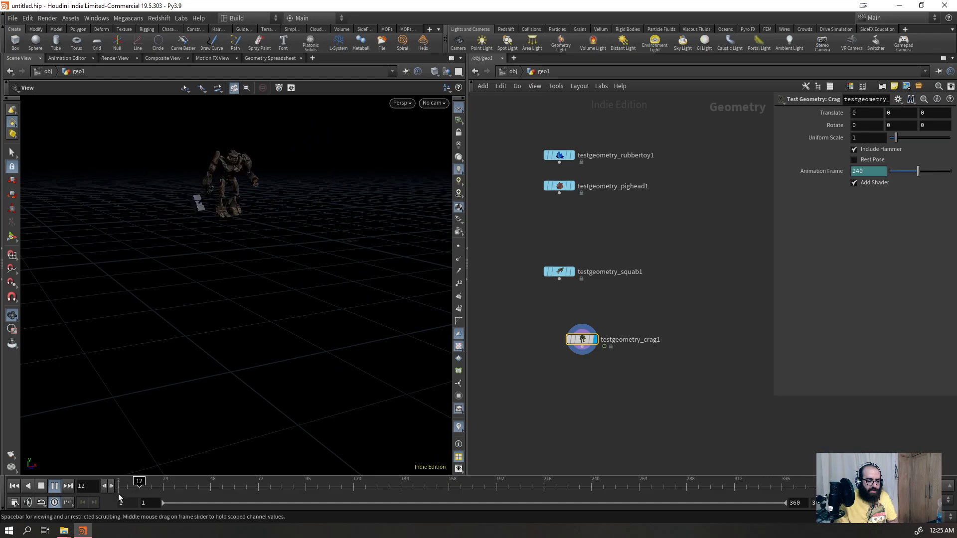
click(401, 487)
drag(422, 502, 838, 494)
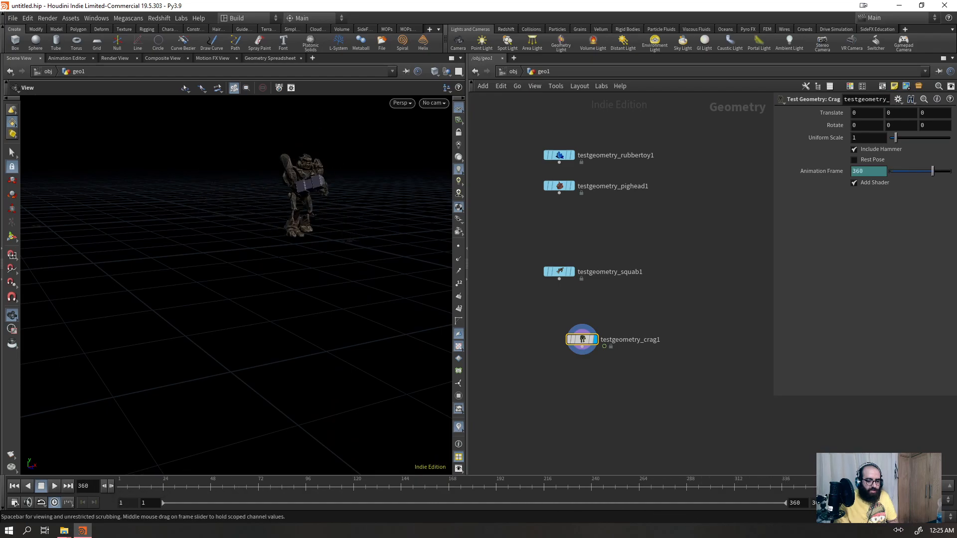
- Add a Test Geometry: Tommy node, display it and frame the character in the viewport
key(Tab)
text(tommy)
key(Return)
click(679, 238)
click(696, 221)
key(f)
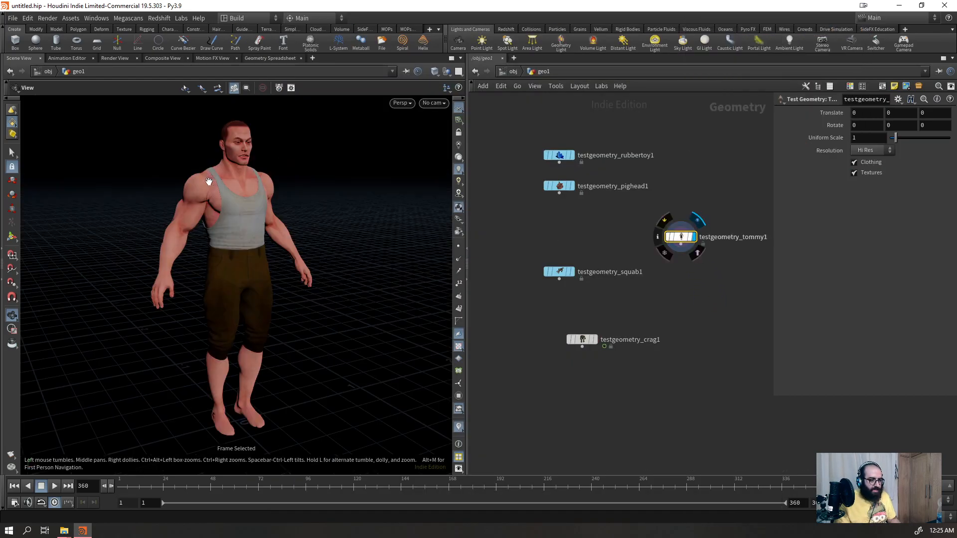
- Turn on the wireframe overlay and inspect the Tommy character's mesh from different angles
right_drag(203, 224, 244, 180)
drag(244, 179, 214, 186)
mouse_move(213, 186)
right_down()
mouse_move(210, 160)
mouse_move(252, 148)
mouse_move(256, 242)
mouse_move(357, 85)
mouse_move(333, 117)
right_up()
key(shift+w)
middle_drag(333, 118, 310, 192)
mouse_move(309, 193)
mouse_down()
mouse_move(420, 197)
mouse_move(278, 181)
mouse_up()
right_drag(278, 182, 284, 331)
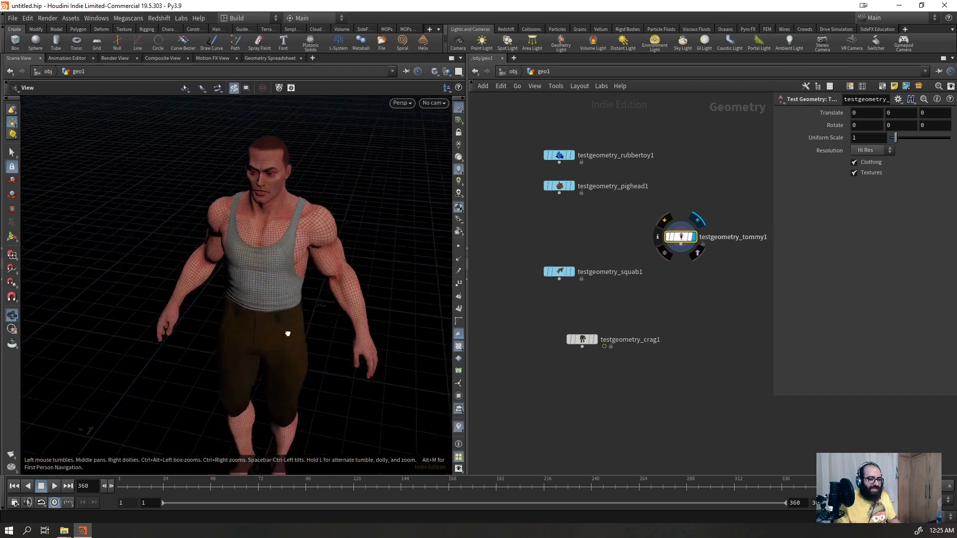
- Add a Test Geometry: Shader Ball node, display it and frame the ball from the front in the viewport
key(Tab)
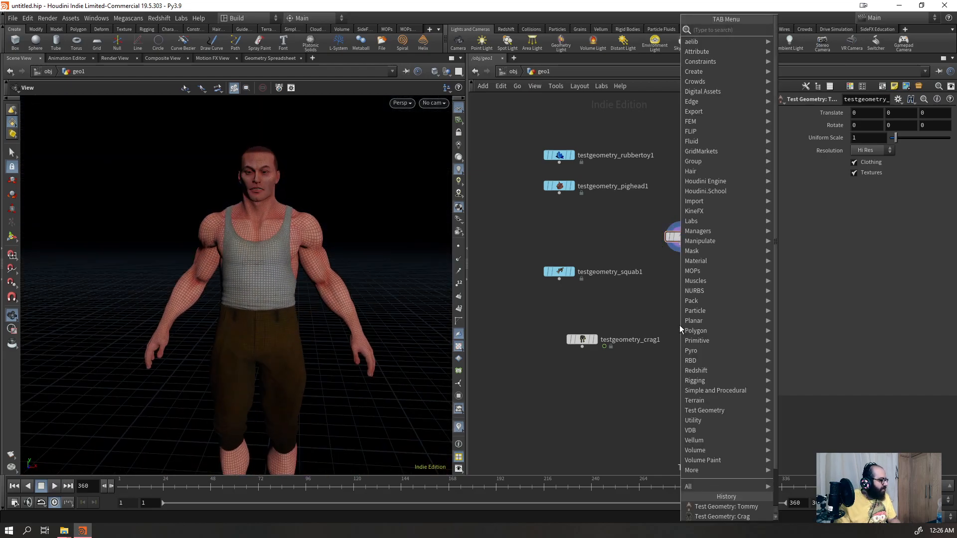
text(shad)
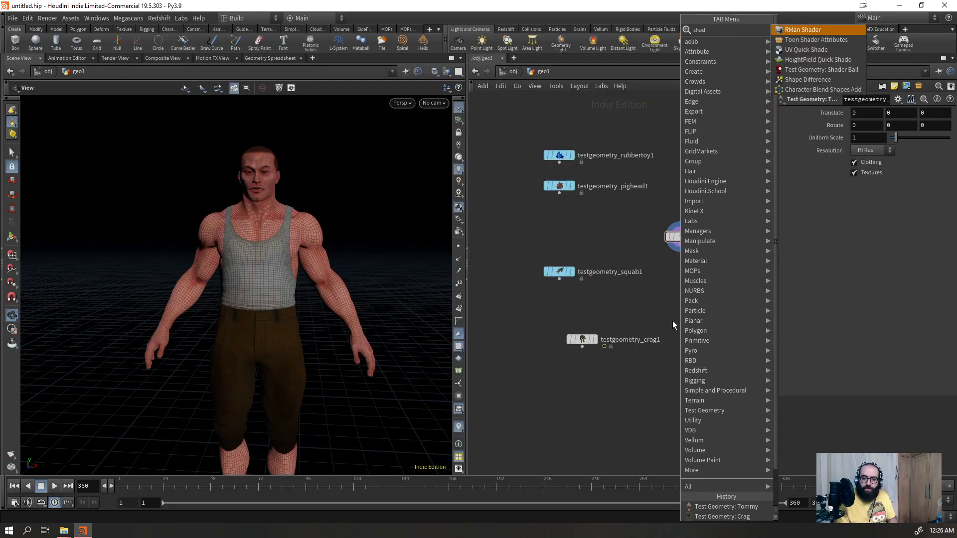
key(Down)
key(Down)
key(Down)
key(Down)
key(Return)
click(677, 307)
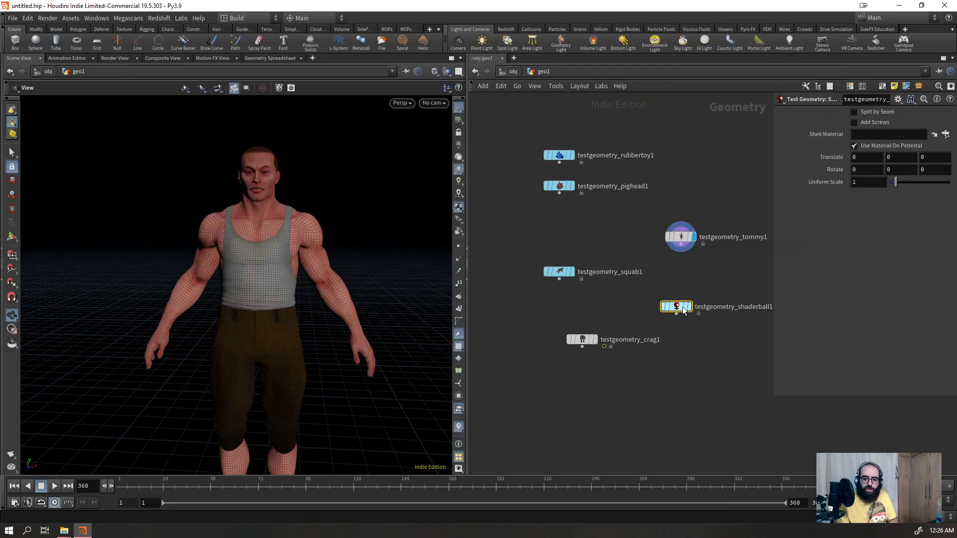
key(f)
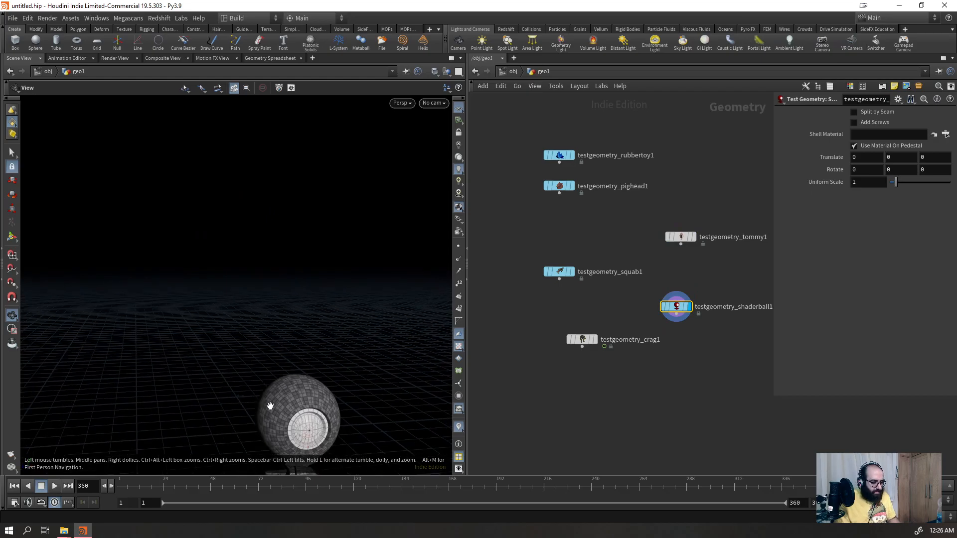
drag(307, 288, 81, 276)
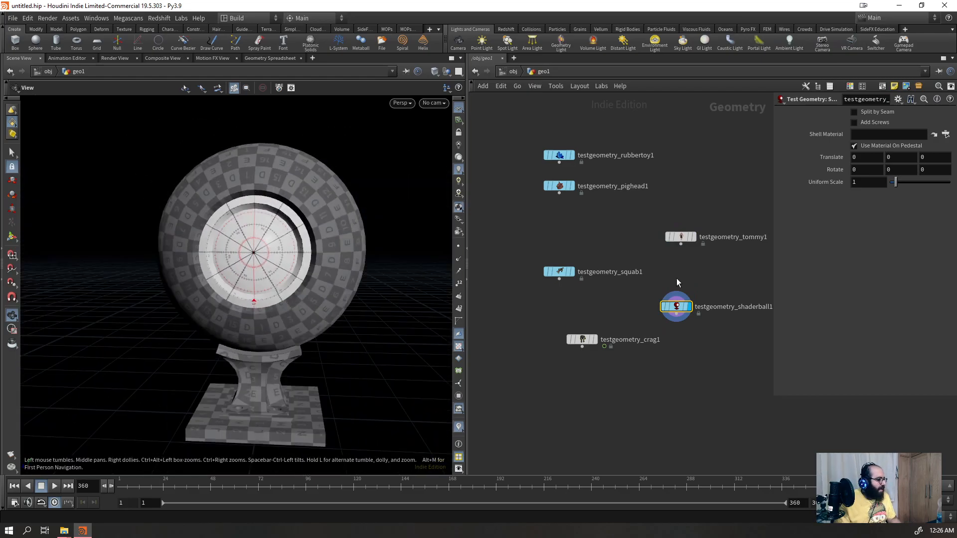
- Add a Test Geometry: Template Body node, display it and frame the whole body in the viewport
key(Tab)
text(te)
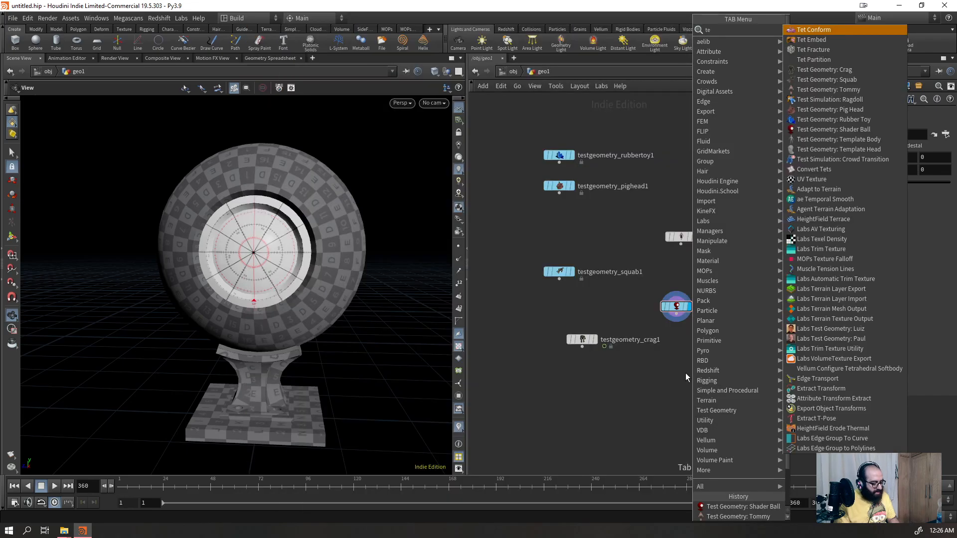
text(mpl)
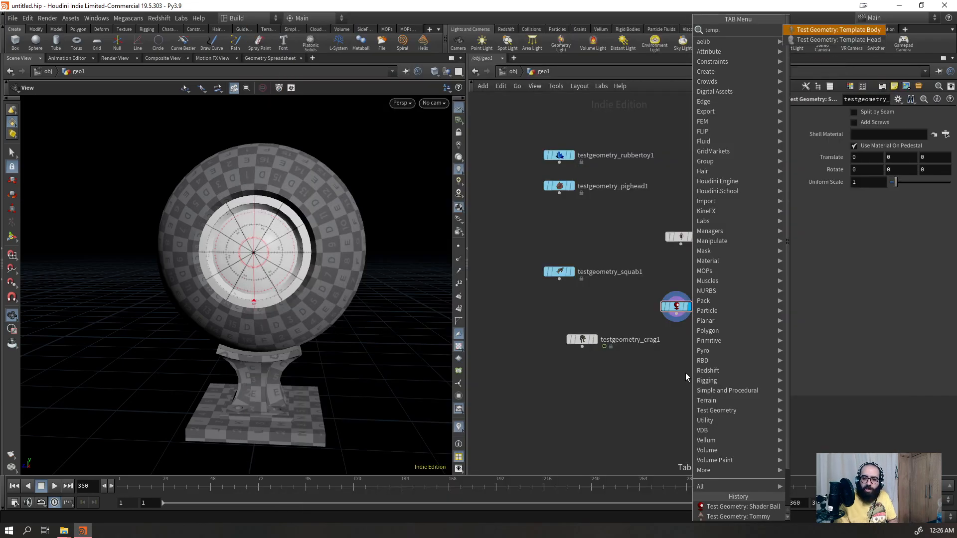
key(Return)
click(687, 377)
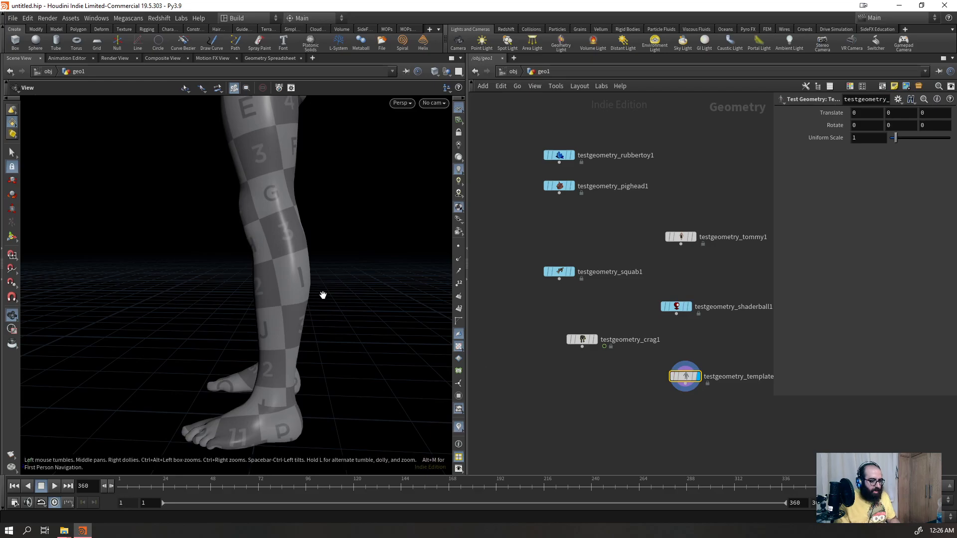
key(h)
- Add a Test Geometry: Template Head node, display and frame it, and briefly check its mesh with the wireframe overlay
key(Tab)
text(head)
key(Down)
key(Return)
click(640, 408)
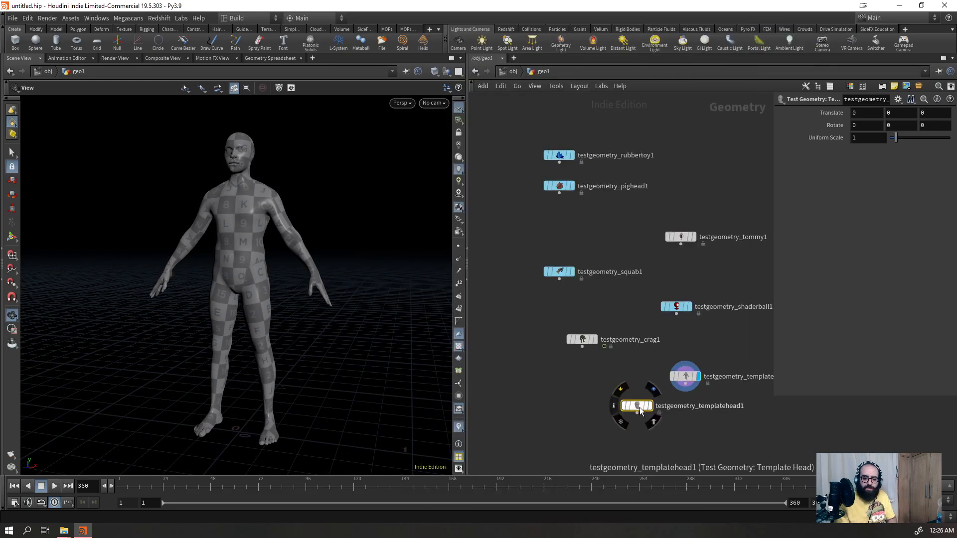
click(649, 406)
key(h)
key(shift+w)
mouse_move(237, 331)
mouse_down()
mouse_move(305, 293)
mouse_move(223, 305)
mouse_move(233, 271)
mouse_up()
key(shift+w)
scroll(219, 281, down, 3)
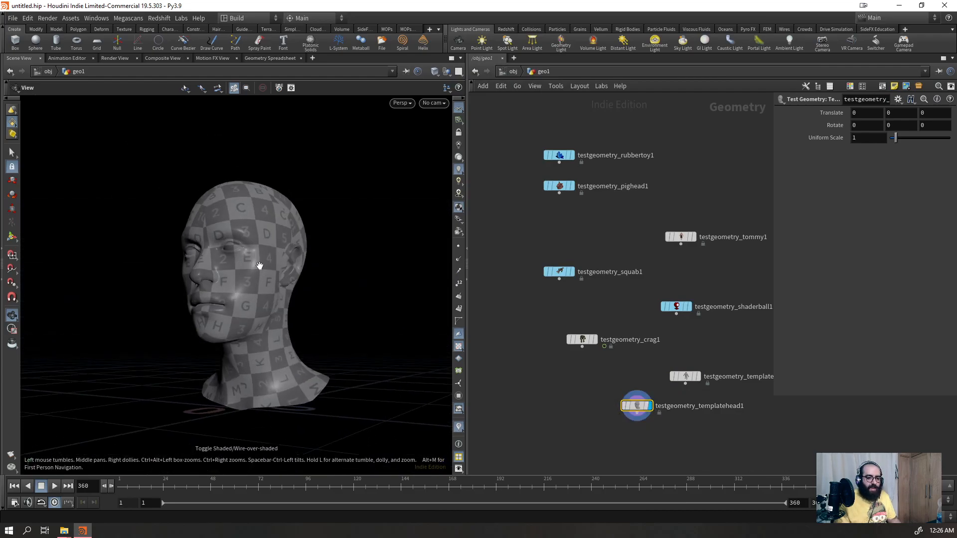
- Delete all the test geometry nodes, paste the copied Simple_and_Procedural Stash node and frame its rabbit logo
drag(752, 110, 511, 476)
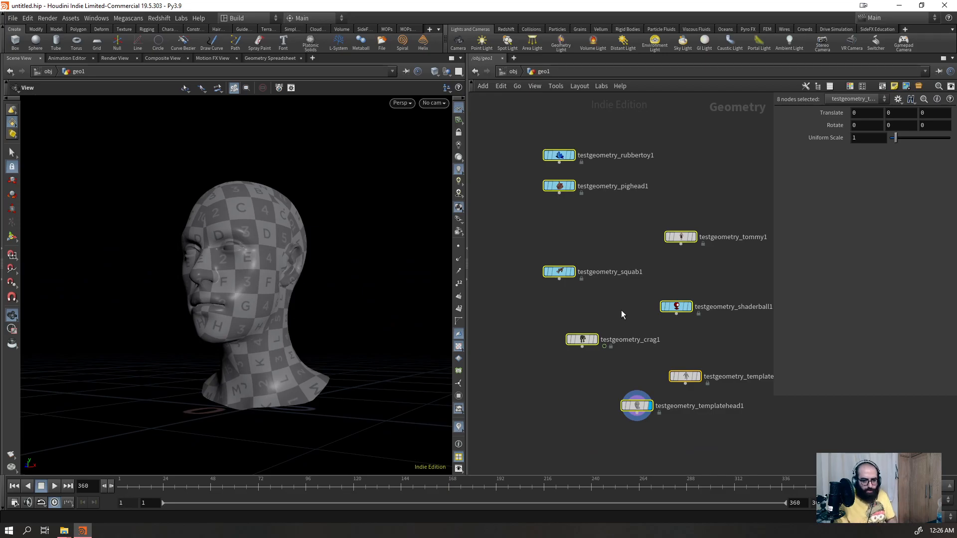
key(Delete)
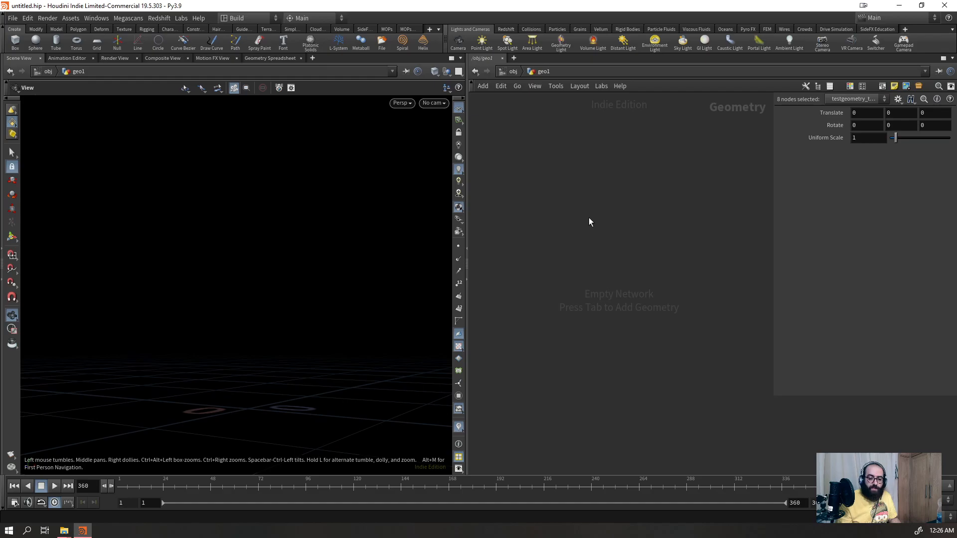
key(ctrl+v)
key(h)
right_drag(169, 393, 158, 404)
drag(220, 324, 241, 312)
right_drag(241, 313, 266, 309)
middle_drag(267, 310, 297, 306)
drag(297, 306, 309, 285)
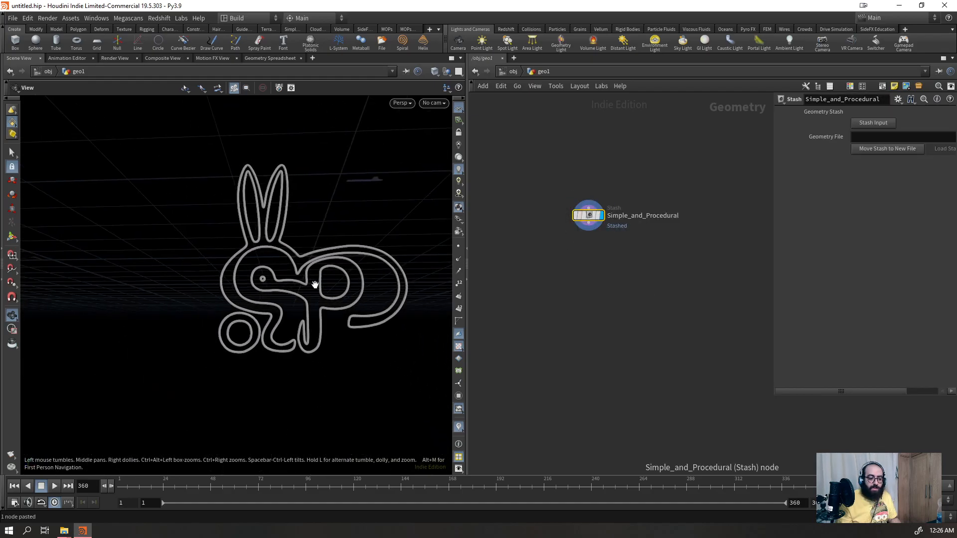
right_drag(309, 285, 410, 242)
drag(324, 283, 325, 296)
drag(653, 185, 592, 260)
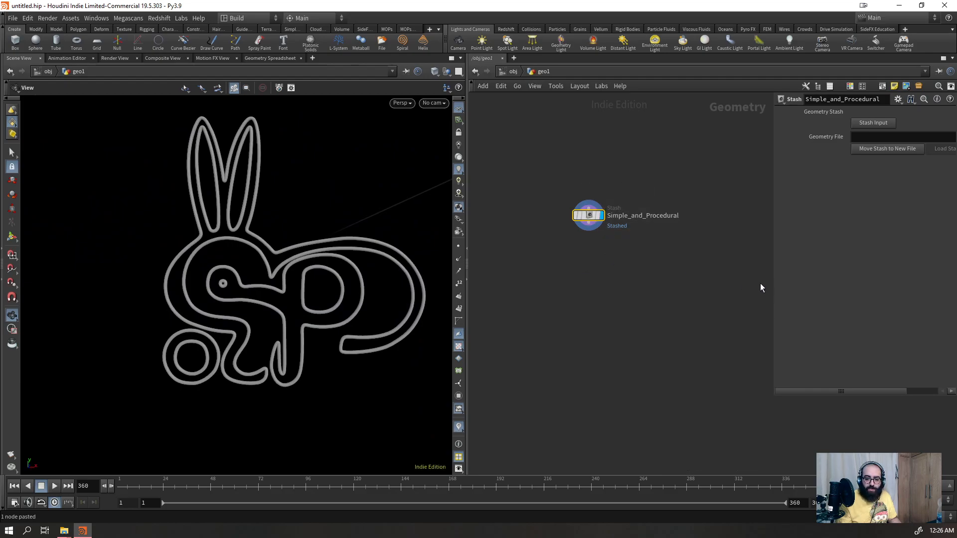
- Widen the parameter area to show all the Stash settings, and examine the node and its logo geometry up close
drag(770, 258, 695, 240)
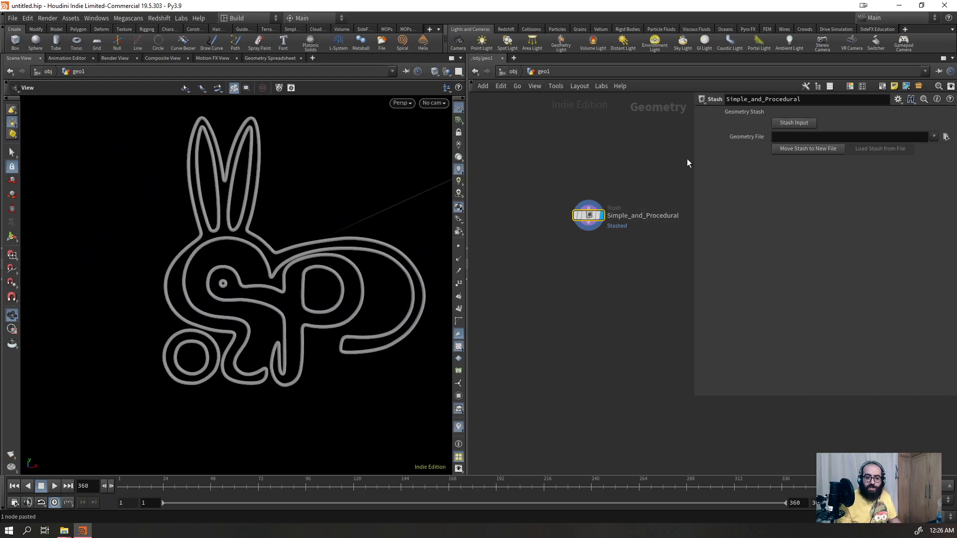
scroll(551, 170, down, 2)
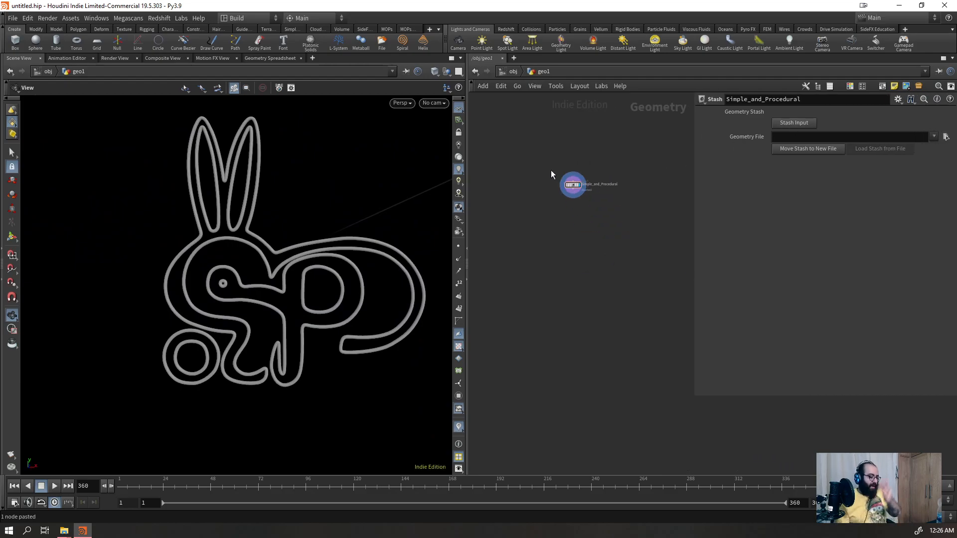
scroll(599, 125, down, 1)
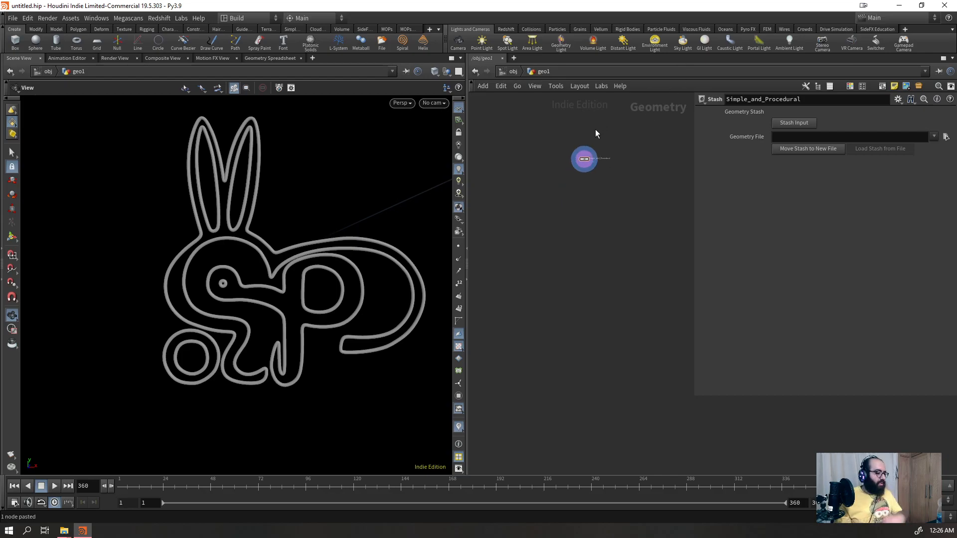
scroll(529, 152, up, 3)
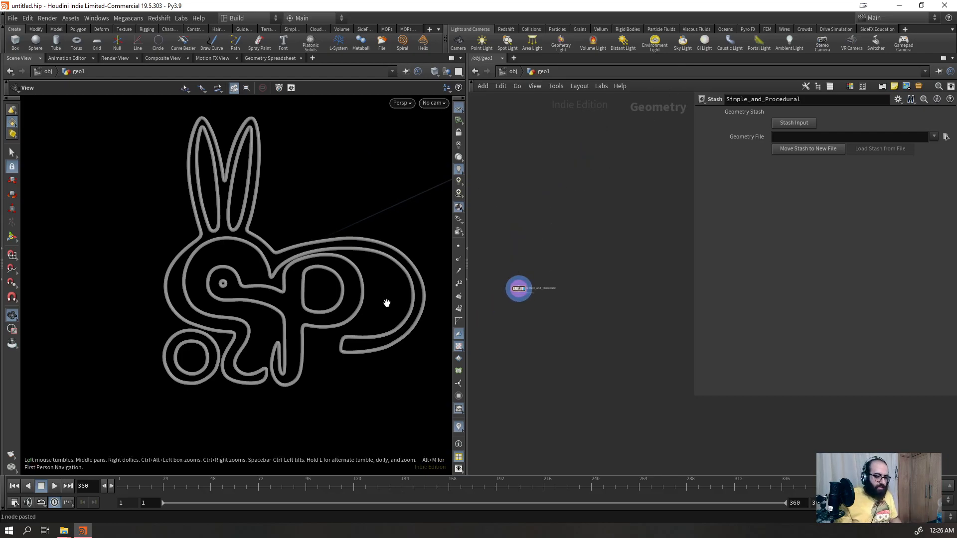
drag(391, 303, 354, 273)
right_drag(354, 273, 471, 185)
scroll(509, 292, up, 6)
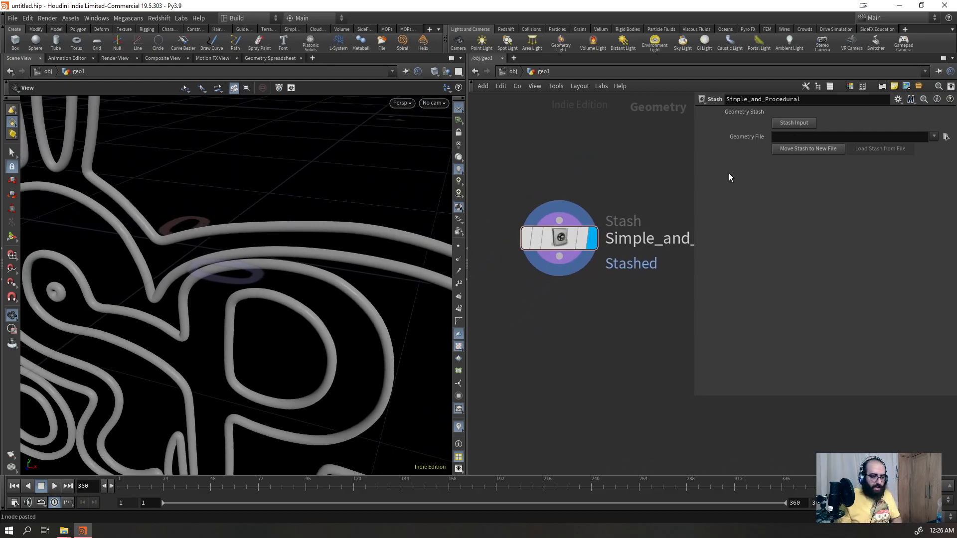
- Try Stash Input on the Simple_and_Procedural node without a connected input, and undo it
scroll(553, 172, down, 3)
drag(619, 154, 519, 243)
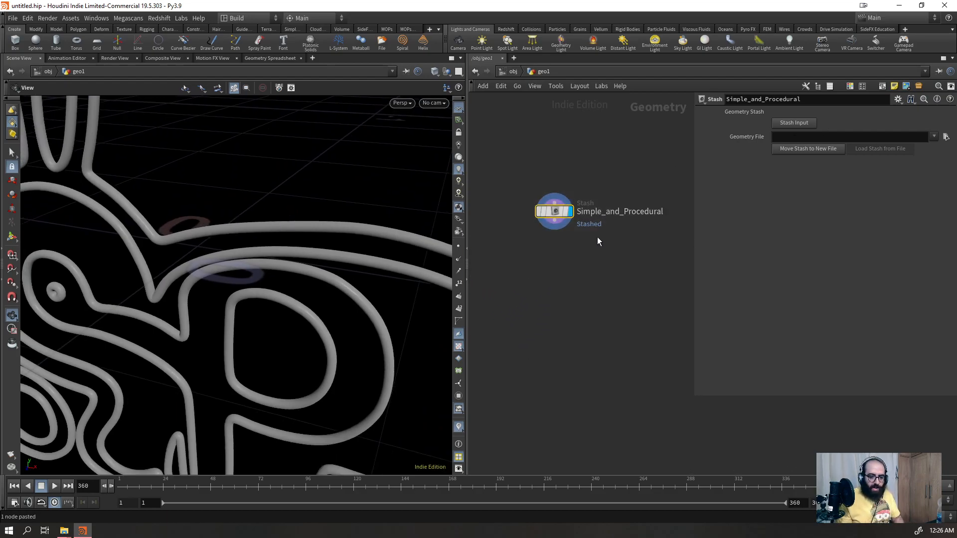
click(797, 124)
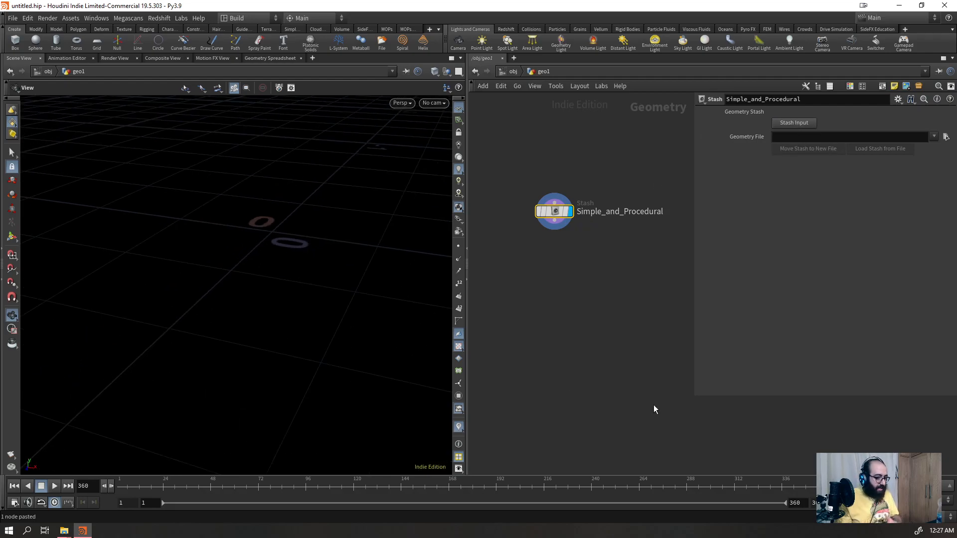
key(ctrl+z)
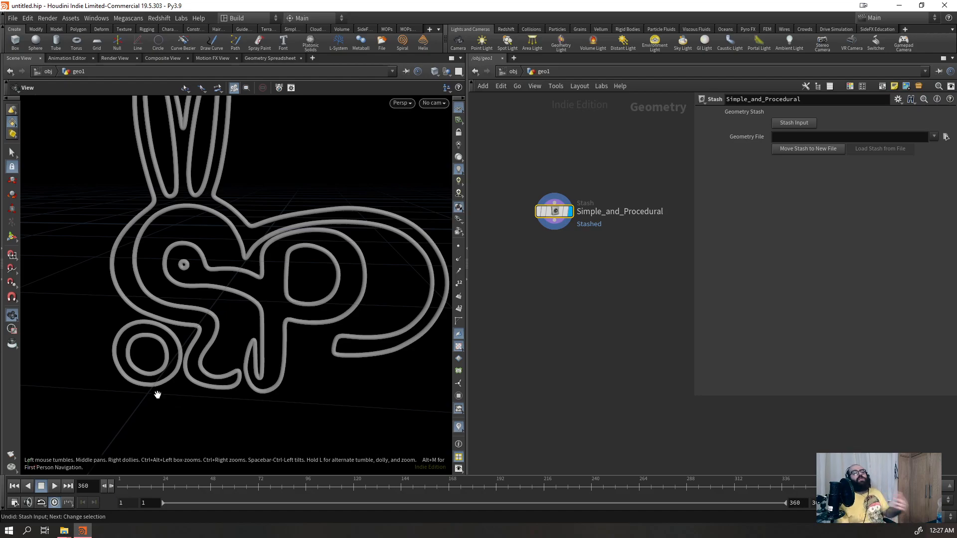
- Frame the whole rabbit logo, narrow the parameter area and enlarge the network view at the viewport's expense
drag(420, 6, 420, 16)
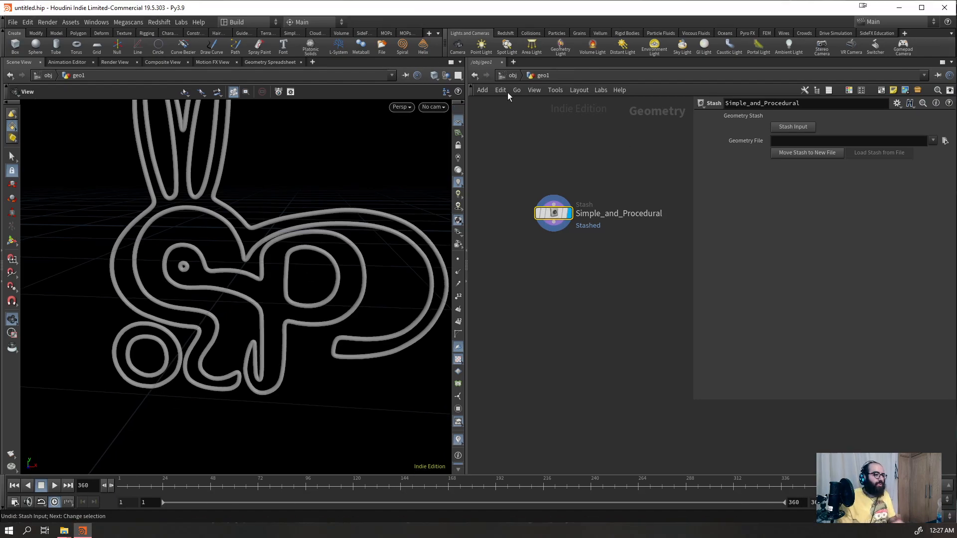
click(922, 7)
right_drag(267, 189, 236, 197)
drag(235, 198, 300, 187)
drag(693, 174, 745, 173)
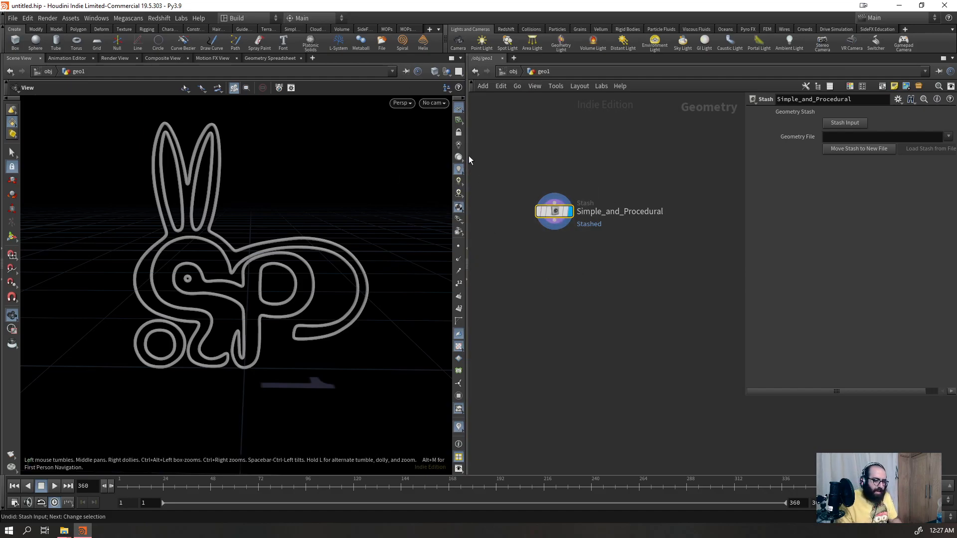
drag(466, 160, 357, 161)
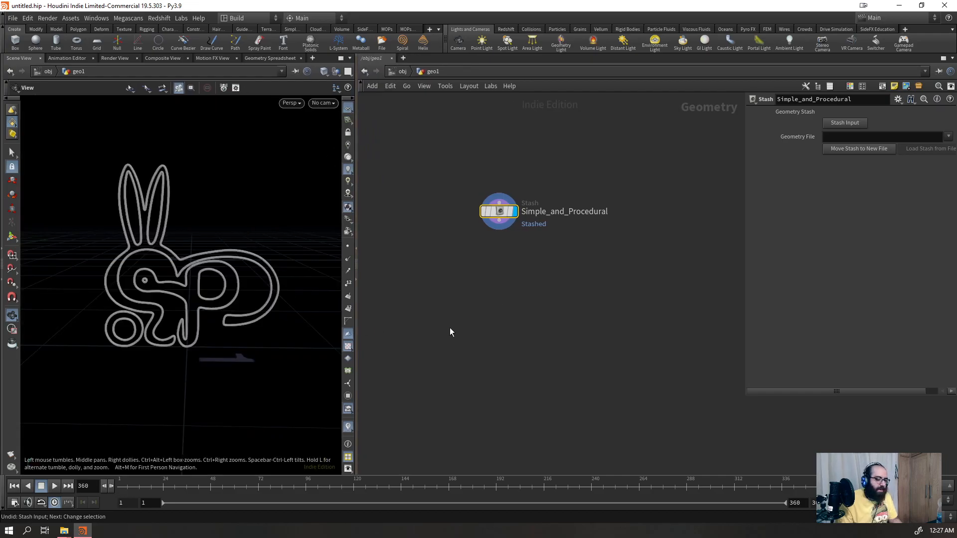
- Add a Null node below the Simple_and_Procedural Stash, connected to its output, and rename it INPUT
key(Tab)
text(null)
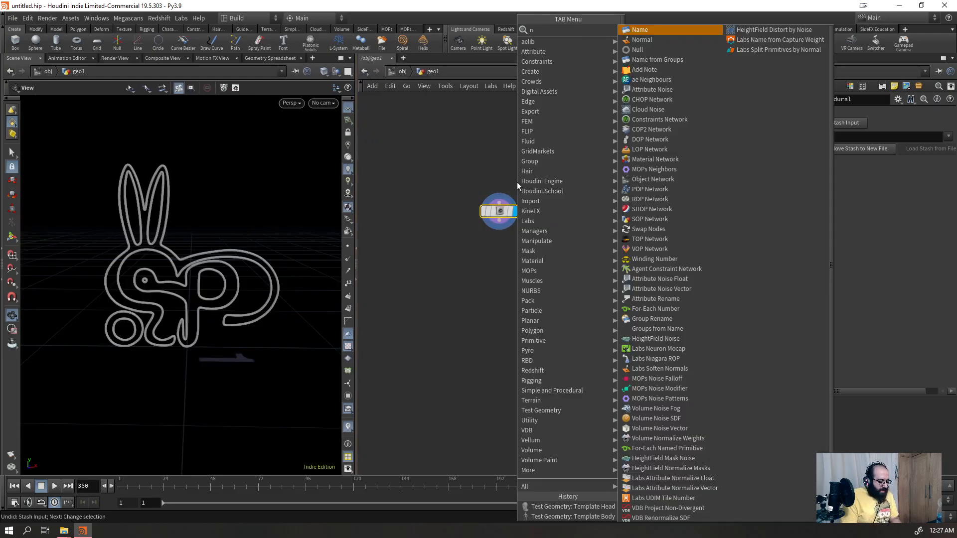
key(Return)
double_click(531, 252)
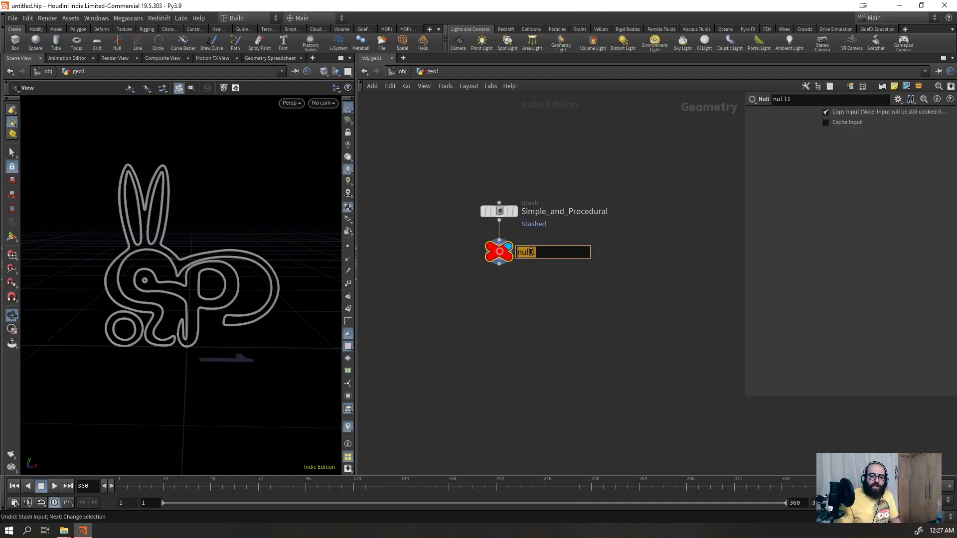
text(INPUT)
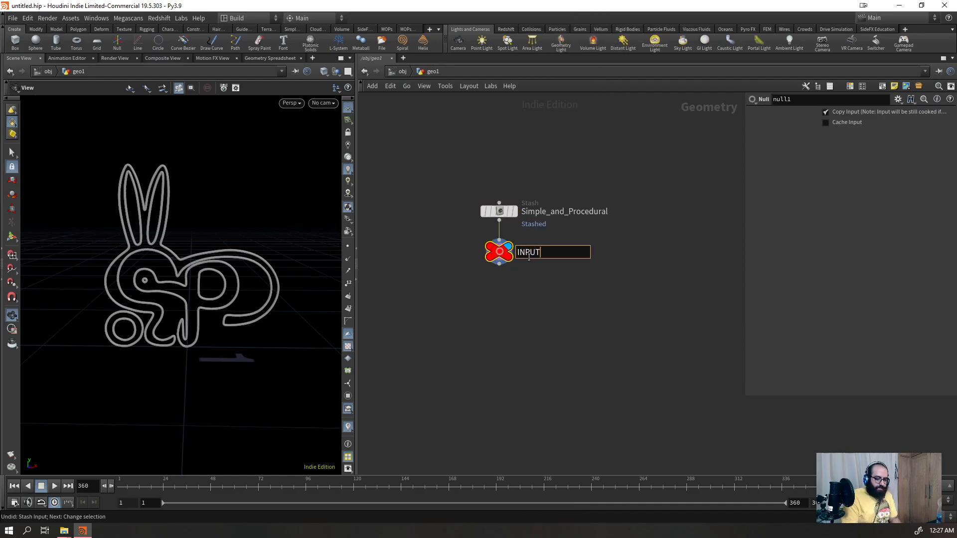
key(Return)
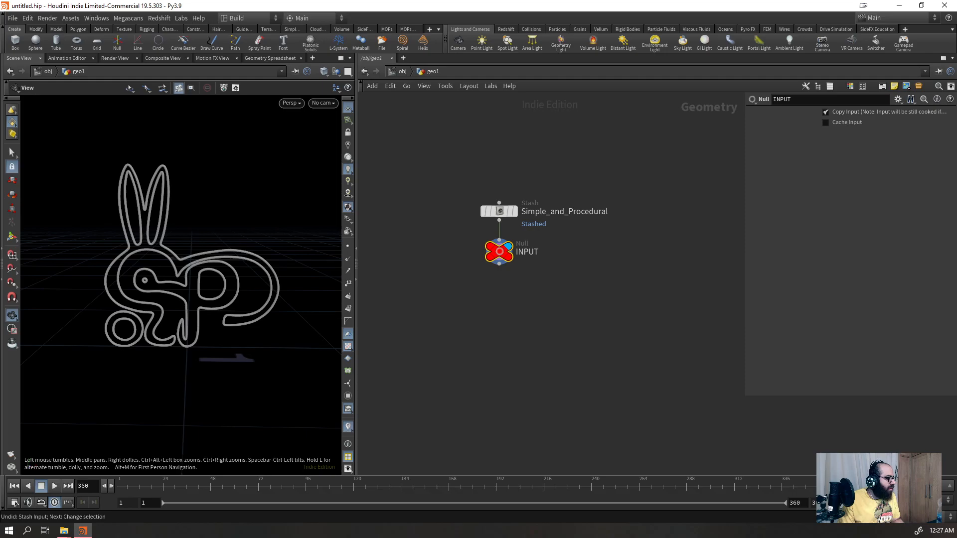
- Add a File Cache node wired from INPUT's output, place it below INPUT and widen the parameter area
drag(465, 255, 465, 254)
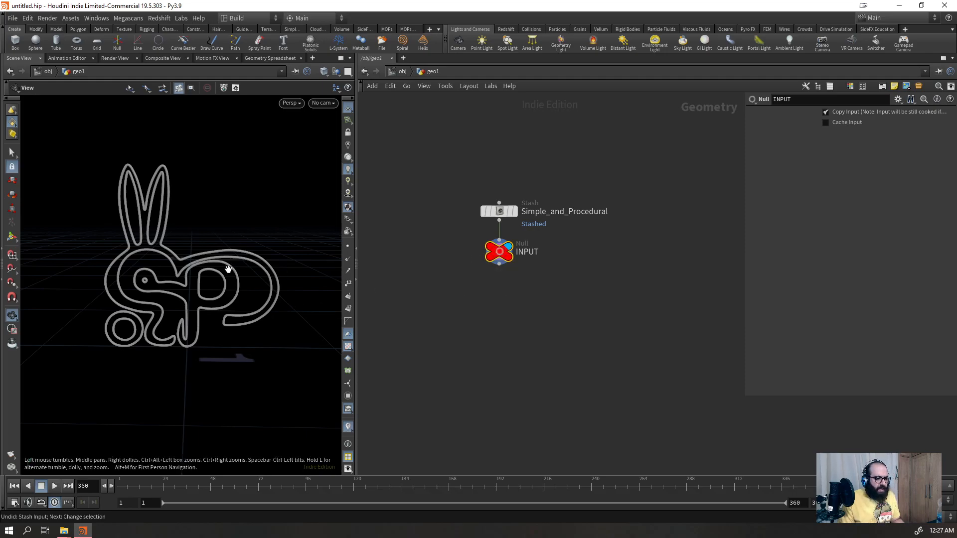
scroll(504, 374, down, 2)
scroll(504, 371, up, 2)
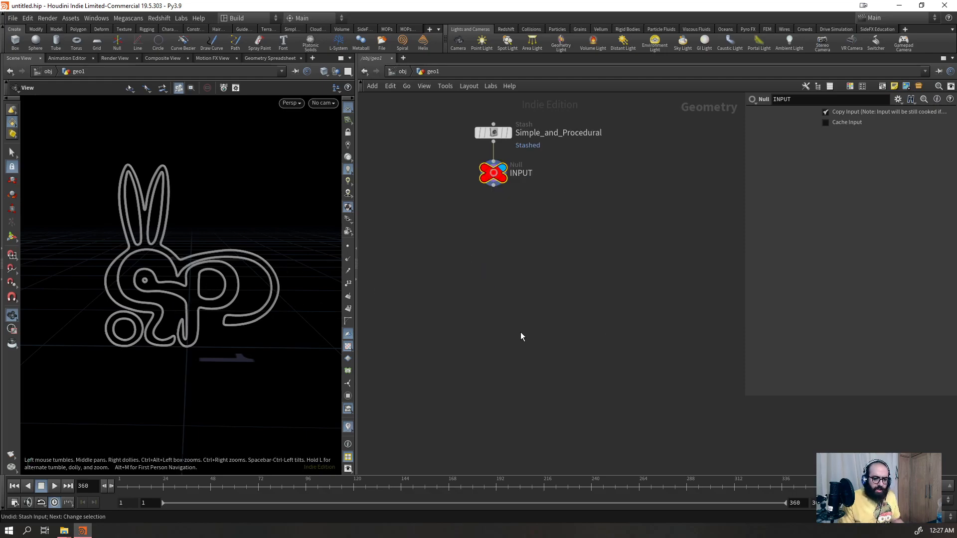
click(495, 187)
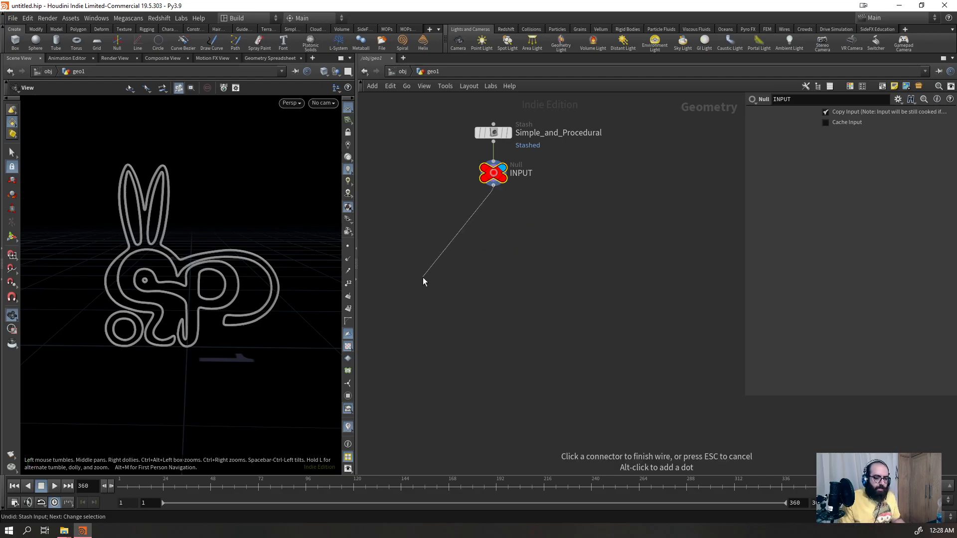
key(Tab)
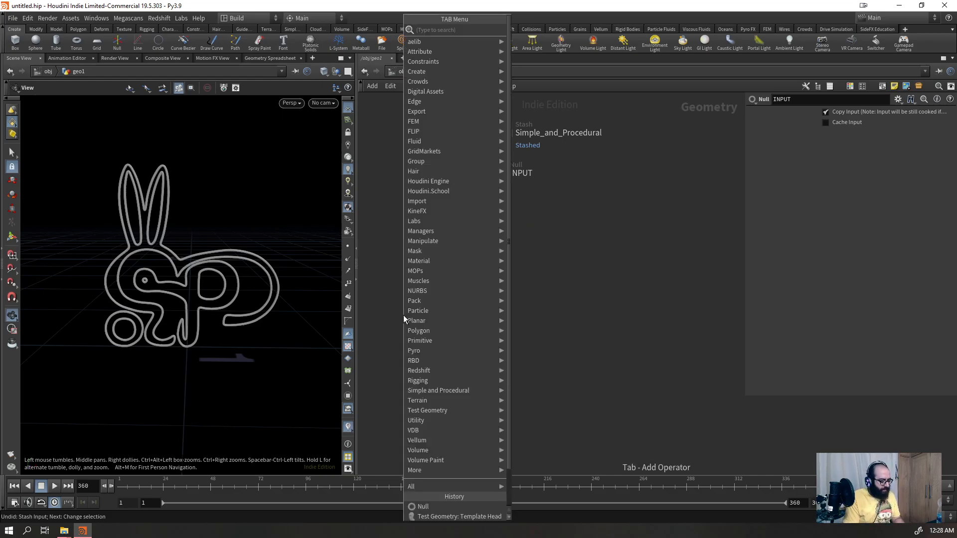
text(file)
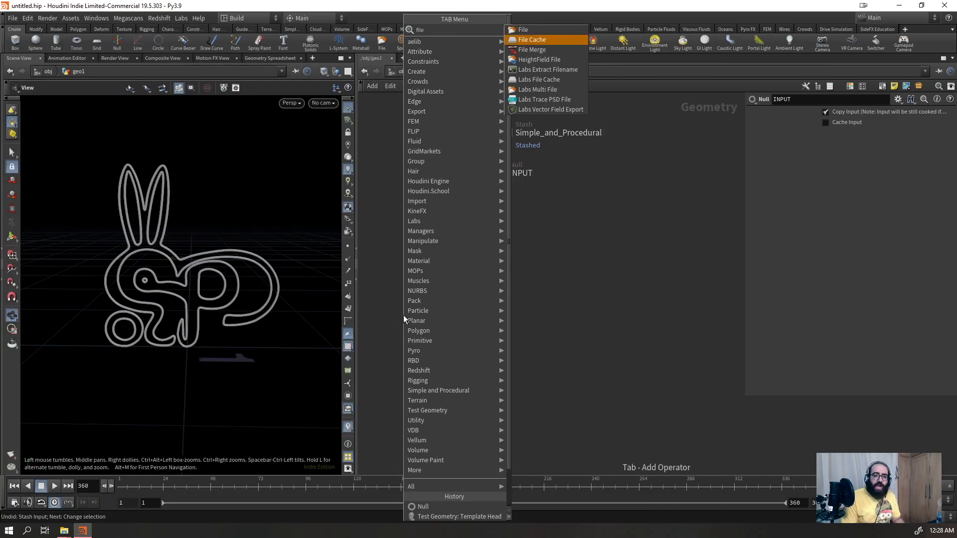
key(Return)
drag(393, 322, 403, 252)
drag(746, 176, 656, 197)
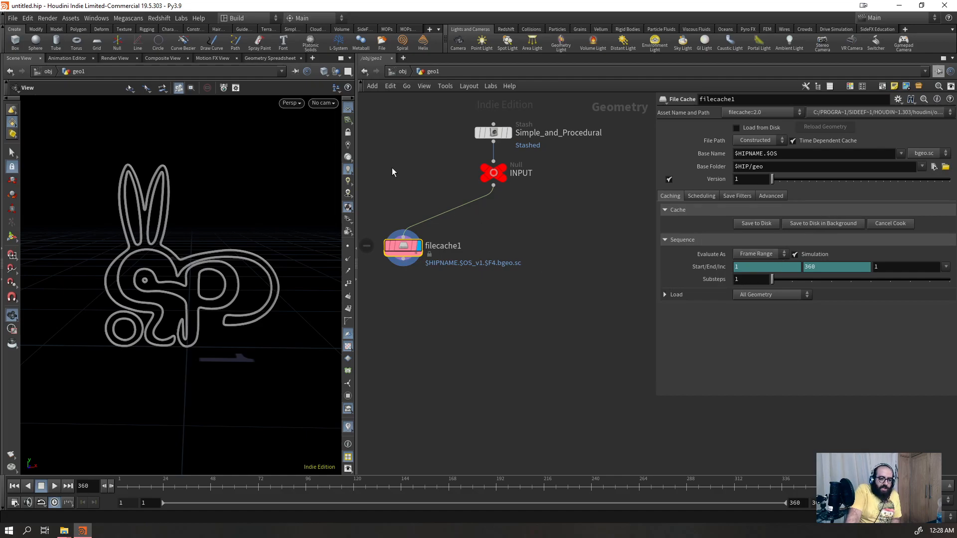
- Widen the network view and File Cache parameters, and examine the scene name and frame number in the constructed output path
drag(356, 157, 257, 157)
scroll(360, 194, down, 3)
drag(357, 228, 298, 230)
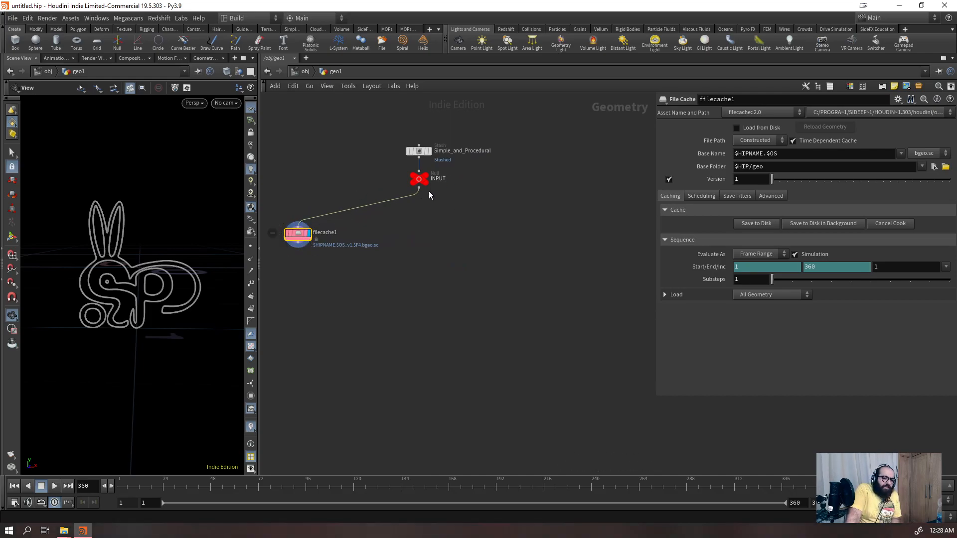
mouse_move(435, 157)
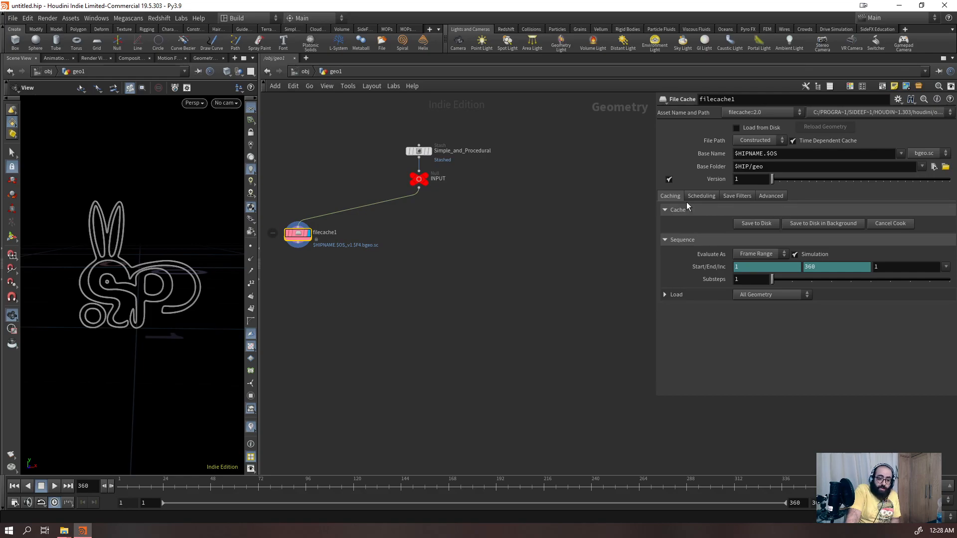
drag(316, 189, 273, 282)
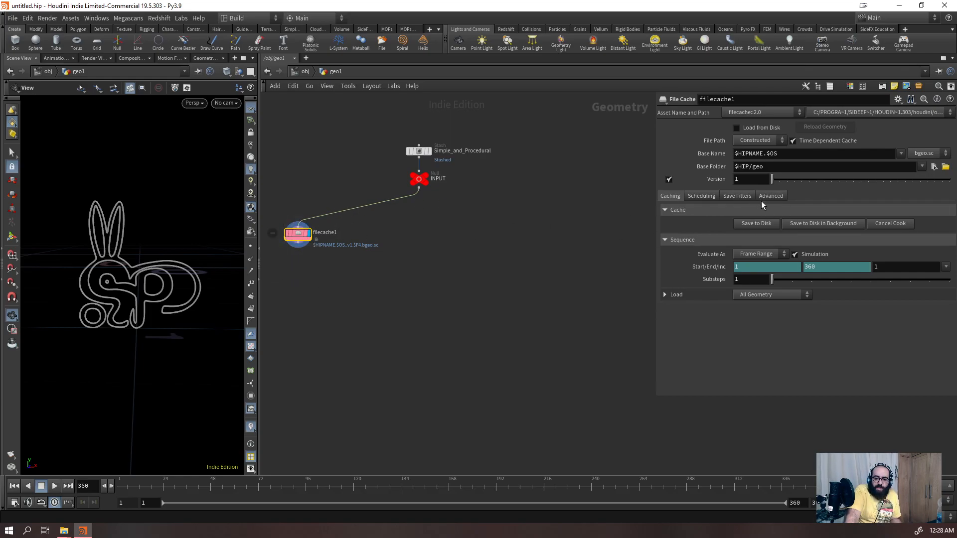
click(775, 196)
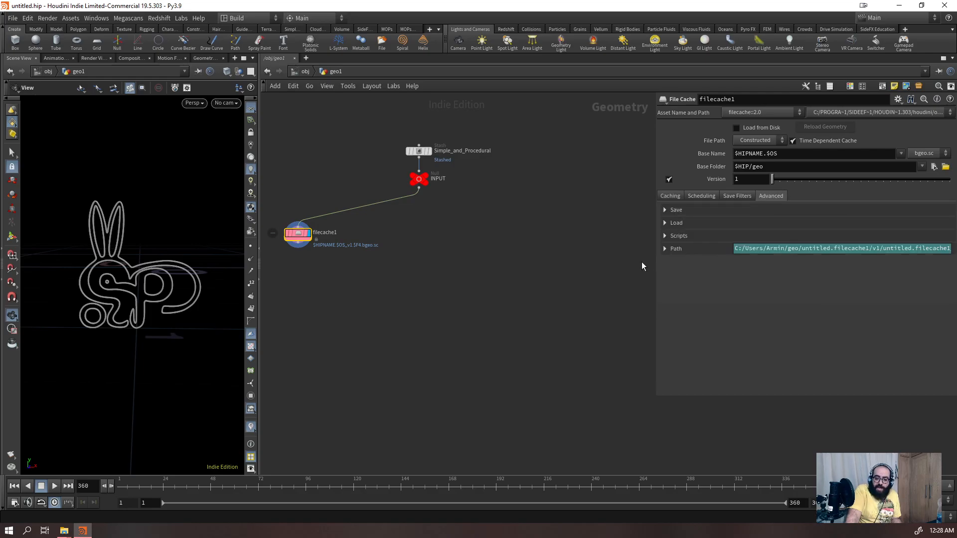
drag(654, 259, 452, 257)
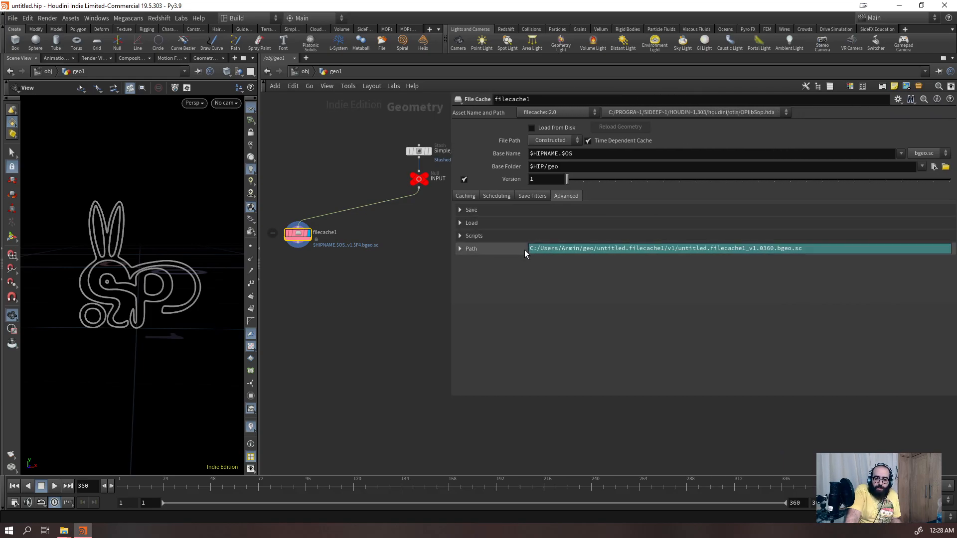
drag(537, 246, 663, 248)
drag(597, 249, 623, 249)
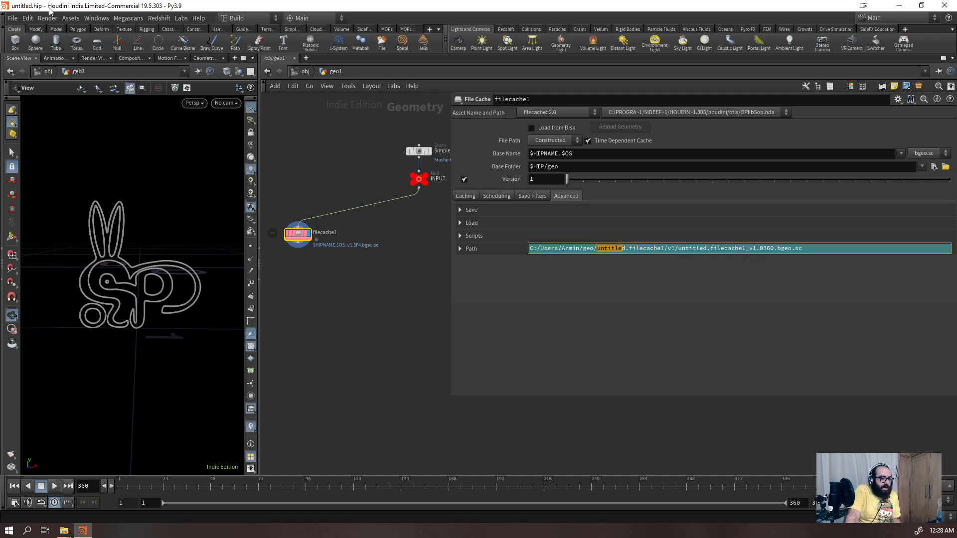
click(611, 248)
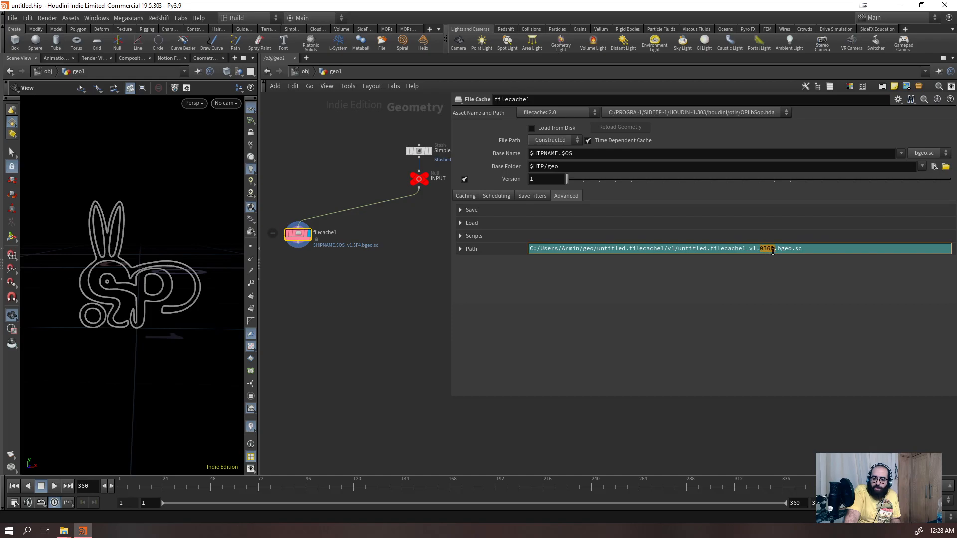
- Turn off Time Dependent Cache and Version on the File Cache node, checking the constructed path in the advanced settings
click(473, 196)
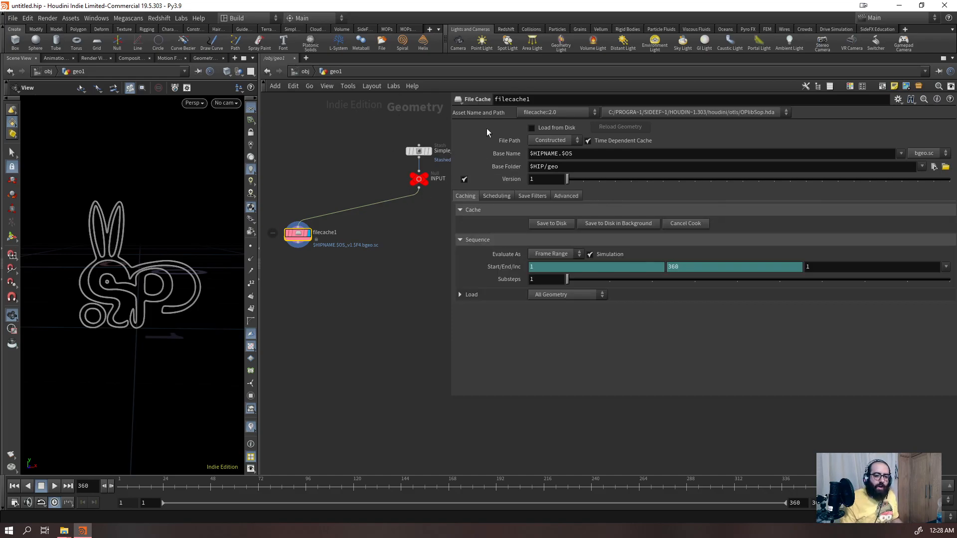
click(599, 141)
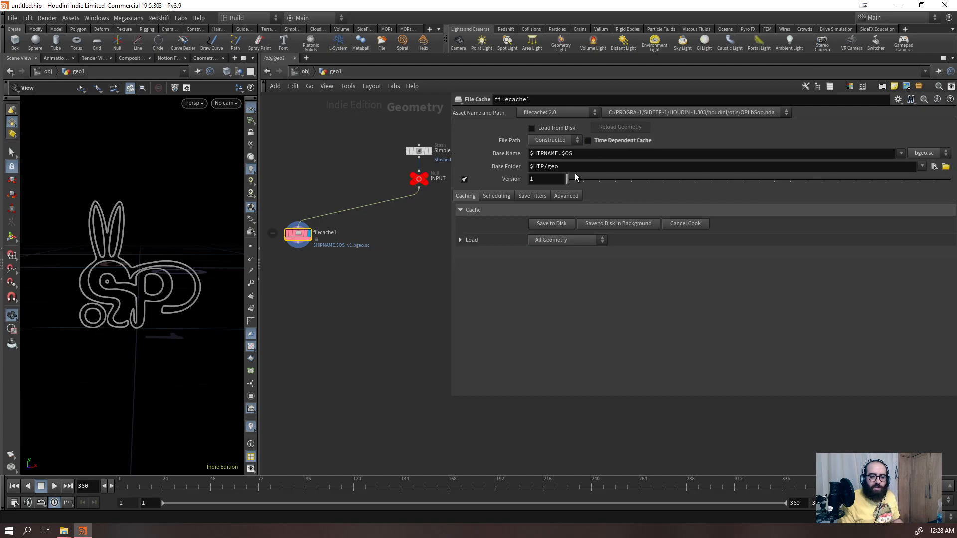
click(574, 198)
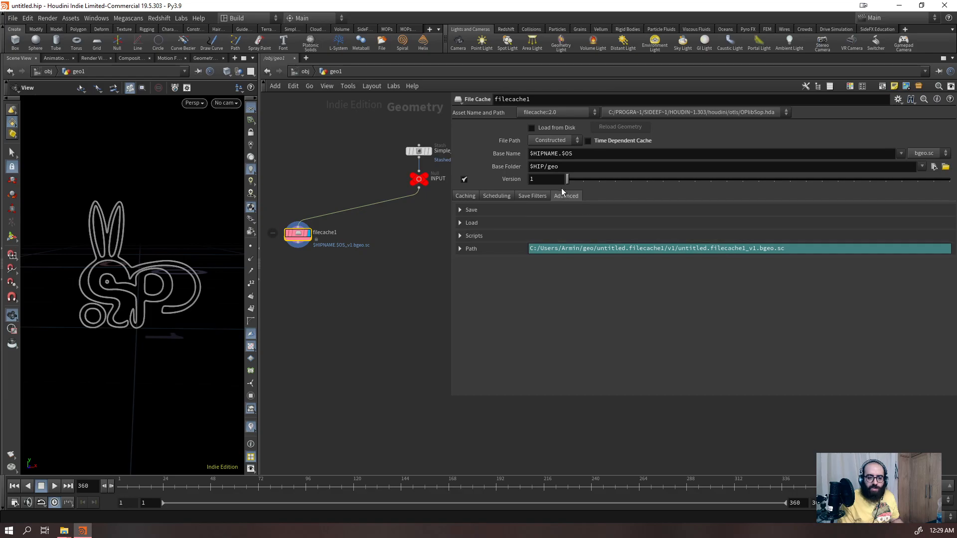
click(465, 179)
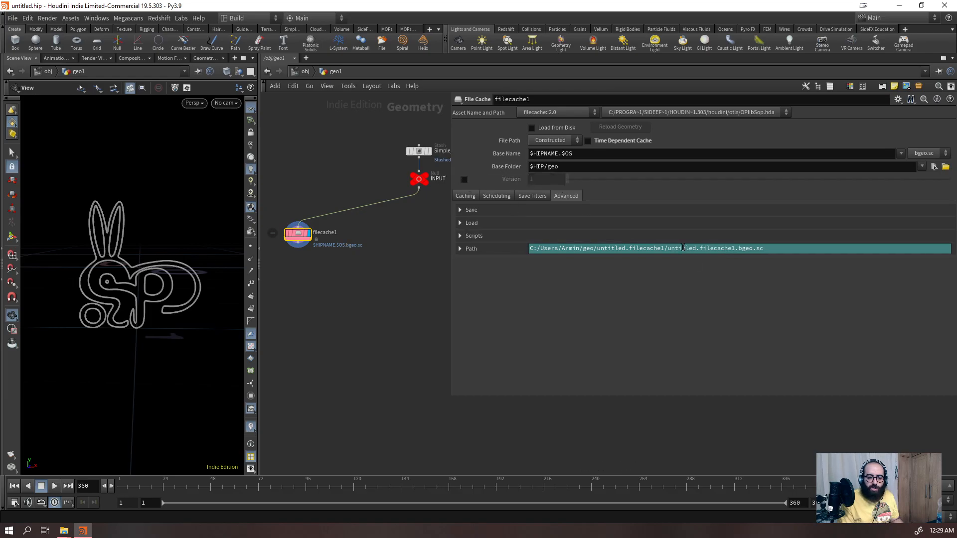
- Set the File Cache node's Base Name to bunny
drag(582, 154, 474, 137)
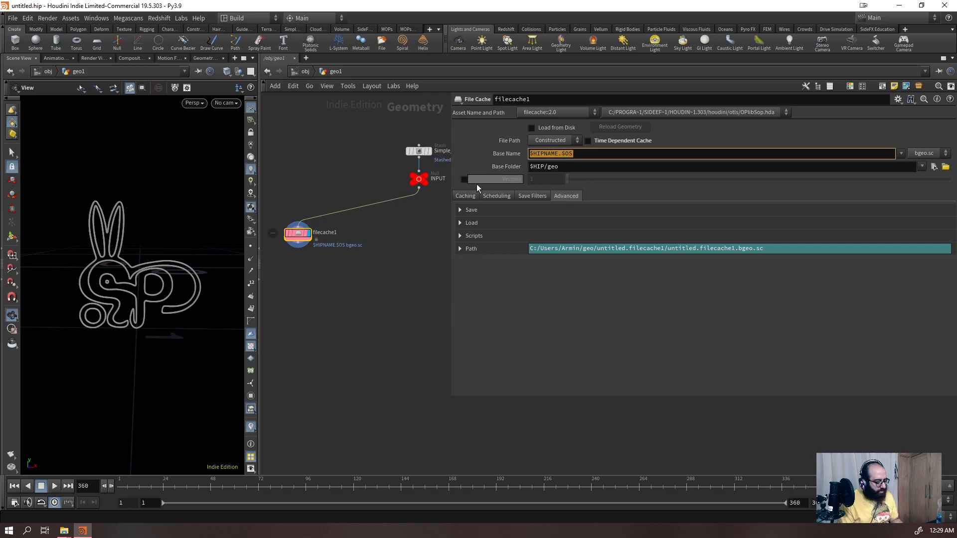
text(bunny)
key(Return)
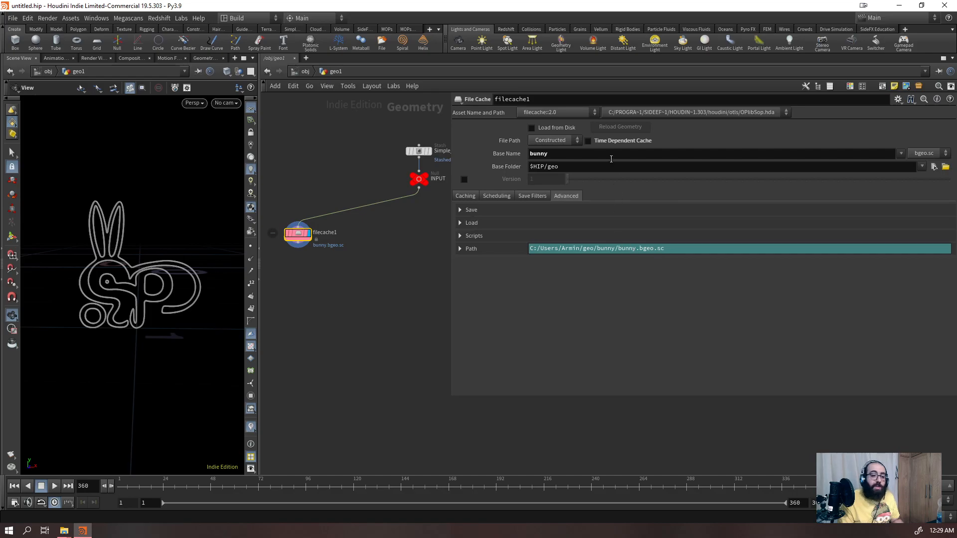
- Start saving the scene and create a new folder named test on the Desktop for it
drag(581, 165, 464, 165)
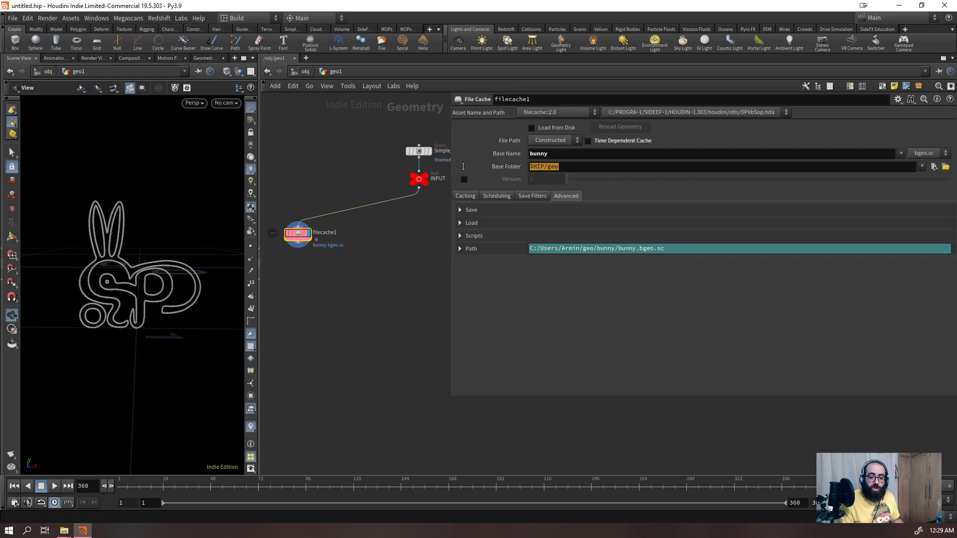
key(ctrl+s)
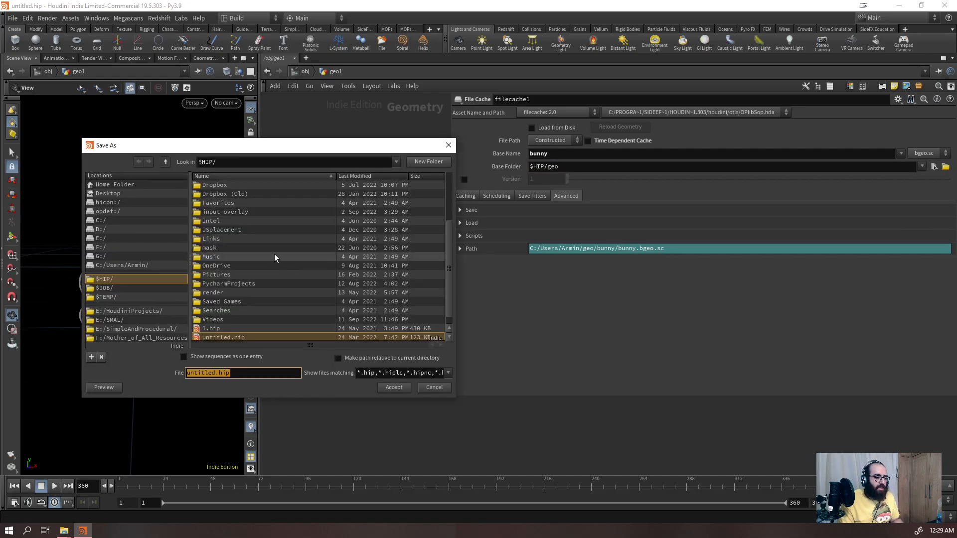
click(100, 185)
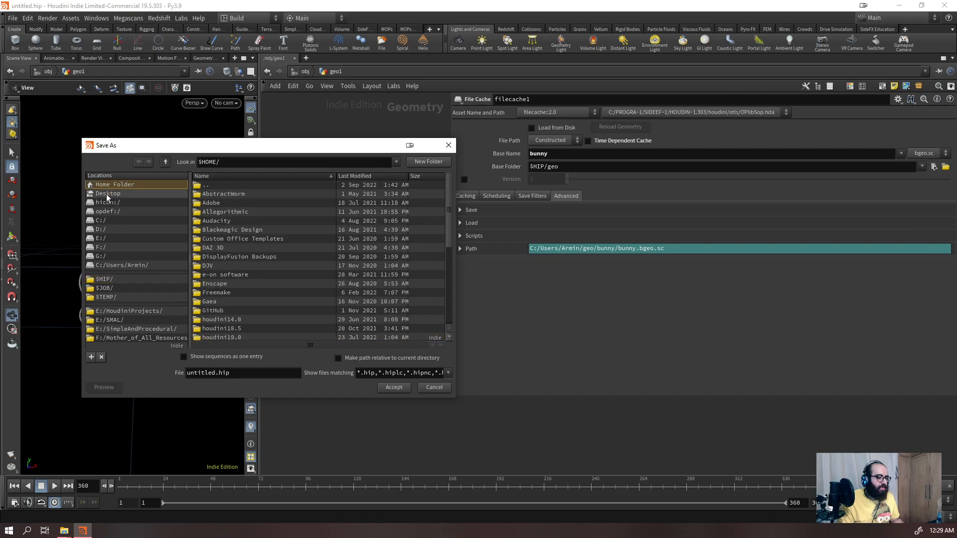
click(108, 194)
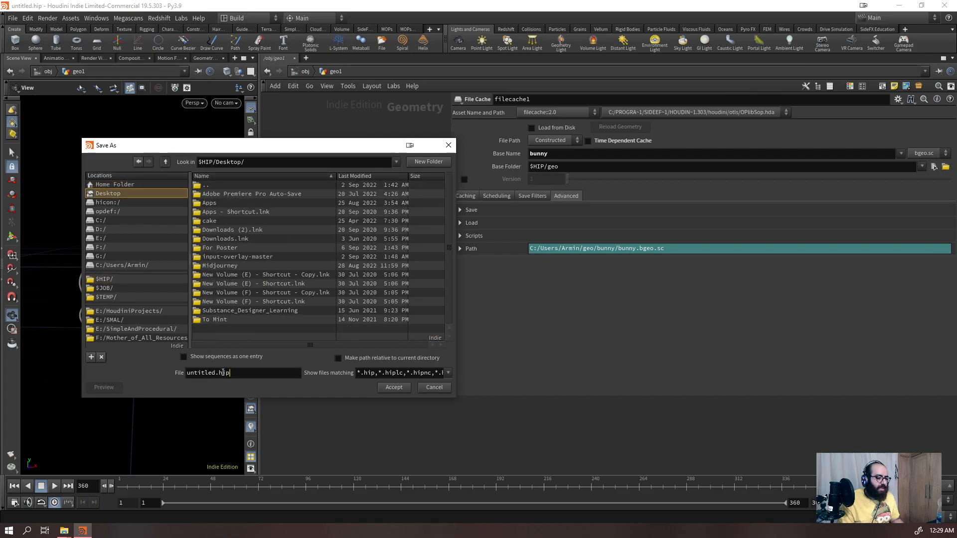
click(427, 162)
text(test)
click(433, 183)
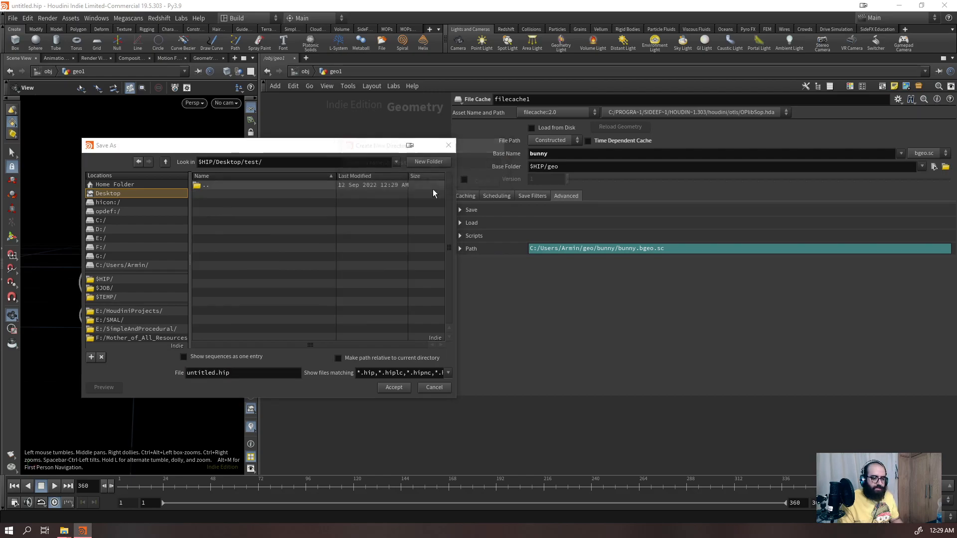
- Save the scene in the Desktop's test folder under the name test_001
click(234, 375)
key(ctrl+a)
key(BackSpace)
text(test)
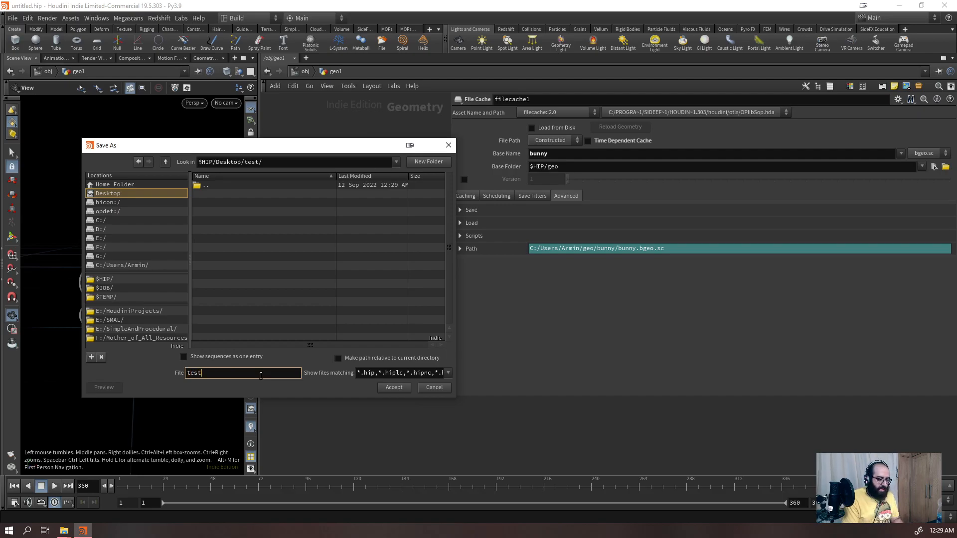
text(_001)
key(Return)
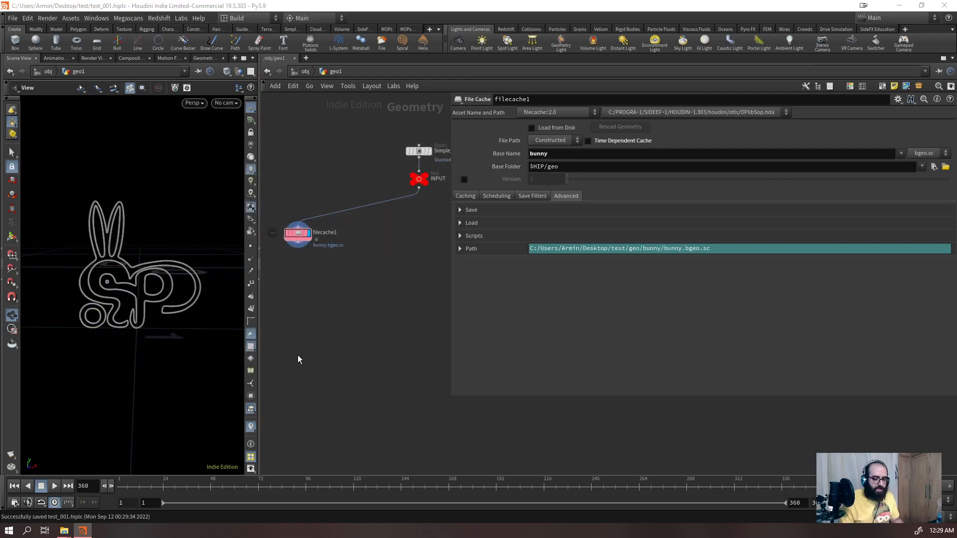
- Try to open the File Cache's base folder, and save the bunny geometry cache to disk
click(945, 166)
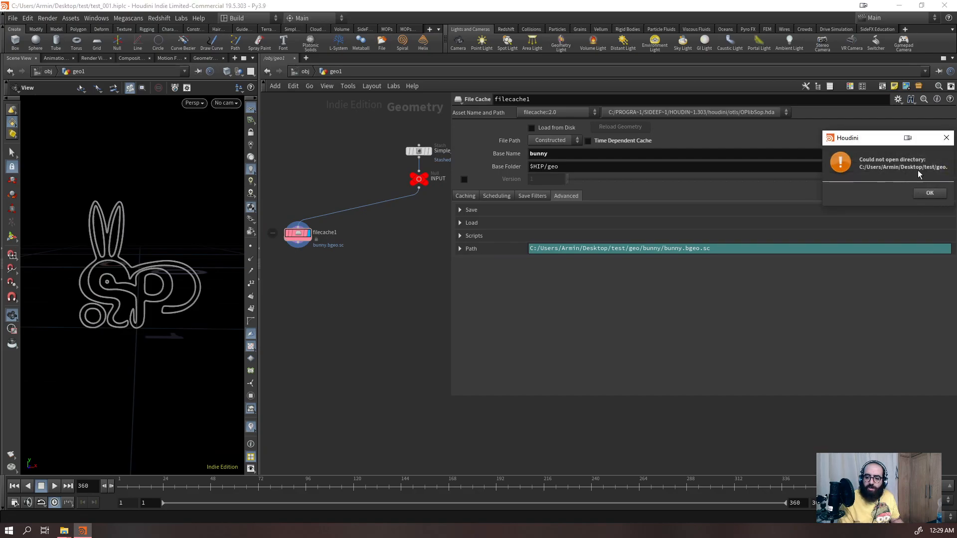
click(928, 195)
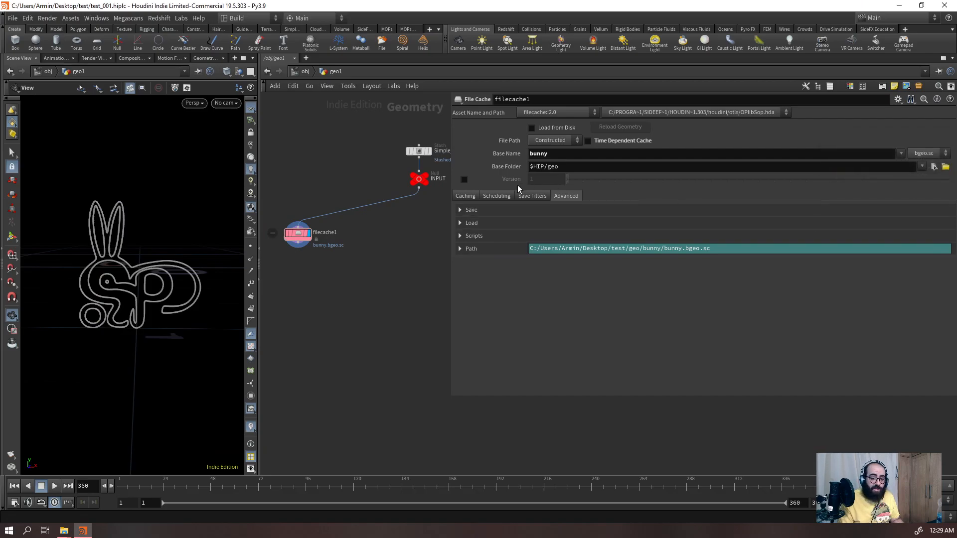
click(467, 194)
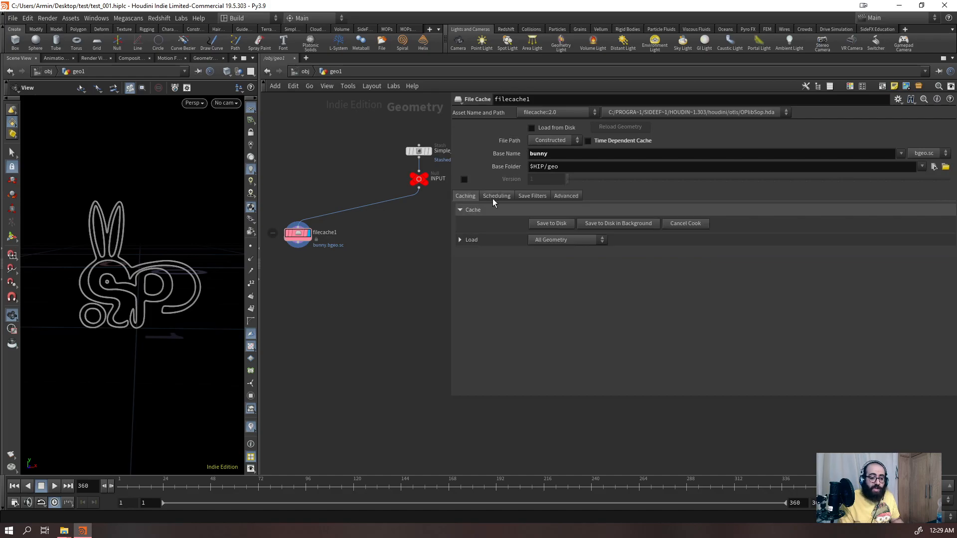
click(542, 224)
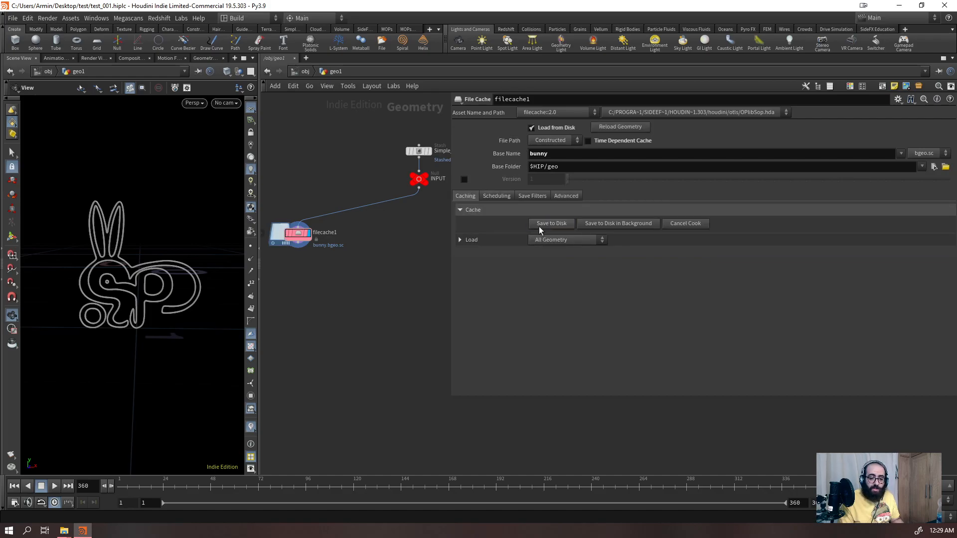
- Open the cache's base folder in File Explorer, inspect the test, geo and bunny folders, and move the window aside
click(946, 167)
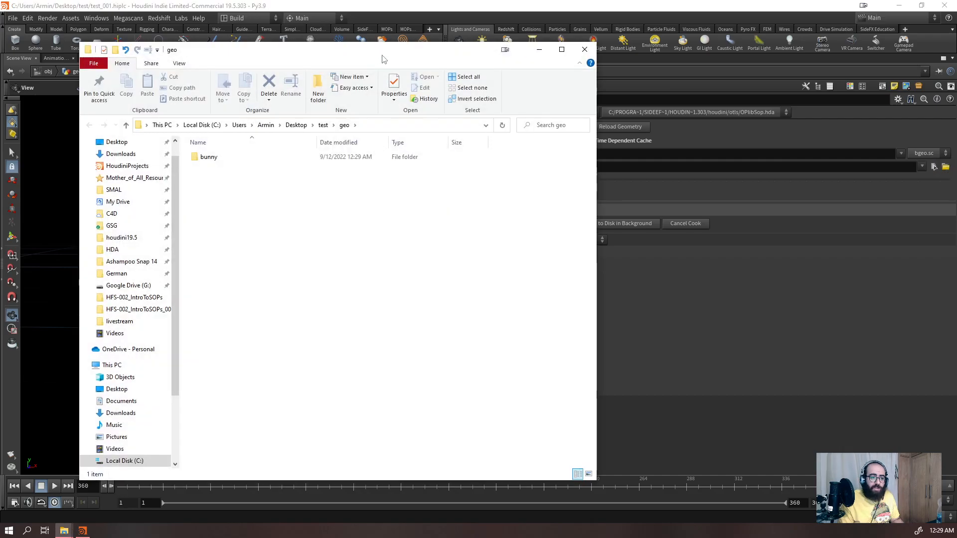
drag(382, 56, 555, 63)
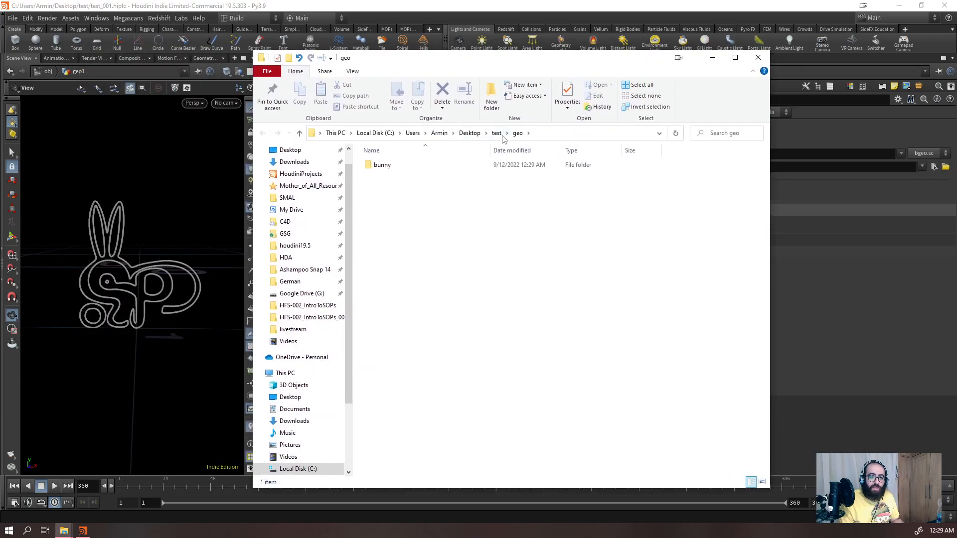
click(471, 139)
double_click(385, 229)
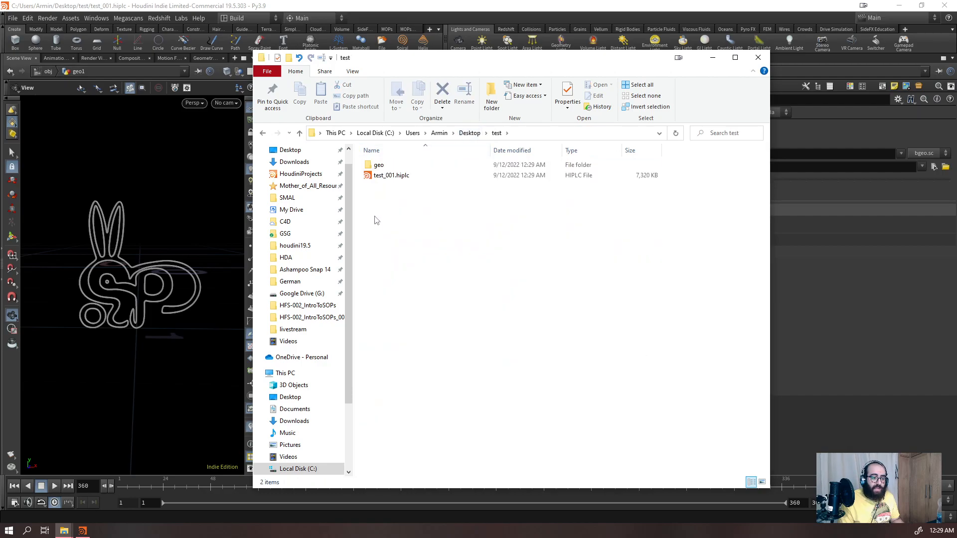
double_click(379, 168)
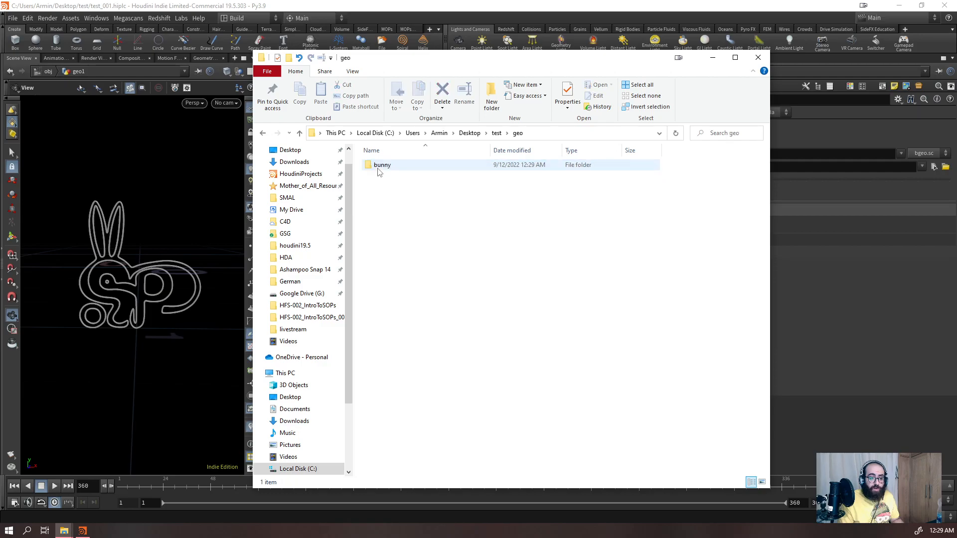
double_click(379, 169)
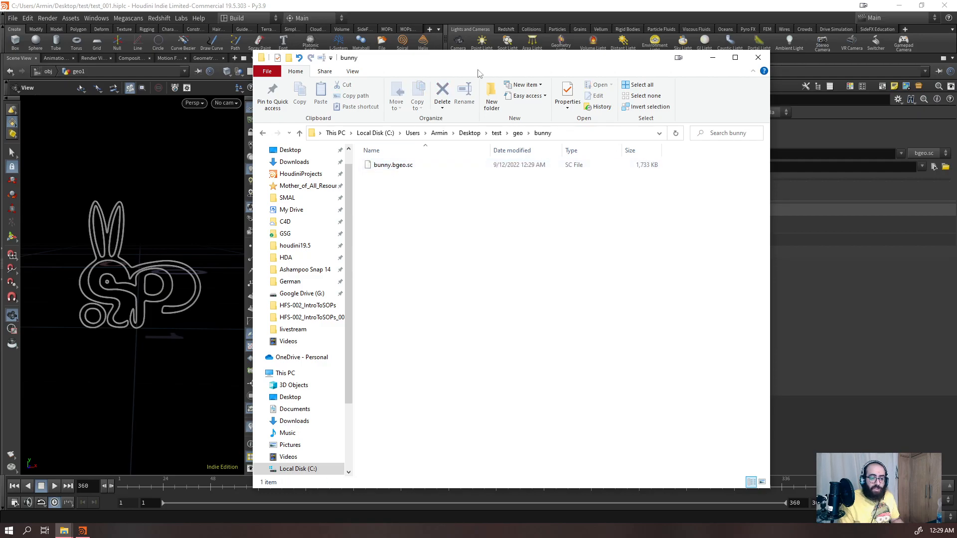
drag(480, 63, 459, 454)
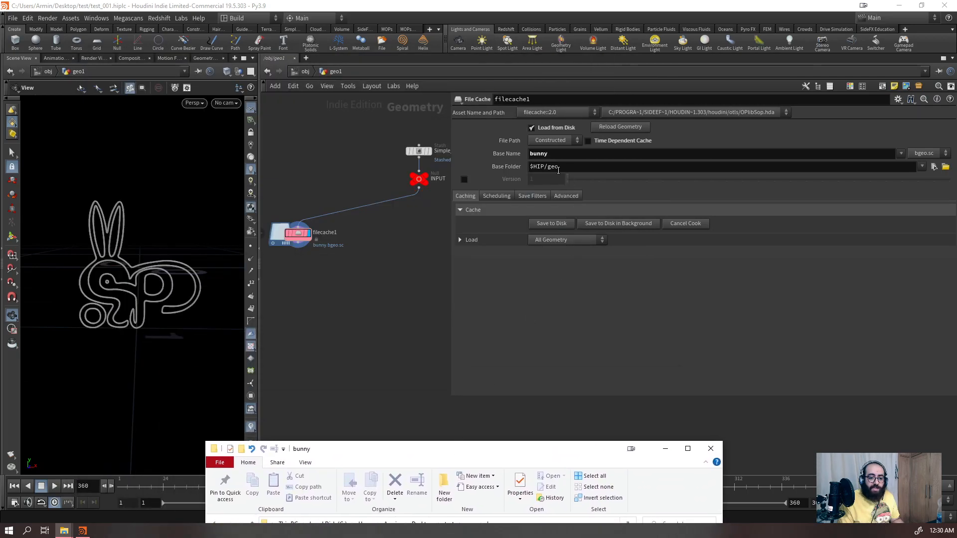
- Examine the $HIP variable in the File Cache's Base Folder path
click(584, 168)
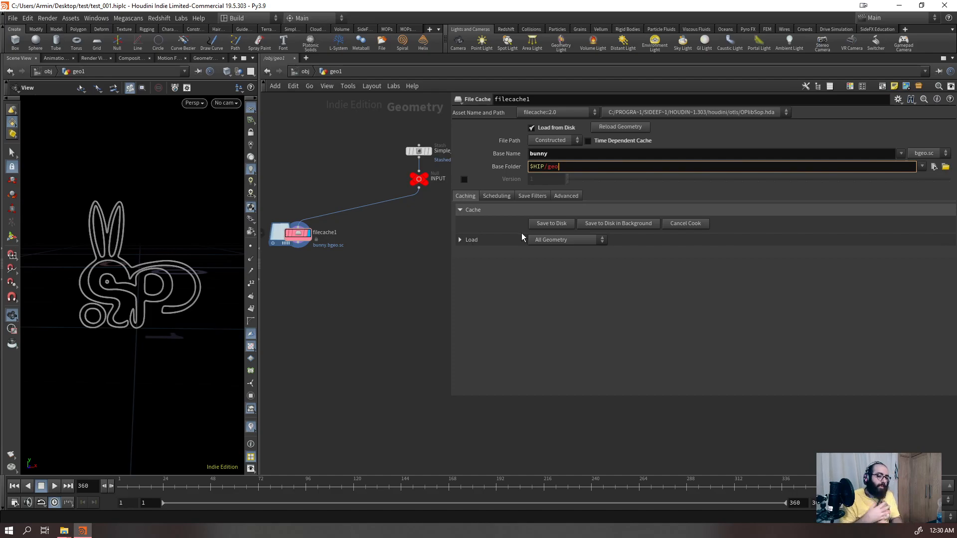
double_click(531, 166)
click(532, 167)
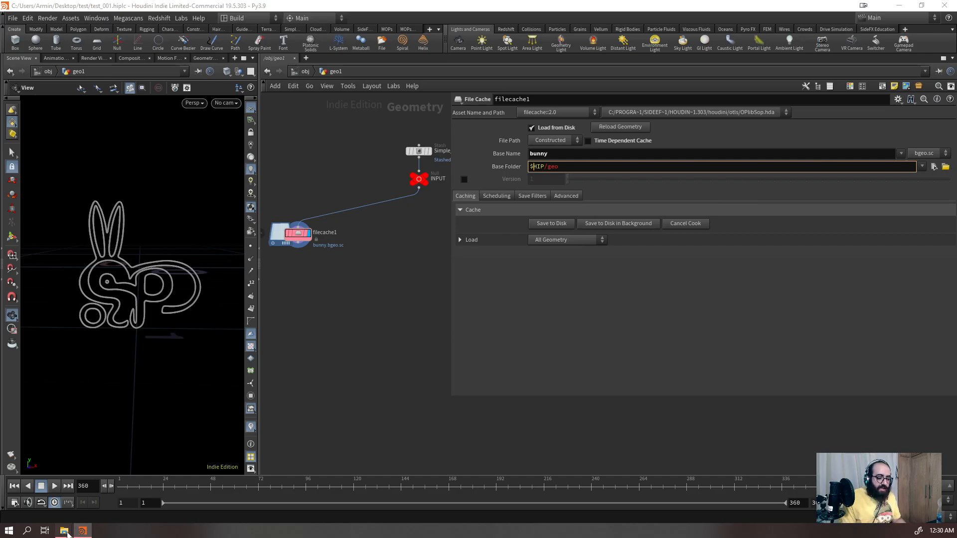
- Switch back to File Explorer and go up from the bunny folder to the test folder containing test_001.hiplc
mouse_move(64, 531)
click(177, 486)
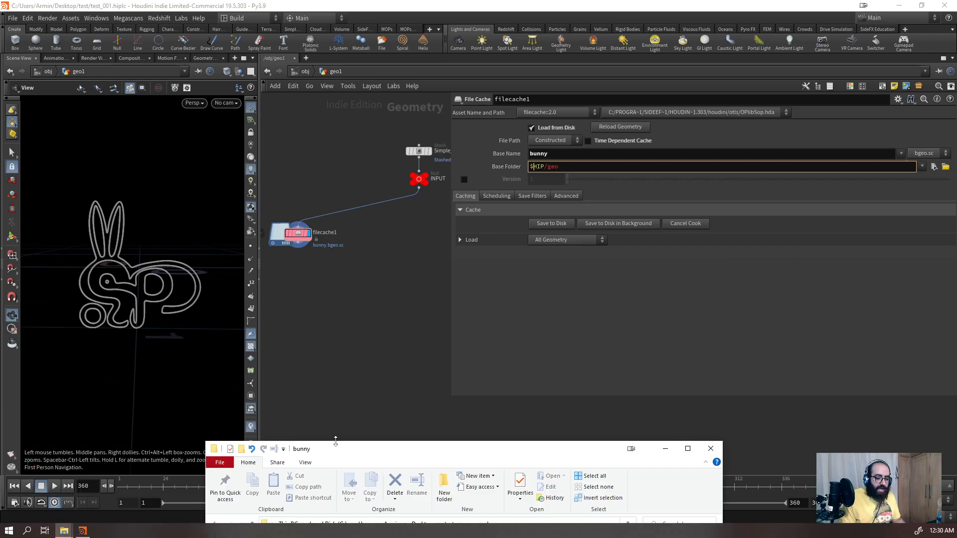
drag(335, 449, 206, 8)
click(340, 83)
drag(425, 11, 468, 103)
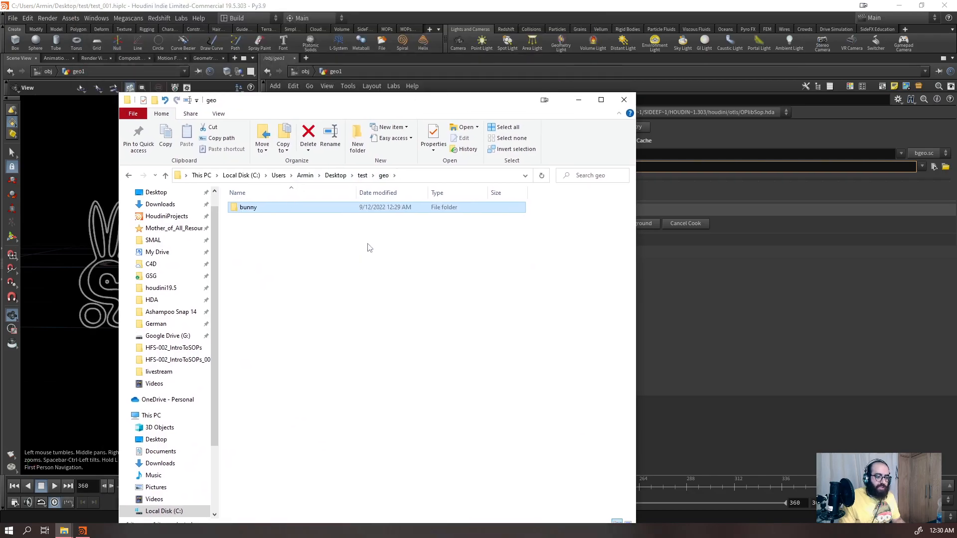
click(363, 176)
click(247, 252)
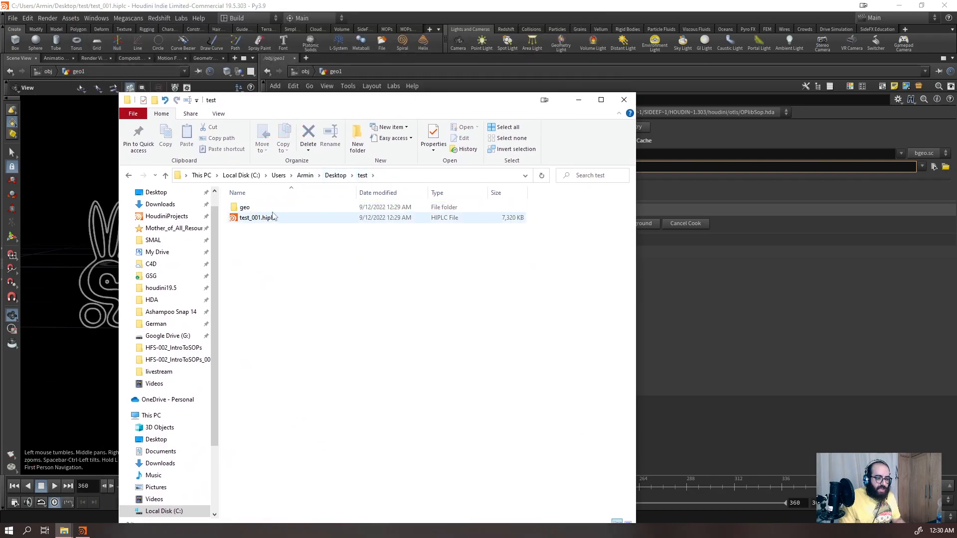
- Select test_001.hiplc in the test folder and examine the folder's full path
click(276, 217)
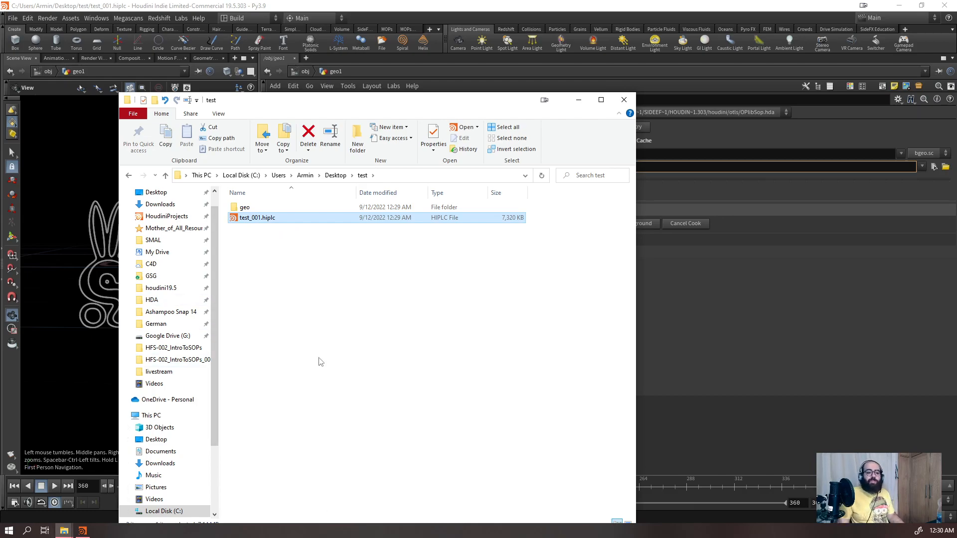
click(381, 176)
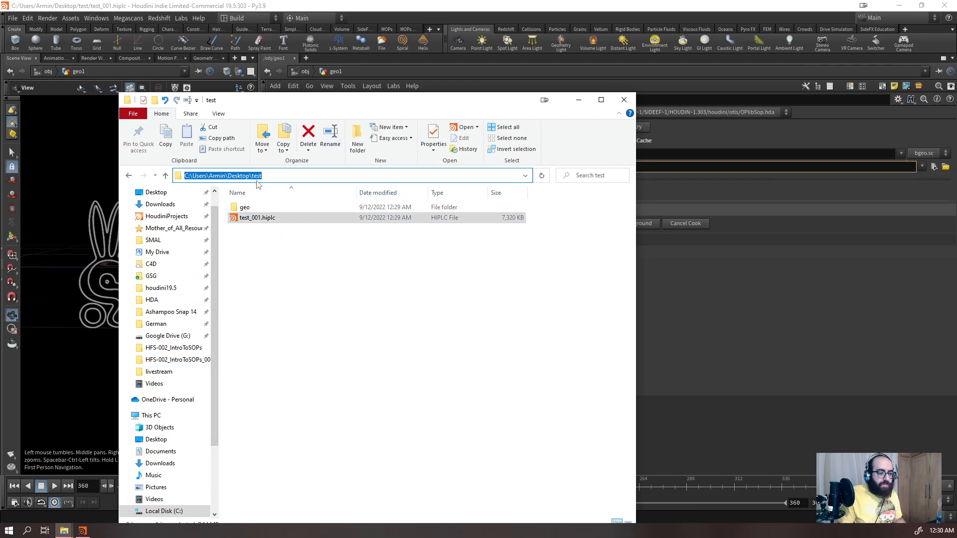
click(276, 243)
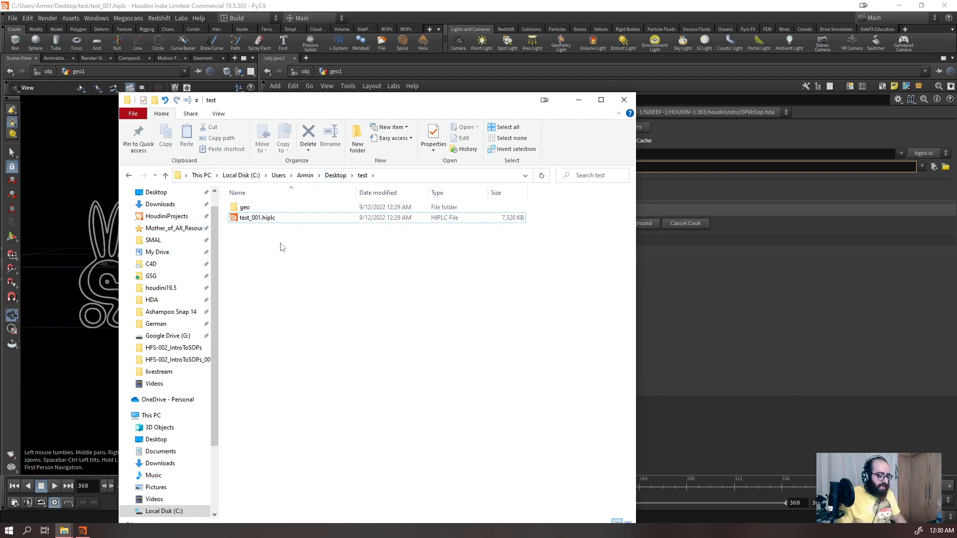
- Open a second File Explorer window on the HFS-002_IntroToSOPs folder and examine the full path holding HFS-002_IntroToSOPs.hiplc
key(ctrl+n)
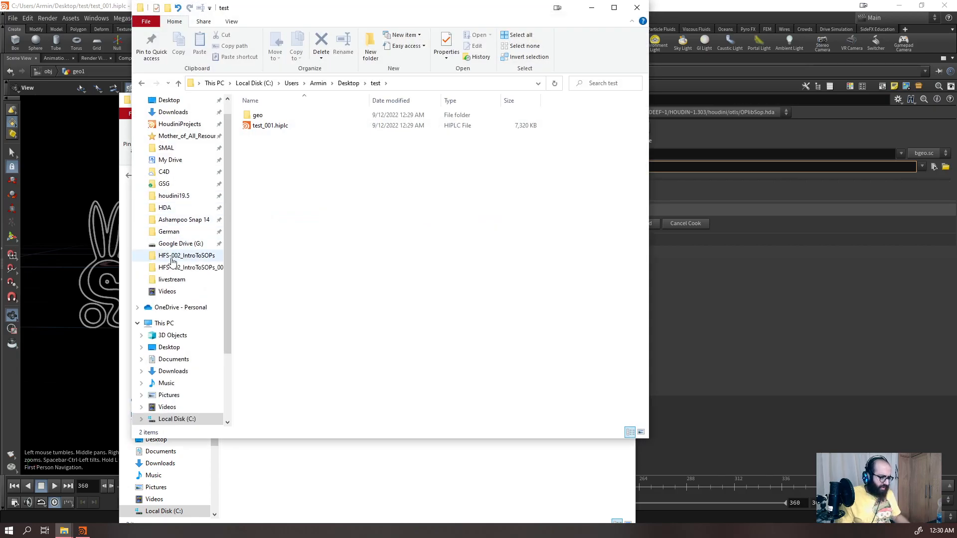
click(172, 256)
click(313, 146)
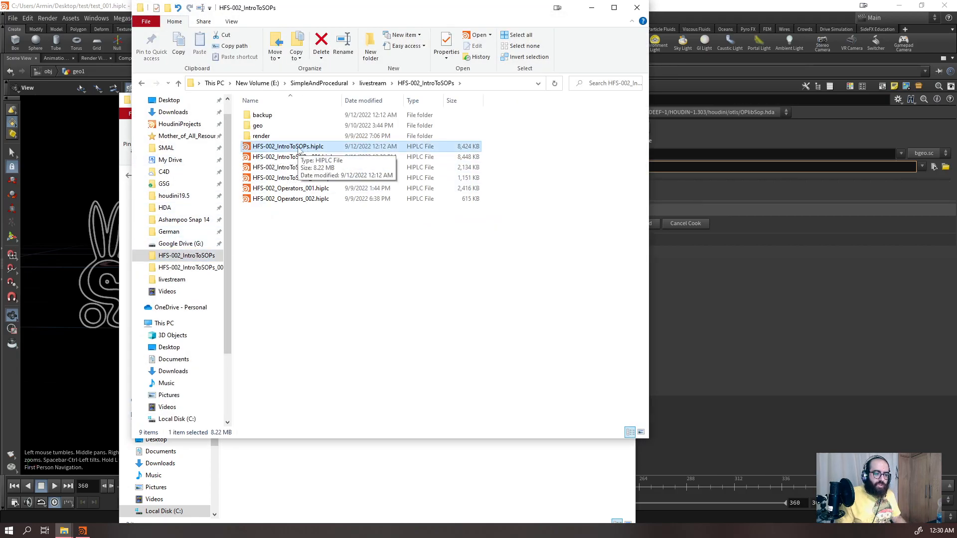
click(476, 86)
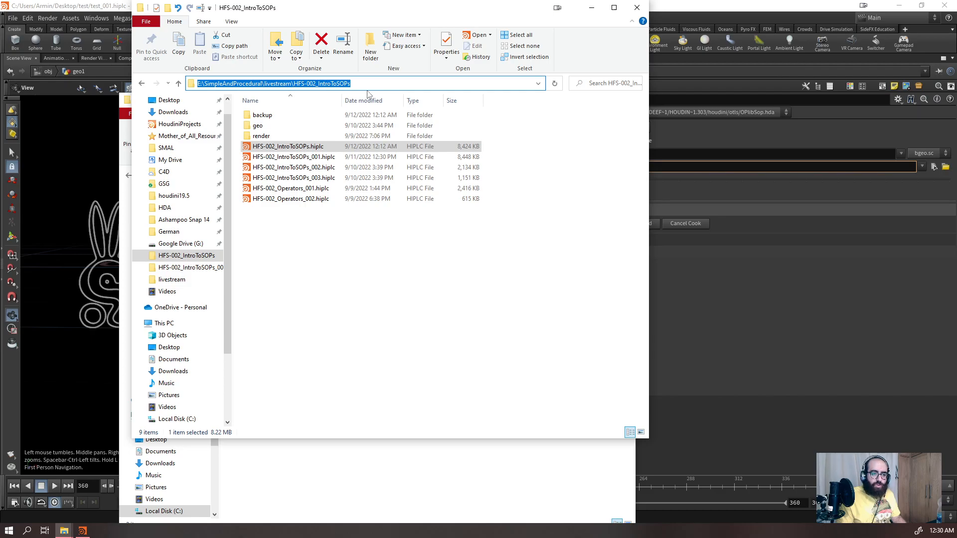
click(305, 293)
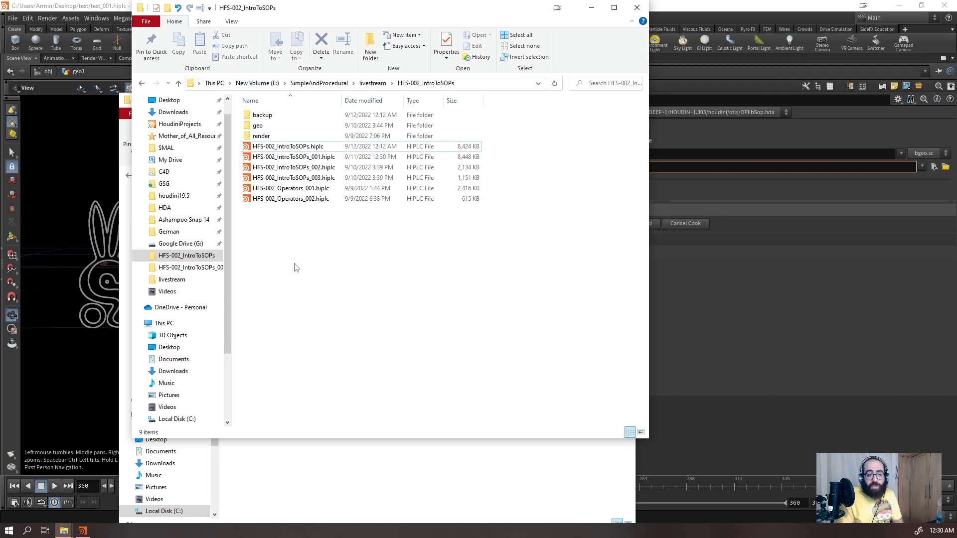
- Move the window aside, look into the geo folder beside the scene files, and switch back to Houdini
drag(469, 14, 405, 52)
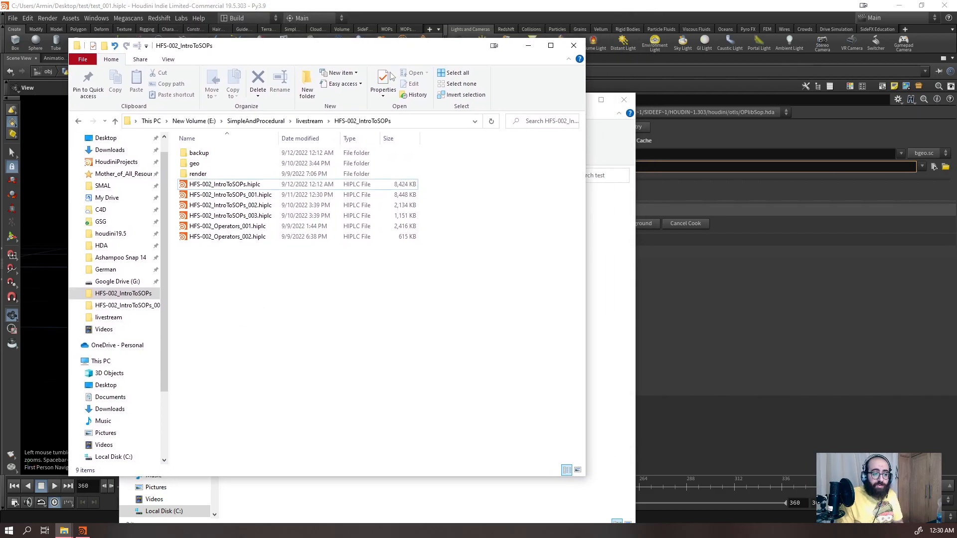
double_click(195, 163)
click(848, 379)
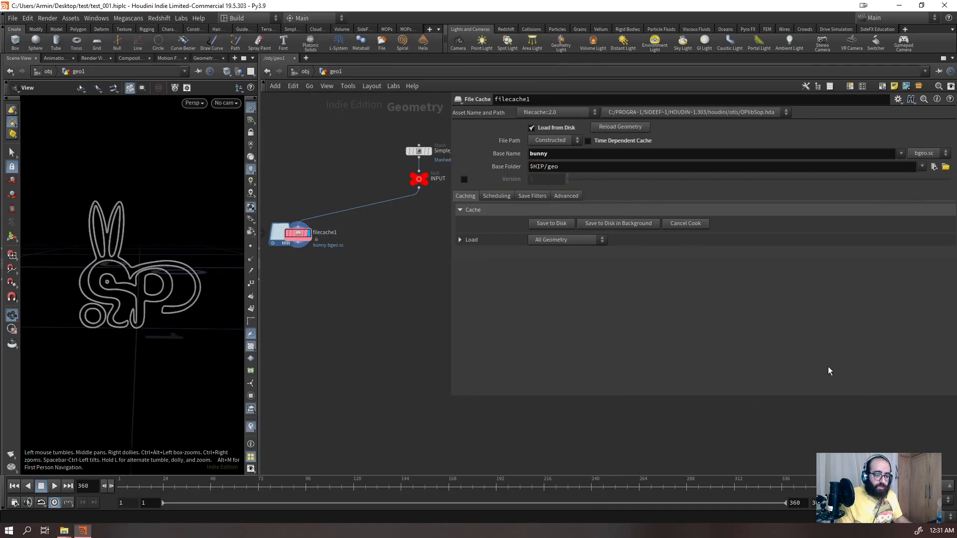
- Revert the File Cache's Base Name to its default $HIPNAME.$OS and examine the two variables
right_click(511, 154)
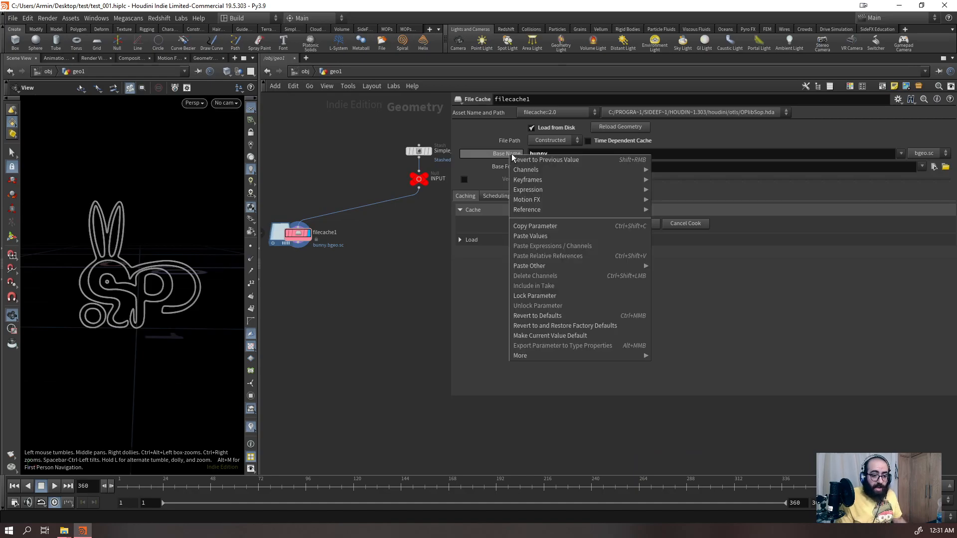
click(545, 315)
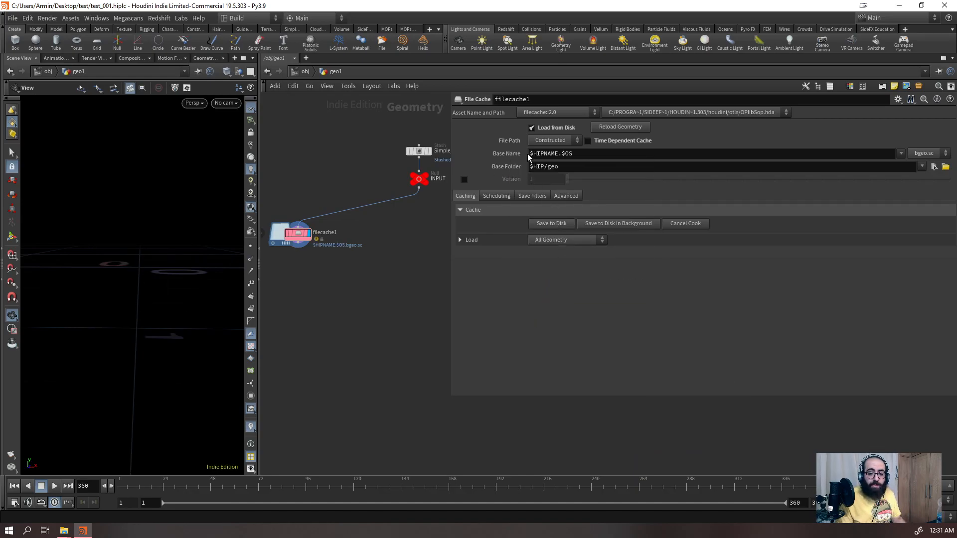
drag(533, 154, 558, 154)
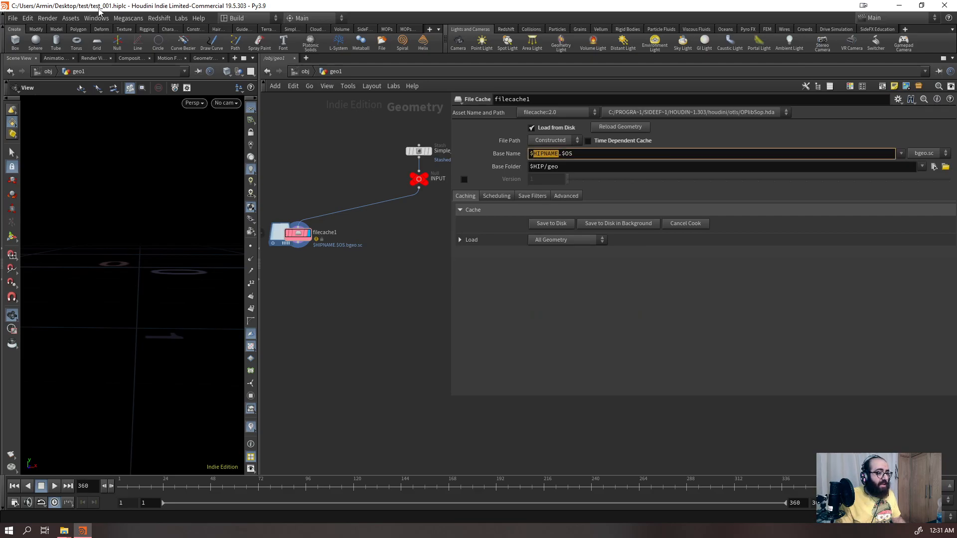
drag(530, 154, 556, 154)
double_click(565, 158)
- Select the File Cache node and compare its constructed Path in the advanced settings with $HIPNAME and $OS in the Base Name
drag(341, 186, 286, 280)
click(574, 199)
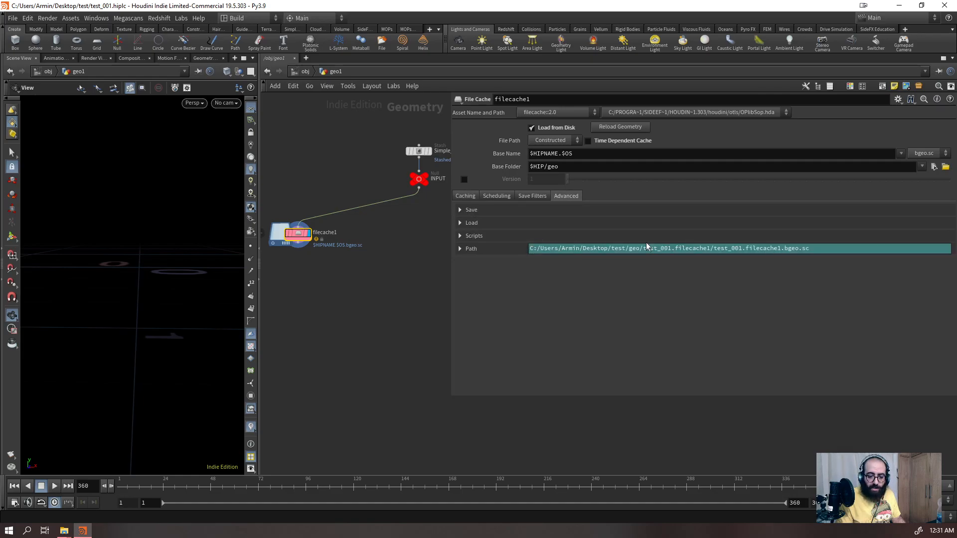
drag(643, 252, 670, 259)
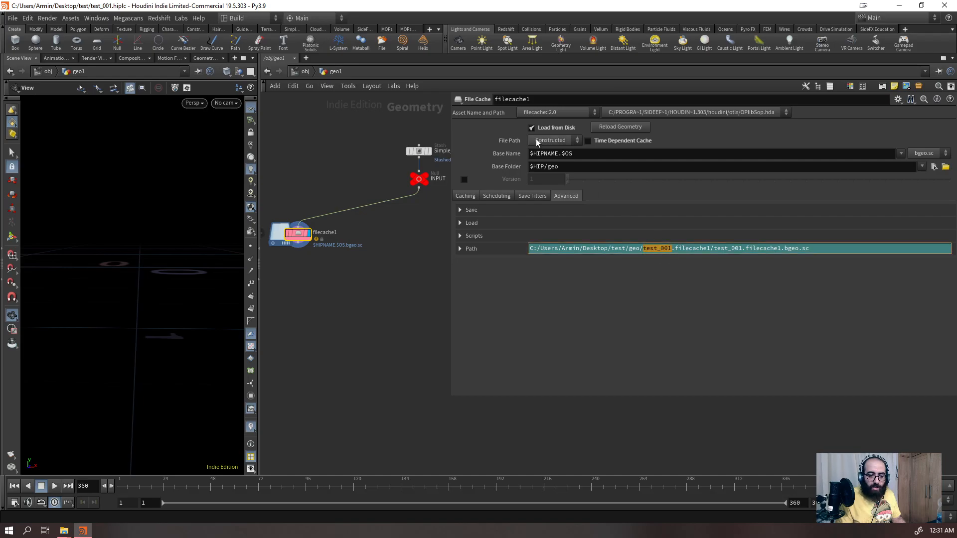
double_click(565, 154)
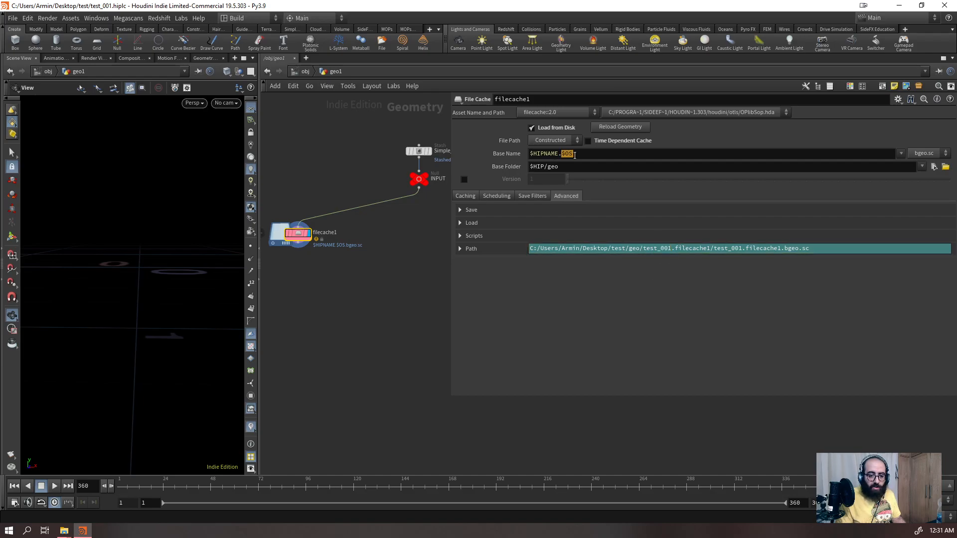
- Rename the File Cache node to cache_me
click(327, 232)
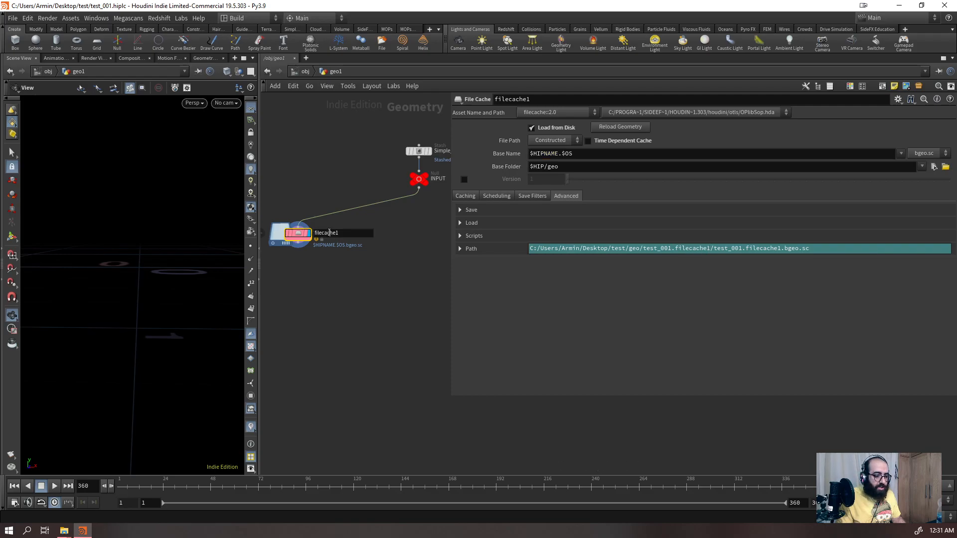
text(chache_me)
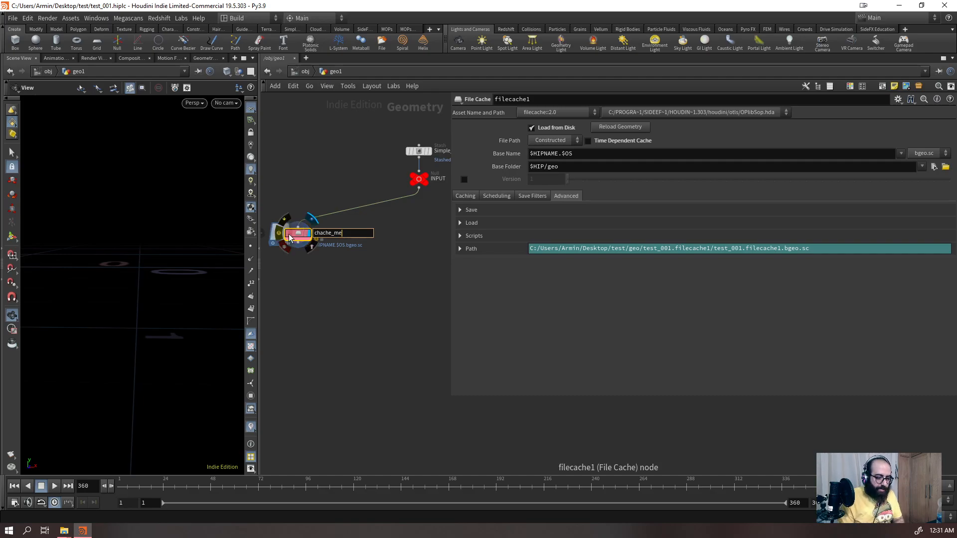
click(341, 286)
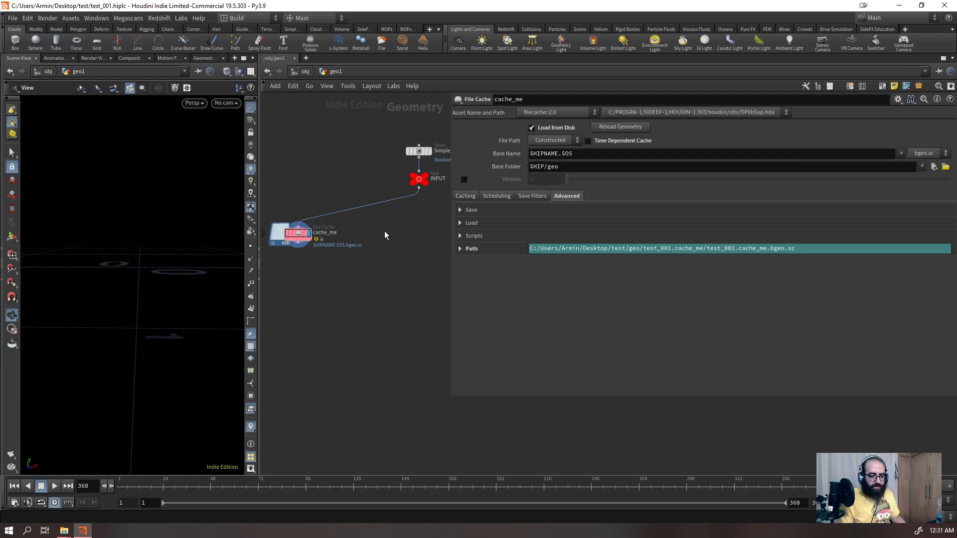
- Rename the File Cache node to the arbitrary name gfdgsdfyesrdsgfvb
double_click(322, 234)
key(ctrl+a)
text(g)
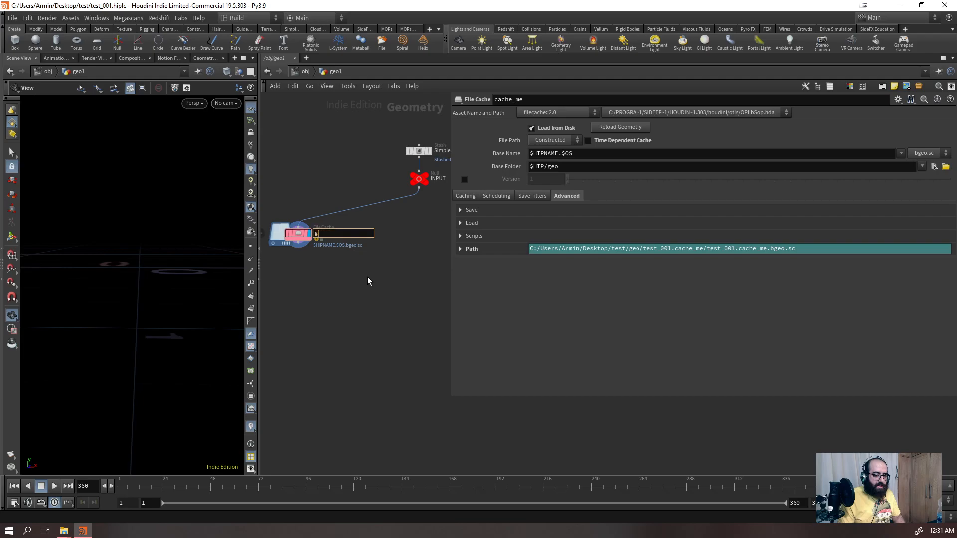
text(fdgsdfyesrdsgfvb)
key(Return)
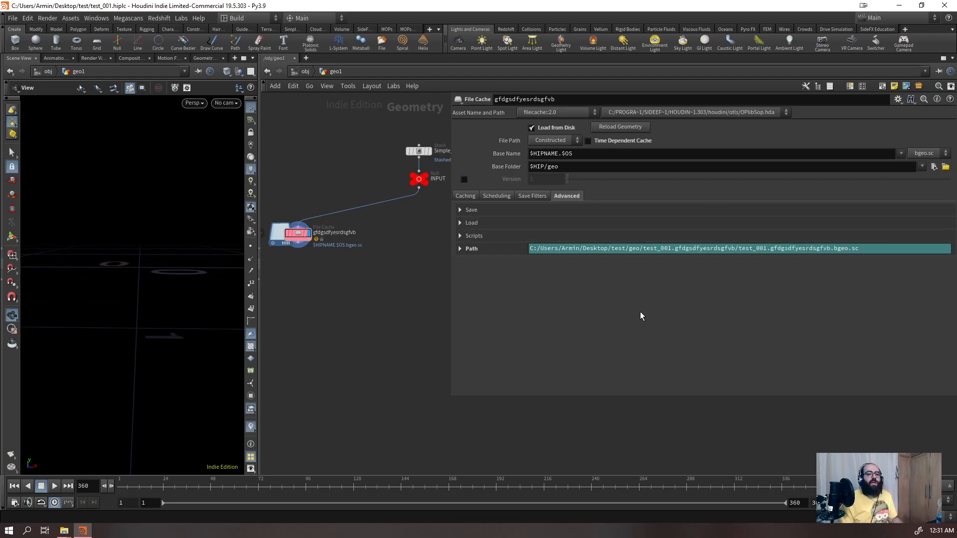
- Delete the File Cache node and widen the visible network area by narrowing the parameter pane
drag(369, 285, 301, 200)
key(Delete)
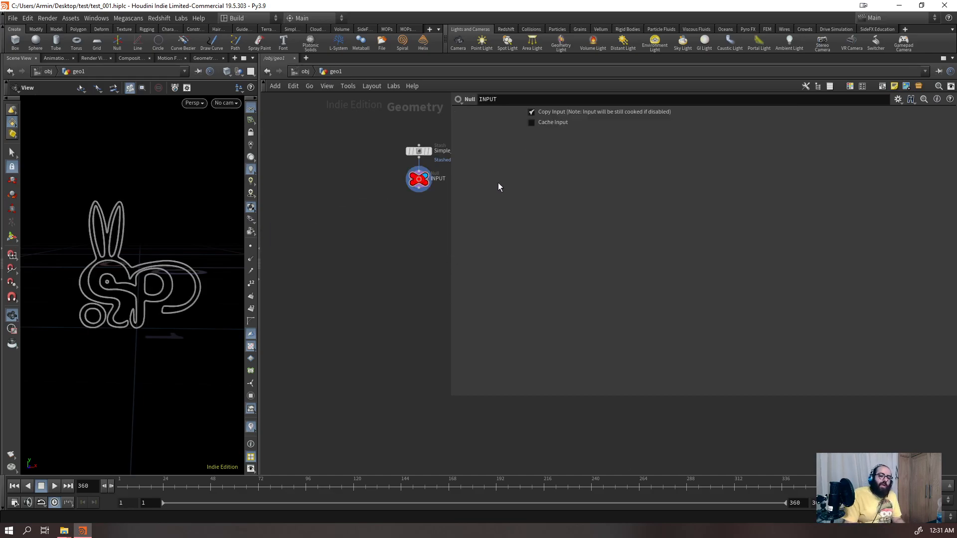
drag(450, 118, 584, 138)
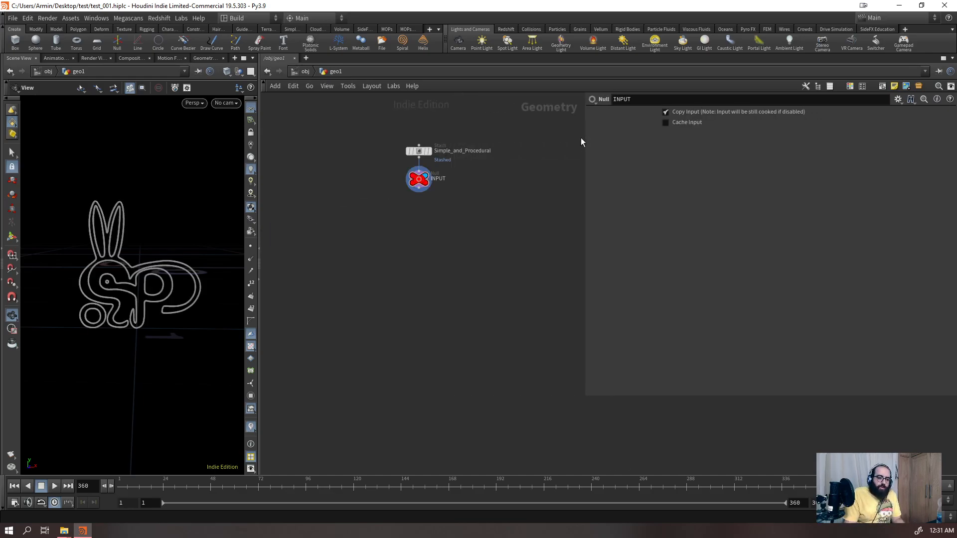
- Add a ROP Geometry Output node connected to the INPUT null and place it below to the left
key(Tab)
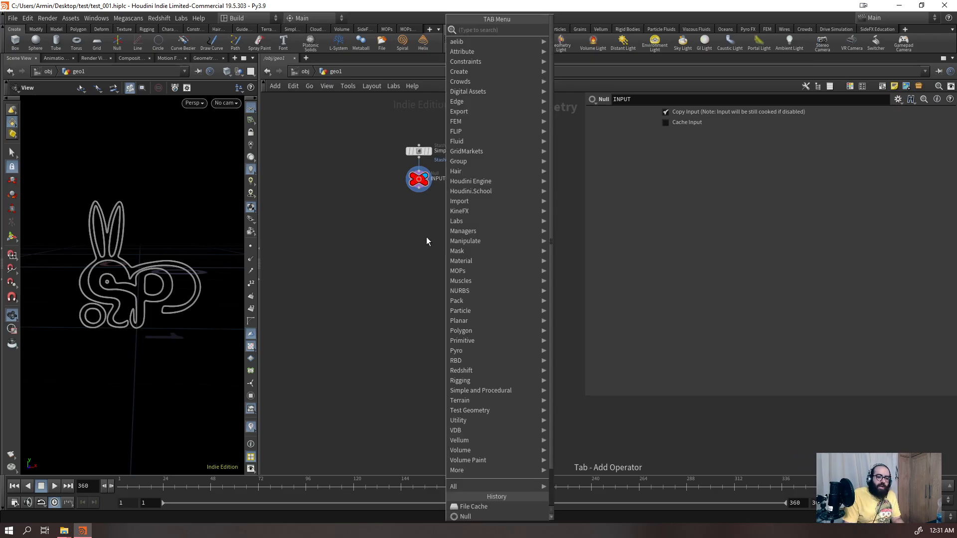
key(Escape)
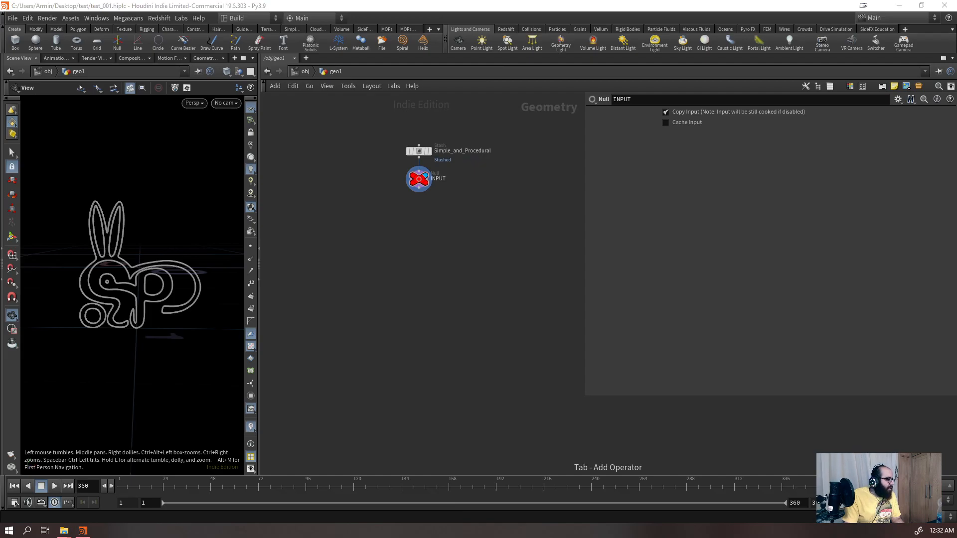
click(474, 296)
click(417, 189)
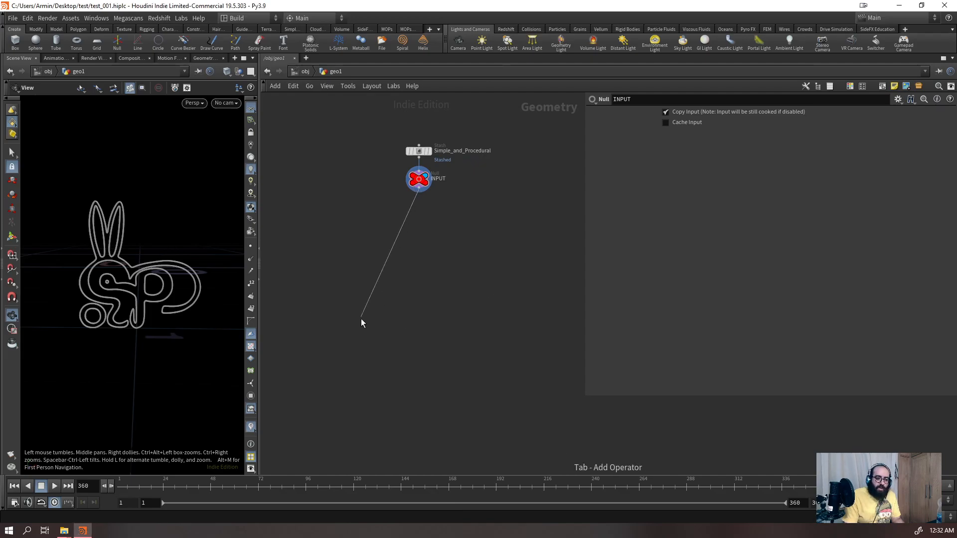
key(Tab)
text(rop)
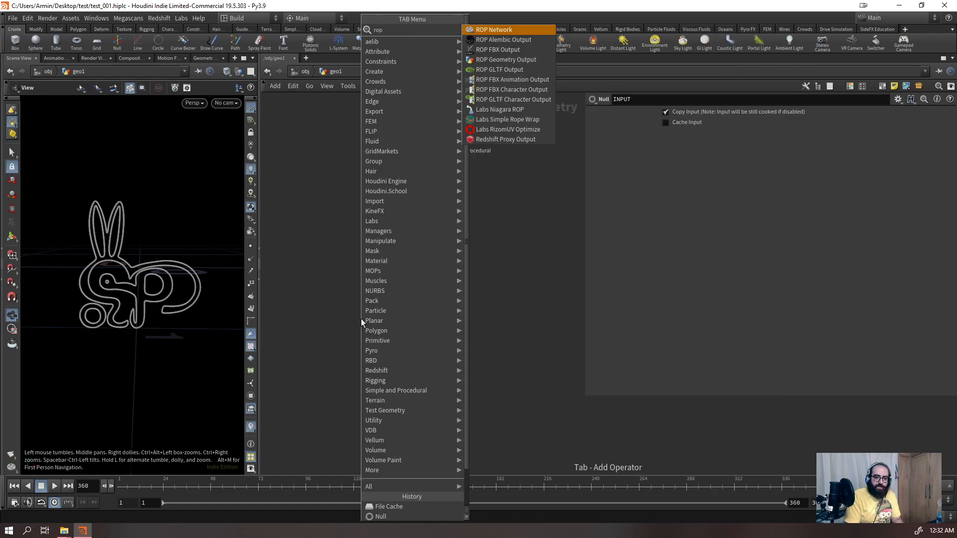
text(ou)
key(Down)
key(Down)
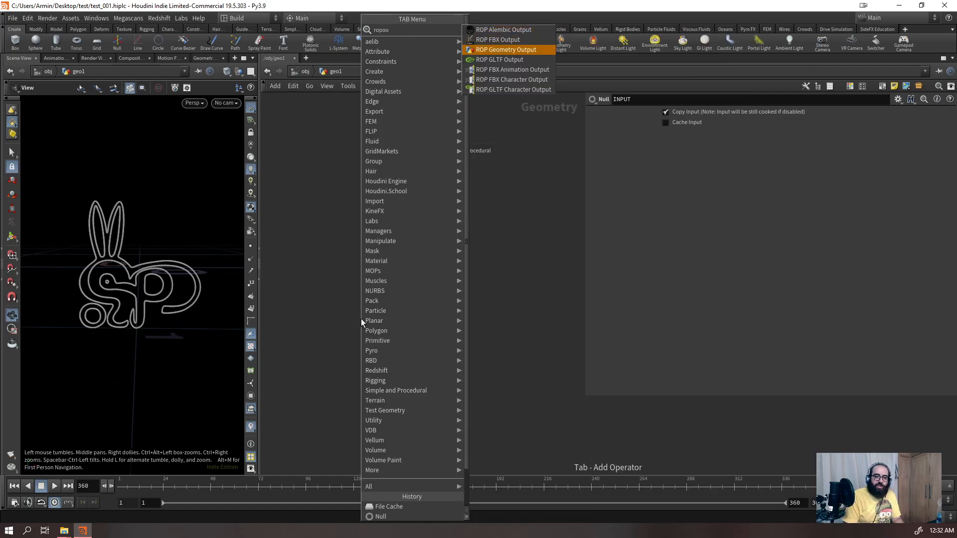
key(Return)
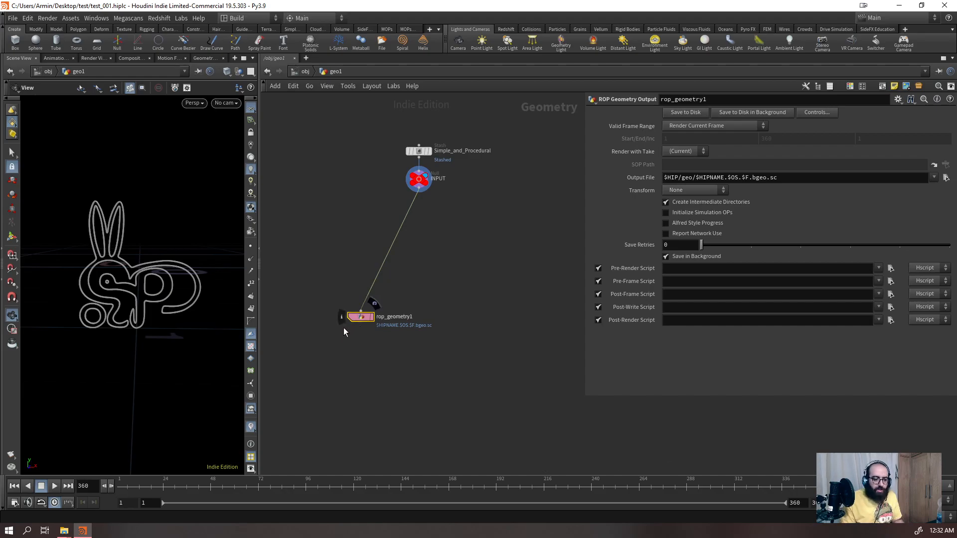
drag(362, 321, 322, 291)
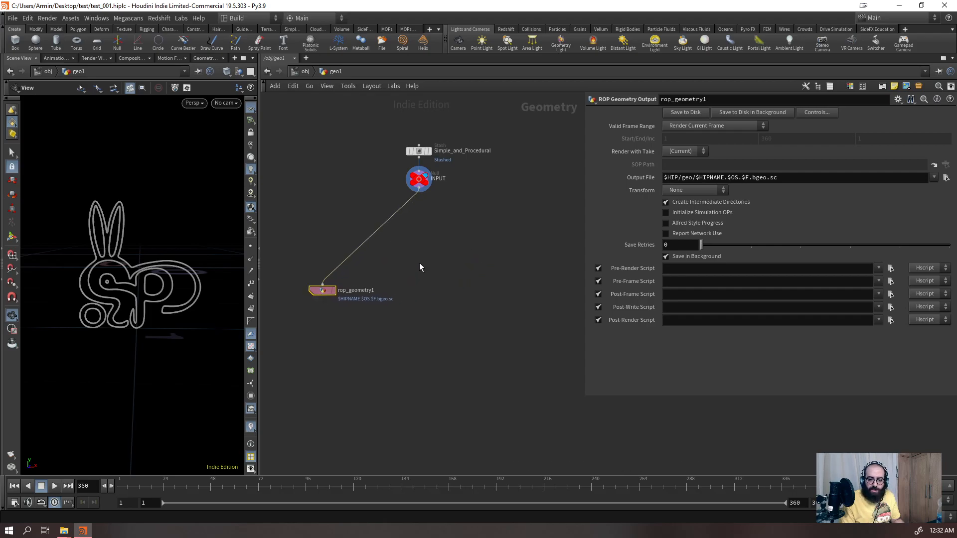
- Examine the $HIP, geo and $HIPNAME parts of the ROP Geometry Output's Output File path and the node's label
double_click(663, 178)
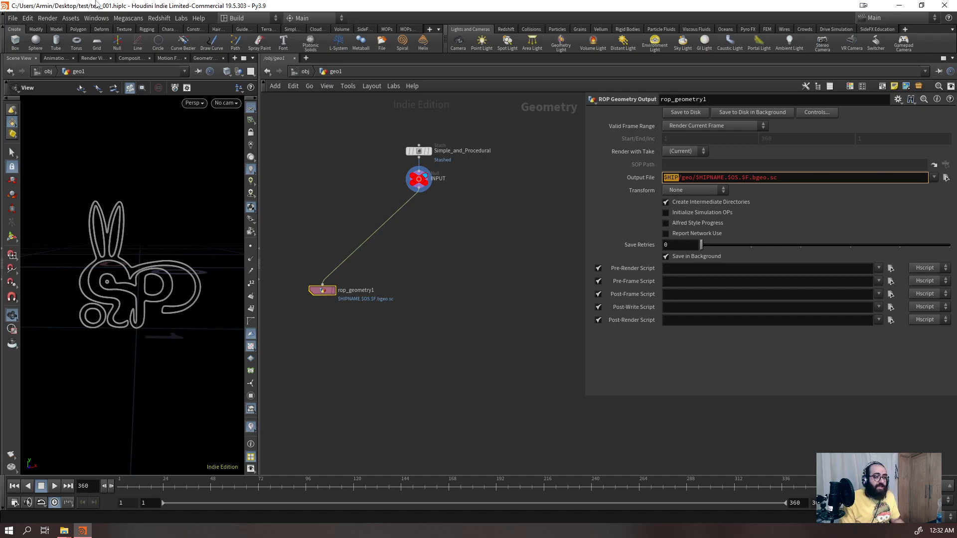
click(674, 177)
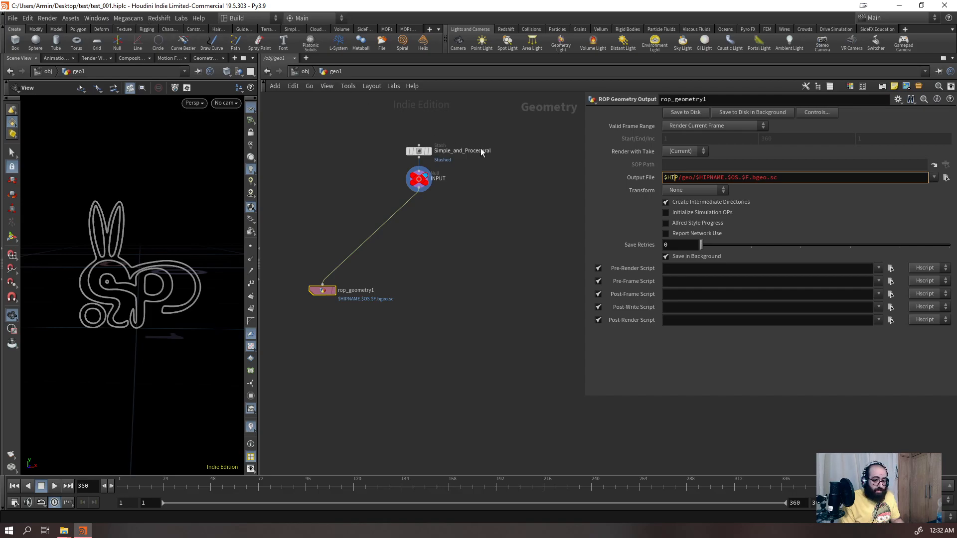
double_click(671, 177)
double_click(688, 177)
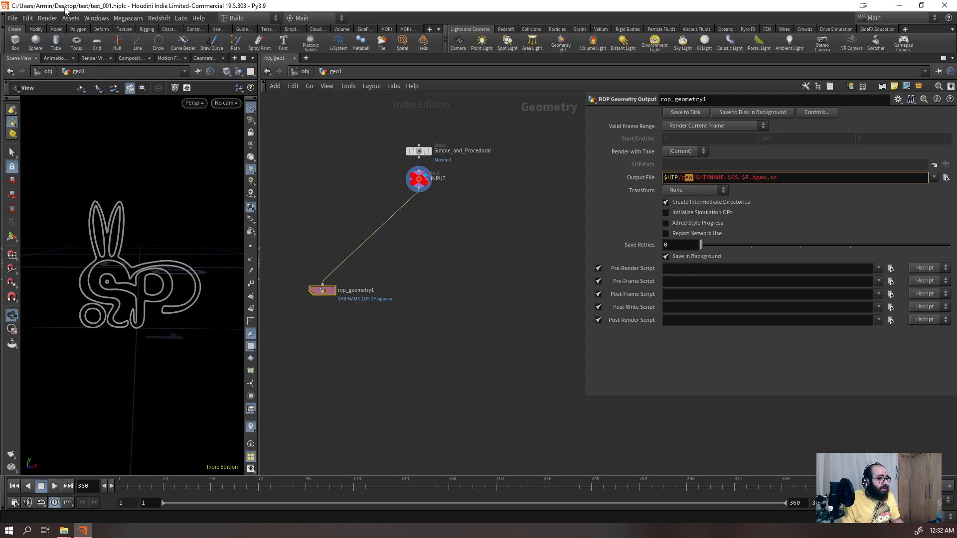
drag(695, 178, 724, 174)
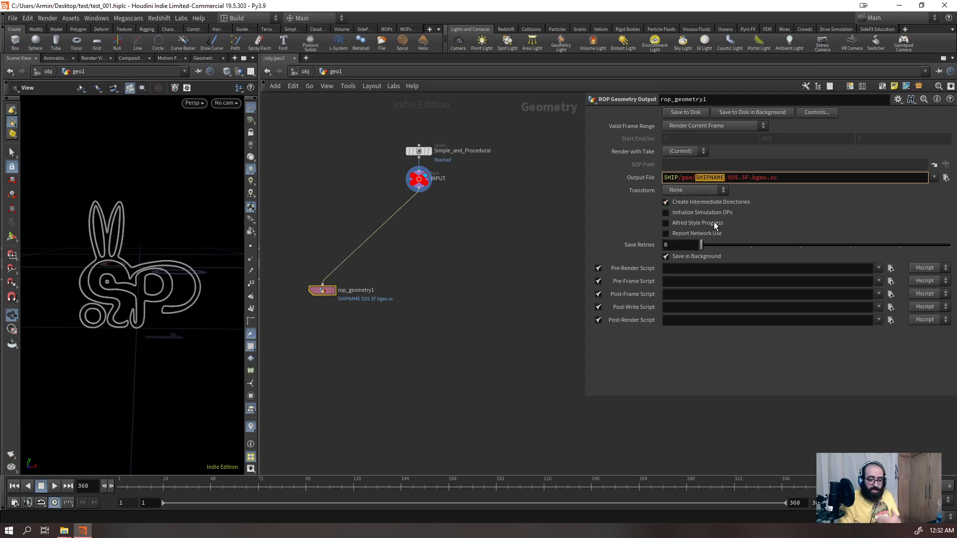
click(449, 269)
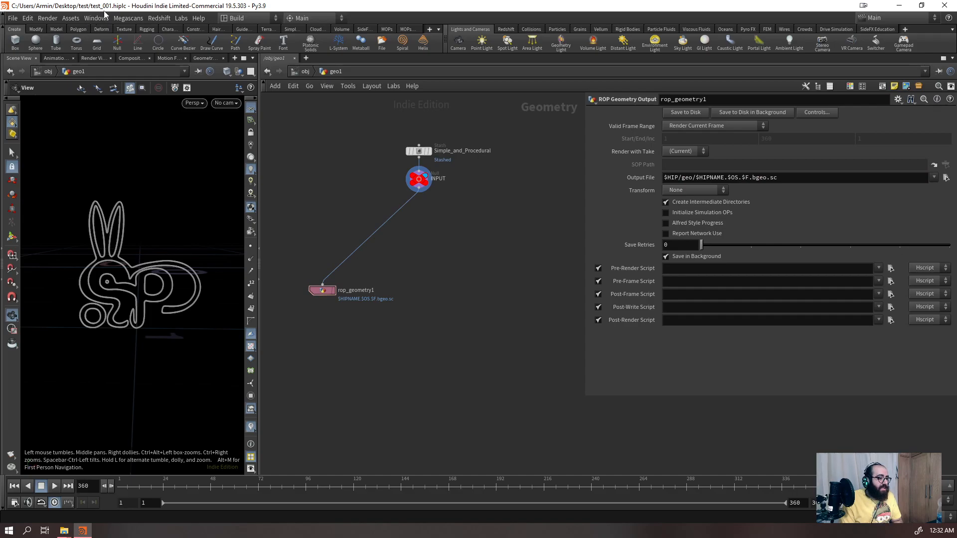
scroll(364, 307, up, 4)
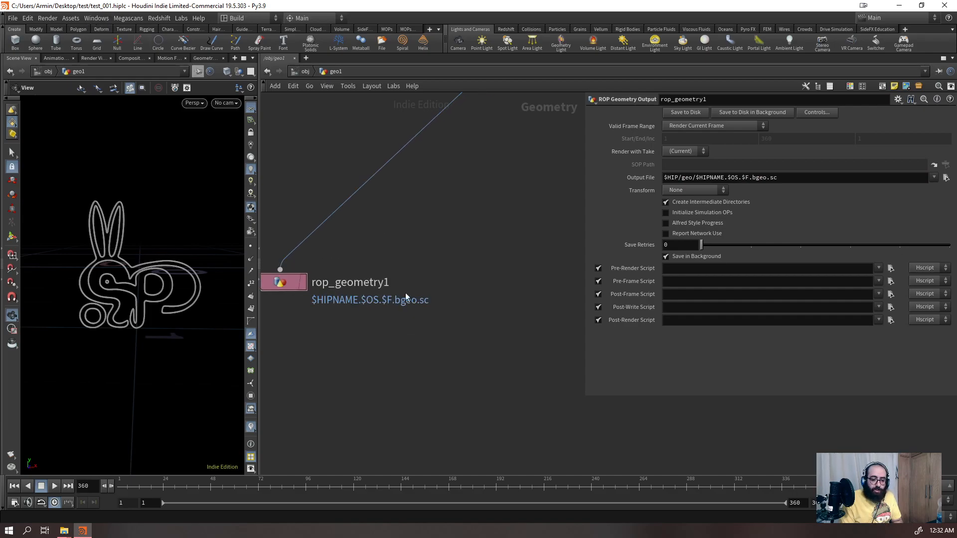
- Leave the ROP Geometry Output node's name as it is and return the timeline to frame 1
double_click(352, 283)
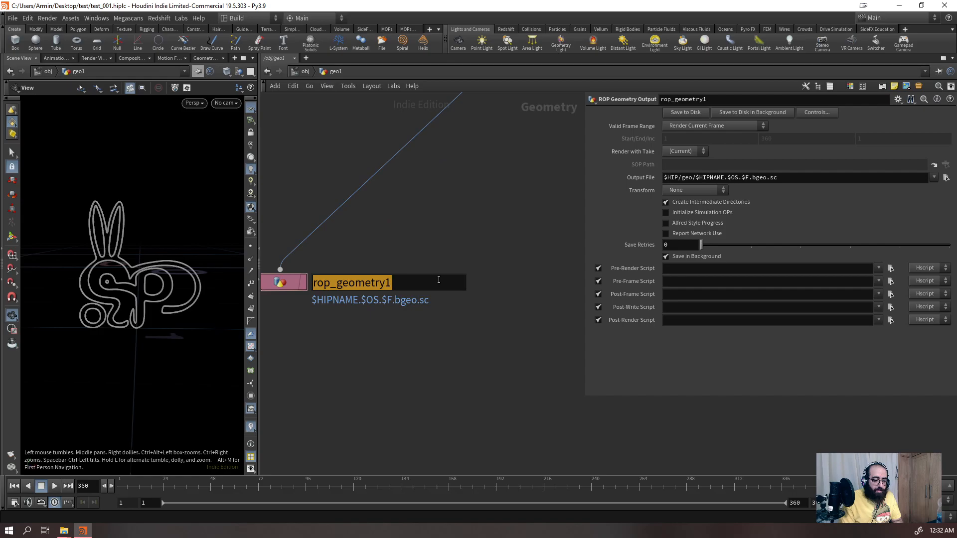
click(454, 364)
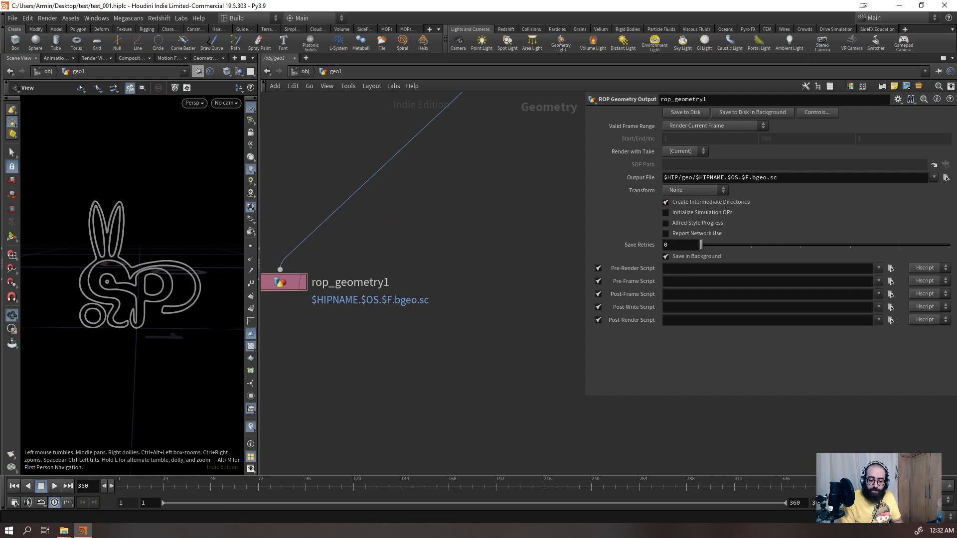
drag(809, 492, 121, 491)
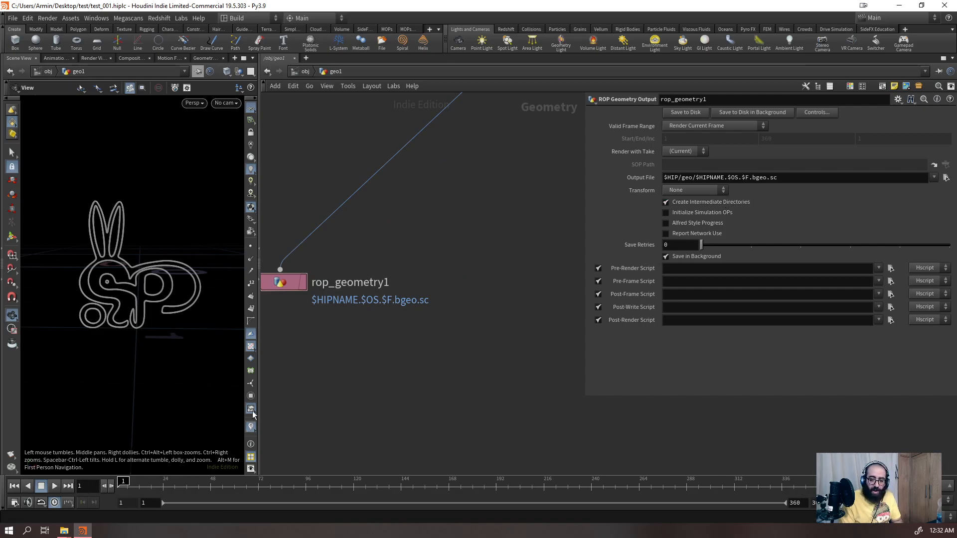
scroll(392, 302, down, 3)
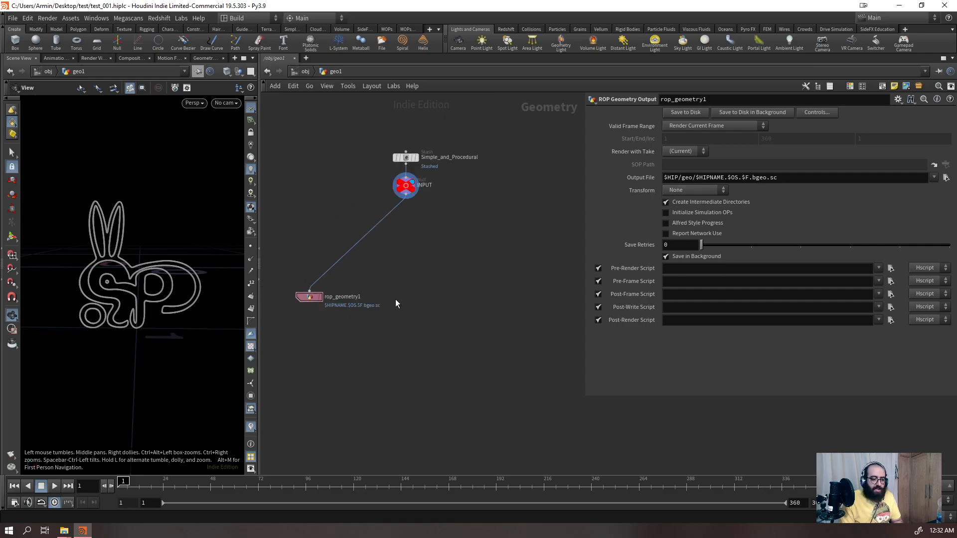
- Set the ROP Geometry Output's Output File to $HIP/geo/$HIPNAME.$OS.fbx and save the geometry to disk
drag(333, 363, 275, 261)
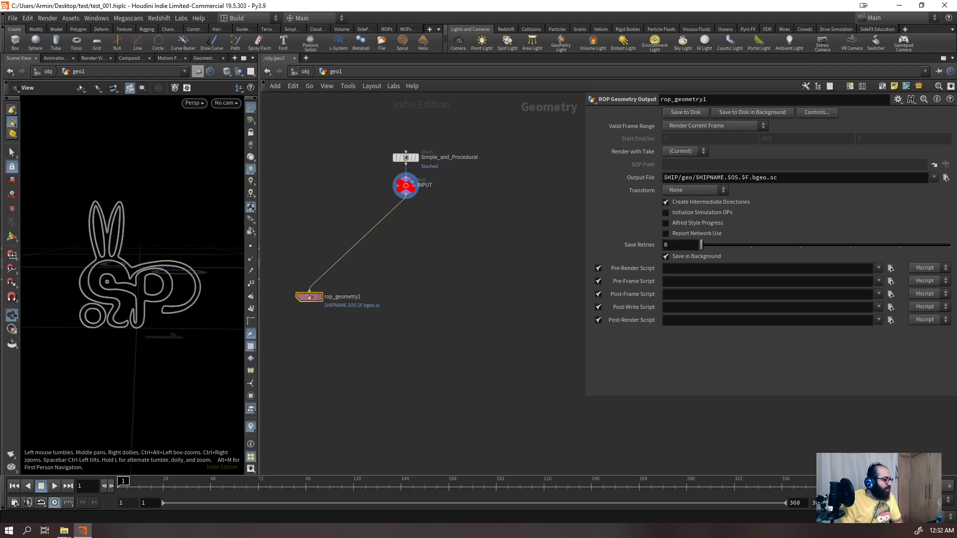
drag(789, 181, 742, 179)
key(BackSpace)
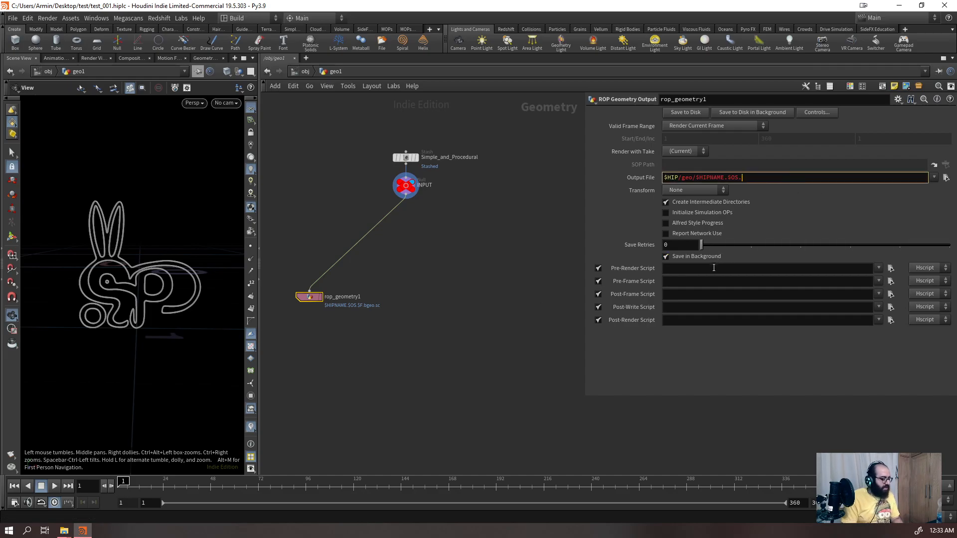
text(fbx)
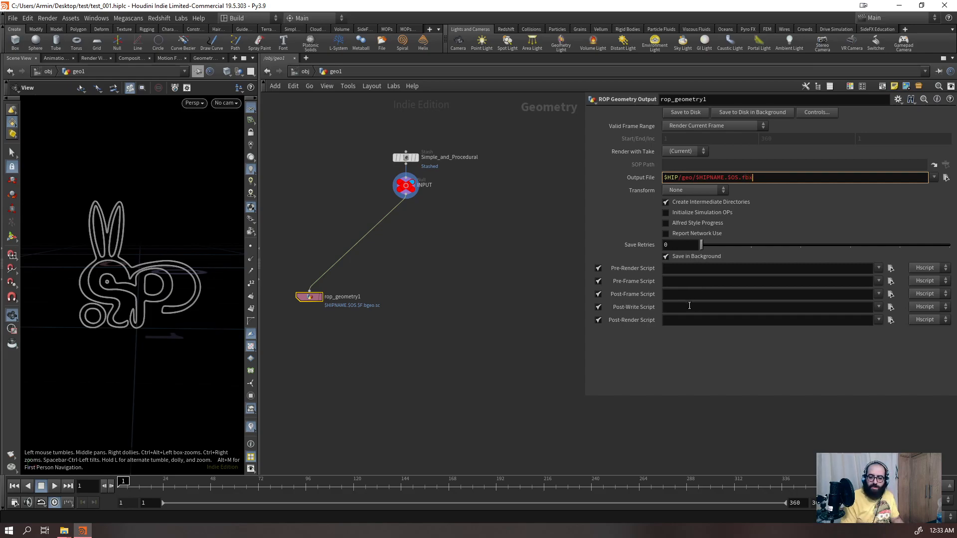
click(528, 343)
click(678, 114)
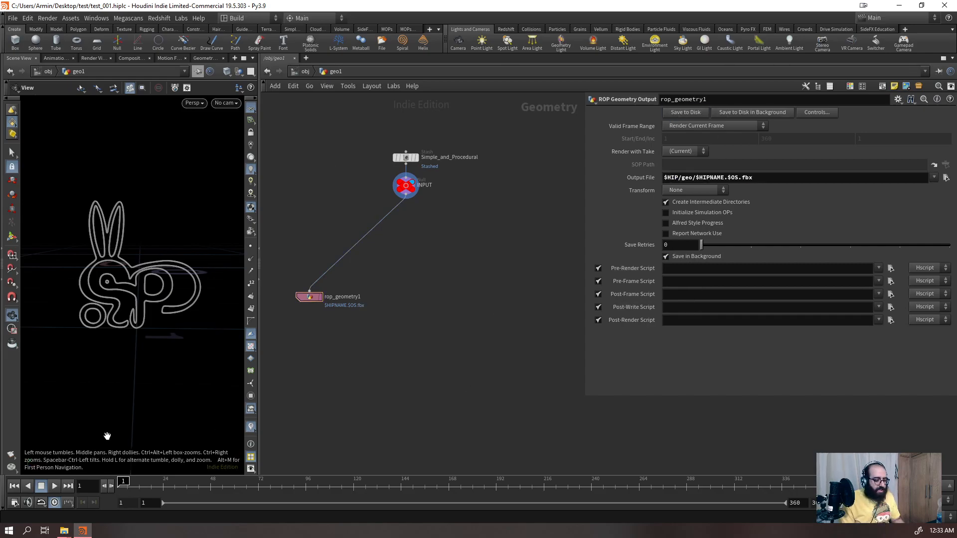
- Switch to File Explorer, check the exported FBX file in the test project's geo folder against the Output File path, and return to Houdini
click(64, 530)
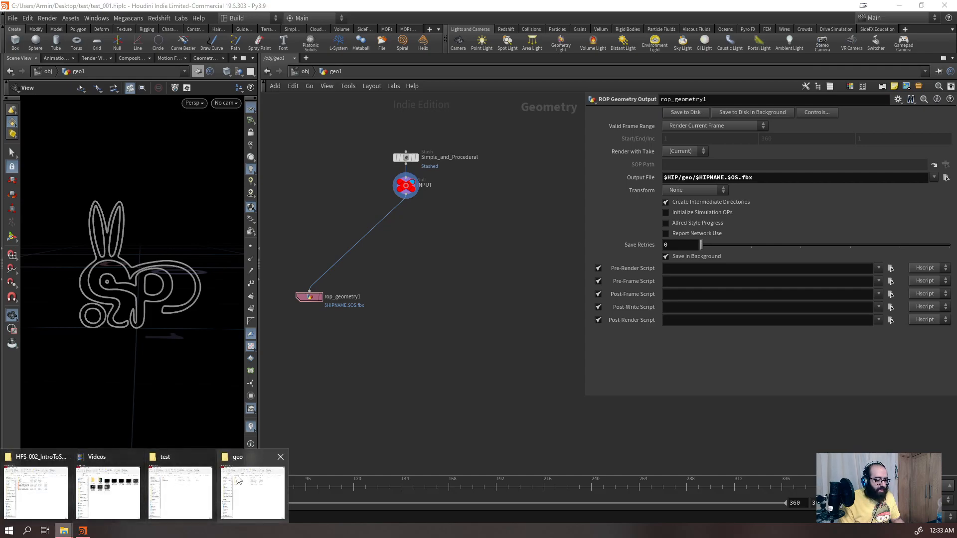
click(188, 491)
double_click(245, 207)
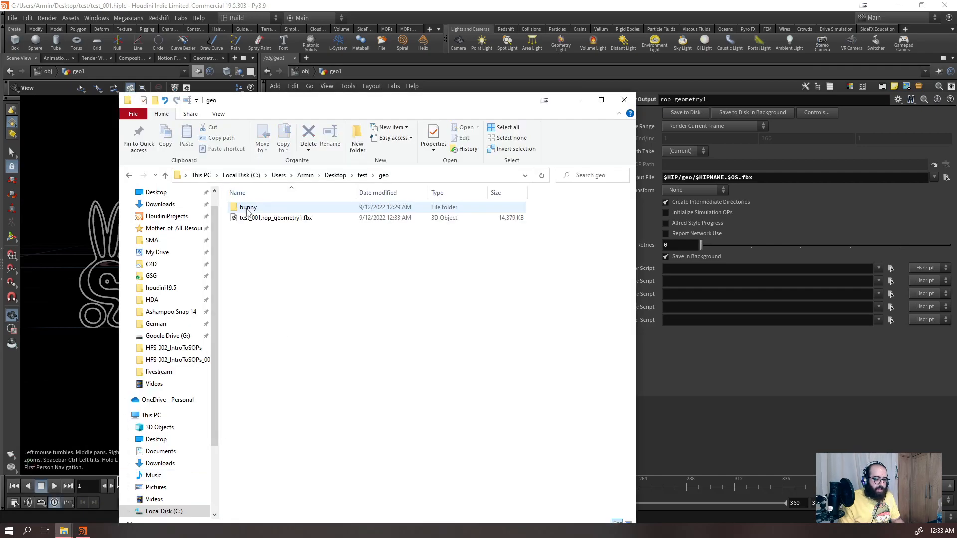
click(245, 220)
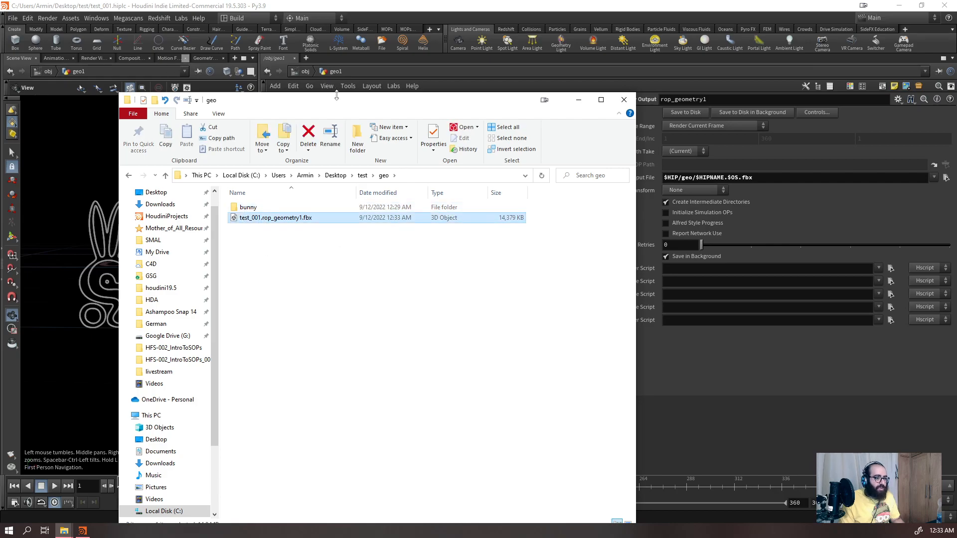
drag(473, 101, 435, 83)
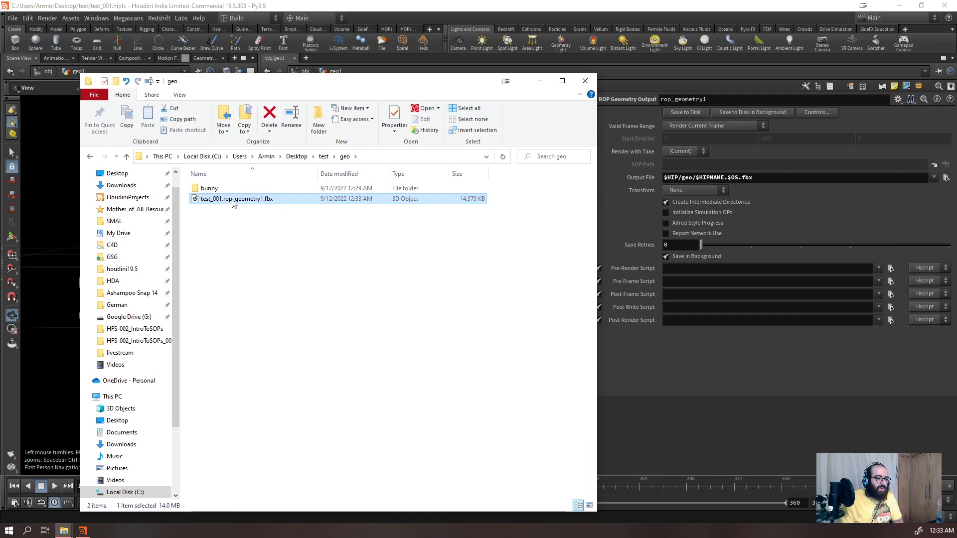
drag(322, 83, 646, 339)
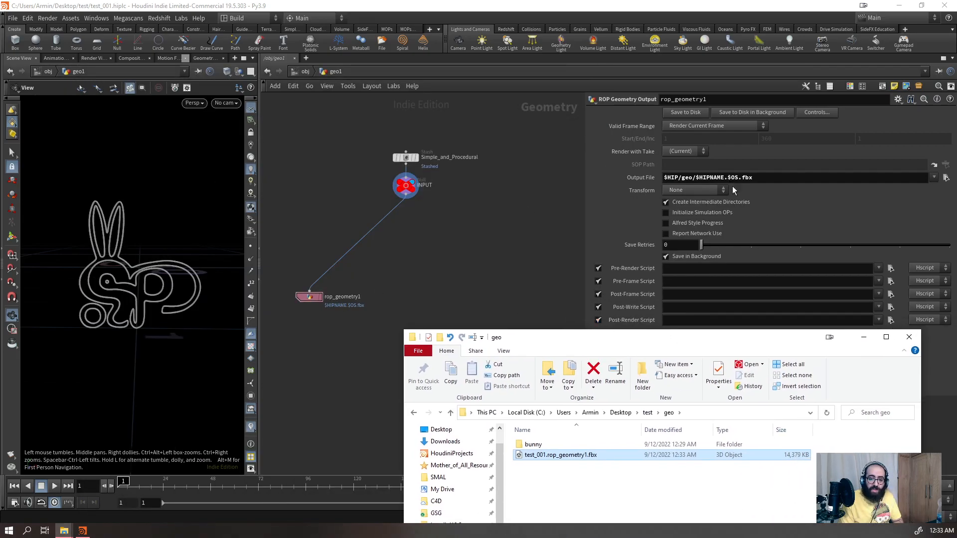
drag(659, 345, 286, 380)
click(355, 341)
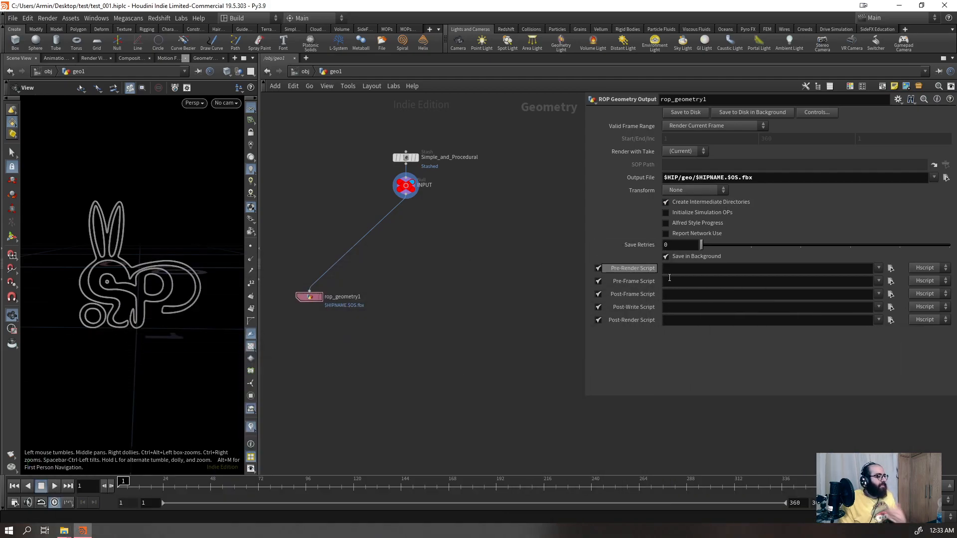
- Change the Output File extension to obj, giving $HIP/geo/$HIPNAME.$OS.obj, after trying abc
double_click(747, 177)
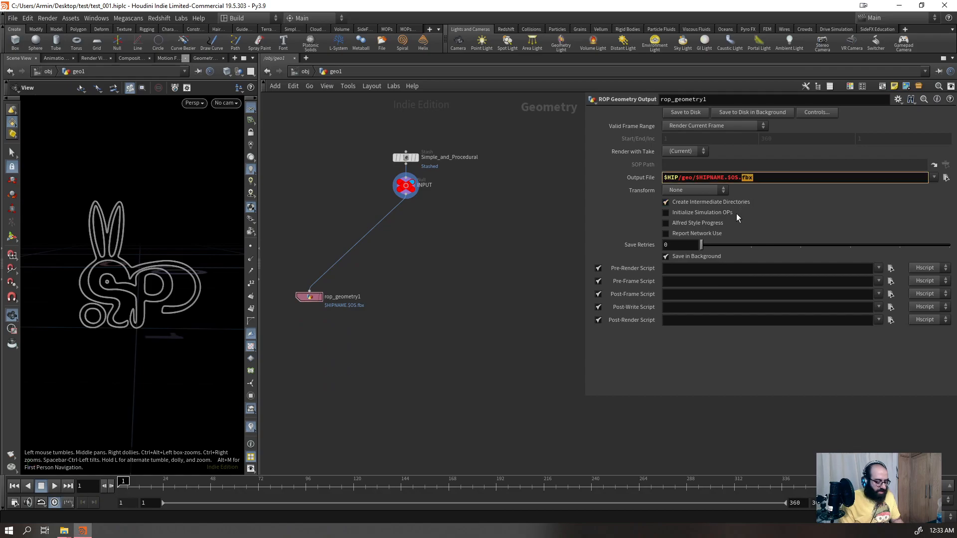
text(o)
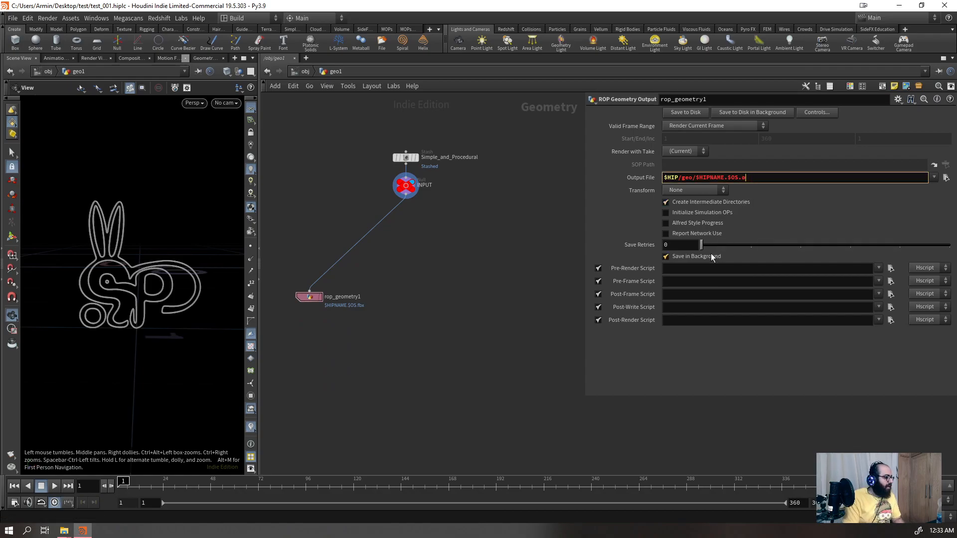
key(BackSpace)
text(abc)
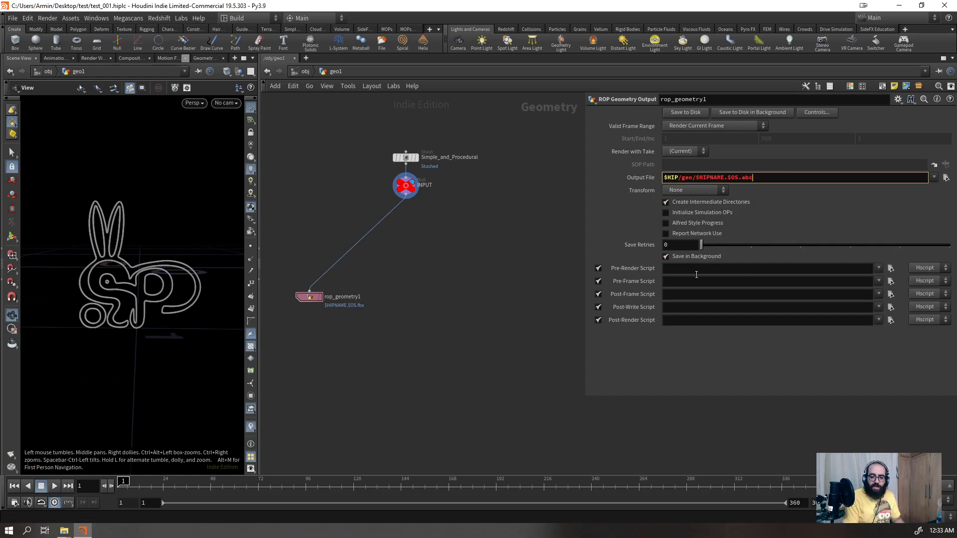
key(BackSpace)
key(BackSpace)
key(BackSpace)
text(obj)
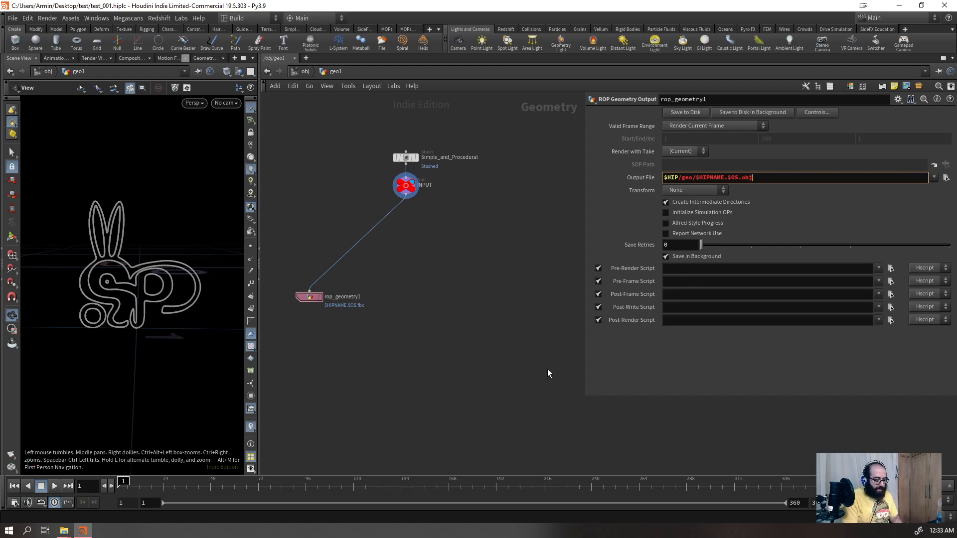
key(Return)
- Add a ROP Alembic Output node connected to the INPUT null and place it directly beneath INPUT
click(406, 198)
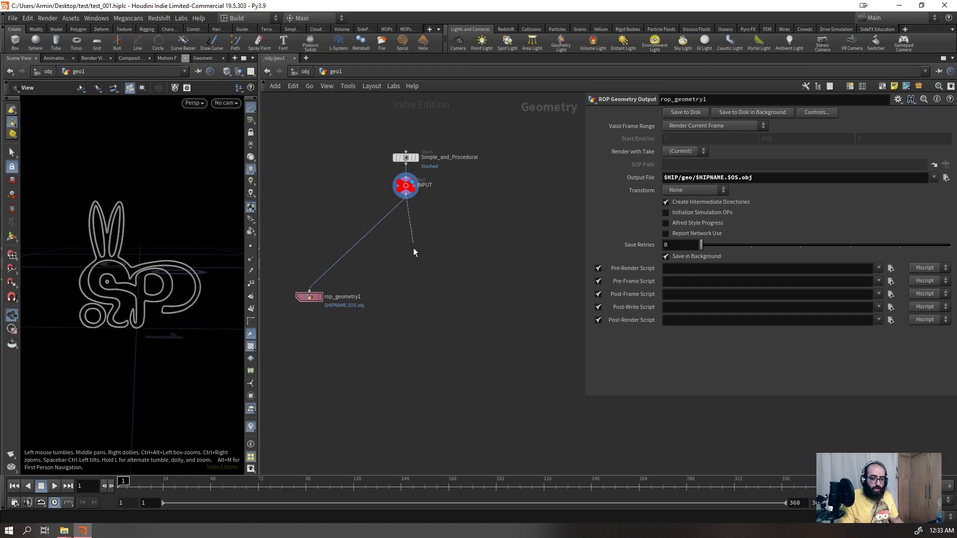
click(440, 297)
text(ani)
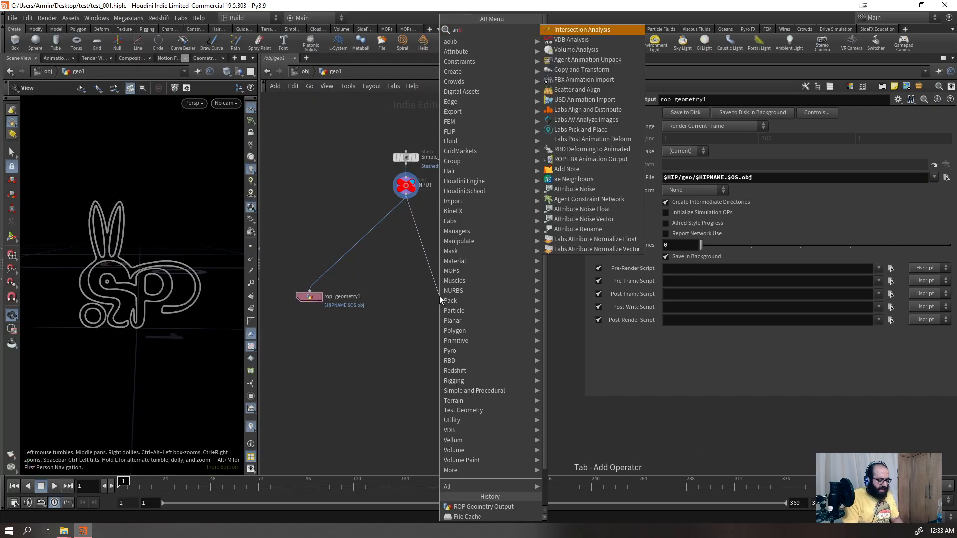
key(BackSpace)
key(BackSpace)
text(o)
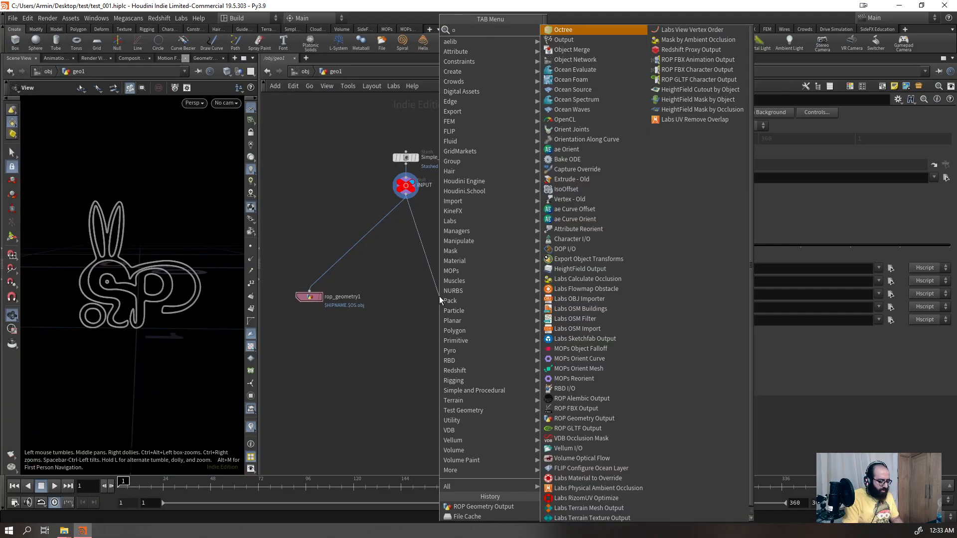
text(ut a)
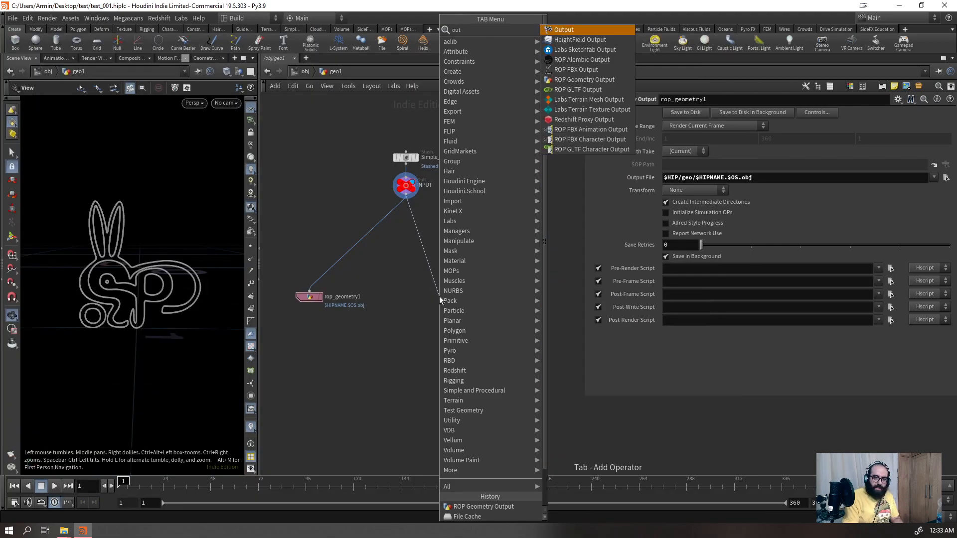
key(Return)
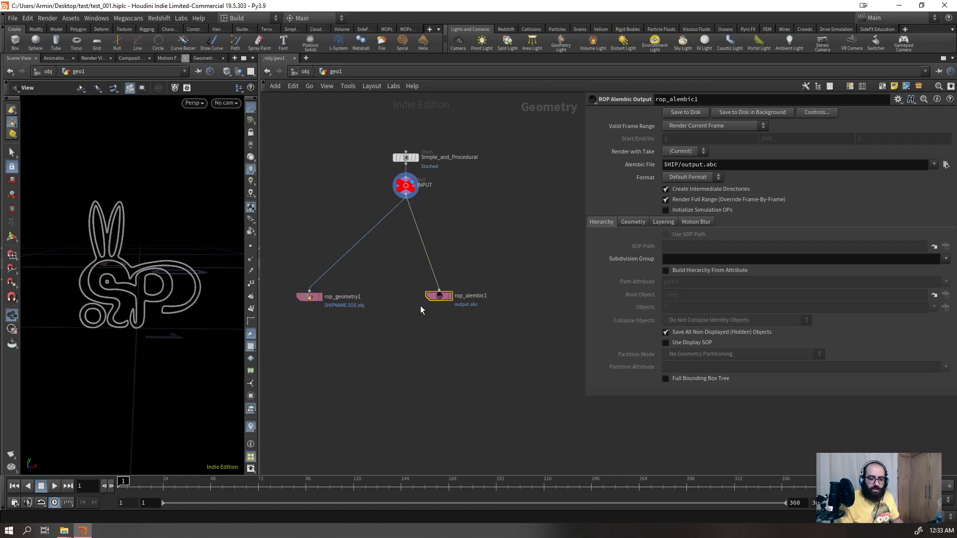
double_click(436, 301)
click(515, 175)
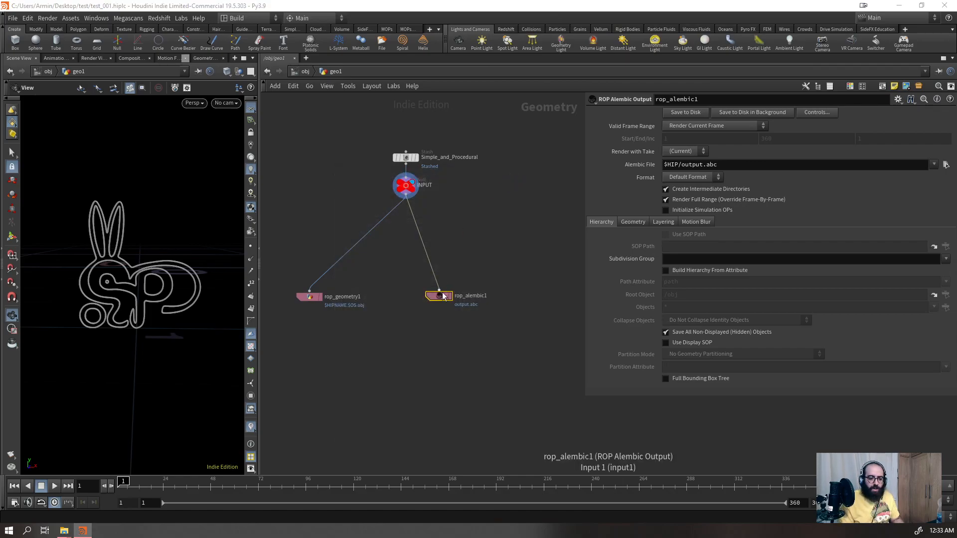
mouse_move(435, 302)
mouse_down()
mouse_move(408, 302)
mouse_move(422, 302)
mouse_up()
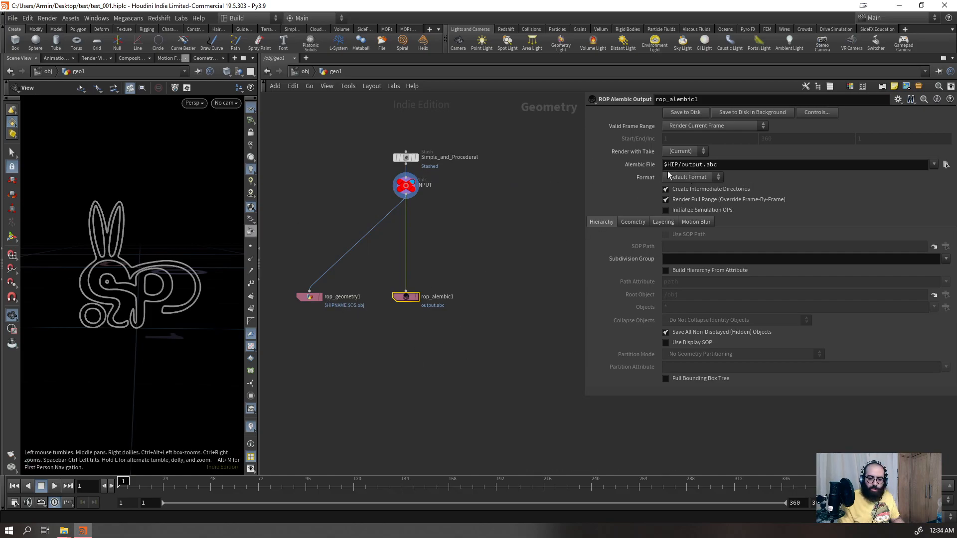
- Enable Build Hierarchy From Attribute on the ROP Alembic Output, keeping path as the Path Attribute, and save the scene
double_click(712, 164)
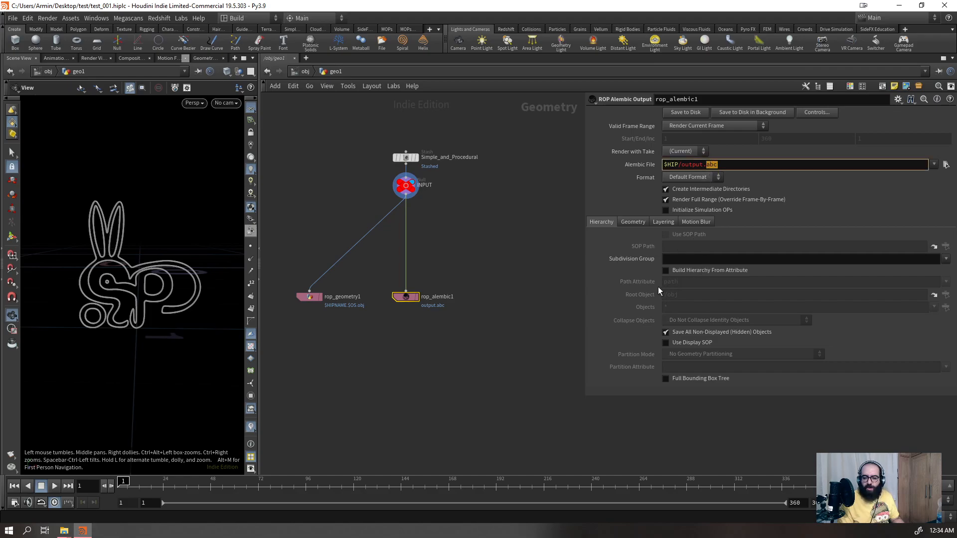
click(673, 270)
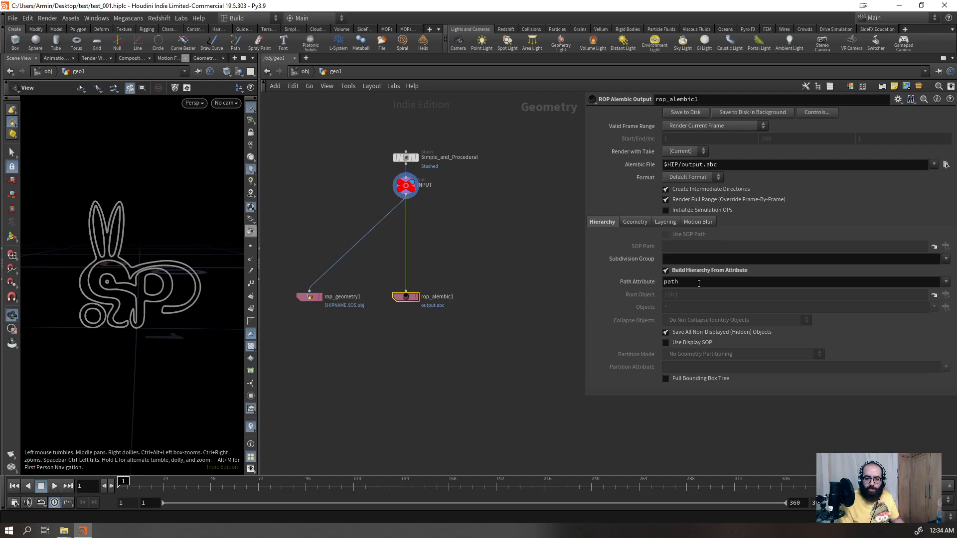
double_click(678, 281)
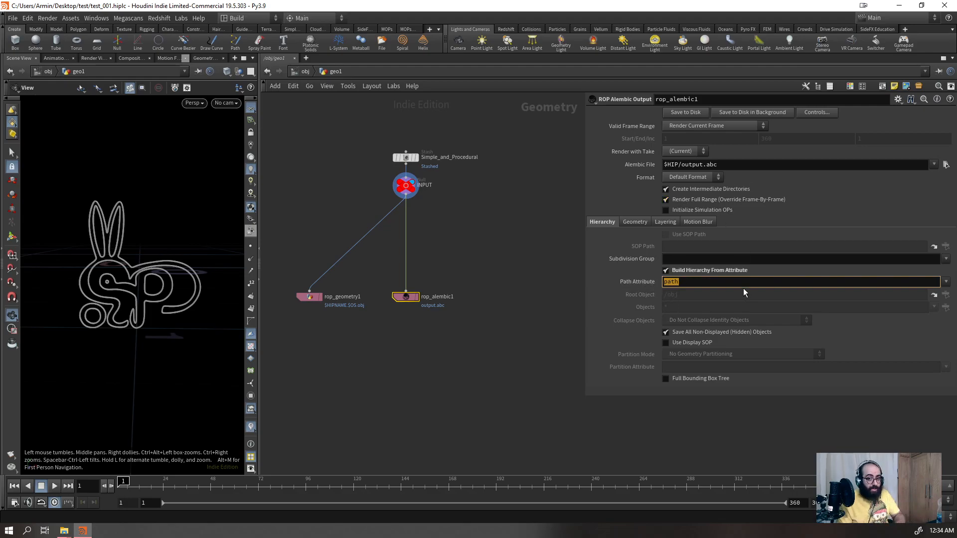
key(ctrl+s)
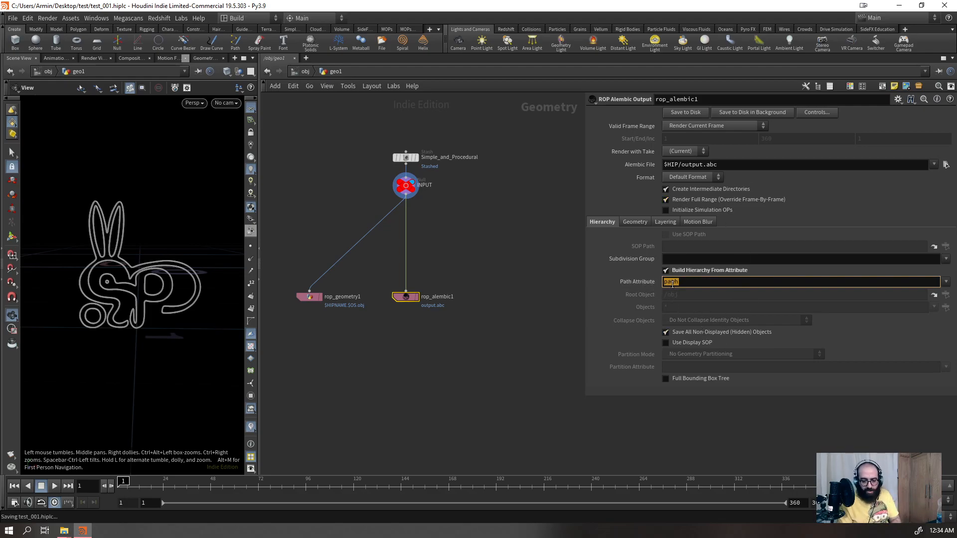
- Turn off Build Hierarchy From Attribute and delete the ROP Alembic Output node
click(683, 271)
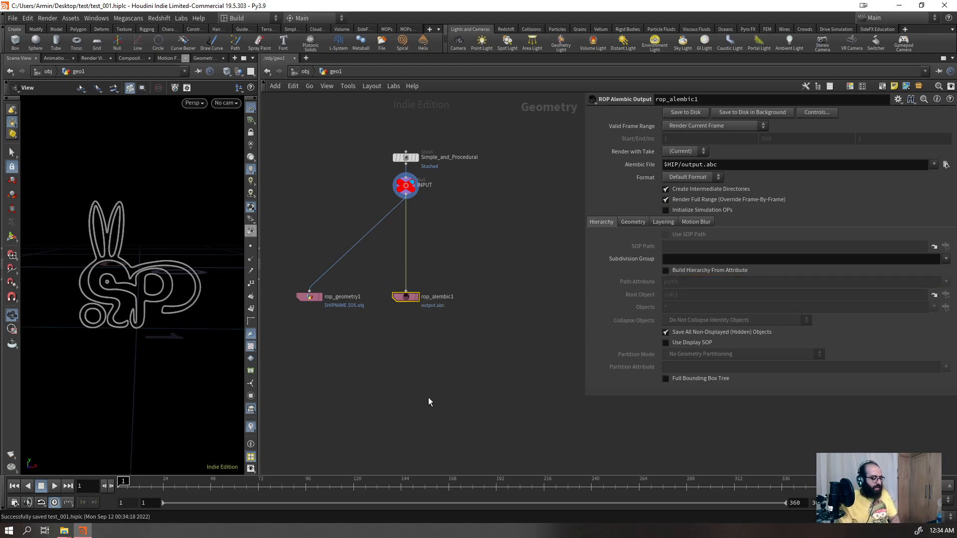
key(Delete)
- Add a ROP GLTF Output node beside the ROP Geometry Output and connect it to the INPUT null
key(Tab)
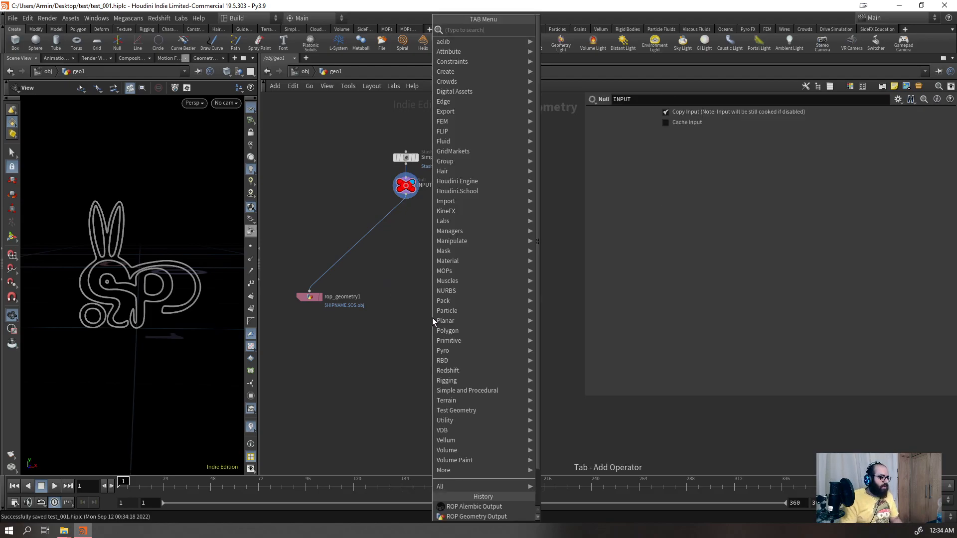
text(glt)
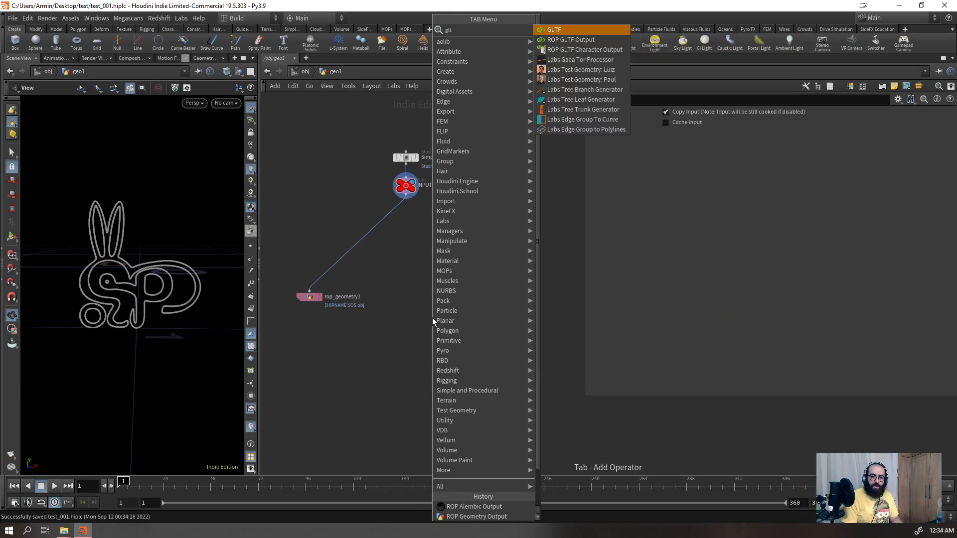
key(Down)
key(Return)
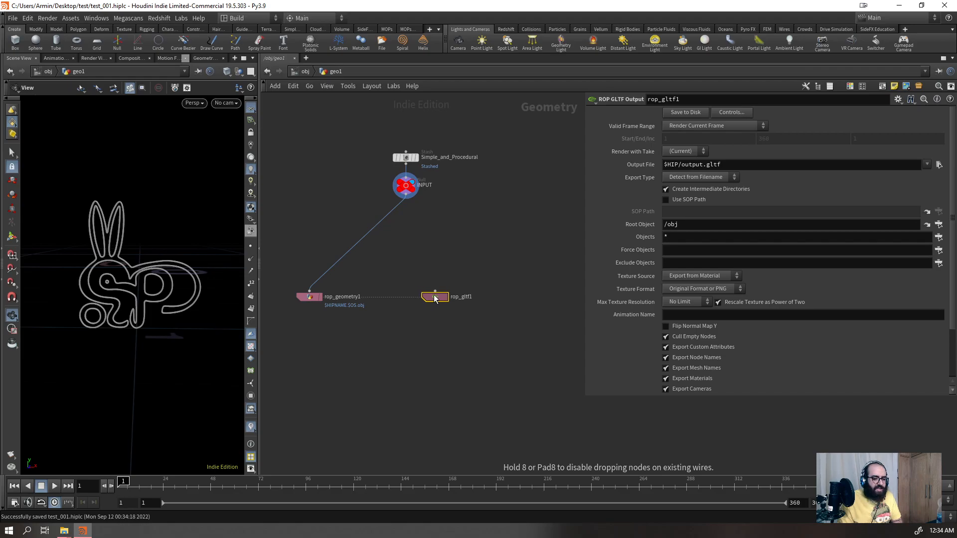
click(436, 298)
scroll(409, 300, up, 3)
scroll(405, 288, down, 3)
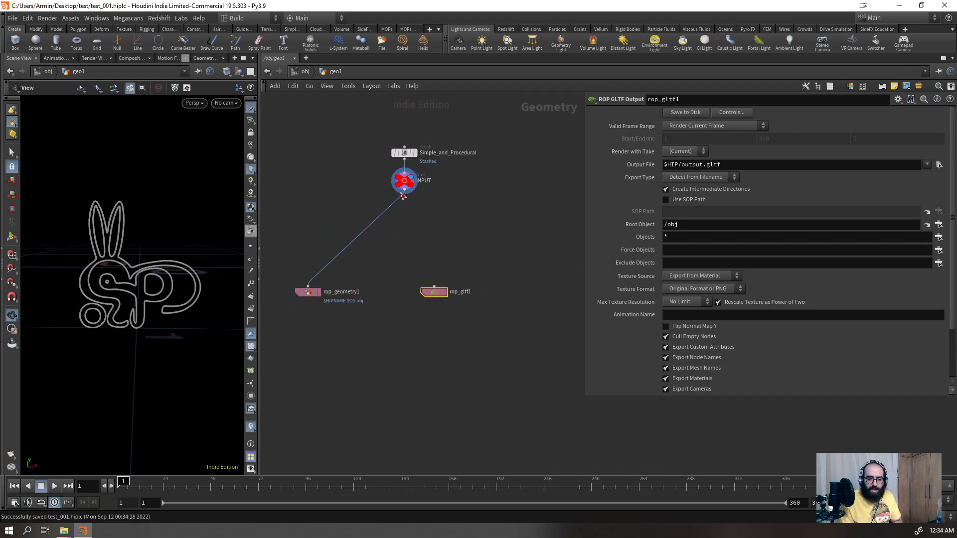
drag(404, 194, 436, 297)
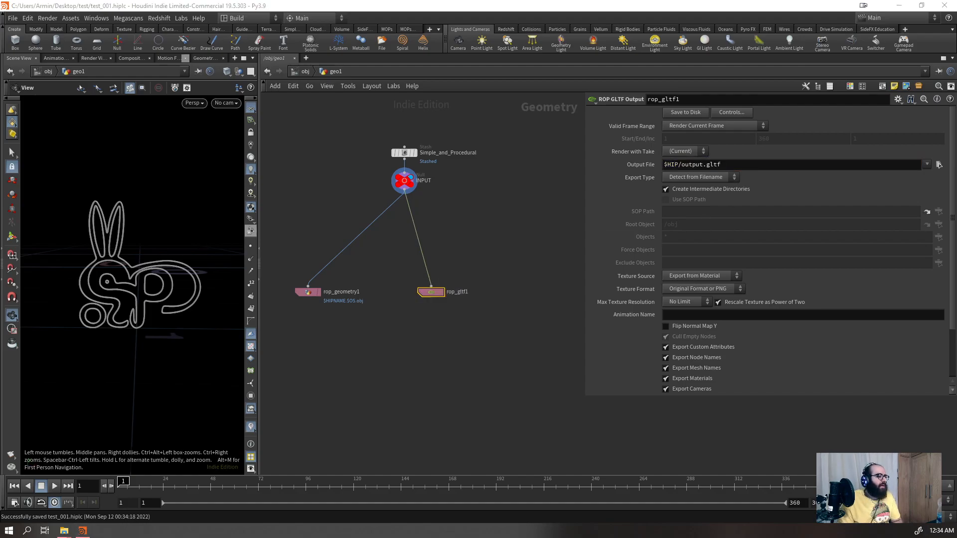
- Delete the ROP Geometry Output and ROP GLTF Output nodes, keeping the stash and the INPUT null
drag(483, 261, 407, 332)
drag(310, 293, 354, 299)
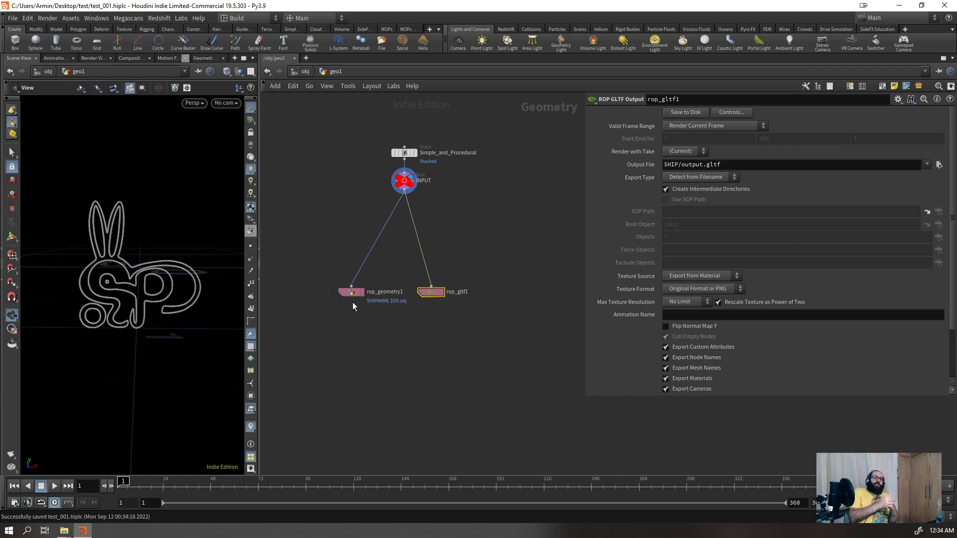
drag(456, 270, 337, 318)
key(Delete)
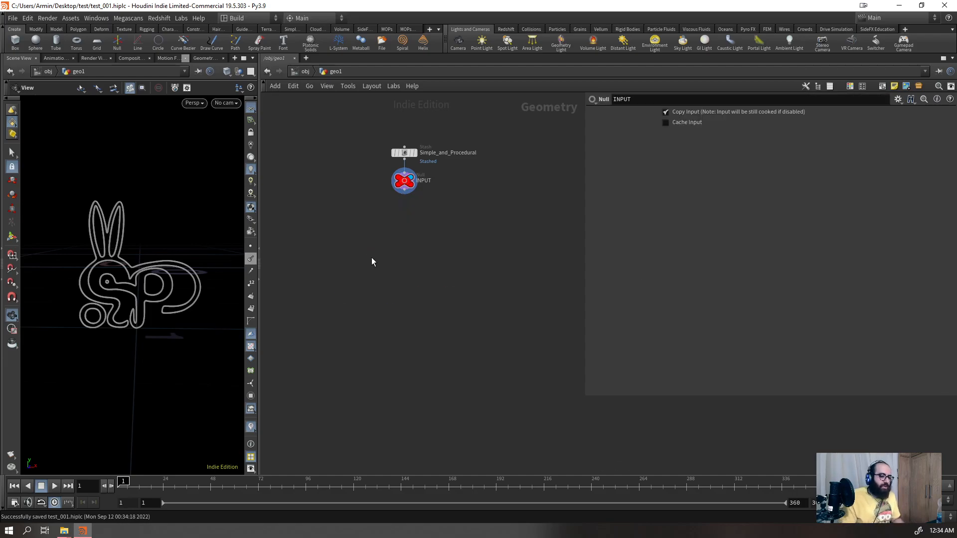
- Add a USD Export node directly beneath INPUT, connect it to the null, and show its export settings
key(Tab)
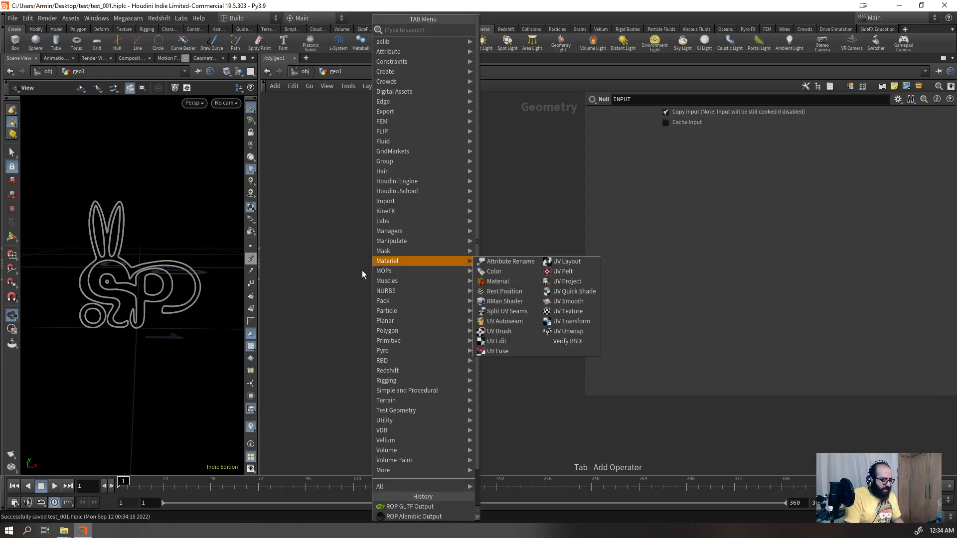
text(us)
key(Down)
key(Return)
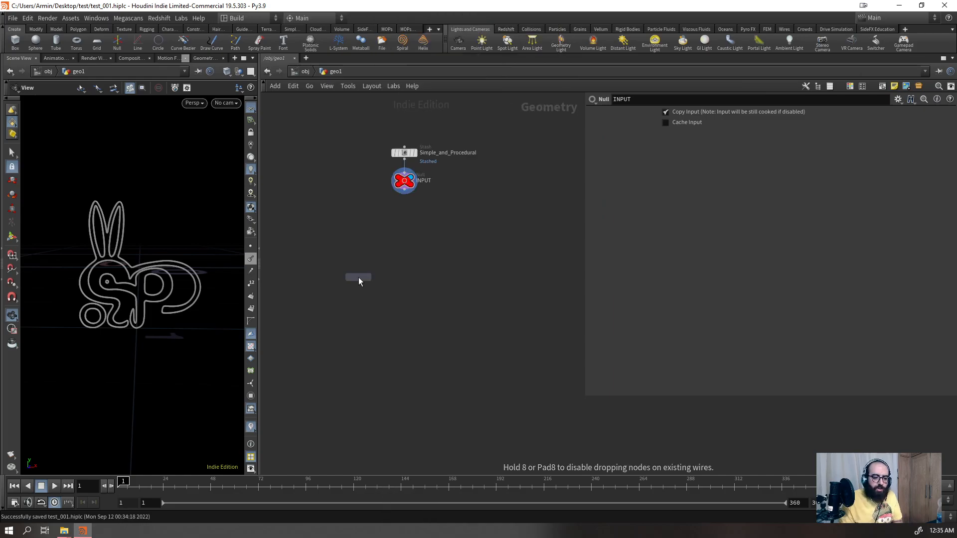
click(358, 278)
drag(404, 190, 401, 256)
click(415, 251)
drag(453, 225, 229, 315)
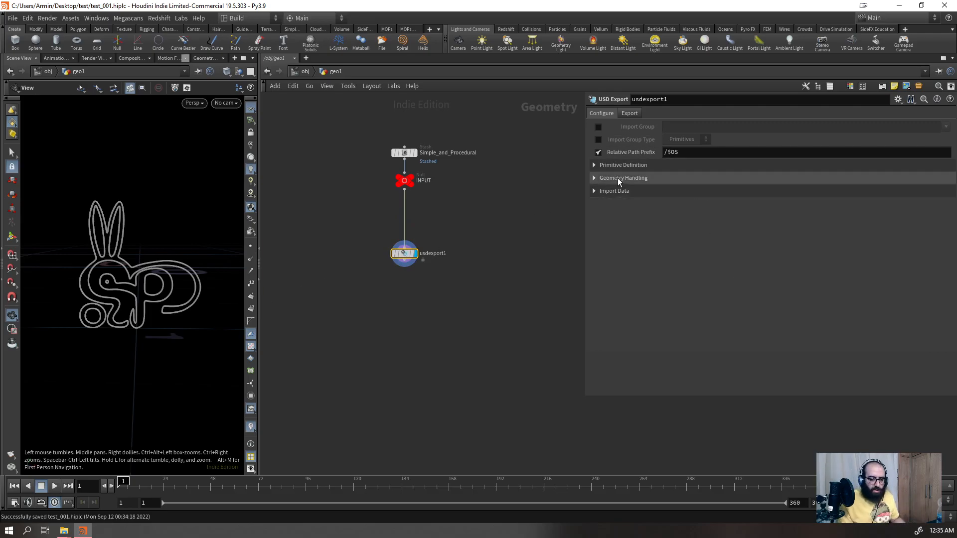
click(631, 113)
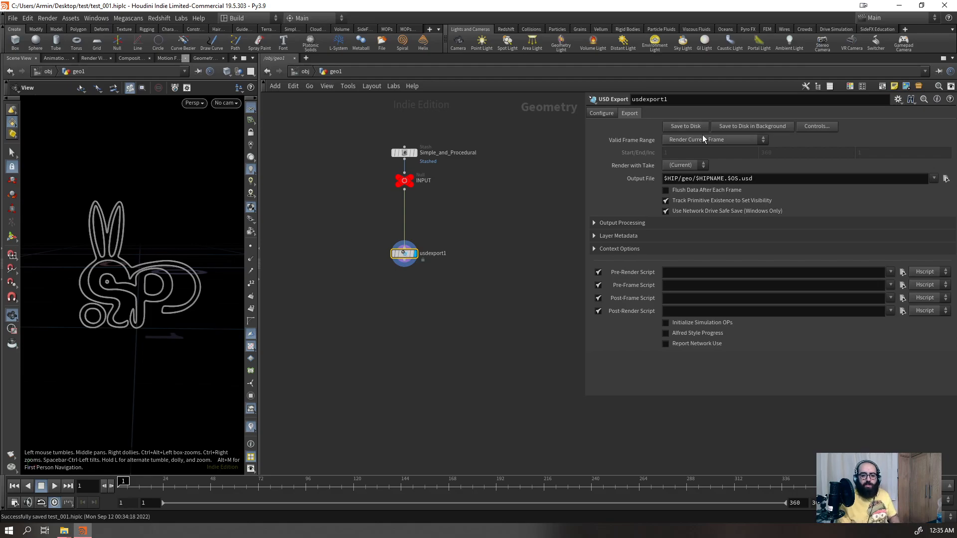
- Go up to the object level, add a LOP Network beside geo1, and enter it
click(293, 71)
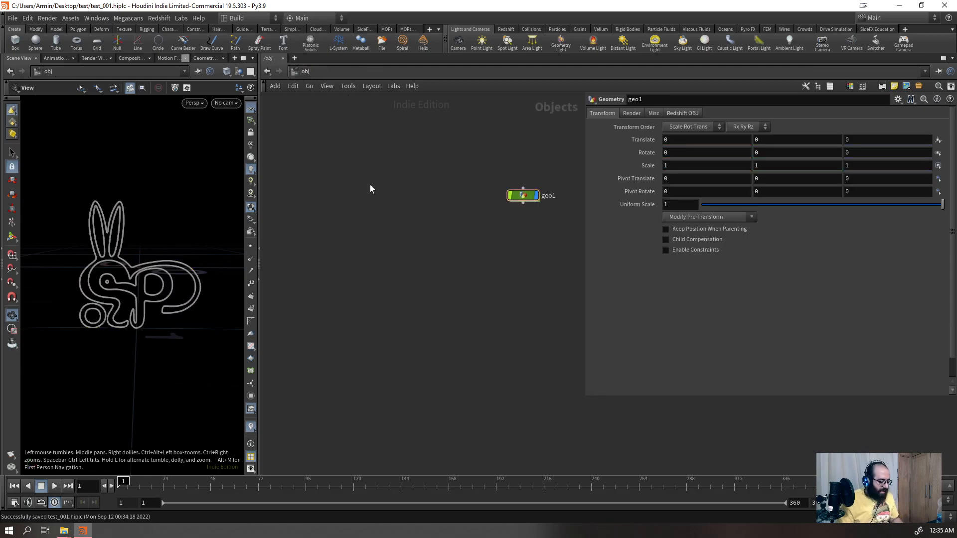
key(Tab)
text(lo)
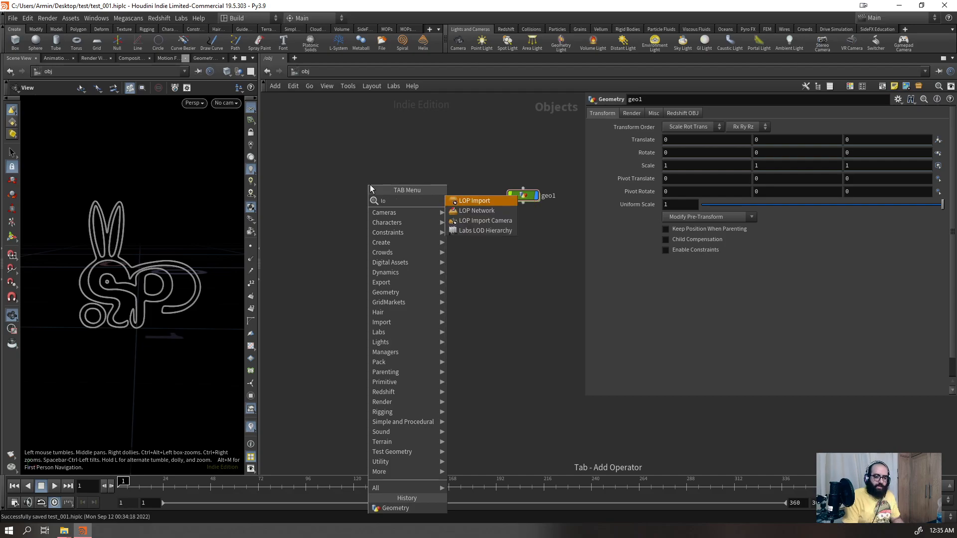
key(Down)
key(Return)
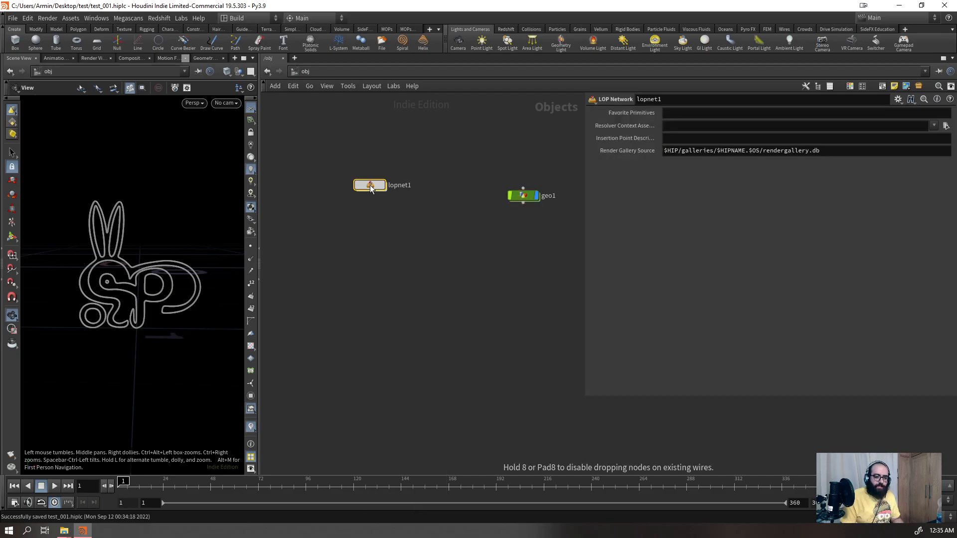
key(Return)
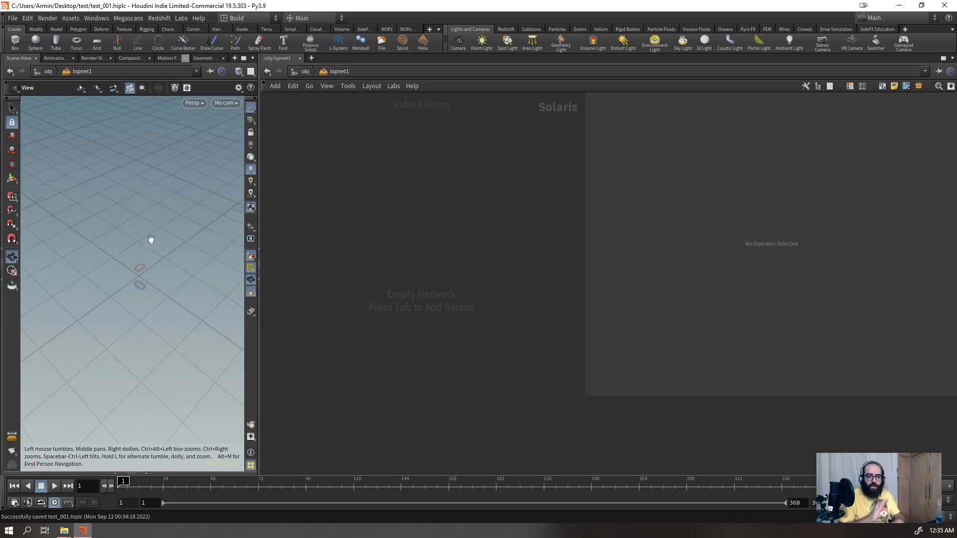
- Leave the LOP Network, delete it, and return inside geo1
click(297, 71)
key(Delete)
click(519, 199)
key(Return)
drag(478, 257, 349, 256)
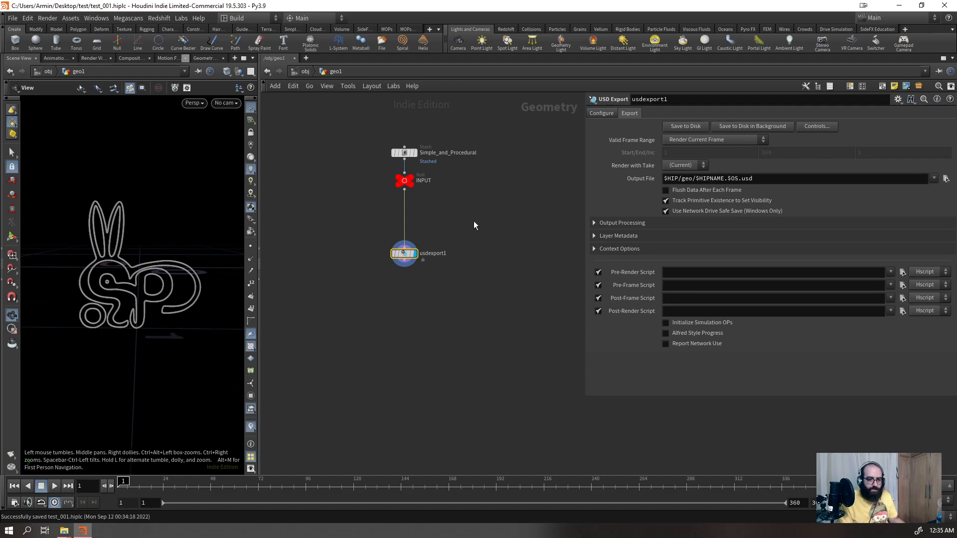
- Delete the USD Export node beneath the INPUT null
drag(433, 215, 374, 305)
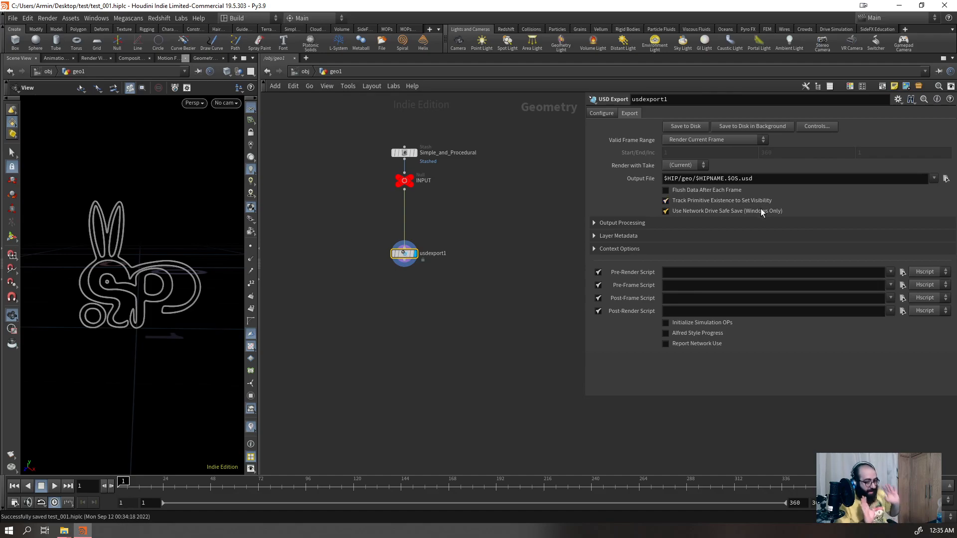
mouse_move(760, 210)
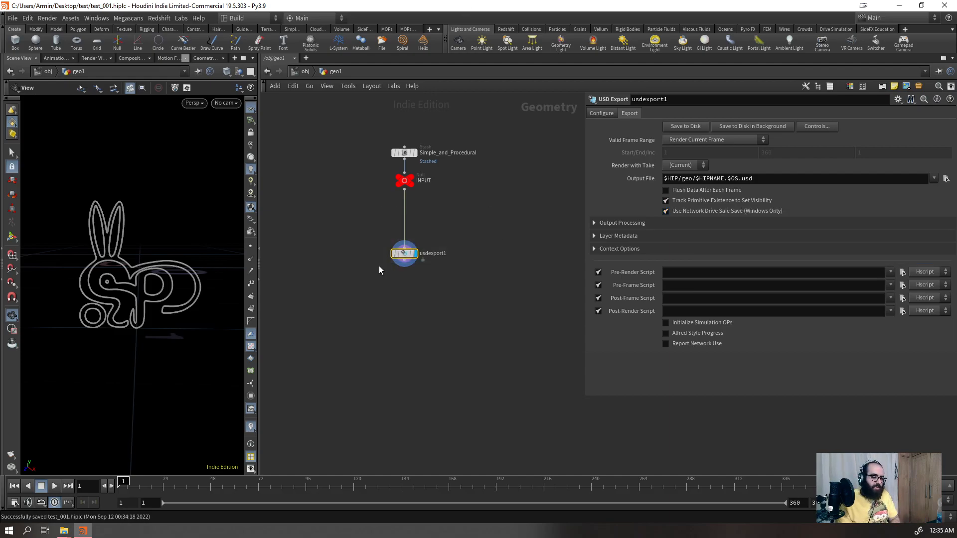
key(Delete)
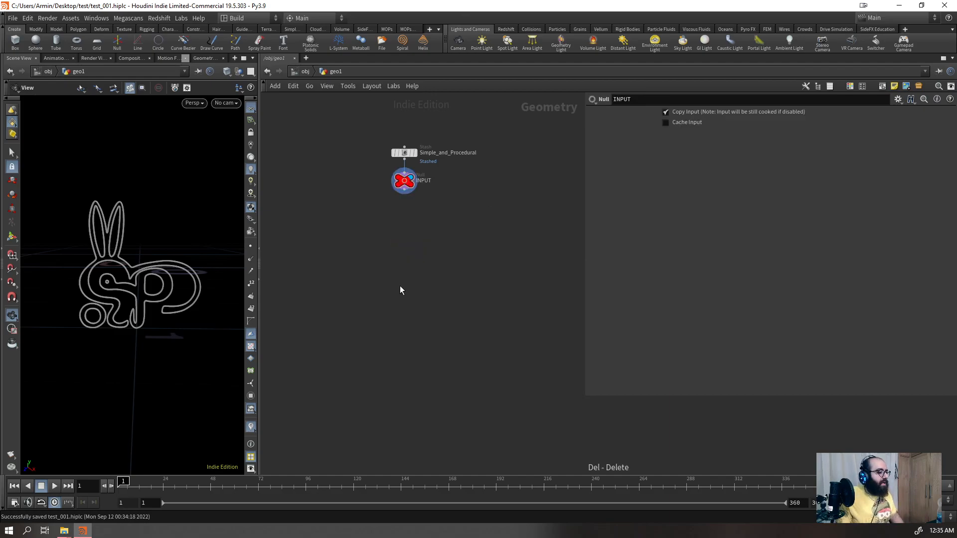
- Add an unconnected Redshift Proxy Output node below the INPUT null
key(Tab)
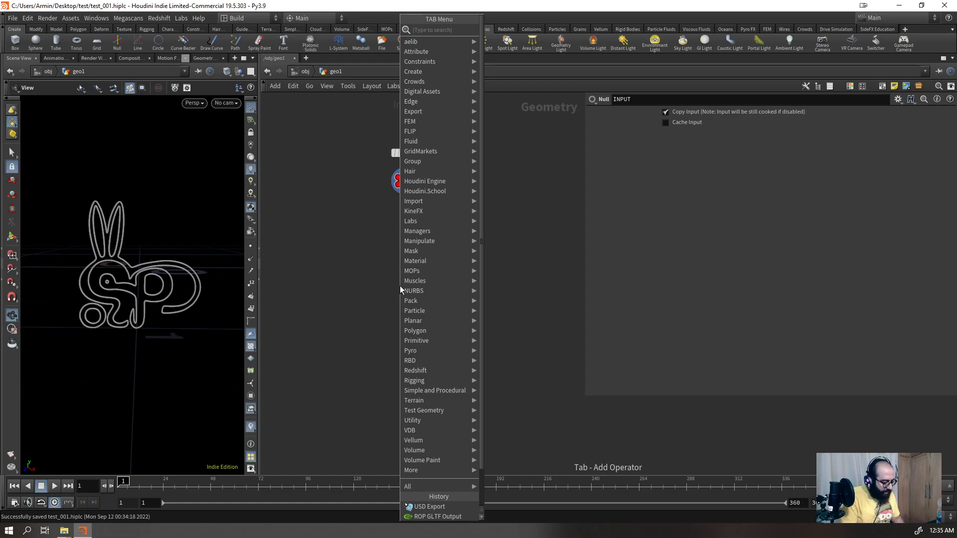
text(redsh)
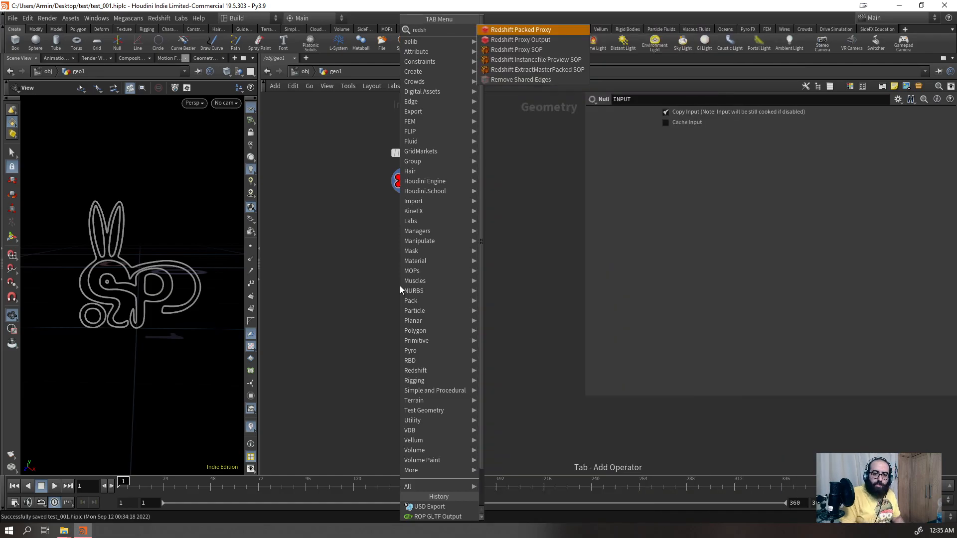
key(Down)
key(Return)
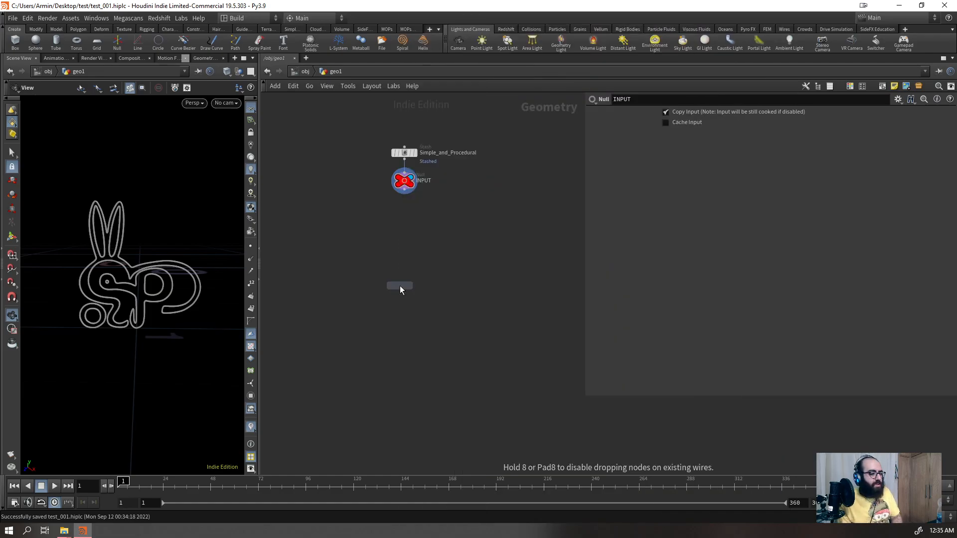
click(400, 285)
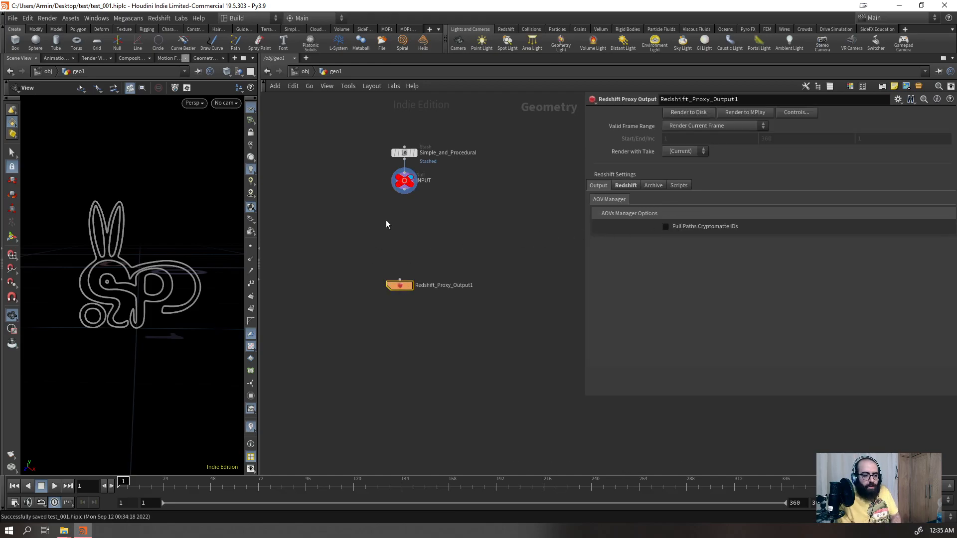
- Clear geo1 by deleting the Redshift Proxy Output, the INPUT null and the Simple_and_Procedural stash, and widen the network area
drag(461, 275, 371, 333)
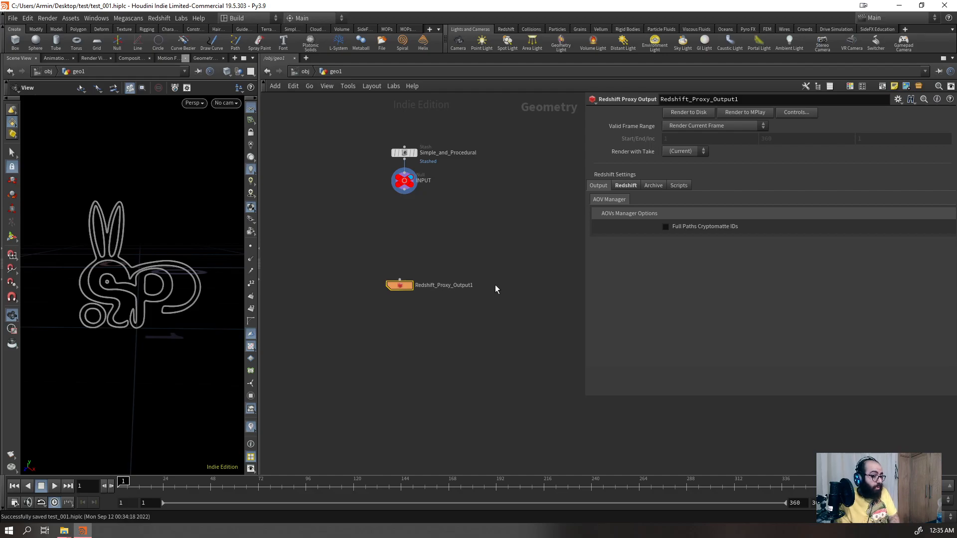
key(Delete)
drag(460, 105, 436, 255)
key(Delete)
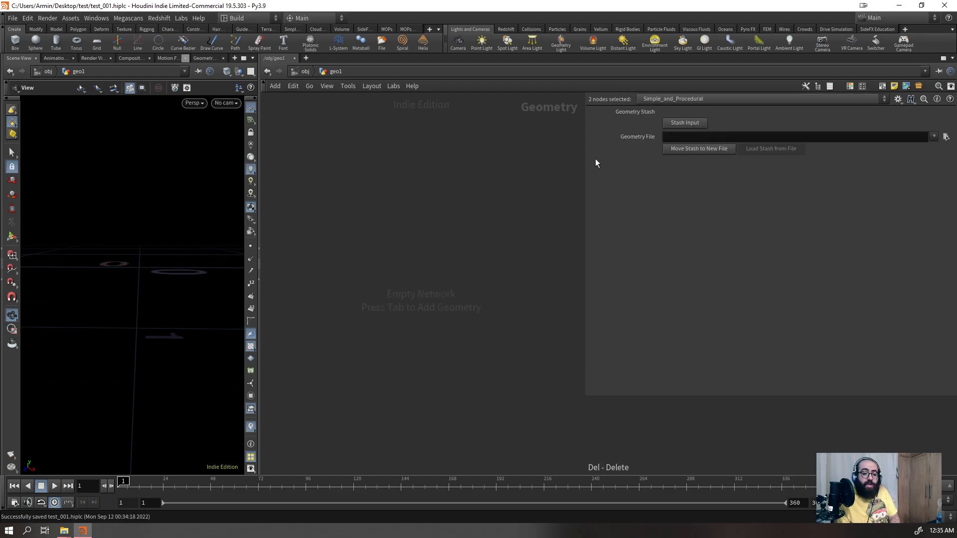
drag(583, 153, 703, 150)
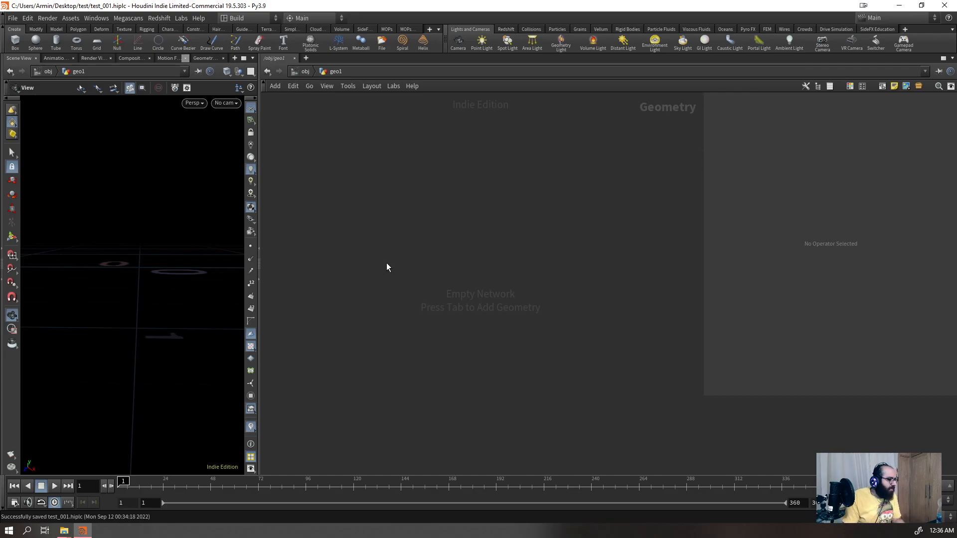
- Add a File node to the empty geo1 network
key(Tab)
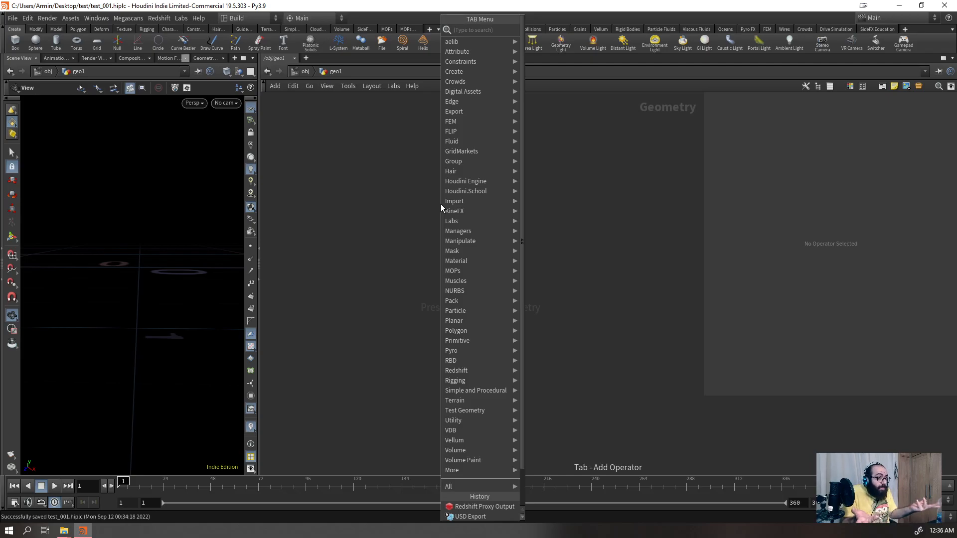
click(412, 189)
key(Tab)
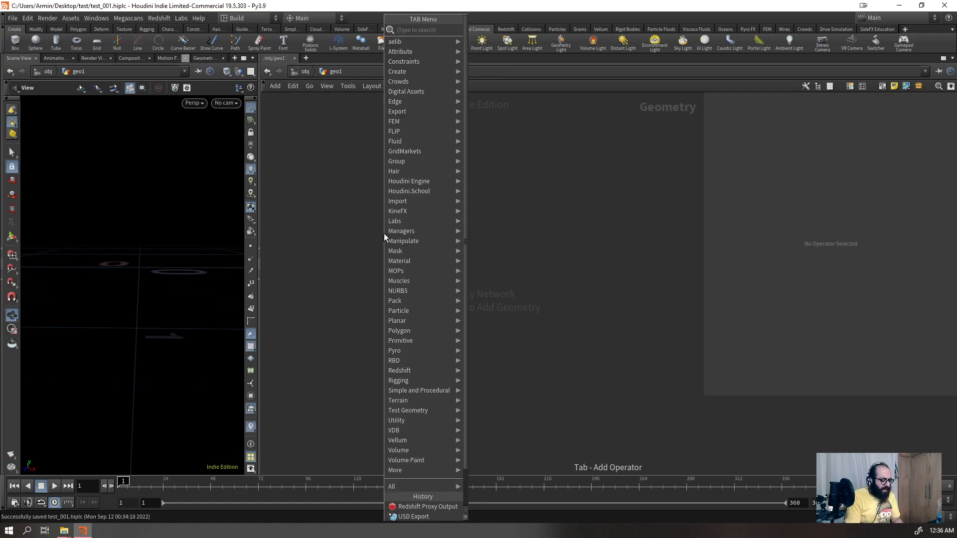
text(file)
key(Return)
click(384, 234)
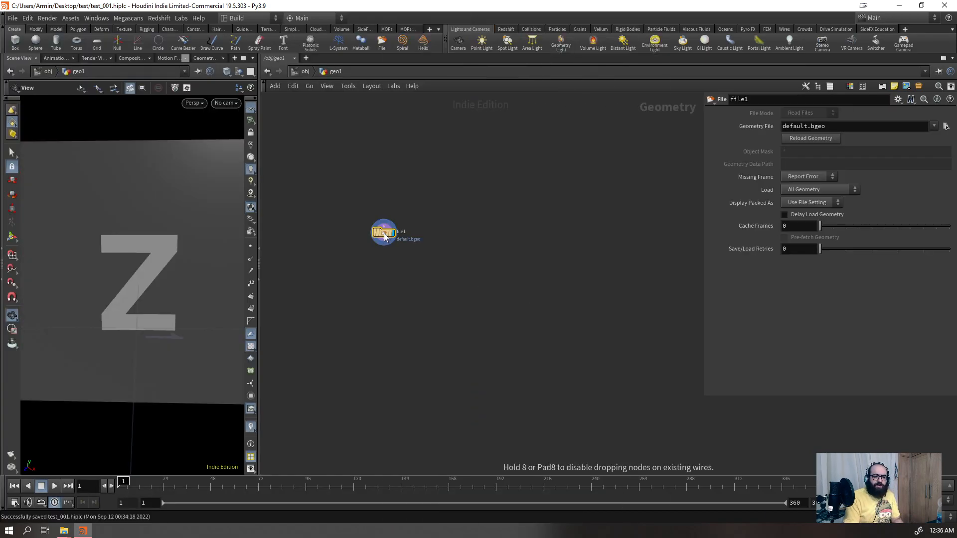
- Load test_001.rop_geometry1.fbx from the $HIP/geo folder into the File node
drag(212, 252, 171, 240)
scroll(173, 252, down, 5)
click(946, 127)
double_click(706, 69)
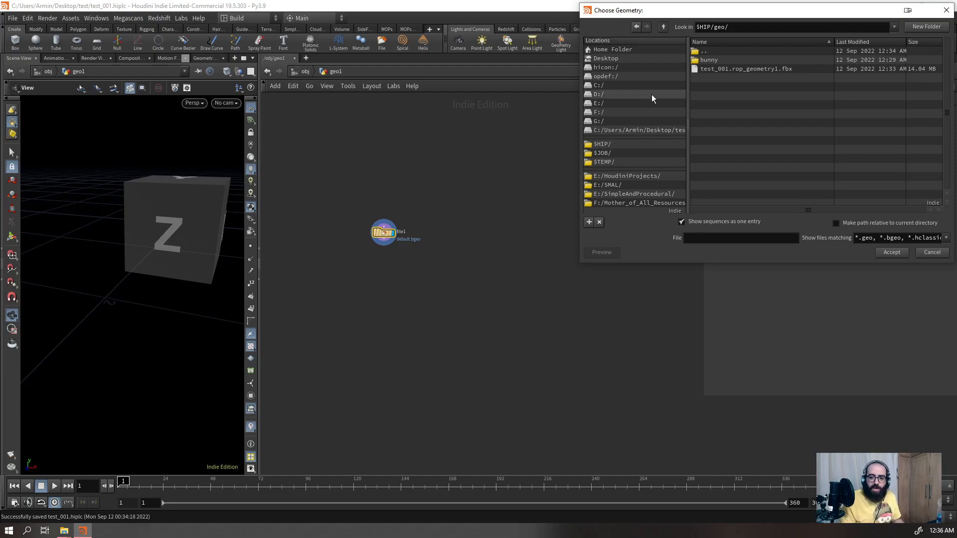
click(714, 69)
double_click(715, 68)
- Frame and inspect the imported FBX geometry, and delete the File node
key(f)
drag(185, 235, 127, 309)
key(Delete)
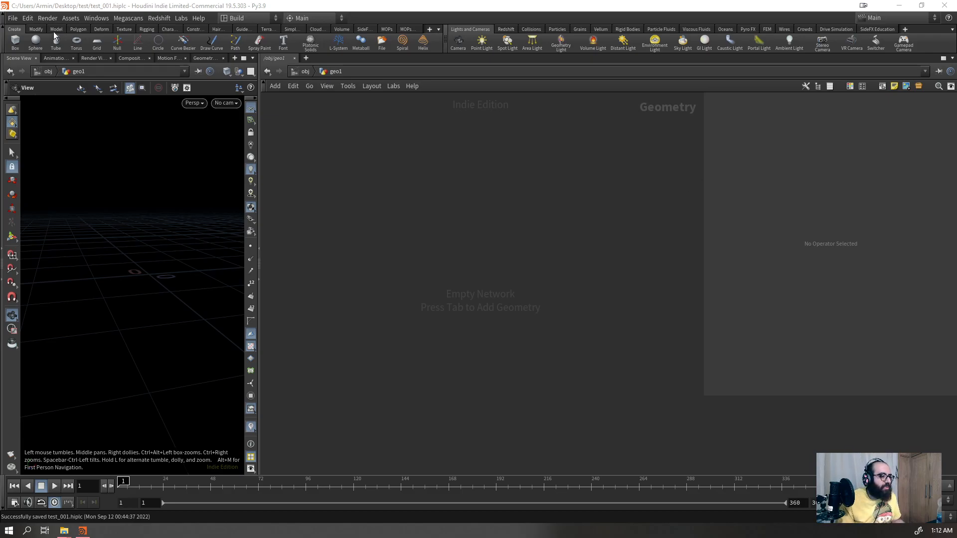
key(Tab)
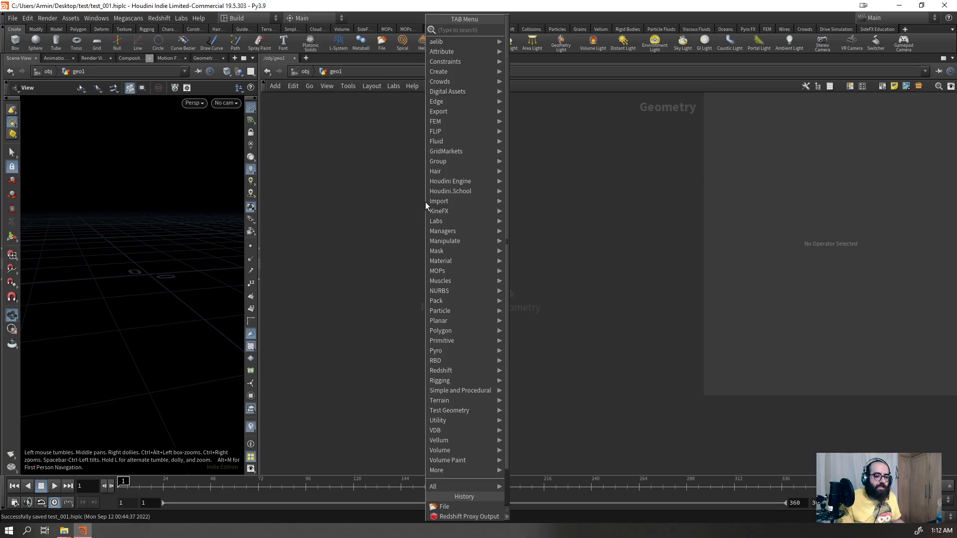
mouse_move(448, 240)
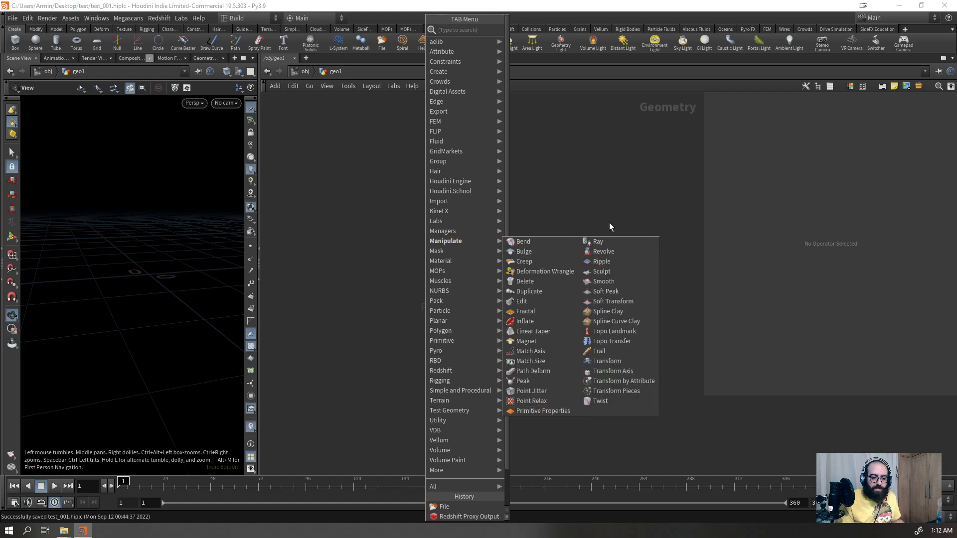
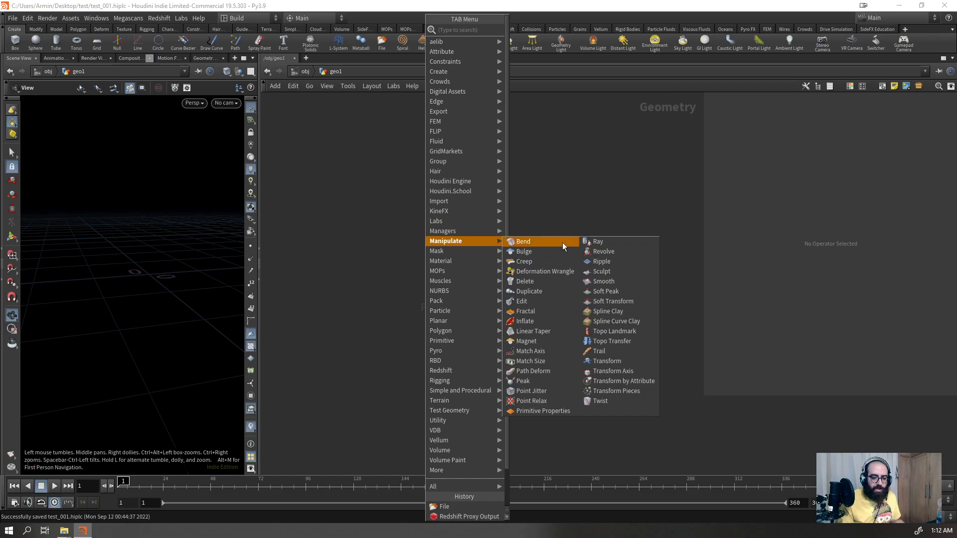
click(516, 184)
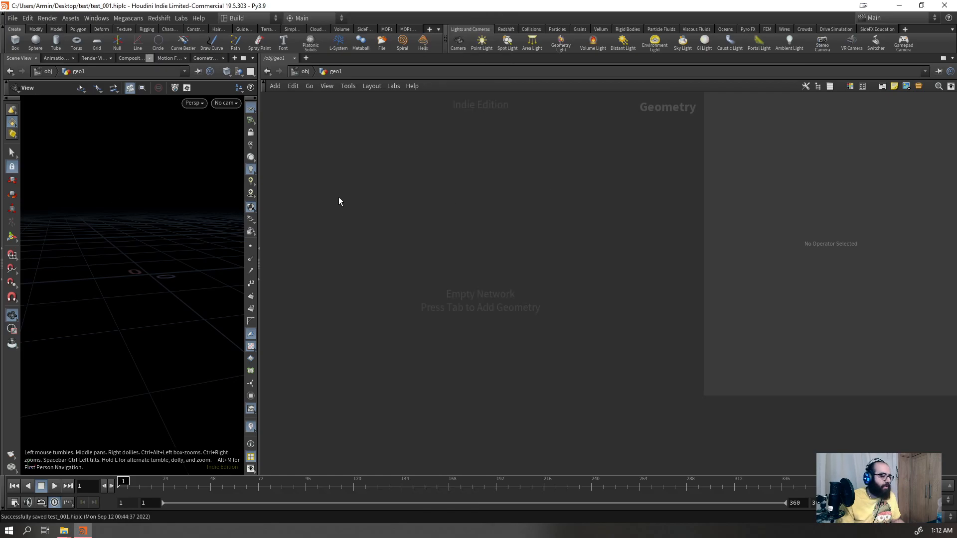
- Add a Test Geometry: Pig Head node to the empty network and frame the pig head in the viewport
key(Tab)
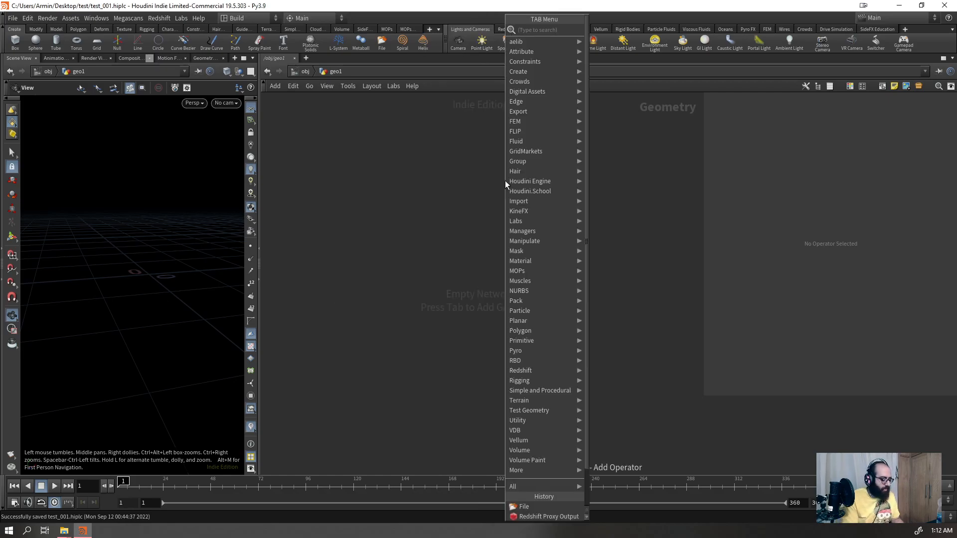
text(t)
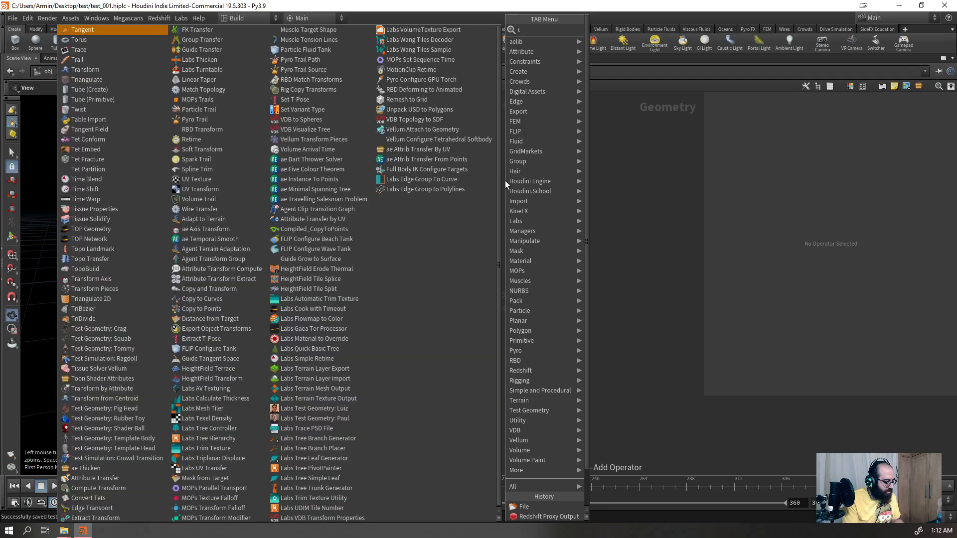
text(est)
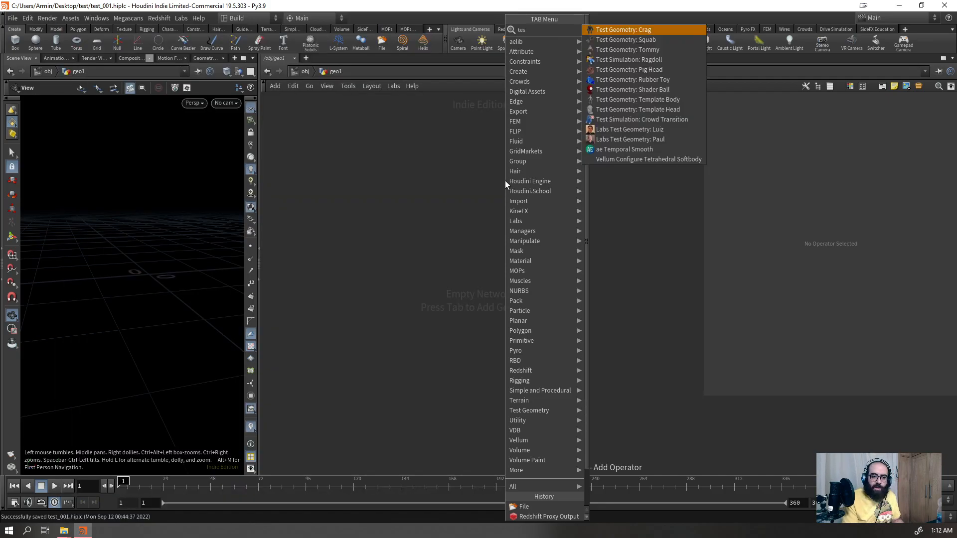
key(Down)
key(Down)
key(Down)
key(Down)
key(Return)
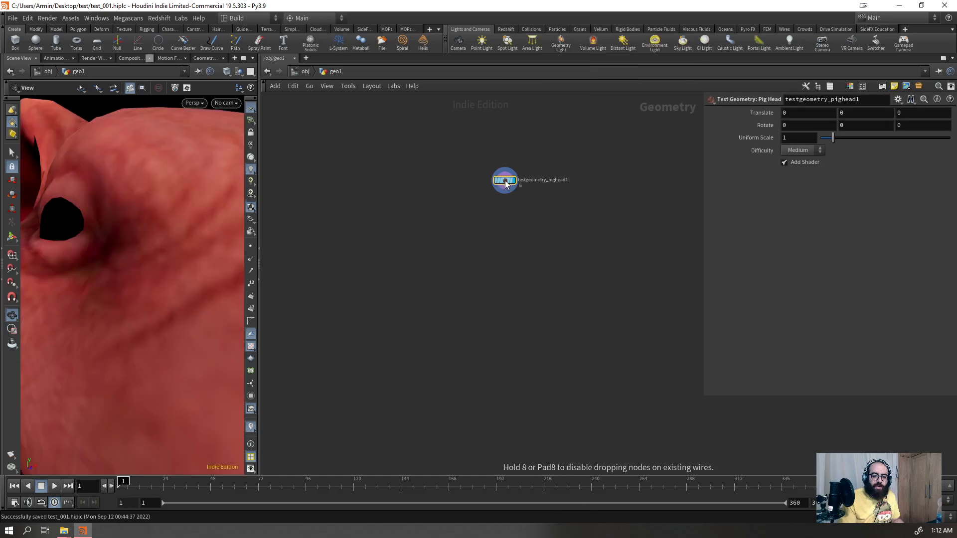
key(f)
drag(132, 235, 125, 267)
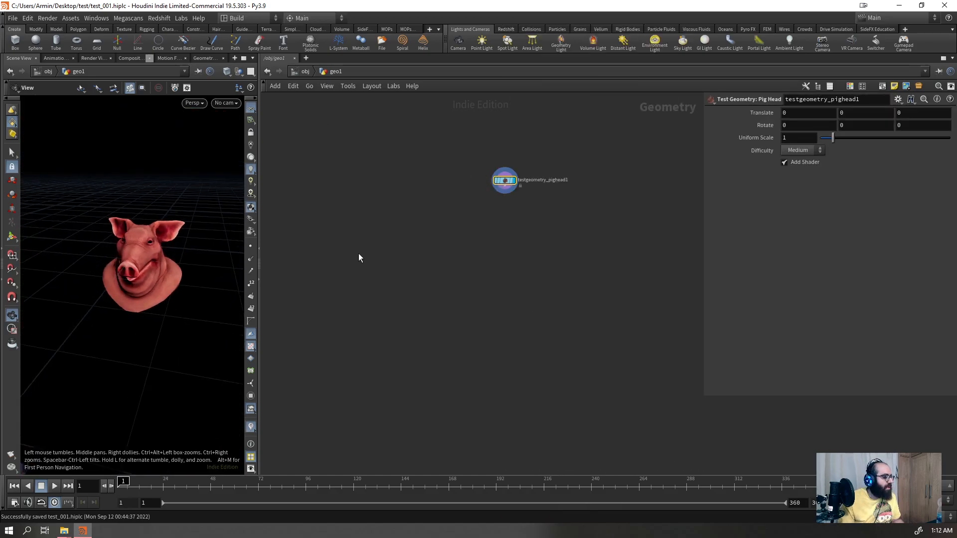
- Add a Transform node wired to the pig head node's output and display it
click(496, 195)
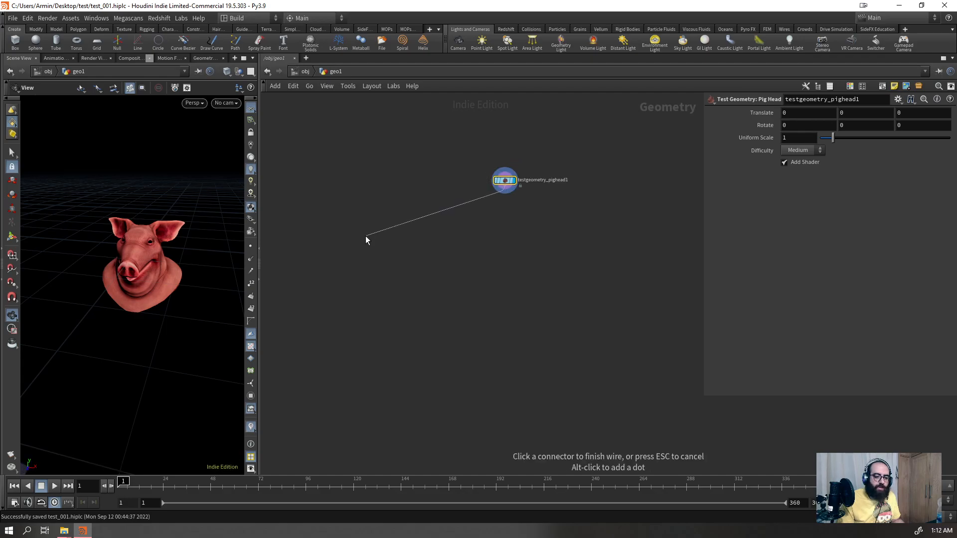
key(Tab)
text(trans)
key(Return)
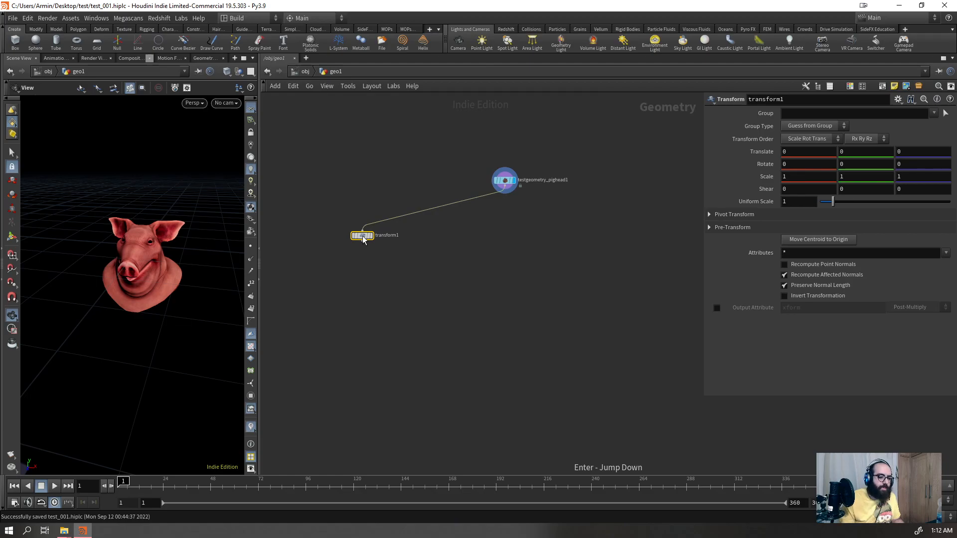
click(371, 235)
- Try rotating the pig head freely around its different axes with the Transform handles in the viewport
drag(158, 272, 147, 269)
right_drag(142, 257, 181, 234)
key(Return)
alt+drag(159, 233, 111, 214)
key(ctrl+z)
drag(167, 203, 198, 138)
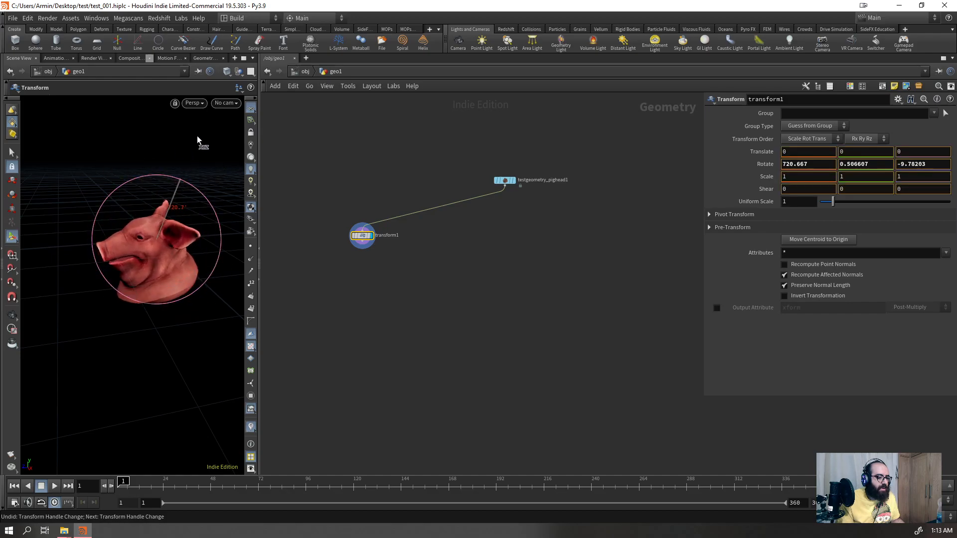
alt+drag(144, 240, 149, 219)
drag(106, 165, 175, 215)
alt+drag(175, 214, 299, 222)
drag(151, 193, 164, 221)
- Reset the Transform node's Rotate values to 0, 0, 0
double_click(808, 164)
text(0)
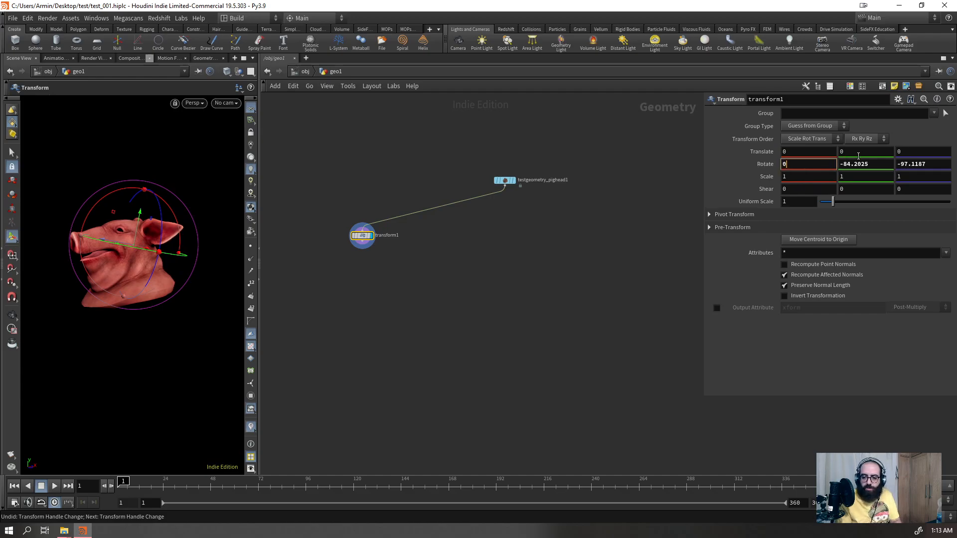
double_click(884, 164)
text(0)
double_click(917, 164)
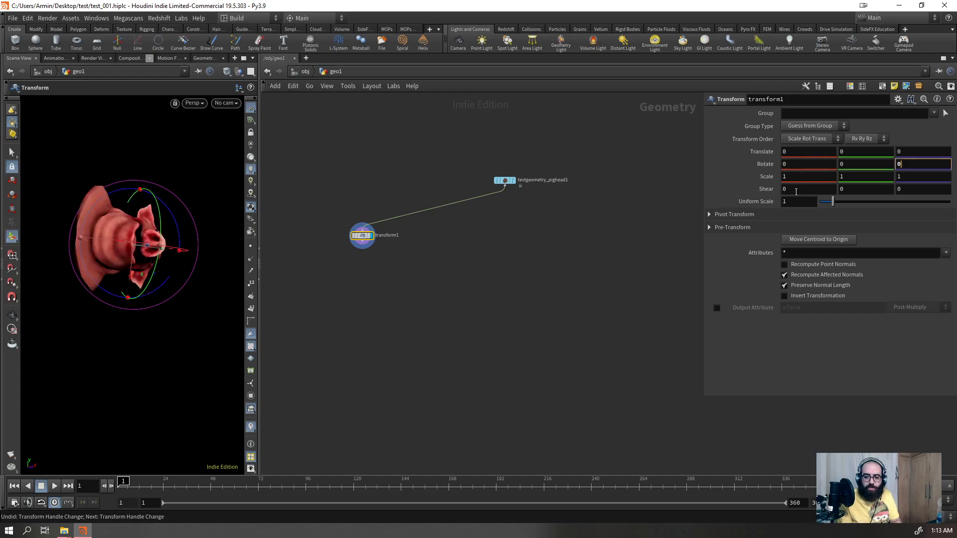
text(0)
key(Return)
- Move the Transform pivot straight down below the pig head's neck in pivot mode
alt+drag(136, 180, 164, 201)
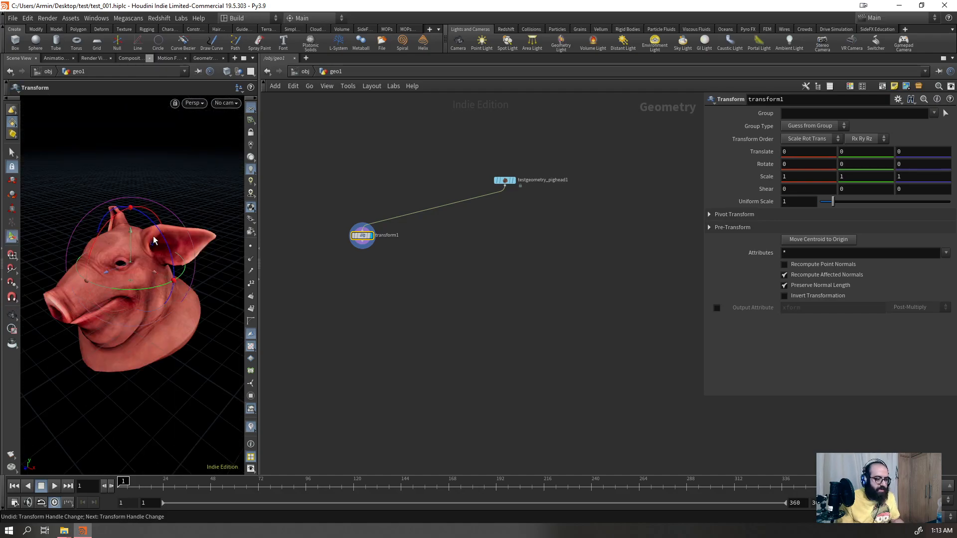
key(Insert)
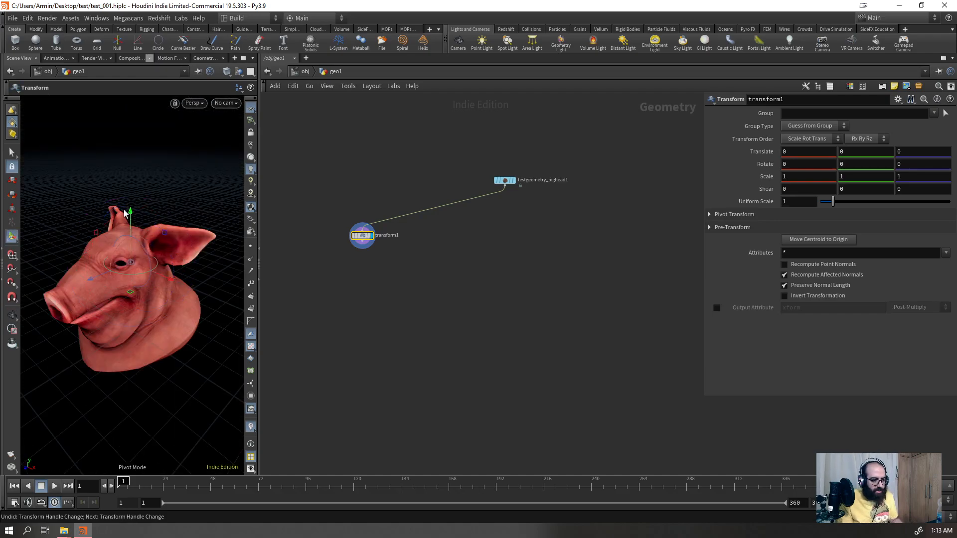
drag(131, 220, 138, 321)
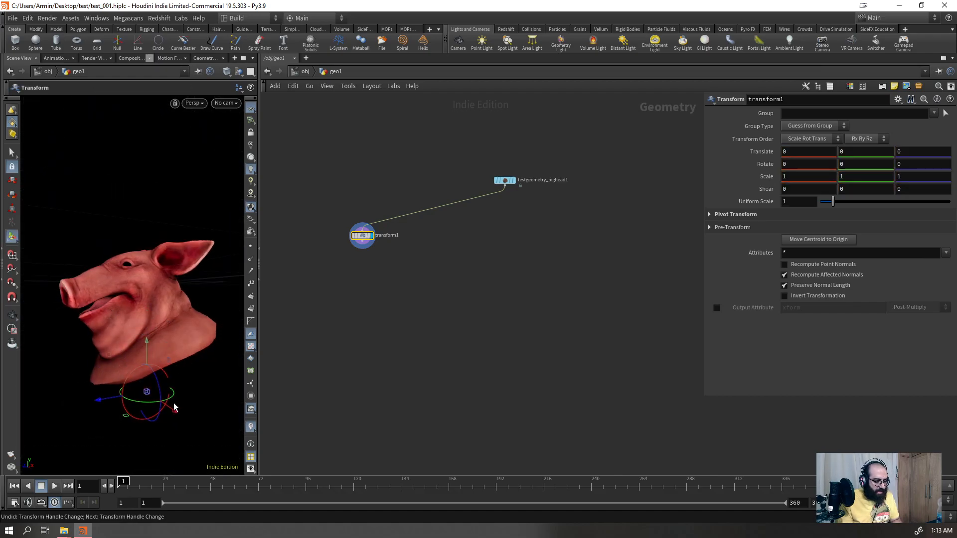
key(Insert)
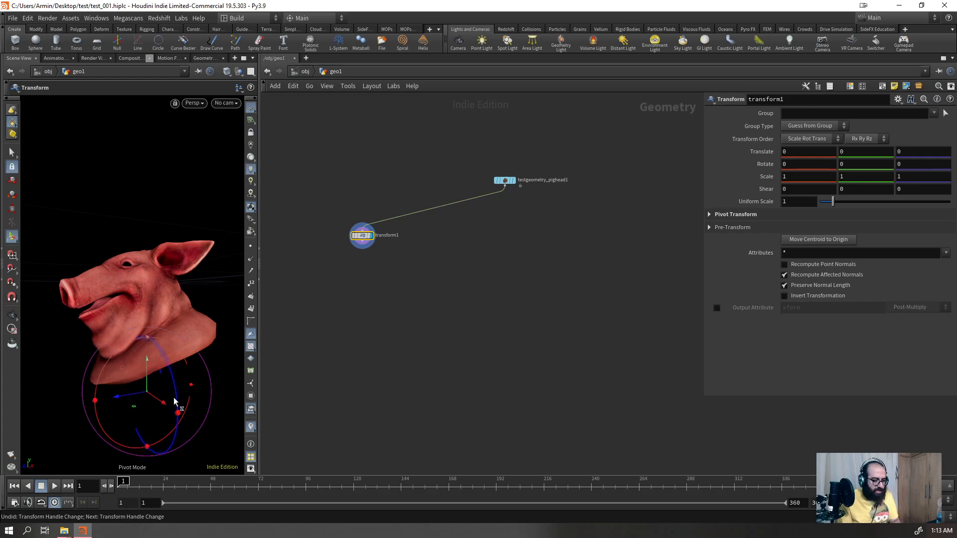
- Translate the pig head up about 1.43 units in Y with the viewport handle
drag(149, 372, 153, 275)
alt+drag(153, 278, 152, 327)
alt+right_drag(153, 327, 100, 365)
alt+drag(100, 365, 130, 302)
key(Escape)
drag(144, 250, 192, 301)
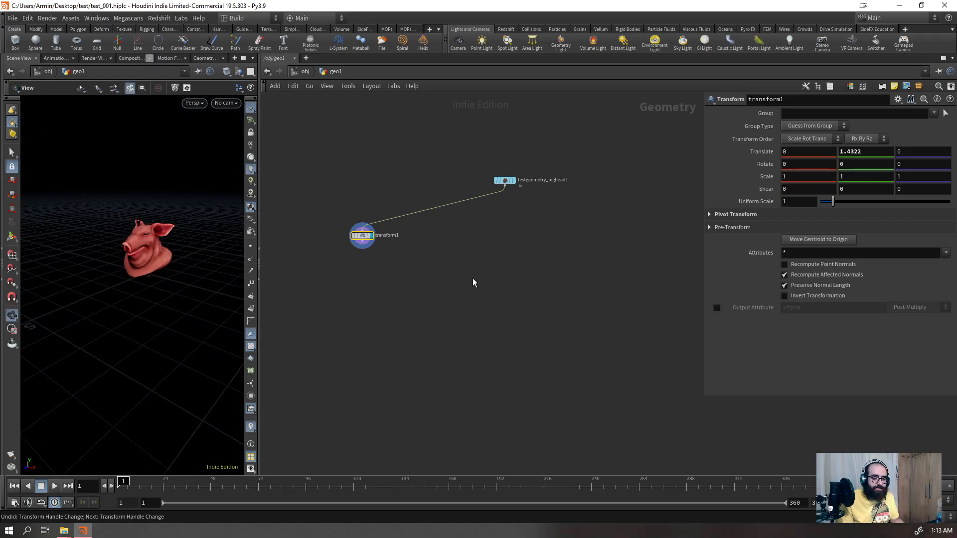
- Add a Transform Axis node wired to the pig head's output, place it beside the Transform node and display it
scroll(503, 205, up, 2)
click(513, 177)
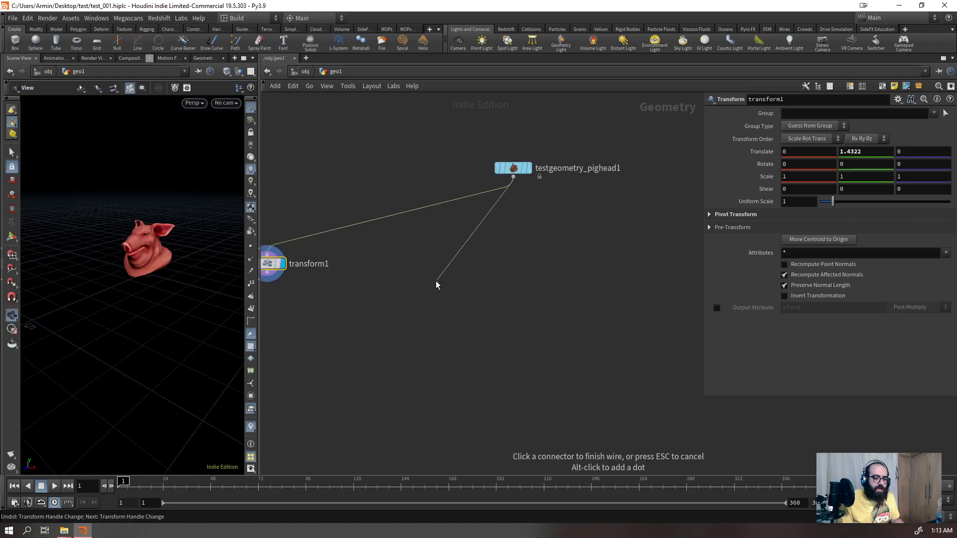
key(Tab)
text(transa)
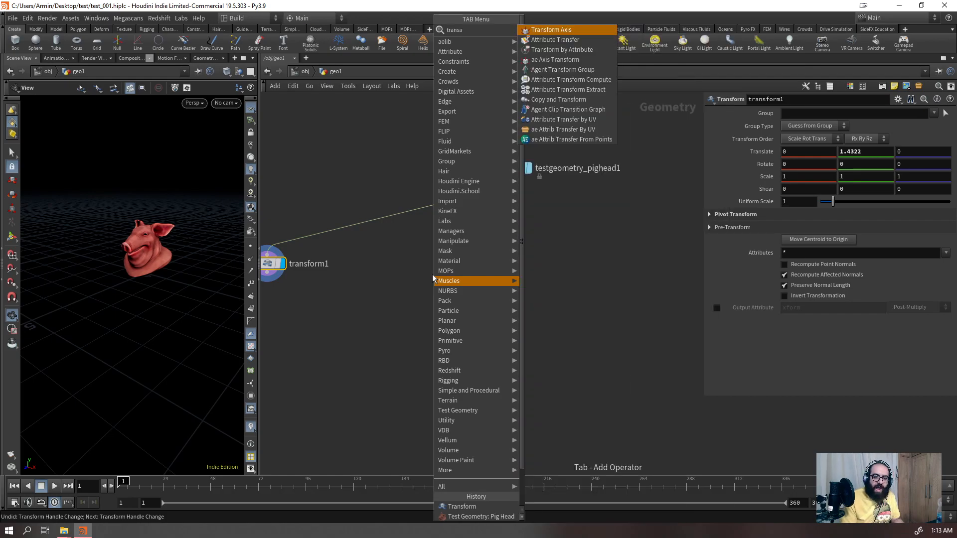
key(Return)
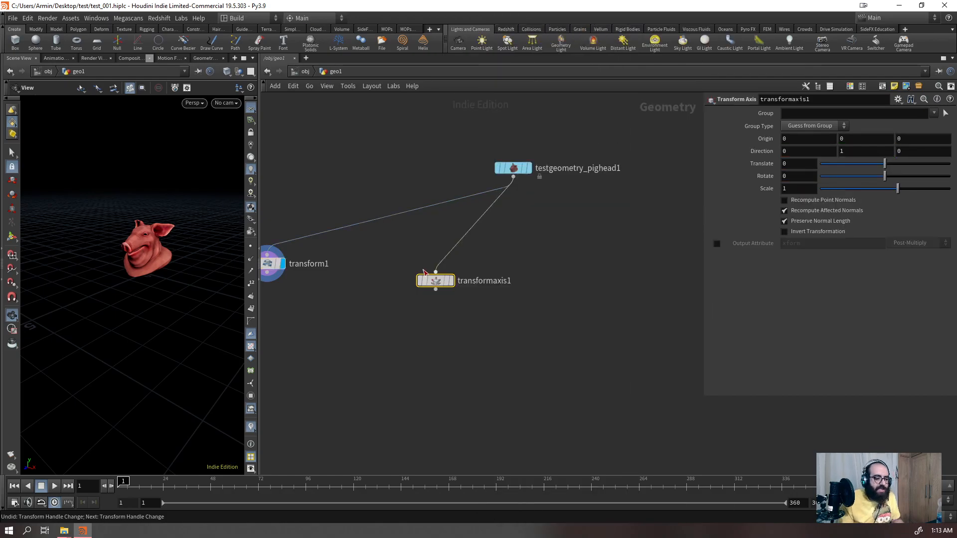
drag(427, 275, 394, 258)
click(416, 264)
- Tilt the Transform Axis direction sideways to about 0.54, 0.84, 0 with its viewport handle
mouse_move(172, 276)
mouse_down()
mouse_move(185, 270)
mouse_move(150, 297)
mouse_move(144, 240)
mouse_move(164, 264)
mouse_up()
click(403, 267)
key(Return)
key(Escape)
key(Return)
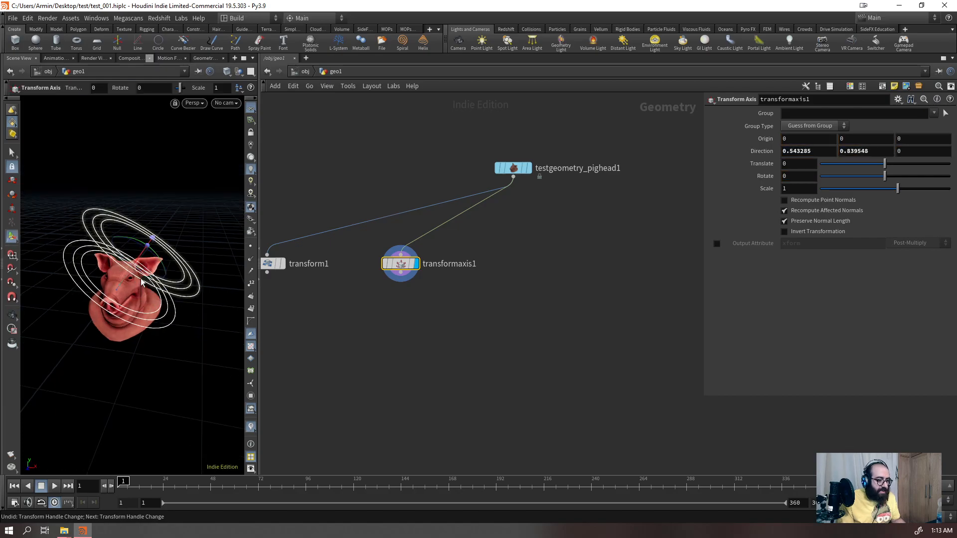
key(Escape)
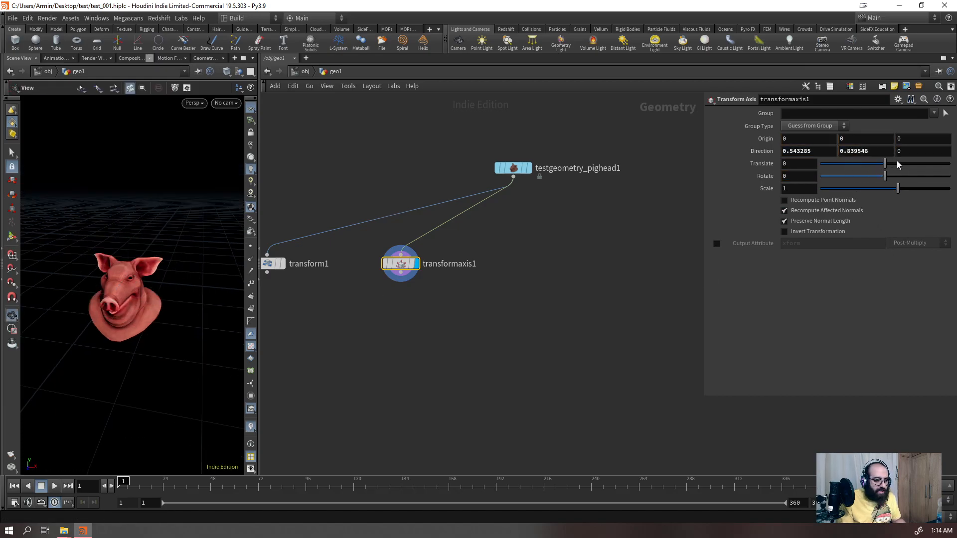
- Try translating, rotating and scaling the pig head along the tilted axis, and reset Rotate to 0
drag(893, 165, 686, 186)
key(ctrl+z)
key(Return)
drag(898, 189, 928, 193)
key(ctrl+z)
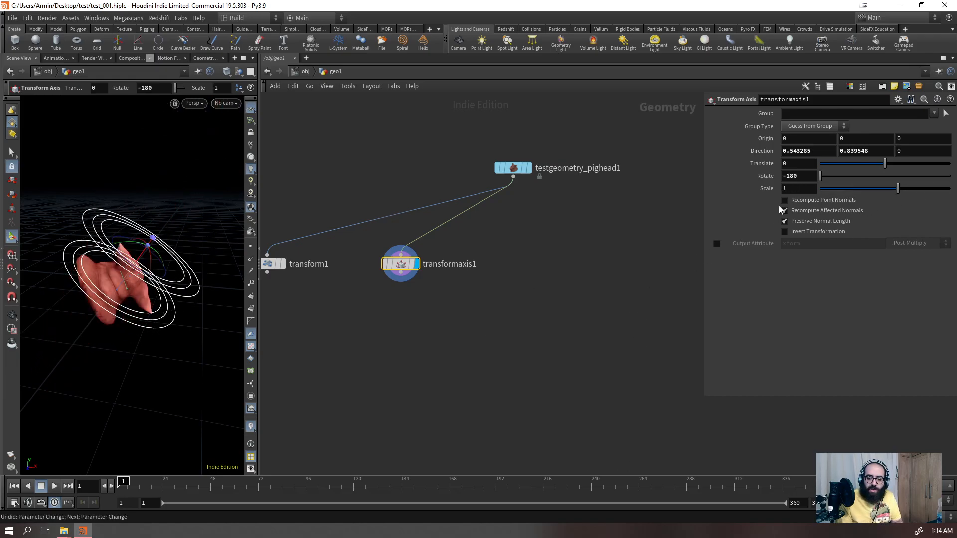
text(0)
key(Return)
- Set the Transform Axis direction to 0, 1, 0
click(817, 153)
text(0)
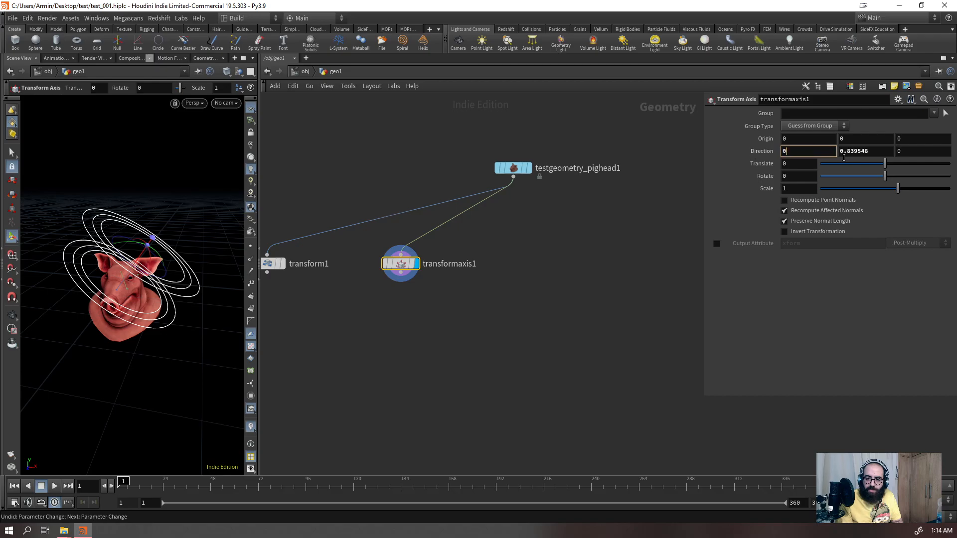
click(875, 151)
text(1)
key(Return)
- Tilt the Transform Axis toward the pig's snout and set its Direction to 0, 0, 1
alt+drag(154, 310, 125, 270)
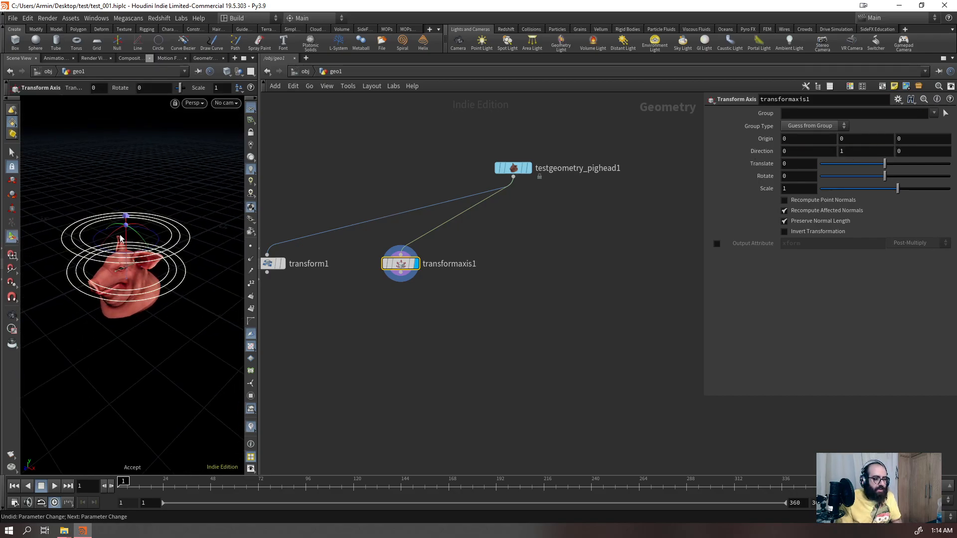
drag(114, 233, 86, 363)
alt+drag(109, 315, 92, 278)
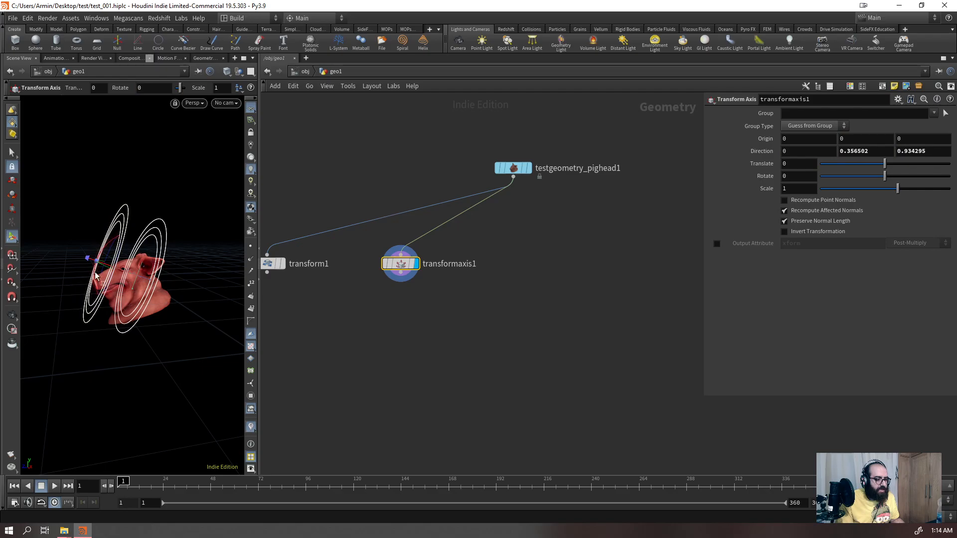
drag(114, 243, 82, 258)
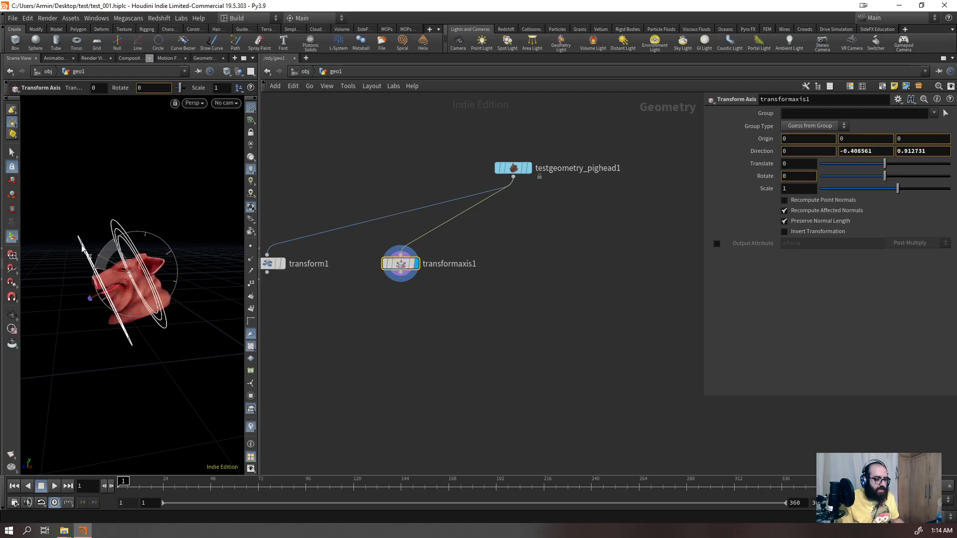
key(ctrl+z)
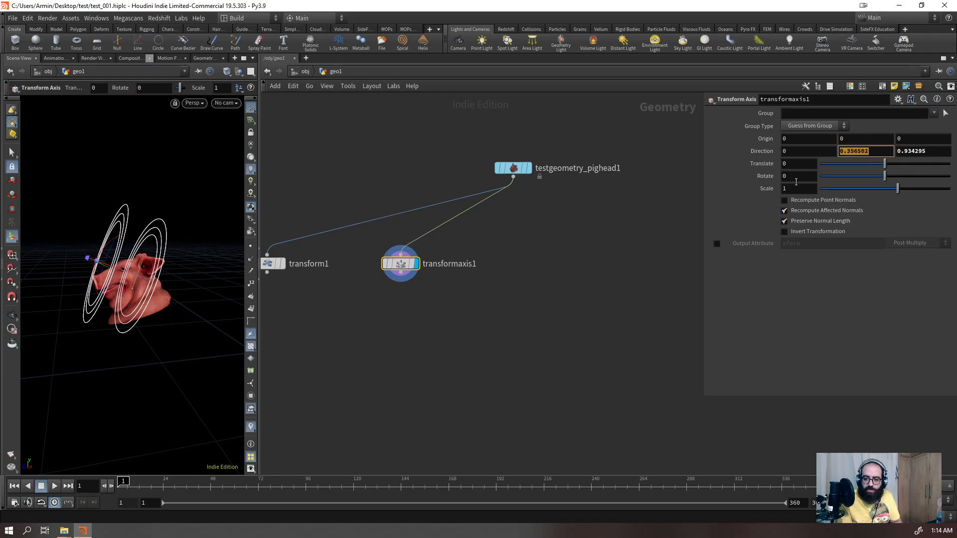
key(ctrl+z)
key(Escape)
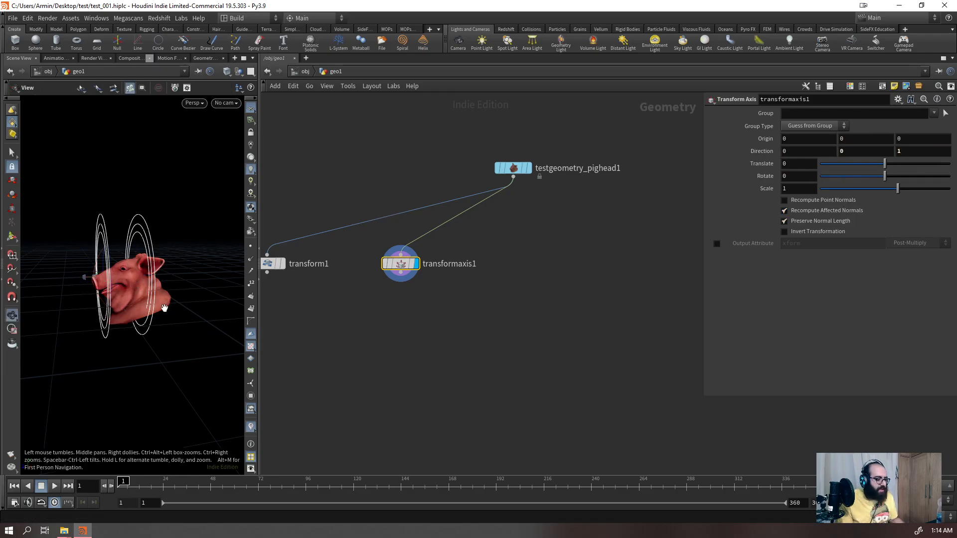
drag(165, 308, 188, 316)
- Try rotating the pig head 180 degrees around the Z-direction axis, and undo the rotation
key(Return)
alt+drag(85, 310, 97, 265)
alt+right_drag(96, 265, 81, 271)
drag(883, 172, 956, 201)
key(ctrl+z)
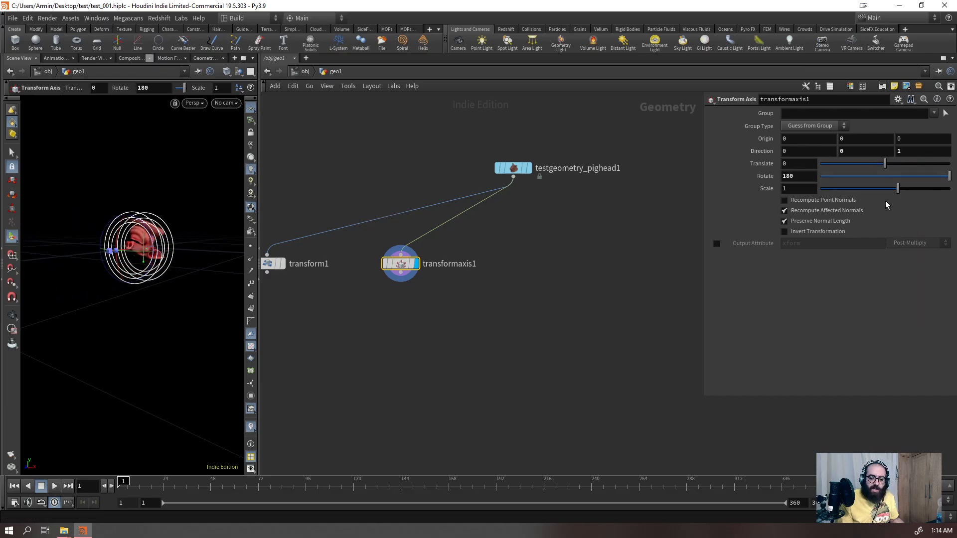
key(ctrl+z)
- Stretch the pig head along the Z-direction axis with a Scale of 2.92, inspect it, and reset Scale to 1
drag(898, 190, 922, 191)
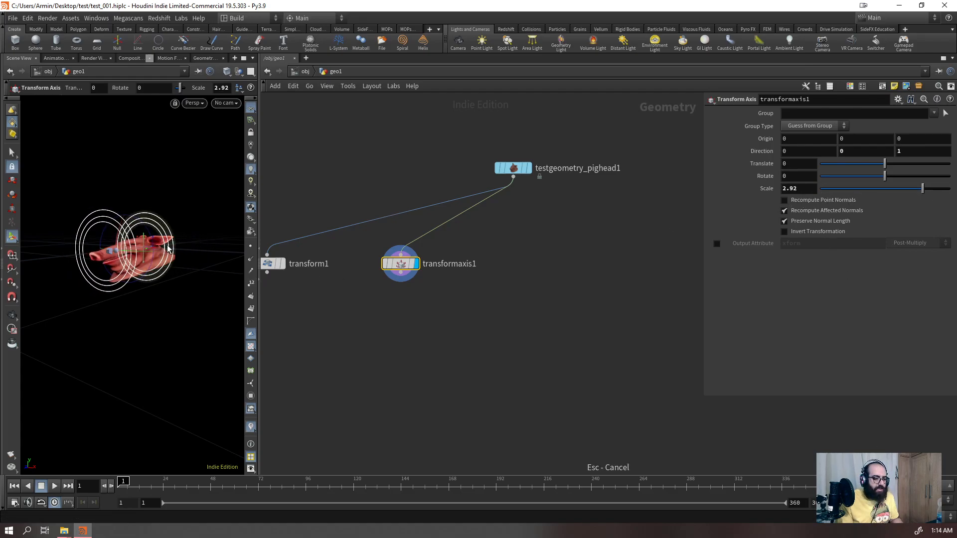
key(Escape)
drag(152, 255, 226, 193)
scroll(226, 193, up, 3)
mouse_move(110, 240)
mouse_down()
mouse_move(98, 238)
mouse_move(117, 233)
mouse_up()
drag(276, 264, 311, 264)
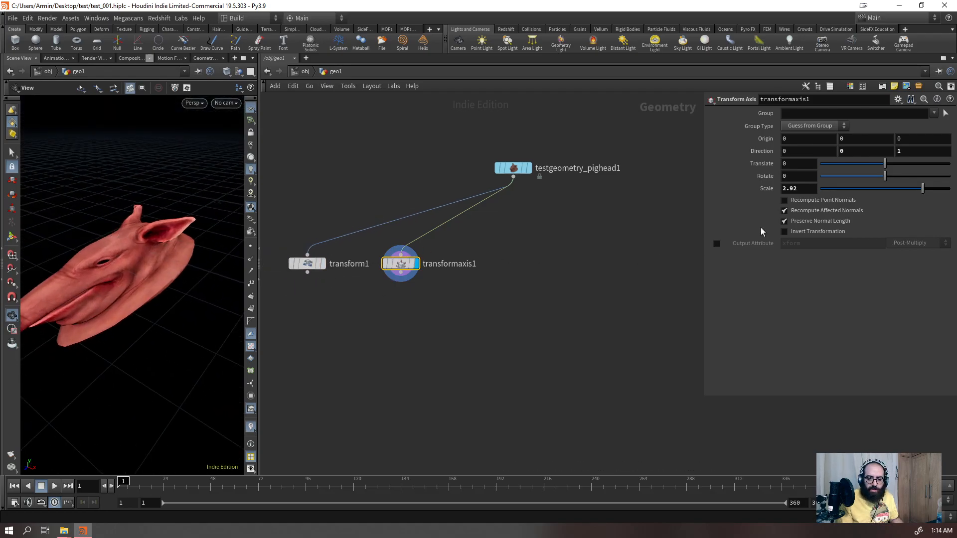
text(1)
key(Return)
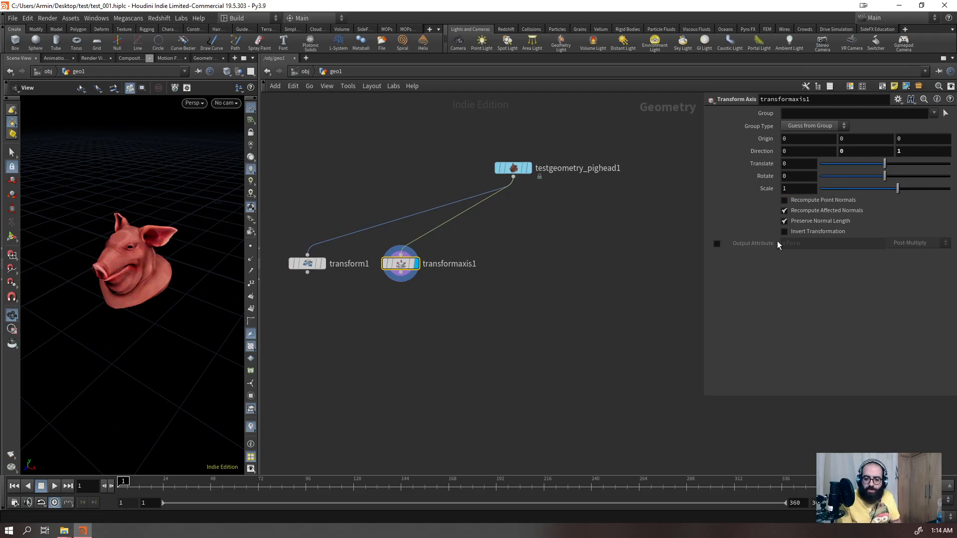
- Enable the xform output attribute on the Transform node after trying that option on the Transform Axis node
click(717, 244)
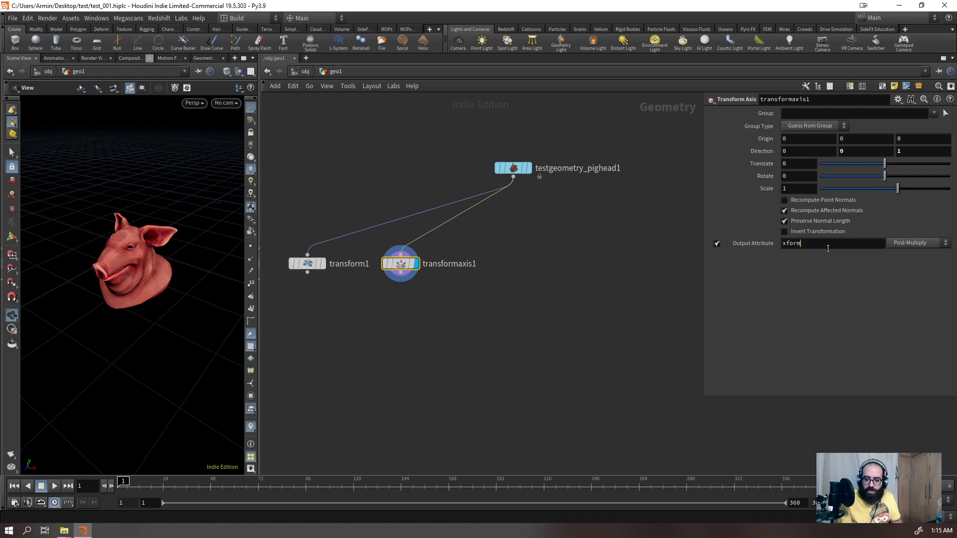
click(716, 244)
drag(367, 304, 311, 254)
click(716, 307)
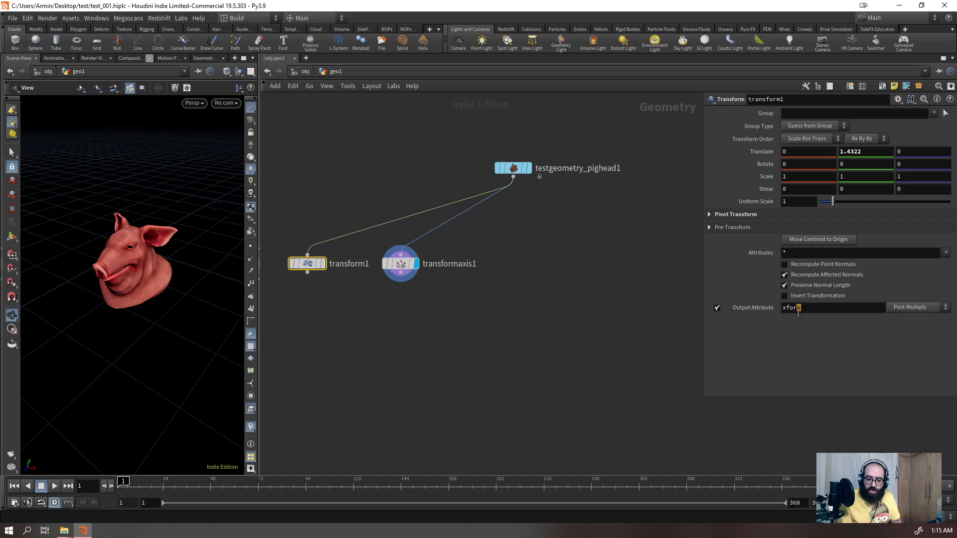
drag(332, 199, 314, 250)
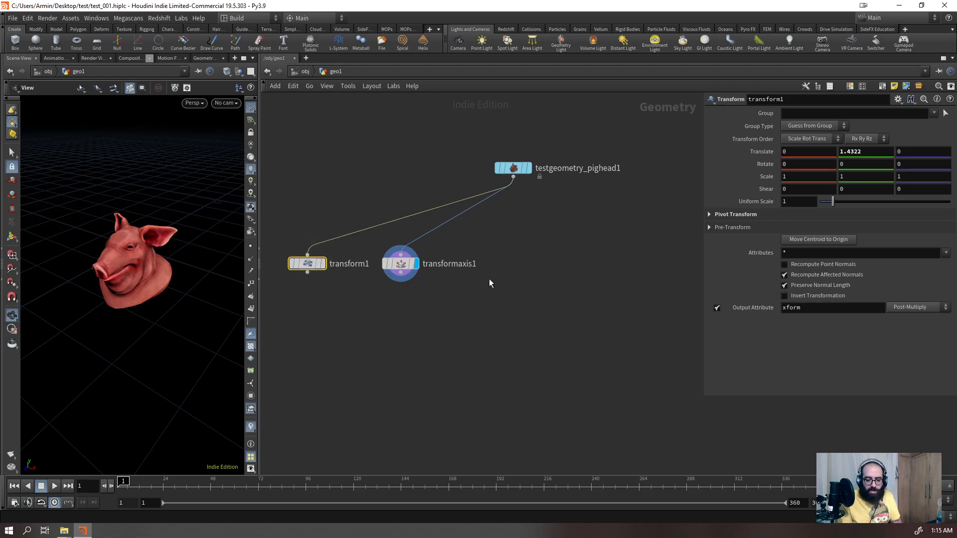
- Enable the xform output attribute on the Transform Axis node, switching Invert Transformation on and off again
drag(457, 250, 414, 285)
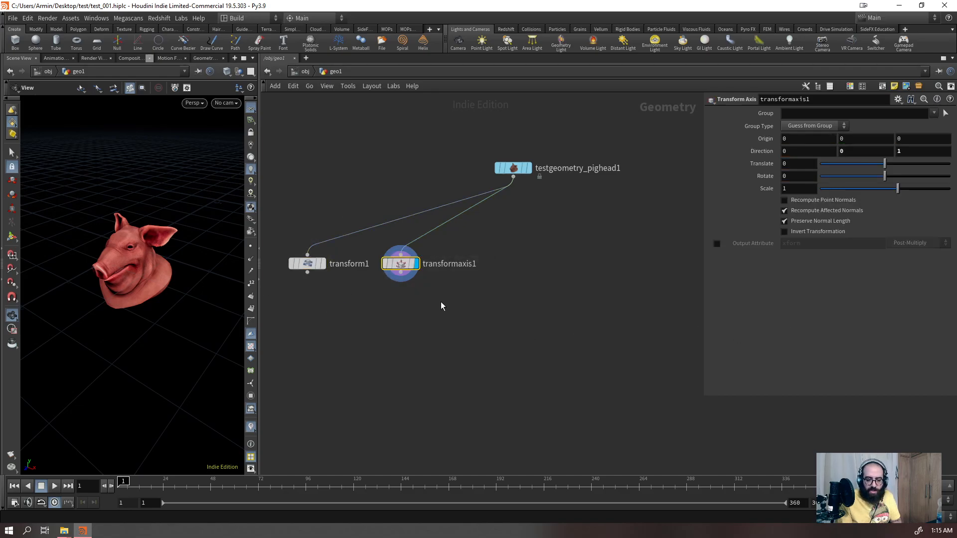
click(716, 244)
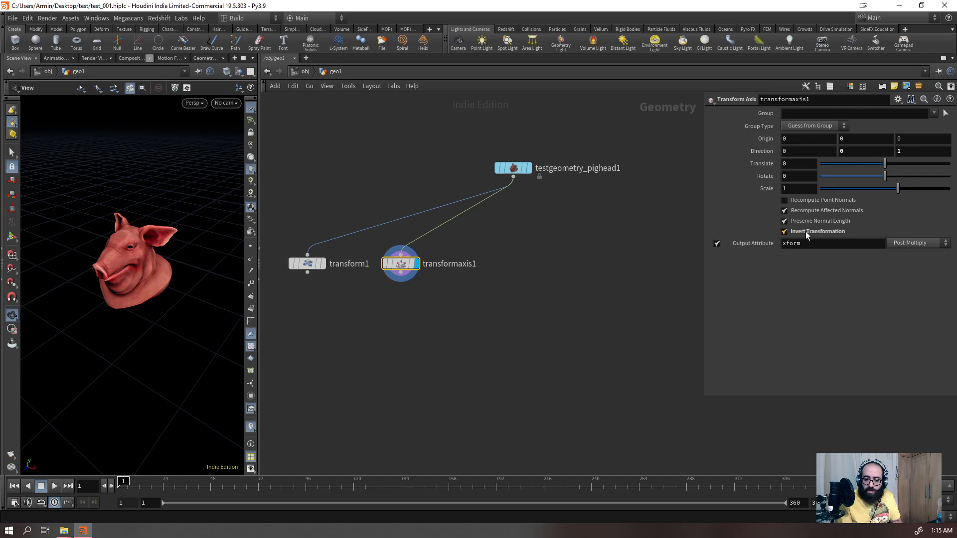
click(793, 234)
drag(496, 370, 414, 248)
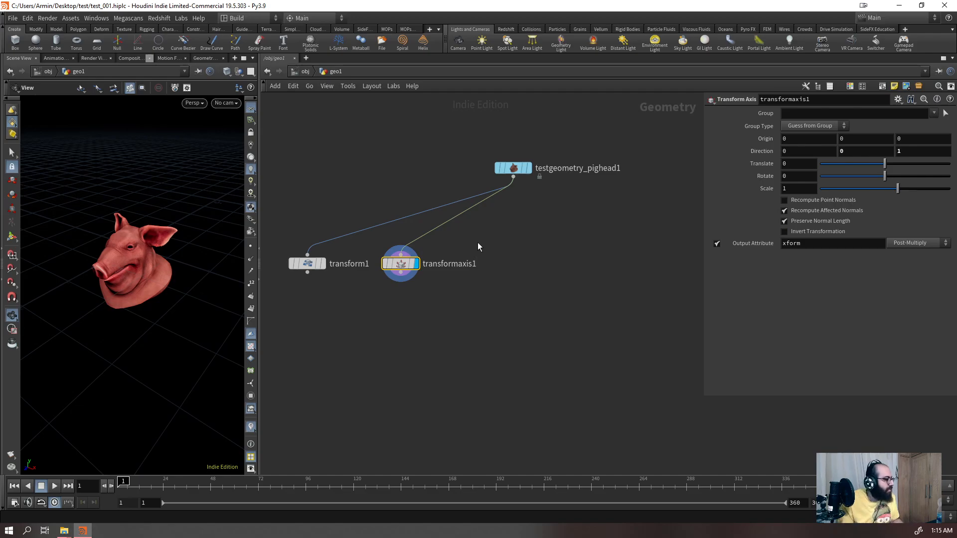
- Add a Soft Transform node wired to the pig head's output and display it
drag(621, 230, 496, 152)
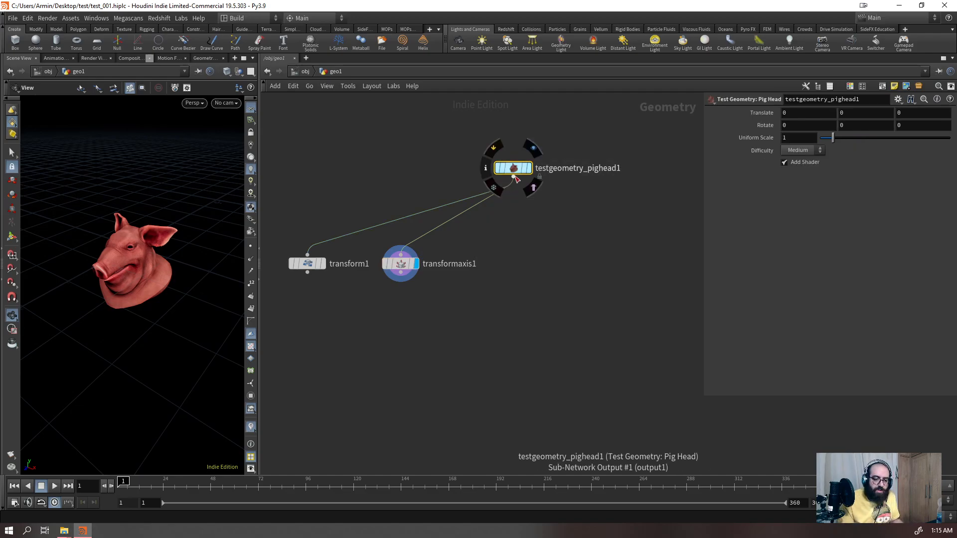
key(Tab)
text(softtr)
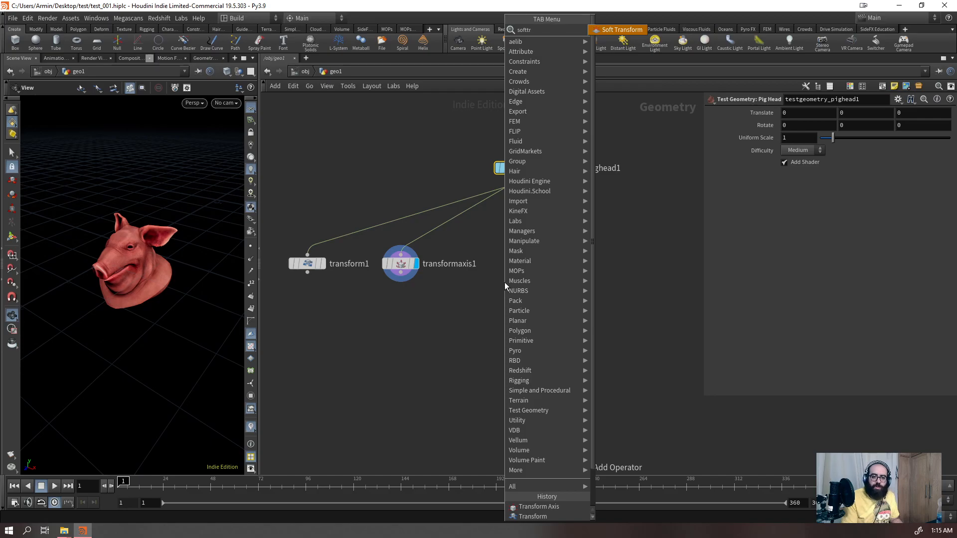
key(Return)
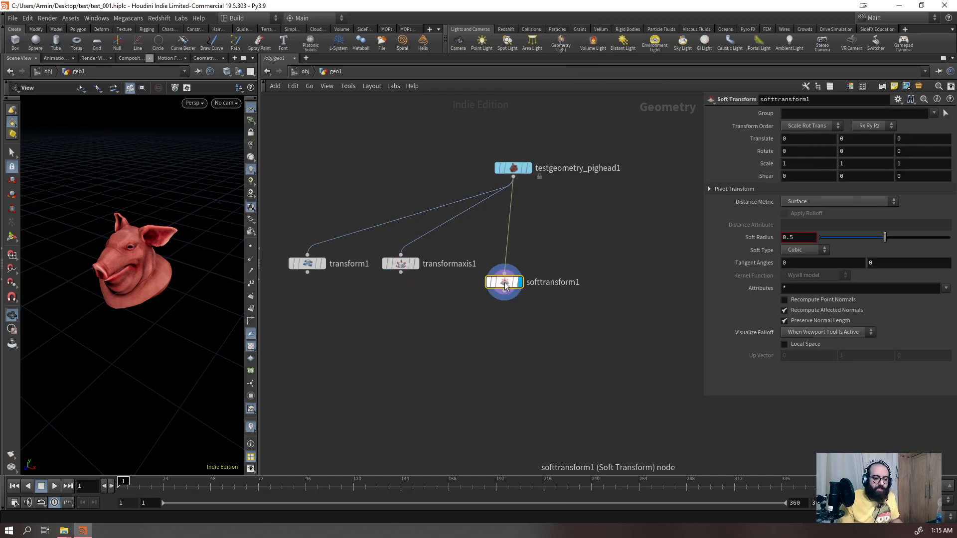
- Line up the Soft Transform node with the other two transform nodes below the pig head and save the scene
drag(505, 261, 512, 264)
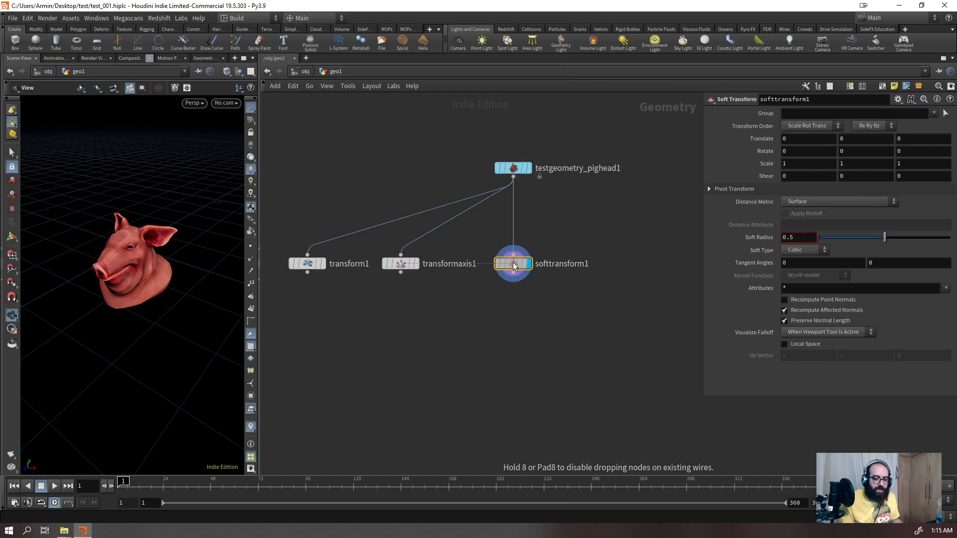
key(ctrl+s)
alt+right_drag(122, 247, 169, 212)
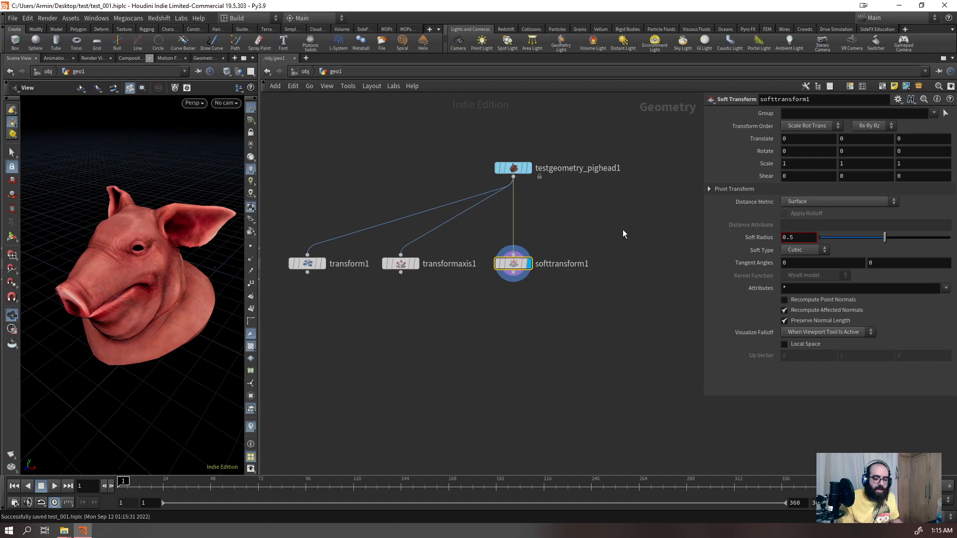
alt+drag(89, 306, 92, 274)
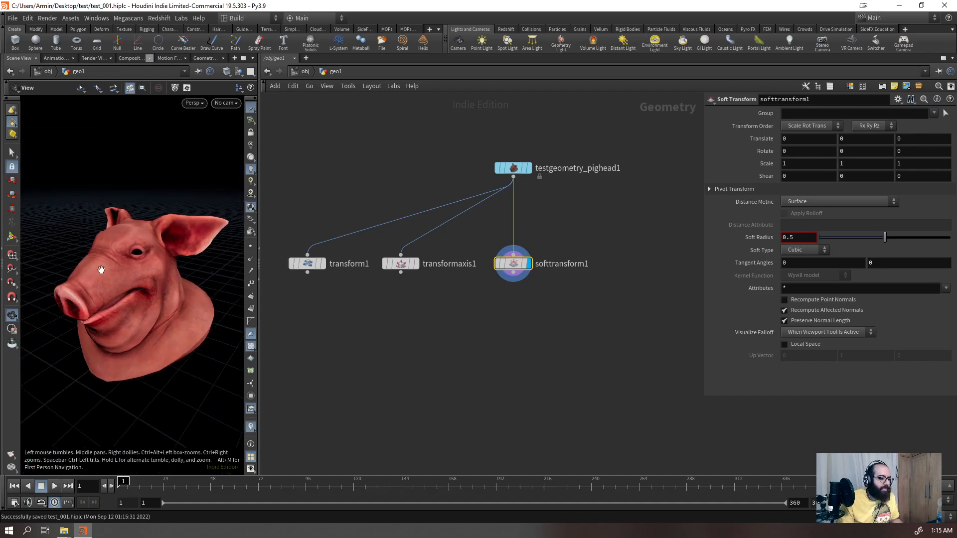
- Display the pig head node, turn off its Add Shader option, and switch off the checker texture in the viewport
click(514, 168)
key(r)
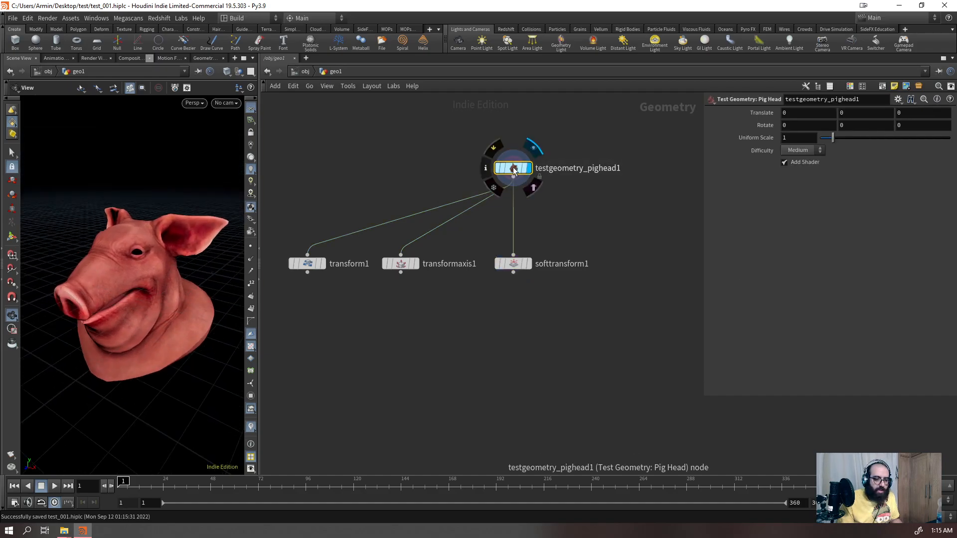
click(786, 163)
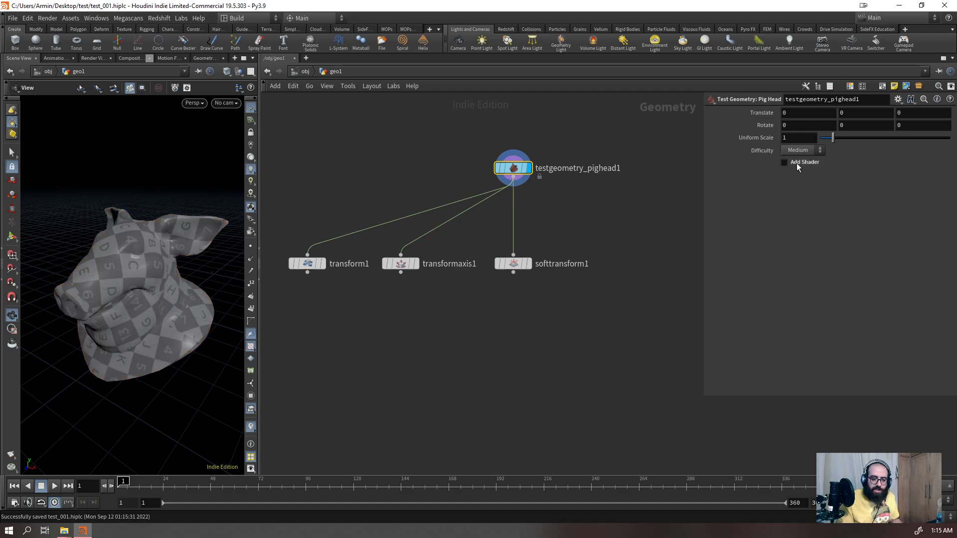
click(252, 347)
mouse_move(91, 253)
mouse_down()
mouse_move(145, 271)
mouse_move(174, 237)
mouse_move(107, 256)
mouse_up()
drag(162, 267, 175, 305)
- Display the Soft Transform node and bring up its transform handle on the pig head
click(513, 265)
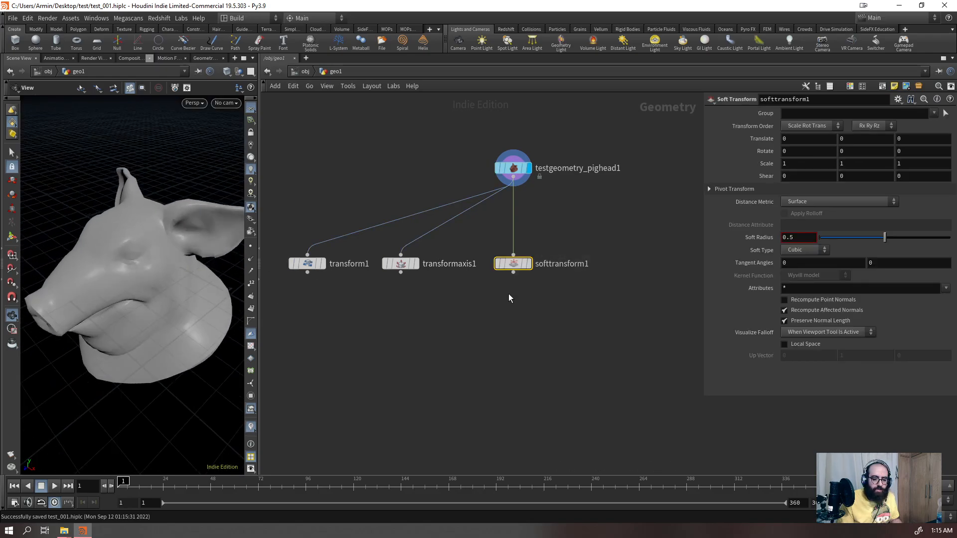
key(r)
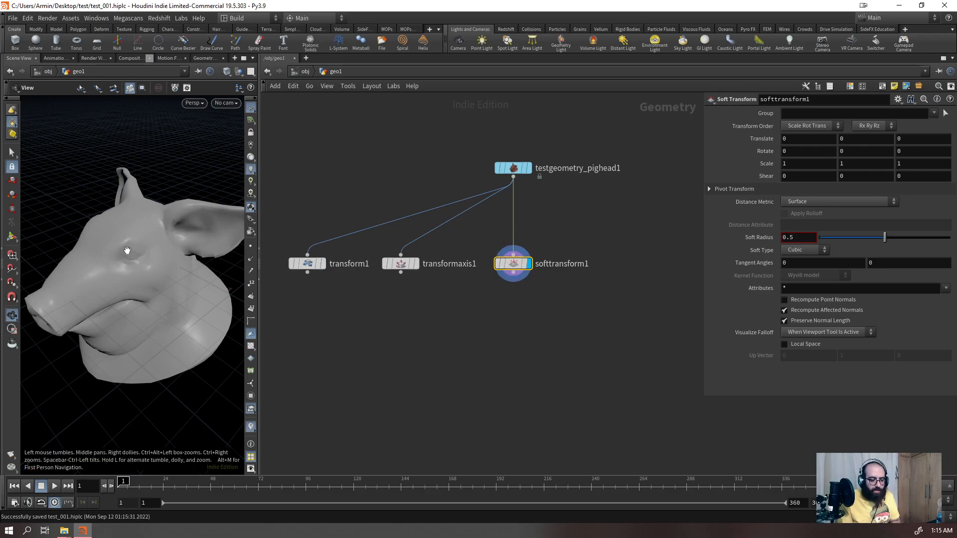
key(Return)
alt+drag(121, 264, 158, 330)
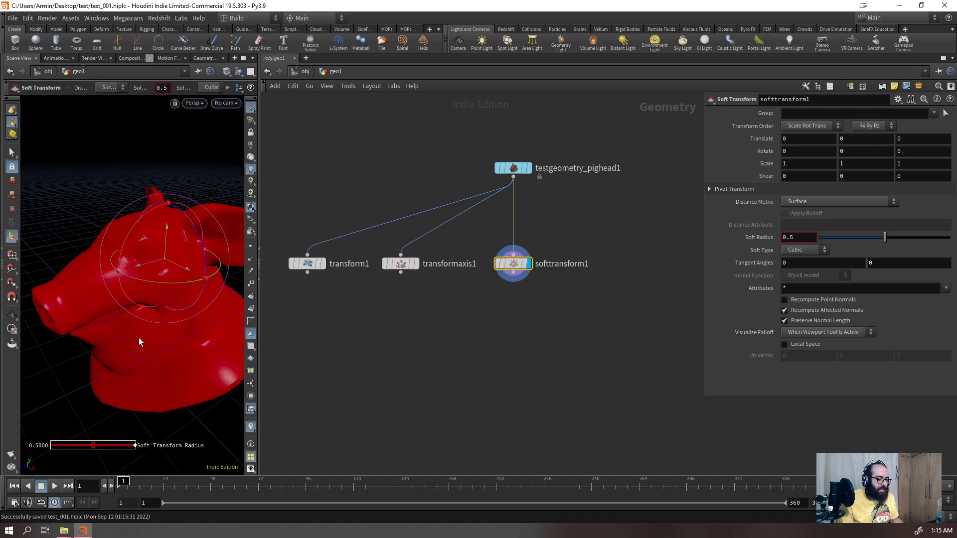
- Select the patch of points on top of the pig head between the ears as the Soft Transform's Group
click(792, 115)
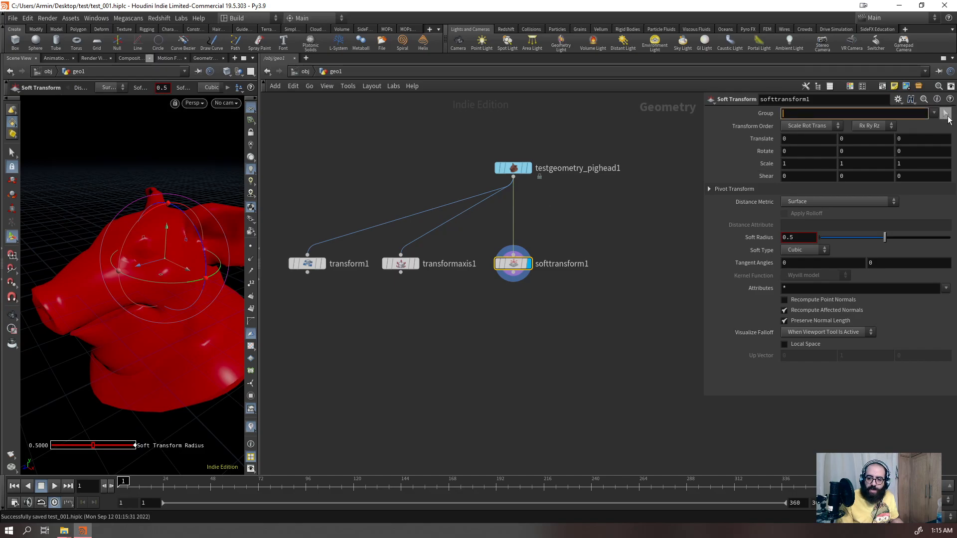
click(946, 114)
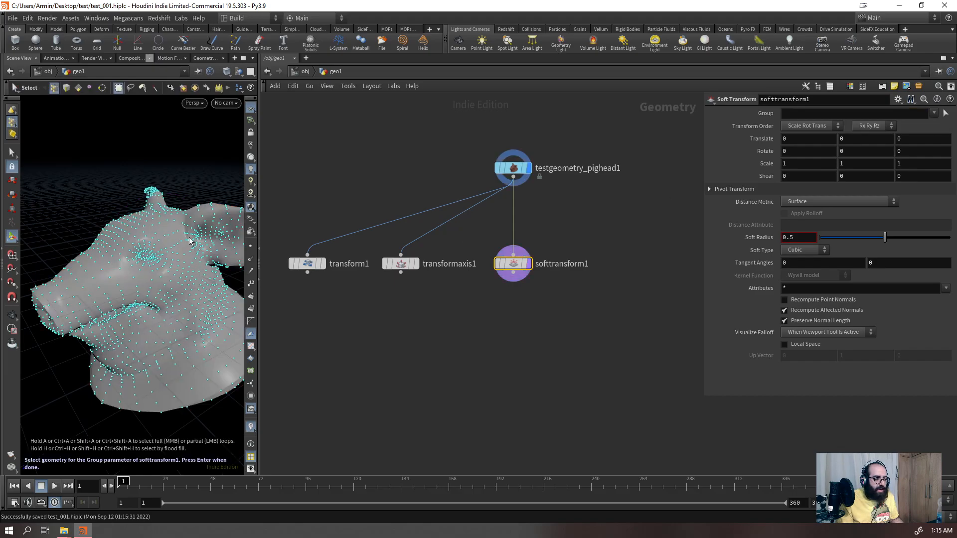
alt+drag(169, 215, 141, 226)
alt+right_drag(133, 241, 235, 215)
alt+drag(235, 216, 143, 283)
alt+drag(143, 283, 149, 308)
click(168, 88)
alt+drag(158, 219, 129, 319)
alt+drag(154, 274, 165, 325)
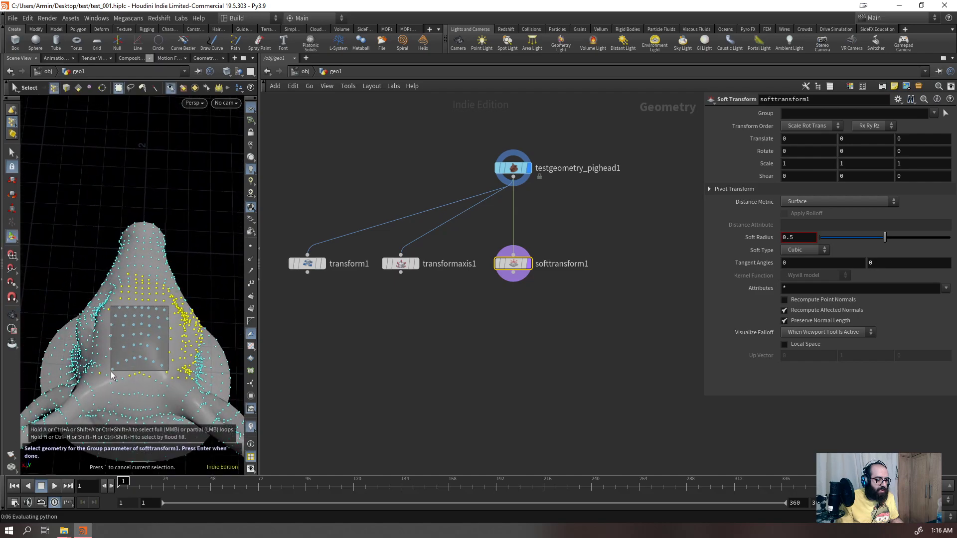
alt+drag(122, 374, 124, 299)
key(Return)
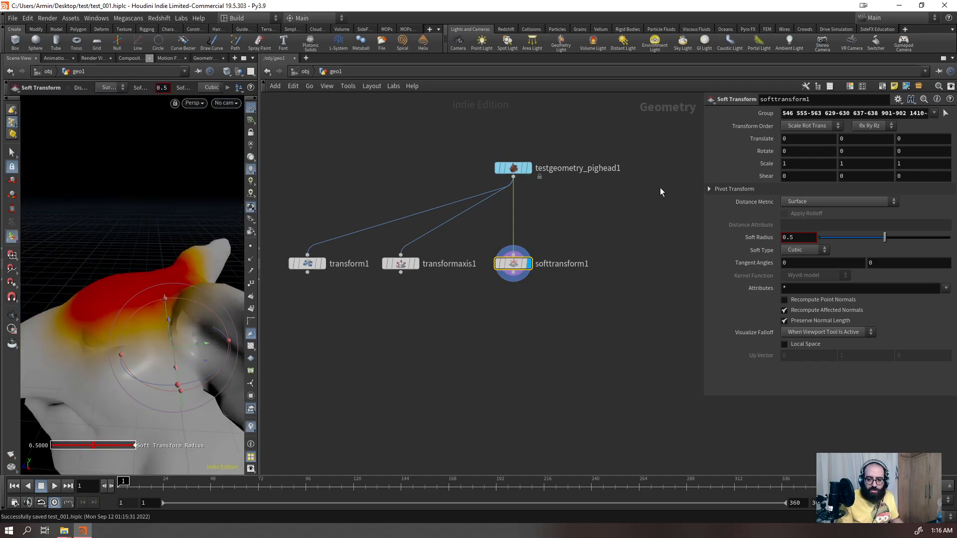
- Raise the selected patch with the Soft Transform by about 0.5 in Y and increase the Soft Radius to 0.962
alt+drag(91, 300, 147, 305)
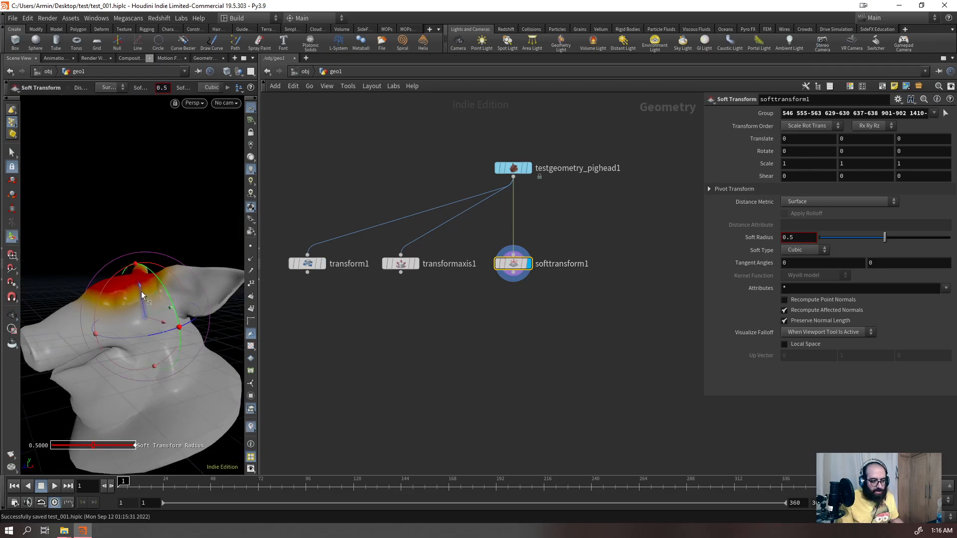
drag(140, 294, 129, 239)
drag(883, 242, 944, 228)
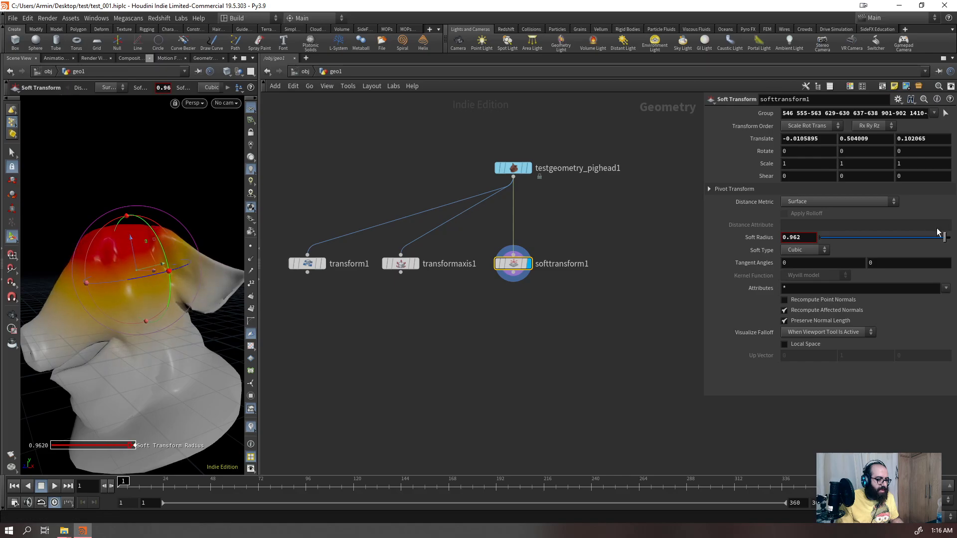
- Set the Soft Transform's X Scale to 2.6 to widen the top of the pig head
key(Escape)
scroll(100, 271, down, 5)
drag(166, 282, 189, 297)
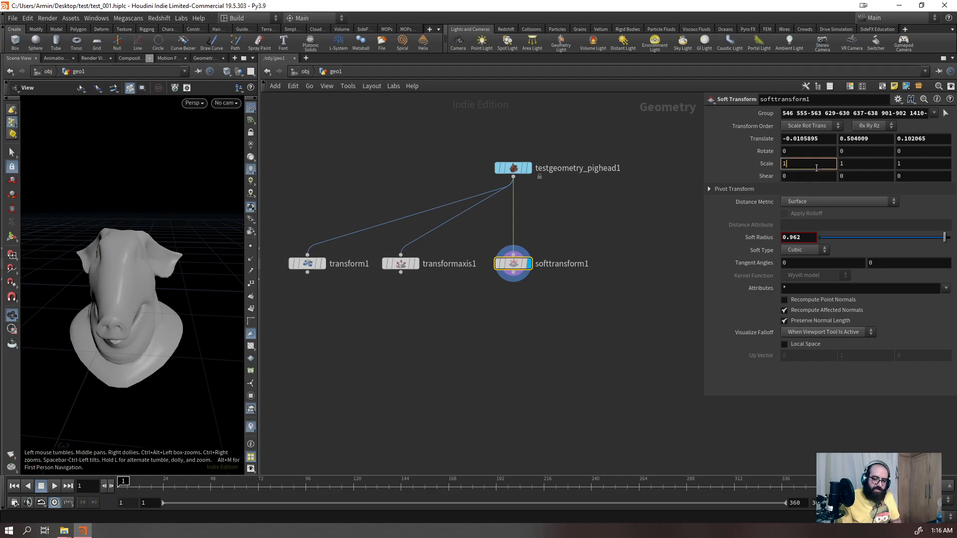
scroll(816, 169, up, 13)
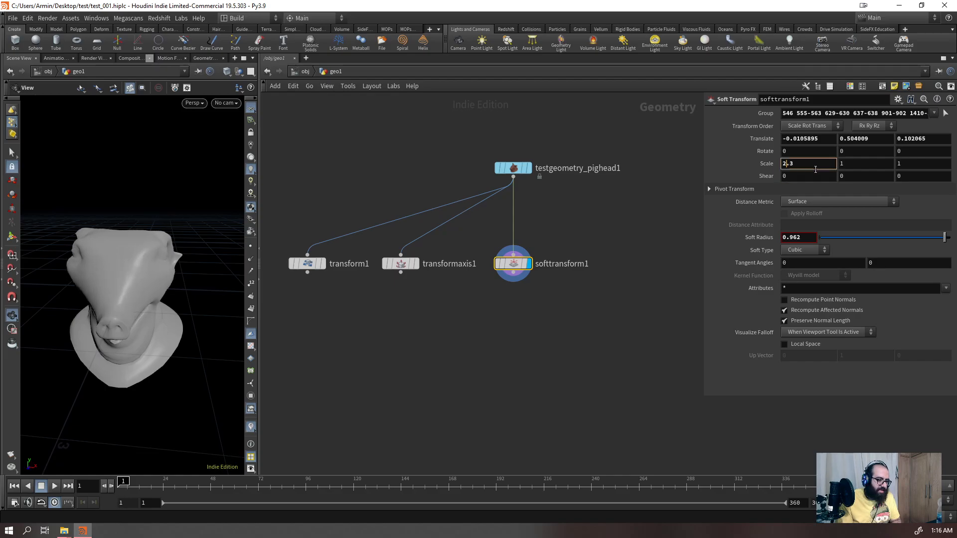
scroll(816, 169, up, 3)
drag(151, 166, 234, 265)
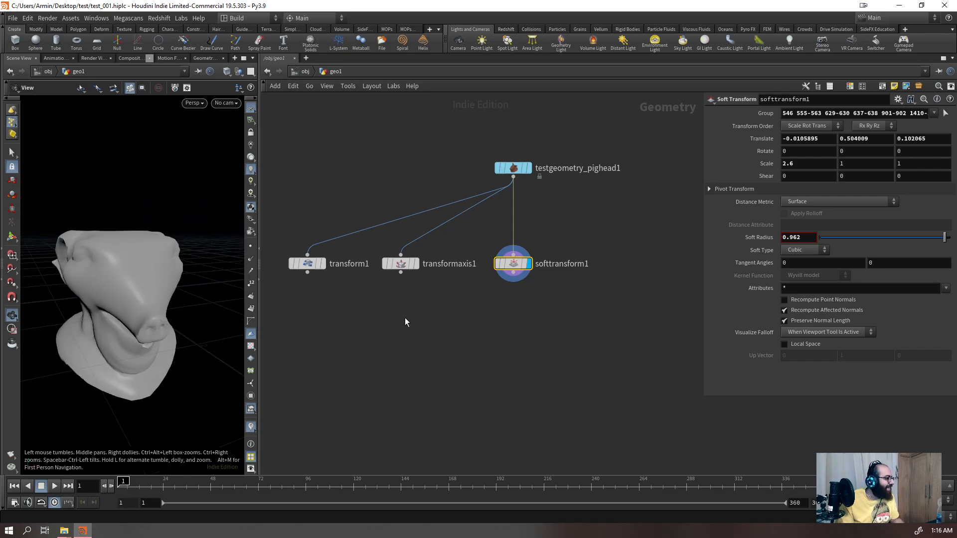
- Add an Edit node wired to the pig head's output, display it, and place it beside the Soft Transform node
click(514, 177)
key(Tab)
text(edi)
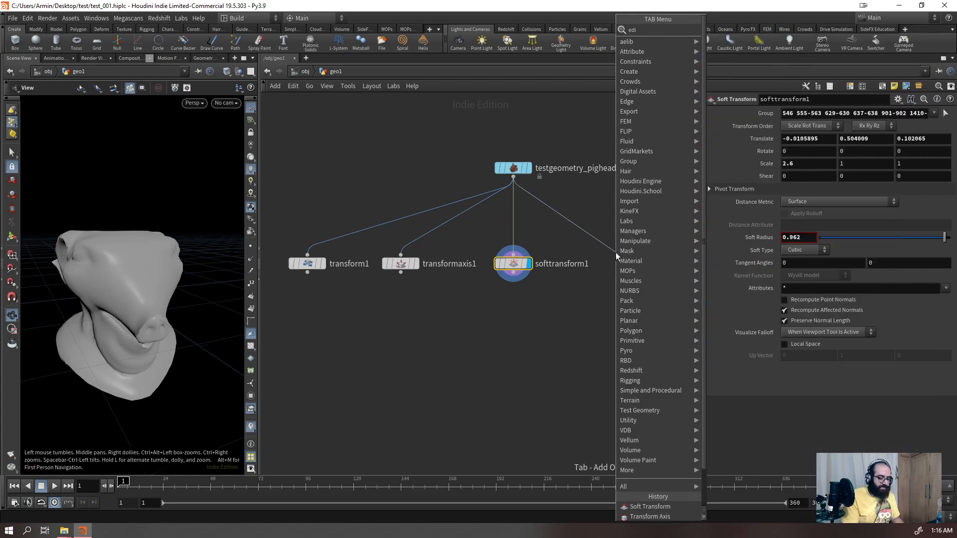
key(Return)
click(615, 252)
drag(617, 253, 614, 264)
- Select a patch of points on the side of the head for the Edit node and move it about -0.14, 0.08, 0.01
drag(131, 325, 157, 317)
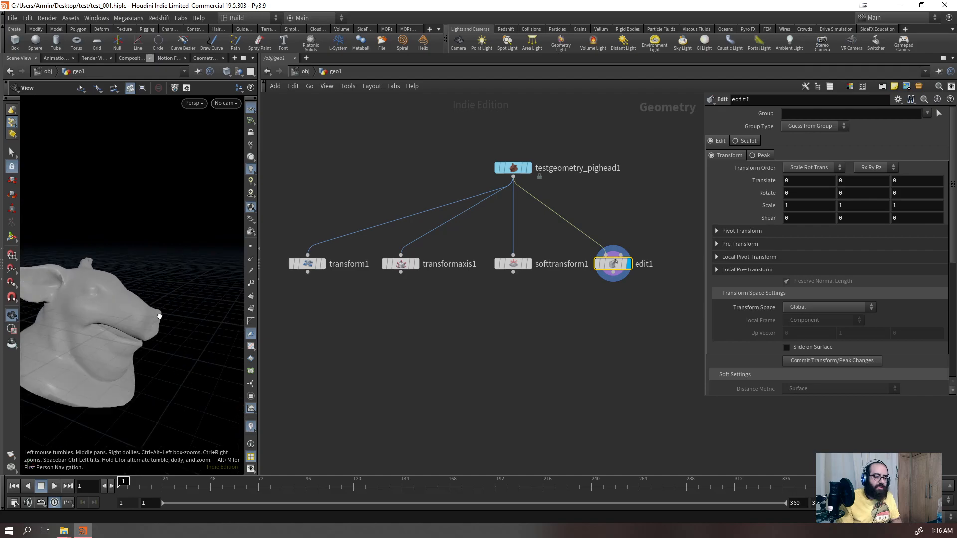
key(Return)
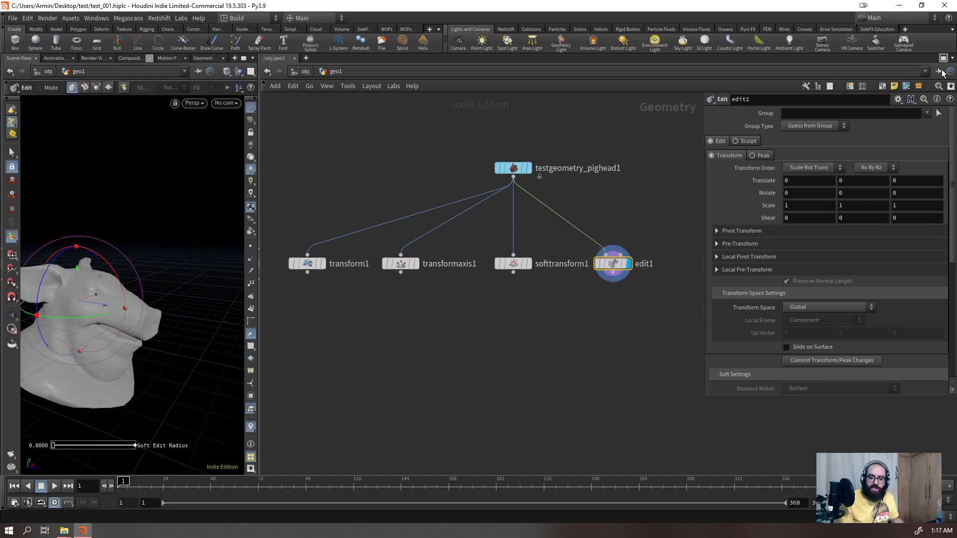
click(939, 115)
drag(52, 285, 80, 282)
key(space)
key(Return)
alt+drag(181, 314, 160, 305)
drag(656, 211, 580, 329)
- Select further points at the snout with the Edit node and pull them out by about -0.16, 0.29, 0.20
key(s)
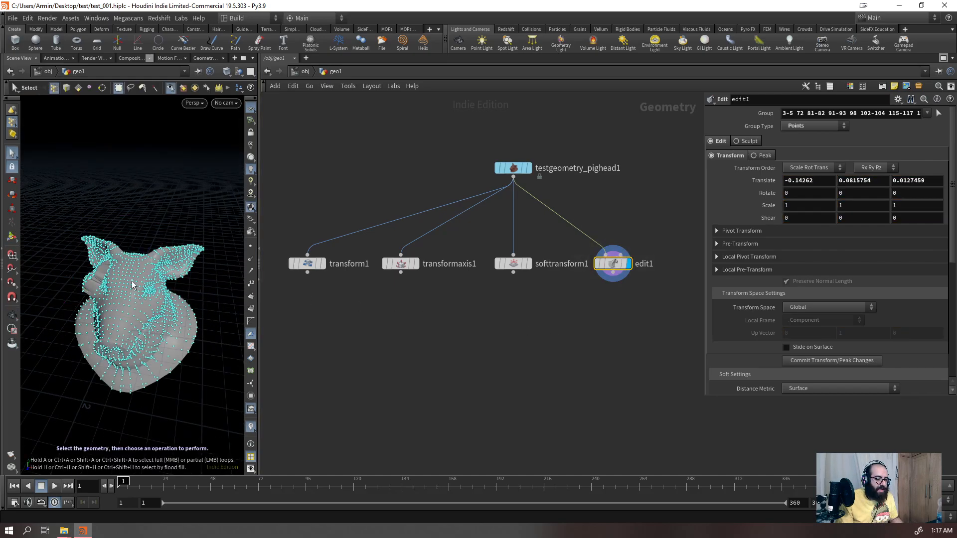
key(t)
alt+drag(136, 282, 114, 261)
key(s)
key(t)
key(Escape)
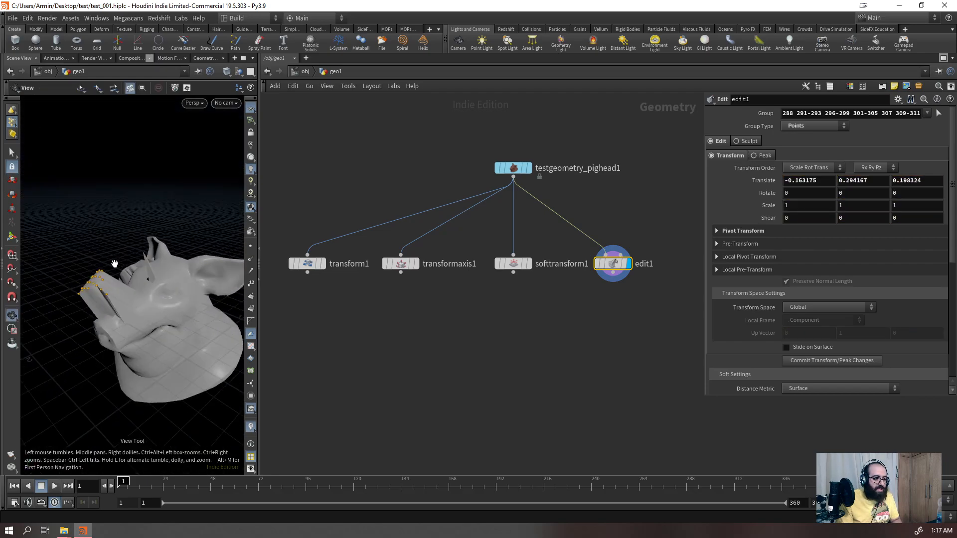
scroll(141, 279, down, 3)
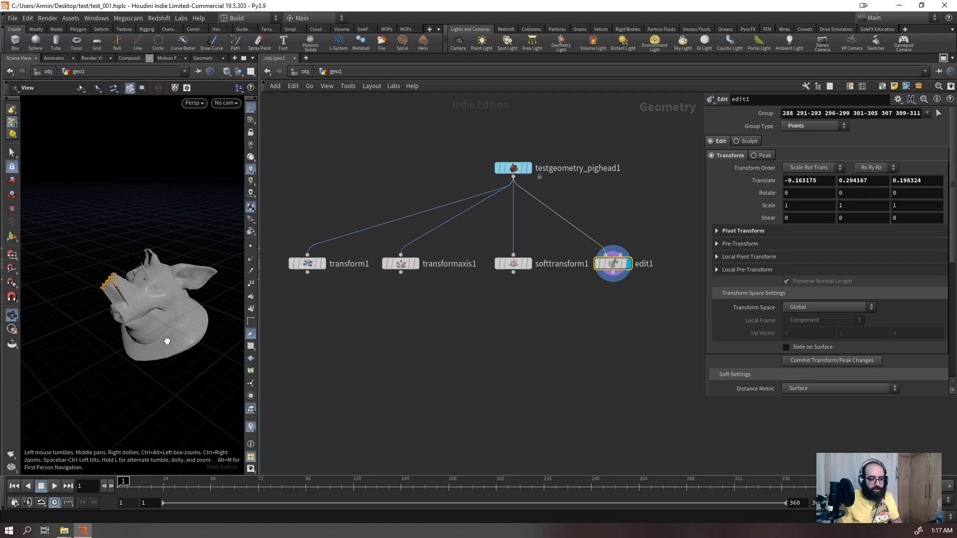
alt+right_drag(162, 342, 216, 286)
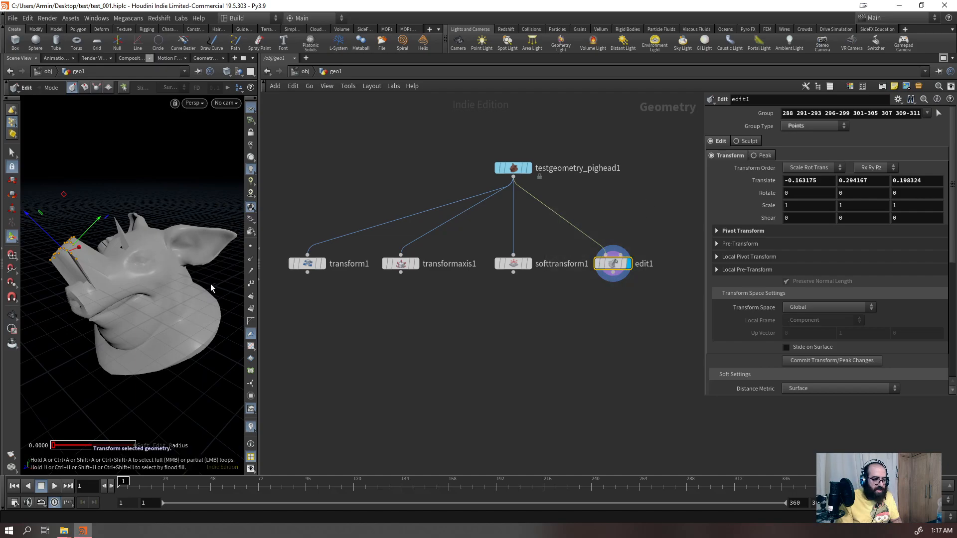
- Select the points on the side of the cheek and neck and move them about 0.37, 0.14, 0.26
key(s)
drag(173, 249, 154, 334)
key(t)
middle_drag(154, 322, 122, 335)
- Rotate and scale the selected cheek and neck points with the Edit node's handles, and inspect the distorted head
key(r)
key(e)
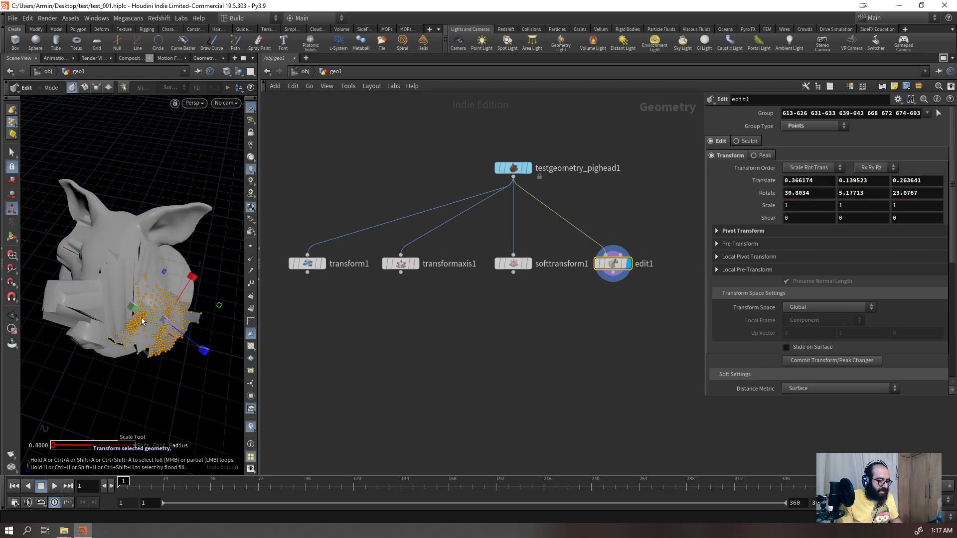
middle_drag(211, 350, 159, 327)
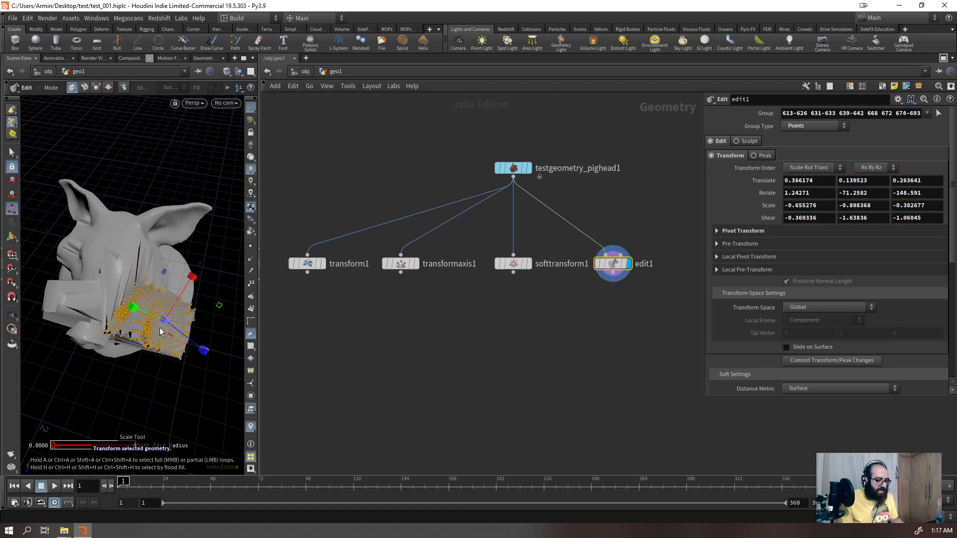
key(Escape)
drag(155, 317, 153, 286)
key(Return)
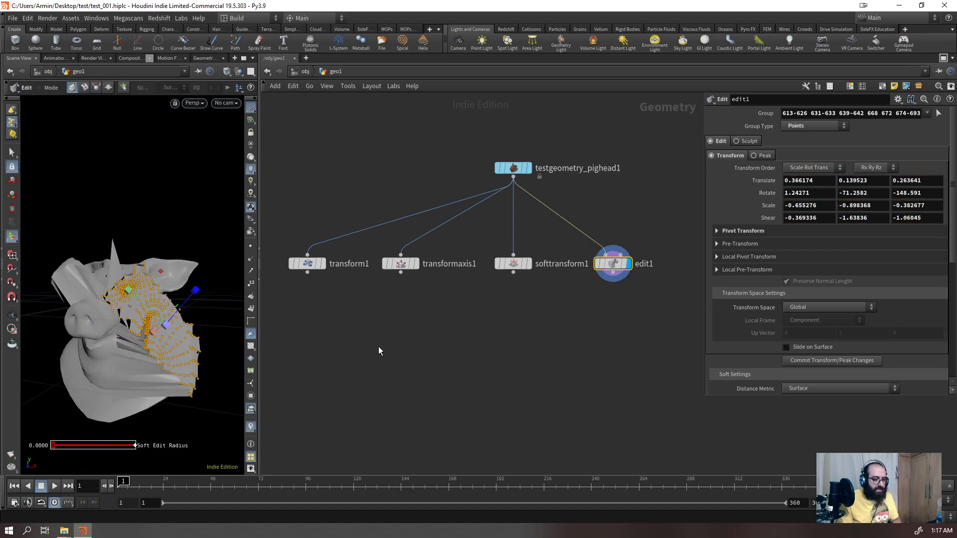
key(Escape)
drag(149, 319, 47, 239)
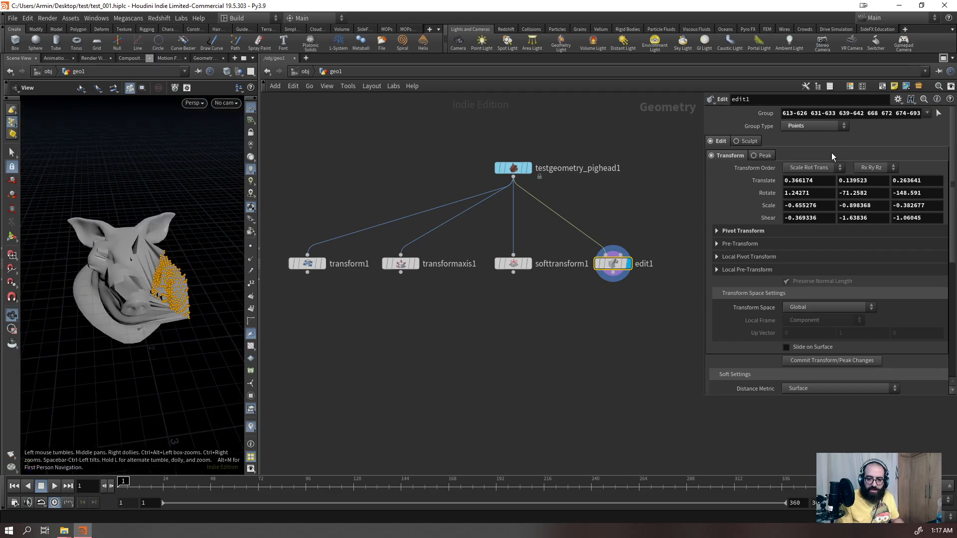
- Switch the Edit node to Sculpt mode and select a patch of points on top of the head as its Group
scroll(804, 309, down, 5)
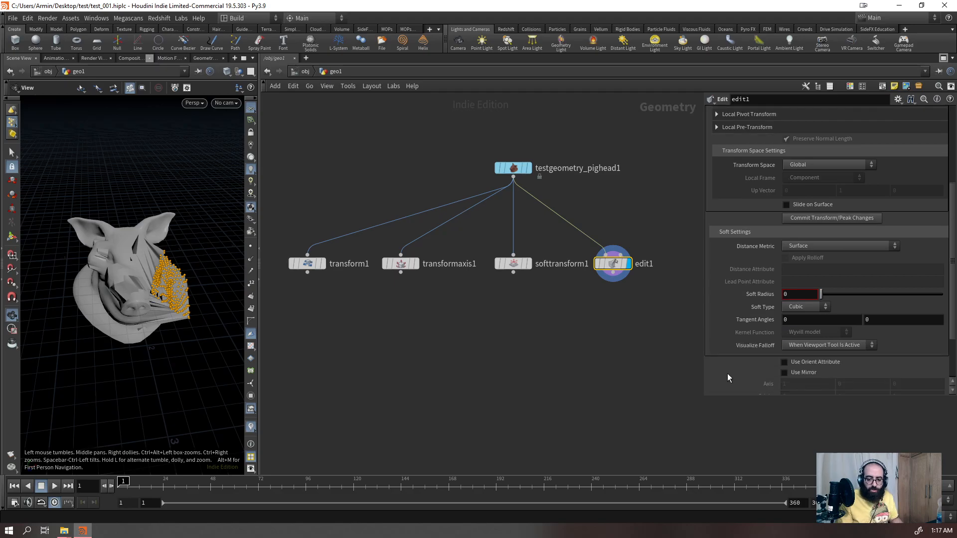
scroll(730, 351, up, 5)
click(738, 142)
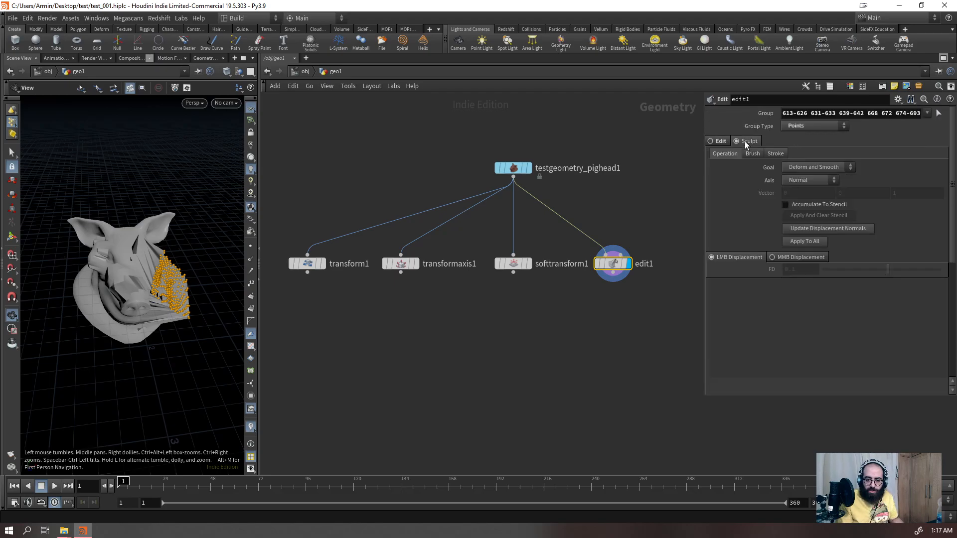
key(Return)
alt+drag(199, 264, 173, 288)
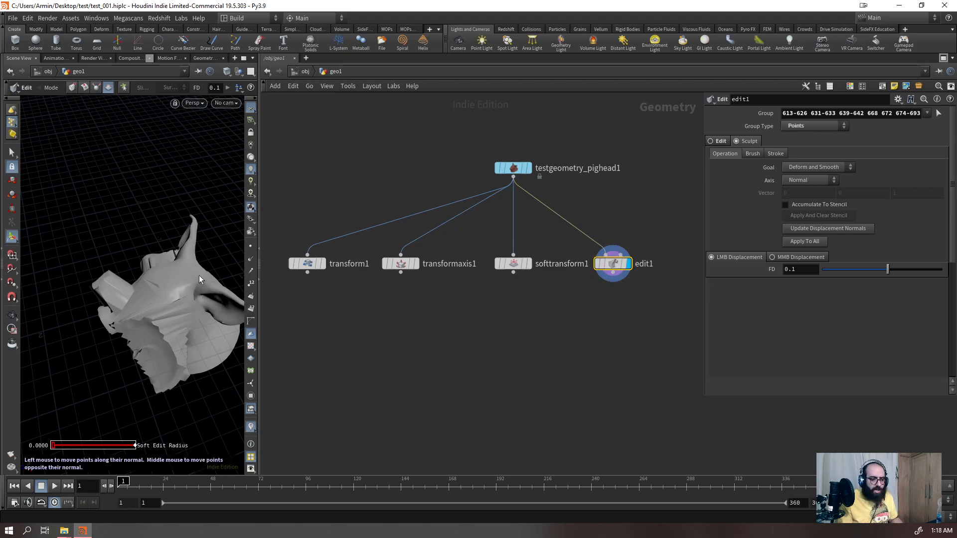
key(s)
key(Return)
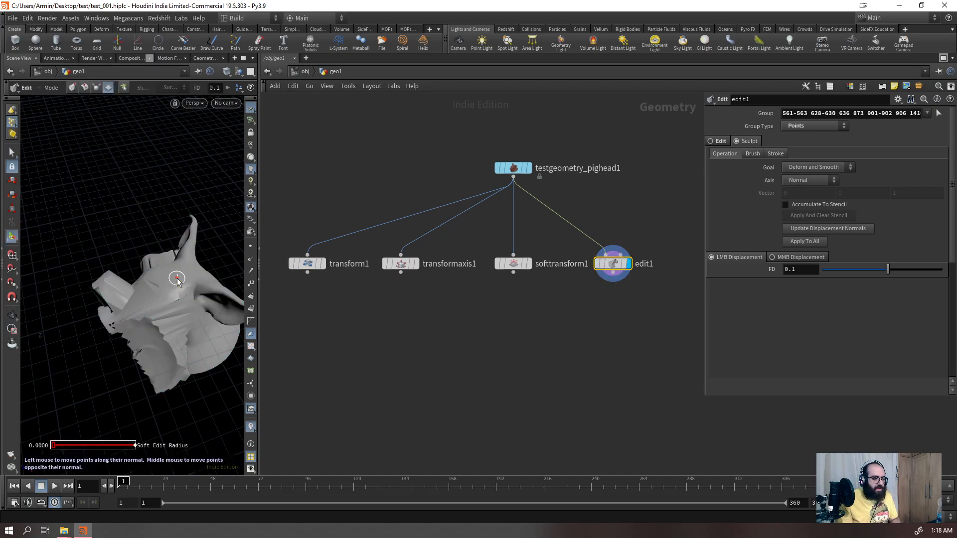
- Set the Edit node's Group to * and sculpt the ears and head with the Deform Points goal
scroll(209, 259, up, 5)
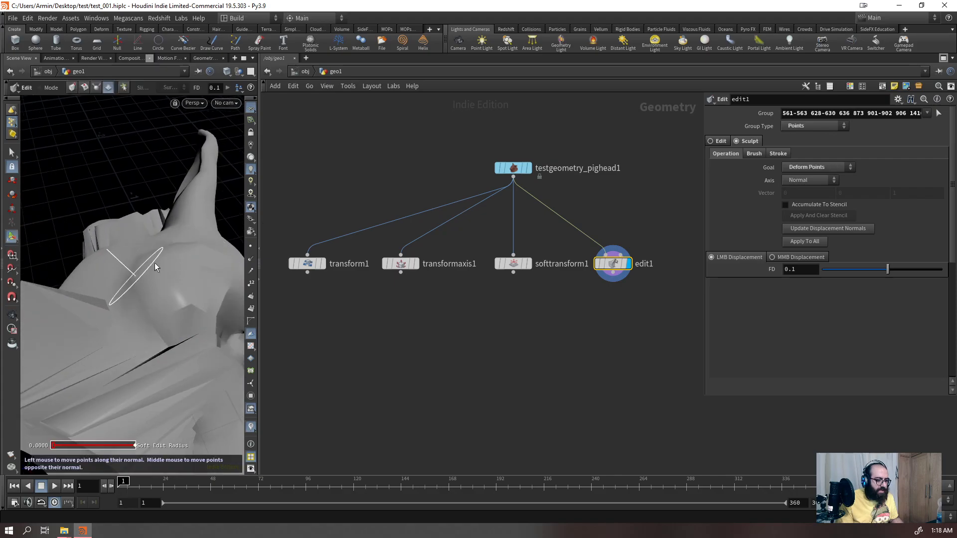
alt+right_drag(155, 263, 85, 285)
mouse_move(85, 285)
alt+mouse_down()
mouse_move(144, 281)
mouse_move(137, 269)
mouse_move(109, 297)
mouse_move(76, 254)
alt+mouse_up()
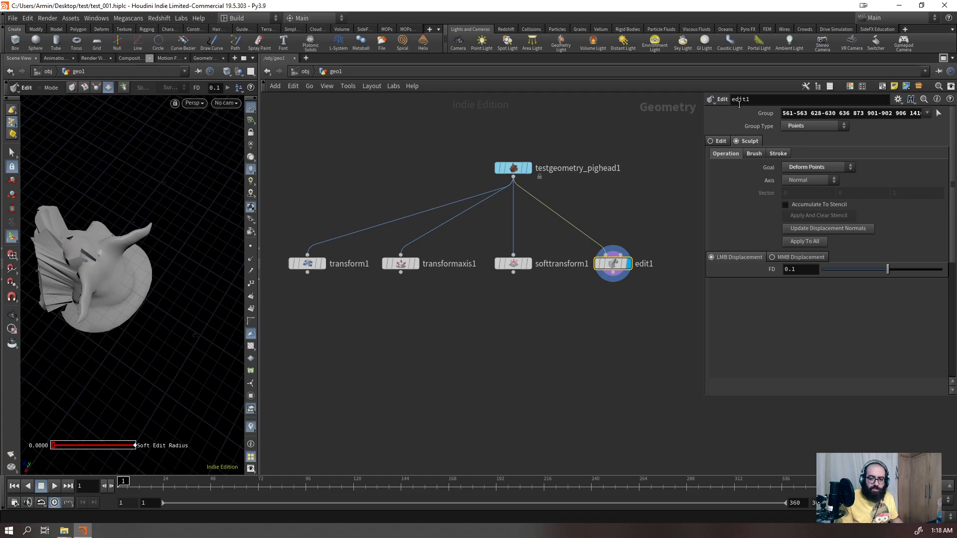
click(797, 113)
text(*)
mouse_move(110, 285)
mouse_down()
mouse_move(147, 322)
mouse_move(89, 258)
mouse_move(110, 245)
mouse_move(52, 242)
mouse_up()
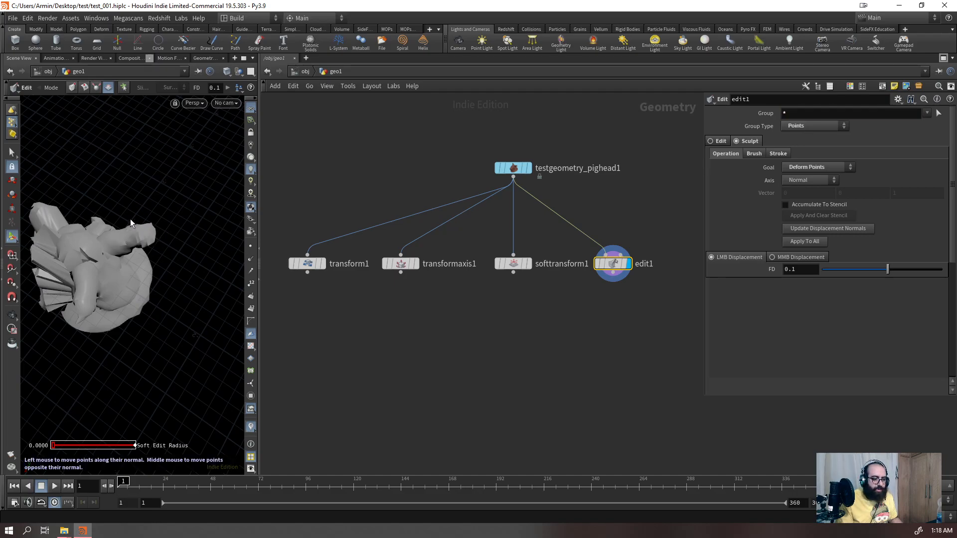
- Sculpt another stroke across the pig head with the Edit node's Deform Points goal
mouse_move(132, 229)
mouse_down()
mouse_move(154, 192)
mouse_move(212, 214)
mouse_up()
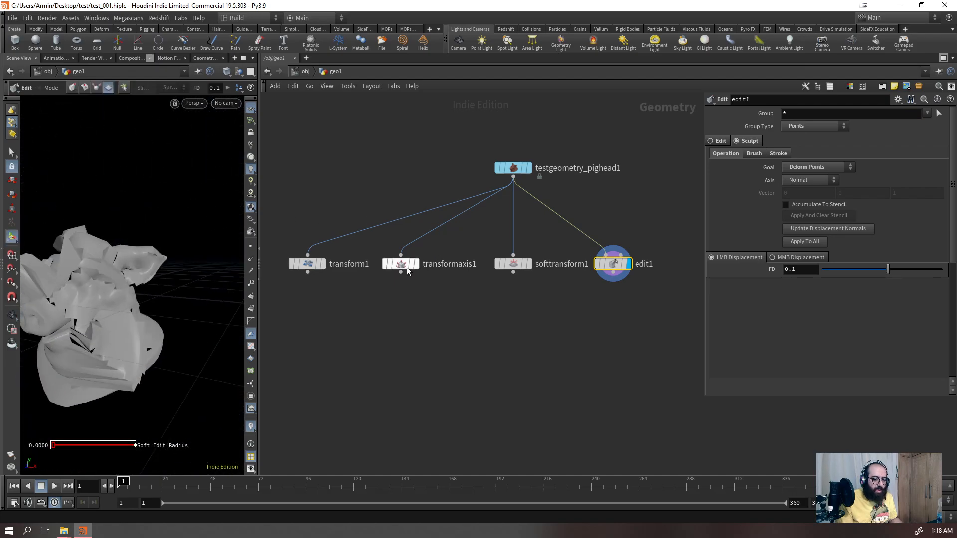
- Add a Match Size node fed by testgeometry_pighead1, place it beside edit1 and display its result
scroll(643, 325, down, 3)
scroll(471, 281, down, 2)
scroll(609, 294, up, 2)
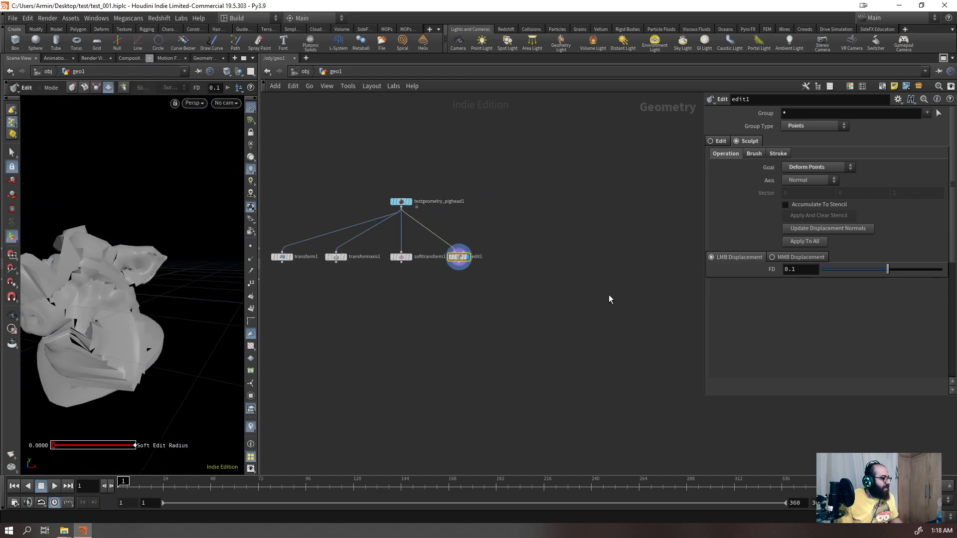
click(402, 210)
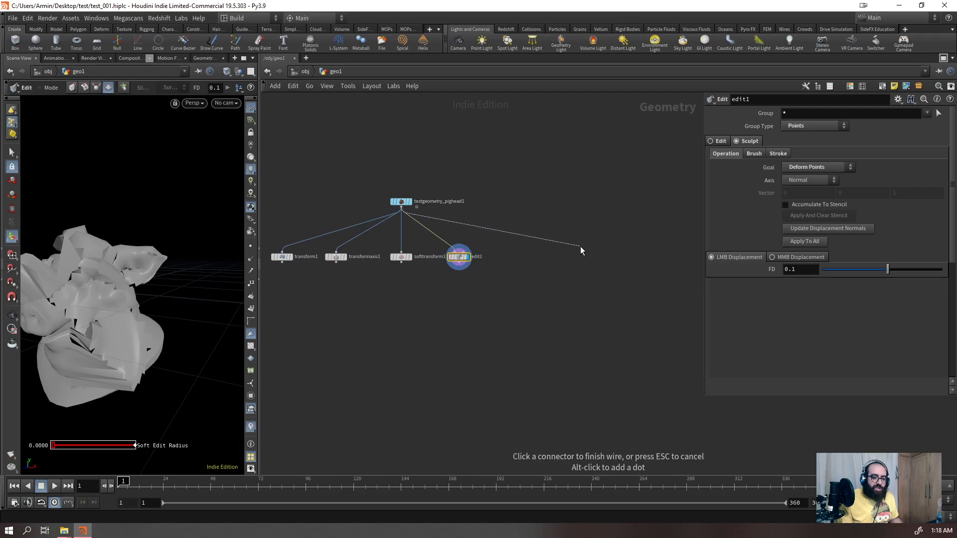
click(585, 249)
text(msi)
key(Return)
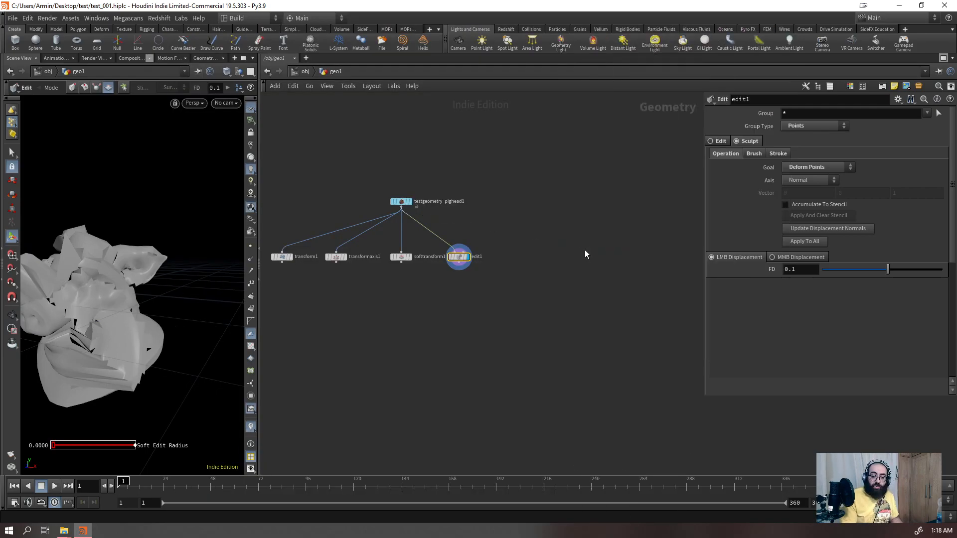
click(584, 250)
double_click(595, 246)
drag(582, 250, 509, 259)
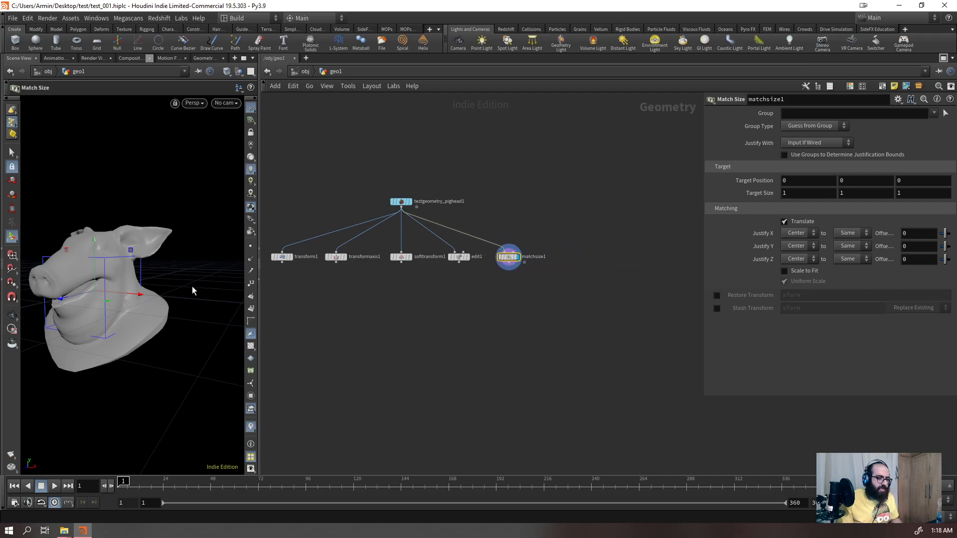
- Set the Match Size node's Justify Y to Min and inspect the pig head's placement relative to the ground grid
alt+drag(143, 291, 118, 278)
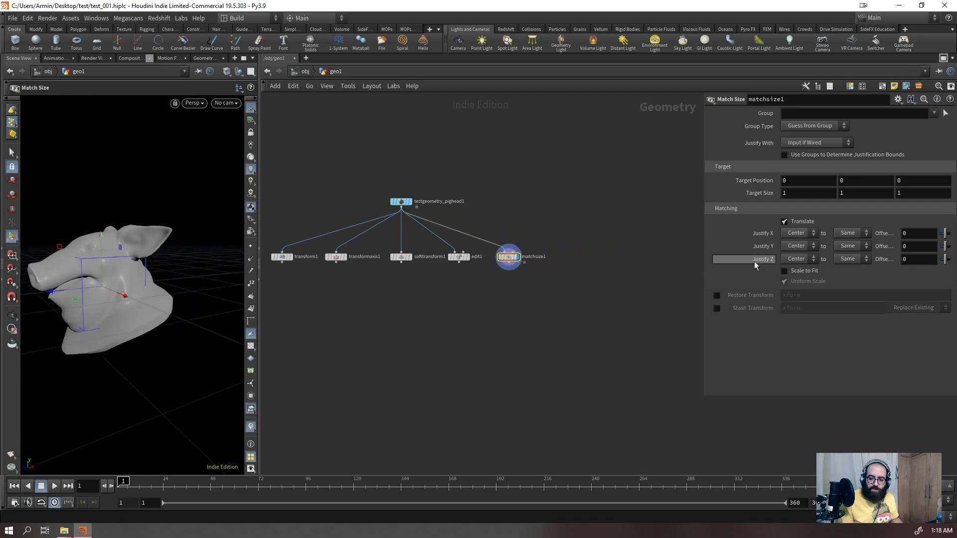
alt+right_drag(154, 220, 103, 242)
alt+drag(102, 242, 134, 266)
key(Return)
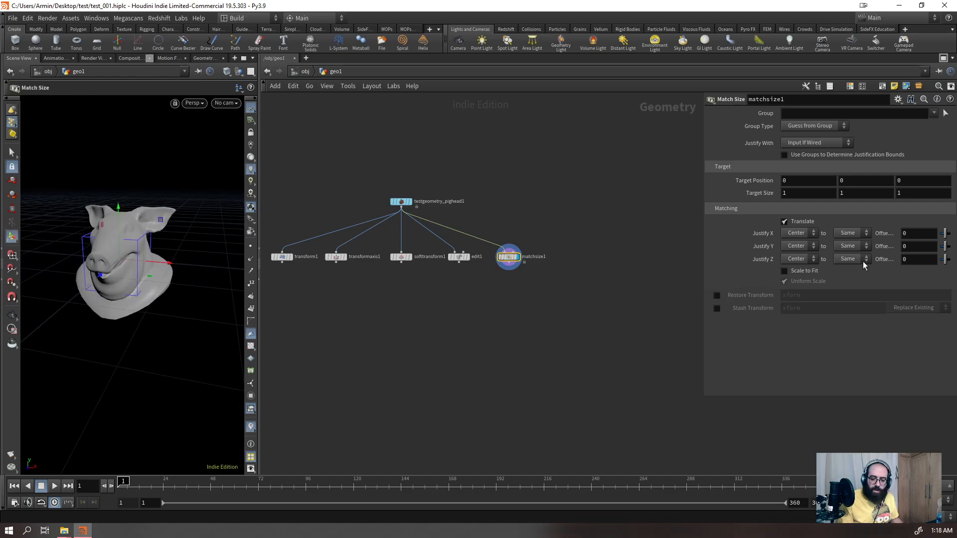
click(796, 246)
click(791, 266)
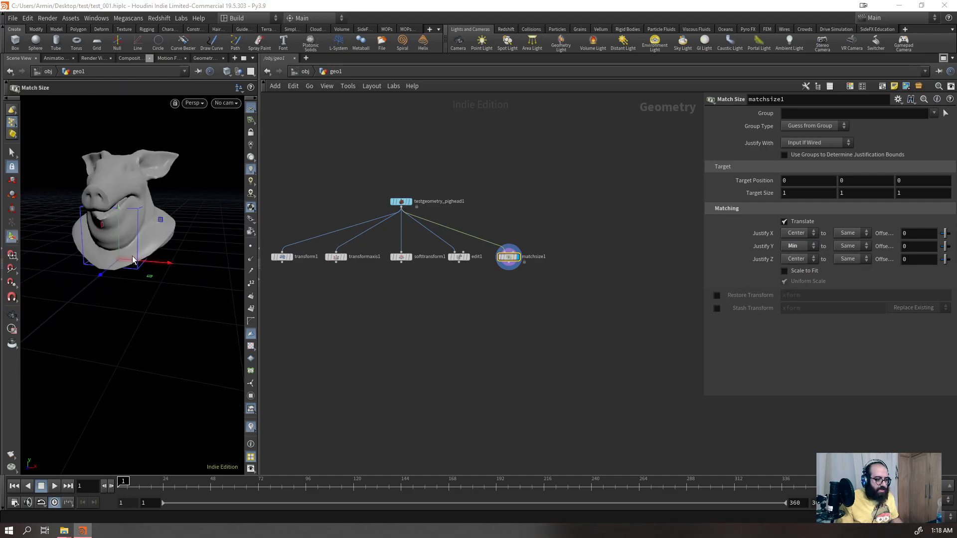
alt+drag(132, 269, 169, 264)
- Set the Match Size node's Justify Y to Max and shift the testgeometry_pighead1 node slightly toward matchsize1
click(792, 247)
click(791, 285)
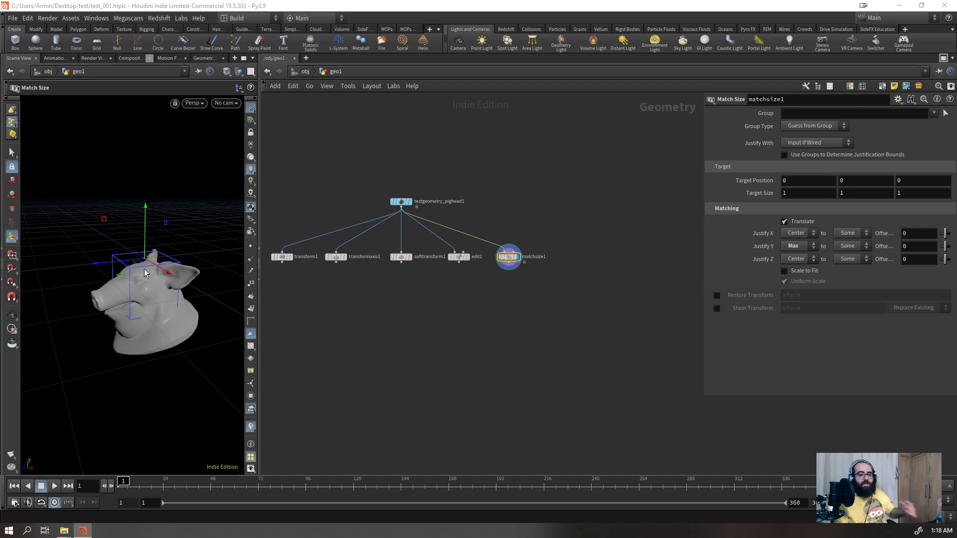
drag(405, 207, 428, 214)
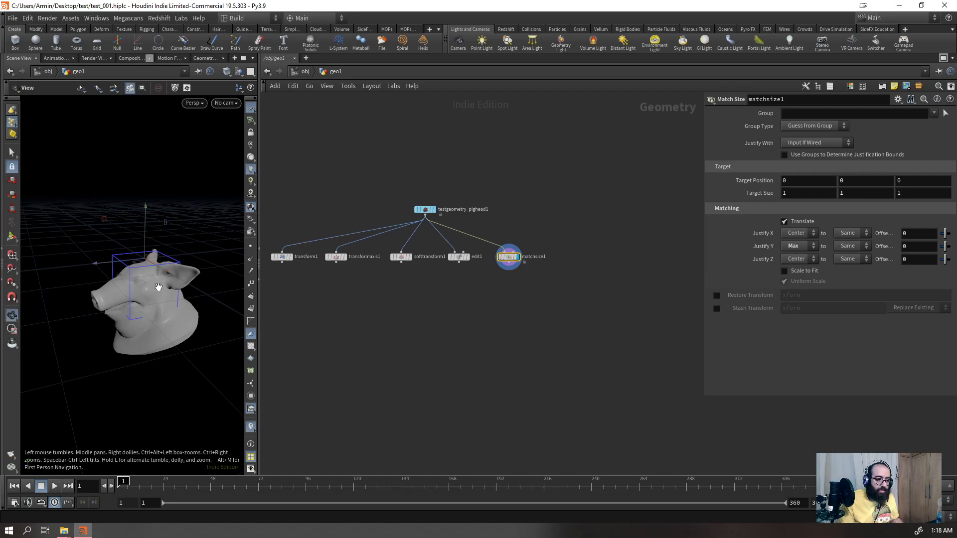
- Try a Justify X offset of 1 on the Match Size node
scroll(163, 294, up, 3)
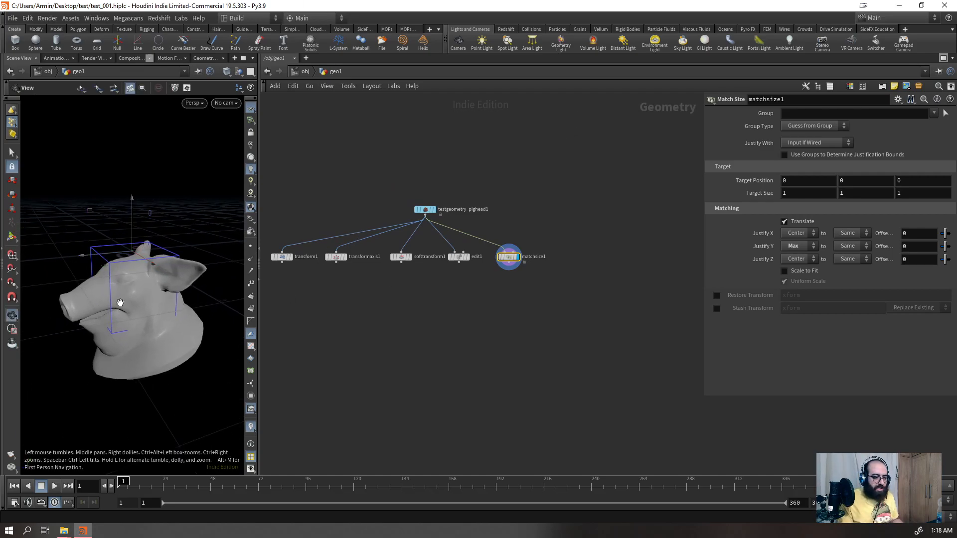
alt+drag(120, 303, 178, 303)
drag(944, 233, 949, 233)
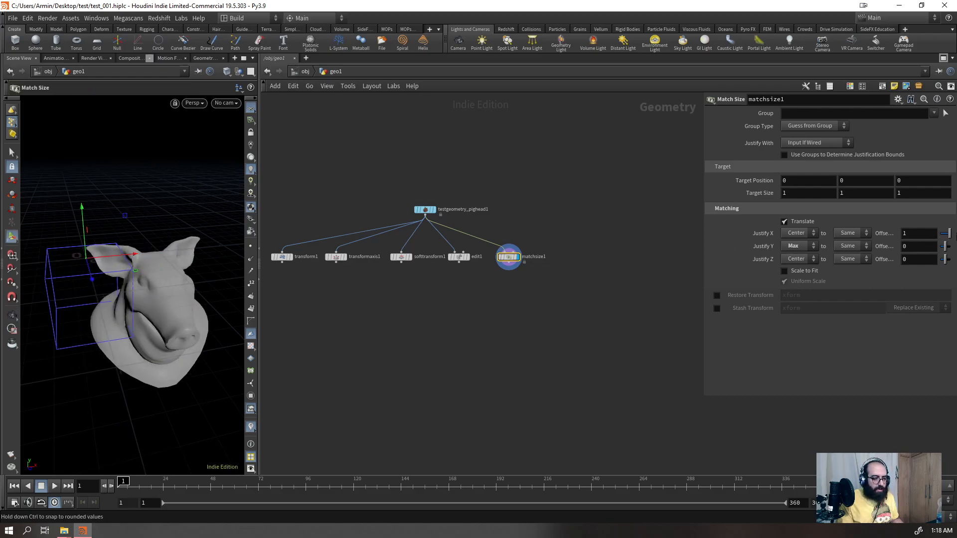
key(ctrl+z)
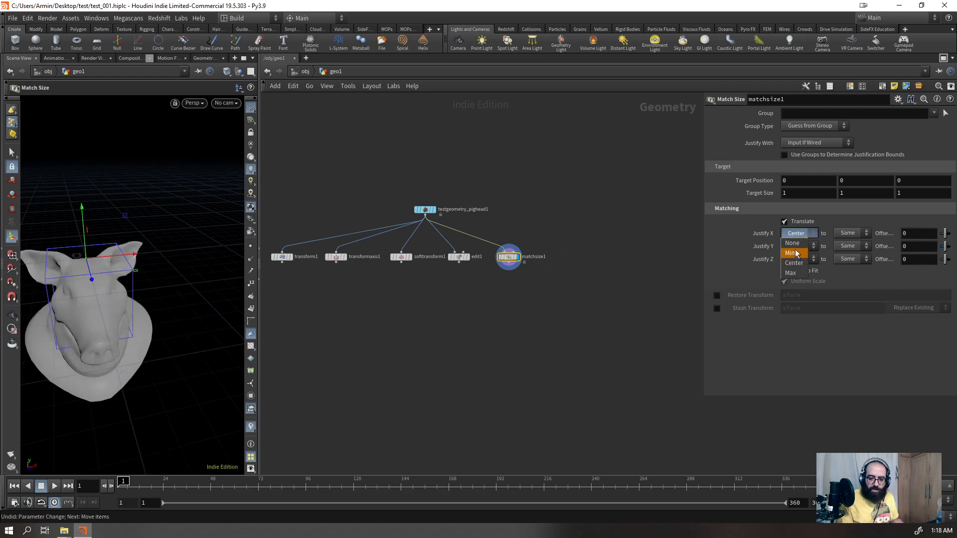
- Set both Justify X and Justify Z of the Match Size node to Min
click(796, 252)
click(796, 259)
click(794, 270)
key(Escape)
drag(196, 306, 93, 282)
key(Return)
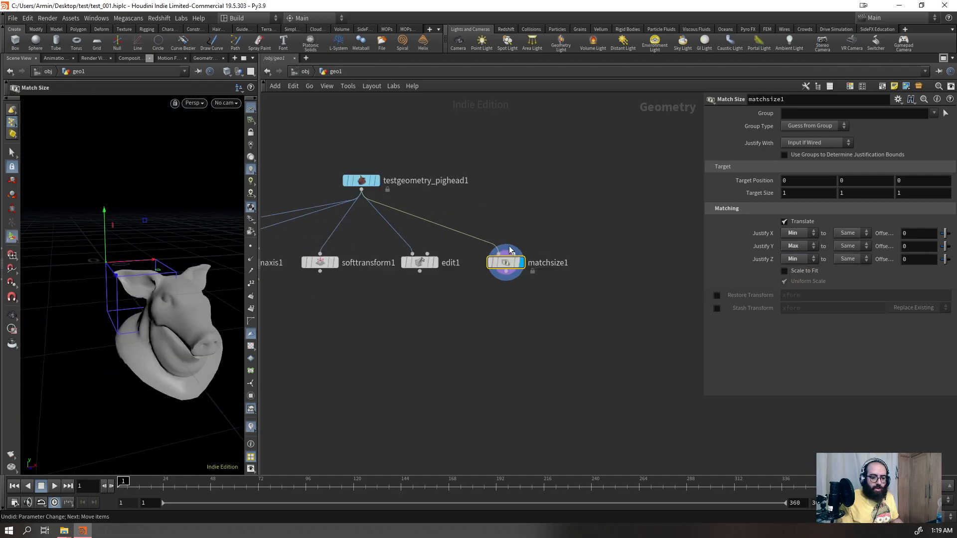
- Add a Box node and wire it into the second input of the Match Size node
scroll(506, 249, up, 4)
key(Tab)
text(box)
key(Return)
click(555, 190)
drag(554, 206, 508, 264)
click(495, 278)
alt+drag(127, 282, 197, 279)
drag(527, 344, 459, 283)
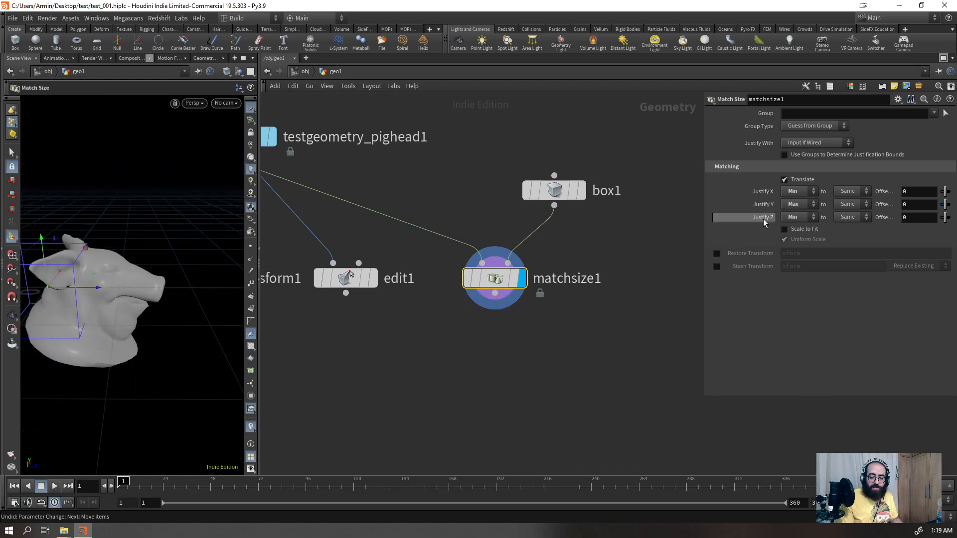
- Set the Match Size node's Justify X and Justify Z to None and its Justify Y to Min
click(803, 190)
click(794, 202)
click(793, 206)
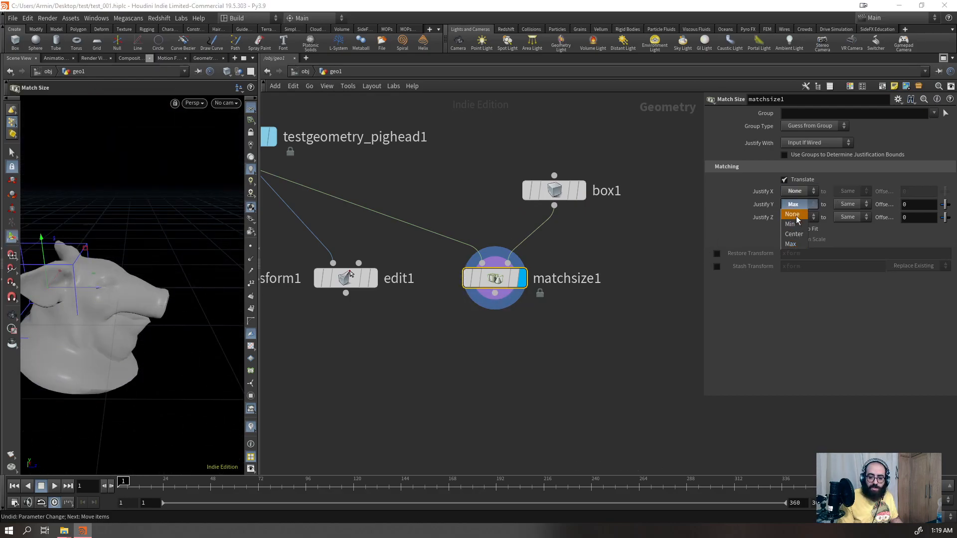
click(794, 215)
click(796, 205)
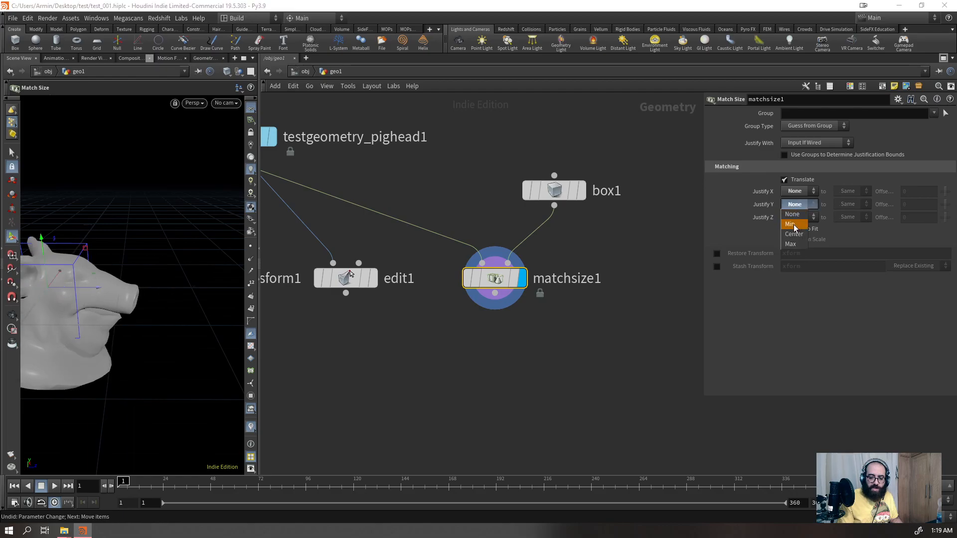
click(795, 228)
alt+right_drag(195, 313, 149, 280)
alt+drag(150, 279, 319, 262)
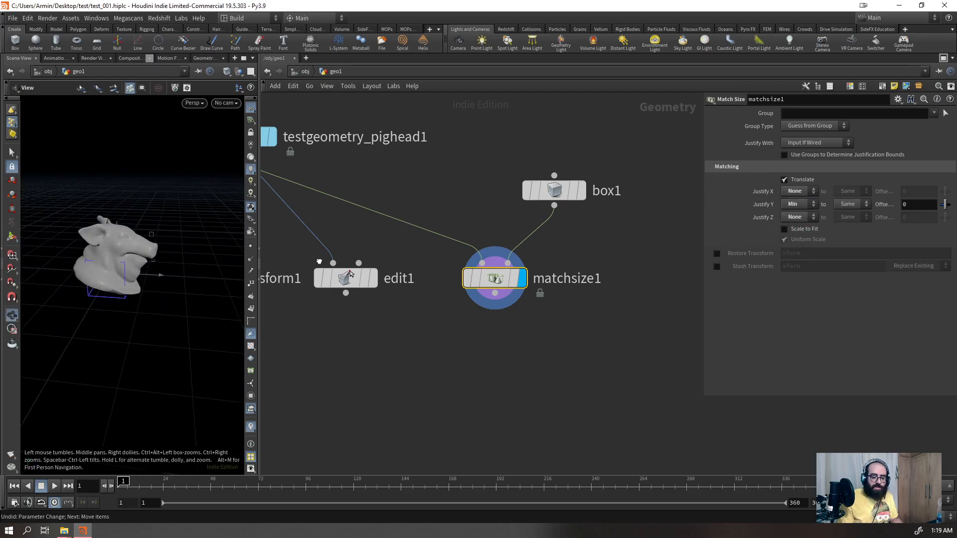
- Display the box to examine its position, and switch the display back to the Match Size result
click(581, 191)
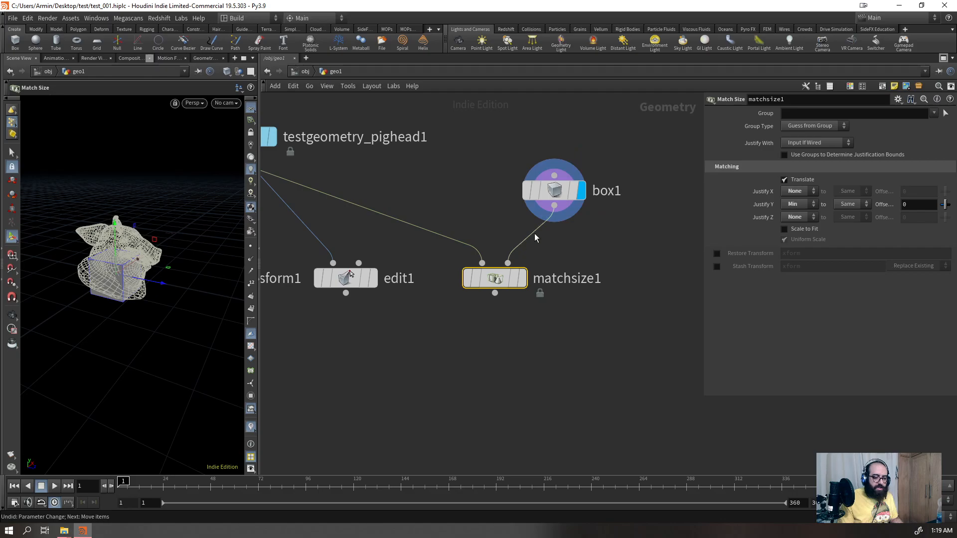
alt+drag(92, 261, 103, 268)
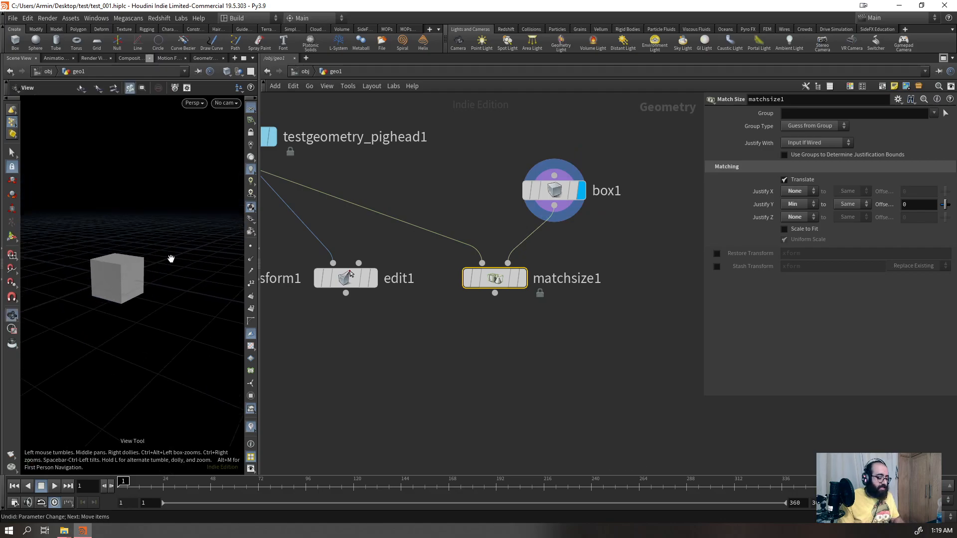
right_drag(143, 257, 218, 296)
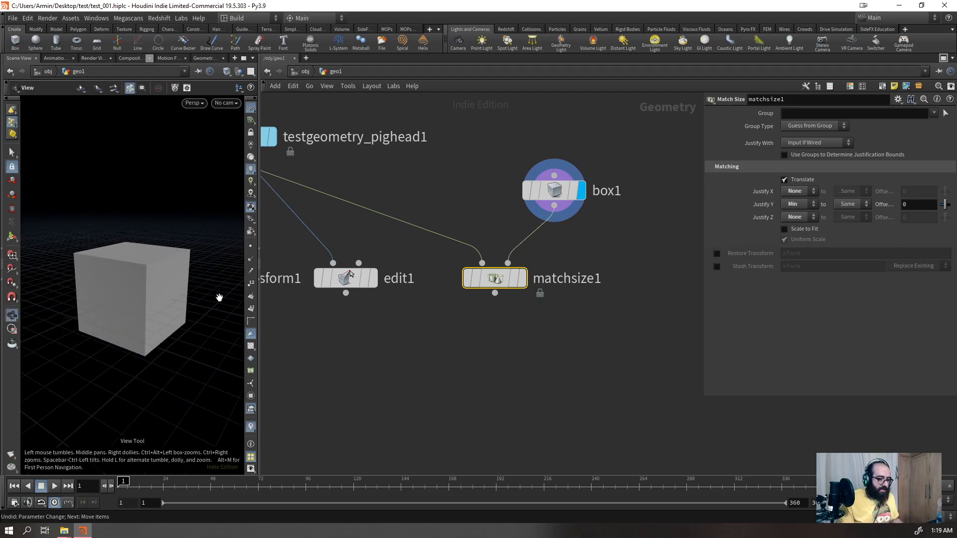
click(522, 278)
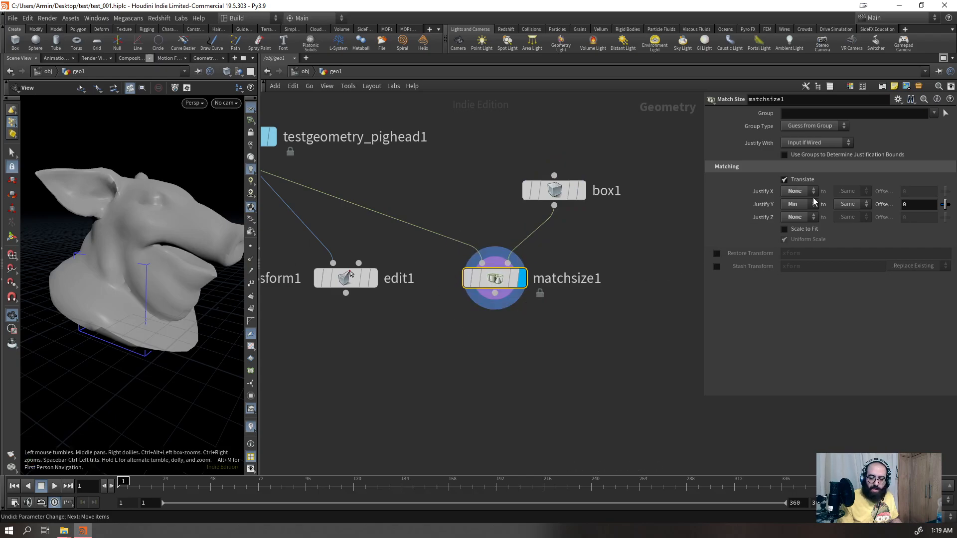
- Justify the pig head's Y Min to the box's Max in the Match Size node
click(791, 203)
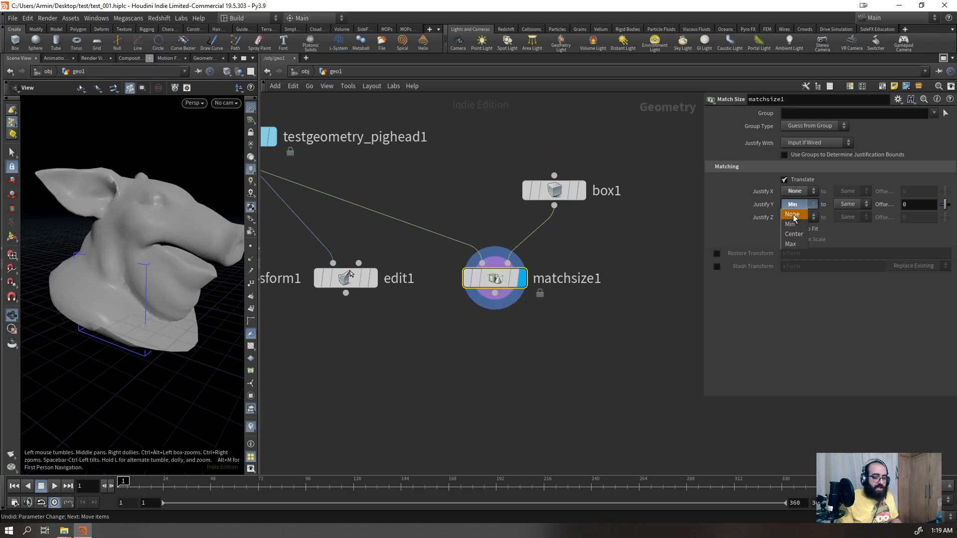
click(791, 224)
click(854, 205)
click(847, 244)
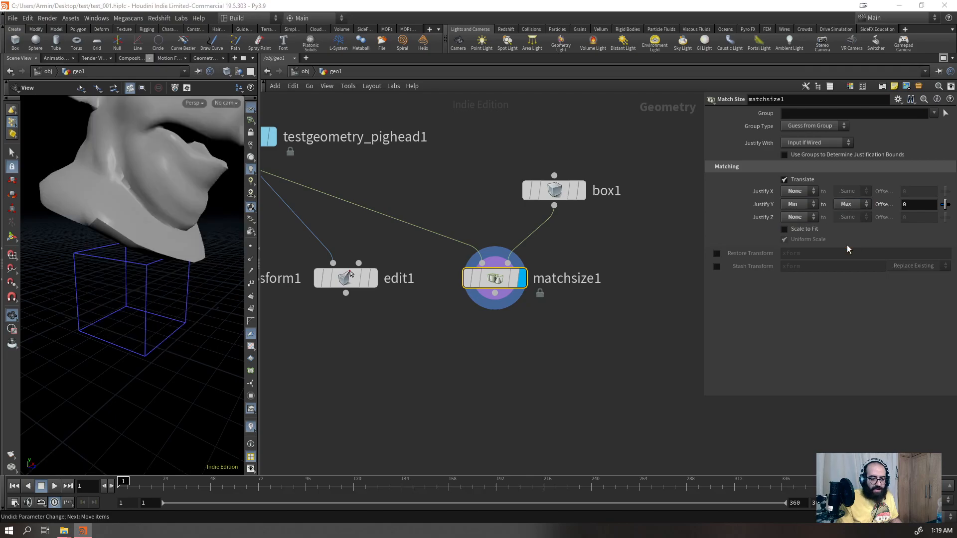
- Reduce the box's height to about 0.56 by lowering its top face, and reselect the Match Size node
right_drag(122, 246, 59, 285)
drag(626, 150, 558, 195)
key(Return)
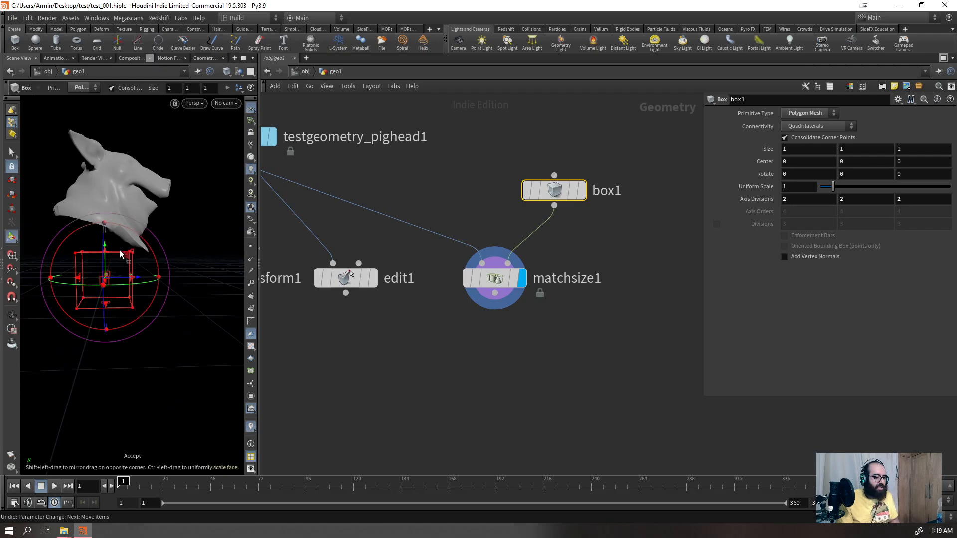
drag(114, 254, 140, 255)
key(ctrl+z)
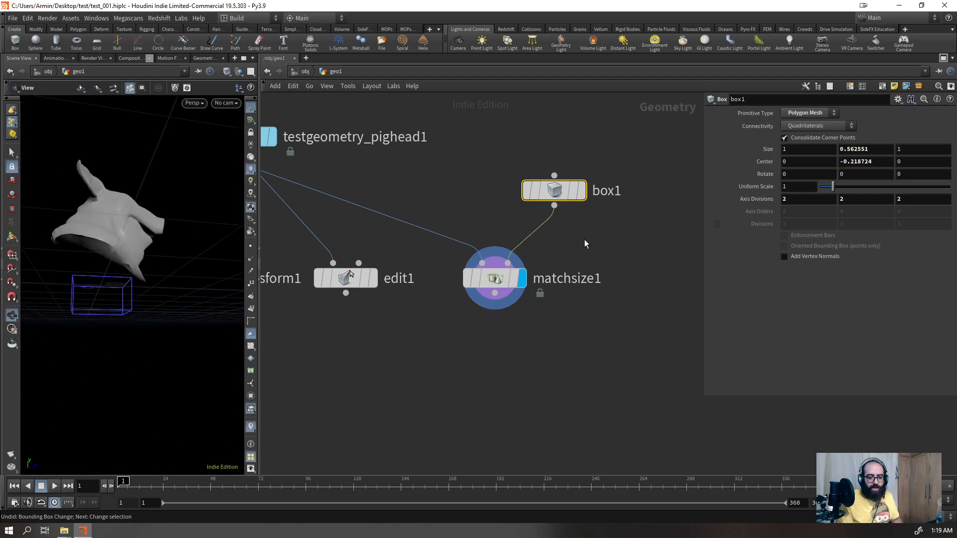
click(474, 281)
alt+drag(163, 286, 159, 288)
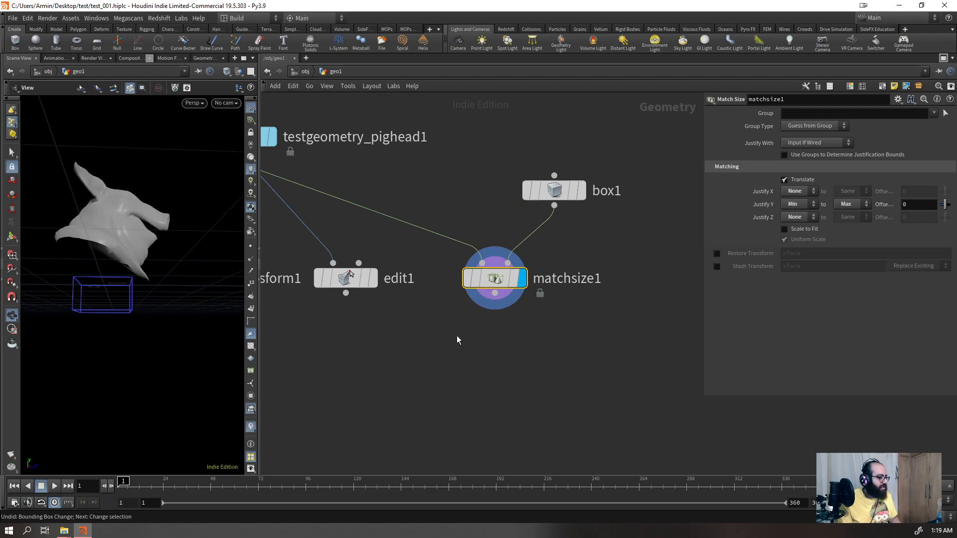
- Add a Match Axis node fed by the pig head, place it beside the Match Size node, and display it
scroll(464, 204, down, 2)
click(312, 165)
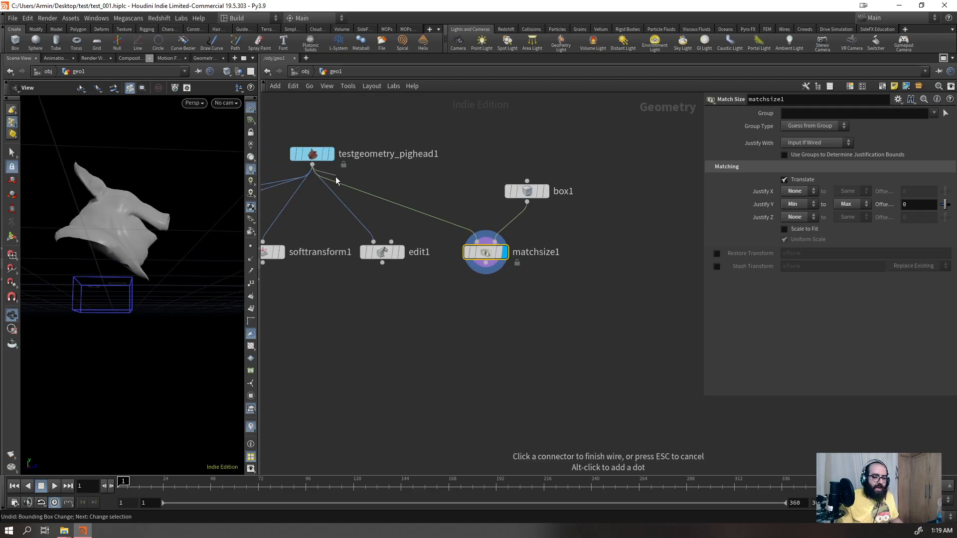
scroll(507, 202, down, 3)
key(Tab)
text(match)
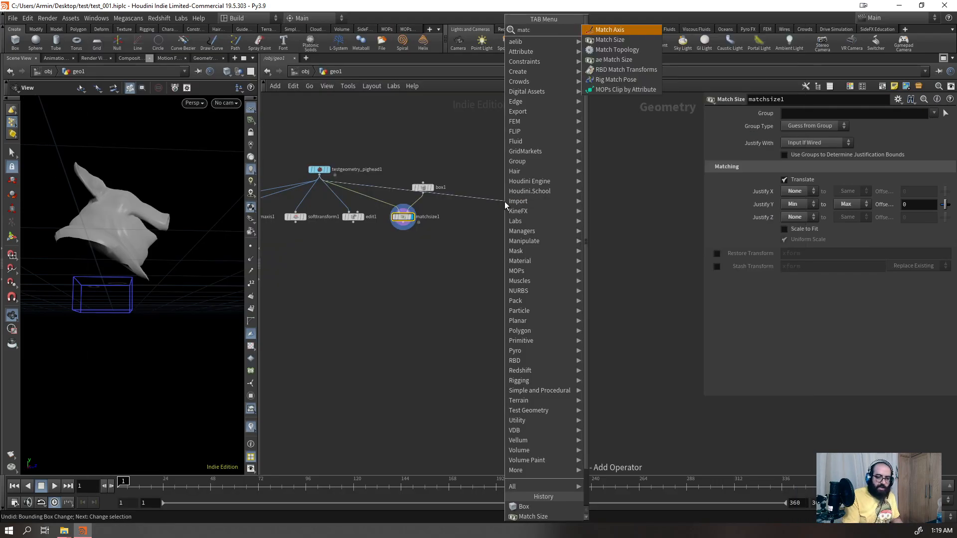
key(Return)
key(Return)
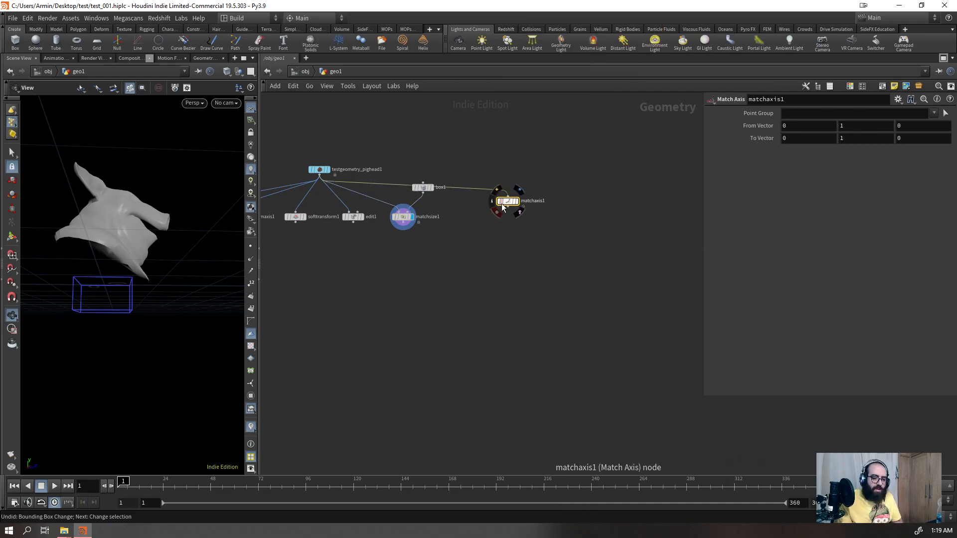
drag(501, 206, 473, 219)
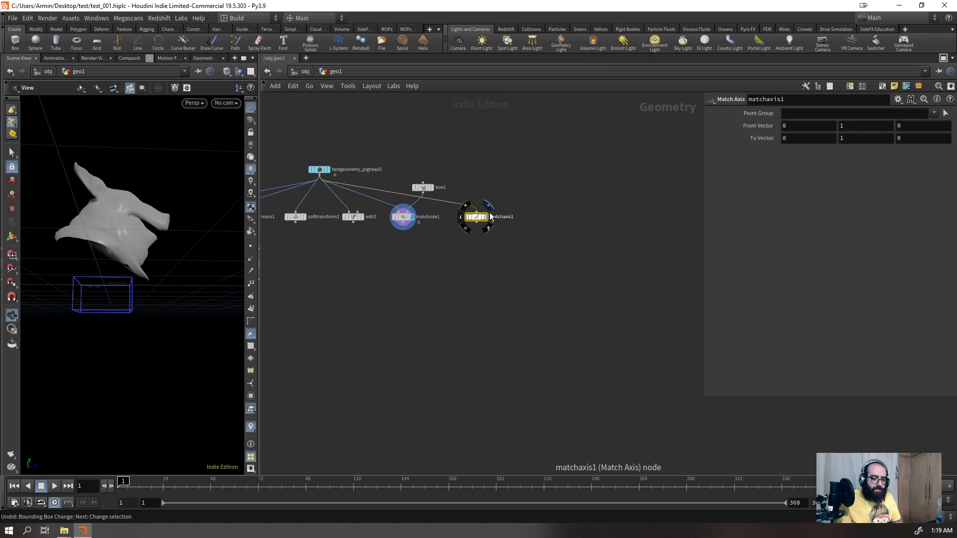
click(485, 217)
- Try rotating the pig head with the Match Axis handle in the viewport
drag(94, 255, 87, 294)
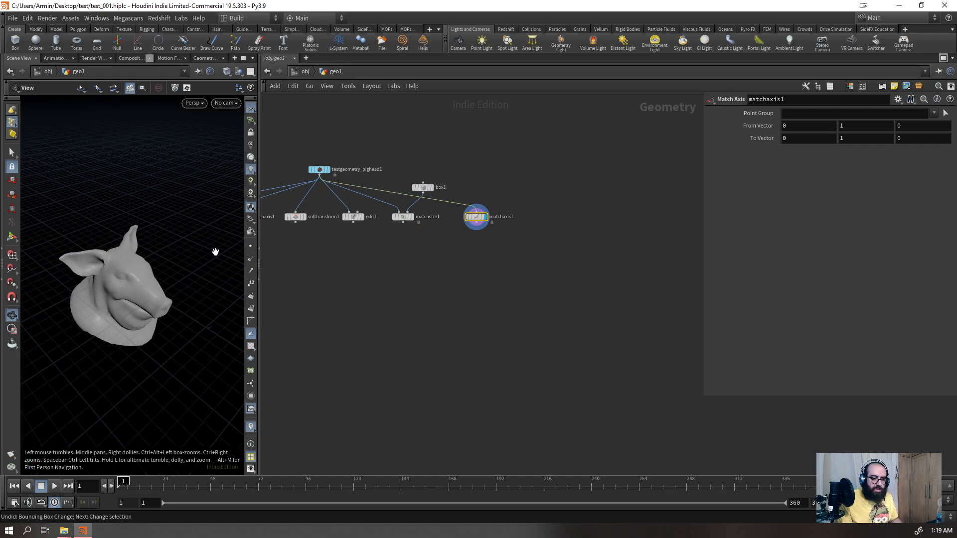
key(Return)
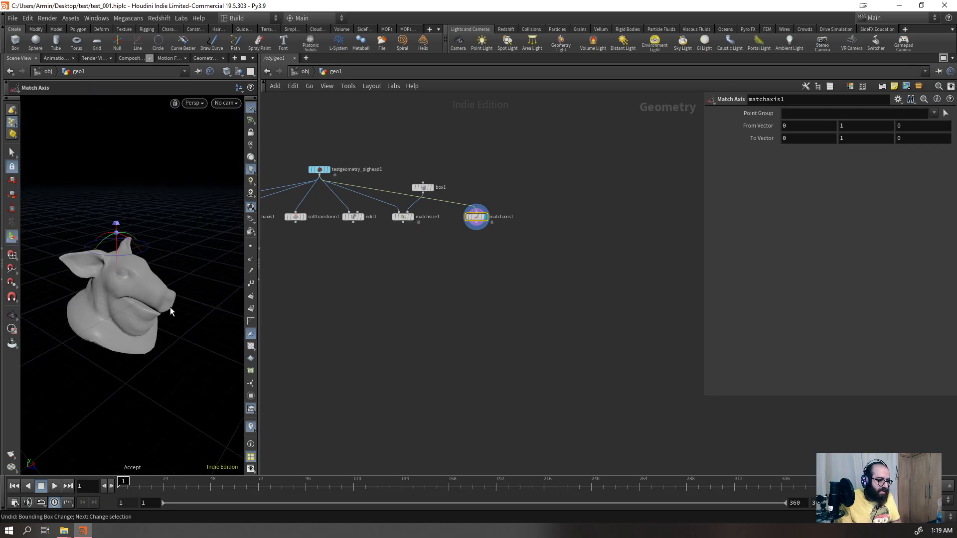
drag(136, 234, 166, 311)
key(ctrl+z)
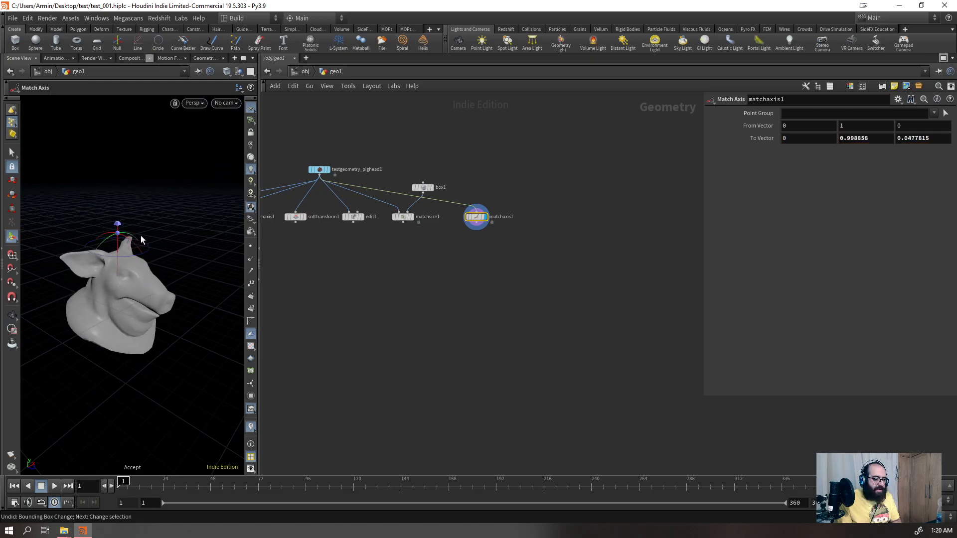
key(Escape)
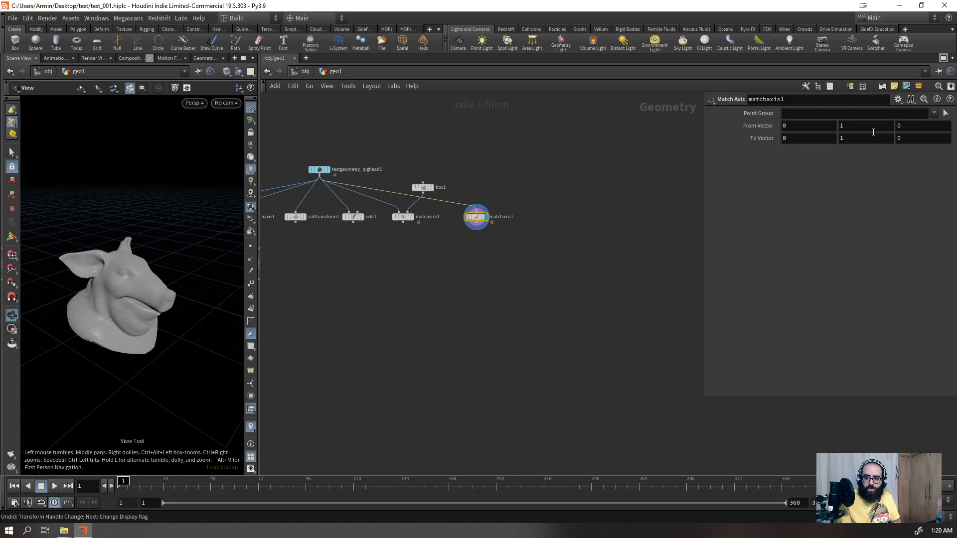
- Set the Match Axis node's To Vector to 0, 0, 1
key(Tab)
text(1)
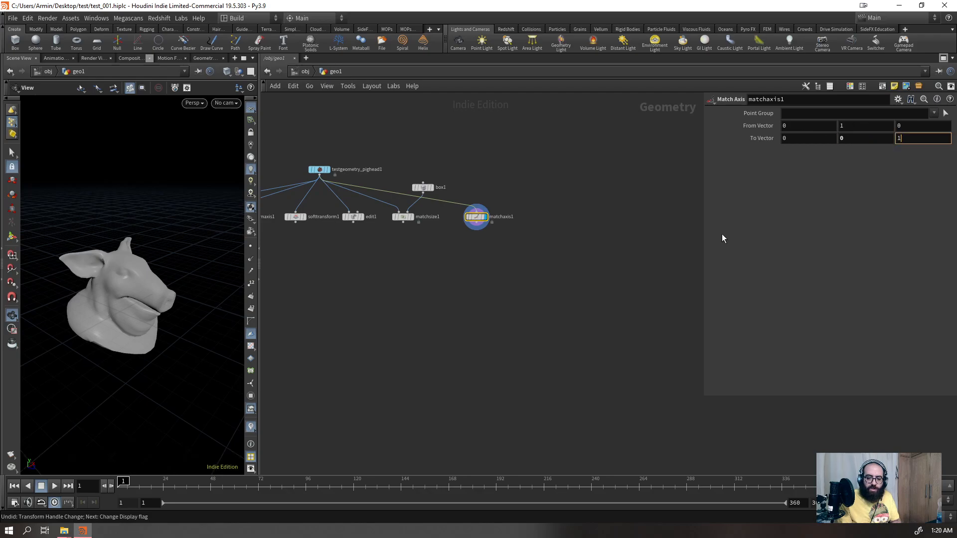
key(Return)
drag(130, 278, 101, 282)
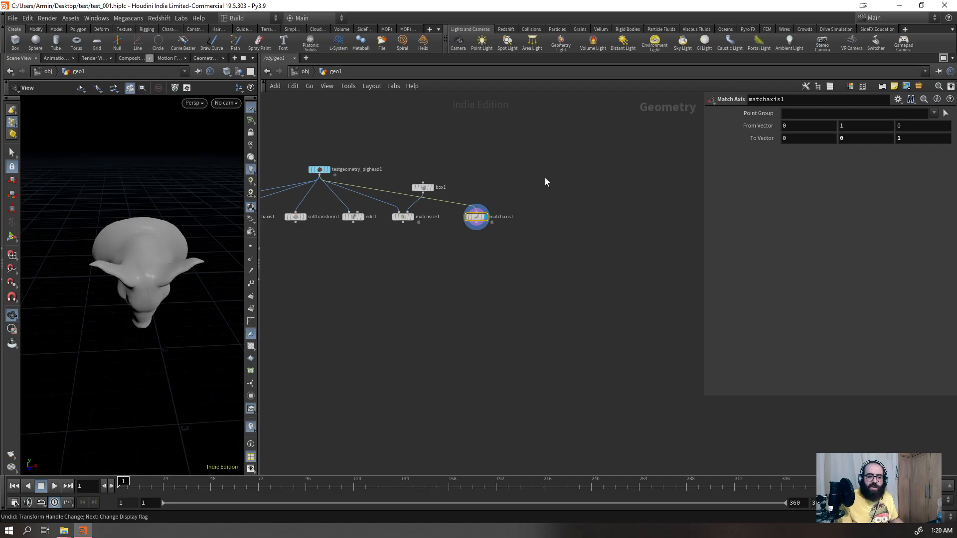
- Add a File node above the Match Axis node and display its default geometry to examine the axis directions
key(Tab)
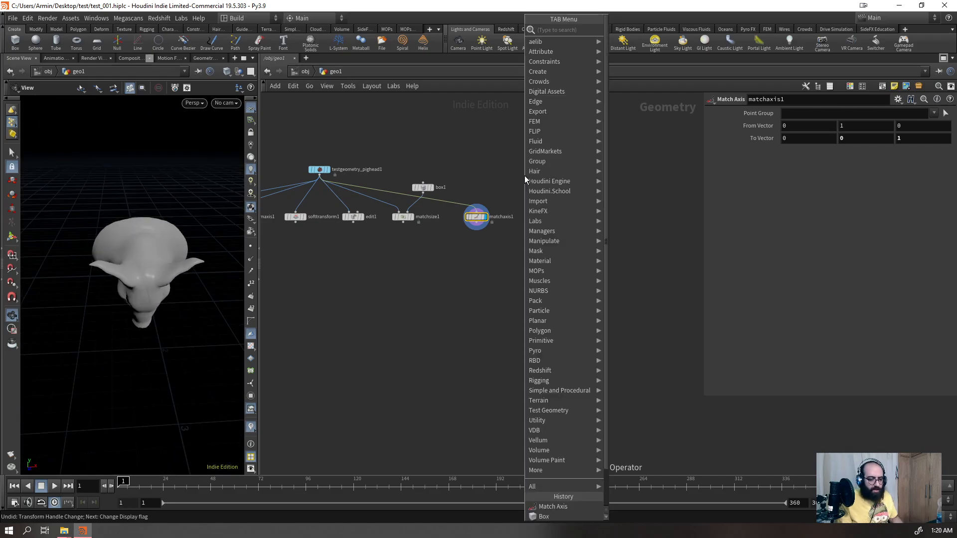
text(file)
key(Return)
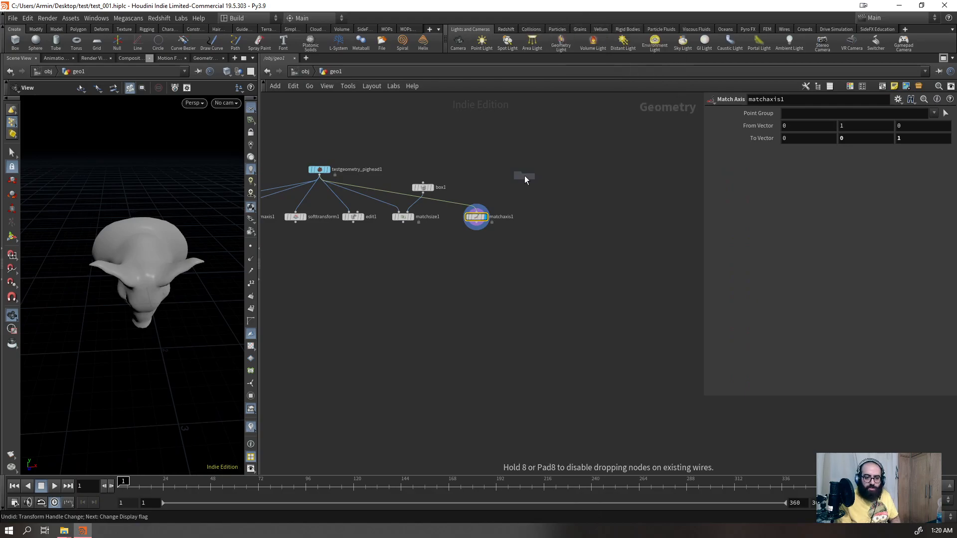
click(525, 175)
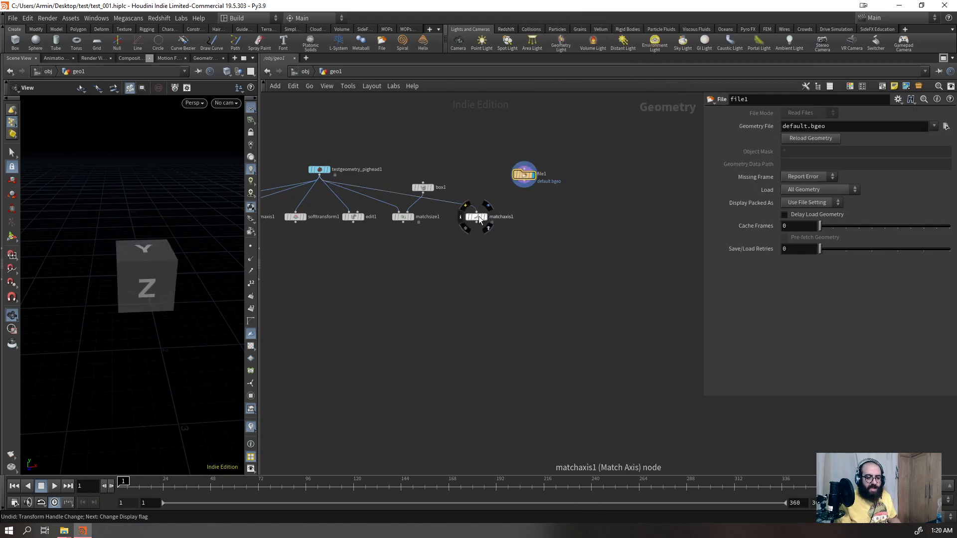
scroll(518, 207, up, 3)
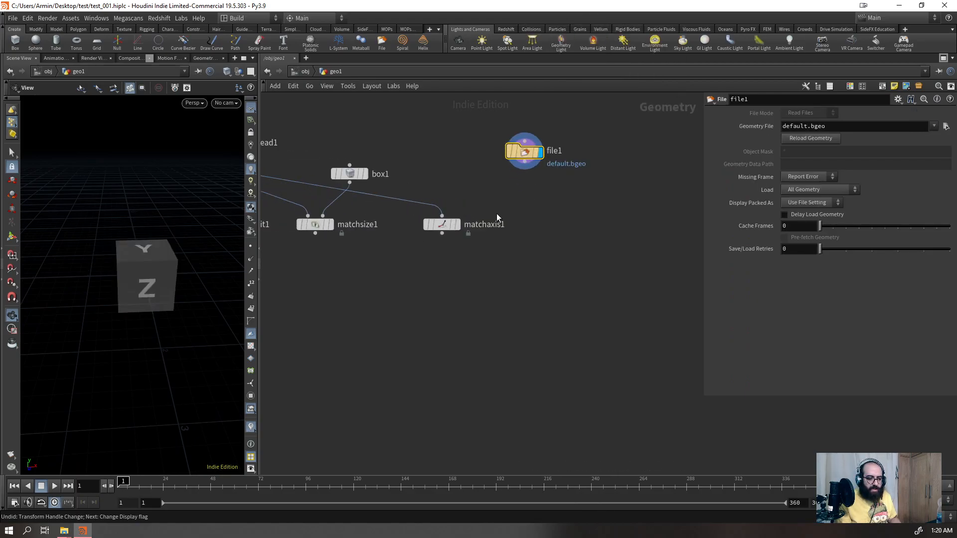
drag(165, 249, 124, 247)
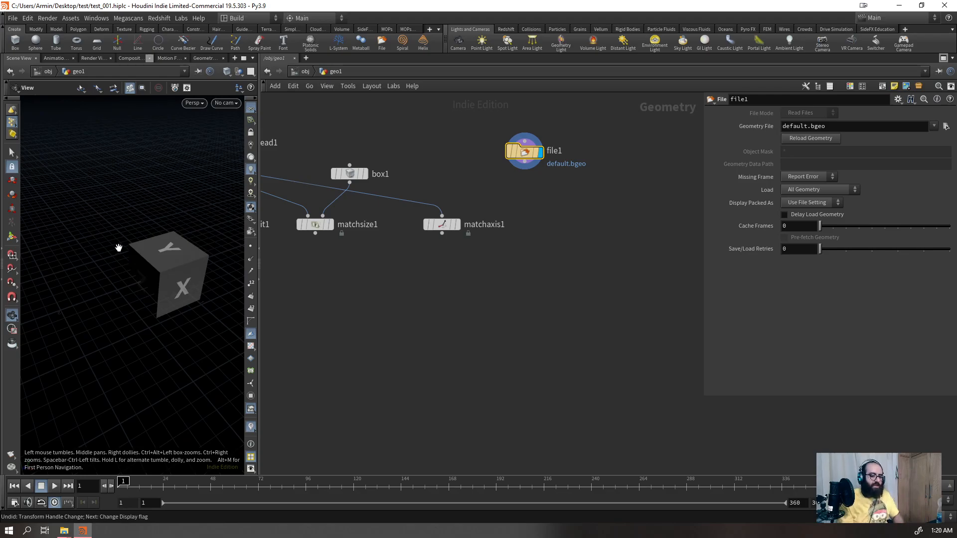
- Set the Match Axis node's From Vector to 0, 0, 1 and its To Vector to 0, 1, 0
click(315, 224)
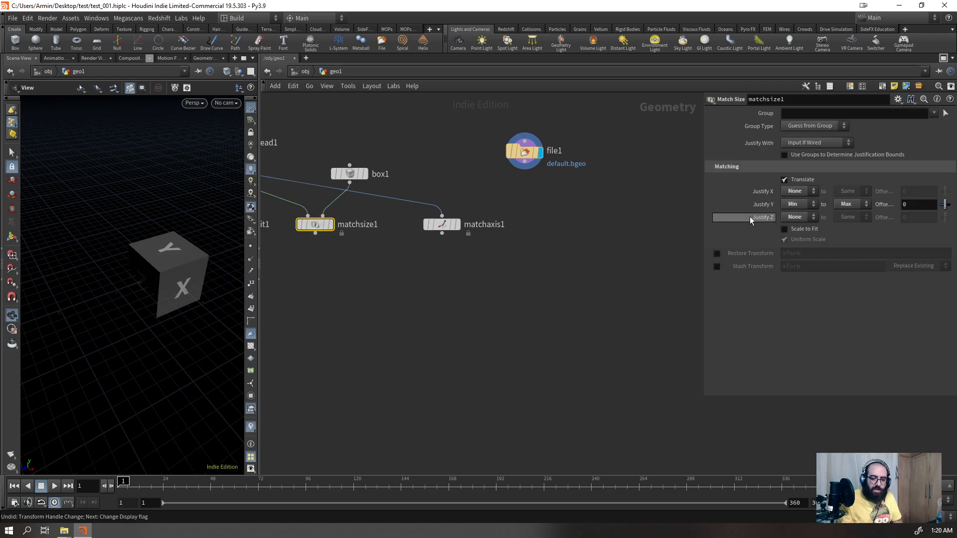
click(442, 224)
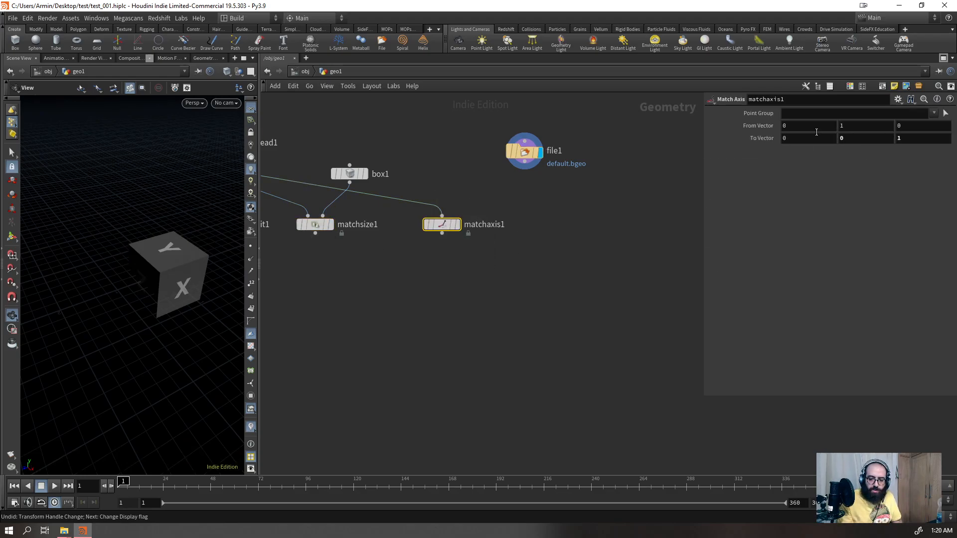
click(879, 125)
text(0)
key(Tab)
text(1)
click(866, 138)
text(1)
key(Tab)
text(0)
key(Return)
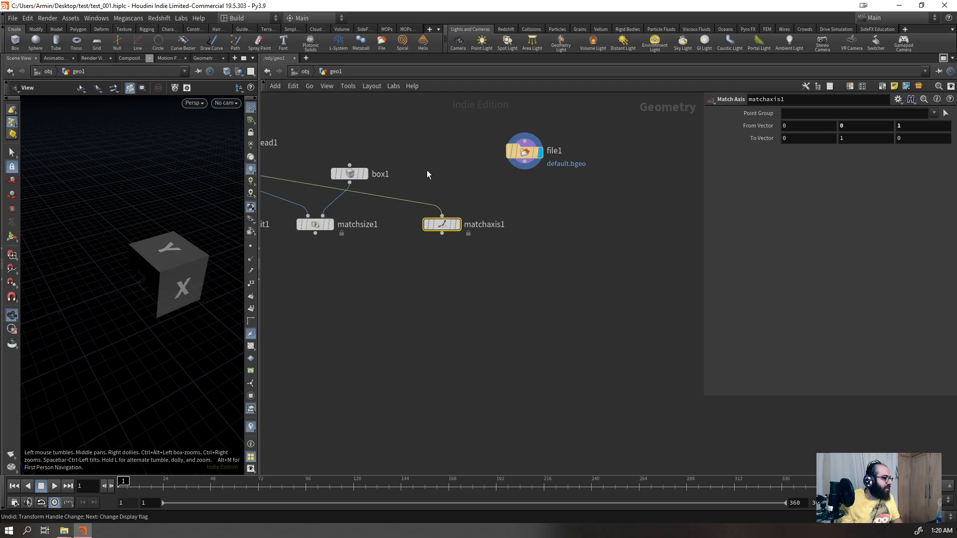
- Delete the File, Match Axis, Box, Match Size and other remaining nodes, keeping only the pig head test geometry
drag(574, 135, 527, 203)
key(Delete)
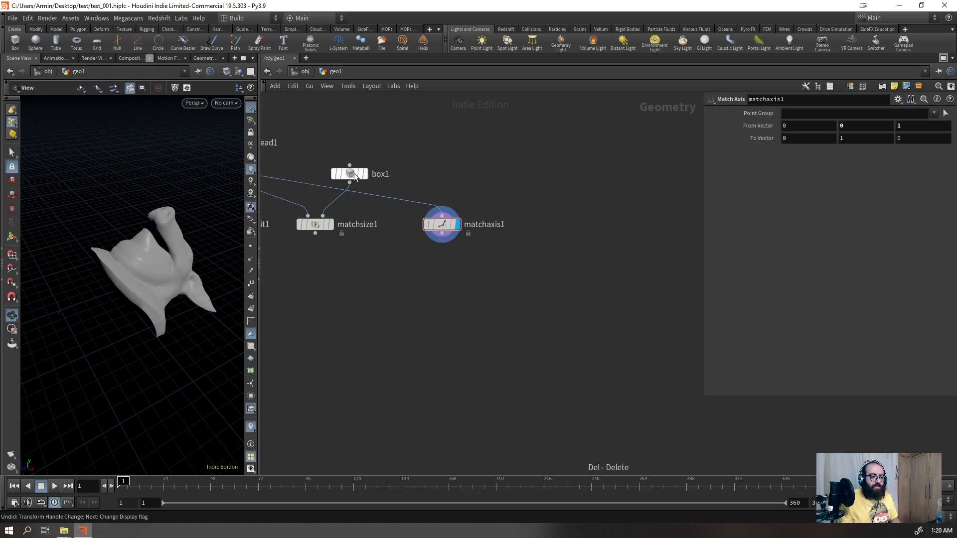
scroll(456, 171, down, 5)
scroll(586, 157, down, 3)
drag(594, 218, 312, 154)
key(Delete)
scroll(426, 148, up, 2)
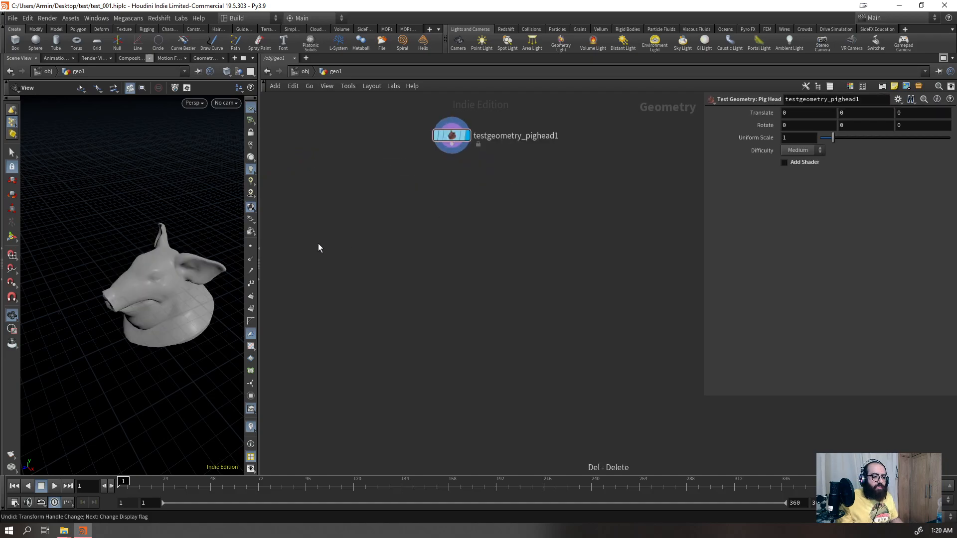
- Add a Remesh node connected to the pig head test geometry
drag(145, 299, 111, 282)
key(space+f)
click(442, 132)
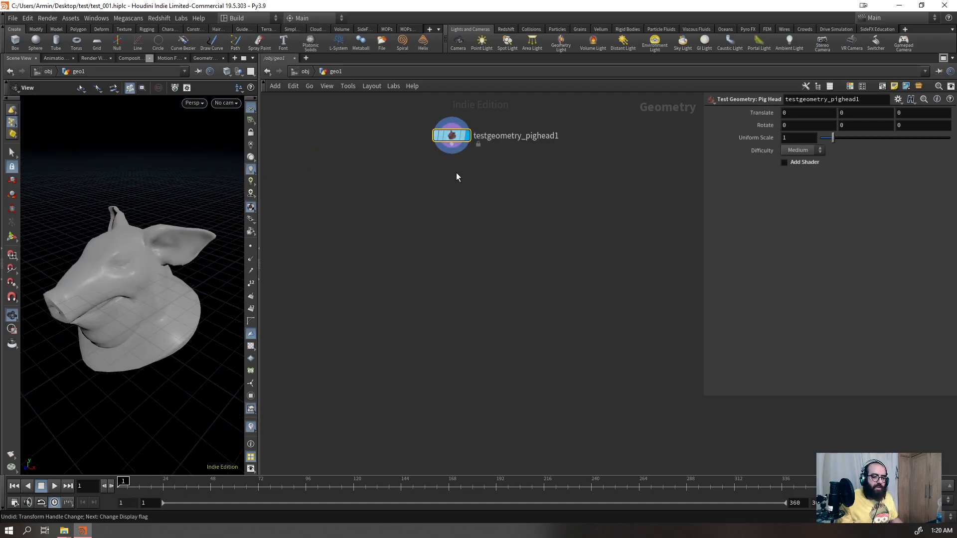
key(Tab)
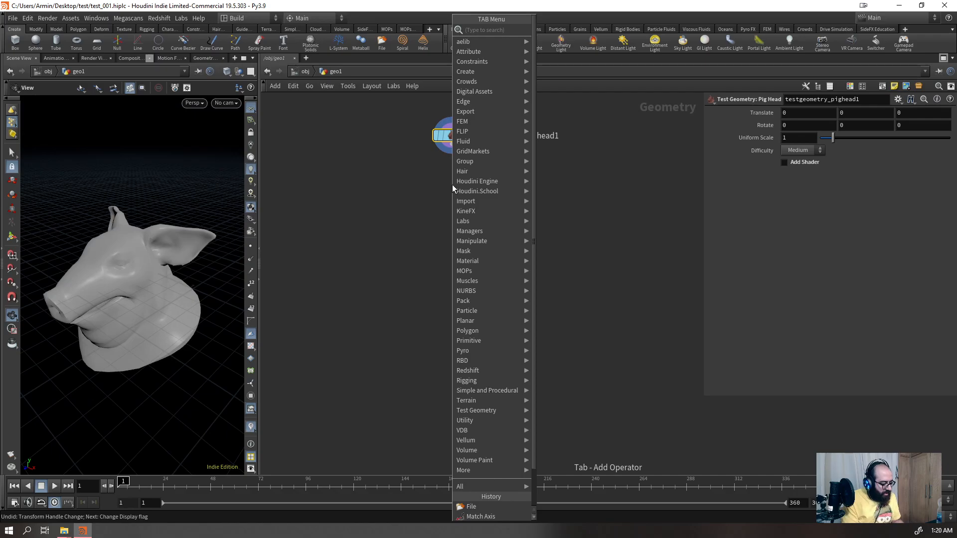
text(remesh)
key(Return)
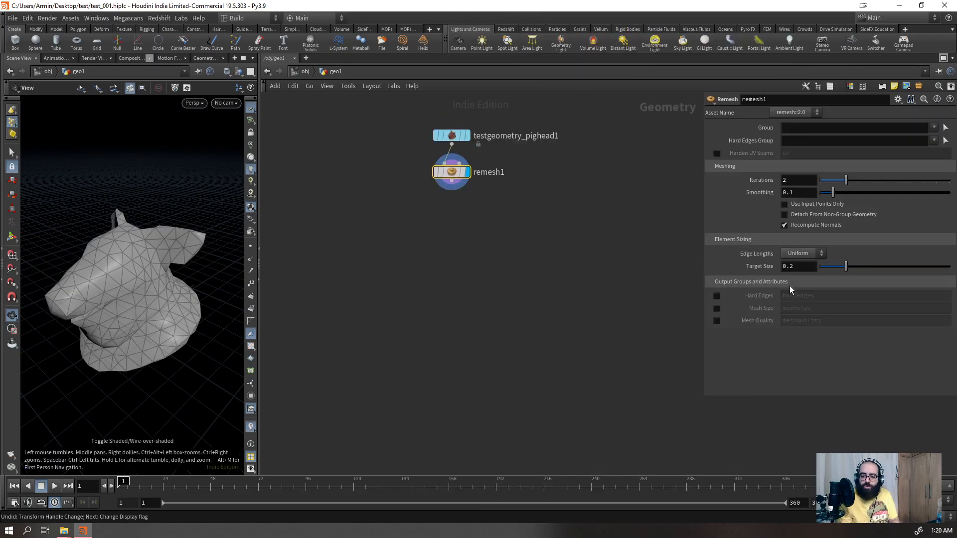
- Set the Remesh node's Target Size to 0.1 and view the pig head shaded without wireframe
drag(804, 270, 746, 265)
text(0.1)
key(Return)
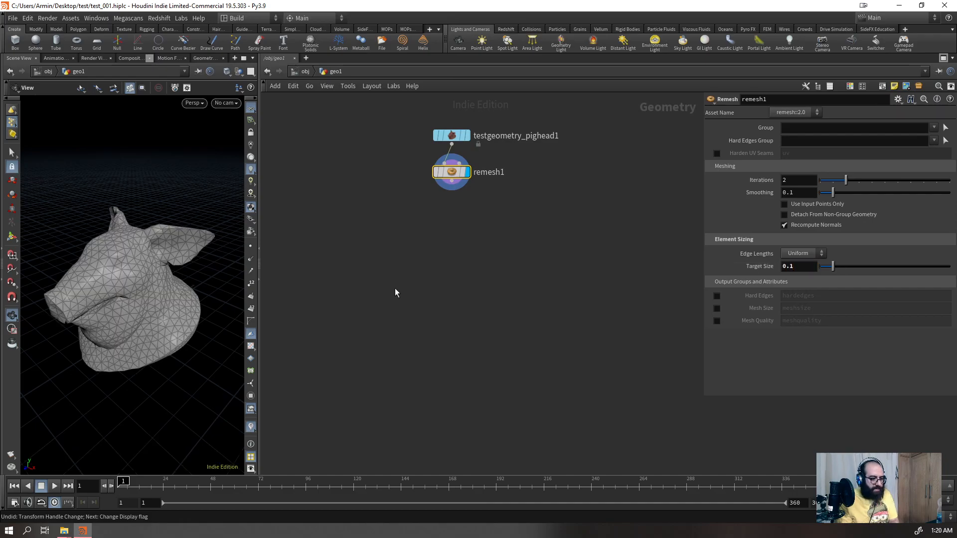
drag(129, 252, 141, 253)
key(shift+w)
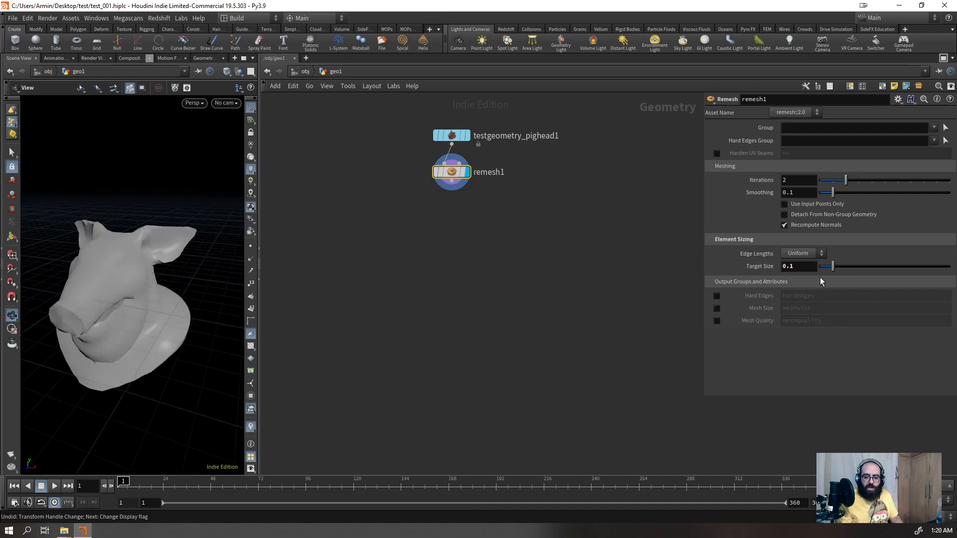
- Set the Remesh node's Target Size to 0.05 and inspect the triangulated mesh with wireframe overlaid
double_click(803, 268)
text(0.05)
key(Return)
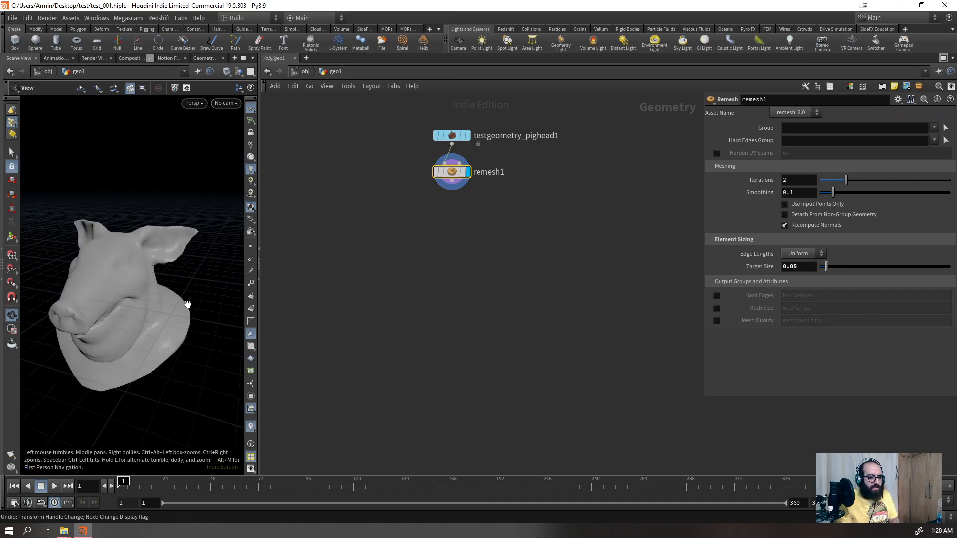
drag(198, 314, 106, 278)
key(shift+w)
right_drag(140, 272, 211, 204)
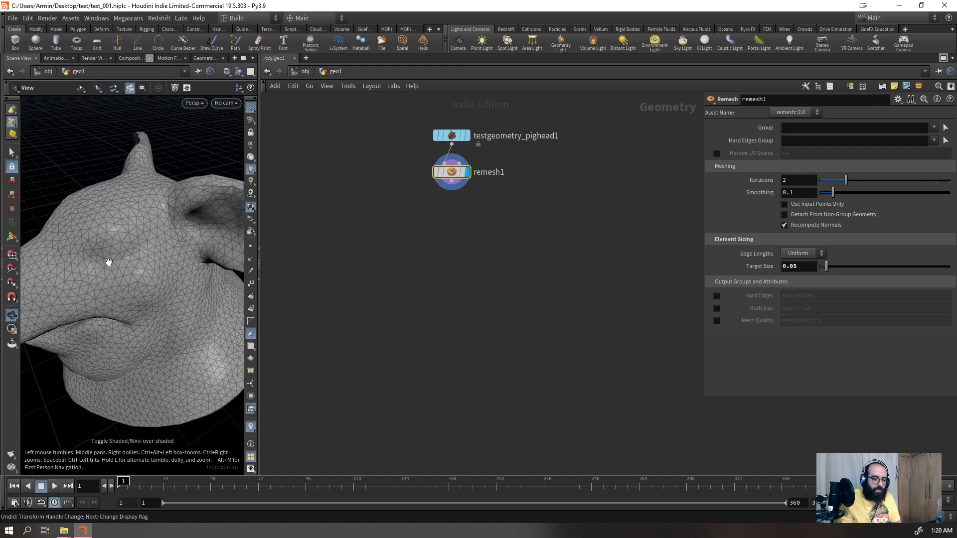
drag(109, 262, 149, 255)
right_drag(149, 254, 111, 304)
drag(111, 303, 137, 294)
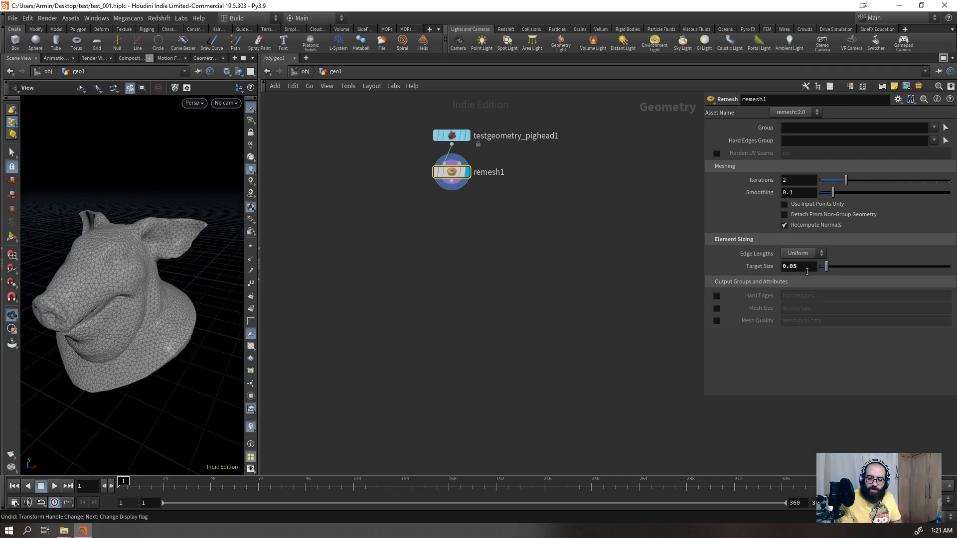
- Try a Remesh Target Size of 0.25 and set it back to 0.05
text(0.25)
key(Return)
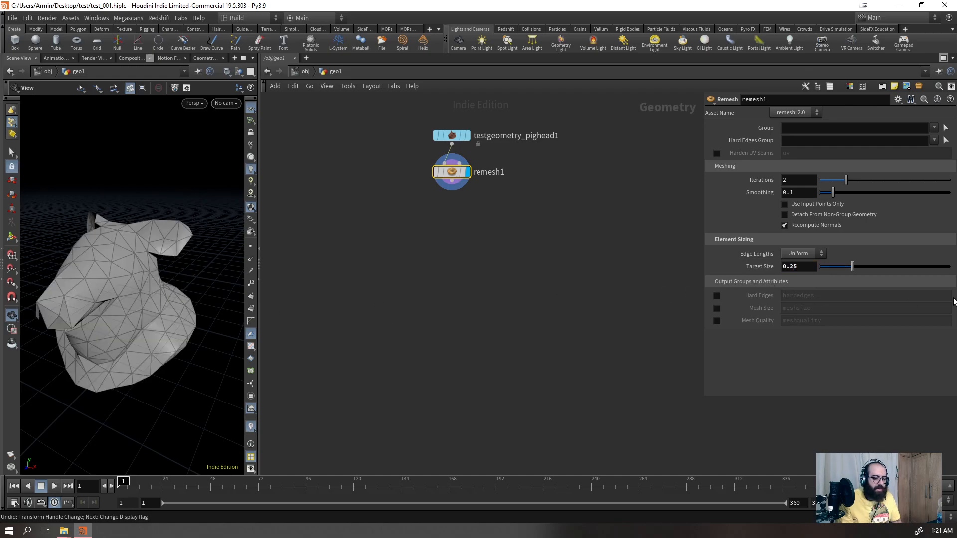
text(0.05)
key(Return)
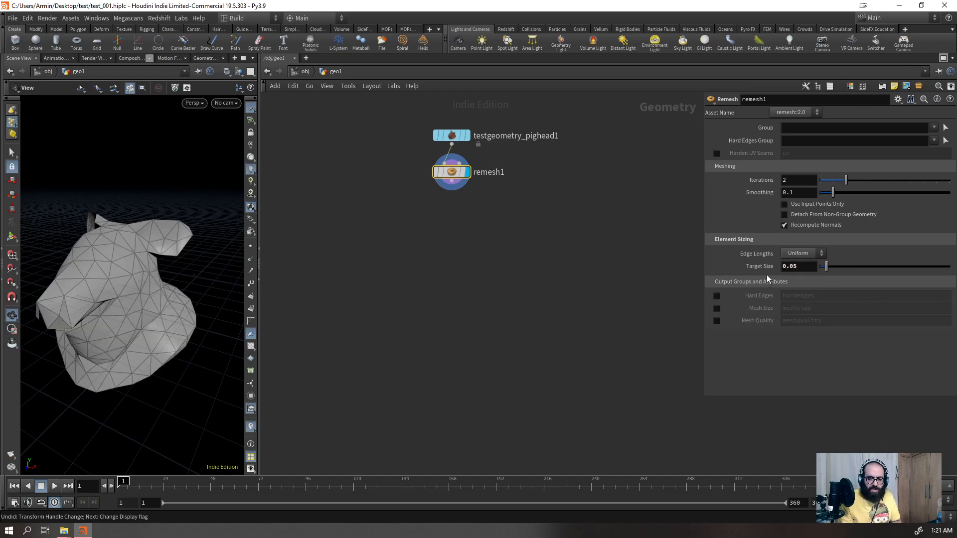
- Set the Remesh node's Iterations to 10, Smoothing to 0.2 and Edge Lengths to Adaptive
drag(846, 180, 764, 212)
drag(693, 207, 951, 183)
drag(833, 194, 755, 216)
key(Return)
click(803, 253)
click(800, 265)
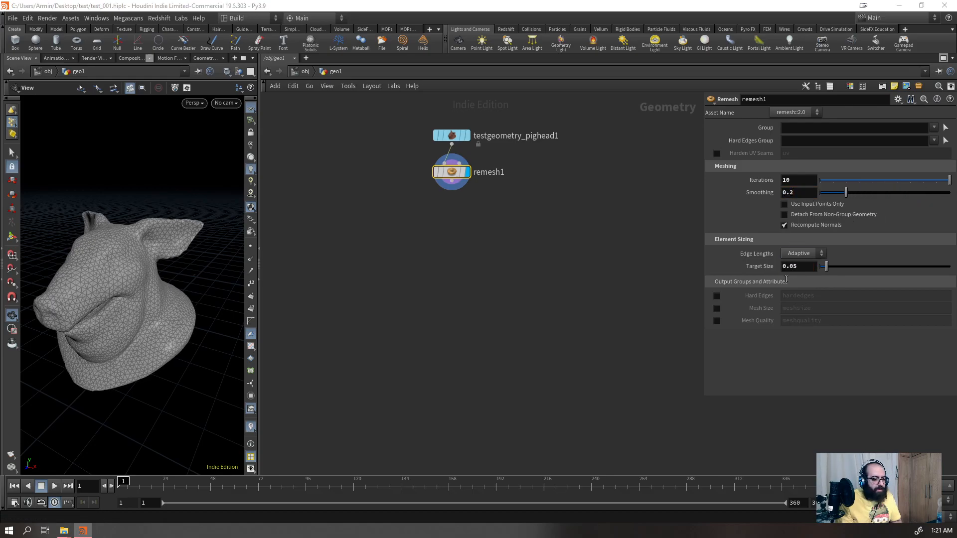
- Examine the adaptively remeshed pig head from several angles, both plain shaded and with wireframe
drag(135, 265, 122, 267)
key(shift+w)
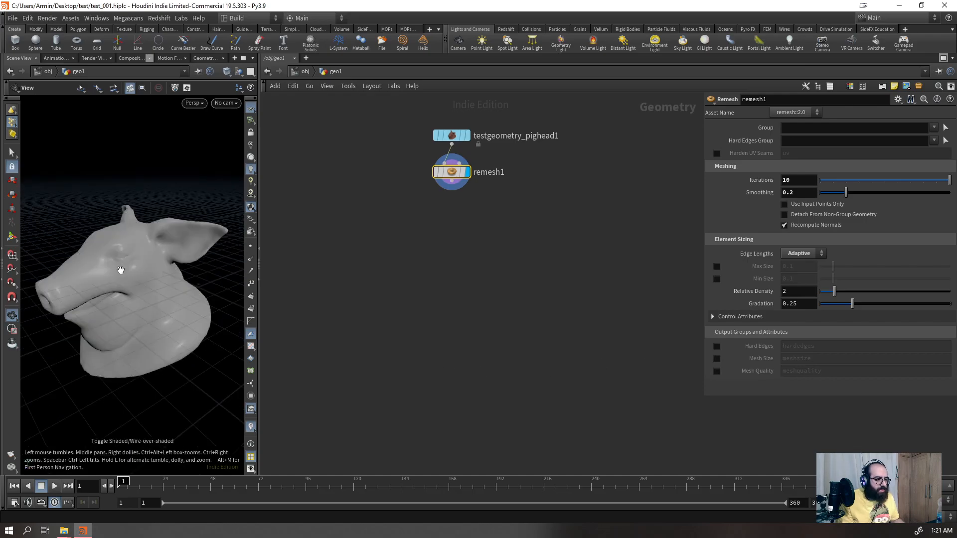
right_drag(120, 271, 122, 231)
drag(121, 230, 126, 248)
right_drag(126, 248, 231, 133)
key(shift+w)
right_drag(110, 278, 43, 331)
right_drag(154, 267, 189, 194)
drag(190, 194, 125, 223)
right_drag(125, 222, 60, 339)
drag(60, 339, 144, 314)
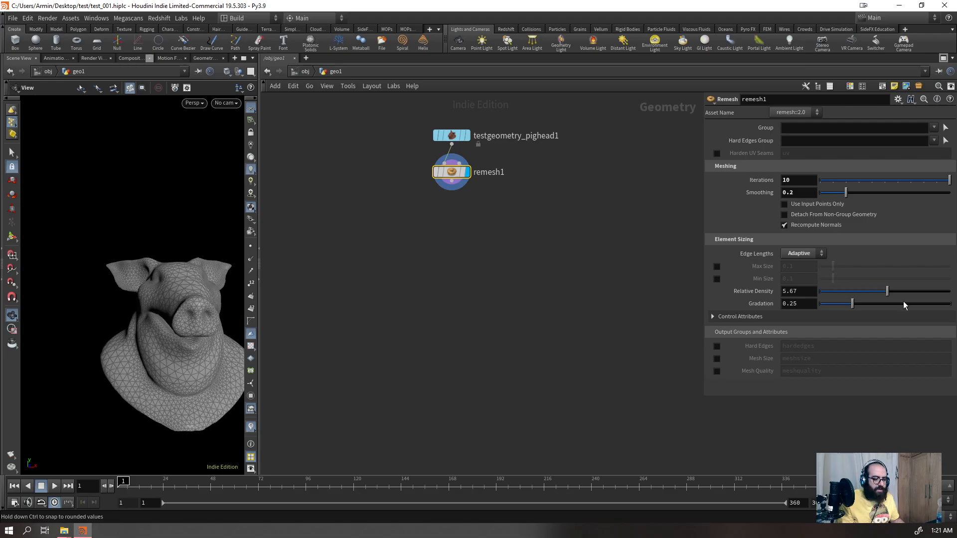
- Set the Remesh node's Relative Density to 8.51 and enable its Max Size and Min Size limits
drag(928, 298, 952, 294)
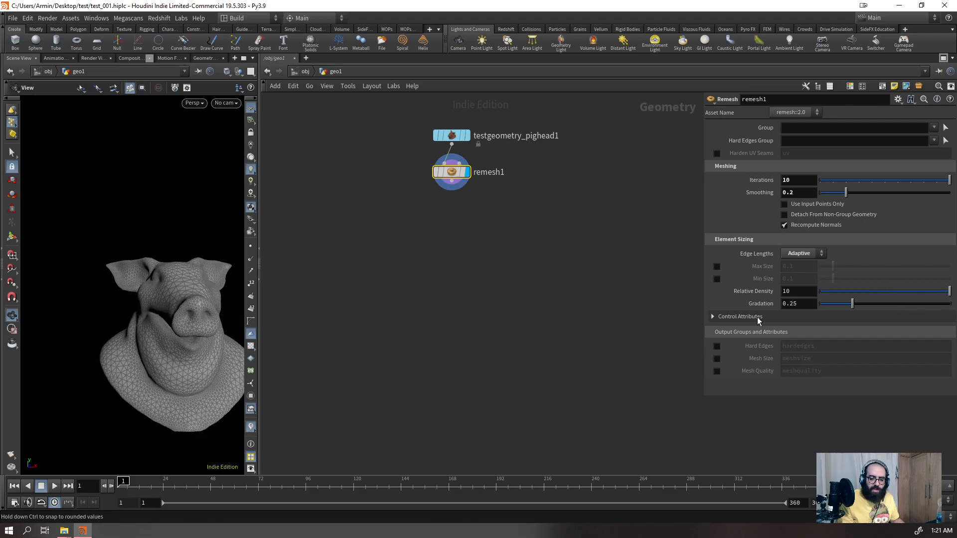
drag(186, 329, 189, 281)
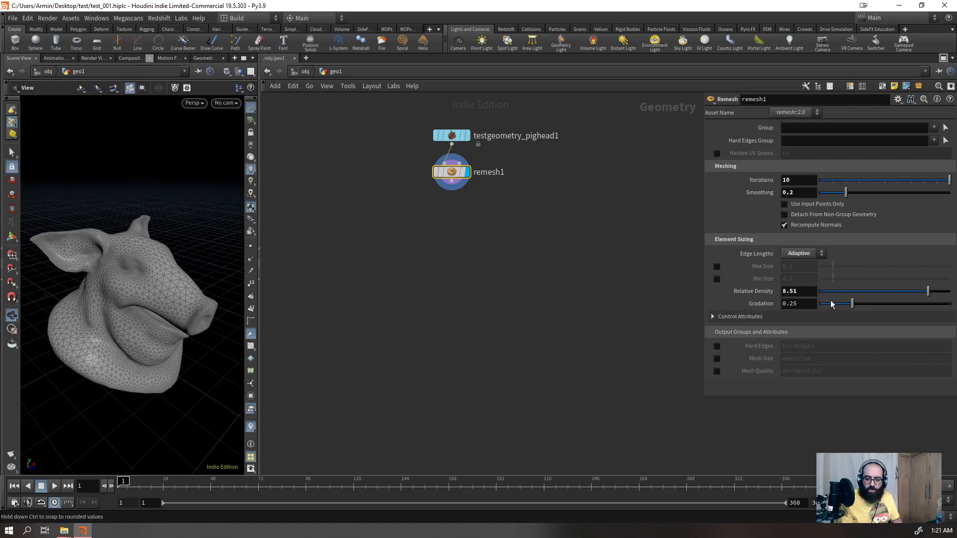
click(717, 280)
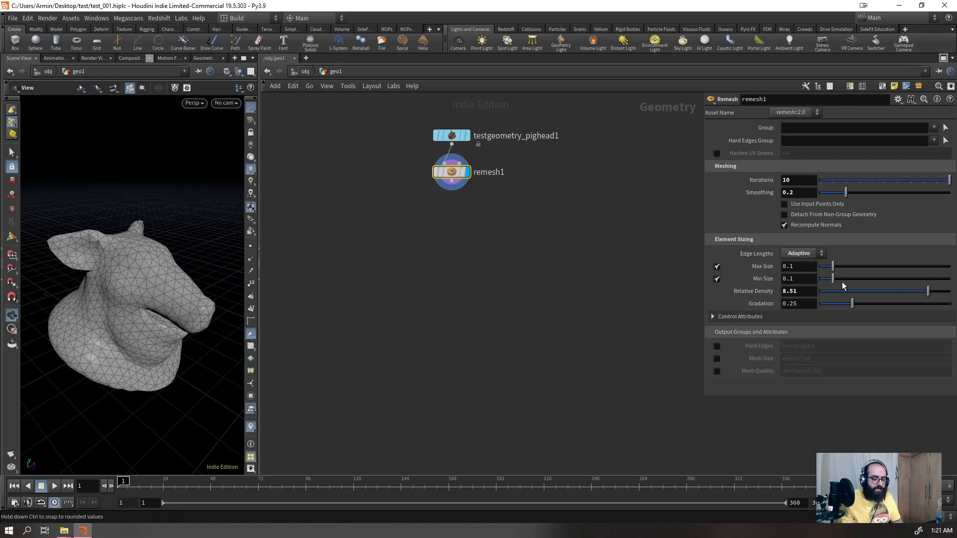
mouse_move(144, 259)
mouse_down()
mouse_move(150, 242)
mouse_move(133, 273)
mouse_move(153, 263)
mouse_up()
- Replace the Remesh node with a Remesh to Grid node connected to the pig head
key(Delete)
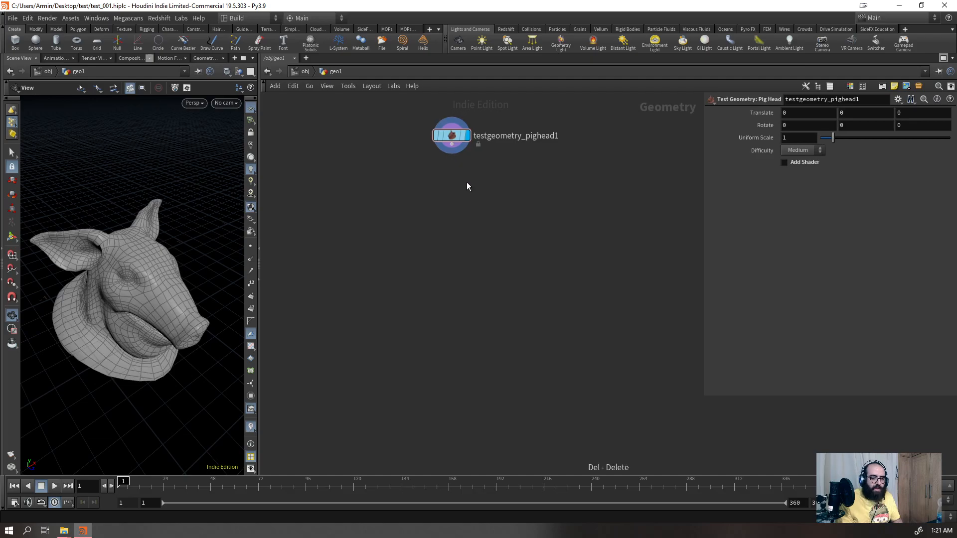
click(452, 146)
key(Tab)
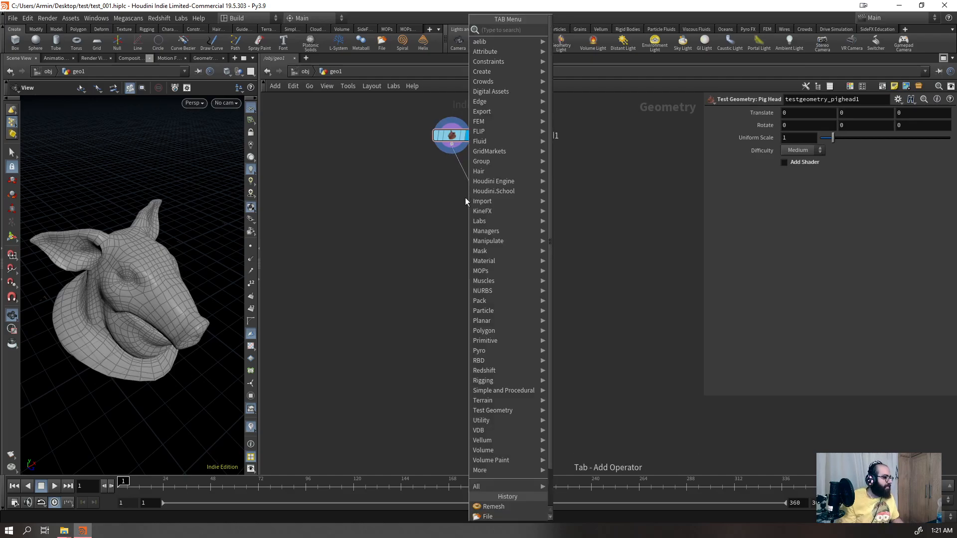
text(re,es)
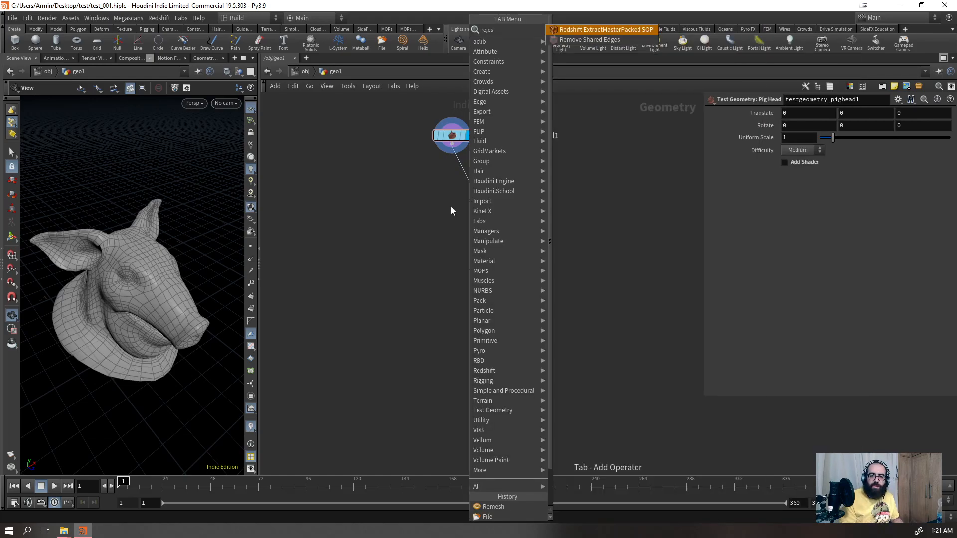
key(BackSpace)
key(BackSpace)
text(mesh)
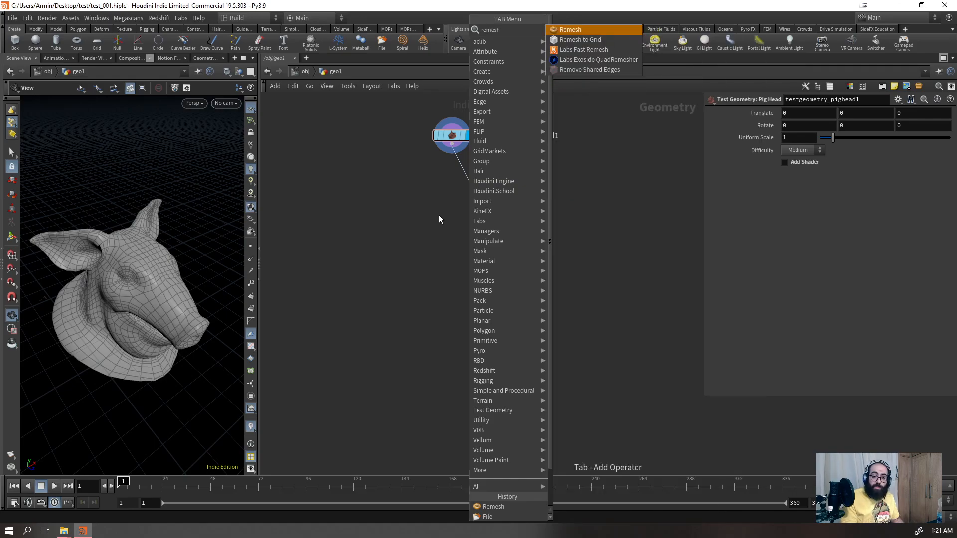
key(Down)
key(Return)
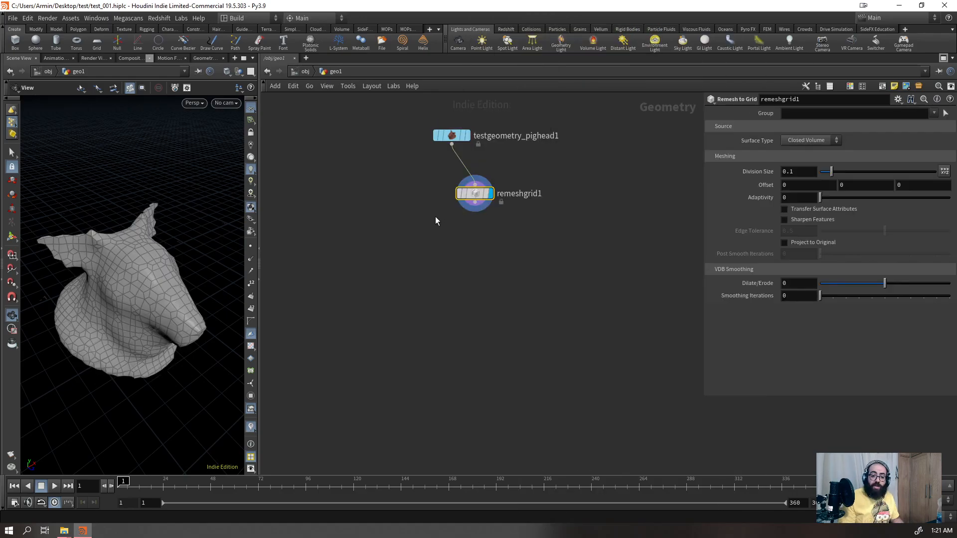
drag(474, 194, 527, 202)
- Set the Remesh to Grid node's Division Size to 0.05 and refine it to 0.025
drag(112, 277, 111, 248)
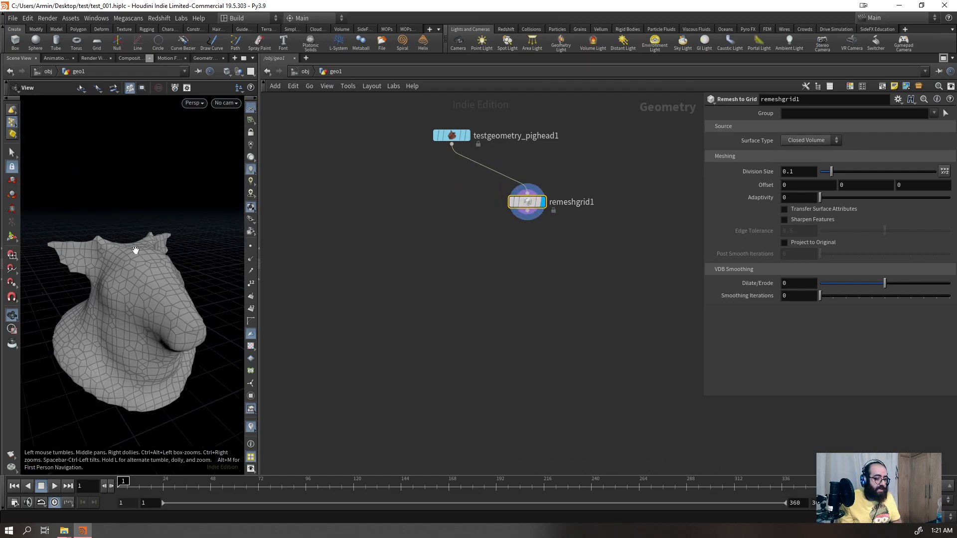
drag(797, 172, 748, 185)
text(0.05)
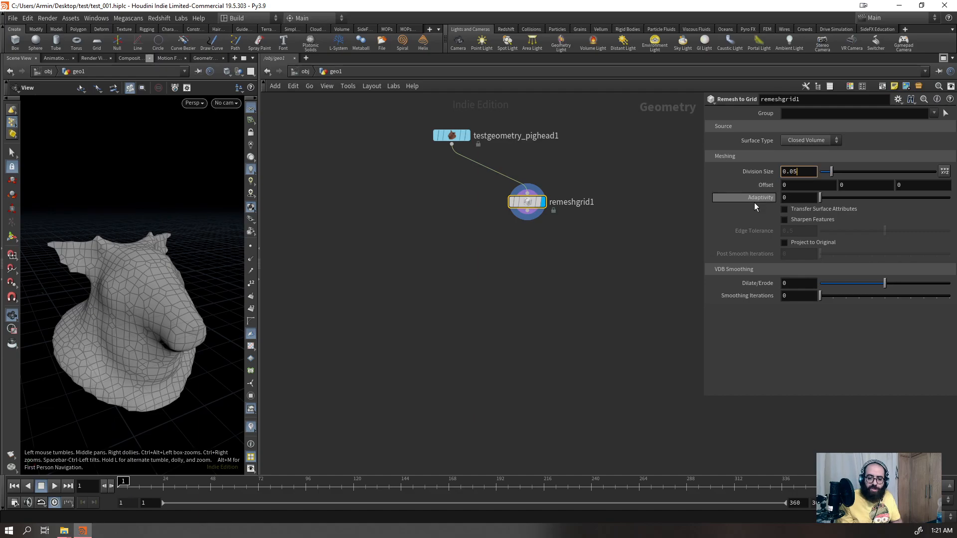
key(Return)
double_click(816, 172)
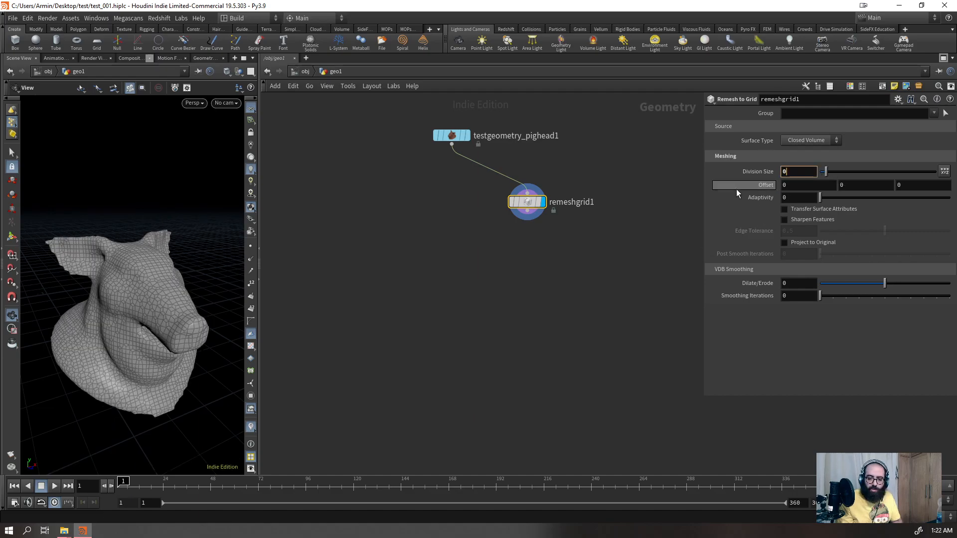
text(0.025)
key(Return)
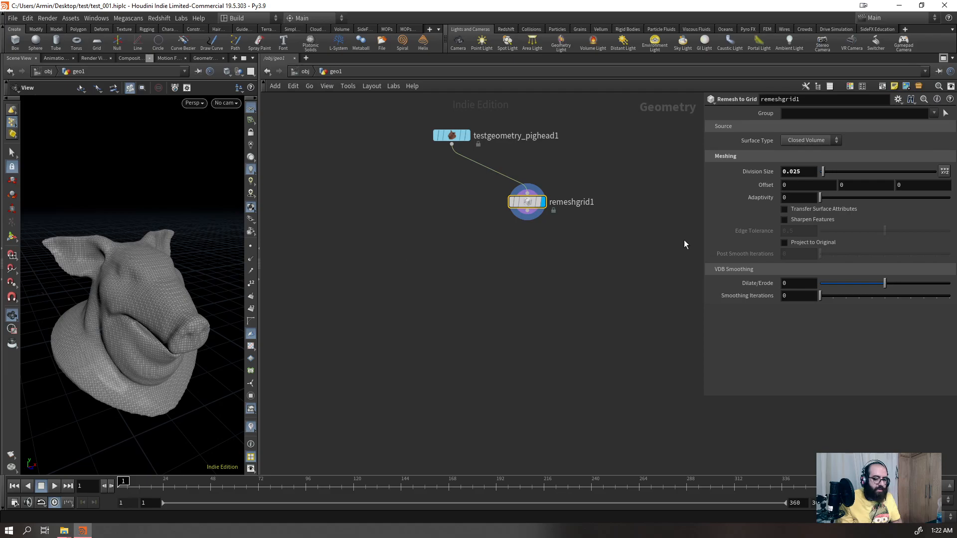
- Set the Remesh to Grid node's VDB Smoothing Iterations to 1
double_click(798, 296)
text(1)
key(Return)
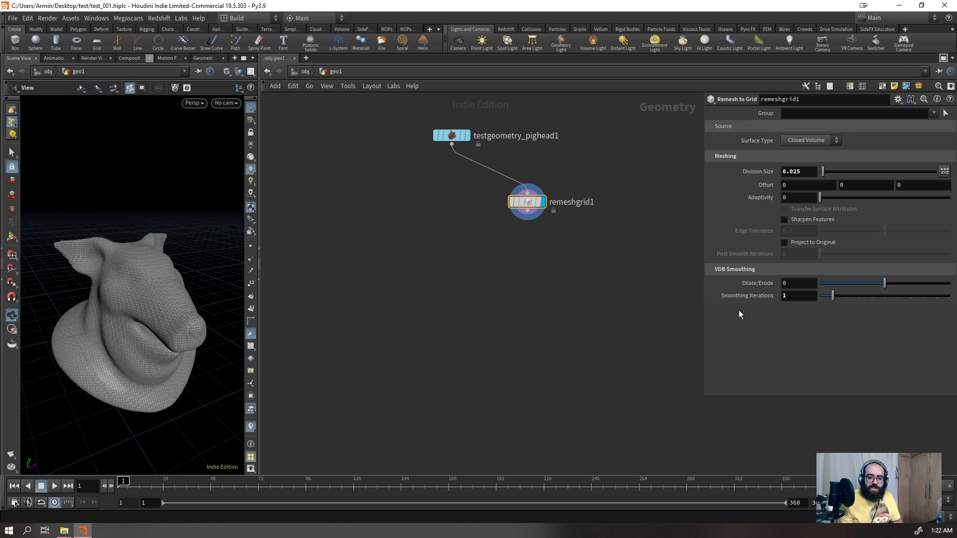
- Search the node list for VDB nodes and dismiss it without adding one
click(532, 283)
key(Tab)
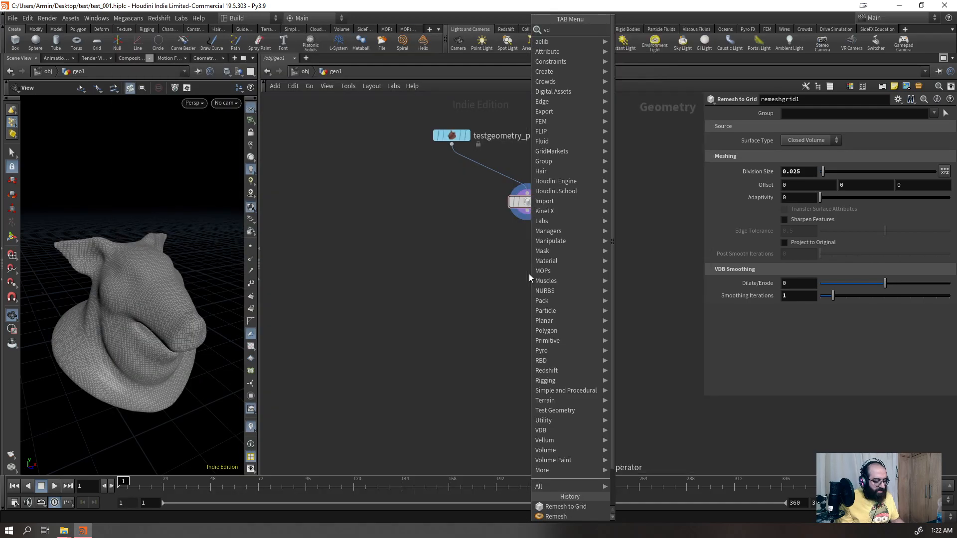
text(vdb)
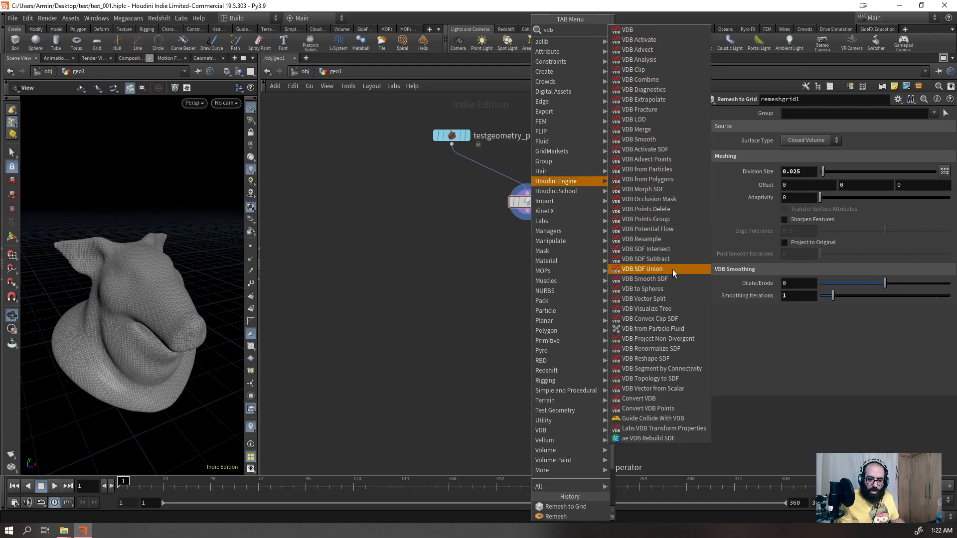
click(656, 455)
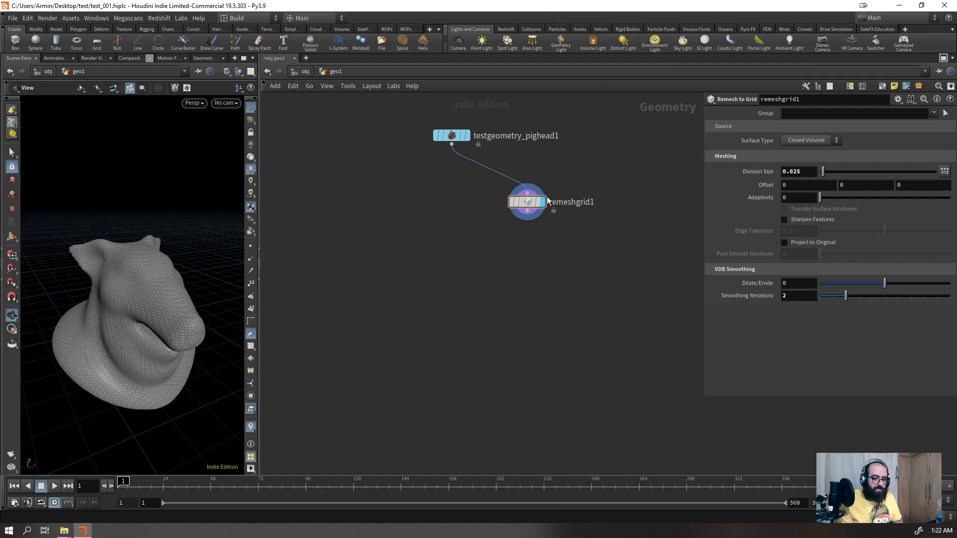
- Open the Remesh to Grid node's internal network and examine its VDB conversion nodes
key(Return)
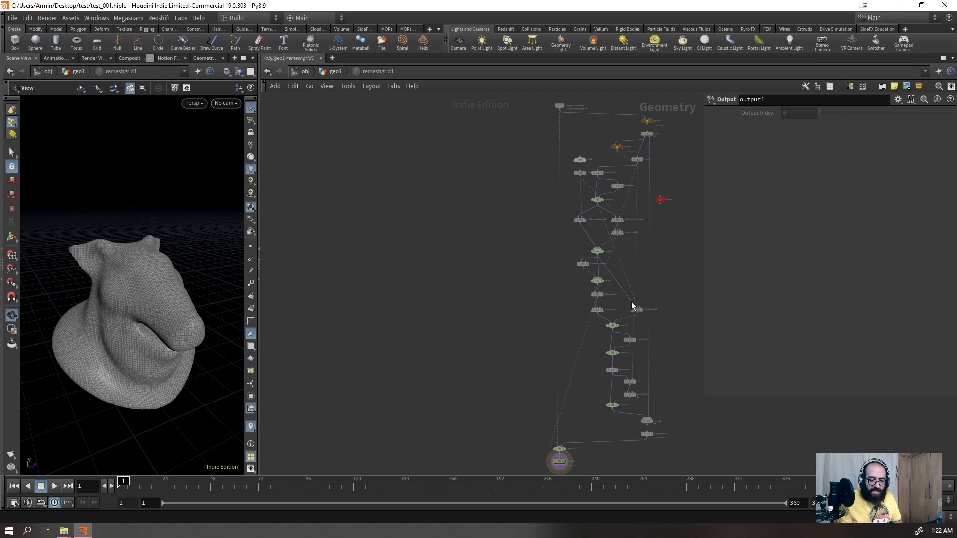
scroll(663, 283, up, 6)
click(425, 229)
drag(414, 342, 623, 381)
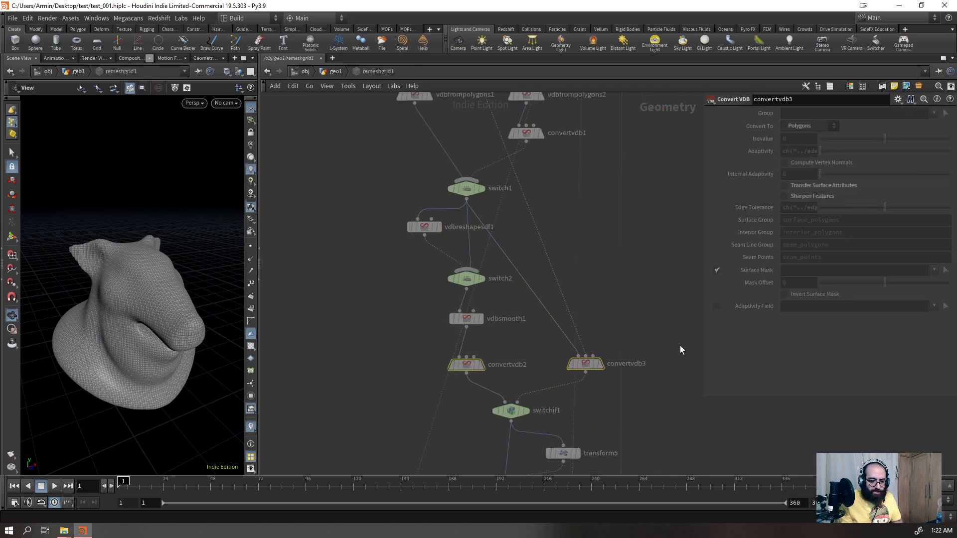
- Return to the geo1 network and set the Remesh to Grid node's Smoothing Iterations to 0
click(336, 72)
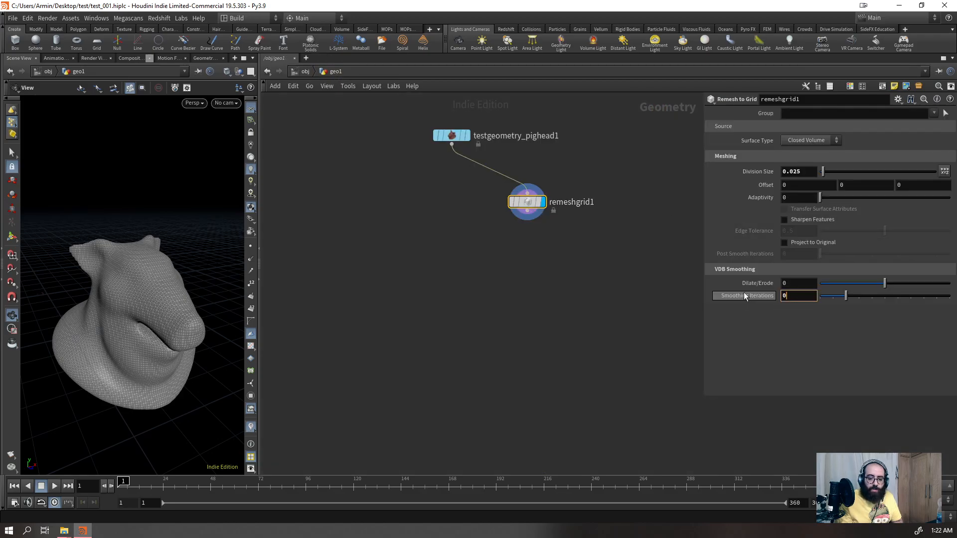
key(Return)
- Add a Sculpt node after the remeshgrid1 node
drag(643, 280, 489, 162)
key(Tab)
text(s)
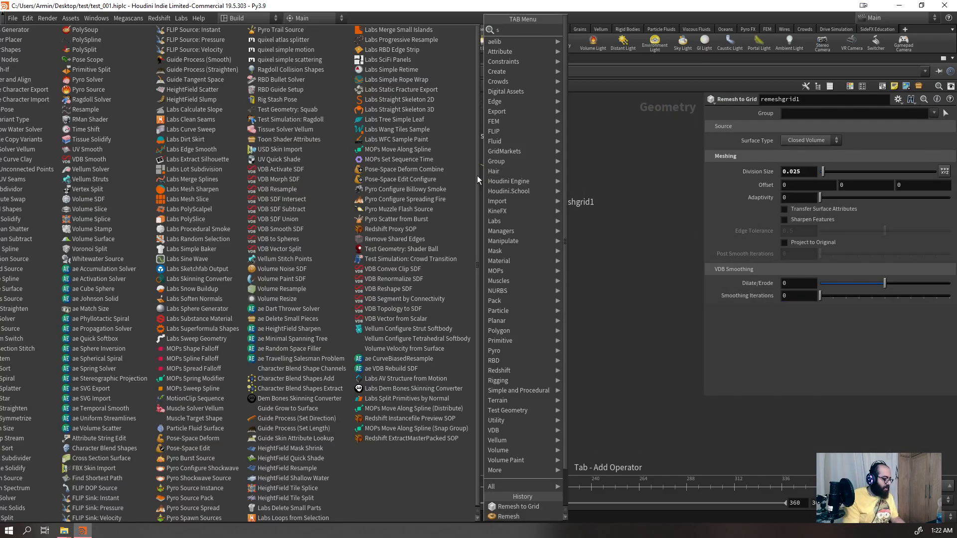
text(cu)
key(Return)
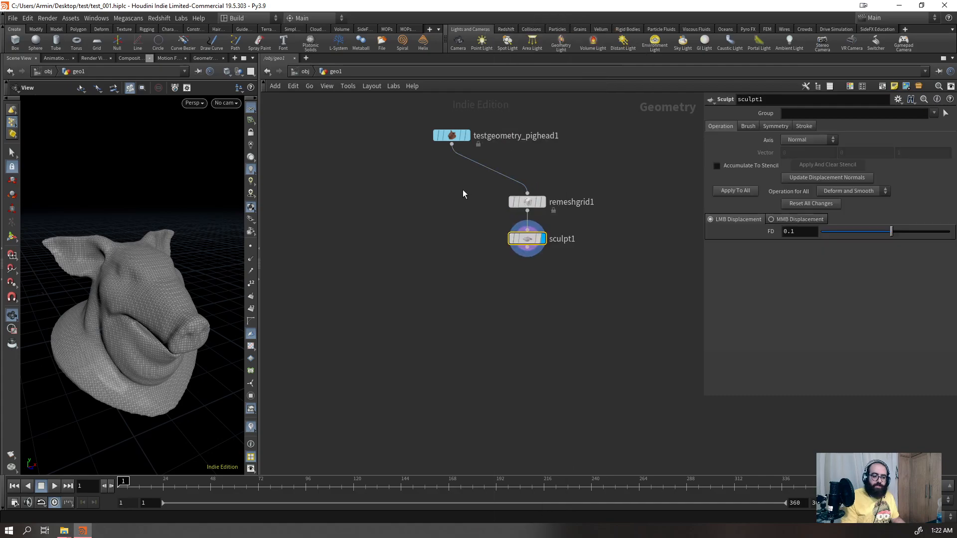
- Sculpt freehand strokes on the pig head's face and neck with the default brush
drag(131, 284, 86, 310)
key(Return)
mouse_move(196, 288)
mouse_down()
mouse_move(167, 303)
mouse_move(173, 312)
mouse_move(159, 321)
mouse_up()
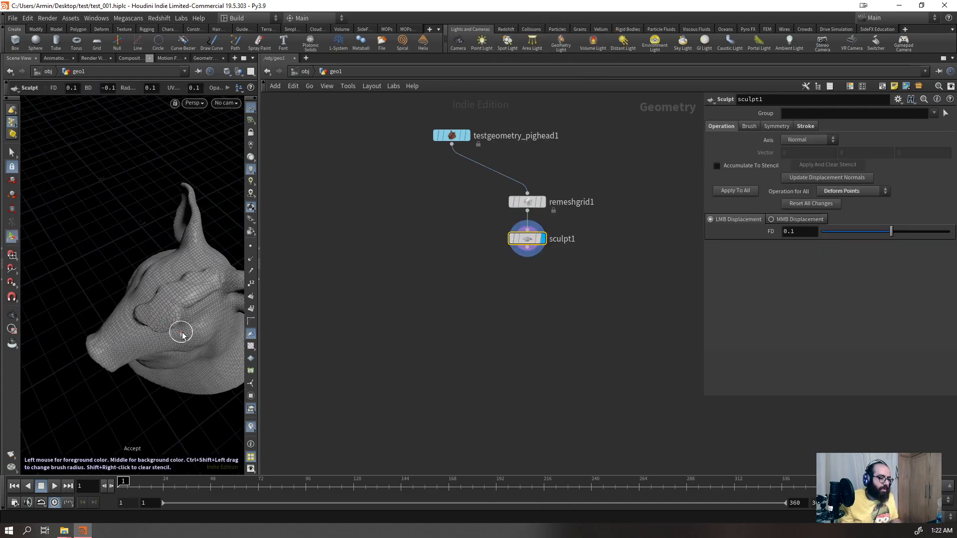
alt+right_drag(180, 330, 118, 319)
alt+drag(118, 320, 179, 304)
mouse_move(198, 355)
mouse_down()
mouse_move(180, 387)
mouse_move(198, 382)
mouse_up()
- Lower the Sculpt brush's Opacity, first to 0.004 and finally to 0.077
click(749, 126)
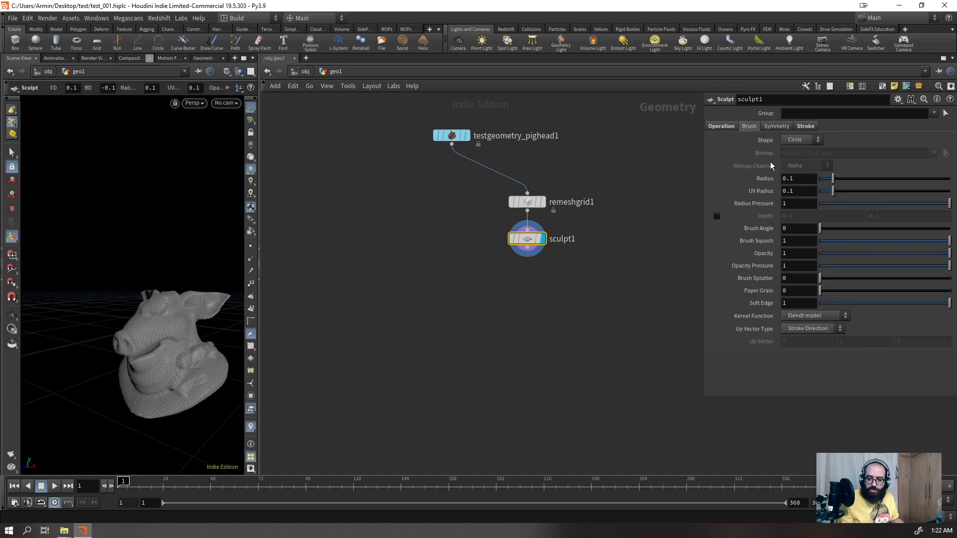
click(827, 255)
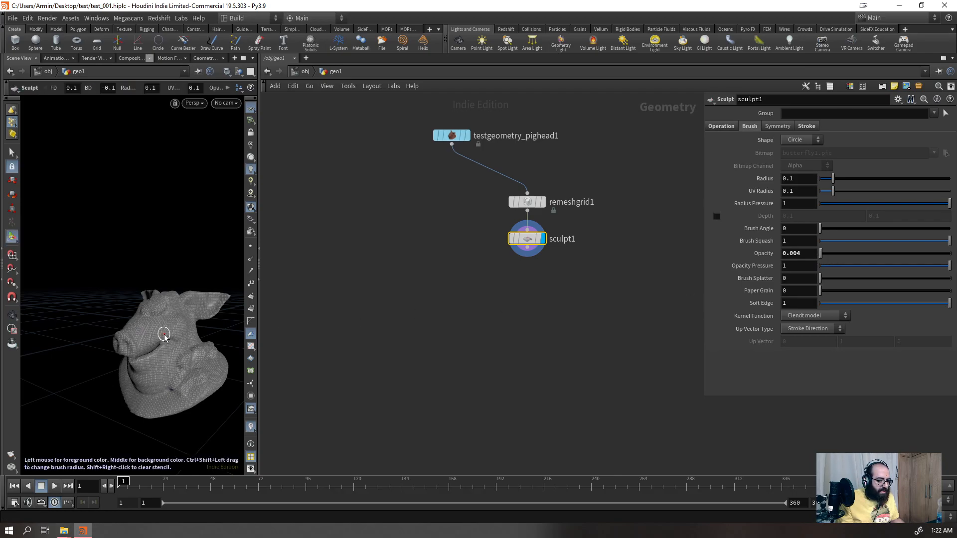
scroll(165, 337, up, 5)
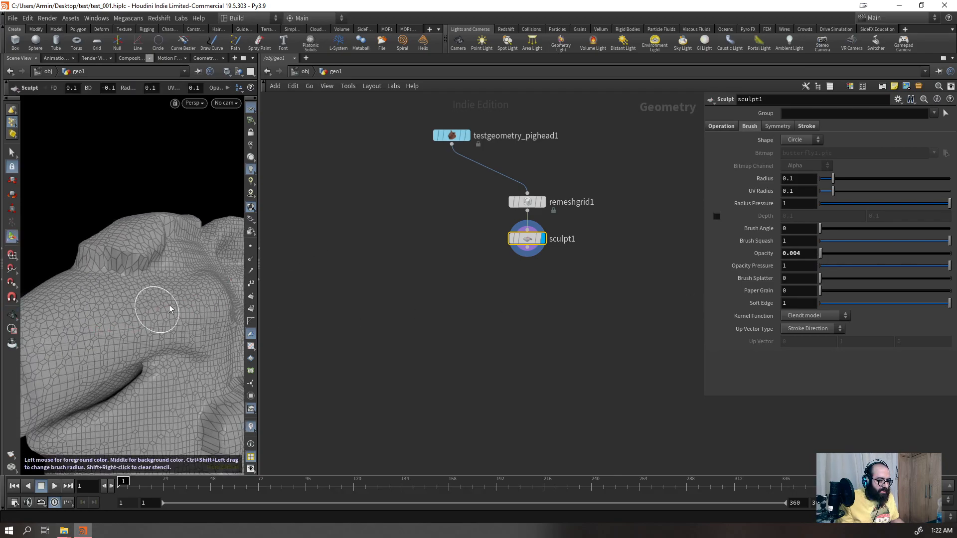
alt+drag(181, 327, 186, 316)
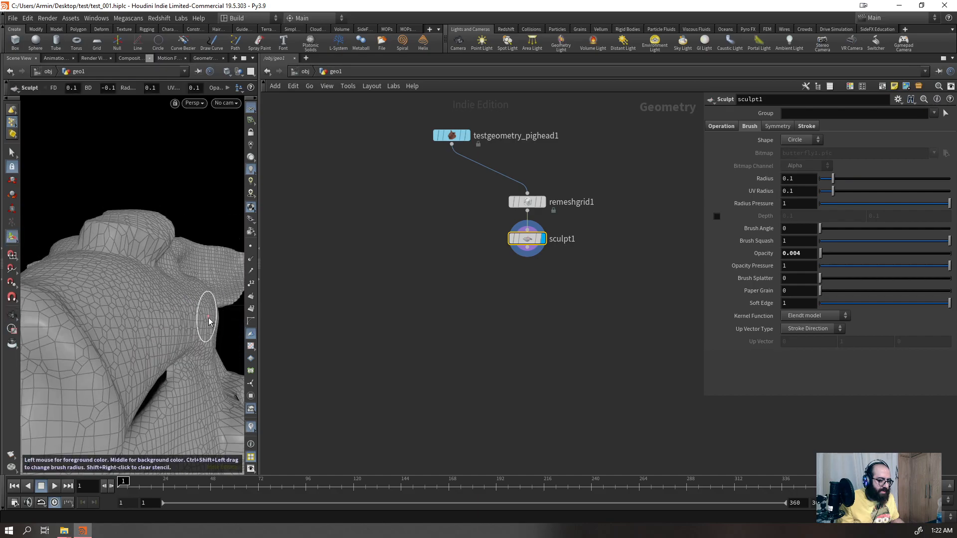
drag(821, 254, 831, 255)
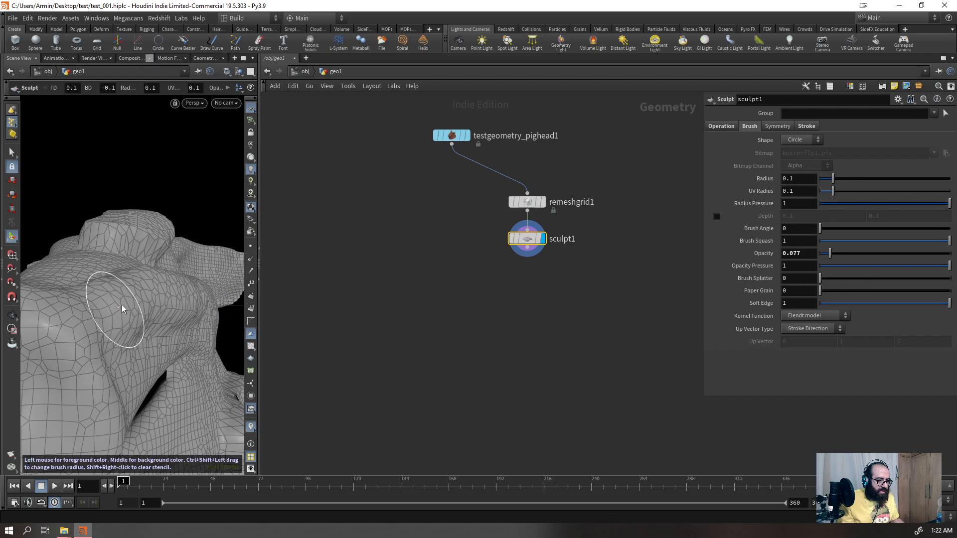
- Sculpt strokes on the snout and top of the head, enlarging the brush radius to about 0.18
mouse_move(103, 330)
mouse_down()
mouse_move(82, 337)
mouse_move(95, 335)
mouse_up()
ctrl+shift+drag(101, 333, 126, 326)
mouse_move(133, 315)
mouse_down()
mouse_move(126, 325)
mouse_move(146, 290)
mouse_up()
alt+right_drag(147, 290, 100, 360)
alt+drag(101, 360, 180, 308)
mouse_move(134, 264)
mouse_down()
mouse_move(56, 224)
mouse_move(67, 255)
mouse_move(90, 264)
mouse_up()
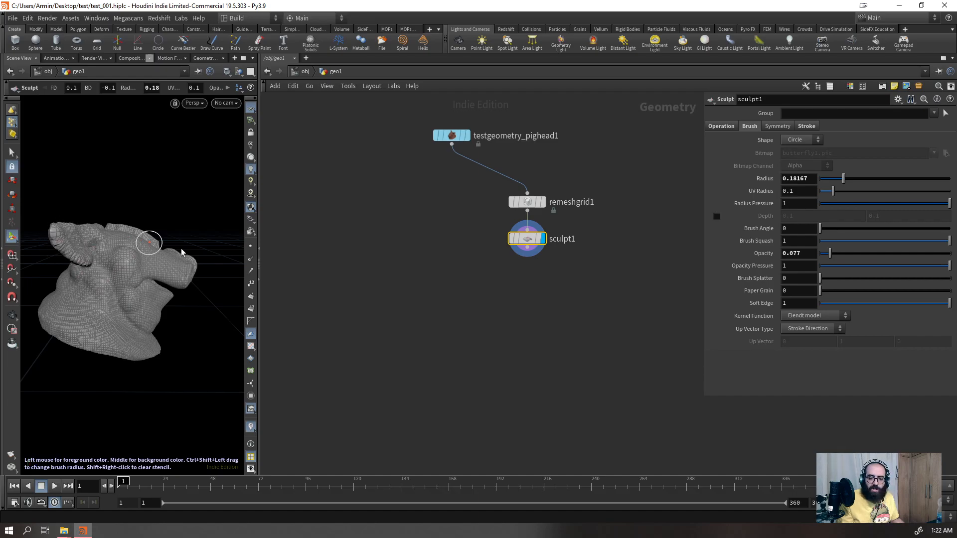
- Try changing the Hit Primitive value in the Sculpt node's stroke settings and undo it
click(806, 126)
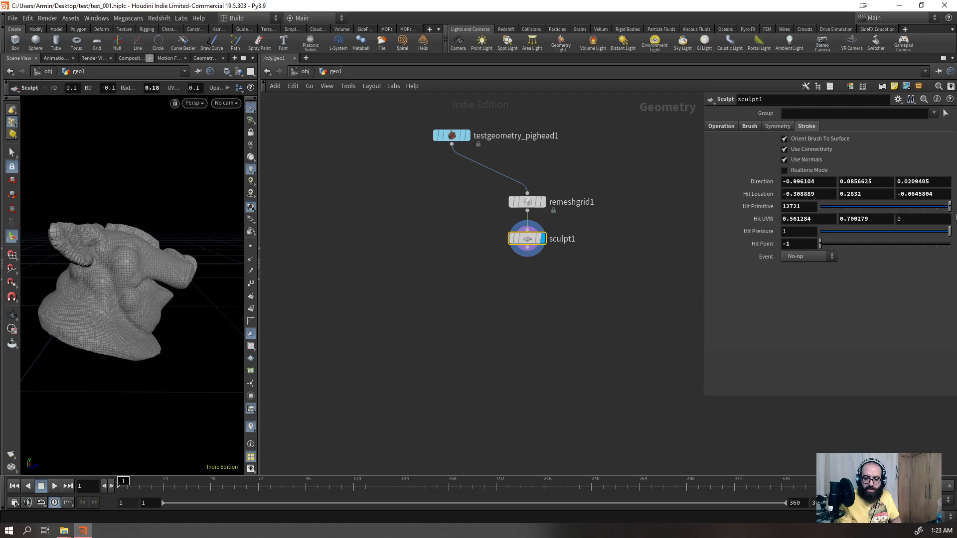
drag(940, 207, 956, 194)
key(ctrl+z)
key(Escape)
- Sculpt further strokes on the back of the pig head with a brush radius of about 0.12
mouse_move(174, 354)
mouse_down()
mouse_move(180, 261)
mouse_move(240, 253)
mouse_move(220, 264)
mouse_up()
key(Return)
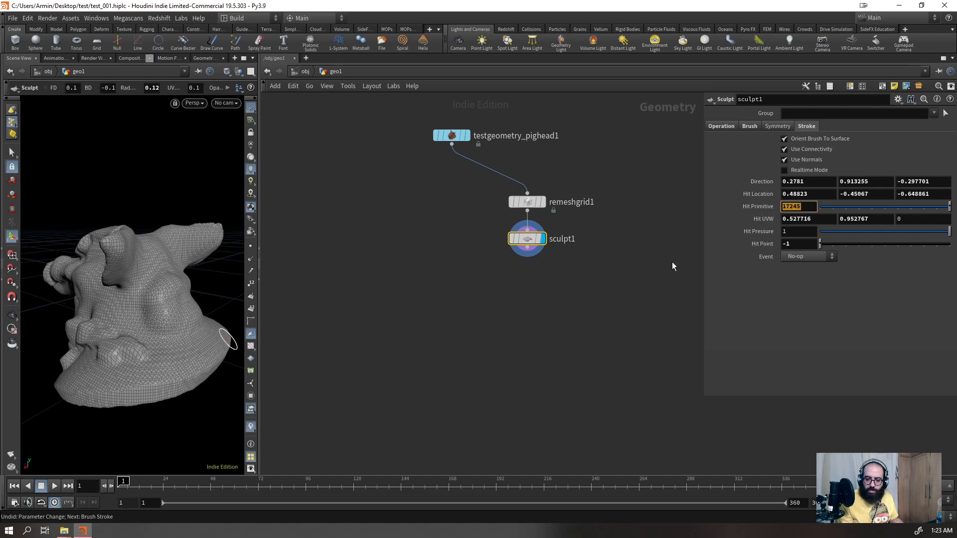
mouse_move(167, 368)
mouse_down()
mouse_move(141, 331)
mouse_move(144, 246)
mouse_move(175, 256)
mouse_move(175, 319)
mouse_up()
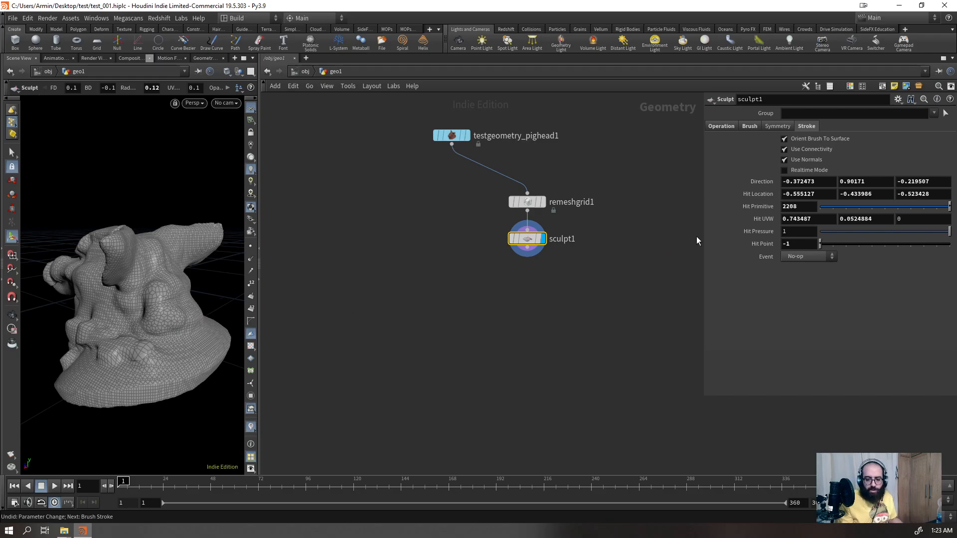
- Review the Sculpt node's symmetry, brush and operation settings and reset all sculpt changes
click(773, 127)
click(753, 127)
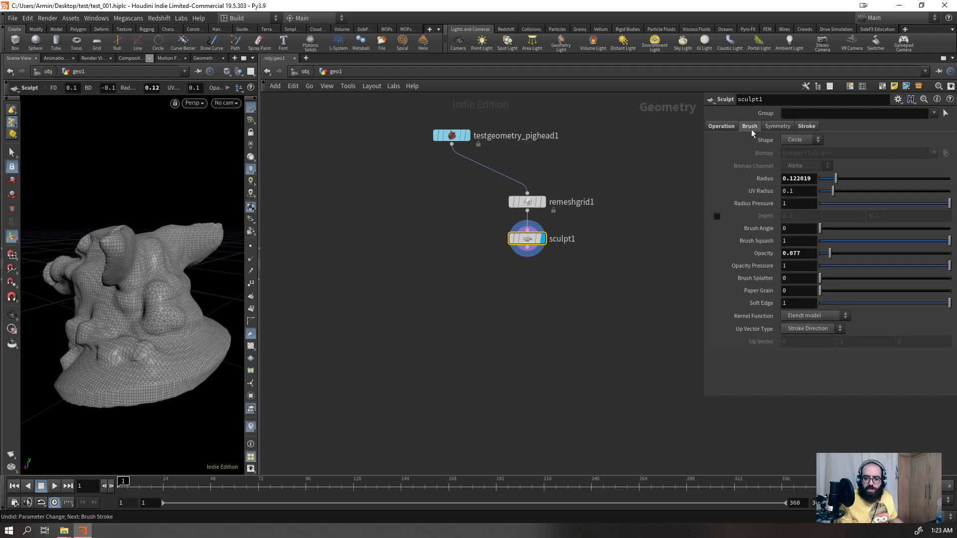
click(728, 128)
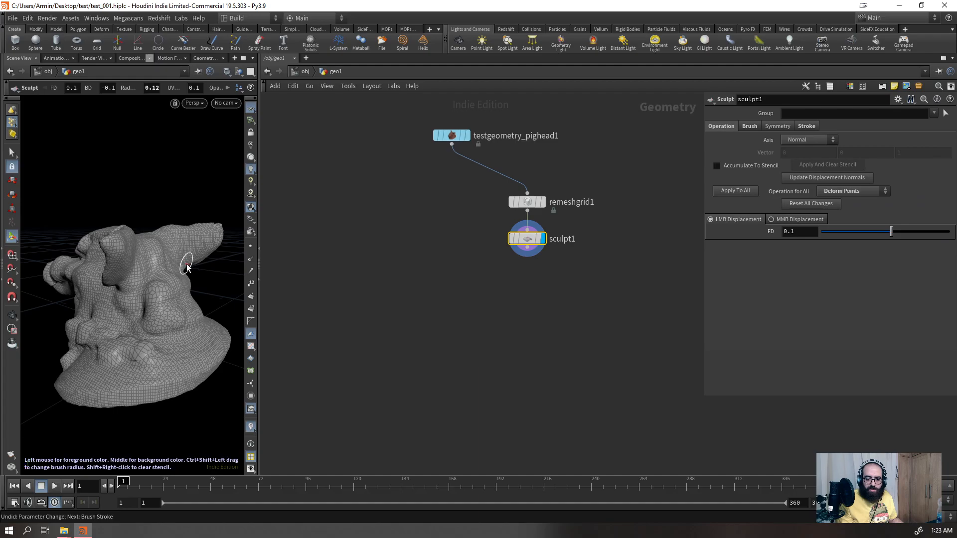
mouse_move(174, 280)
alt+mouse_down()
mouse_move(157, 271)
mouse_move(156, 289)
alt+mouse_up()
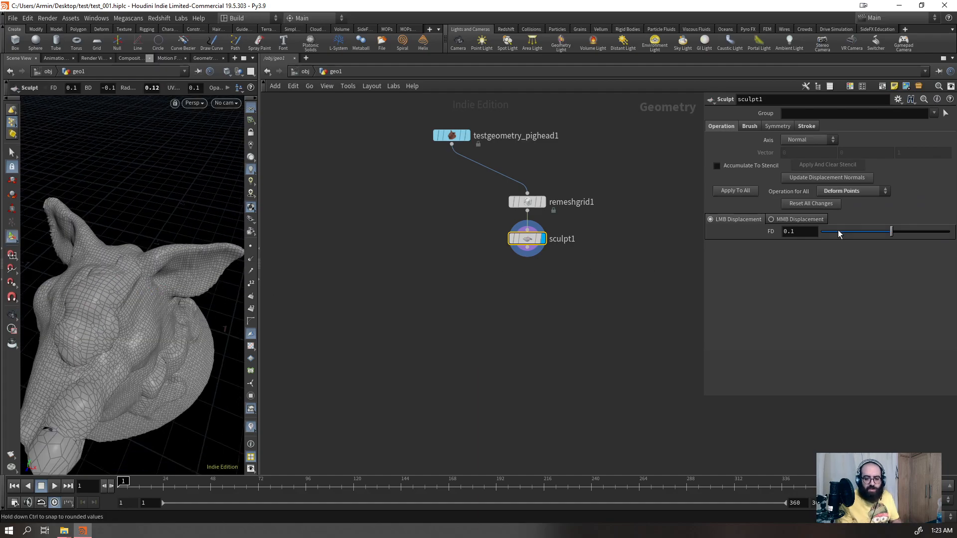
click(813, 205)
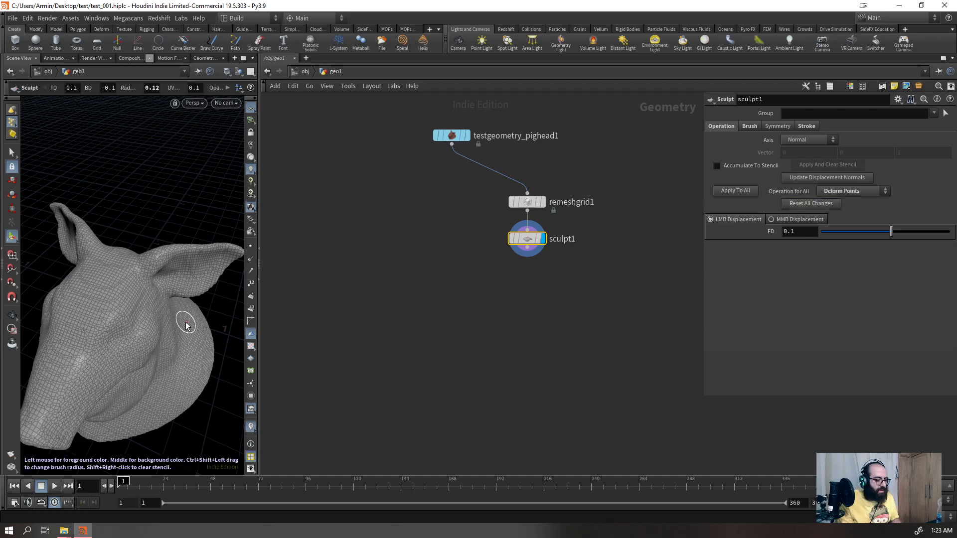
- Leave sculpting and delete the remeshgrid1 and sculpt1 nodes
key(Escape)
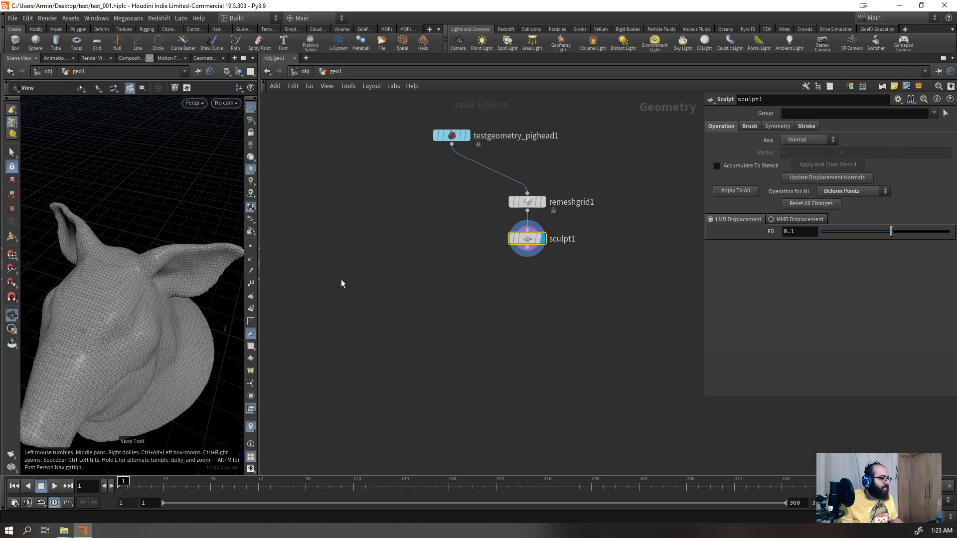
drag(601, 167, 446, 294)
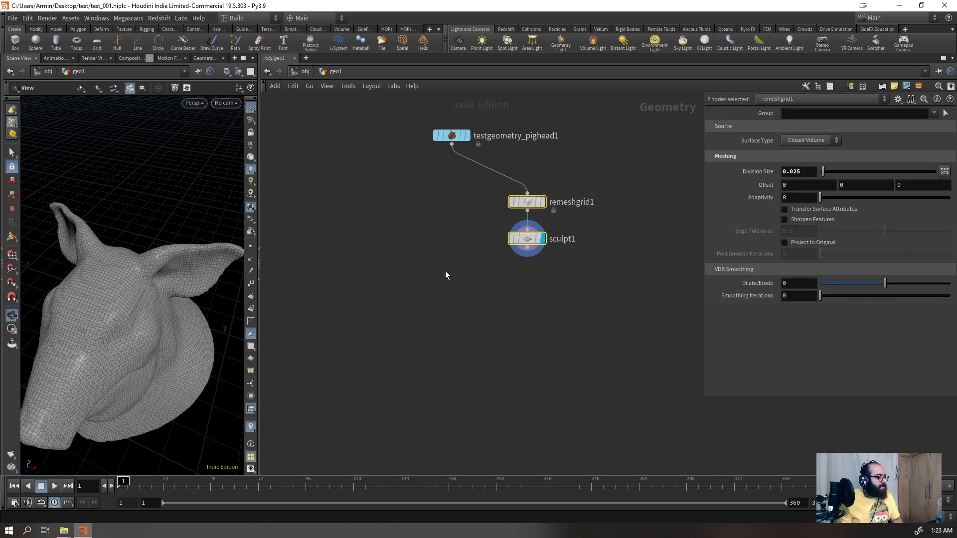
key(Delete)
- Add a Group node fed by testgeometry_pighead1 and align it directly beneath that node
click(452, 146)
key(Tab)
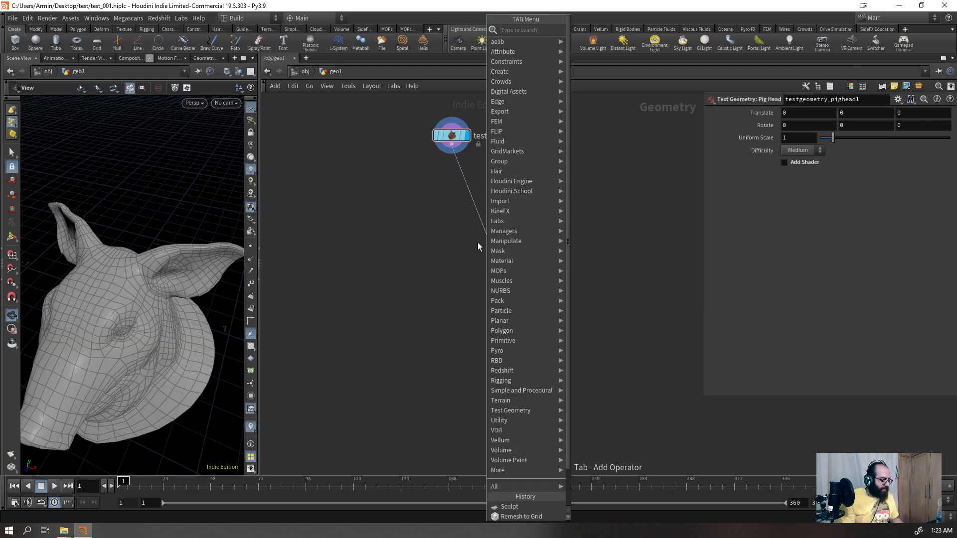
text(group)
key(Return)
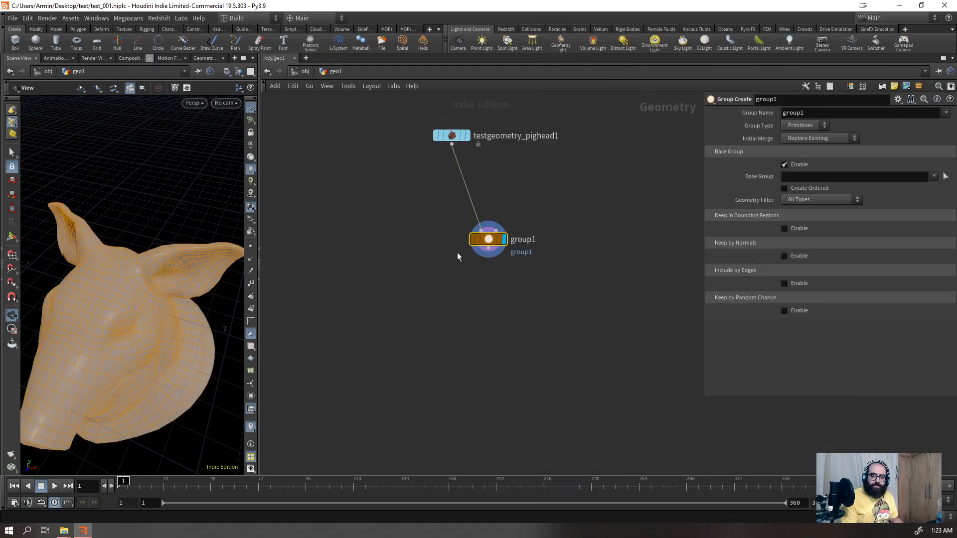
drag(564, 134, 434, 284)
key(l)
drag(511, 246, 436, 171)
- Set the Group node's Group Name to "selection"
drag(194, 289, 181, 258)
scroll(181, 258, down, 3)
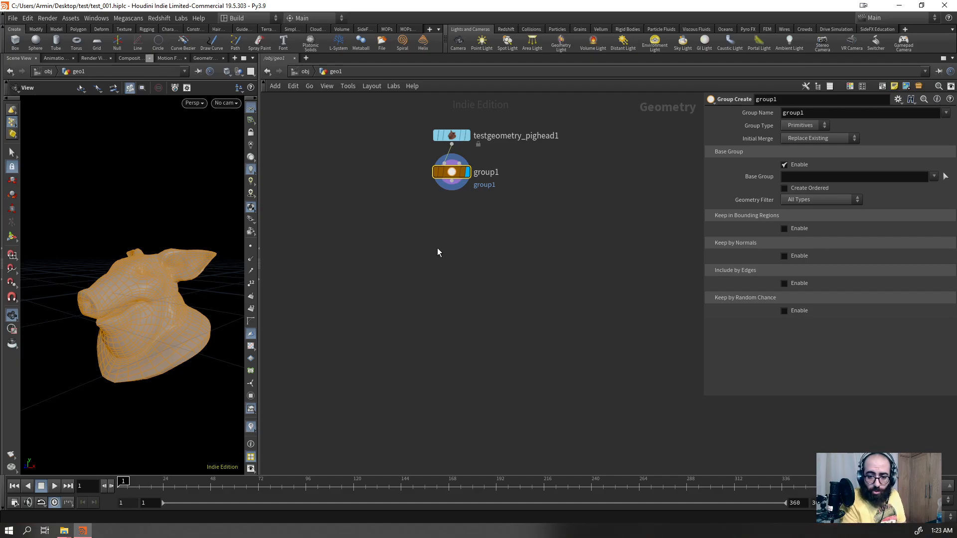
drag(102, 249, 124, 199)
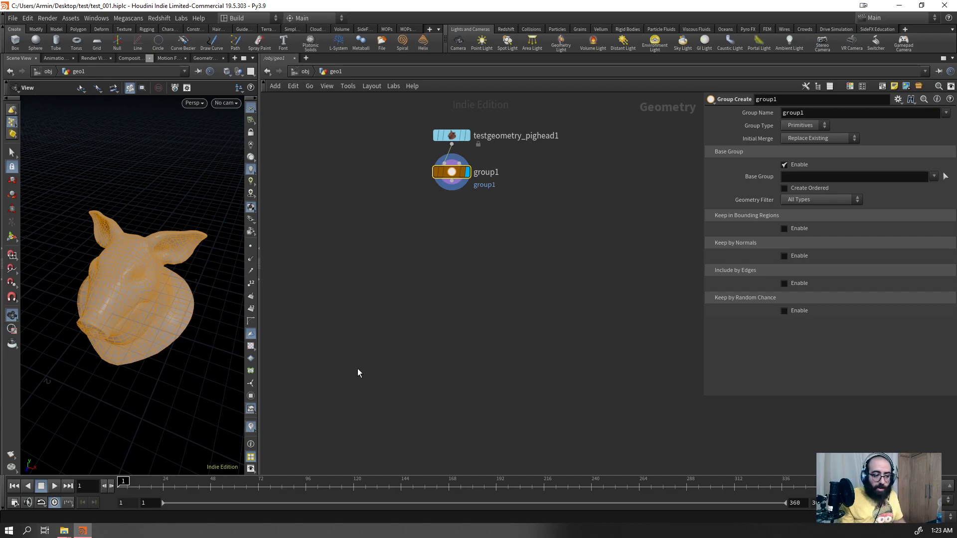
click(784, 165)
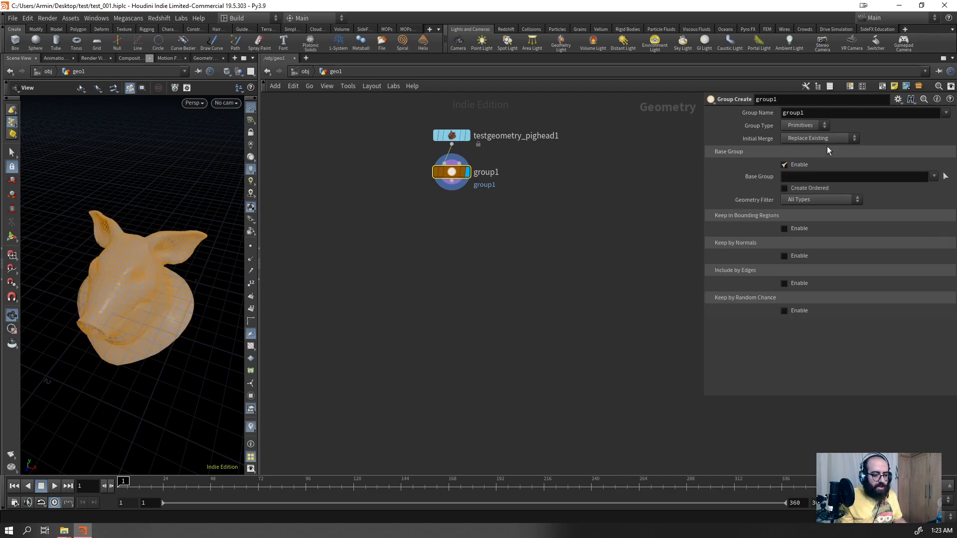
double_click(829, 113)
text(sele)
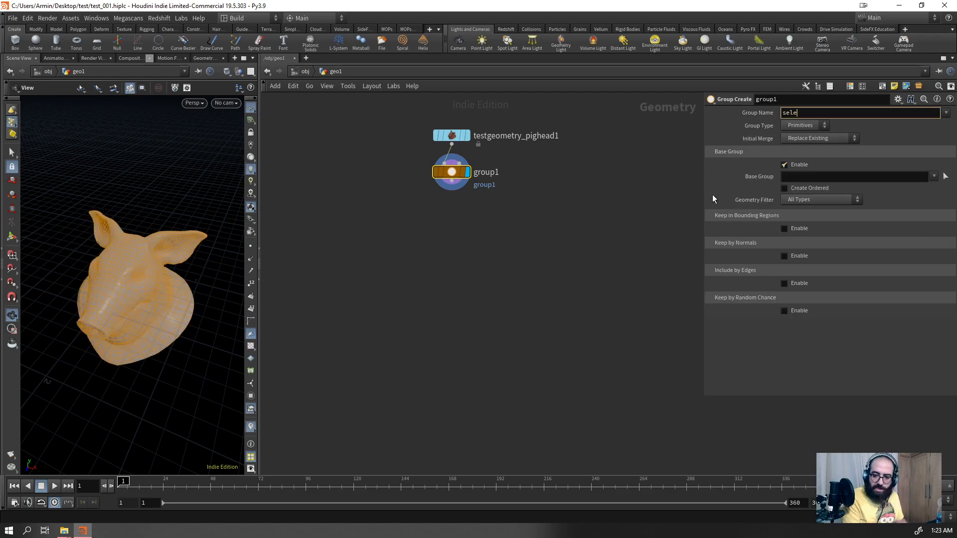
text(ction)
key(Return)
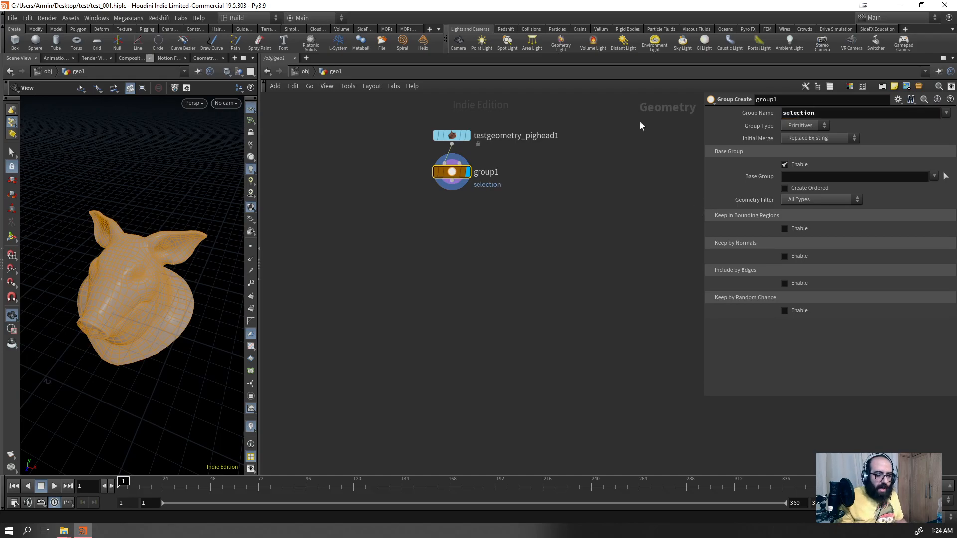
- Try the Points, Edges and Vertices group types on the Group node and return it to Primitives
click(804, 126)
click(793, 145)
click(799, 127)
click(798, 157)
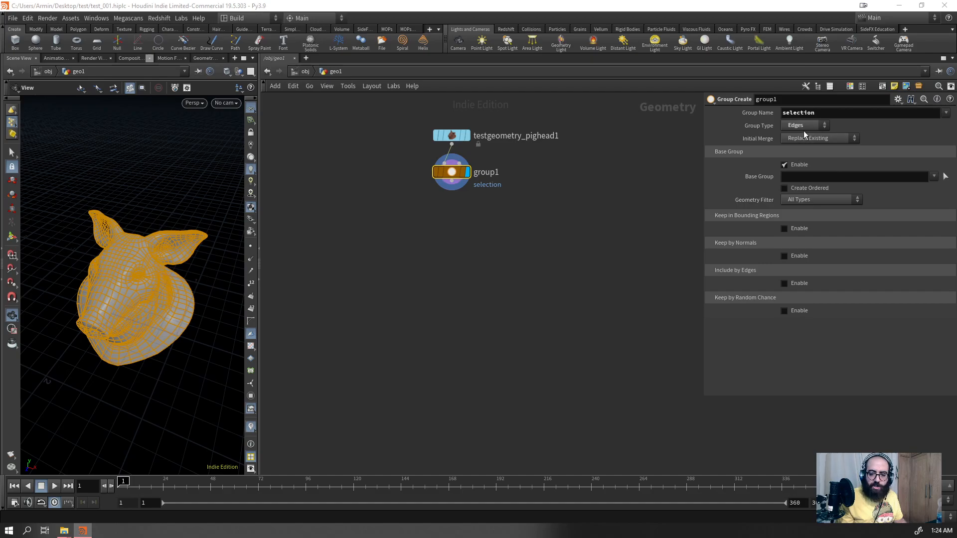
click(803, 126)
click(800, 168)
right_drag(40, 372, 84, 316)
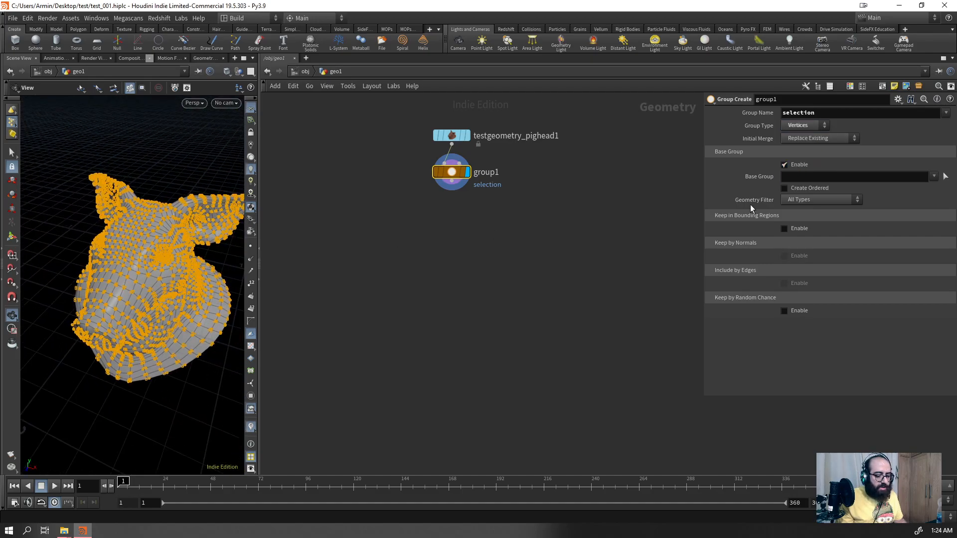
click(805, 125)
click(805, 140)
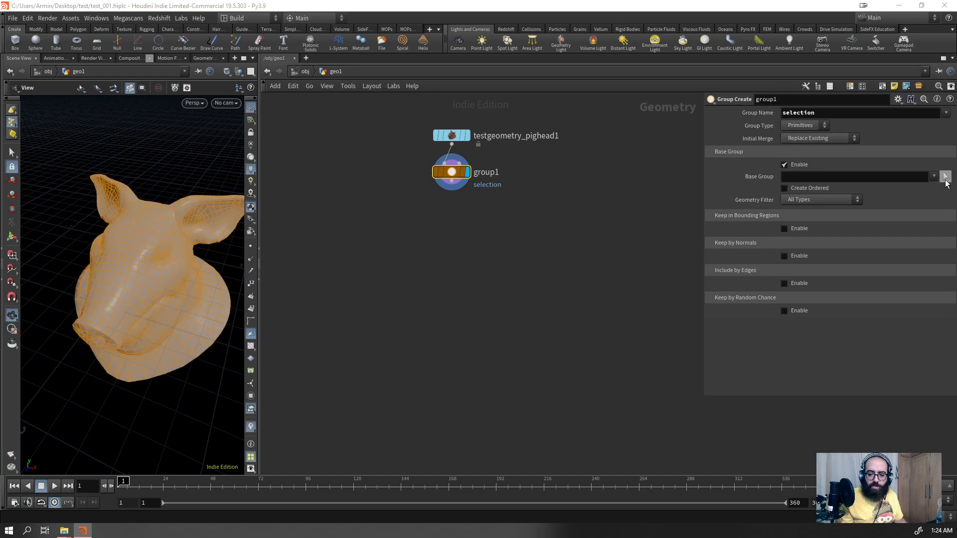
- Pick a vertical band of primitives across the pig's face in the viewport as the Base Group of group1
click(945, 177)
drag(140, 204, 188, 333)
key(Return)
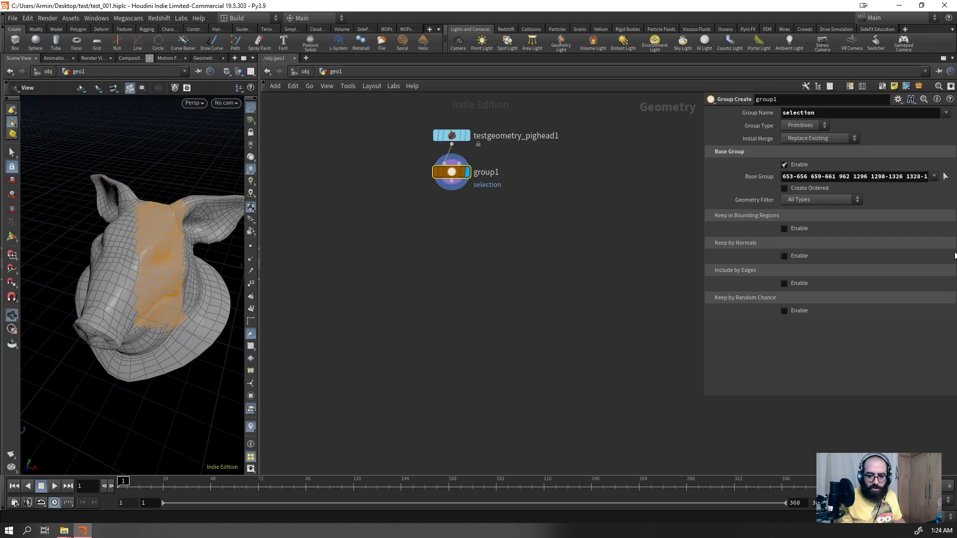
drag(781, 177, 97, 224)
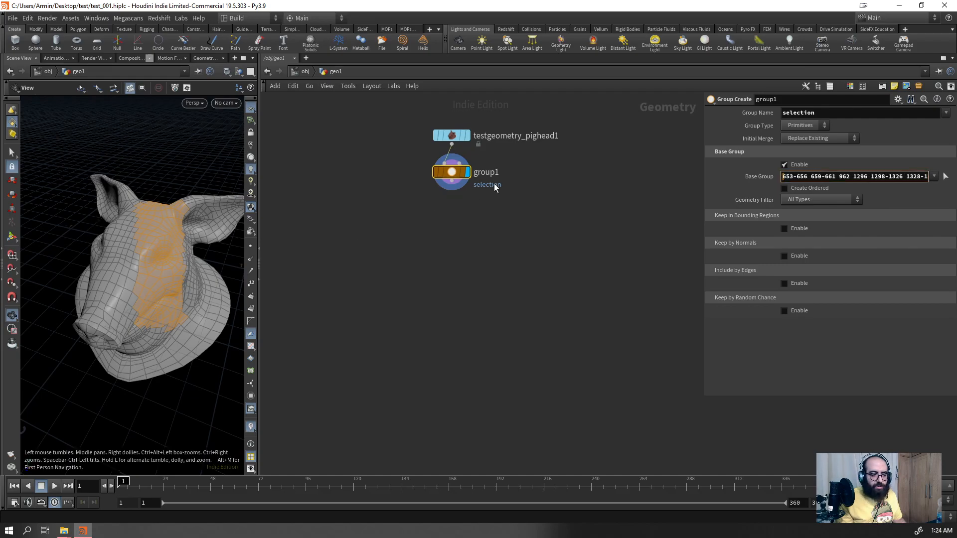
- Add a Grid node with default settings and connect a second Group node to its output
key(Tab)
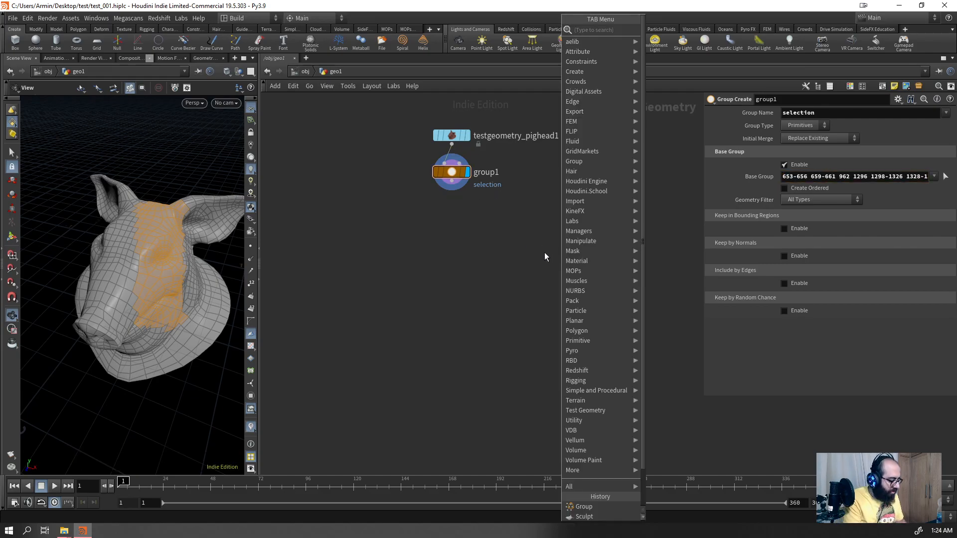
text(grid)
key(Return)
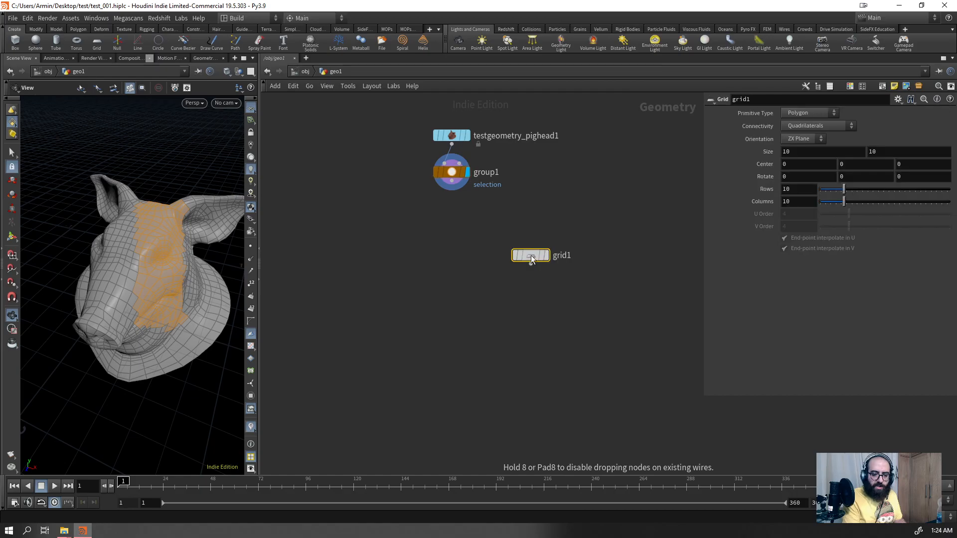
click(531, 257)
key(Tab)
text(group)
key(Return)
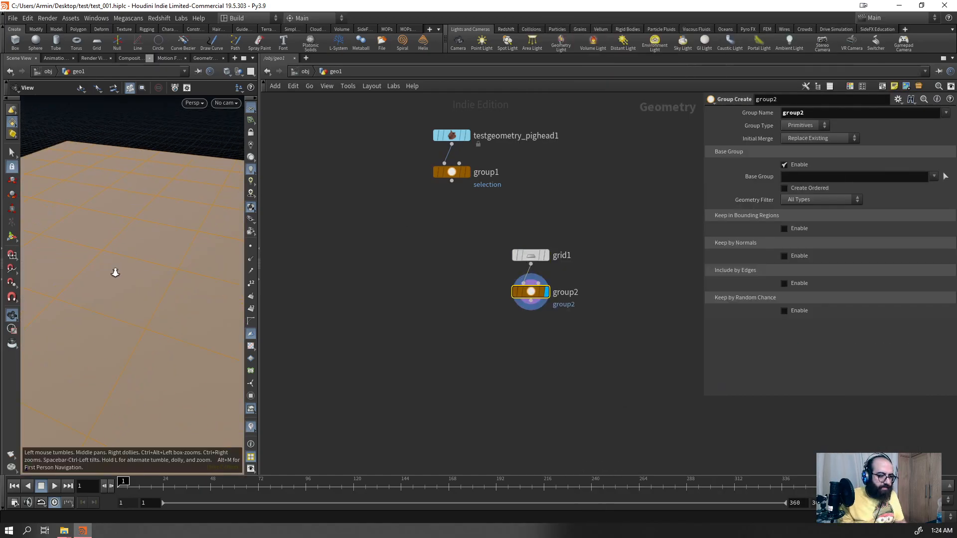
- Pick primitives of the grid in the viewport as the Base Group of group2
scroll(131, 255, down, 5)
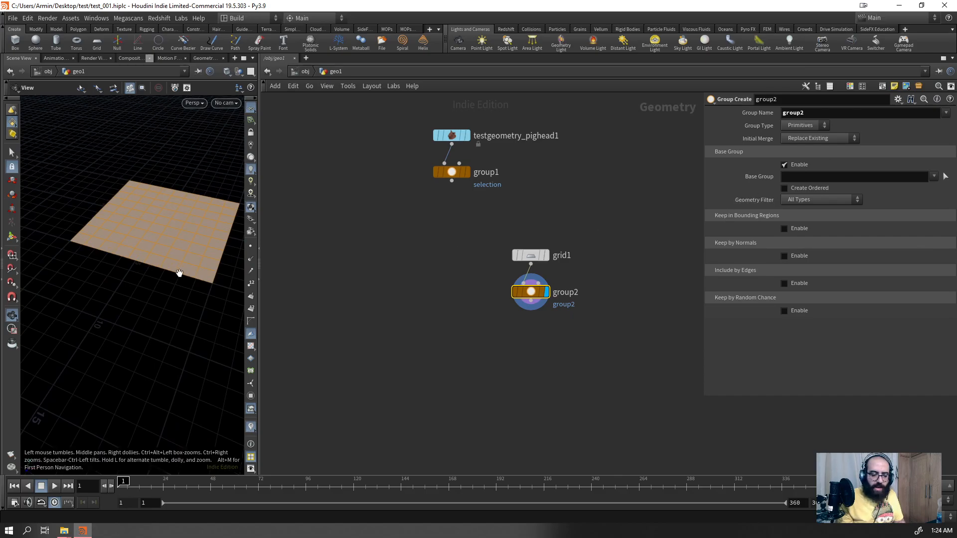
click(945, 176)
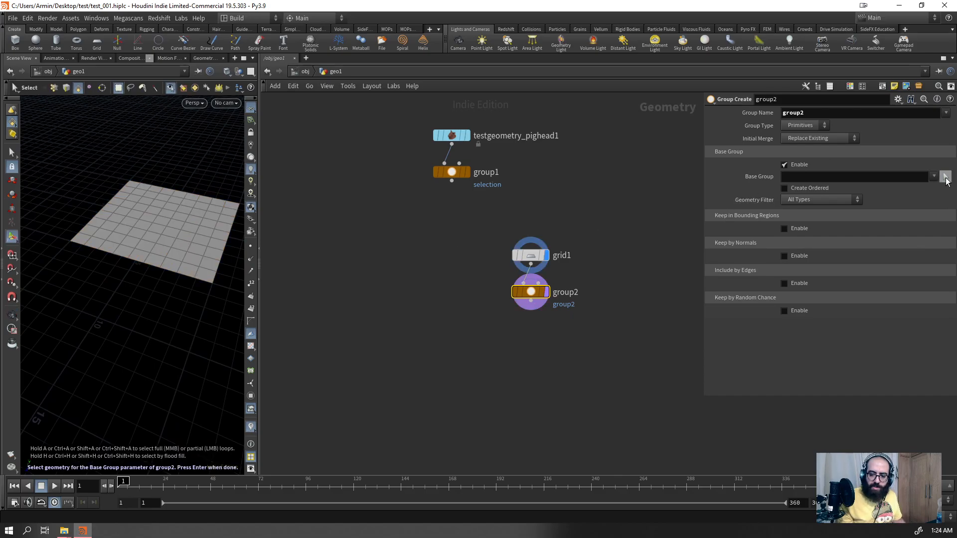
drag(134, 238, 137, 237)
key(Return)
- Try raising grid1's Rows to 50, and undo the change
drag(598, 228, 513, 271)
drag(844, 190, 949, 189)
mouse_move(853, 211)
mouse_down()
mouse_move(921, 205)
mouse_move(803, 289)
mouse_move(851, 223)
mouse_up()
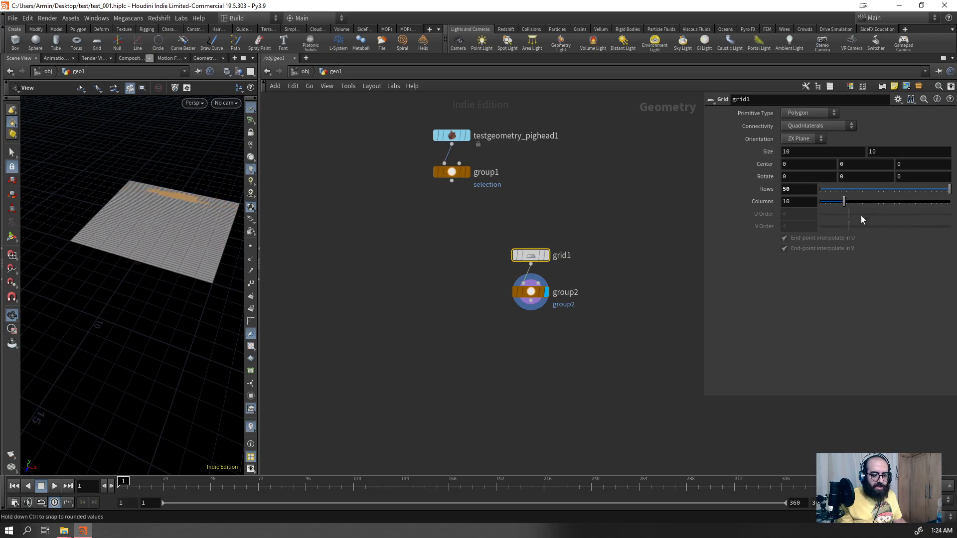
drag(902, 188, 770, 213)
key(ctrl+z)
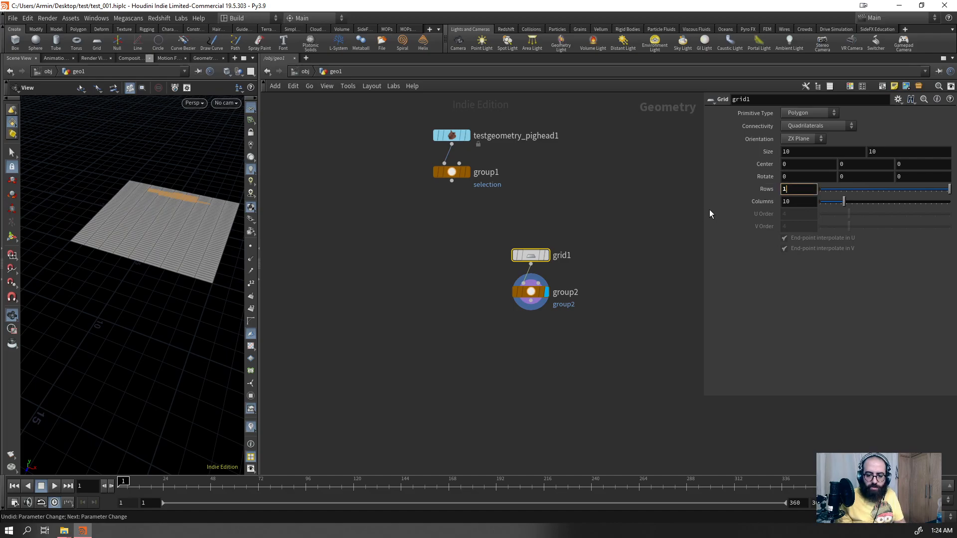
key(ctrl+z)
- Switch group2 from Base Group to Keep in Bounding Regions and resize its bounding box to 4.107 × 1 × 4.50414
click(531, 293)
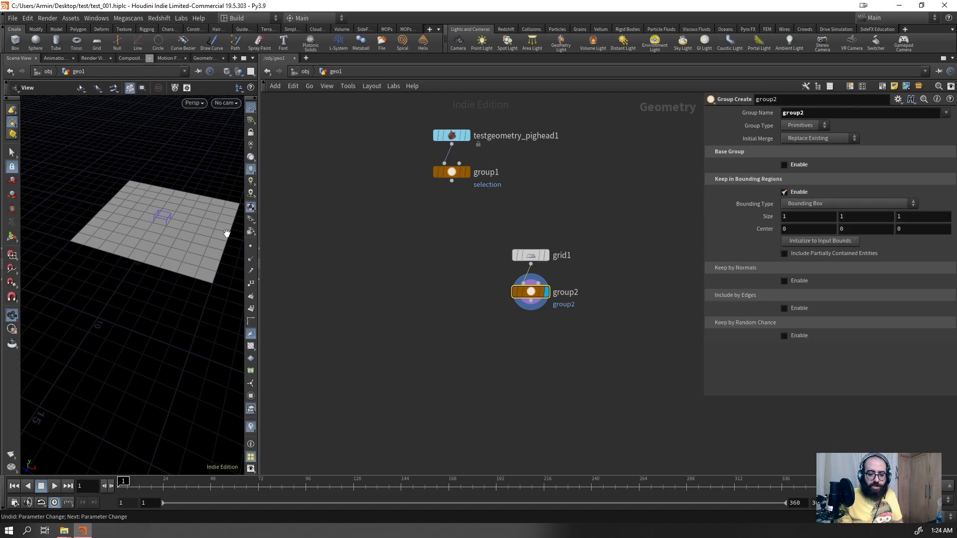
drag(121, 220, 143, 249)
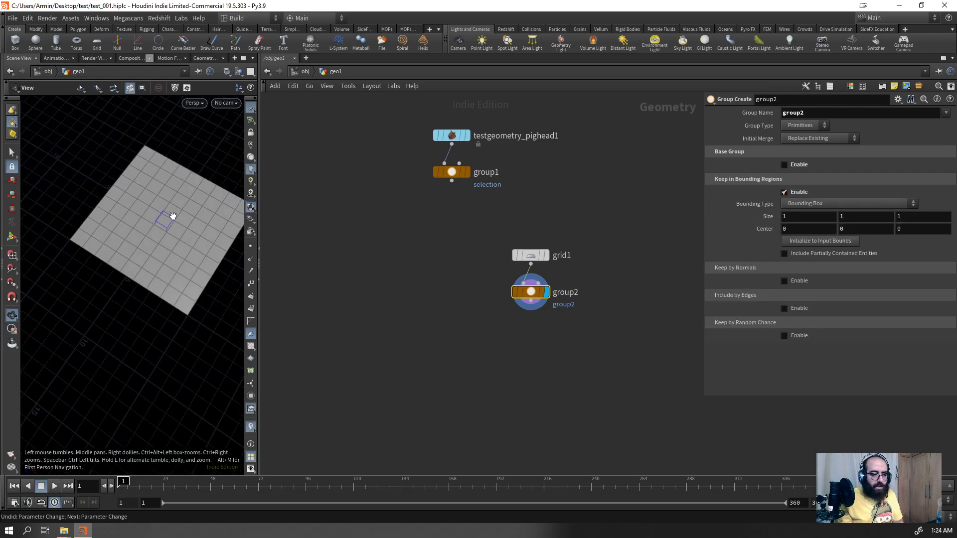
drag(178, 214, 175, 218)
key(Return)
alt+right_drag(182, 228, 249, 183)
drag(160, 223, 146, 221)
key(ctrl+z)
alt+drag(150, 299, 141, 277)
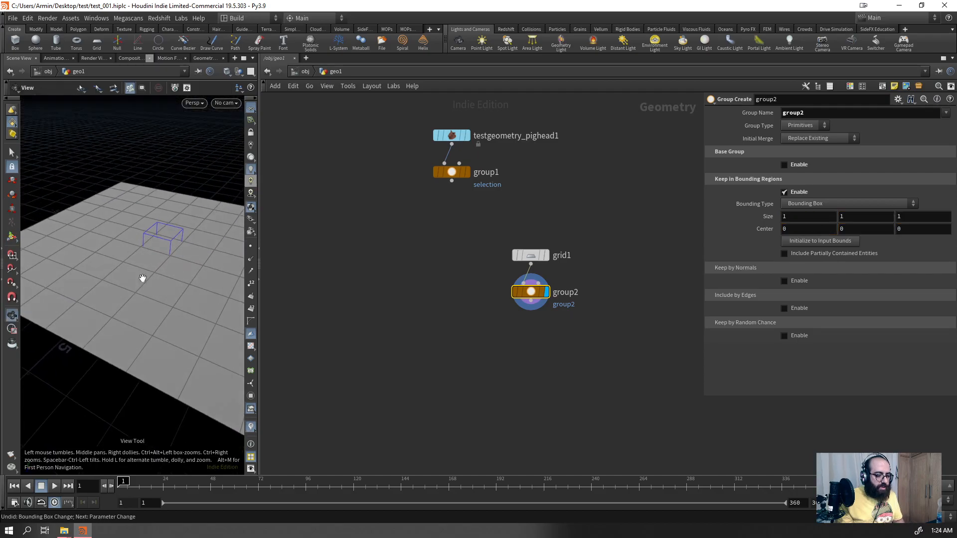
ctrl+drag(179, 247, 125, 269)
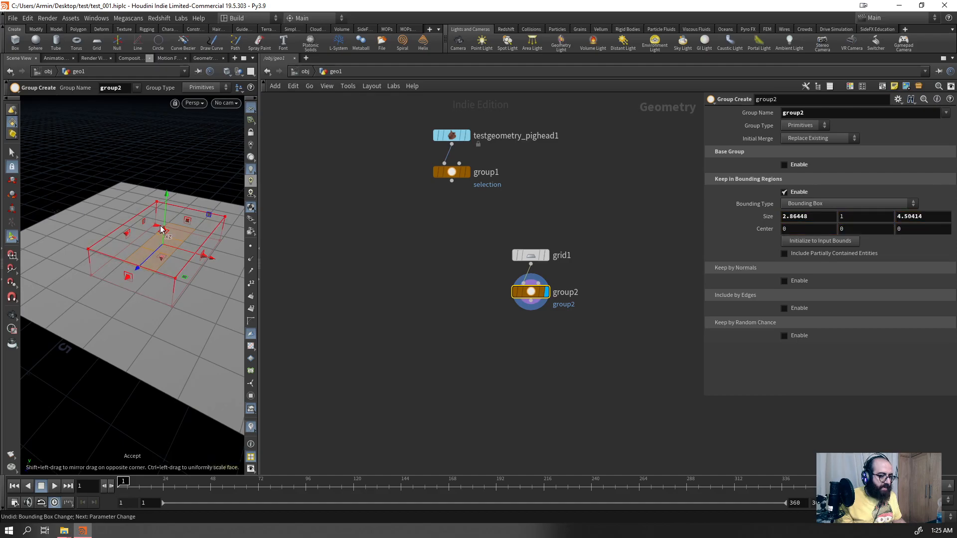
shift+drag(207, 258, 171, 255)
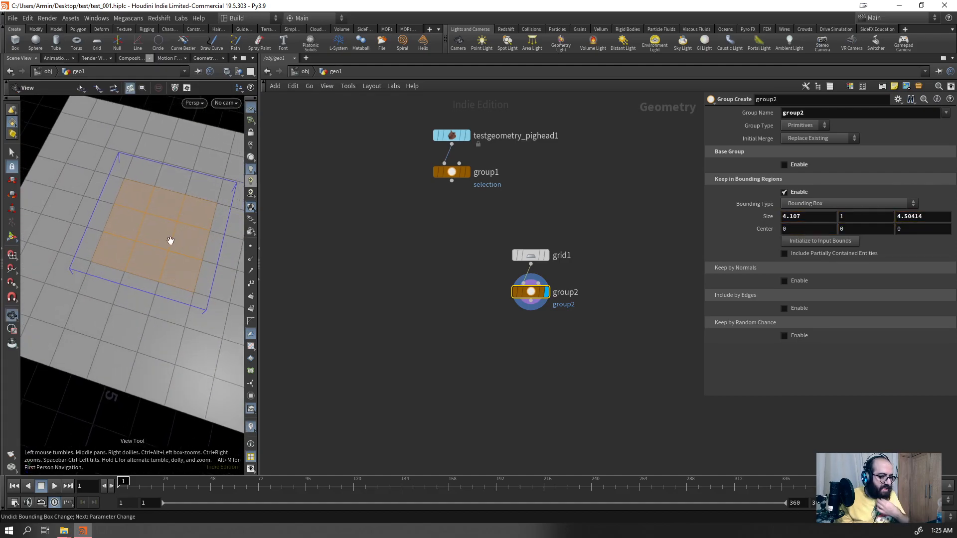
click(810, 205)
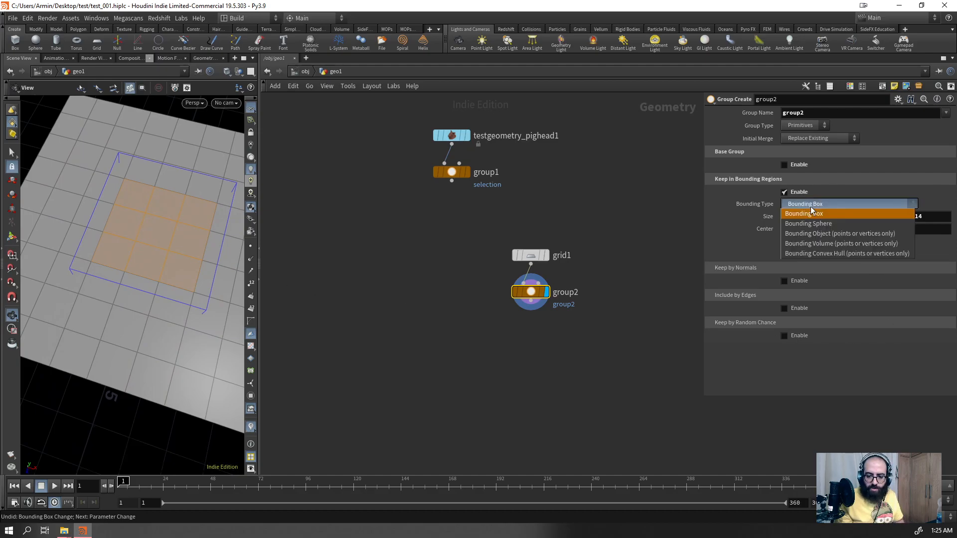
click(507, 222)
- Delete group1 and connect the pig head node to group2 in place of the grid
click(451, 173)
key(Delete)
drag(452, 144, 626, 196)
drag(454, 137, 506, 241)
drag(149, 215, 128, 278)
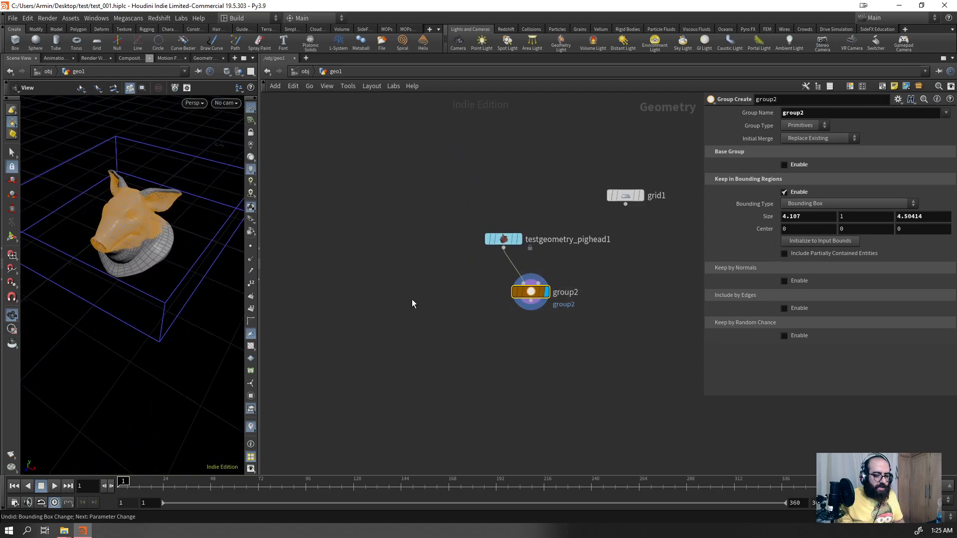
- Shrink group2's bounding box around the pig head to 1.72336 × 1 × 1.31625
key(Return)
drag(178, 172, 150, 195)
shift+drag(196, 234, 165, 223)
key(Escape)
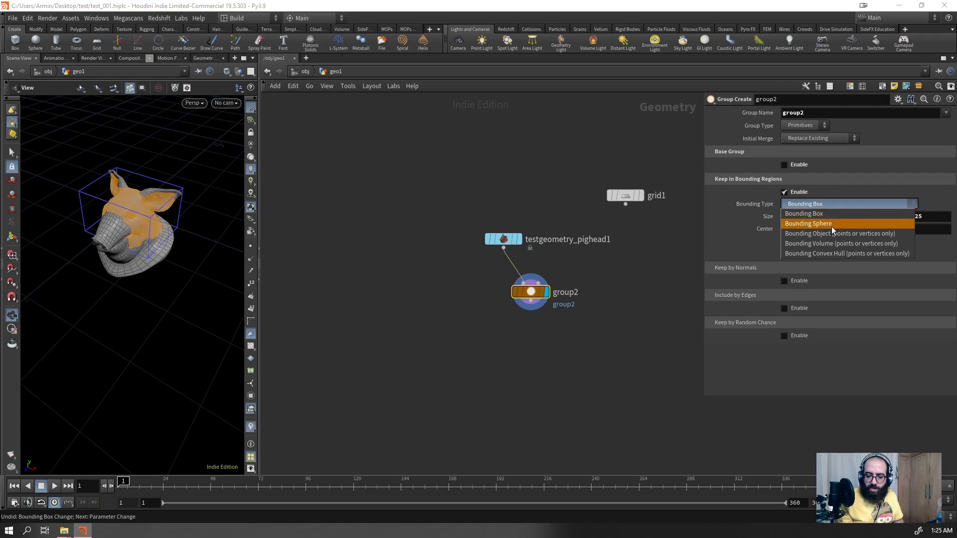
- Try the Bounding Sphere and Bounding Object types on group2, setting its Group Type to Points
click(840, 224)
click(843, 204)
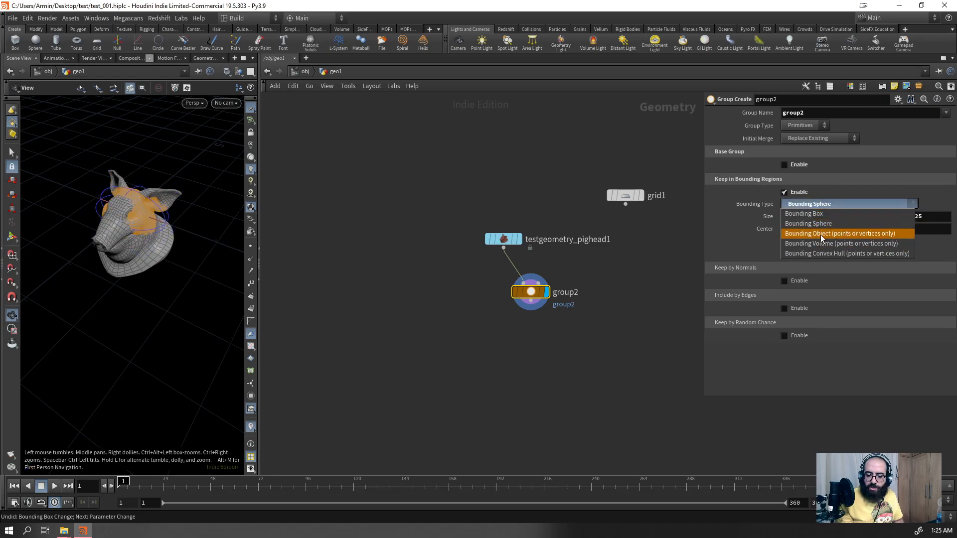
click(802, 237)
click(794, 127)
click(796, 140)
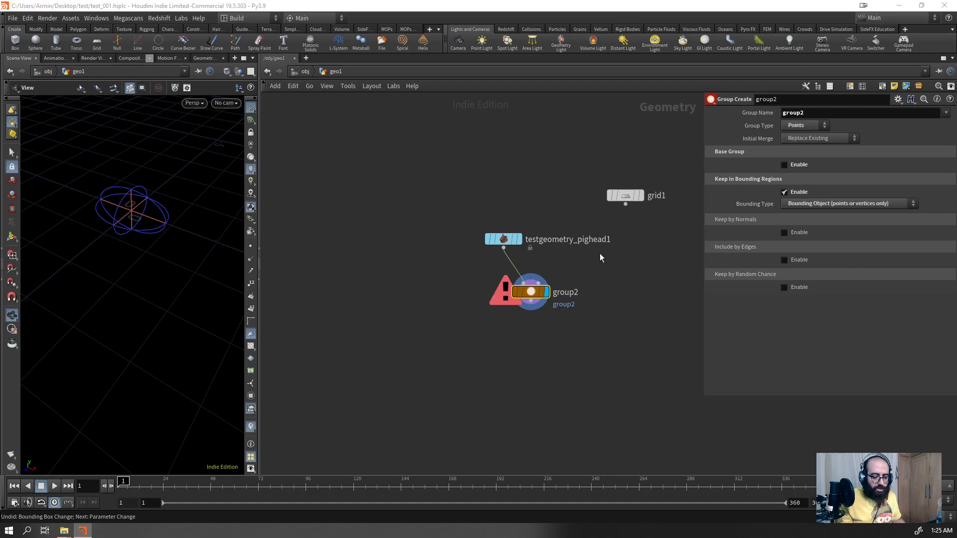
- Add a Torus node and connect it to group2's second input as the bounding object
key(Tab)
text(s)
key(BackSpace)
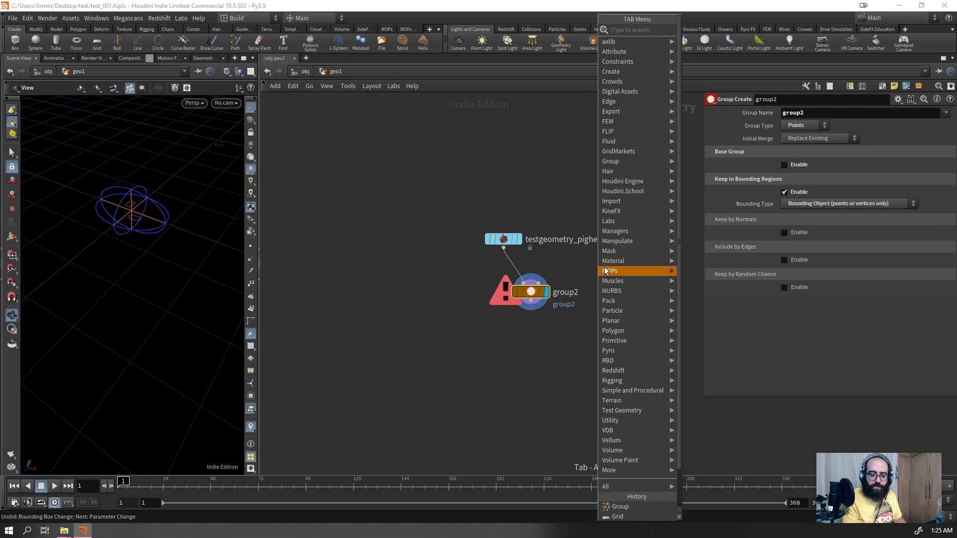
text(tor)
key(Return)
click(604, 267)
drag(605, 276, 539, 283)
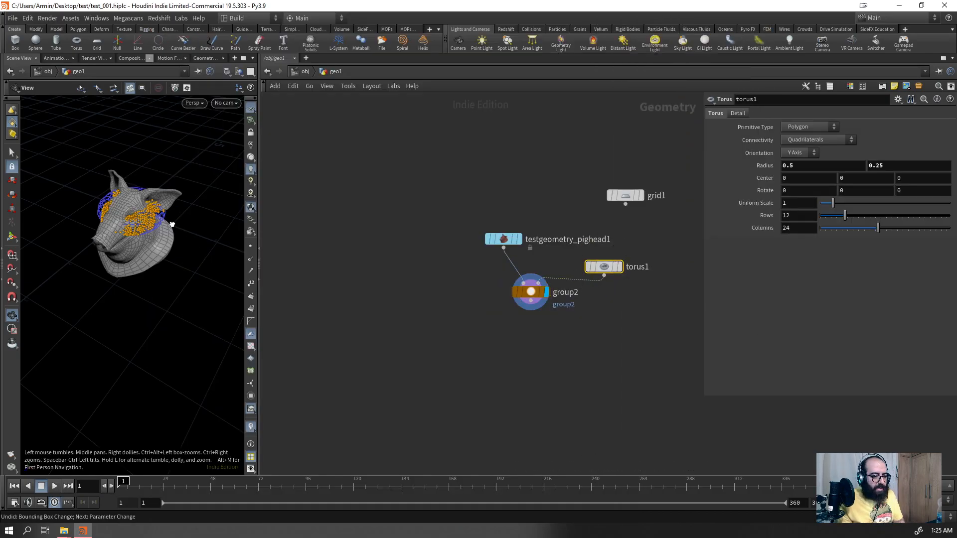
drag(173, 225, 219, 210)
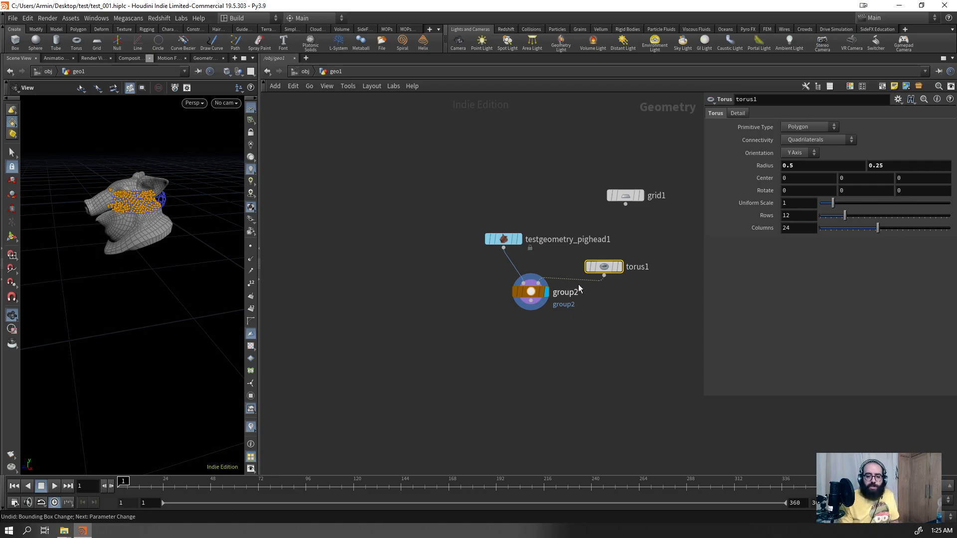
- Delete the torus and set group2's Bounding Type to Bounding Box
key(Delete)
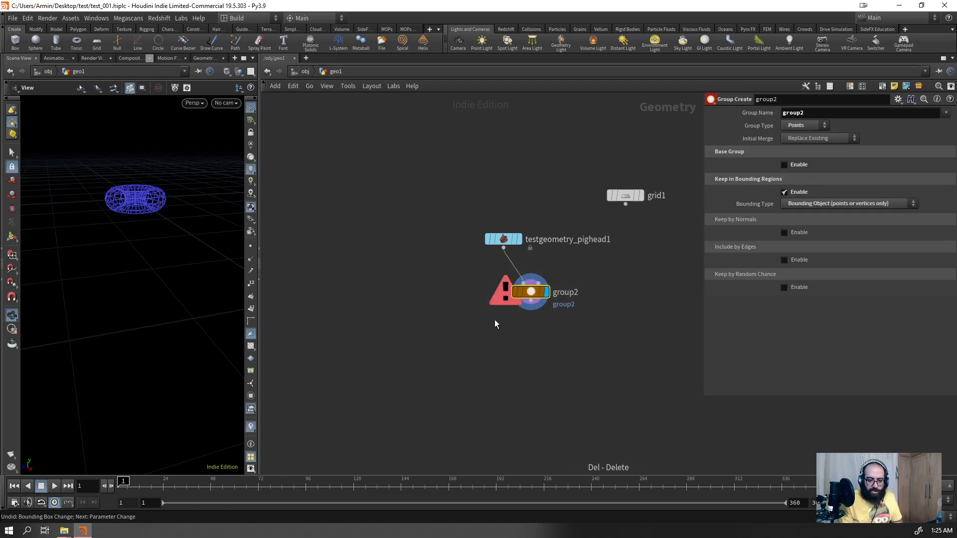
click(863, 204)
click(836, 215)
- Save the scene, and try Bounding Sphere on the pig head before returning to Bounding Box
click(829, 202)
key(ctrl+s)
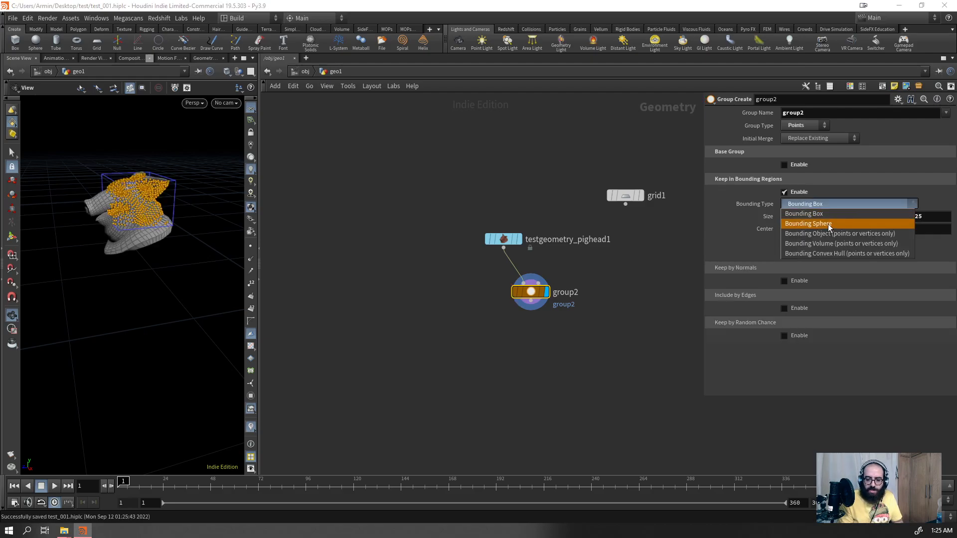
click(809, 223)
click(805, 204)
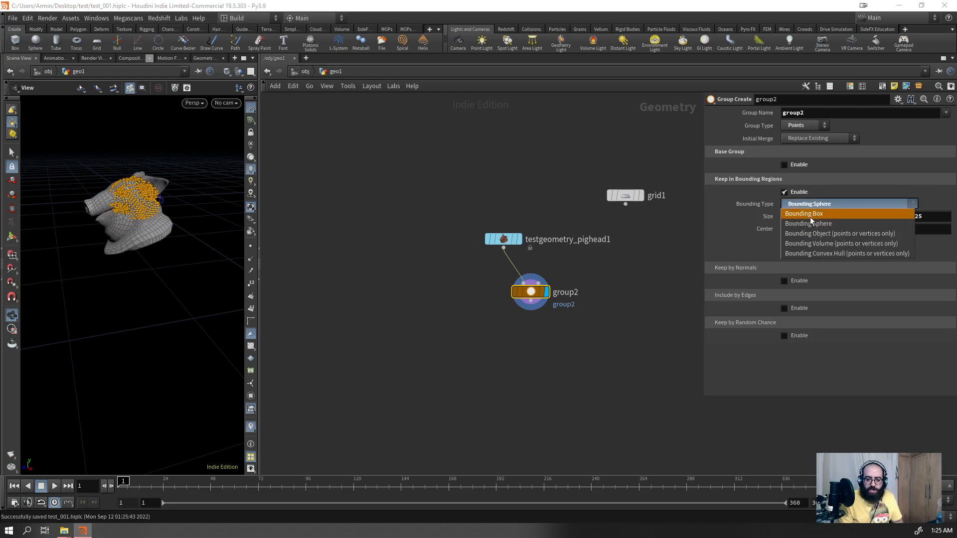
click(809, 216)
drag(132, 225, 138, 236)
right_drag(139, 236, 203, 182)
drag(203, 182, 133, 204)
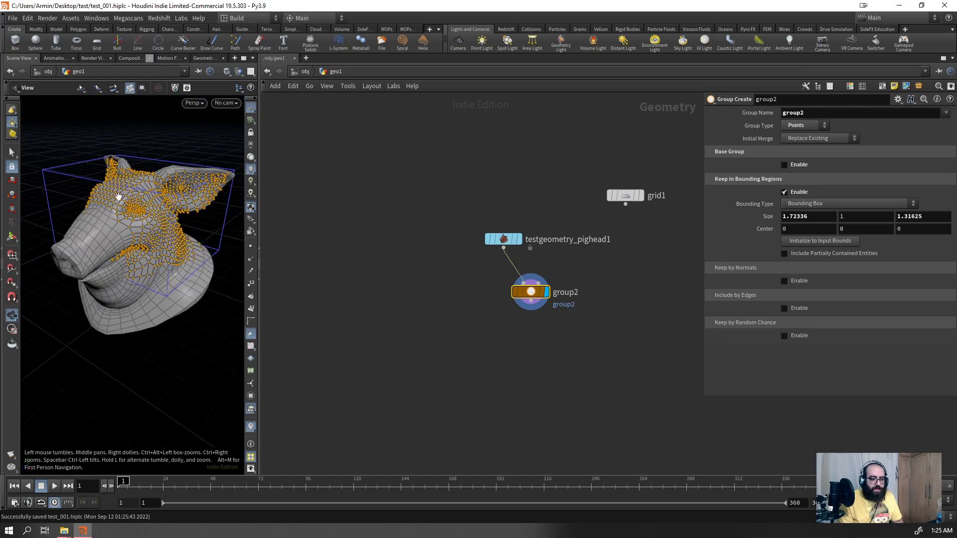
- Replace Keep in Bounding Regions with Keep by Normals on group2 and set the Group Type to Primitives
click(789, 191)
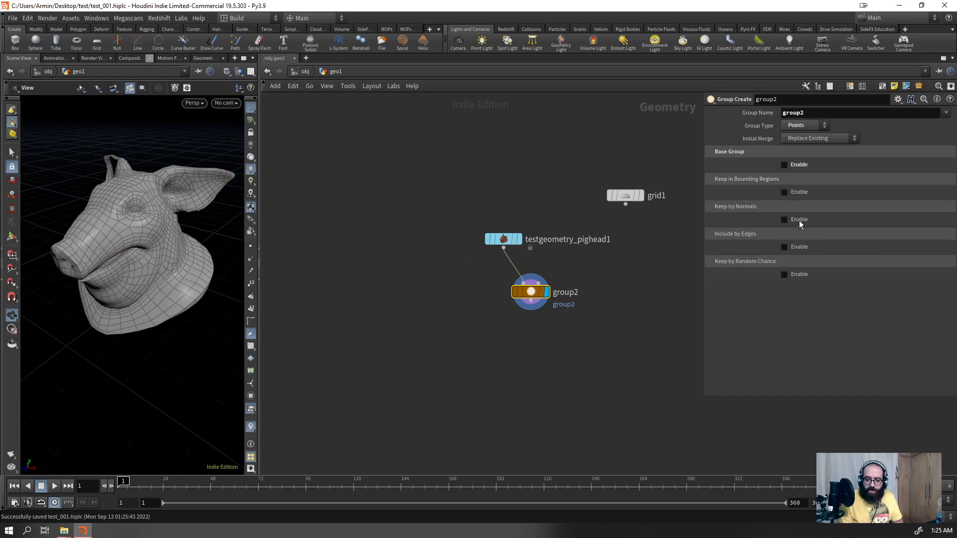
click(798, 219)
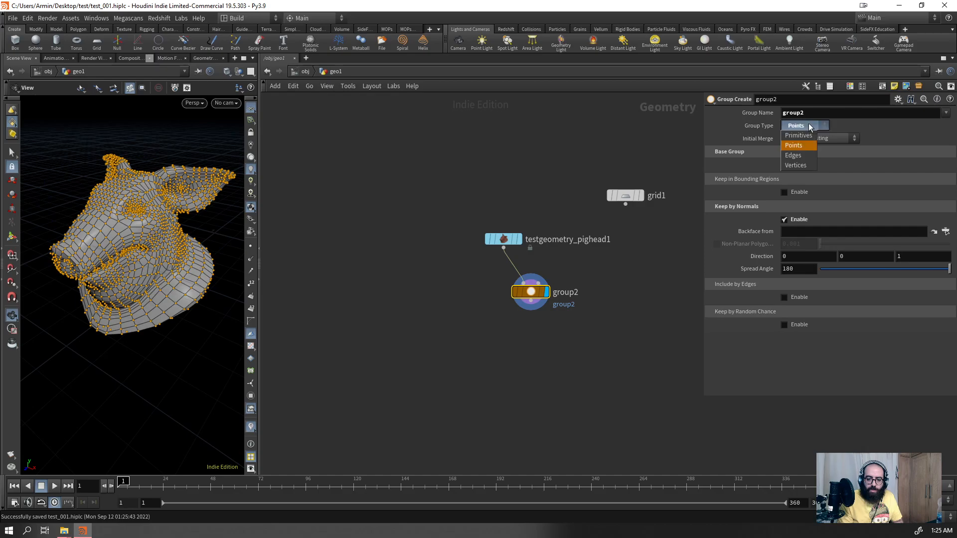
click(799, 138)
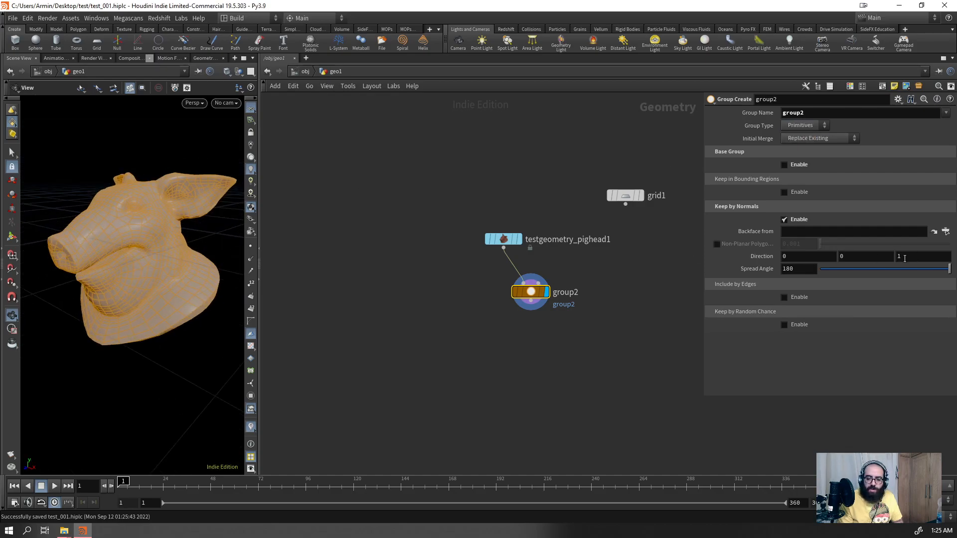
- Set group2's Keep by Normals direction to 0, 1, 0 and the Spread Angle to 54
click(858, 259)
text(1)
key(Return)
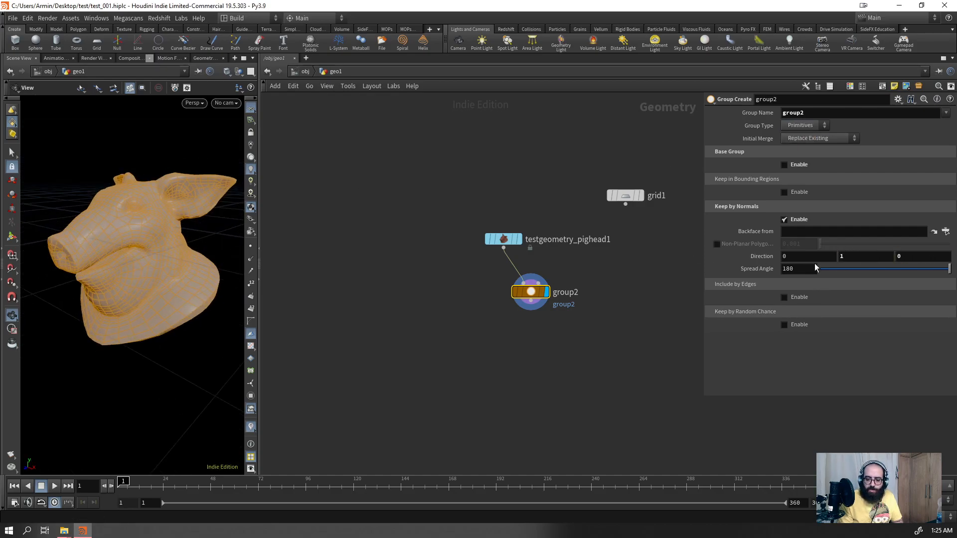
drag(949, 269, 858, 273)
drag(167, 275, 169, 268)
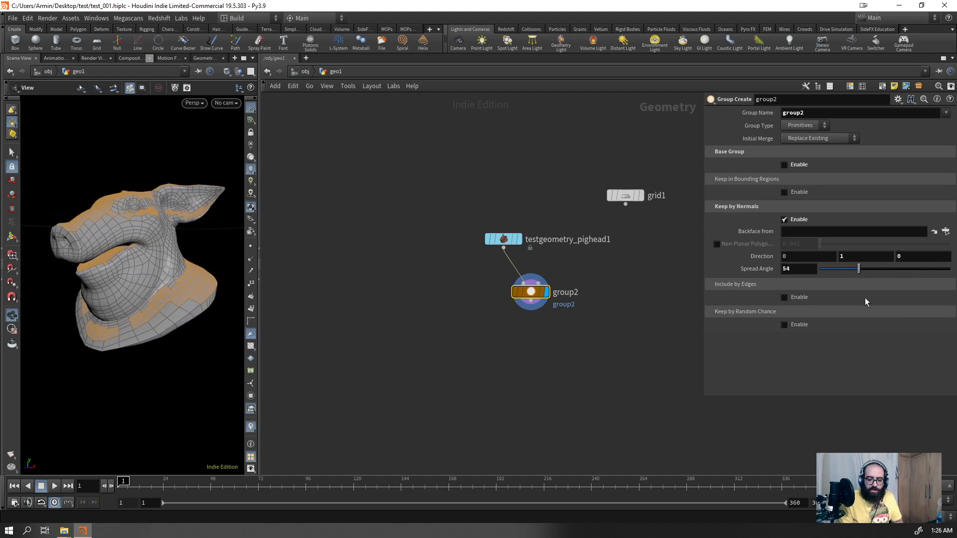
drag(115, 255, 172, 222)
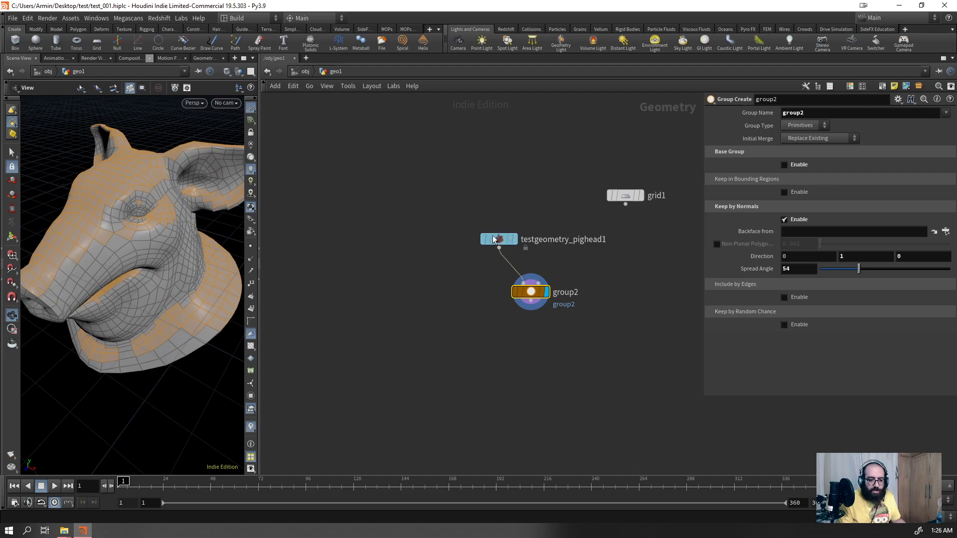
- Add a polygon Sphere node and connect it to group2 in place of the pig head
drag(503, 240, 410, 205)
key(Tab)
text(sph)
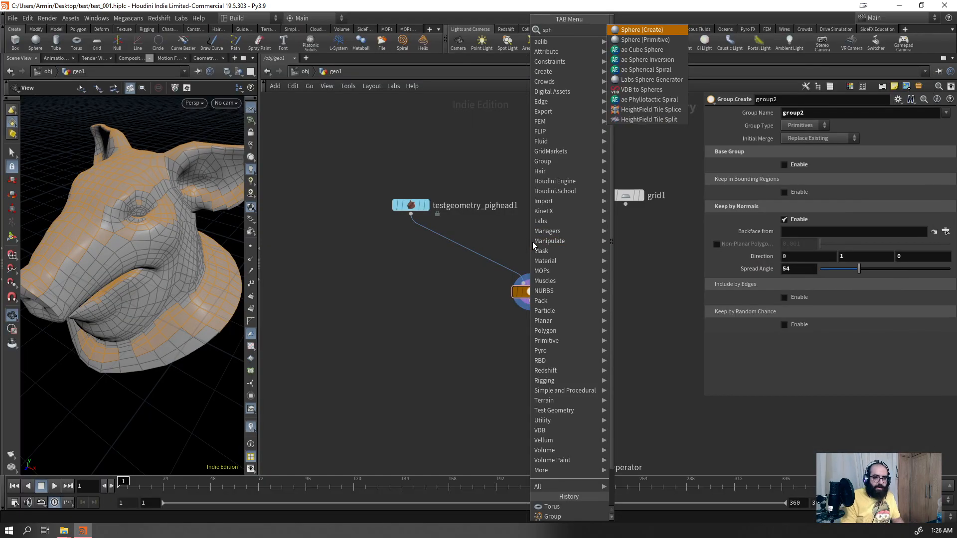
key(Return)
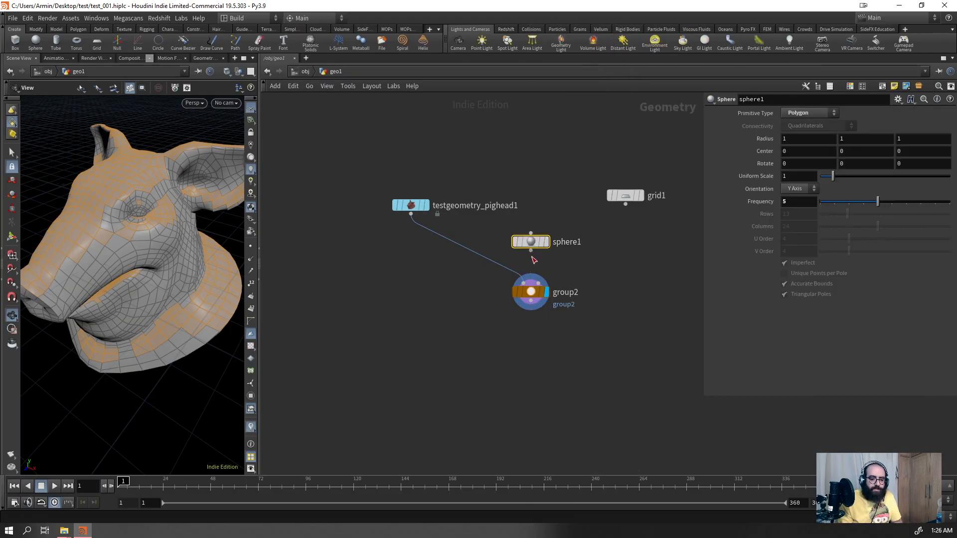
drag(531, 251, 518, 288)
scroll(135, 220, down, 6)
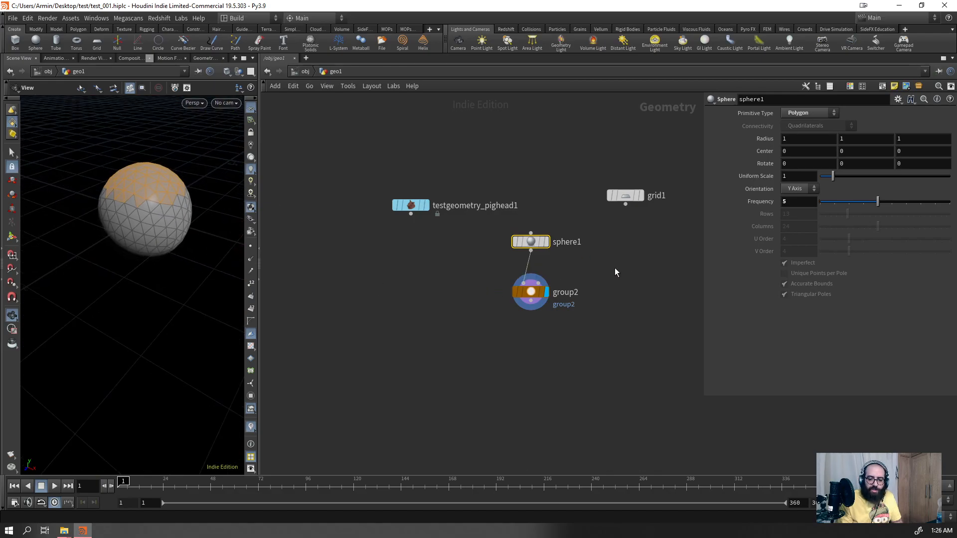
- Set the sphere's Frequency to 50 and group2's Spread Angle to 66.5
click(803, 201)
text(0)
key(Return)
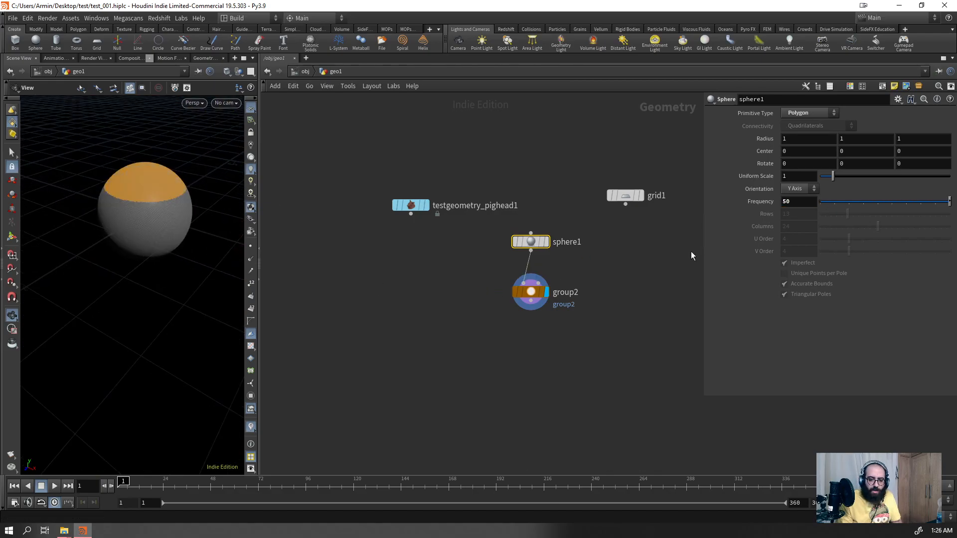
scroll(137, 203, up, 5)
scroll(51, 297, down, 2)
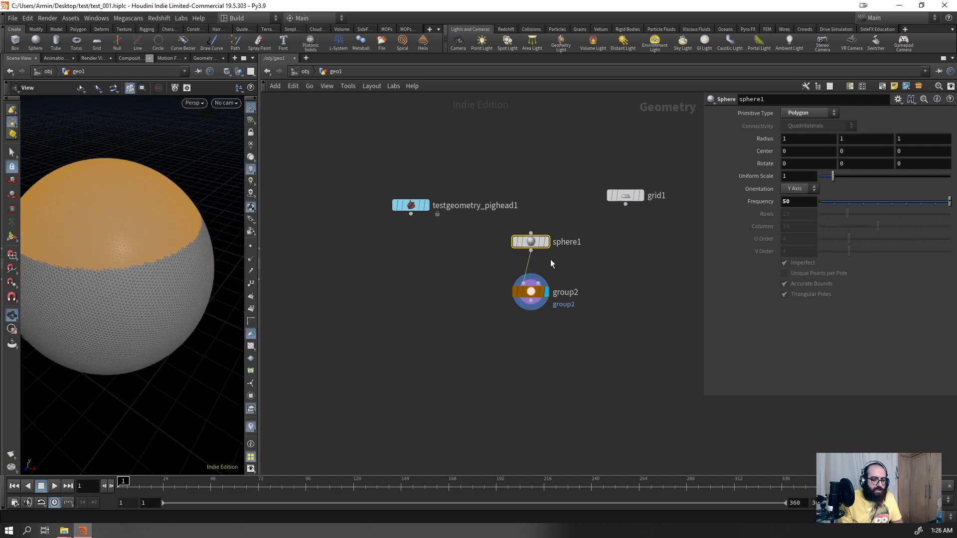
click(531, 292)
drag(868, 269, 868, 289)
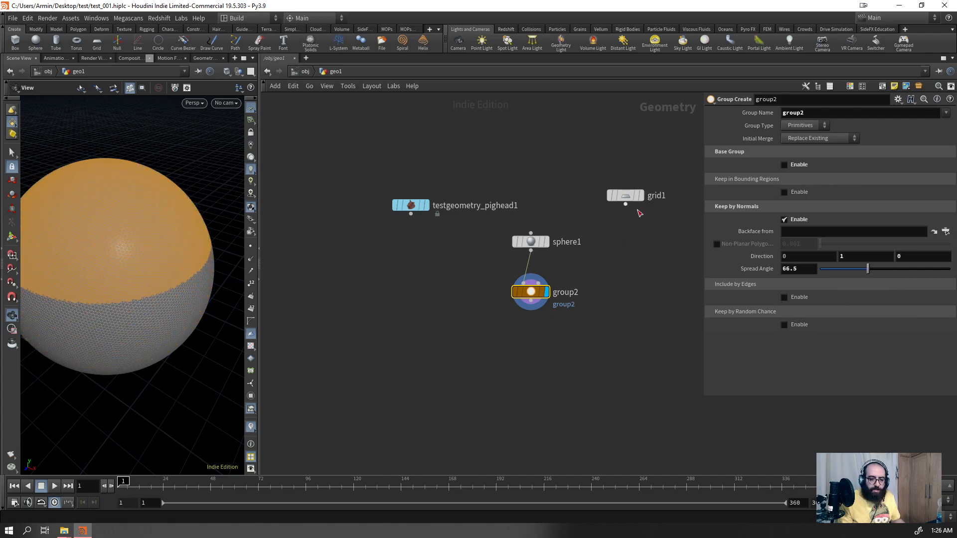
- Connect grid1 to group2 in place of the sphere, and replace Keep by Normals with Include by Edges
click(642, 195)
drag(523, 283, 629, 200)
click(547, 291)
click(784, 220)
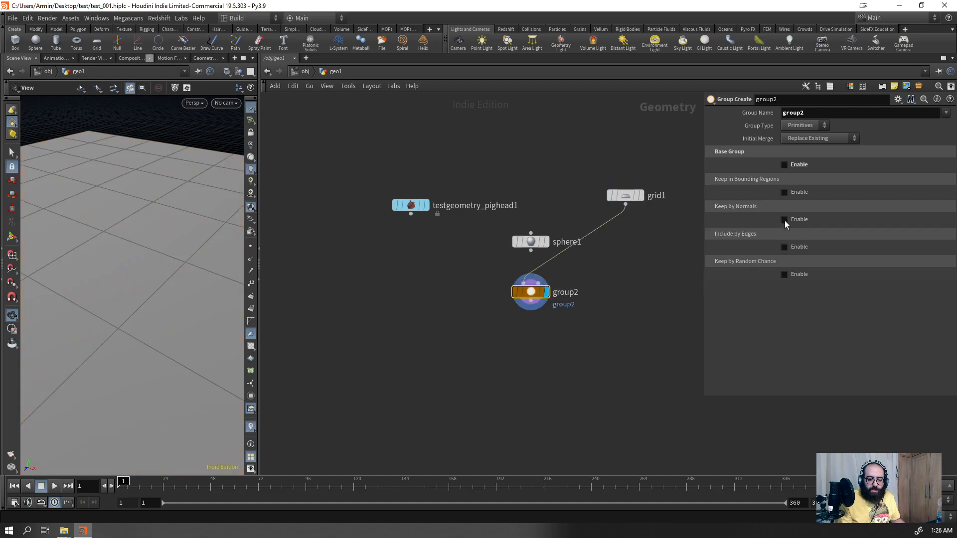
click(792, 246)
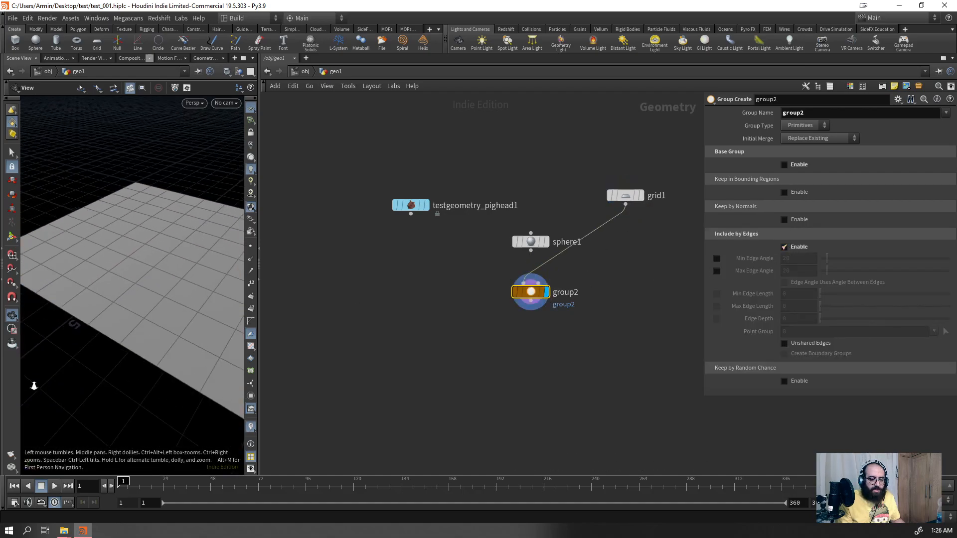
- Include group2's elements by Unshared Edges and set its Group Type to Points
click(798, 345)
drag(143, 325, 159, 364)
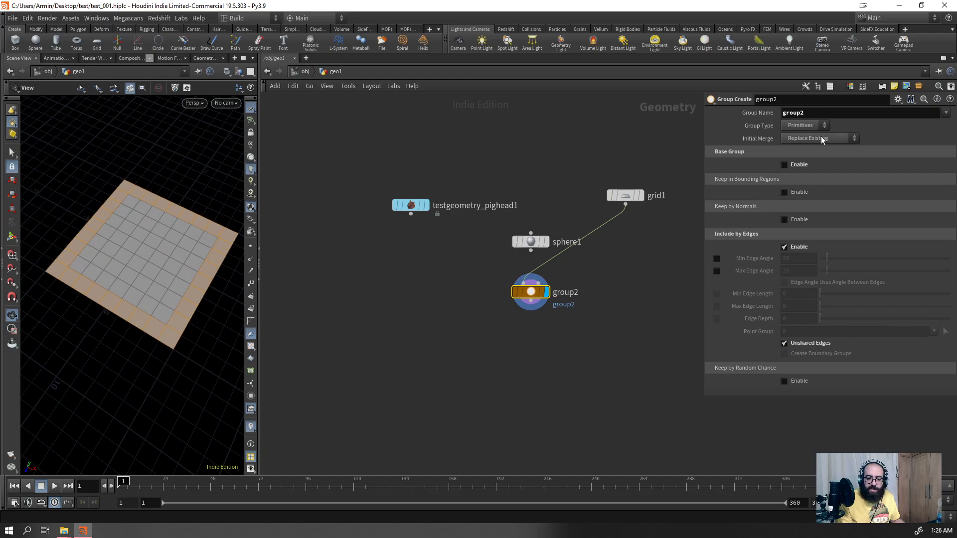
click(809, 126)
click(794, 141)
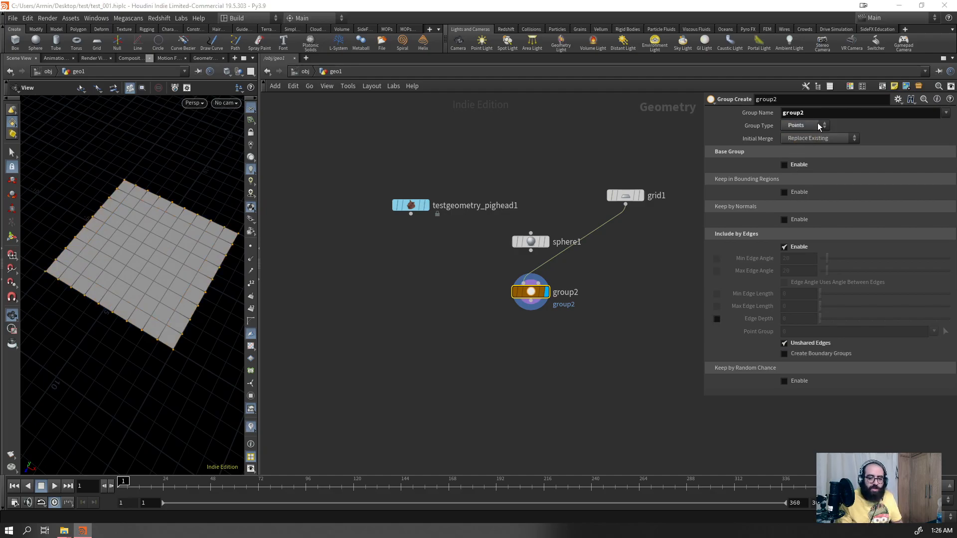
- Try other Group Types on group2, including Primitives, ending with Edges
click(803, 125)
click(798, 161)
click(804, 125)
click(799, 140)
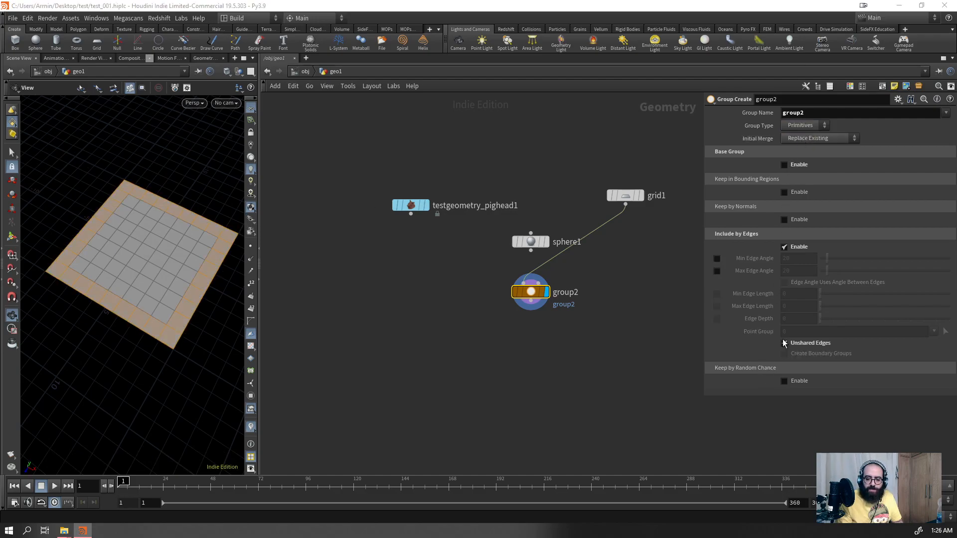
click(800, 126)
click(800, 153)
- Enable Edge Angle Uses Angle Between Edges on group2 and briefly try the Min and Max Edge Length limits
click(784, 282)
click(717, 295)
mouse_move(828, 297)
mouse_down()
mouse_move(925, 299)
mouse_move(841, 299)
mouse_move(823, 313)
mouse_move(947, 309)
mouse_move(813, 316)
mouse_move(820, 298)
mouse_up()
click(717, 306)
click(717, 306)
click(717, 295)
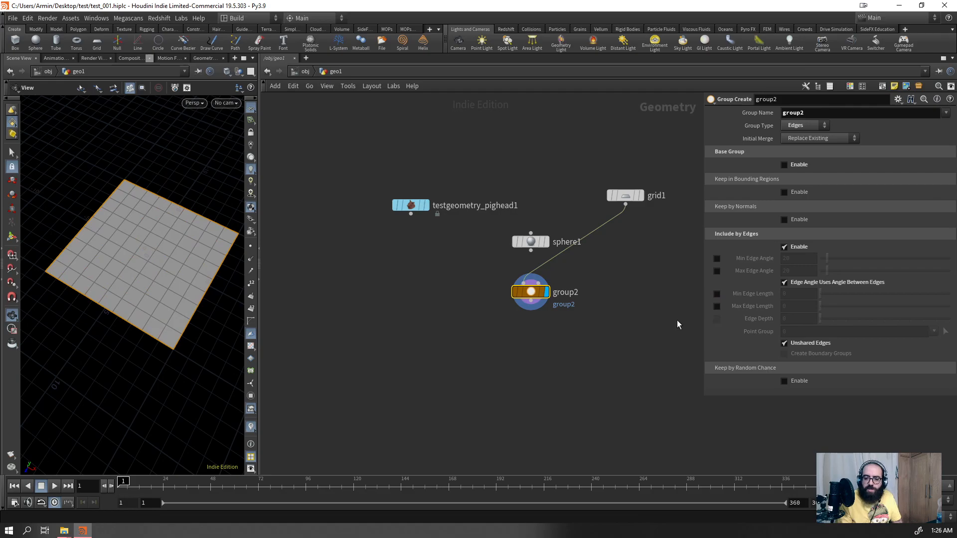
- Undo the deletion and connect sphere1 to group2 in place of grid1
key(Delete)
key(ctrl+z)
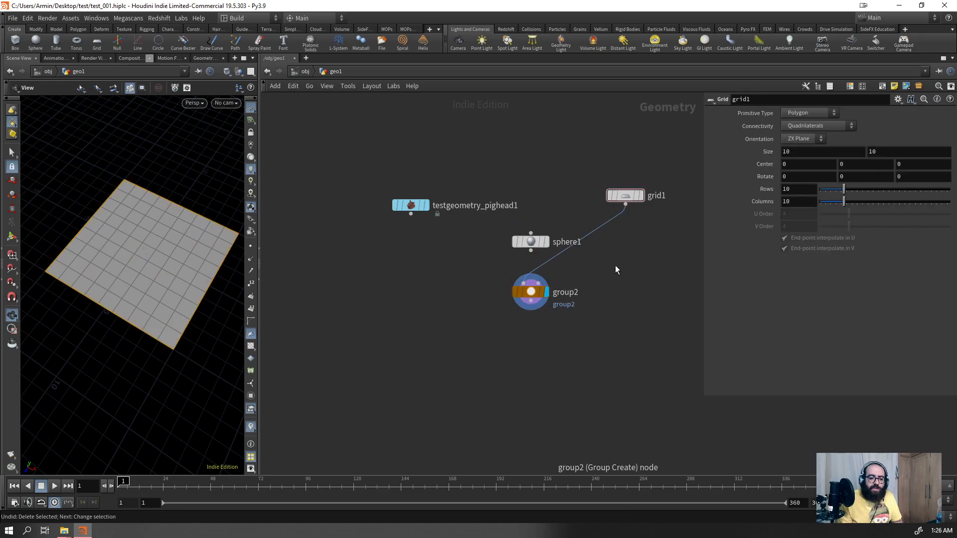
drag(531, 251, 523, 279)
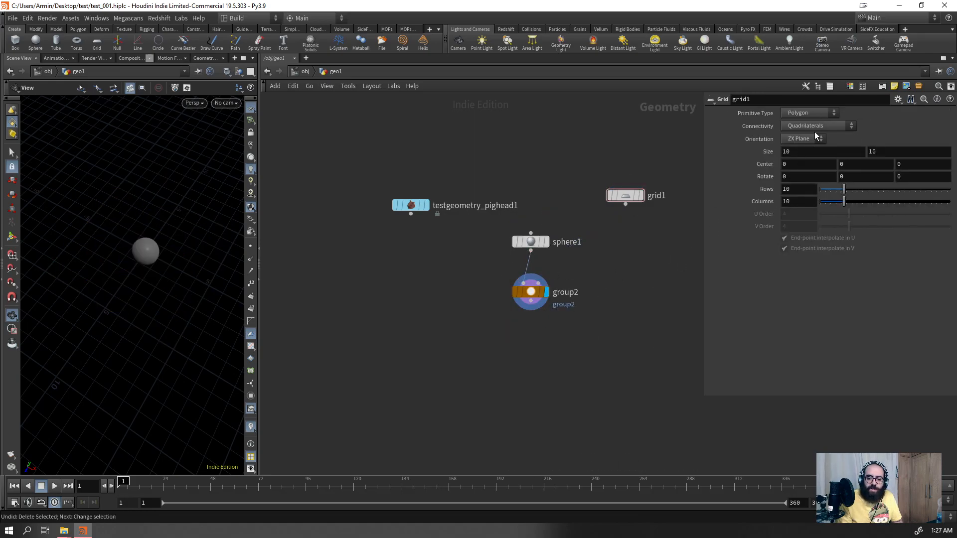
- Set group2's Group Type to Primitives and replace Include by Edges with Keep by Normals at a Spread Angle of 87.9
drag(582, 271, 501, 314)
click(801, 125)
click(801, 140)
drag(156, 269, 184, 231)
click(784, 219)
drag(844, 269, 882, 269)
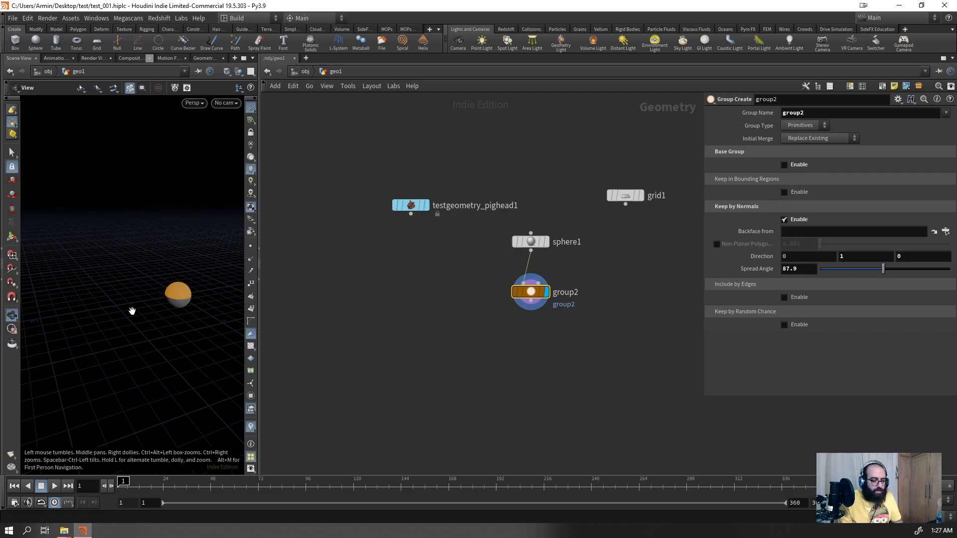
key(f)
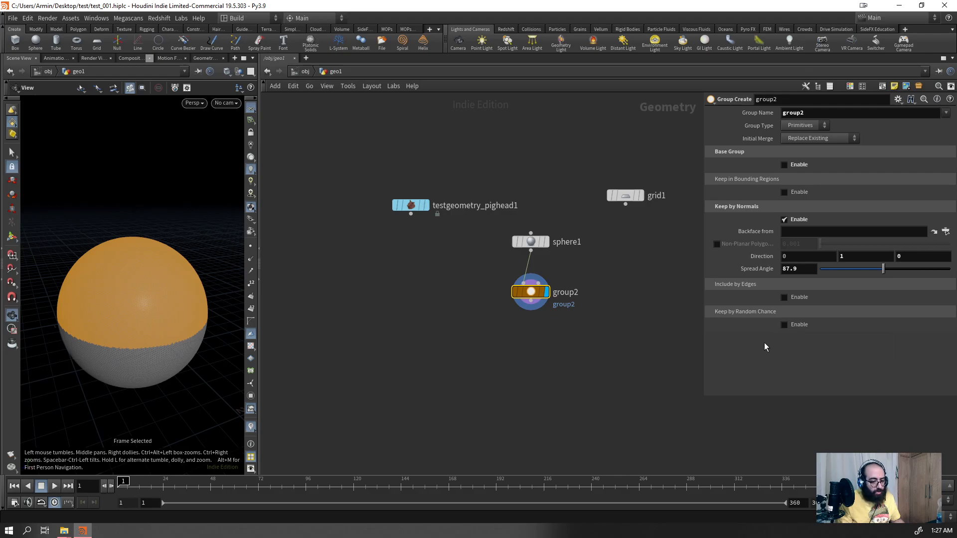
- Move group2 aside and add a Labs Random Selection node to the network
drag(530, 292, 456, 334)
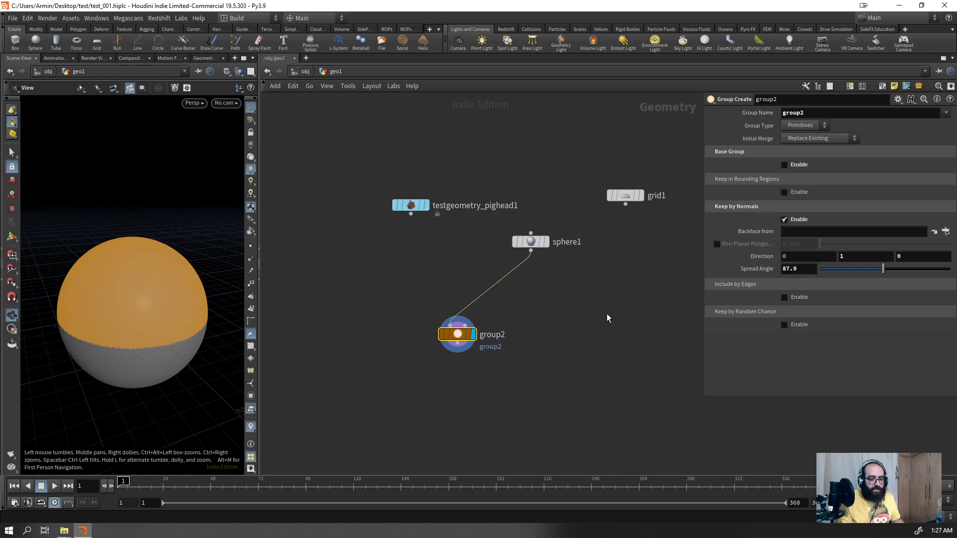
key(Tab)
text(lab)
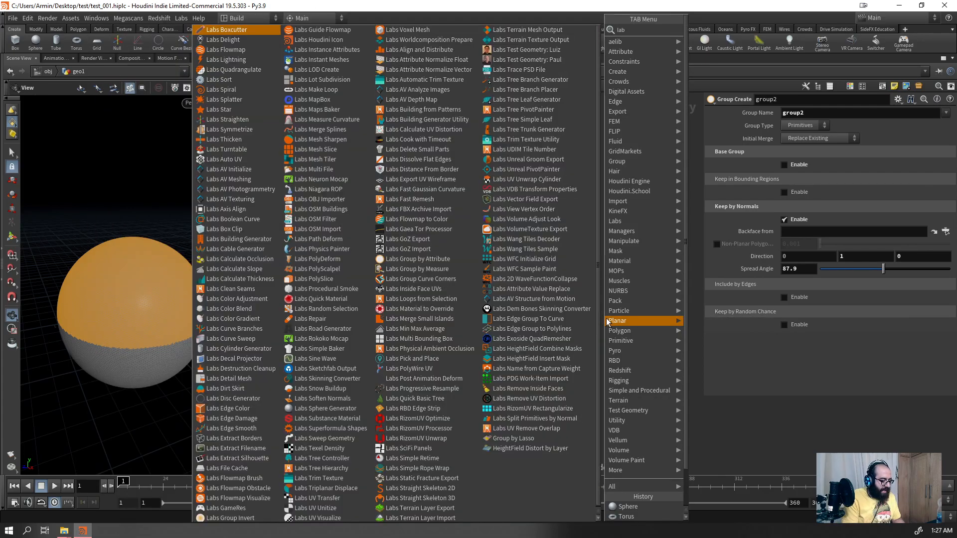
text(ran)
key(Down)
key(Return)
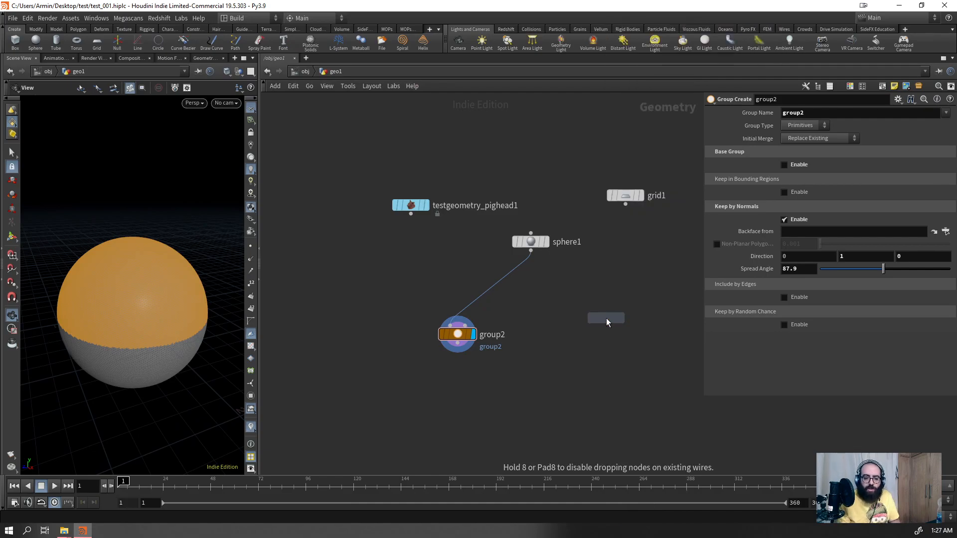
click(617, 335)
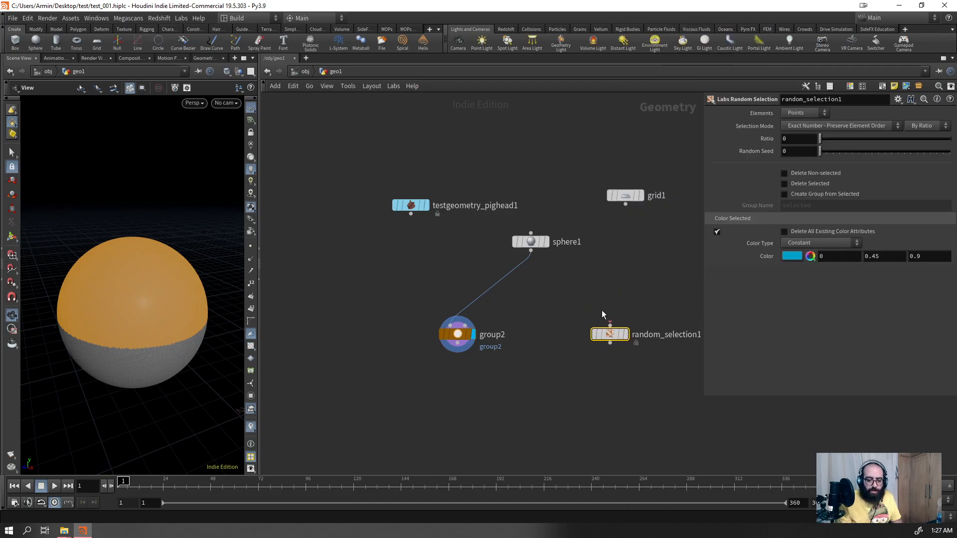
- Replace Keep by Normals with Keep by Random Chance on group2
click(450, 352)
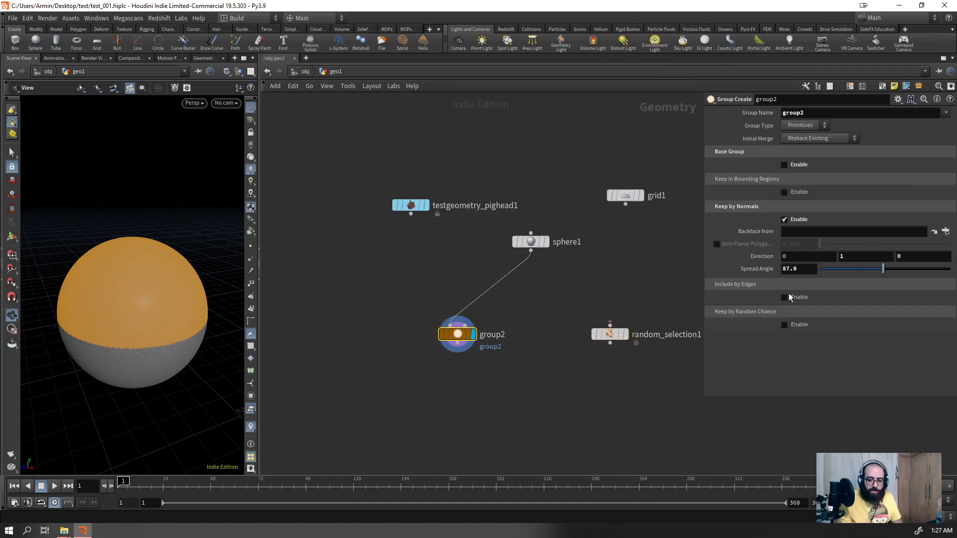
click(785, 324)
drag(160, 292, 118, 268)
scroll(118, 268, up, 5)
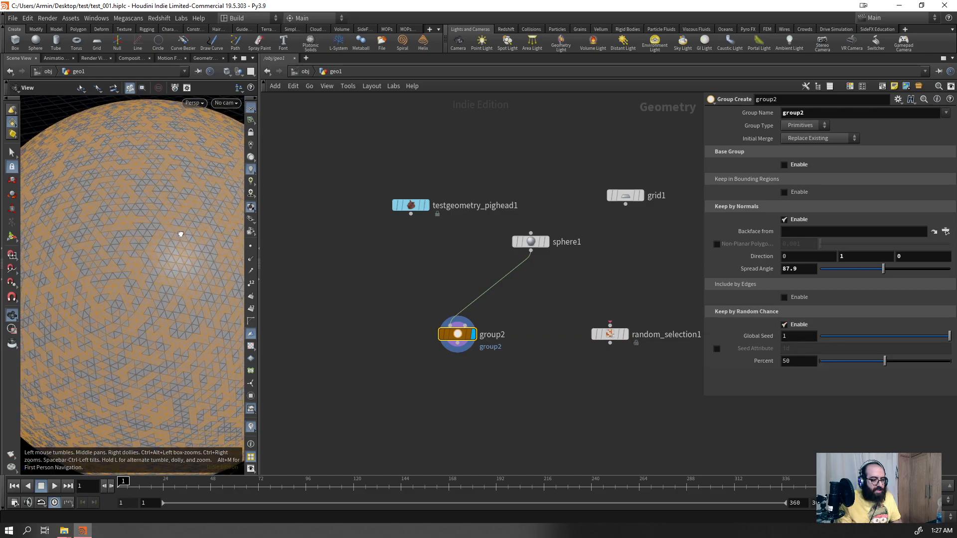
click(790, 221)
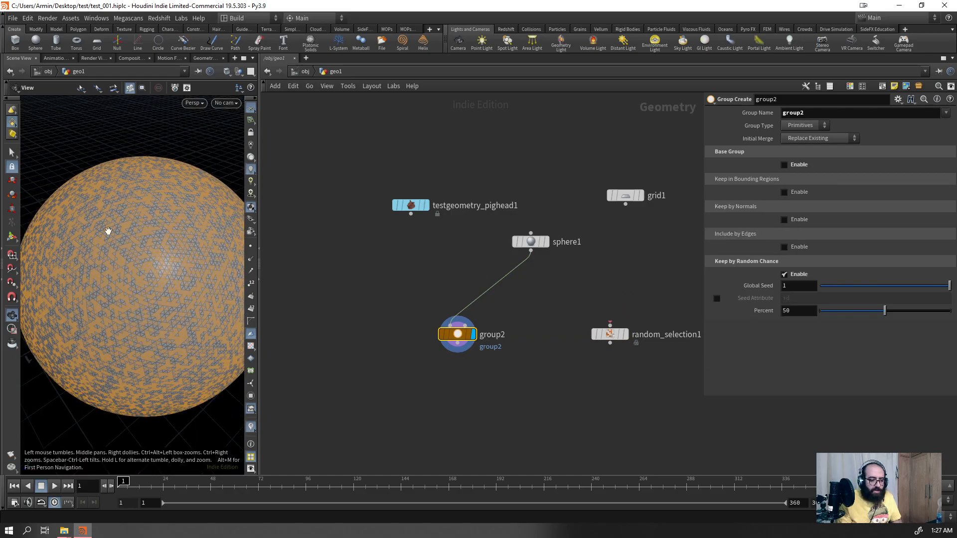
scroll(67, 265, down, 5)
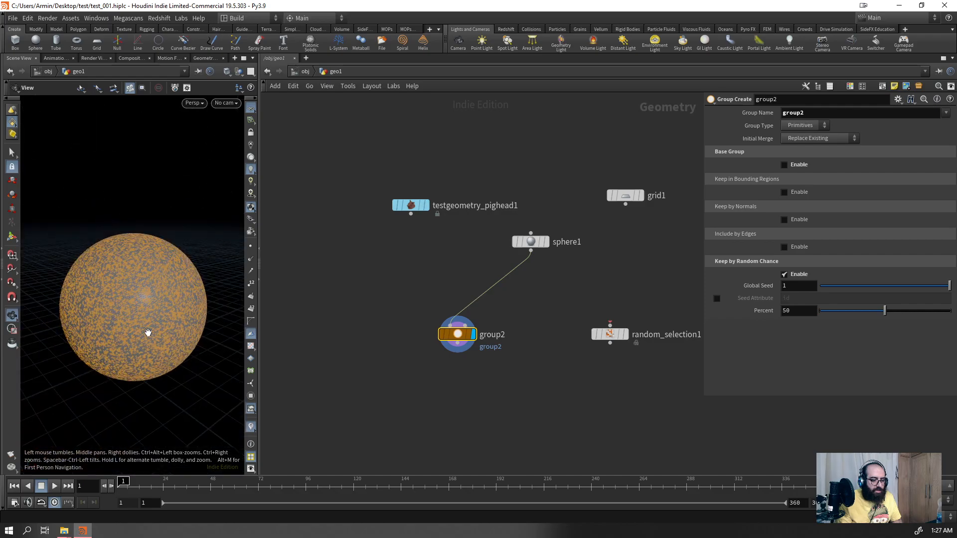
scroll(167, 351, down, 5)
- Set group2's random chance Percent to 15 and Global Seed to 0.588
drag(887, 310, 837, 324)
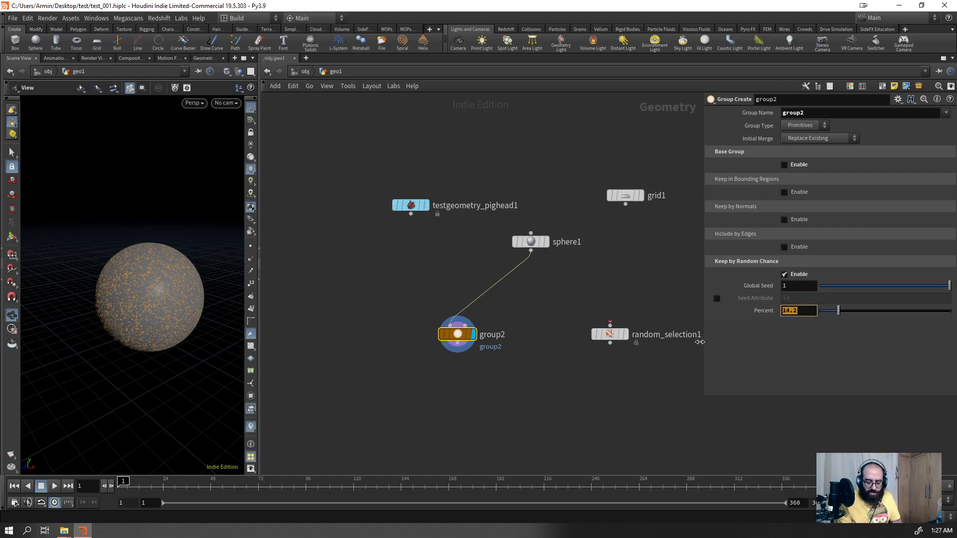
text(15)
key(Return)
scroll(194, 258, up, 3)
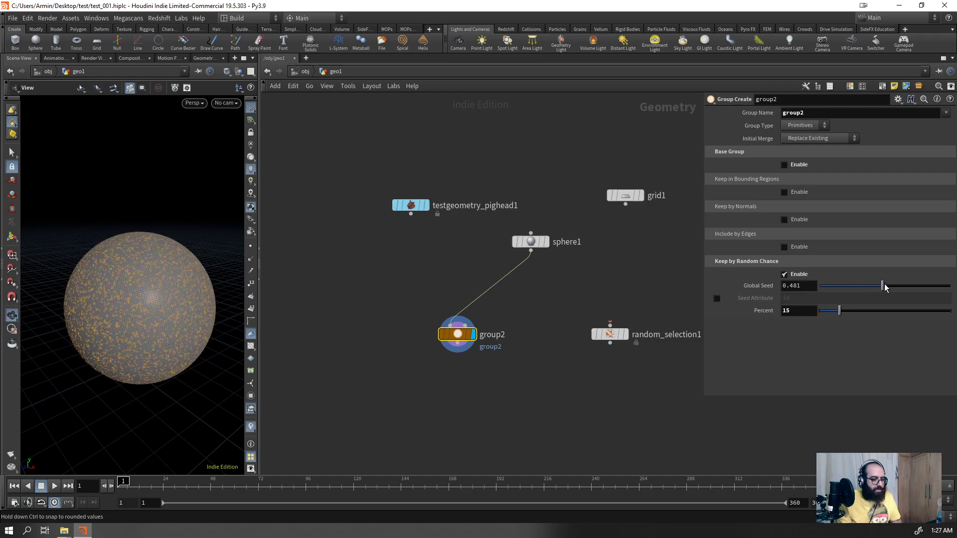
drag(949, 286, 883, 305)
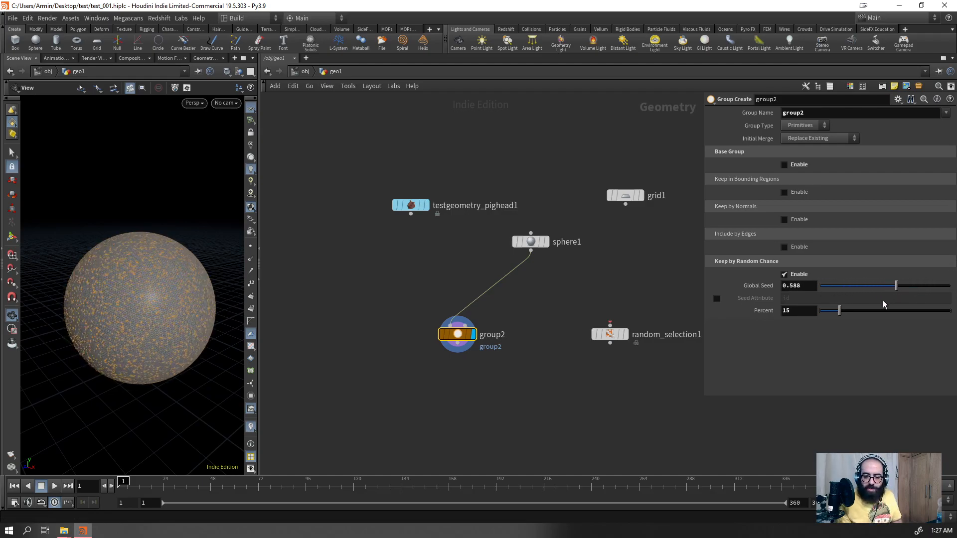
- Combine Keep by Normals at a Spread Angle of 73.4 with a random chance of 50 percent on group2
click(788, 220)
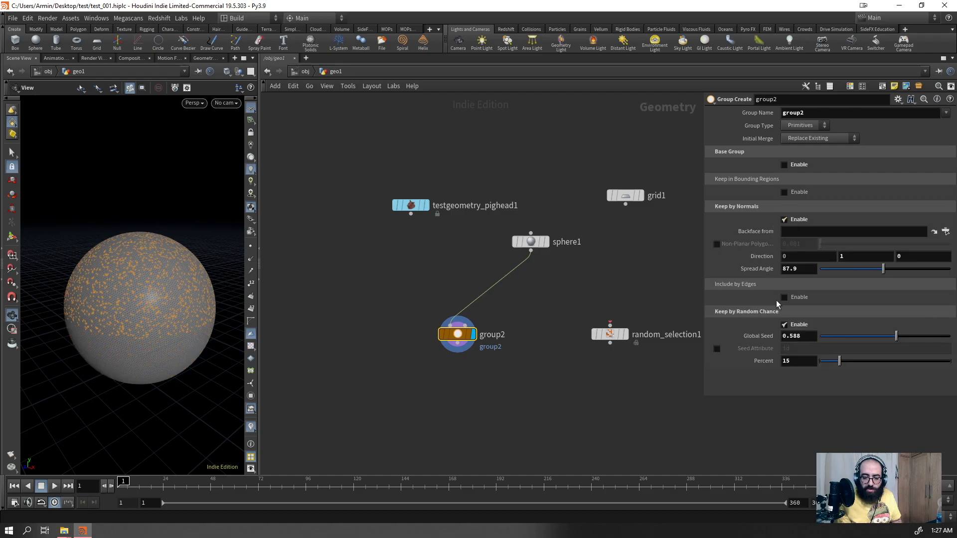
mouse_move(881, 273)
mouse_down()
mouse_move(924, 278)
mouse_move(861, 273)
mouse_move(873, 273)
mouse_up()
drag(840, 363, 885, 374)
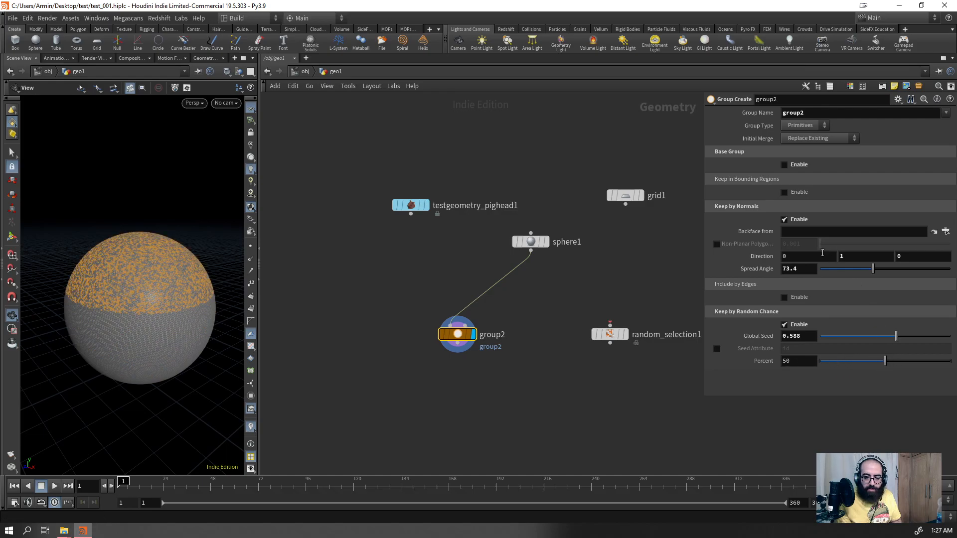
- Enable Keep in Bounding Regions on group2 and move the bounding box to a center of 0, 0.560993, 0.761586
click(797, 193)
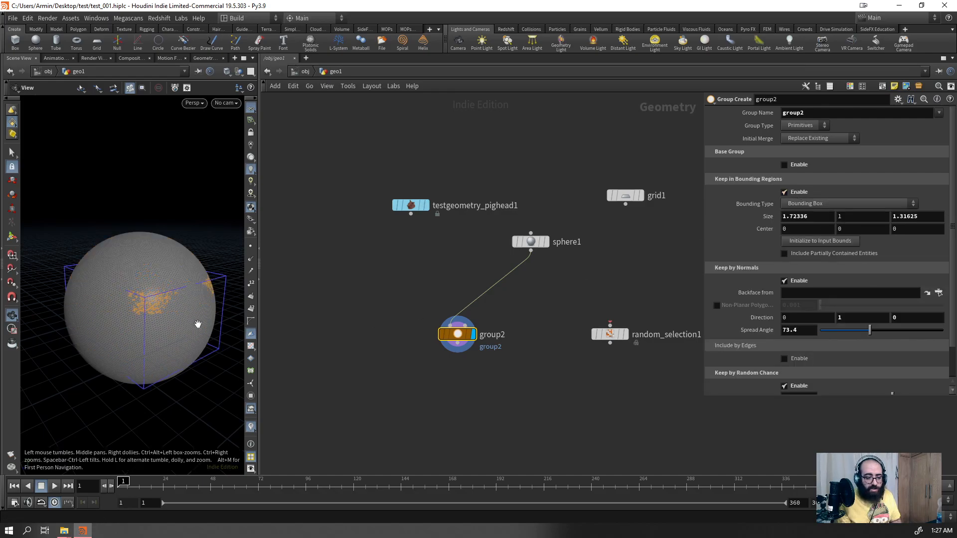
drag(156, 310, 159, 271)
key(Return)
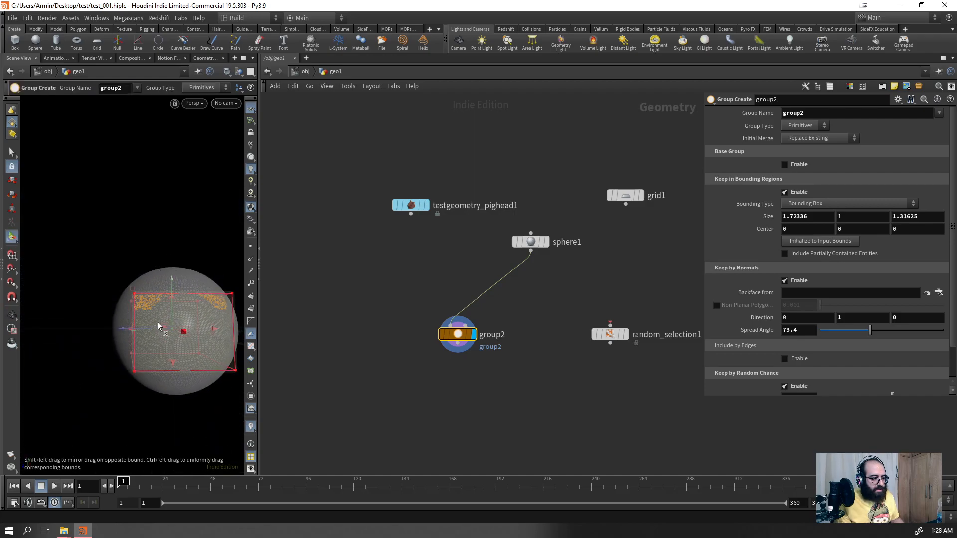
drag(126, 330, 75, 330)
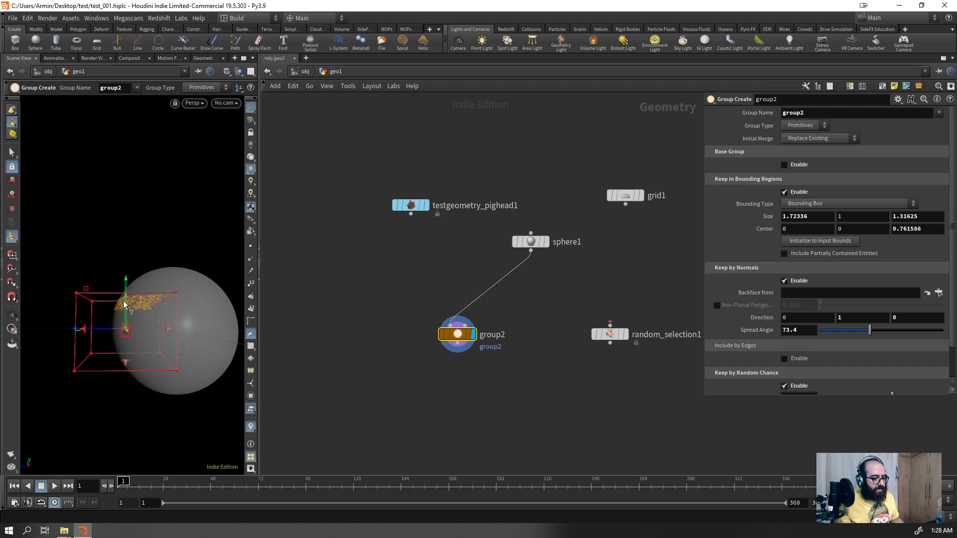
drag(125, 279, 124, 250)
key(Escape)
drag(143, 283, 187, 311)
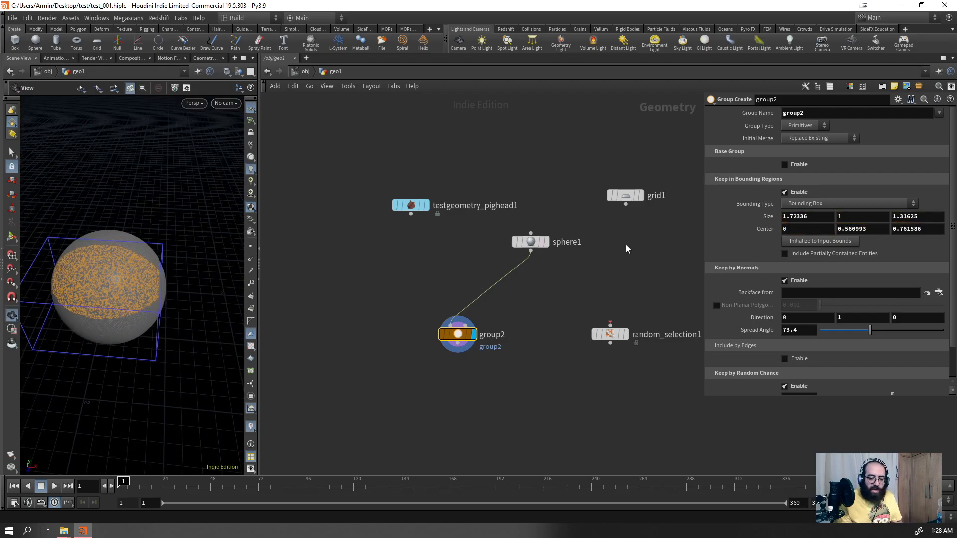
- Toggle Keep by Random Chance and Keep by Normals off and on again, setting the Spread Angle to 49.2
click(787, 386)
click(792, 281)
drag(124, 285, 86, 248)
click(795, 280)
mouse_move(847, 330)
mouse_down()
mouse_move(865, 333)
mouse_move(844, 339)
mouse_move(858, 343)
mouse_up()
click(785, 386)
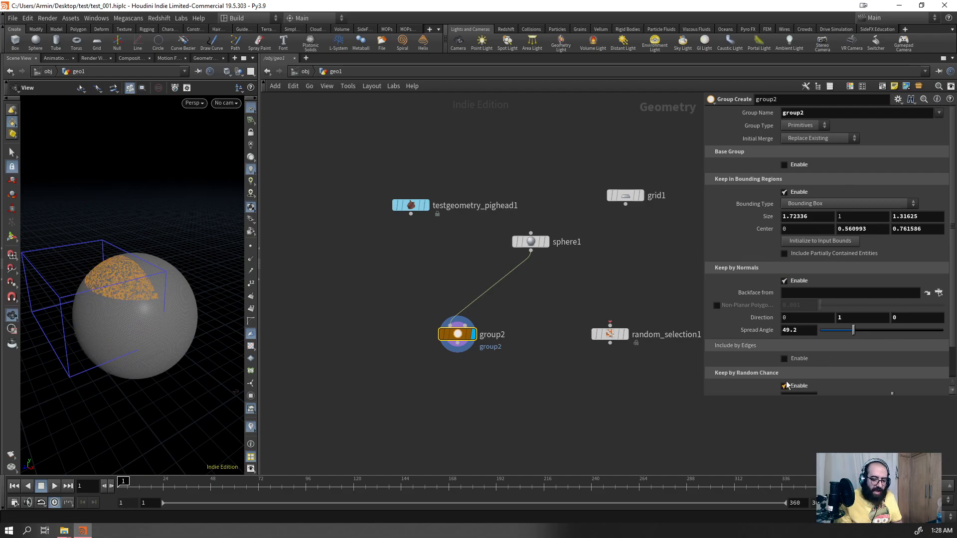
- Set group2's random chance Percent to 27.6 and inspect the selection on the sphere
scroll(713, 331, down, 3)
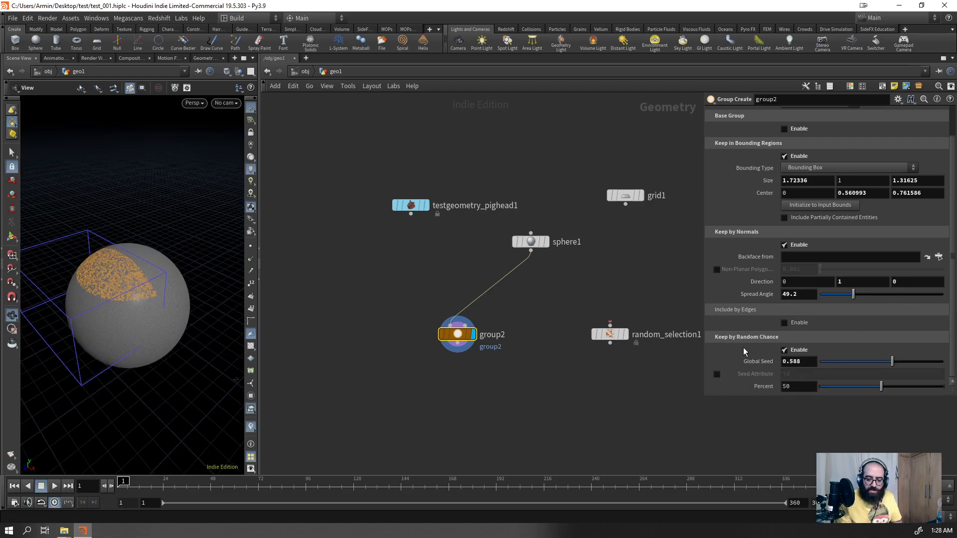
drag(882, 387, 844, 389)
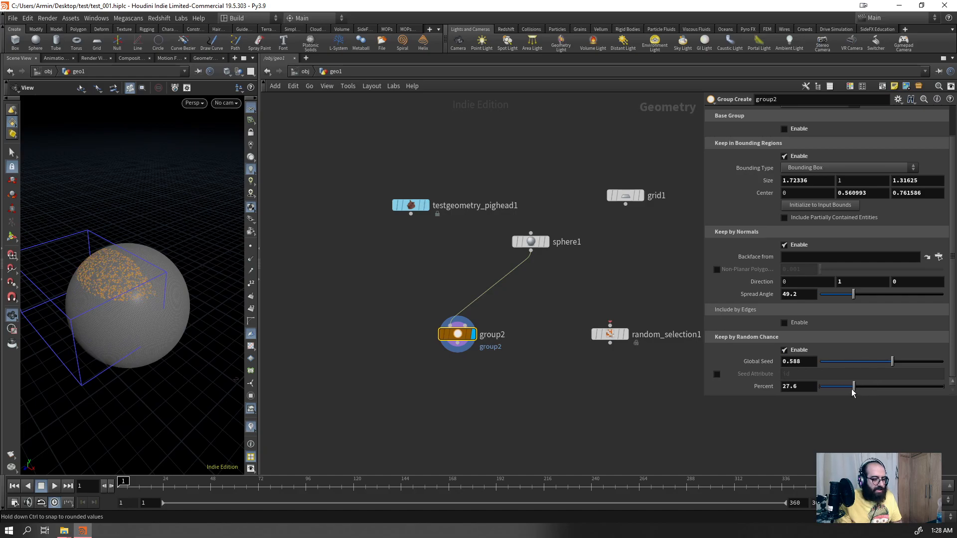
drag(88, 303, 126, 266)
scroll(102, 273, up, 3)
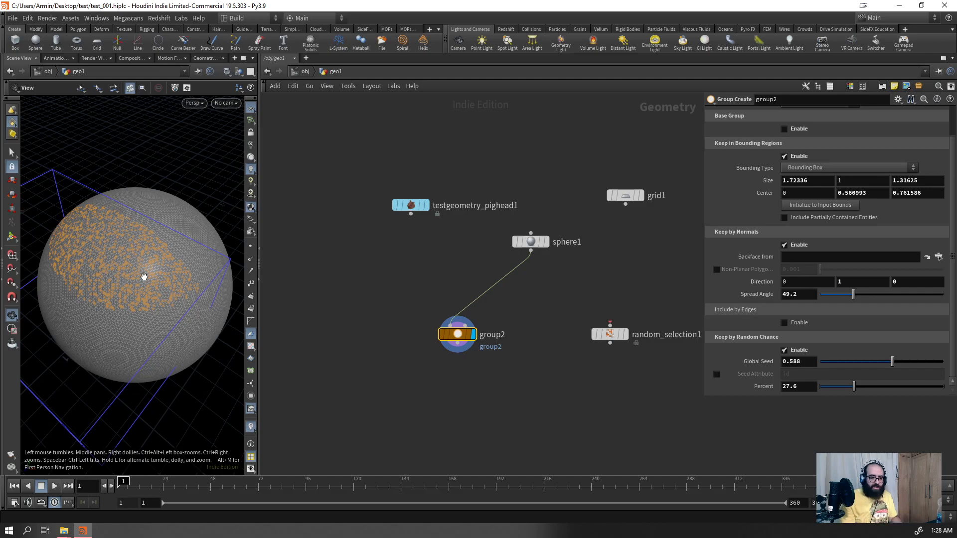
- Connect sphere1 to random_selection1, display that node and set its Ratio to 0.654
drag(531, 251, 610, 325)
click(625, 335)
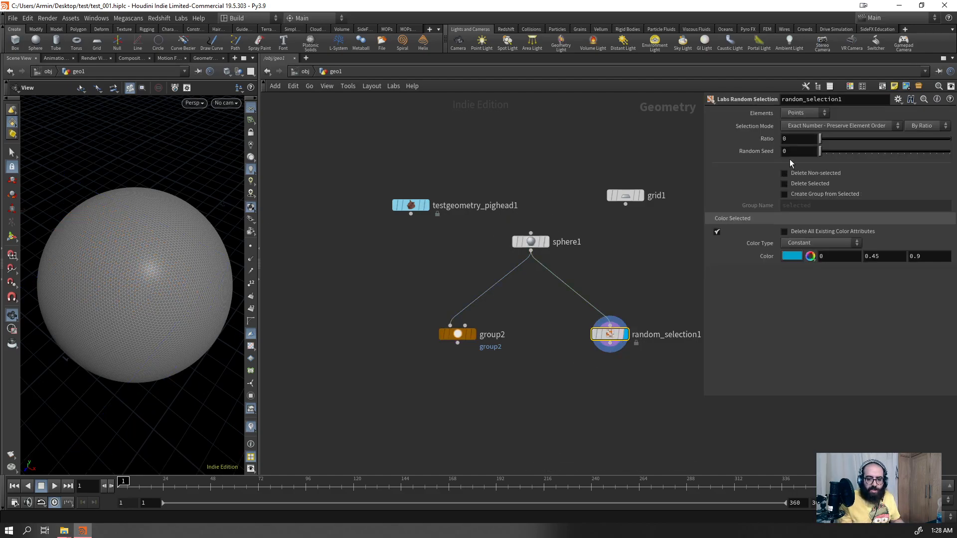
drag(829, 139, 858, 145)
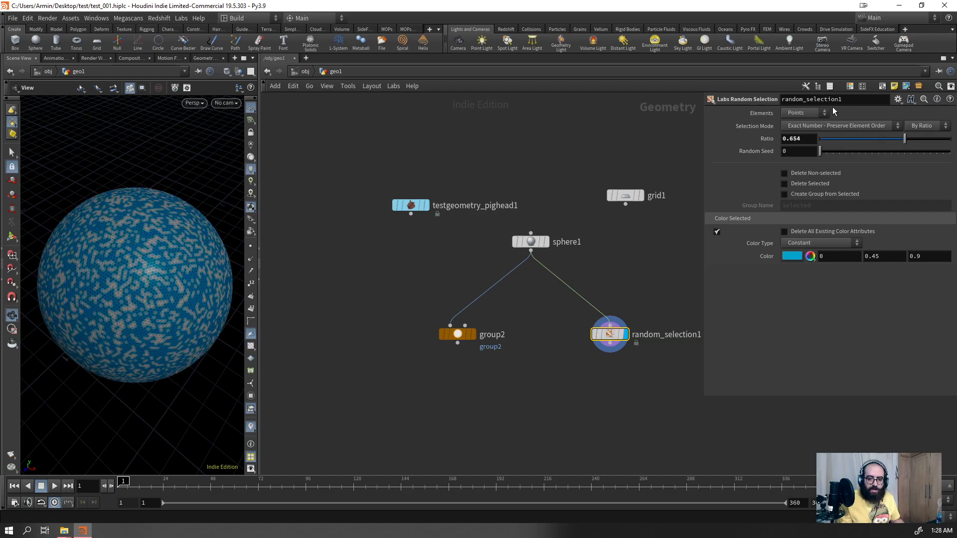
- Set random_selection1 to Primitives with a Ratio of 0.55, and create a group from the selection instead of coloring it
click(798, 125)
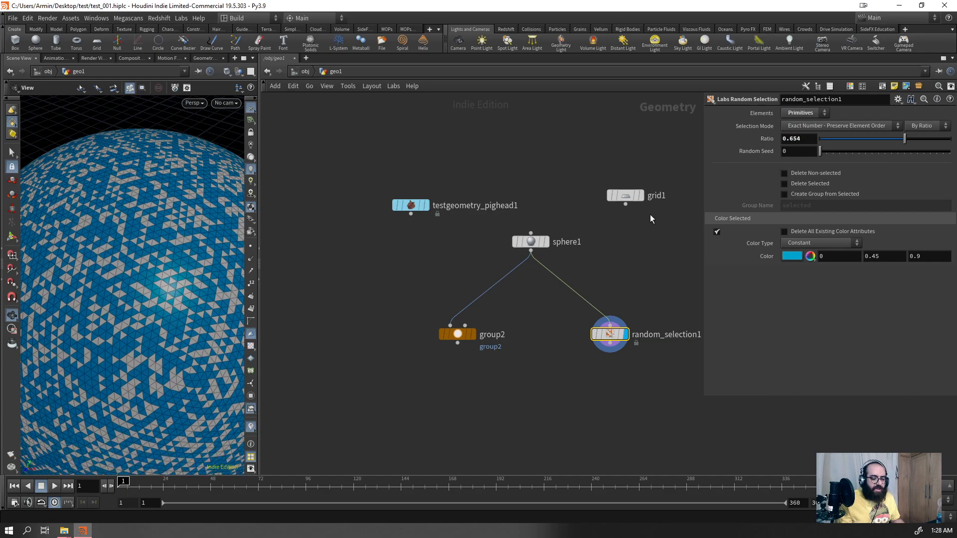
mouse_move(888, 138)
mouse_down()
mouse_move(862, 145)
mouse_move(881, 152)
mouse_up()
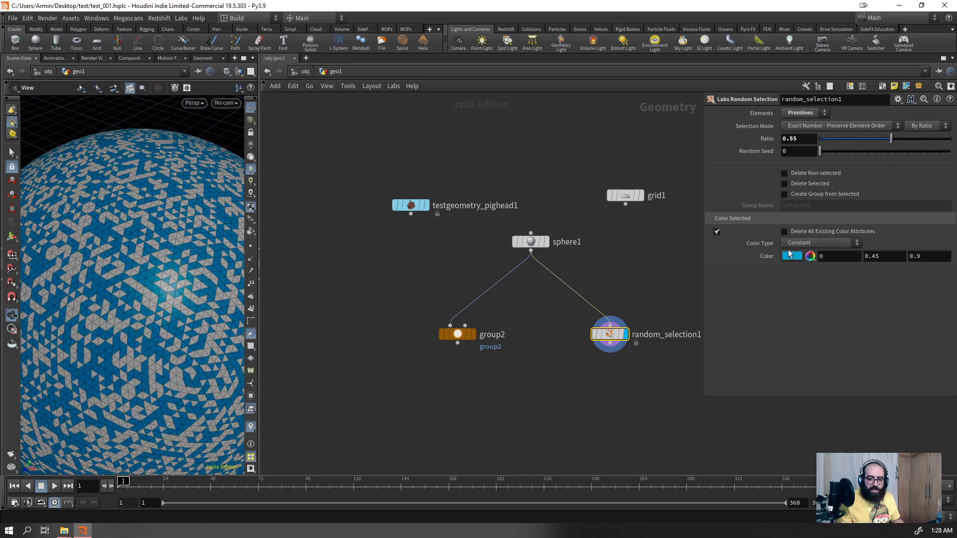
click(784, 195)
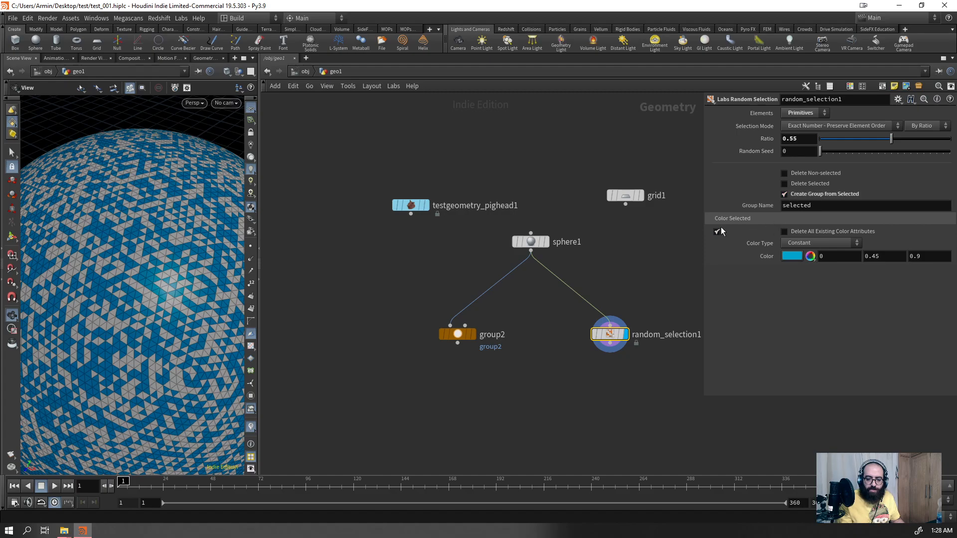
click(717, 231)
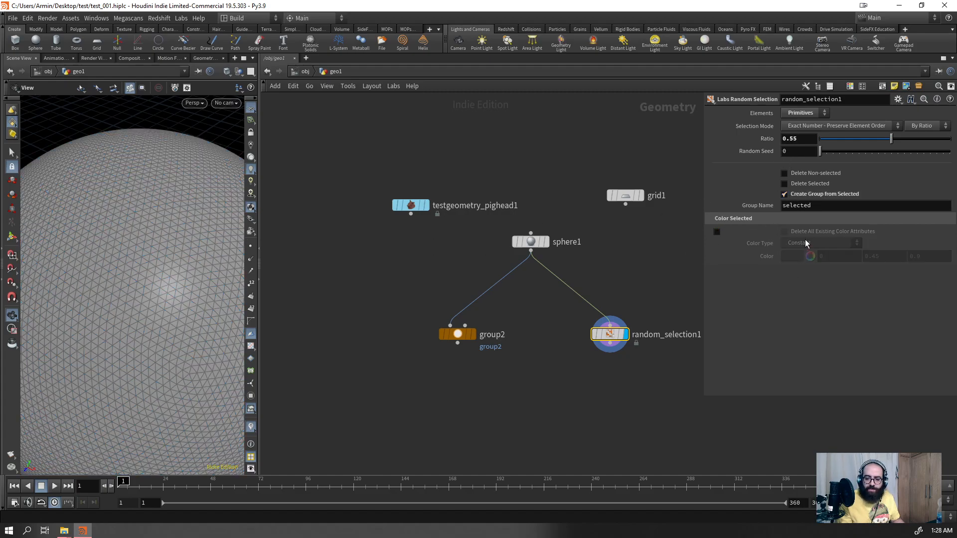
- Show the geometry group list in the viewport to view the selected primitives on the sphere, and hide it again
click(251, 395)
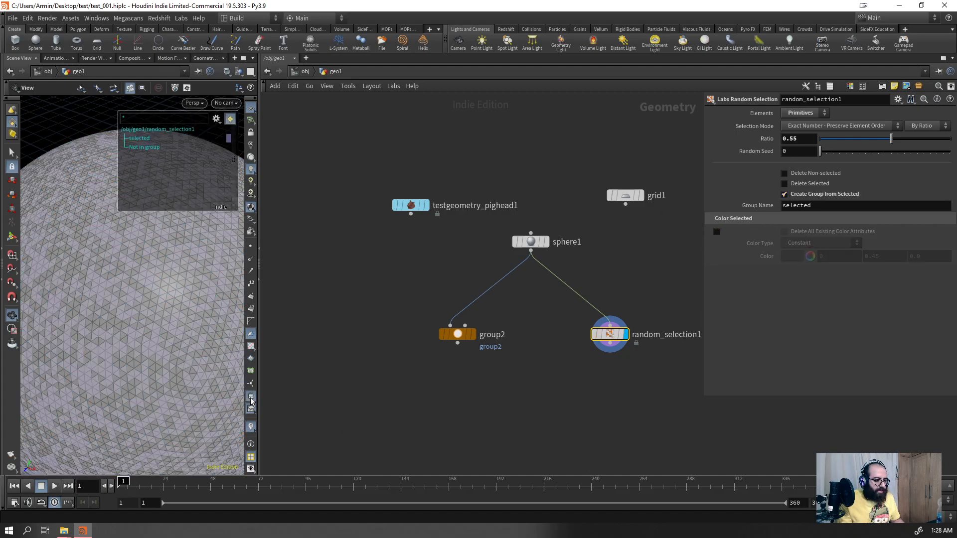
click(134, 140)
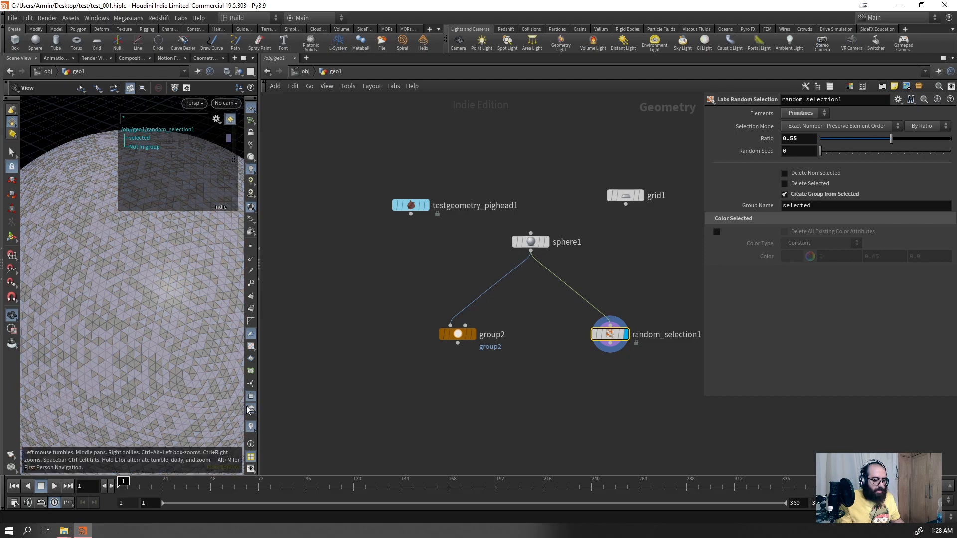
click(251, 396)
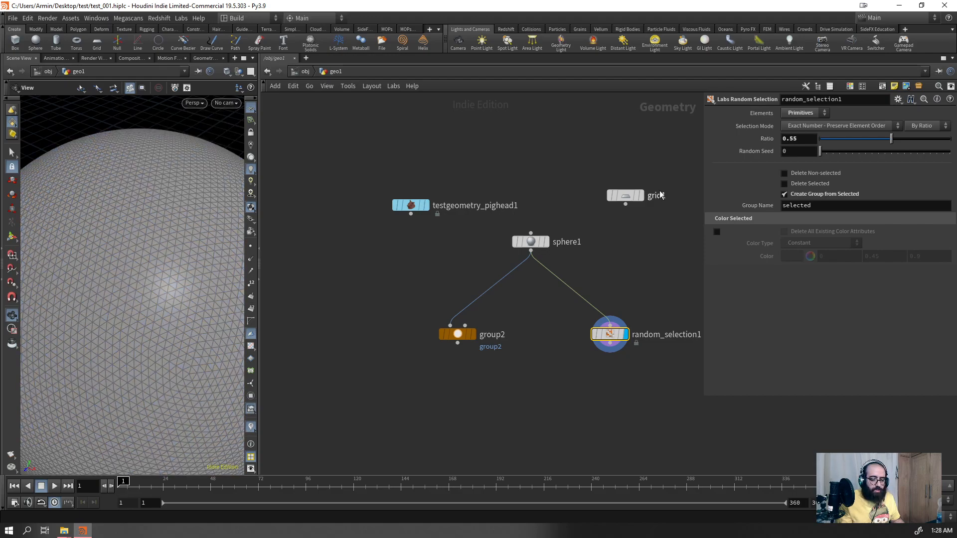
- Set random_selection1 to delete the selected primitives with a Ratio of 0.608
click(785, 173)
click(798, 183)
scroll(118, 296, down, 5)
drag(926, 138, 899, 150)
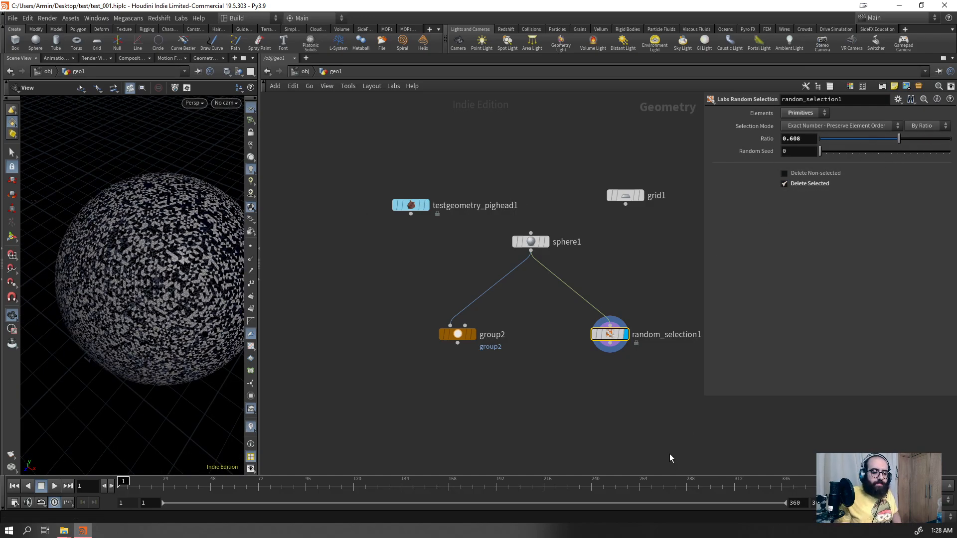
- Clear the network of all nodes and add a new Sphere with a Frequency of 10
drag(659, 125, 343, 288)
key(Delete)
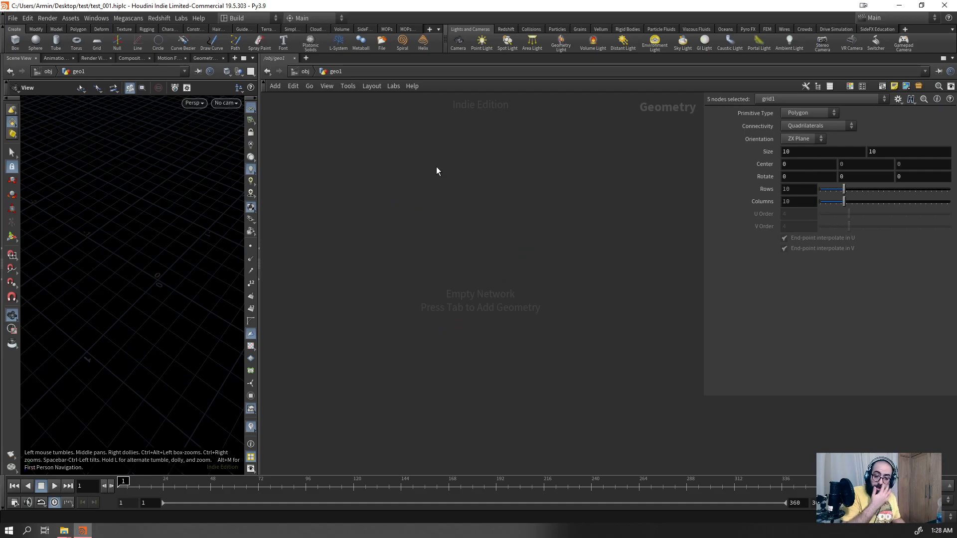
key(Tab)
text(sphere)
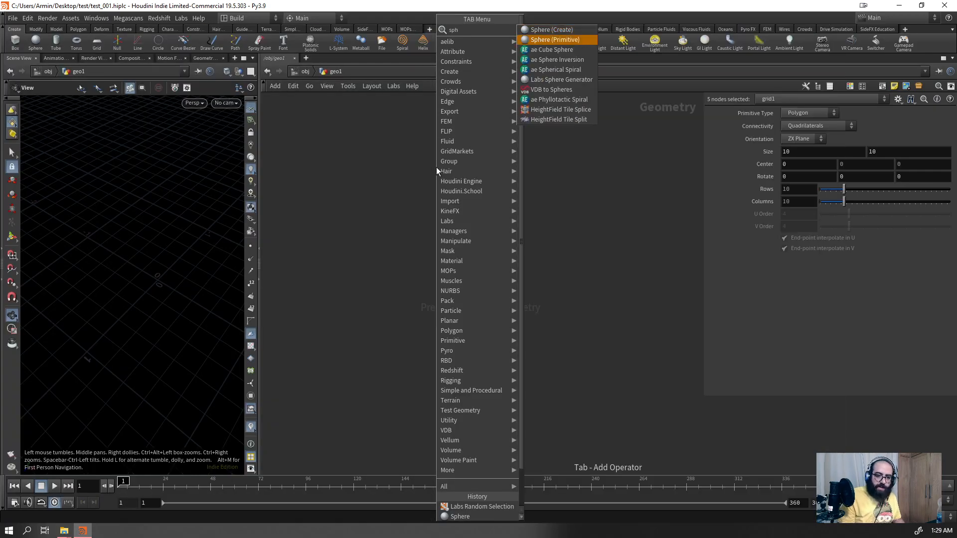
key(Return)
click(437, 169)
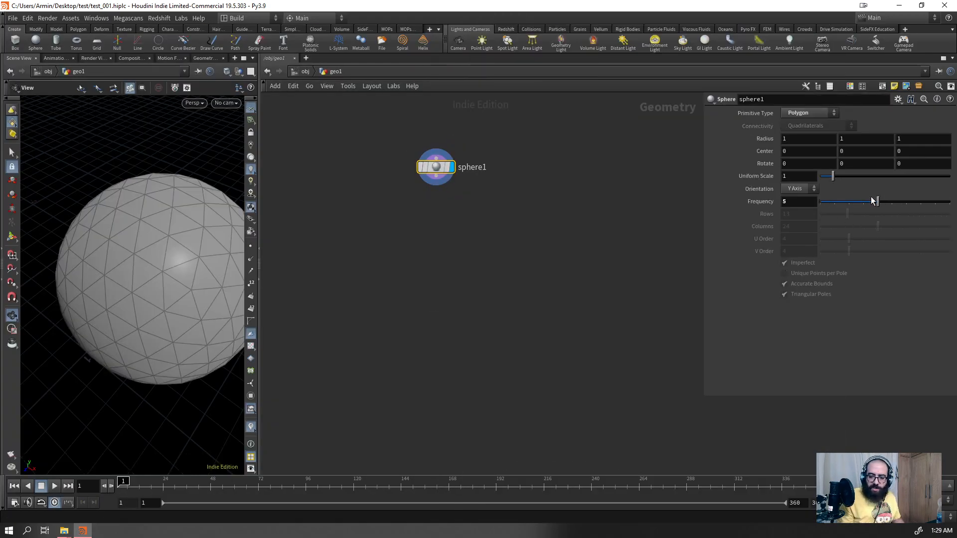
drag(878, 202, 949, 202)
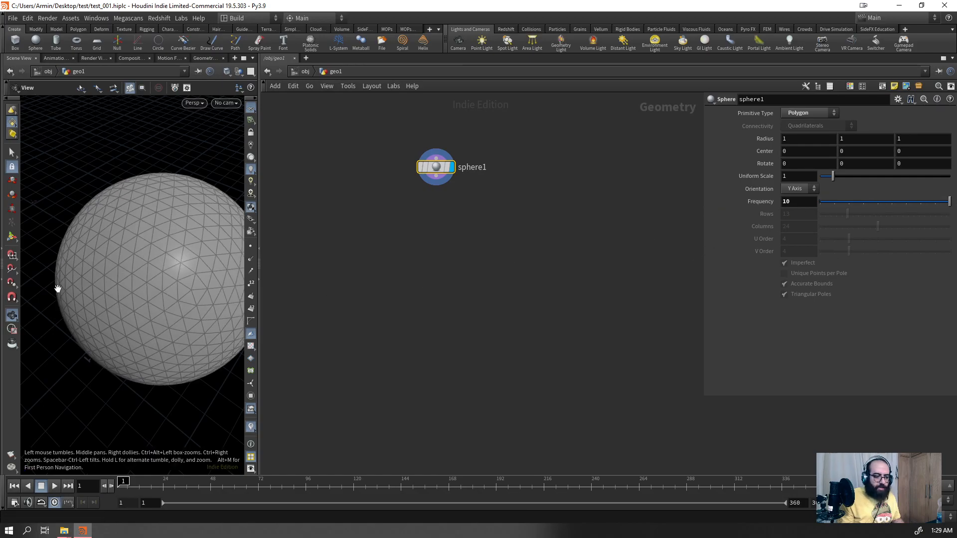
- Turn off the wireframe overlay in the viewport so the sphere is only shaded
drag(58, 288, 72, 267)
key(shift+w)
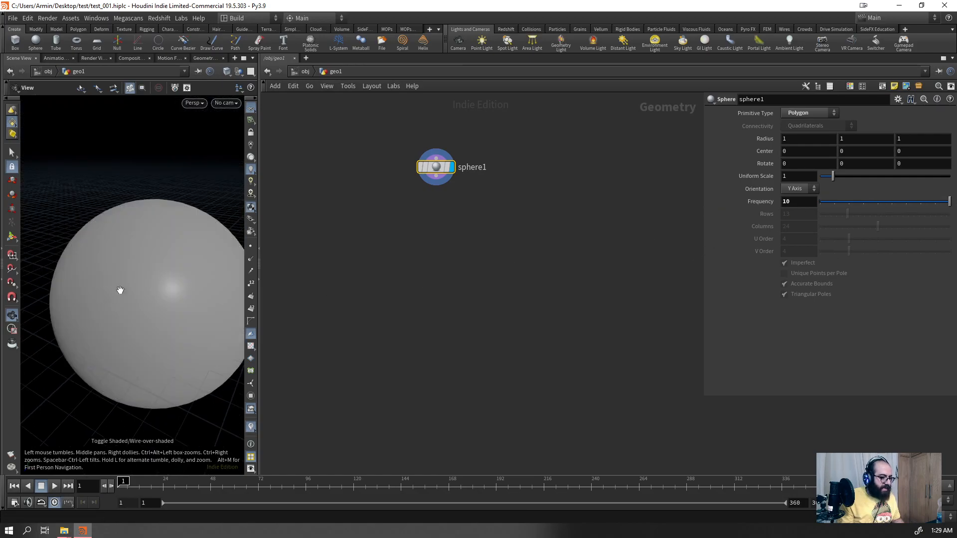
drag(118, 293, 98, 271)
right_drag(98, 271, 160, 304)
drag(160, 303, 198, 269)
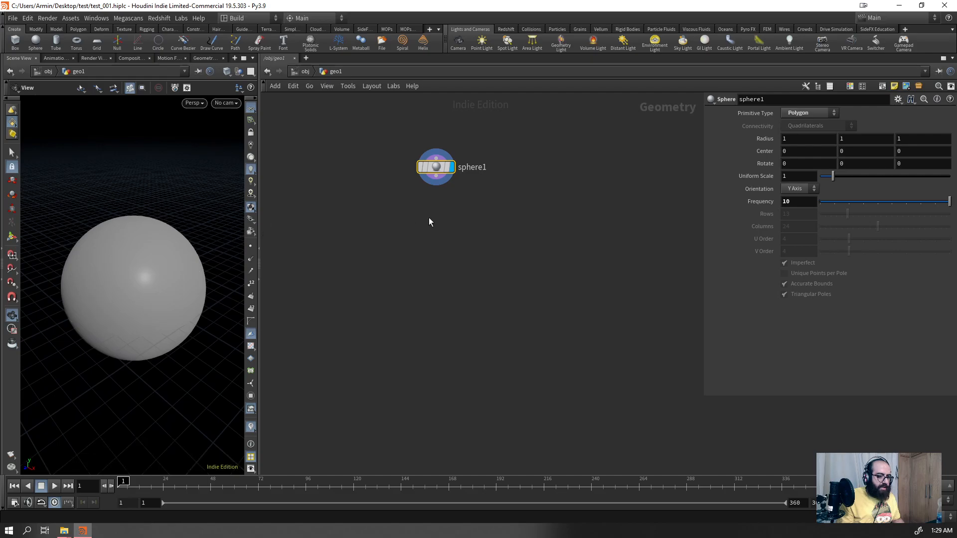
- Add a Normal node after sphere1 and briefly display the normals on the sphere
key(Tab)
text(normal)
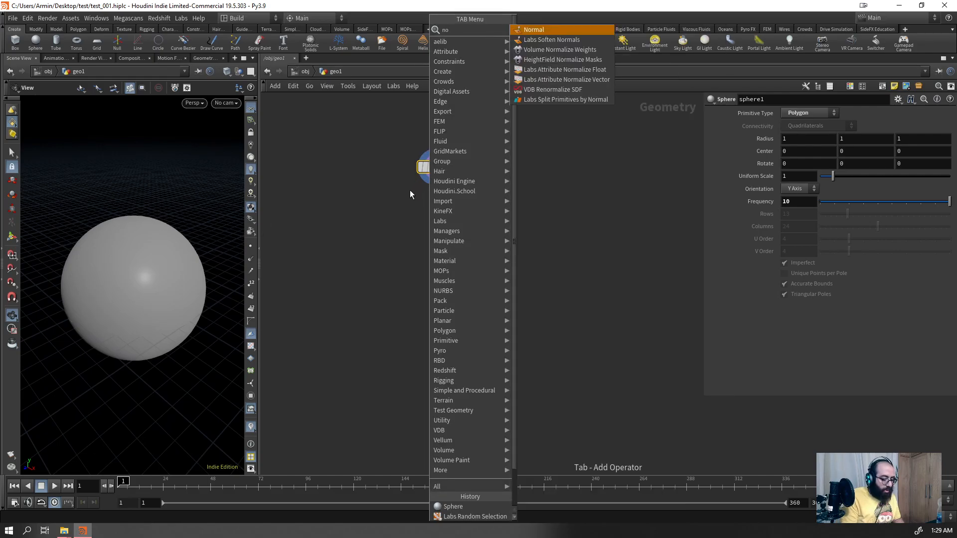
key(Return)
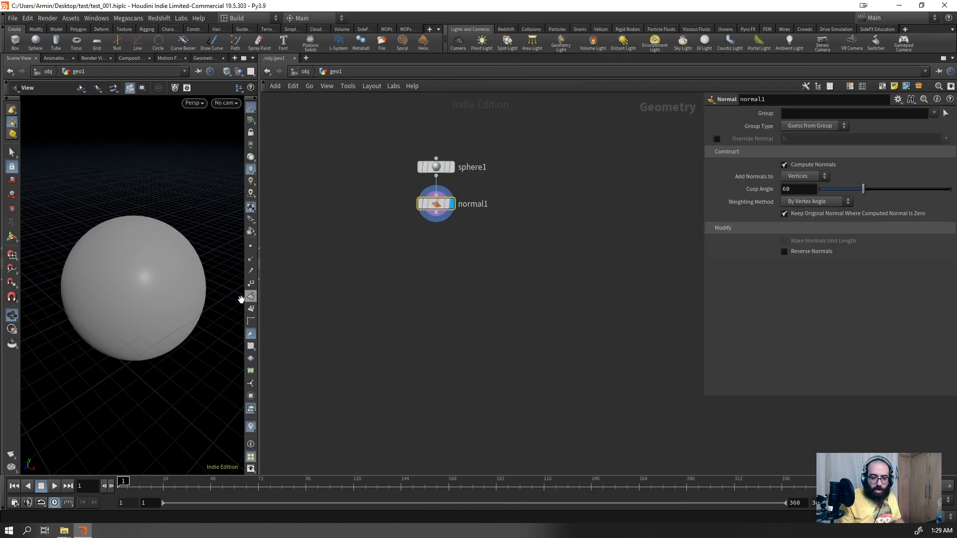
drag(154, 271, 190, 272)
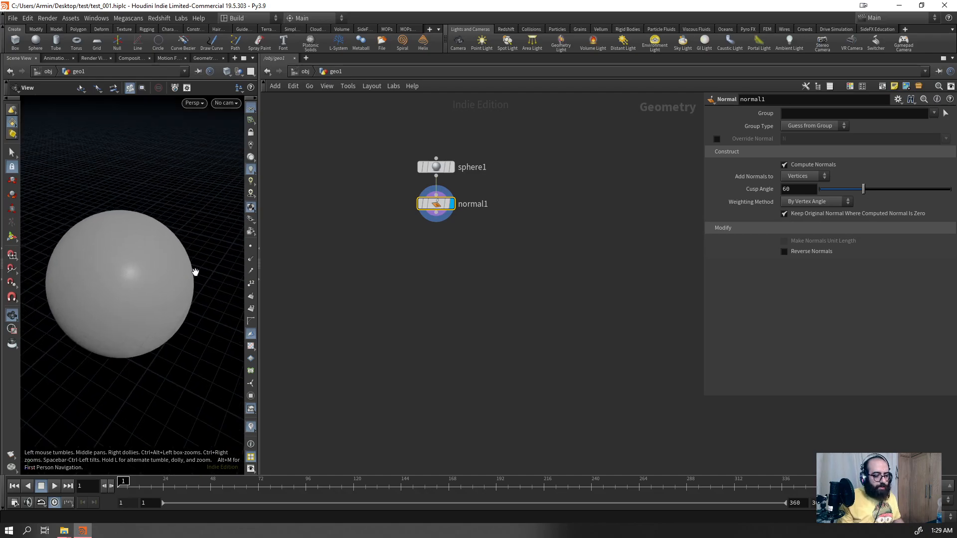
click(251, 259)
scroll(128, 274, up, 5)
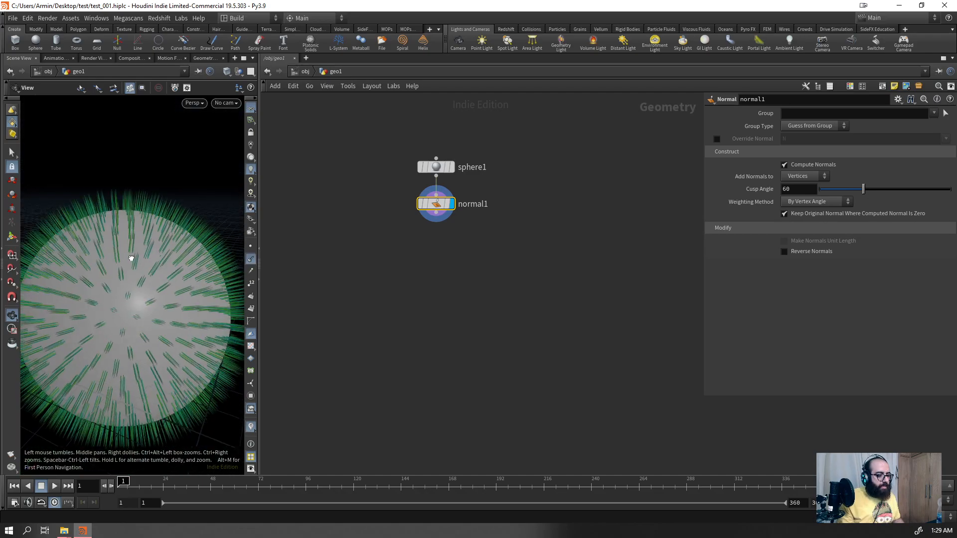
click(250, 259)
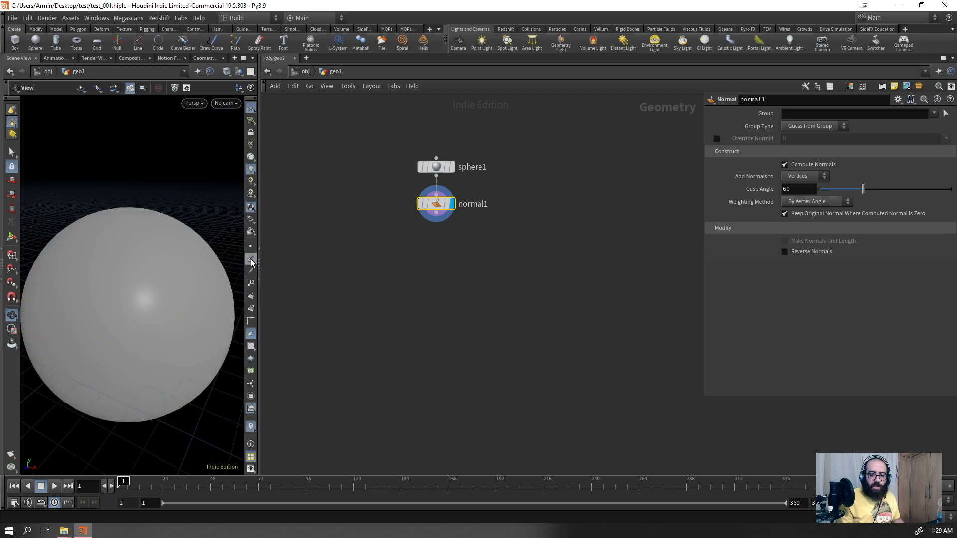
- Lower normal1's Cusp Angle to 0 and set sphere1's Frequency to 5
drag(864, 190, 820, 190)
right_drag(160, 271, 230, 203)
mouse_move(229, 203)
mouse_down()
mouse_move(101, 229)
mouse_move(229, 220)
mouse_up()
drag(485, 144, 419, 175)
drag(795, 202, 723, 232)
text(5)
key(Return)
- Set normal1's Cusp Angle to 180 and compare its shading with sphere1's by switching the displayed node
right_drag(175, 239, 125, 294)
drag(125, 294, 165, 264)
click(424, 204)
drag(833, 188, 956, 189)
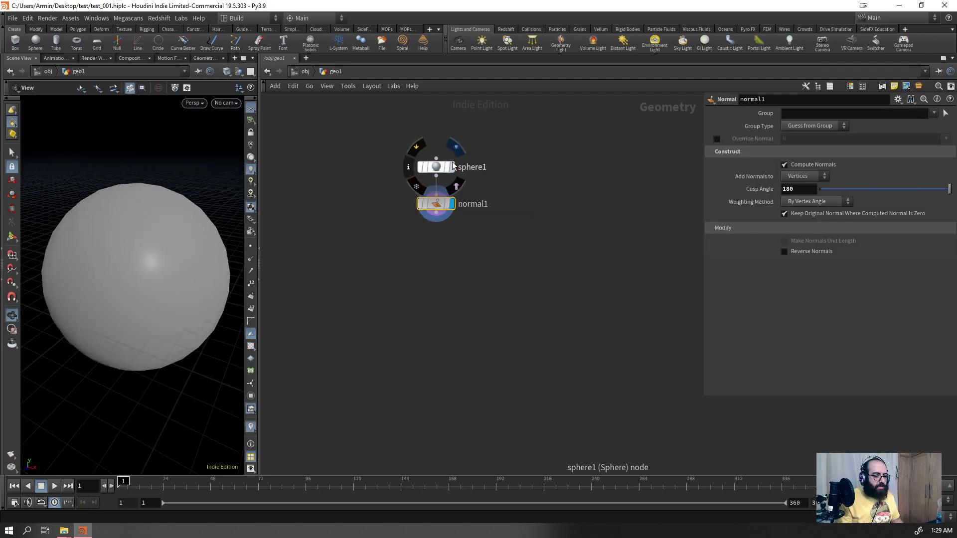
click(456, 147)
click(454, 205)
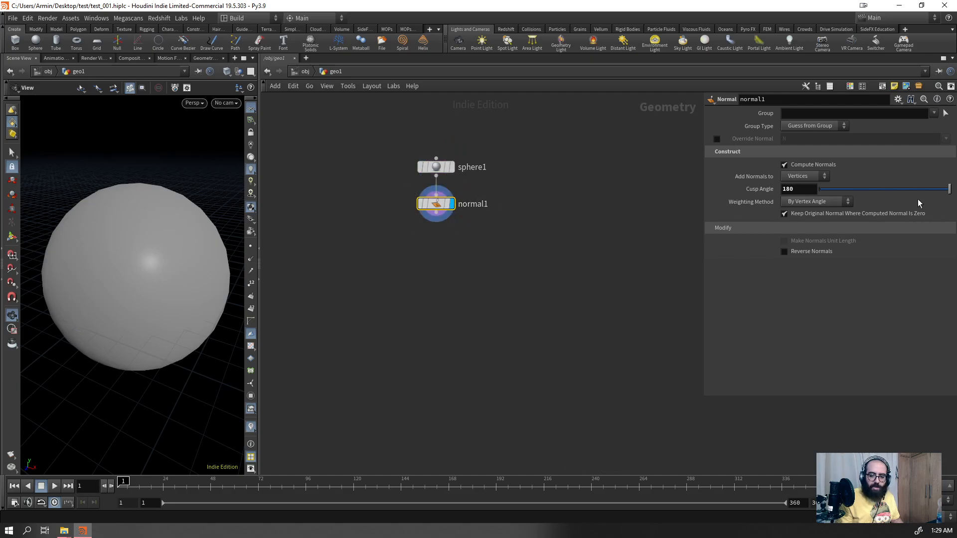
- Set sphere1's Frequency to 1 and compare the faceted sphere1 with the smoothed normal1 result
click(437, 167)
drag(850, 202, 812, 214)
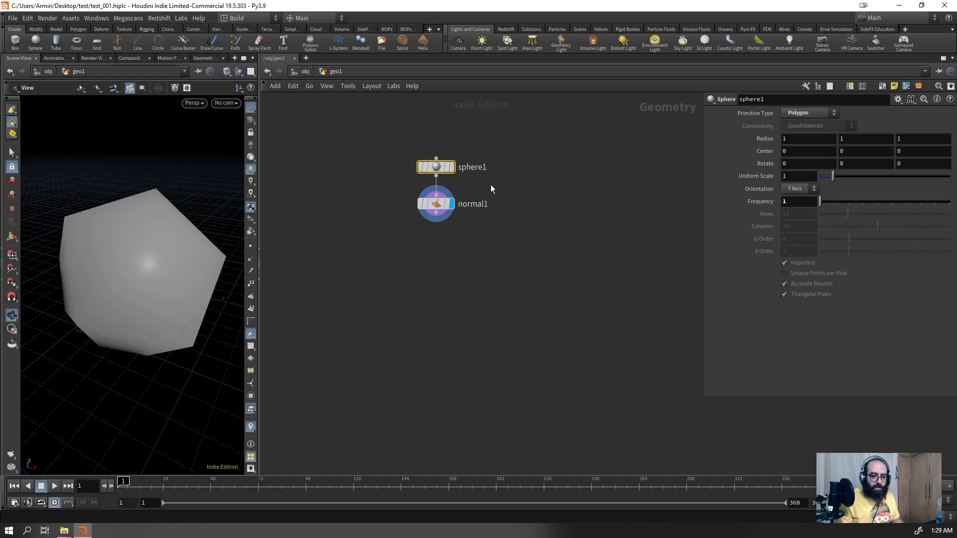
click(451, 167)
drag(159, 230, 124, 281)
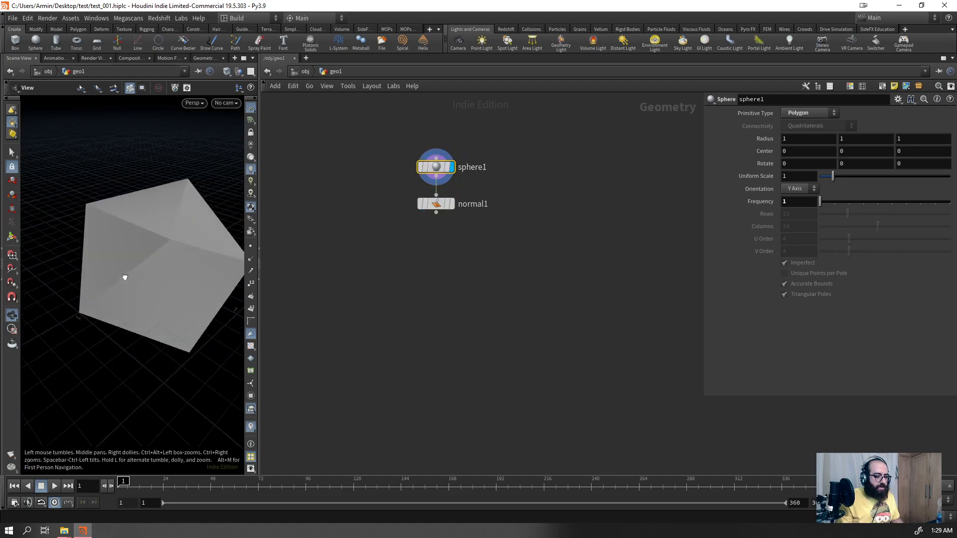
click(451, 204)
drag(515, 181, 372, 247)
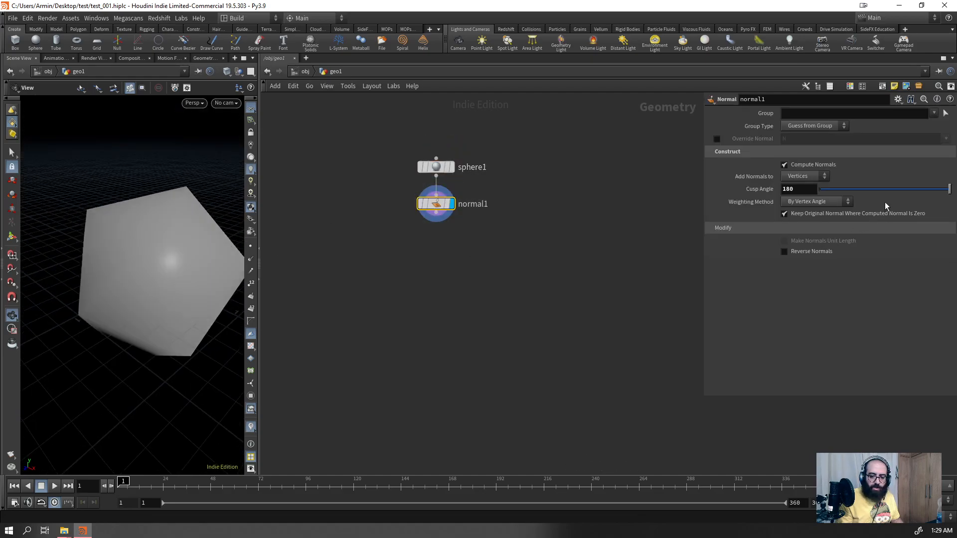
drag(111, 291, 136, 286)
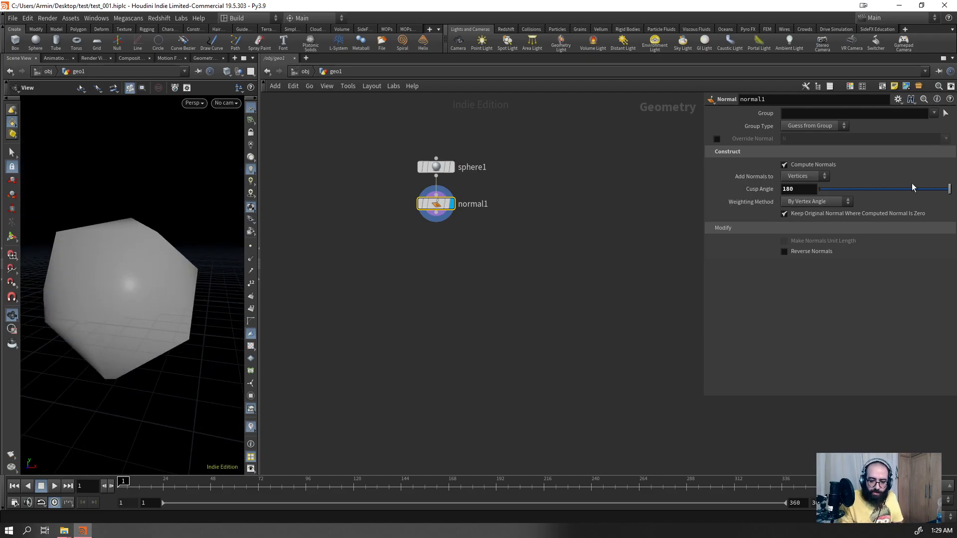
- Set normal1's Cusp Angle to 0 and compare its faces with sphere1's in the viewport
drag(911, 187, 814, 204)
drag(142, 244, 122, 261)
mouse_move(456, 171)
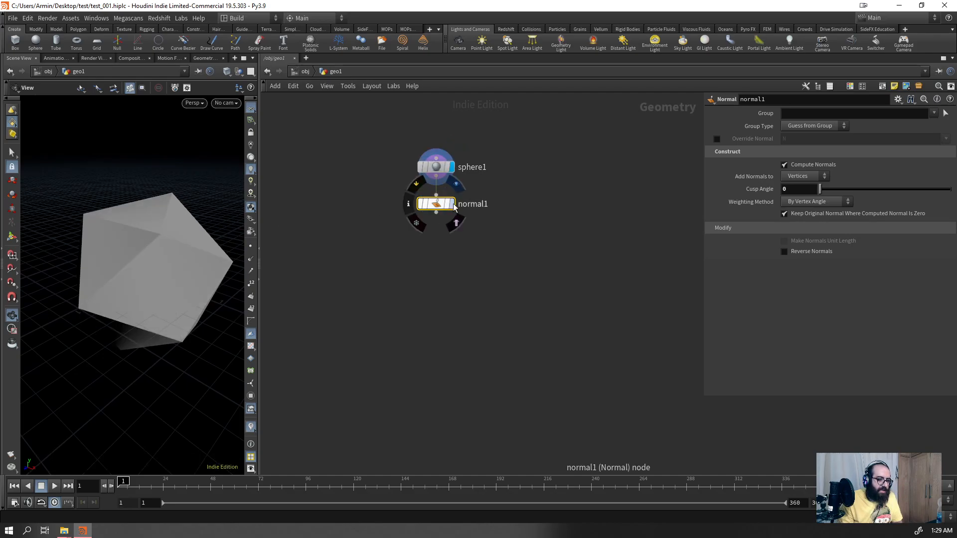
drag(169, 297, 200, 277)
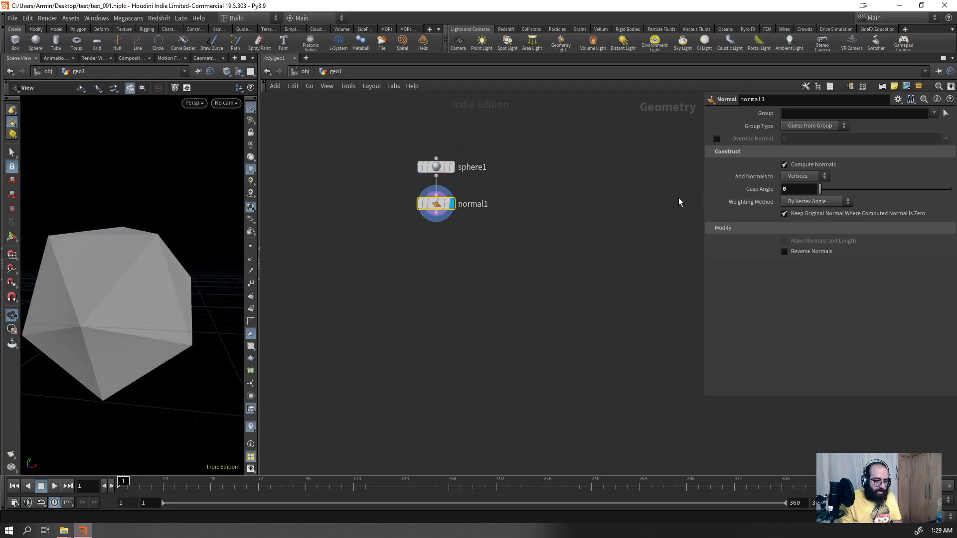
- Set sphere1's Frequency to 2 and normal1's Cusp Angle to 60
click(437, 167)
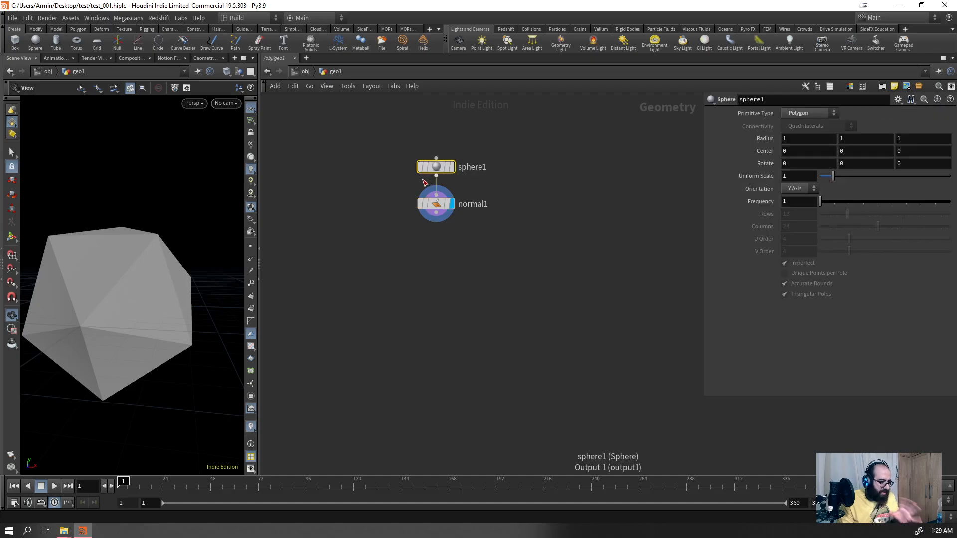
scroll(801, 204, up, 2)
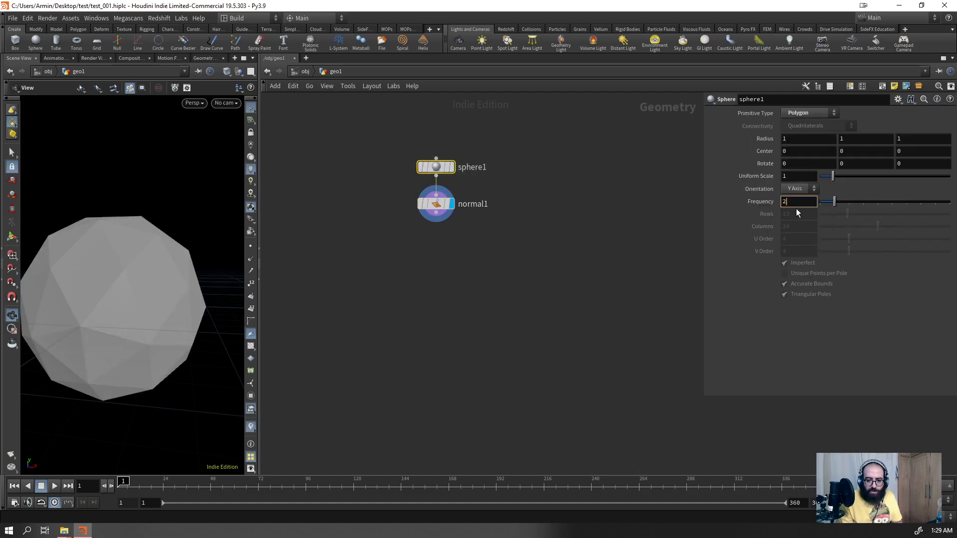
drag(515, 187, 433, 213)
text(60)
key(Return)
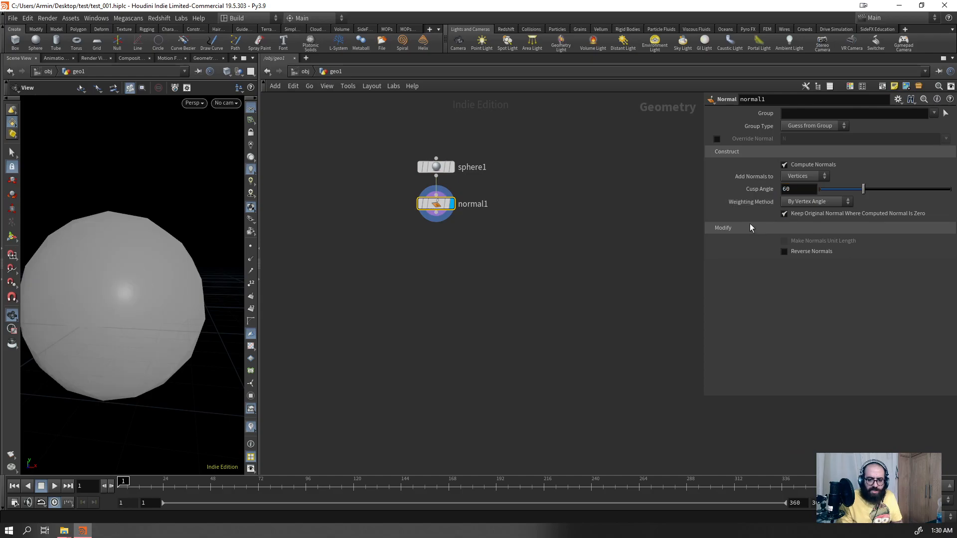
- Set normal1 to add normals to Points, and display the points and their normals in the viewport
click(808, 178)
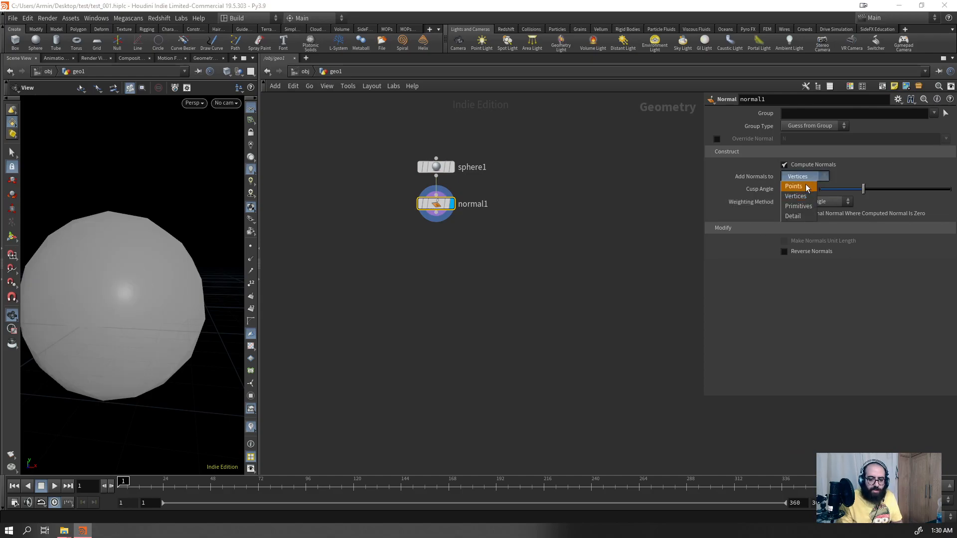
click(807, 188)
click(251, 247)
click(251, 260)
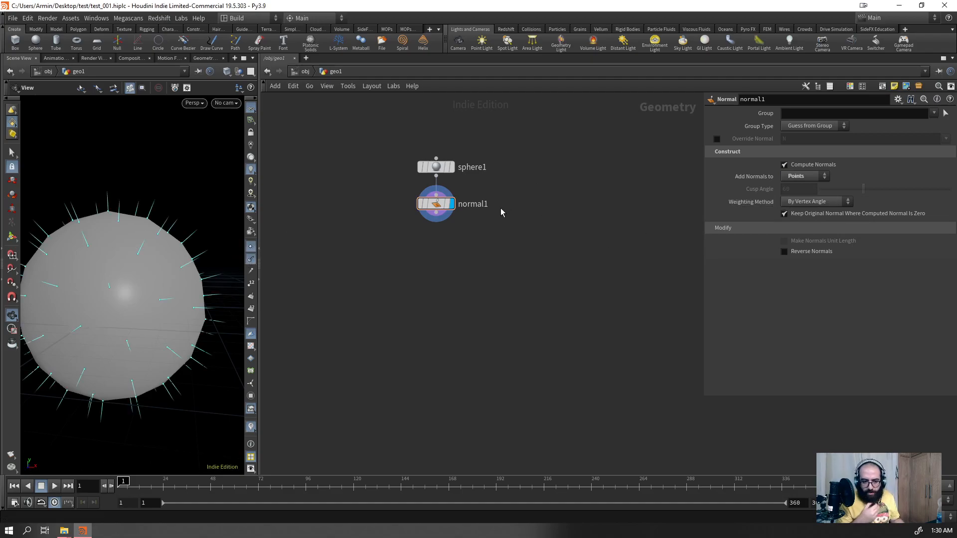
- Add a Box node beside sphere1
key(Tab)
text(blast)
key(Return)
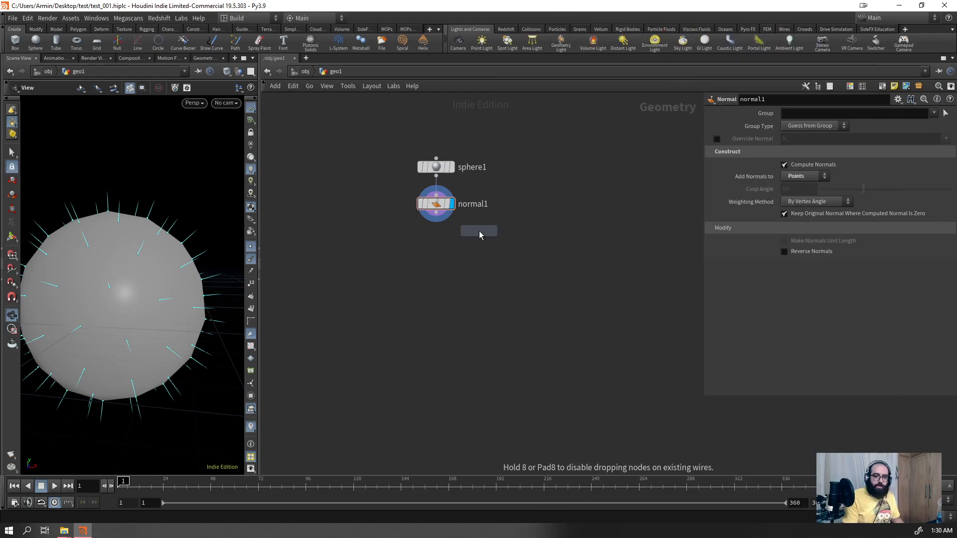
click(534, 166)
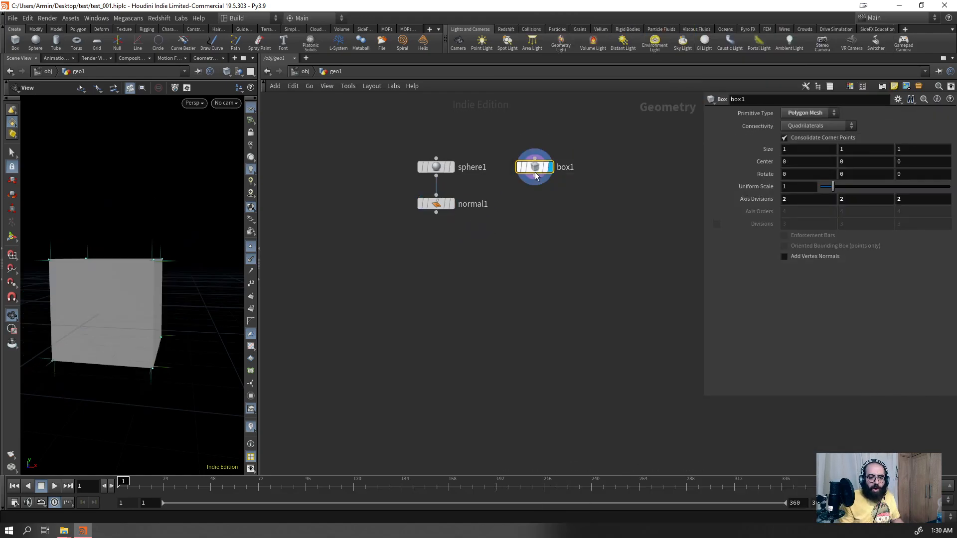
- Connect box1 to normal1 in place of sphere1, and display normal1 to inspect the point normals on the box
click(437, 193)
click(534, 178)
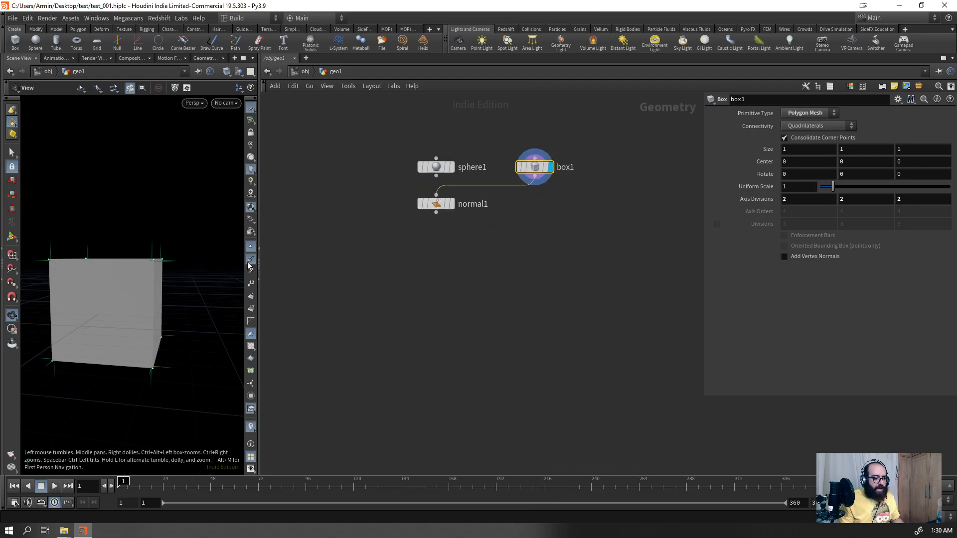
click(450, 204)
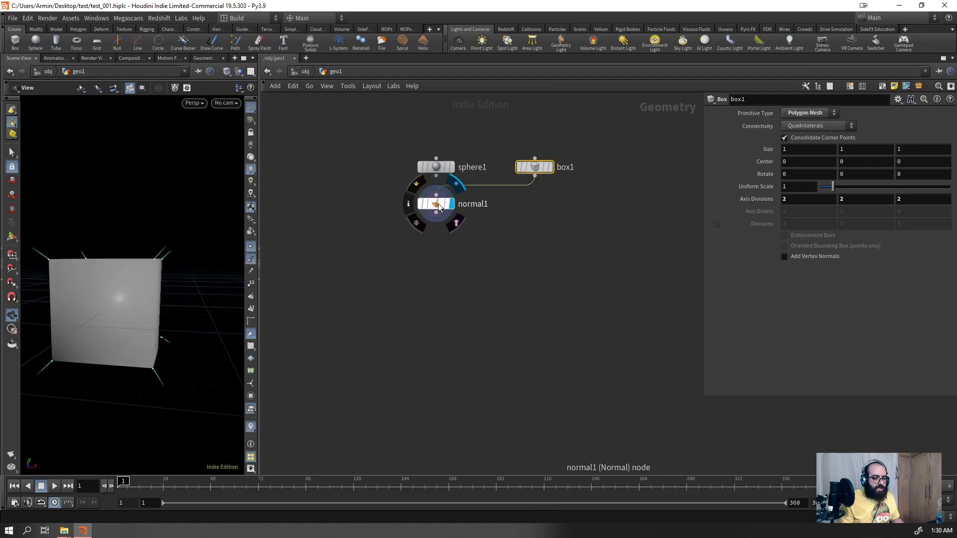
drag(438, 208, 475, 242)
drag(144, 279, 167, 286)
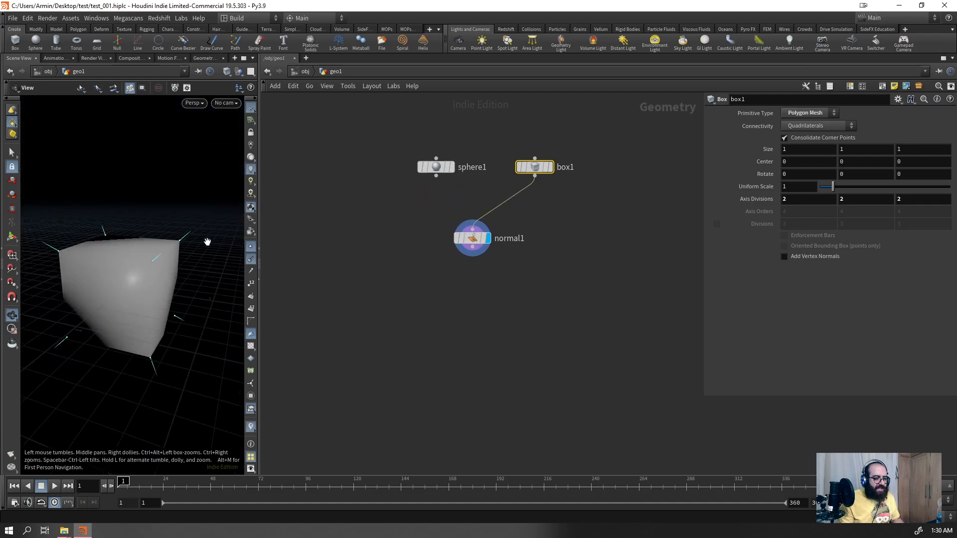
drag(174, 201, 94, 226)
mouse_move(199, 221)
mouse_down()
mouse_move(165, 227)
mouse_move(177, 217)
mouse_up()
- Set normal1 to add normals to Vertices and examine the normals at a corner of the box
click(507, 237)
click(818, 177)
click(806, 197)
right_drag(177, 218, 229, 230)
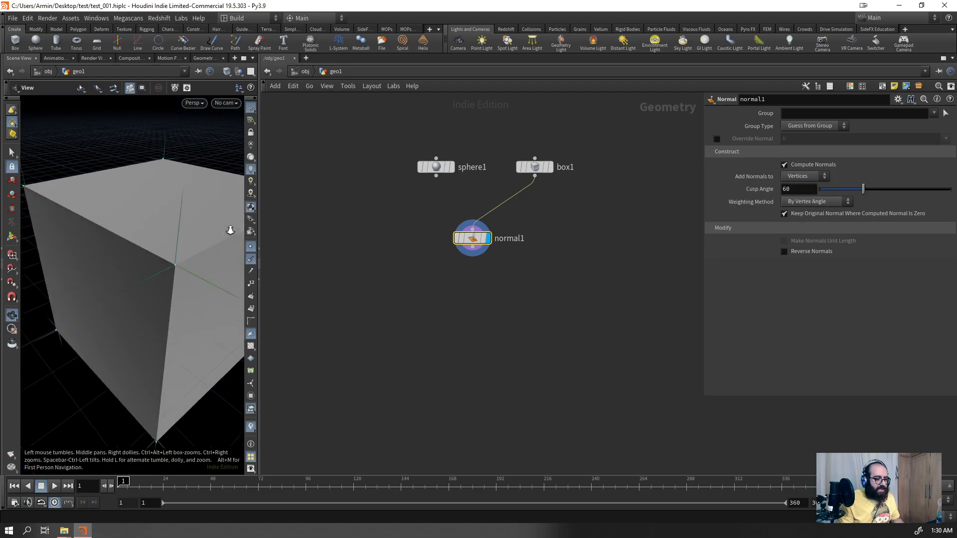
right_drag(187, 273, 95, 335)
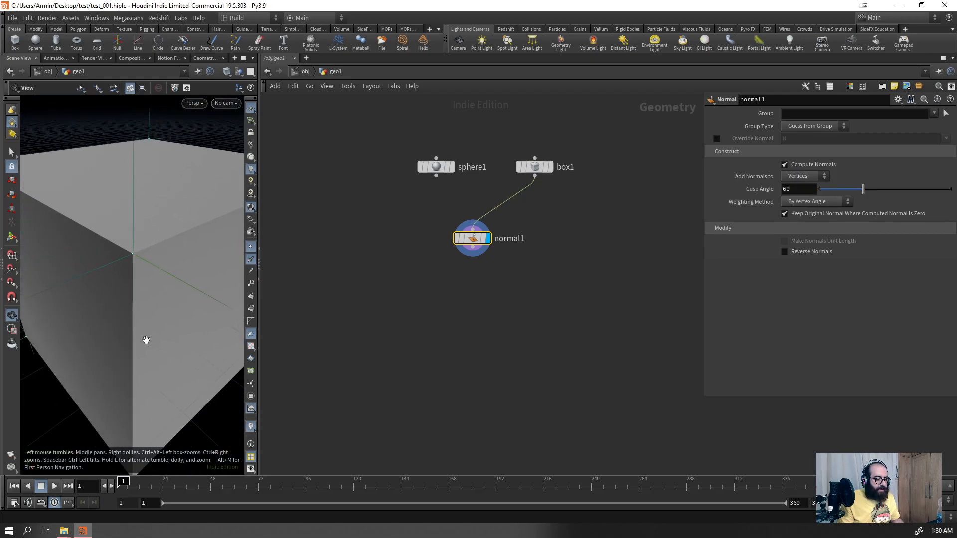
- Turn on vertex markers in the display options and examine the vertices at a corner of the box
key(d)
drag(234, 177, 593, 164)
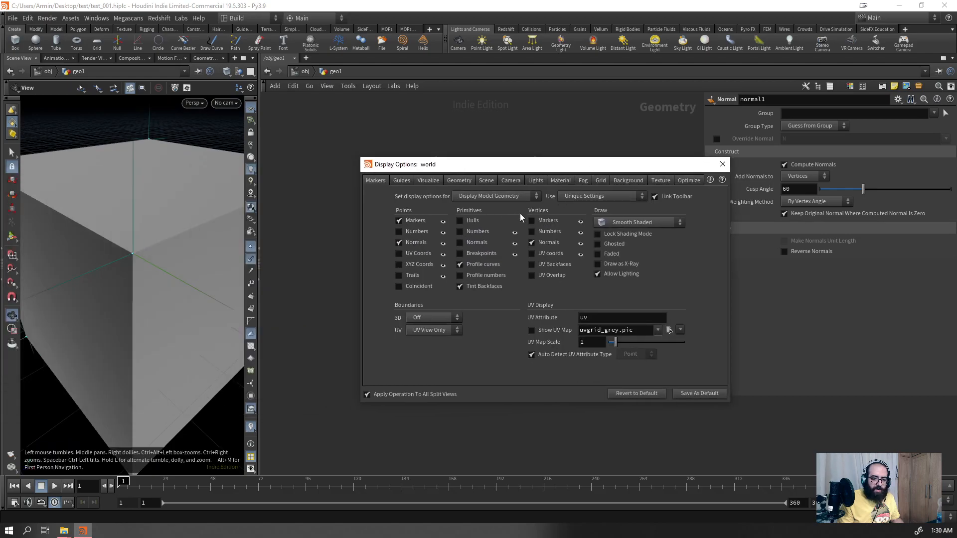
click(532, 221)
mouse_move(143, 256)
right_down()
mouse_move(199, 194)
mouse_move(133, 262)
mouse_move(141, 226)
mouse_move(130, 248)
right_up()
mouse_move(124, 239)
mouse_down()
mouse_move(179, 247)
mouse_move(109, 230)
mouse_up()
mouse_move(164, 252)
mouse_down()
mouse_move(215, 281)
mouse_move(183, 257)
mouse_up()
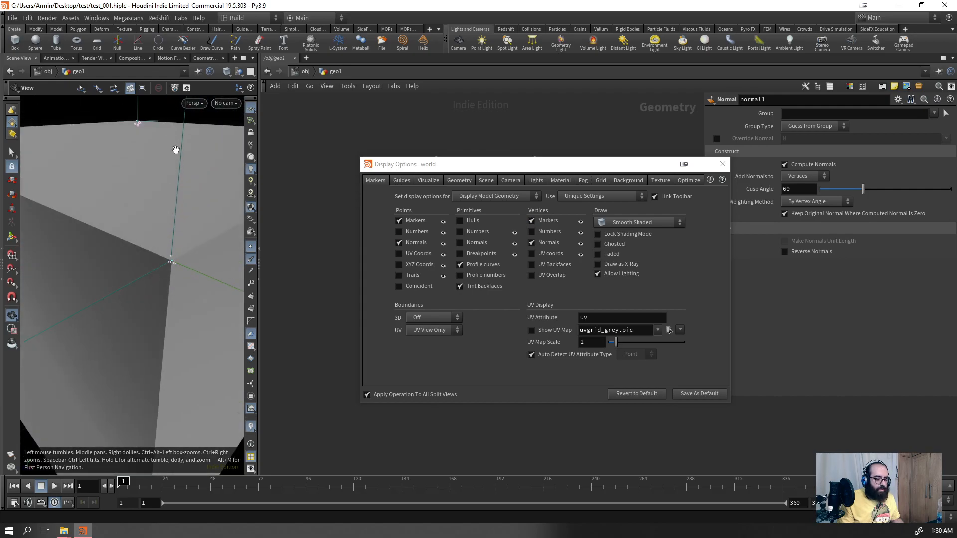
click(723, 164)
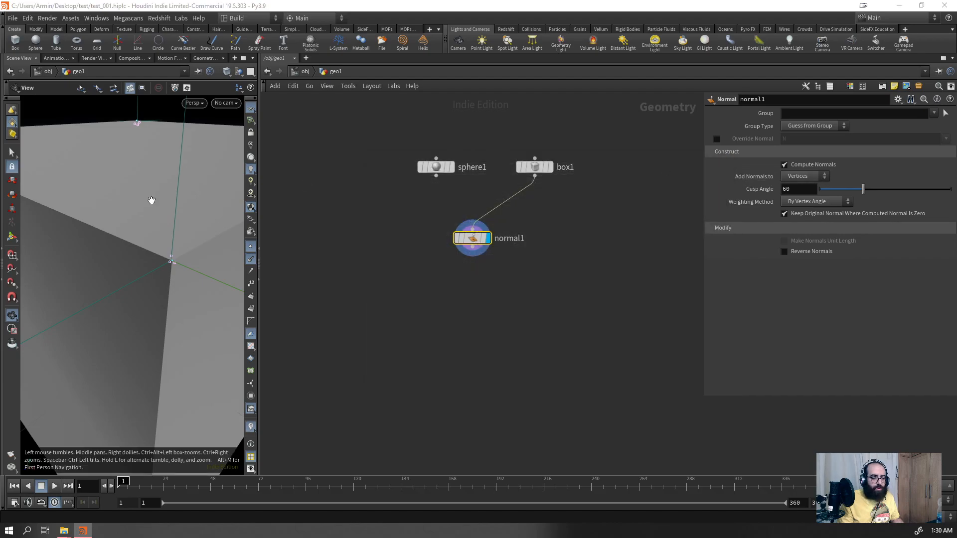
- Set normal1 to add normals to Points and inspect the shading and point normals around the whole box
click(807, 177)
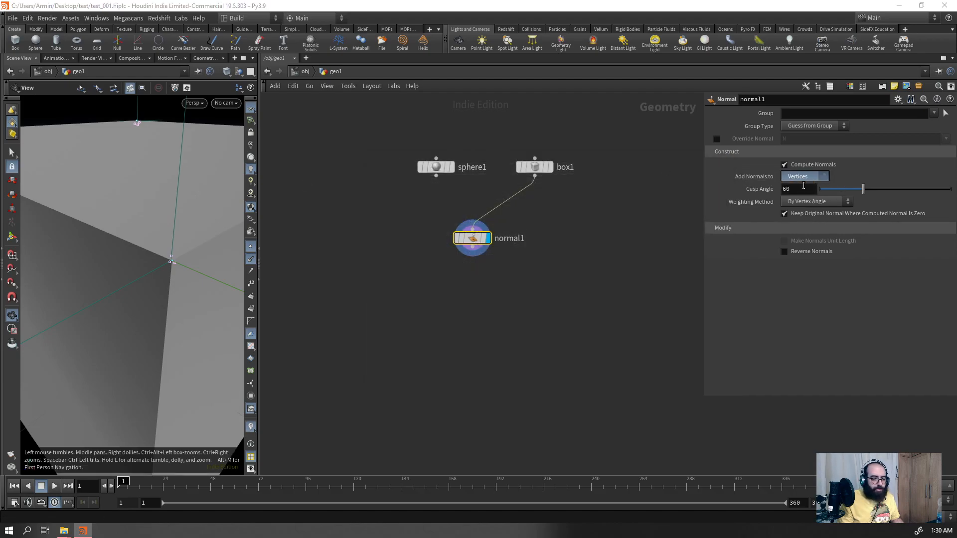
click(794, 187)
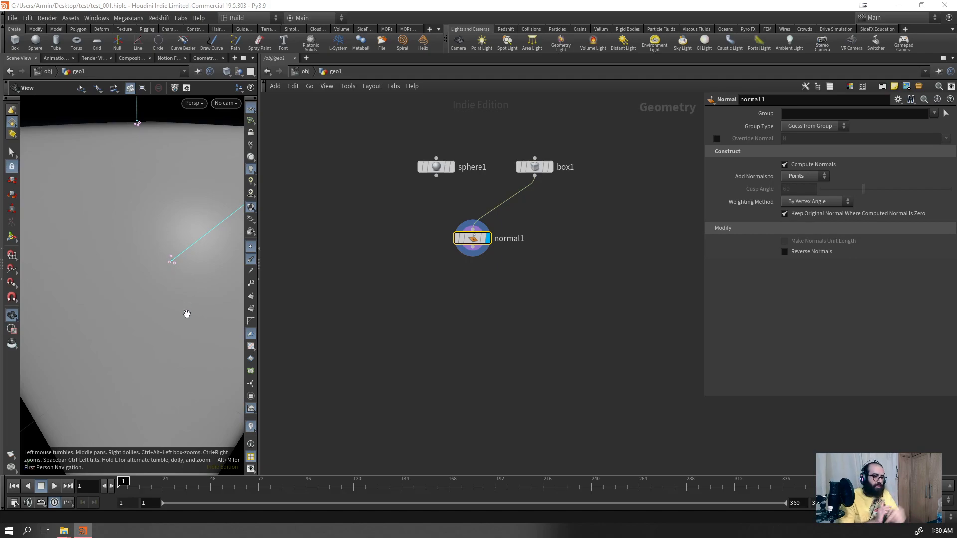
drag(187, 291, 115, 318)
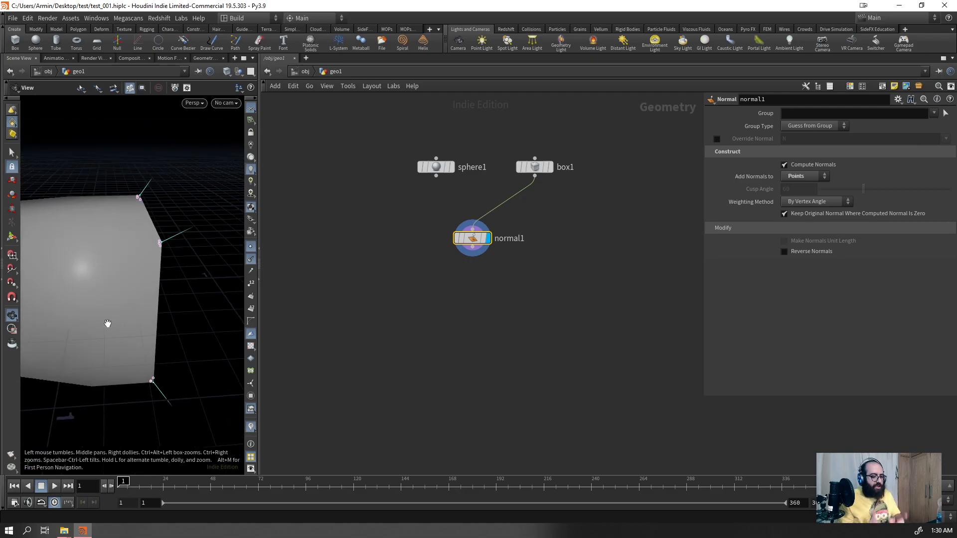
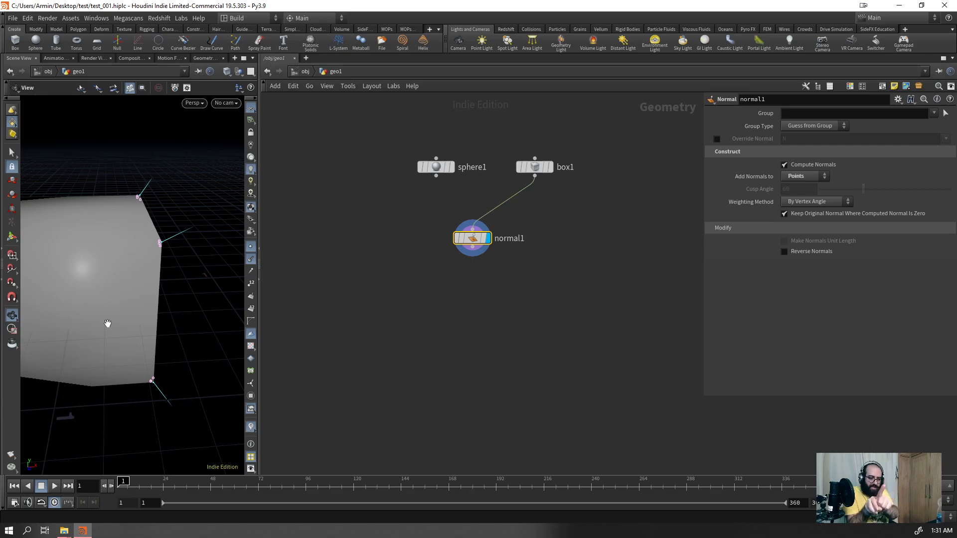
drag(80, 279, 150, 265)
right_drag(149, 264, 101, 312)
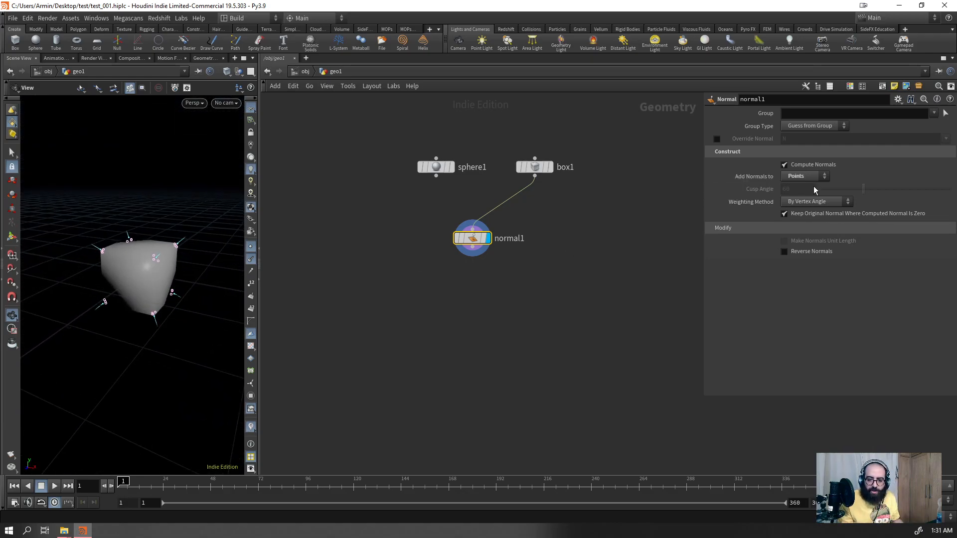
- Set normal1 to add normals to Vertices, and hide the point and vertex markers and normals in the viewport
click(805, 176)
click(800, 188)
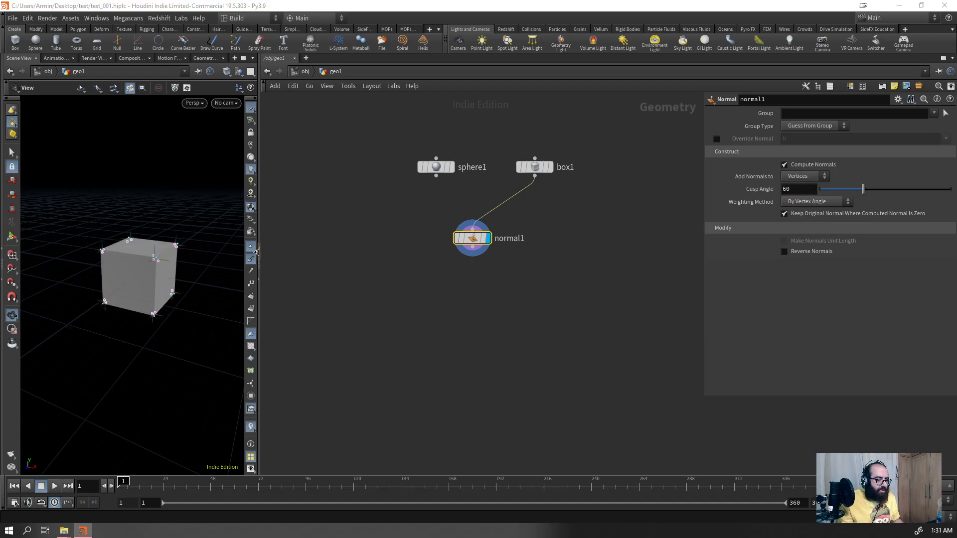
key(d)
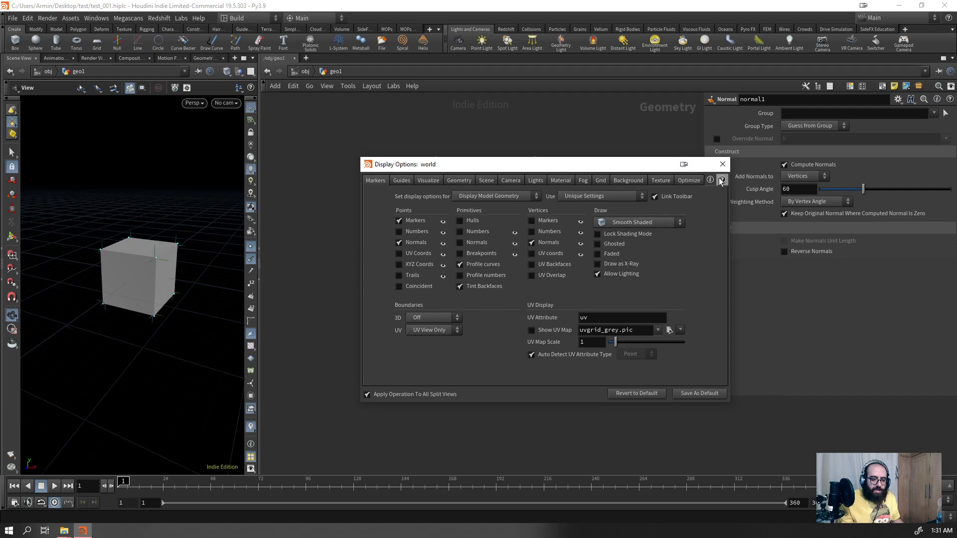
click(723, 164)
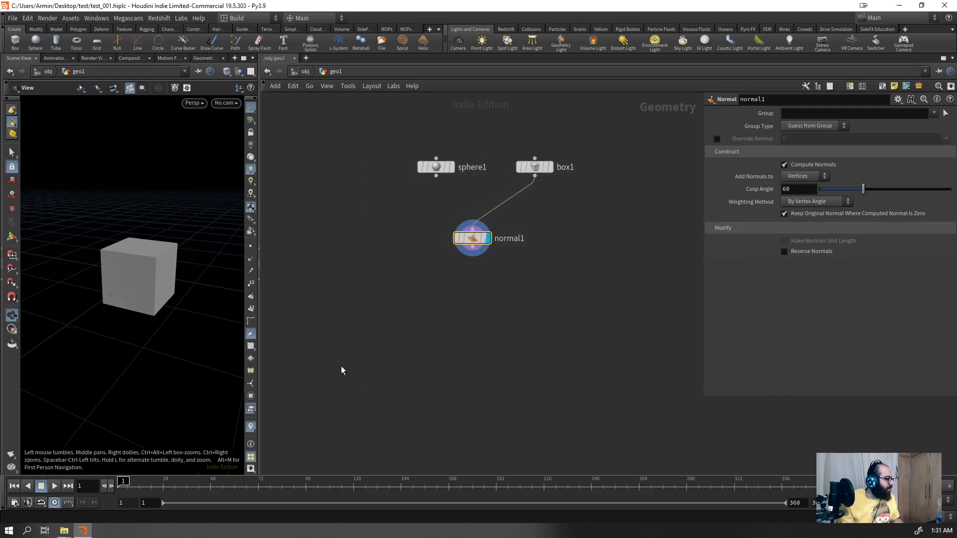
- Connect sphere1 to normal1 in place of box1, display normal1, and set its cusp angle to 0
click(451, 167)
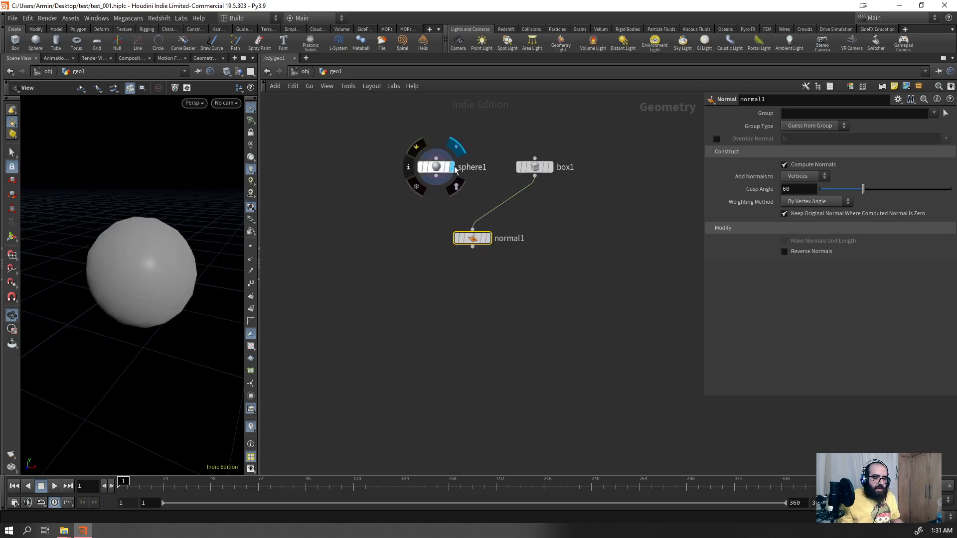
drag(437, 177, 474, 245)
click(487, 239)
- Add a Subdivide node after normal1, and view the subdivided sphere with and without its wireframe
key(Tab)
text(sub)
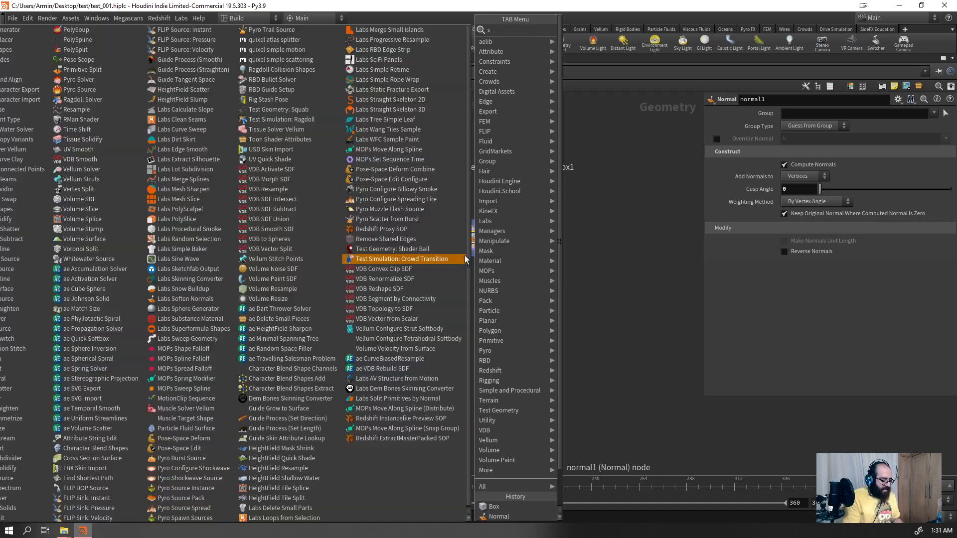
key(Return)
key(Return)
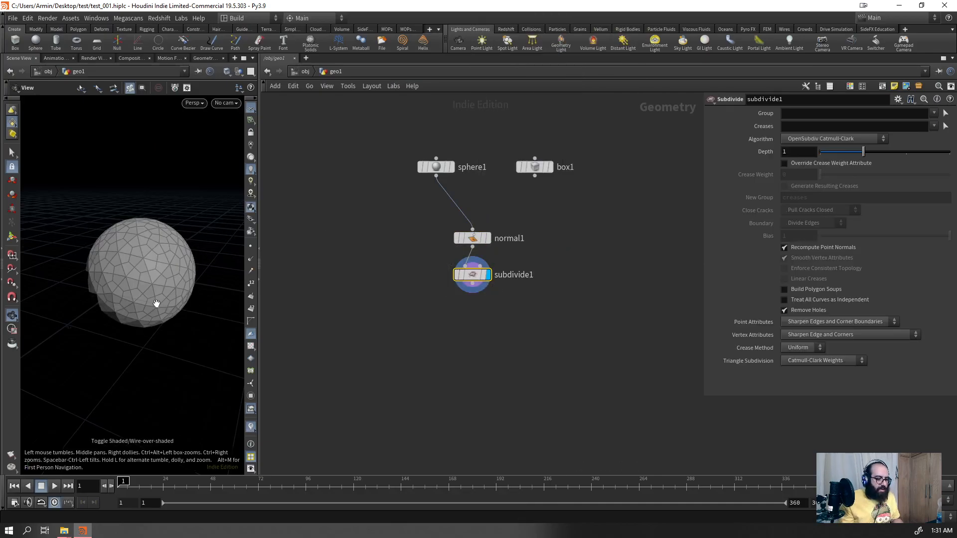
scroll(154, 280, up, 3)
key(shift+w)
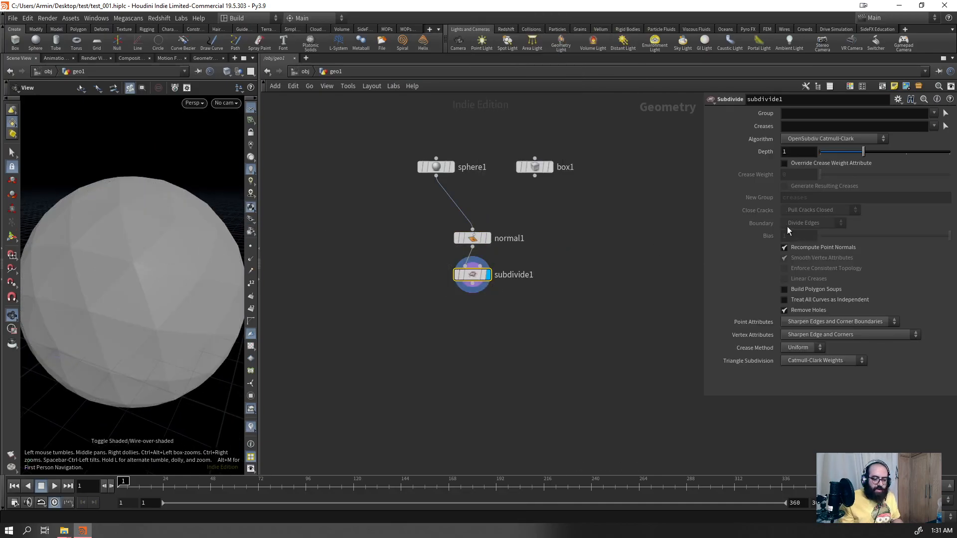
- Show the wireframe over the shaded sphere, and set normal1's cusp angle to 60
click(845, 140)
drag(163, 314, 156, 282)
key(shift+w)
click(513, 241)
drag(789, 187, 776, 194)
text(60)
key(Return)
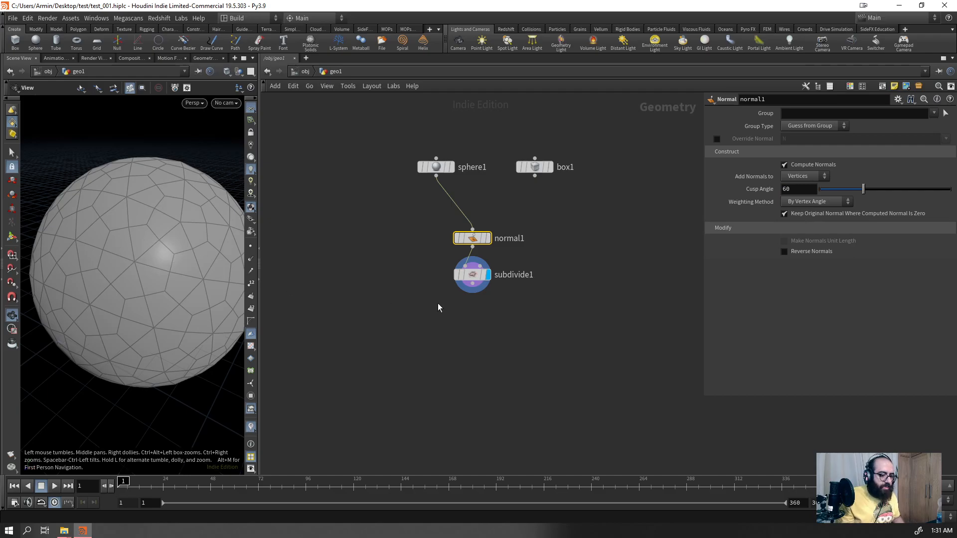
- Set subdivide1's algorithm to OpenSubdiv Loop, keeping the depth at 1
click(472, 275)
mouse_move(864, 152)
mouse_down()
mouse_move(953, 158)
mouse_move(858, 162)
mouse_up()
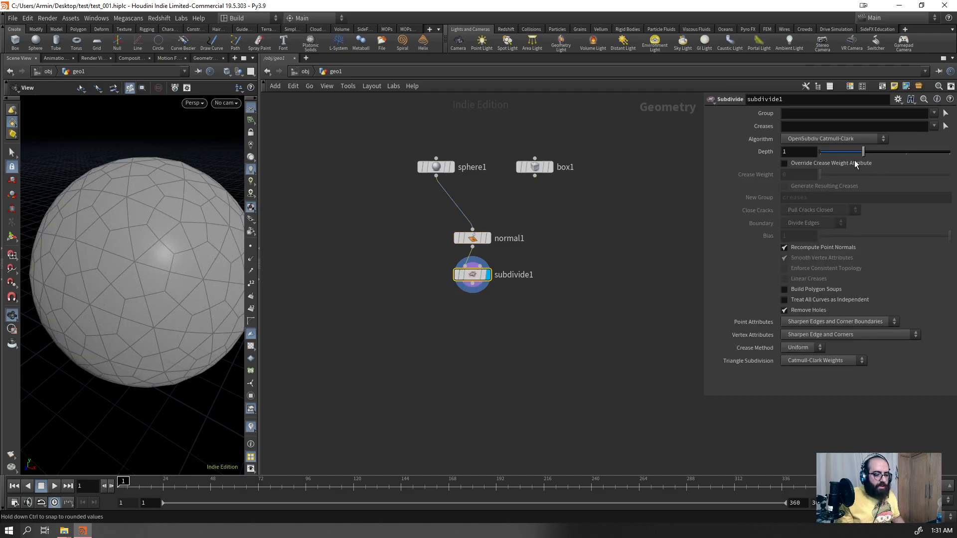
click(808, 141)
click(833, 180)
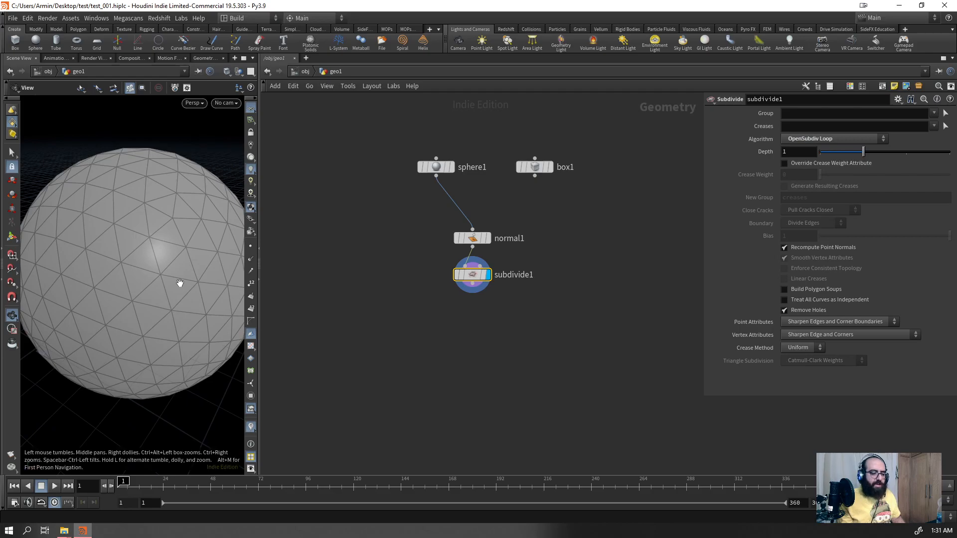
- Switch subdivide1's algorithm to OpenSubdiv Bilinear, and view the sphere shaded without wireframe
click(821, 142)
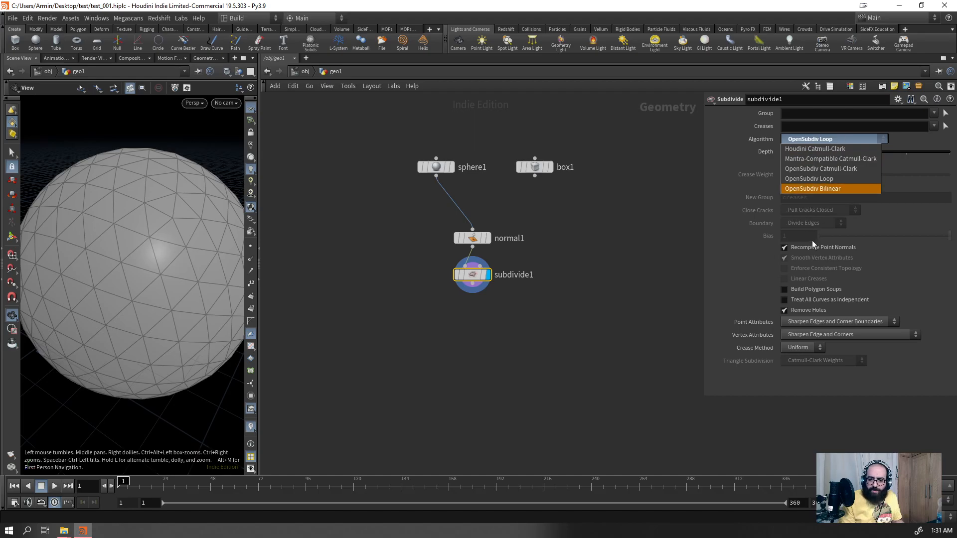
click(819, 188)
key(shift+w)
scroll(101, 297, down, 3)
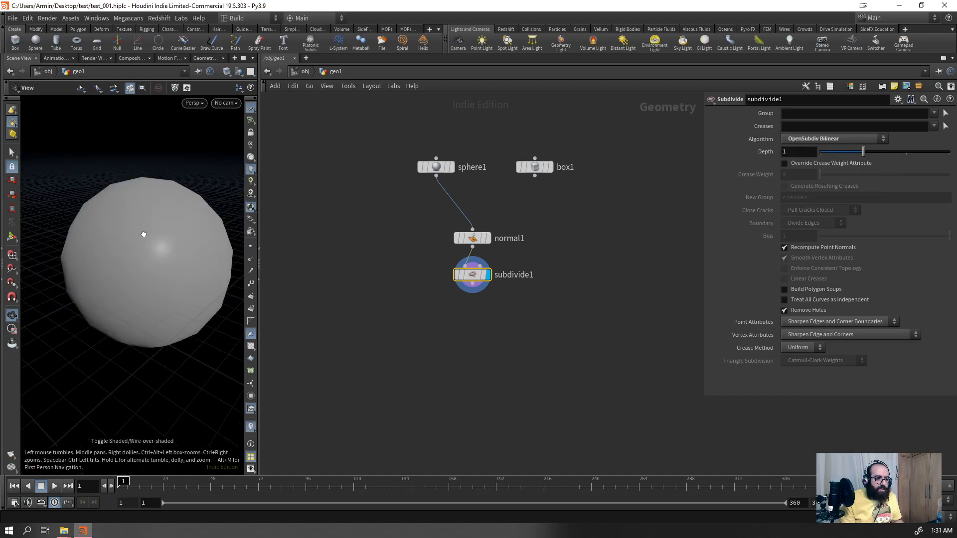
- Show the wireframe over the shaded model, and set sphere1's frequency to 1
key(shift+w)
click(436, 167)
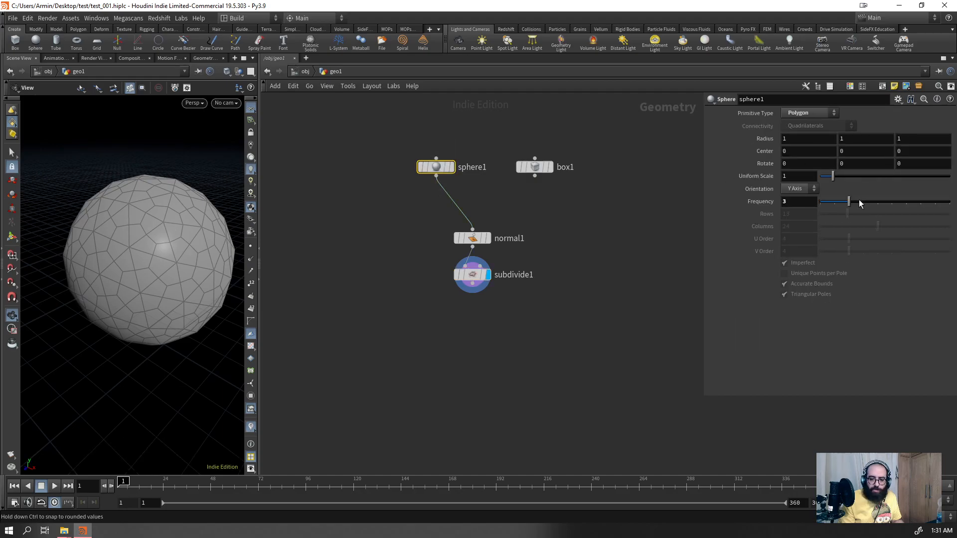
drag(849, 202, 822, 201)
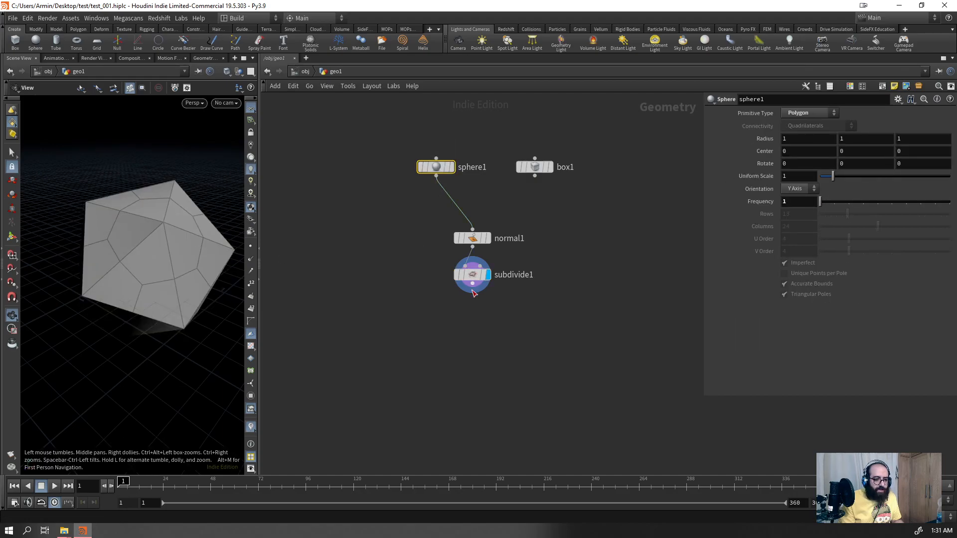
- Inspect the coarse sphere with bilinear subdivision, and change subdivide1's algorithm to OpenSubdiv Loop
click(473, 285)
drag(50, 244, 115, 234)
mouse_move(867, 153)
mouse_down()
mouse_move(940, 150)
mouse_move(823, 156)
mouse_move(951, 156)
mouse_move(865, 152)
mouse_up()
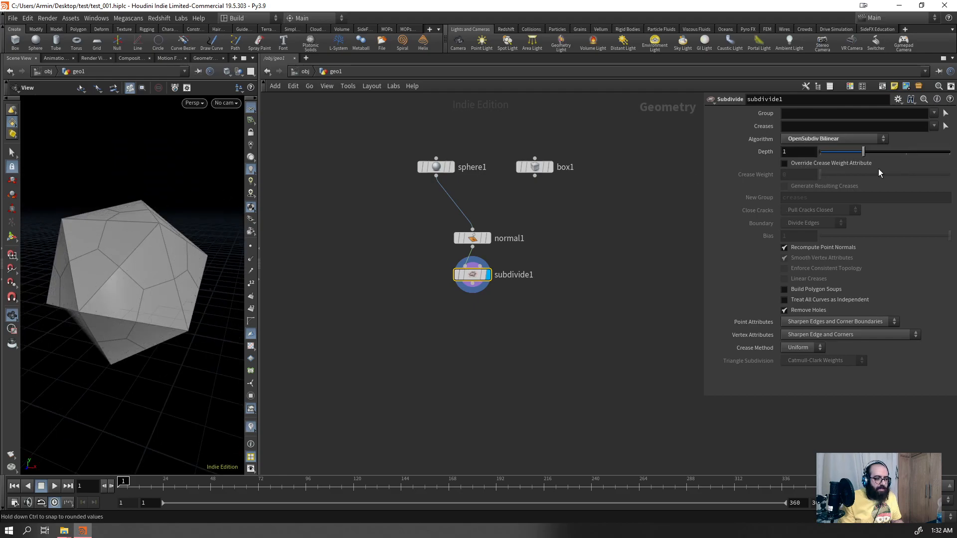
click(855, 142)
click(830, 180)
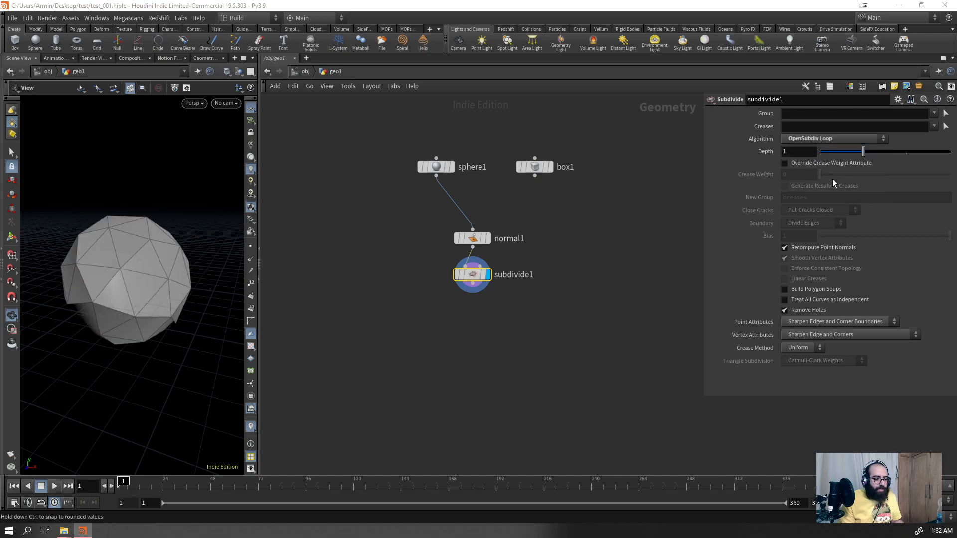
- Try depths of 3, 7 and 9 on subdivide1, and set the depth to 5
drag(864, 155, 950, 152)
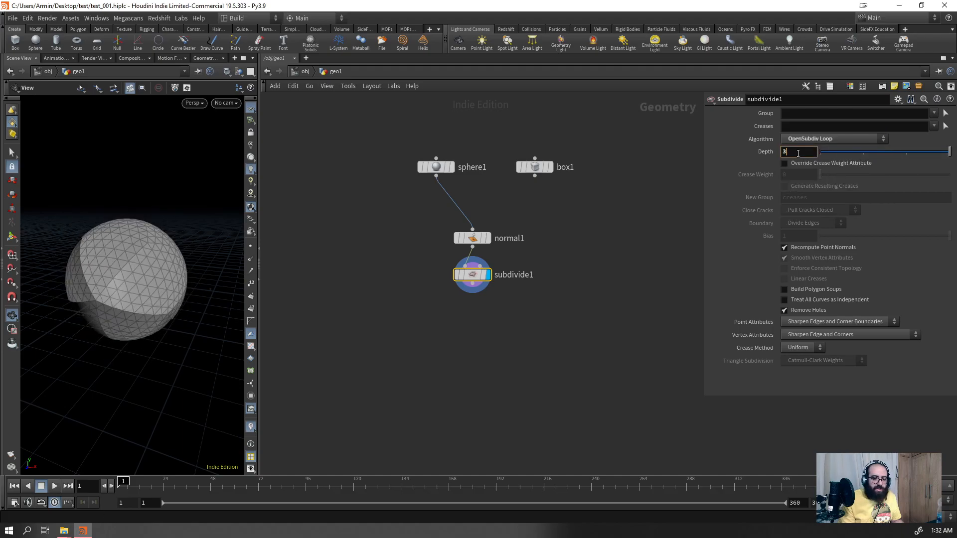
text(7)
key(Return)
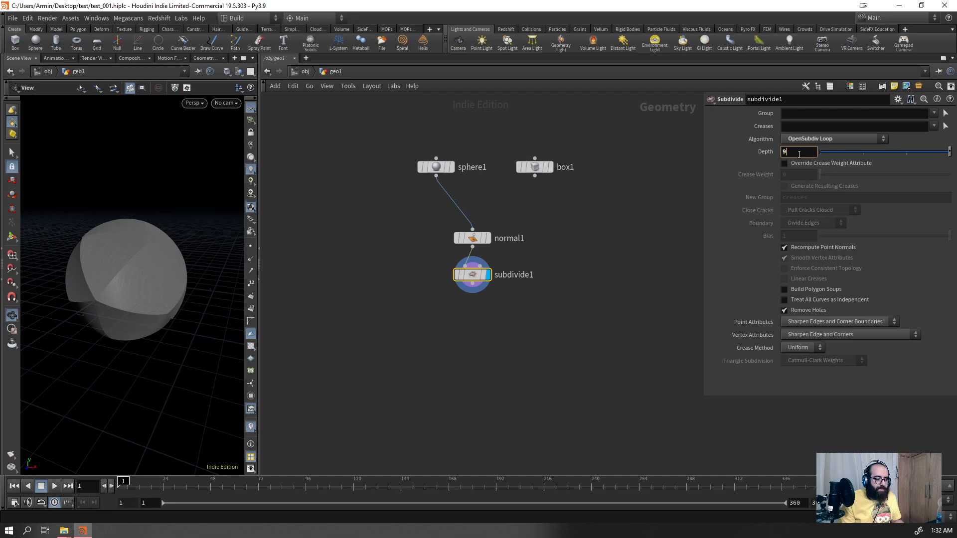
key(Return)
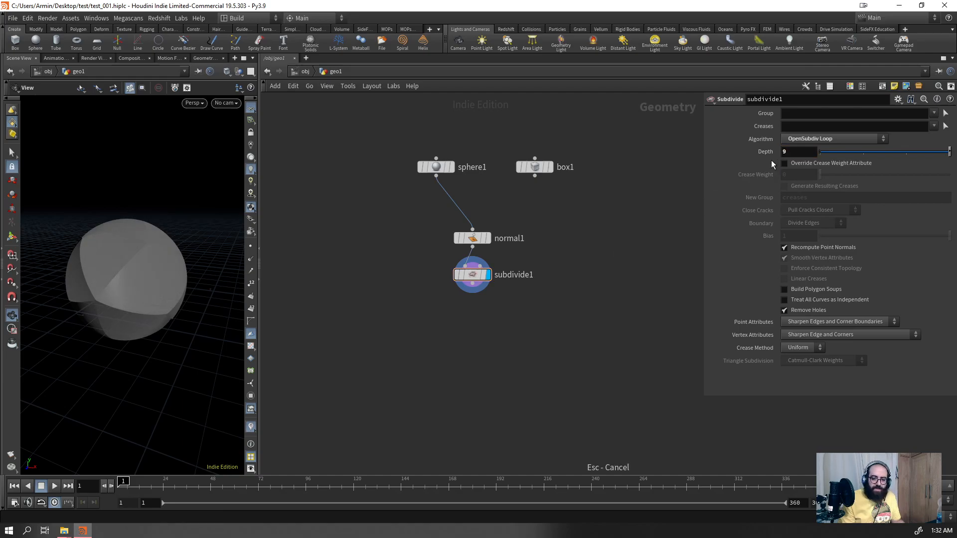
text(5)
key(Return)
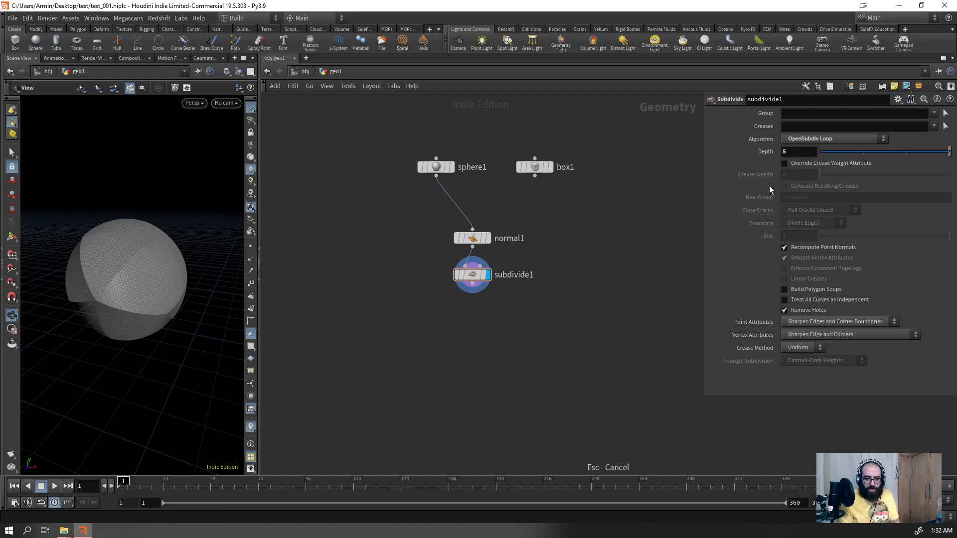
- Set subdivide1's algorithm to Houdini Catmull-Clark with a depth of 2
click(861, 141)
click(859, 152)
drag(904, 154, 885, 151)
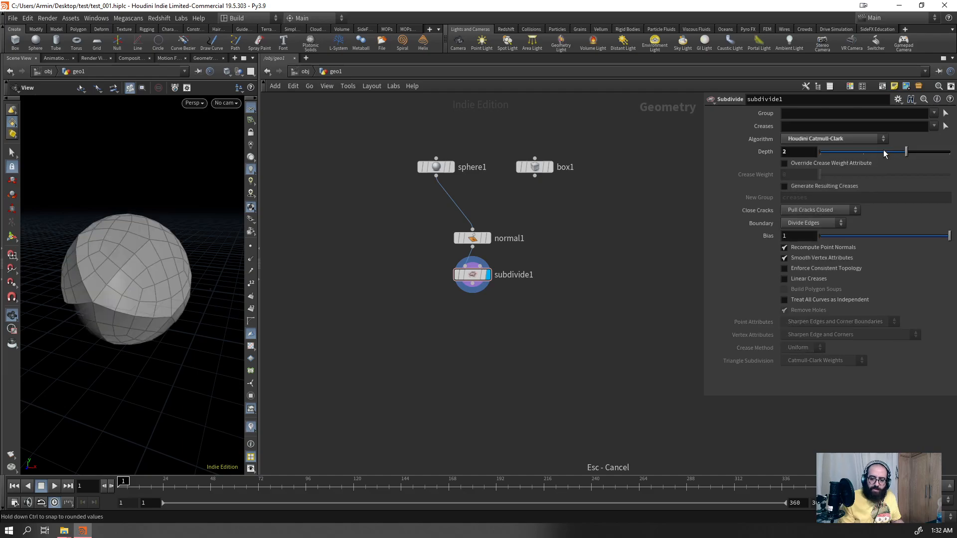
- Try OpenSubdiv Catmull-Clark at depth 3 on subdivide1, and switch its algorithm to OpenSubdiv Bilinear to inspect the faces
click(882, 143)
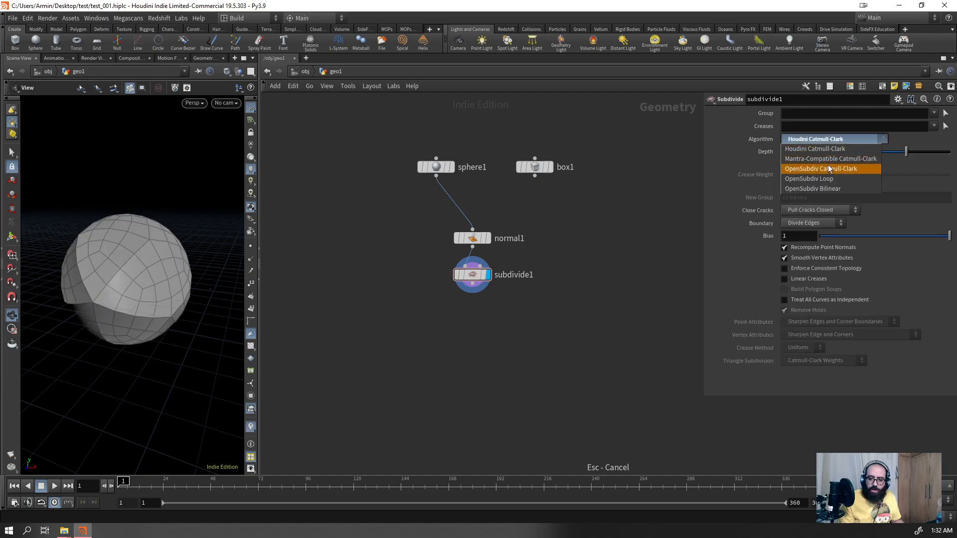
click(831, 164)
drag(882, 156, 956, 137)
click(820, 143)
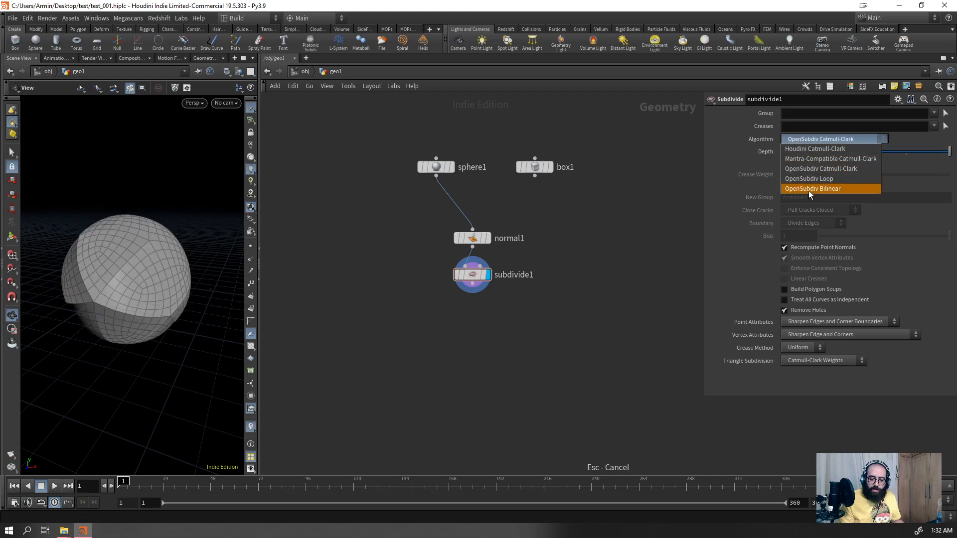
click(818, 188)
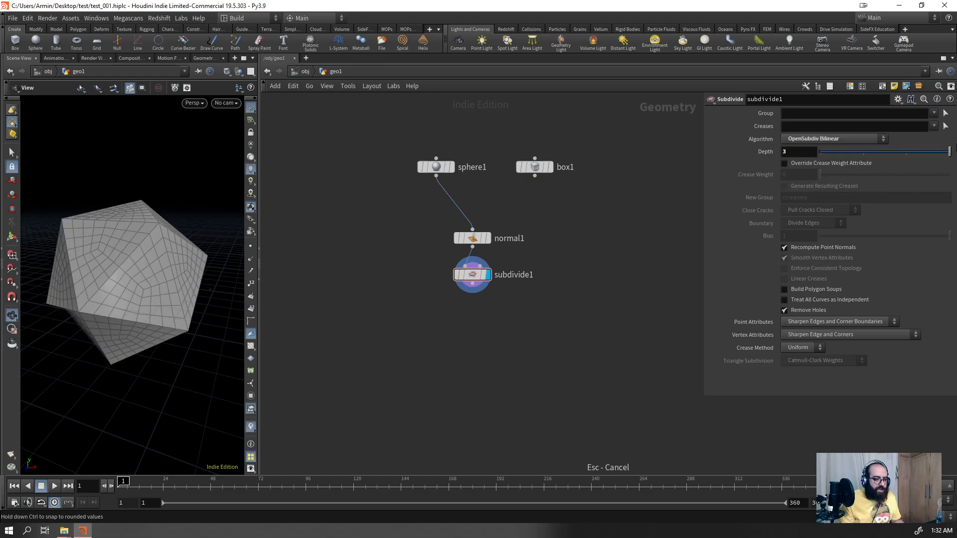
drag(139, 258, 141, 281)
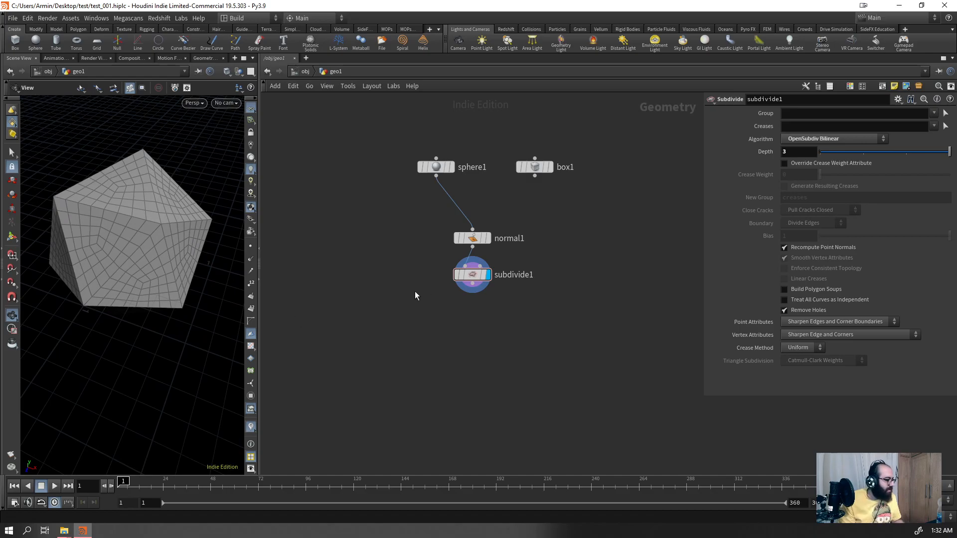
- Add a Null node after subdivide1 and display it
drag(544, 314, 470, 255)
key(Tab)
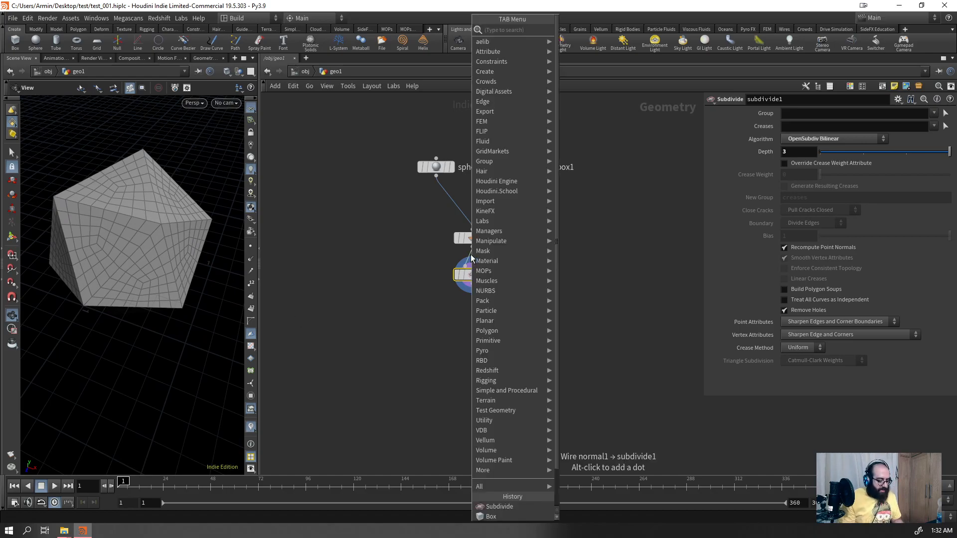
text(nul)
key(Return)
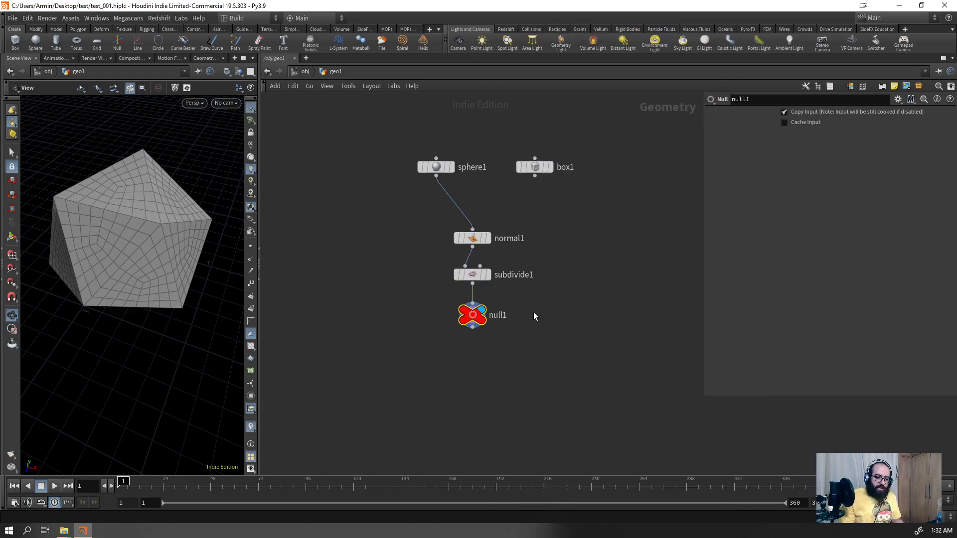
- Rename the Null node under subdivide1 as OUT
double_click(501, 316)
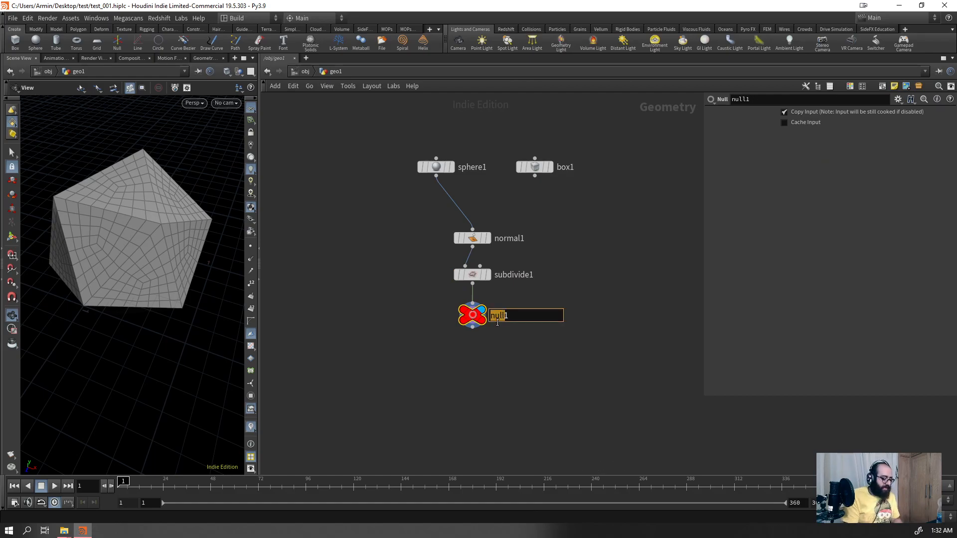
key(Return)
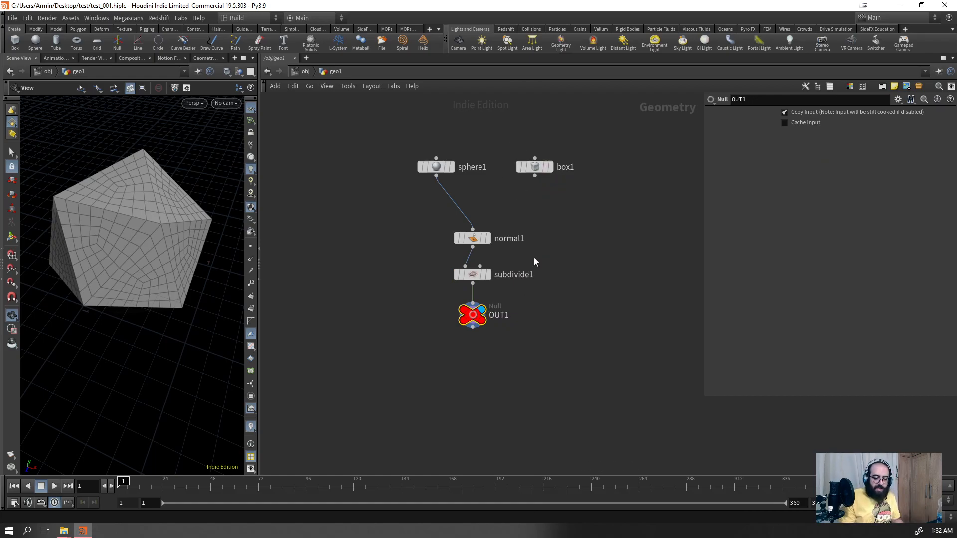
double_click(505, 316)
key(BackSpace)
key(Return)
scroll(505, 288, down, 8)
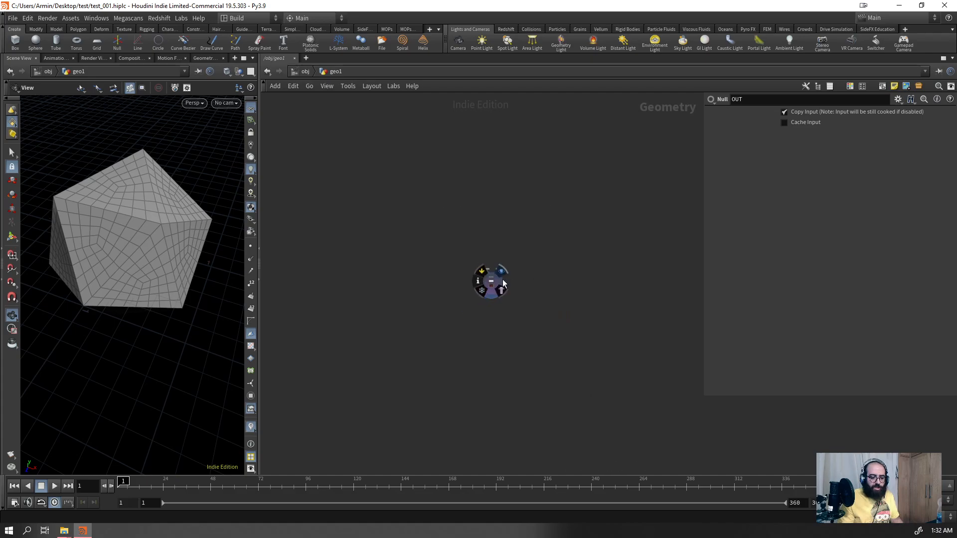
scroll(504, 267, up, 5)
scroll(487, 275, down, 3)
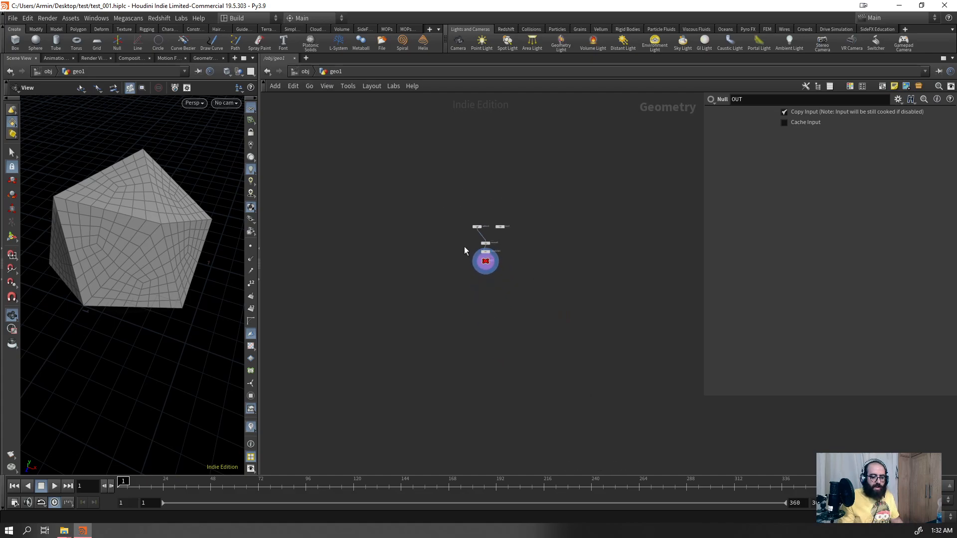
scroll(484, 264, up, 5)
scroll(397, 284, down, 5)
- Add a second Box node, display it, and append a PolyExtrude node to it
key(Tab)
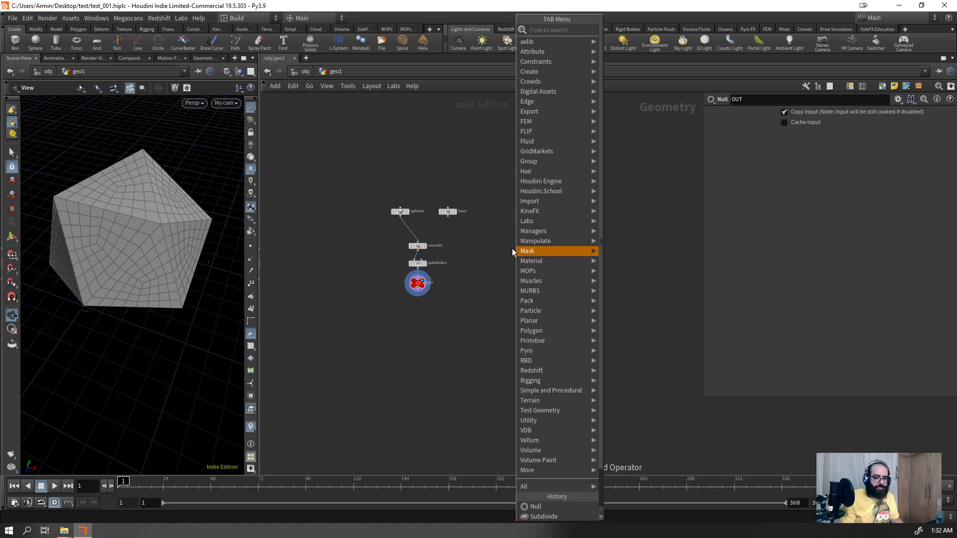
text(box)
key(Return)
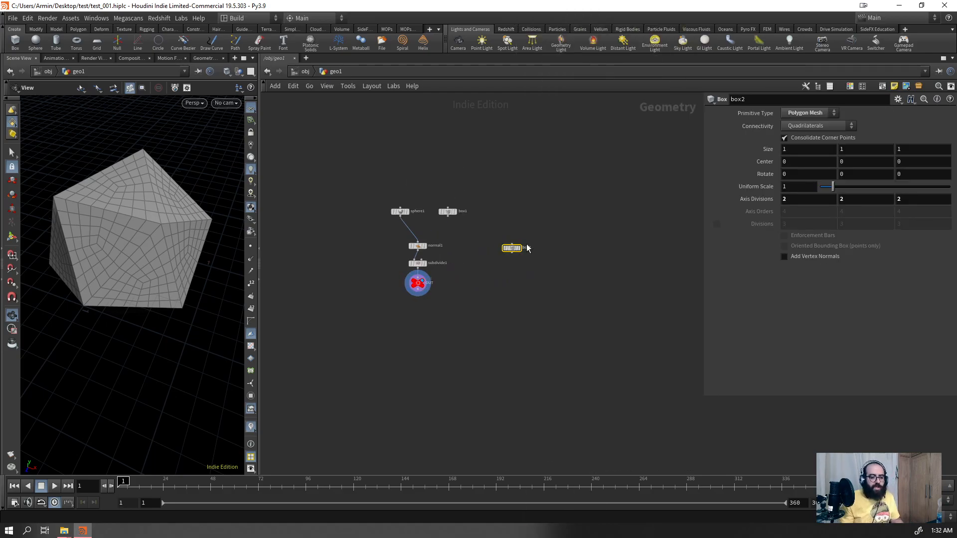
click(519, 247)
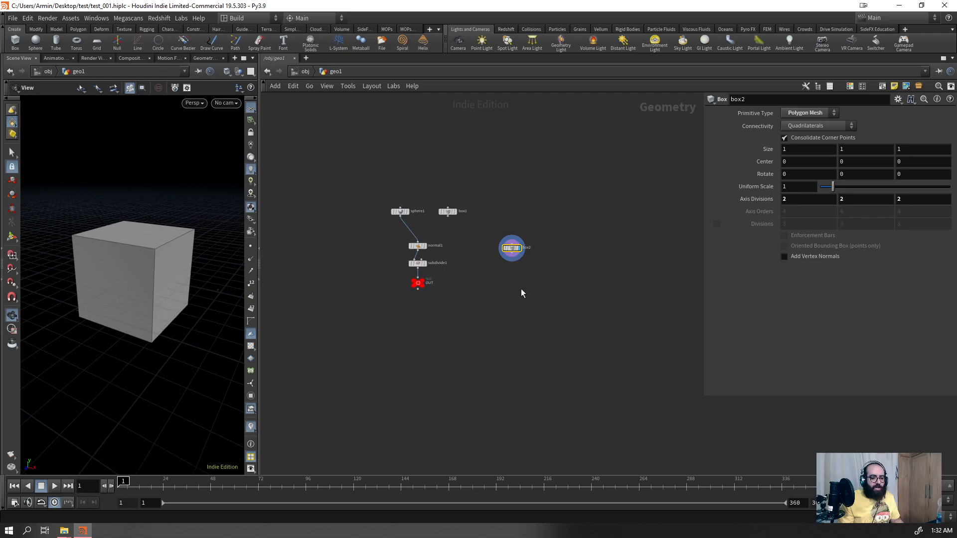
key(Tab)
text(polye)
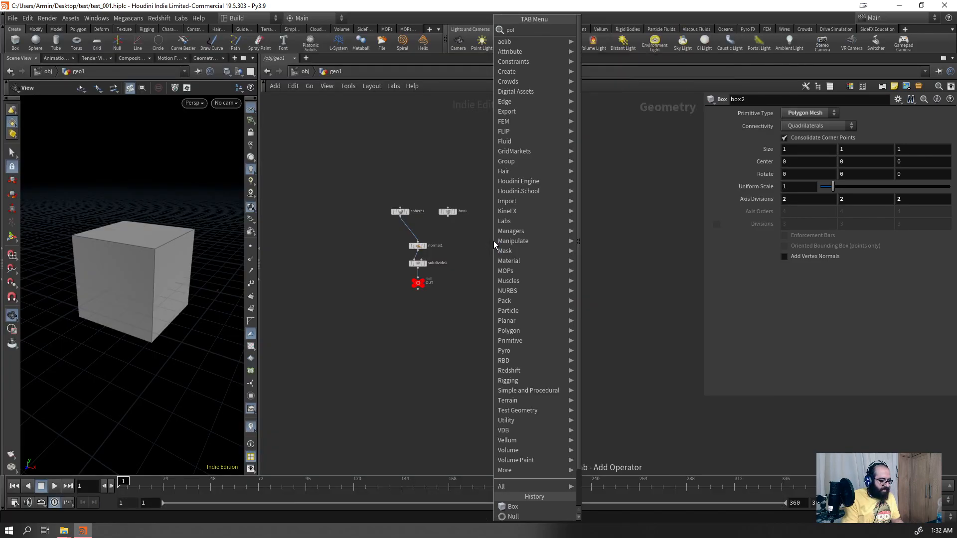
key(Return)
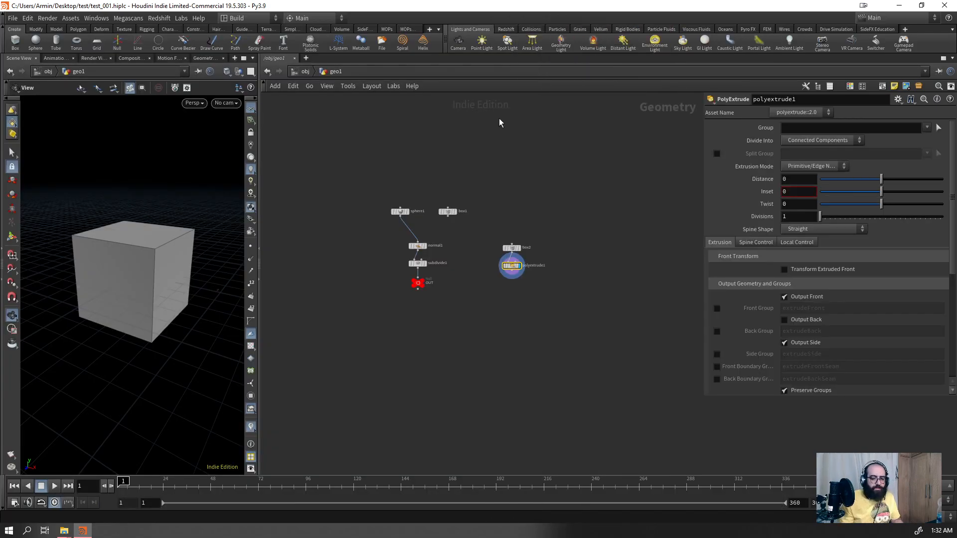
- Assign the box's top and bottom faces to the PolyExtrude group and extrude them by about 0.89
drag(85, 227, 82, 238)
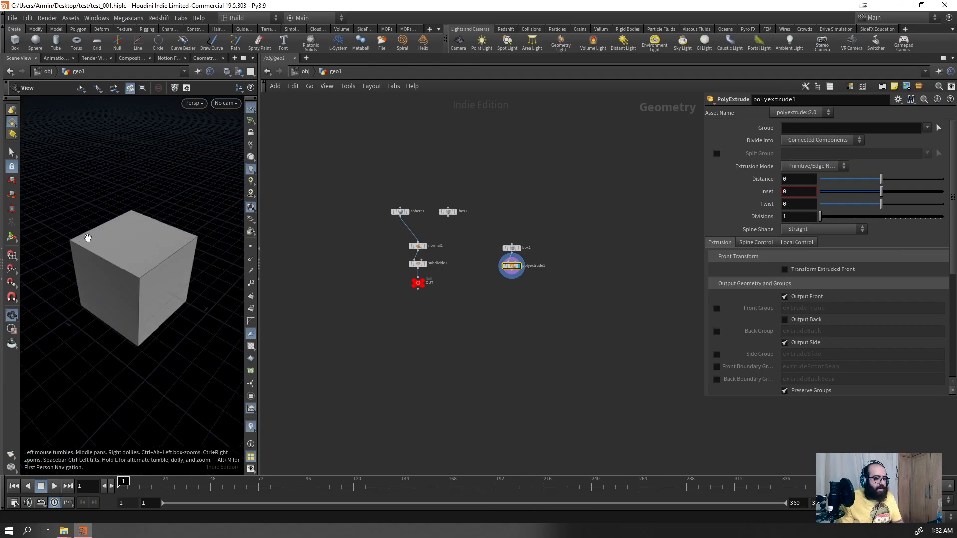
key(Return)
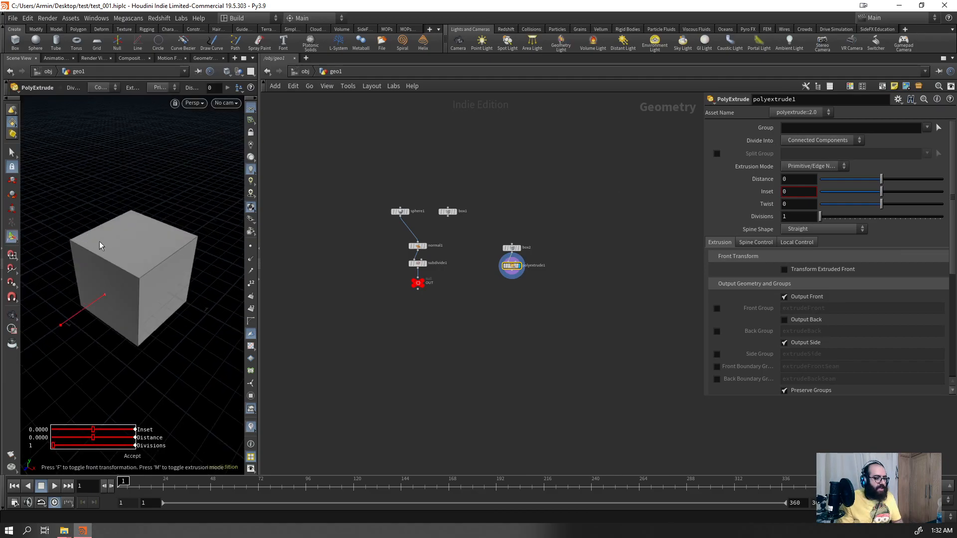
click(939, 127)
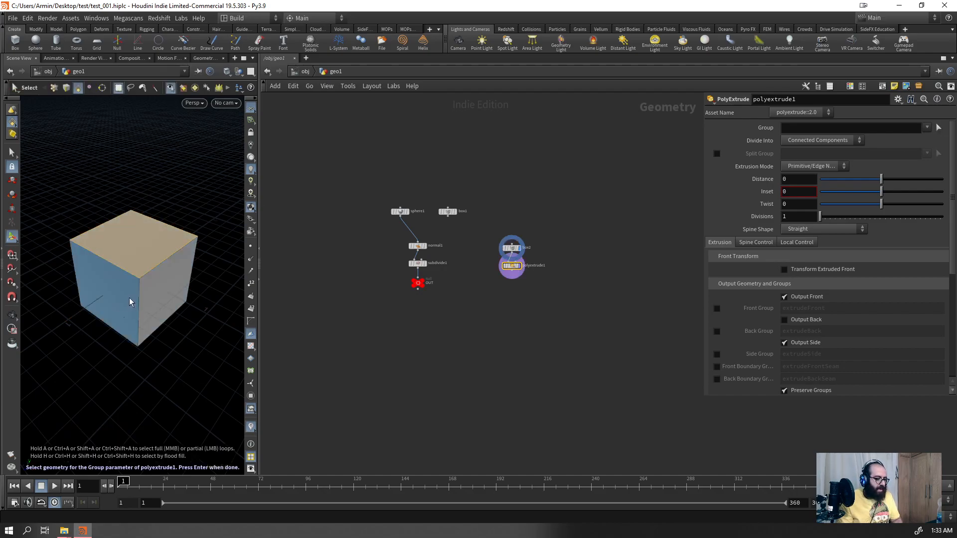
key(Escape)
drag(121, 321, 153, 327)
key(Return)
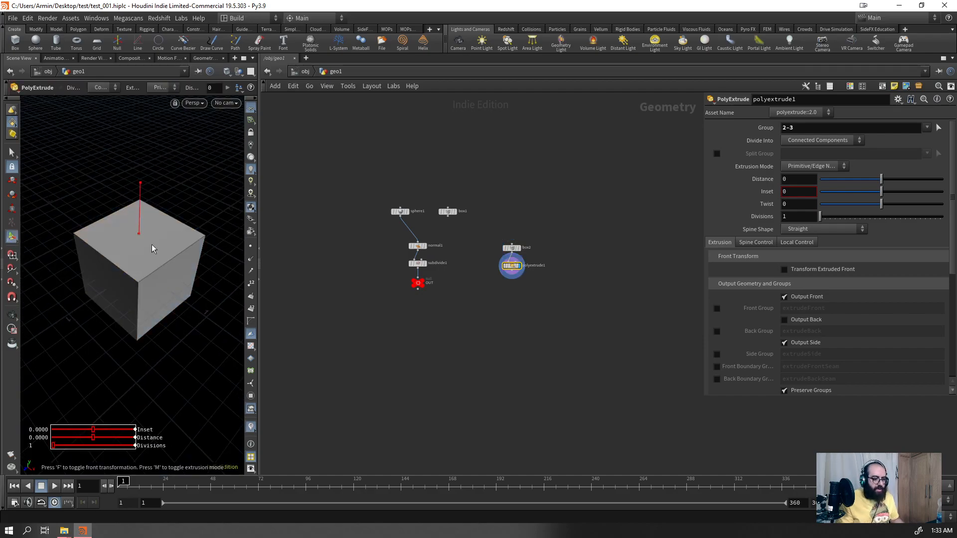
scroll(149, 250, down, 3)
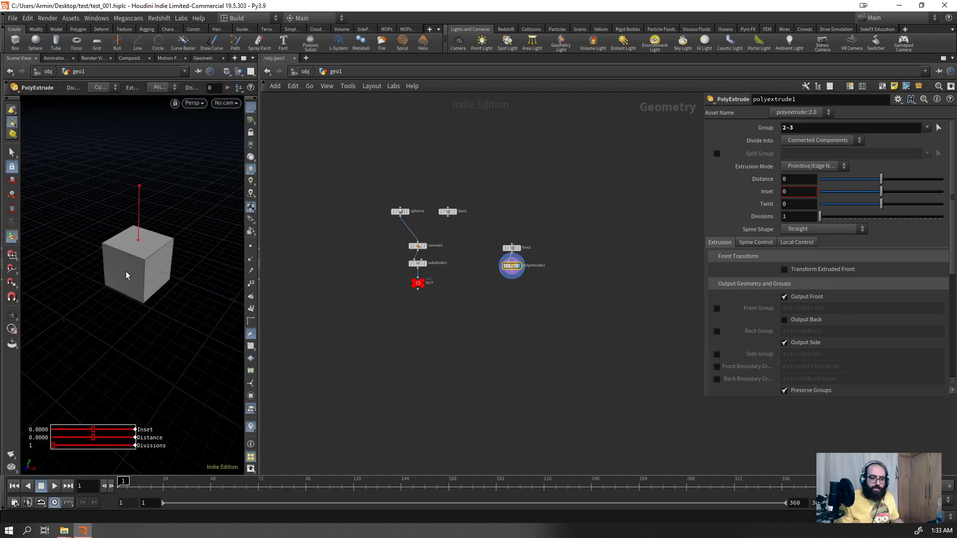
drag(139, 240, 136, 189)
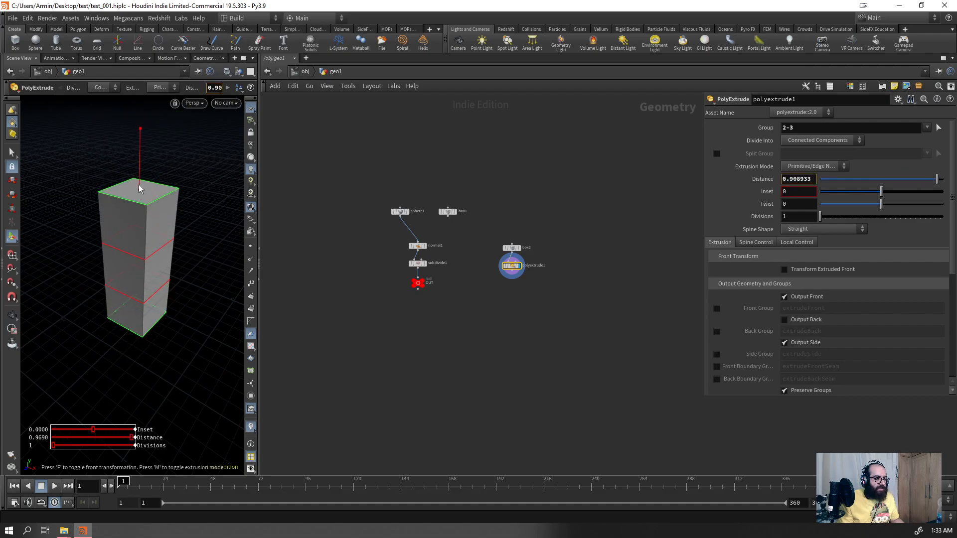
- Clear the PolyExtrude group, divide into Individual Elements, and set the distance to 0.87
key(Escape)
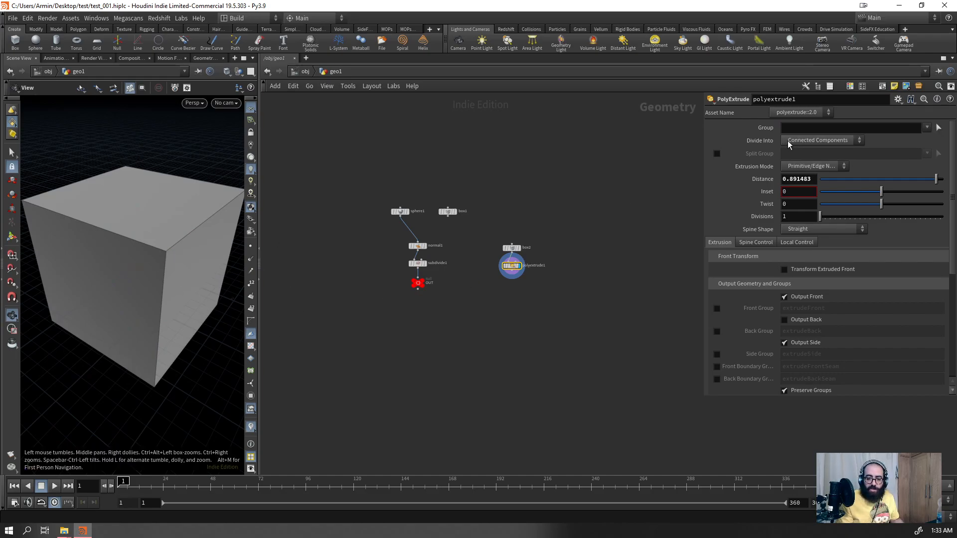
drag(108, 294, 179, 281)
right_drag(48, 304, 98, 303)
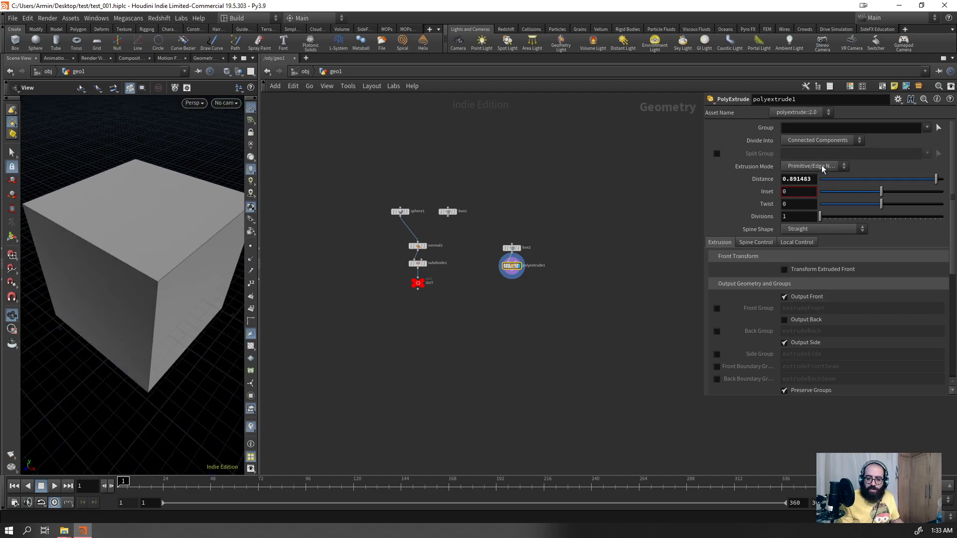
click(818, 143)
click(816, 155)
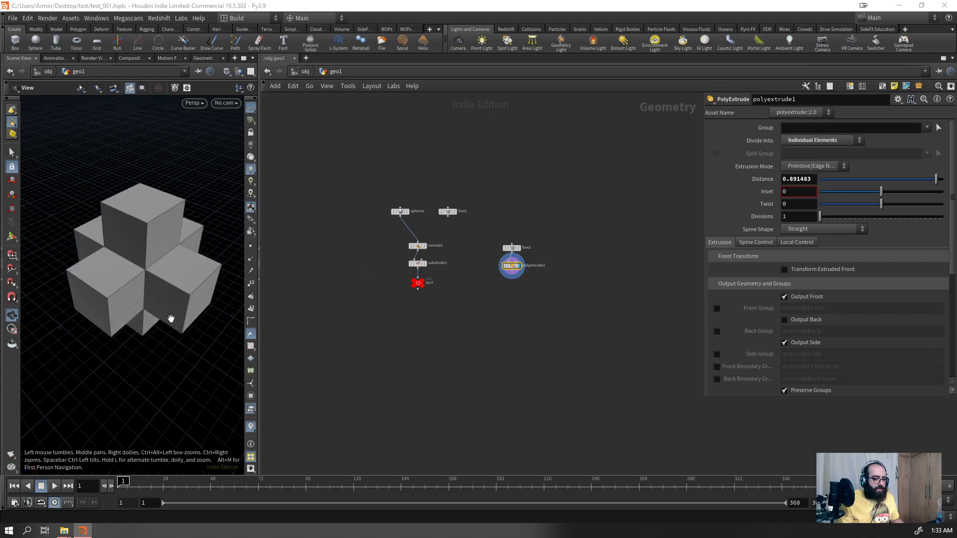
drag(172, 318, 163, 291)
mouse_move(927, 181)
mouse_down()
mouse_move(881, 181)
mouse_move(944, 180)
mouse_move(914, 191)
mouse_move(935, 182)
mouse_up()
- Switch the PolyExtrude's Divide Into to Connected Components and enable Output Back
click(816, 143)
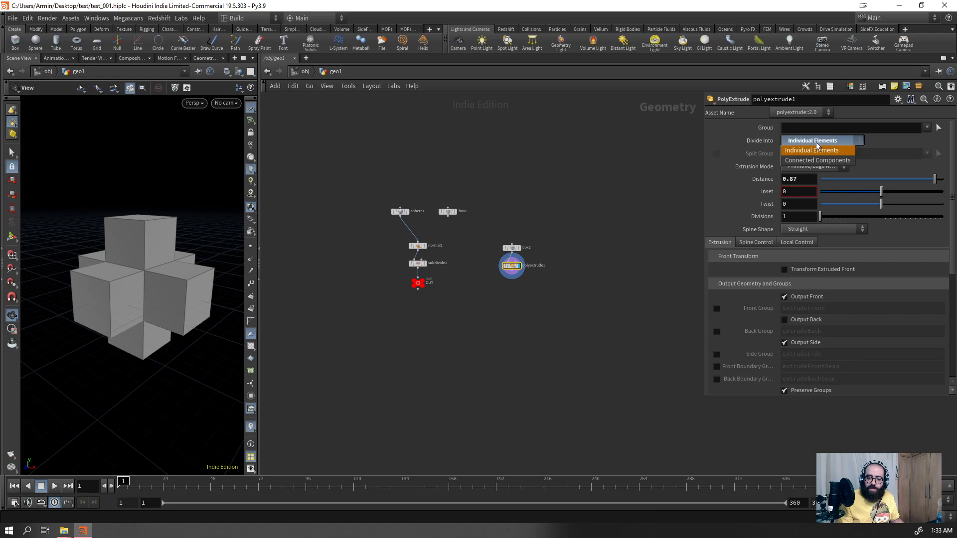
click(807, 163)
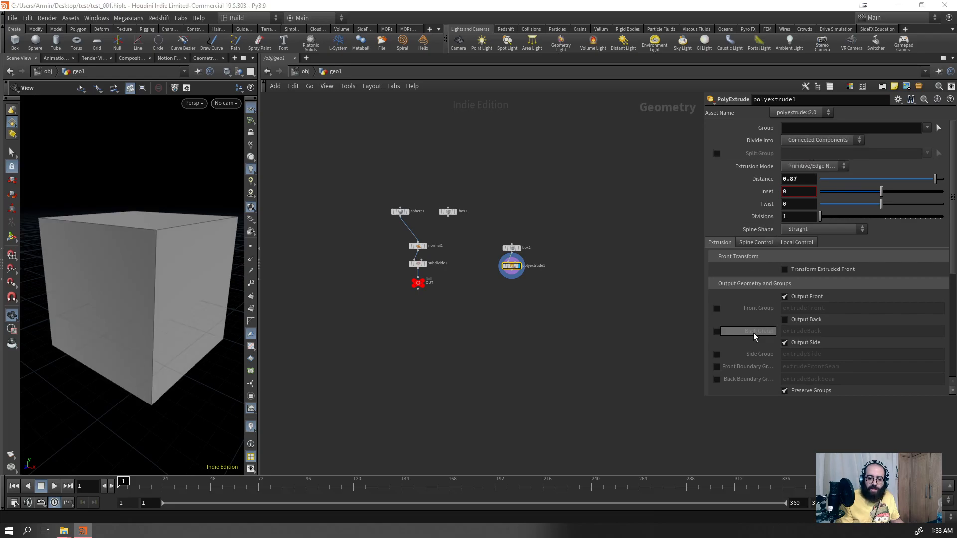
click(796, 321)
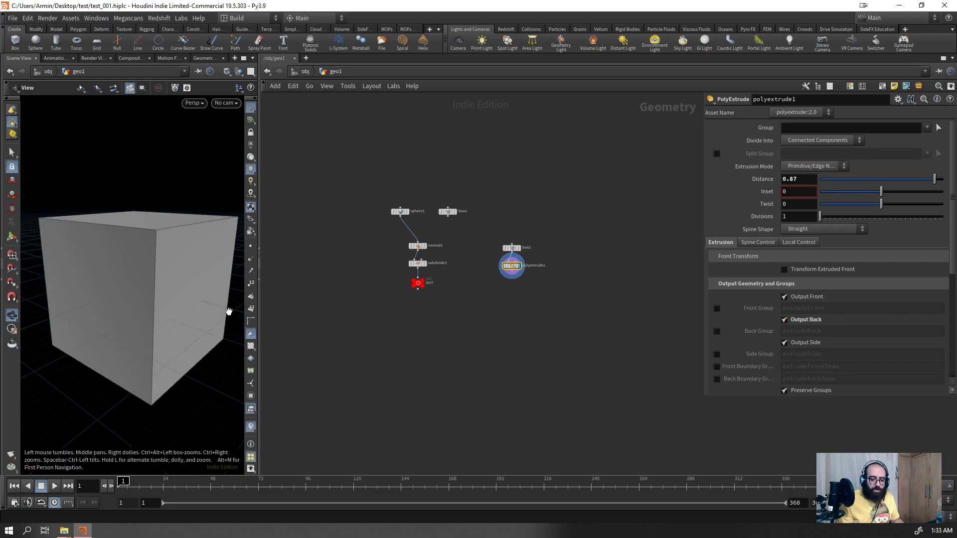
- Examine the inside of the extruded box, including in wireframe display, for the back faces
scroll(141, 295, up, 10)
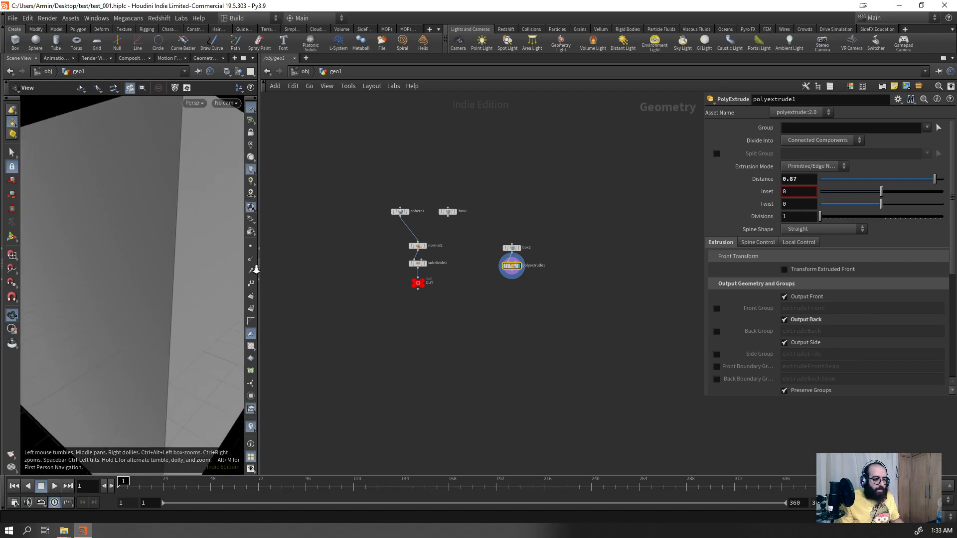
drag(135, 302, 174, 273)
drag(90, 312, 8, 326)
drag(112, 332, 90, 340)
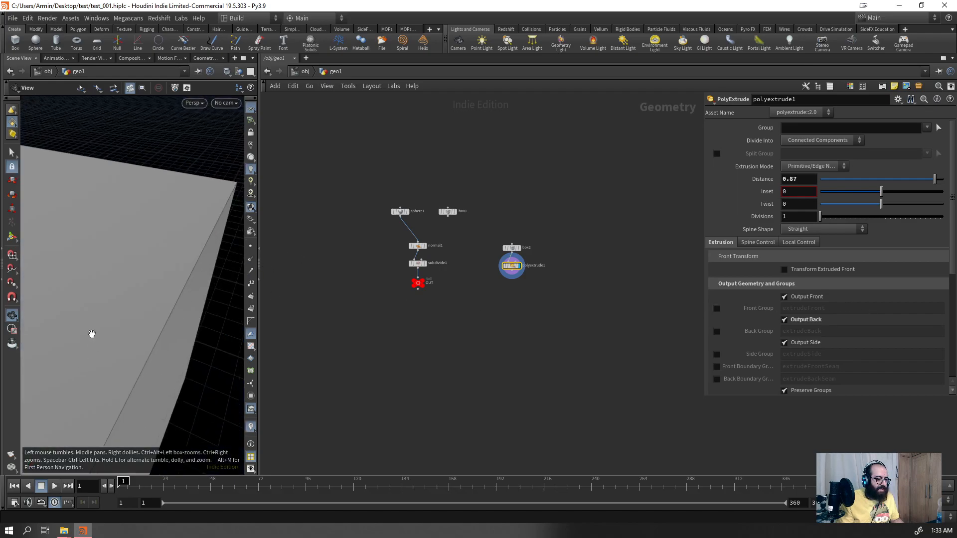
right_drag(182, 238, 182, 208)
drag(181, 207, 191, 180)
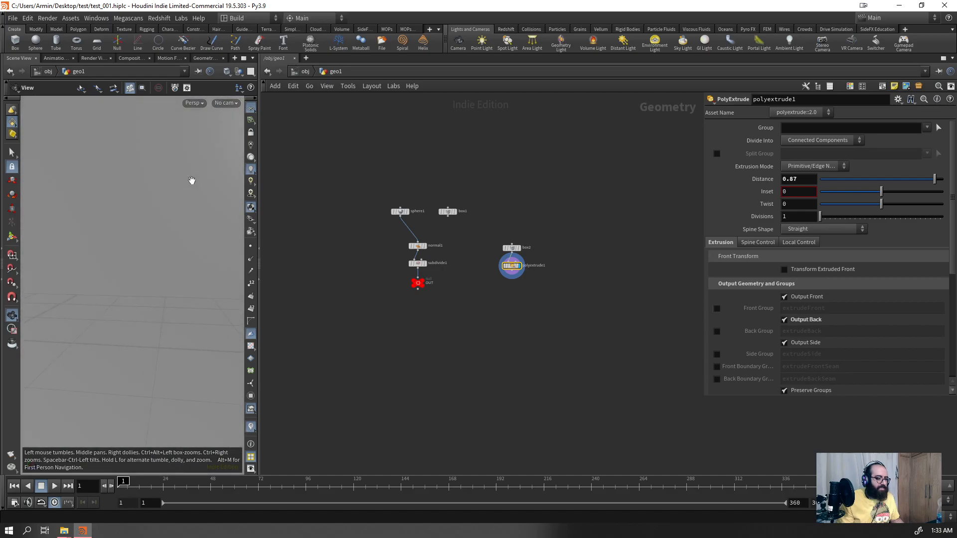
right_drag(485, 183, 585, 230)
drag(172, 261, 196, 231)
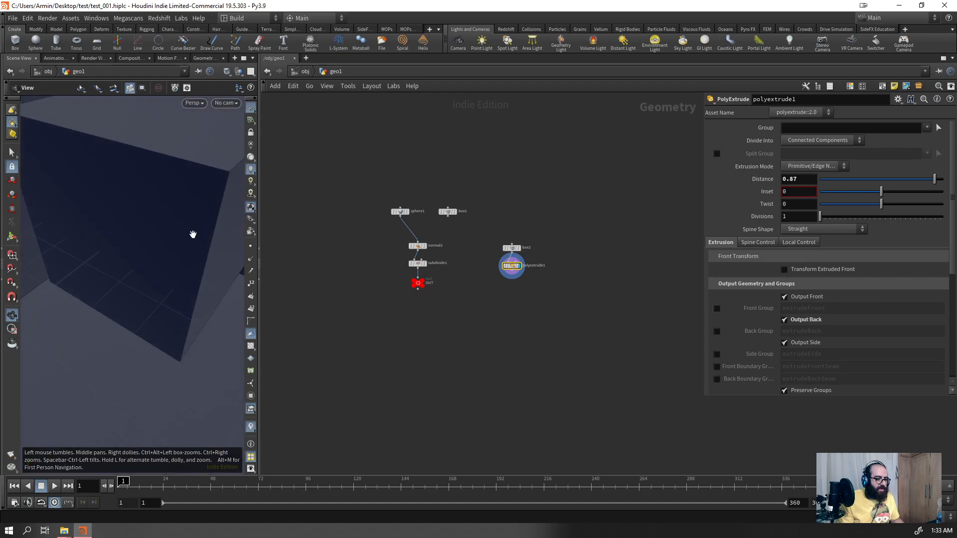
right_drag(196, 231, 148, 285)
key(shift+w)
right_drag(160, 246, 187, 228)
drag(187, 228, 142, 249)
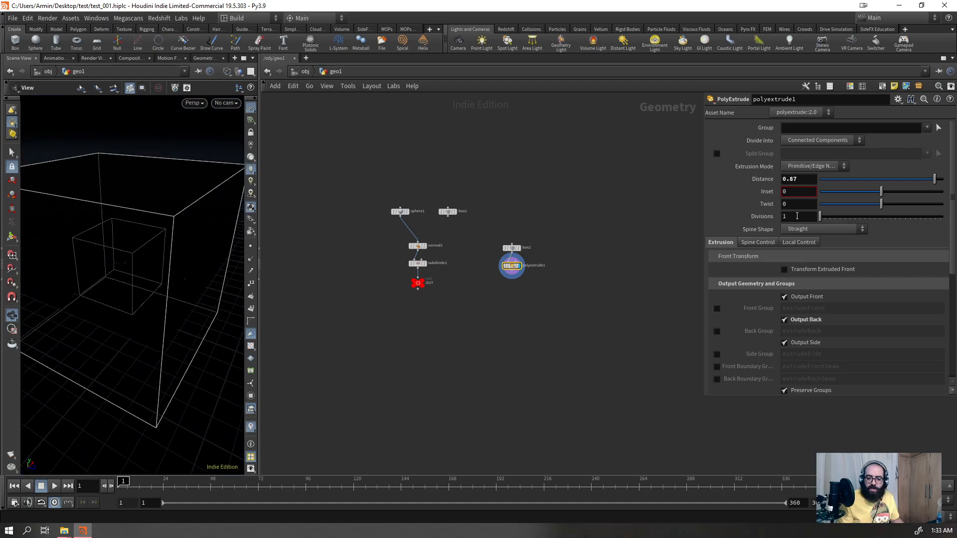
- Delete the box2 and polyextrude1 nodes and add a displayed Grid node in their place
drag(540, 233, 516, 256)
key(Delete)
key(Tab)
text(grid)
key(Return)
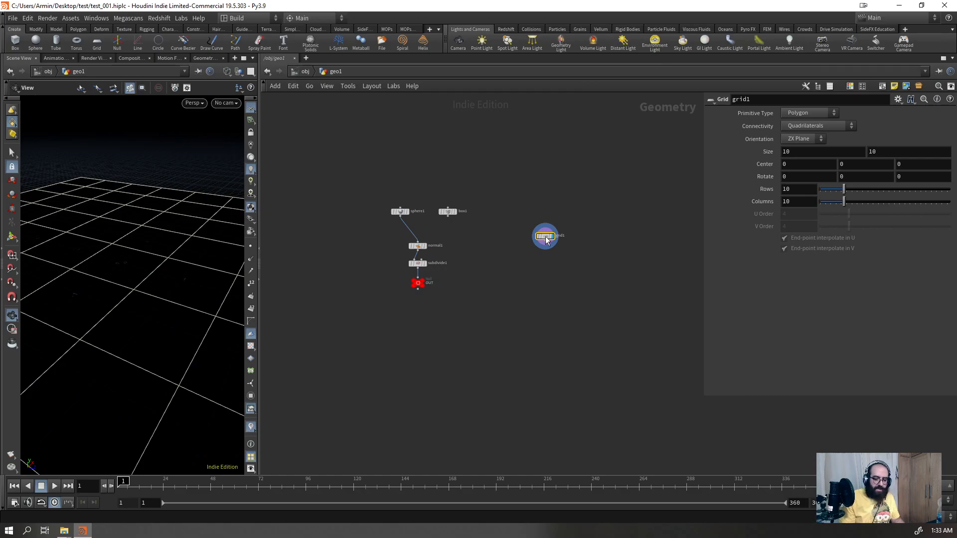
- Set the grid to 2 rows, 2 columns and size 1 by 1, and return to shaded display
double_click(792, 201)
text(2)
double_click(815, 152)
text(1)
double_click(878, 150)
text(1)
key(Return)
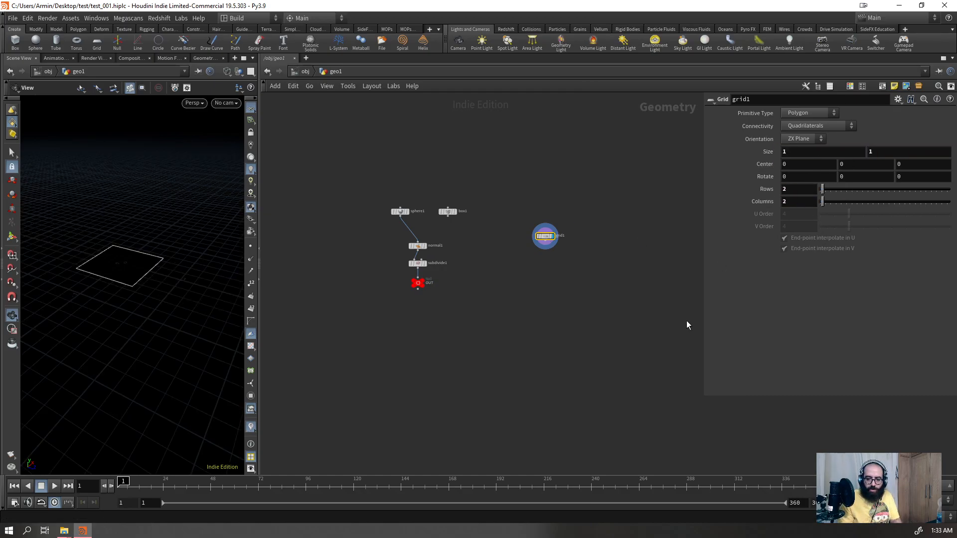
key(w)
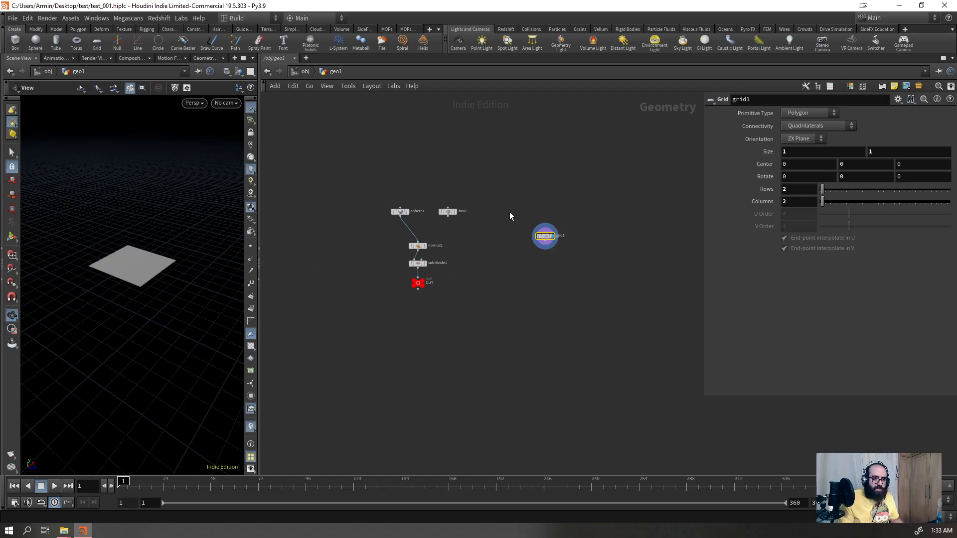
- Append a PolyExtrude node to the grid and extrude it by about 1.3
key(Tab)
text(polyex)
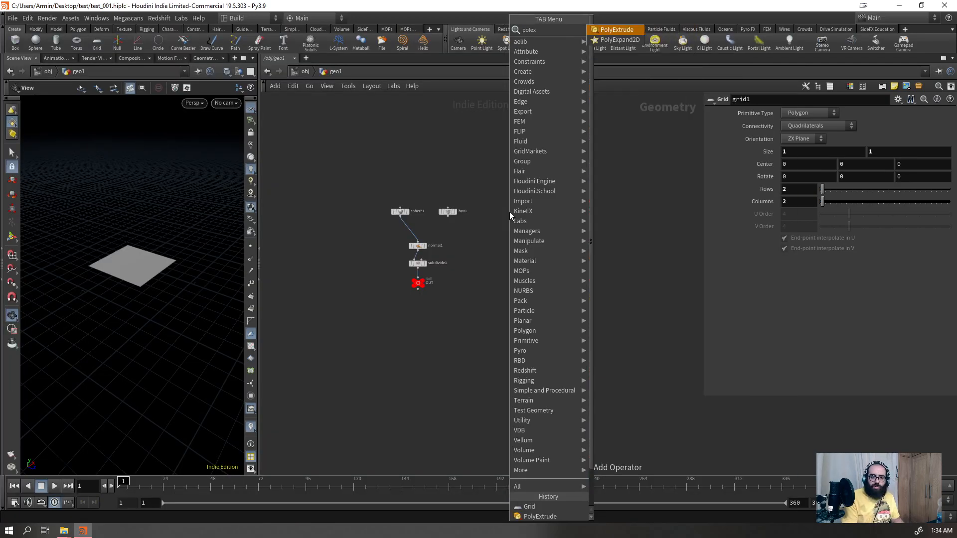
key(Return)
key(Return)
drag(117, 322, 126, 264)
alt+right_drag(126, 264, 123, 333)
drag(124, 336, 126, 376)
- Toggle Output Back on the grid's PolyExtrude to compare the open and closed underside, leaving it enabled
click(794, 326)
click(794, 326)
click(794, 326)
click(794, 326)
click(794, 326)
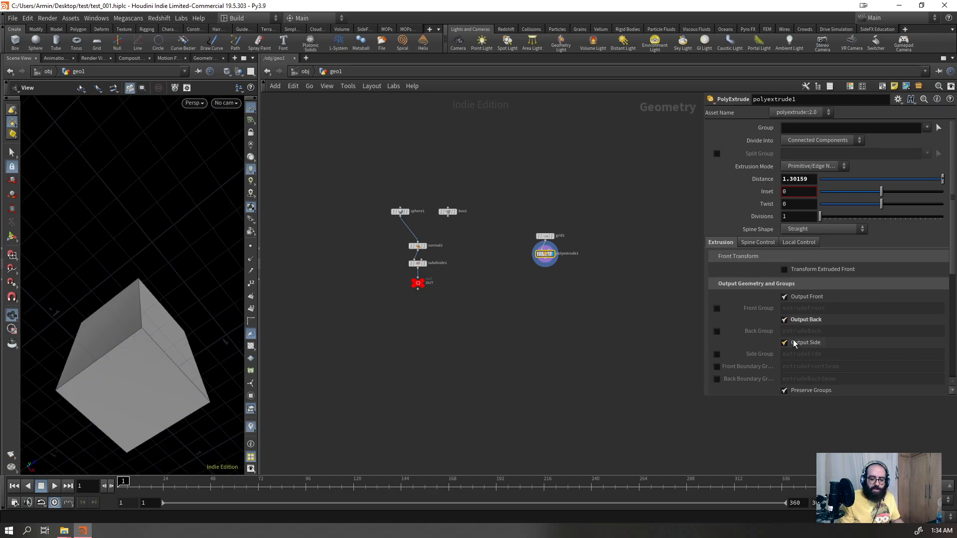
- Try disabling Output Side, Output Front and Output Back on the PolyExtrude, and re-enable all three
click(785, 343)
click(785, 343)
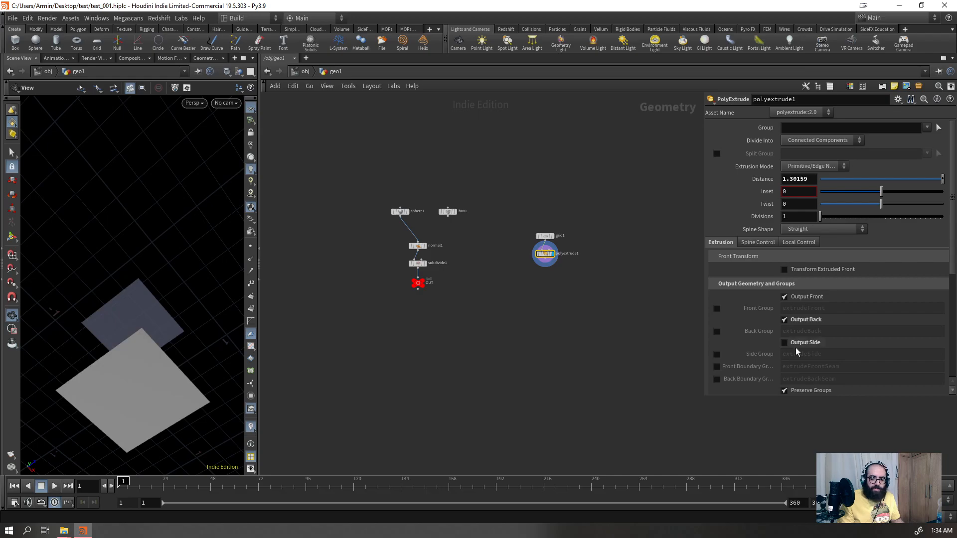
click(803, 297)
click(801, 321)
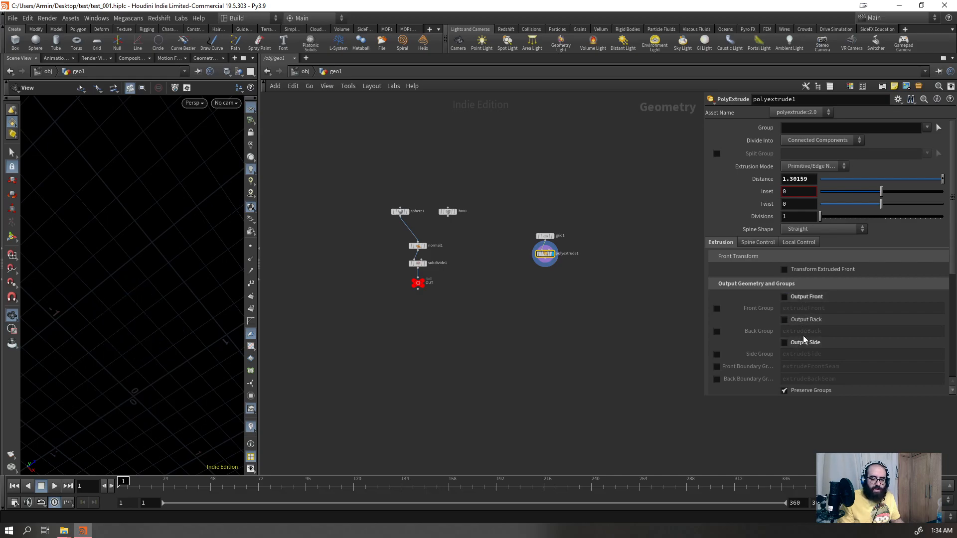
click(802, 320)
click(800, 343)
click(802, 297)
- Enable the PolyExtrude's front, back and side output groups, keeping the names extrudeFront, extrudeBack and extrudeSide
scroll(746, 293, down, 1)
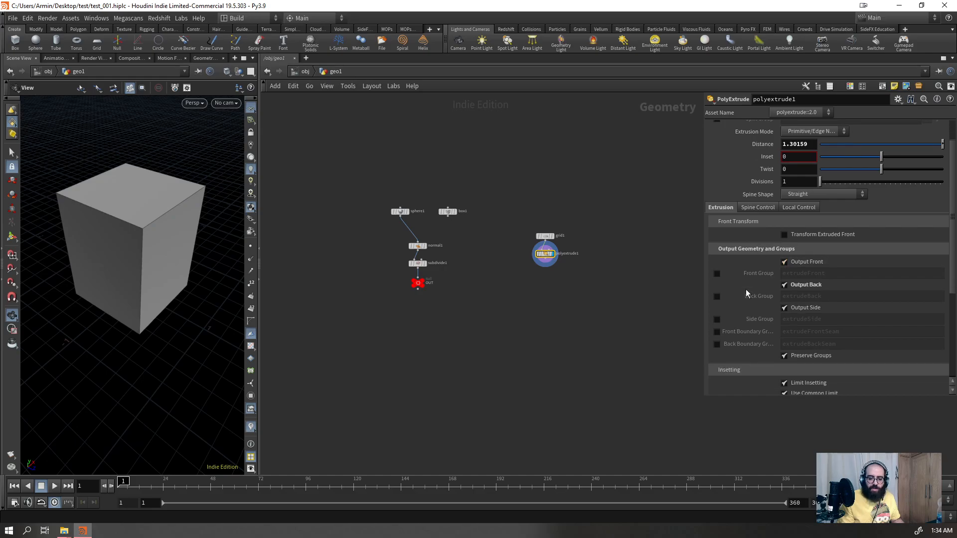
click(717, 297)
click(717, 320)
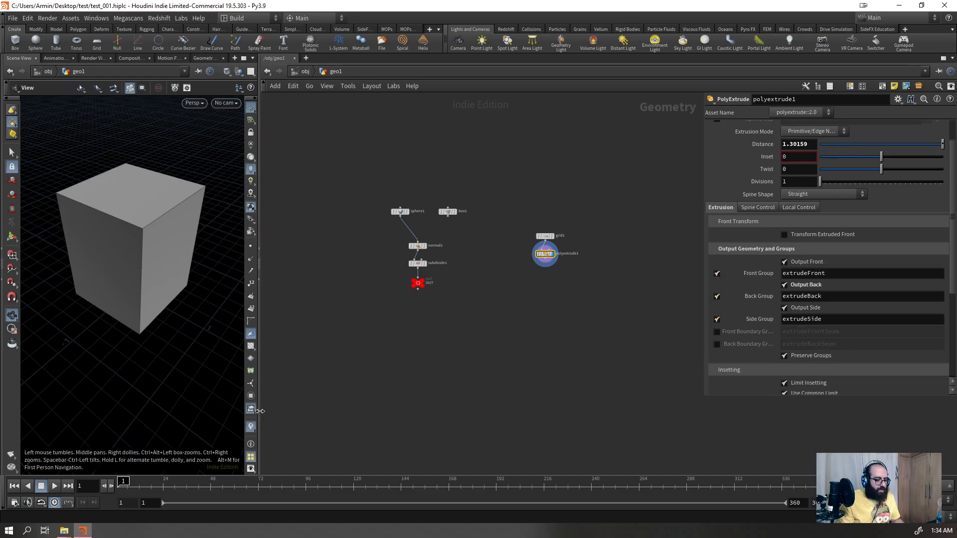
- Show the group list in the viewport and set the PolyExtrude's inset to 0.252, twist to 180 and divisions to 50
click(251, 396)
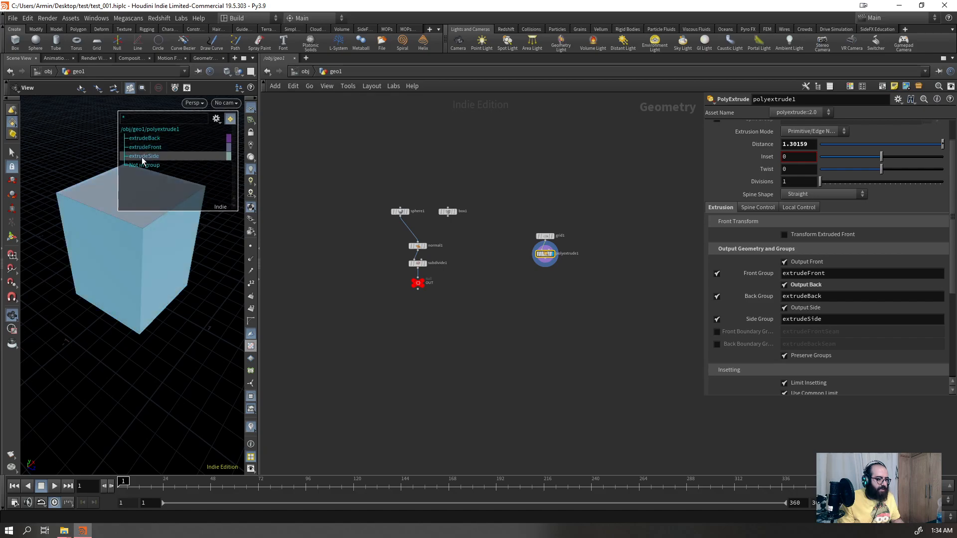
drag(880, 156, 903, 176)
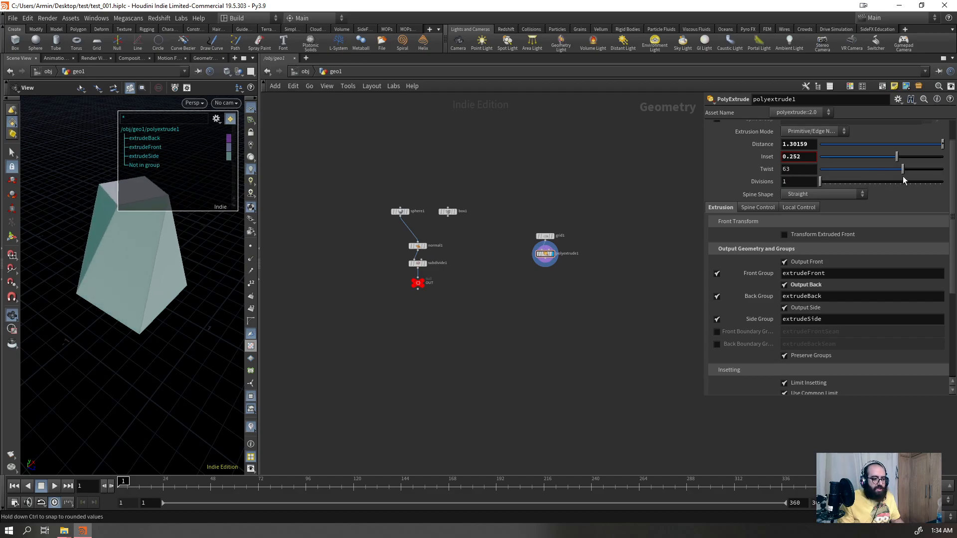
drag(821, 182, 942, 193)
drag(848, 212, 941, 222)
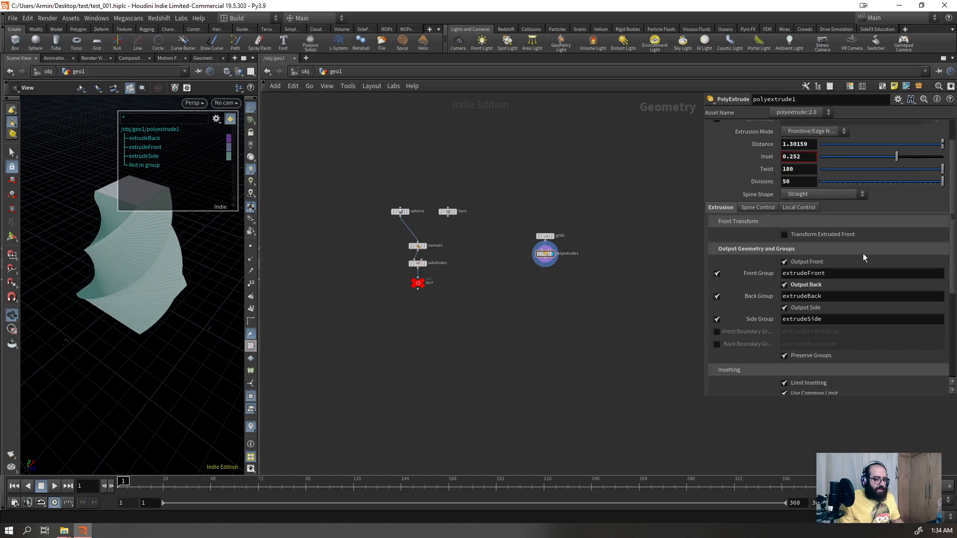
- Lower the middle of the PolyExtrude's thickness ramp and add a peak near the start of its local twist ramp
click(767, 208)
scroll(794, 333, down, 10)
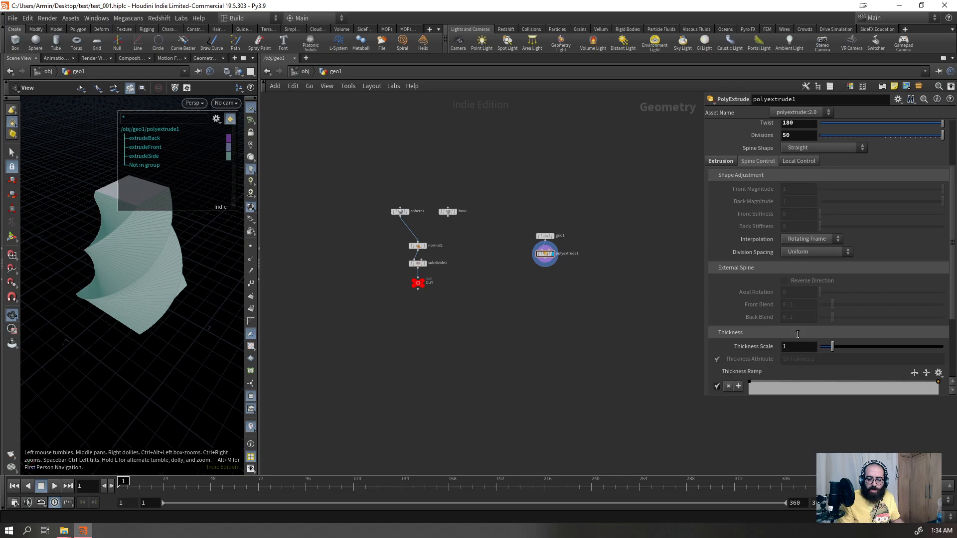
click(850, 289)
drag(851, 289, 846, 288)
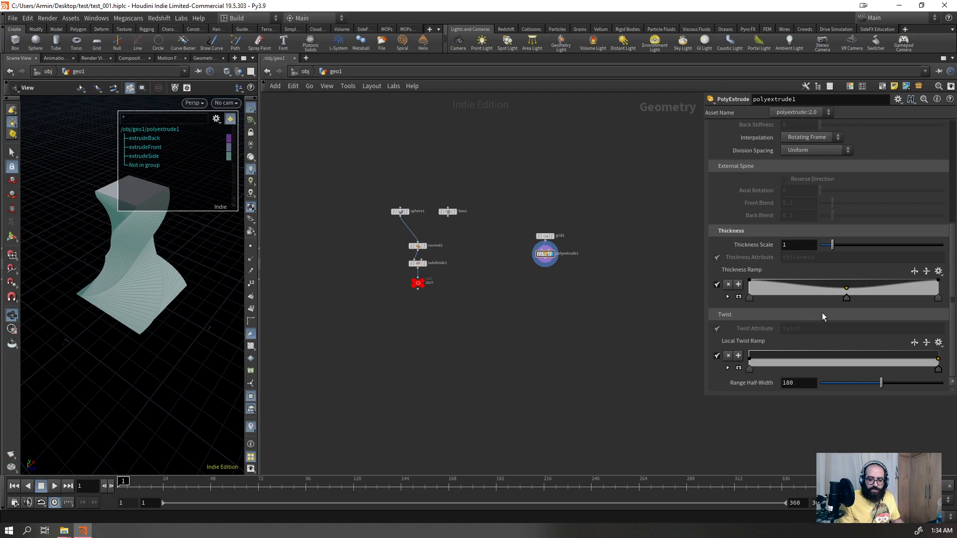
drag(801, 354, 783, 351)
drag(52, 299, 494, 328)
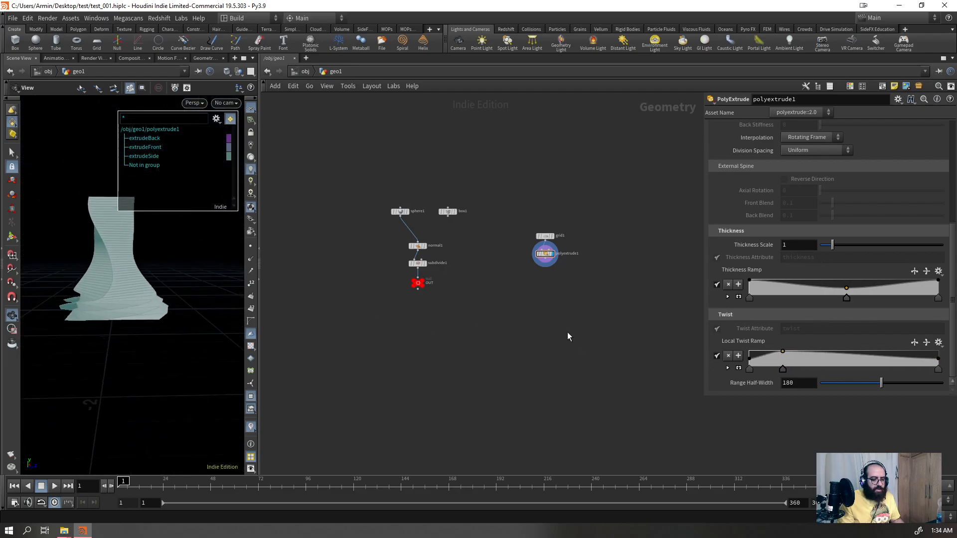
- Hide the viewport group list and examine the twisted extrusion and the PolyExtrude's local control parameters
click(252, 396)
drag(154, 295, 171, 268)
scroll(789, 183, up, 10)
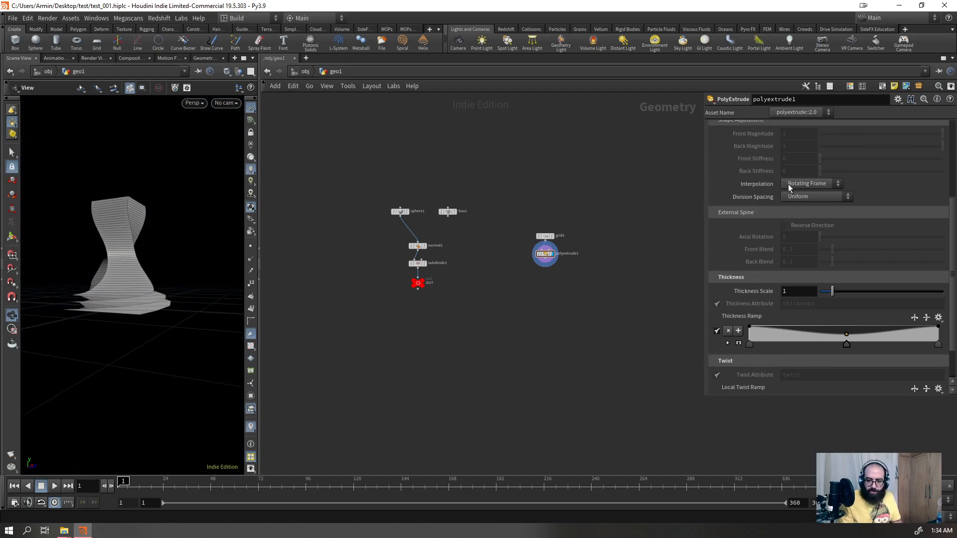
click(800, 187)
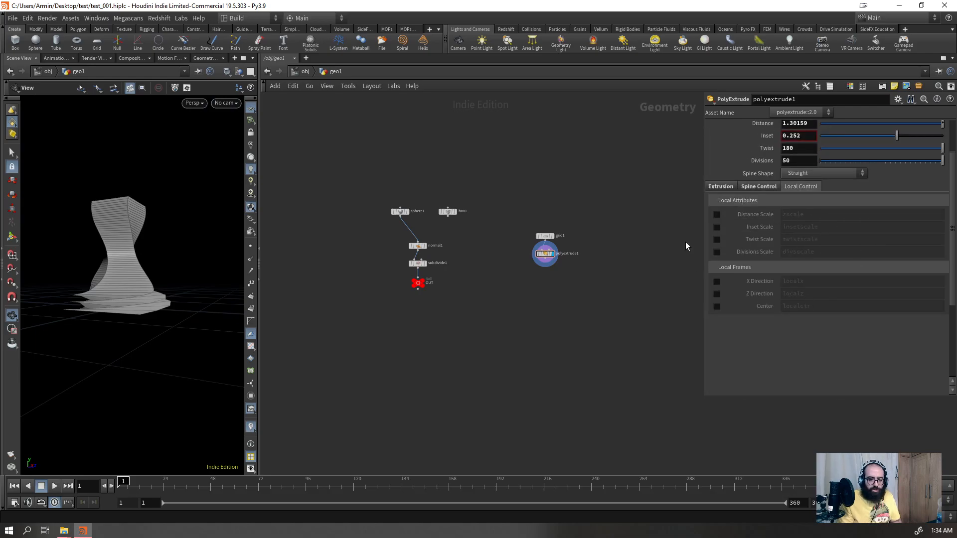
drag(576, 324, 530, 226)
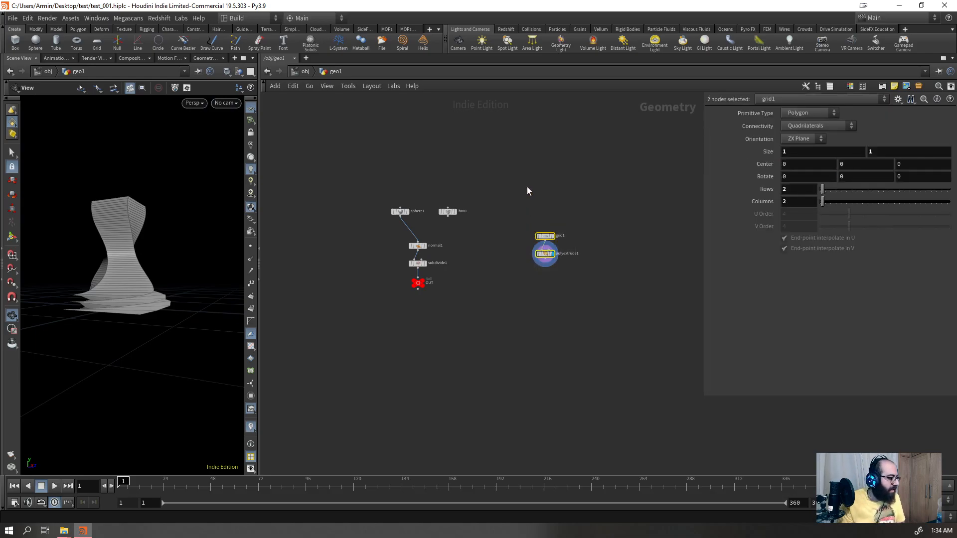
drag(531, 297, 572, 256)
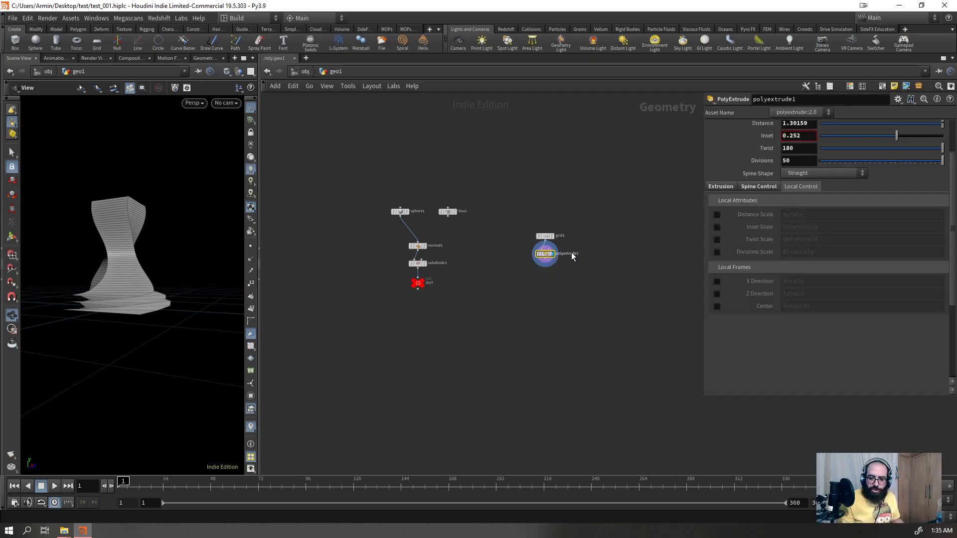
- Revert the PolyExtrude's thickness ramp and local twist ramp to their defaults
click(759, 186)
scroll(768, 296, down, 8)
right_click(745, 280)
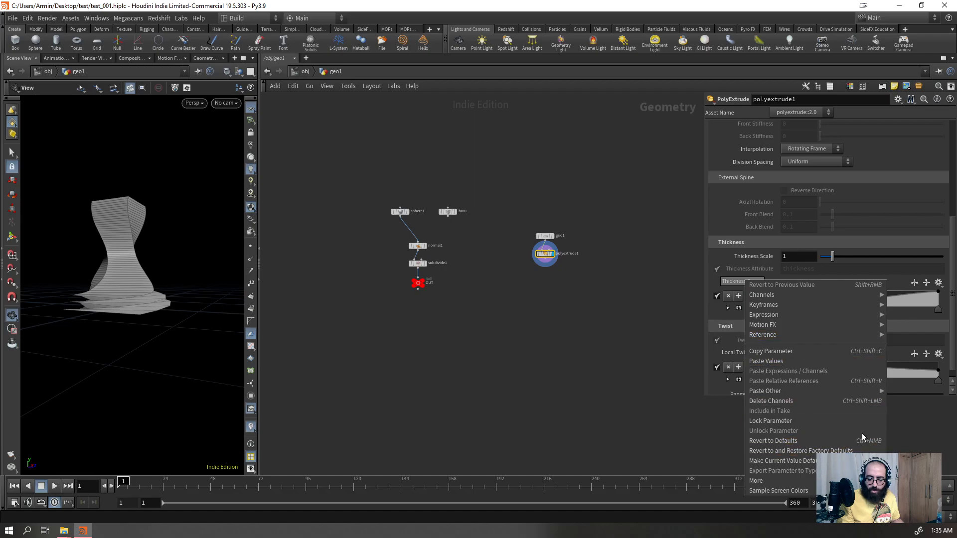
click(783, 441)
right_click(758, 355)
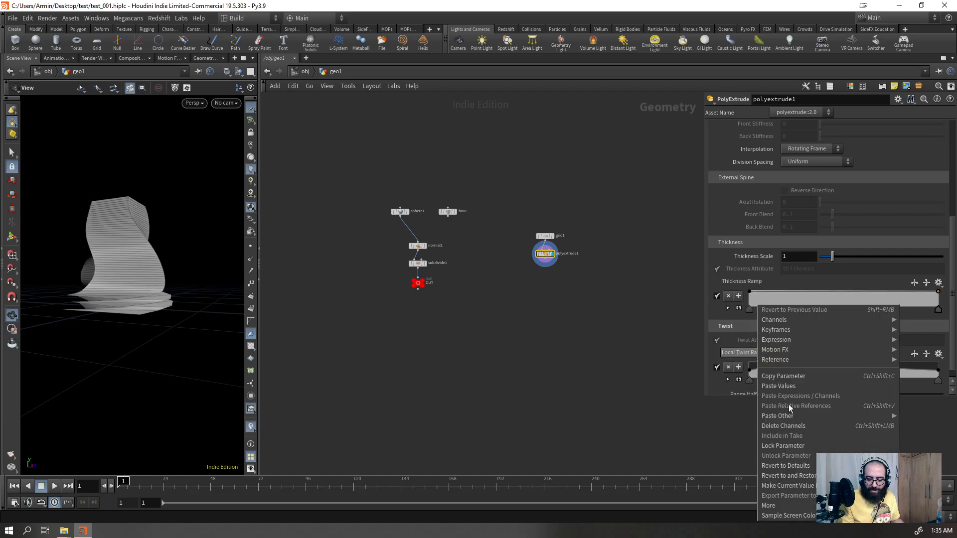
click(797, 466)
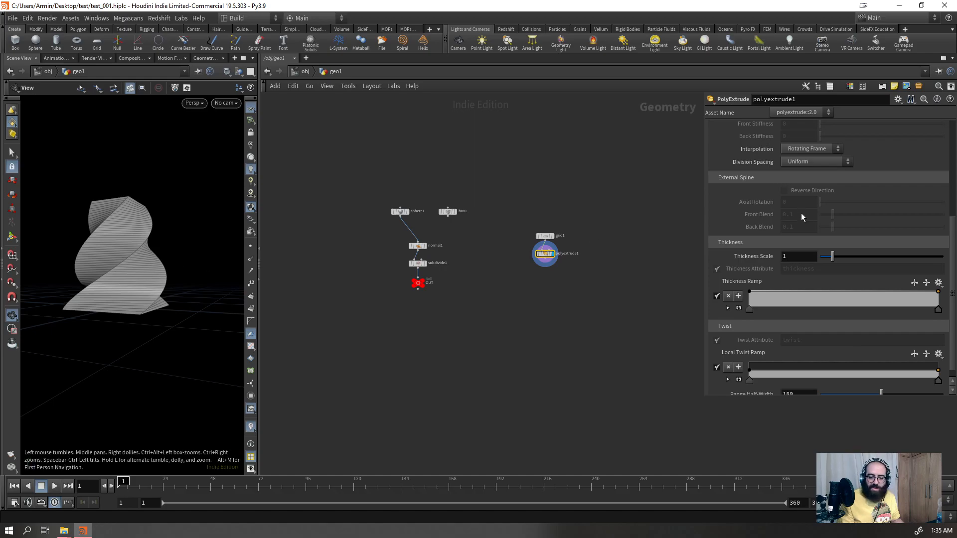
- Reset the PolyExtrude's divisions to 1, twist to 0 and inset to 0
scroll(824, 207, up, 5)
drag(904, 184, 698, 211)
text(0)
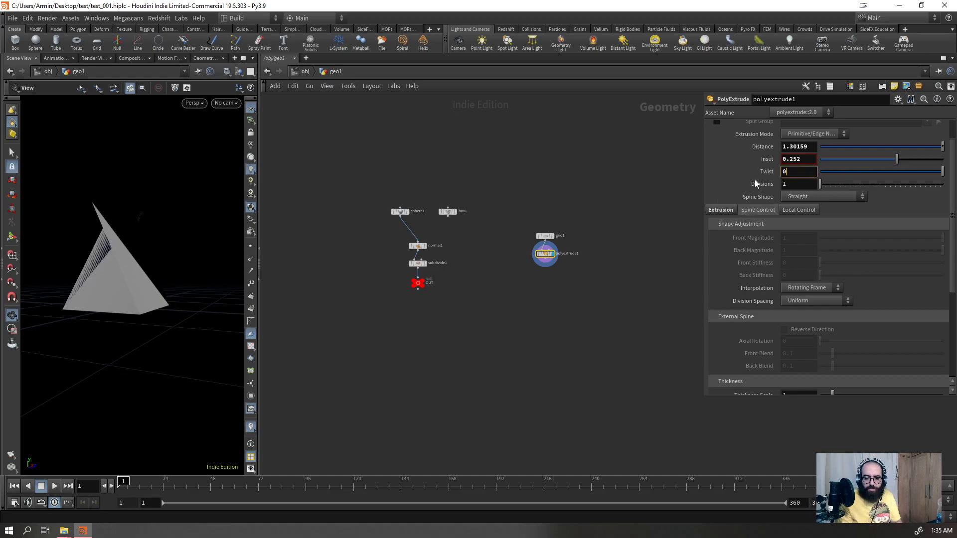
key(Return)
drag(803, 160, 759, 181)
text(0)
key(Return)
- Delete the grid node, add a Box node in its place and connect it to the PolyExtrude's first input
drag(205, 267, 167, 212)
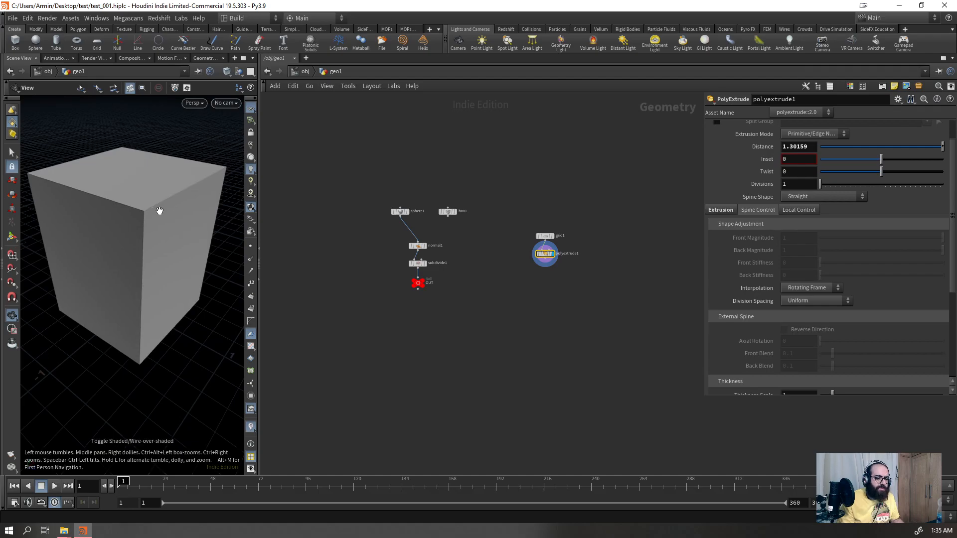
key(f)
key(Delete)
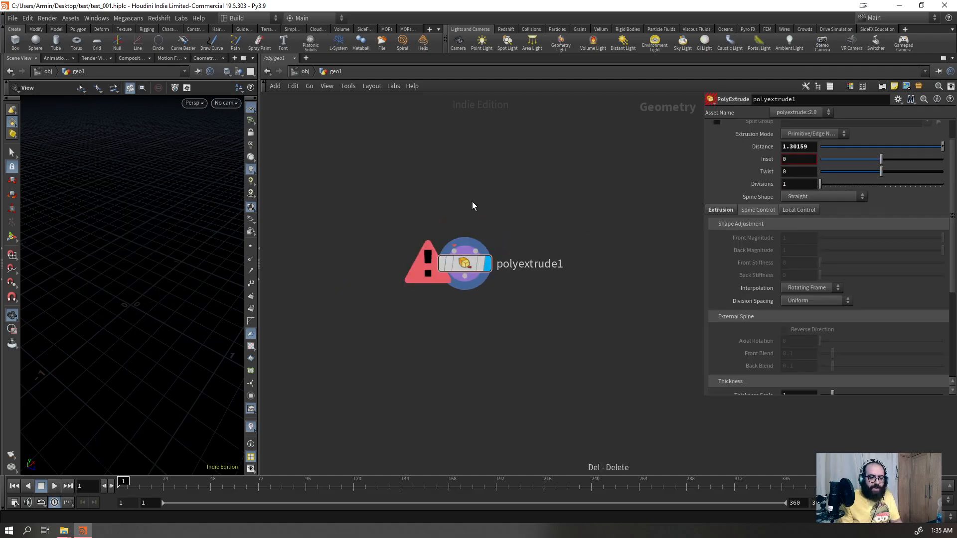
key(Tab)
text(box)
key(Return)
click(452, 187)
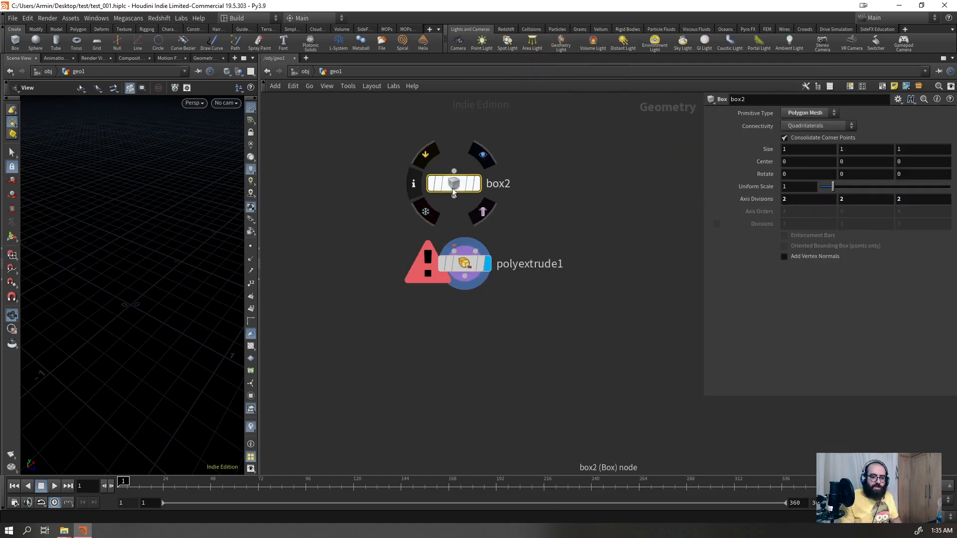
drag(454, 196, 464, 249)
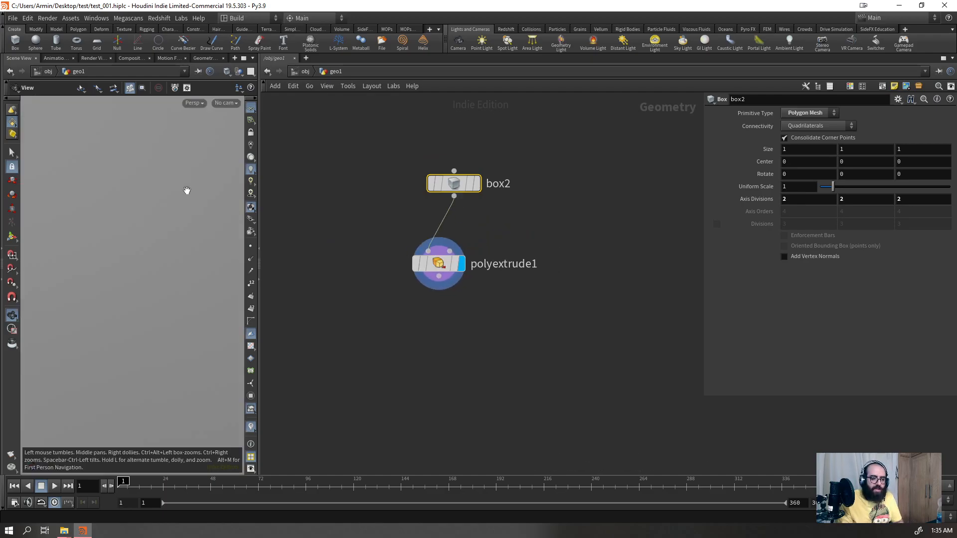
- Set the PolyExtrude's Divide Into option to Individual Elements so each box face extrudes separately
click(434, 264)
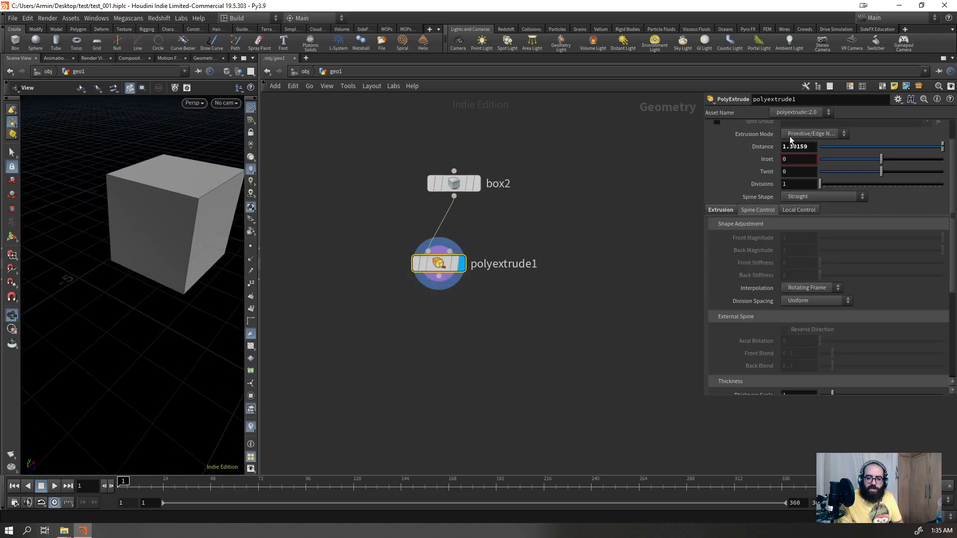
scroll(820, 148, up, 2)
click(812, 150)
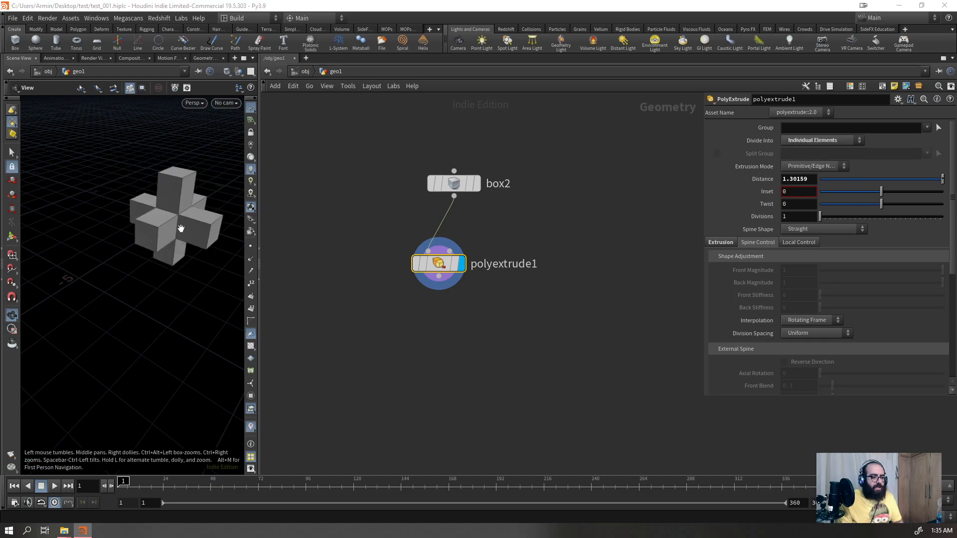
- Append a PolyBevel node to the PolyExtrude and set its distance to about 0.1
key(Tab)
text(bel)
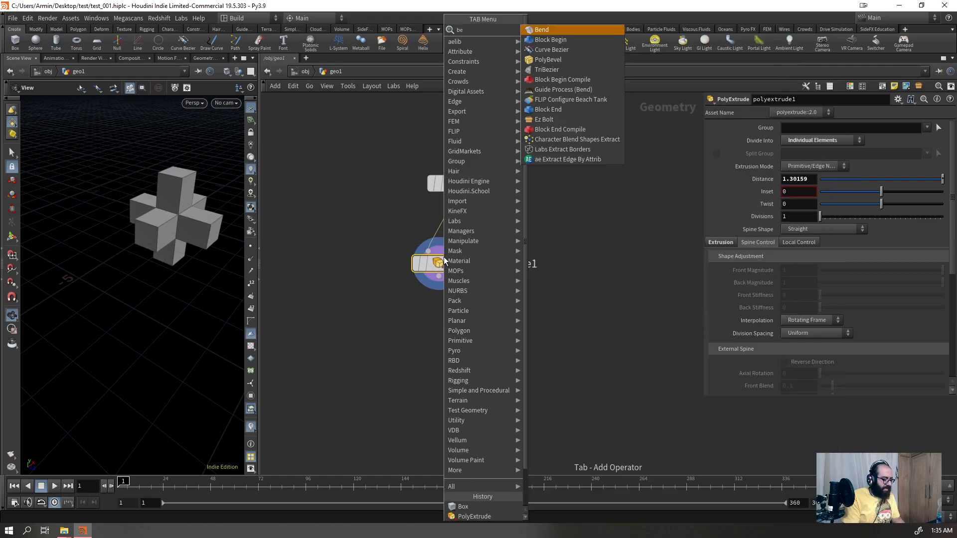
key(Return)
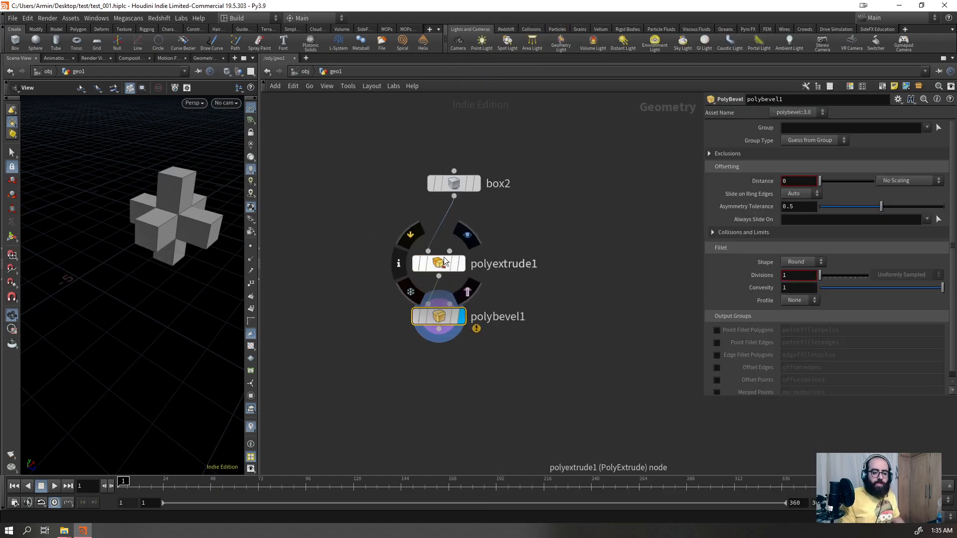
drag(825, 182, 826, 187)
key(Return)
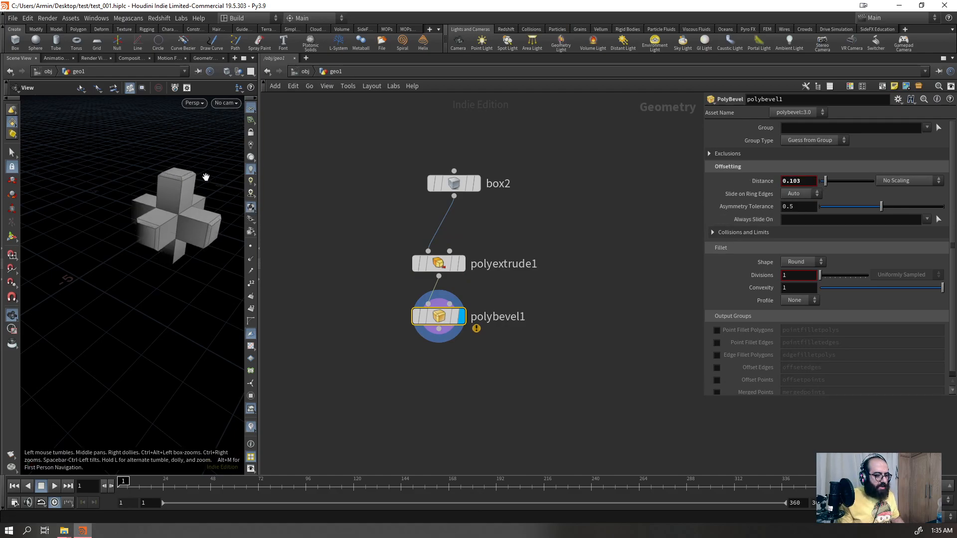
- Adjust the PolyBevel's distance to about 0.074 with 4 divisions, and expand its exclusion settings
scroll(125, 239, up, 5)
drag(124, 239, 115, 268)
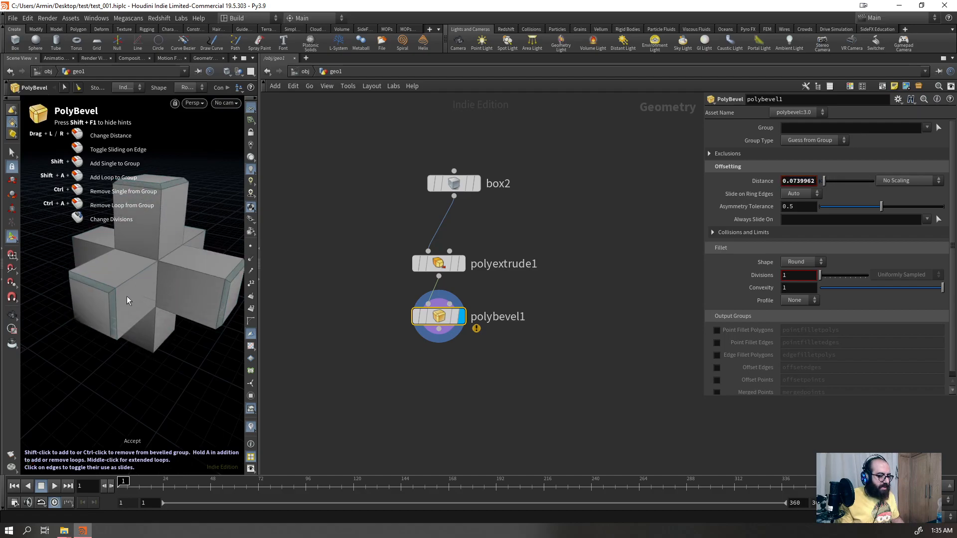
scroll(125, 294, up, 1)
scroll(116, 292, down, 1)
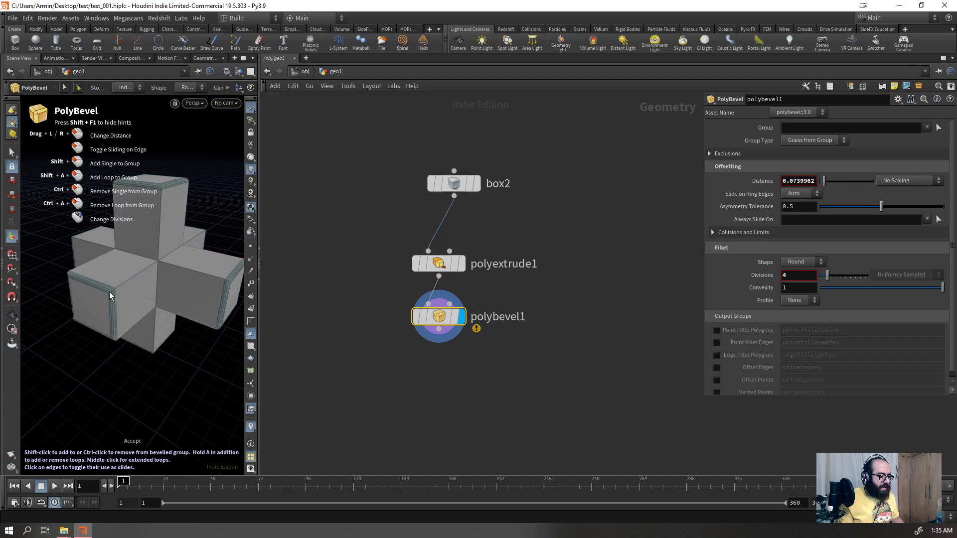
alt+right_drag(112, 294, 235, 209)
alt+right_drag(157, 275, 97, 292)
alt+drag(130, 267, 480, 234)
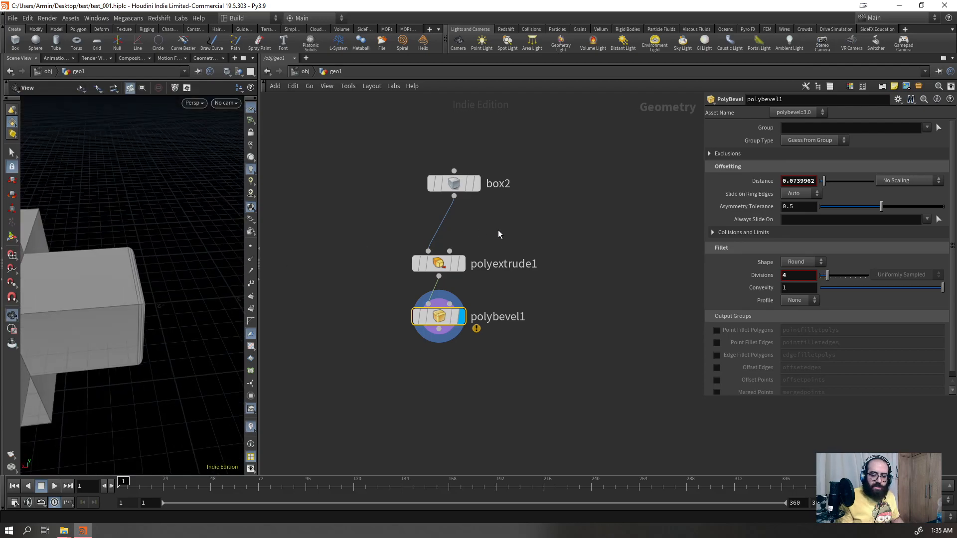
click(771, 155)
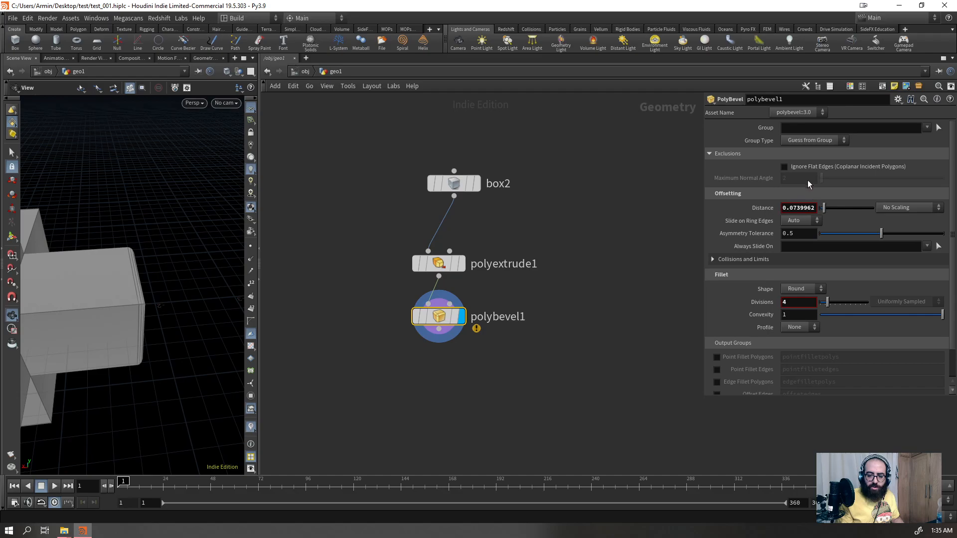
scroll(85, 324, down, 5)
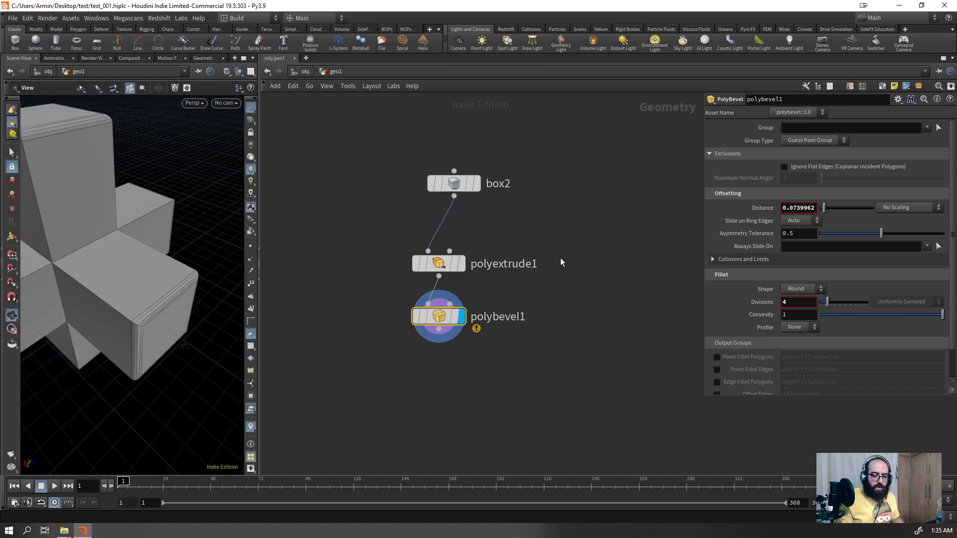
- Display the PolyExtrude node and try disabling Output Back, re-enabling it after comparing the result
click(423, 271)
key(r)
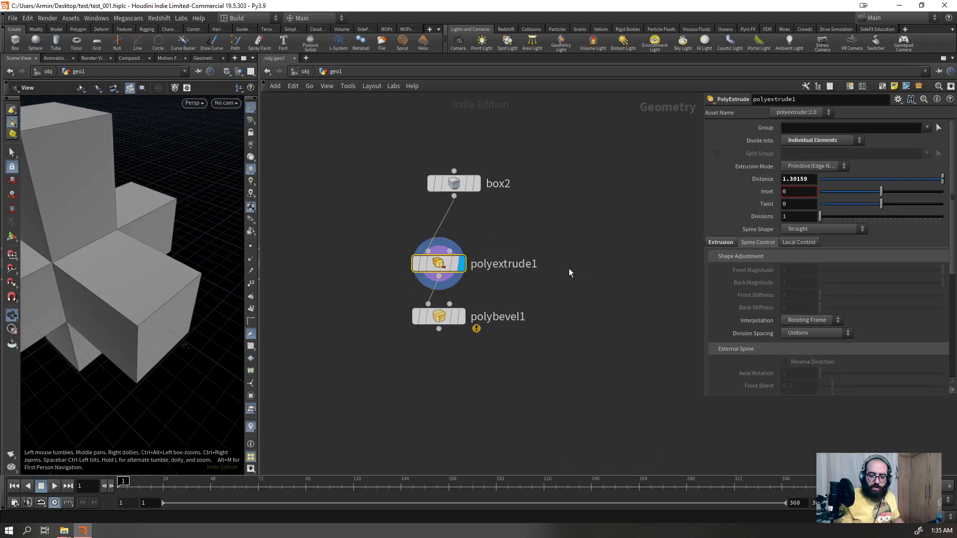
click(721, 244)
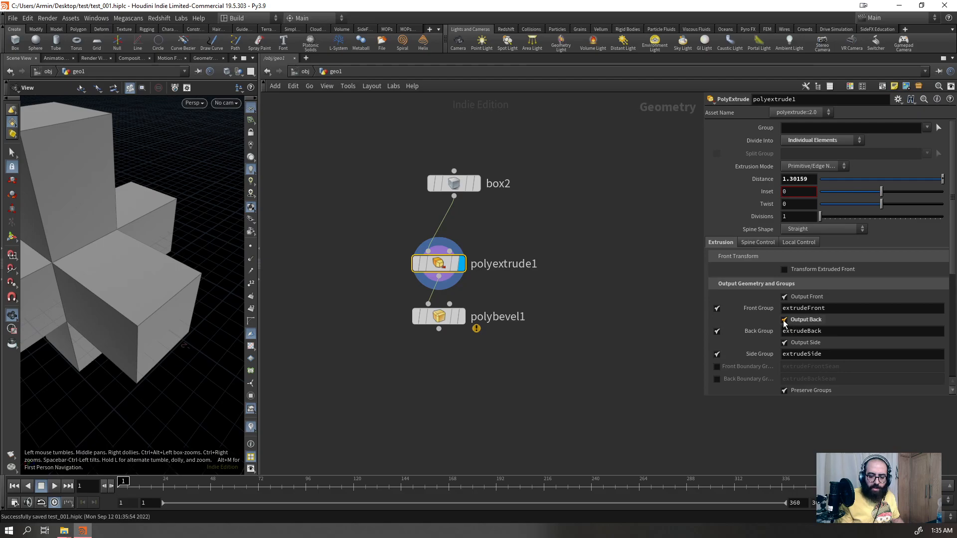
click(785, 322)
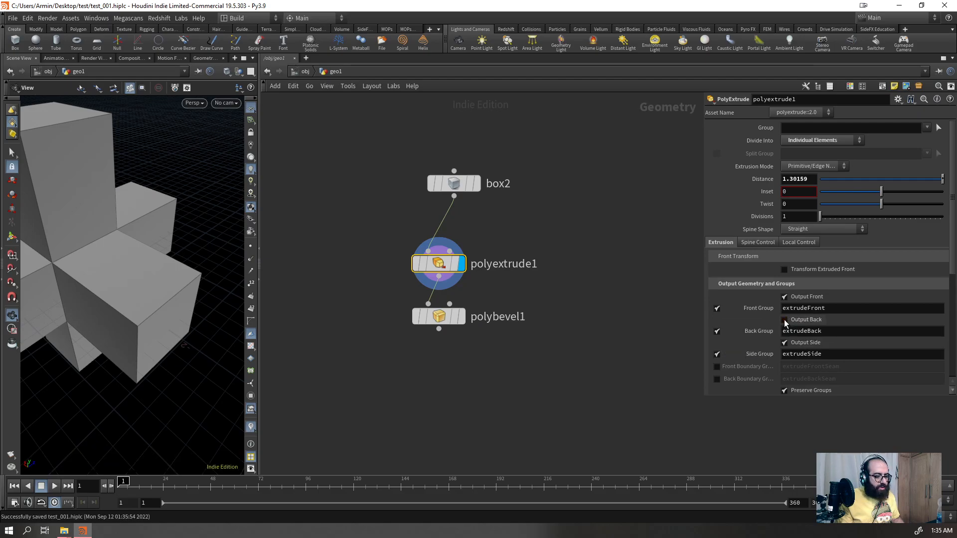
click(786, 321)
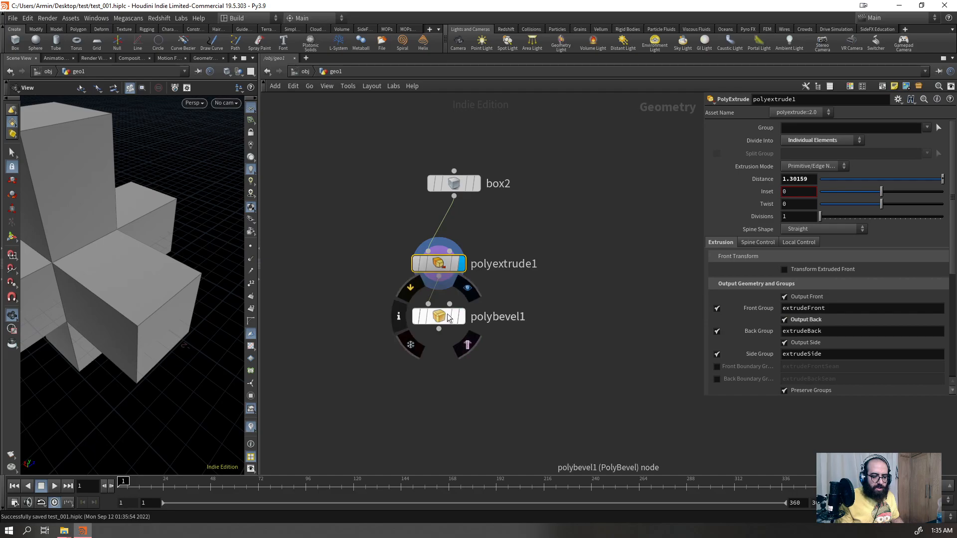
- Display the PolyBevel node again, read its node information and warning, and inspect where the extruded arms meet
click(429, 319)
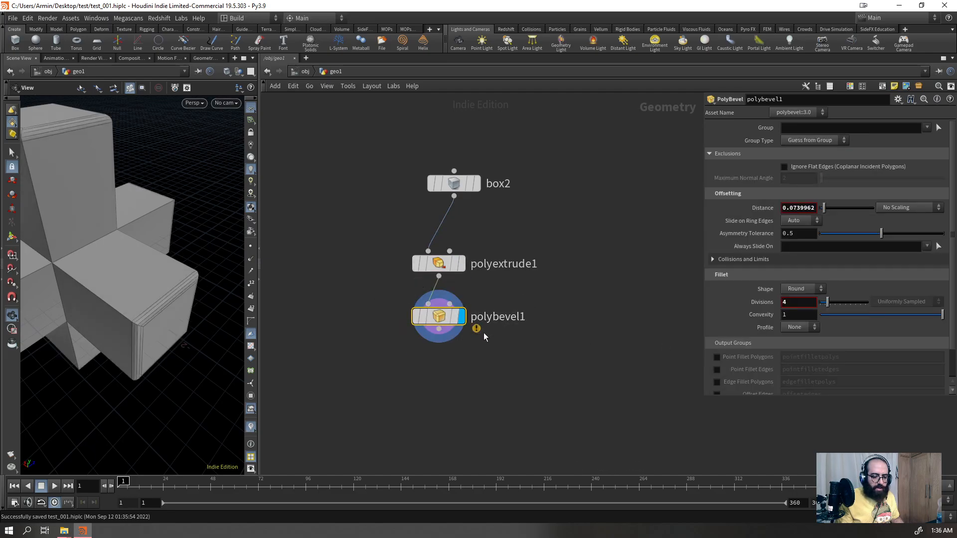
click(405, 316)
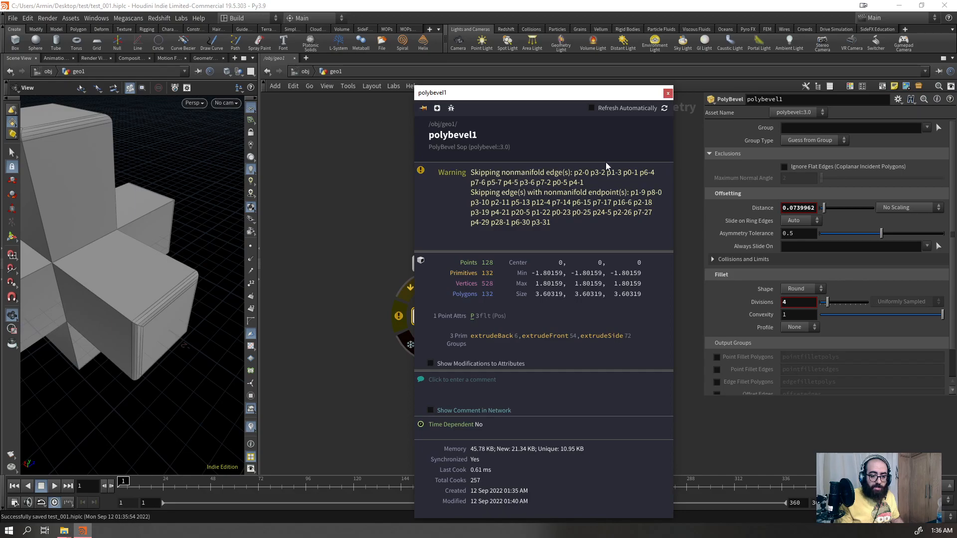
click(668, 93)
scroll(128, 277, up, 5)
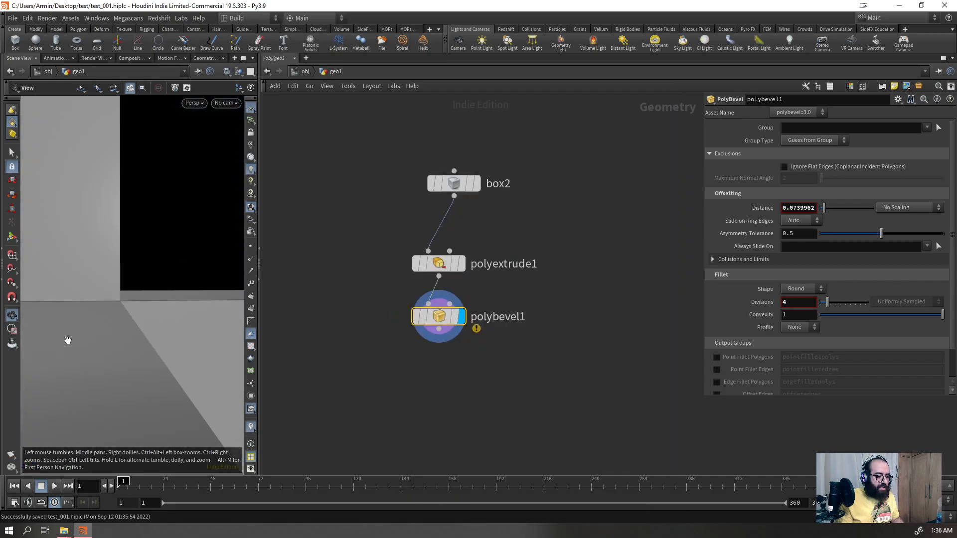
- Disable Output Back on the PolyExtrude, inspect the beveled arms, and set the PolyBevel's distance to 0.103
right_drag(162, 324, 164, 328)
drag(530, 223, 456, 270)
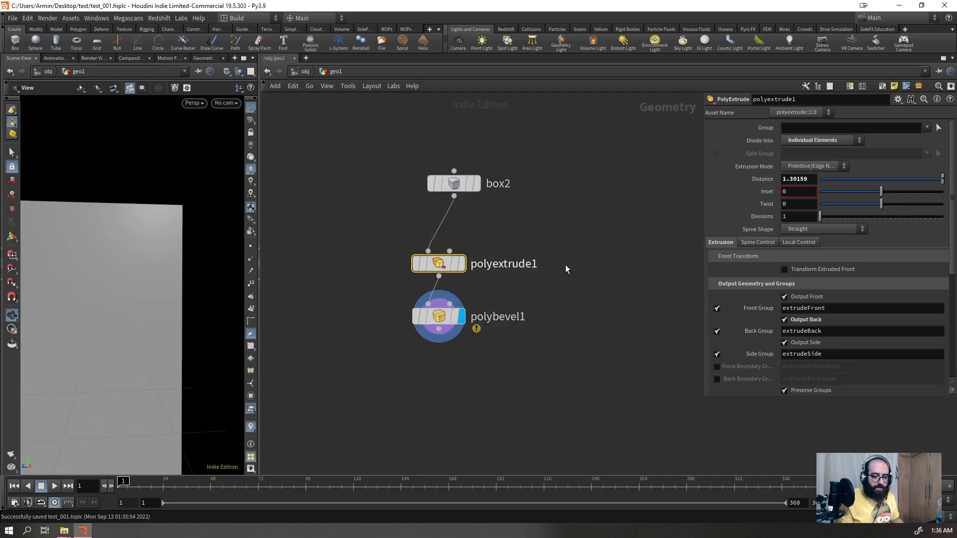
click(785, 320)
drag(139, 271, 233, 295)
right_drag(145, 253, 76, 300)
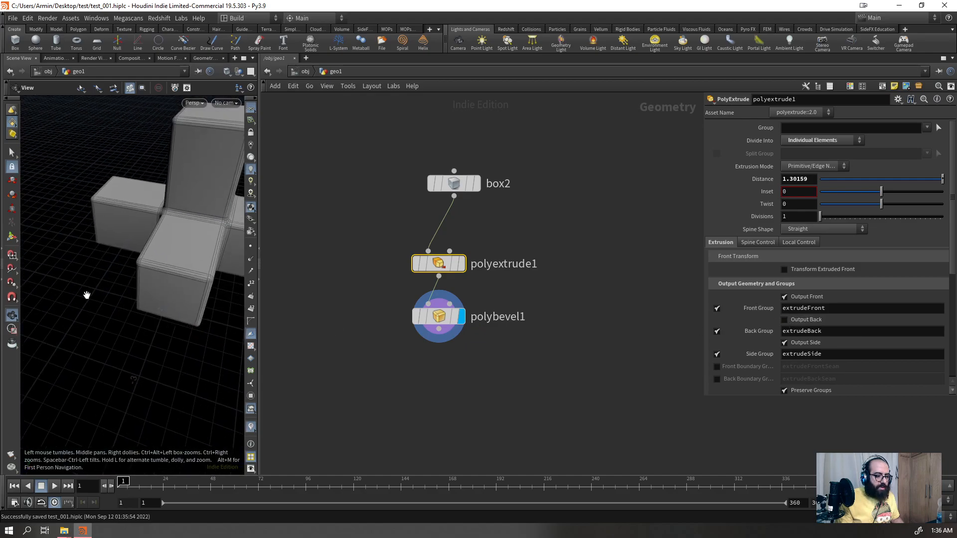
drag(76, 299, 194, 260)
right_drag(75, 231, 197, 176)
drag(118, 279, 133, 276)
right_drag(133, 276, 104, 274)
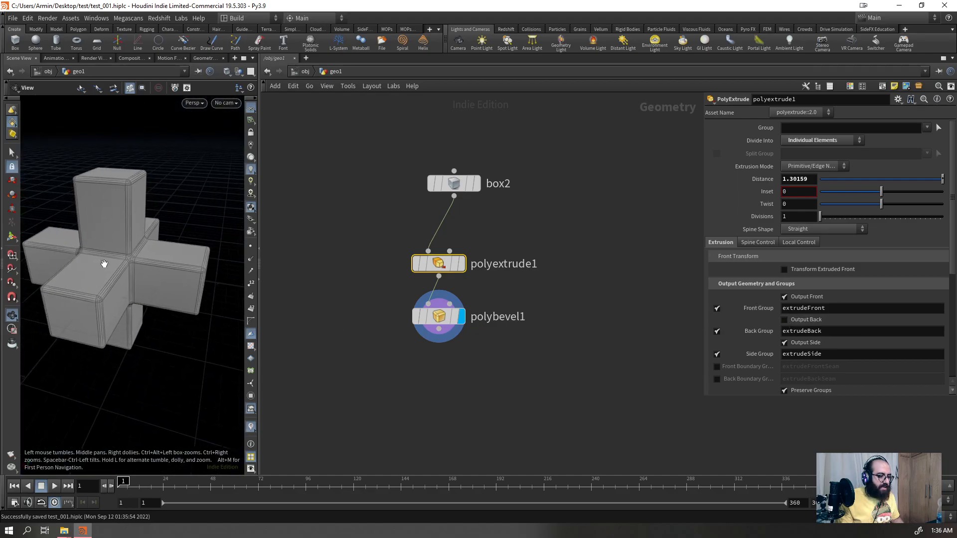
click(496, 317)
mouse_move(823, 212)
mouse_down()
mouse_move(838, 211)
mouse_move(826, 209)
mouse_up()
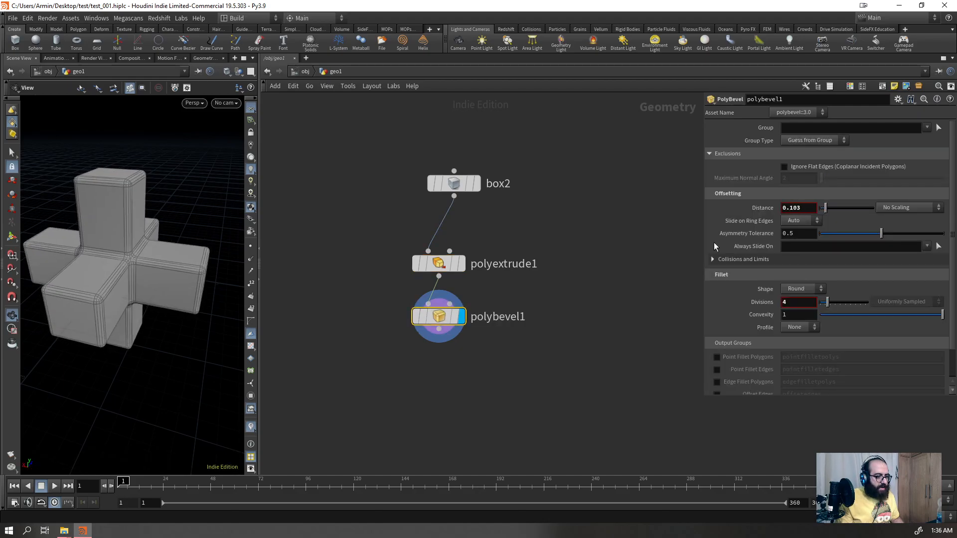
- Add a Sphere node and wire it into the PolyExtrude in place of the box
key(Tab)
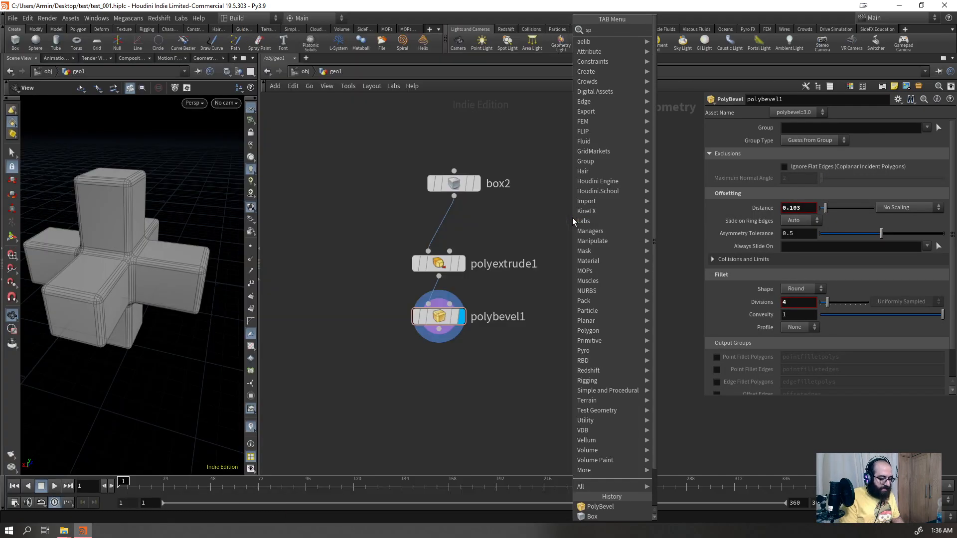
text(sph)
key(Return)
click(570, 218)
drag(562, 230, 429, 251)
click(438, 262)
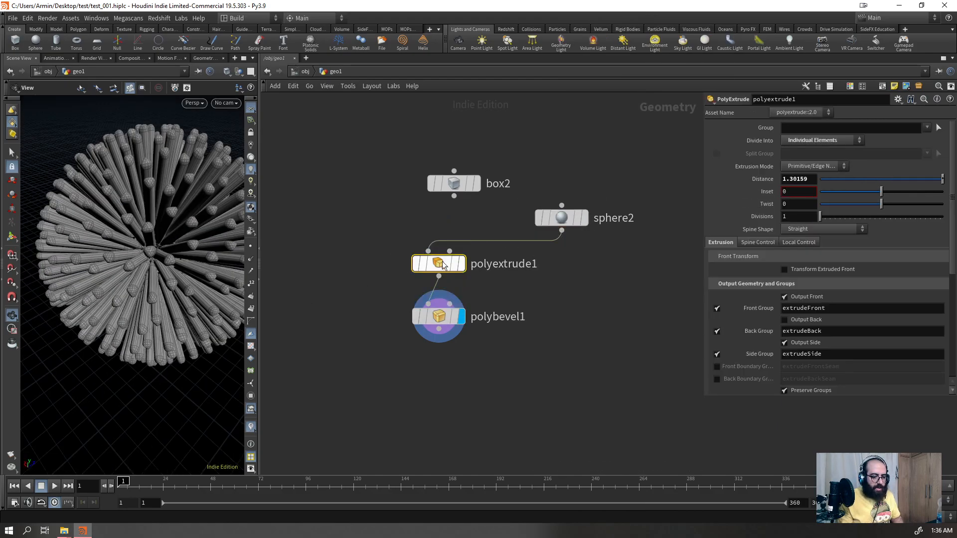
- Delete the PolyExtrude so the sphere feeds the PolyBevel directly, and lower the displayed sphere's frequency
key(Delete)
drag(576, 223, 461, 268)
click(469, 264)
drag(507, 230, 414, 278)
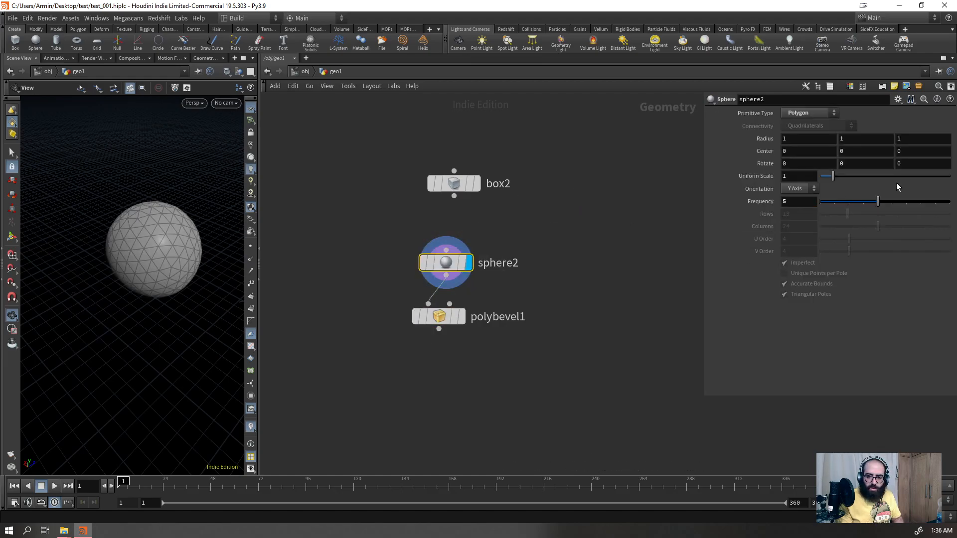
drag(871, 201, 849, 210)
- Display the PolyBevel on the sphere and reduce its distance to about 0.013
click(479, 314)
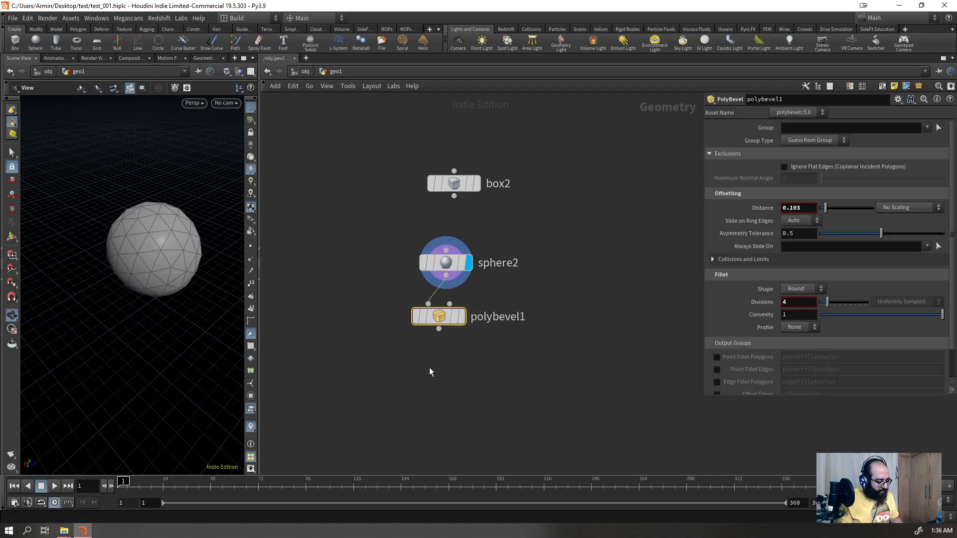
key(r)
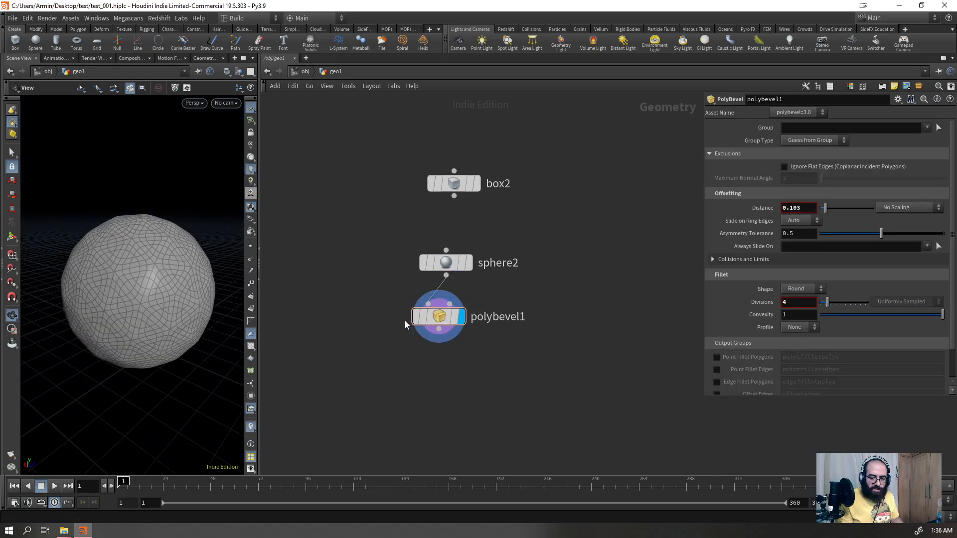
key(Return)
drag(171, 274, 153, 281)
key(Escape)
right_drag(146, 283, 270, 259)
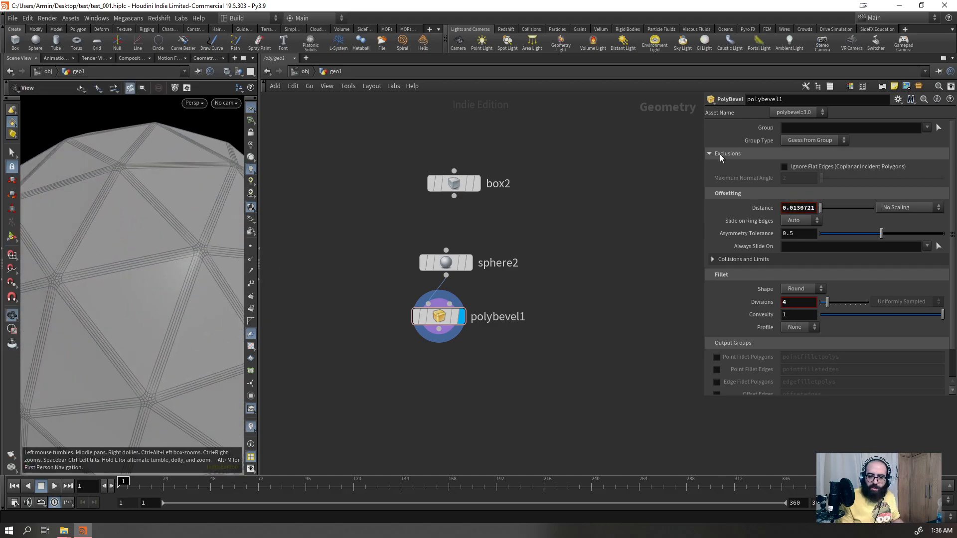
- Enable Ignore Flat Edges on the PolyBevel and adjust the Maximum Normal Angle to 15.4
click(785, 168)
mouse_move(822, 182)
mouse_down()
mouse_move(842, 183)
mouse_move(827, 182)
mouse_up()
right_drag(137, 260, 22, 272)
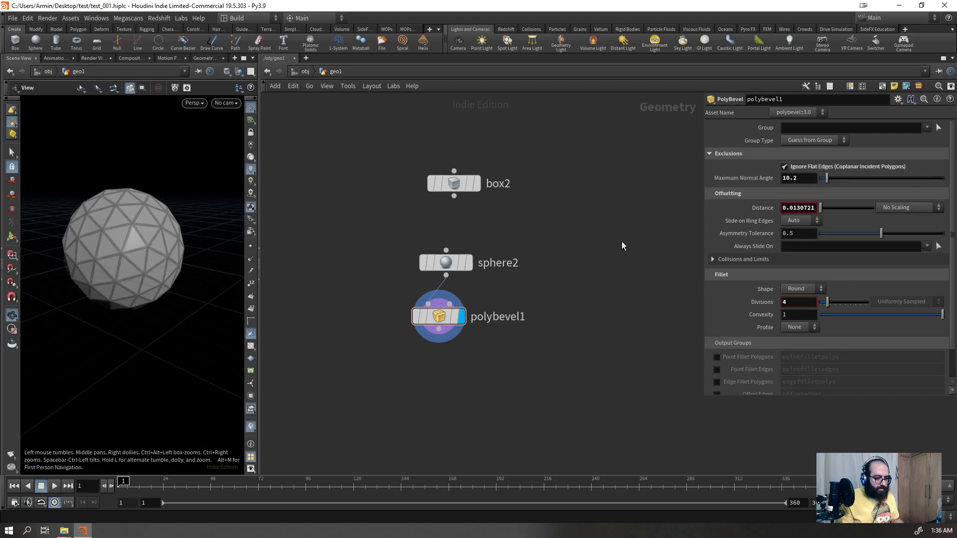
drag(830, 185, 833, 181)
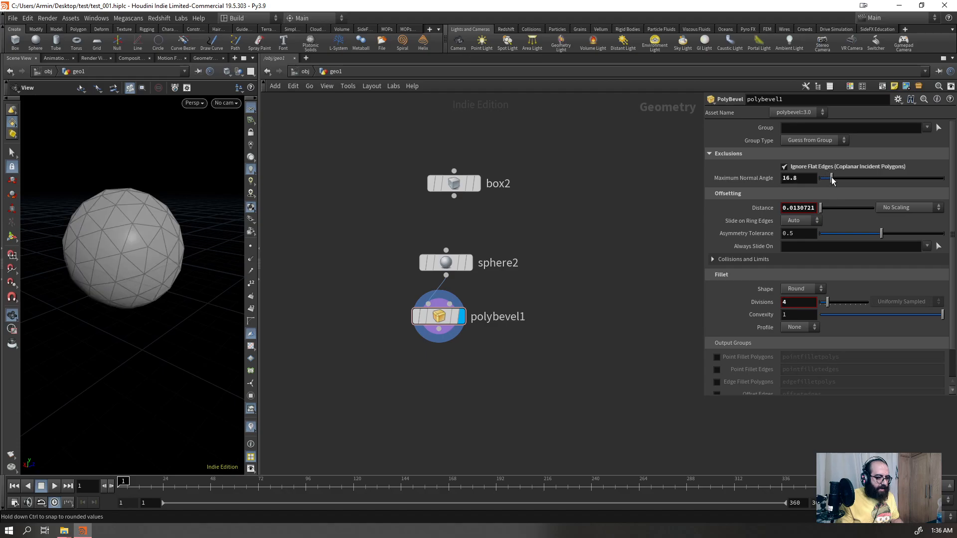
drag(124, 245, 104, 264)
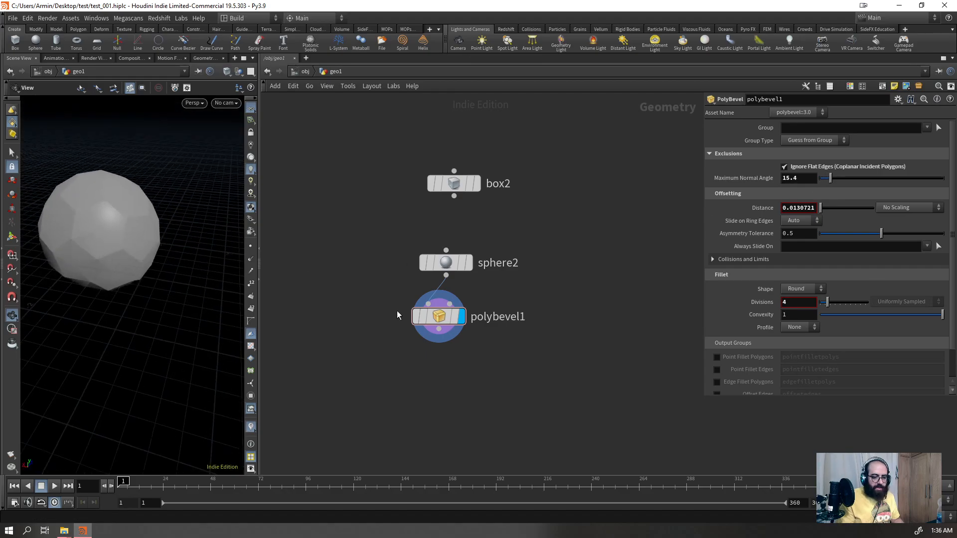
- Delete the sphere and connect the box to the PolyBevel
right_drag(427, 242, 337, 311)
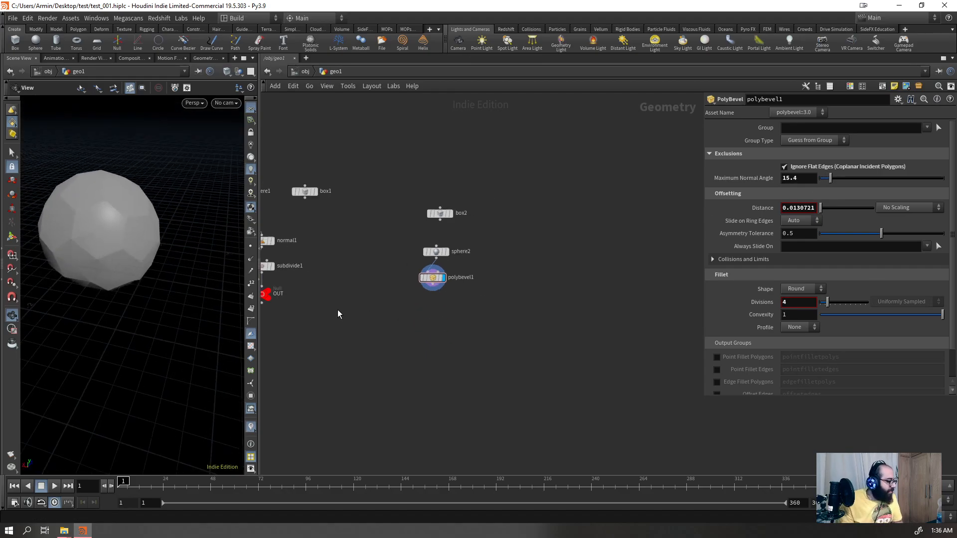
drag(519, 234, 426, 267)
key(Delete)
click(440, 219)
click(421, 272)
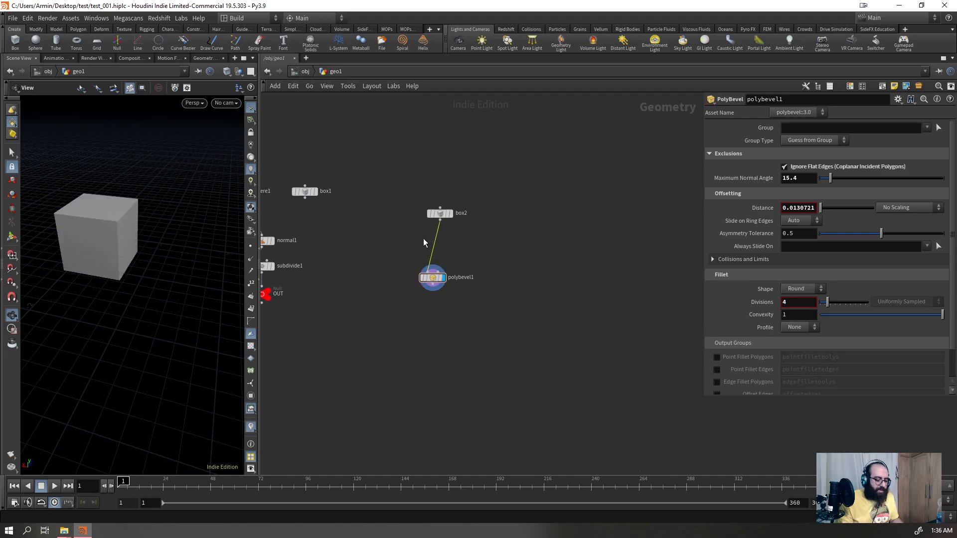
key(Tab)
text(box)
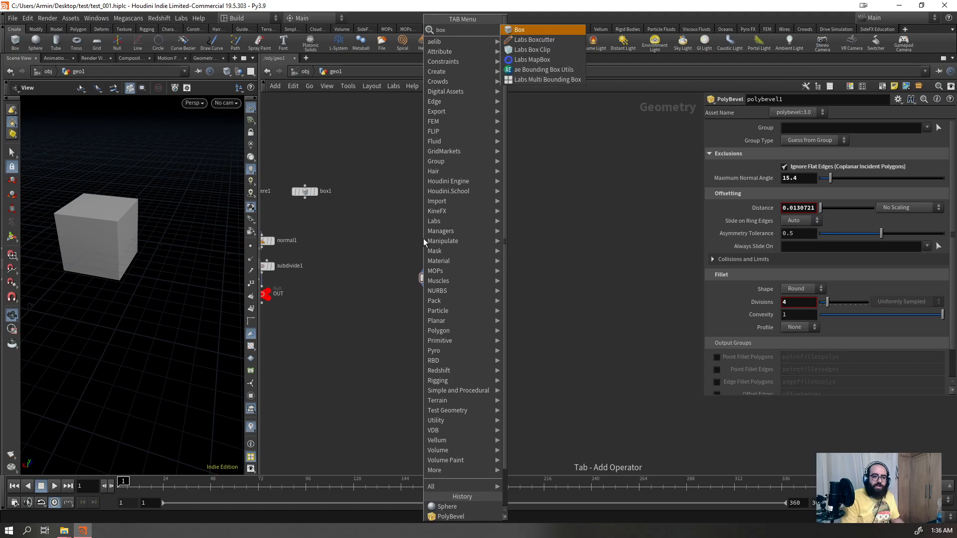
key(Return)
key(Return)
key(Delete)
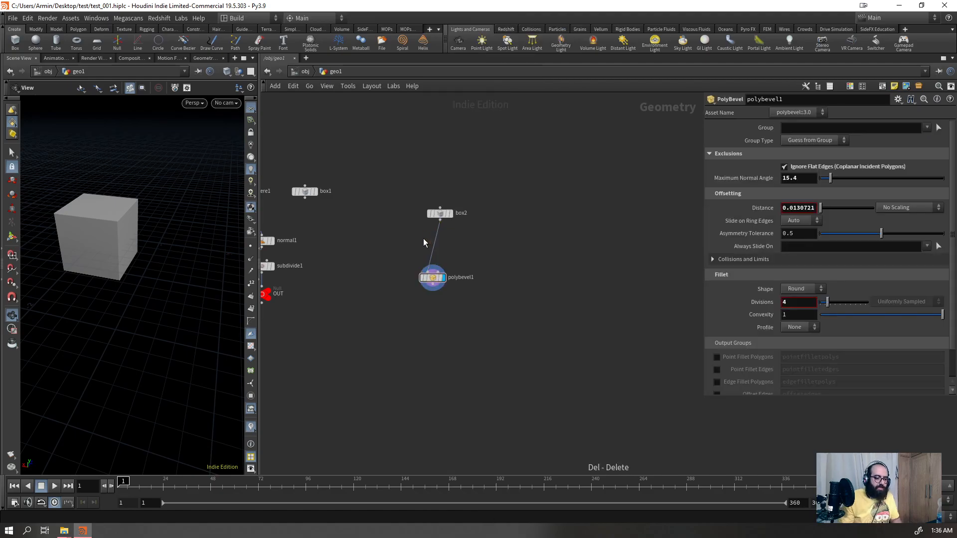
- Insert a PolyExtrude between the box and the PolyBevel, extruded about 0.98 and divided into Individual Elements
key(Tab)
text(p)
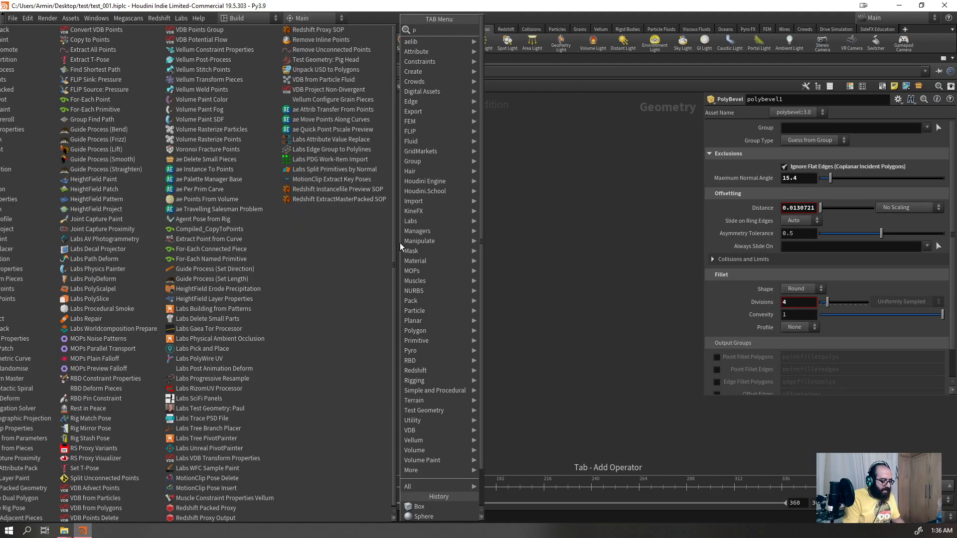
text(olyex)
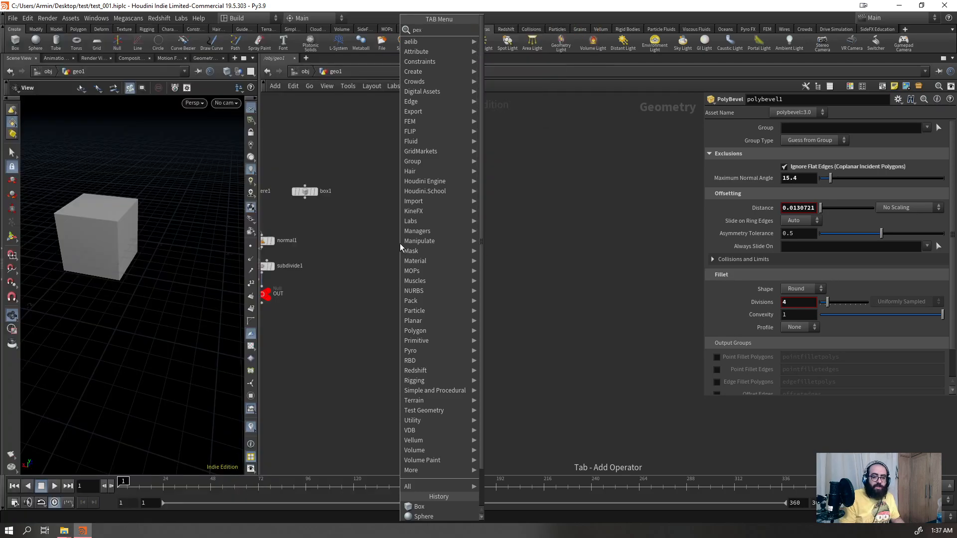
key(Return)
key(Return)
drag(168, 265, 192, 227)
click(820, 140)
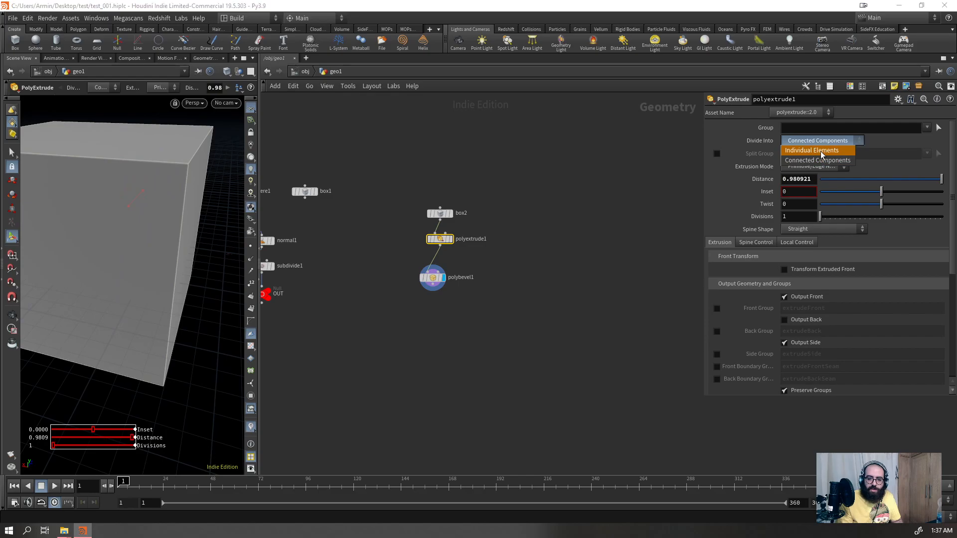
click(812, 151)
- Raise the PolyBevel's Maximum Normal Angle to 81.2 and inspect the edges where the extruded arms meet
drag(487, 261, 390, 325)
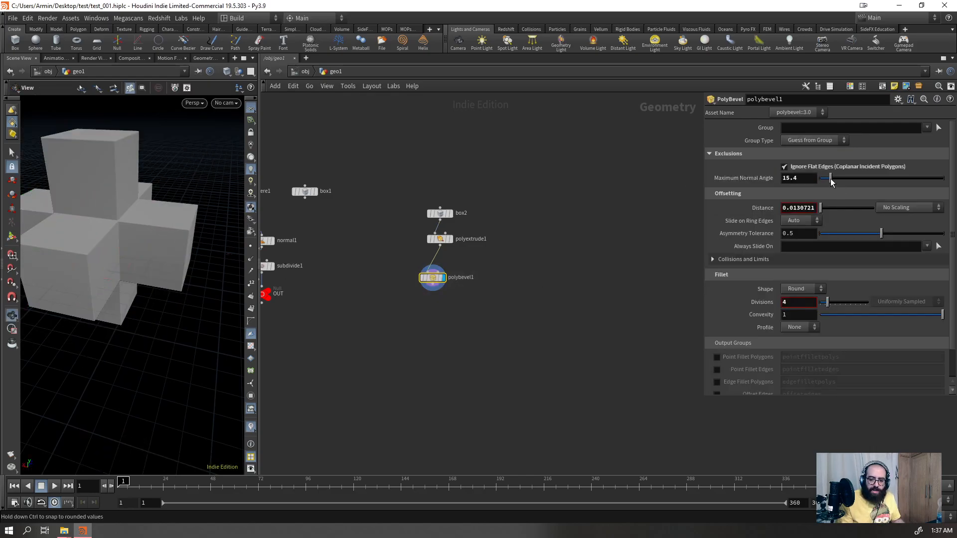
mouse_move(854, 181)
mouse_down()
mouse_move(851, 190)
mouse_move(898, 177)
mouse_move(875, 188)
mouse_up()
key(shift+w)
scroll(136, 259, up, 10)
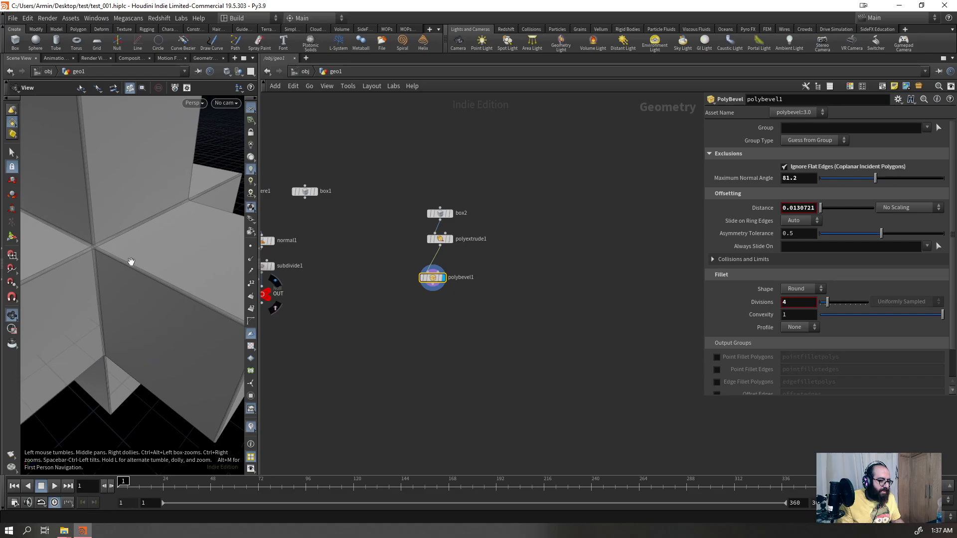
drag(113, 257, 73, 295)
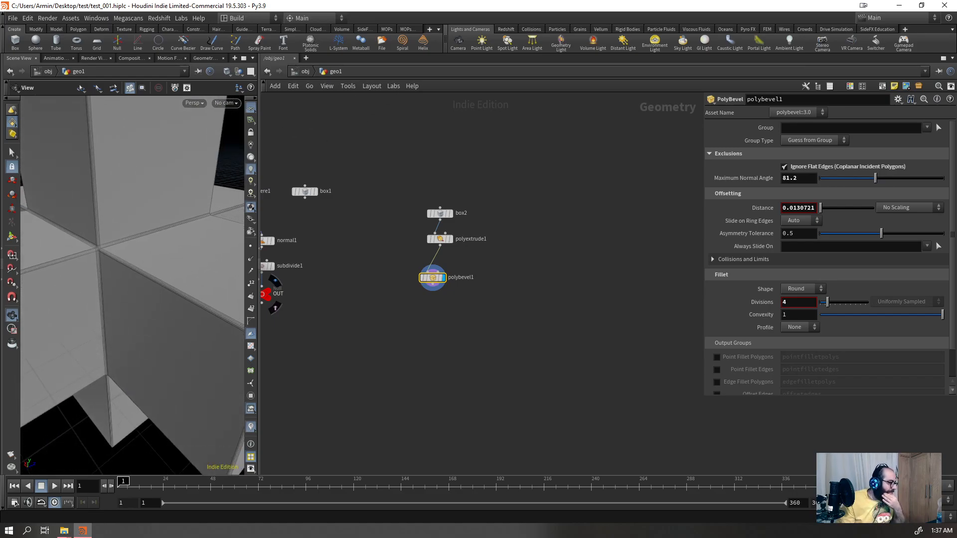
scroll(120, 264, down, 6)
drag(120, 265, 130, 264)
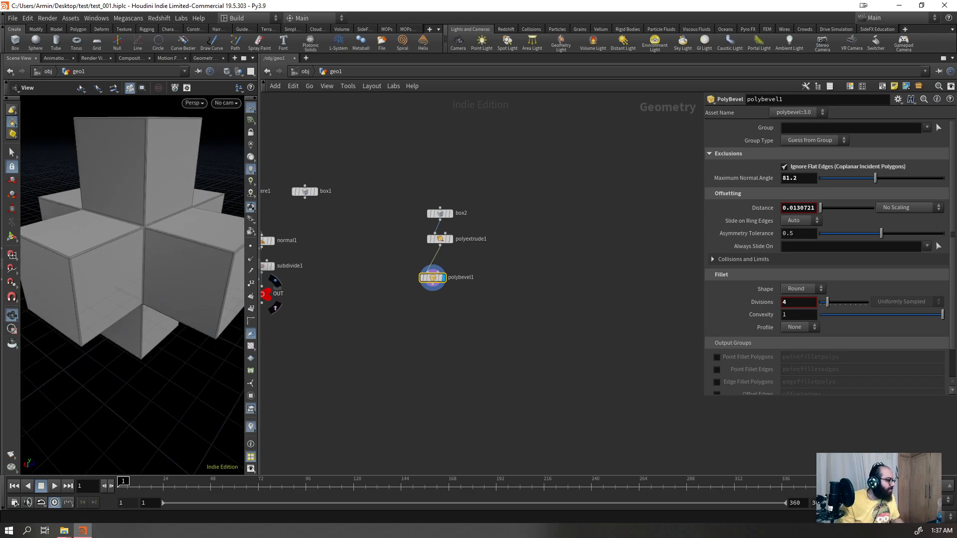
- Paste the copied sphere, PolyExtrude, PolyBevel and Normal chain beside the box network and display its PolyBevel
click(564, 232)
key(ctrl+v)
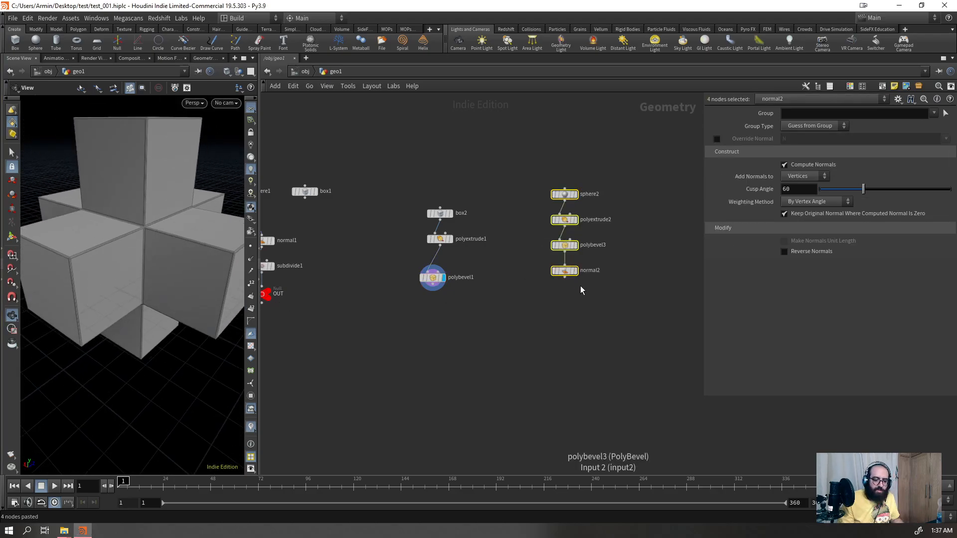
click(561, 245)
click(575, 245)
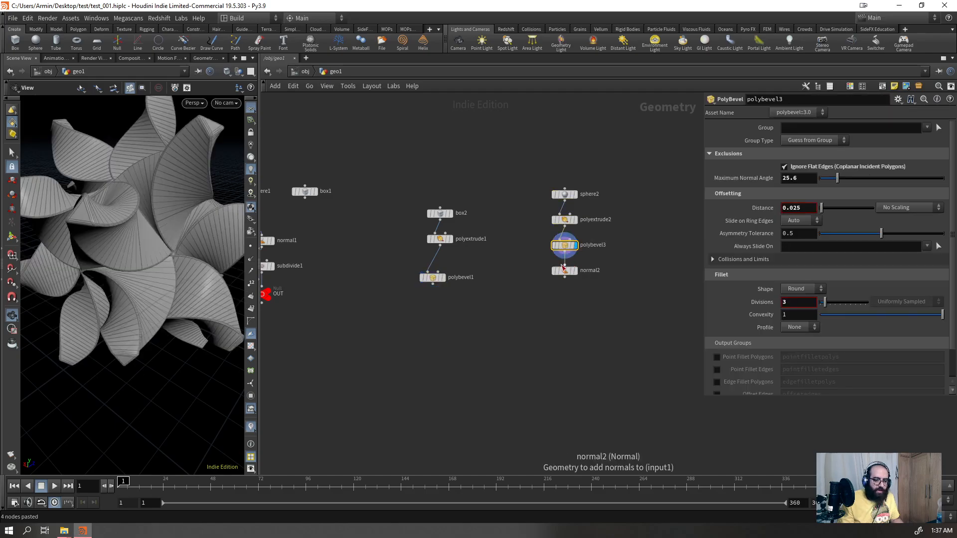
- Examine the pasted chain by displaying the sphere and its twisted PolyExtrude in turn
click(564, 194)
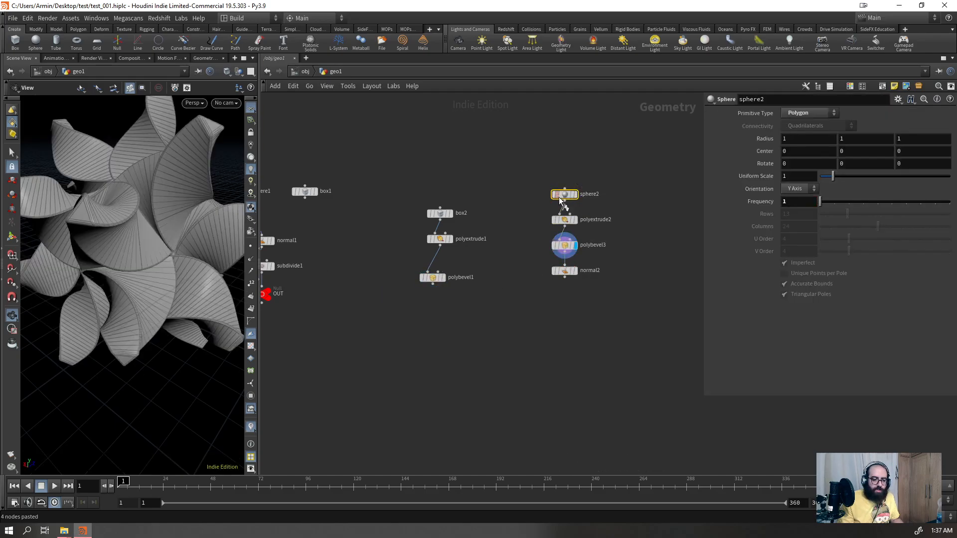
click(575, 194)
click(565, 219)
click(574, 220)
drag(150, 239, 174, 260)
scroll(149, 252, up, 3)
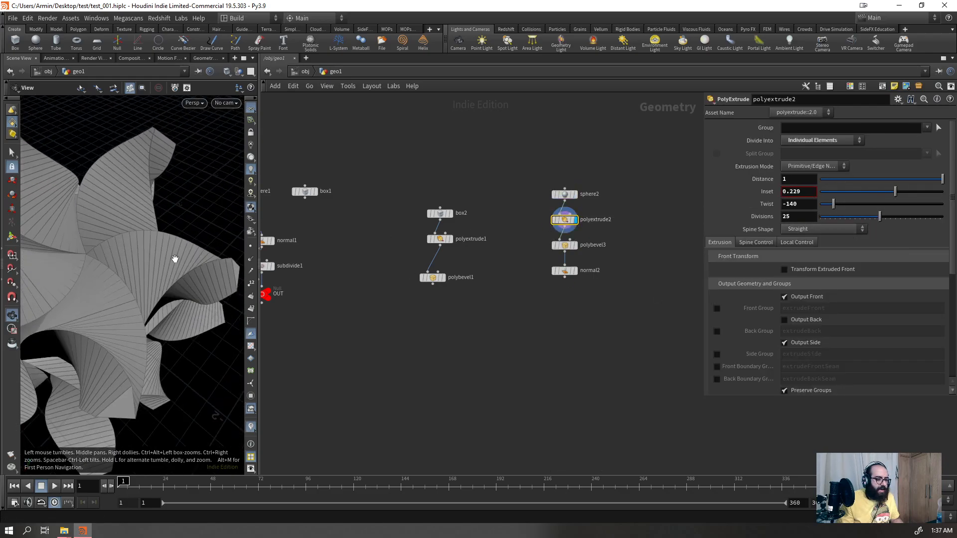
scroll(175, 260, down, 2)
- Branch a new PolyBevel node off the twisted PolyExtrude
click(569, 229)
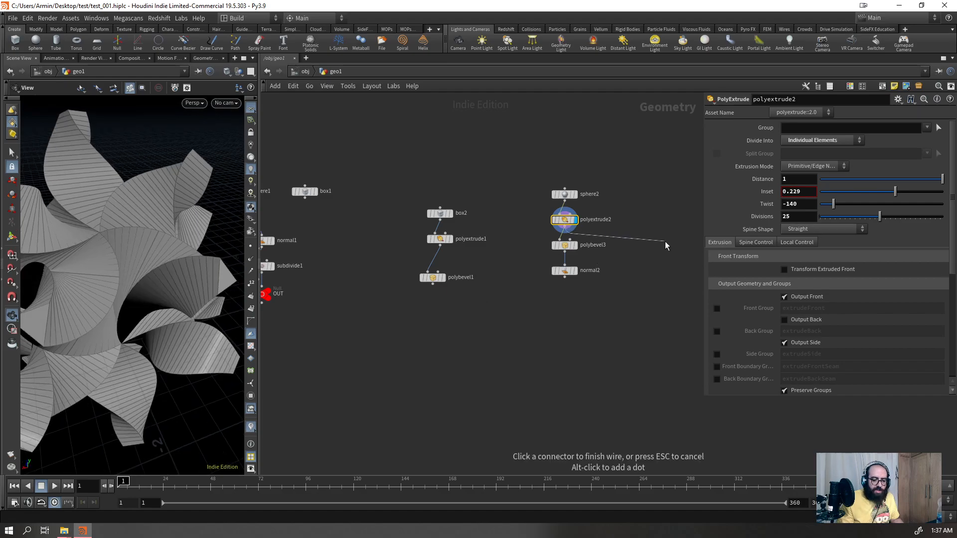
key(Tab)
text(bevel)
key(Return)
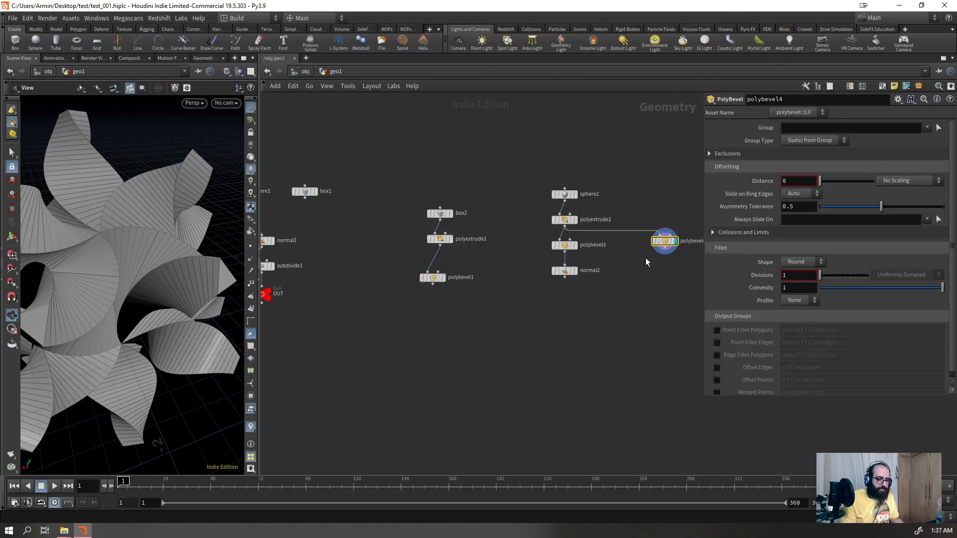
- Move the new PolyBevel closer to the pasted chain and set its distance to 0.01
drag(201, 268, 203, 269)
alt+right_drag(184, 278, 165, 246)
mouse_move(165, 246)
alt+mouse_down()
mouse_move(175, 275)
mouse_move(164, 259)
alt+mouse_up()
drag(661, 243, 632, 246)
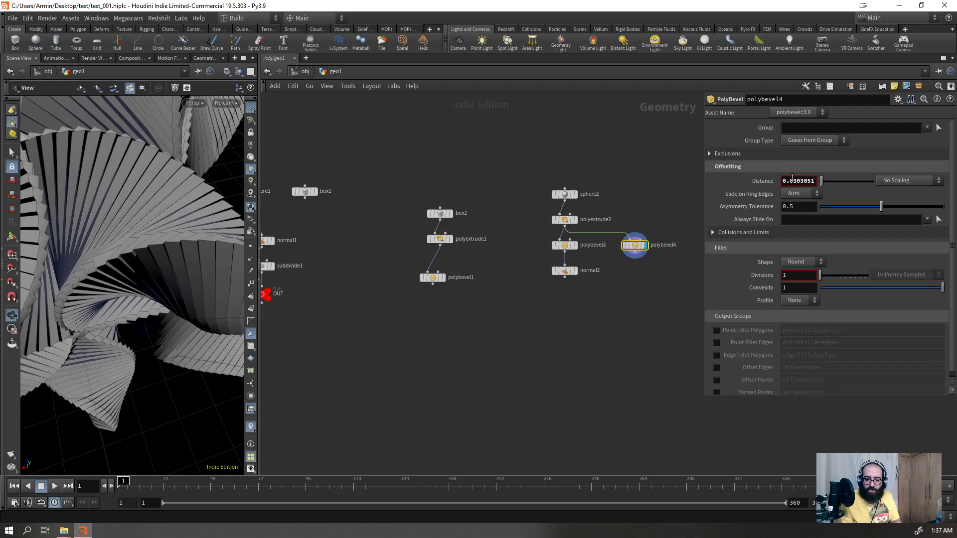
text(1)
key(Return)
- Expand the new PolyBevel's exclusion settings and compare its beveled edges with the unbeveled PolyExtrude
alt+drag(208, 245, 422, 230)
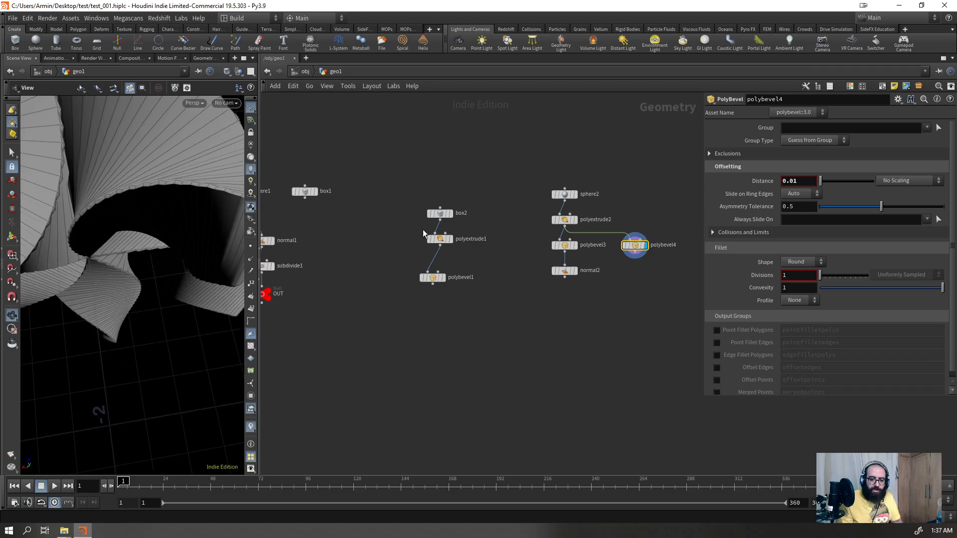
click(755, 153)
drag(177, 240, 143, 352)
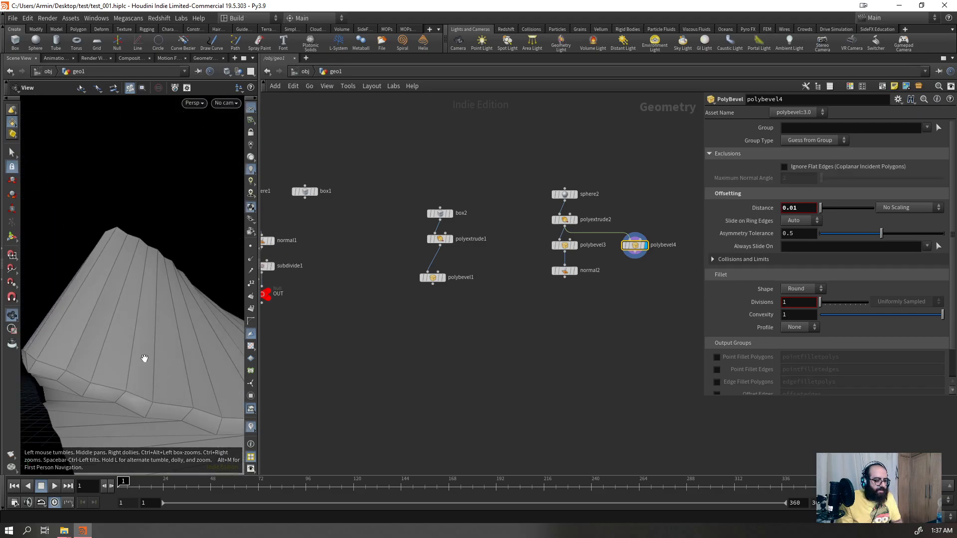
click(575, 219)
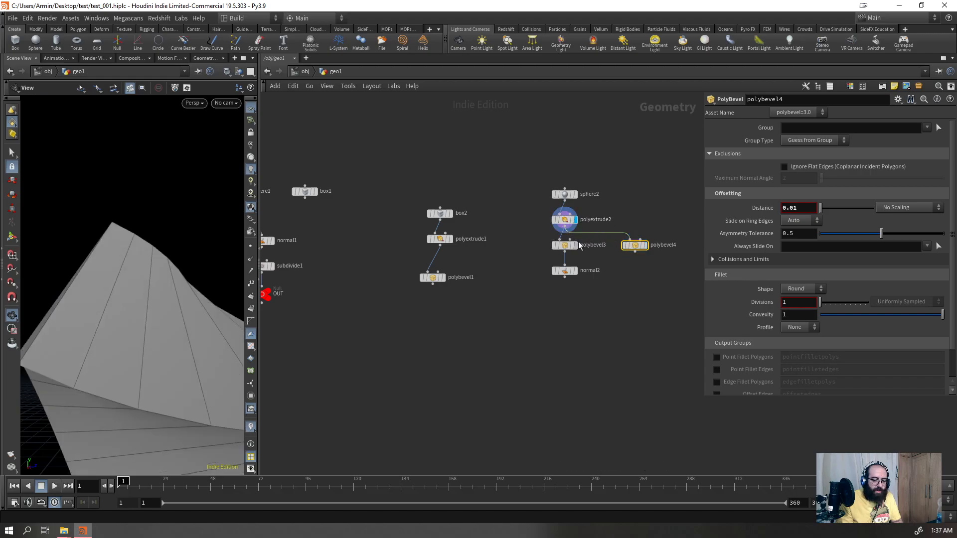
click(644, 245)
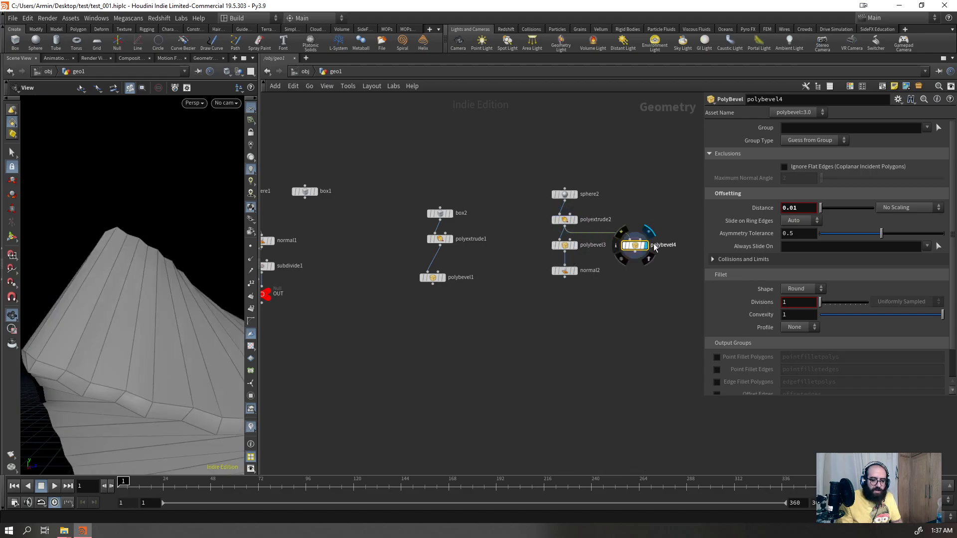
- Enable Ignore Flat Edges on the twisted extrusion's new PolyBevel and inspect the beveled petals from several angles
click(803, 166)
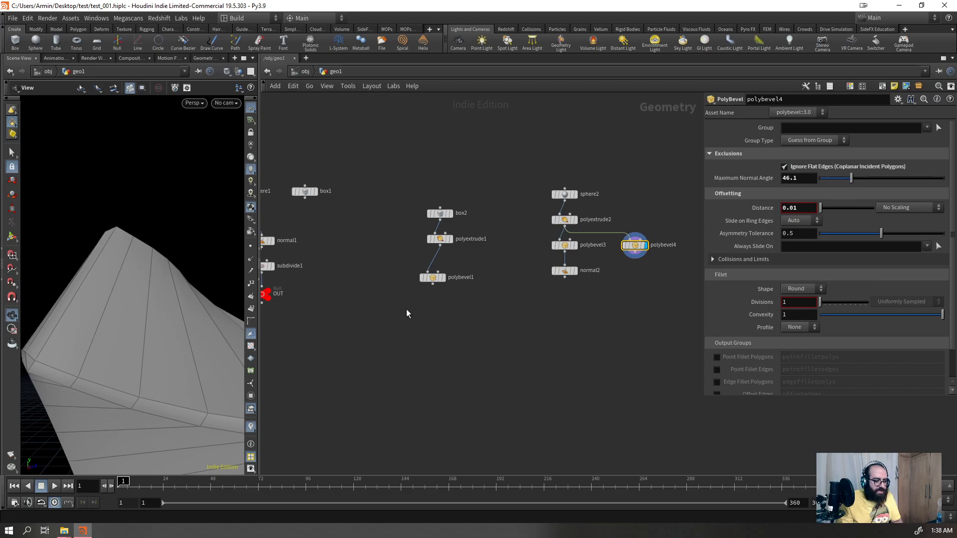
right_drag(166, 348, 101, 437)
drag(158, 362, 219, 269)
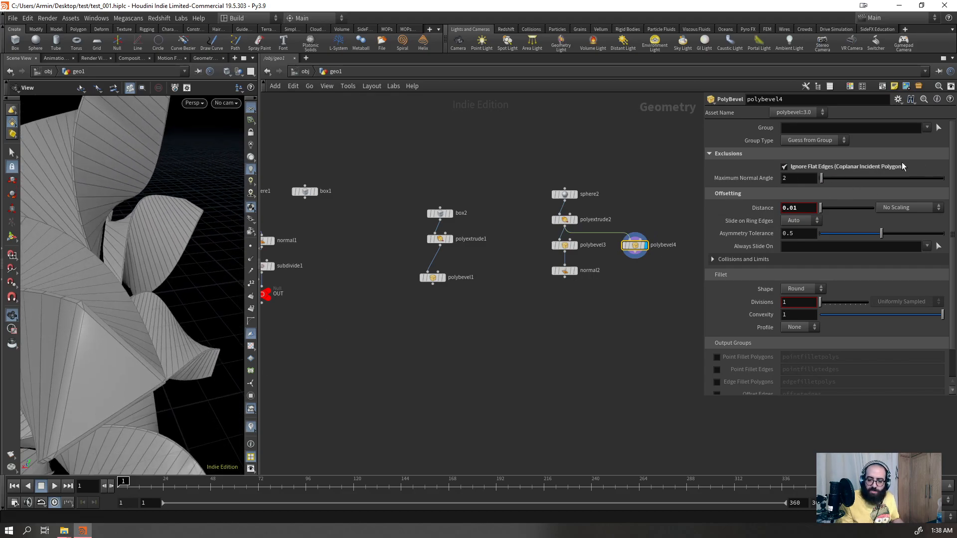
key(shift+w)
mouse_move(160, 283)
mouse_down()
mouse_move(120, 322)
mouse_move(83, 337)
mouse_up()
right_drag(84, 337, 205, 163)
drag(205, 163, 160, 259)
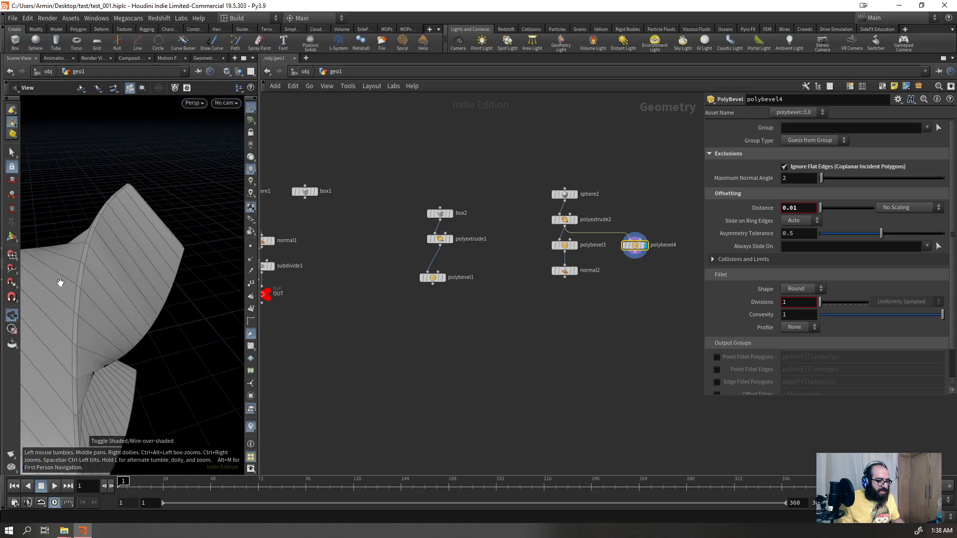
- Raise the new PolyBevel's fillet divisions to 4 and inspect the rounded edges with shading only
key(Return)
scroll(115, 297, up, 2)
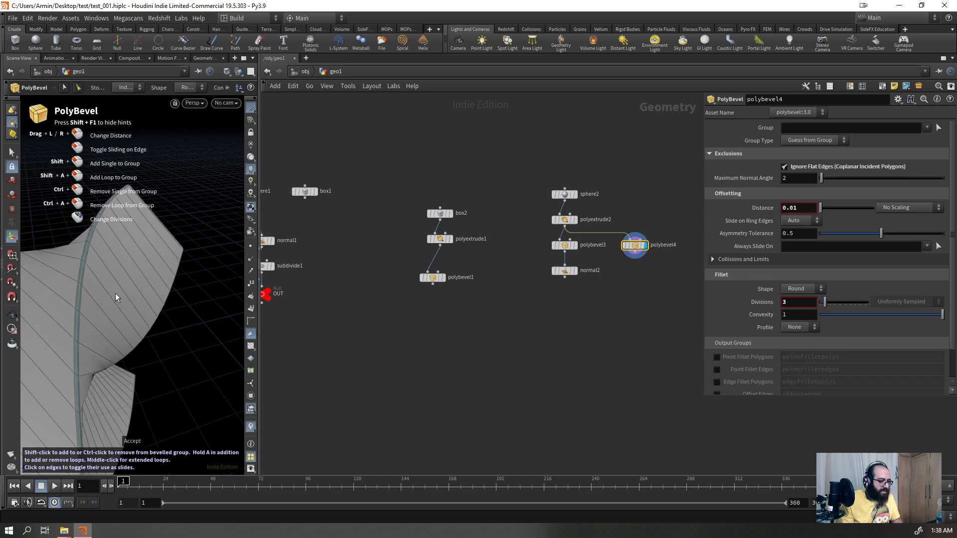
key(Escape)
mouse_move(150, 290)
mouse_down()
mouse_move(124, 295)
mouse_move(128, 306)
mouse_move(71, 338)
mouse_move(135, 285)
mouse_move(234, 263)
mouse_move(244, 280)
mouse_move(85, 284)
mouse_move(158, 254)
mouse_move(164, 166)
mouse_up()
key(shift+w)
key(shift+w)
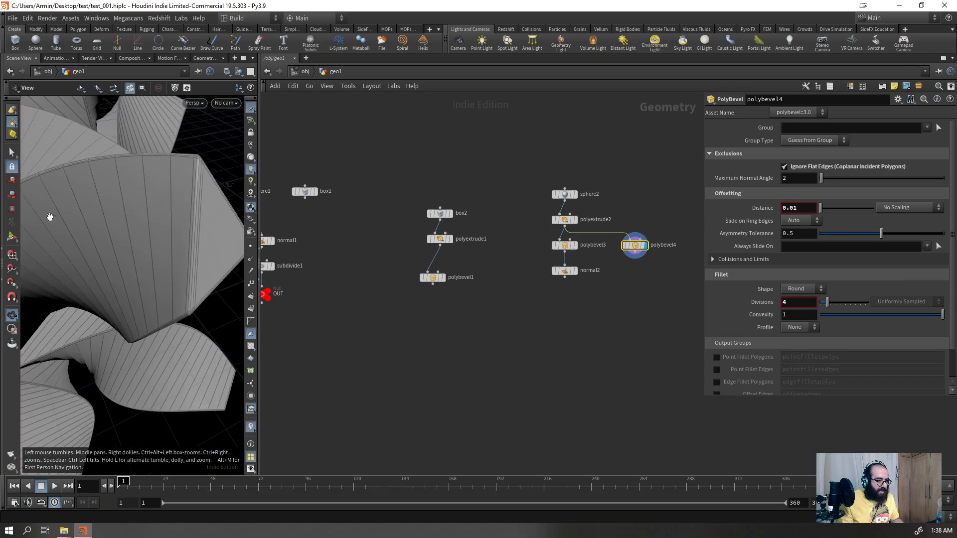
click(785, 167)
right_drag(193, 207, 209, 179)
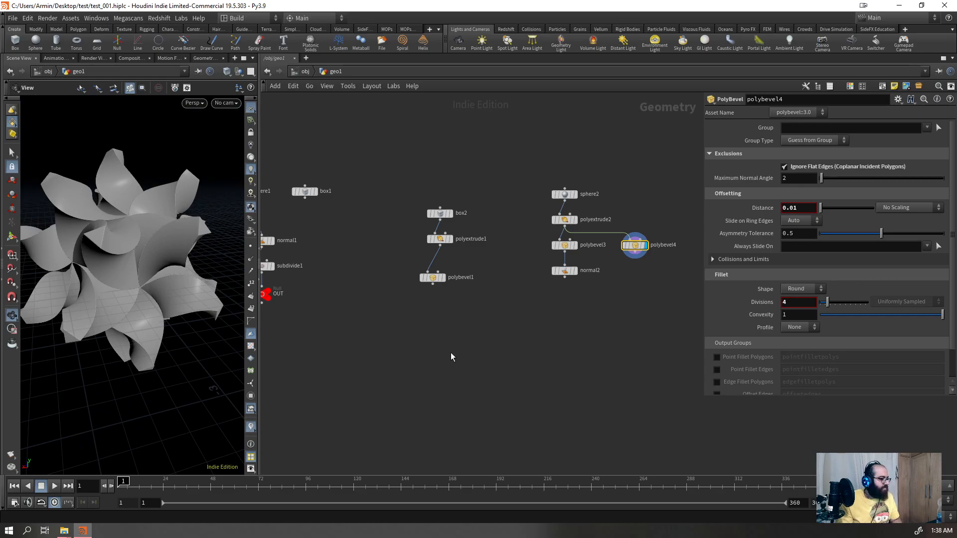
- Add a separate sphere node below the box chain, show its wireframe and set its frequency to 50
key(Tab)
text(sph)
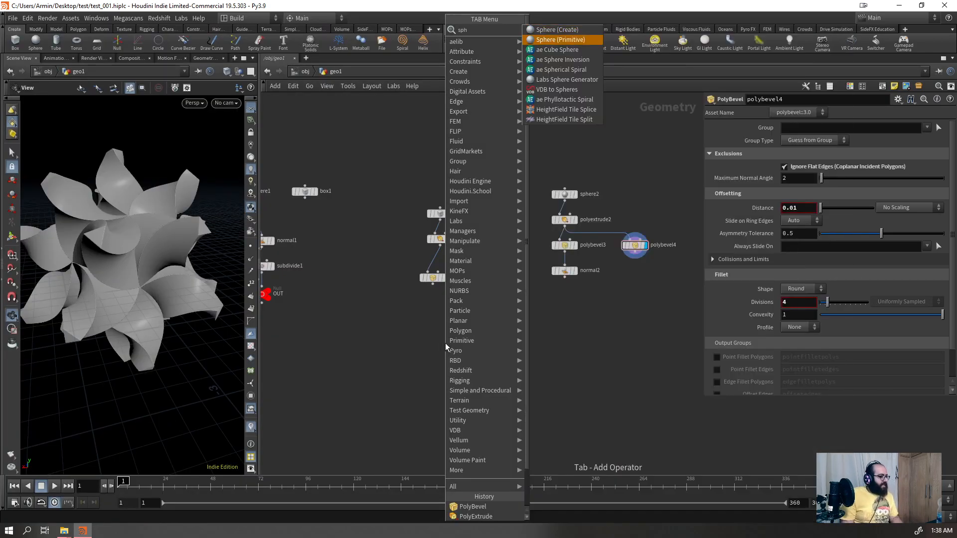
key(Return)
click(445, 343)
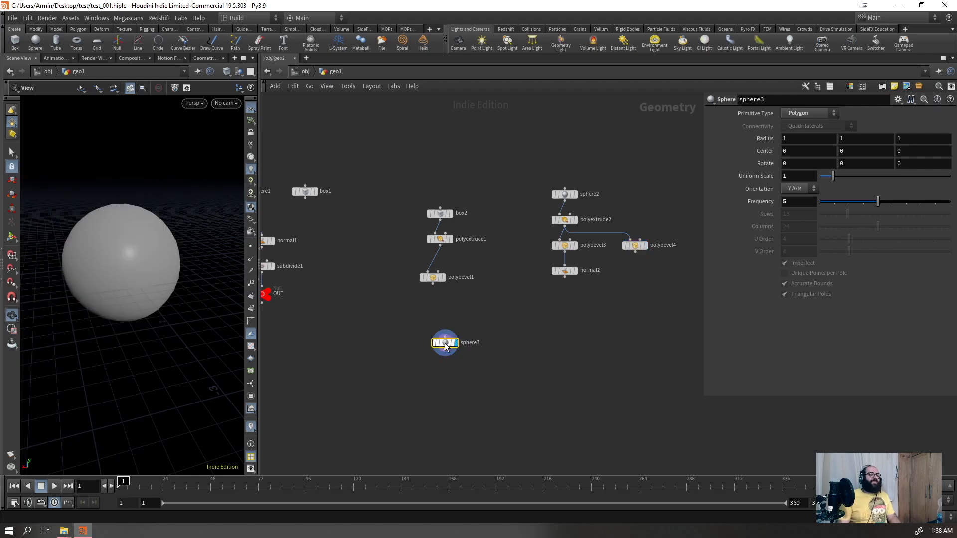
key(shift+w)
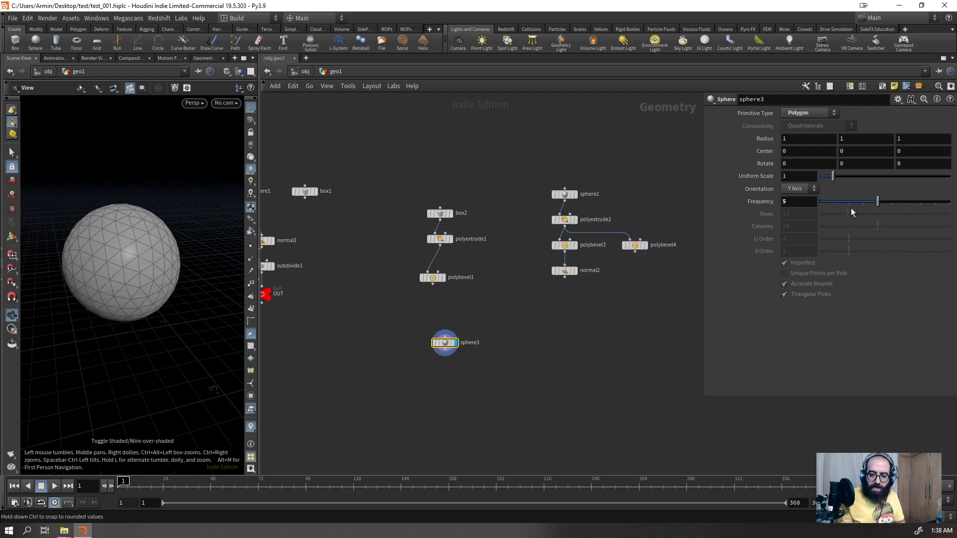
drag(878, 202, 950, 204)
text(50)
key(Return)
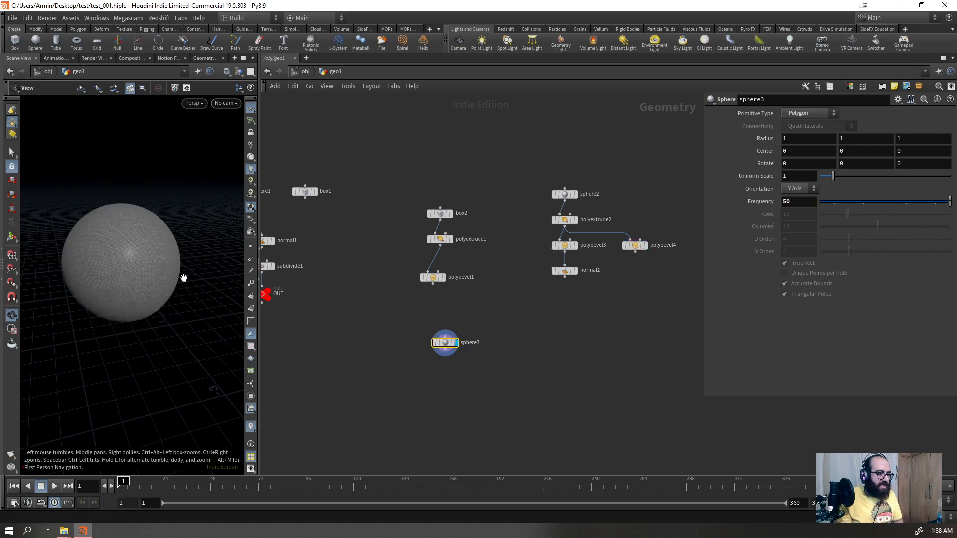
- Append a Mountain node to the new sphere and view the displaced surface without wireframe
key(Tab)
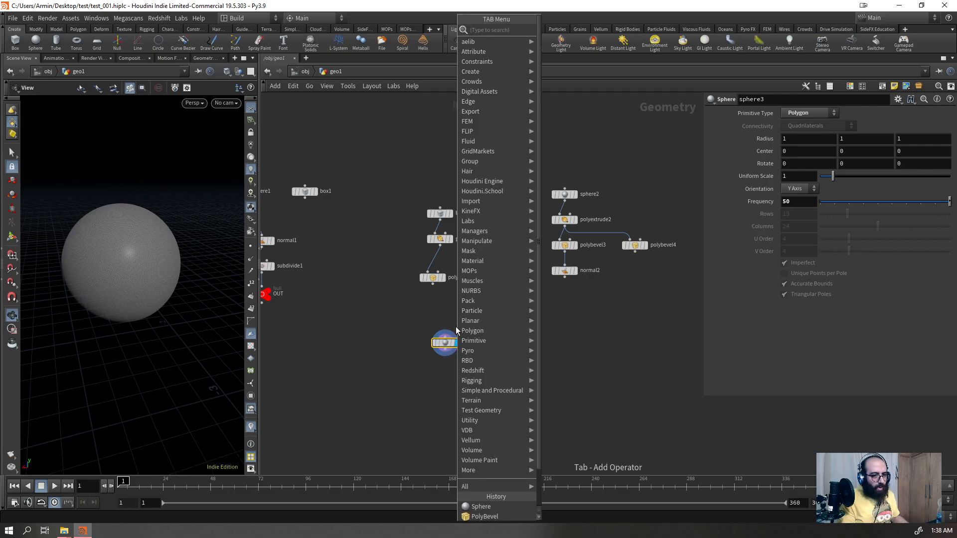
text(mount)
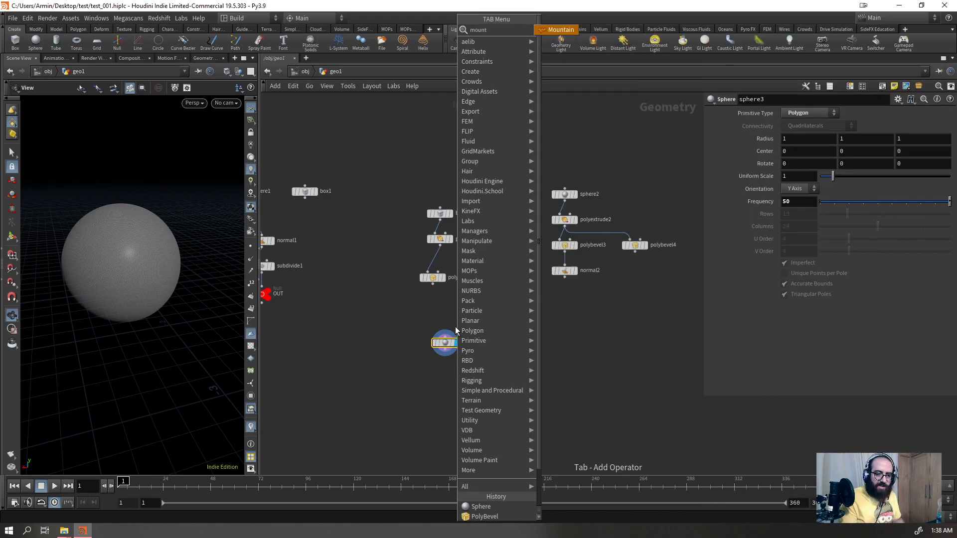
key(Return)
key(shift+w)
mouse_move(150, 275)
mouse_down()
mouse_move(145, 245)
mouse_move(120, 209)
mouse_up()
mouse_move(120, 209)
right_down()
mouse_move(176, 192)
mouse_move(140, 243)
right_up()
drag(140, 242, 153, 321)
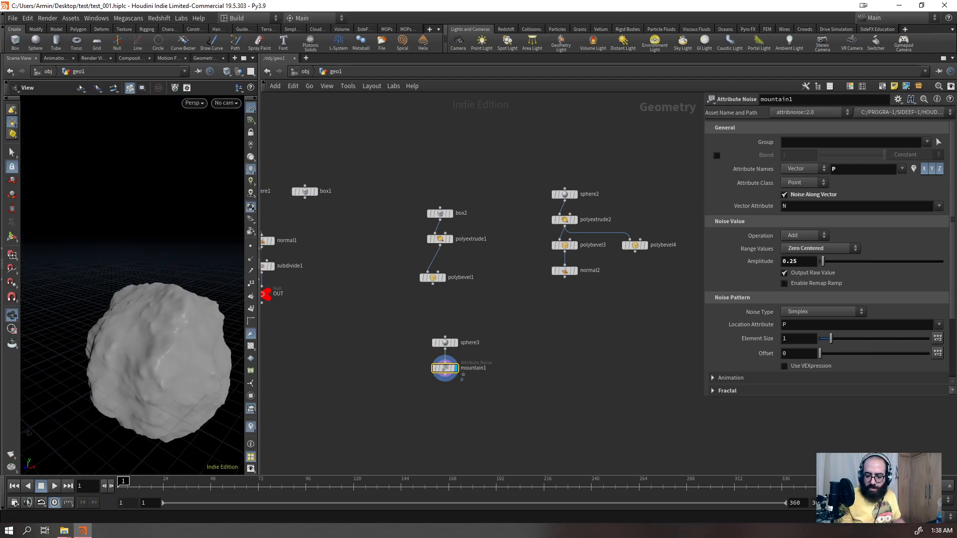
- Try Worley Cellular F2-F1, Chebyshev Cellular F1 and Manhattan Cellular F2-F1 noise on the Mountain node, with amplitude 0.12
click(853, 315)
click(814, 394)
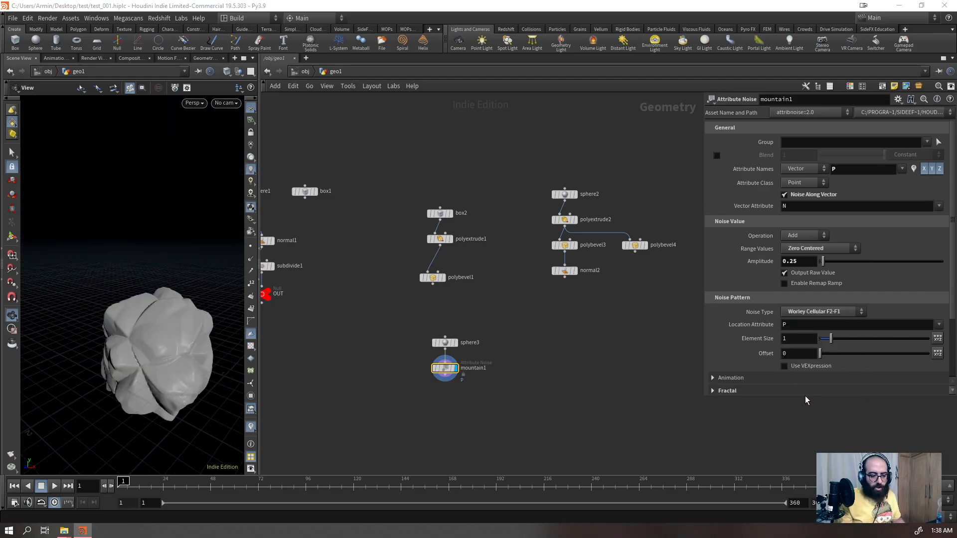
click(818, 315)
click(811, 422)
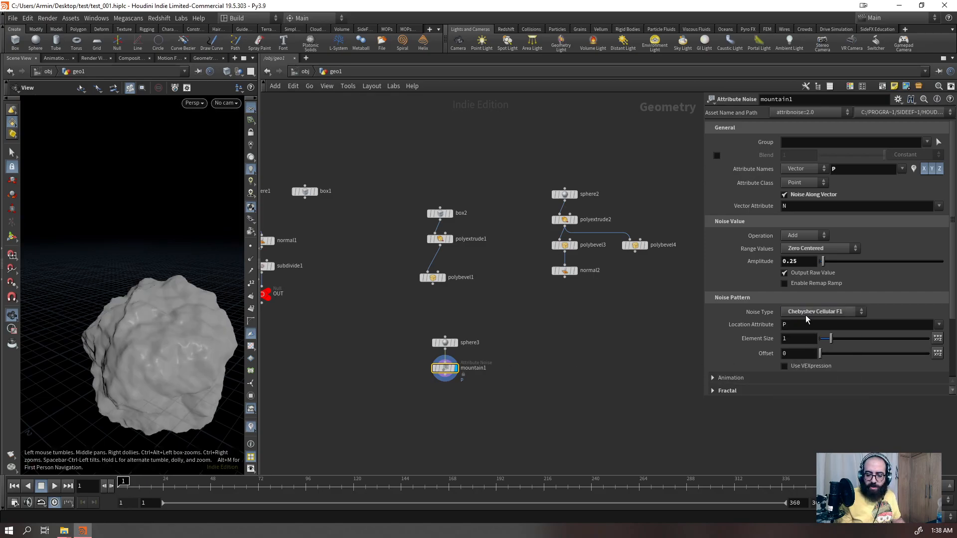
click(817, 312)
click(812, 412)
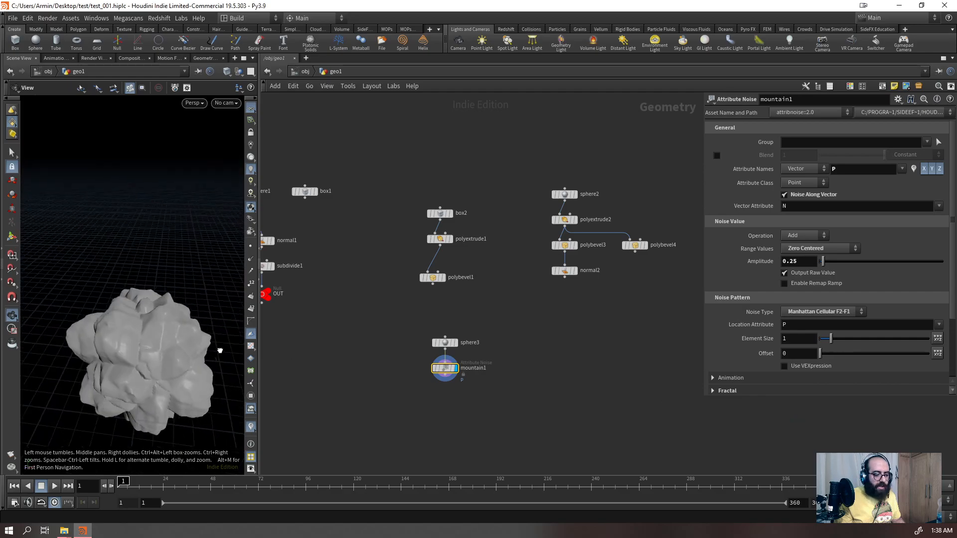
drag(822, 261, 822, 273)
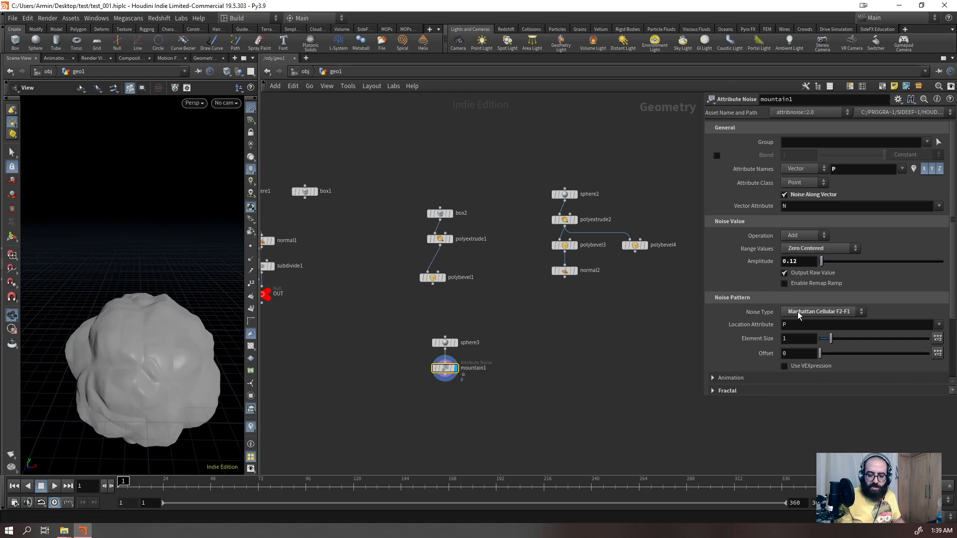
- Enable the Mountain node's remap ramp, reverse it and change the noise type to Alligator
click(809, 285)
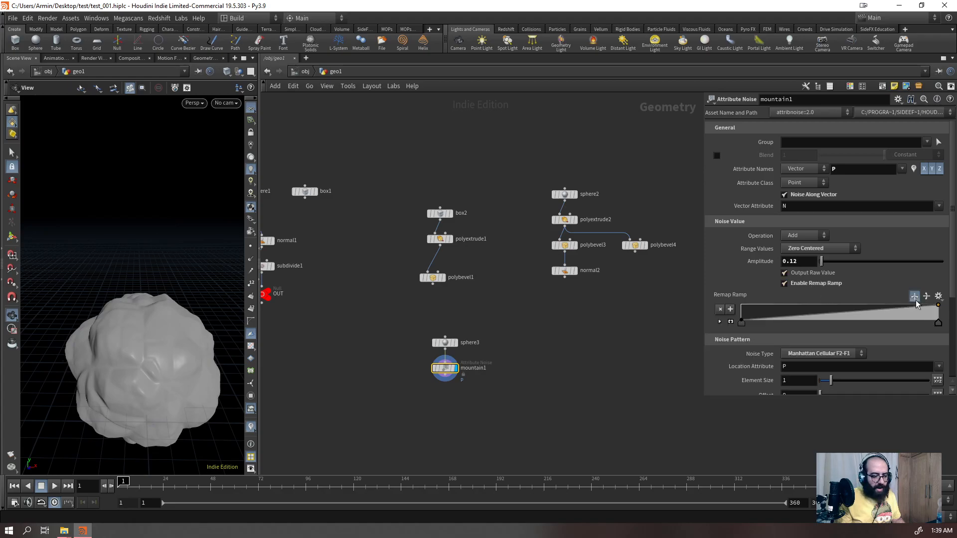
drag(919, 301, 909, 321)
click(804, 355)
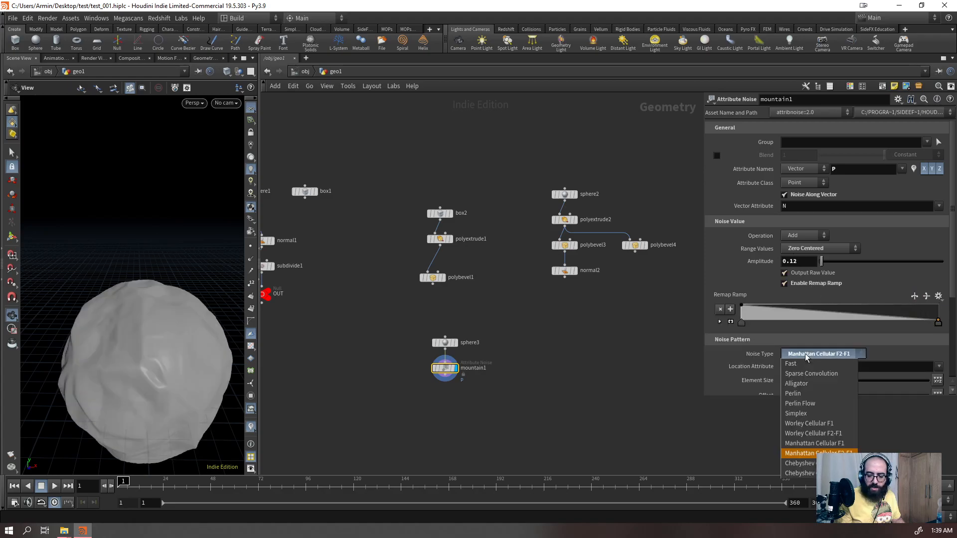
click(804, 383)
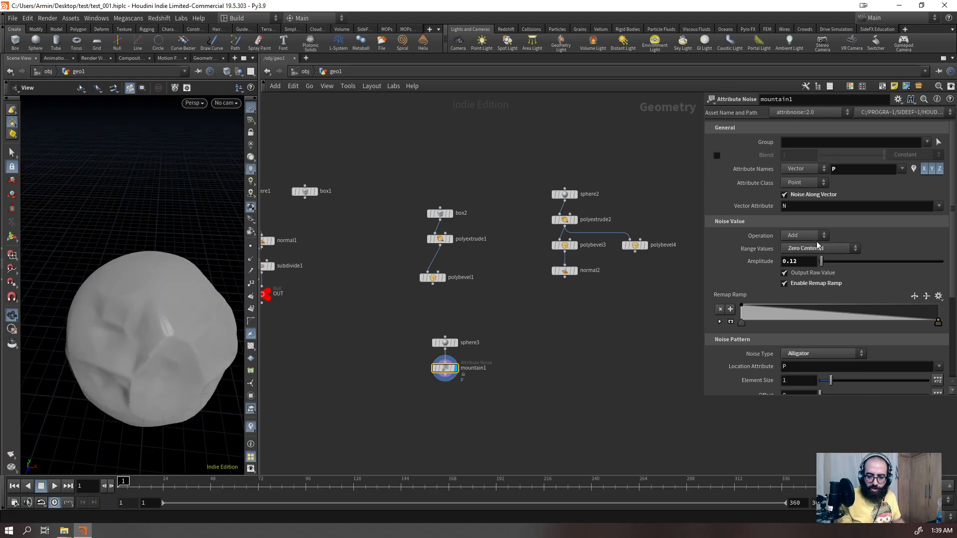
- Reduce the Mountain noise's element size to 0.14
scroll(825, 344, down, 1)
drag(832, 335, 821, 335)
drag(160, 345, 199, 313)
- Set the Mountain's source sphere frequency to 250 and check the mesh density with the wireframe displayed
drag(500, 319, 408, 357)
drag(794, 206, 717, 240)
text(250)
key(Return)
drag(194, 322, 174, 374)
scroll(174, 372, down, 3)
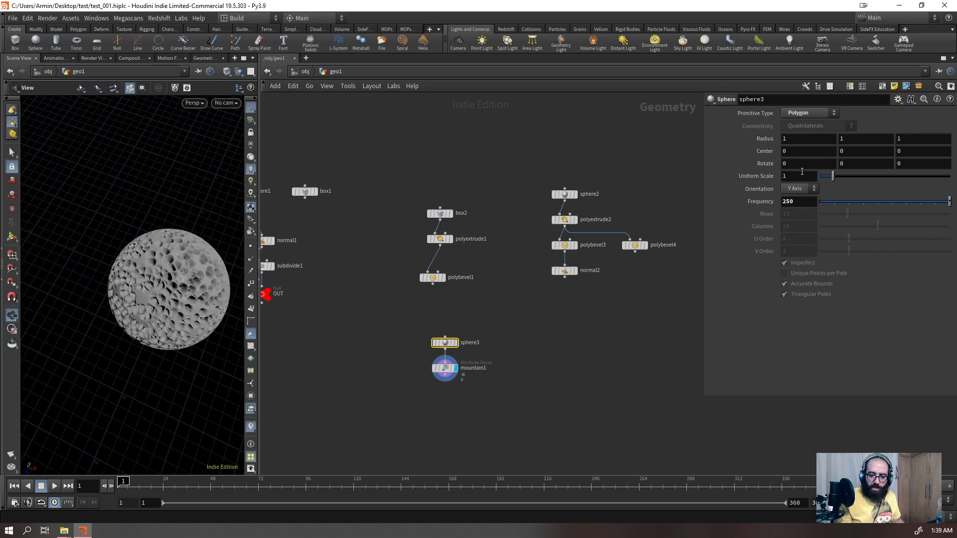
key(shift+w)
scroll(194, 310, up, 5)
drag(183, 311, 175, 267)
key(shift+w)
- Lower the Mountain node's amplitude, trying 0.05 and settling on 0.02, and review the cratered sphere
mouse_move(568, 415)
mouse_down()
mouse_move(442, 384)
mouse_move(441, 373)
mouse_up()
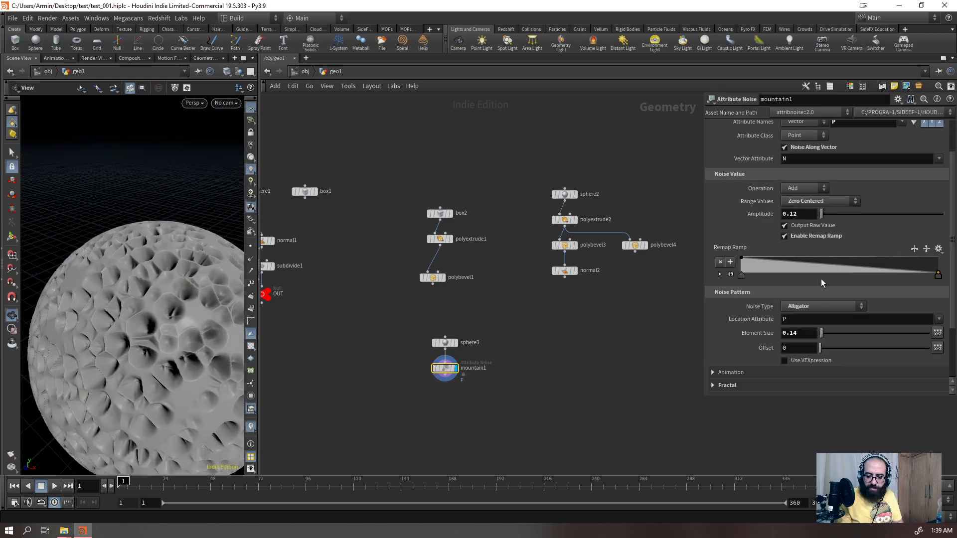
drag(813, 217, 747, 245)
text(0.05)
key(Return)
drag(197, 315, 189, 323)
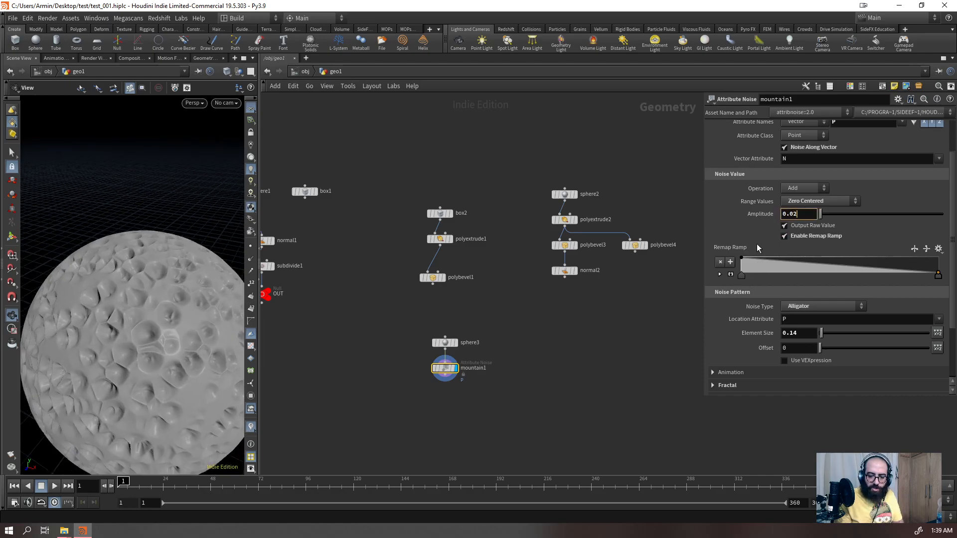
key(Return)
right_drag(134, 299, 102, 368)
drag(102, 368, 124, 329)
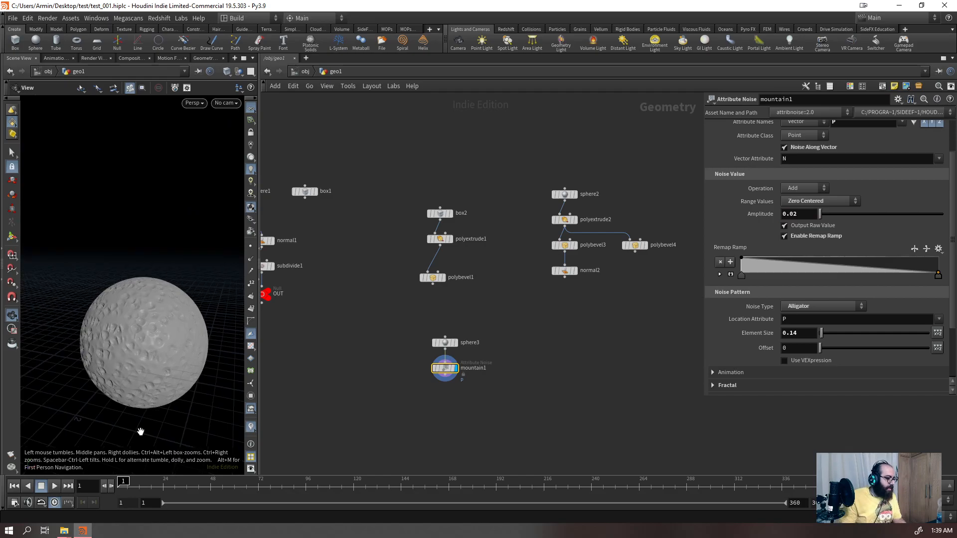
- Add a grid node beside the Mountain chain and display its polygons in wireframe over shading
scroll(450, 166, down, 3)
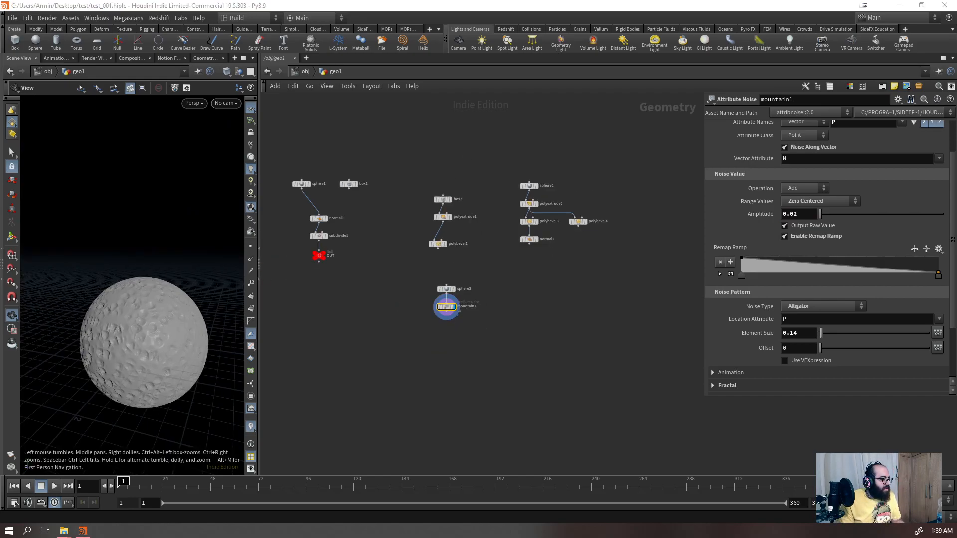
key(Tab)
mouse_move(526, 304)
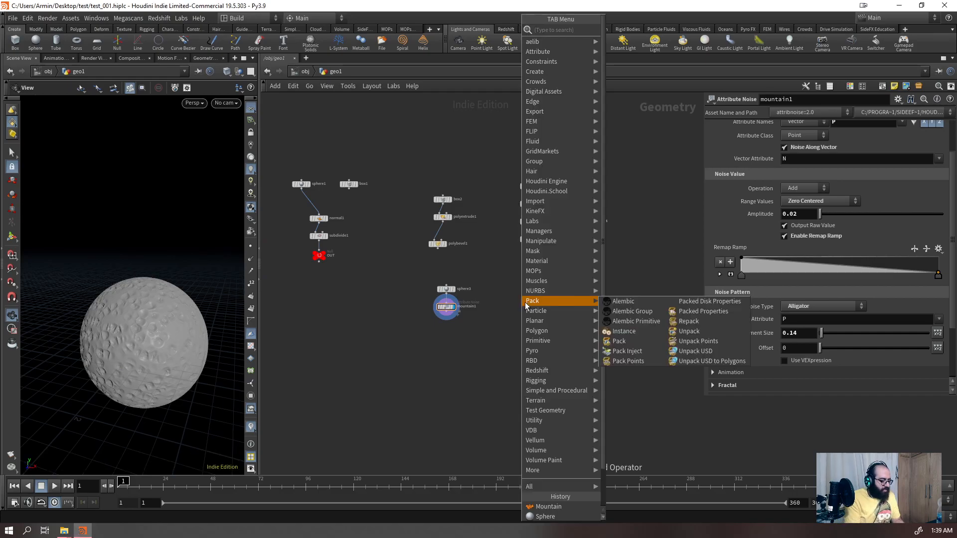
text(grid)
key(Return)
click(525, 302)
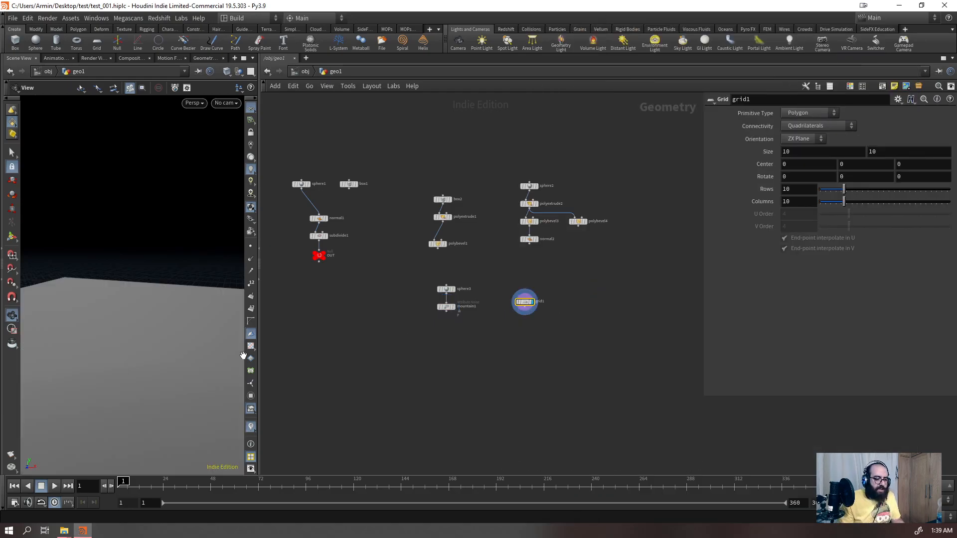
drag(164, 299, 145, 344)
key(shift+w)
right_drag(145, 344, 87, 375)
- Append a PolyExtrude node to the grid
drag(543, 353, 521, 280)
key(Tab)
text(pol)
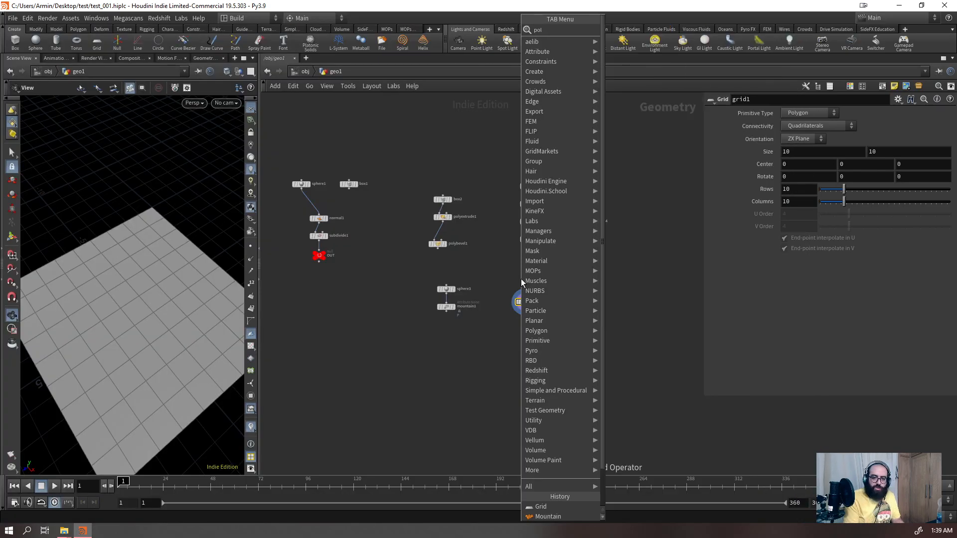
text(yext)
key(Return)
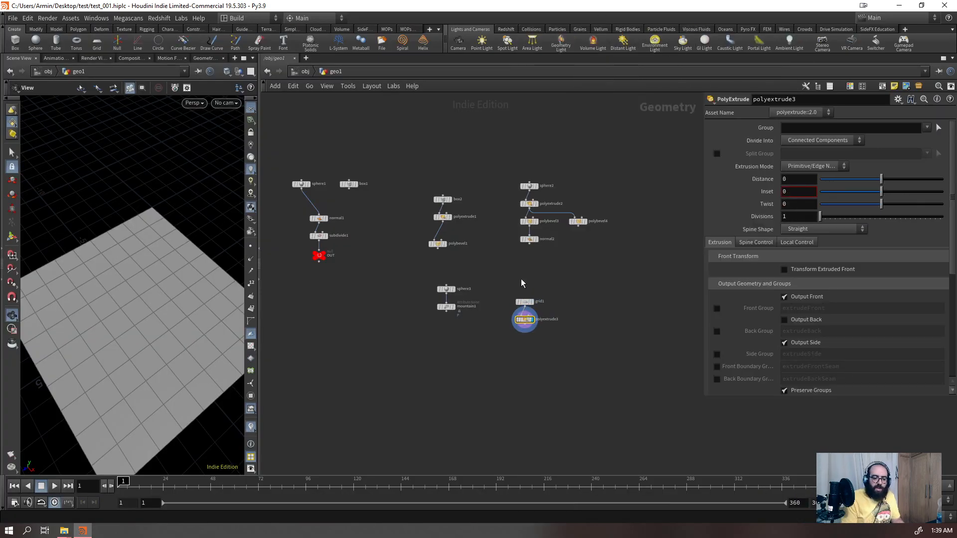
- Extrude the whole grid upward by about 5.83 and frame the resulting block
scroll(523, 310, up, 10)
drag(121, 340, 129, 305)
key(Return)
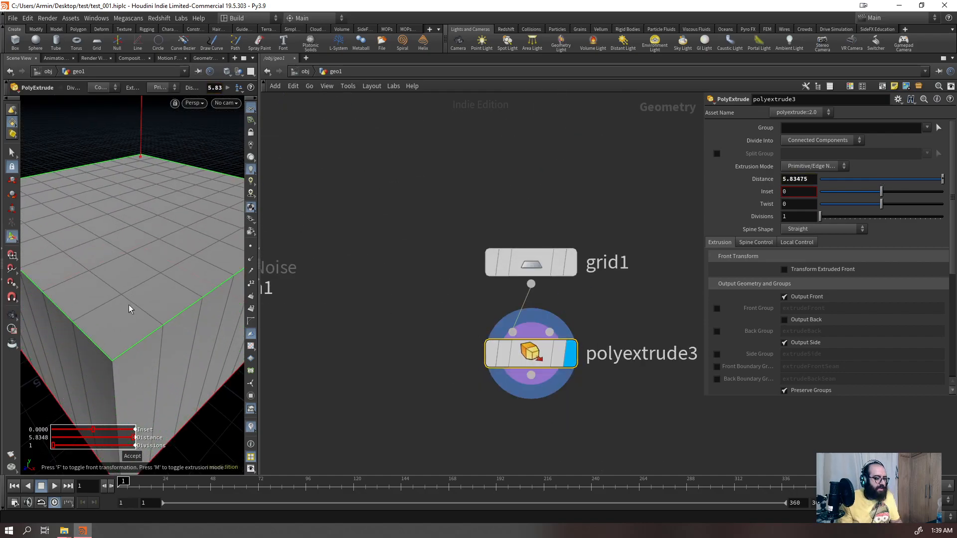
key(Escape)
key(h)
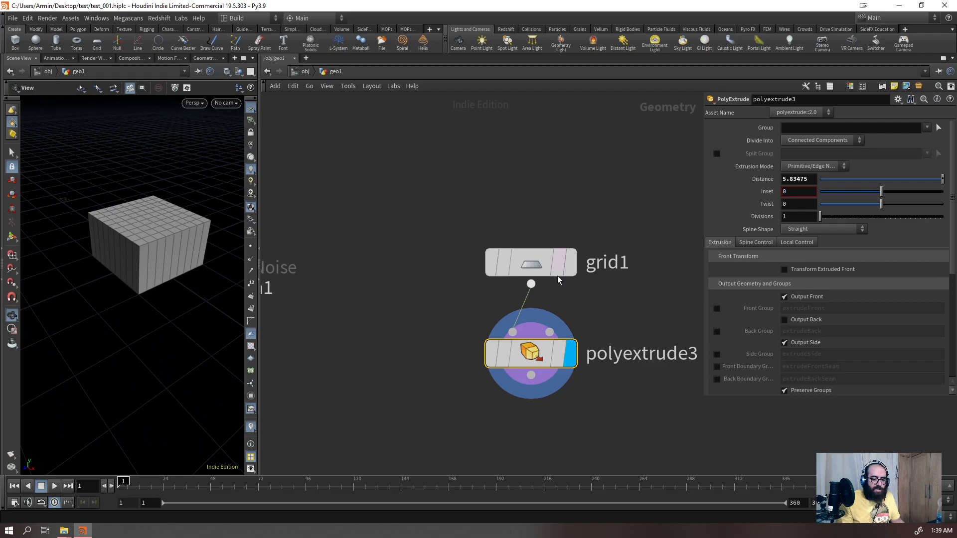
- Display the grid and insert a group node named selected between it and the PolyExtrude
click(569, 262)
key(Tab)
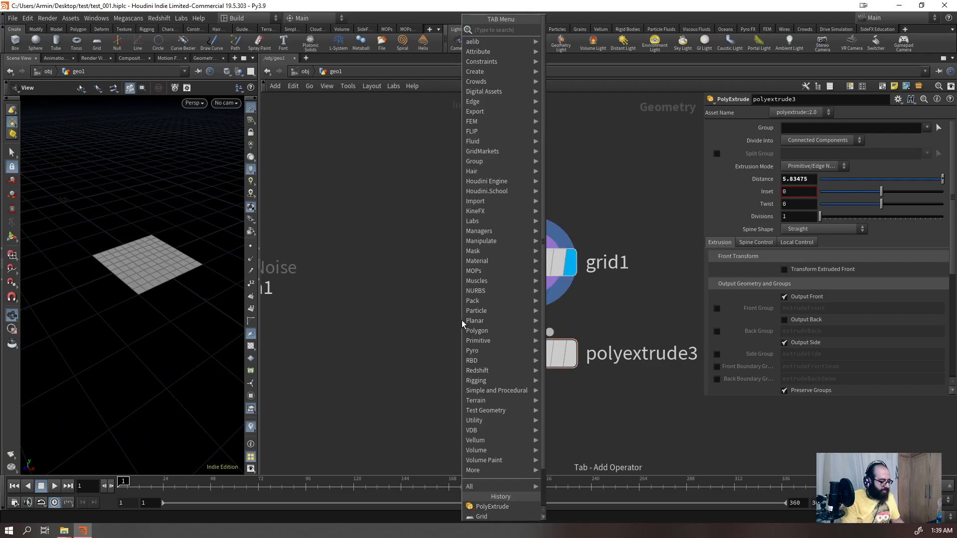
text(group)
key(Return)
double_click(796, 112)
text(selected)
key(Return)
- Turn off the group's base group and keep primitives by random chance at about 19.2 percent
click(795, 164)
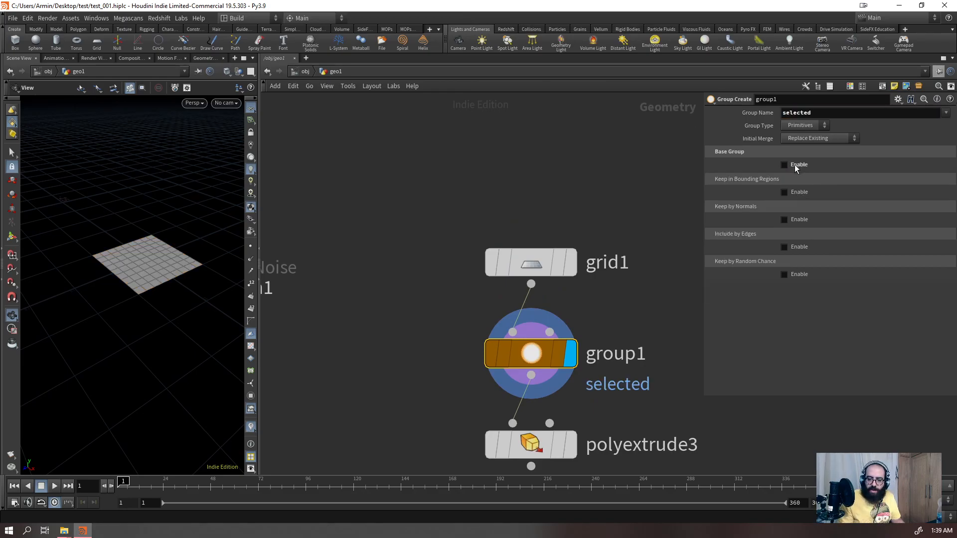
click(788, 277)
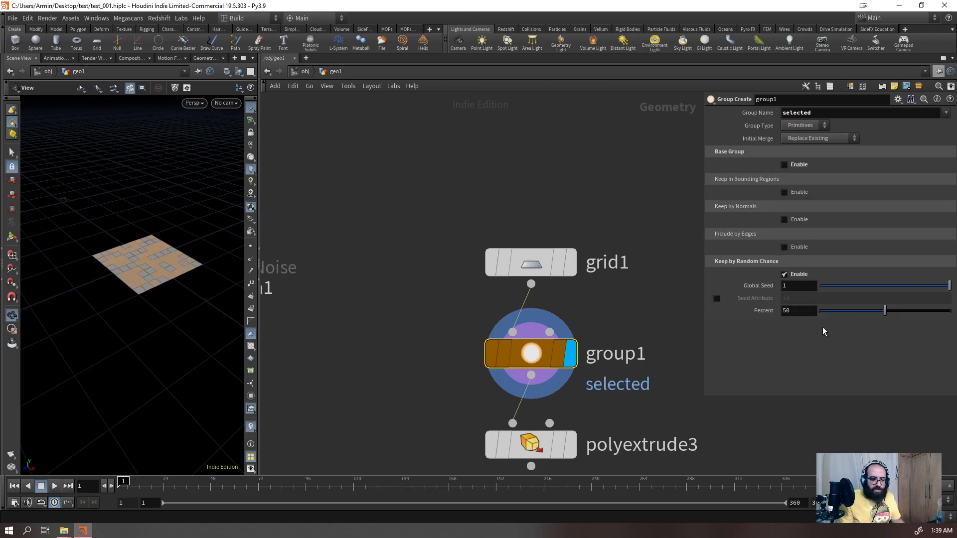
drag(884, 311, 845, 313)
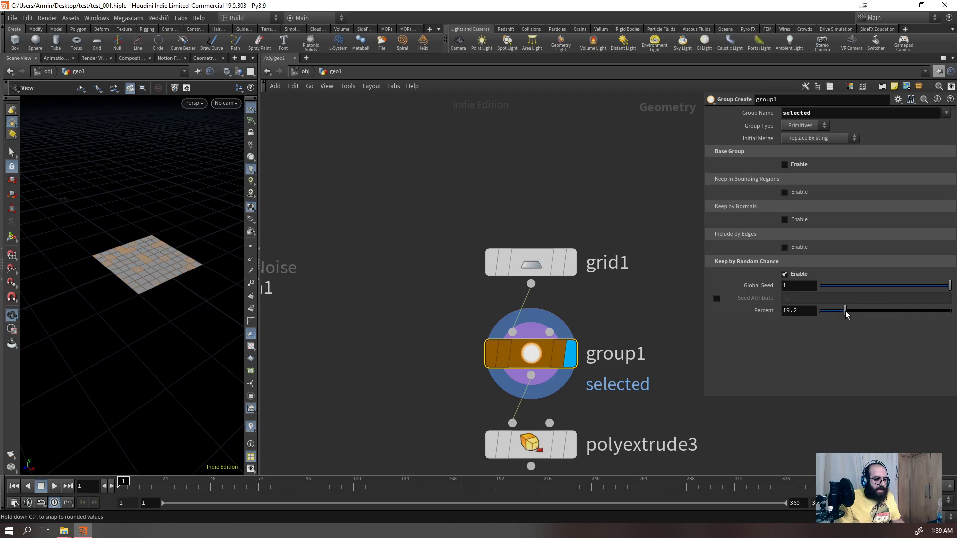
- Restrict the PolyExtrude to the selected primitive group so only the randomly chosen grid faces are extruded
click(566, 440)
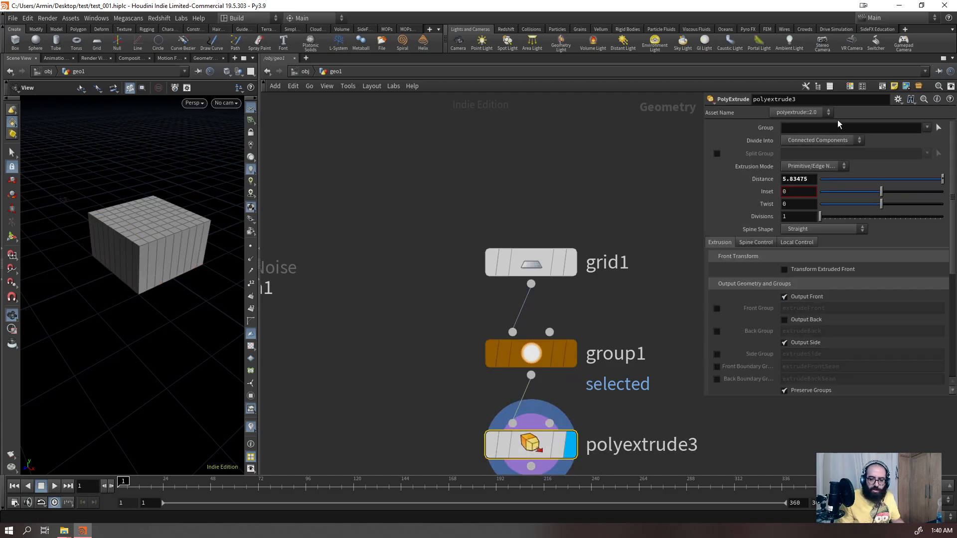
click(927, 127)
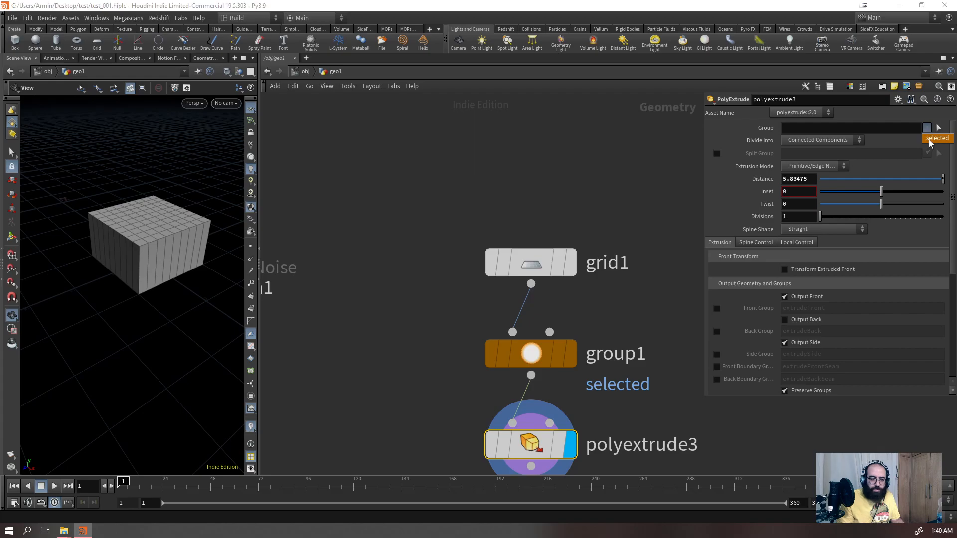
click(930, 137)
drag(174, 230, 147, 236)
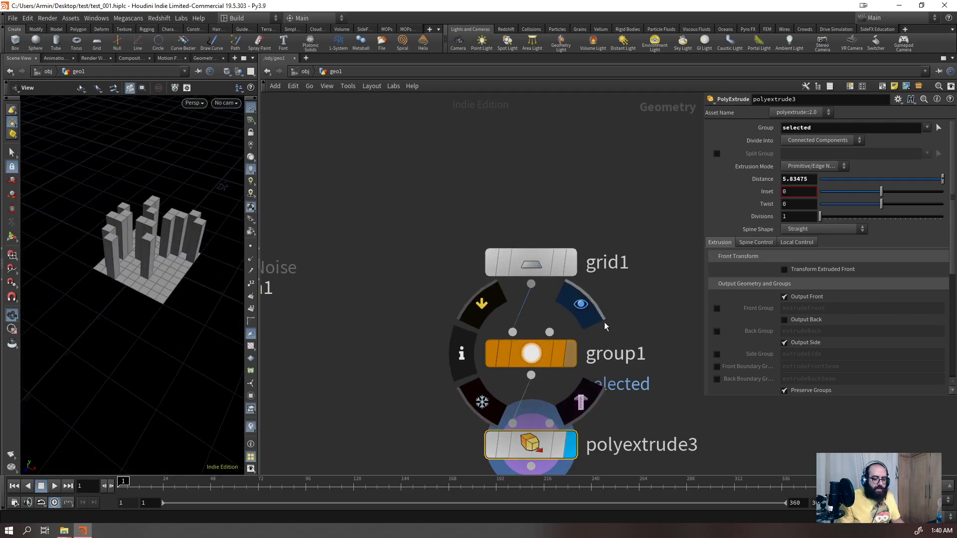
- Set the group node's random chance to 12.3 percent with a global seed of 0.692
click(549, 353)
mouse_move(847, 312)
mouse_down()
mouse_move(889, 312)
mouse_move(824, 311)
mouse_move(836, 312)
mouse_up()
mouse_move(922, 292)
mouse_down()
mouse_move(890, 292)
mouse_move(923, 292)
mouse_move(909, 291)
mouse_up()
key(Down)
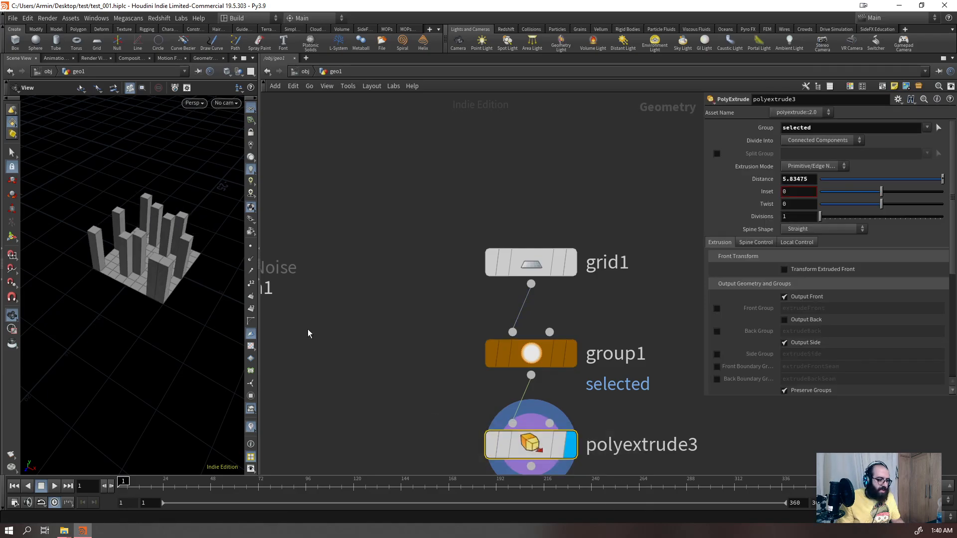
- Turn off side output on the PolyExtrude and reduce its extrusion distance to about 1.33
click(794, 344)
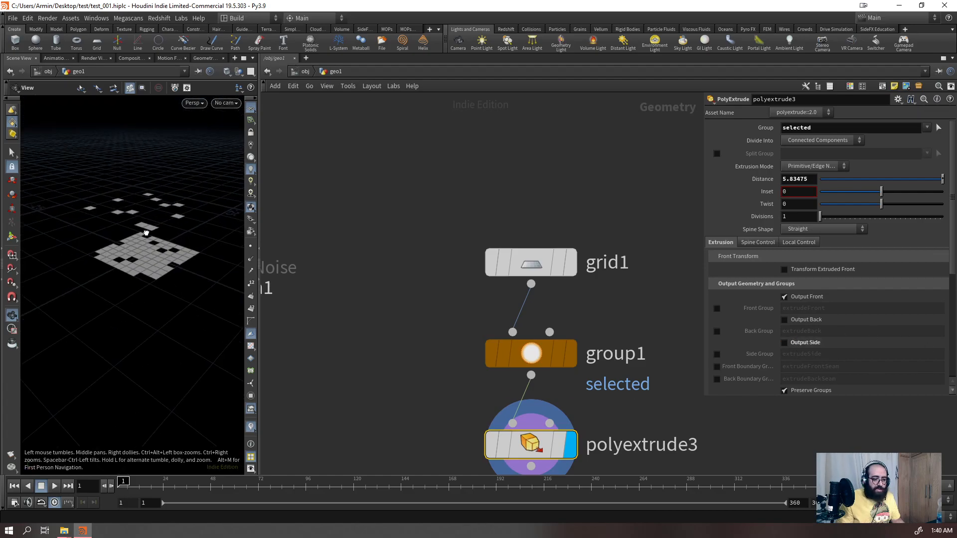
scroll(139, 285, up, 3)
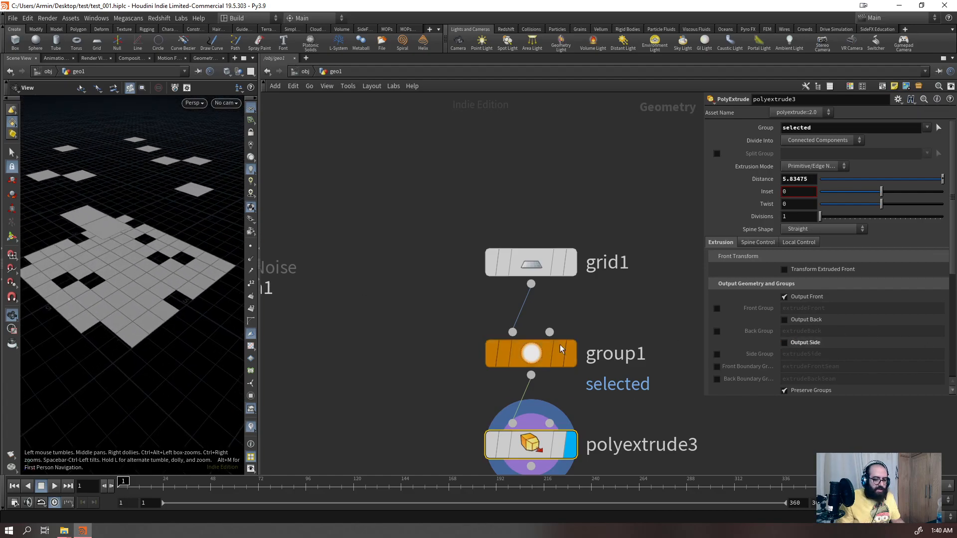
key(Return)
middle_drag(162, 194, 160, 252)
key(Escape)
scroll(130, 280, down, 5)
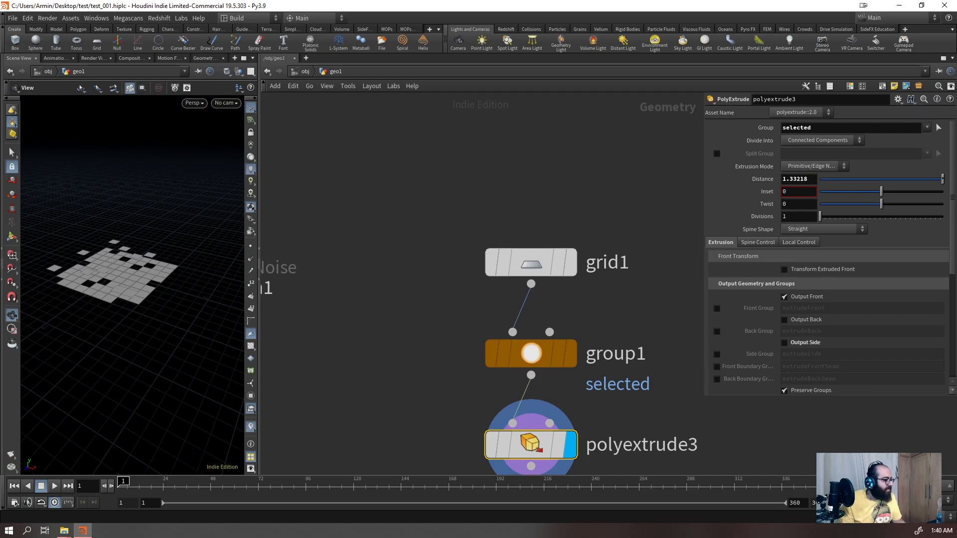
- Delete all nodes from the geo1 network
scroll(558, 134, down, 10)
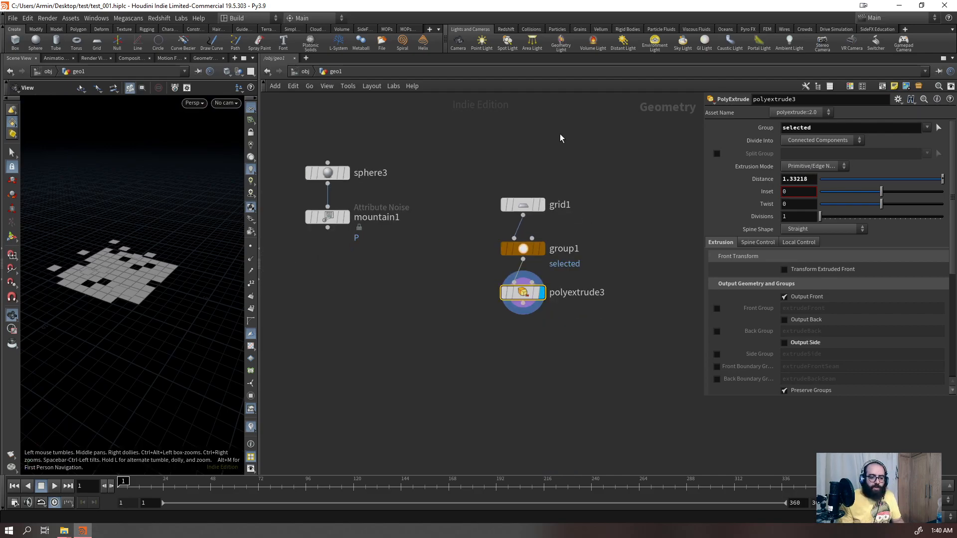
key(n)
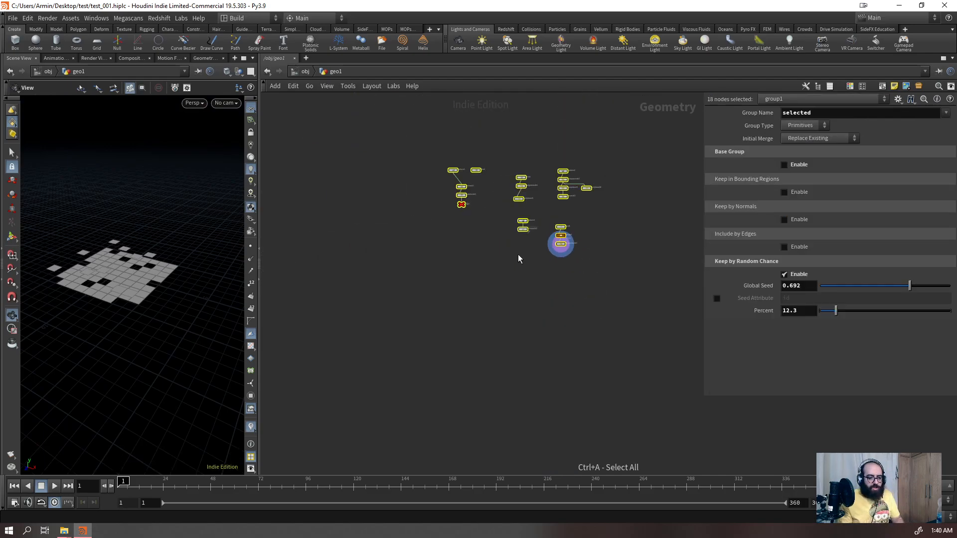
key(Delete)
- Add a Line node to the empty network and frame the line in the viewport
key(Tab)
text(line)
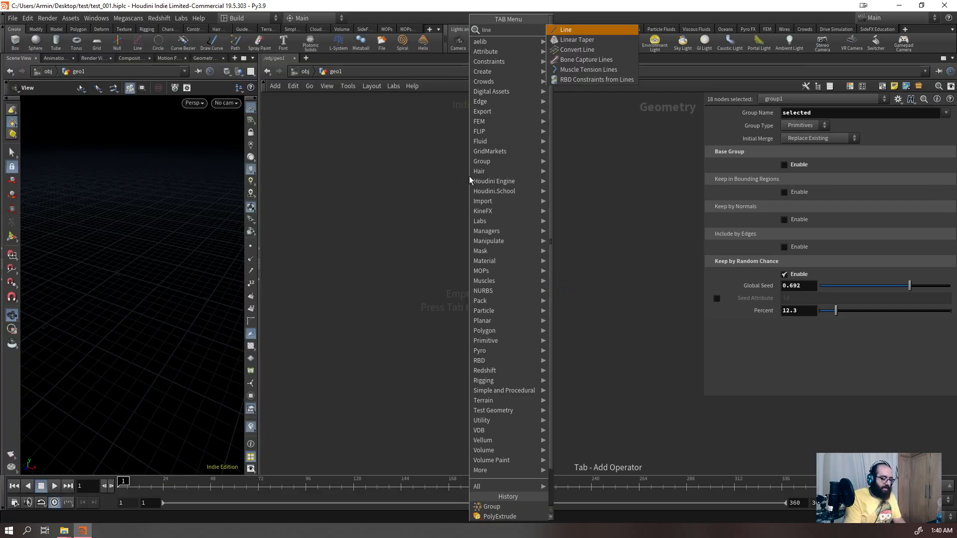
key(Return)
click(469, 176)
key(f)
key(f)
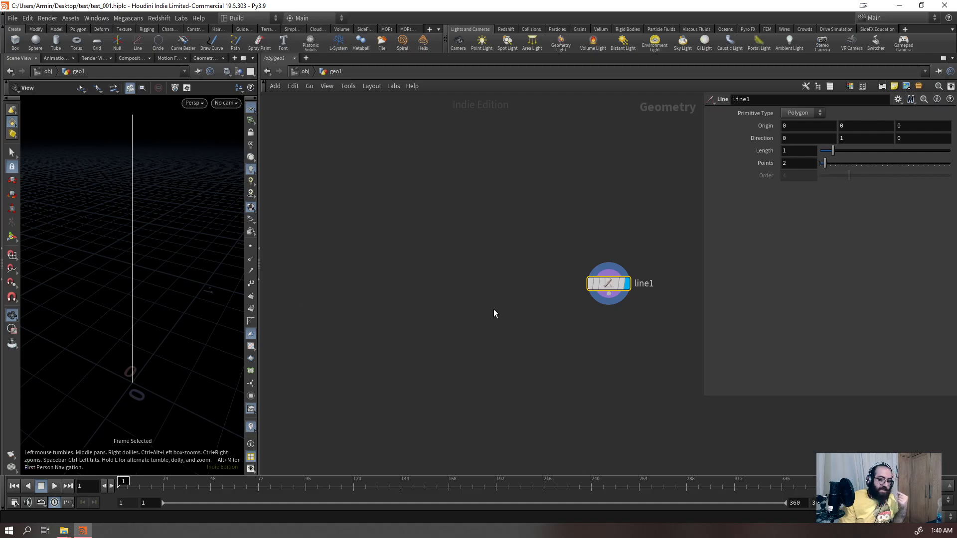
scroll(491, 313, down, 2)
scroll(541, 349, up, 2)
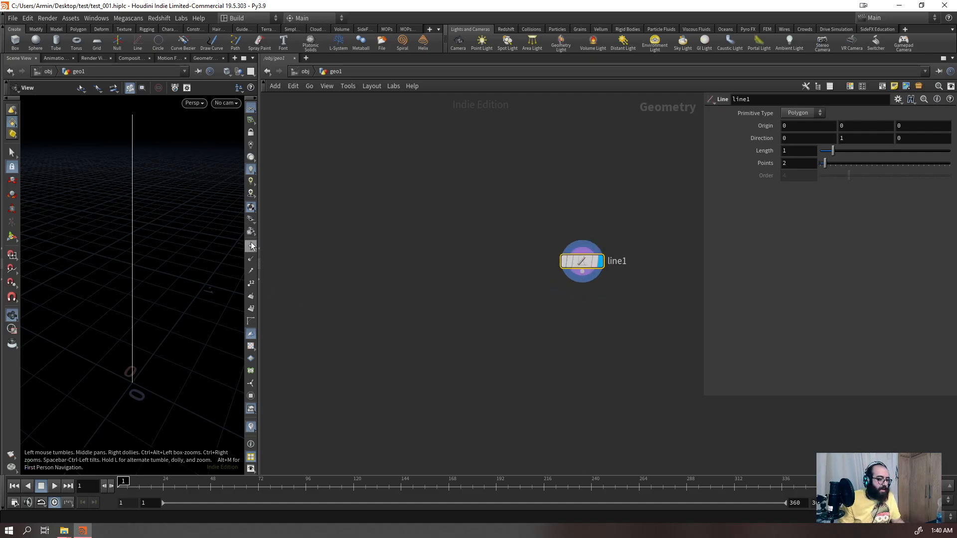
- Try 50 points on the line, undo it, and append a Resample node instead
drag(826, 164, 949, 164)
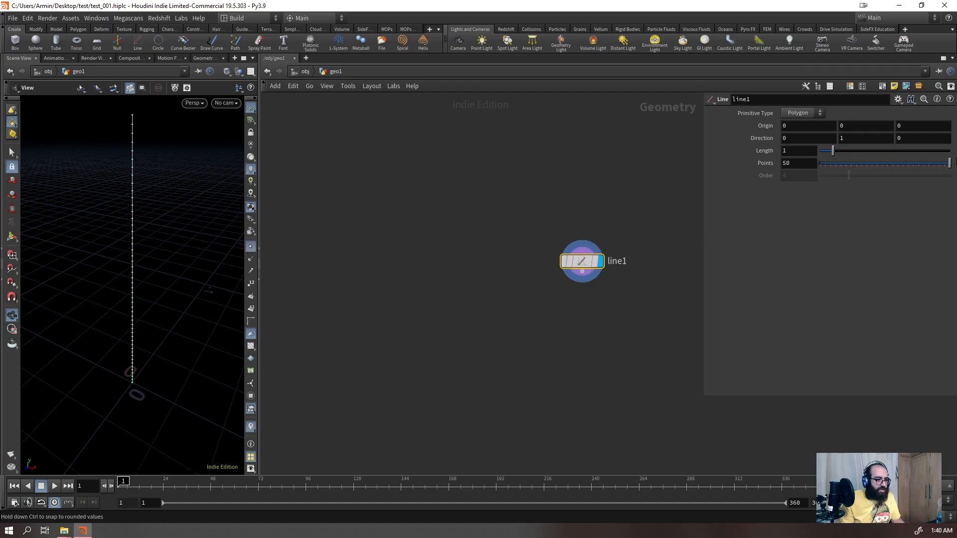
key(ctrl+z)
key(Tab)
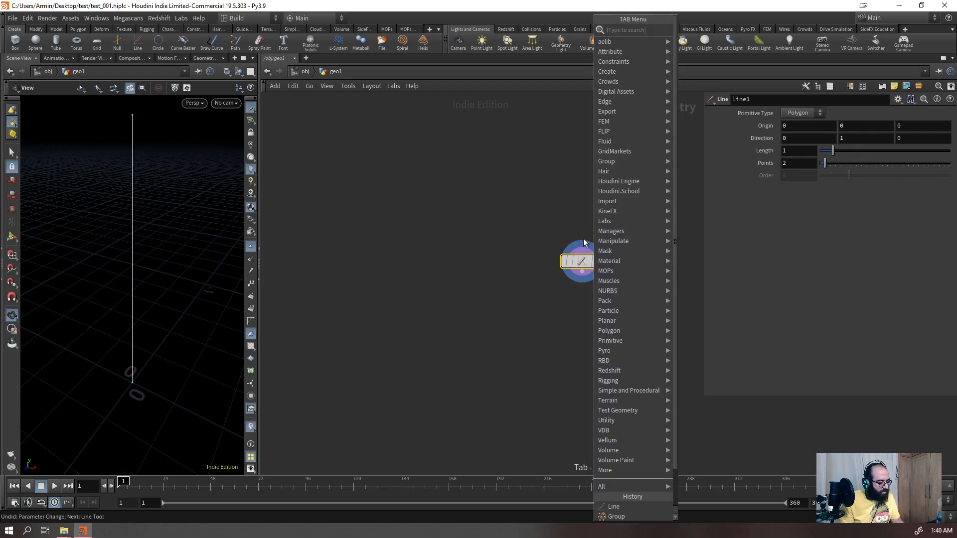
text(resample)
key(Return)
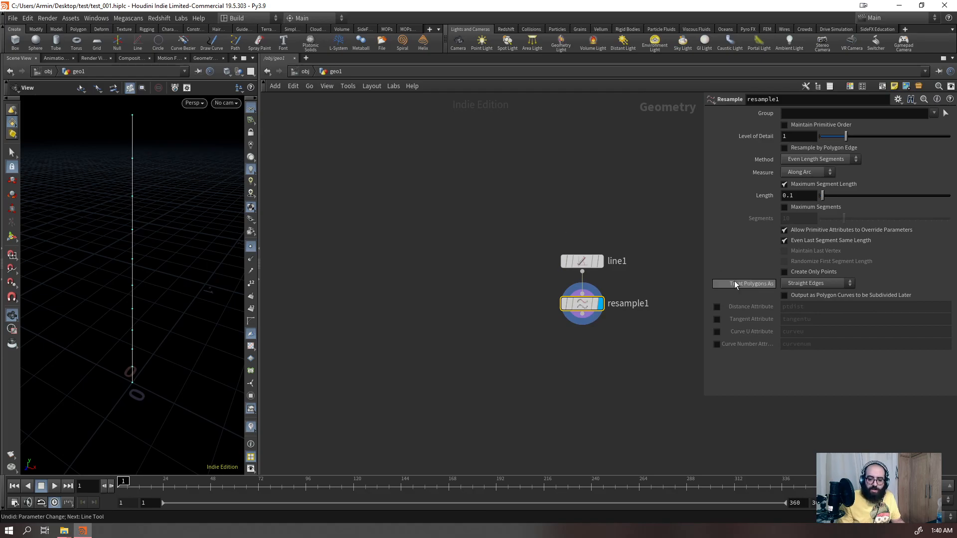
- Try a resample segment length of 0.05, undo it, and leave the measure set to Along Arc
click(807, 196)
text(0.05)
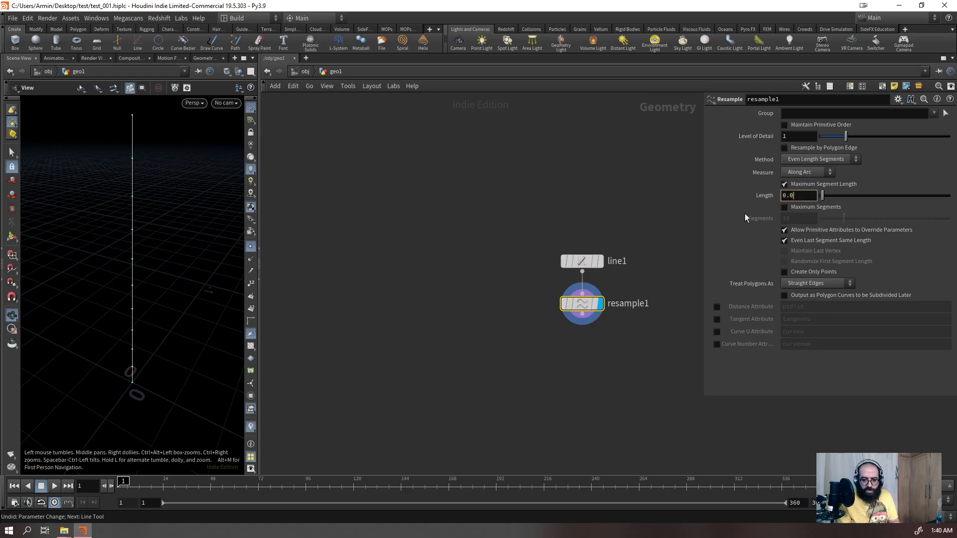
key(Return)
key(ctrl+z)
click(791, 173)
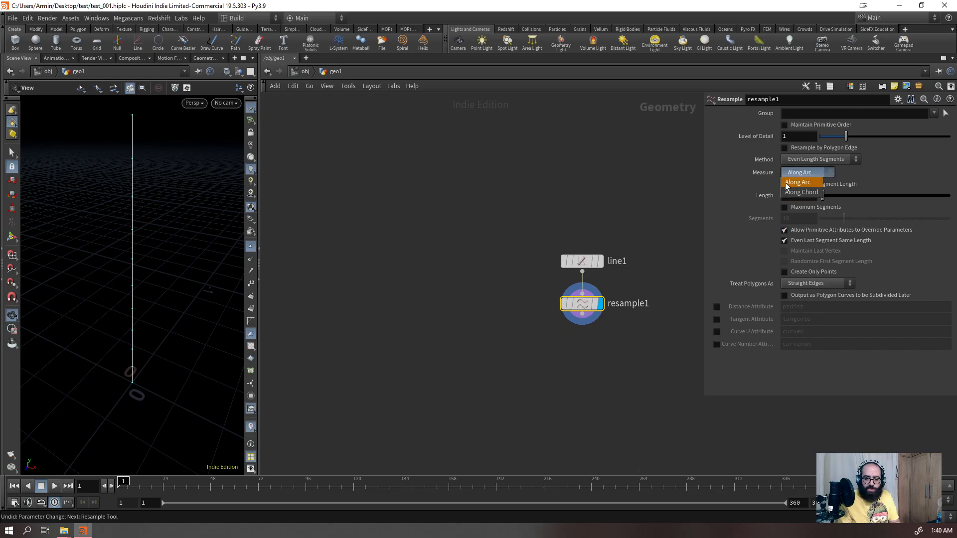
click(748, 179)
click(811, 173)
click(800, 182)
- Disable the maximum segment length on the Resample node and limit it to a maximum of 50 segments
click(785, 184)
click(785, 206)
drag(849, 223, 951, 220)
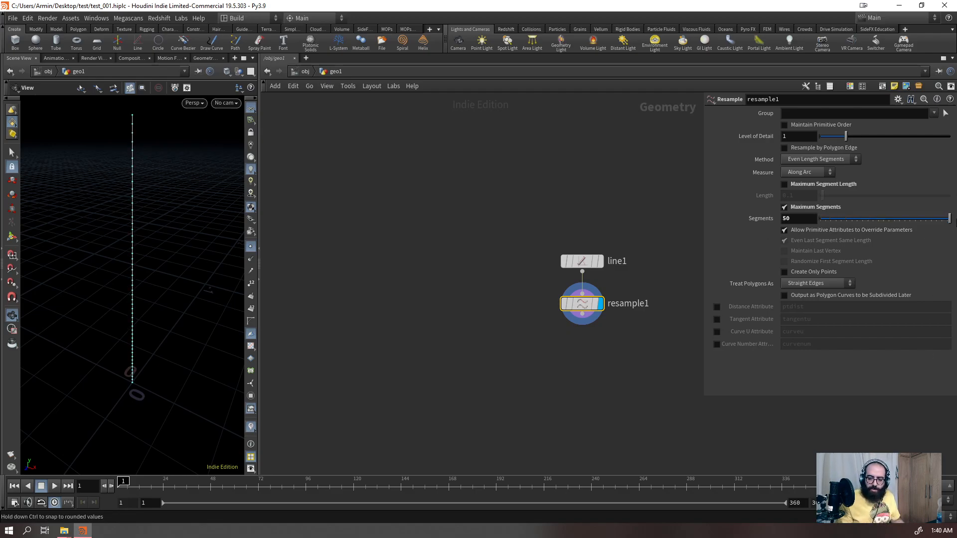
- Output the Curve U attribute curveu from the Resample node and visualize it as colours along the line
click(717, 332)
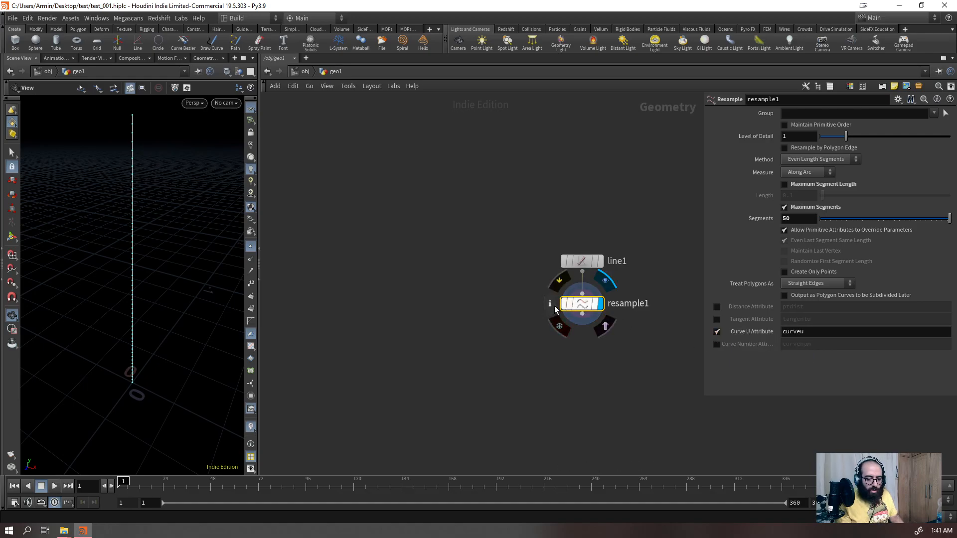
click(550, 304)
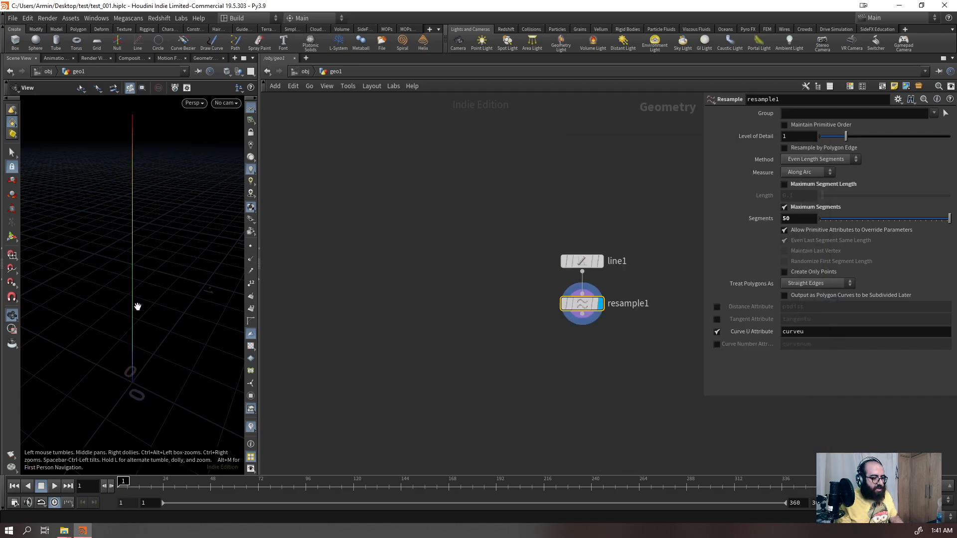
drag(140, 377, 136, 401)
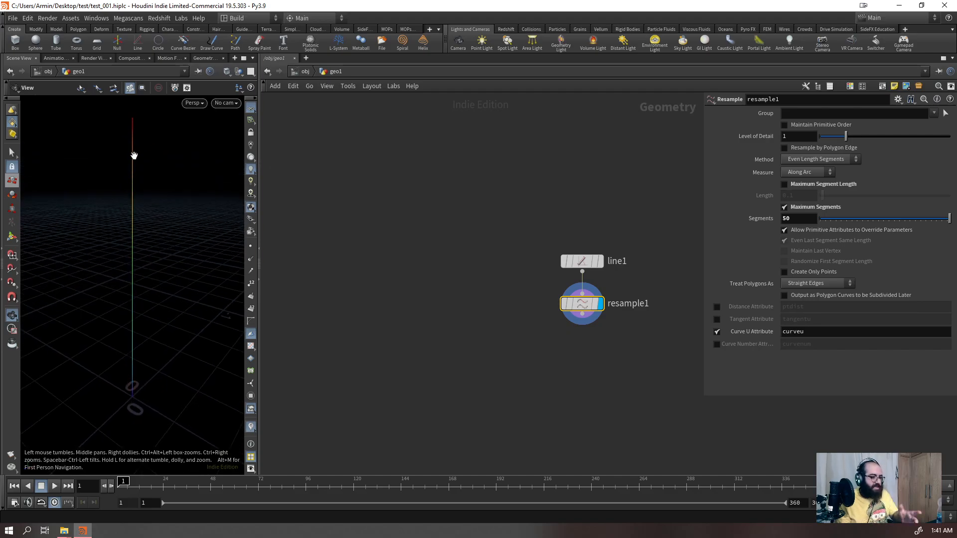
- Append a Mountain node to the Resample node
scroll(453, 324, down, 2)
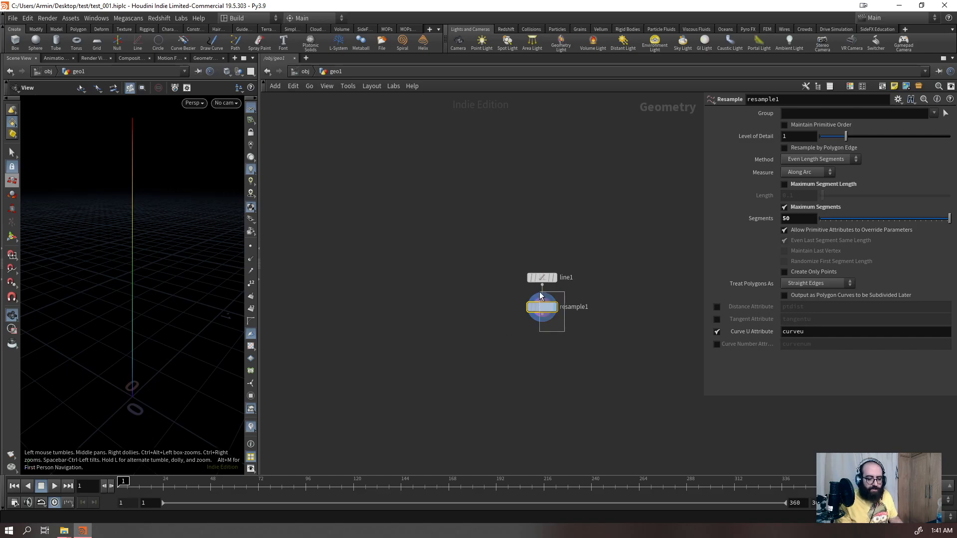
drag(567, 297, 547, 309)
key(Tab)
key(Escape)
click(551, 305)
key(Tab)
text(mount)
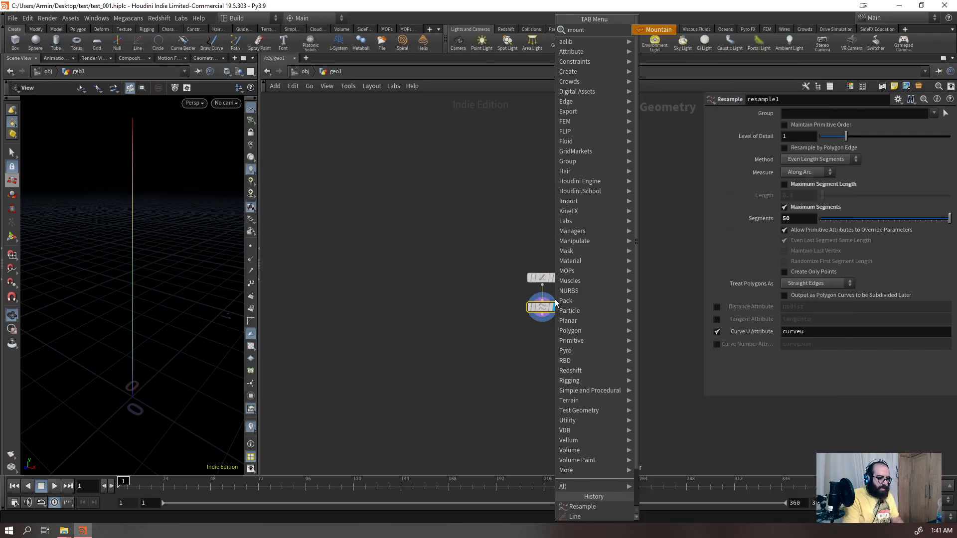
key(Return)
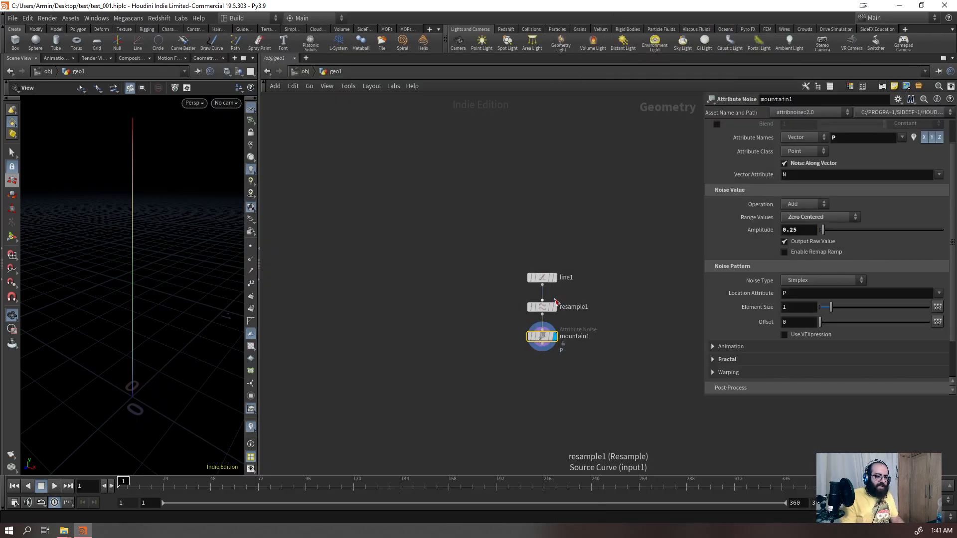
- Turn off Noise Along Vector on the Mountain node, set its Element Size to 0.23, and inspect the distorted line
click(785, 163)
alt+right_drag(169, 265, 73, 346)
alt+drag(72, 346, 723, 306)
drag(830, 297, 823, 306)
alt+drag(125, 200, 153, 254)
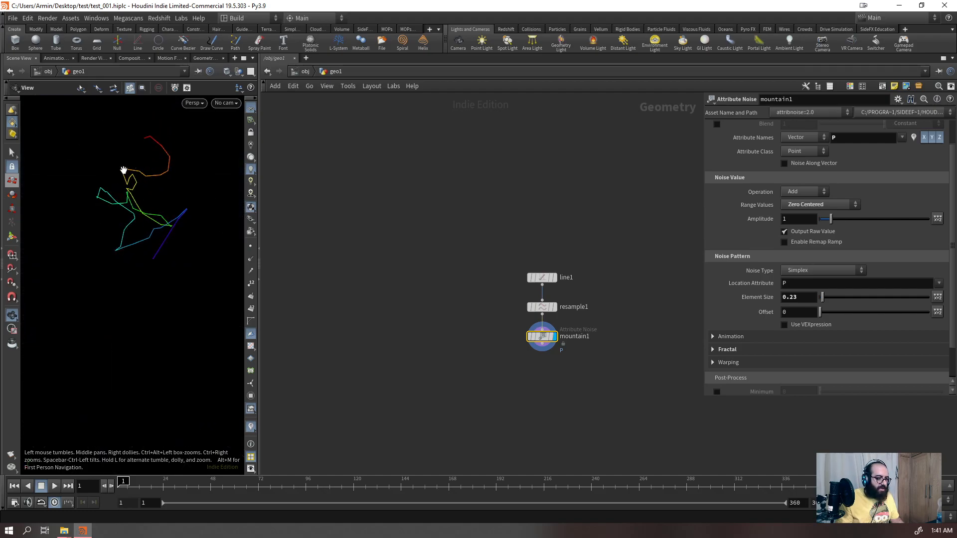
alt+drag(122, 222, 213, 283)
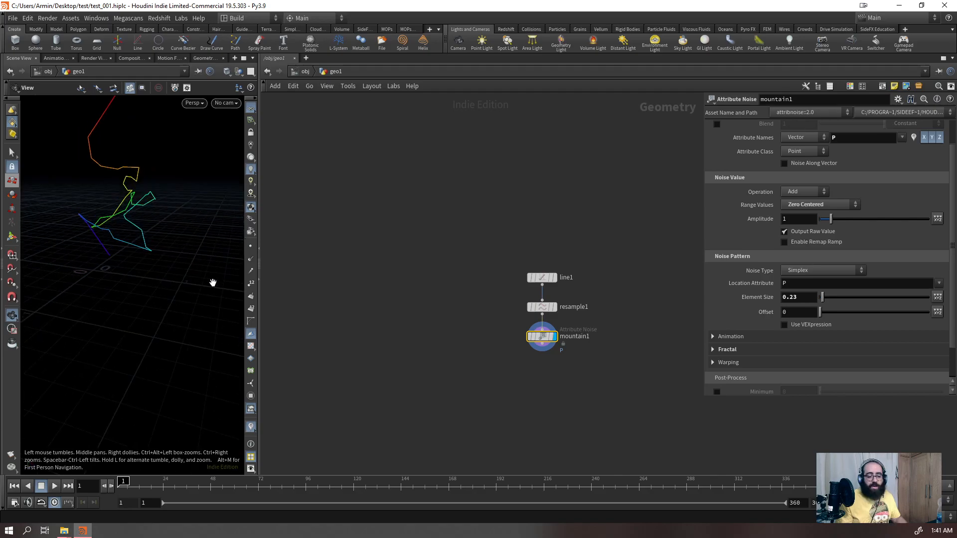
alt+drag(124, 270, 116, 224)
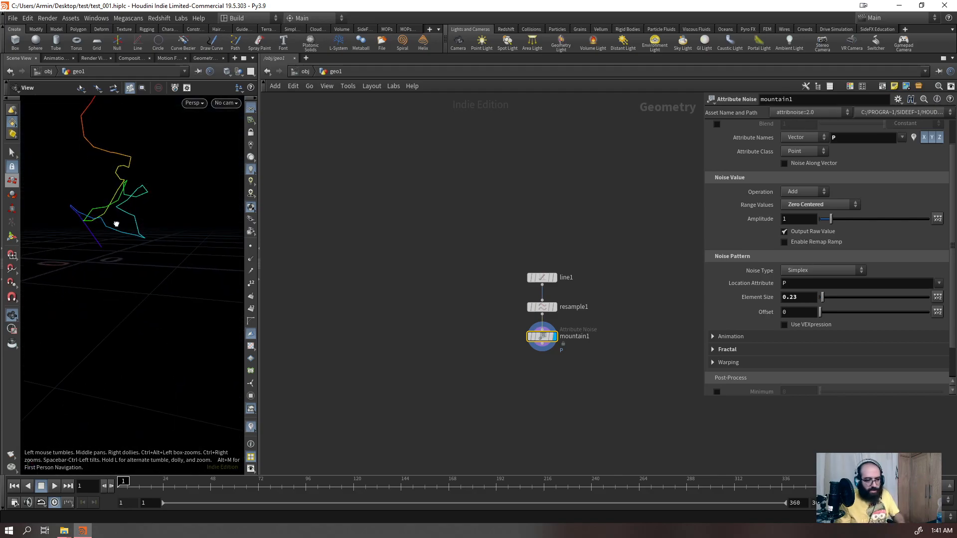
- Delete all three nodes, undo that deletion, and delete only the Mountain node
drag(596, 195, 504, 387)
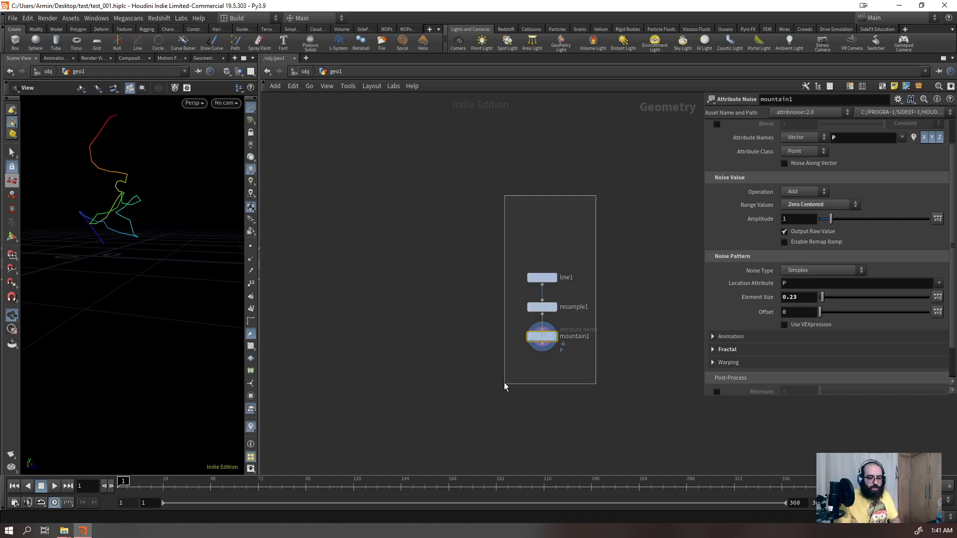
key(Delete)
key(ctrl+z)
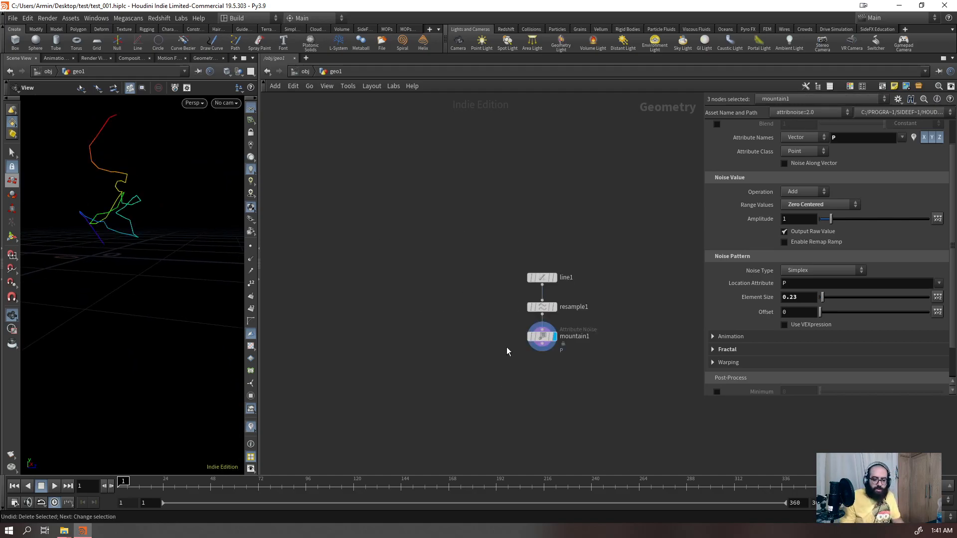
click(554, 330)
key(Delete)
- Append a Sweep node to the Resample node
key(Tab)
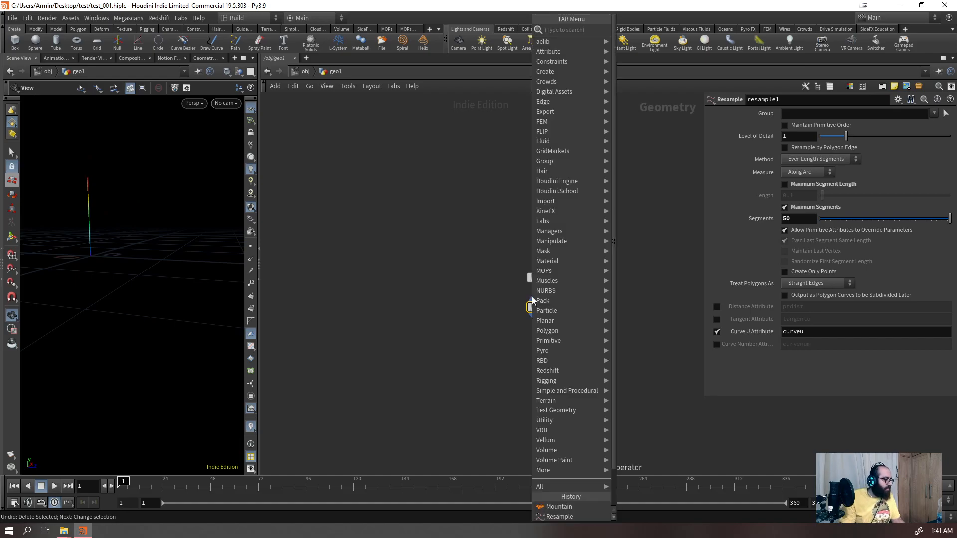
text(sq)
key(BackSpace)
text(weep)
key(Return)
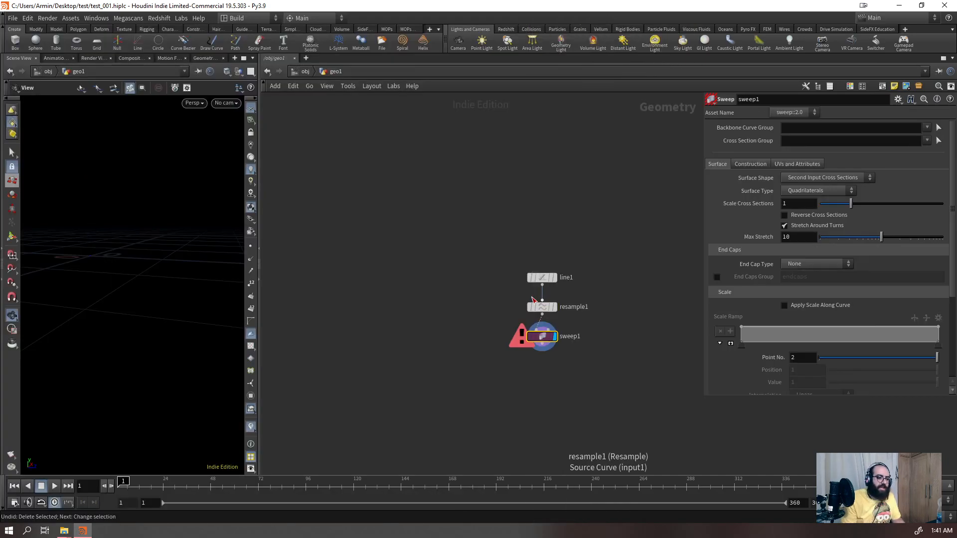
- Add a Circle node and connect it to the Sweep node's second input as the cross section
drag(194, 215, 147, 272)
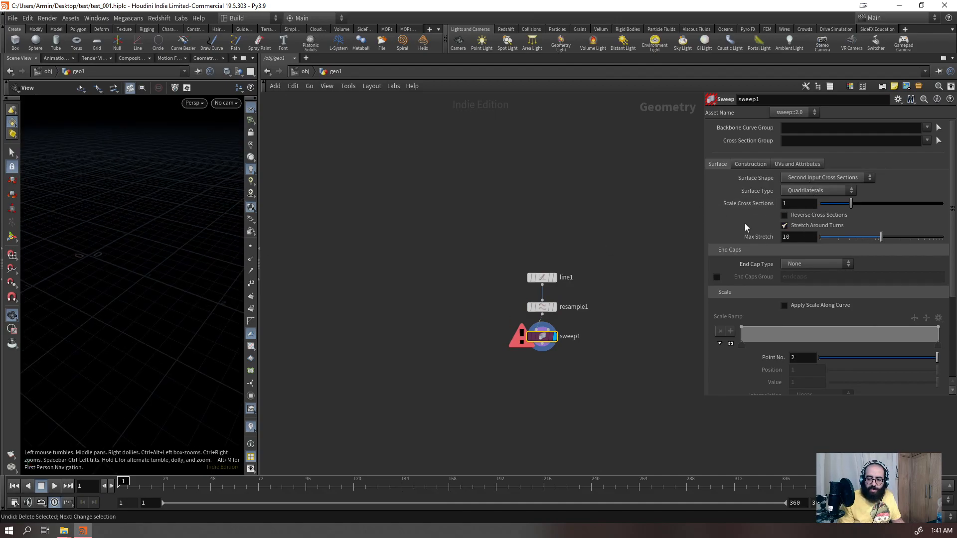
click(812, 181)
click(596, 304)
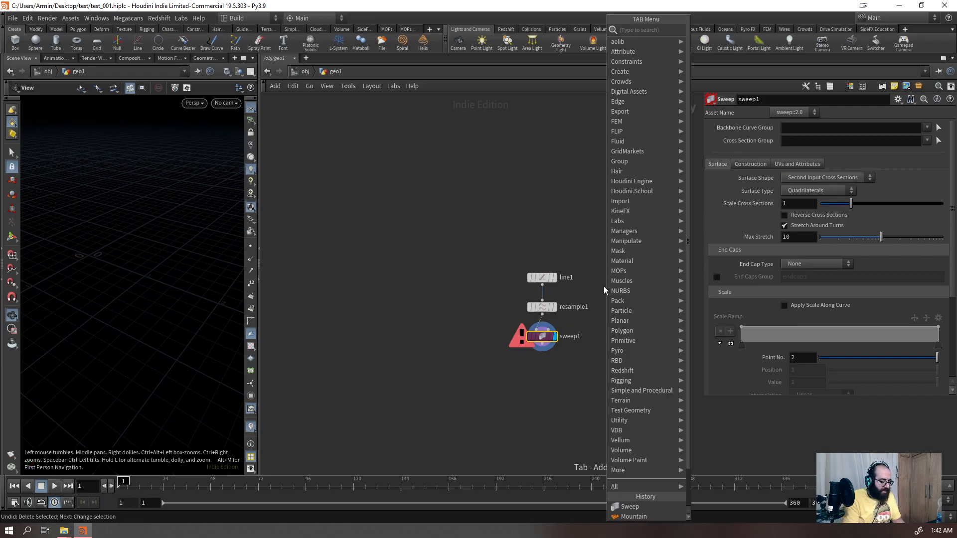
text(cir)
key(Return)
click(605, 290)
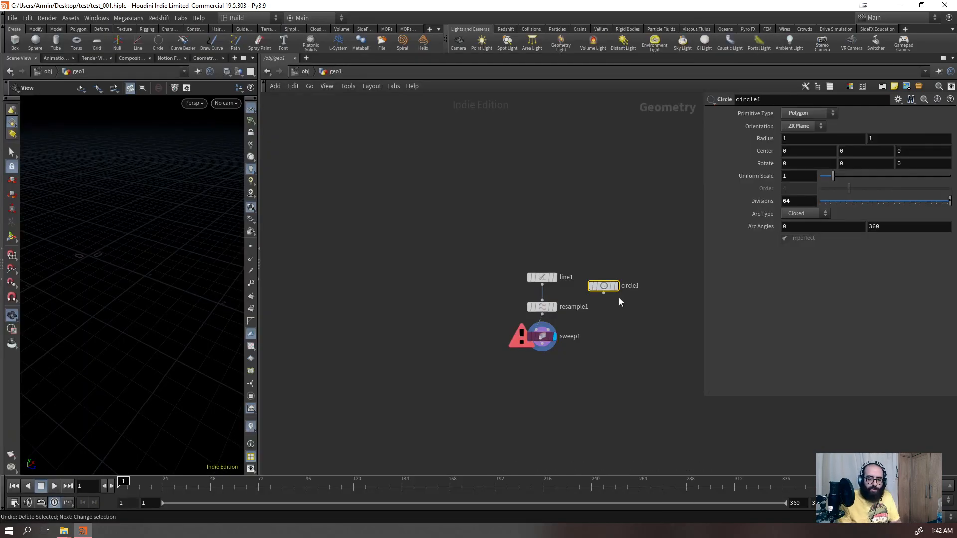
drag(604, 293, 551, 323)
mouse_move(47, 250)
mouse_down()
mouse_move(71, 245)
mouse_move(48, 248)
mouse_up()
key(Return)
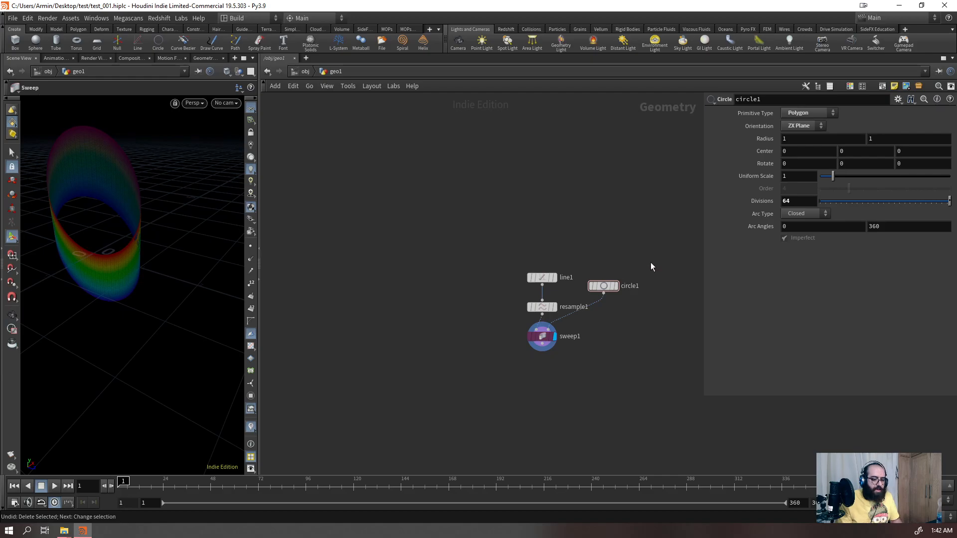
- Rotate the circle to 90 degrees around Z, try a further handle rotation, and undo the latter
click(604, 286)
drag(65, 212, 71, 301)
alt+drag(109, 251, 129, 255)
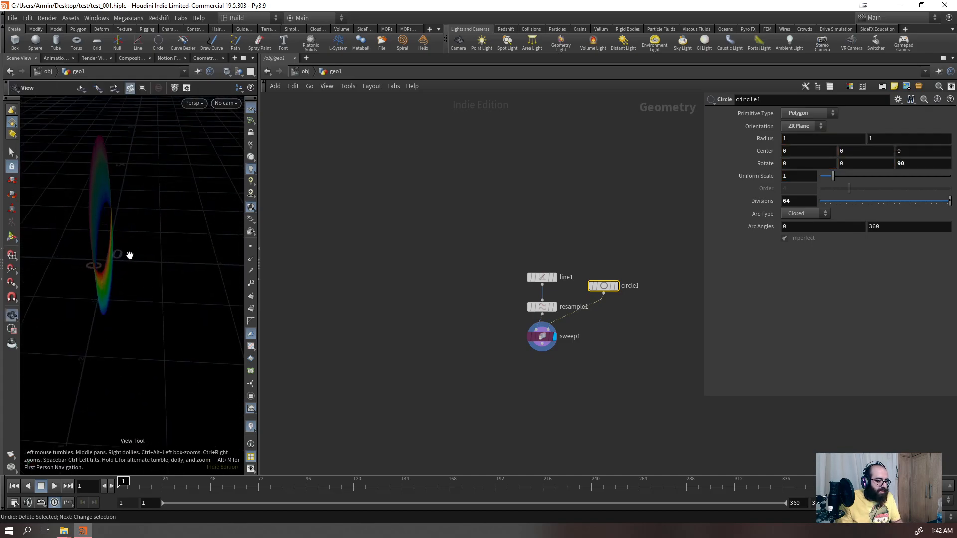
key(Return)
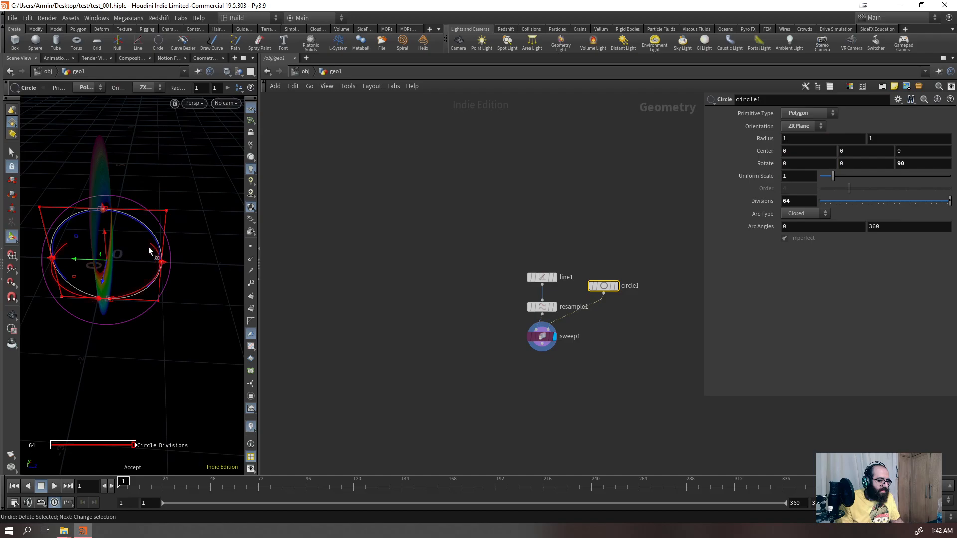
drag(136, 223, 97, 237)
key(ctrl+z)
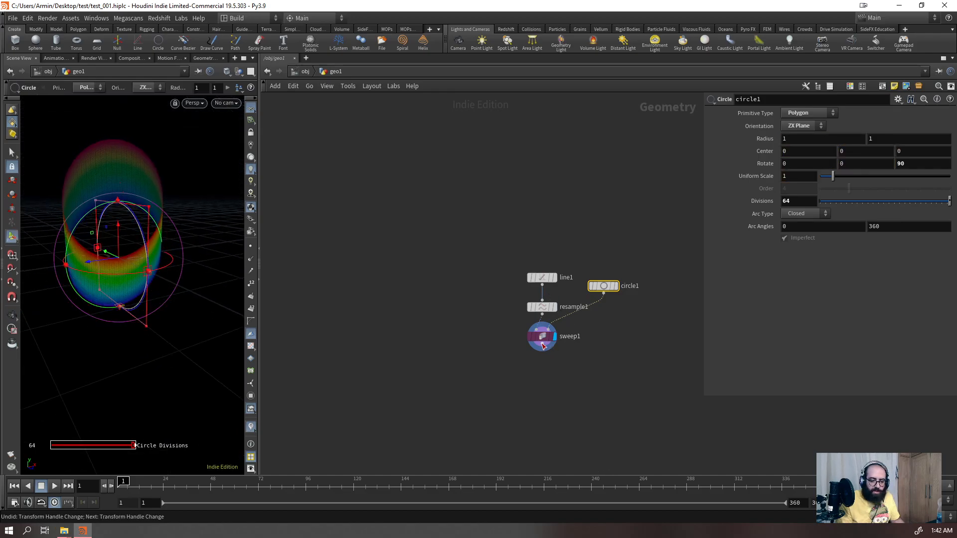
- Insert an Orientation Along Curve node between the Resample and Sweep nodes
key(Tab)
text(orien)
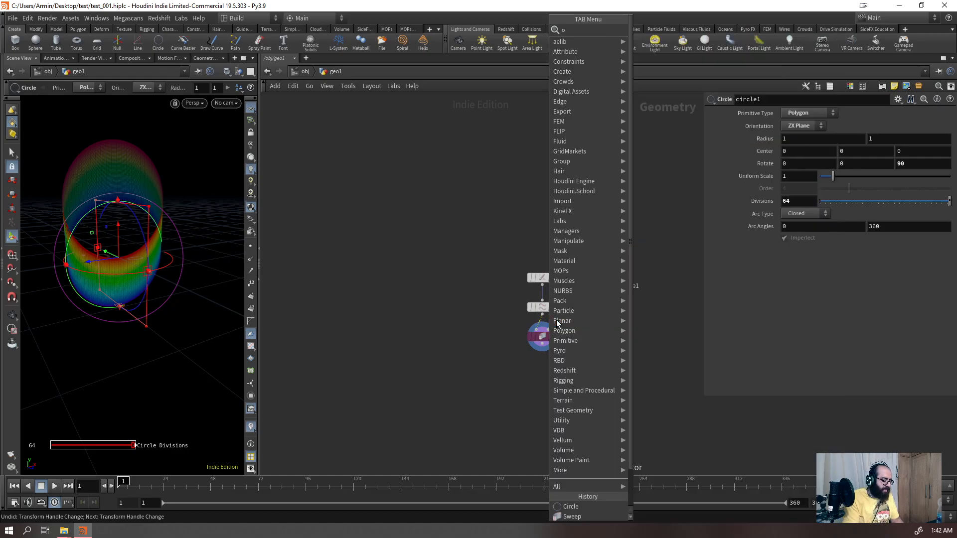
key(Down)
key(Return)
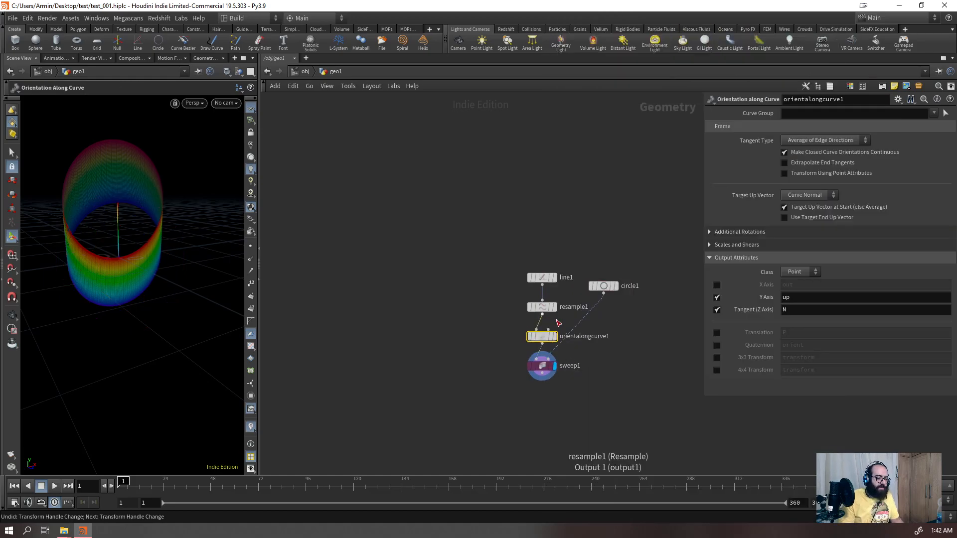
- Place the Circle node beside the Orientation Along Curve node, display it, and rotate the circle to 180 degrees around Z
scroll(528, 345, up, 3)
drag(614, 242, 615, 349)
drag(653, 295, 606, 369)
key(r)
drag(80, 223, 55, 348)
- Display the Sweep node's result again and delete the Orientation Along Curve node
click(508, 395)
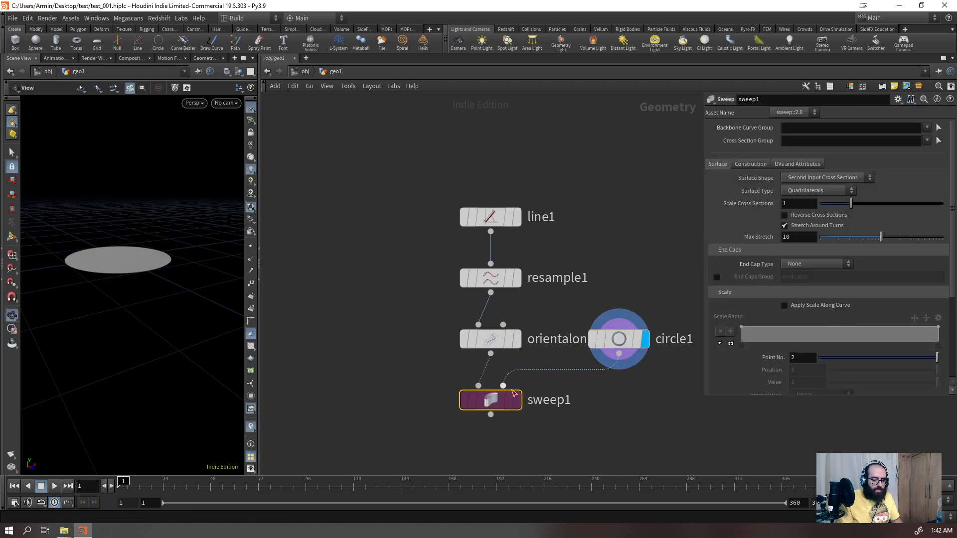
click(517, 400)
click(471, 340)
key(Delete)
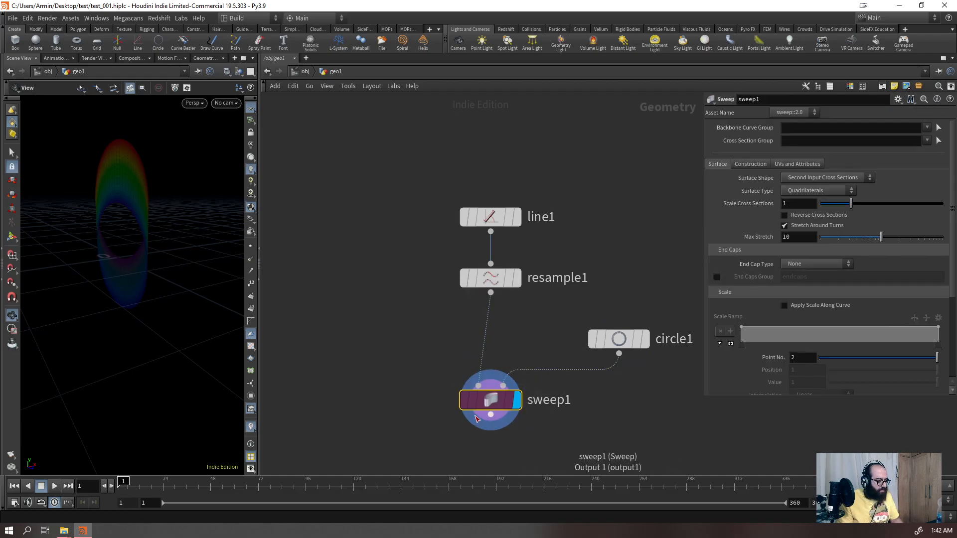
- Swap the Sweep node's two inputs and rearrange the Circle, Line and Resample nodes so their wires do not cross
key(shift+r)
key(shift+r)
drag(619, 339, 336, 305)
drag(543, 165, 528, 318)
drag(336, 305, 415, 315)
drag(136, 261, 143, 229)
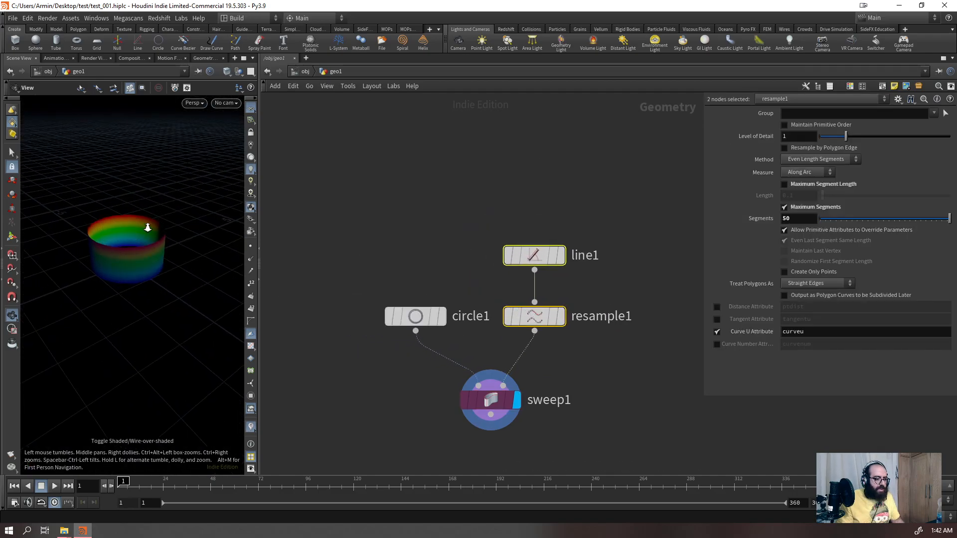
right_drag(144, 228, 175, 258)
- Delete the Circle node and align the Sweep node directly below the Resample node
click(439, 318)
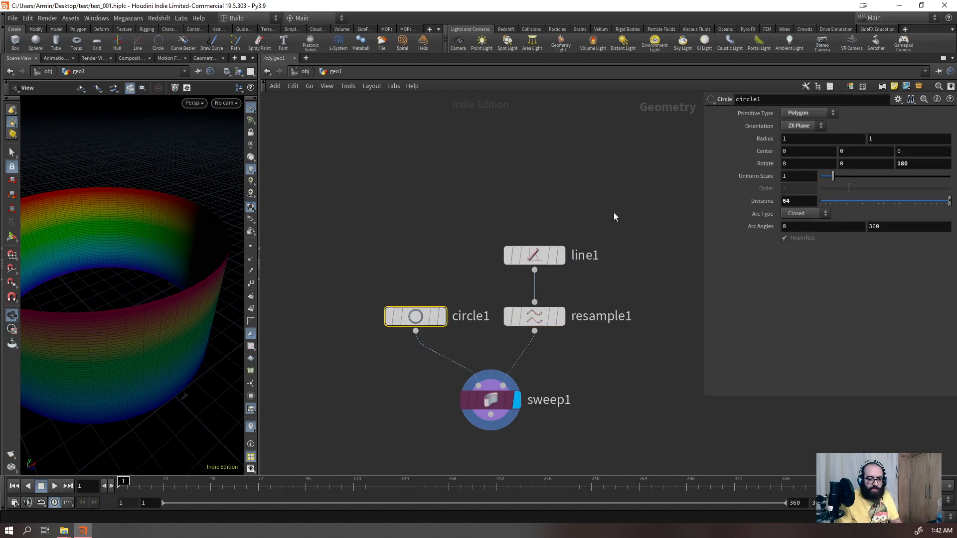
key(Delete)
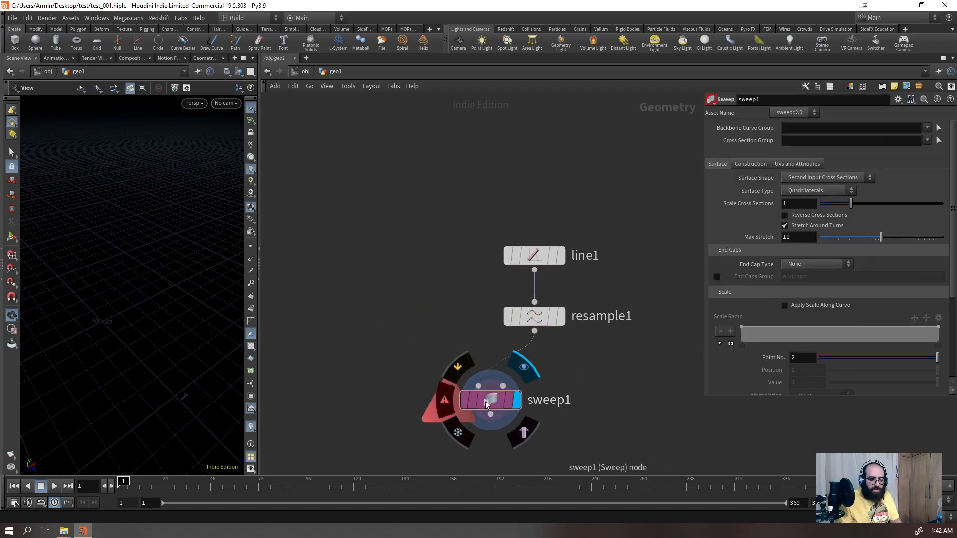
drag(482, 404, 525, 385)
- Set the Sweep node's Surface Shape to Round Tube
click(811, 178)
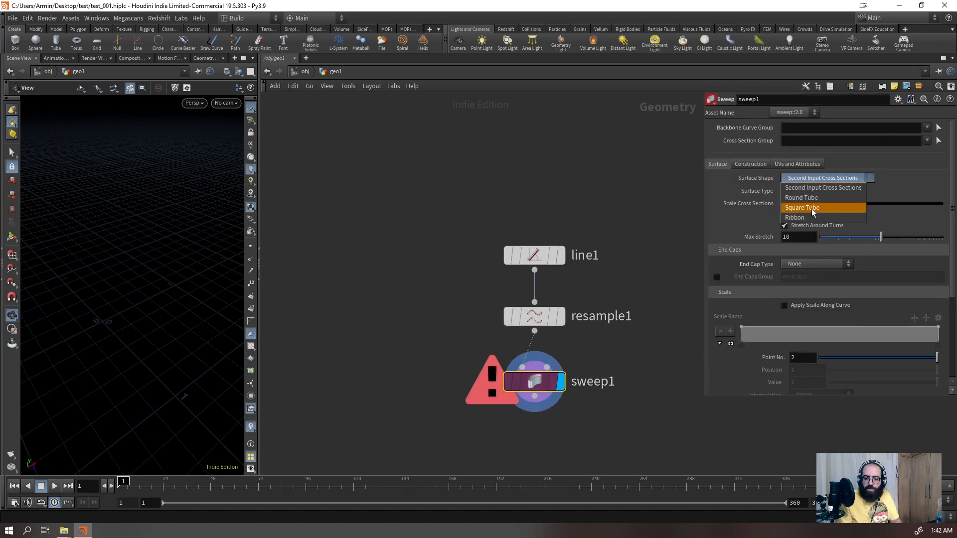
click(810, 198)
scroll(113, 229, up, 5)
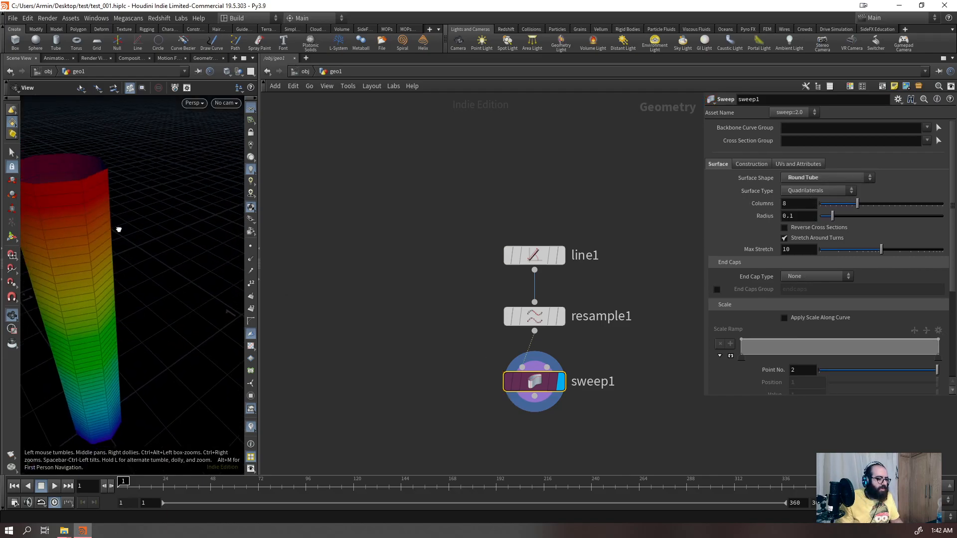
- Set the Sweep node's Columns to 24
drag(857, 202, 942, 204)
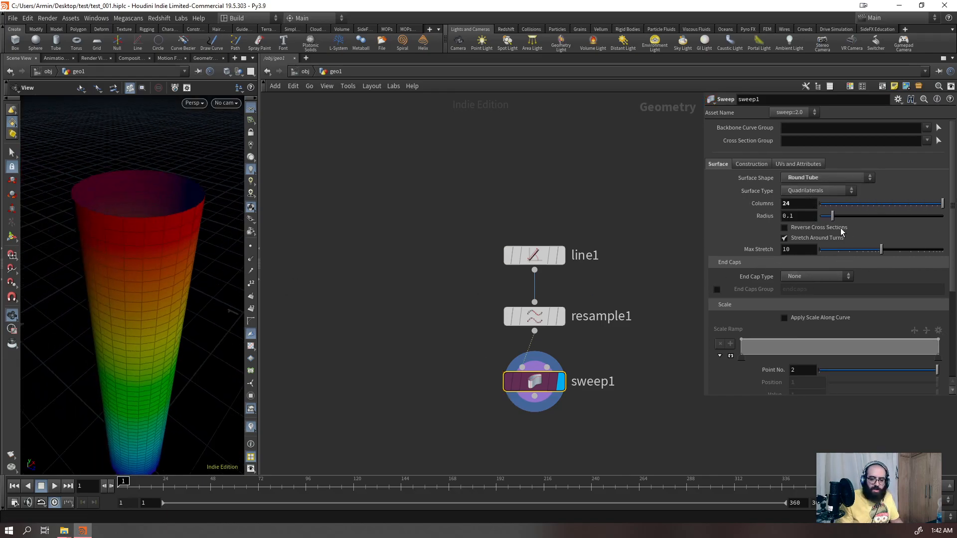
- Try the Square Tube and Ribbon surface shapes on the Sweep node and return it to Round Tube
click(818, 177)
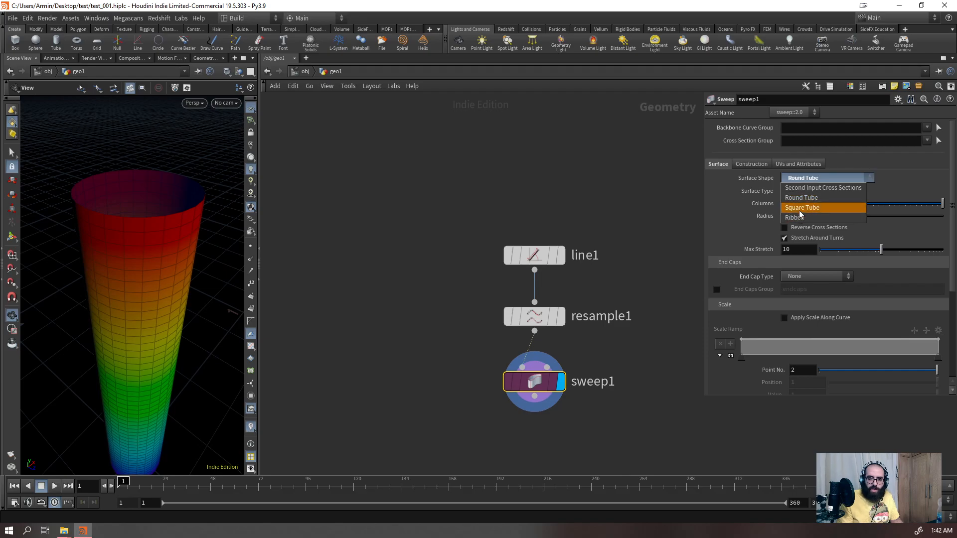
click(808, 207)
click(848, 178)
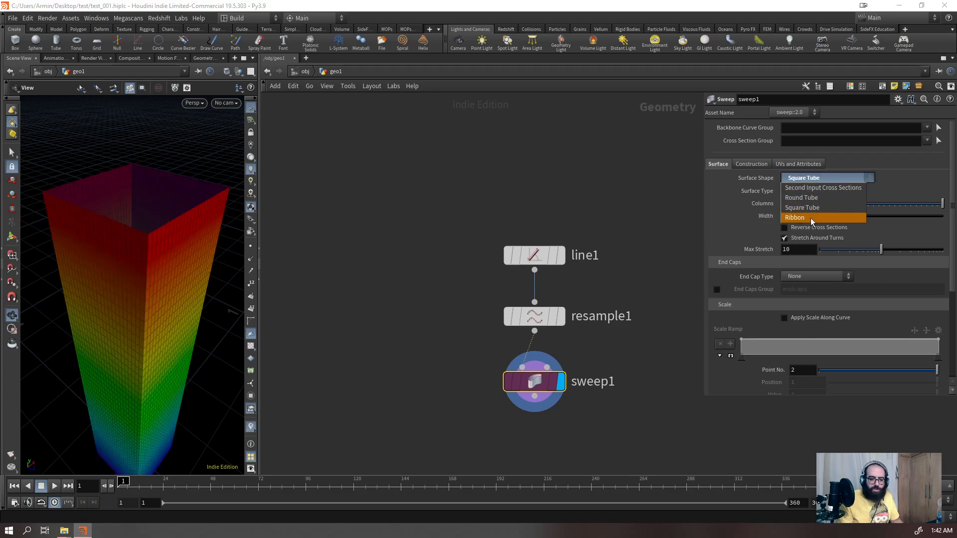
click(811, 217)
drag(60, 277, 240, 249)
click(789, 179)
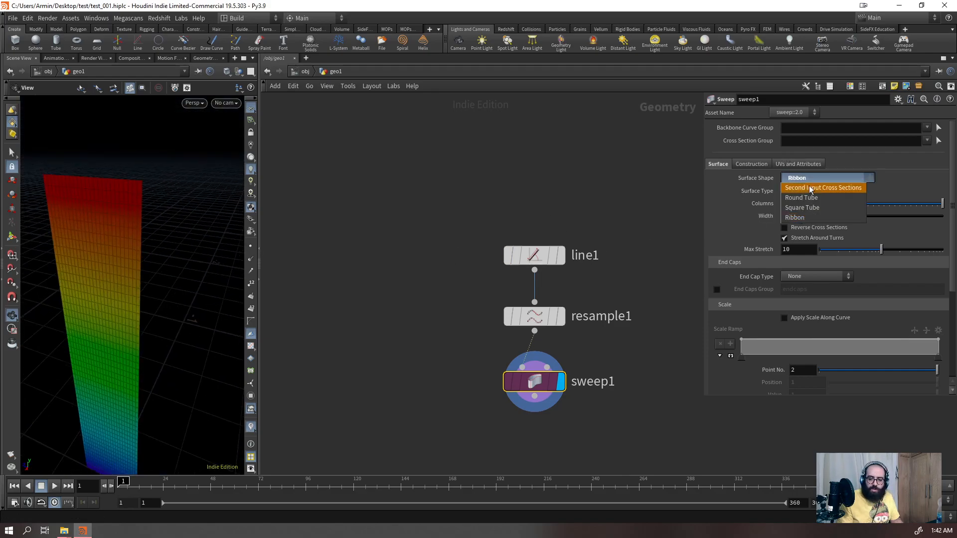
click(834, 202)
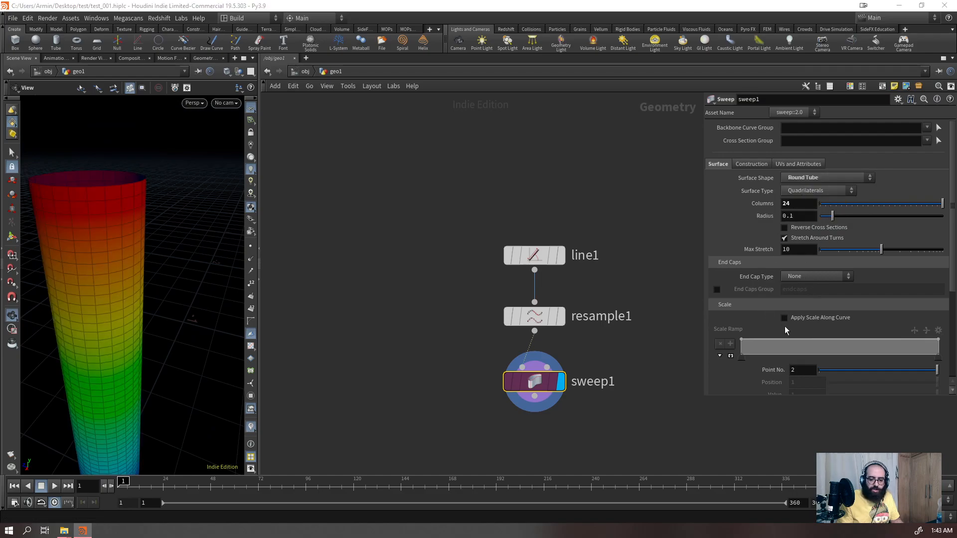
- Enable Apply Scale Along Curve and add a scale ramp point at about position 0.19 with value 0.33
click(814, 319)
drag(842, 344, 779, 349)
scroll(848, 298, down, 1)
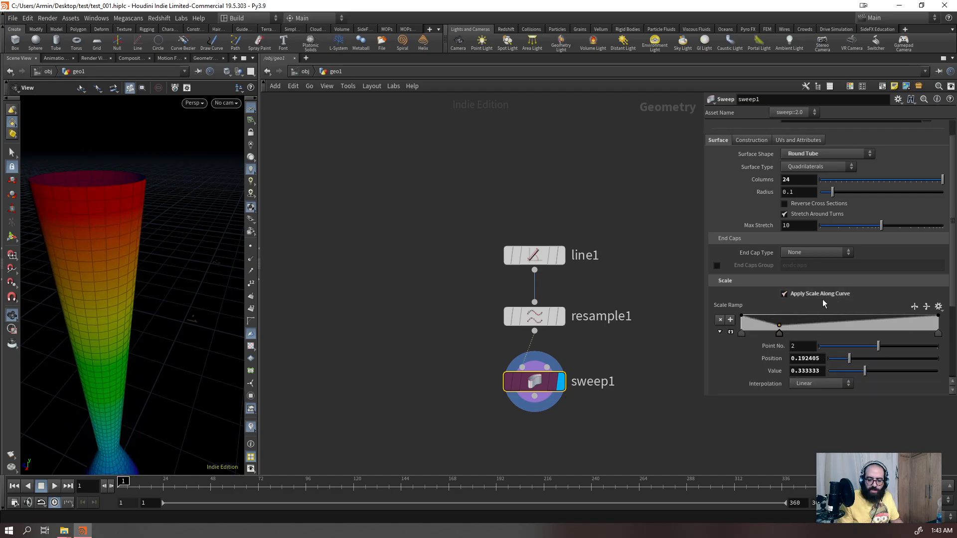
scroll(820, 314, down, 2)
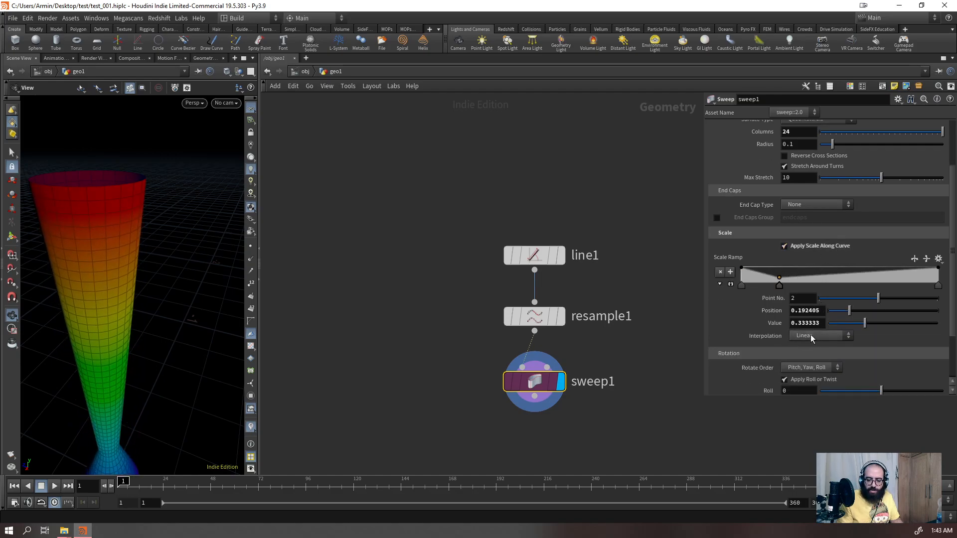
- Set the interpolation of all points on the Sweep node's scale ramp to B-Spline
click(743, 286)
click(938, 285)
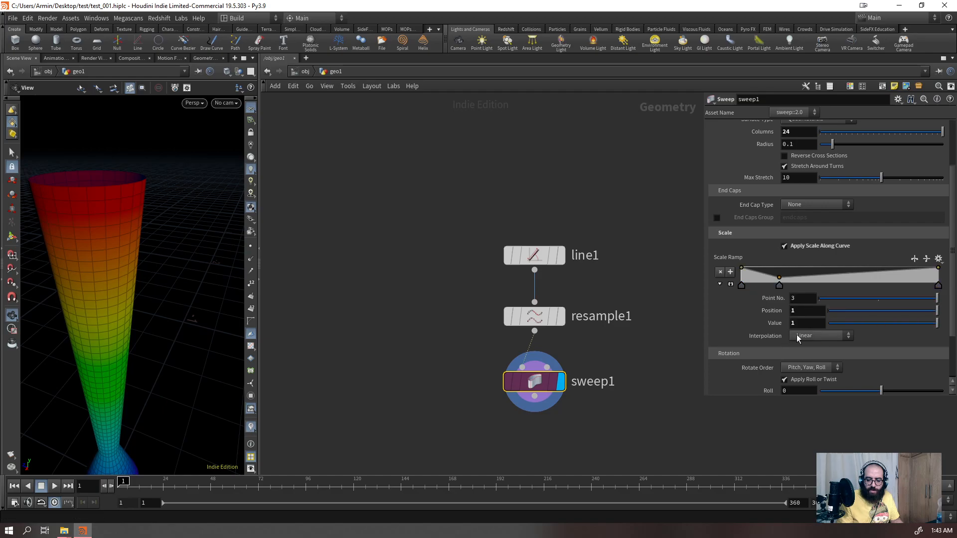
click(820, 336)
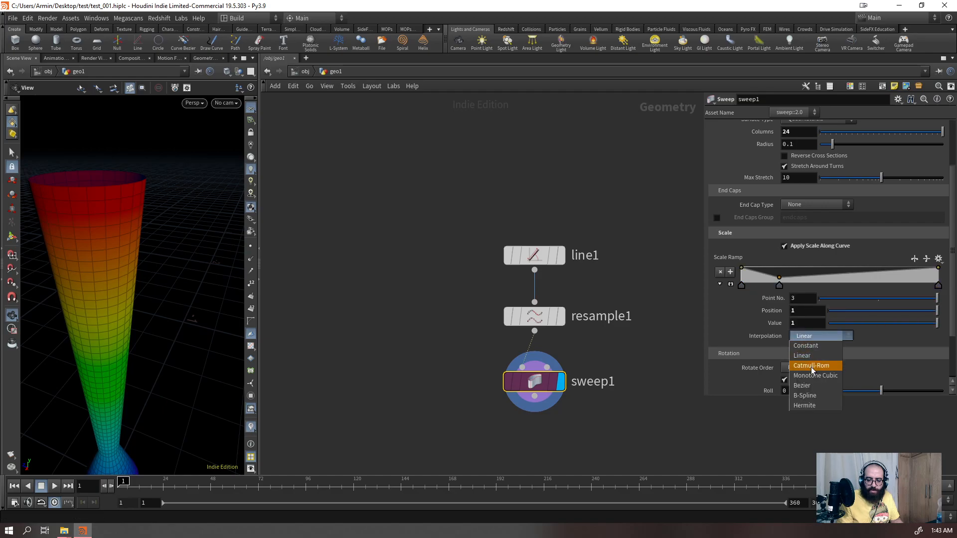
click(804, 396)
click(780, 286)
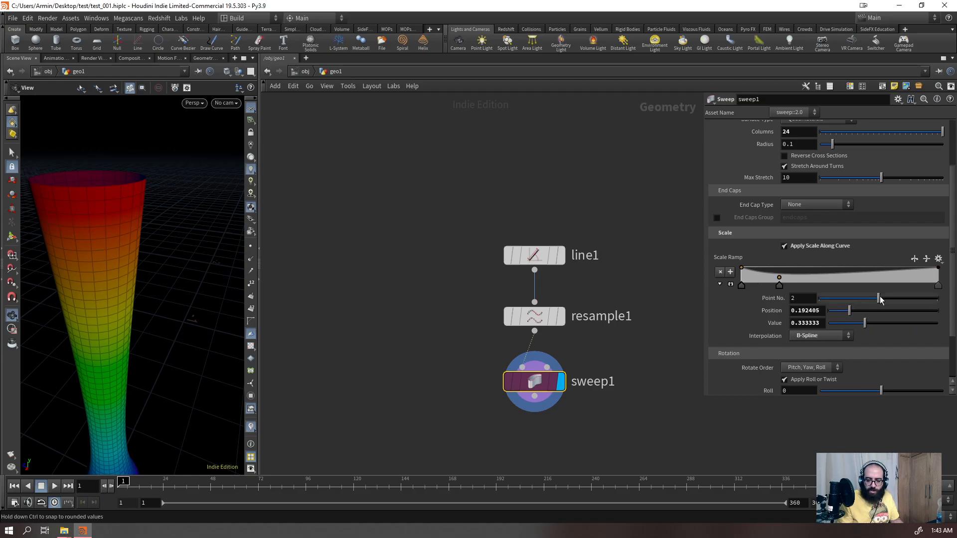
click(938, 286)
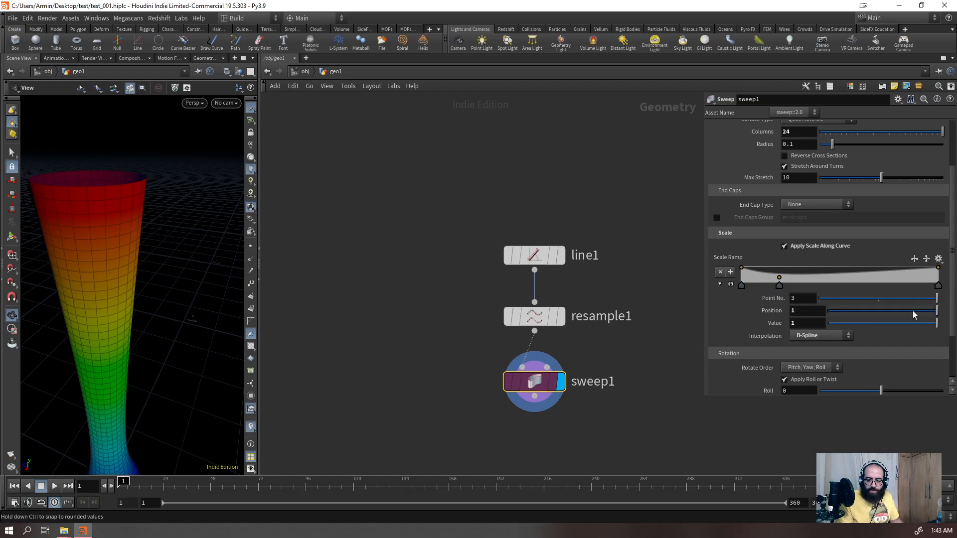
- Add another scale ramp point at about position 0.59 with value 0.33 to narrow the tube's middle
click(807, 335)
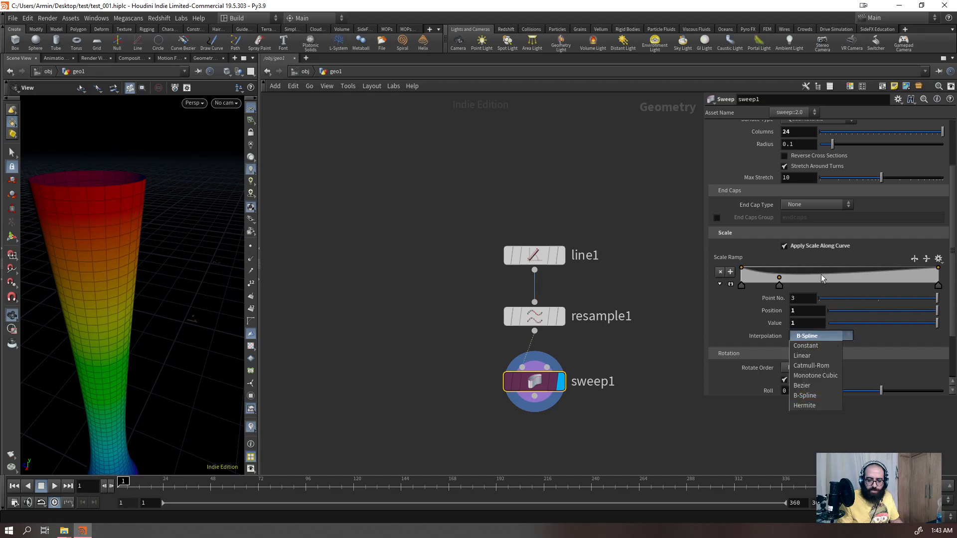
click(859, 278)
mouse_move(859, 278)
mouse_down()
mouse_move(898, 270)
mouse_move(864, 286)
mouse_move(857, 277)
mouse_up()
scroll(140, 210, down, 5)
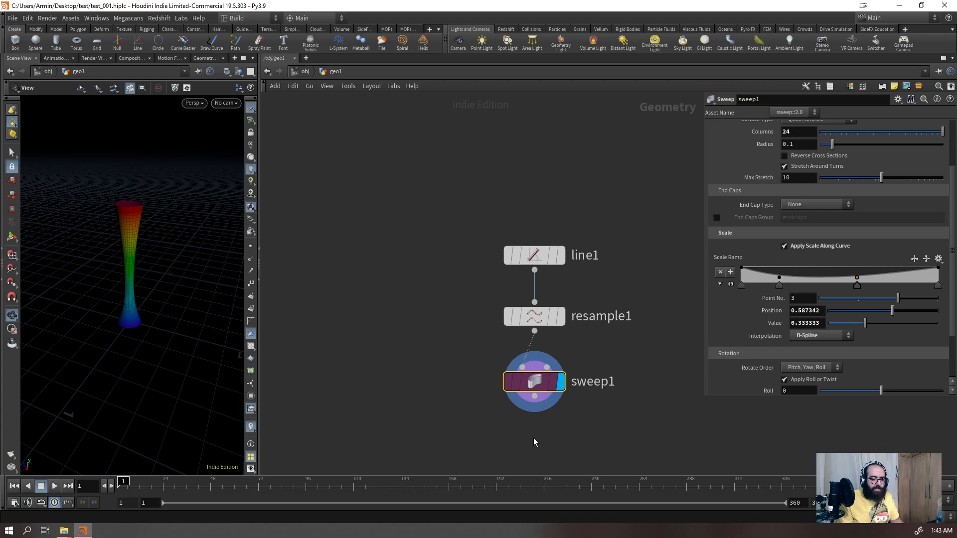
- Add a Bend node connected below the Sweep node and view its handles on the tube
key(Tab)
text(bend)
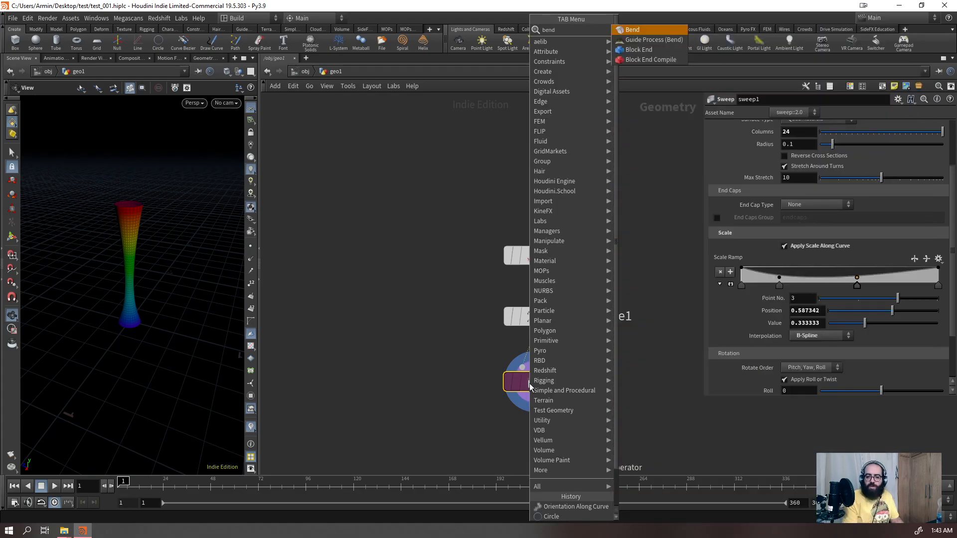
key(Return)
mouse_move(133, 279)
alt+mouse_down()
mouse_move(158, 267)
mouse_move(139, 279)
alt+mouse_up()
scroll(136, 282, down, 3)
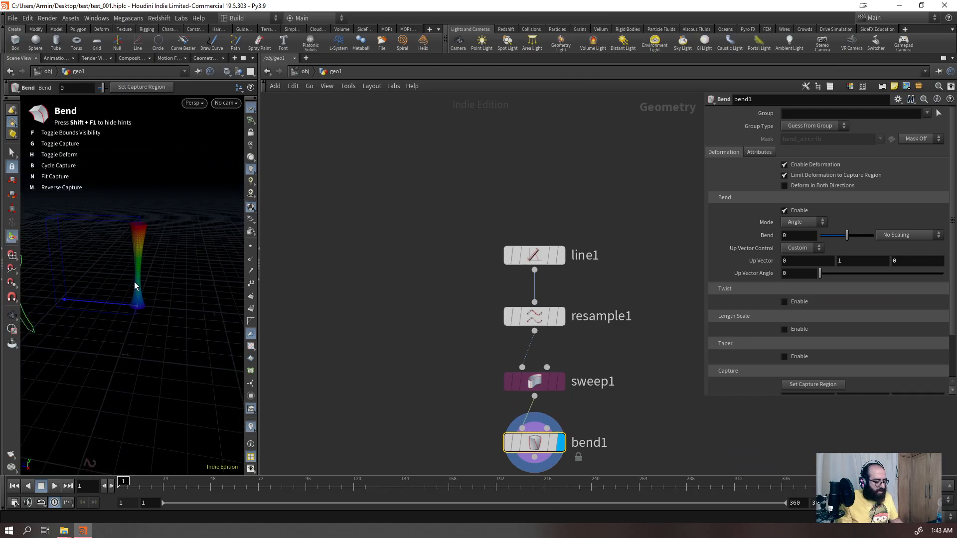
- Cycle the Bend node's capture axis until it runs up the tube with Up Vector 0, 0, 1
key(b)
key(b)
key(b)
key(b)
key(b)
key(b)
key(b)
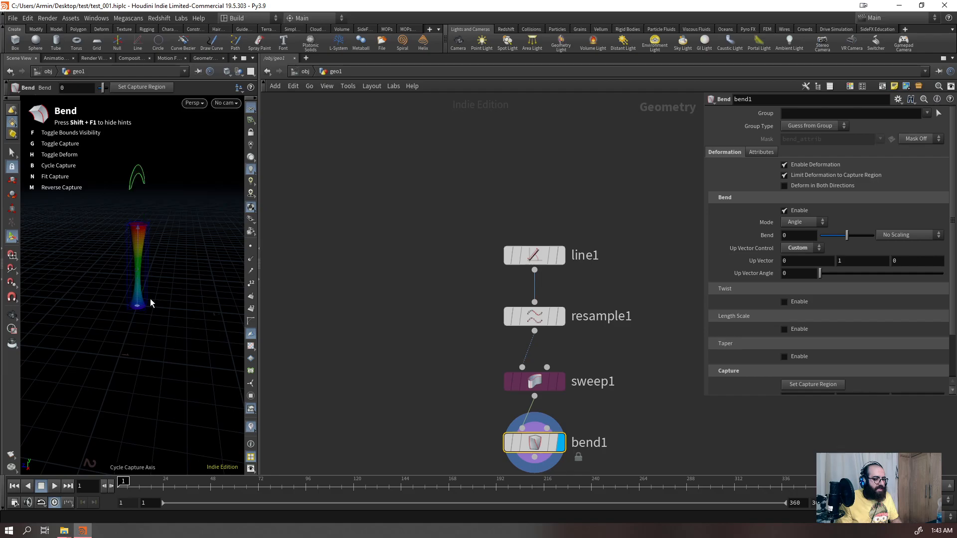
alt+drag(151, 276, 187, 245)
key(b)
alt+right_drag(187, 244, 208, 188)
key(b)
key(b)
key(b)
key(b)
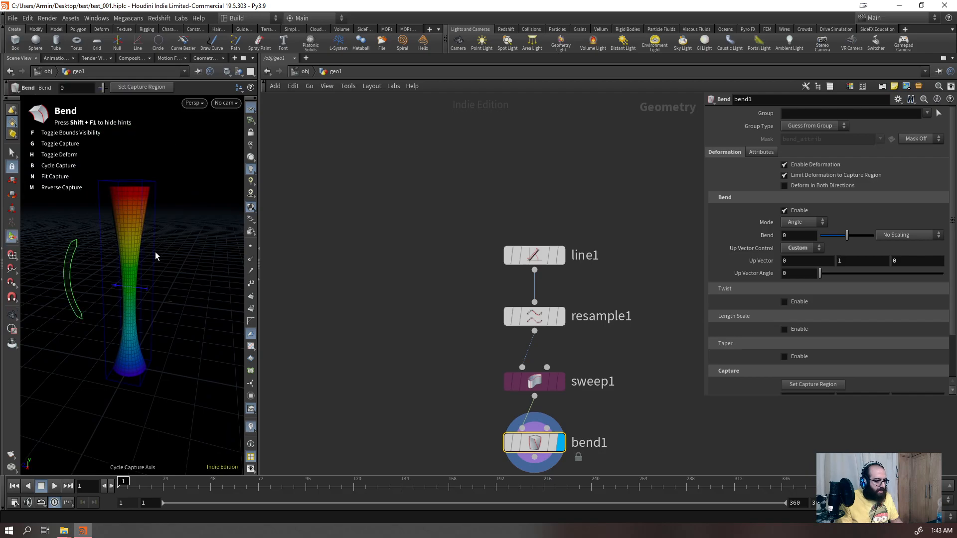
key(b)
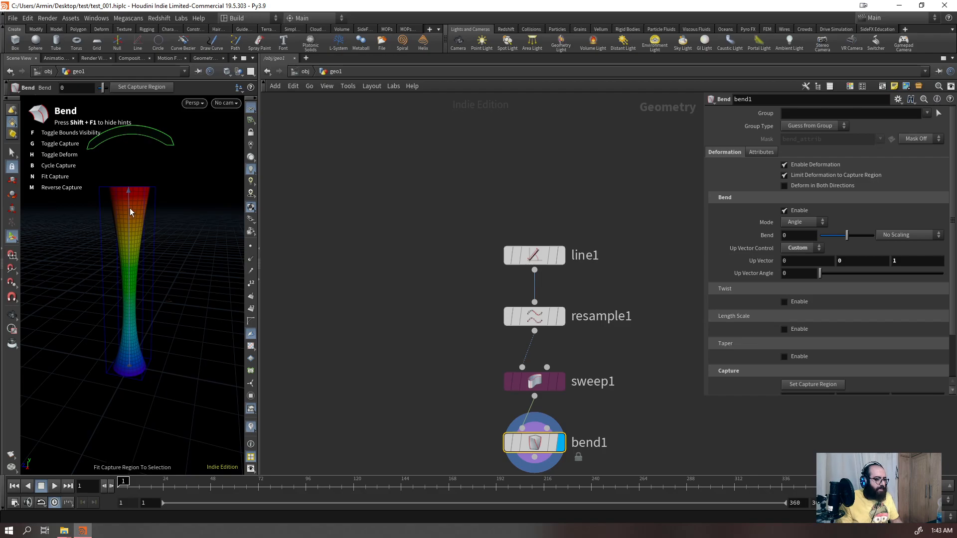
- Reverse the Bend node's capture region several times and restore the upward direction
key(m)
key(m)
key(m)
key(m)
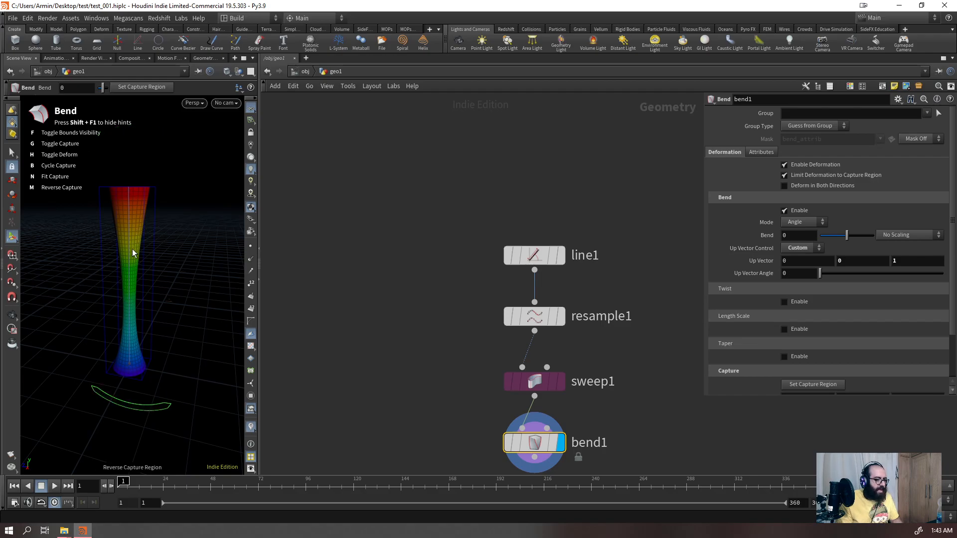
key(m)
key(m)
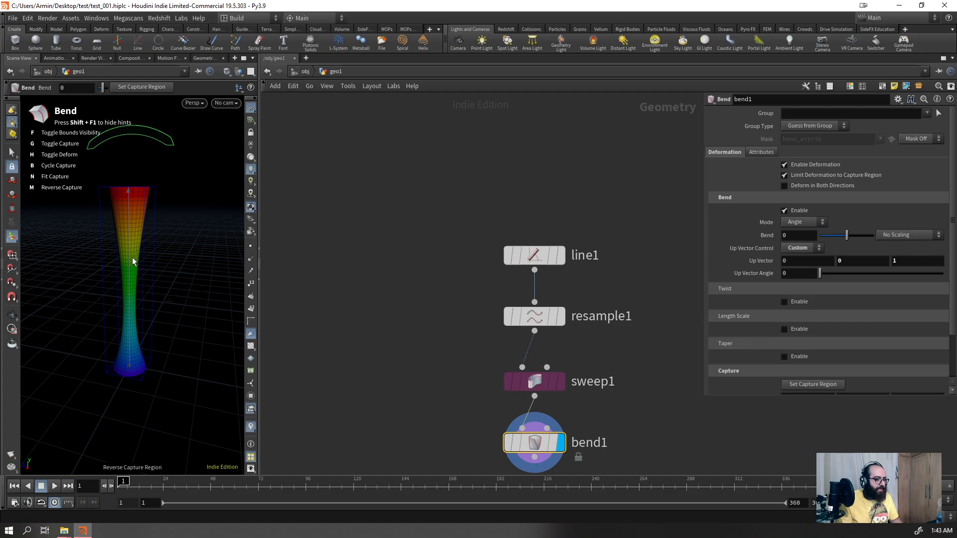
- Cycle the Bend node's capture axis until Capture Direction is 0, 1, 0 and Up Vector is -1, 0, 0
key(b)
key(b)
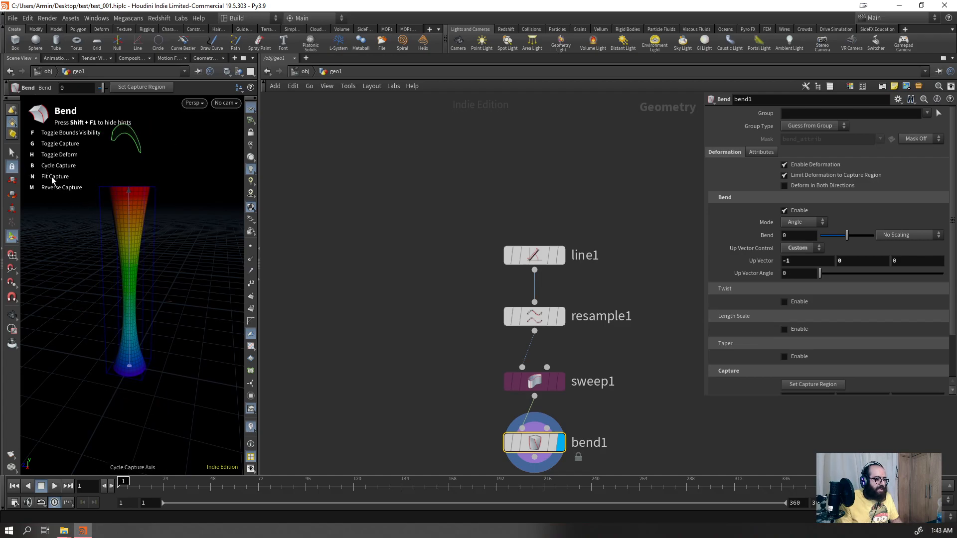
key(b)
scroll(699, 312, down, 2)
scroll(767, 324, down, 2)
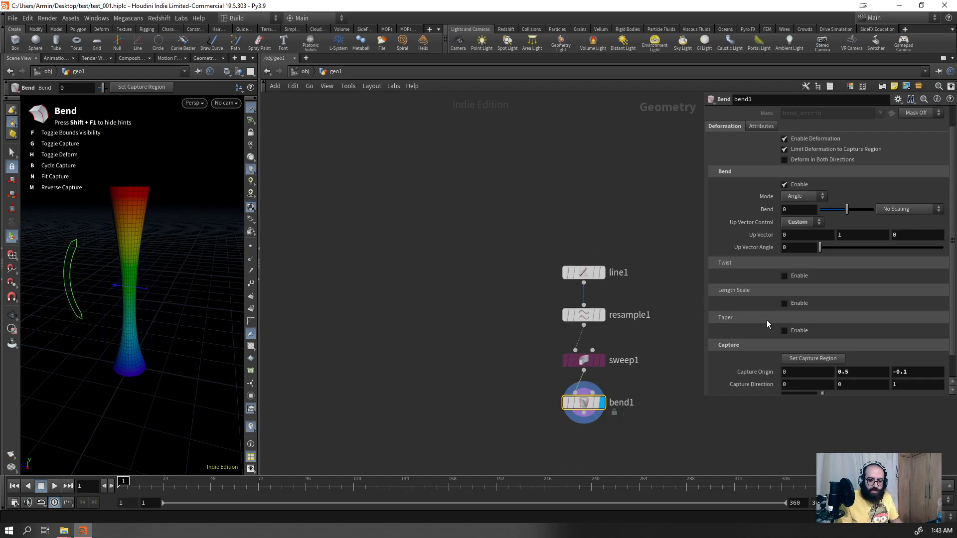
scroll(767, 324, down, 1)
key(b)
key(b)
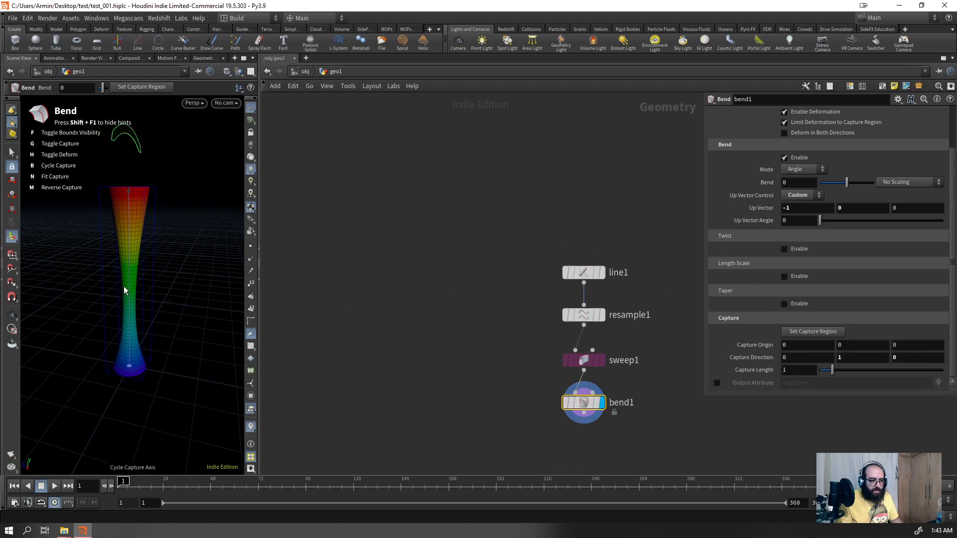
- Lower the Bend node's Capture Length to 0.1 and refit the capture region to the tube
key(Down)
key(Down)
key(Down)
key(Down)
key(Down)
key(Down)
key(Down)
key(Down)
key(Down)
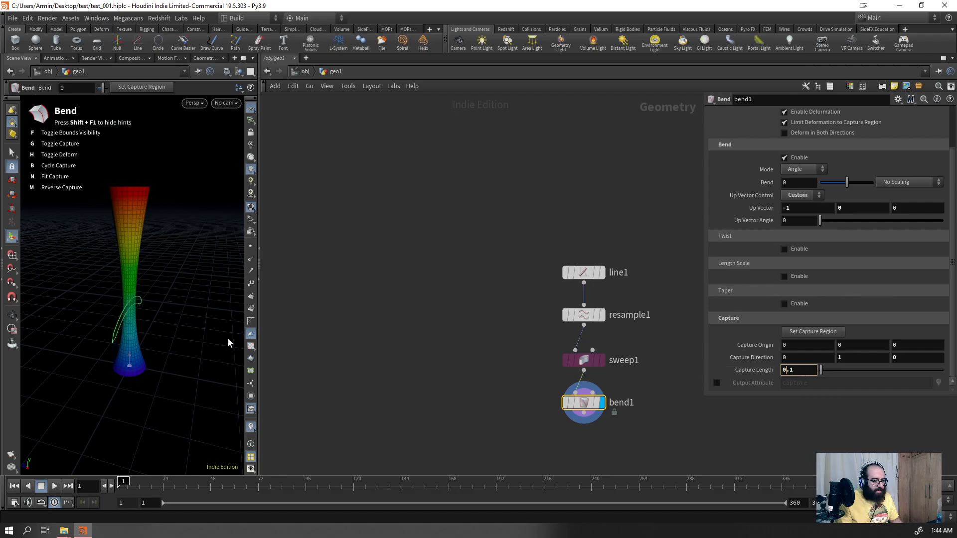
key(n)
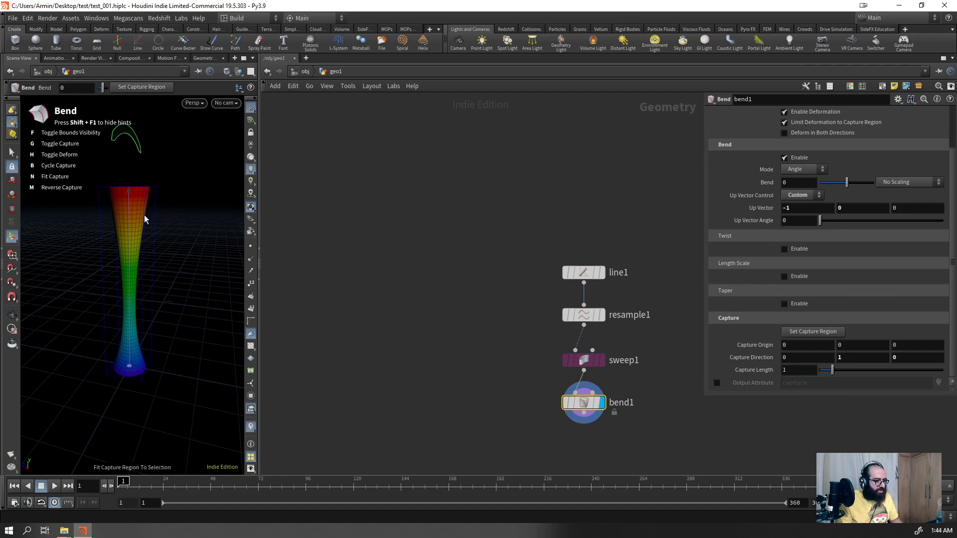
- Bend the tube sideways by about 86.5 degrees with the Bend node's viewport handle
alt+scroll(188, 222, down, 4)
alt+drag(188, 222, 156, 245)
drag(182, 165, 375, 259)
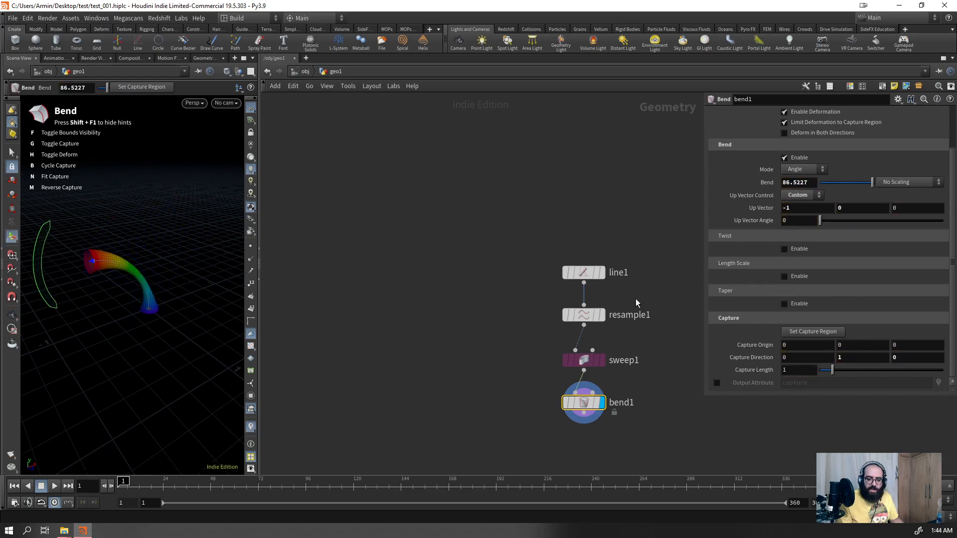
- Turn off Apply Scale Along Curve on the Sweep node and reselect the Bend node
click(585, 360)
click(785, 245)
drag(526, 429, 617, 384)
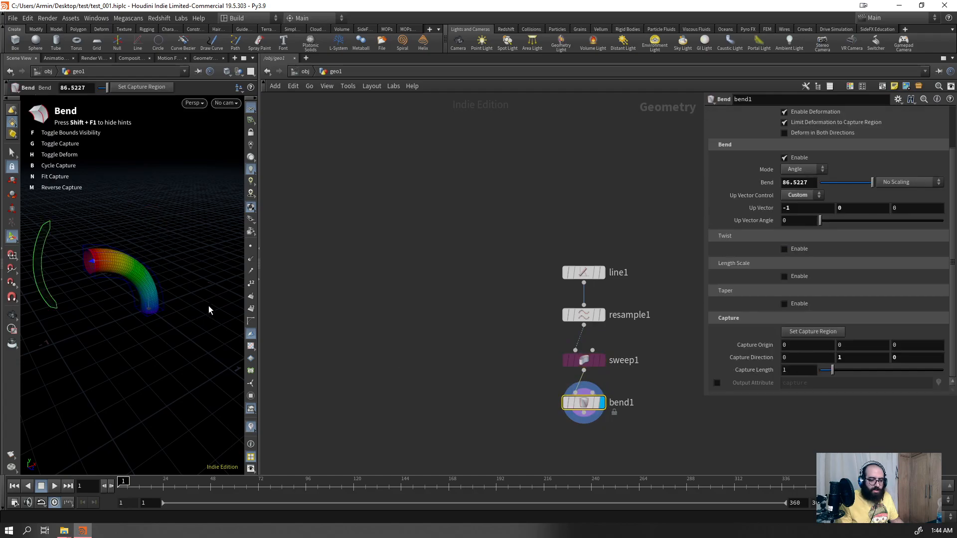
- Enable Twist on the Bend node, try a twist of about -109, and disable Twist again
click(784, 249)
drag(70, 248, 84, 399)
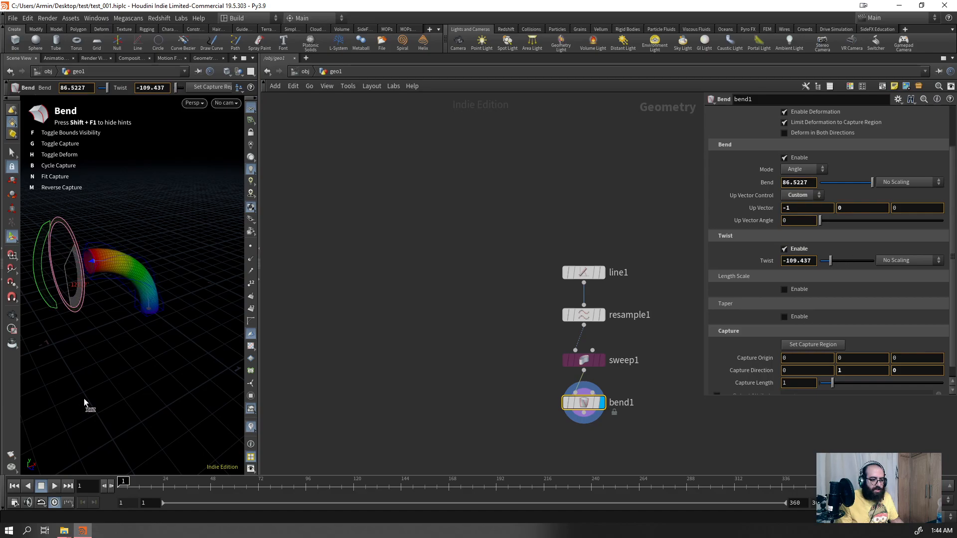
click(798, 252)
- Enable Length Scale on the Bend node, try stretching the tube, undo the stretch and disable Length Scale
click(799, 277)
right_drag(234, 233, 166, 313)
alt+right_drag(200, 222, 124, 302)
mouse_move(83, 245)
mouse_down()
mouse_move(40, 194)
mouse_move(174, 277)
mouse_move(30, 172)
mouse_move(71, 221)
mouse_move(124, 258)
mouse_move(79, 227)
mouse_up()
key(ctrl+z)
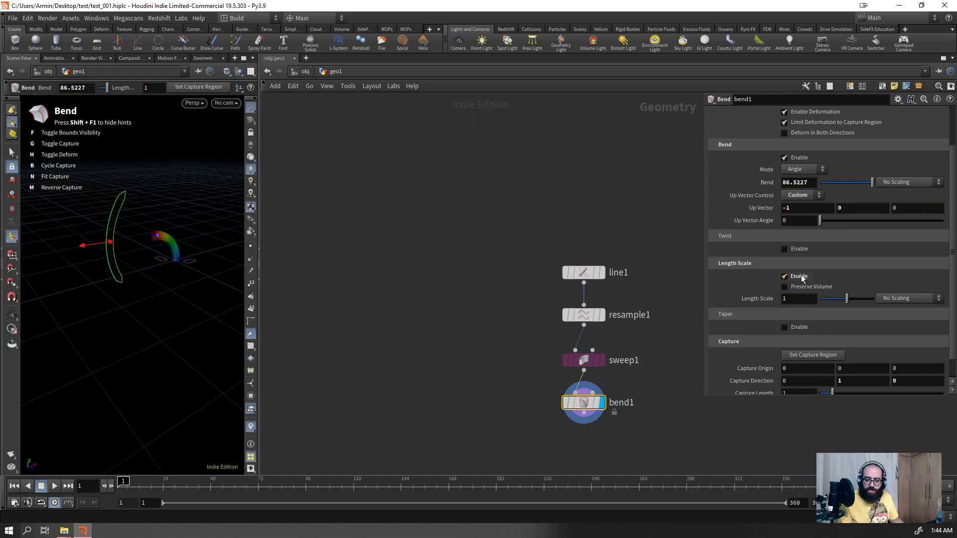
click(785, 277)
- Enable Taper on the Bend node and squish the bent tube to about 0.34
alt+right_drag(168, 274, 287, 186)
drag(180, 270, 167, 180)
alt+right_drag(171, 282, 175, 292)
alt+drag(175, 293, 233, 282)
alt+right_drag(233, 283, 17, 332)
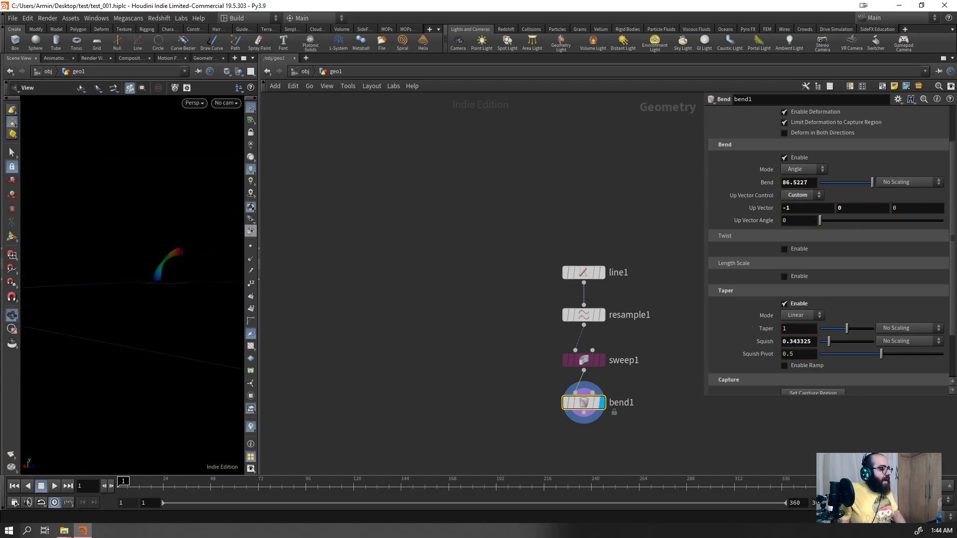
- Delete the Line, Resample, Sweep and Bend nodes
drag(442, 230, 637, 436)
key(Delete)
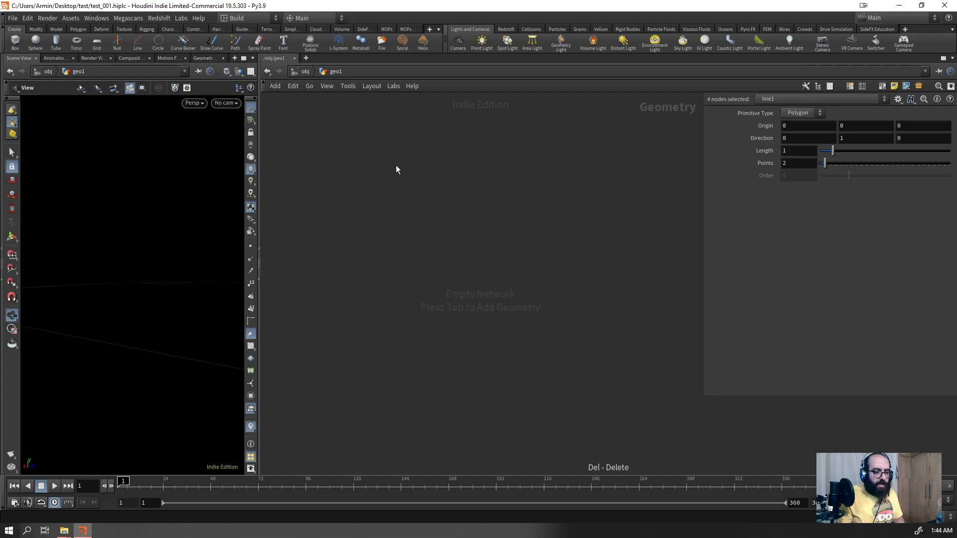
- Add a Box node and place a polygon Sphere node beside it
key(Tab)
text(box)
key(Return)
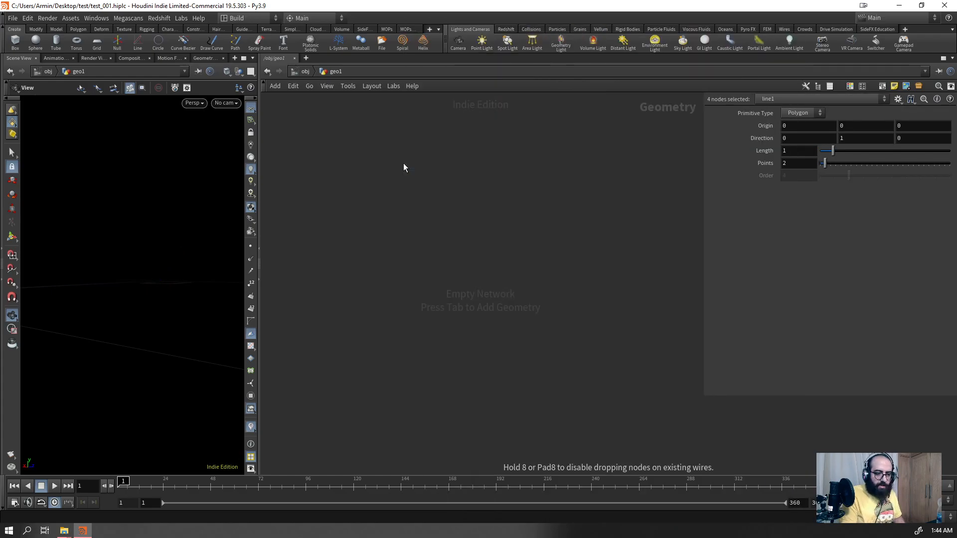
click(402, 163)
key(Tab)
text(sph)
key(Down)
key(Return)
click(481, 160)
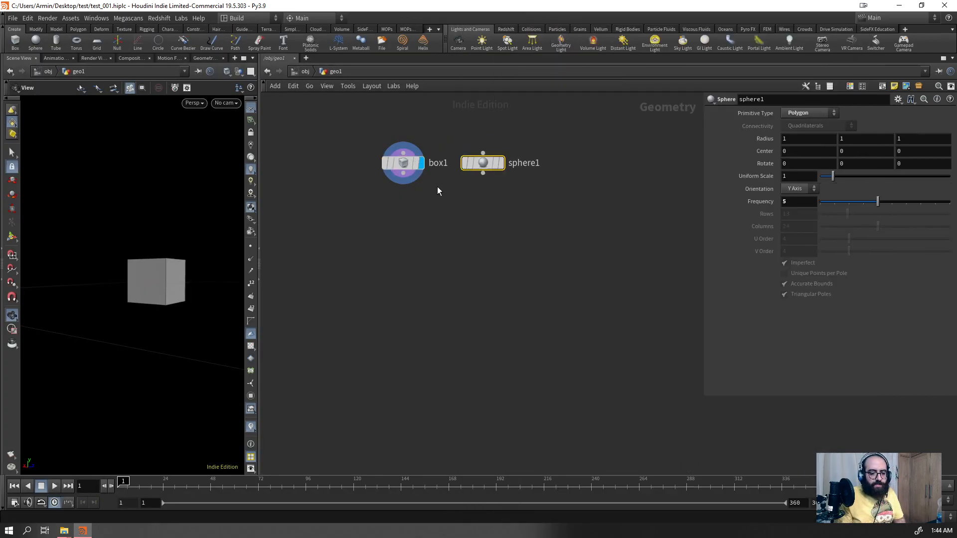
key(Return)
- Move the sphere away from the box along X, with its Center X at about 2.17
alt+drag(155, 287, 144, 339)
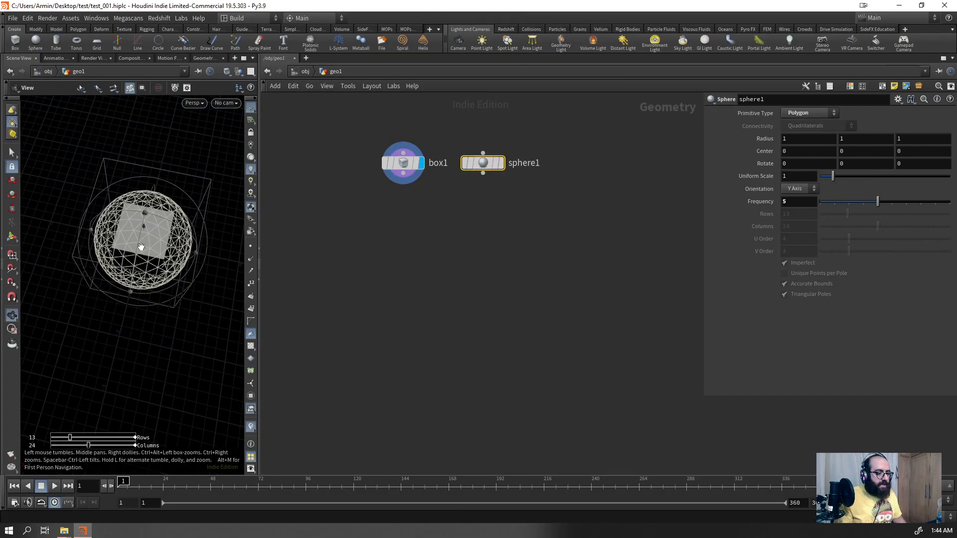
drag(125, 240, 15, 223)
key(Escape)
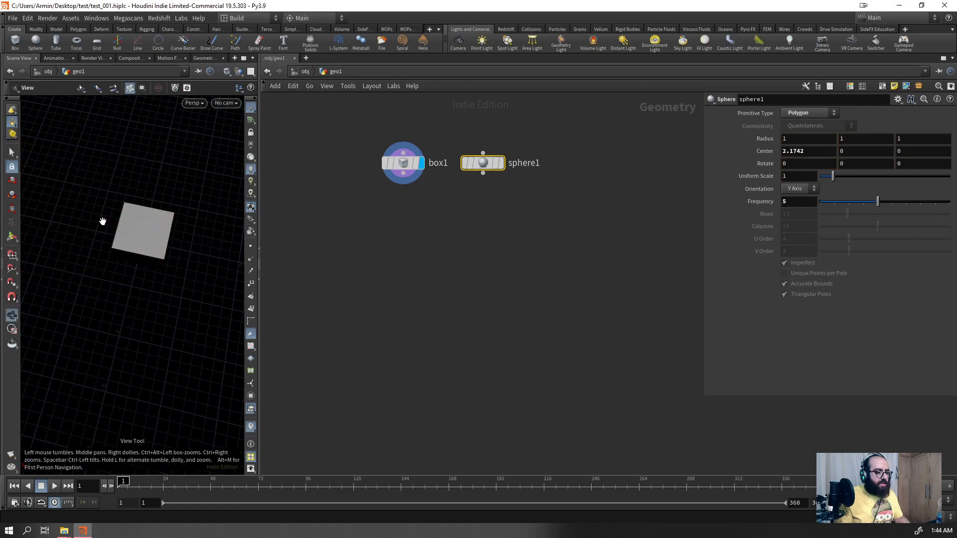
- Display the sphere in the viewport and set its Uniform Scale to 0.5
right_drag(96, 220, 118, 256)
drag(117, 257, 128, 230)
click(501, 163)
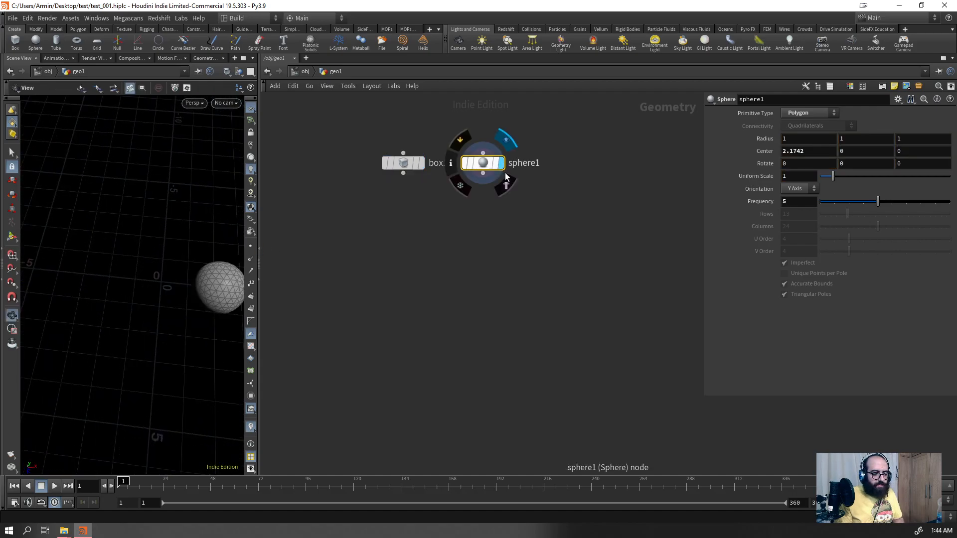
drag(808, 179, 719, 205)
text(0.5)
key(Return)
- Try combining the box and the sphere with a Merge node
shift+click(402, 165)
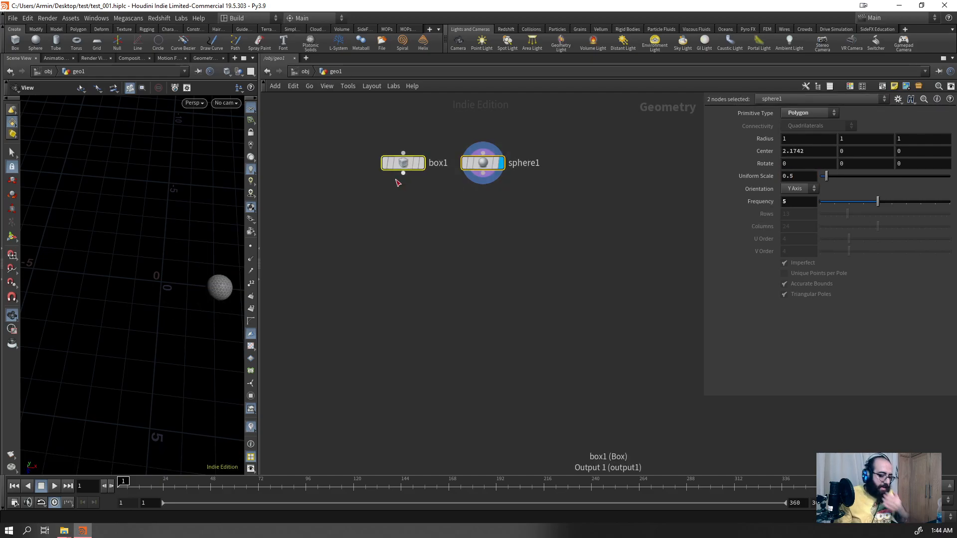
click(403, 174)
key(Tab)
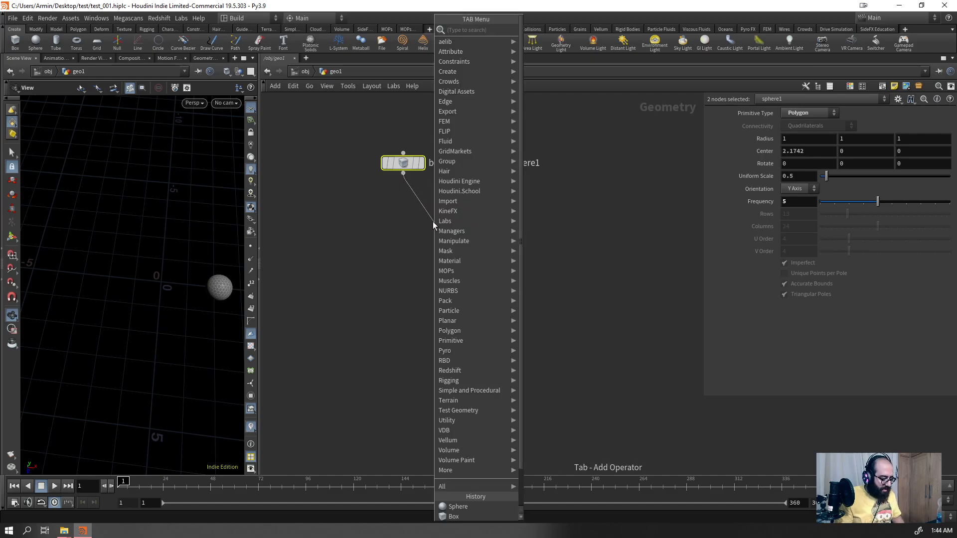
text(mer)
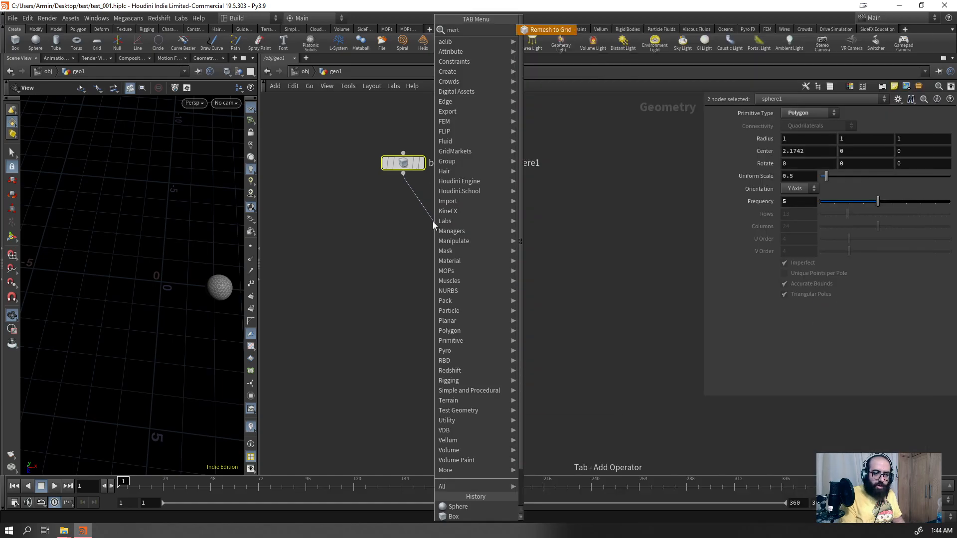
key(Return)
click(433, 221)
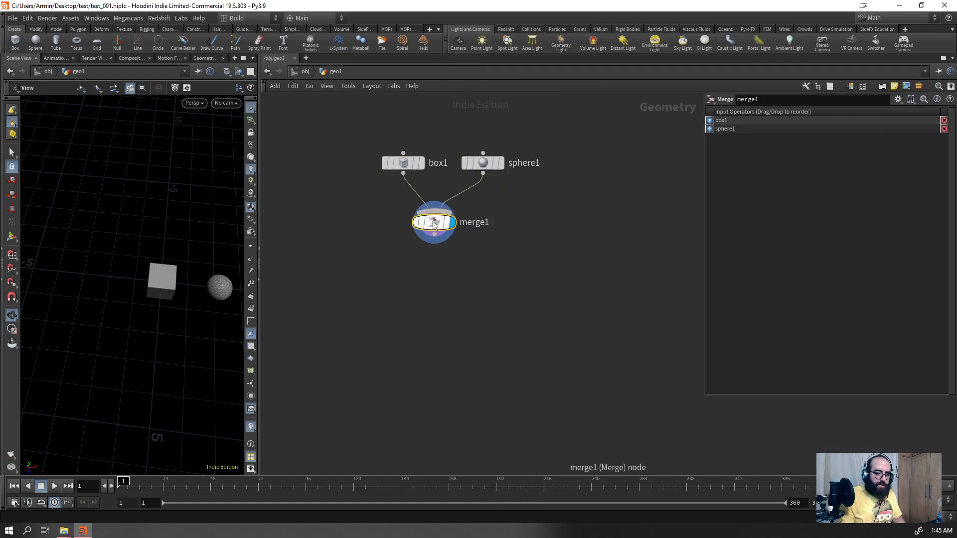
key(Delete)
- Wire the box and sphere outputs together into a Merge node placed below them
drag(545, 124, 348, 245)
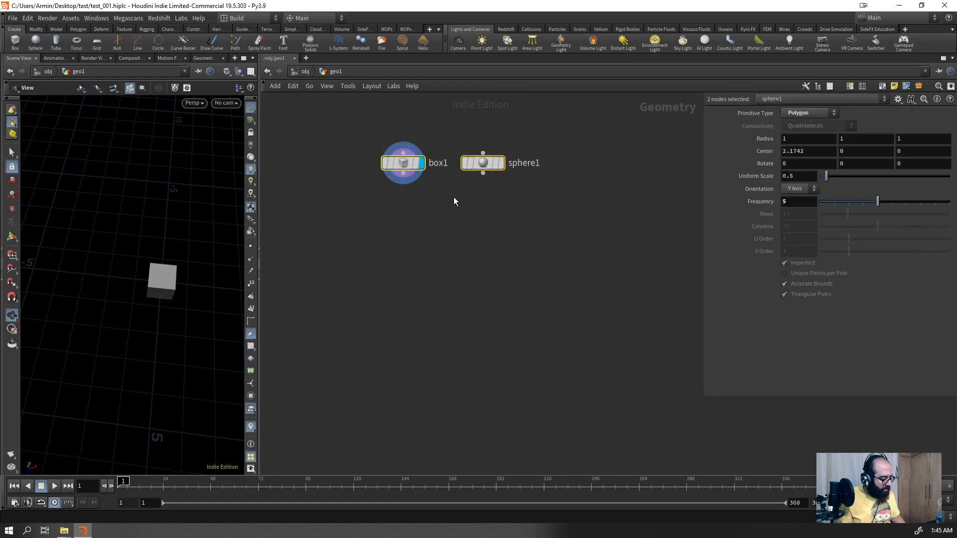
drag(404, 174, 413, 191)
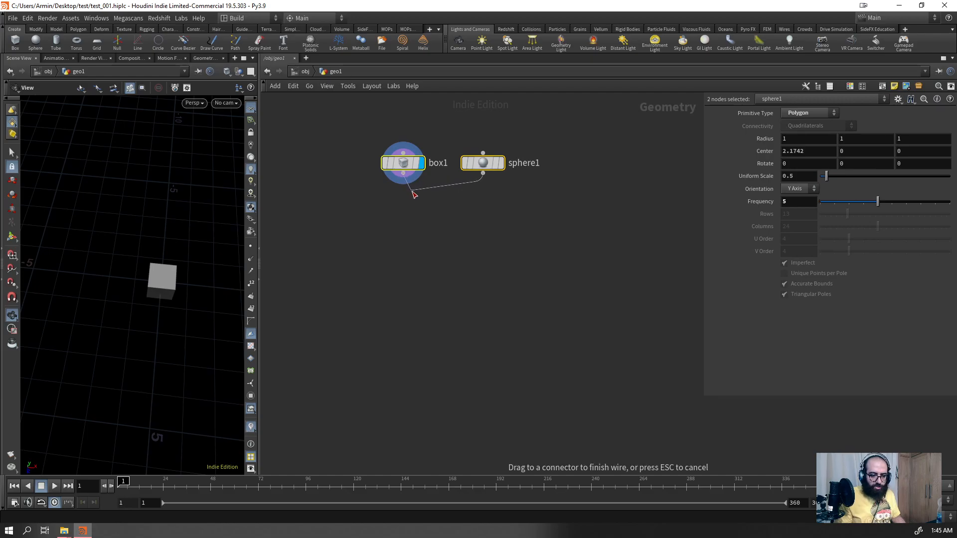
drag(431, 232, 444, 214)
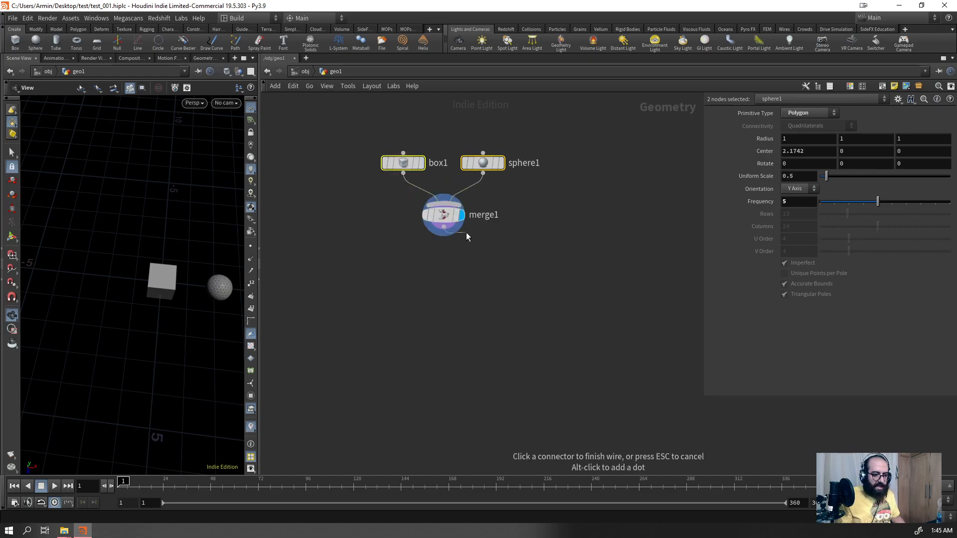
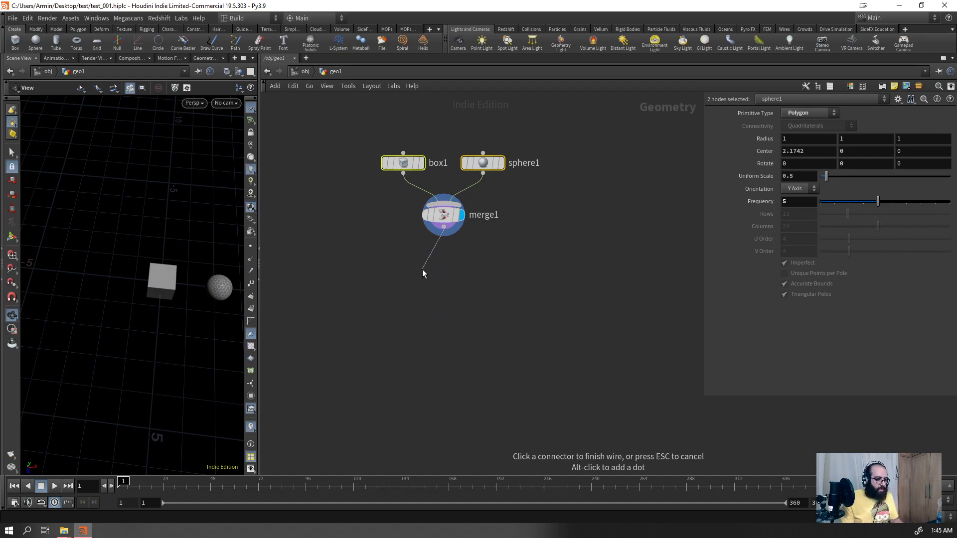
- Add a Color node after the merge and set its colour to cyan (0.318, 1, 1)
key(Tab)
text(col)
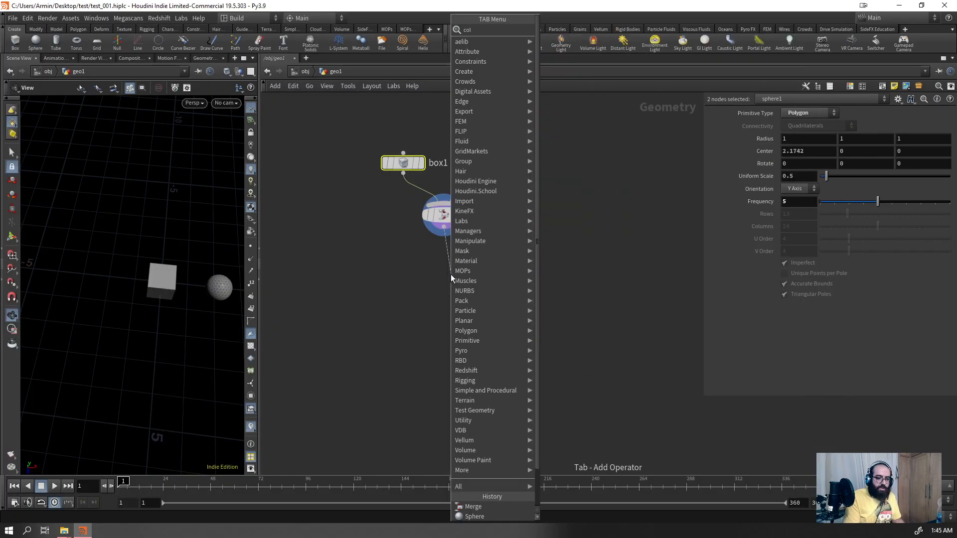
key(Return)
click(450, 274)
click(792, 175)
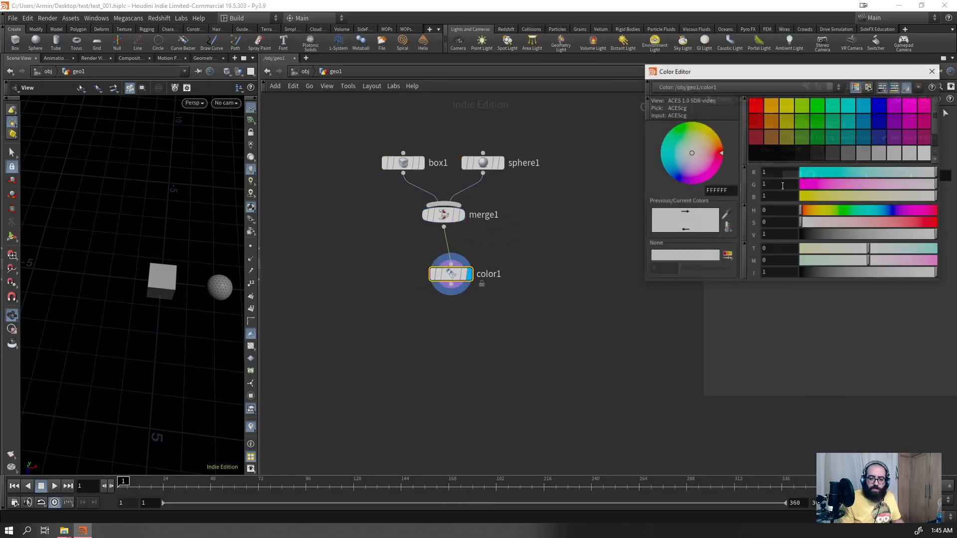
click(844, 172)
scroll(186, 270, up, 5)
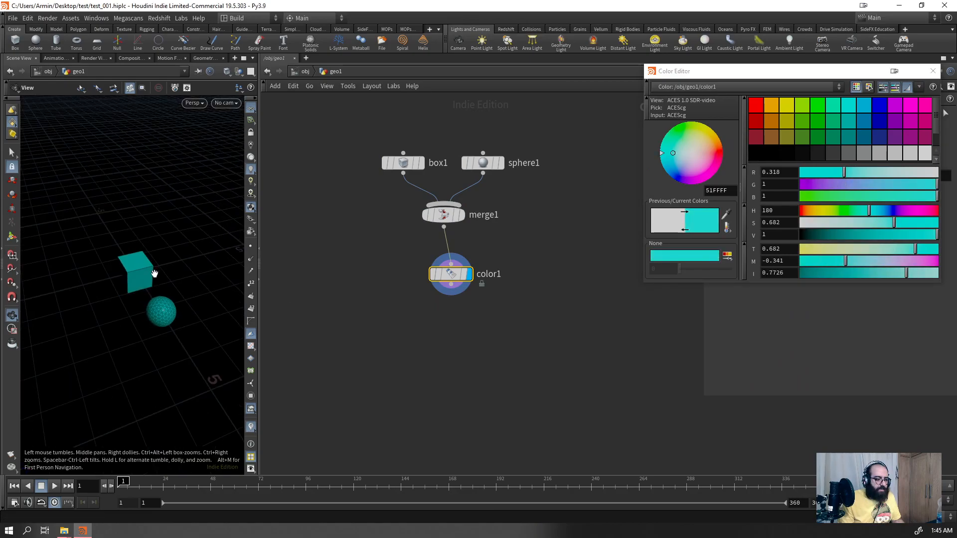
click(933, 71)
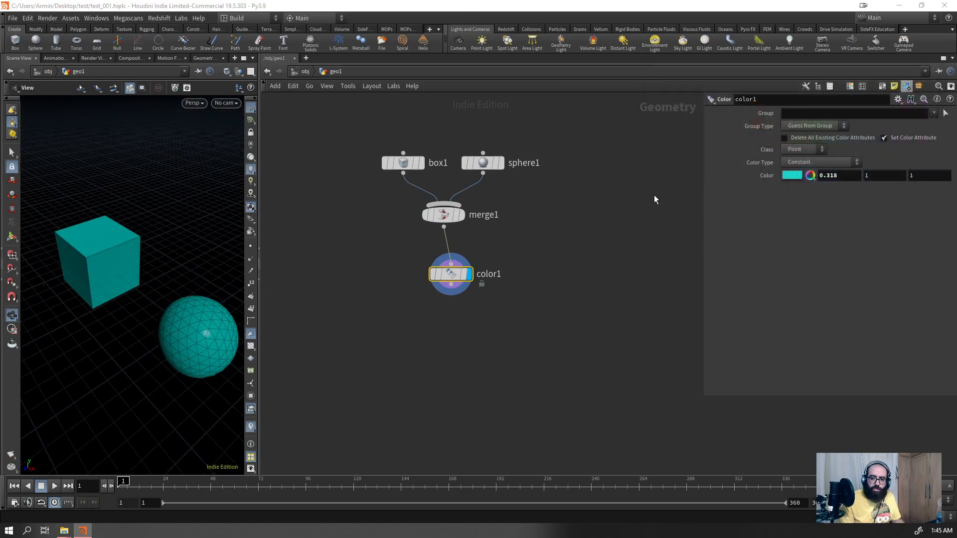
- Align the Color node beneath the merge and move both down to make room under the box and sphere
drag(451, 274, 443, 259)
shift+click(441, 211)
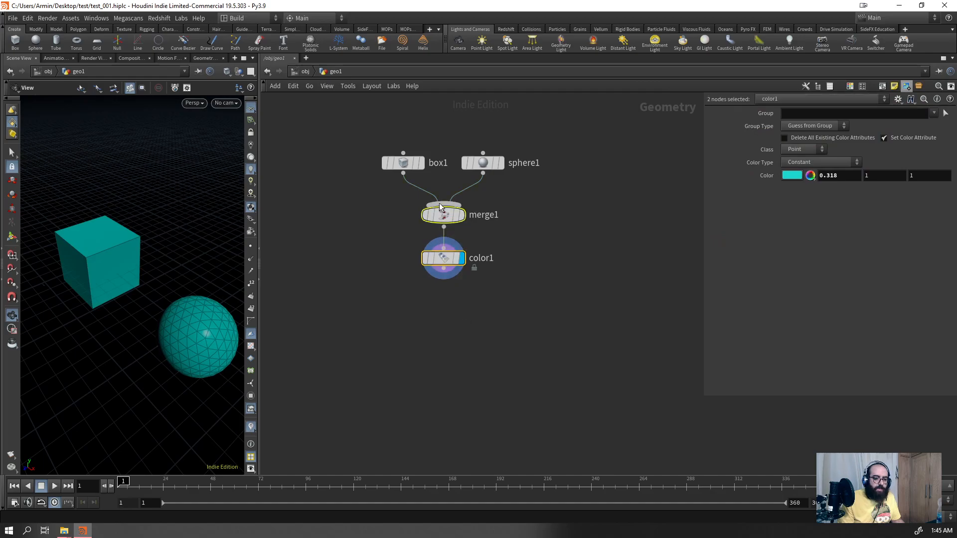
drag(450, 216, 448, 307)
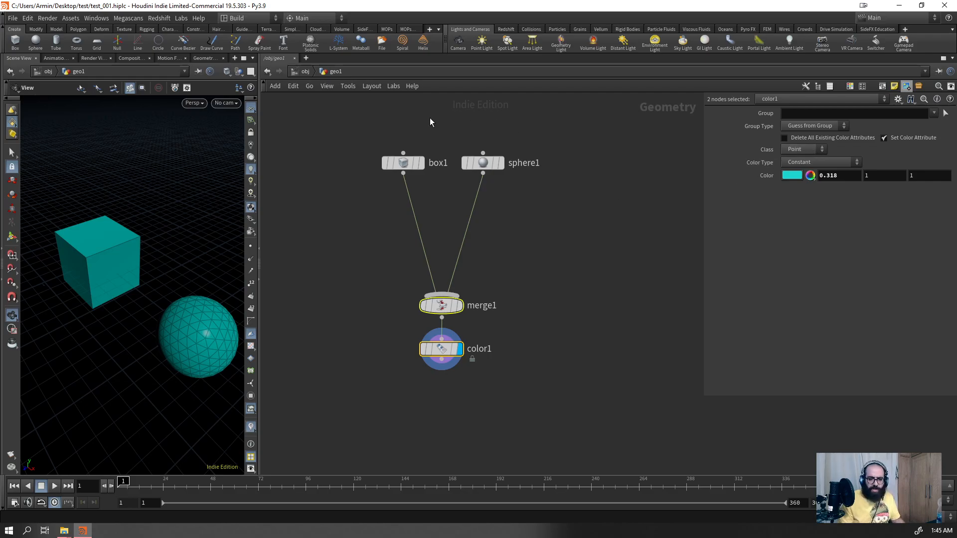
- Insert a Group node between the box and the merge, with the group name box
drag(336, 223, 413, 208)
key(Tab)
text(group)
key(Return)
key(Return)
drag(830, 114, 707, 138)
text(box)
key(Return)
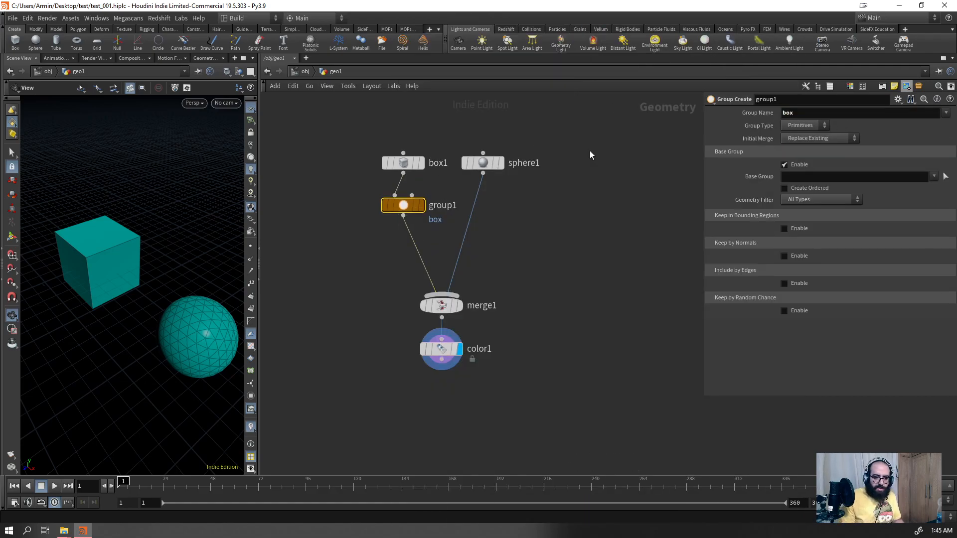
- Duplicate the Group node onto the sphere branch and name its group sphere
alt+drag(403, 205, 483, 205)
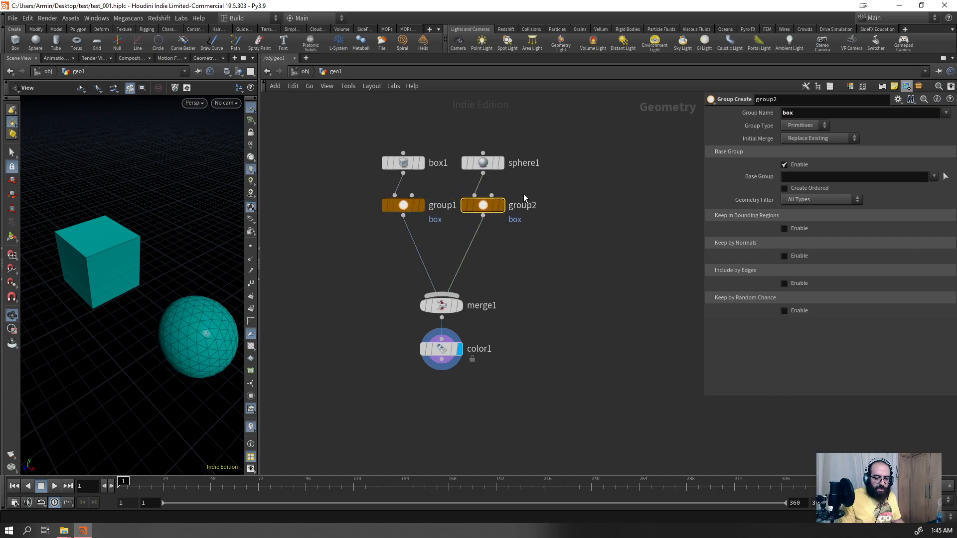
drag(817, 114, 735, 156)
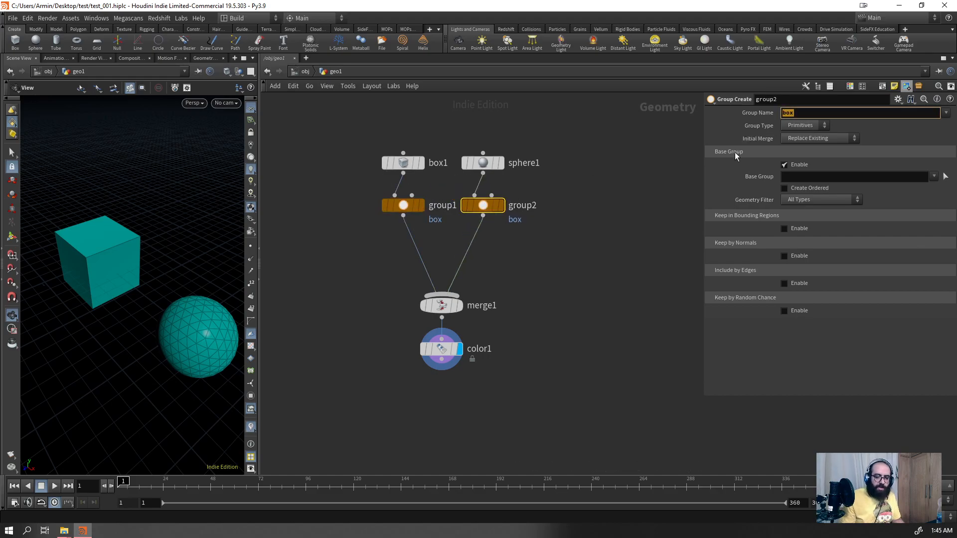
text(sphere)
key(Return)
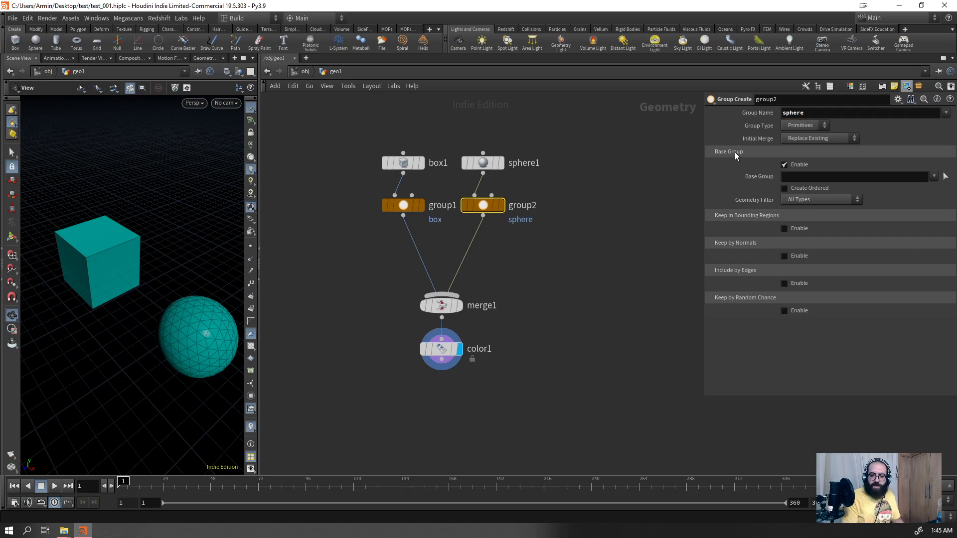
- Restrict the Color node to the box group
drag(611, 375, 393, 370)
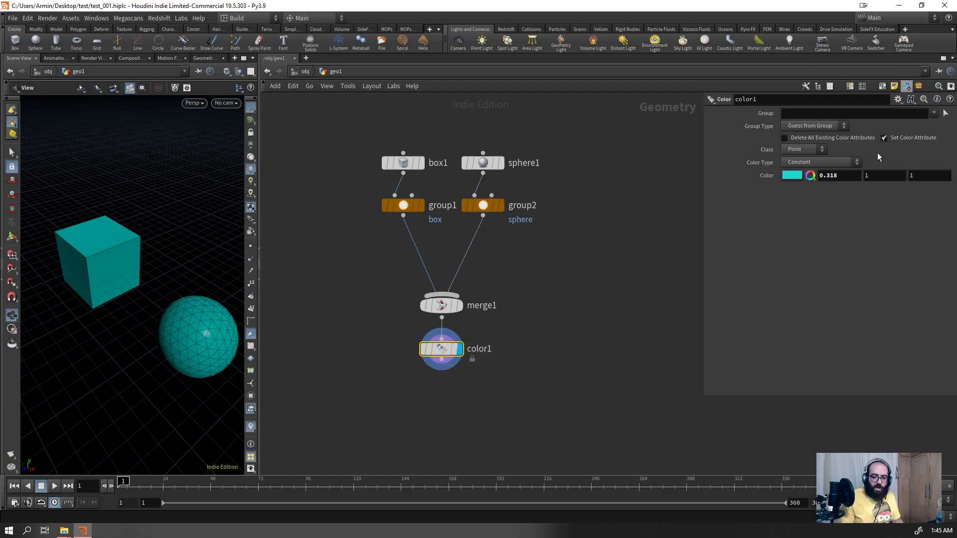
click(933, 113)
click(941, 128)
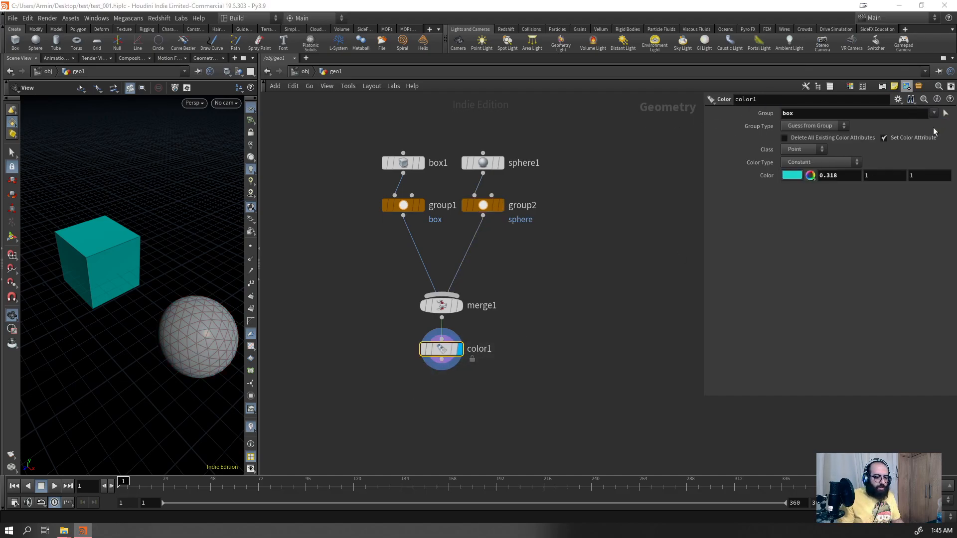
drag(171, 312, 199, 310)
- Duplicate the Color node, connect the copy after the original, and set its Group to sphere
alt+drag(443, 349, 436, 427)
drag(434, 416, 442, 359)
click(904, 116)
text(sphere)
key(Return)
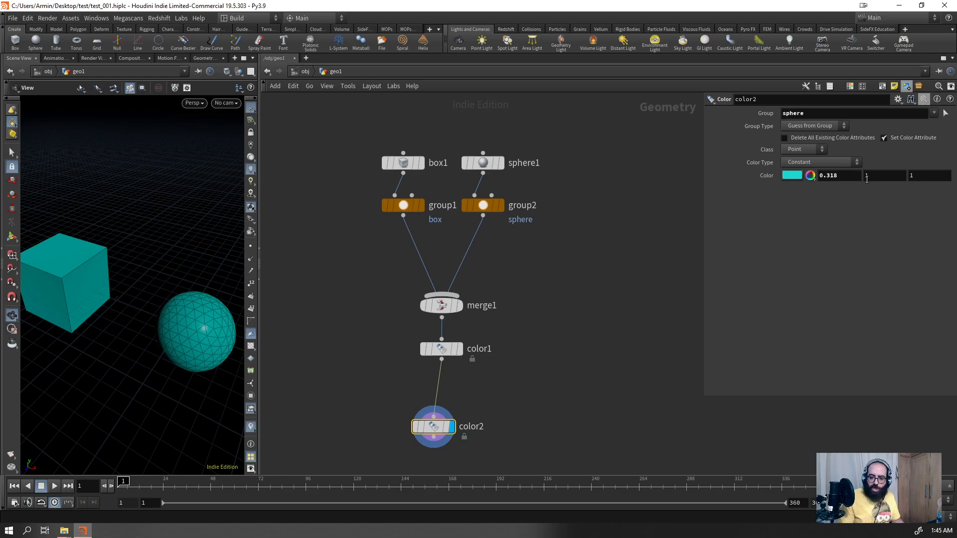
- Set the second Color node to pure red (1, 0, 0) and lay out the lower nodes in a column
click(792, 176)
click(756, 105)
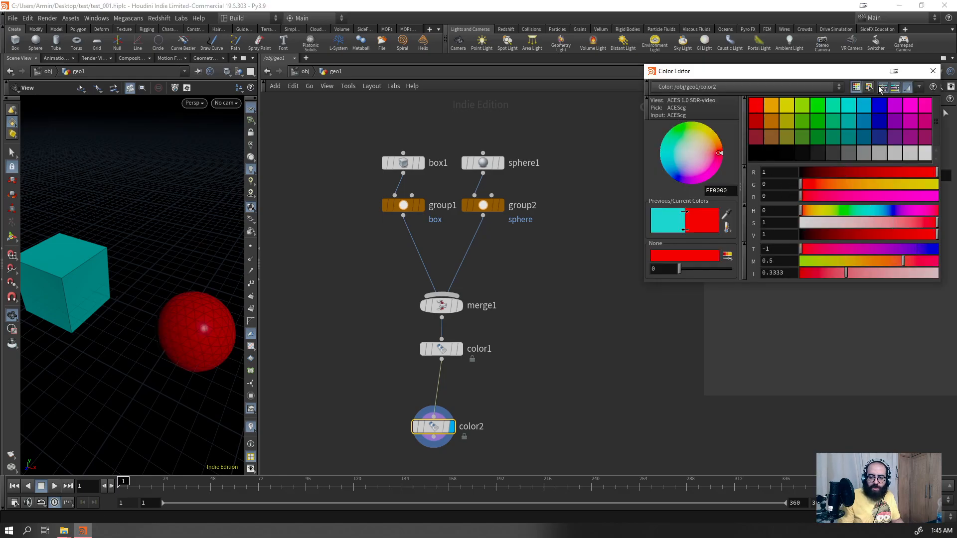
click(934, 72)
scroll(163, 368, down, 4)
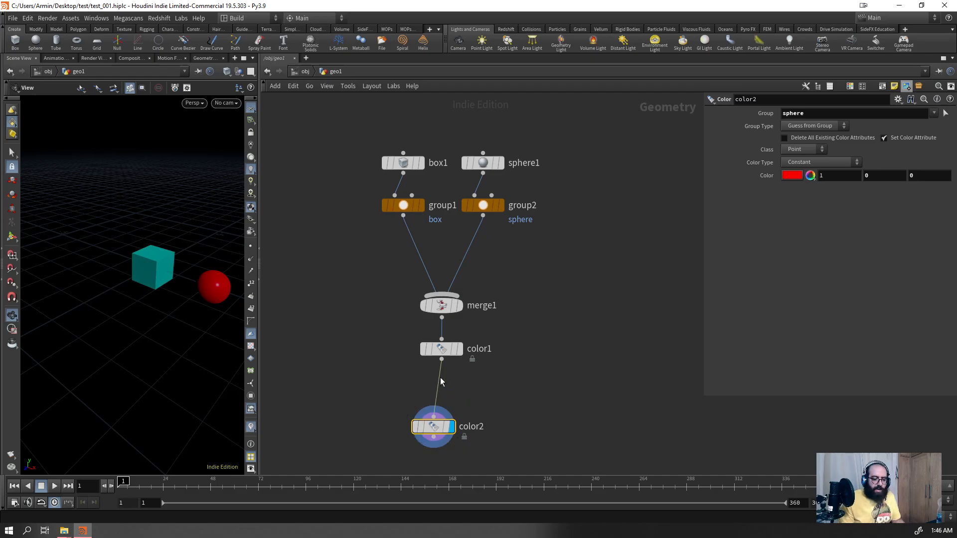
drag(509, 280, 363, 476)
key(l)
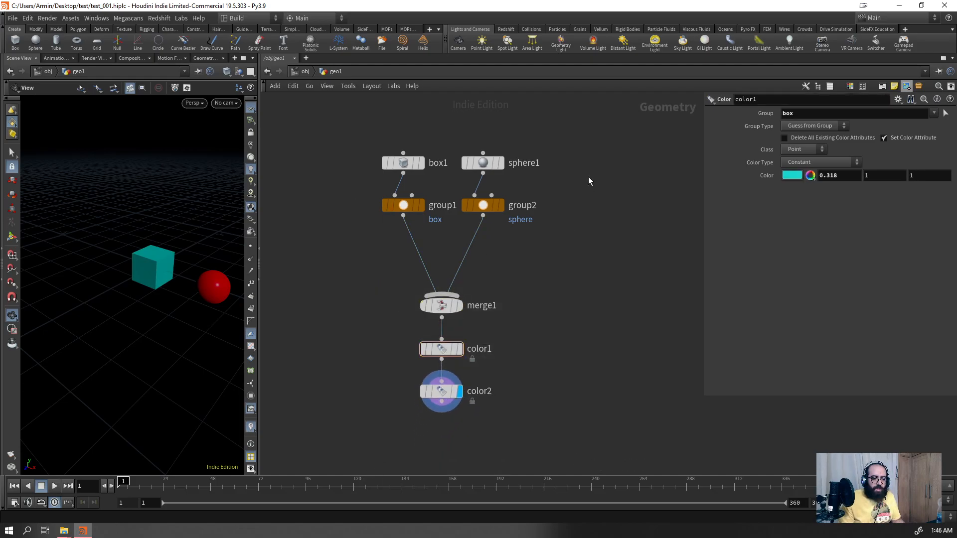
- Add a Torus node beside the sphere branch and connect it to the merge
key(Tab)
text(torus)
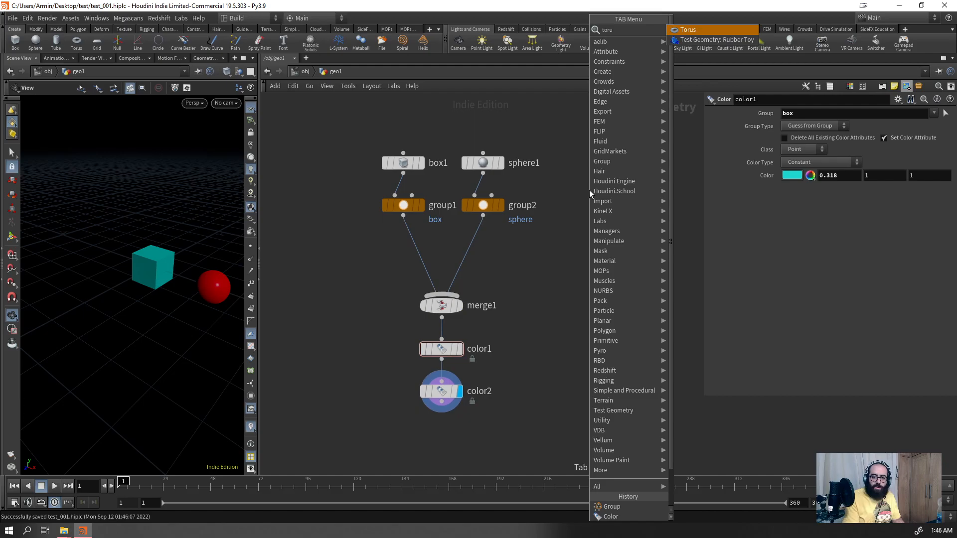
key(Return)
click(589, 190)
drag(589, 200, 467, 292)
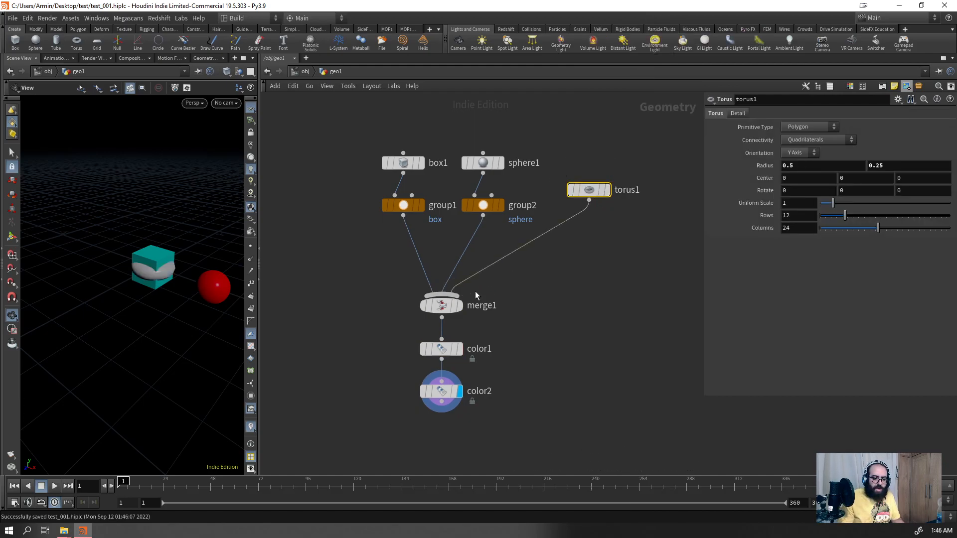
- Duplicate the sphere's Group node onto the torus branch and name its group torus
alt+drag(482, 206, 538, 232)
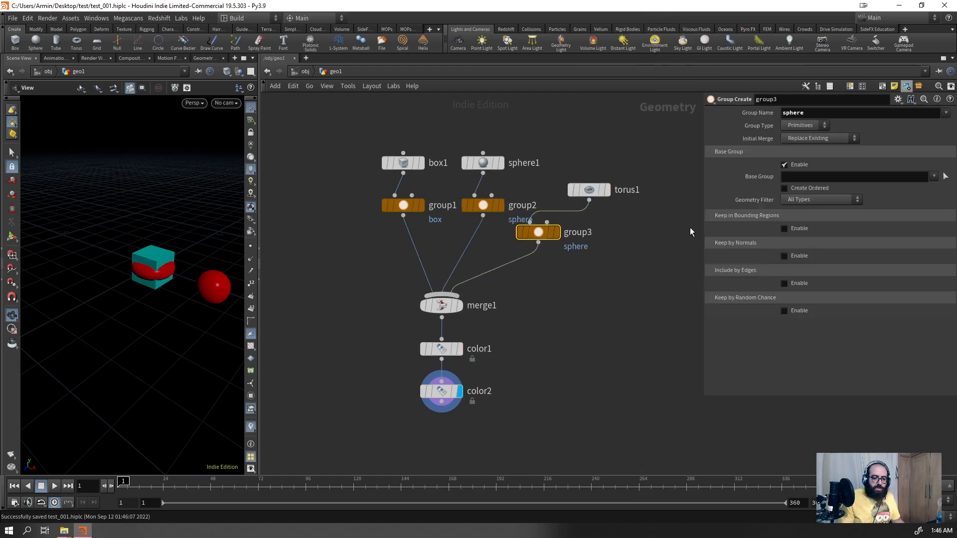
double_click(808, 114)
text(torus)
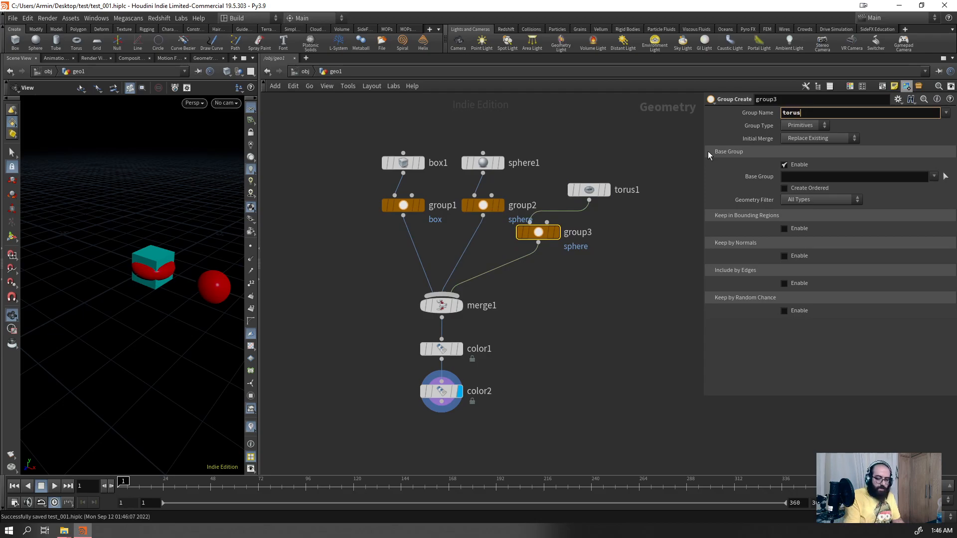
key(Return)
- Move the torus away from the box along negative X, with its Center X at about -2.15
click(589, 190)
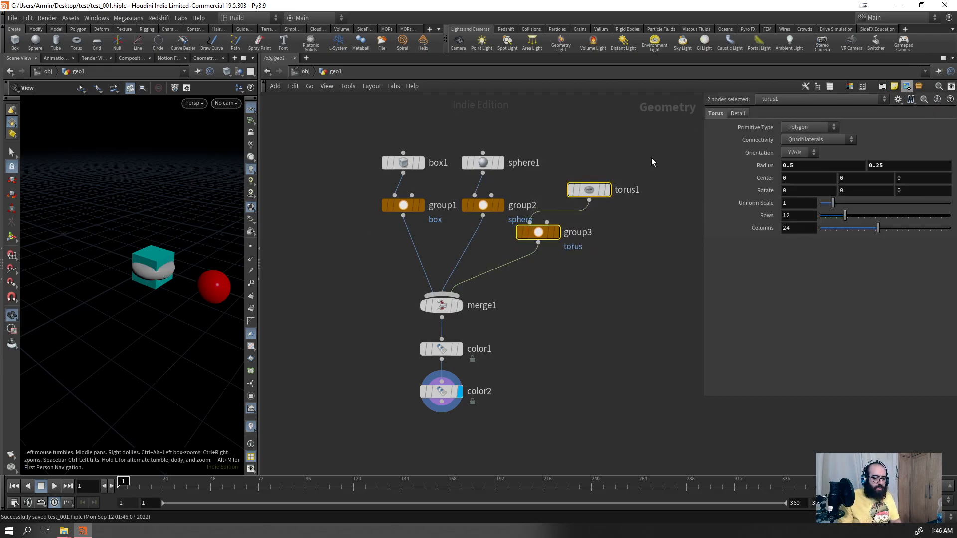
key(Return)
drag(172, 274, 136, 269)
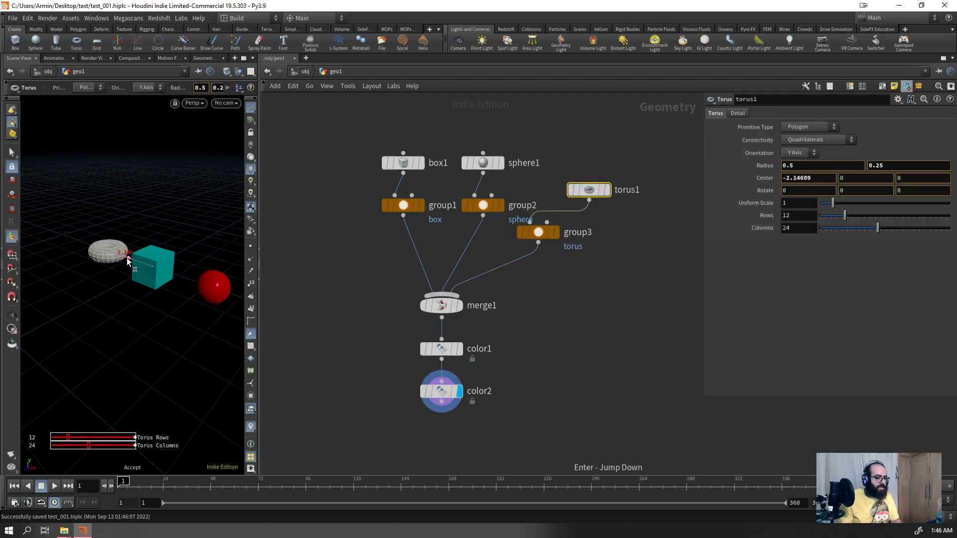
key(Escape)
- Duplicate the red Color node below the others and set the copy's Group to torus only
click(444, 392)
alt+drag(444, 391, 423, 449)
click(933, 113)
click(920, 143)
double_click(802, 114)
key(BackSpace)
- Set the torus's Color node to orange-yellow (1, 0.628, 0)
click(799, 177)
drag(821, 185, 866, 192)
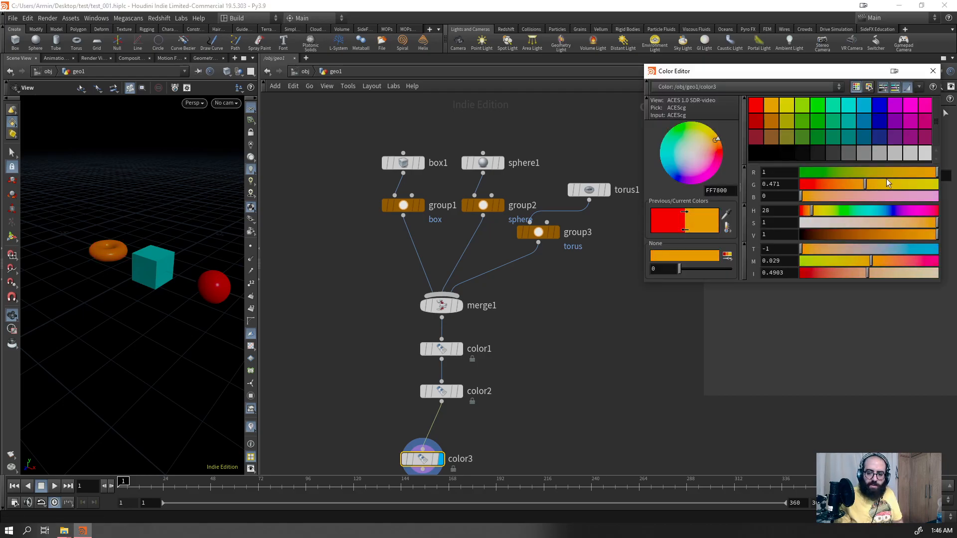
click(887, 184)
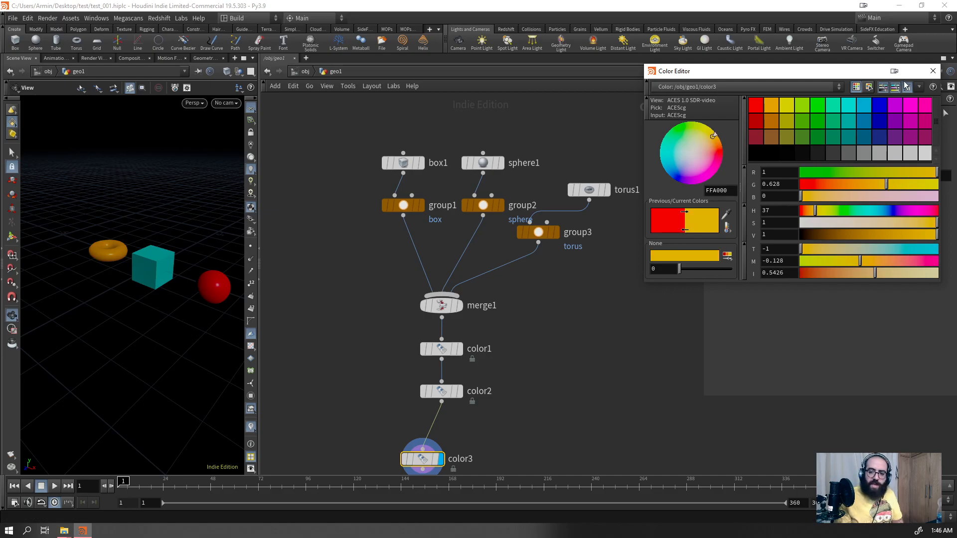
click(933, 71)
- Tidy the network by centring the merge and colour column under the sphere branch and aligning the torus branch beside it
alt+drag(155, 274, 173, 285)
drag(494, 291, 396, 460)
key(l)
drag(443, 302, 483, 289)
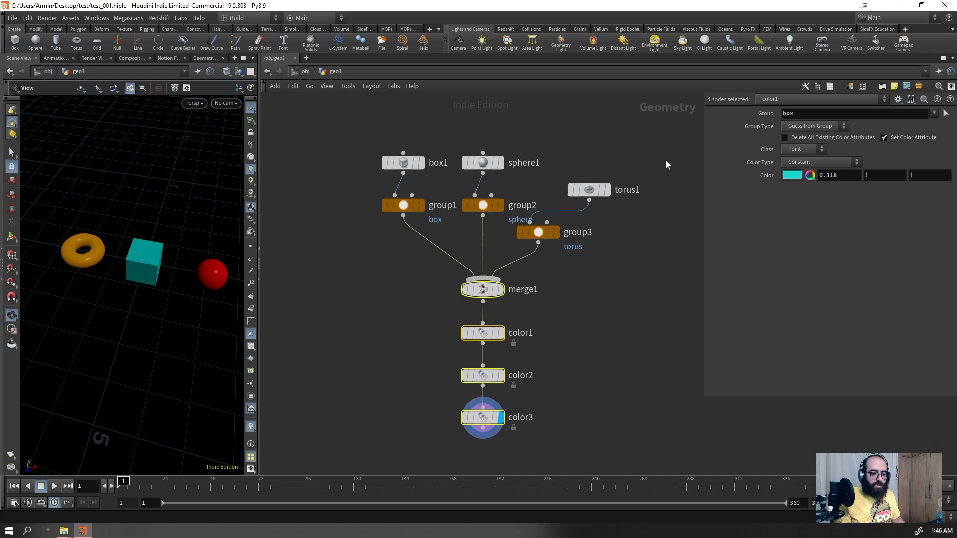
drag(666, 163, 536, 250)
drag(598, 192, 590, 165)
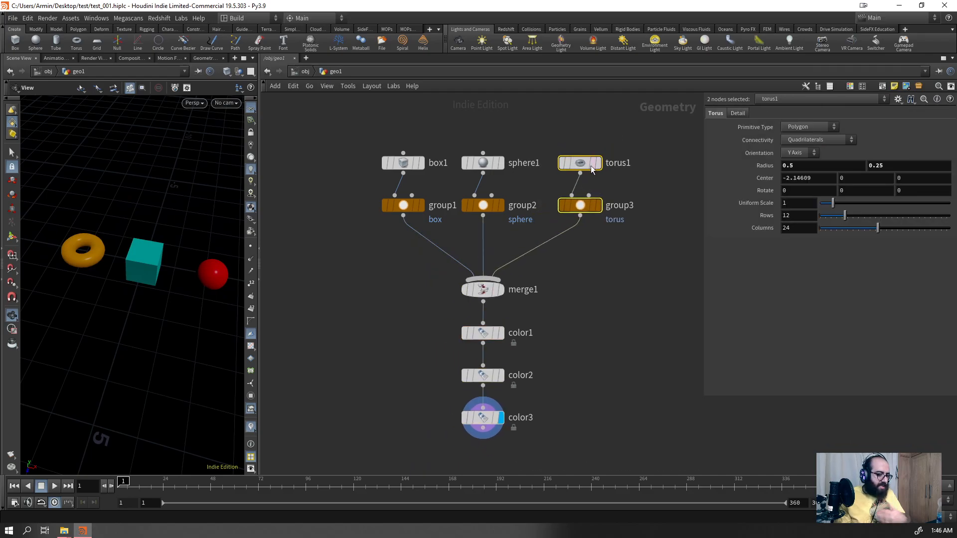
- Add a Split node below the last Color node and set its Group to sphere
click(470, 423)
key(Tab)
text(split)
key(Return)
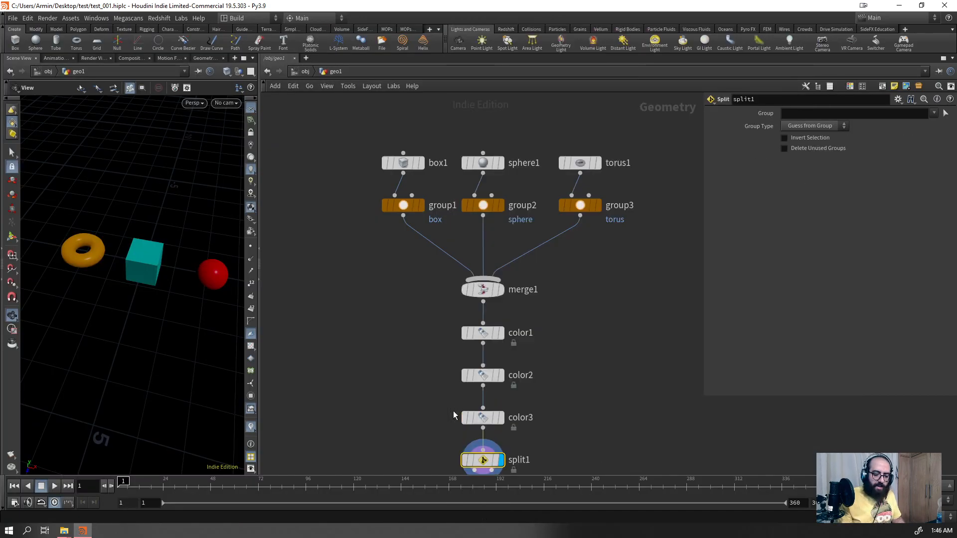
scroll(561, 142, down, 5)
scroll(573, 160, up, 4)
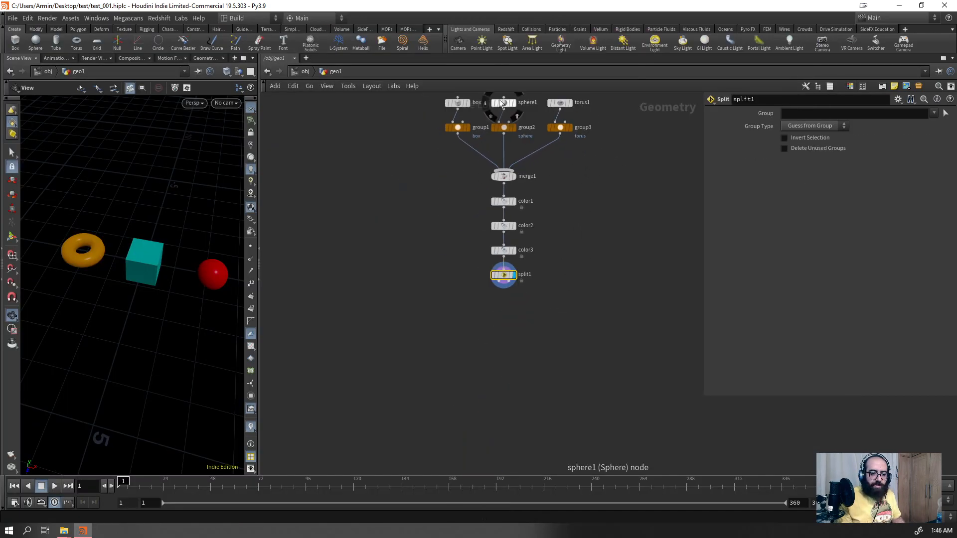
click(934, 114)
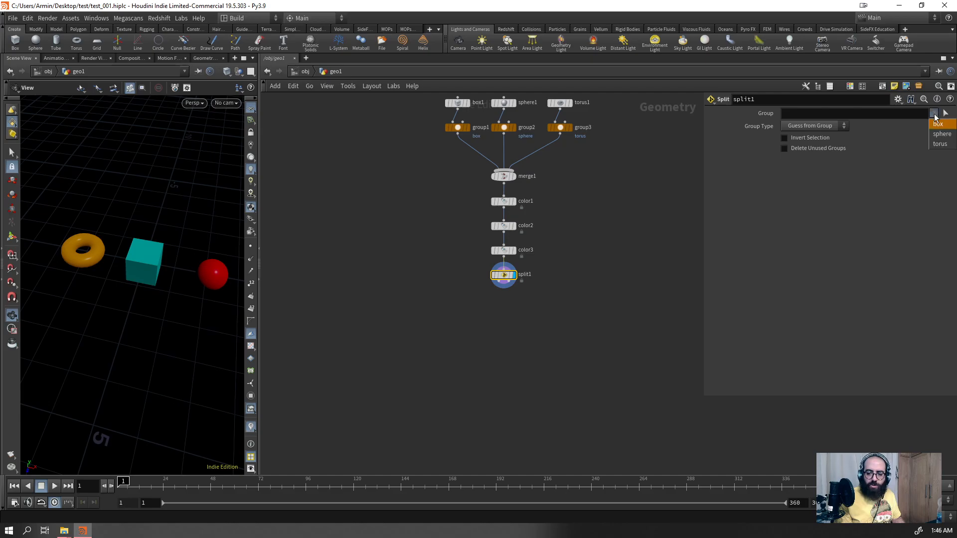
click(940, 134)
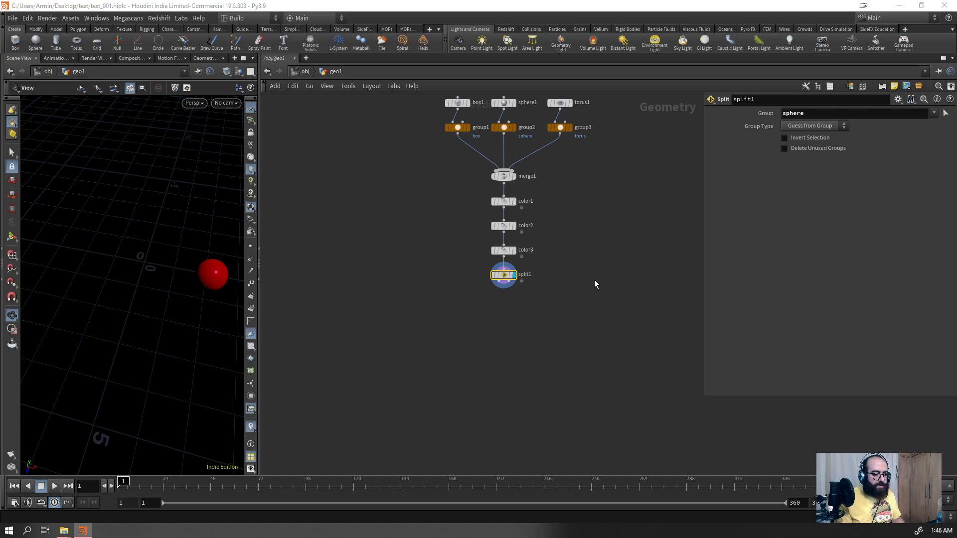
- Place two Null nodes below the Split, one wired to each of its two outputs, and delete the surplus third null
scroll(512, 295, up, 5)
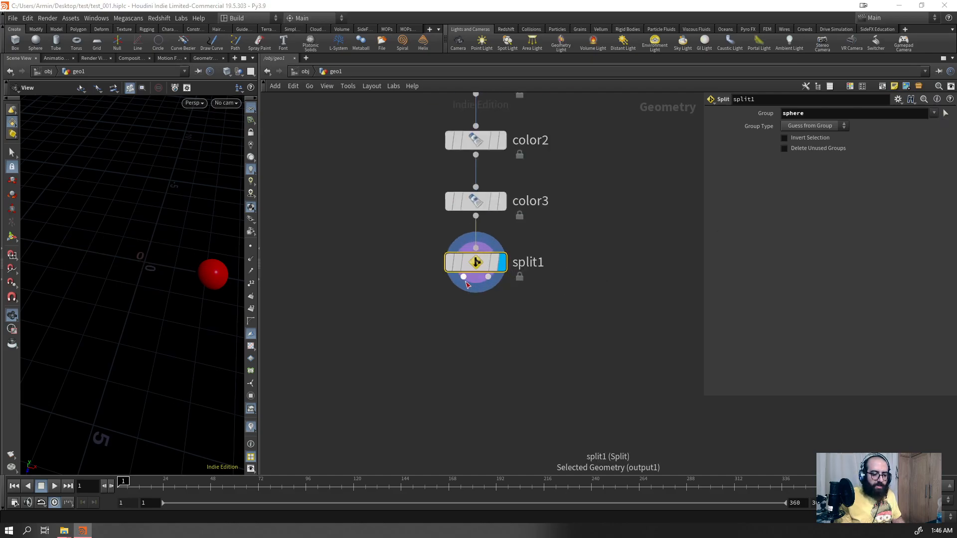
key(Tab)
text(null)
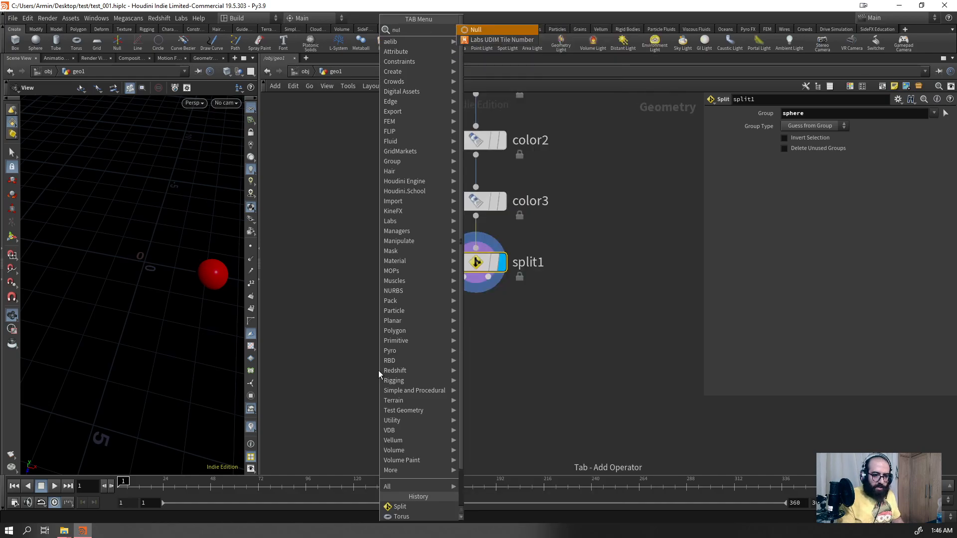
key(Return)
click(378, 370)
alt+drag(384, 376, 614, 295)
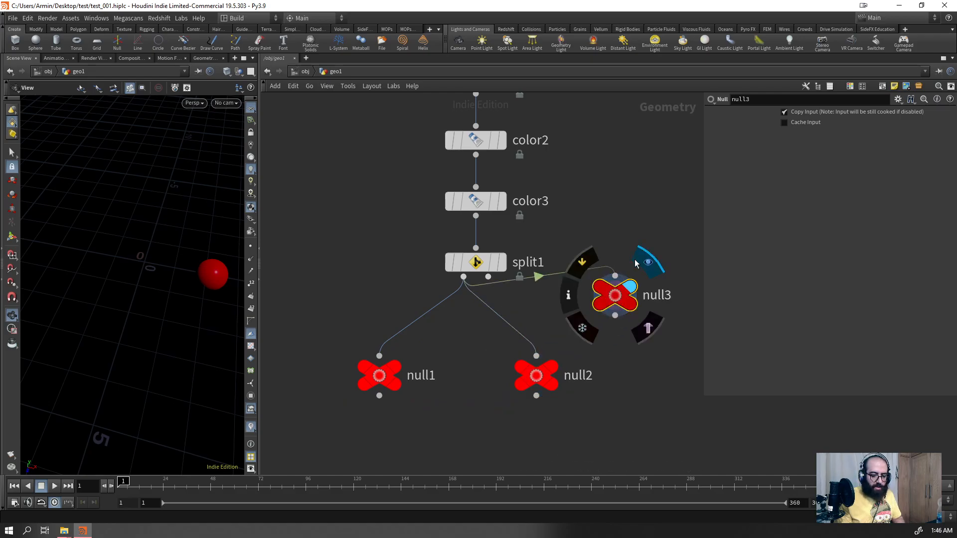
key(Delete)
drag(488, 277, 536, 355)
- Display the second null, the first null and the Split node in turn to compare the separated geometry
click(551, 367)
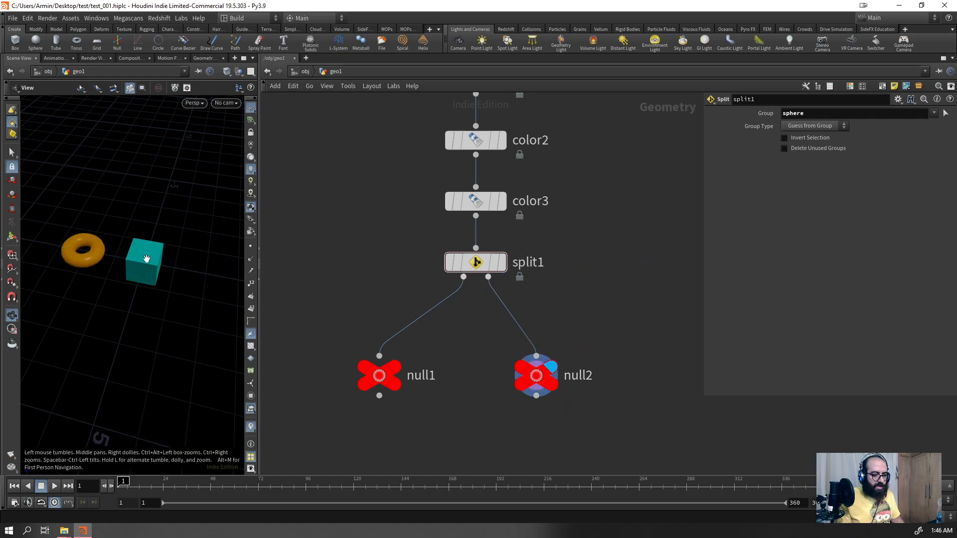
click(398, 366)
click(501, 262)
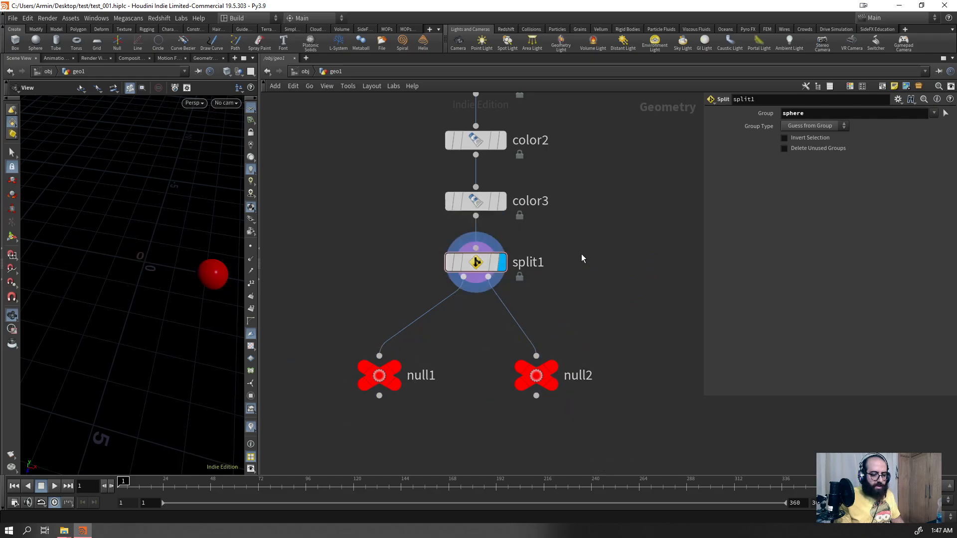
- Add the box group to the Split's Group so it reads sphere box, and display each null's output in turn
scroll(538, 271, down, 5)
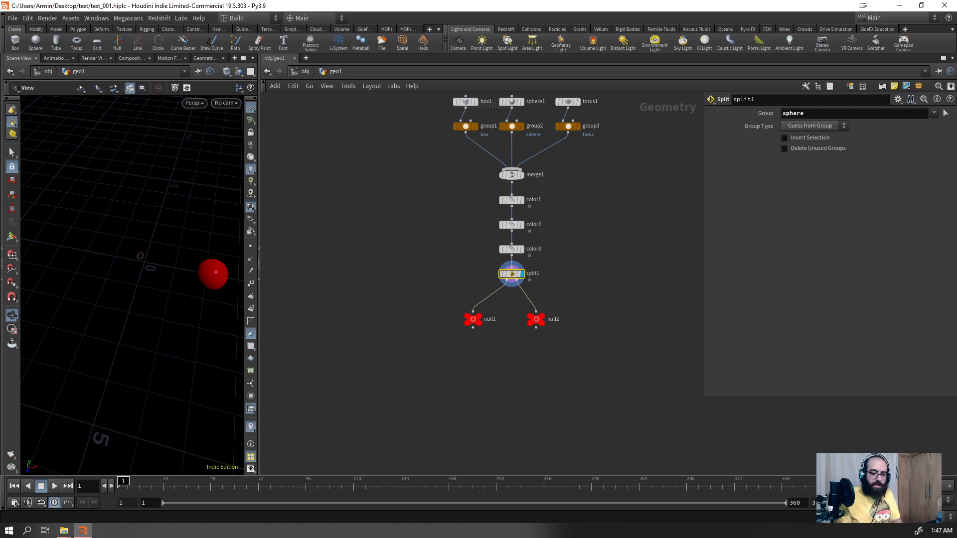
click(934, 113)
ctrl+click(924, 122)
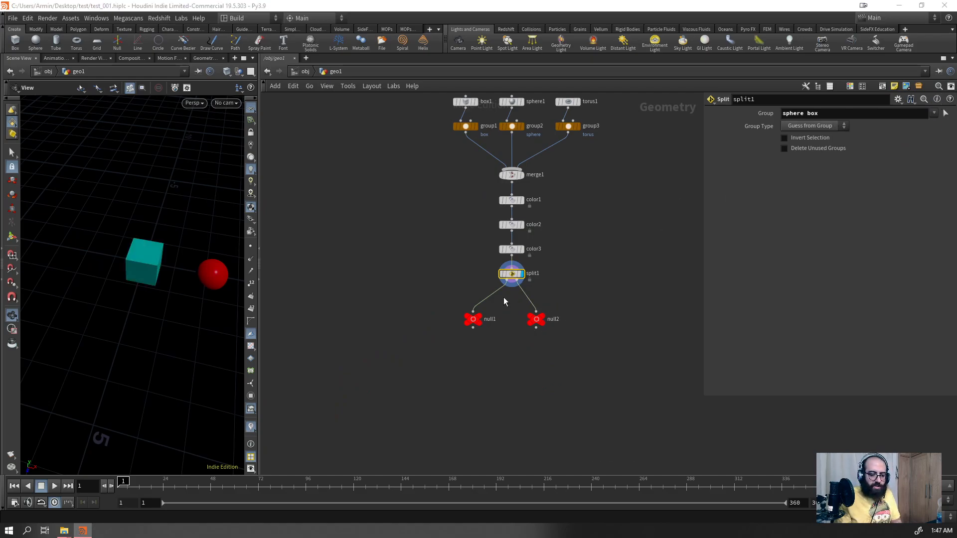
mouse_move(510, 284)
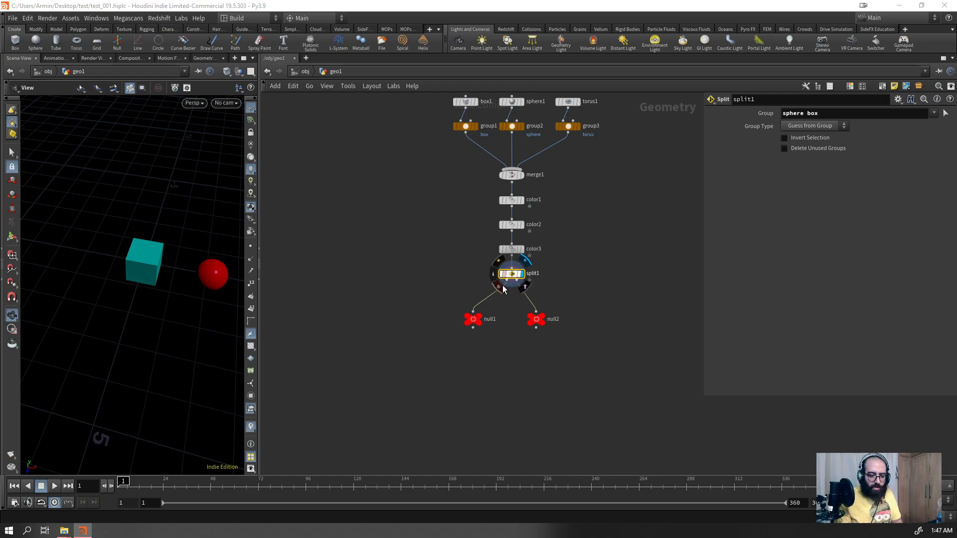
click(485, 305)
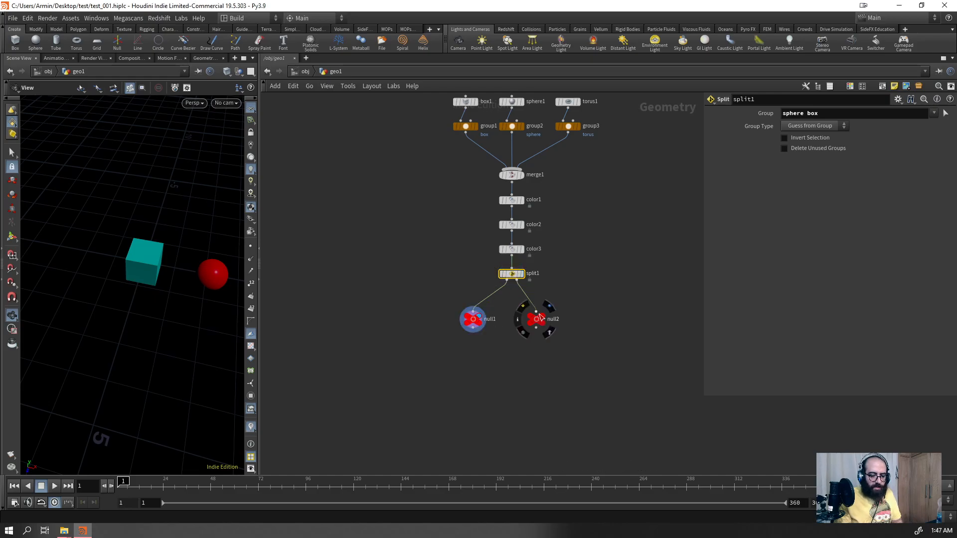
click(548, 306)
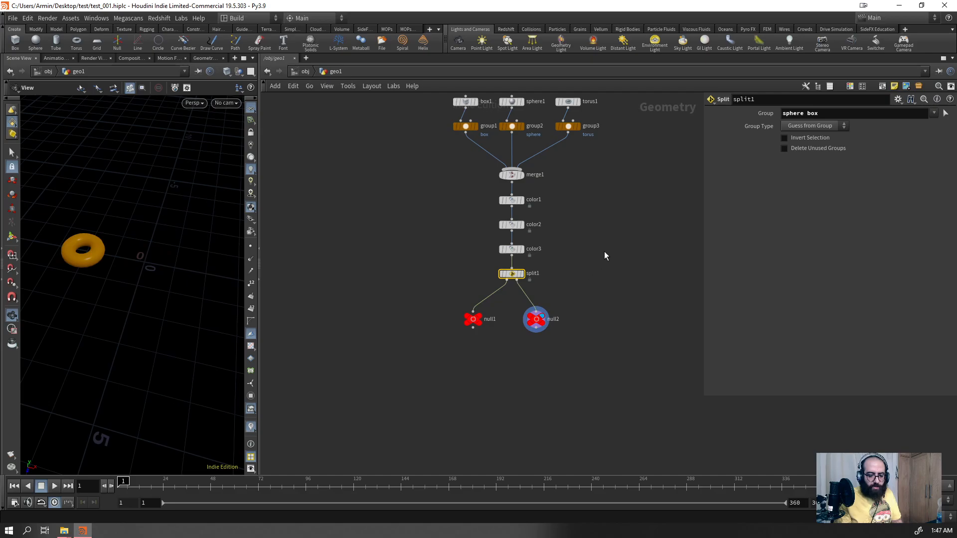
- Display the Split node and enable its Invert Selection and Delete Unused Groups options
click(806, 138)
click(523, 261)
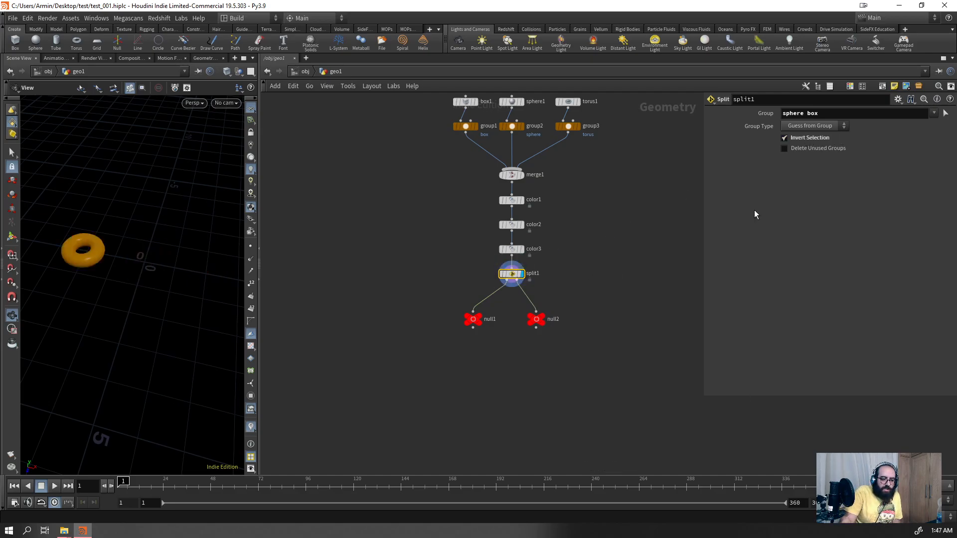
click(808, 135)
click(806, 137)
click(805, 138)
click(805, 138)
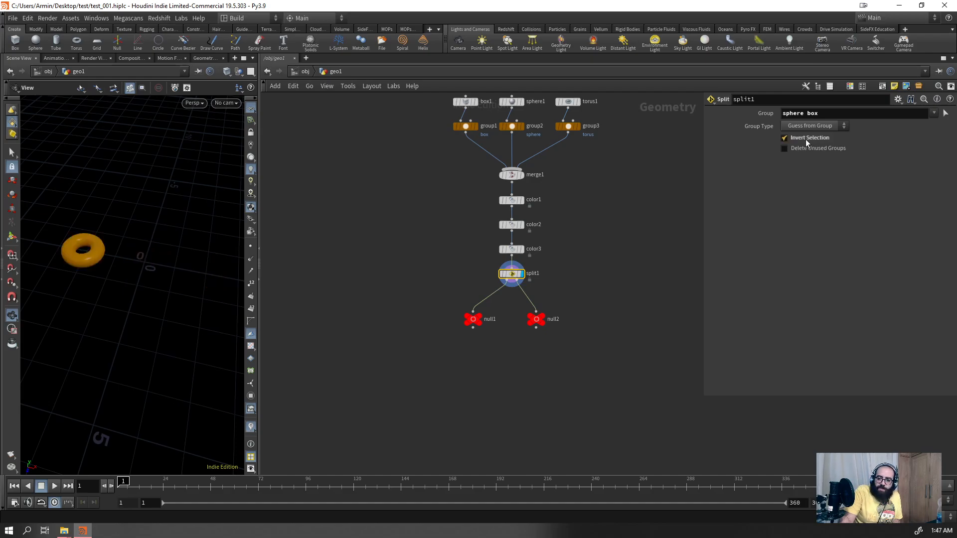
click(805, 148)
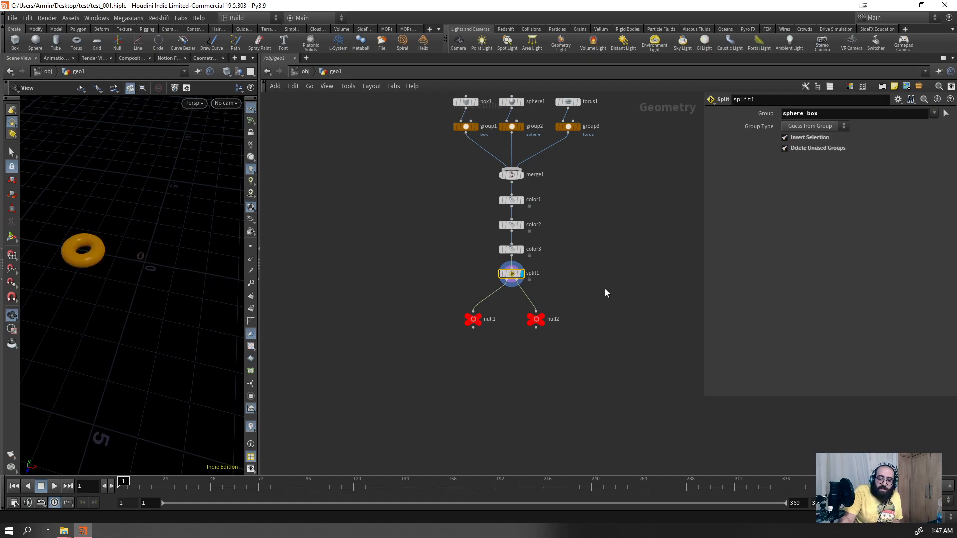
- Disconnect the second null from the Split node and rewire it to the Split's second output
click(537, 312)
click(571, 302)
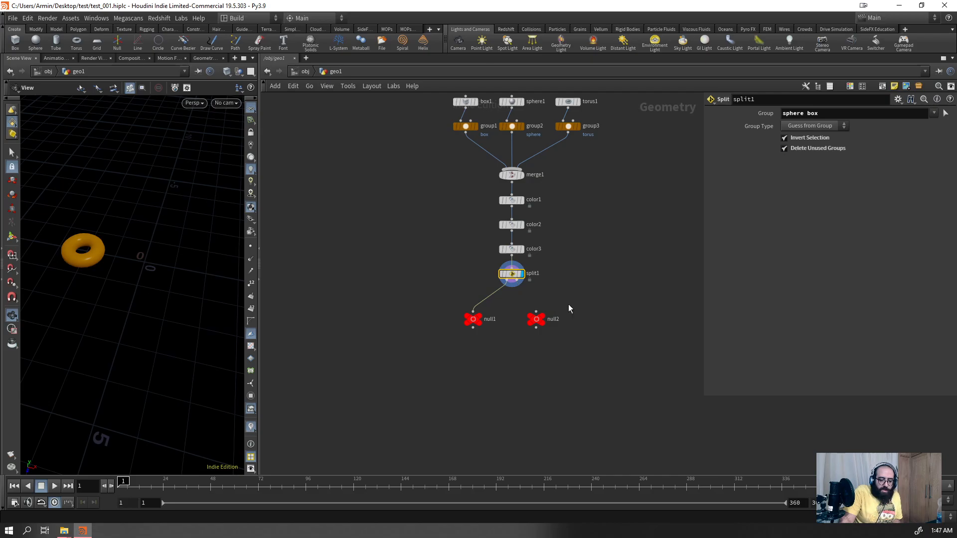
click(519, 283)
click(537, 312)
- Display the second null and check the primitive groups in the node info of both nulls
click(549, 306)
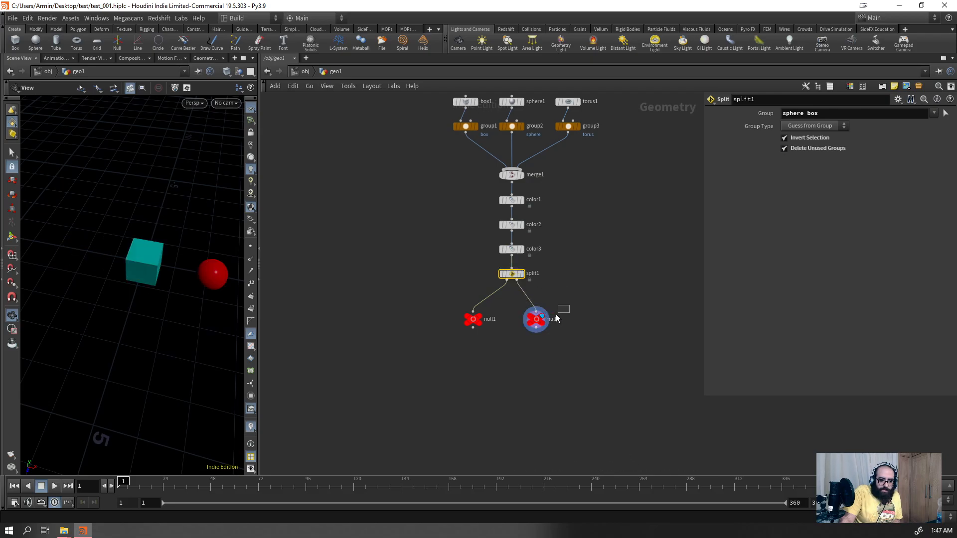
click(536, 319)
click(518, 322)
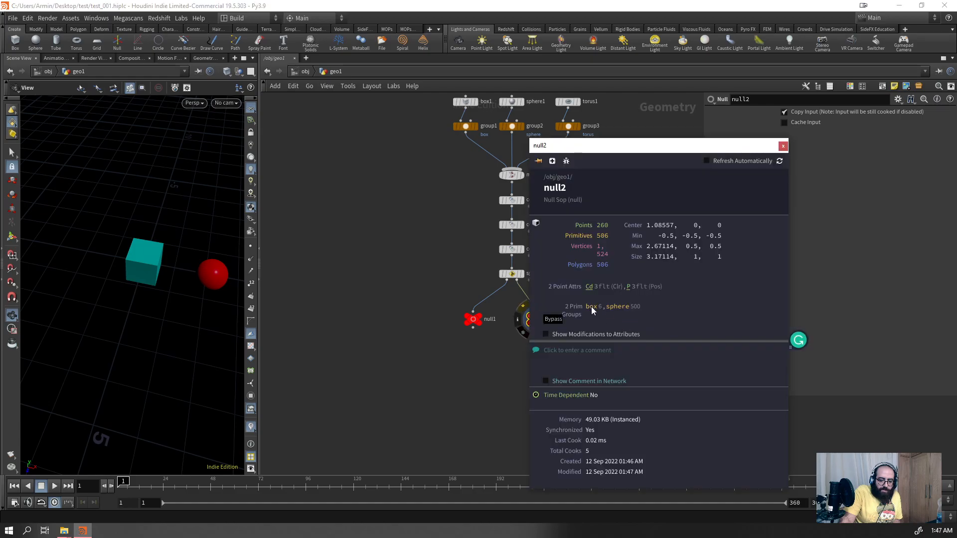
click(783, 146)
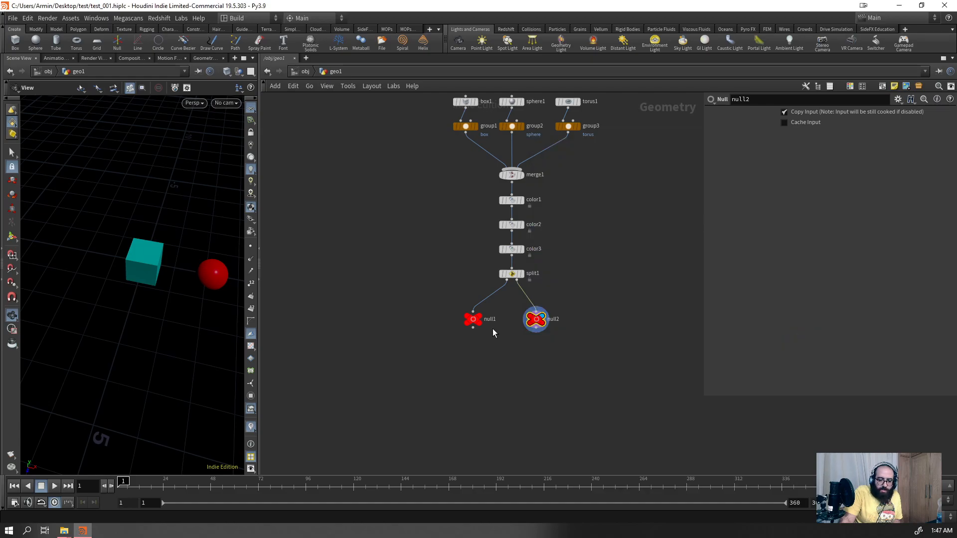
click(457, 319)
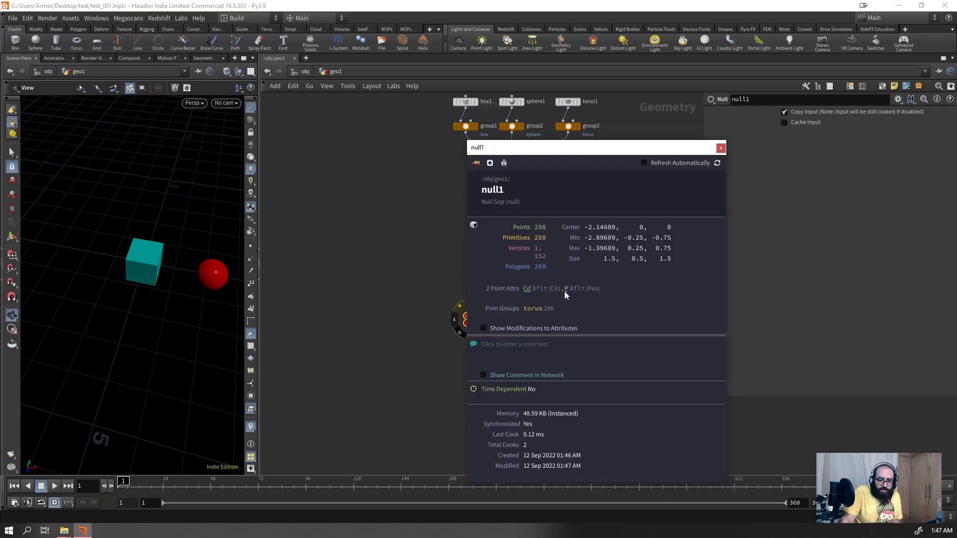
click(721, 148)
- Delete the Group node below the torus and display the first null's output
drag(543, 255, 469, 280)
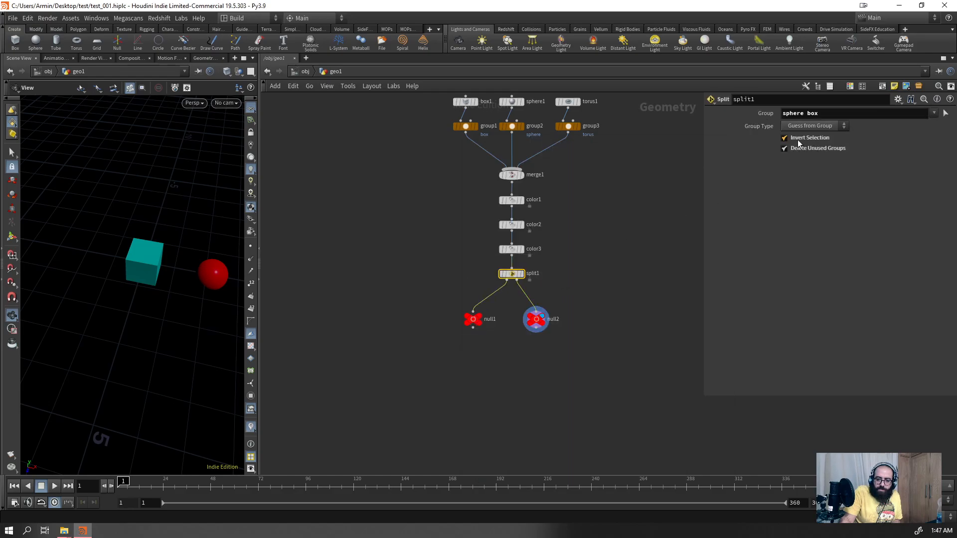
drag(573, 132, 572, 132)
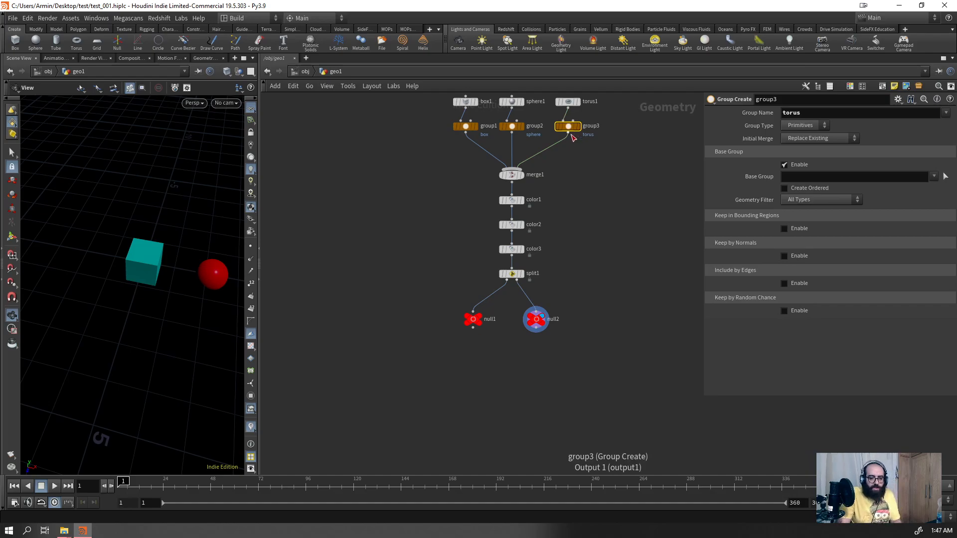
key(Delete)
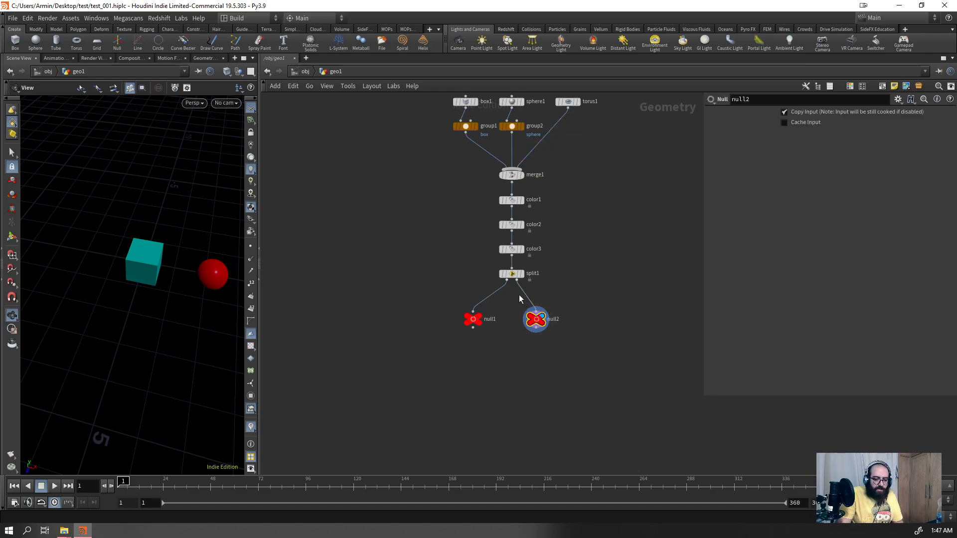
click(482, 318)
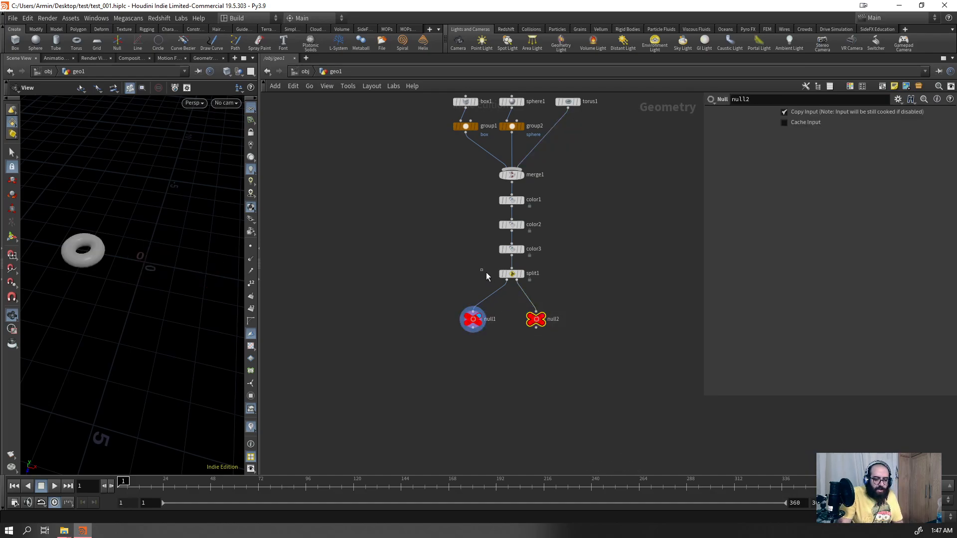
- Turn off Invert Selection on the Split node and display the second null
drag(522, 282, 522, 282)
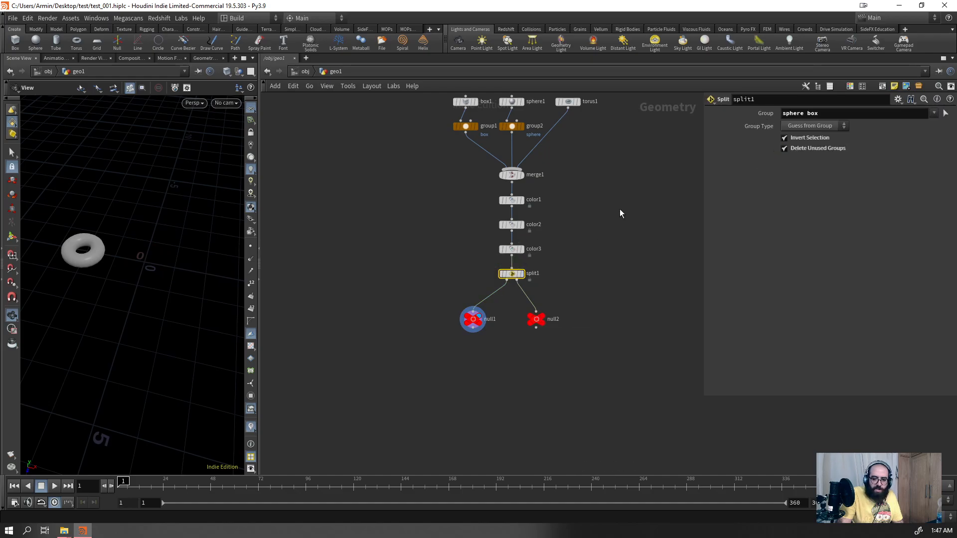
click(785, 138)
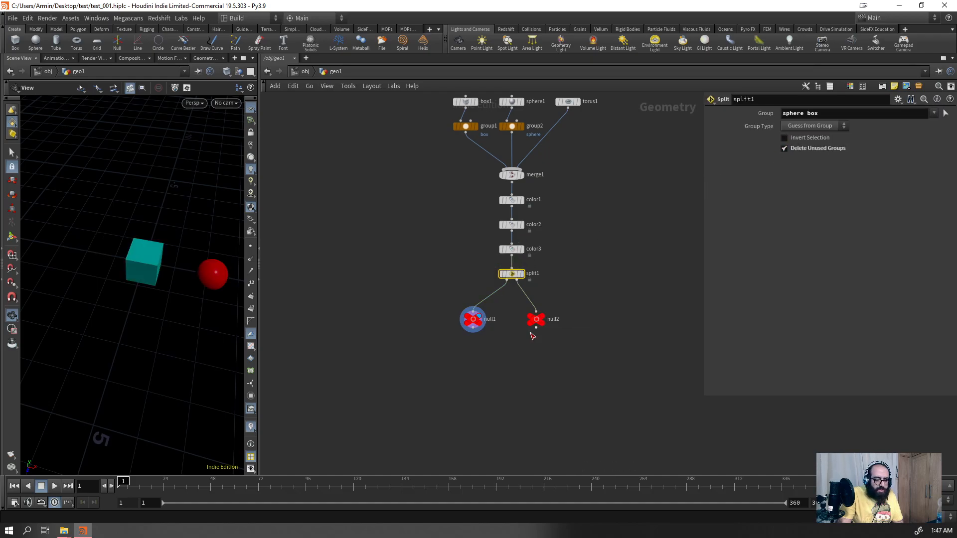
click(546, 316)
- Reposition the two nulls slightly so they sit more evenly below the Split node
drag(543, 321, 553, 320)
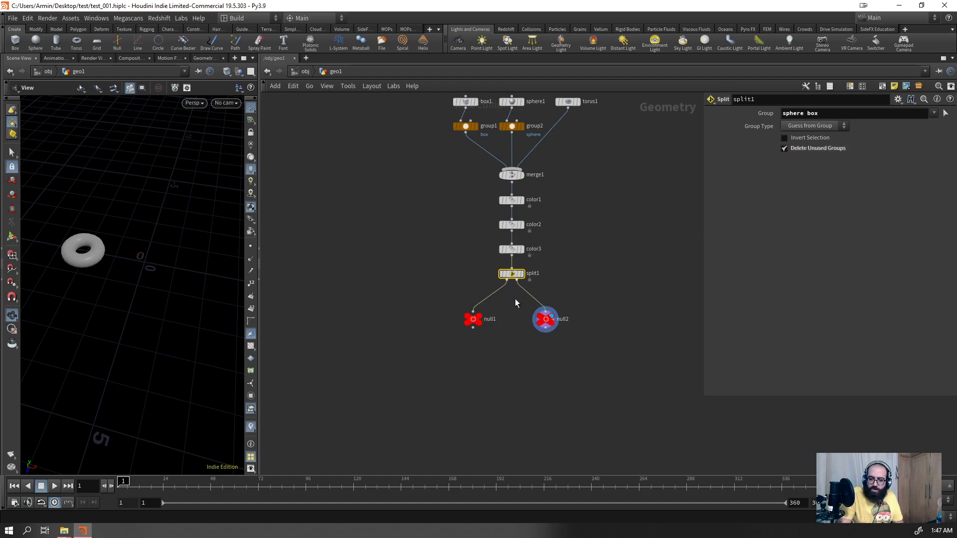
mouse_move(476, 316)
drag(476, 316, 488, 313)
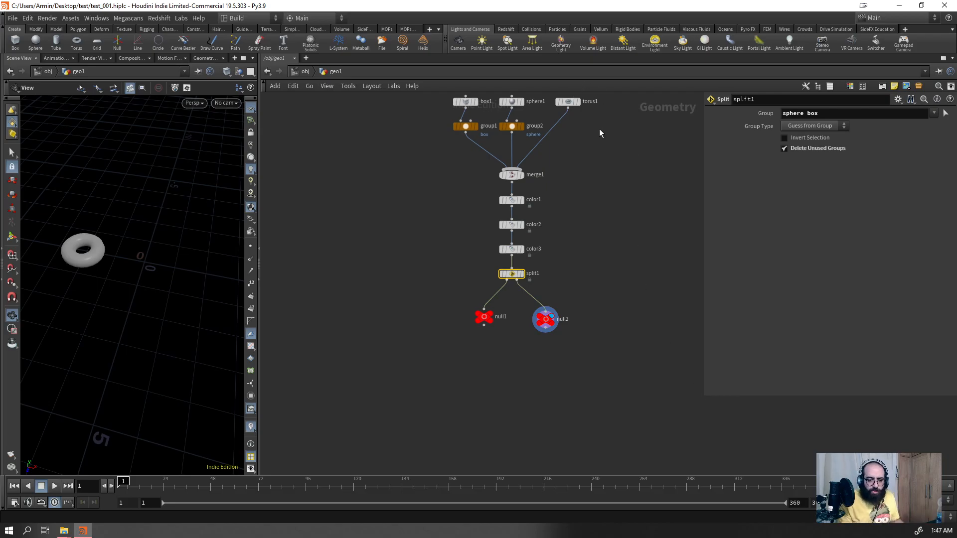
- Add a Null with a Group node below it beside the merge, and wire that Group node into the merge
key(Tab)
text(null)
key(Return)
click(590, 148)
key(Tab)
text(group)
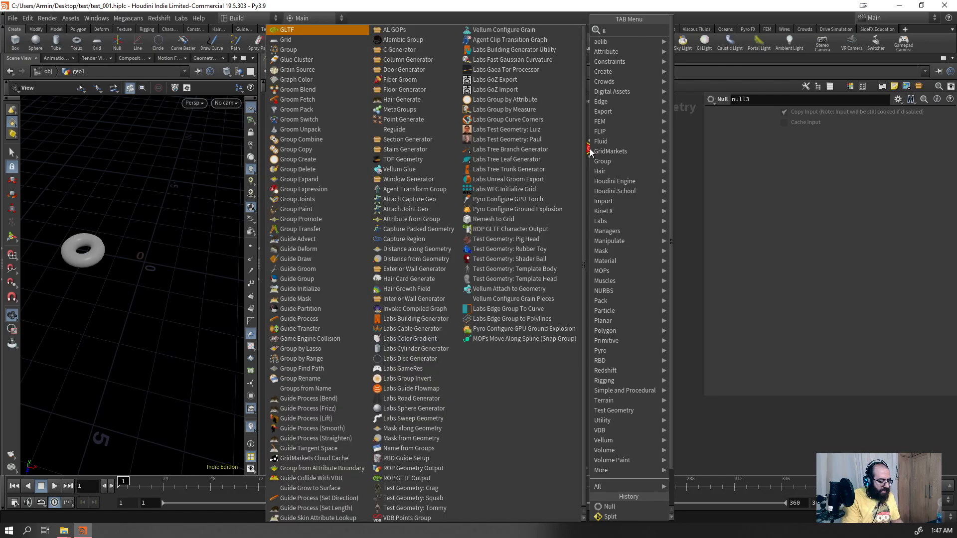
key(shift+Return)
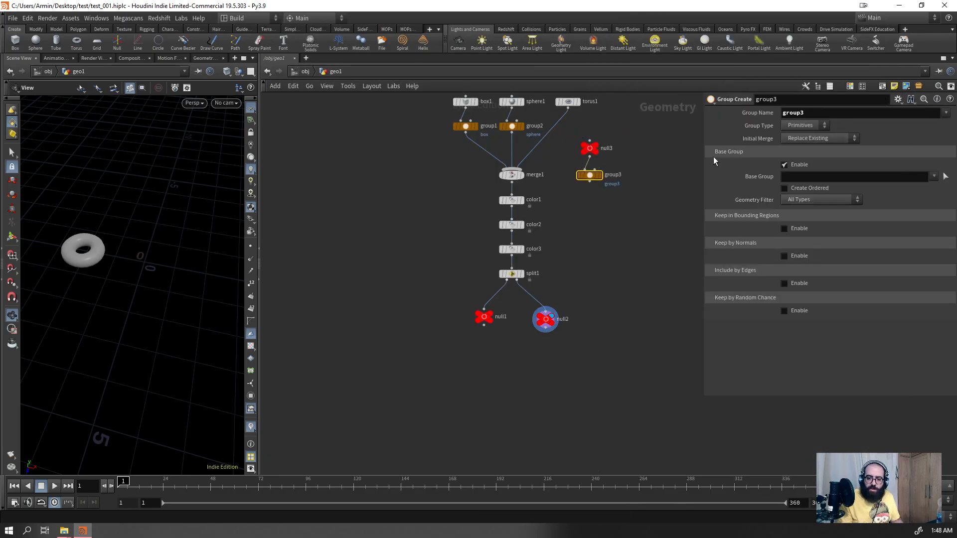
drag(590, 183, 530, 174)
- Check the Split node's settings, select the first null and show the group list in the viewport
click(546, 319)
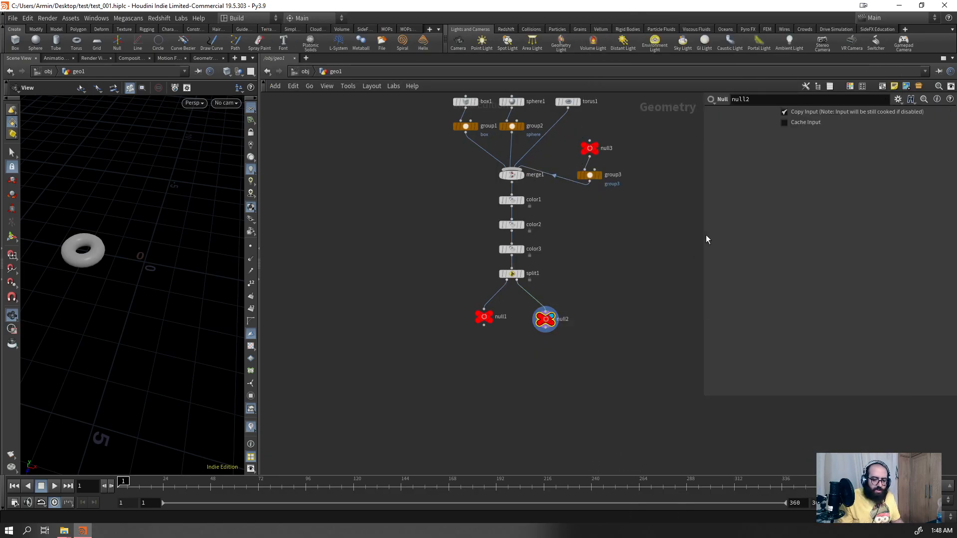
click(512, 273)
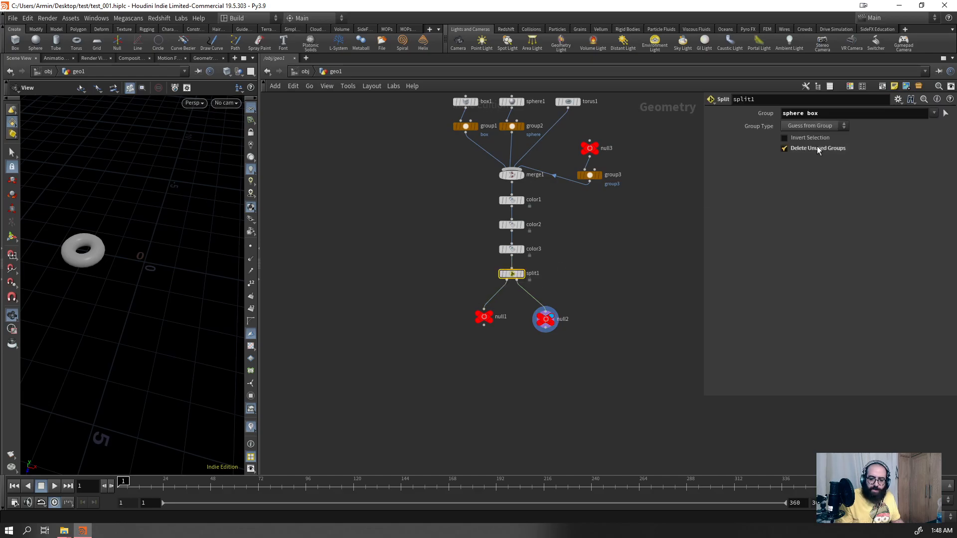
drag(443, 343, 492, 305)
click(251, 396)
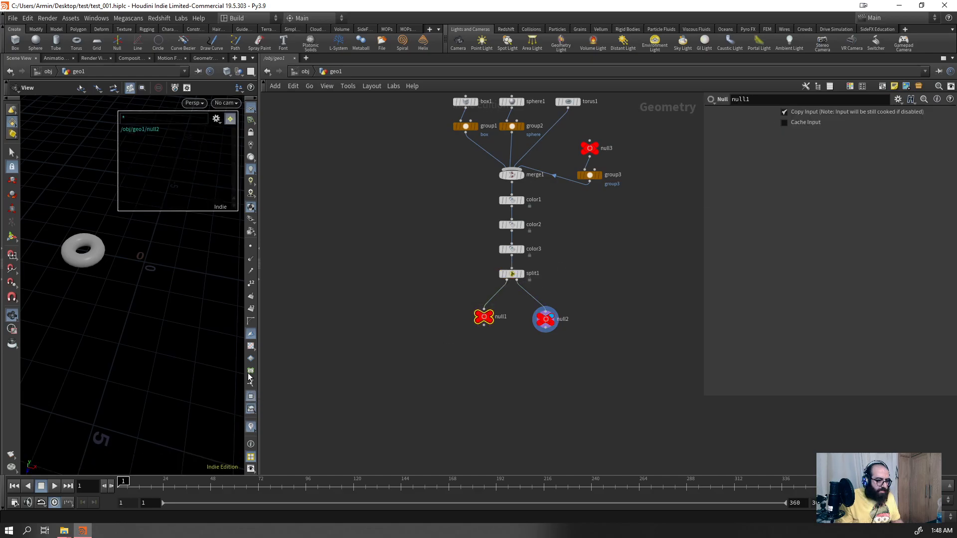
- Turn on Invert Selection on the Split node with the second null displayed
click(216, 119)
click(223, 140)
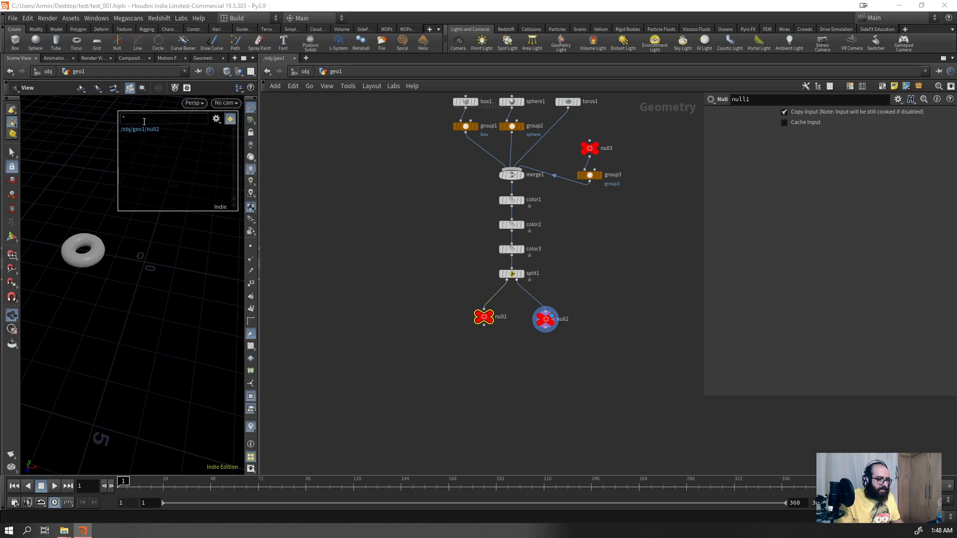
click(511, 274)
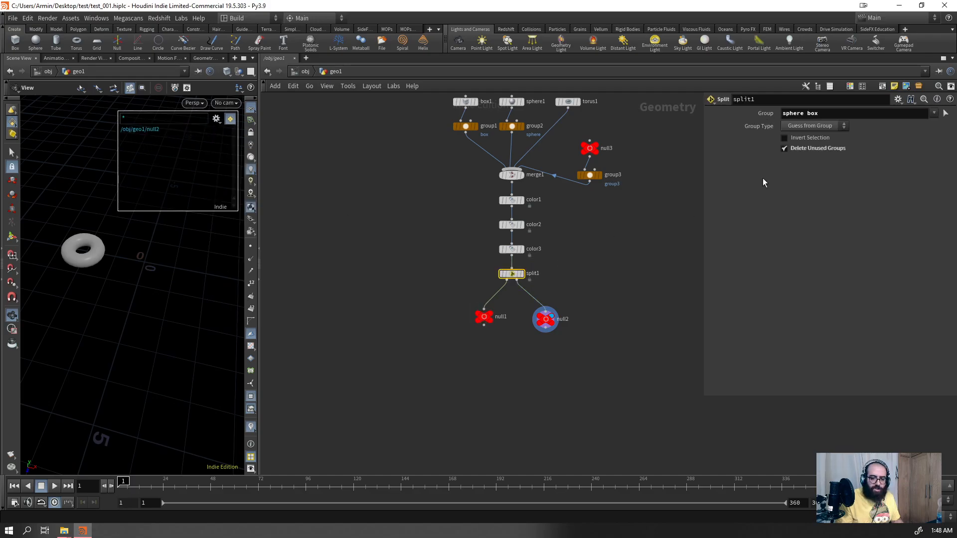
click(784, 138)
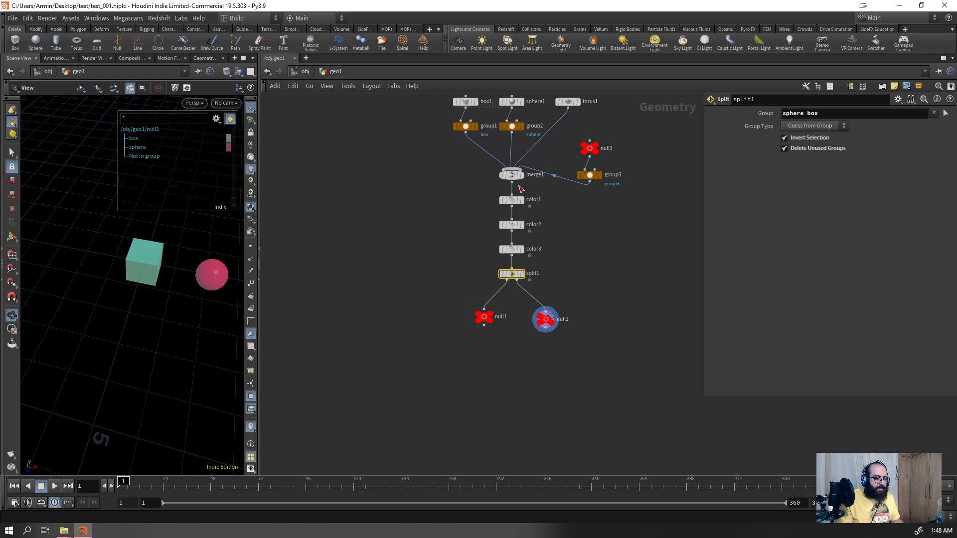
- Turn off Invert Selection and Delete Unused Groups on the Split node
click(804, 138)
click(795, 149)
scroll(504, 319, down, 2)
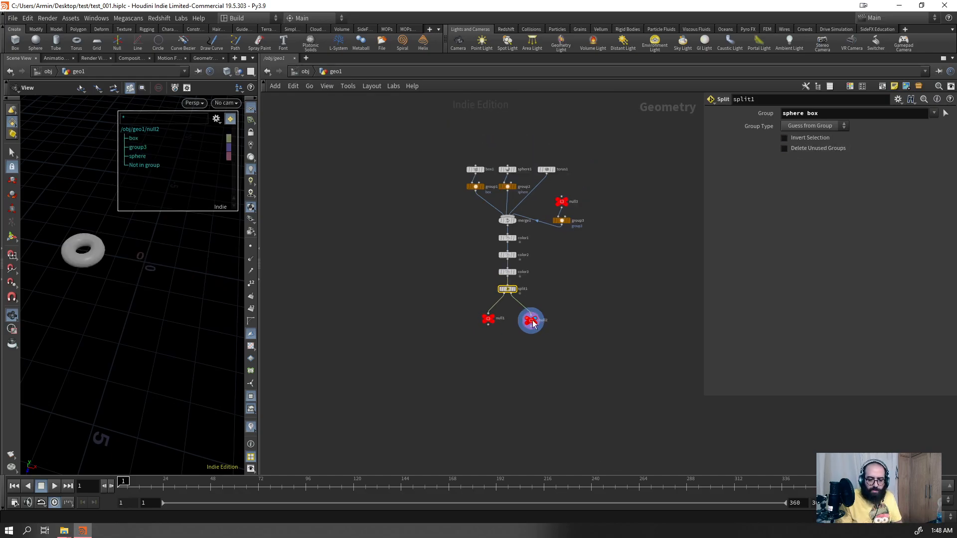
- Delete every node in the geometry network and hide the group list in the viewport
mouse_move(584, 176)
mouse_down()
mouse_move(559, 235)
mouse_move(581, 188)
mouse_up()
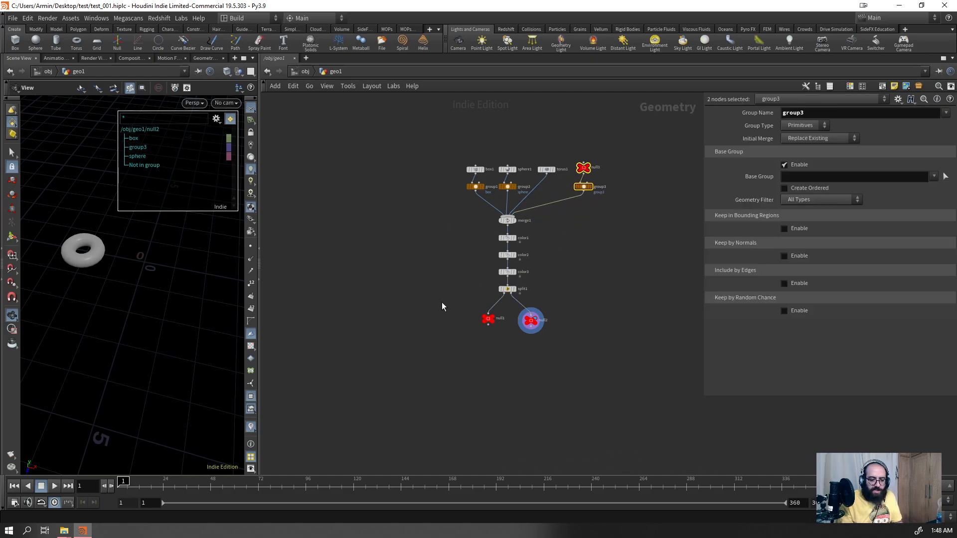
drag(680, 116, 455, 363)
key(Delete)
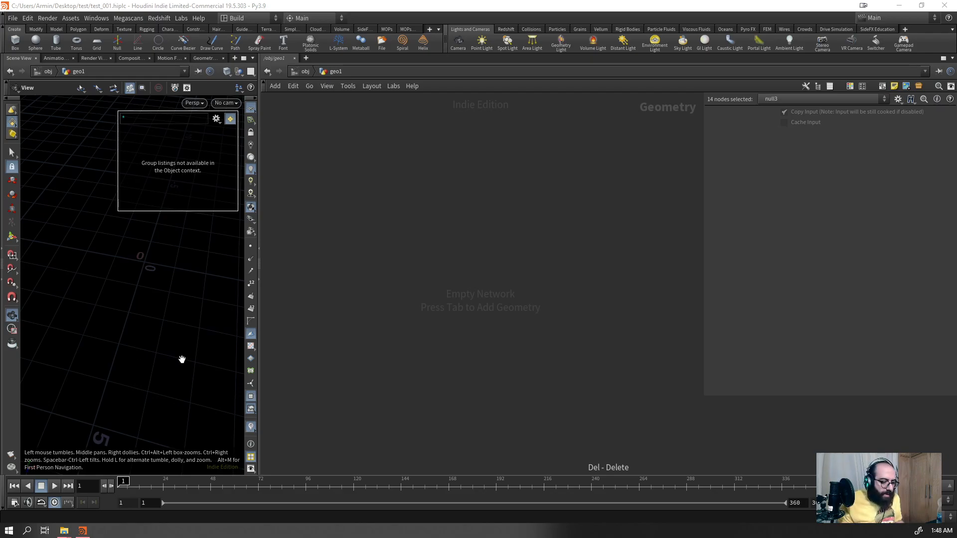
click(250, 397)
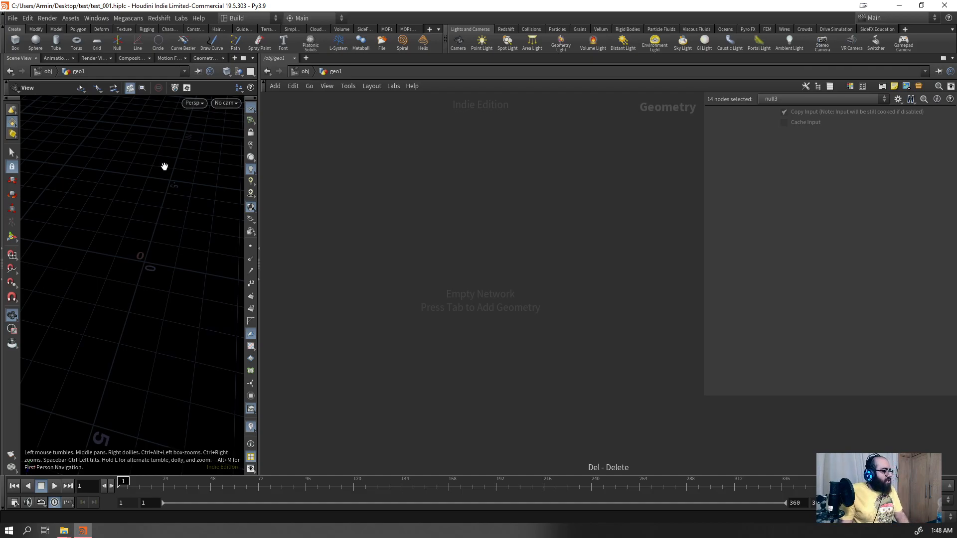
- Add a Rubber Toy test geometry node to the empty network
key(Tab)
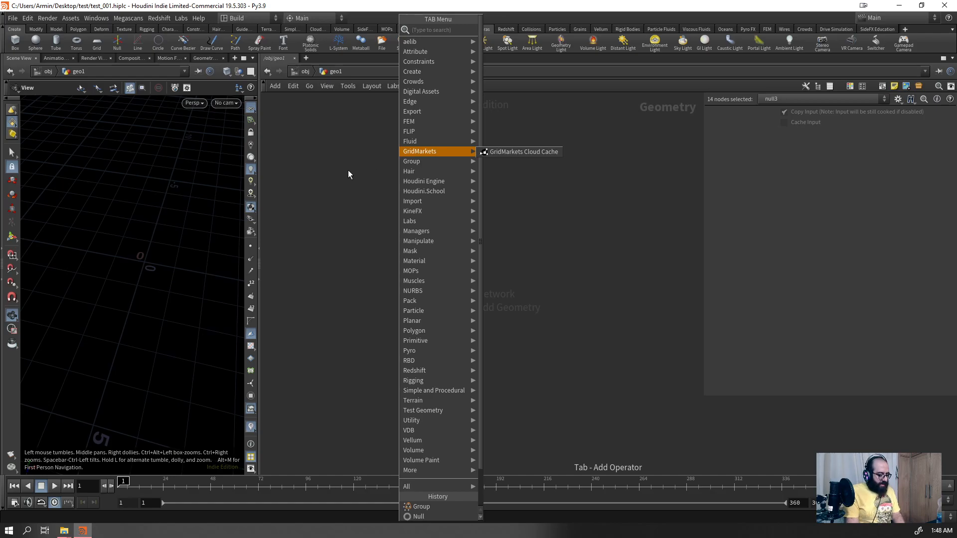
click(316, 182)
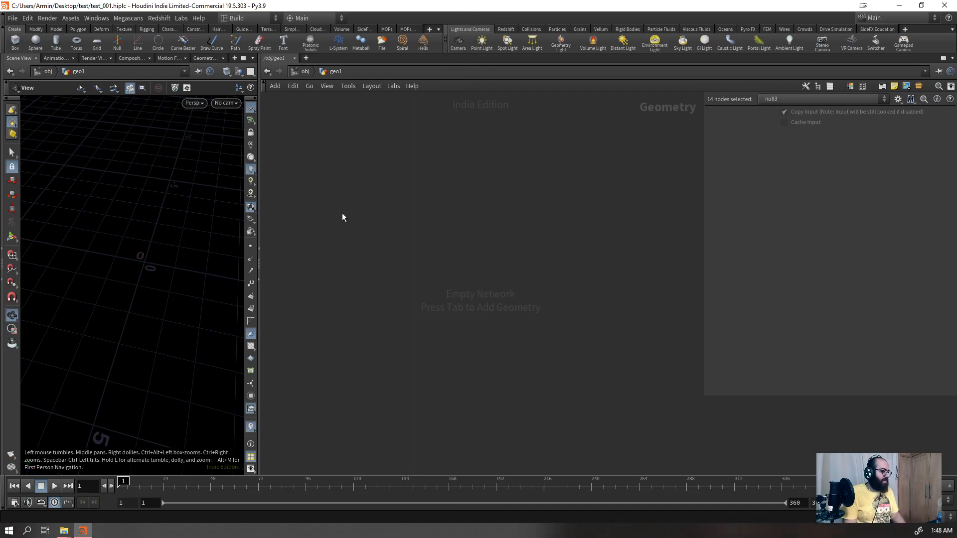
key(Tab)
text(rub)
key(Return)
click(342, 213)
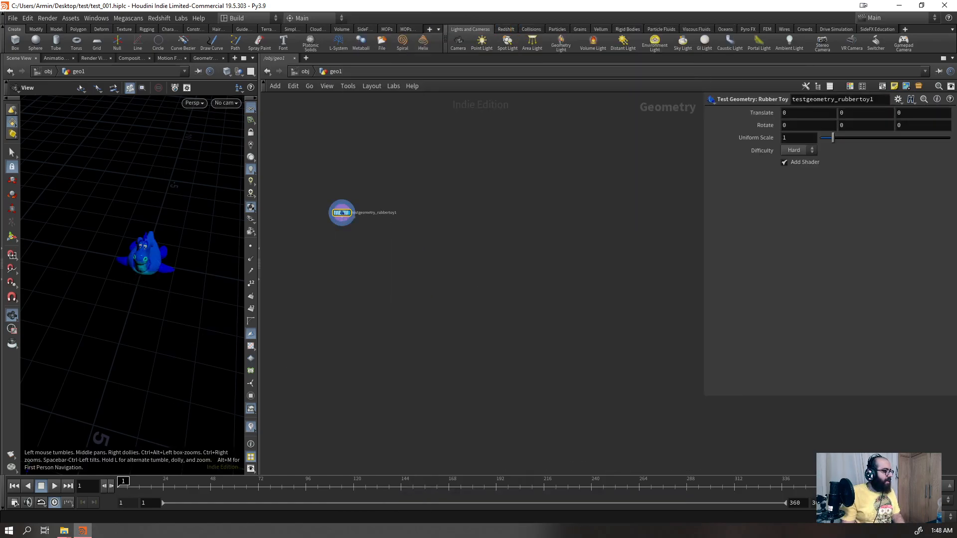
drag(100, 295, 143, 292)
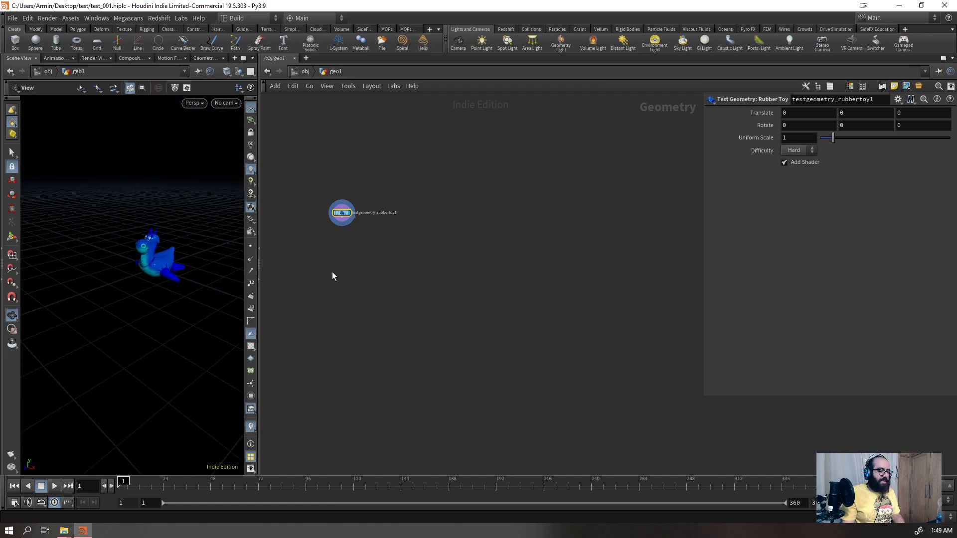
- Turn off Add Shader on the rubber toy and frame it closer in the viewport
click(784, 162)
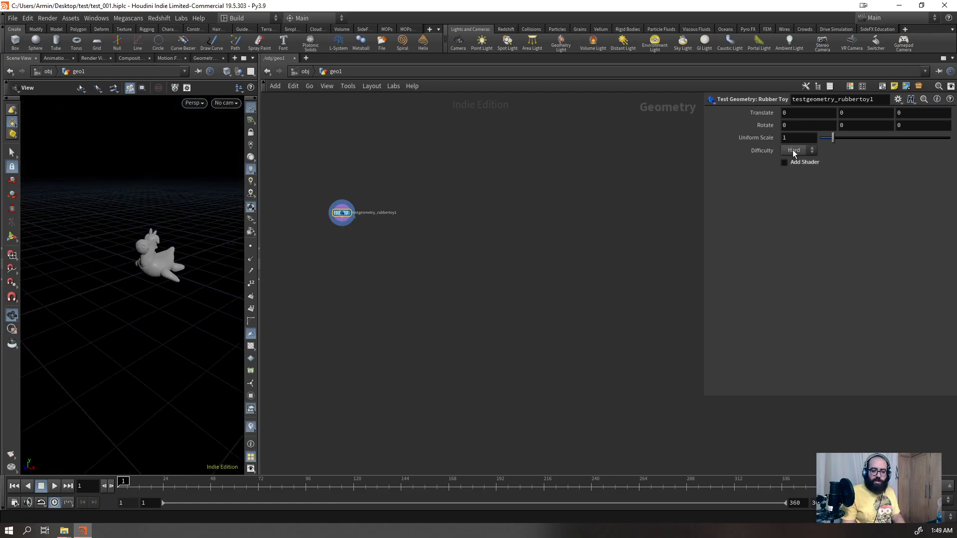
right_drag(187, 280, 233, 216)
drag(233, 216, 196, 237)
drag(446, 286, 334, 188)
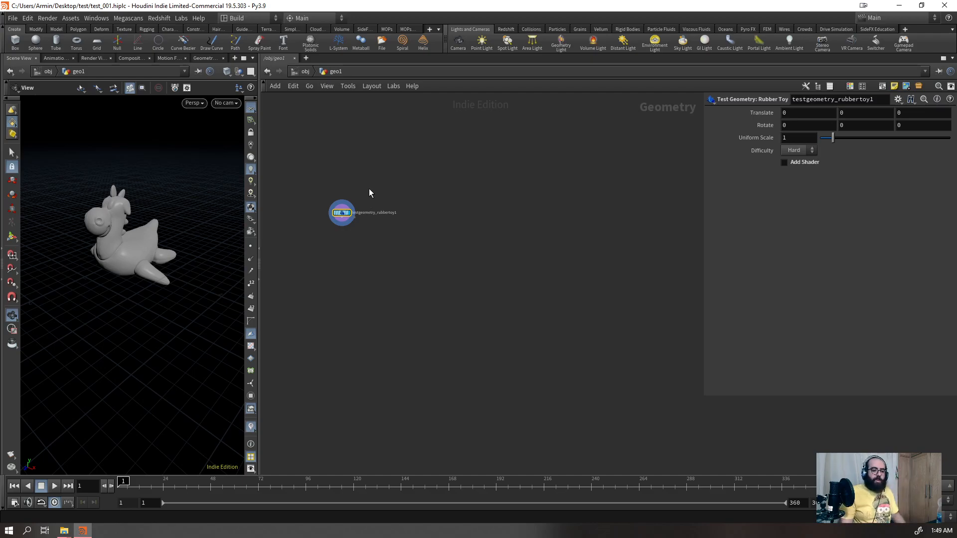
scroll(389, 229, up, 3)
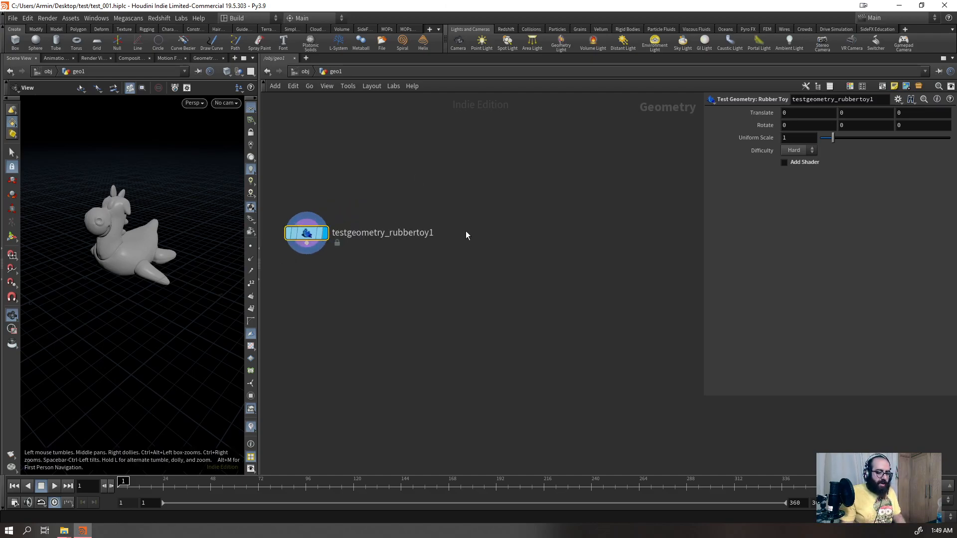
- Add a Sphere node and a Box node beside the rubber toy, and shift the rubber toy node slightly toward them
key(Tab)
text(sph)
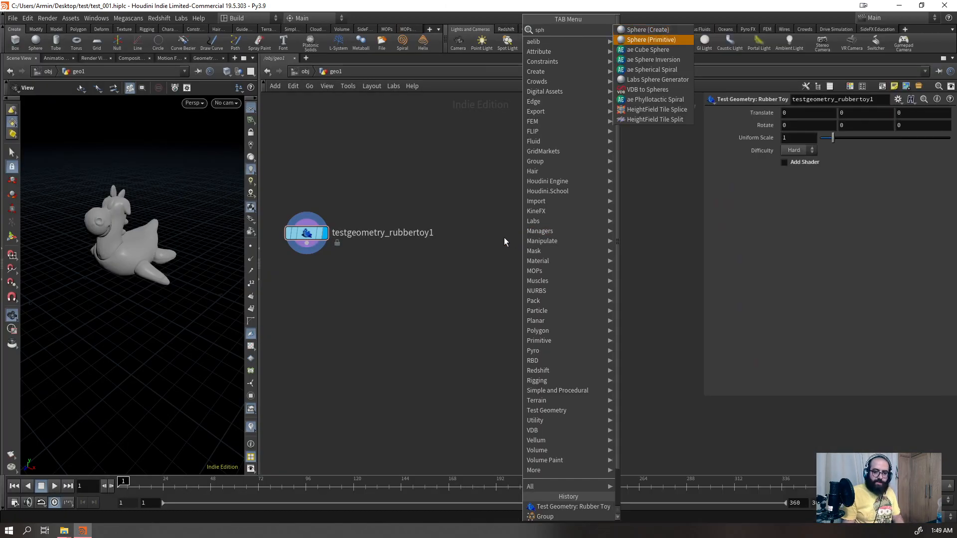
key(Return)
key(Return)
key(Tab)
text(bool)
key(Return)
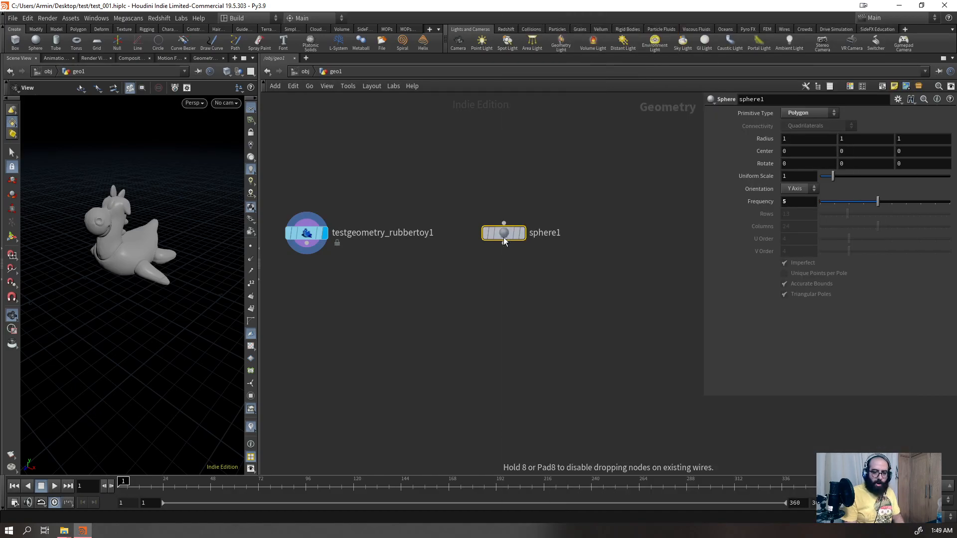
click(640, 232)
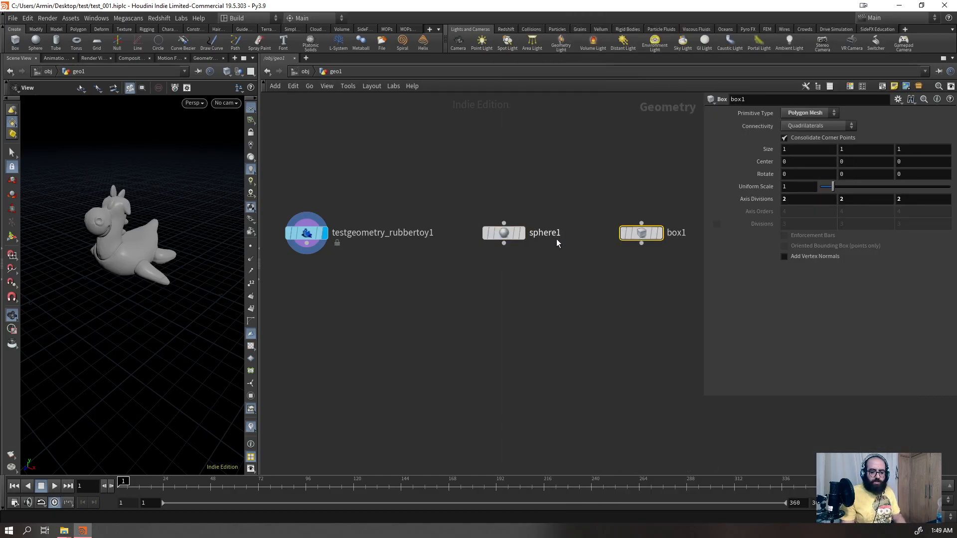
drag(306, 233, 321, 233)
drag(682, 215, 488, 399)
key(Escape)
key(Delete)
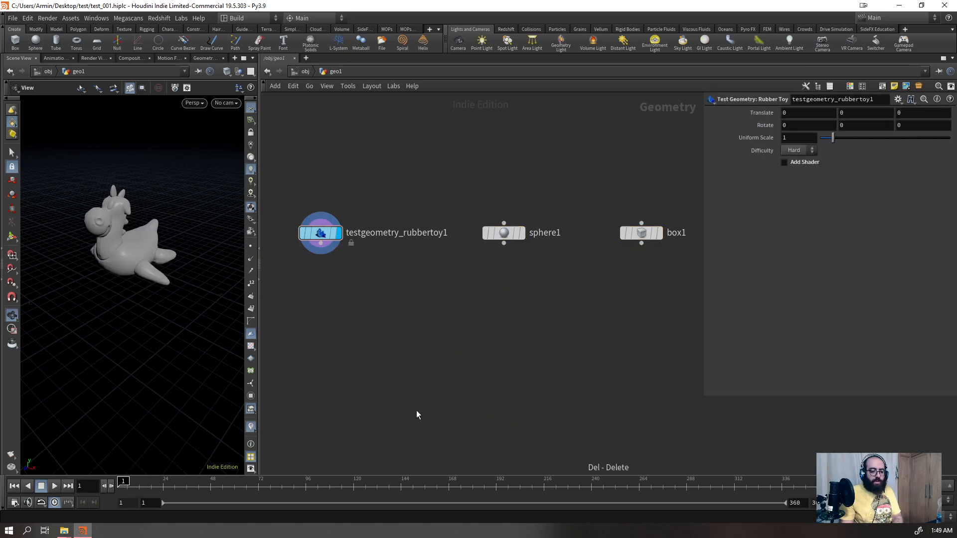
- Add a Match Size node with the rubber toy as its first input and the sphere as its second
click(322, 236)
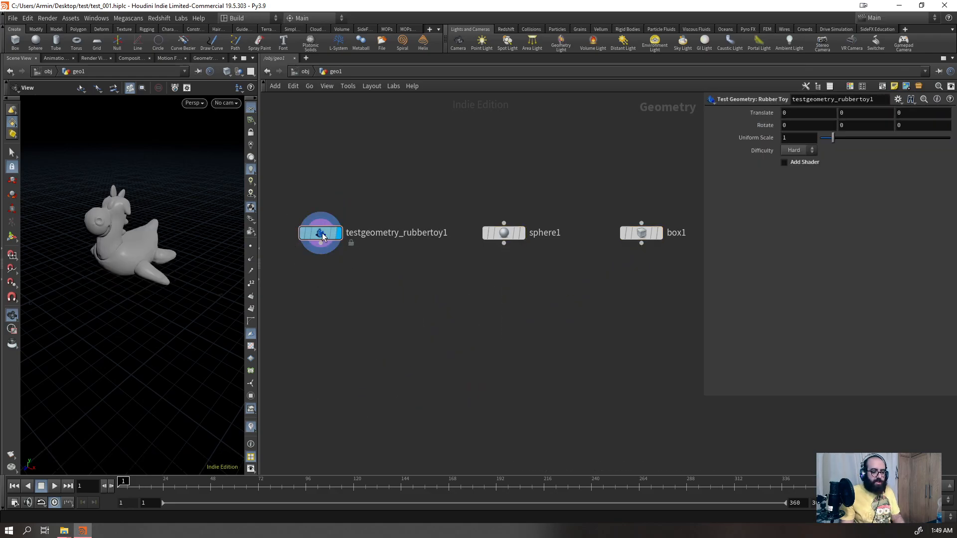
click(521, 233)
shift+click(503, 233)
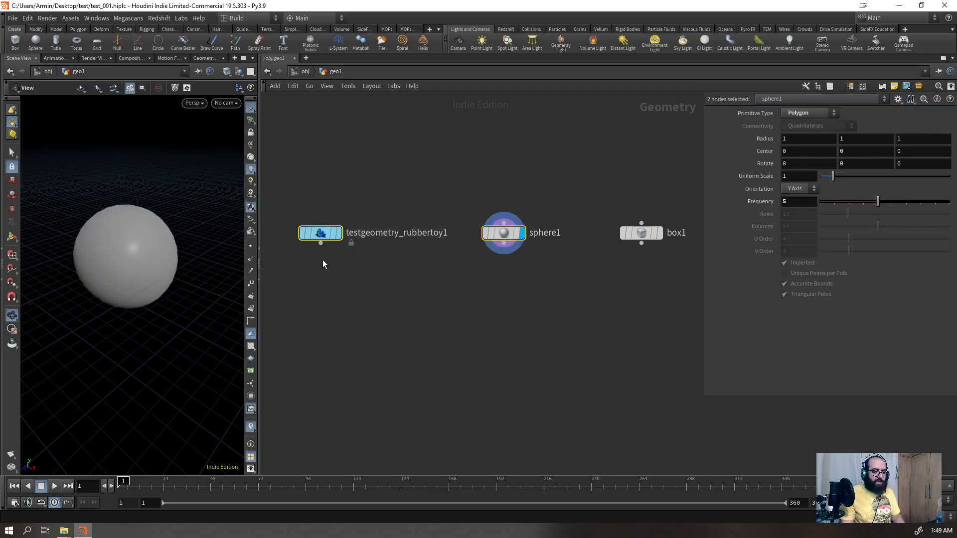
click(321, 244)
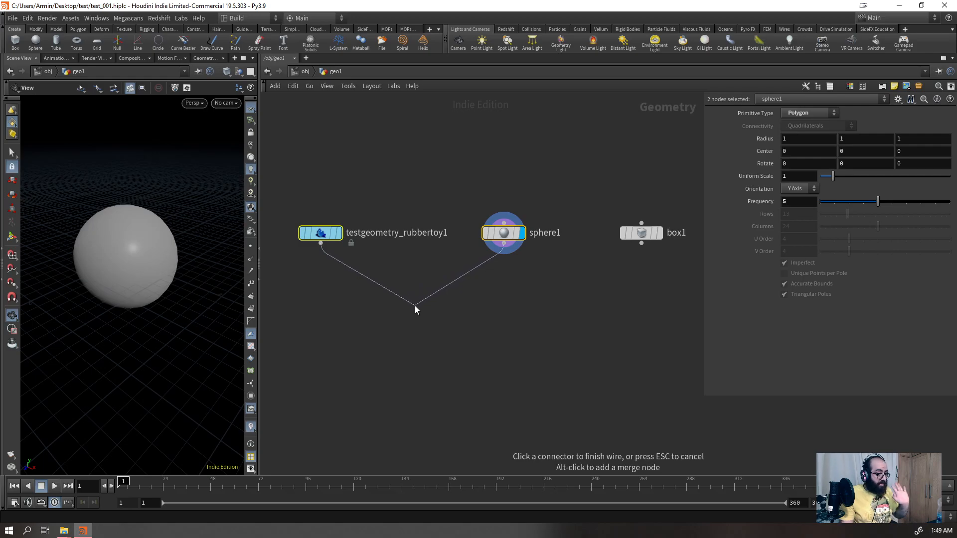
key(Tab)
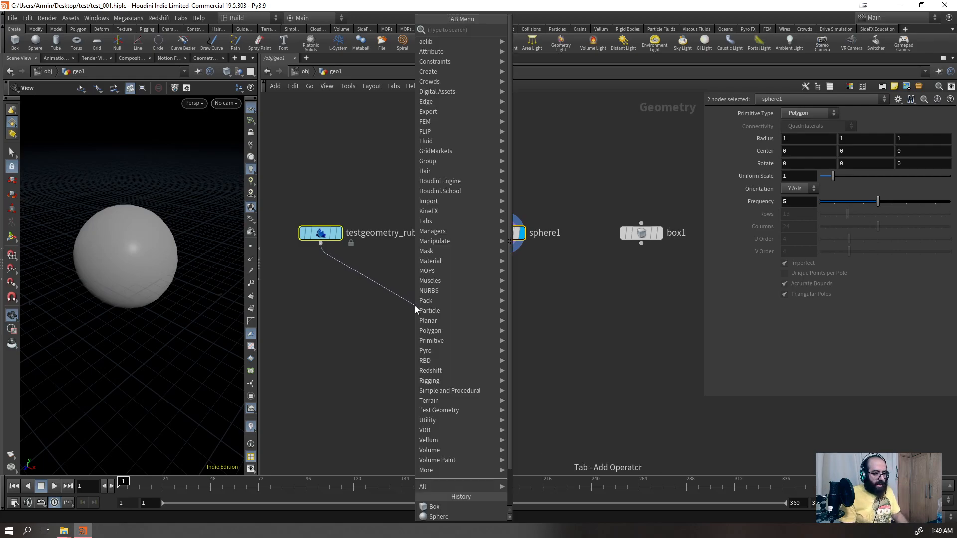
text(msiz)
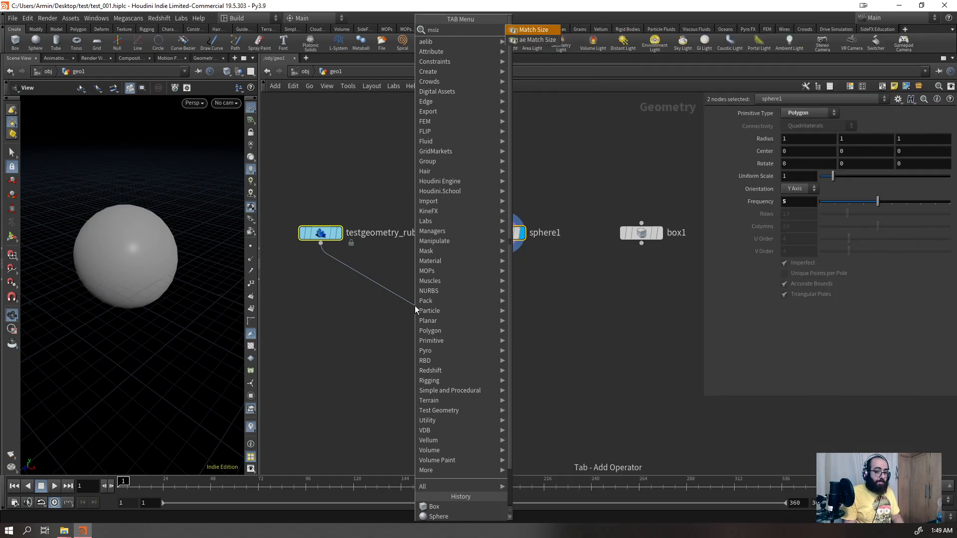
key(Return)
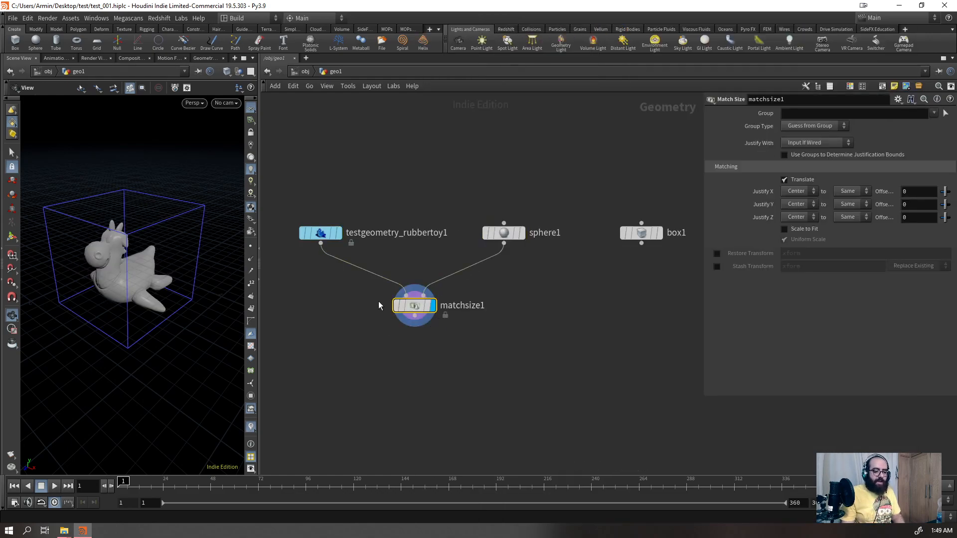
- Set the Match Size node's Justify Y to Min to Max
click(798, 204)
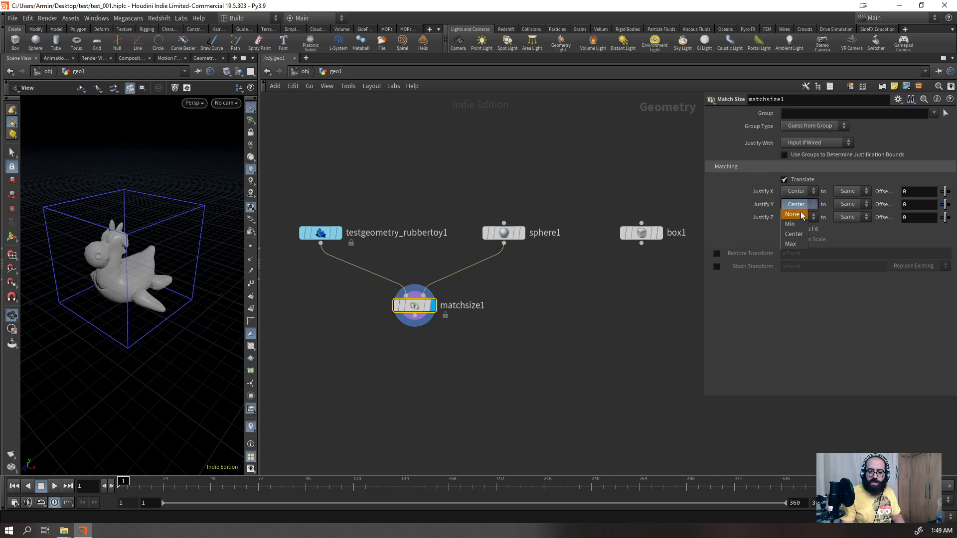
click(797, 223)
click(846, 205)
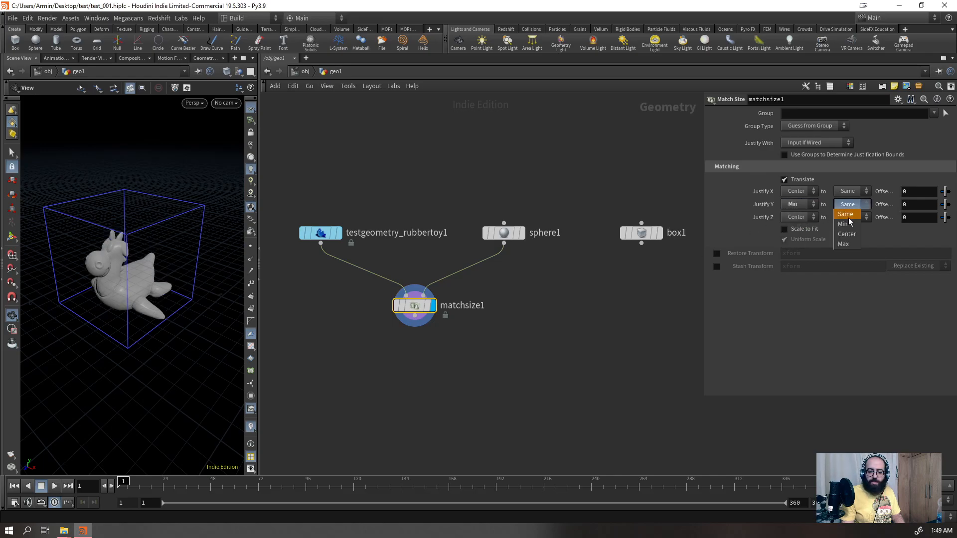
click(852, 244)
drag(120, 280, 128, 246)
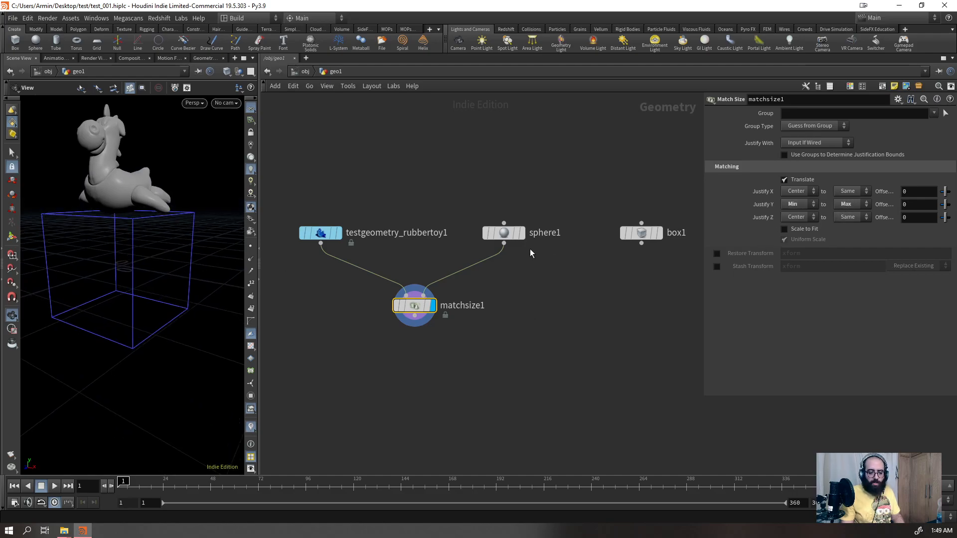
- Set Justify X and Justify Z to None on the Match Size node
click(799, 192)
click(798, 201)
click(796, 217)
click(798, 226)
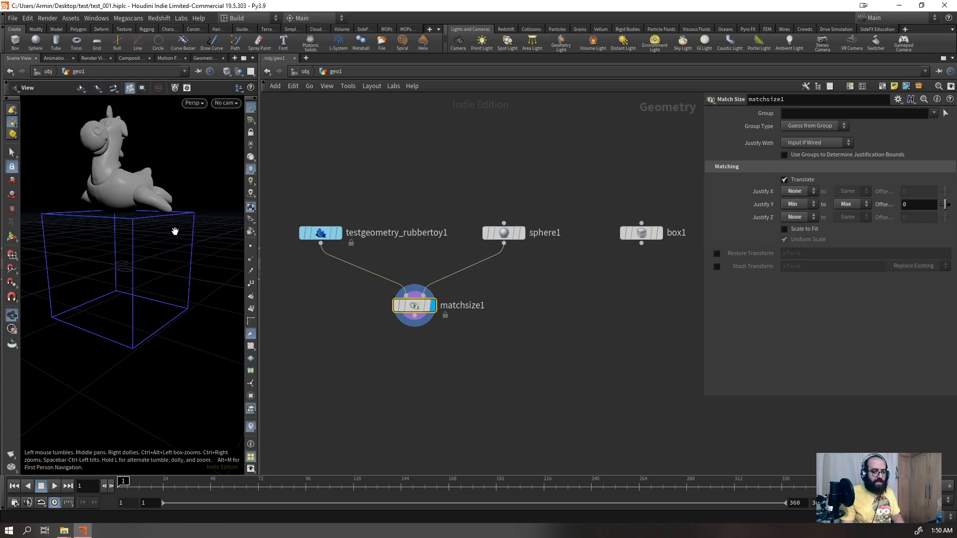
drag(181, 228, 164, 244)
- Merge the Match Size output with the sphere, and place the Merge node below them
drag(398, 358, 530, 214)
alt+drag(414, 316, 464, 367)
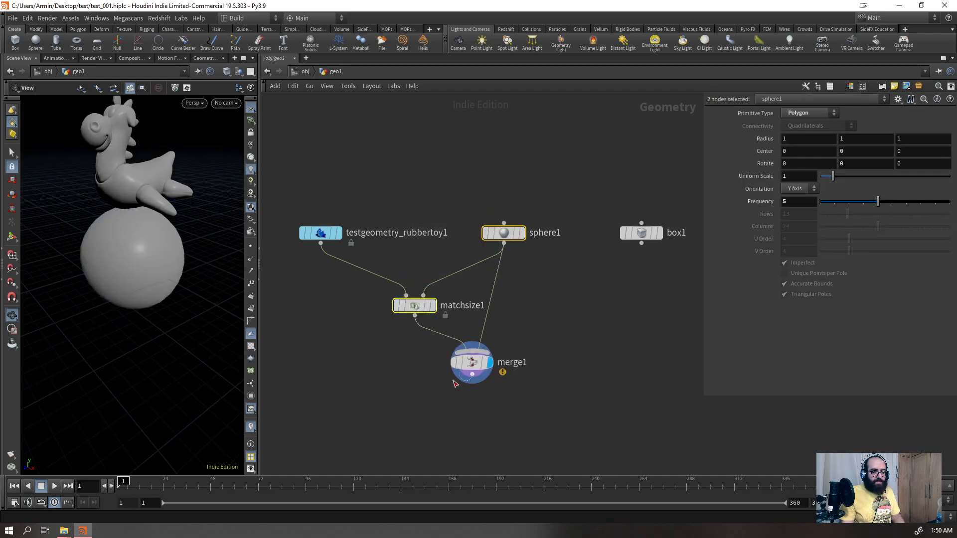
drag(214, 282, 166, 218)
mouse_move(99, 142)
mouse_down()
mouse_move(124, 150)
mouse_move(103, 135)
mouse_up()
drag(150, 252, 86, 213)
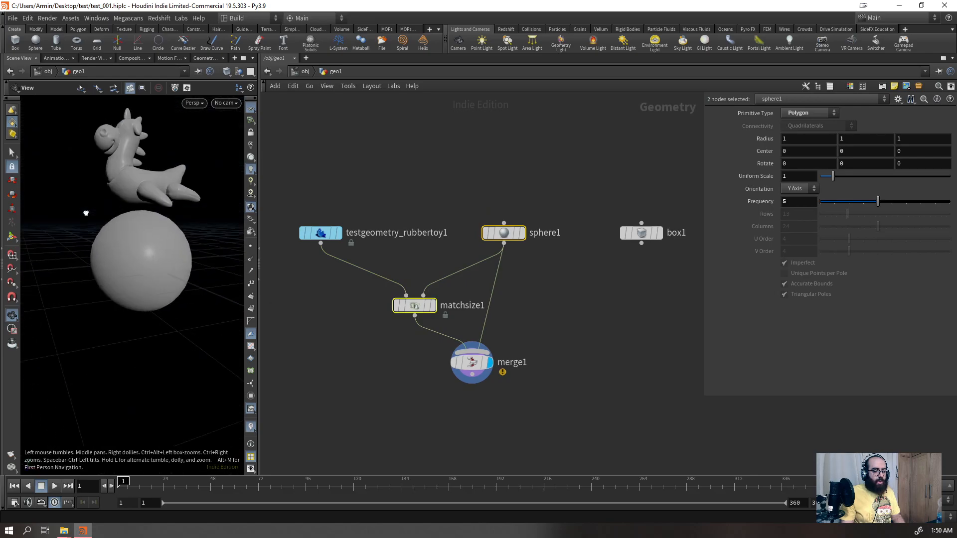
drag(472, 362, 492, 356)
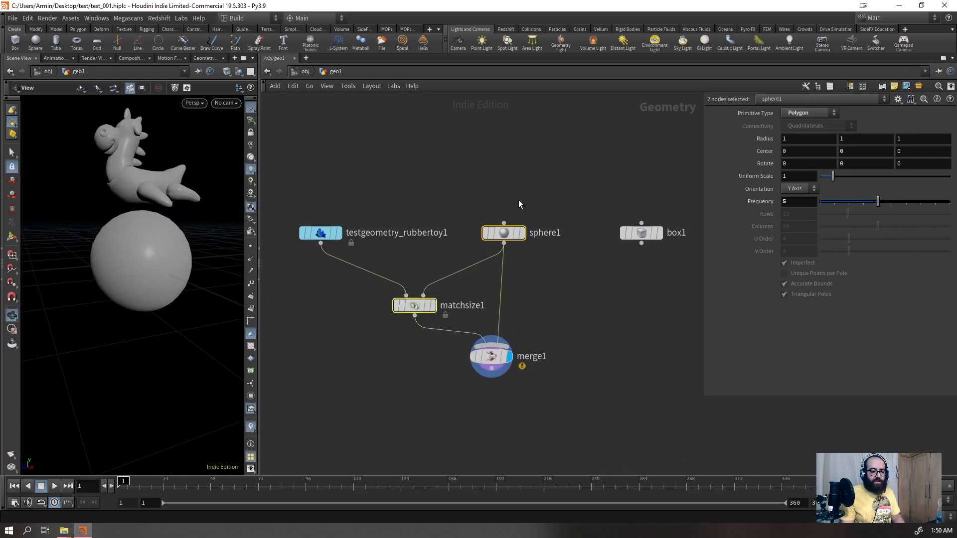
- Try moving the sphere with its viewport handle to test the toy's alignment, and undo the moves
click(504, 233)
key(Return)
drag(115, 235, 207, 278)
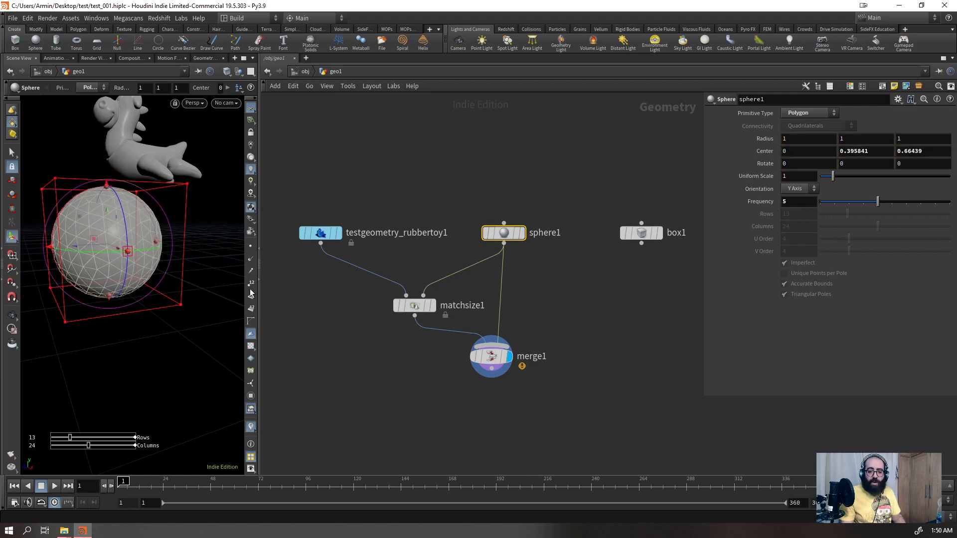
click(415, 306)
alt+drag(137, 184, 133, 193)
key(ctrl+z)
key(ctrl+z)
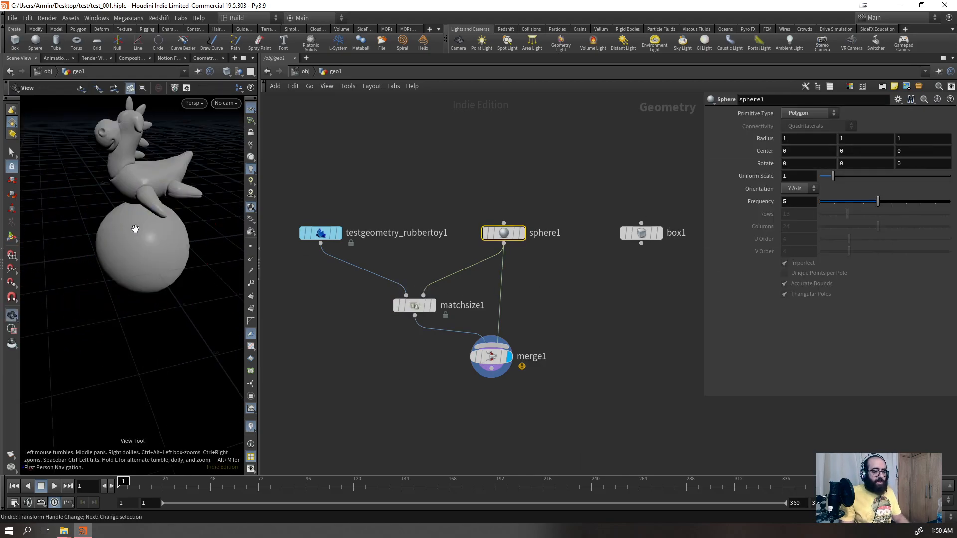
mouse_move(120, 259)
mouse_down()
mouse_move(50, 266)
mouse_move(180, 255)
mouse_move(112, 260)
mouse_up()
key(ctrl+z)
drag(142, 227, 112, 262)
key(ctrl+z)
key(Escape)
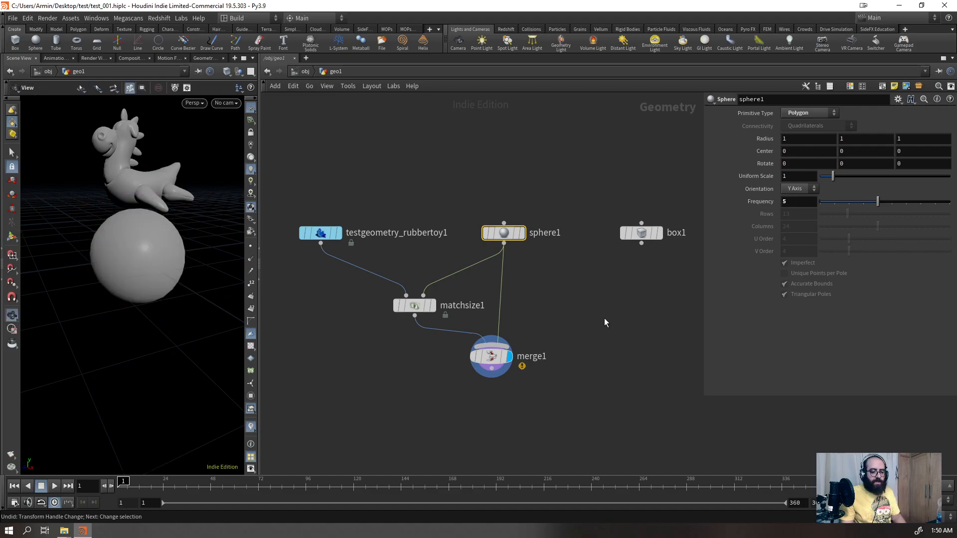
- Duplicate the Match Size and Merge nodes below the originals, keeping their rubber toy and sphere inputs
drag(541, 270, 349, 406)
alt+drag(415, 305, 548, 416)
click(435, 415)
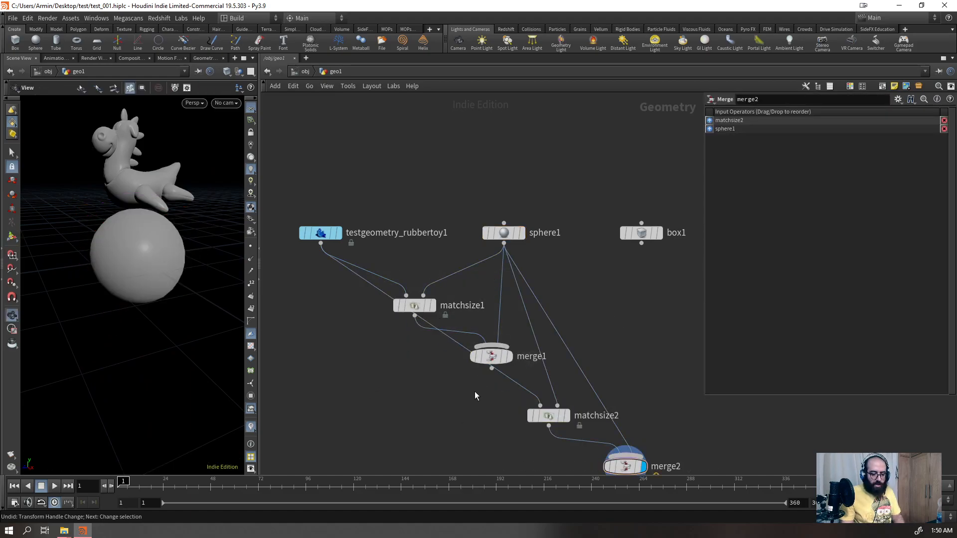
- Remove the rubber toy and sphere inputs from the duplicated nodes and connect merge1 to the first input of matchsize2
drag(664, 383, 528, 474)
key(Delete)
drag(538, 392, 583, 416)
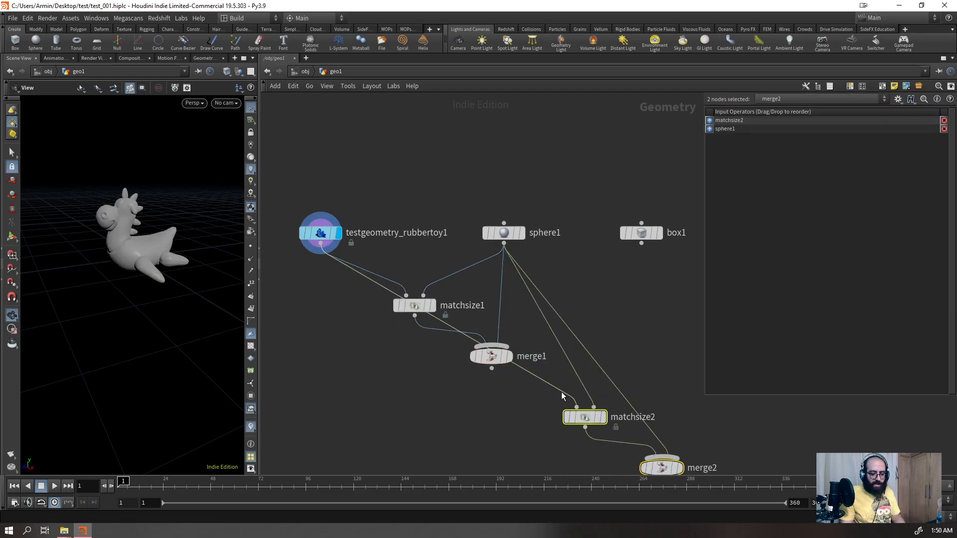
key(y)
mouse_move(645, 348)
mouse_down()
mouse_move(594, 367)
mouse_move(545, 427)
mouse_move(487, 374)
mouse_move(577, 407)
mouse_up()
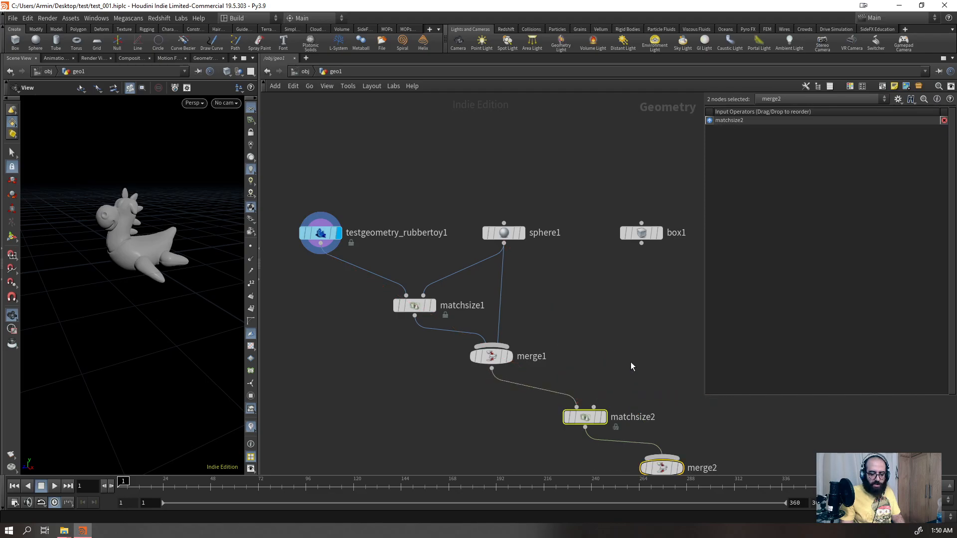
- Connect box1 to matchsize2's second input and to merge2, and display merge2 in the viewport
mouse_move(642, 244)
mouse_down()
mouse_move(607, 388)
mouse_move(594, 407)
mouse_move(668, 353)
mouse_move(666, 456)
mouse_up()
click(682, 469)
scroll(122, 305, down, 5)
drag(123, 304, 148, 254)
scroll(133, 271, up, 5)
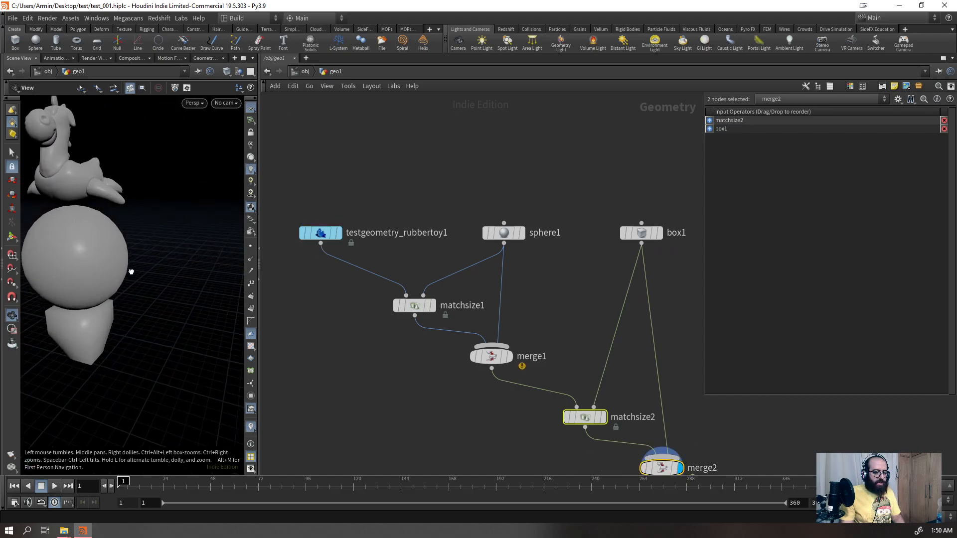
- Insert a Normal node after box1, ahead of its connections to matchsize2 and merge2
click(653, 235)
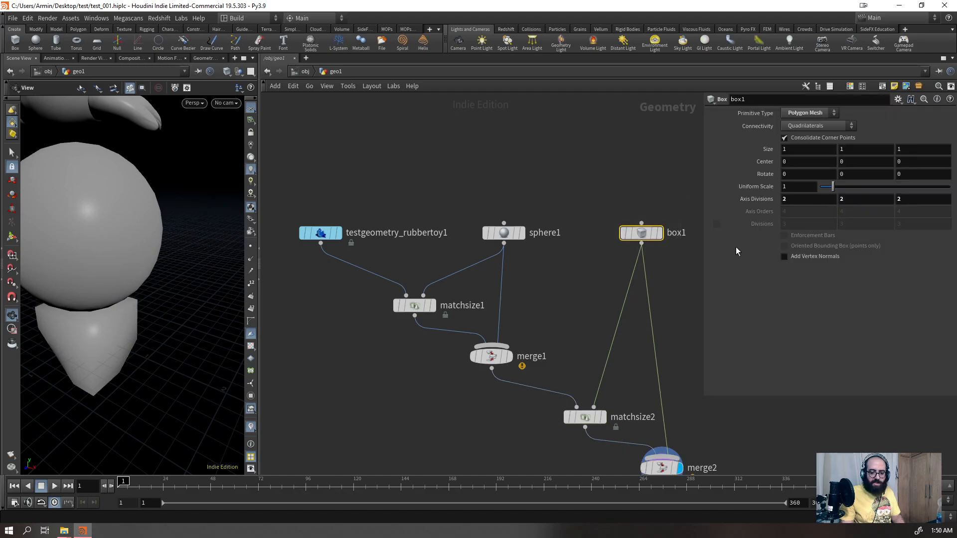
click(794, 257)
click(794, 257)
key(Tab)
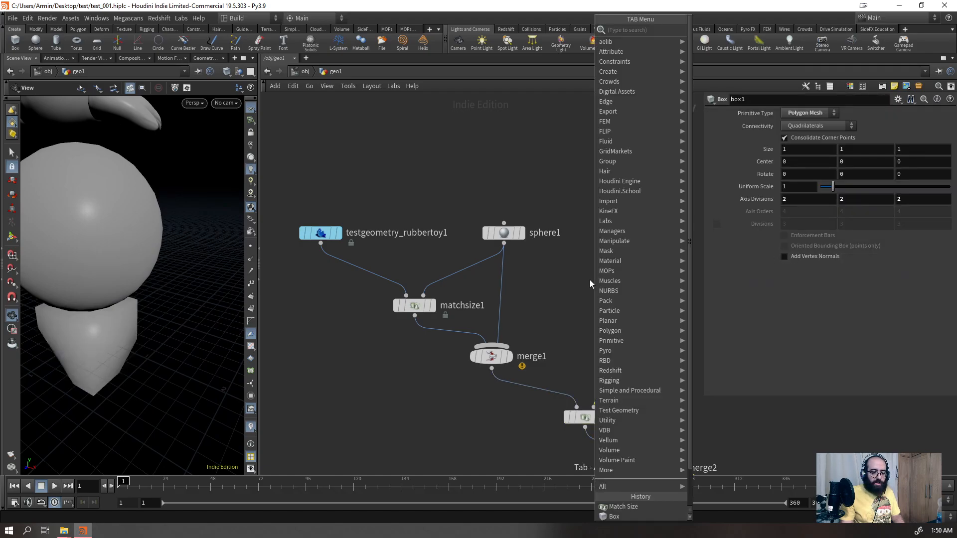
text(nor)
key(Return)
right_drag(188, 277, 156, 258)
drag(164, 215, 165, 205)
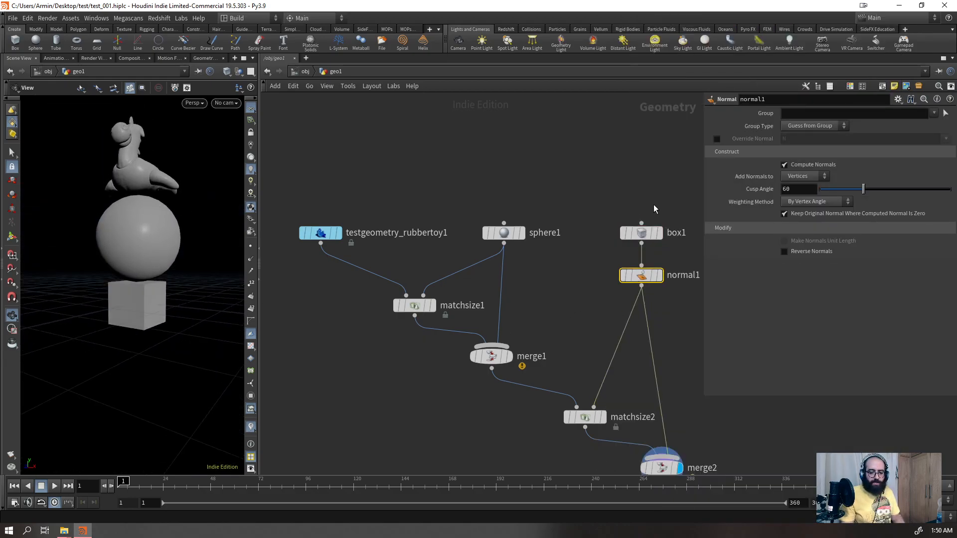
- Set the sphere's Uniform Scale to 0.5 and the rubber toy's Uniform Scale to 0.4
click(506, 234)
text(0.5)
key(Return)
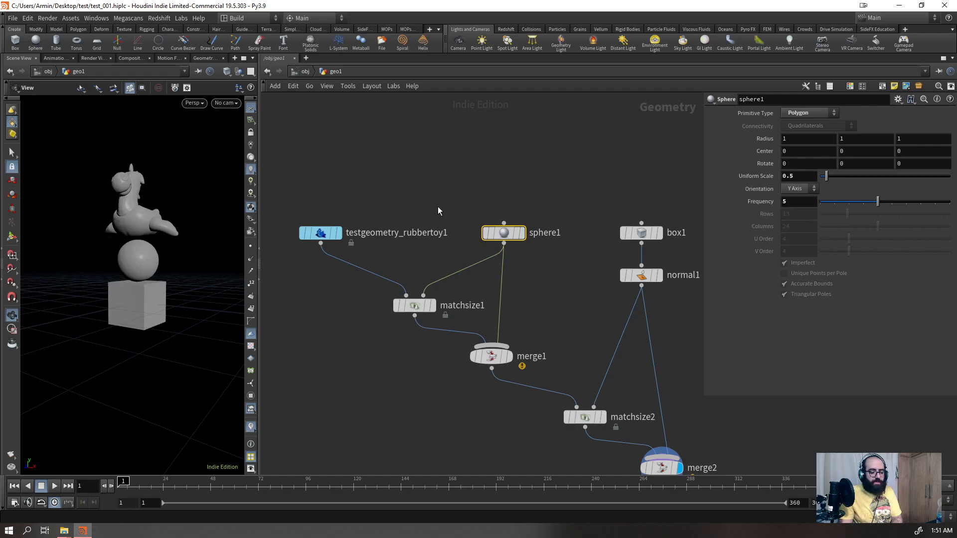
click(323, 234)
click(797, 138)
text(0.4)
key(Return)
drag(149, 209, 125, 235)
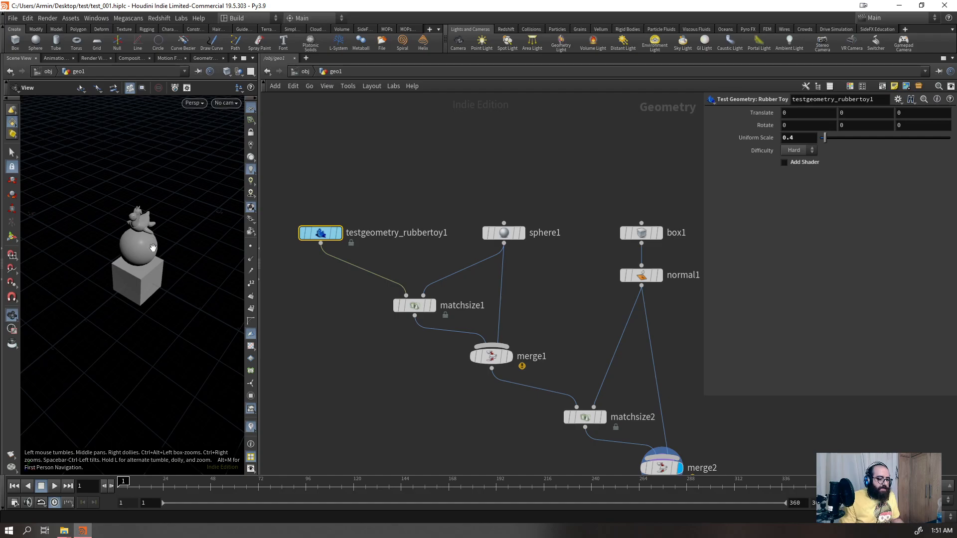
right_drag(151, 248, 164, 274)
drag(164, 273, 144, 265)
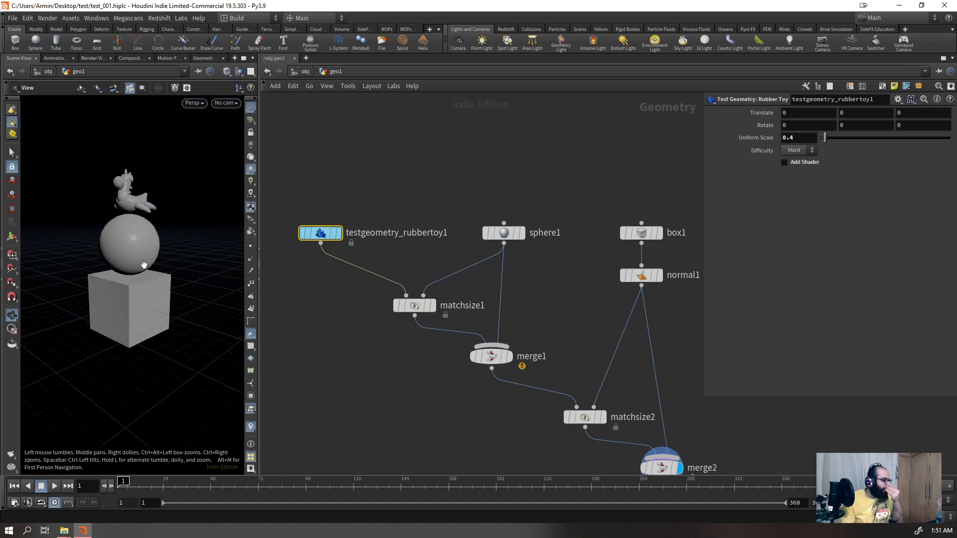
- Replace sphere1 with a torus wired into matchsize1 and merge1, and place the torus above the other nodes
click(504, 233)
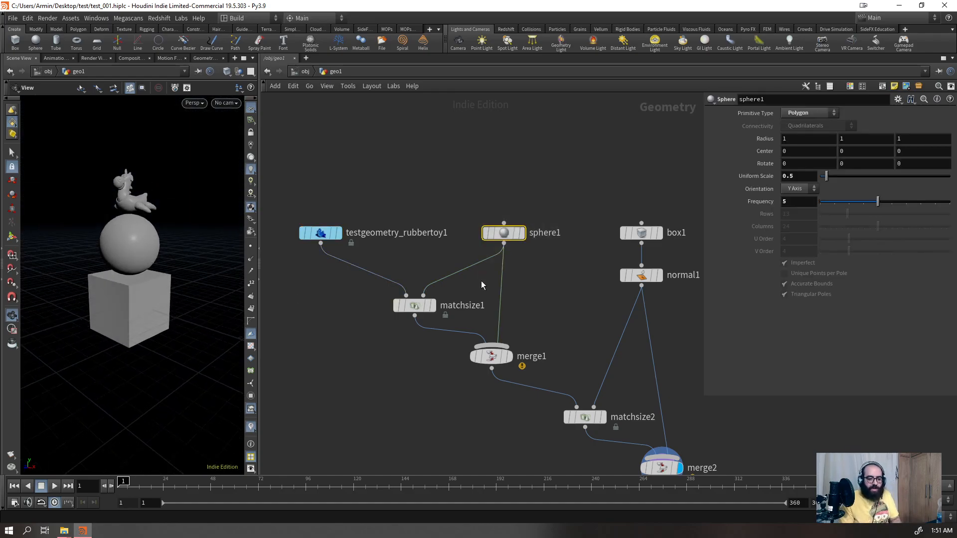
key(Delete)
key(Tab)
text(tor)
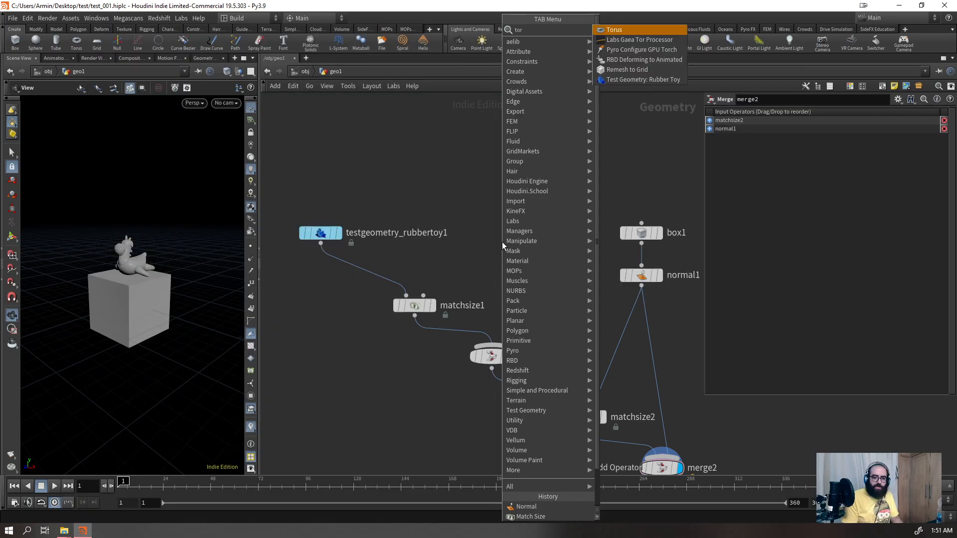
key(Return)
click(502, 244)
drag(424, 295, 492, 345)
drag(509, 242, 499, 234)
drag(150, 234, 342, 107)
drag(486, 231, 427, 123)
- Add a new sphere wired into matchsize1's second input and merge1, replacing the torus connections
key(Tab)
mouse_move(517, 185)
text(shp)
key(BackSpace)
key(BackSpace)
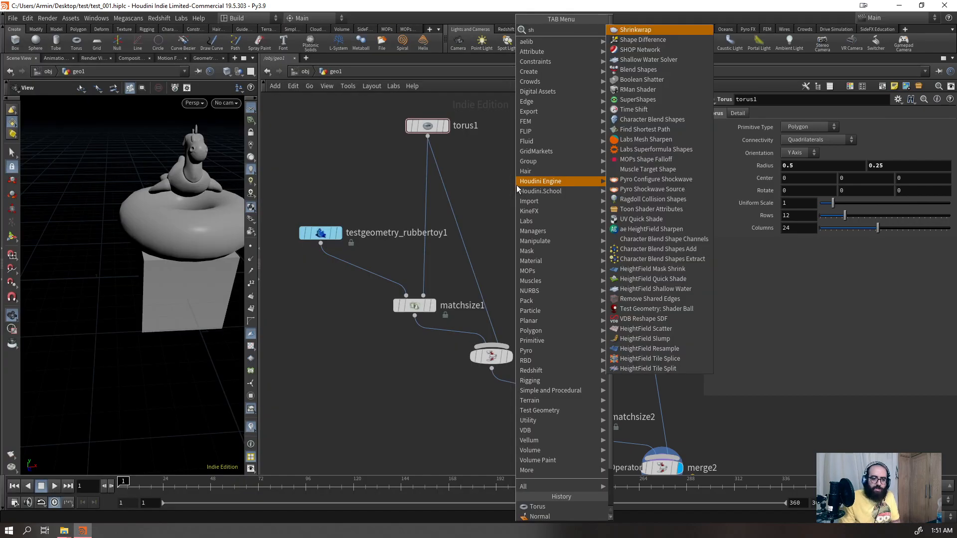
text(ph)
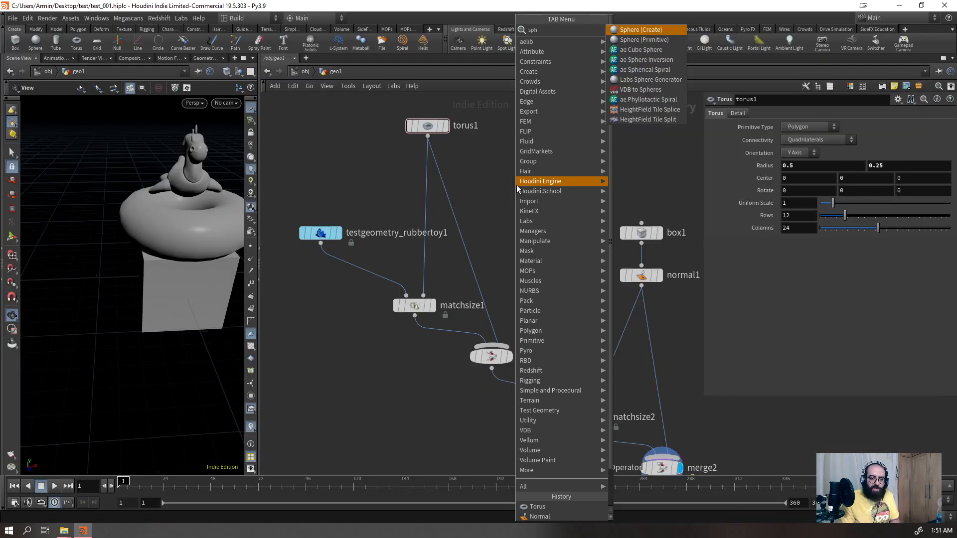
key(Return)
click(516, 186)
drag(512, 190, 423, 296)
drag(517, 225, 496, 343)
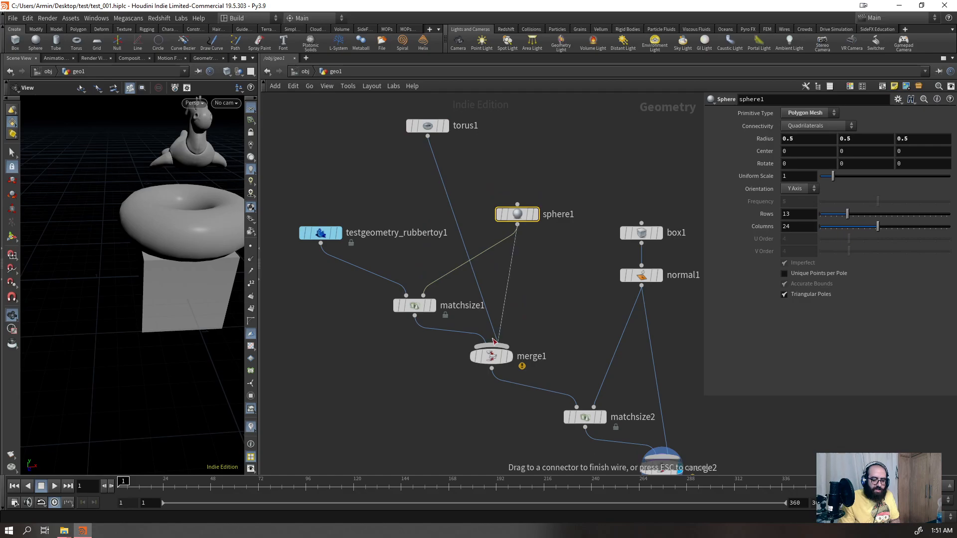
click(482, 302)
key(Delete)
- Show wireframe over the shaded geometry and set the new sphere's Primitive Type to Polygon
click(521, 214)
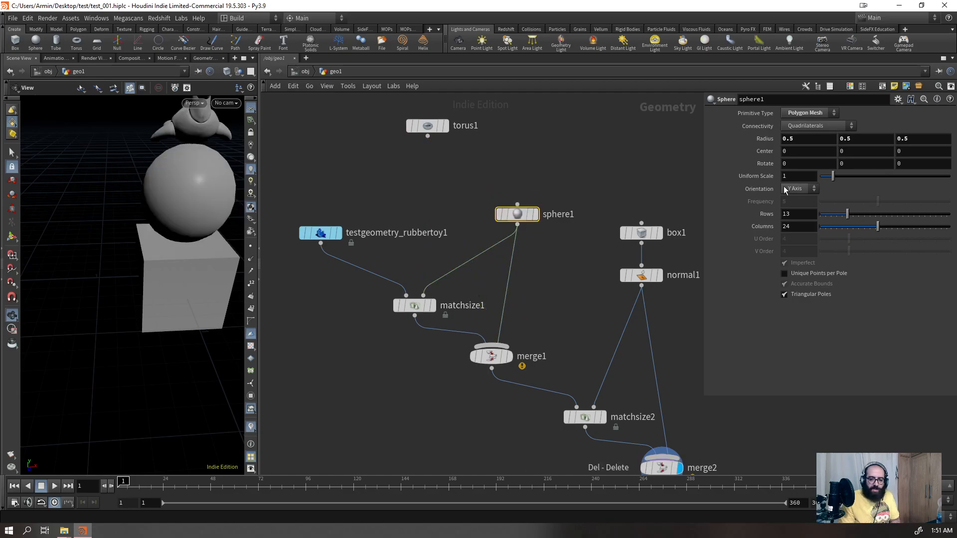
text(0.)
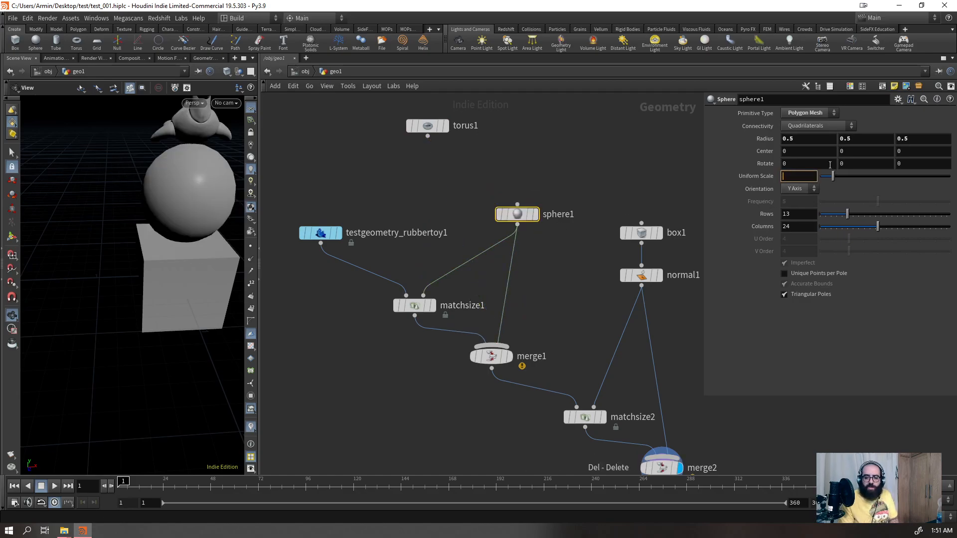
key(Return)
drag(136, 190, 143, 190)
key(shift+w)
click(811, 113)
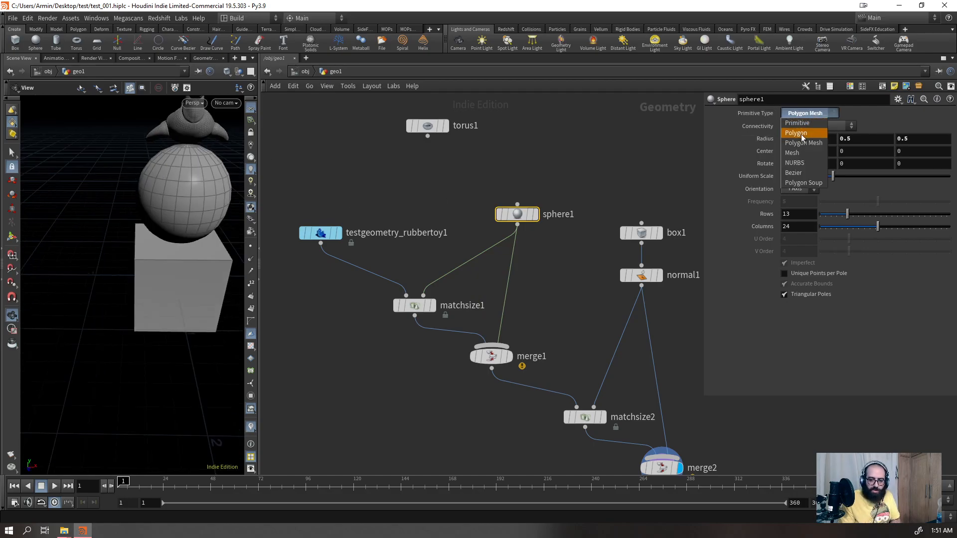
click(803, 104)
drag(149, 204, 112, 176)
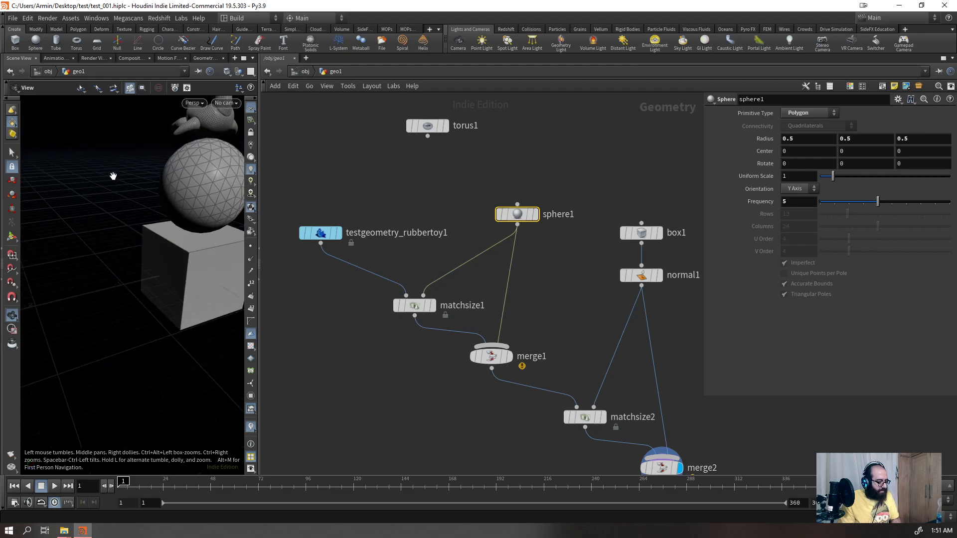
key(g)
scroll(475, 187, down, 3)
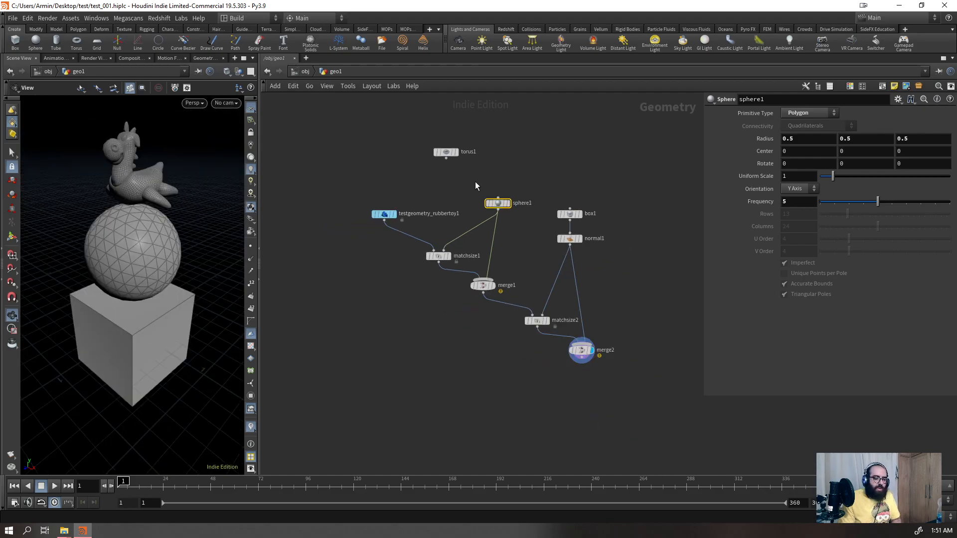
- Align the rubber toy node with the sphere node and insert a Group node named toy between it and matchsize1
drag(384, 214, 398, 203)
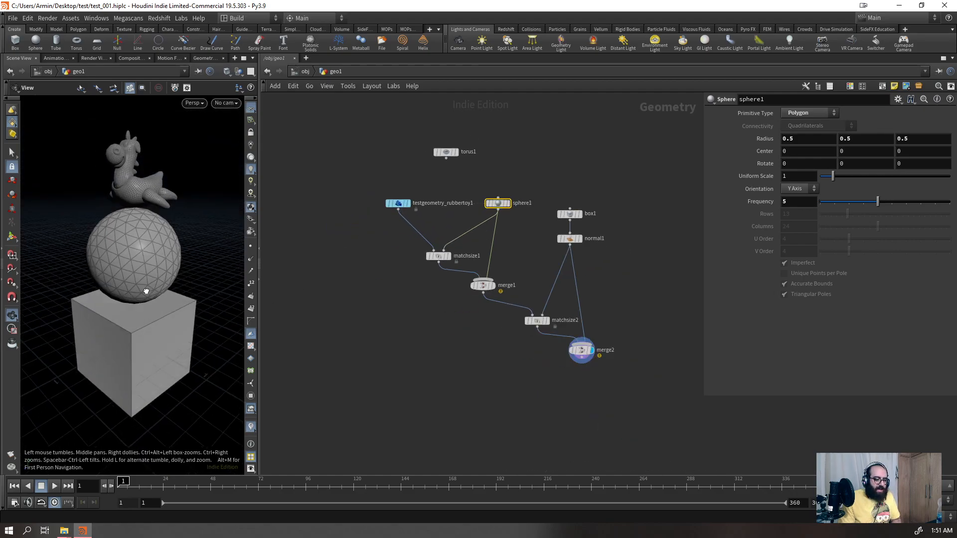
click(398, 209)
key(Tab)
text(group)
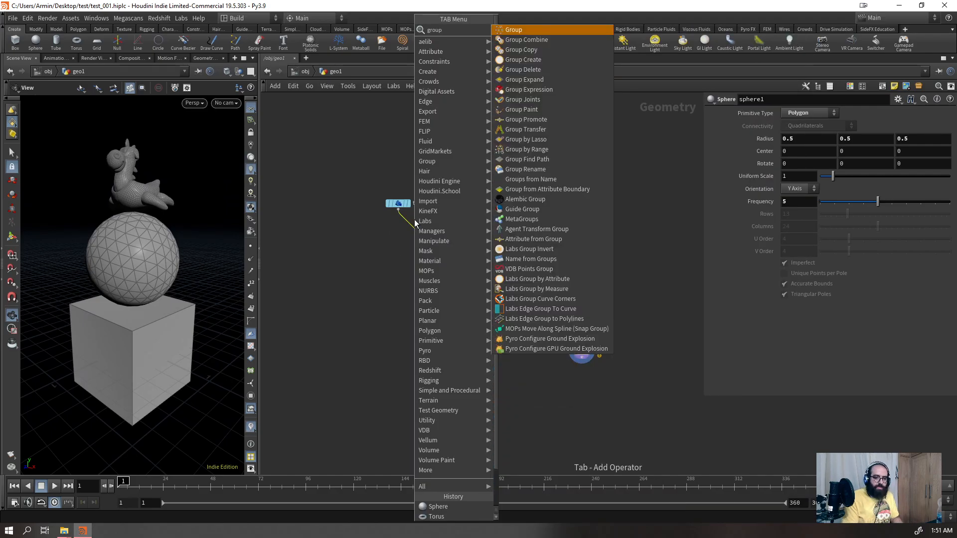
key(Return)
double_click(801, 113)
text(toy)
key(Return)
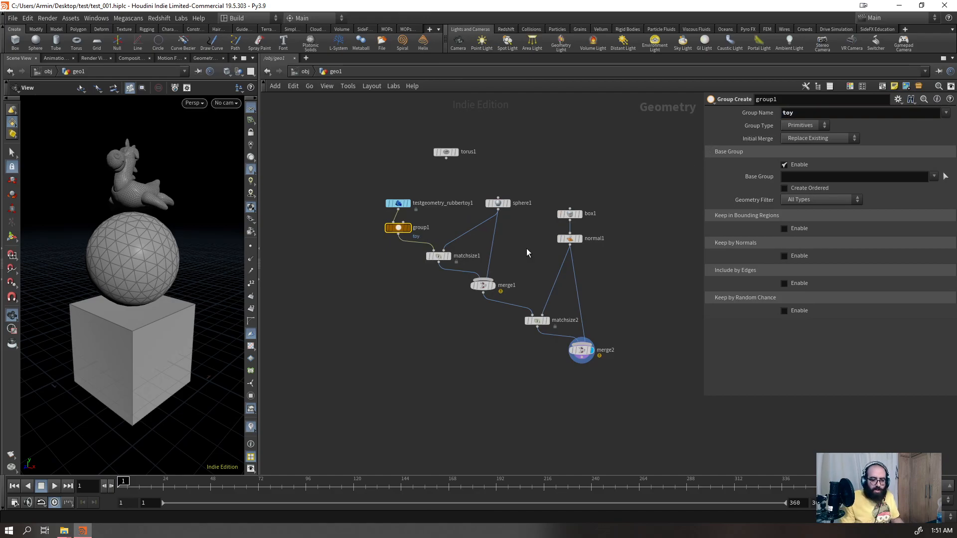
- Insert a Group node between sphere1 and merge1 with the group name sphere
key(Tab)
text(roup)
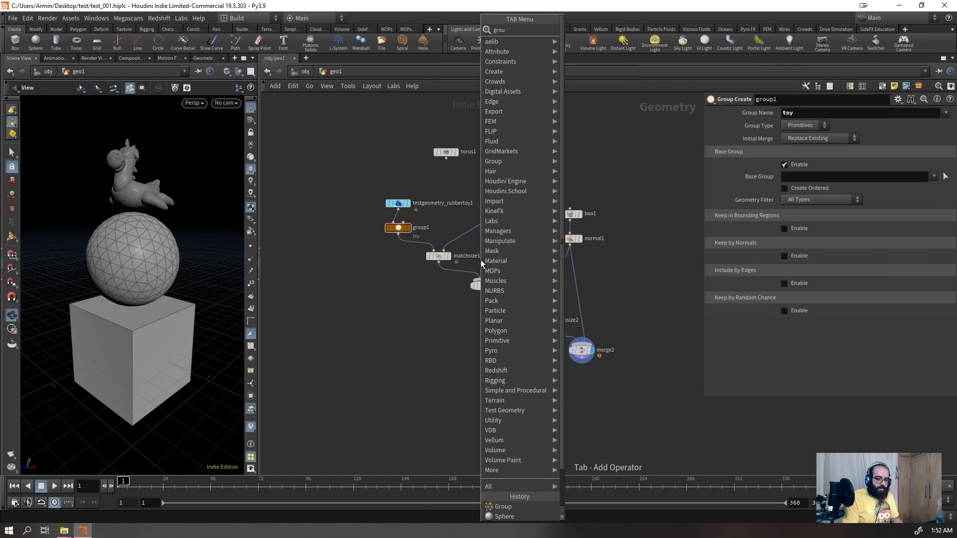
key(Return)
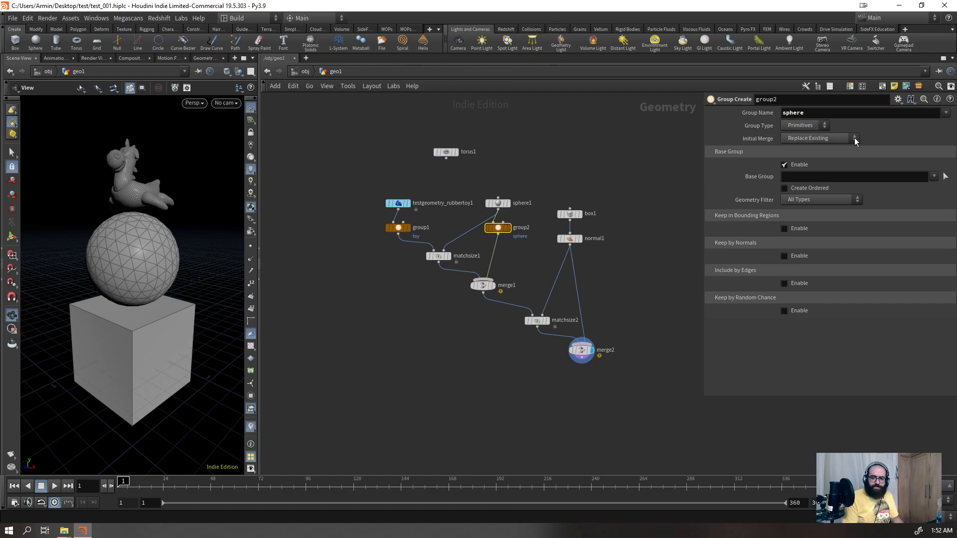
- Duplicate the sphere group node between normal1 and merge2, and set its group name to box
alt+drag(503, 227, 586, 309)
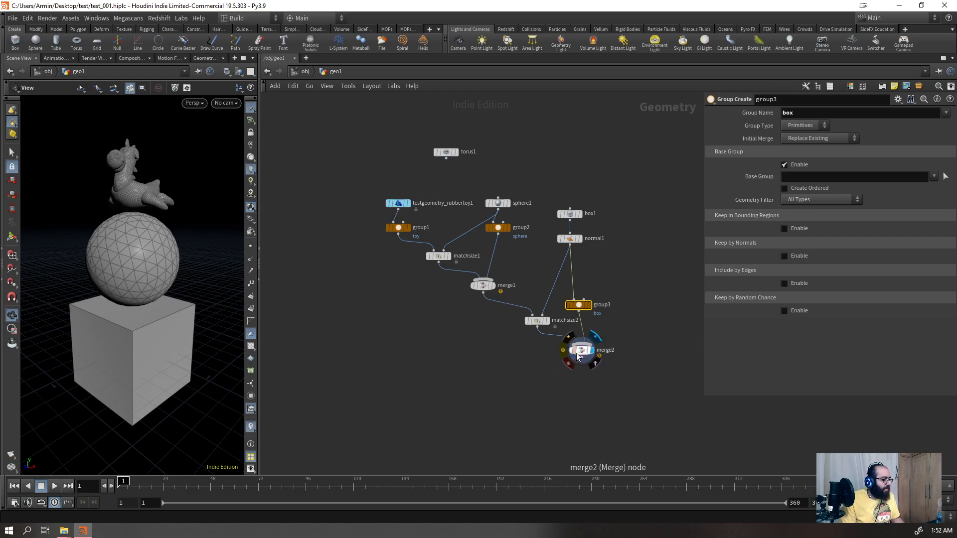
drag(577, 307, 598, 290)
drag(186, 348, 195, 330)
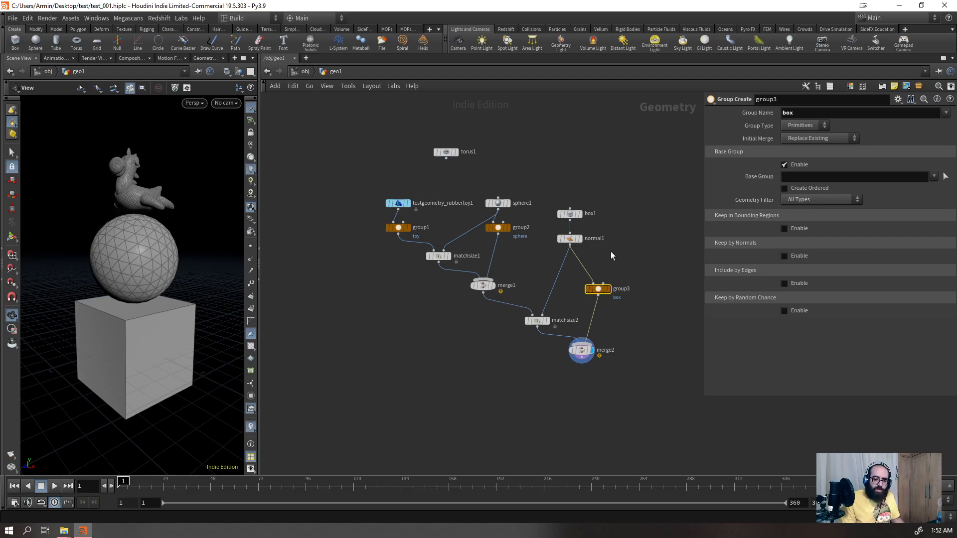
- Insert a Match Size node after normal1 with only its first input connected, and set Justify Y to Min
key(Tab)
text(n)
key(BackSpace)
text(matchs)
key(Return)
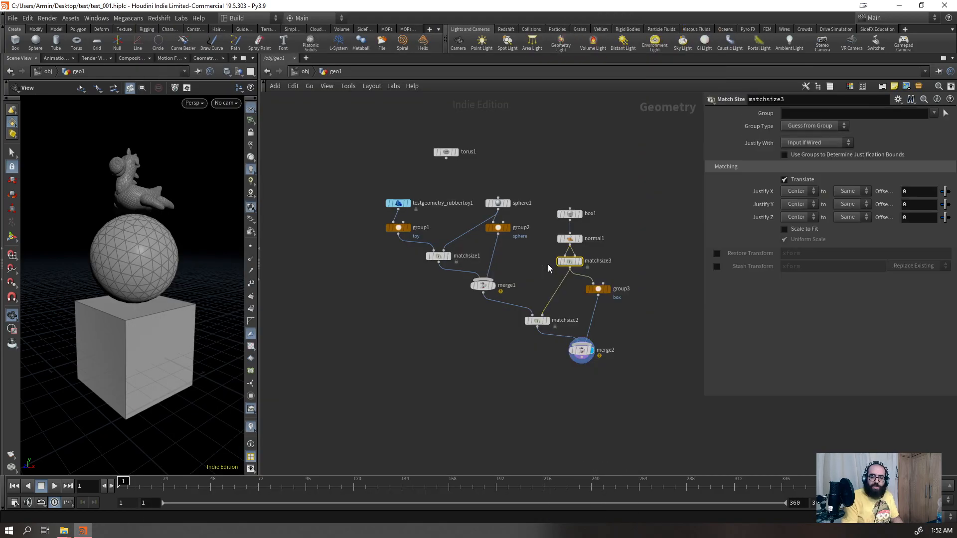
scroll(615, 249, up, 5)
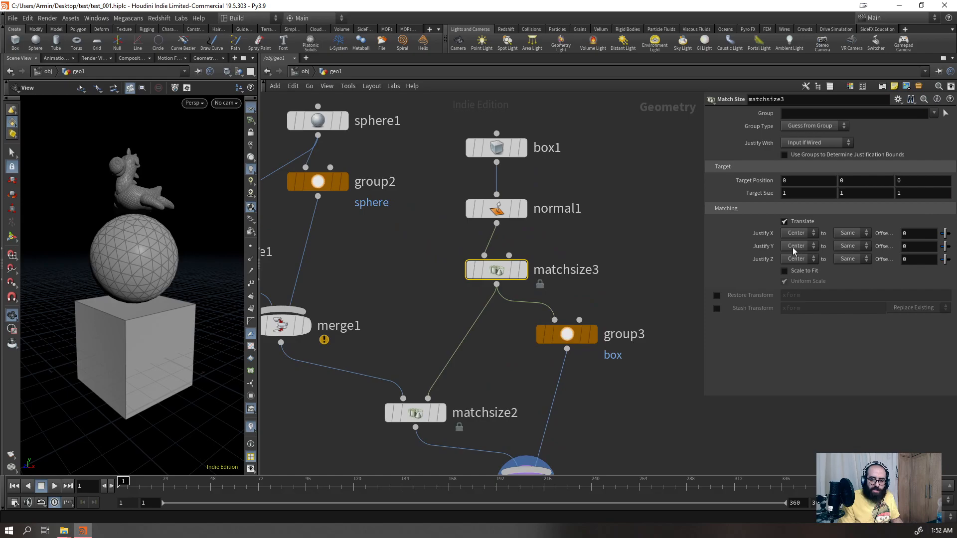
click(791, 266)
scroll(113, 304, down, 8)
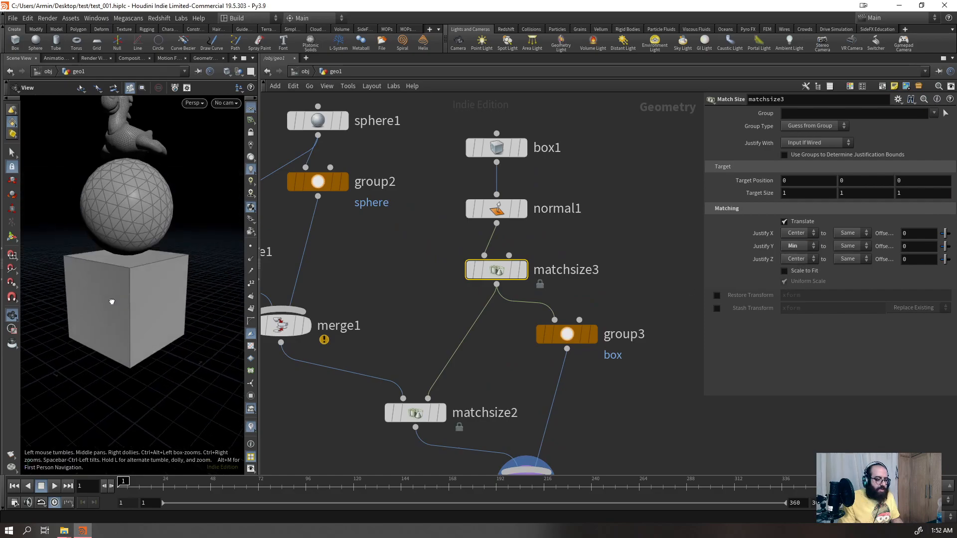
drag(125, 298, 128, 298)
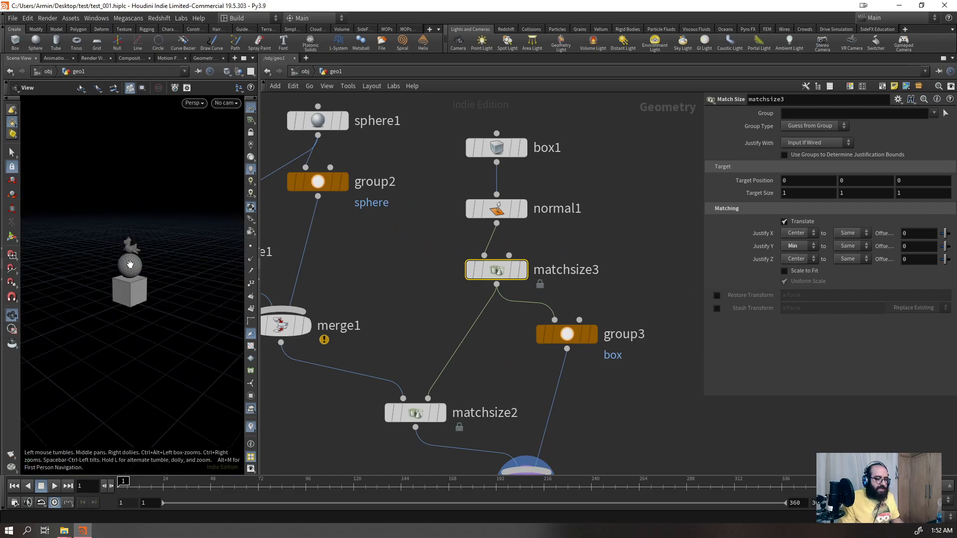
- Try changing box1 with its viewport handle to test the stacked objects, and undo the change
click(498, 147)
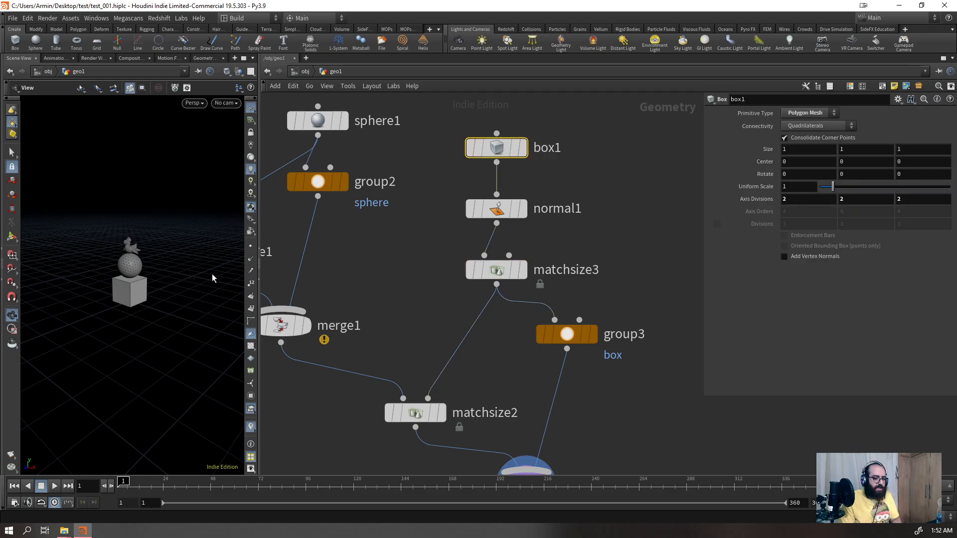
key(Return)
drag(127, 293, 143, 265)
key(Escape)
key(ctrl+z)
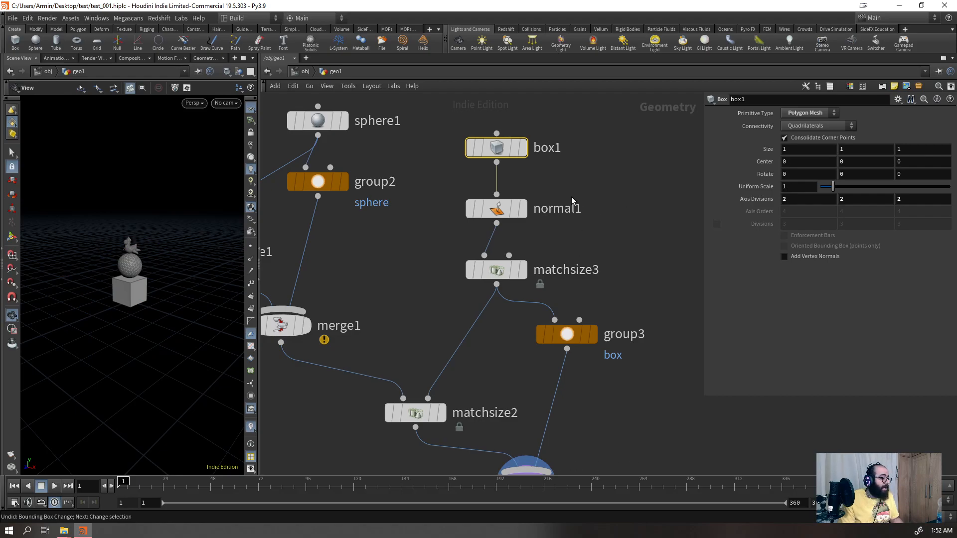
- Display sphere1 on its own in the viewport and examine the node chain around the rubber toy
scroll(633, 274, down, 4)
scroll(464, 227, up, 5)
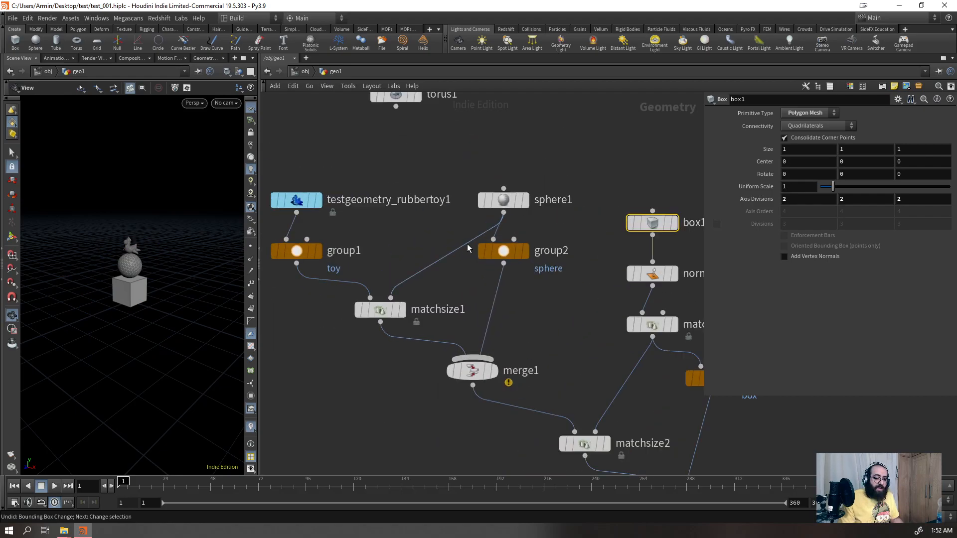
click(552, 181)
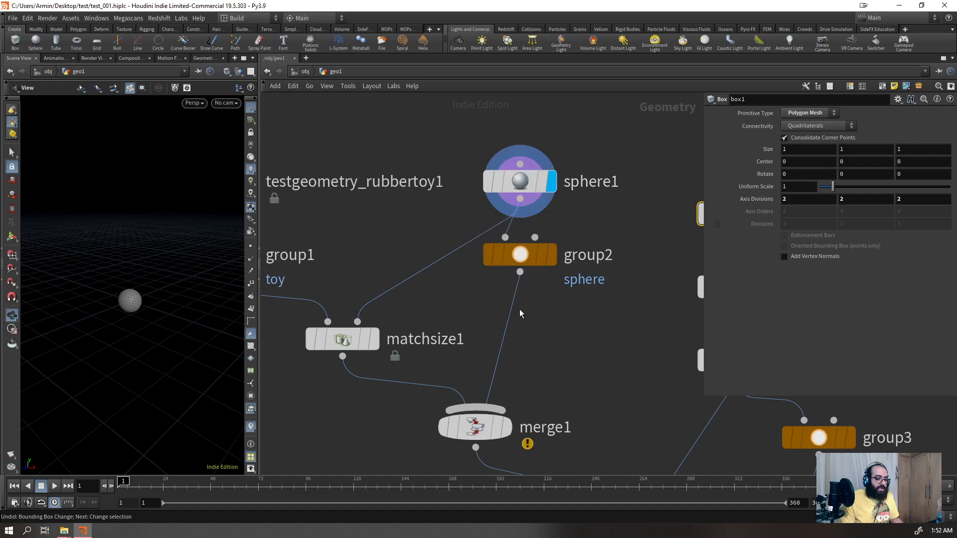
scroll(471, 249, down, 4)
scroll(329, 239, up, 5)
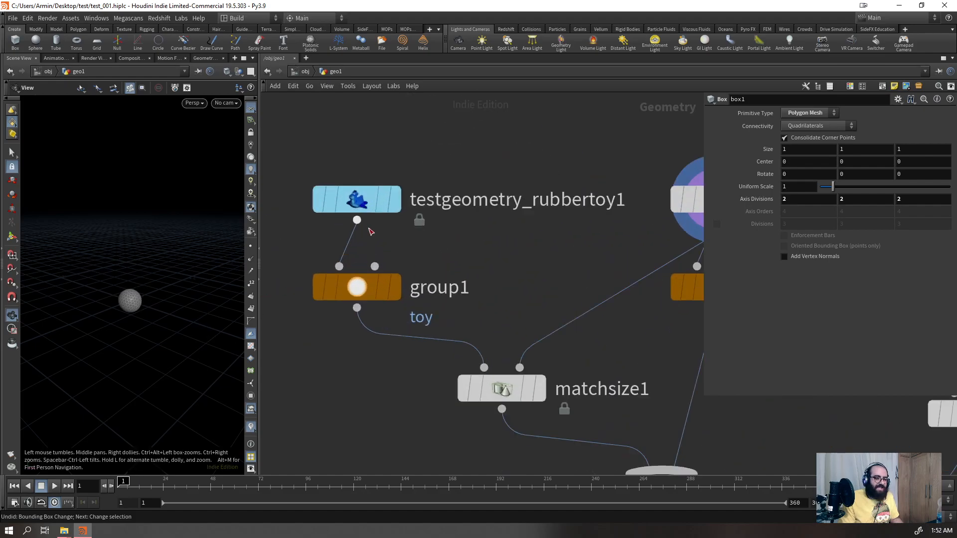
- Display the rubber toy node on its own in the viewport and set its Uniform Scale to 13
click(412, 198)
key(space+g)
mouse_move(141, 295)
mouse_down()
mouse_move(147, 266)
mouse_move(146, 287)
mouse_up()
click(378, 195)
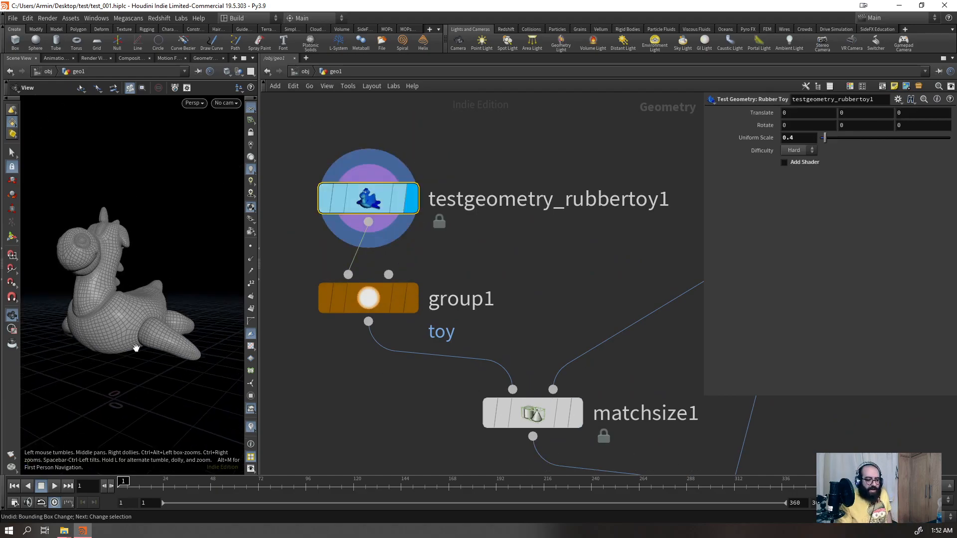
right_drag(150, 349, 68, 414)
drag(117, 352, 177, 356)
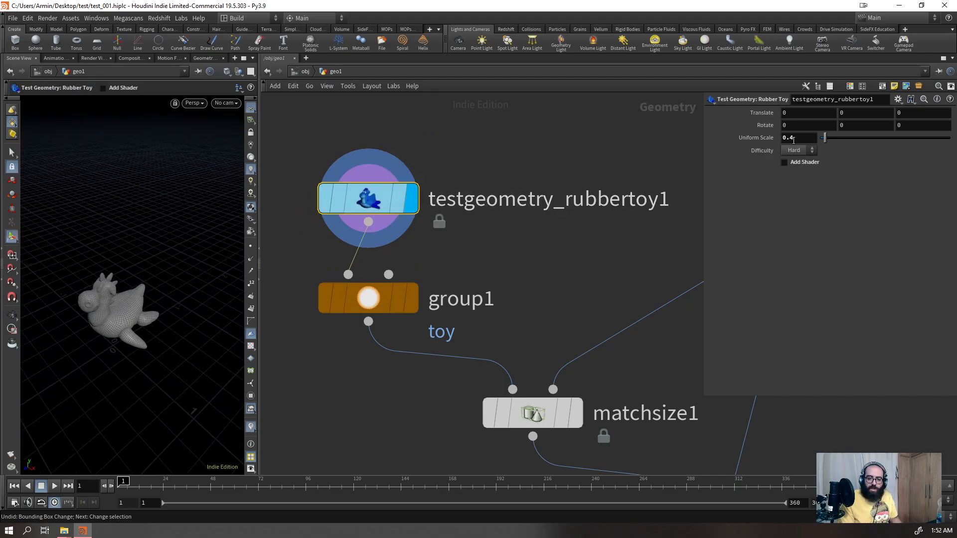
text(13)
key(Return)
alt+right_drag(84, 243, 145, 324)
alt+drag(145, 325, 164, 290)
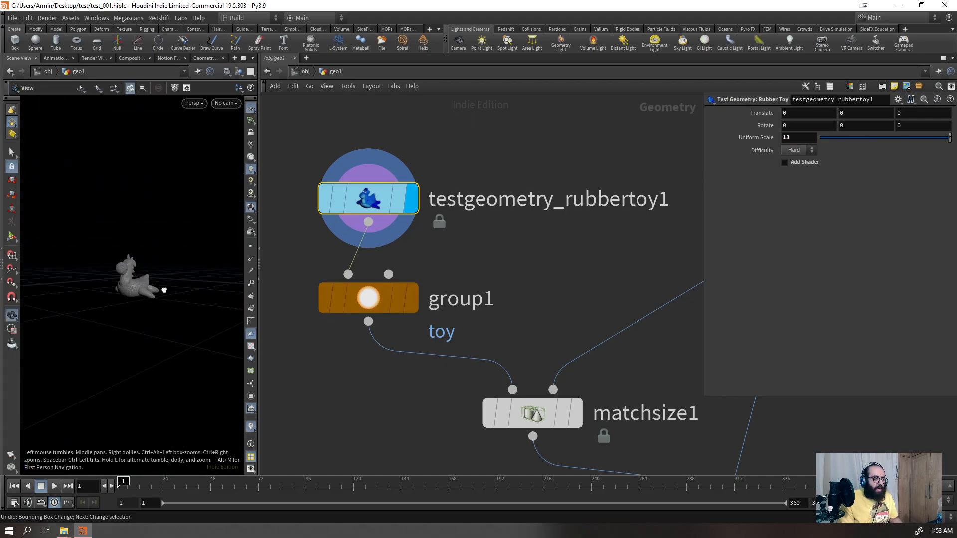
- Insert a Transform node between the rubber toy and the toy group node
key(Tab)
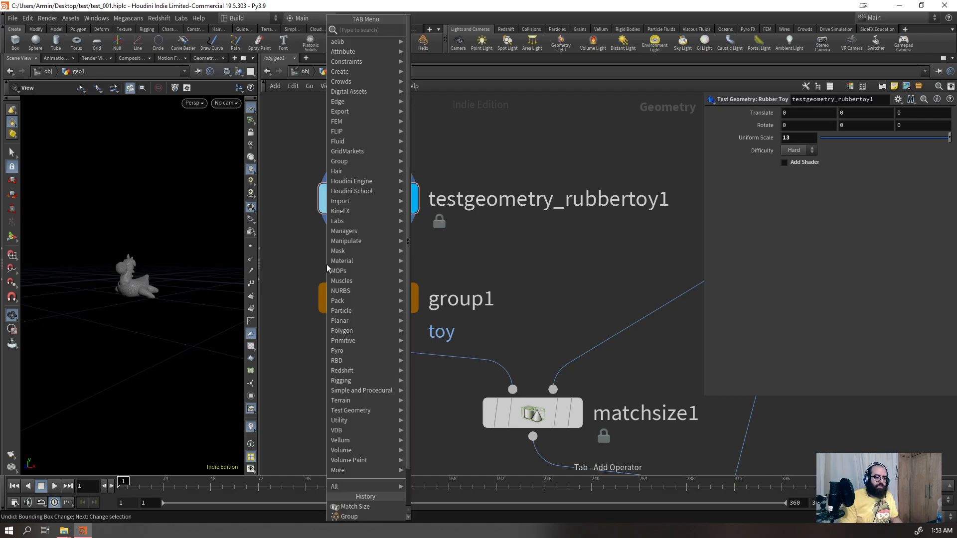
text(f)
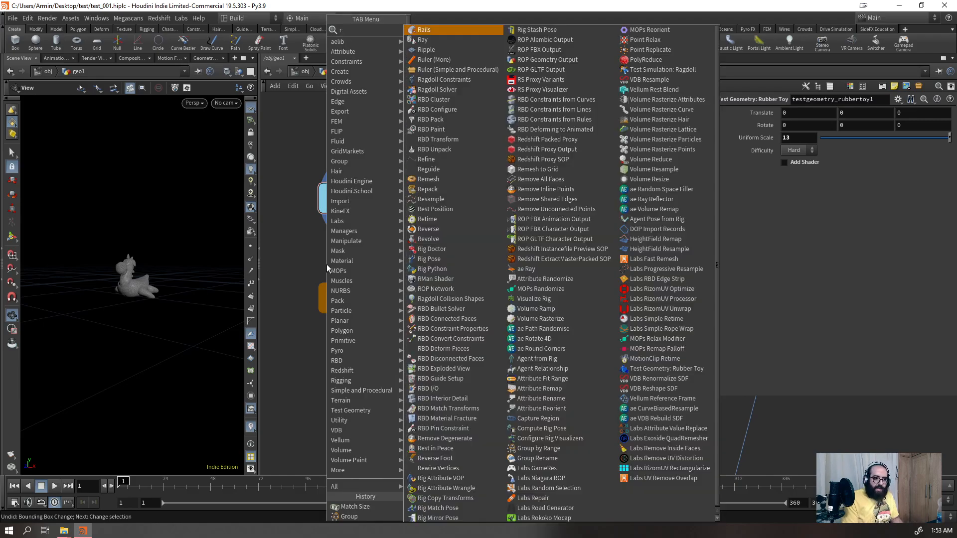
key(BackSpace)
text(transform)
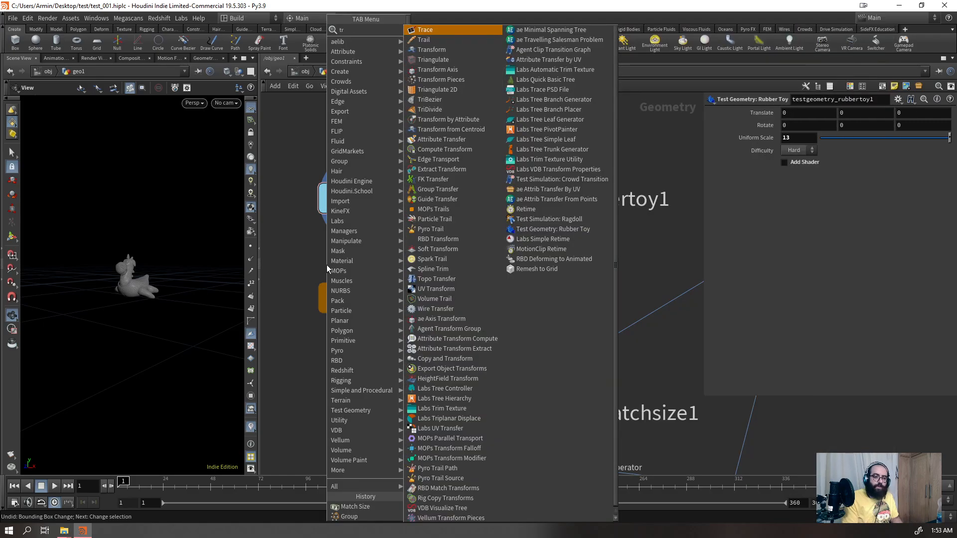
key(Return)
key(Return)
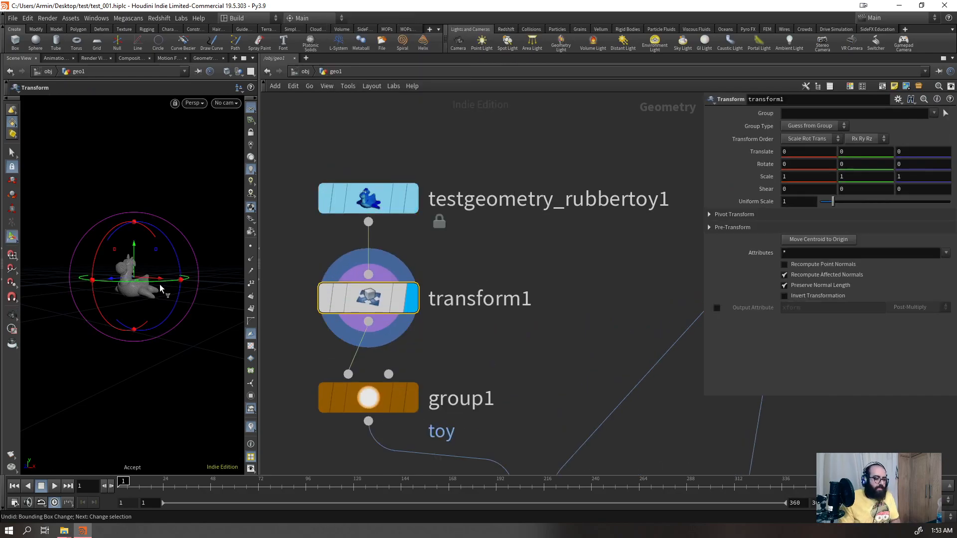
- Try transforming the toy with transform1's viewport handle, and undo each change
drag(192, 250, 163, 342)
key(ctrl+z)
drag(173, 245, 164, 209)
key(ctrl+z)
drag(97, 249, 193, 310)
key(ctrl+z)
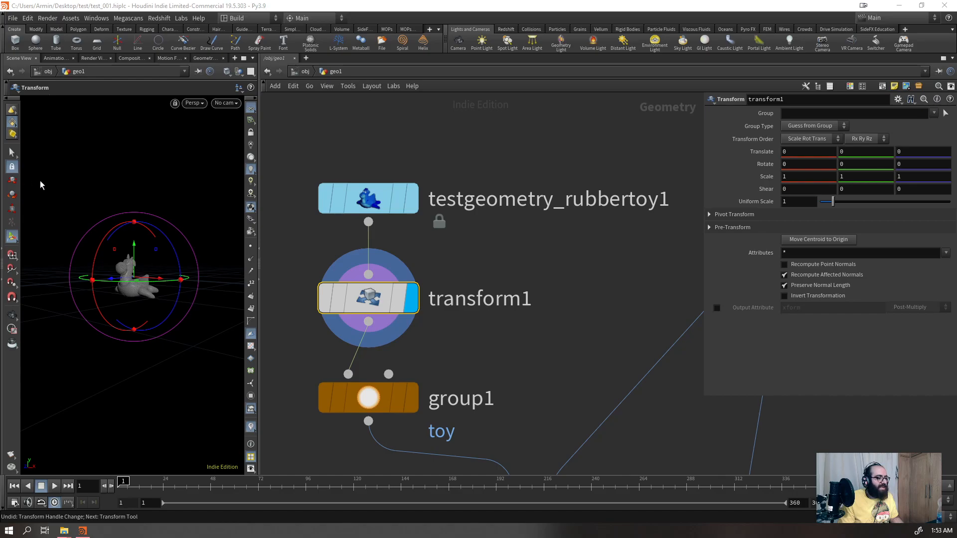
- Set transform1's X rotation to $F, play the animation to check the spin, and return to the first frame
drag(799, 165, 765, 172)
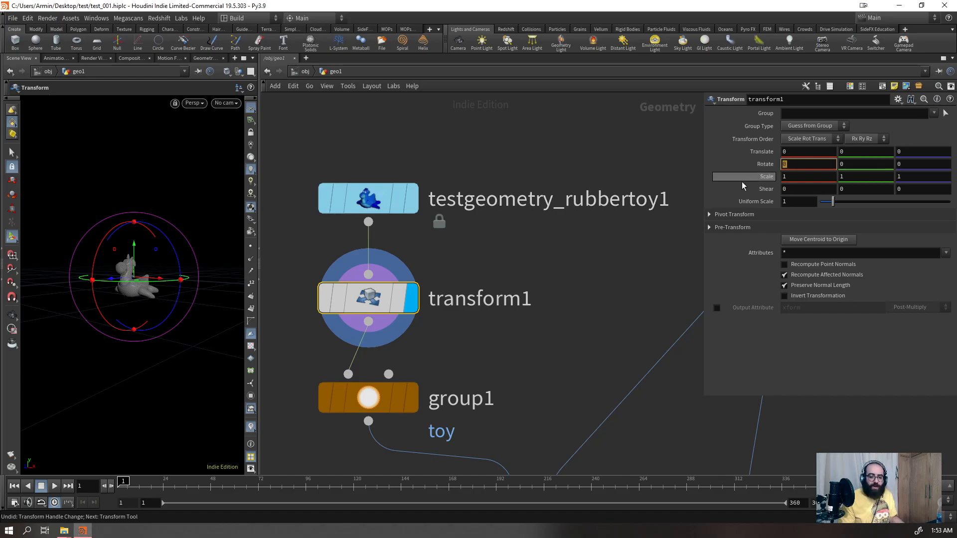
text($F)
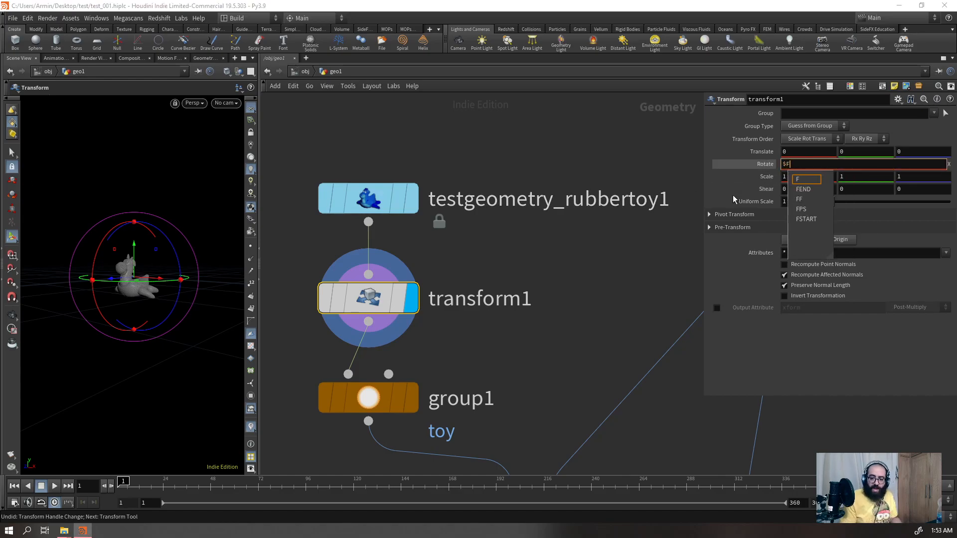
key(Return)
key(Up)
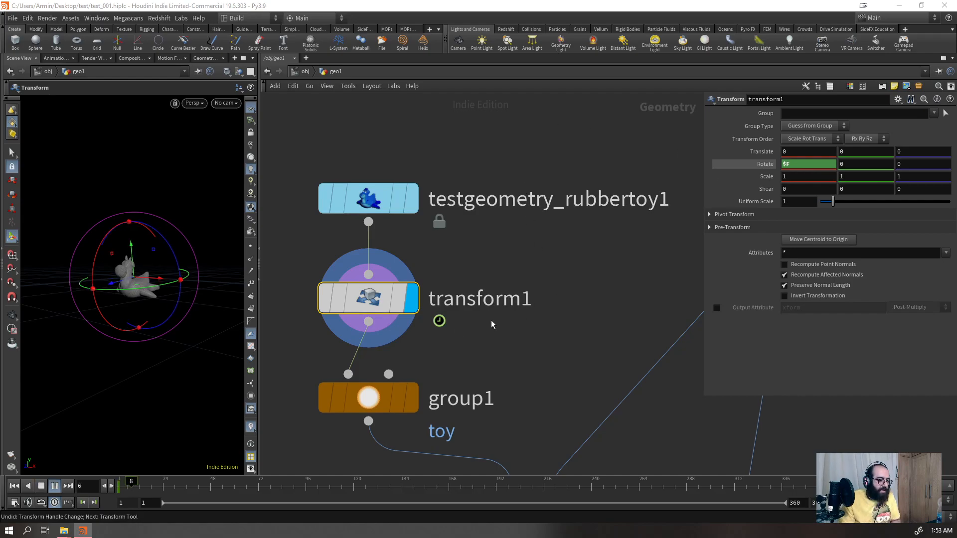
key(Escape)
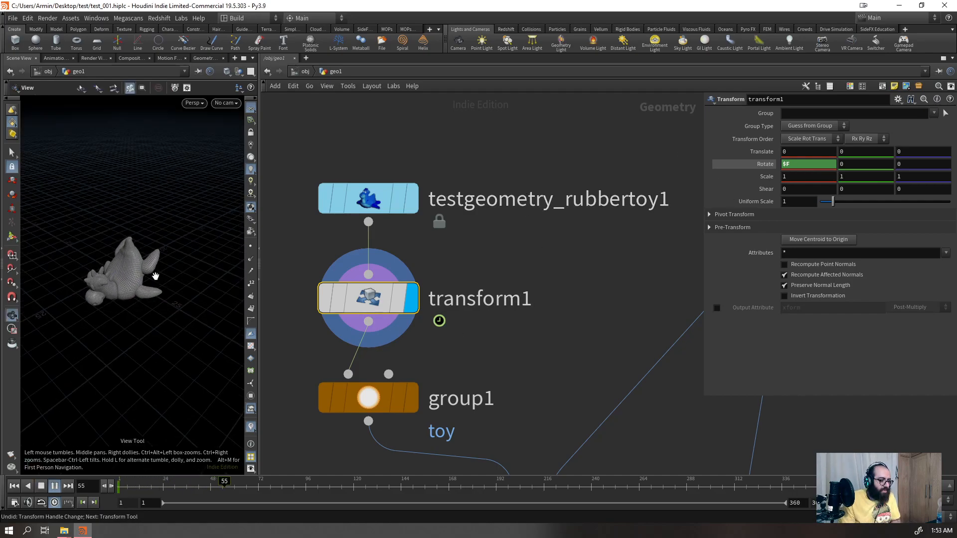
key(ctrl+Up)
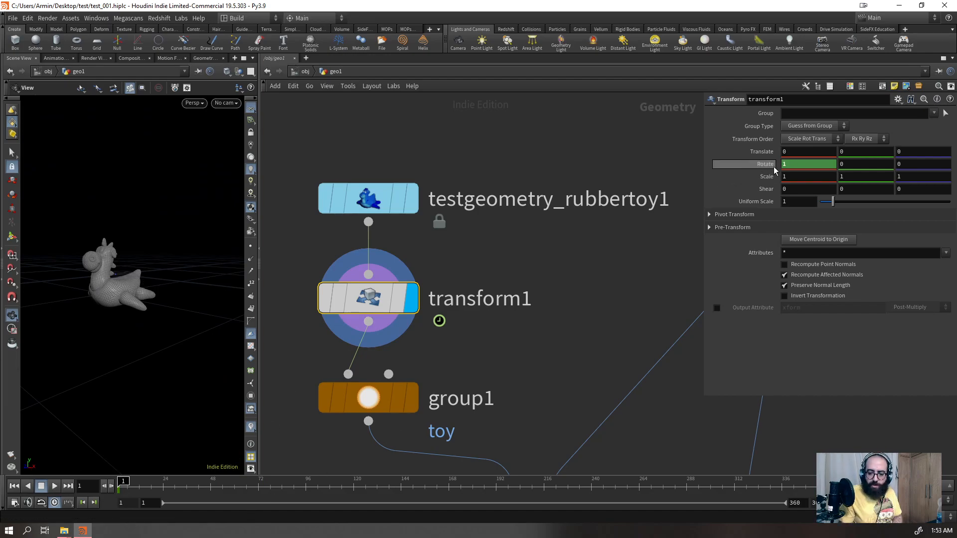
- Change transform1's X rotation expression to $F-1, play the animation, and return to the first frame
click(794, 164)
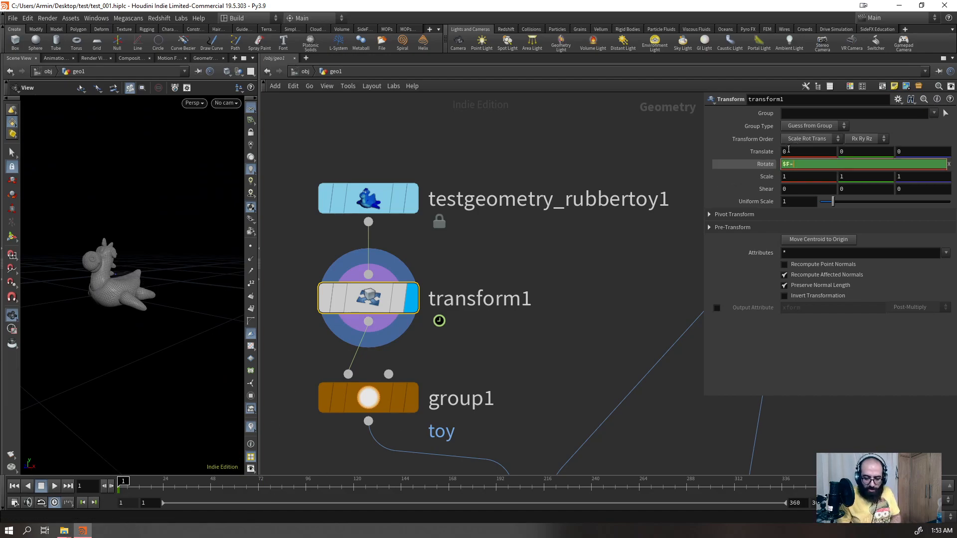
key(Return)
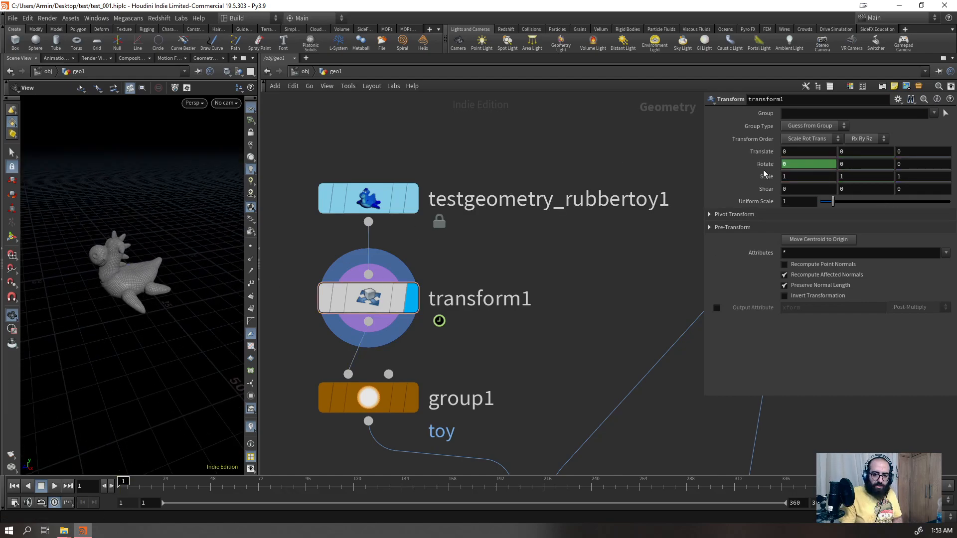
key(Up)
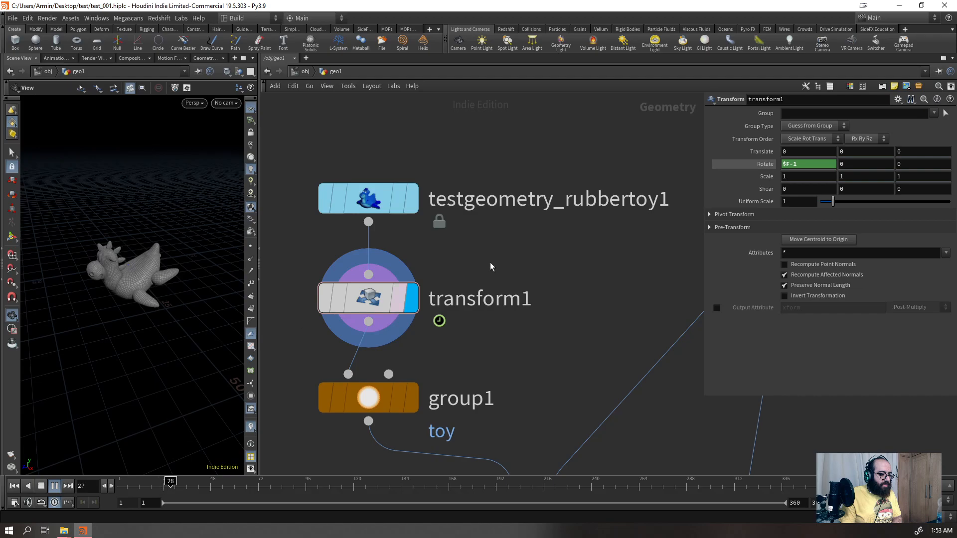
key(ctrl+Up)
- Extend the X rotation expression to ($F-1) * 5, play the faster spin, and return to the first frame
click(785, 165)
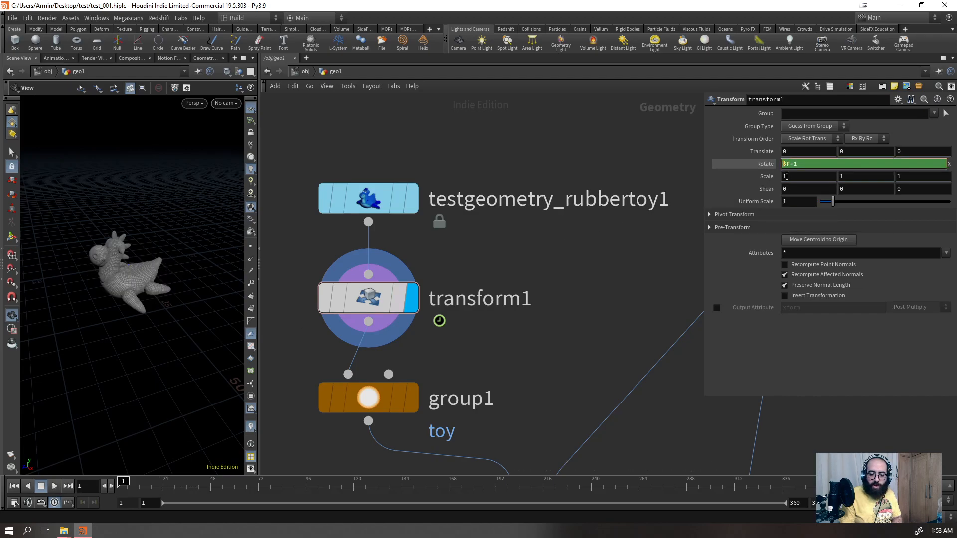
text(()
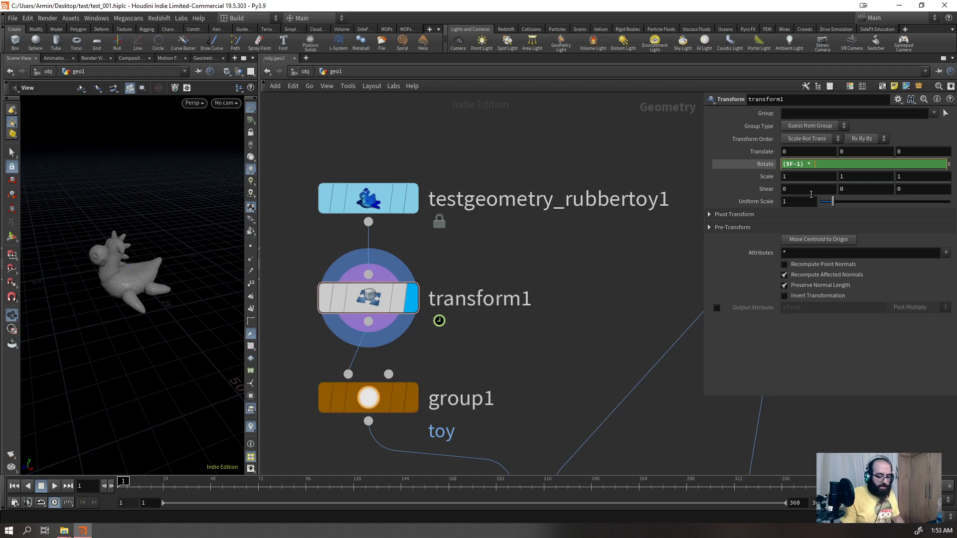
key(Return)
key(Up)
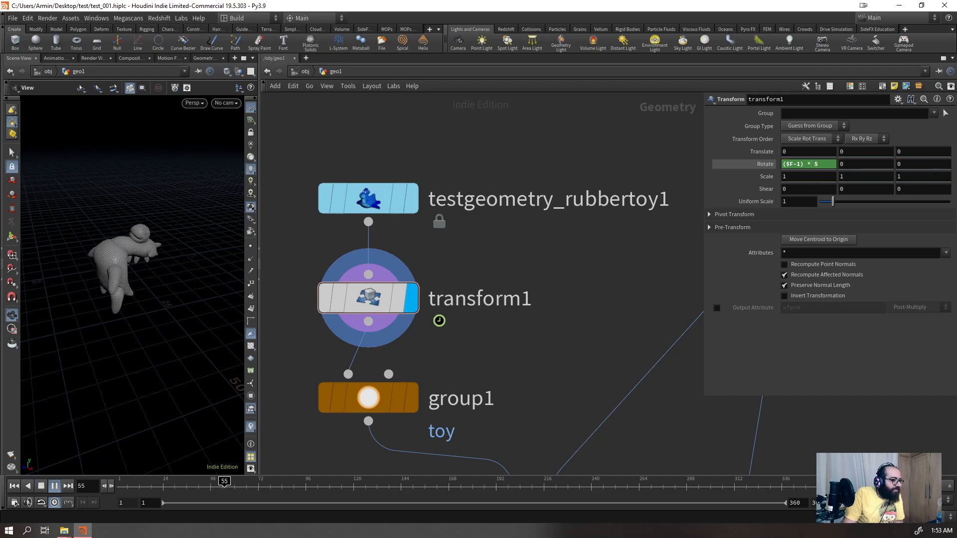
key(ctrl+Up)
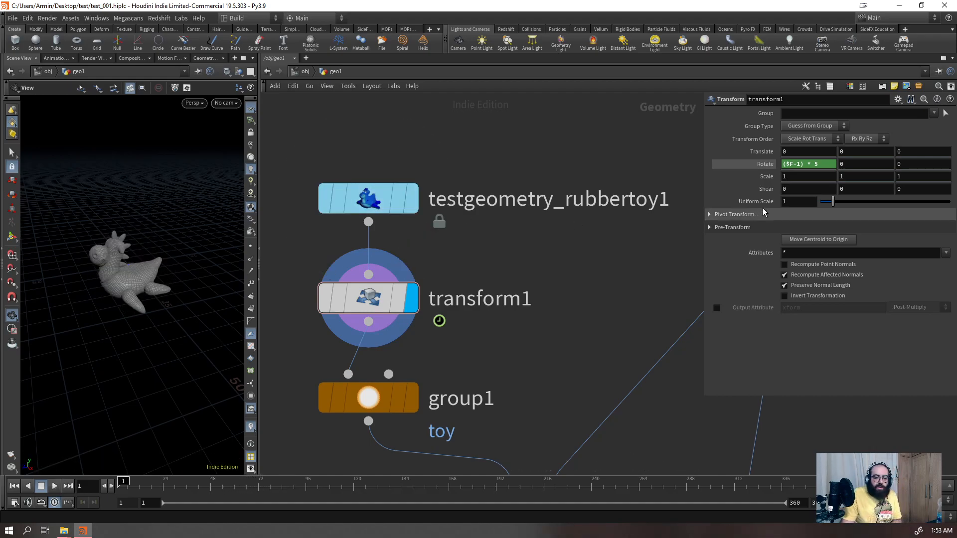
- Raise the X rotation expression's multiplier to 10, play the animation, and return to the first frame
click(825, 165)
key(BackSpace)
key(Return)
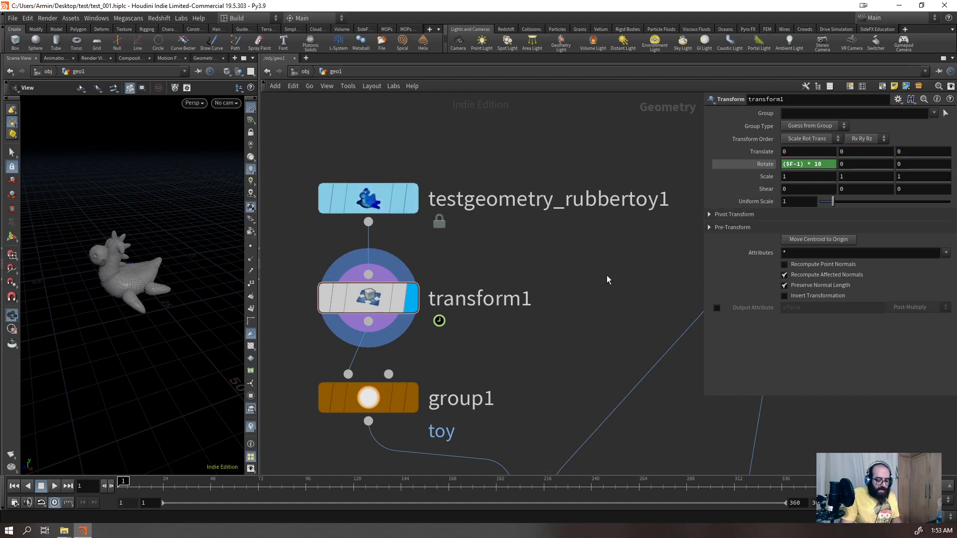
key(Up)
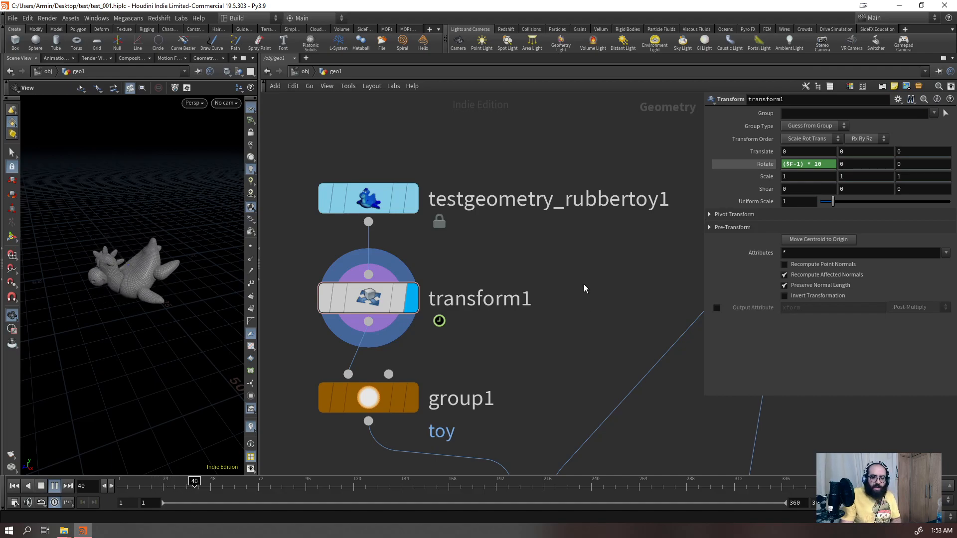
key(ctrl+Up)
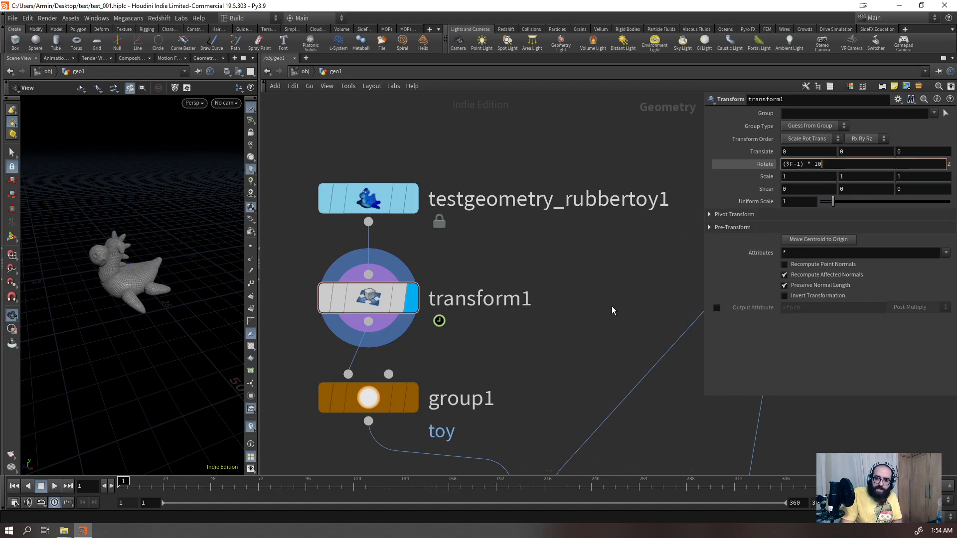
- Set transform1's Z rotation to ($F-1) * 10 and its Y rotation to 30, playing the animation to check them
key(Return)
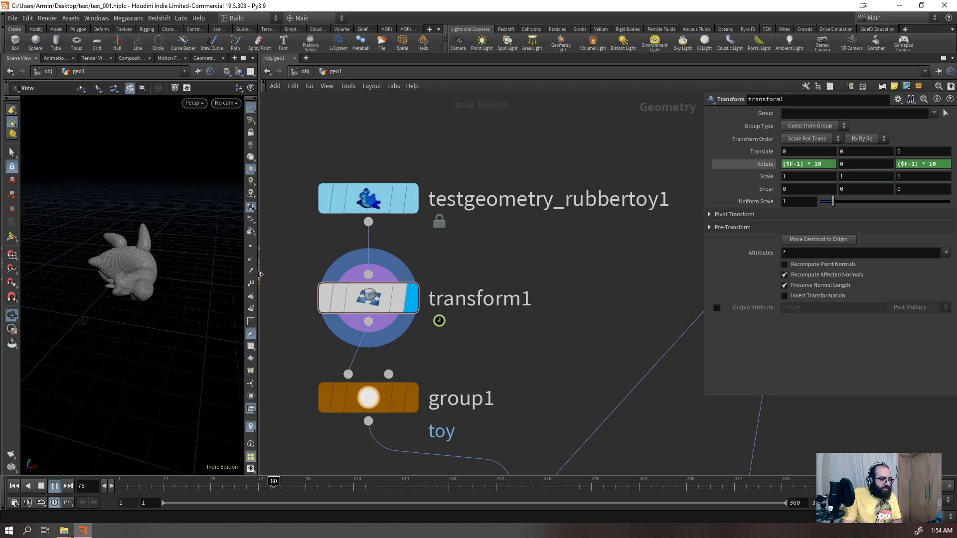
key(ctrl+Up)
click(858, 169)
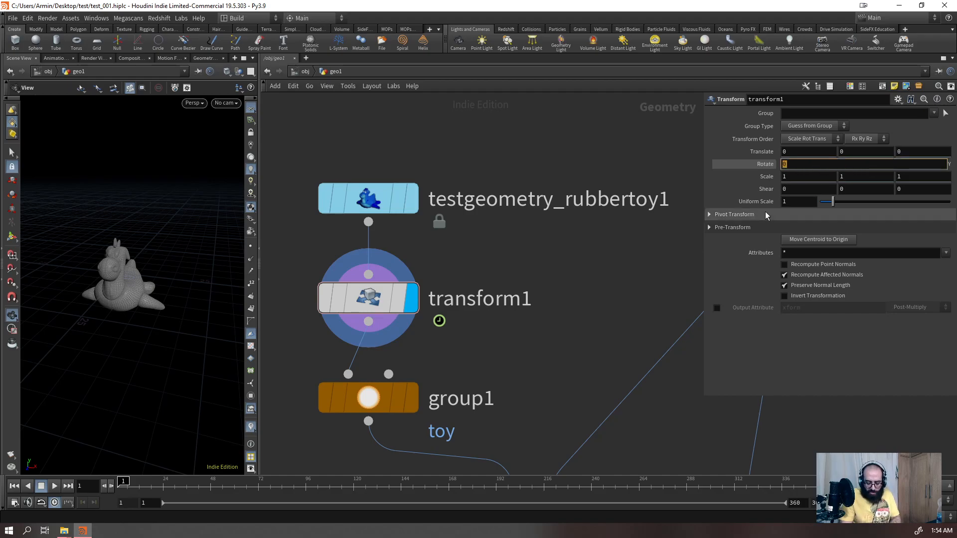
key(Return)
key(Up)
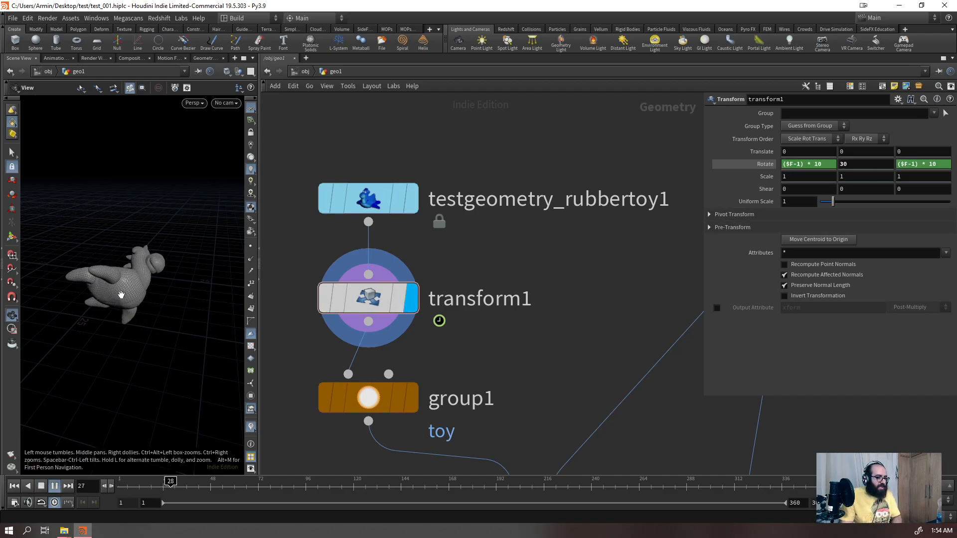
- Set transform1's Uniform Scale to 0.65 and return the animation to the first frame
drag(794, 202, 689, 221)
text(0.65)
key(Return)
scroll(381, 261, down, 3)
key(ctrl+Up)
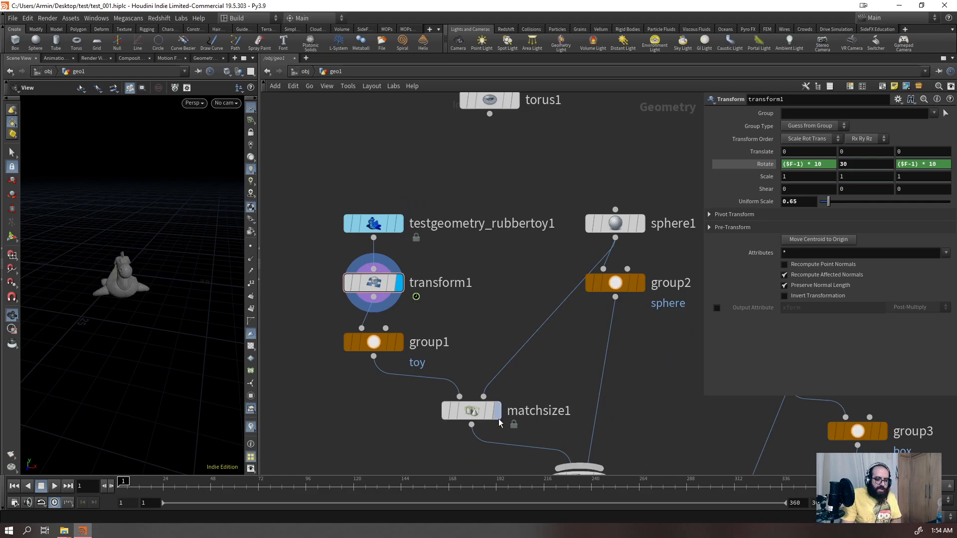
- Display matchsize1 and merge1 in turn, and inspect how the toy sits on the sphere
click(496, 411)
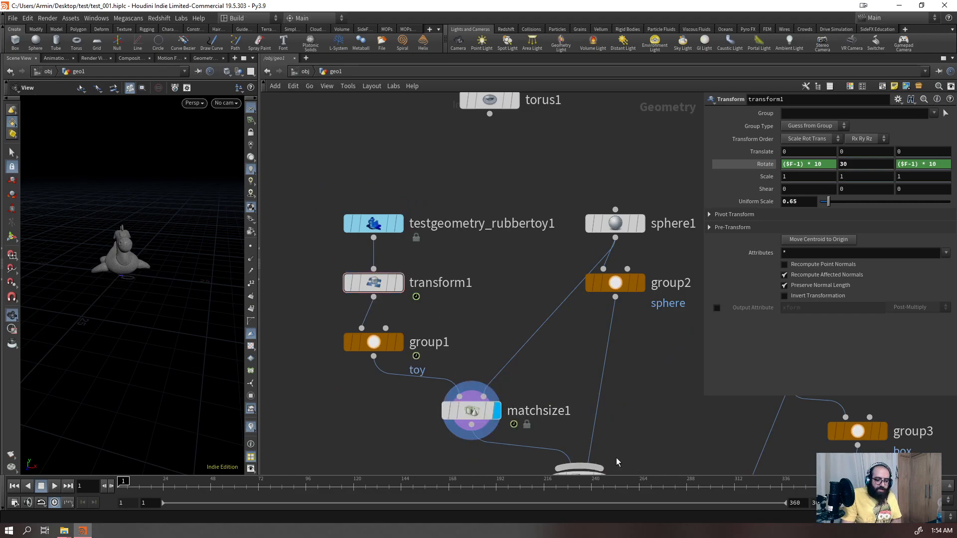
scroll(609, 466, down, 3)
scroll(643, 426, up, 3)
click(621, 411)
drag(204, 317, 133, 263)
scroll(133, 263, up, 5)
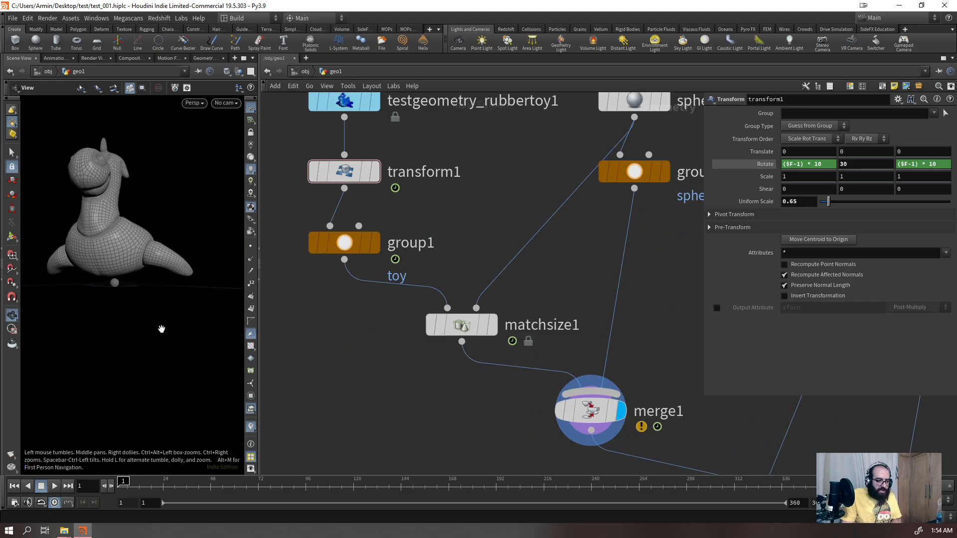
- Examine sphere1's parameters, display the sphere group node on its own, and frame the sphere in the viewport
drag(556, 112, 662, 149)
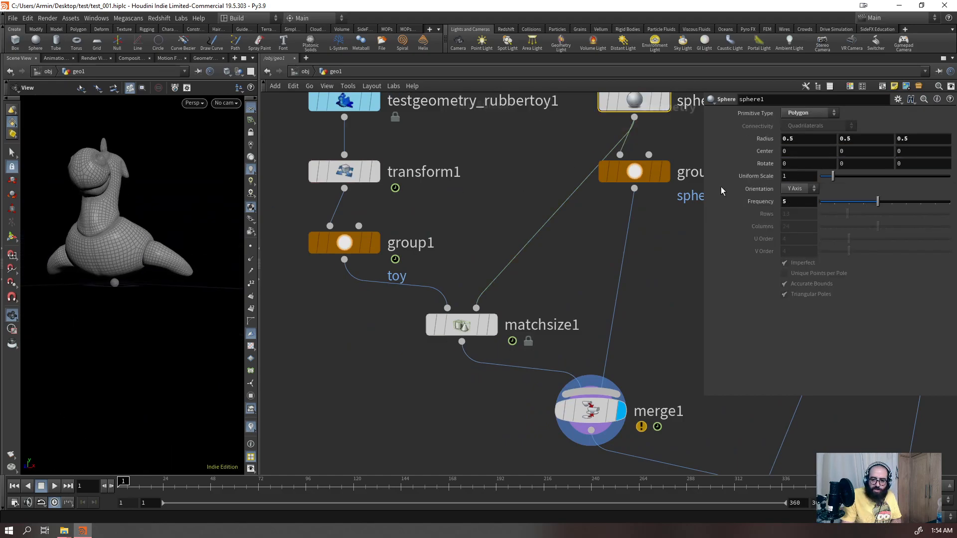
mouse_move(214, 279)
mouse_down()
mouse_move(187, 252)
mouse_move(241, 278)
mouse_move(219, 281)
mouse_up()
scroll(437, 228, down, 3)
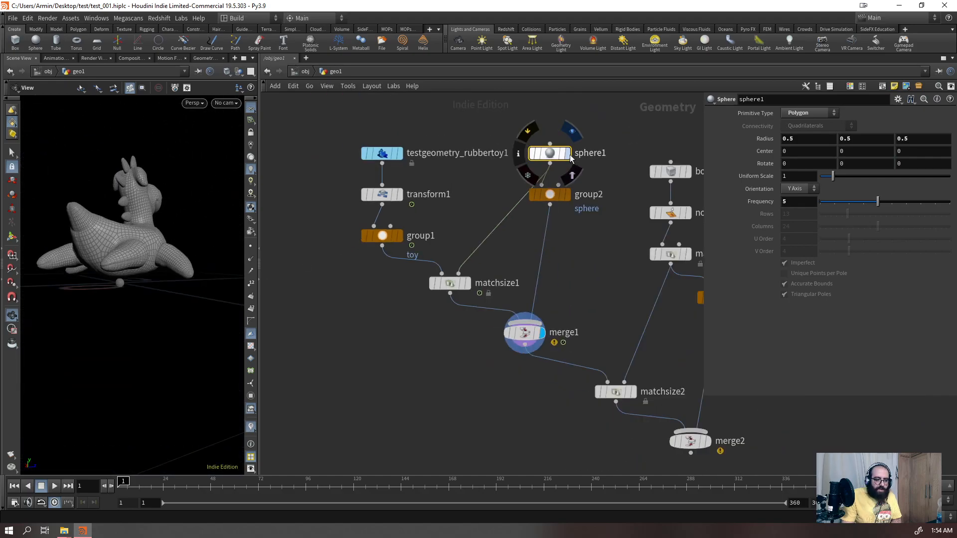
click(567, 153)
click(567, 195)
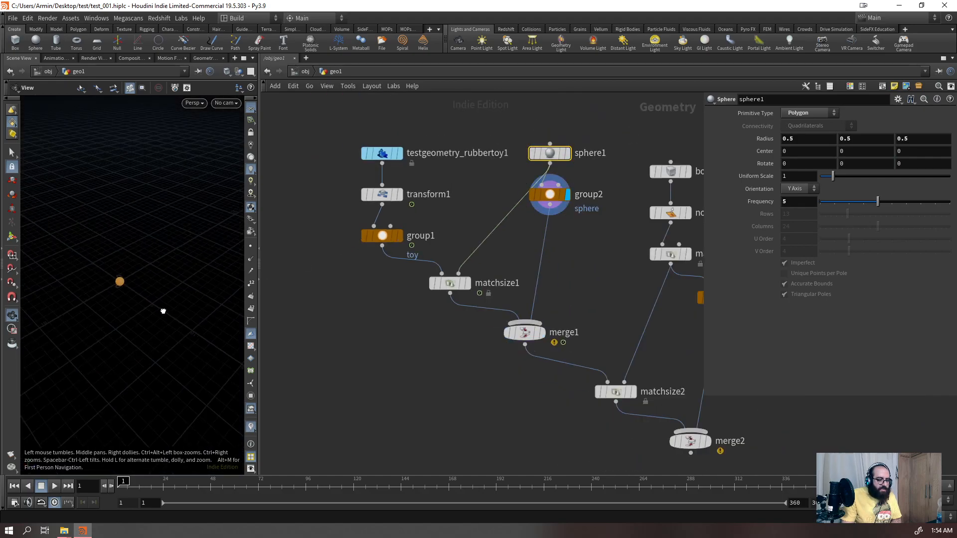
key(h)
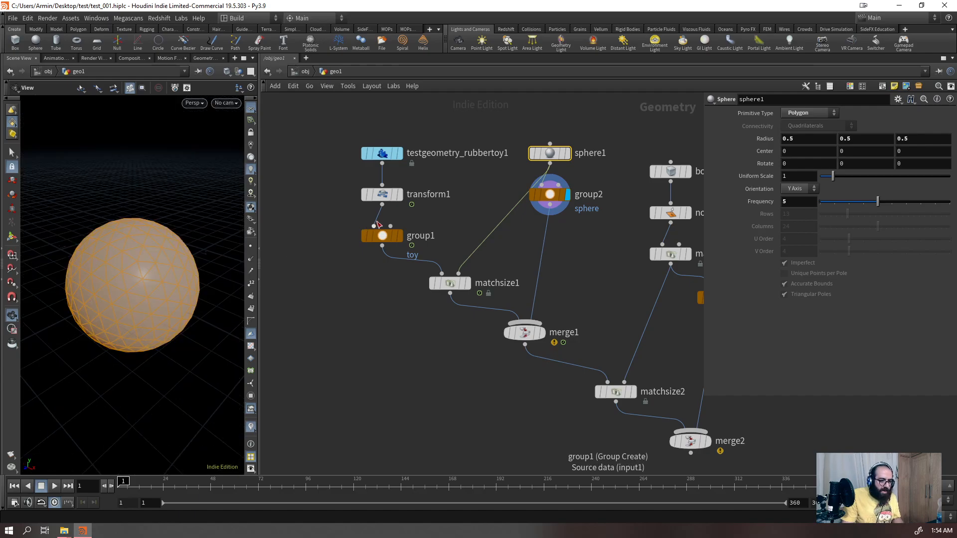
- Display transform1 in the viewport and set the rubber toy's Uniform Scale to 1
click(400, 194)
click(380, 194)
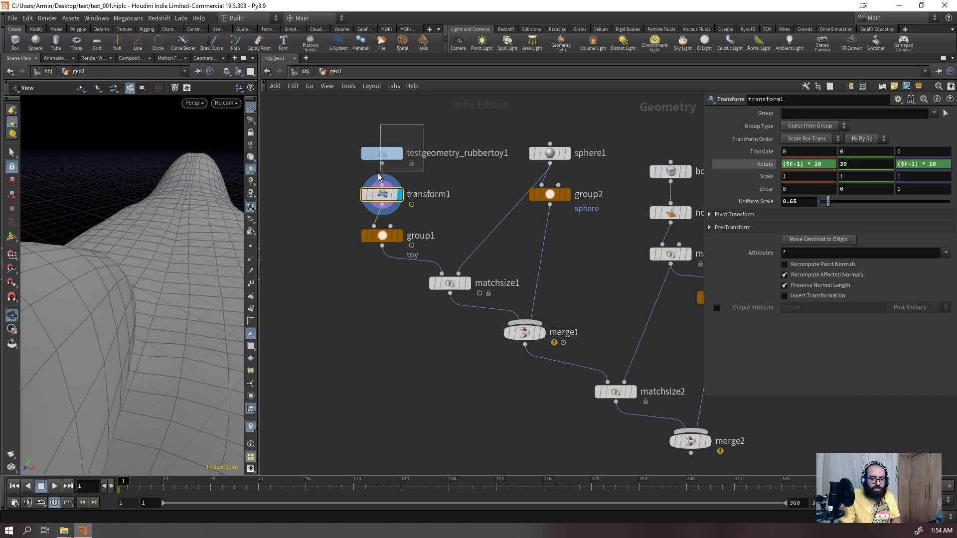
click(383, 153)
key(Return)
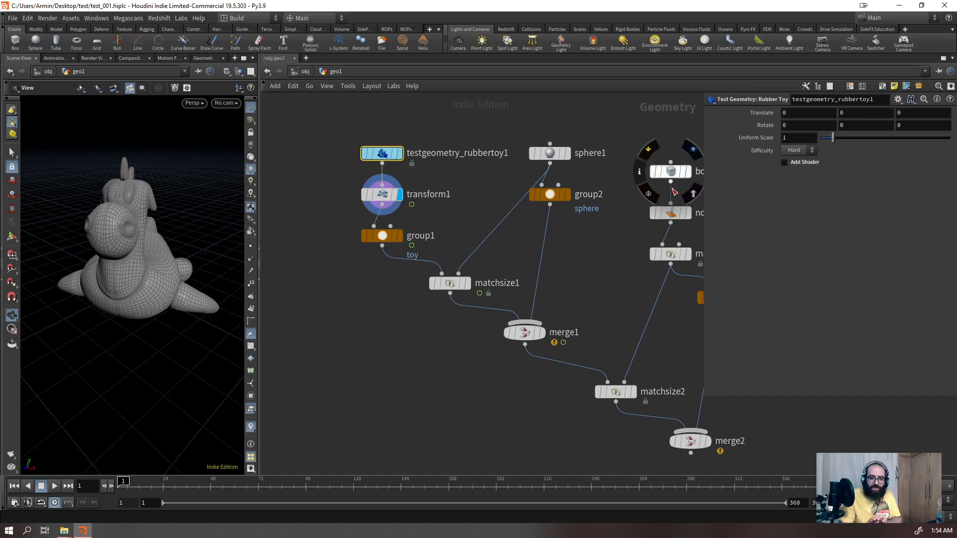
- Display merge1, frame the toy and sphere in the viewport, and set transform1's Uniform Scale to 0.5
click(389, 199)
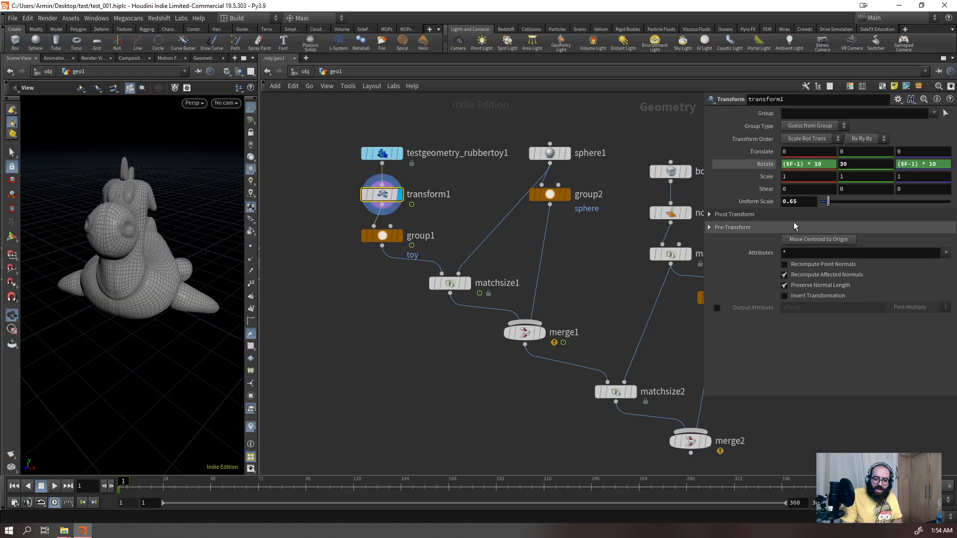
click(466, 283)
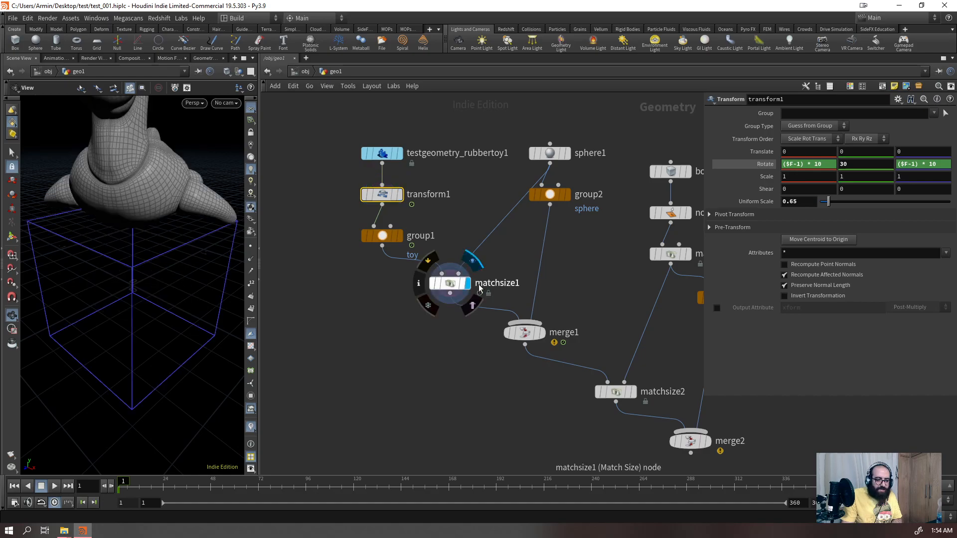
click(541, 333)
drag(113, 320, 319, 193)
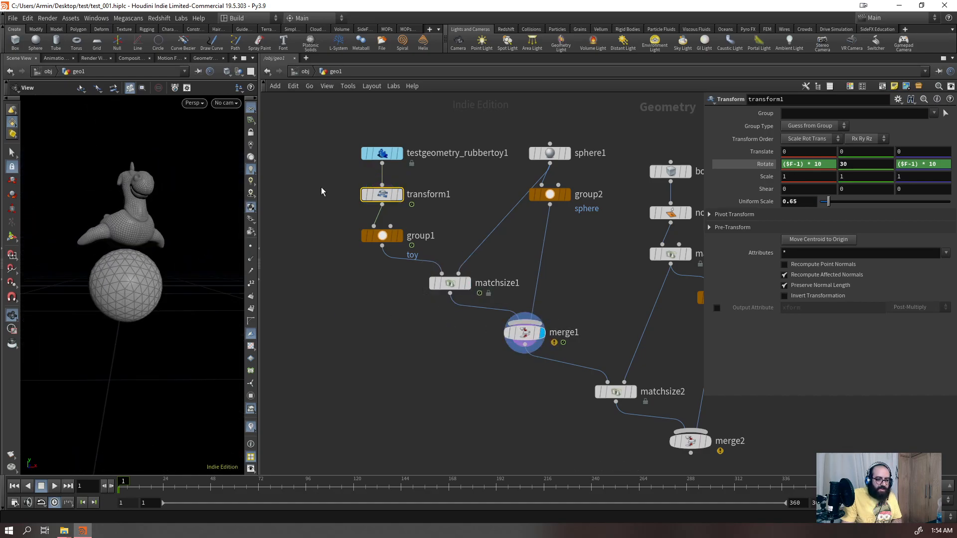
drag(809, 201, 731, 211)
text(0.5)
key(Return)
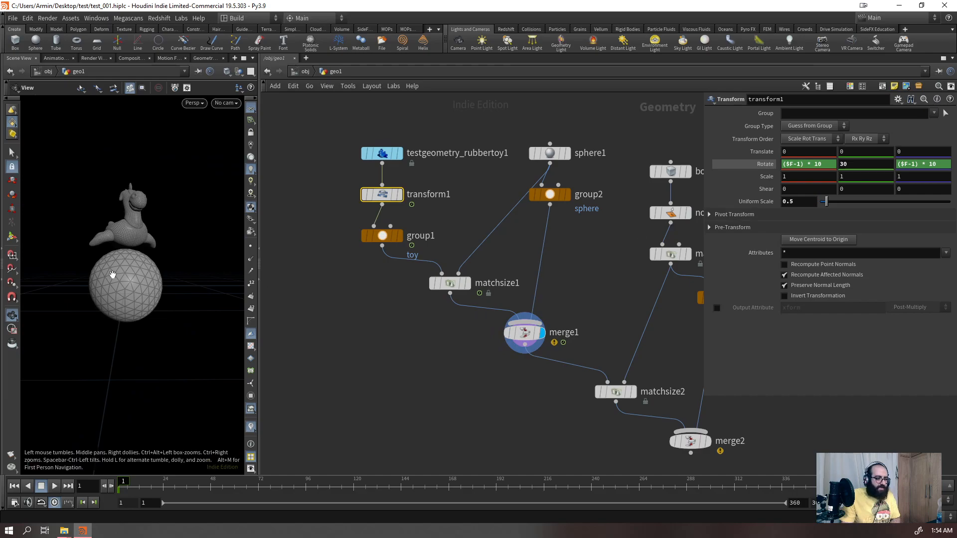
- Play the animation to inspect the smaller toy rotating on the sphere, and return to the first frame
key(Up)
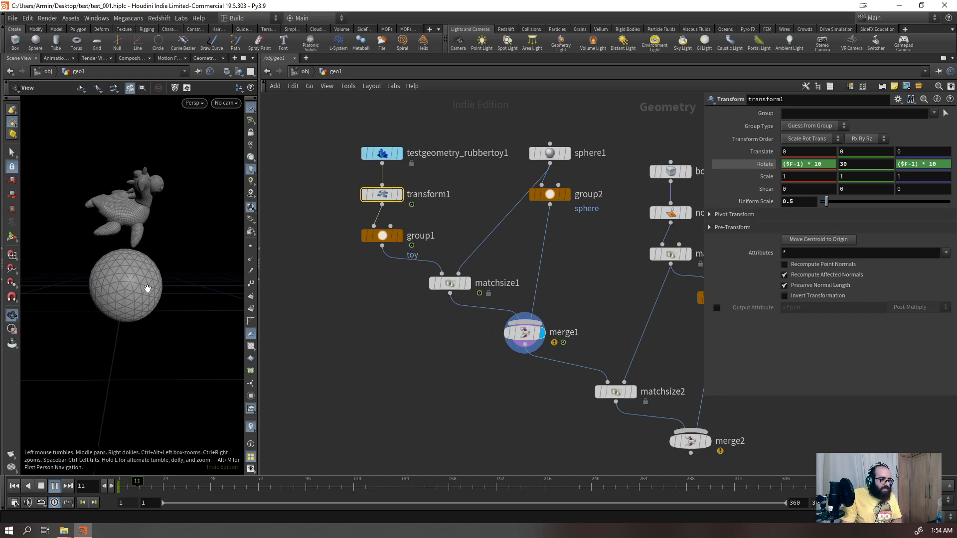
mouse_move(141, 293)
mouse_down()
mouse_move(187, 289)
mouse_move(193, 300)
mouse_move(125, 296)
mouse_move(130, 322)
mouse_move(220, 269)
mouse_move(129, 280)
mouse_up()
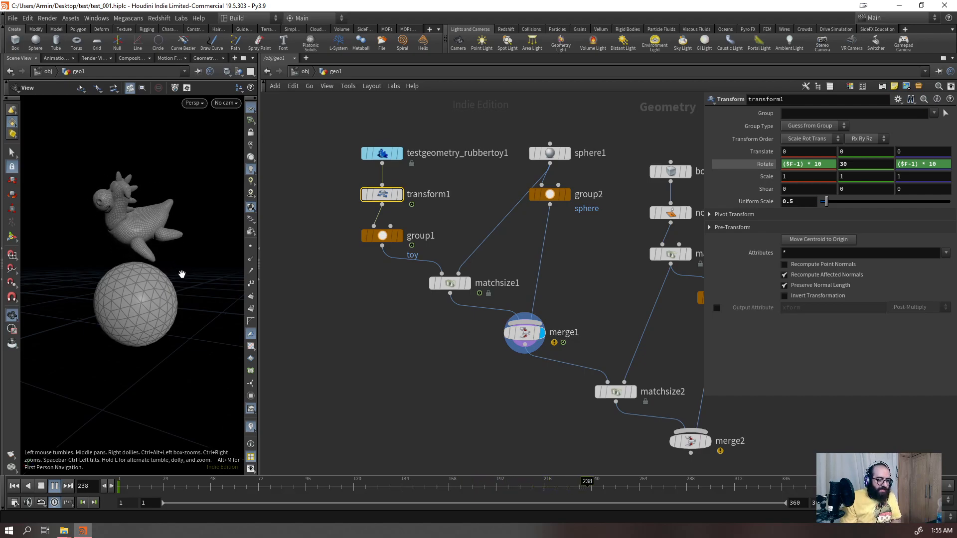
scroll(117, 274, down, 1)
key(ctrl+Up)
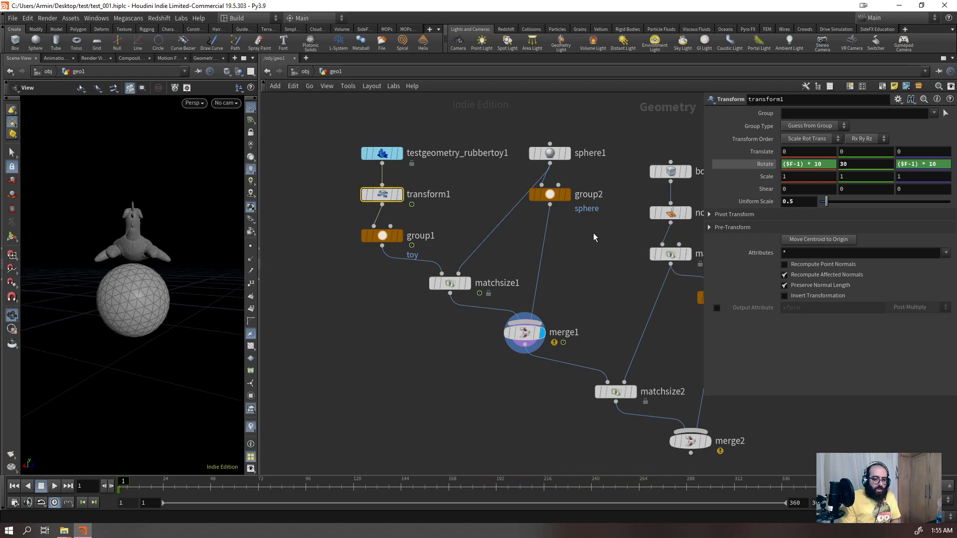
- Insert a Transform node after group2 feeding both matchsize1 and merge1, and undo the trial change made with its viewport handle
drag(480, 227, 484, 234)
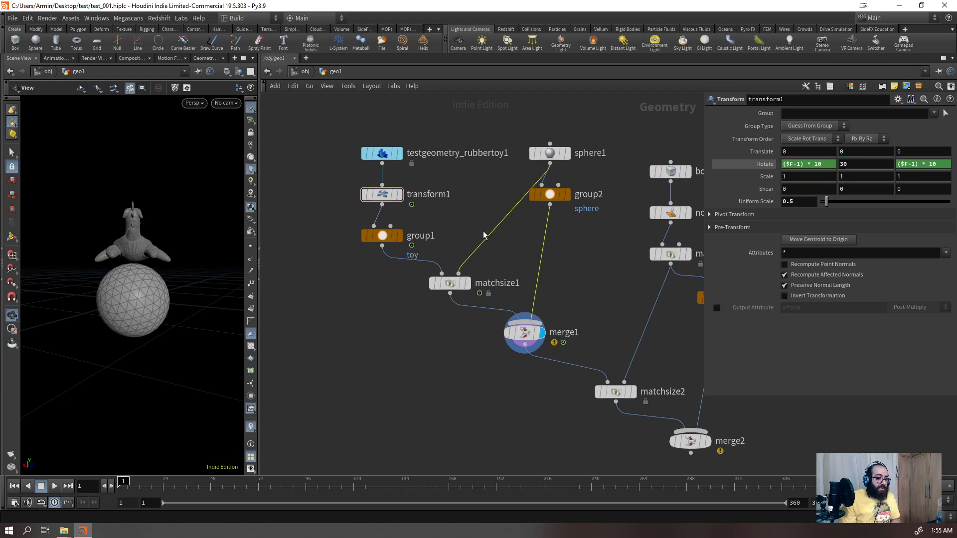
key(Tab)
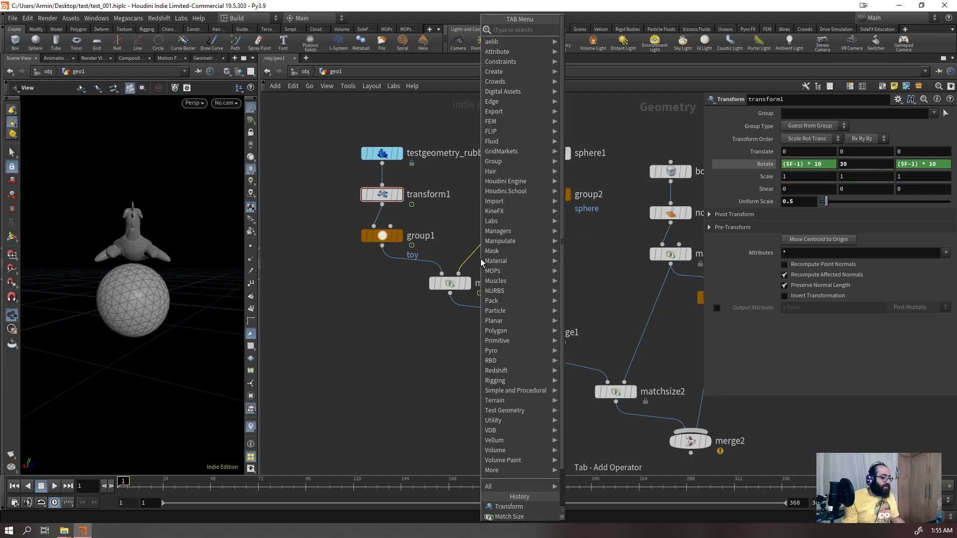
text(tr)
key(Down)
key(Down)
key(Return)
drag(115, 278, 148, 128)
key(Return)
key(ctrl+z)
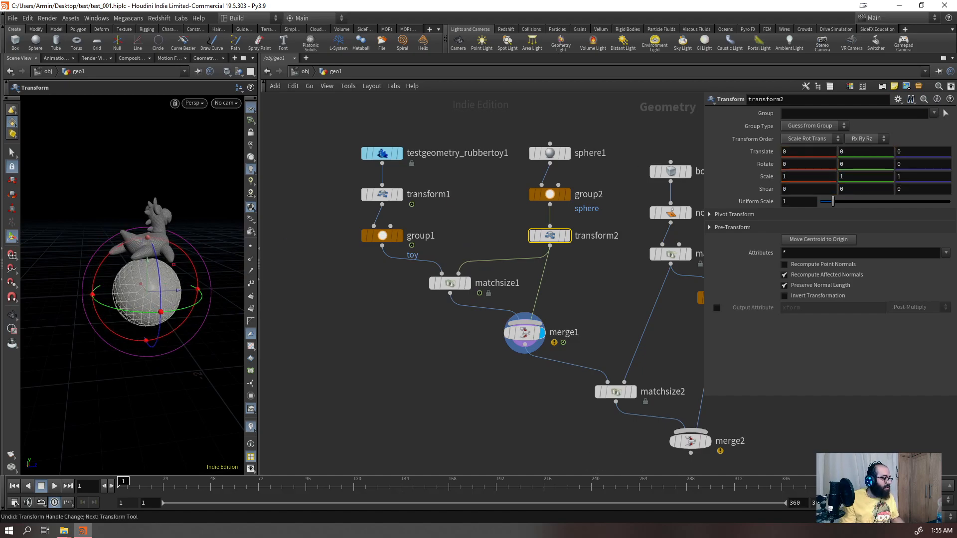
- Move sphere1 aside, add a Torus node and connect it to group2 in place of the sphere
drag(553, 153, 472, 106)
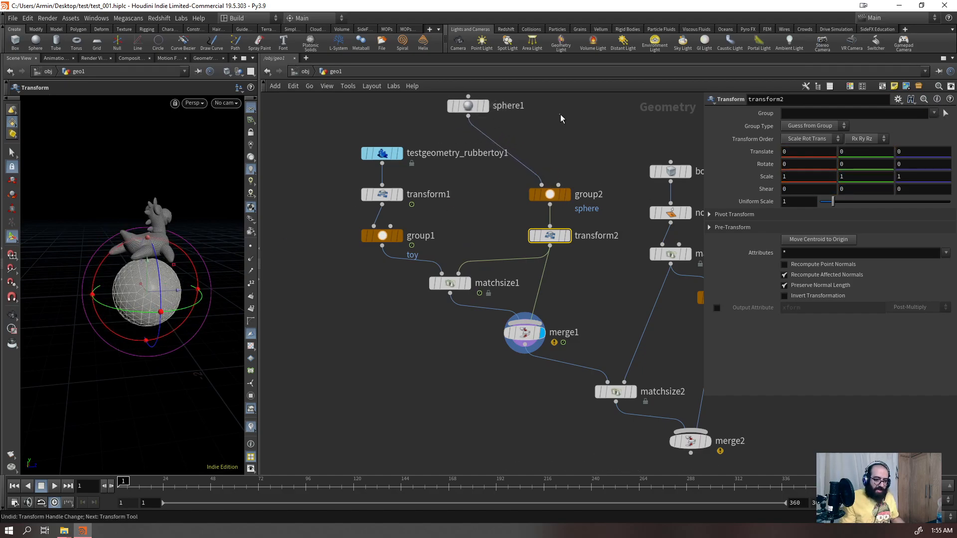
key(Tab)
scroll(527, 143, down, 6)
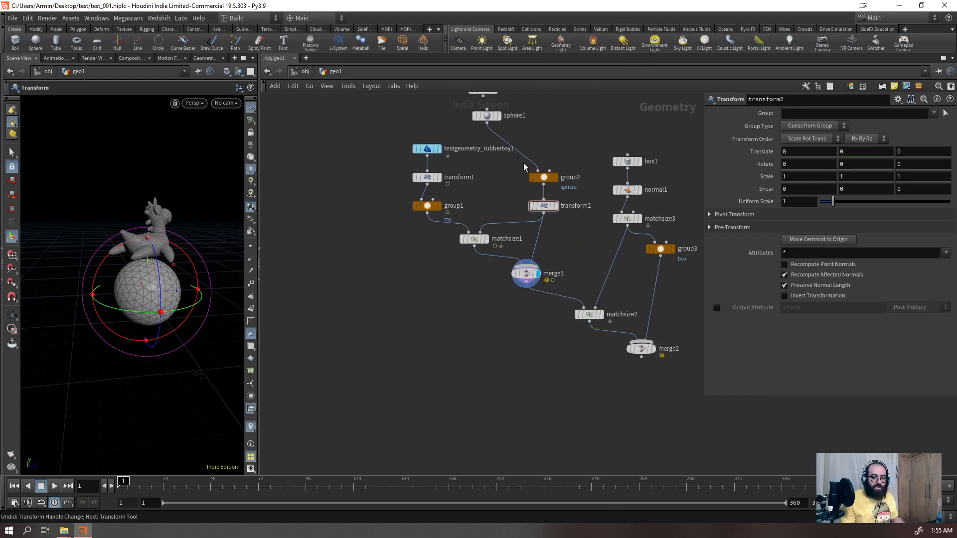
scroll(529, 142, up, 6)
drag(446, 143, 512, 258)
key(Escape)
- Play the animation to inspect how the toy sits on the torus, and return to the first frame
mouse_move(194, 293)
mouse_down()
mouse_move(141, 312)
mouse_move(192, 294)
mouse_up()
right_drag(193, 295, 117, 331)
key(Up)
drag(115, 298, 129, 306)
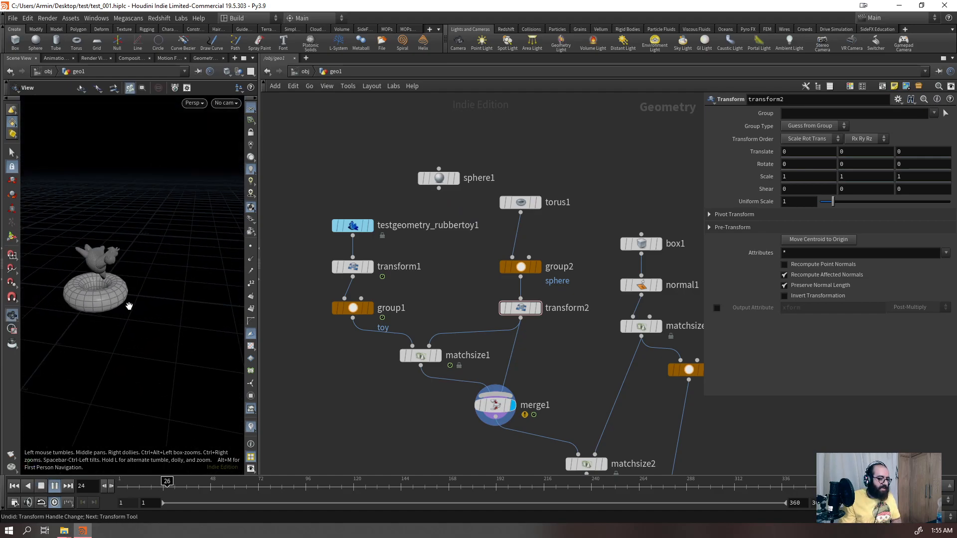
key(ctrl+Up)
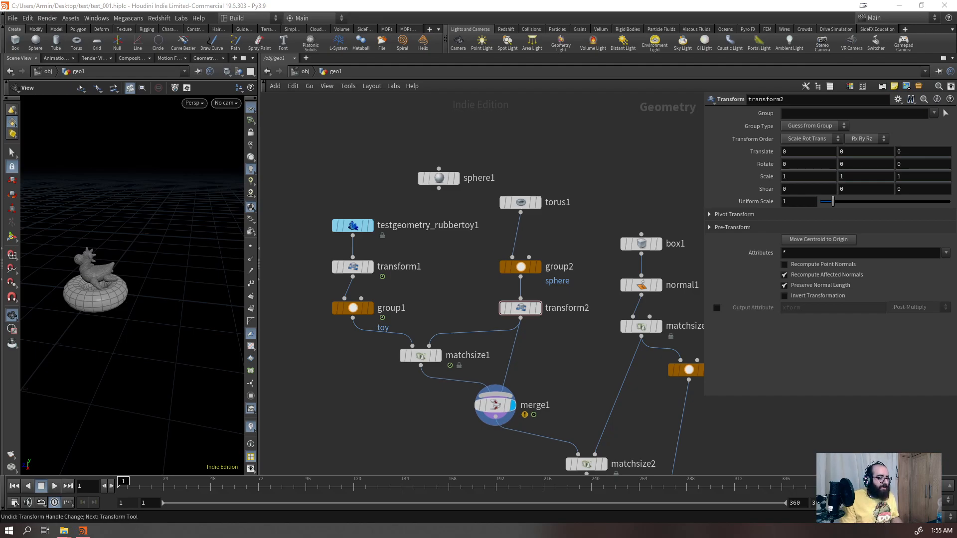
- Set transform2's Rotate X to the expression ($F-1) * 10 and play the animation of the tumbling torus
click(520, 308)
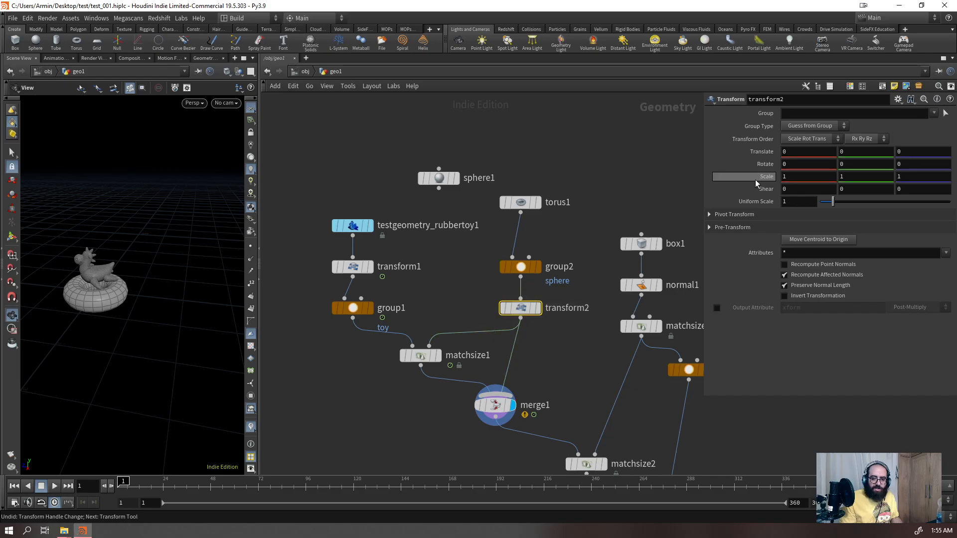
click(790, 164)
text(($F-1) * 10)
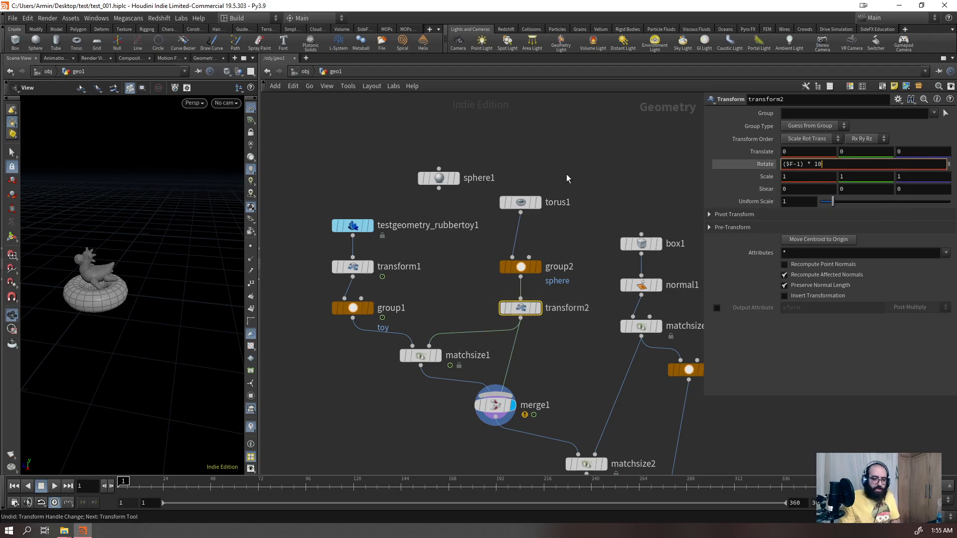
key(Return)
key(Up)
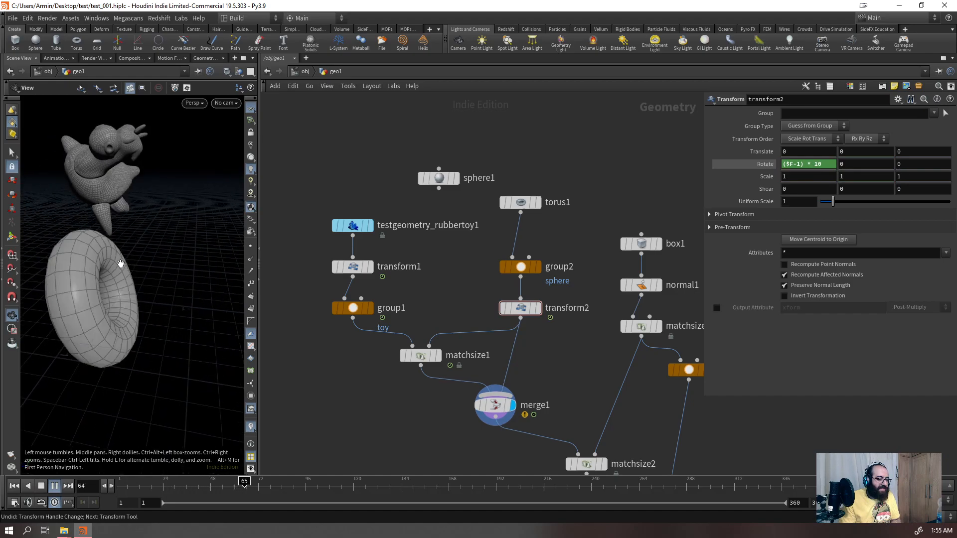
drag(116, 267, 106, 279)
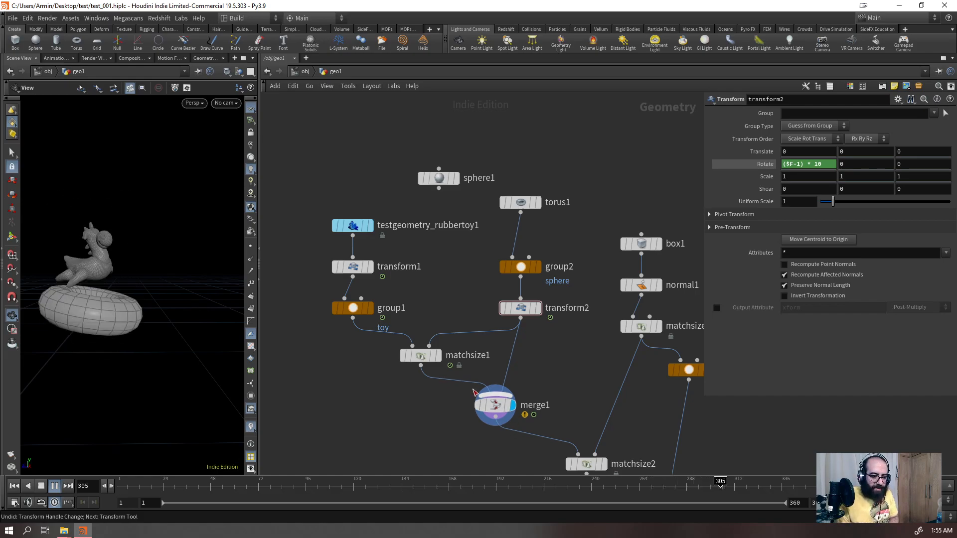
- Toggle matchsize1's bypass, display matchsize1, and display transform2 to play the torus rotation on its own
click(403, 341)
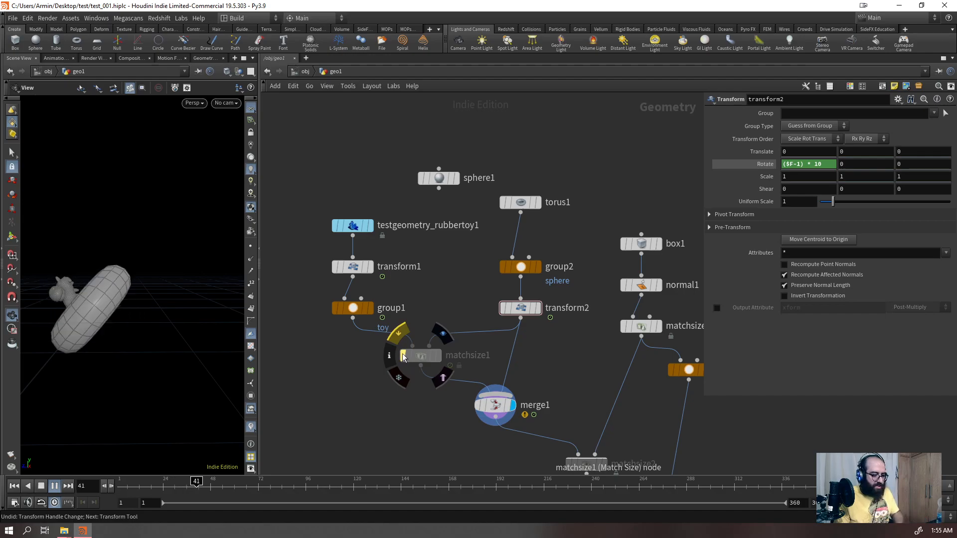
click(404, 356)
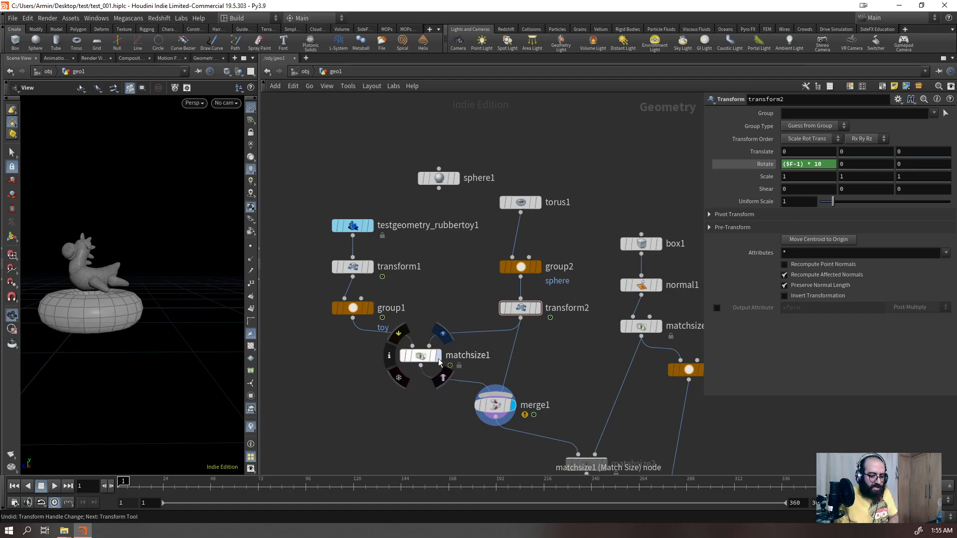
click(439, 359)
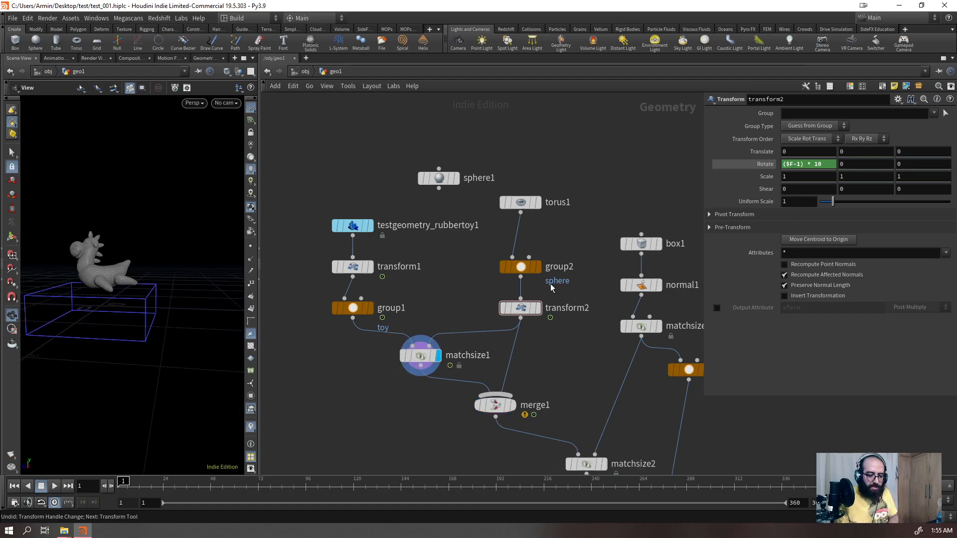
click(539, 307)
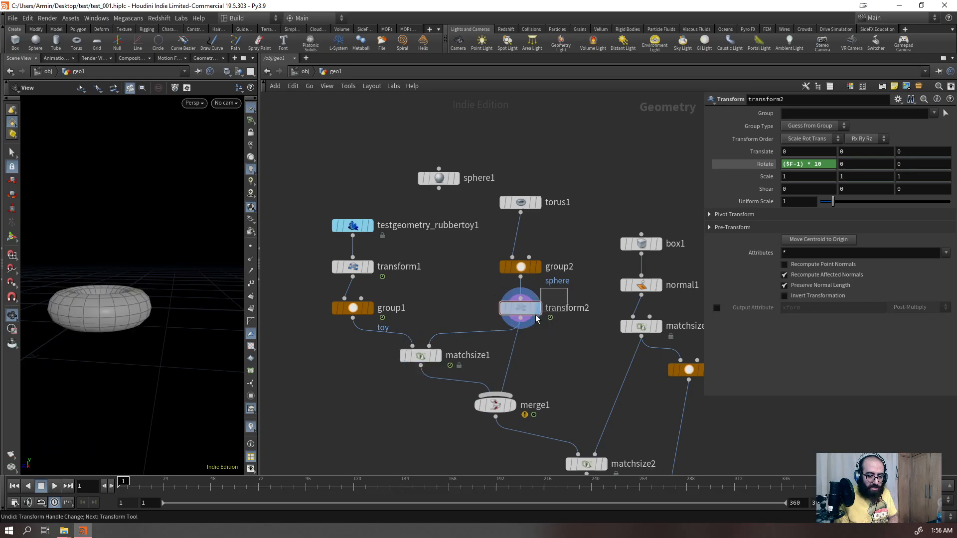
key(Up)
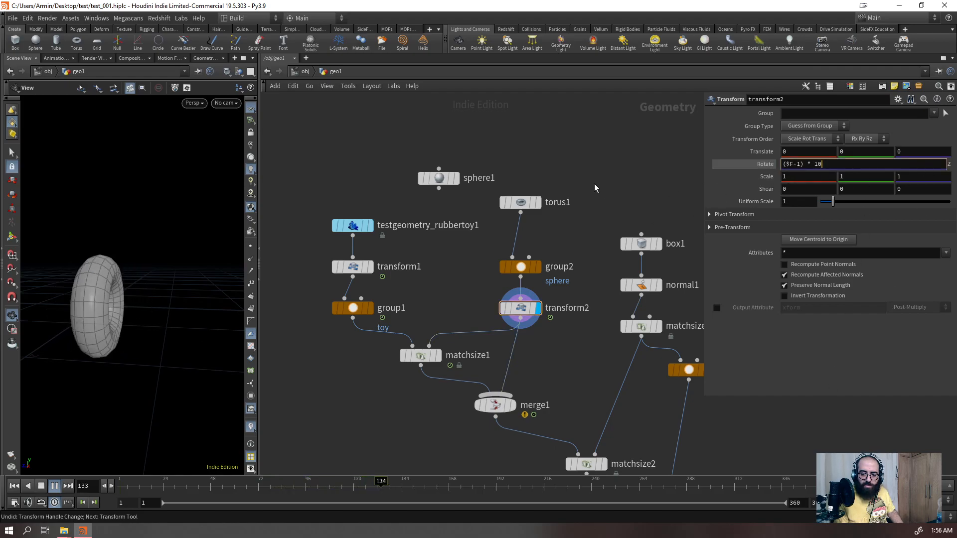
- Try driving transform2's Rotate Z with the expression ($F-1) * 10 as well
text(($F-1) * 10)
key(Return)
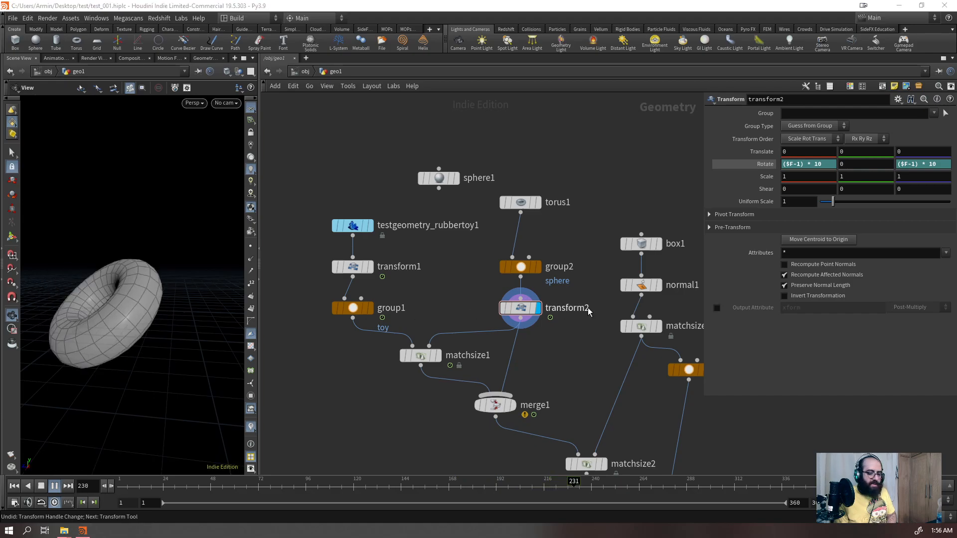
drag(937, 164, 769, 186)
key(ctrl+c)
key(BackSpace)
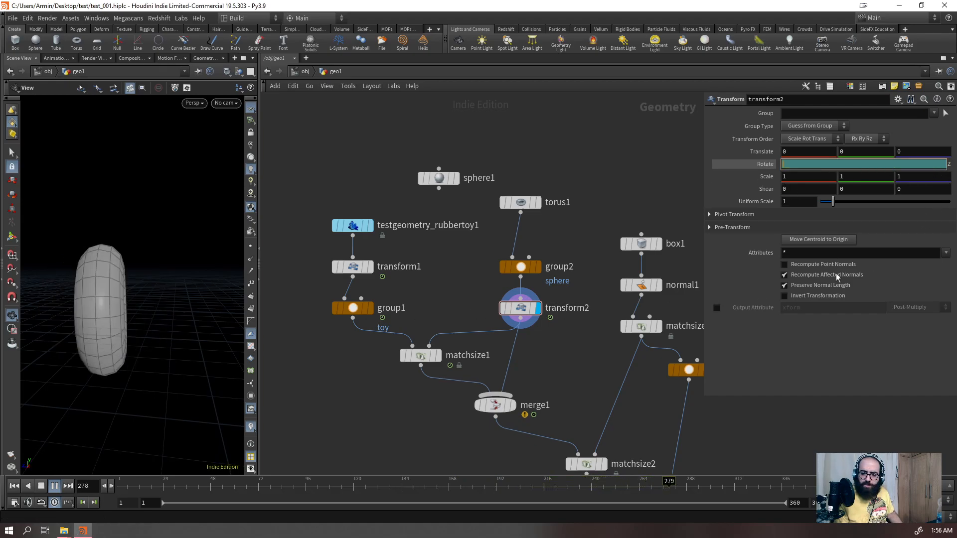
key(ctrl+v)
key(Return)
- Copy the expression out of transform2's Rotate Z, return to the first frame and reset Rotate Z to 0
drag(936, 165, 881, 202)
key(ctrl+c)
key(BackSpace)
key(Return)
key(ctrl+Up)
drag(928, 165, 824, 205)
text(0)
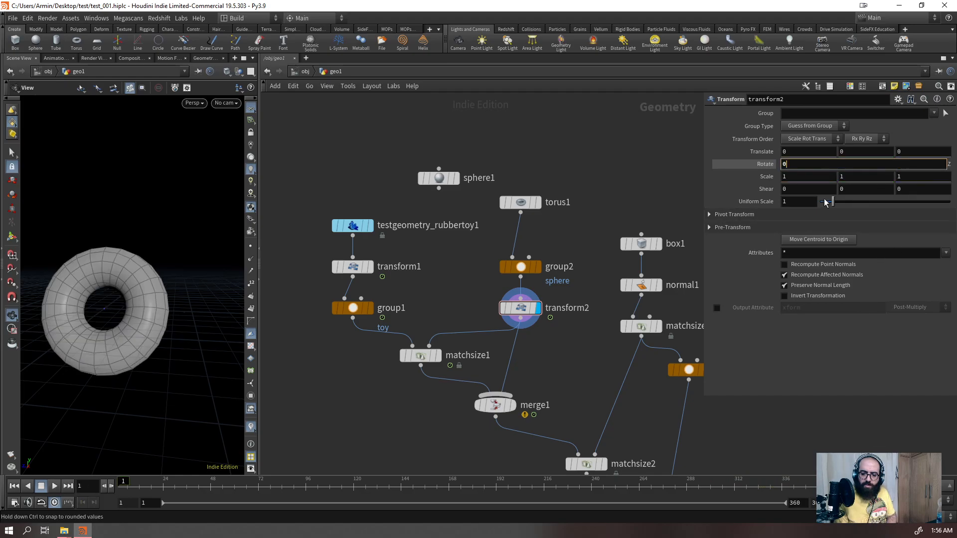
key(Return)
- Set transform2's Rotate Y to the expression ($F-1) * 10 and play the animation to check the torus rotation
drag(854, 163, 731, 195)
key(ctrl+v)
key(Return)
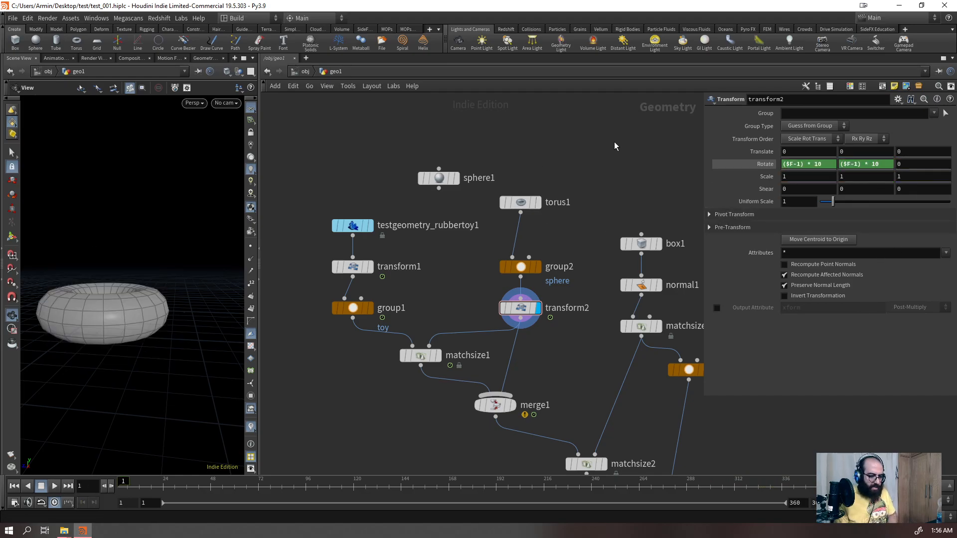
key(Up)
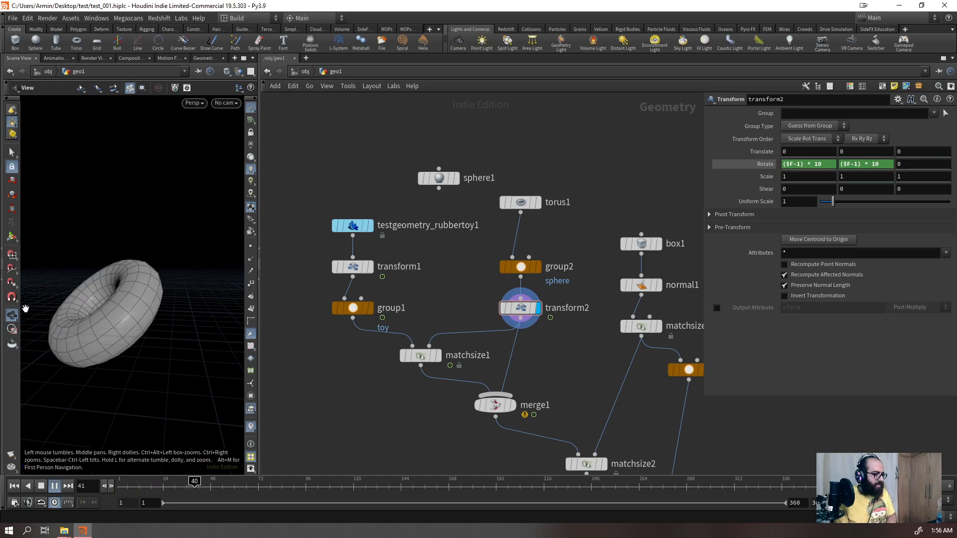
key(ctrl+Up)
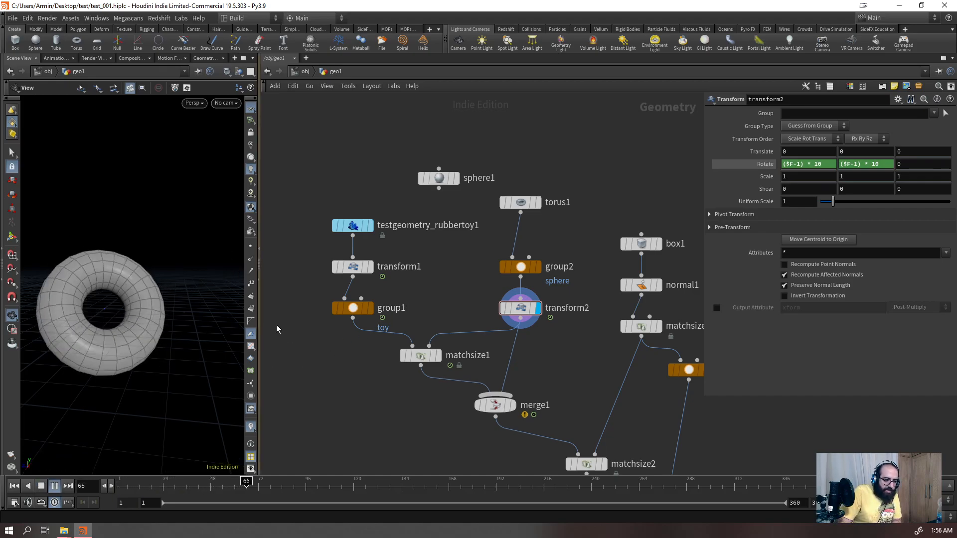
- Save the scene, add a Bound node to transform2's output and display it
click(520, 319)
key(ctrl+s)
key(Tab)
text(b)
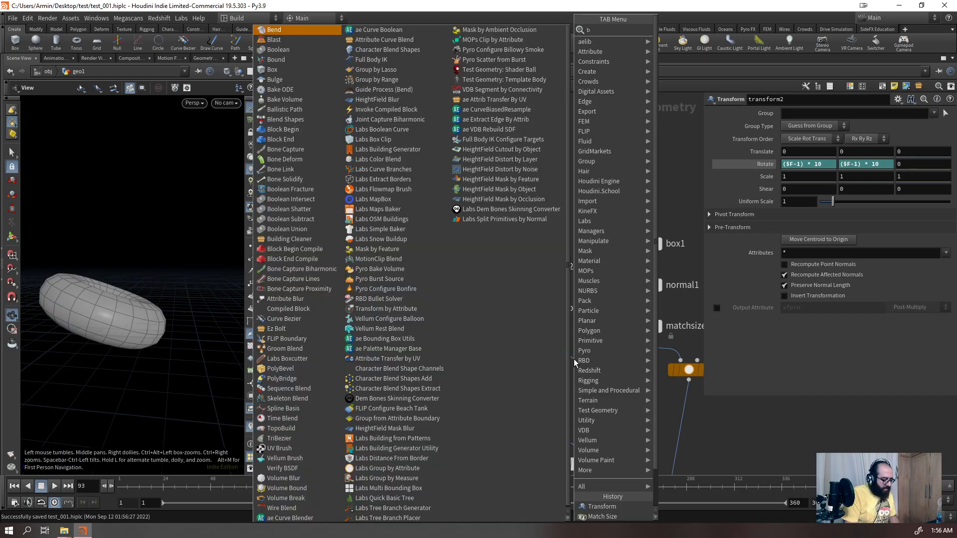
text(ound)
key(Return)
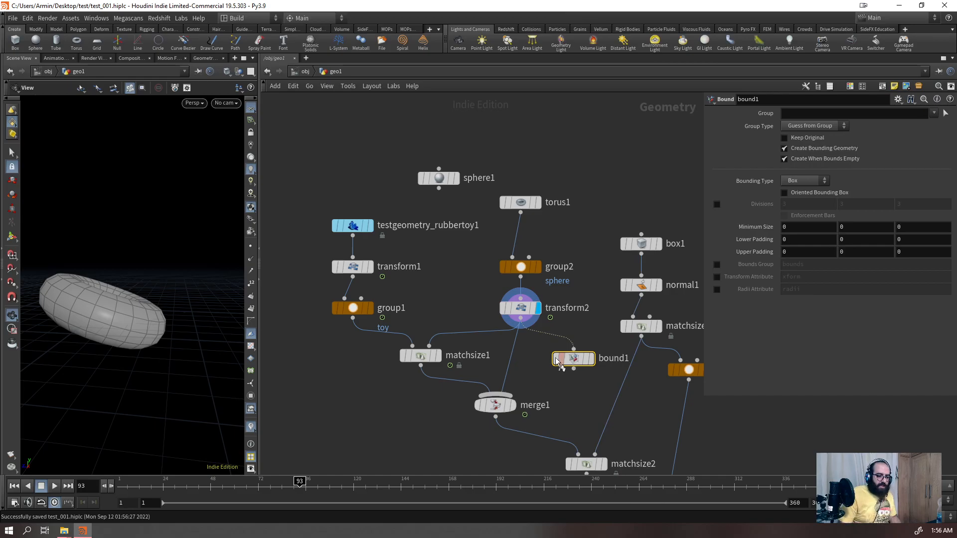
click(570, 364)
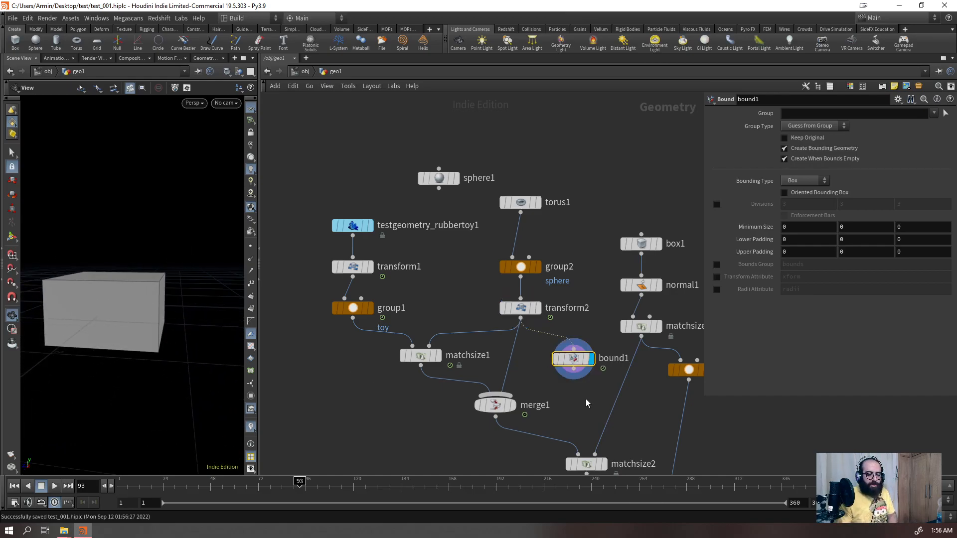
- Play the bounding box animation from bound1, return to the first frame, and display transform2 to view the torus from above
key(Up)
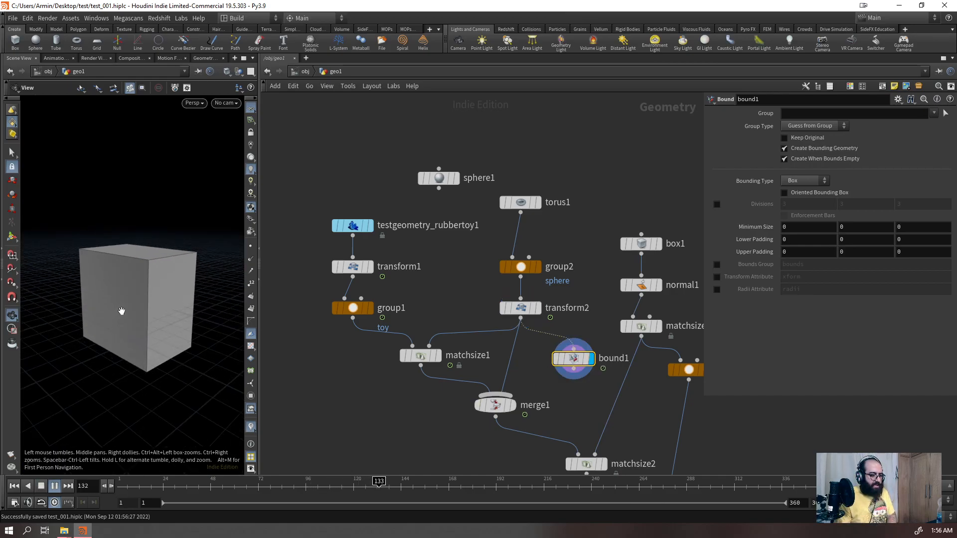
key(ctrl+Up)
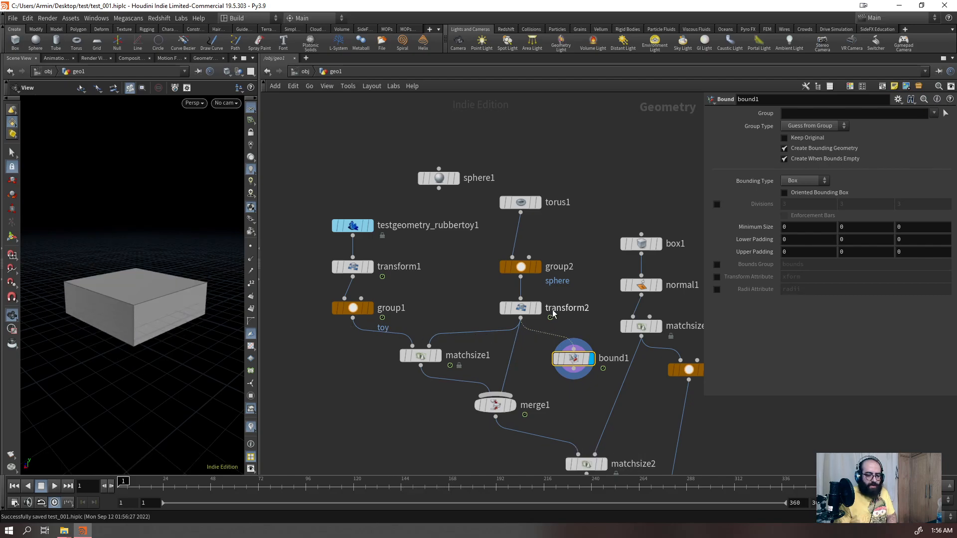
click(538, 308)
drag(177, 224, 143, 253)
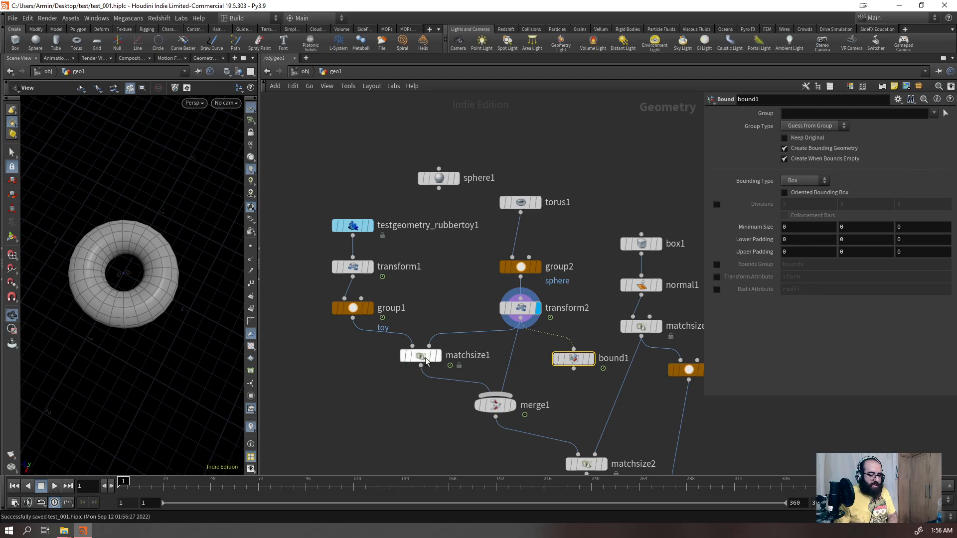
- Display transform1, play the animation while orbiting the rubber toy, and return to the first frame
mouse_move(443, 357)
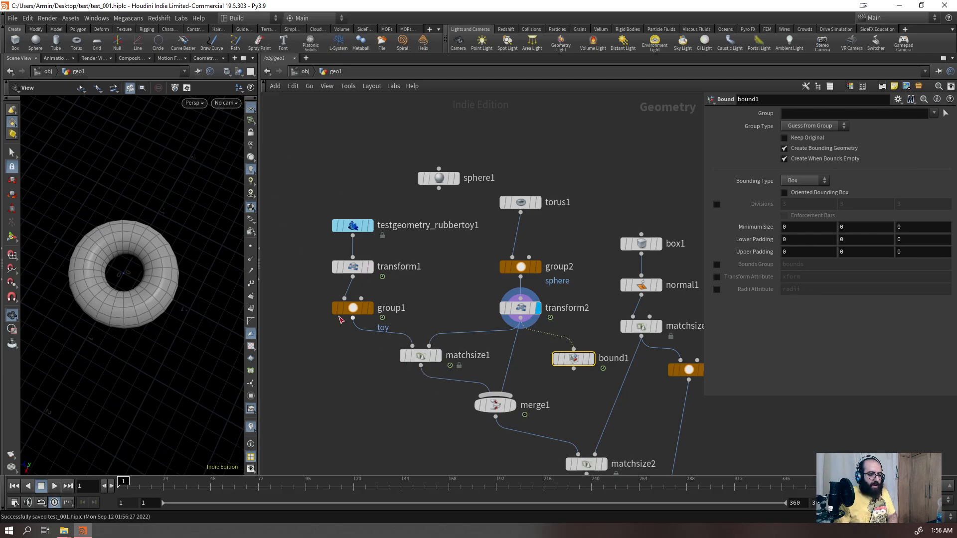
click(371, 266)
drag(111, 299, 131, 278)
key(Up)
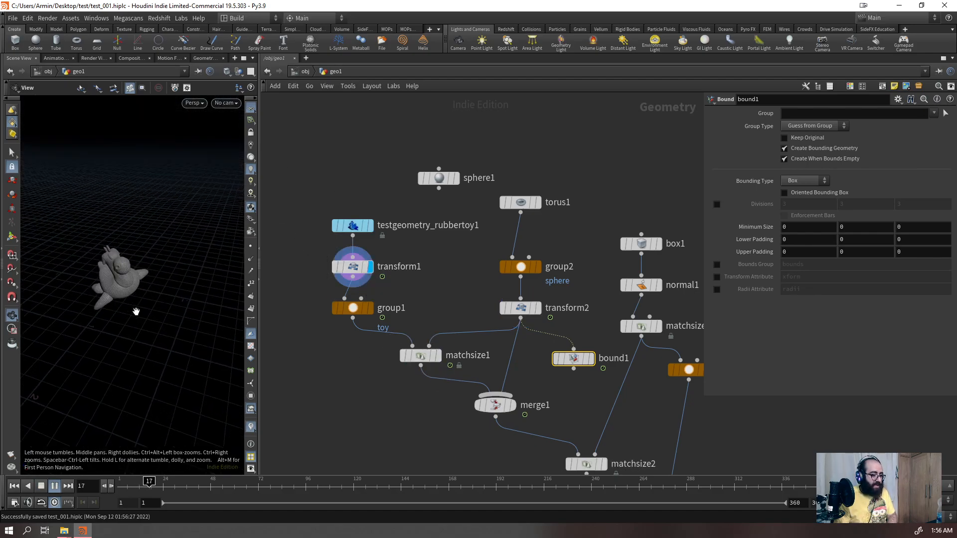
key(ctrl+Up)
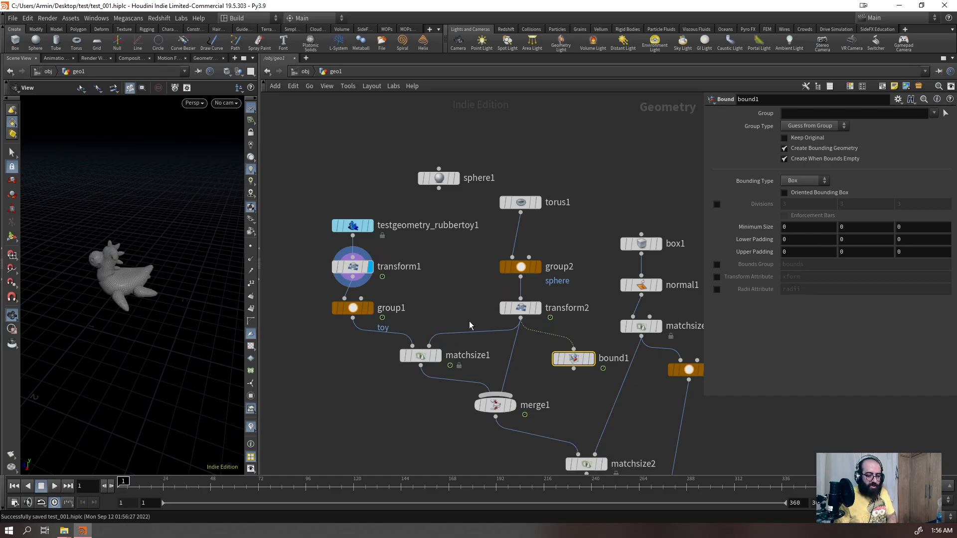
- Play the animation from matchsize1 and merge1, and delete the unused bound1 node
click(539, 308)
click(438, 355)
key(Up)
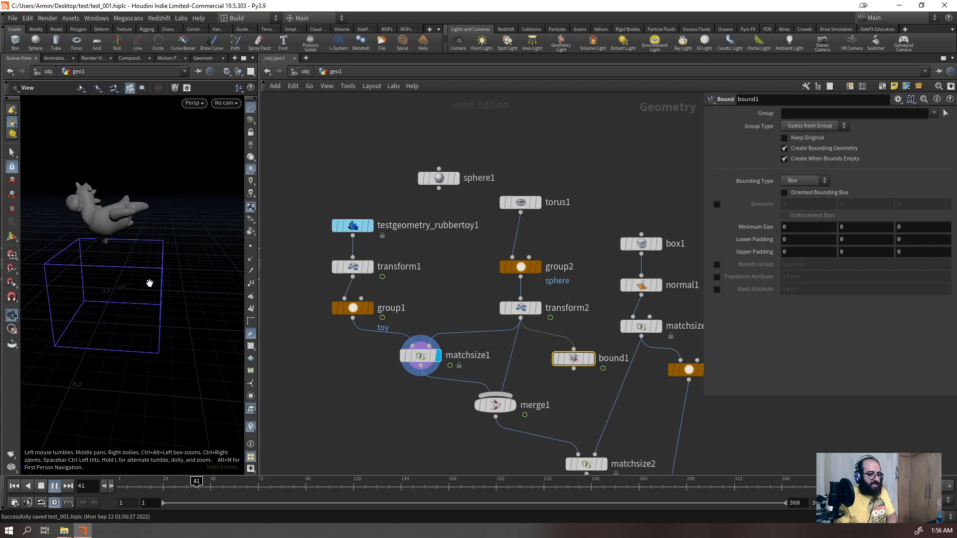
click(513, 405)
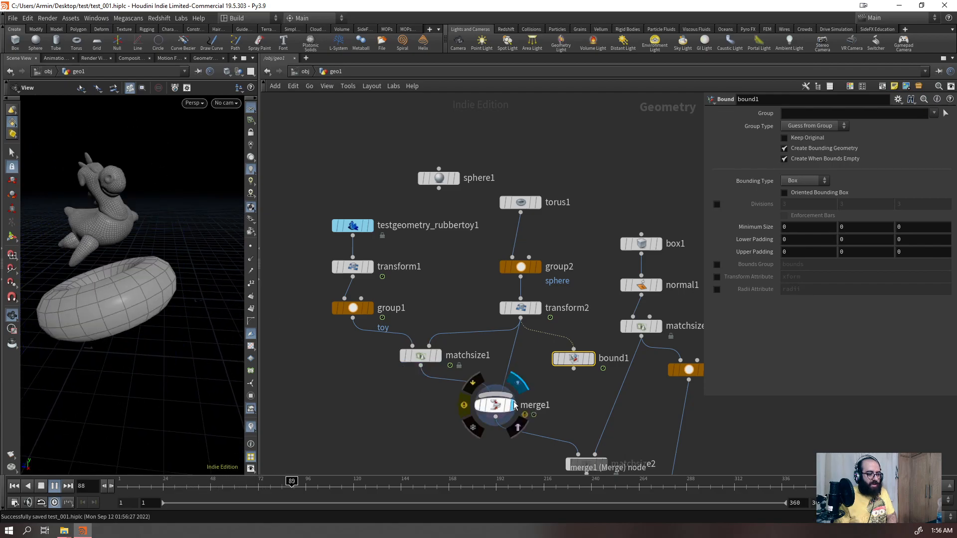
click(503, 405)
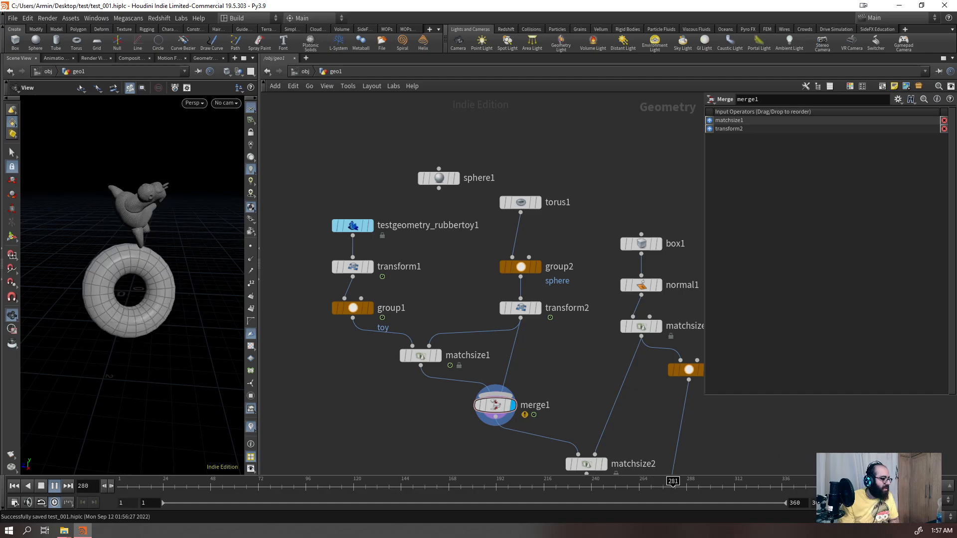
key(ctrl+Up)
- Rewire matchsize2's second input to group3's output and insert a Transform node directly after group3
scroll(423, 318, down, 3)
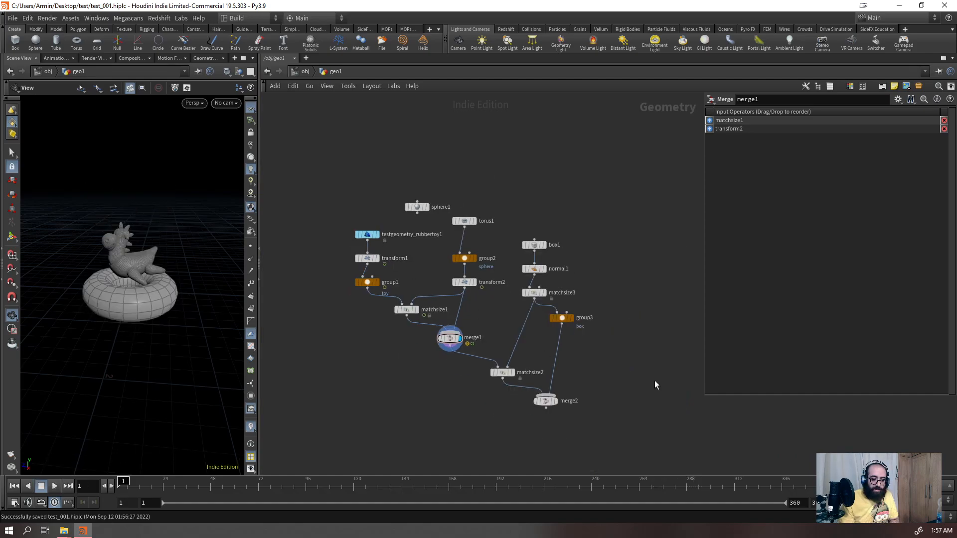
scroll(615, 375, up, 4)
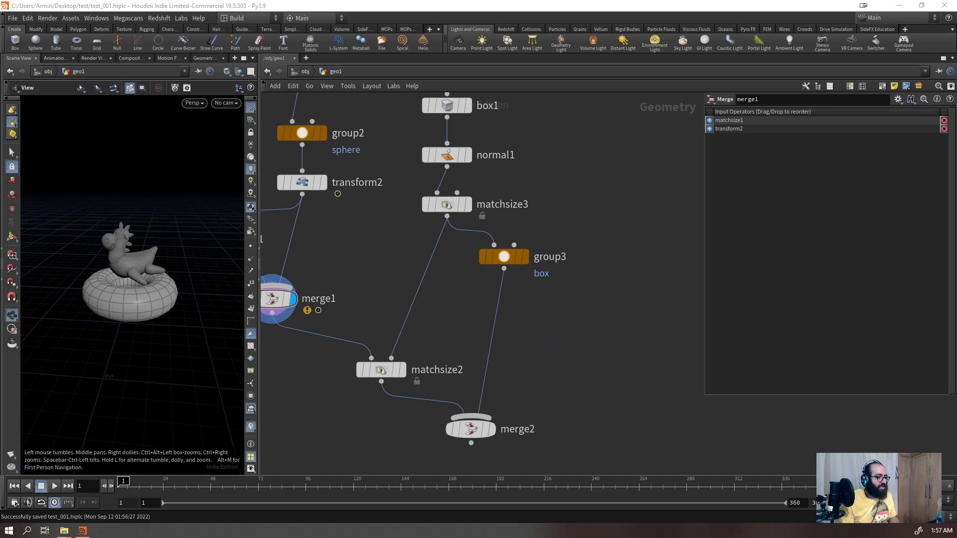
drag(510, 258, 392, 357)
right_click(425, 319)
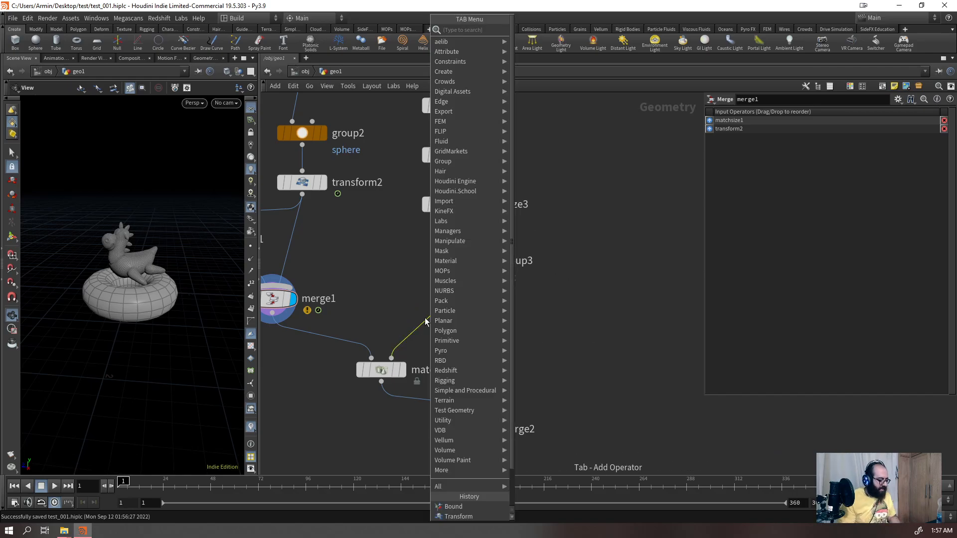
text(transform)
key(Return)
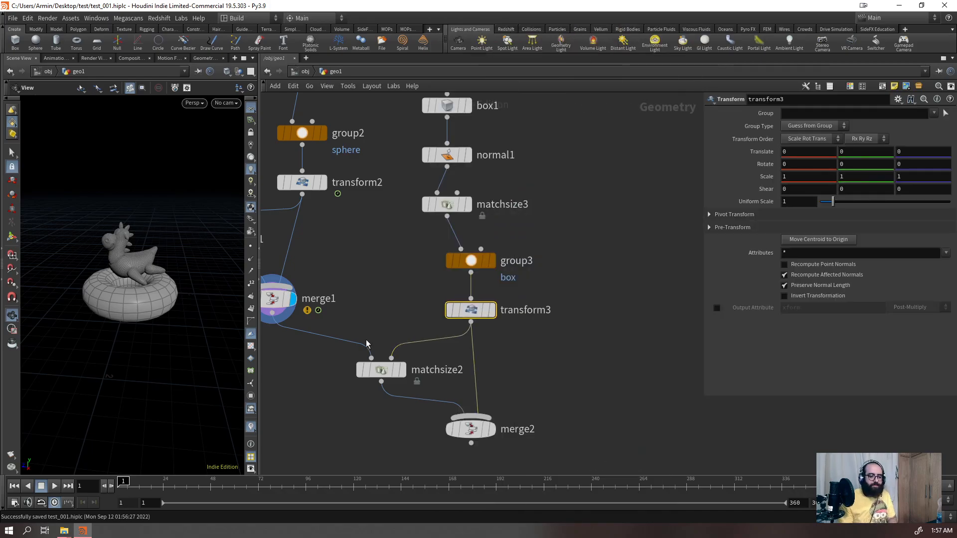
- Move matchsize3 below transform3 so it feeds matchsize2 and merge2, and display transform3
drag(449, 203, 463, 333)
click(474, 381)
click(452, 380)
click(493, 313)
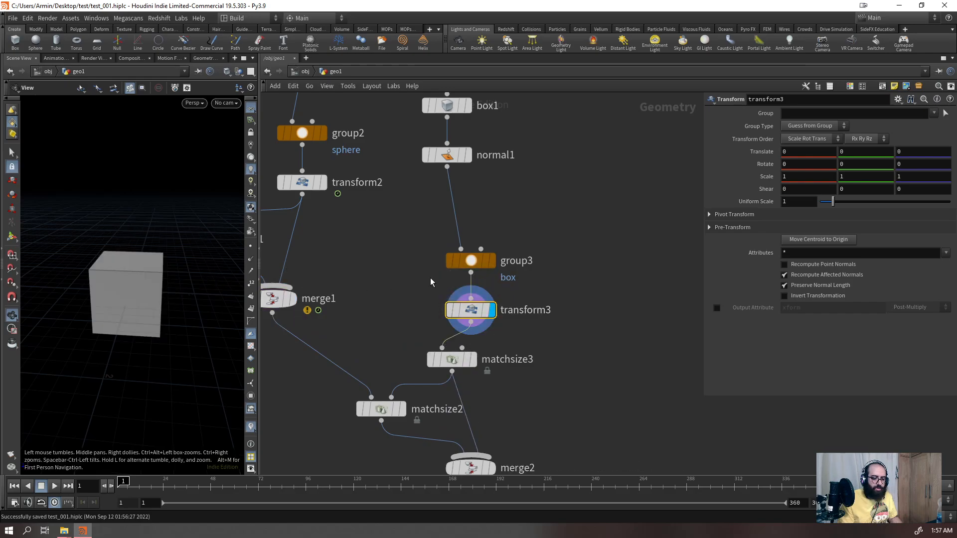
- Align the box branch nodes from box1 to matchsize3 in a vertical column and display matchsize3
key(h)
drag(579, 118, 456, 299)
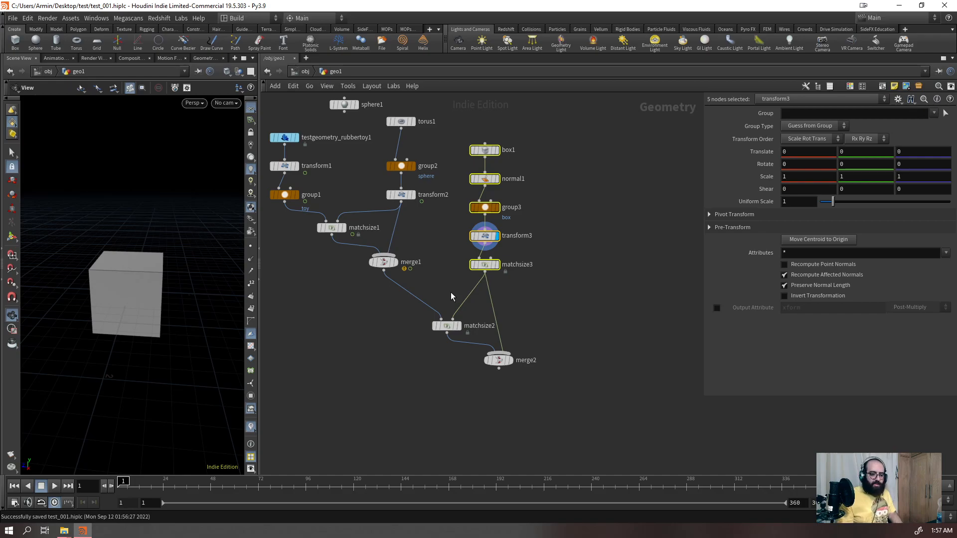
click(494, 264)
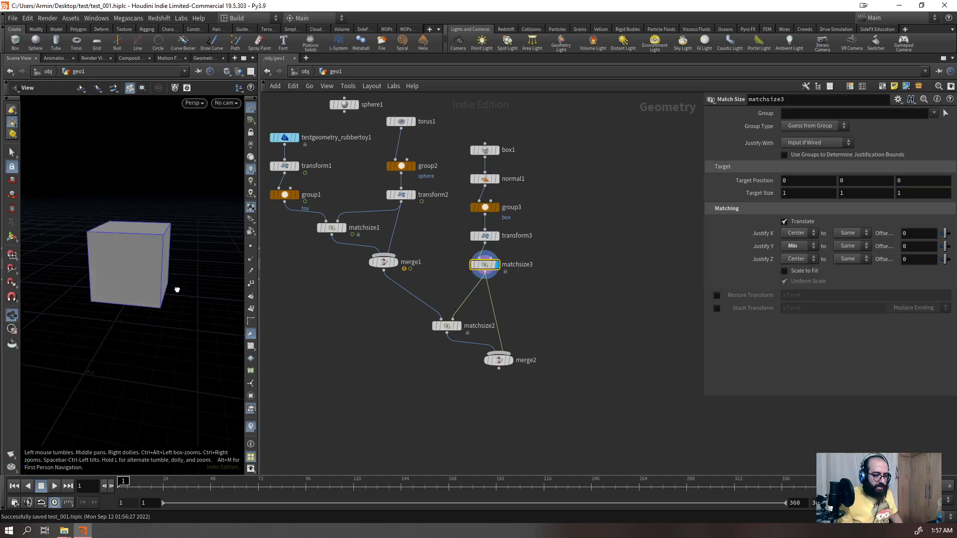
- Try rotating the box with transform3's viewport handle, undoing each change
click(486, 235)
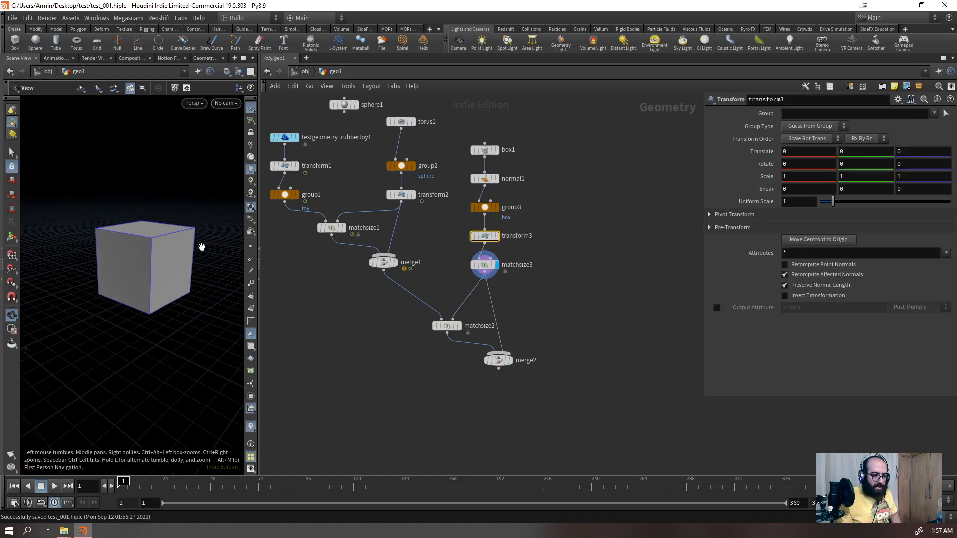
key(Return)
drag(122, 271, 155, 252)
key(ctrl+z)
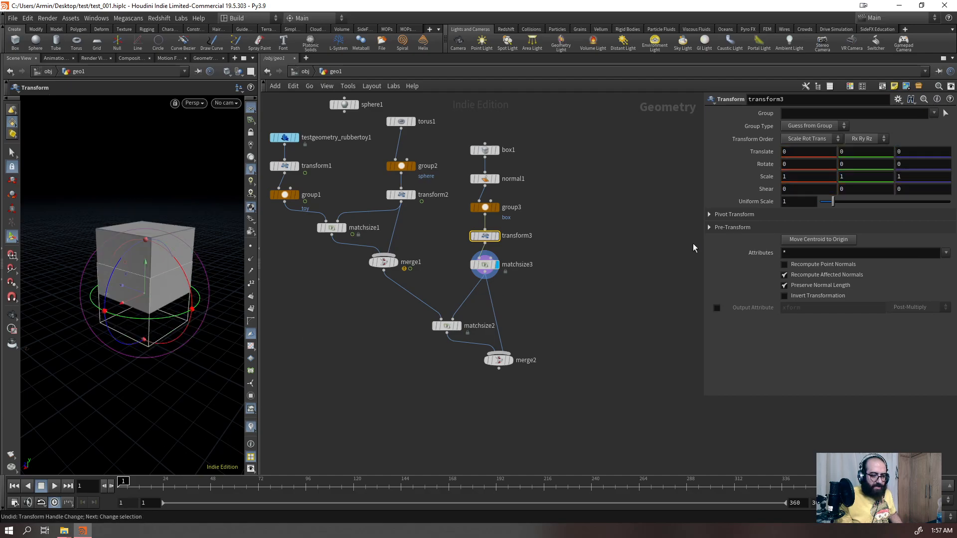
drag(113, 276, 129, 360)
key(ctrl+z)
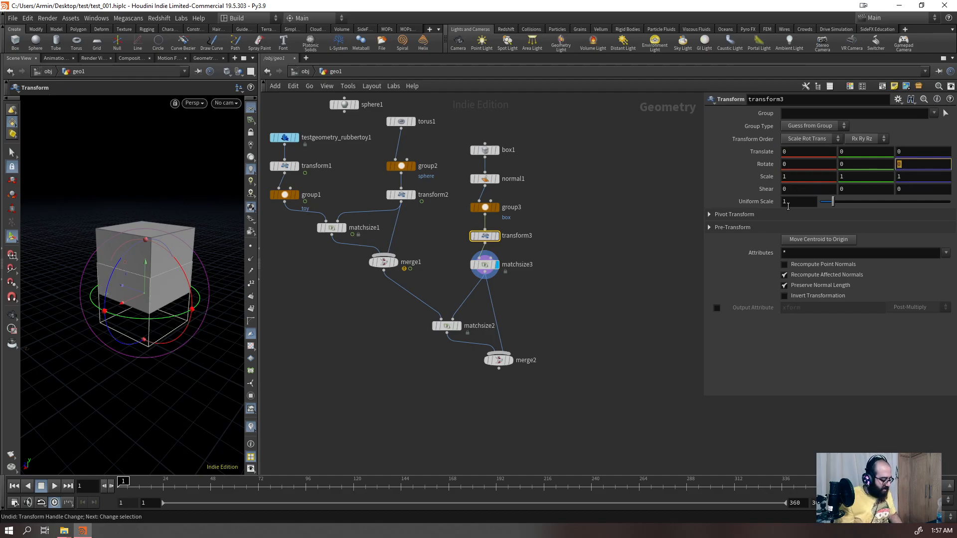
- Set transform3's Rotate Z to the expression $F * 10 and play the animation to check the box rotation
key(BackSpace)
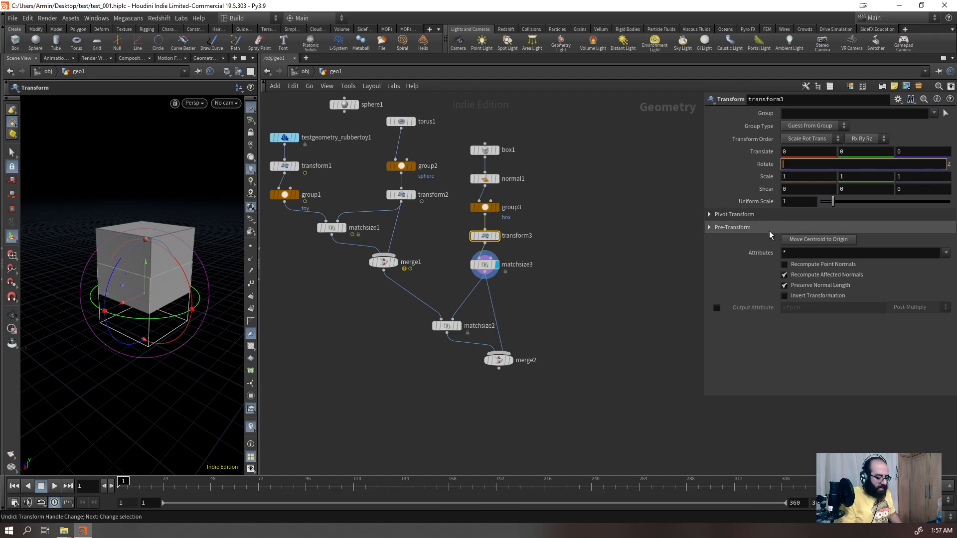
text($F)
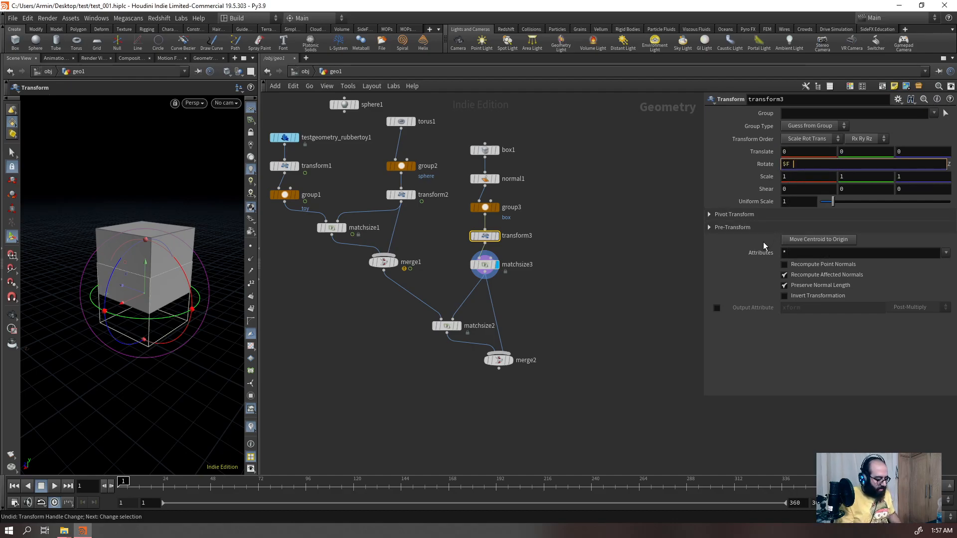
text( * 10)
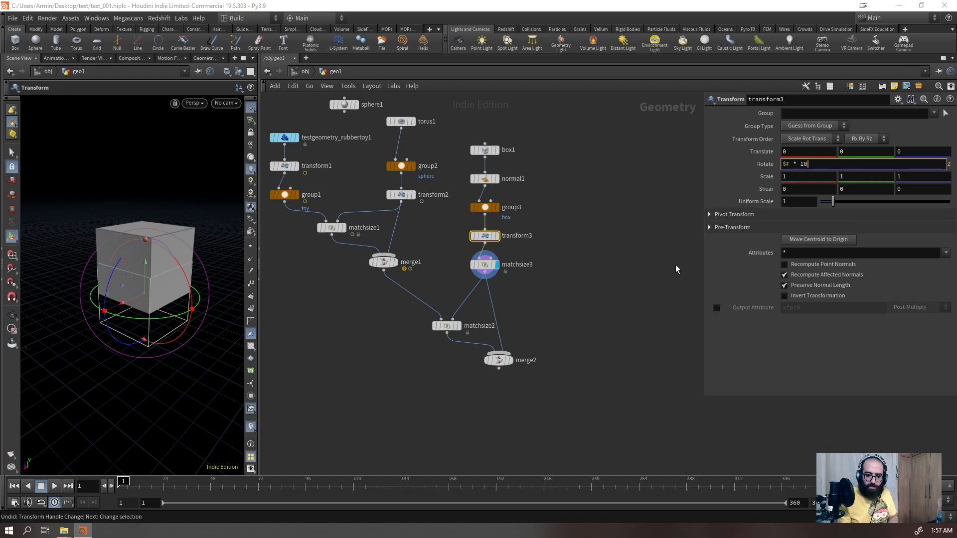
key(Return)
key(Up)
alt+drag(130, 314, 265, 296)
scroll(117, 226, down, 3)
drag(112, 289, 88, 267)
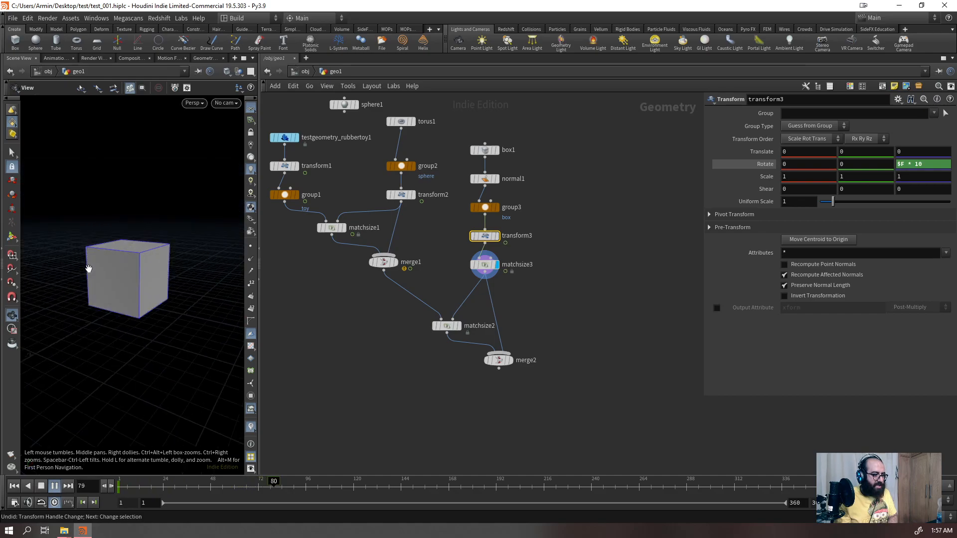
key(ctrl+Up)
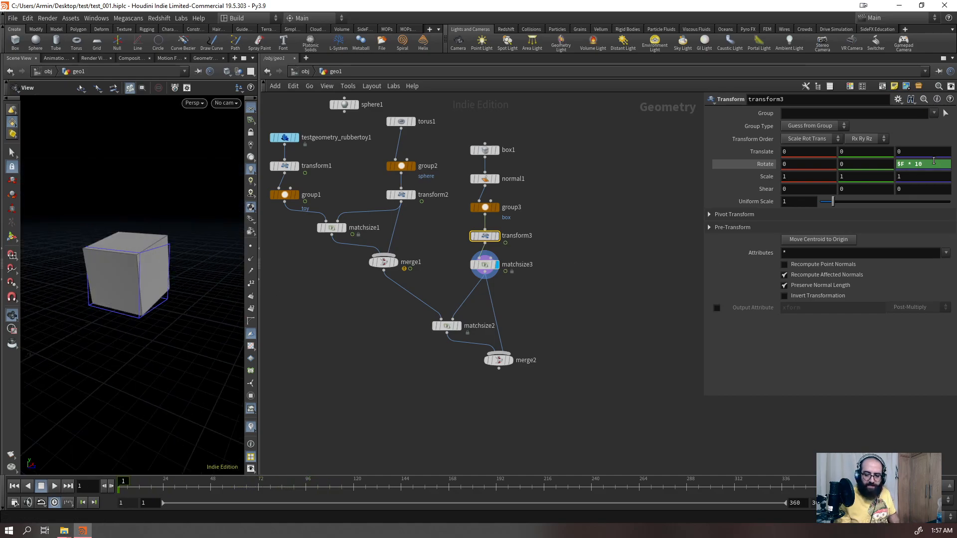
- Reset transform3's Rotate Z to 0
key(Return)
text(0)
drag(891, 168, 711, 176)
key(BackSpace)
key(Return)
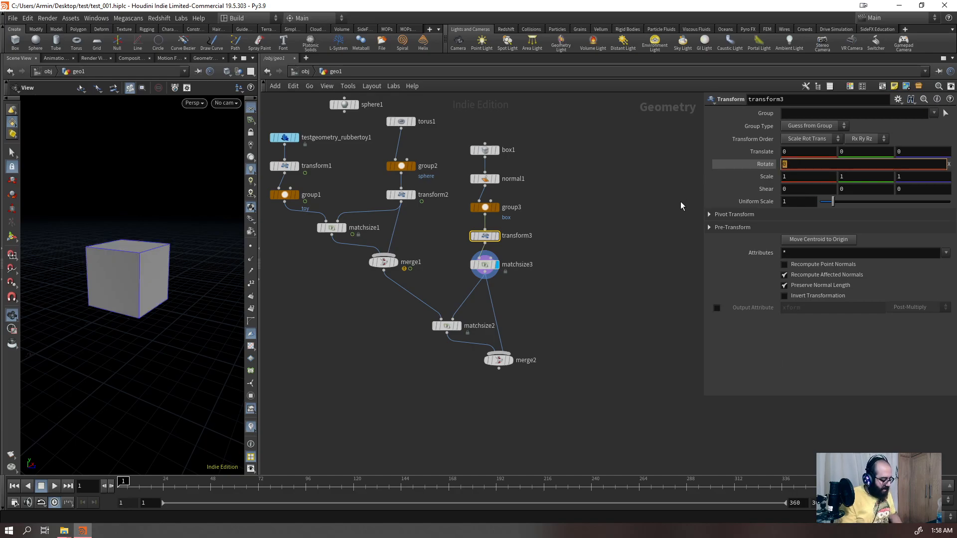
- Set transform3's Rotate X to the expression ($F-1) * -5, play the animation and return to the first frame
key(BackSpace)
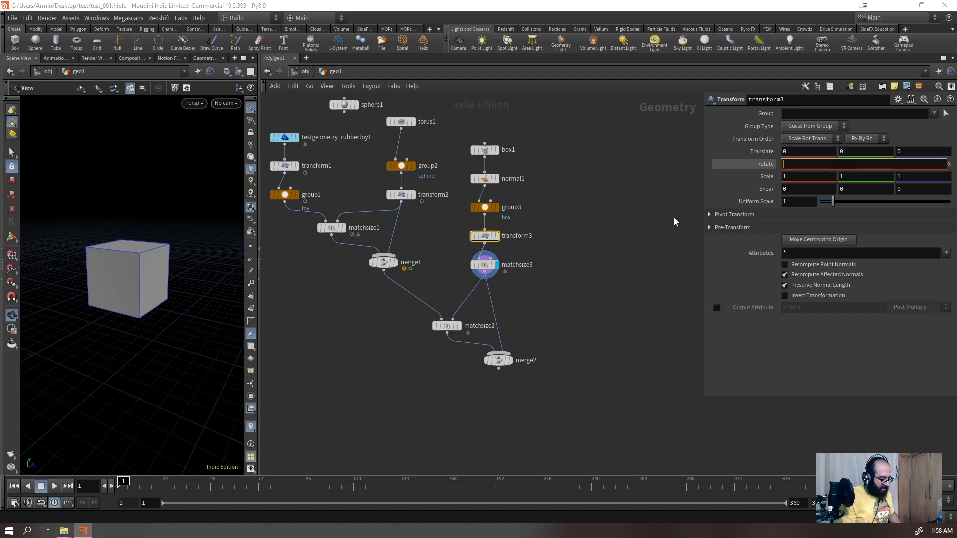
text(($F)
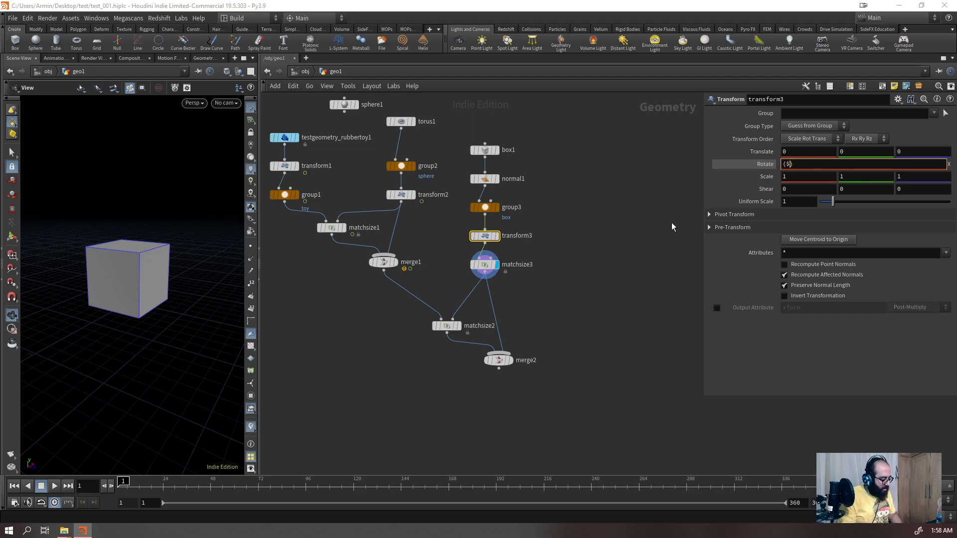
text(-1))
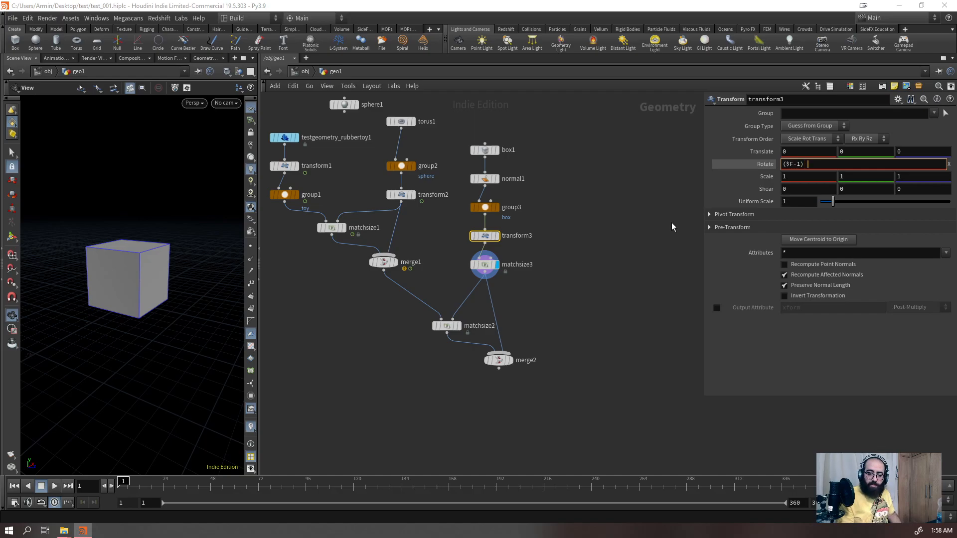
text( *)
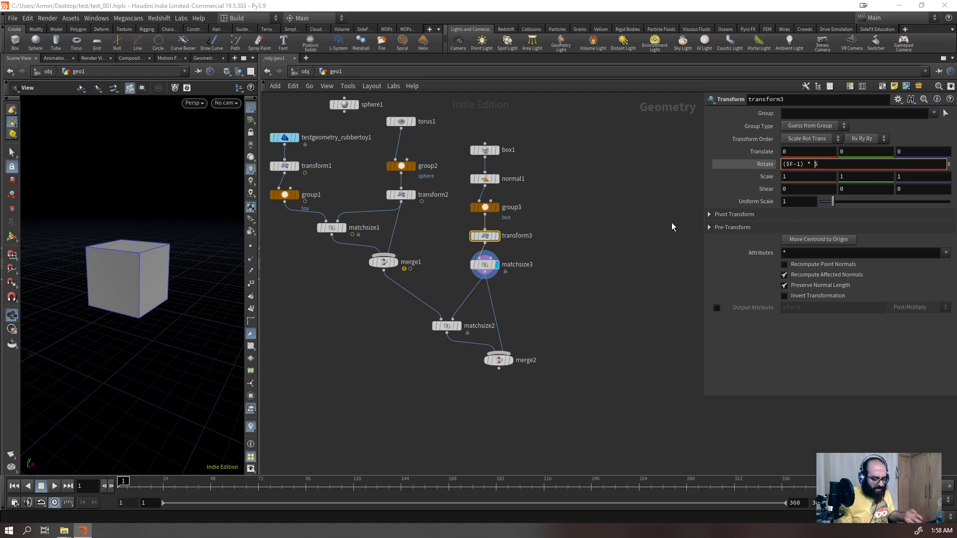
key(Return)
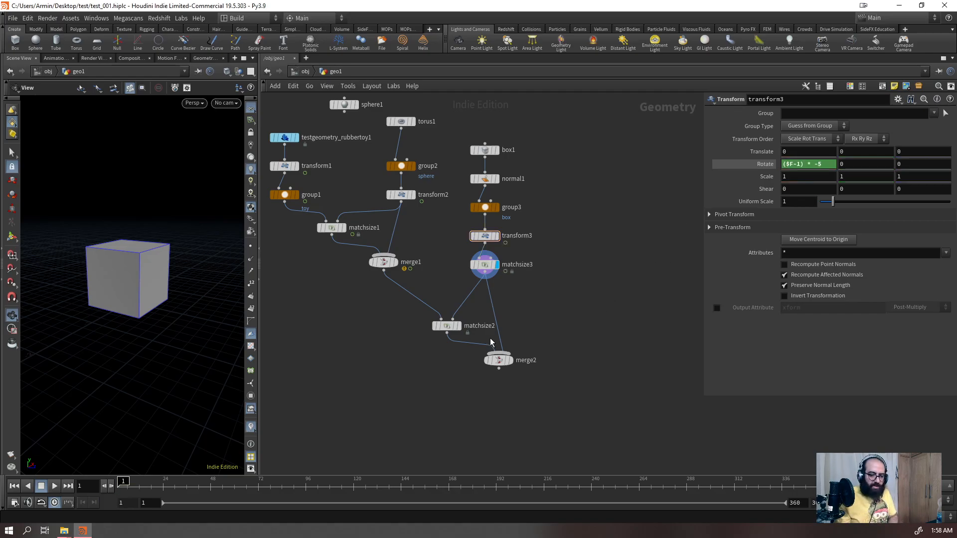
key(Up)
key(ctrl+Up)
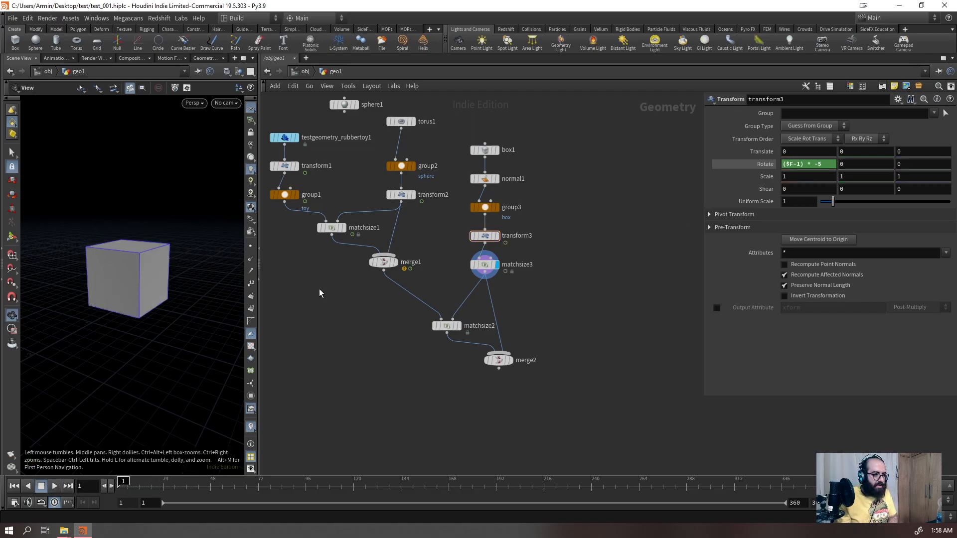
- Copy the Rotate X expression ($F-1) * -5 into transform3's Rotate Y and play the box animation
drag(825, 164, 789, 272)
drag(870, 165, 729, 190)
key(Return)
key(Up)
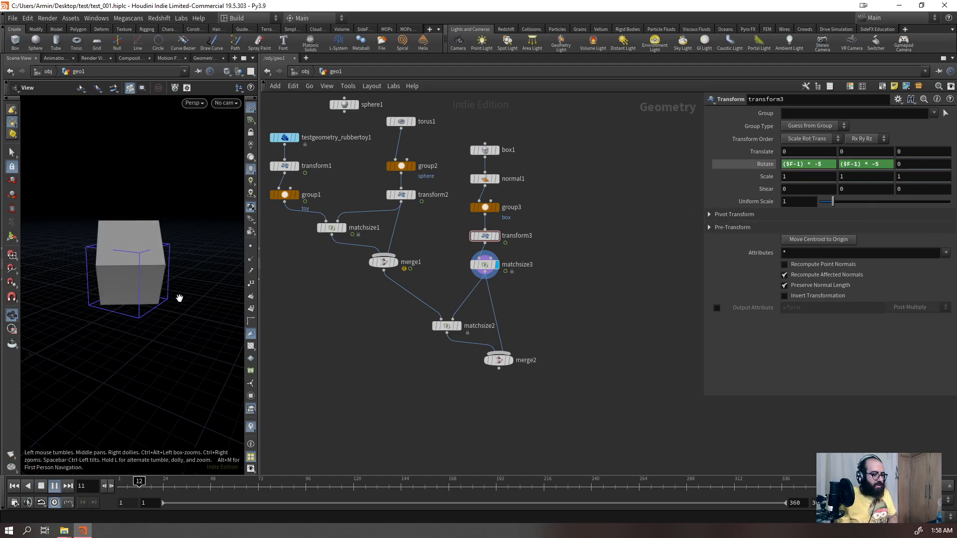
- Display merge2, watch the animated stack of toy, torus and box from several angles, and return to the first frame
click(510, 360)
right_drag(121, 256, 65, 314)
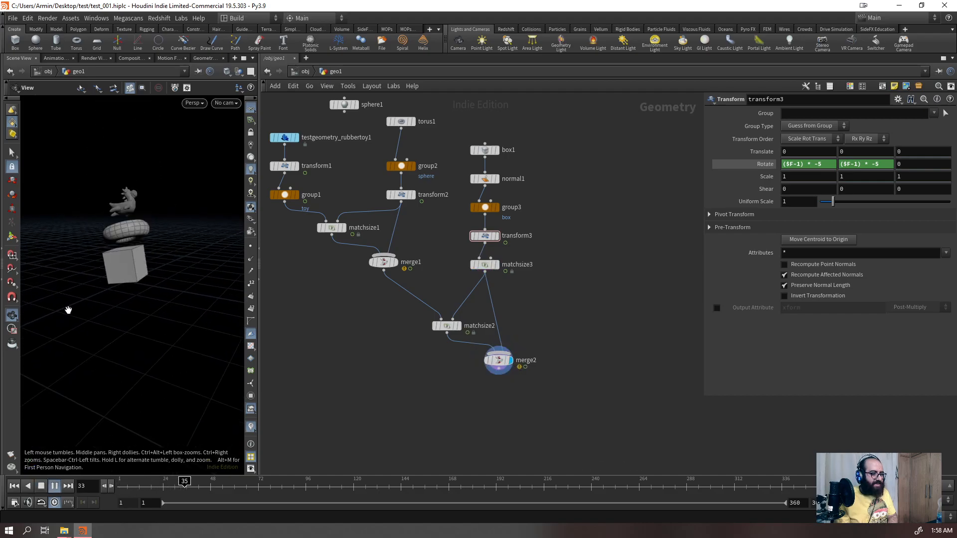
right_drag(139, 216, 186, 208)
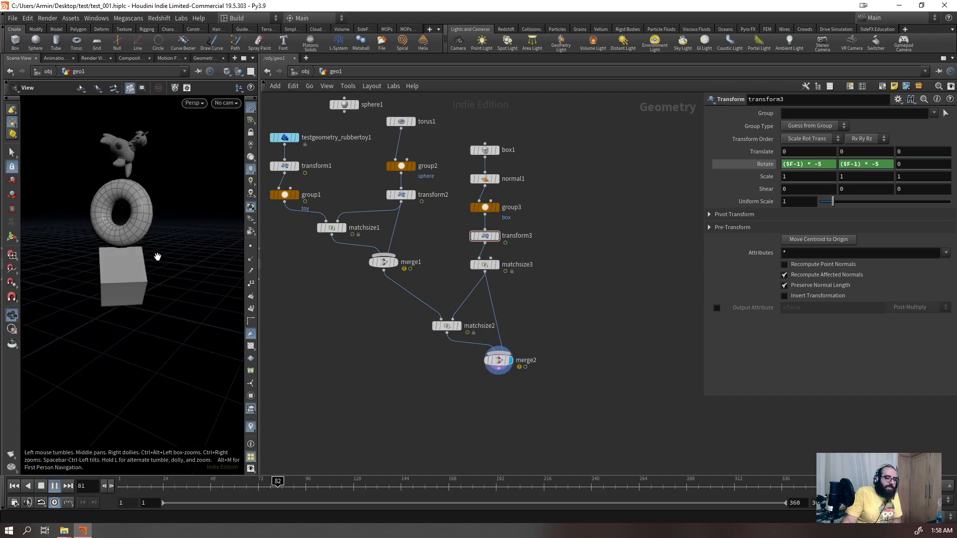
drag(156, 260, 93, 252)
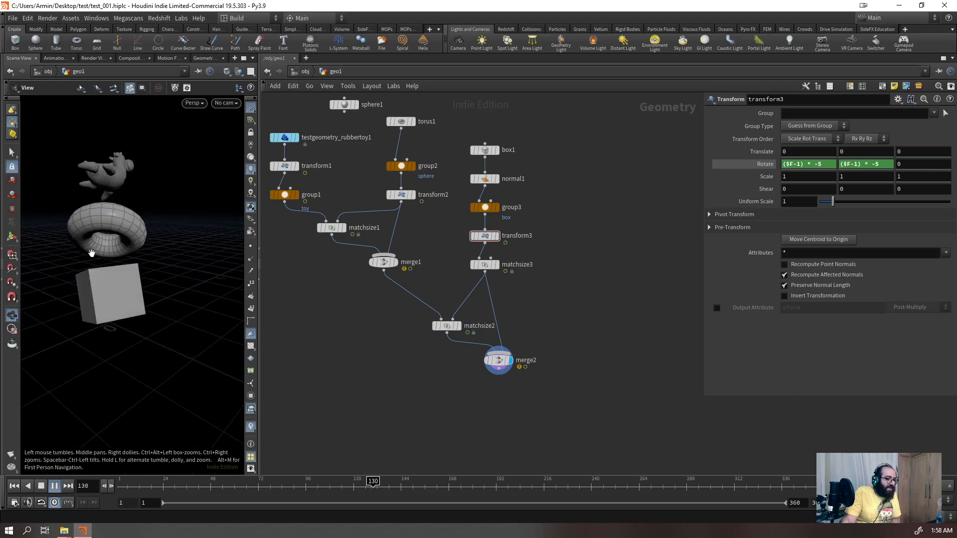
key(ctrl+Up)
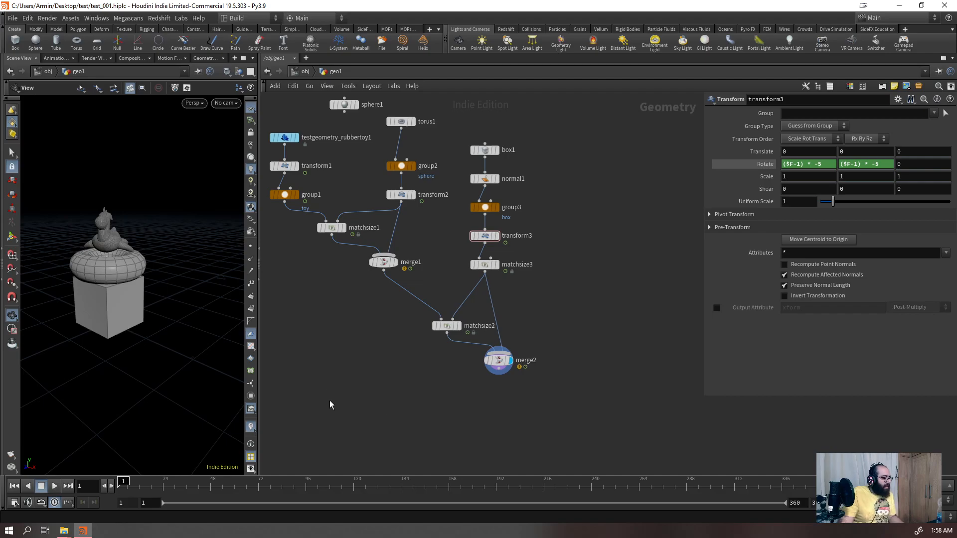
scroll(379, 277, down, 3)
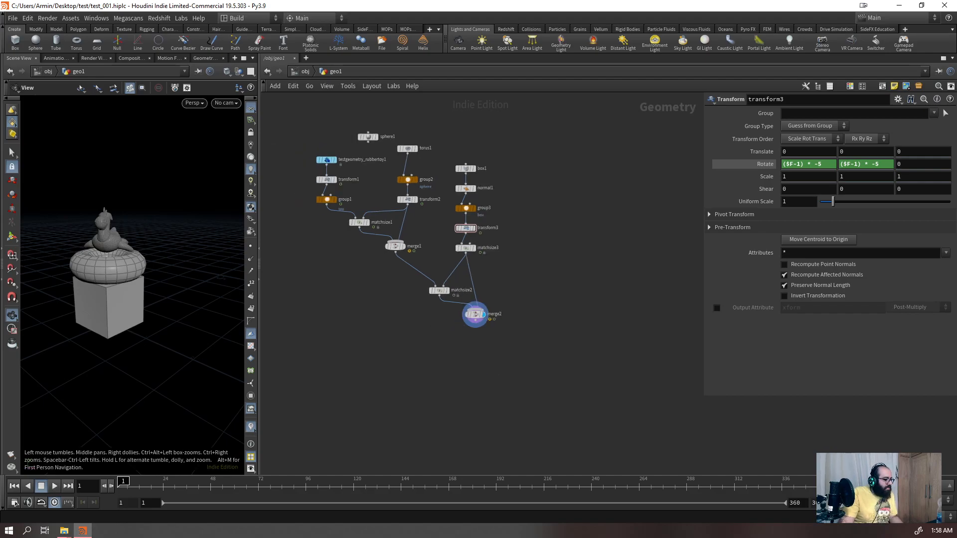
scroll(331, 236, up, 5)
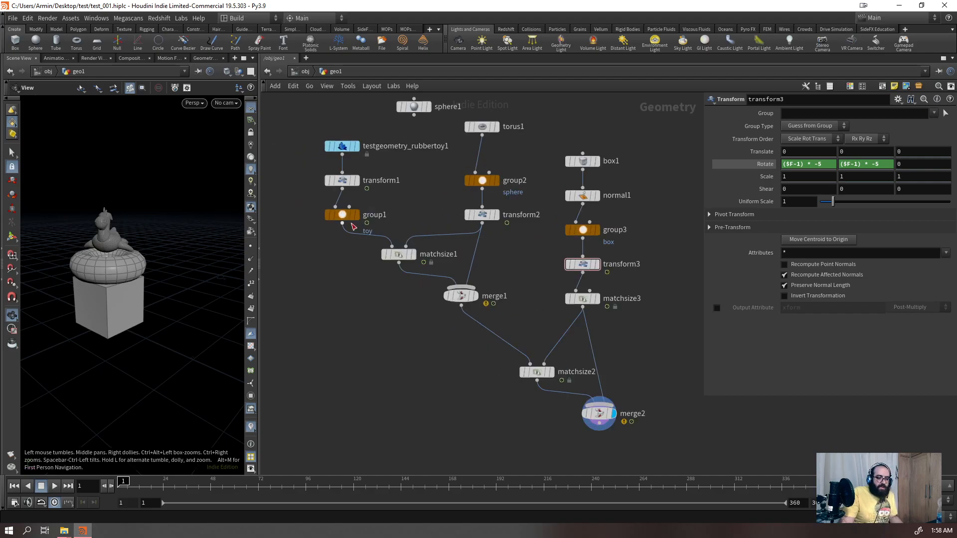
- Add a Color node after group1 and give the toy a blue colour of 0, 0.5, 1
mouse_move(347, 194)
drag(337, 253, 371, 232)
right_click(336, 231)
text(color)
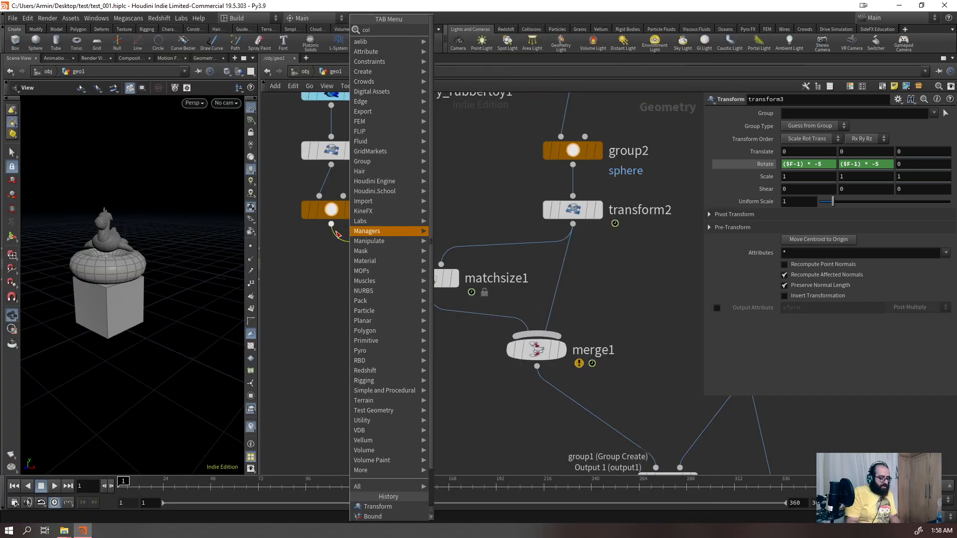
key(Return)
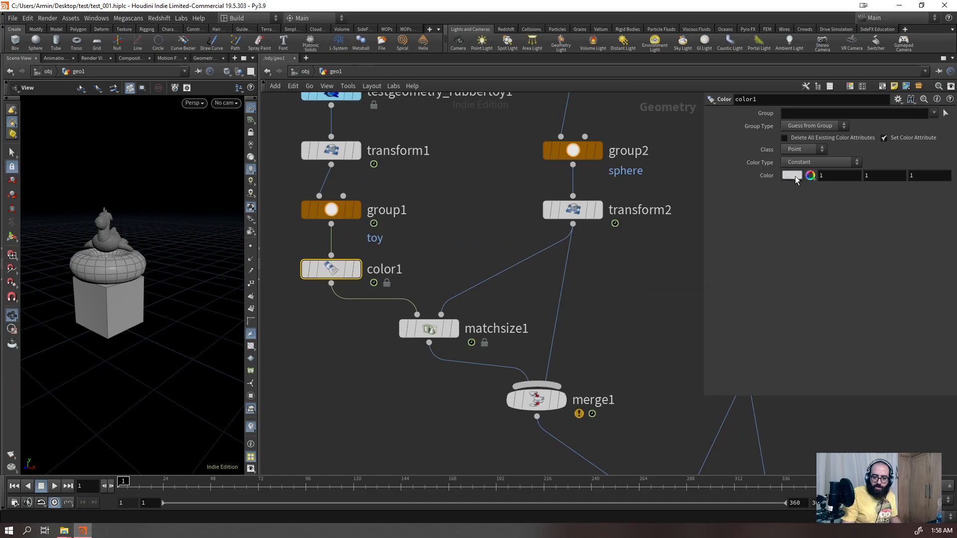
click(792, 175)
click(867, 124)
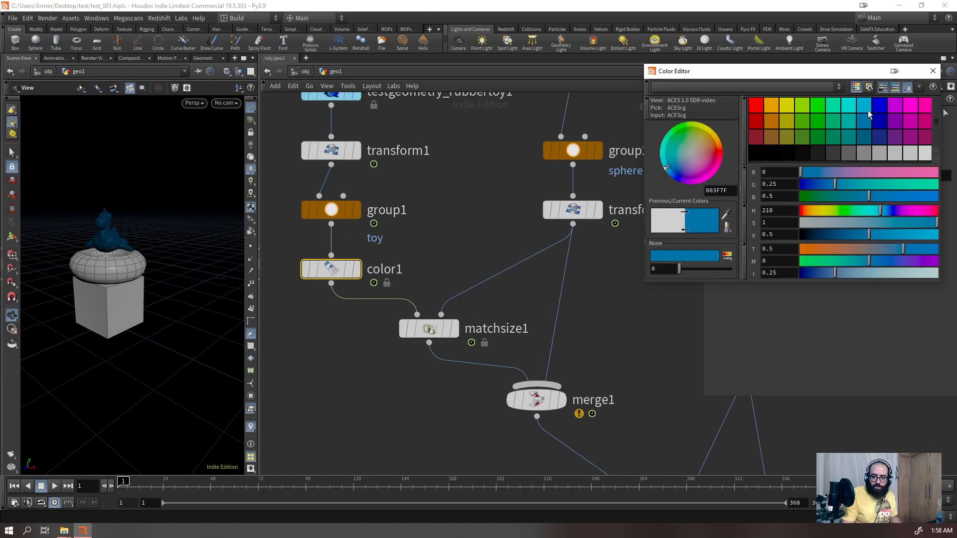
click(932, 71)
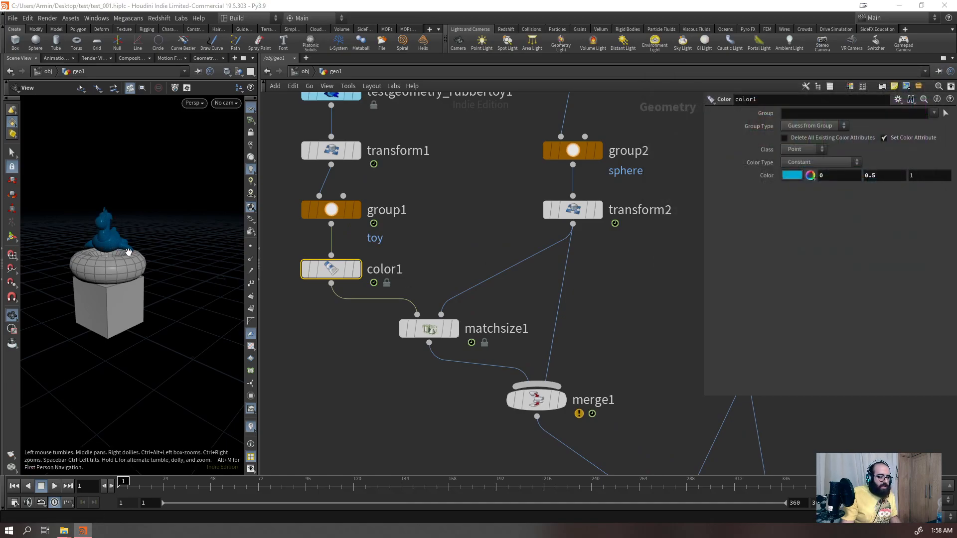
- Copy the Color node between transform2 and merge1 and set the torus to a pink of 1, 0.5, 1
key(shift+w)
alt+drag(331, 269, 559, 295)
click(794, 176)
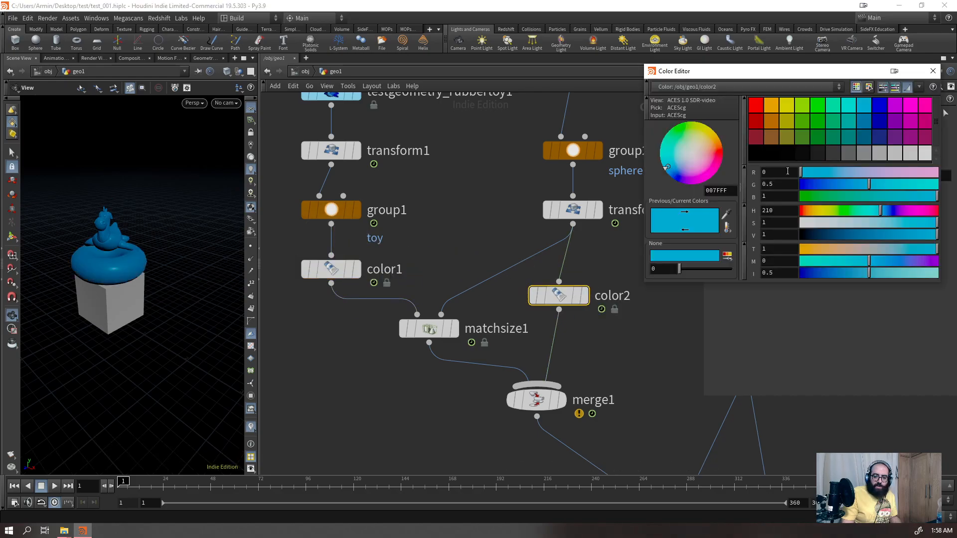
drag(851, 175, 937, 174)
- Copy the Color node between matchsize3 and merge2 and set the box to a light green of 0.5333, 1, 0.5
scroll(395, 182, down, 5)
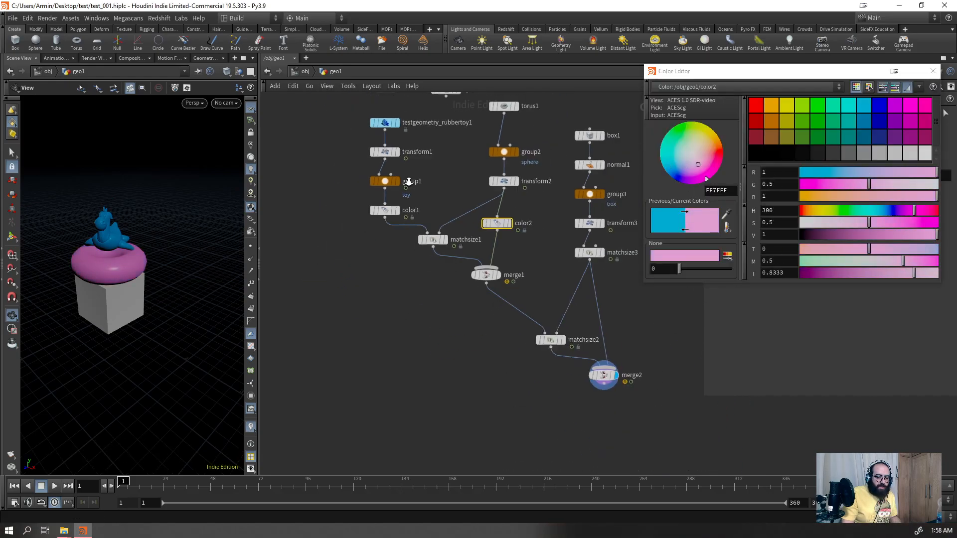
scroll(545, 226, up, 5)
alt+drag(373, 156, 528, 279)
drag(855, 210, 845, 216)
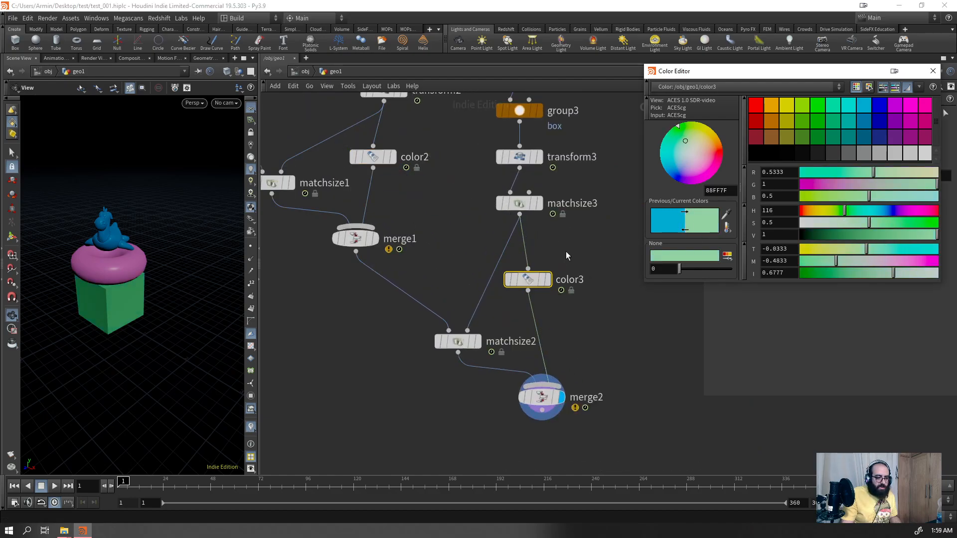
- Change the torus colour in color2 to a hue of 0, play the animation and return to the first frame
click(372, 157)
drag(822, 213, 801, 216)
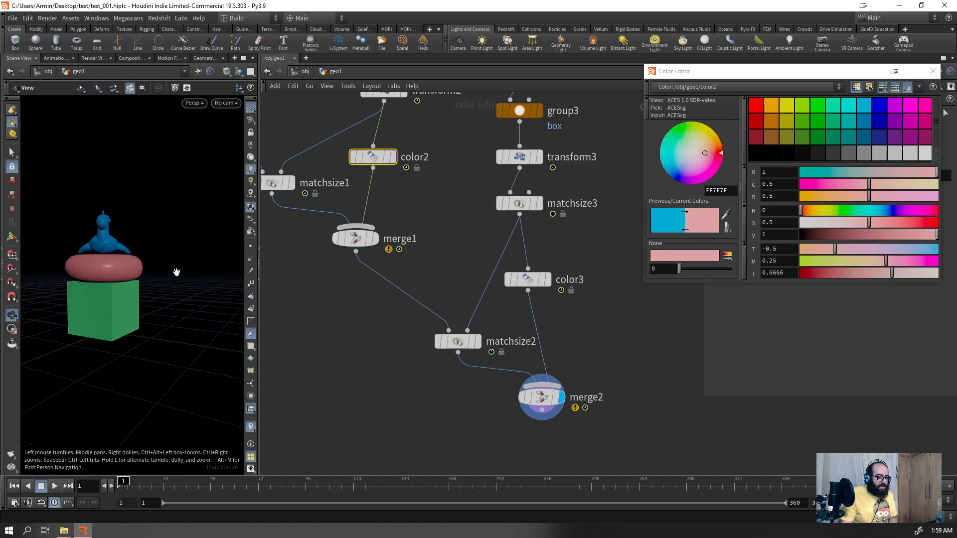
key(Up)
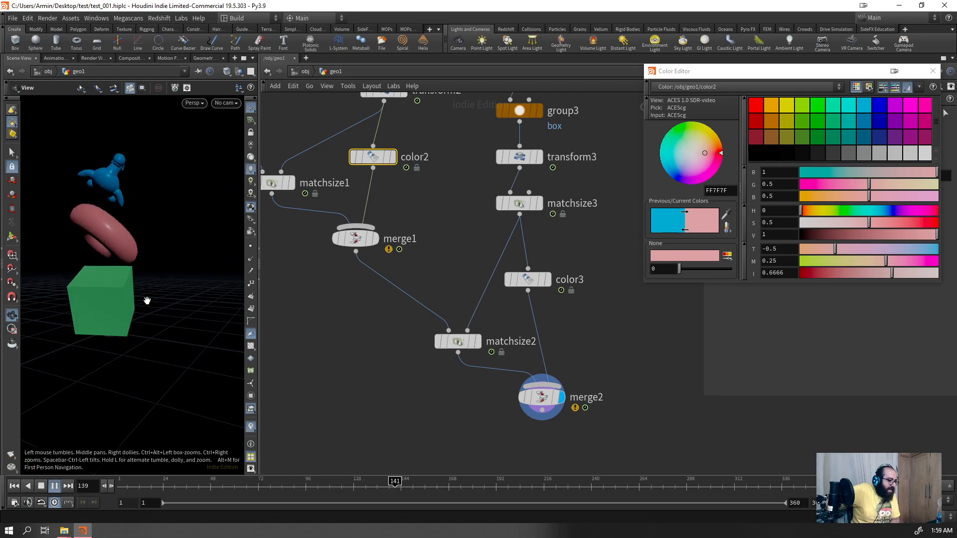
key(ctrl+Up)
- Insert a PolyBevel node between box1 and normal1, bevelling the box edges by about 0.03
scroll(518, 158, down, 2)
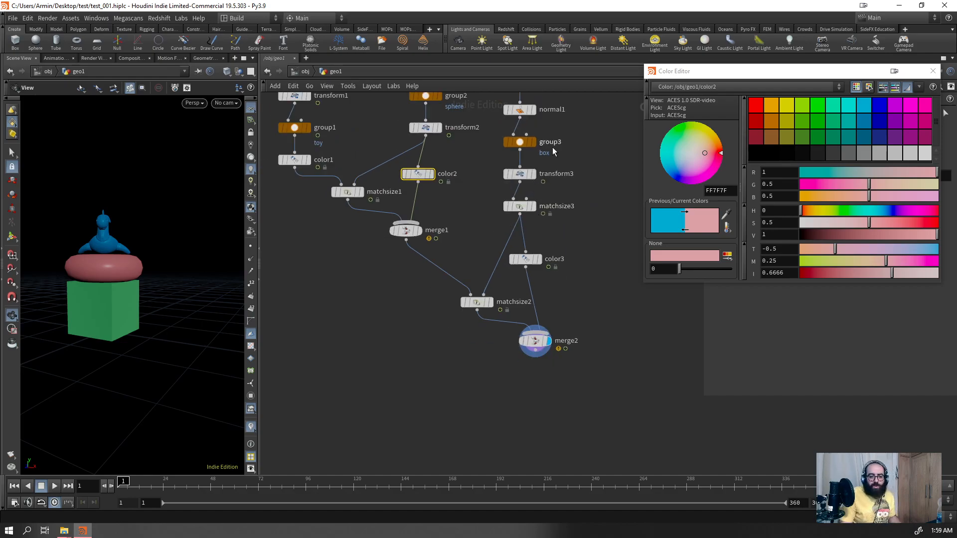
middle_drag(546, 140, 531, 183)
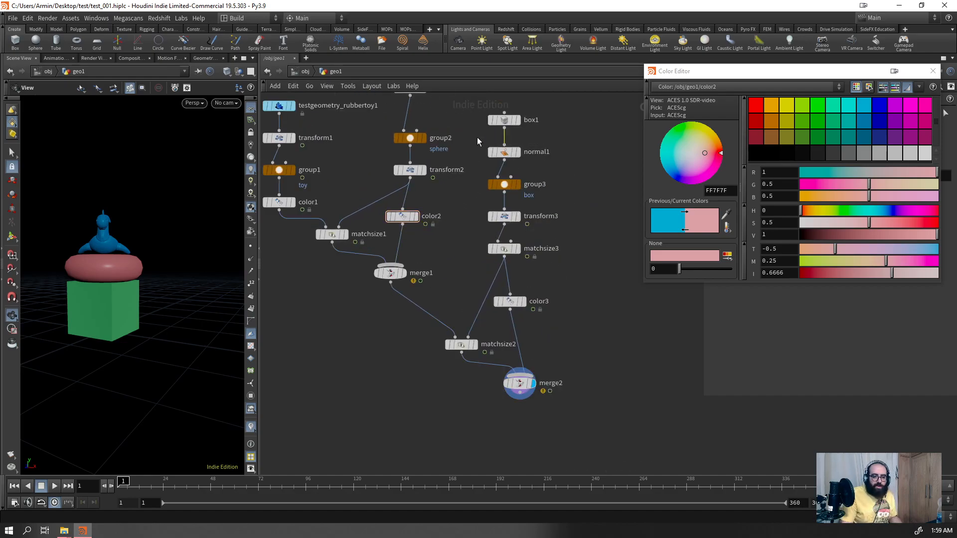
key(Tab)
text(bevel)
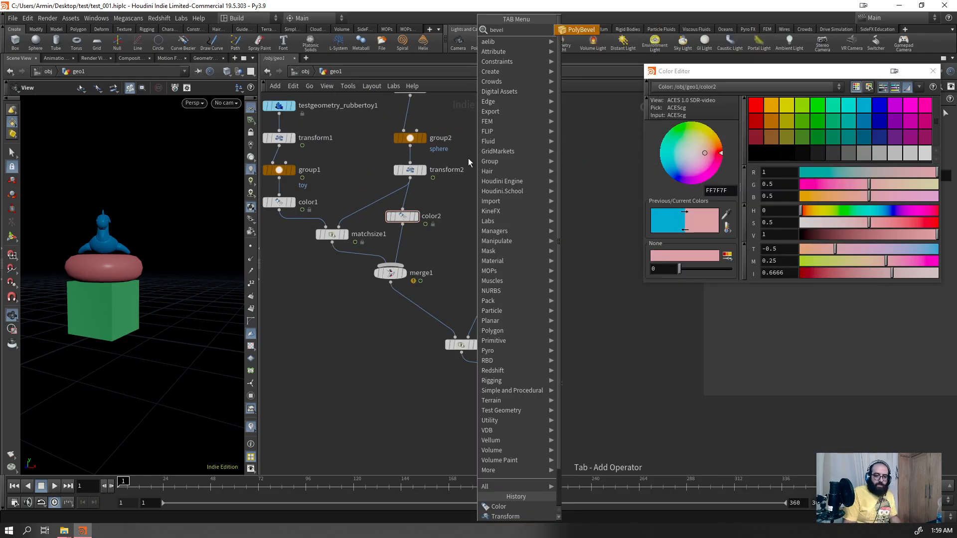
key(Return)
key(Return)
key(Return)
drag(113, 322, 116, 323)
key(Return)
key(Escape)
right_drag(107, 303, 296, 221)
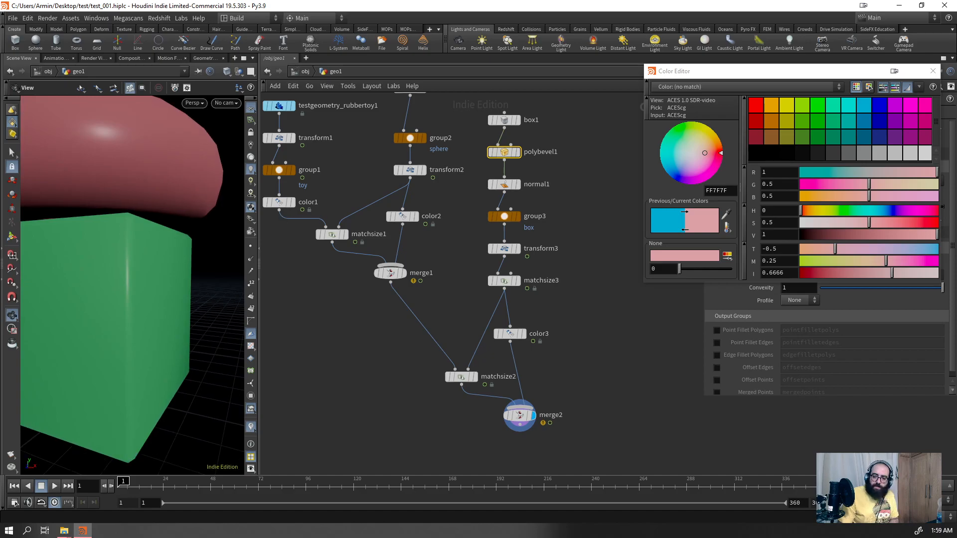
- Close the colour editor, set polybevel1's fillet Divisions to 3, and show the stack with wireframe over shading
click(932, 71)
drag(808, 277, 734, 308)
text(3)
key(Return)
drag(139, 207, 145, 232)
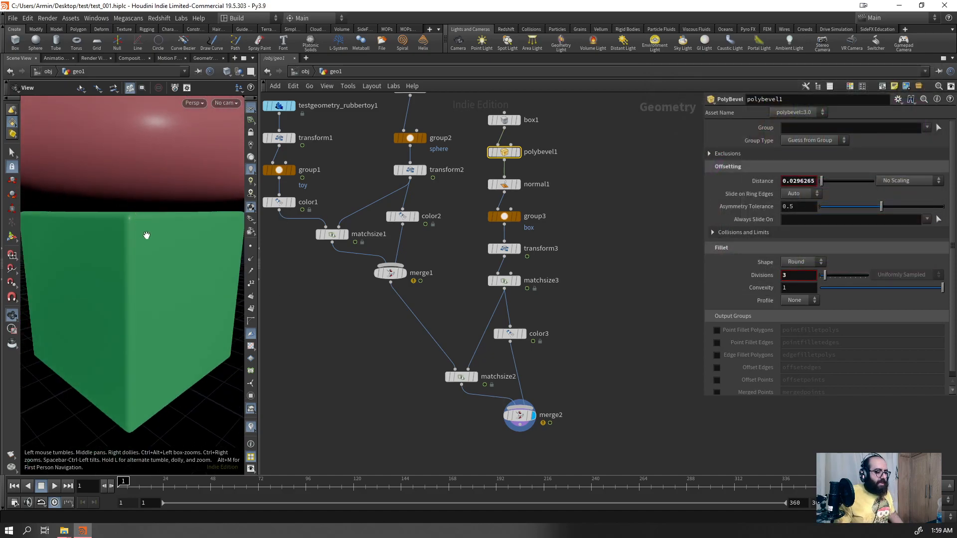
key(shift+w)
right_drag(157, 228, 113, 344)
drag(113, 344, 203, 257)
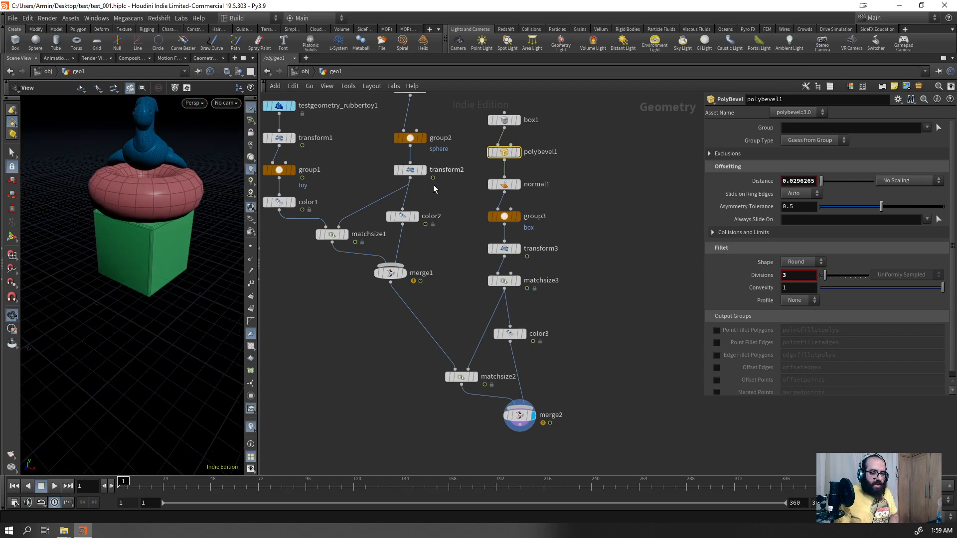
- Insert a Mountain node between torus1 and group2
scroll(442, 150, down, 2)
middle_drag(441, 107, 436, 162)
scroll(435, 119, up, 3)
click(406, 180)
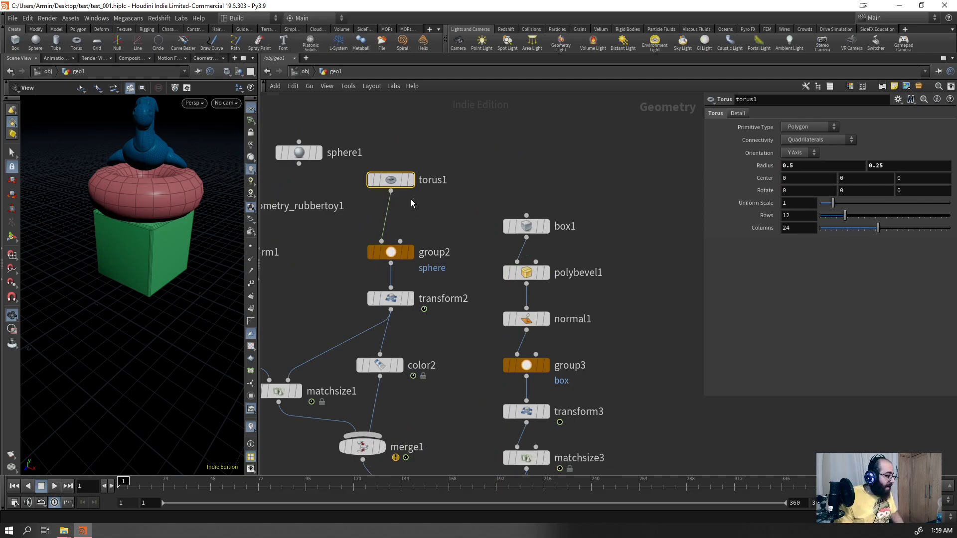
drag(370, 199, 377, 205)
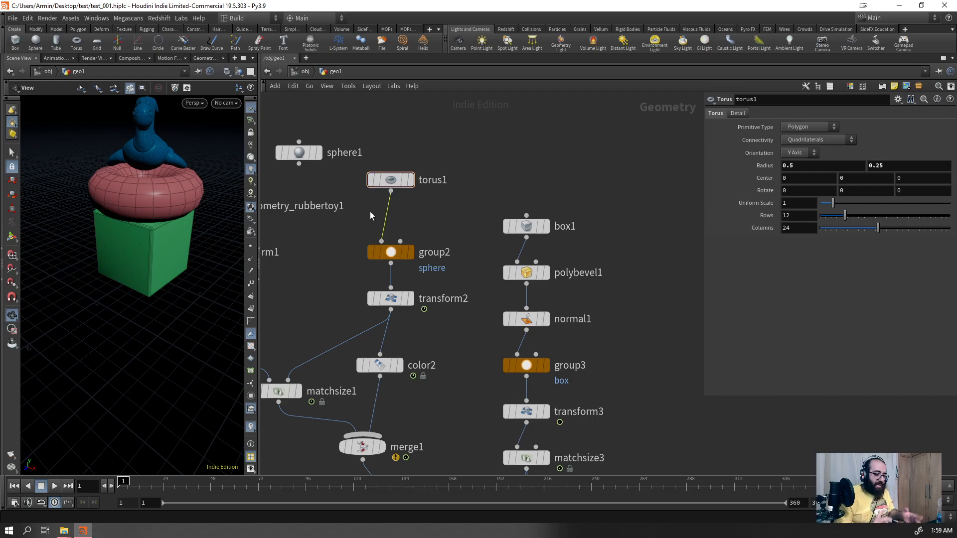
key(Tab)
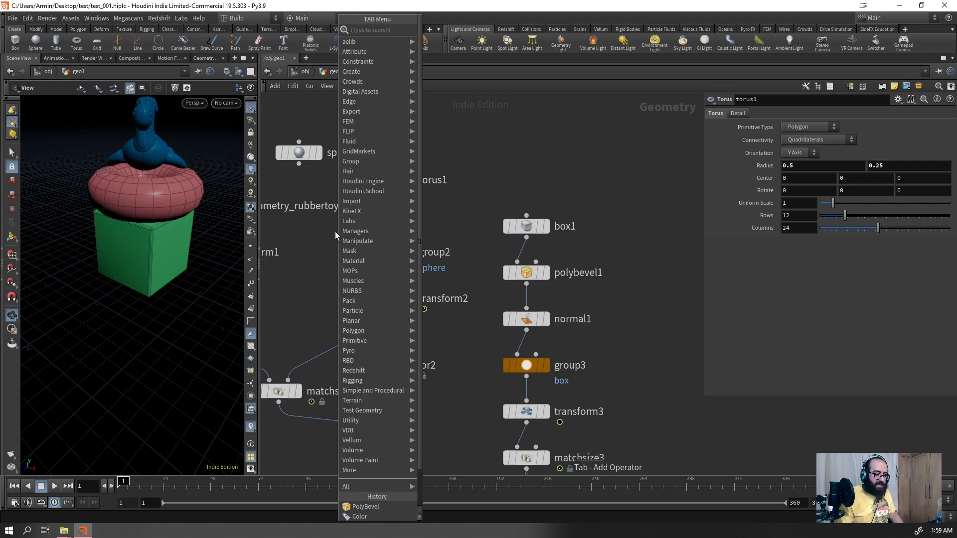
text(subd)
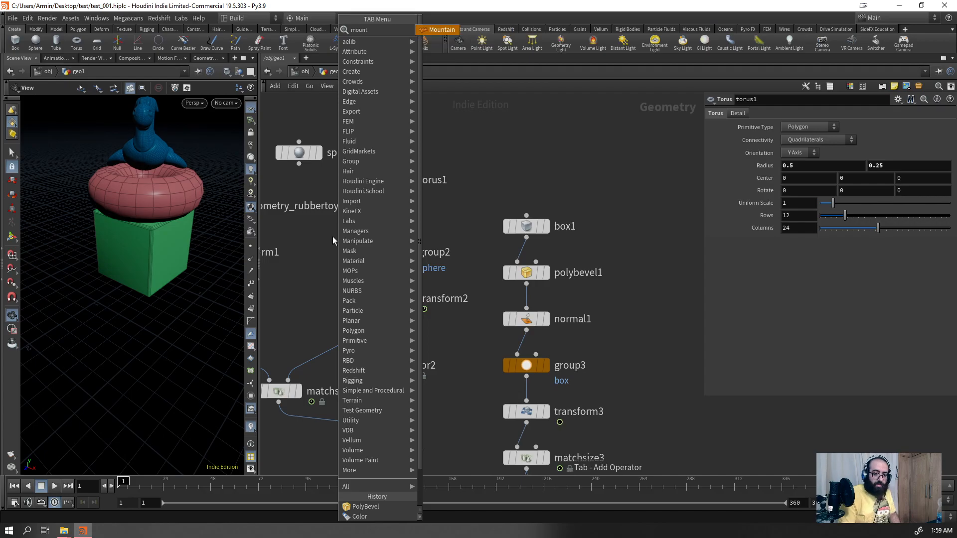
key(Return)
click(333, 236)
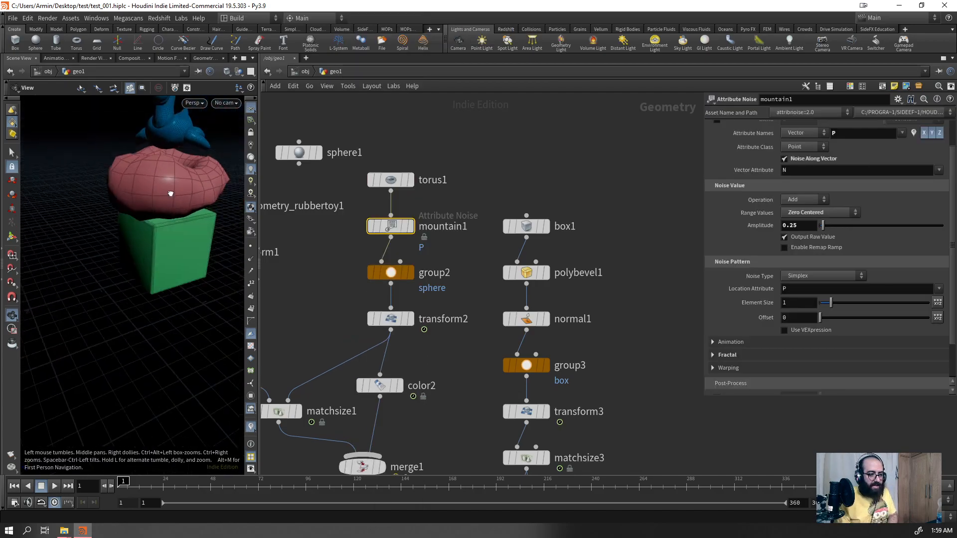
- Set the fractal Roughness of mountain1 to 0 to smooth the torus deformation
click(718, 355)
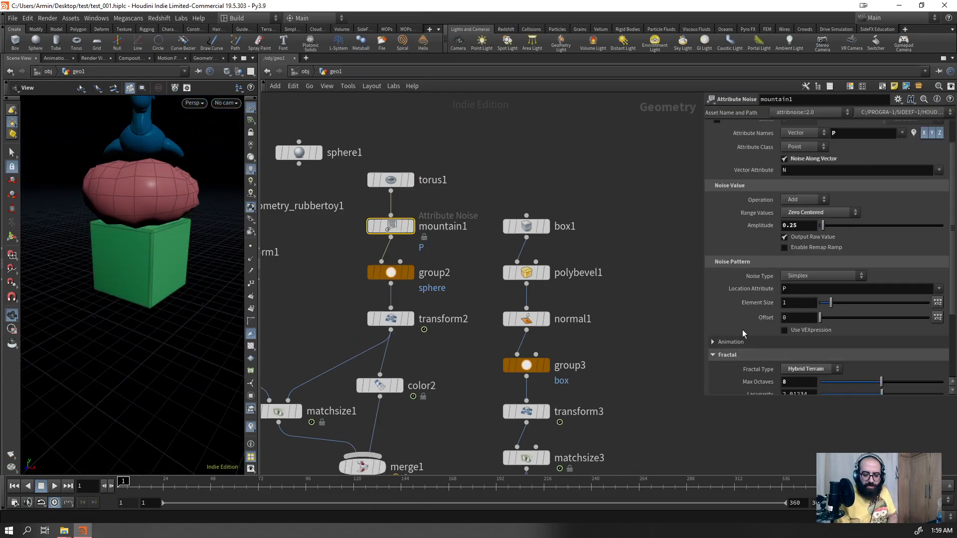
scroll(758, 339, down, 2)
drag(864, 359, 695, 387)
mouse_move(172, 216)
mouse_down()
mouse_move(147, 215)
mouse_move(165, 204)
mouse_up()
- Increase torus1 to 50 rows and 50 columns
click(391, 180)
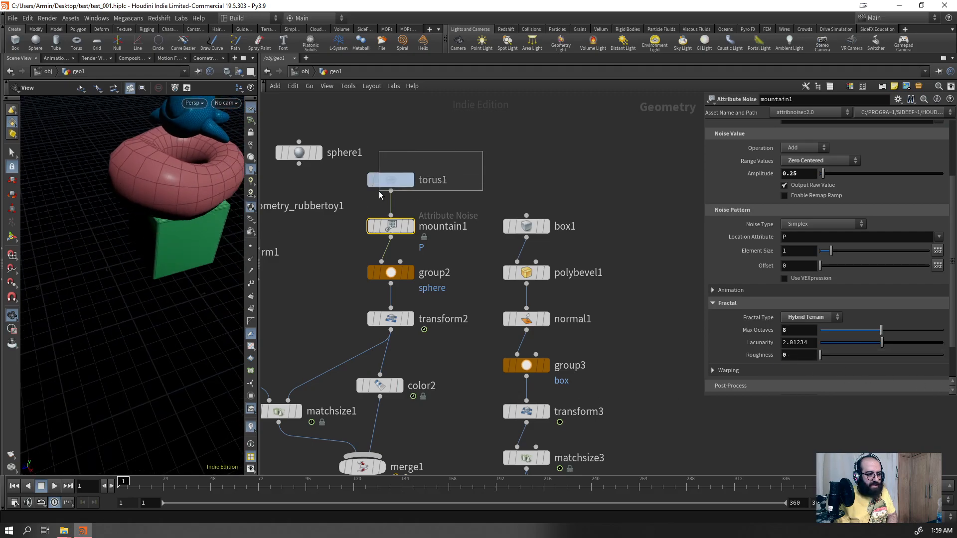
drag(956, 238, 956, 238)
drag(845, 215, 955, 224)
drag(149, 249, 132, 263)
scroll(133, 262, down, 5)
scroll(164, 184, up, 5)
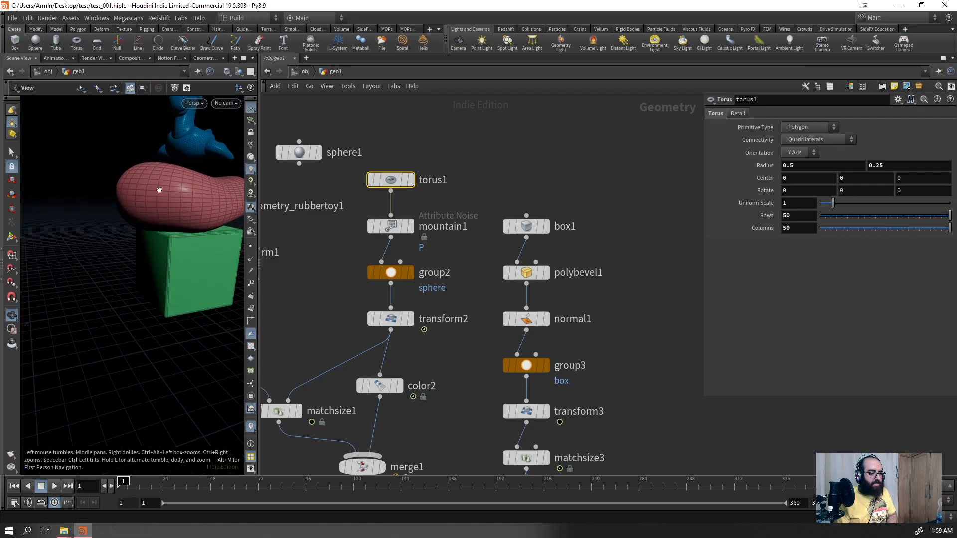
- Play the animated stack, return to the first frame, and examine the contact between toy and torus up close
key(Up)
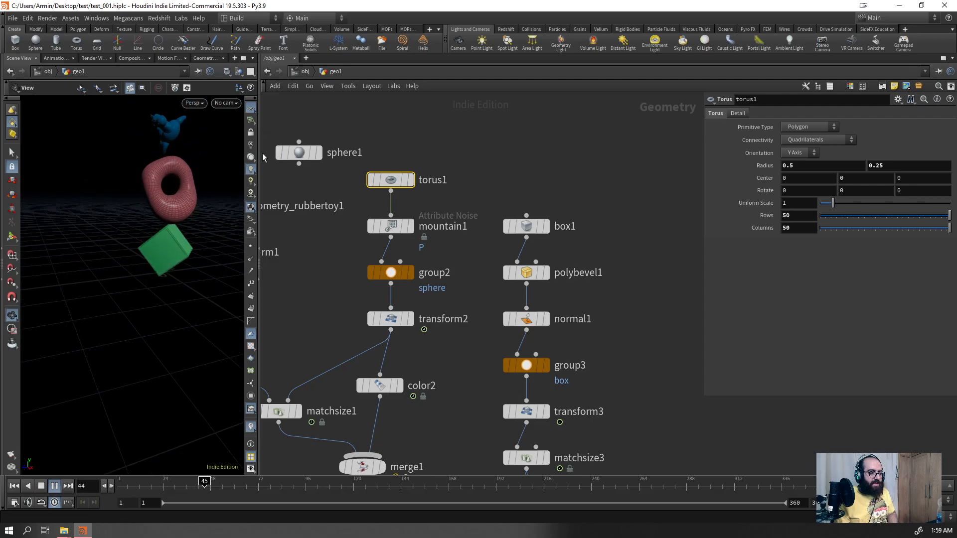
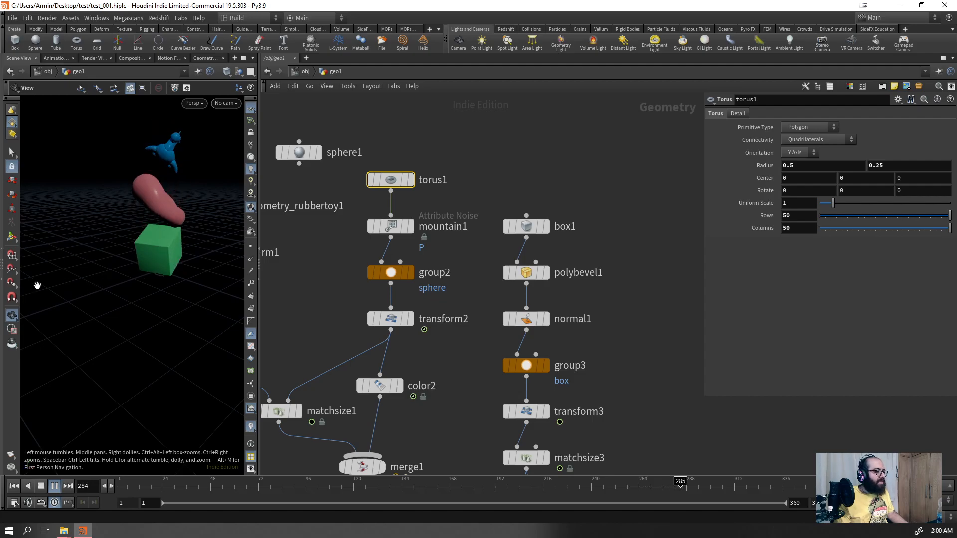
key(ctrl+Up)
right_drag(172, 209, 225, 181)
key(shift+w)
mouse_move(160, 198)
right_down()
mouse_move(162, 123)
mouse_move(20, 301)
right_up()
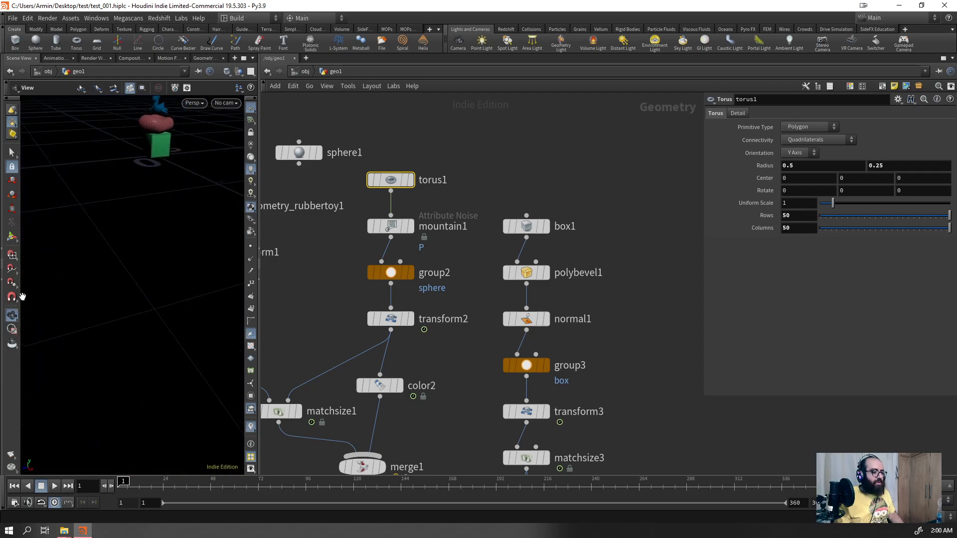
mouse_move(159, 158)
right_down()
mouse_move(115, 225)
mouse_move(294, 25)
right_up()
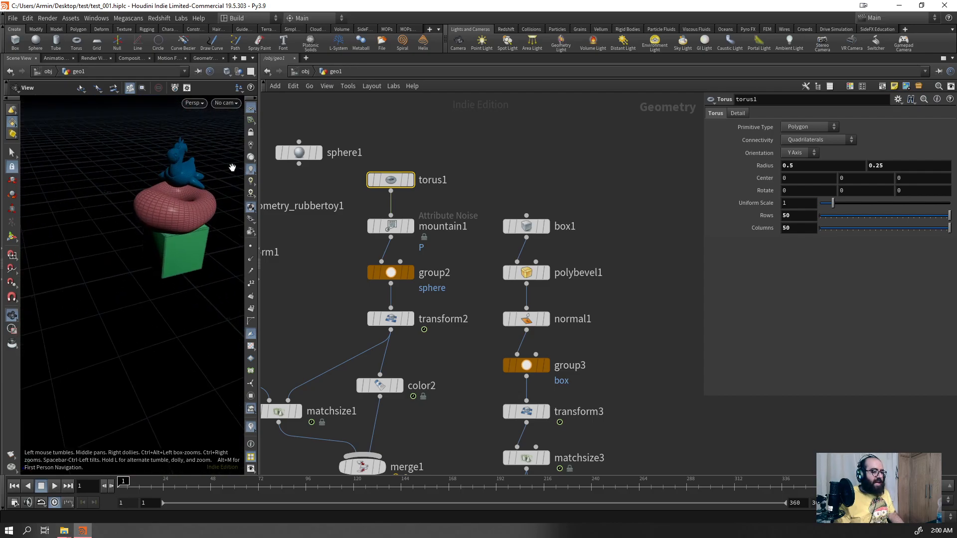
right_drag(235, 168, 302, 84)
right_drag(151, 190, 276, 87)
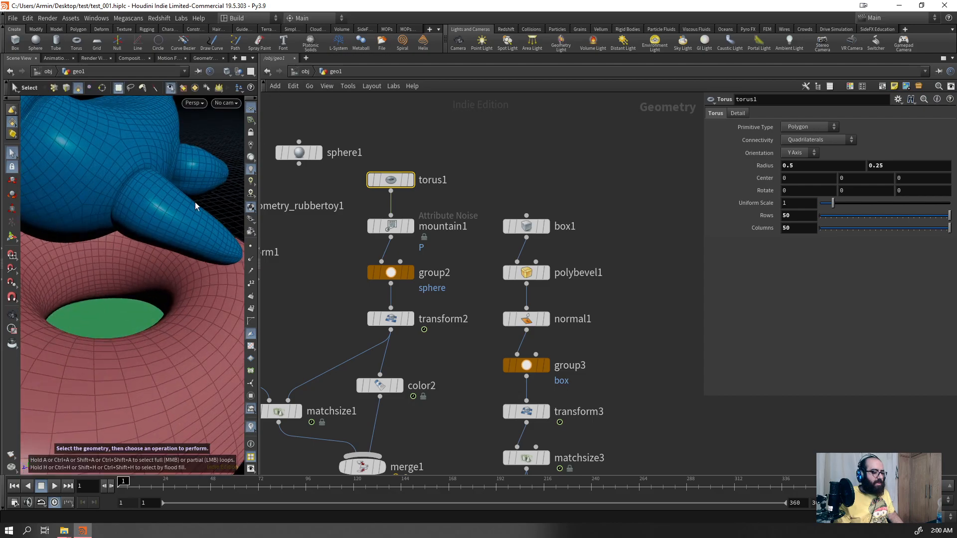
- Select testgeometry_rubbertoy1 and display it on its own in the viewport
key(h)
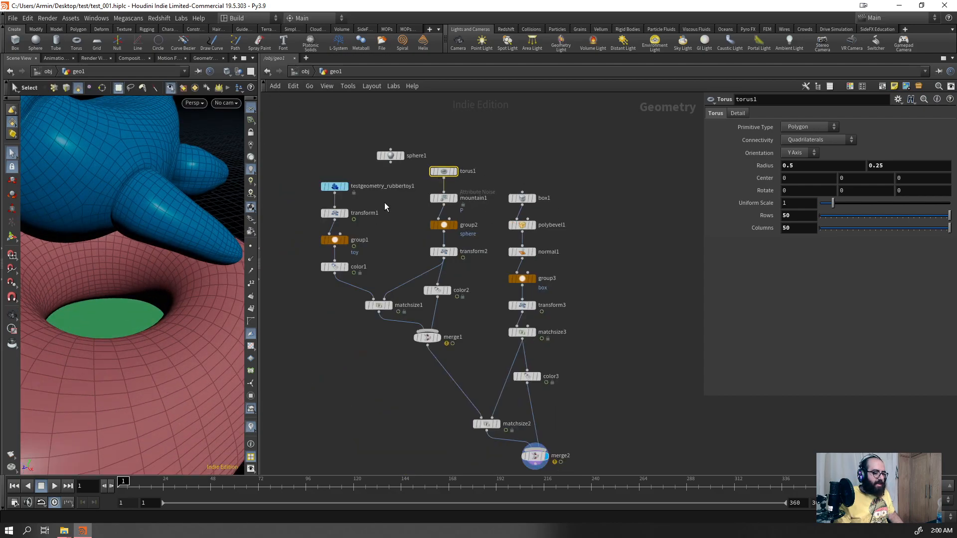
drag(368, 168, 329, 187)
key(r)
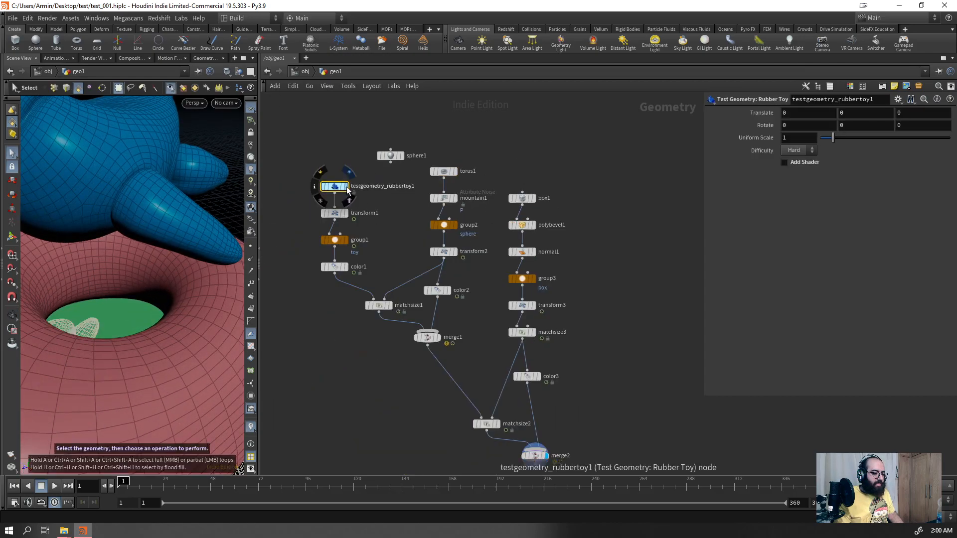
alt+drag(100, 376, 97, 342)
alt+right_drag(96, 342, 142, 378)
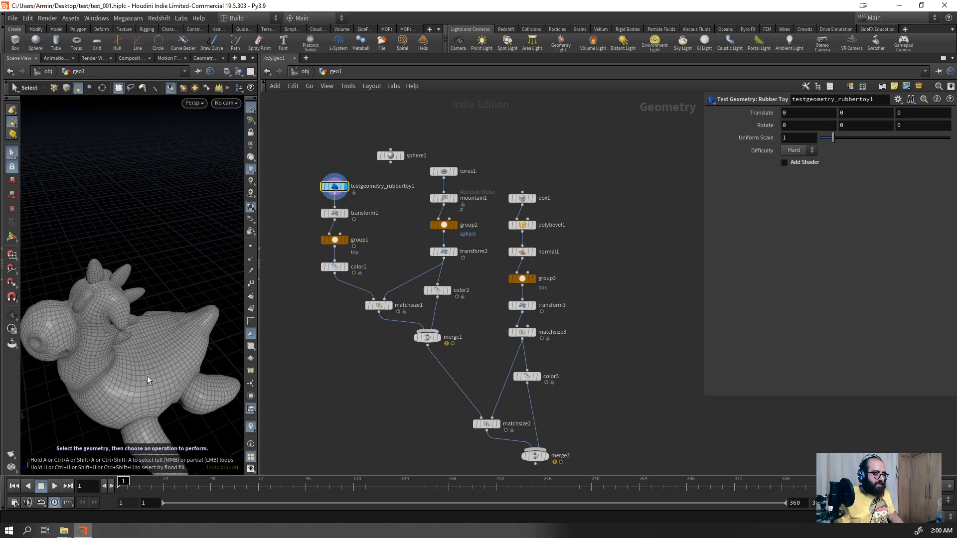
- Examine the rubber toy's separate mesh parts by selecting its body and fins, and clear the selection
double_click(158, 369)
alt+right_drag(141, 278, 141, 366)
alt+drag(140, 367, 143, 335)
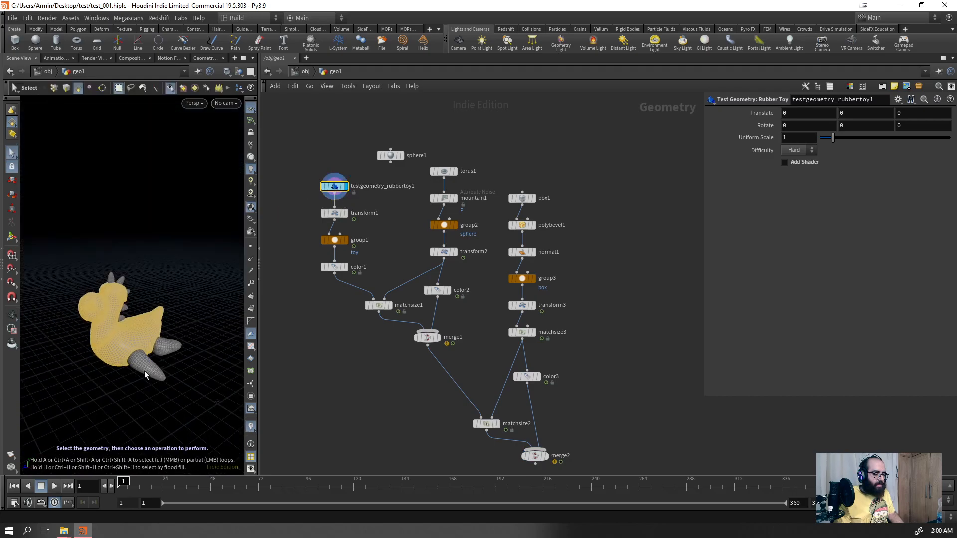
double_click(145, 369)
click(172, 347)
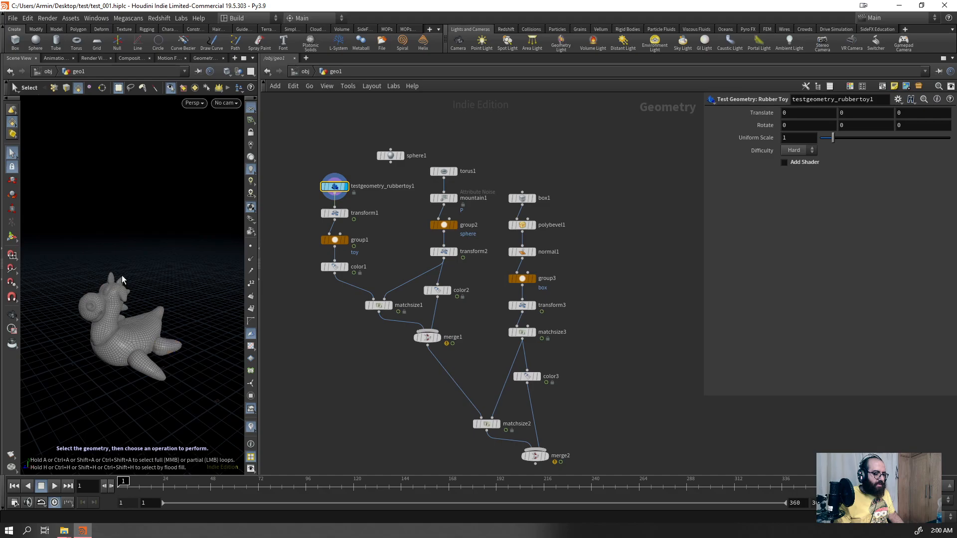
key(Escape)
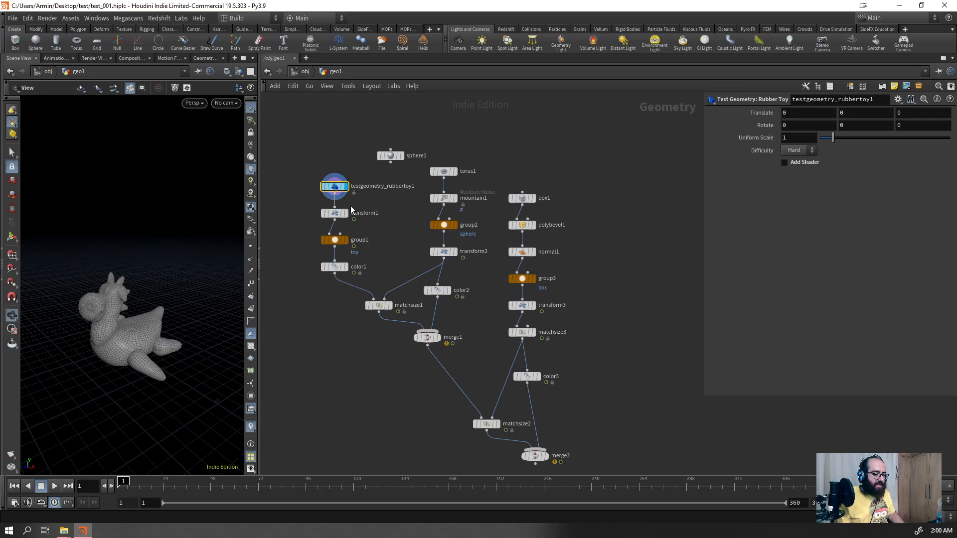
- Try an Exploded View node on testgeometry_rubbertoy1 to separate the toy's pieces, and delete the node
click(335, 194)
key(Tab)
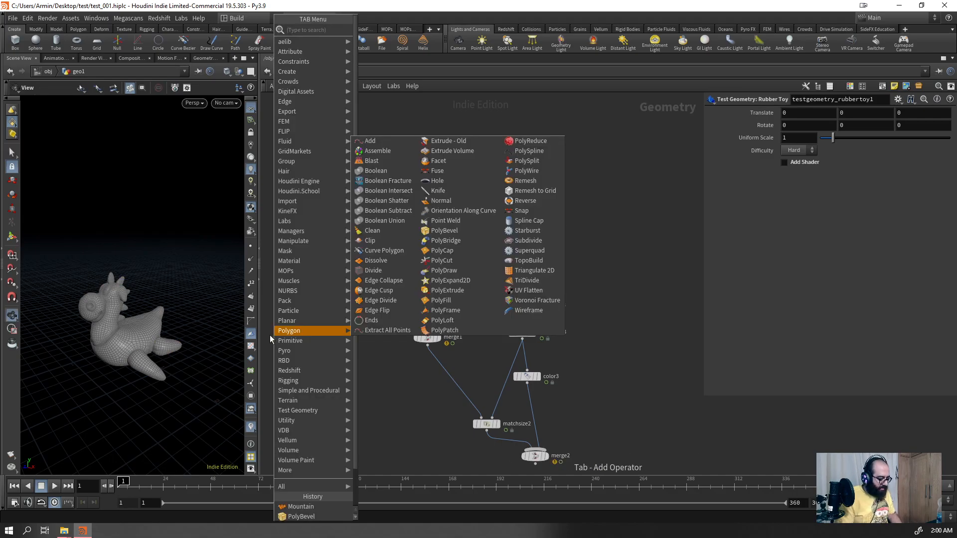
text(exp)
key(Return)
click(270, 335)
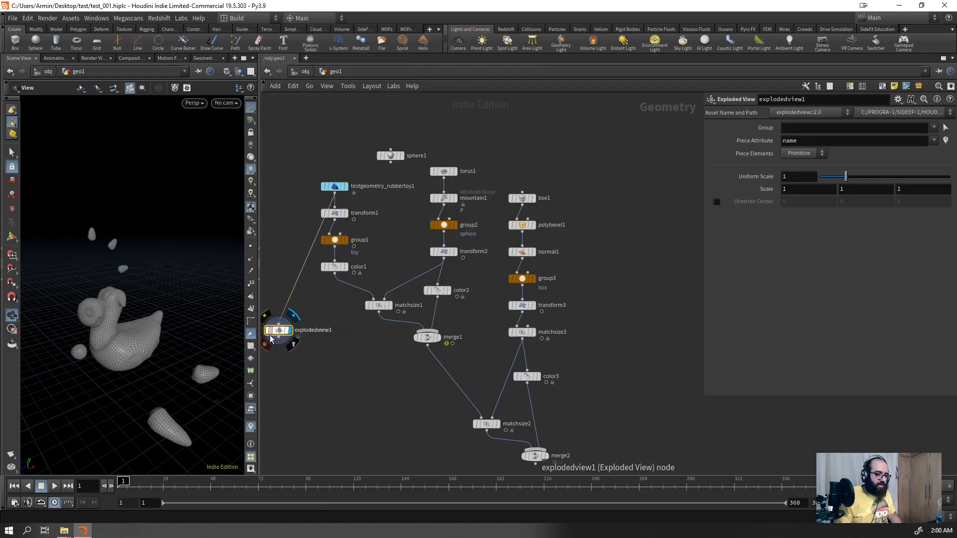
drag(846, 177, 808, 179)
key(Delete)
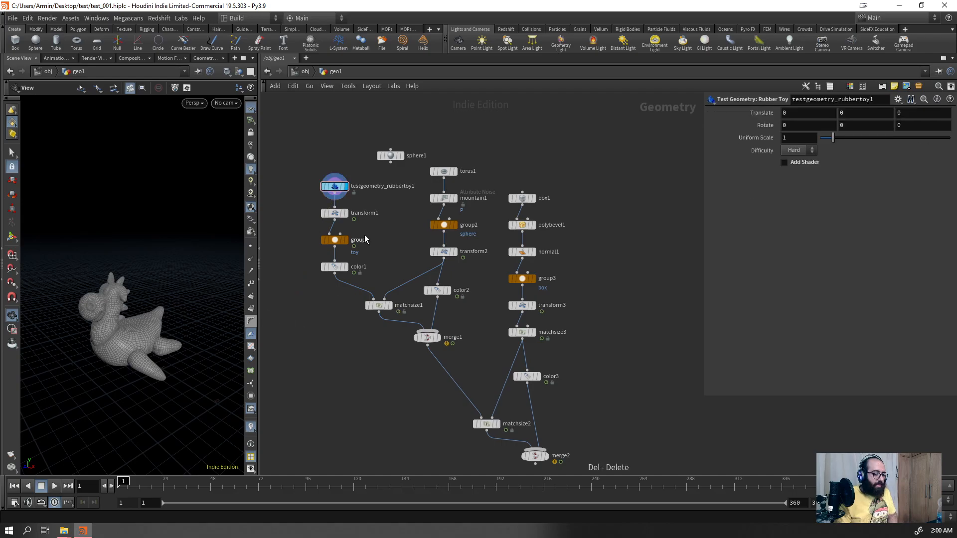
- Insert a Remesh to Grid node between testgeometry_rubbertoy1 and transform1 with a Division Size of 0.025
key(Tab)
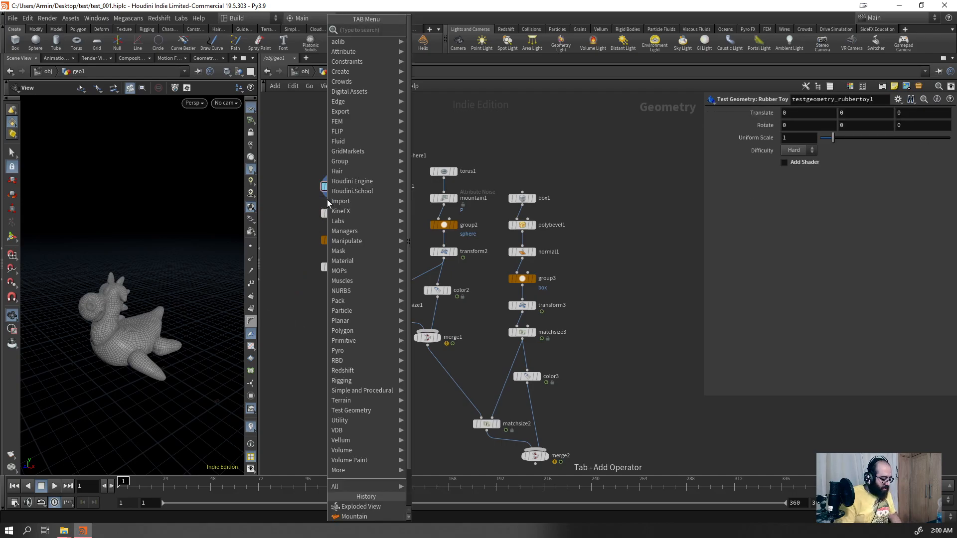
text(remesht)
key(Return)
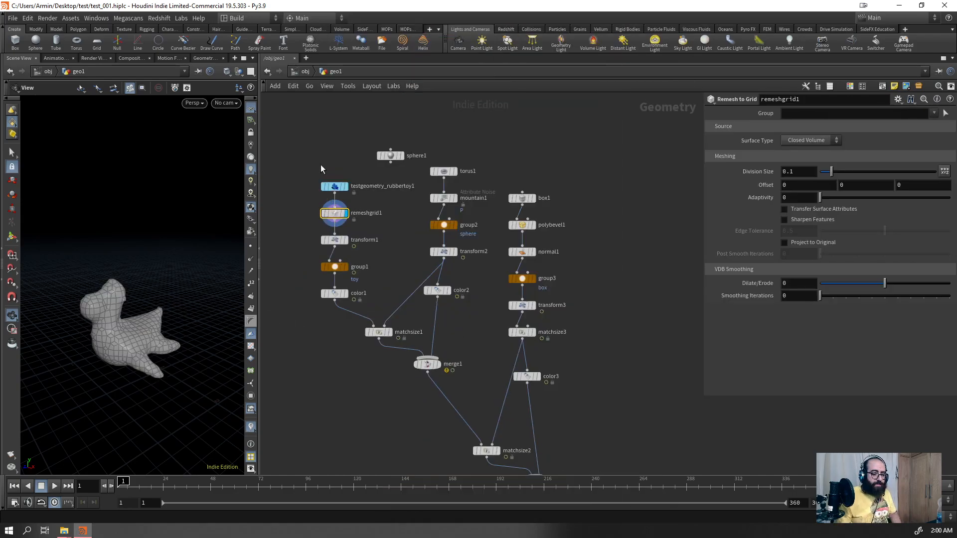
text(0.05)
key(Return)
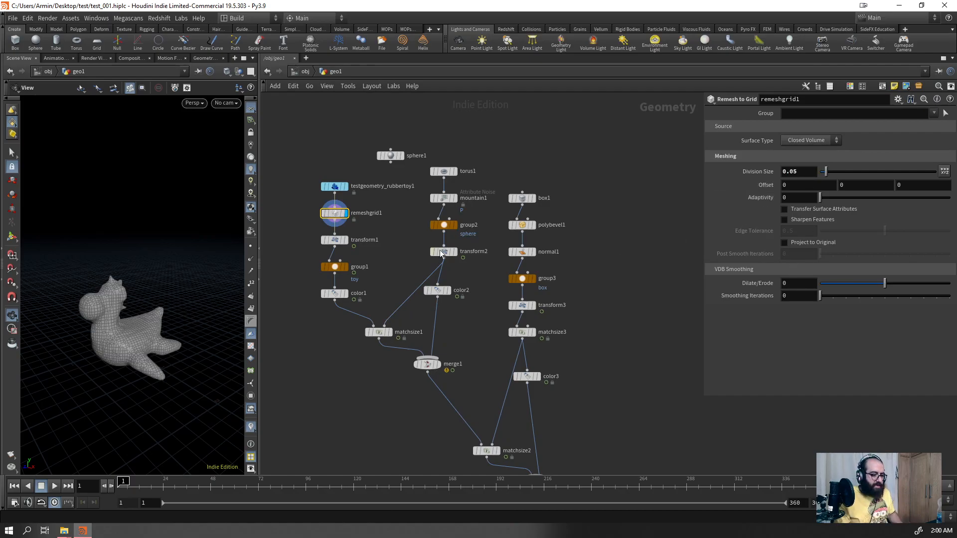
text(25)
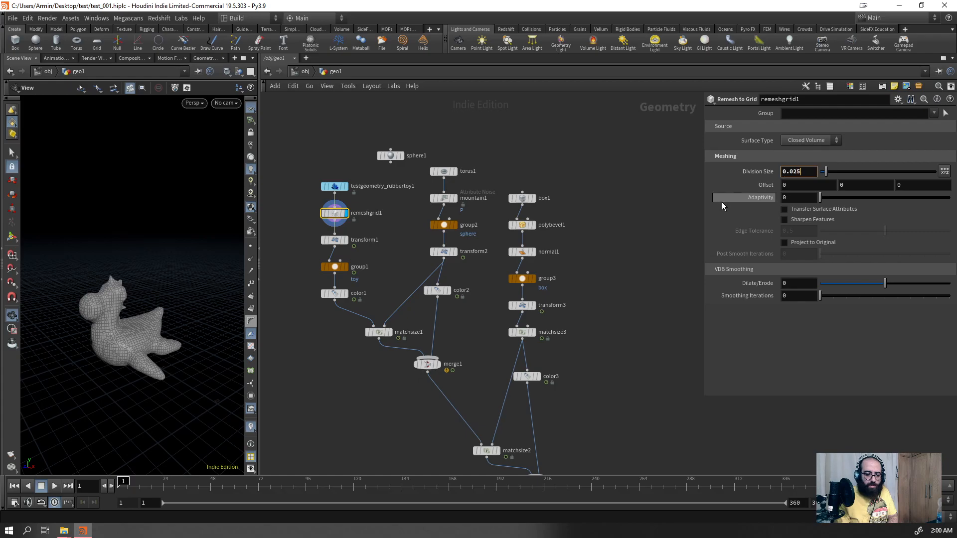
key(Return)
- Insert a Remesh node after remeshgrid1 with a Target Size of 0.05 and 10 Iterations, and inspect the toy's mesh
key(Tab)
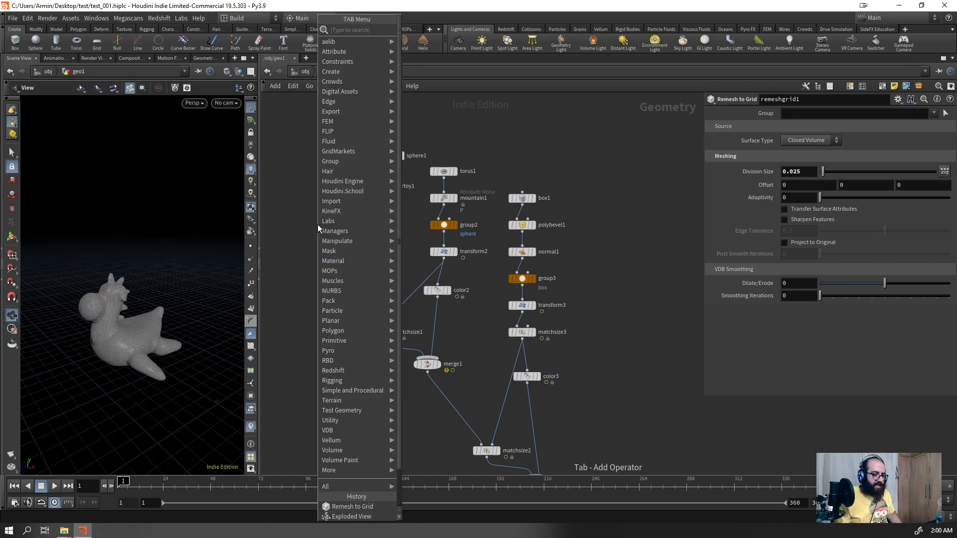
text(remes)
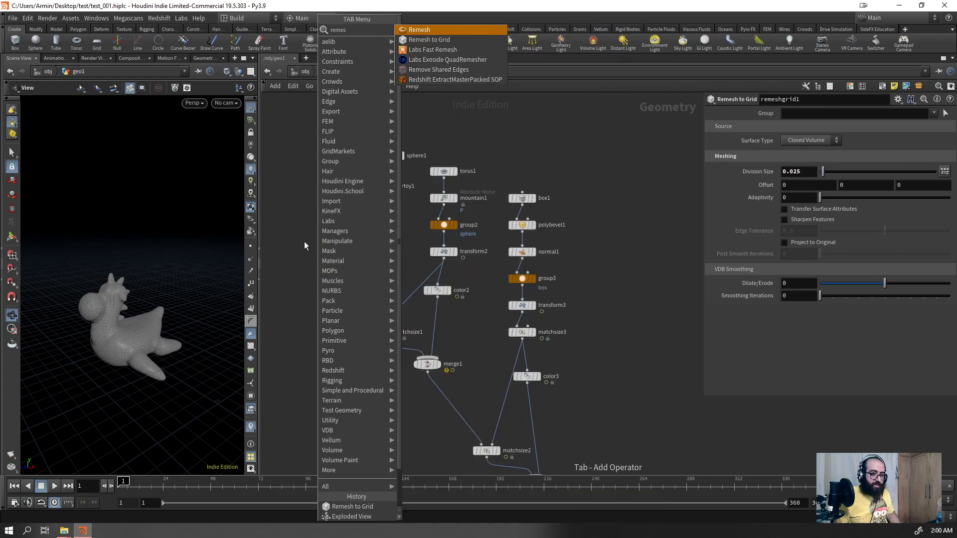
key(Return)
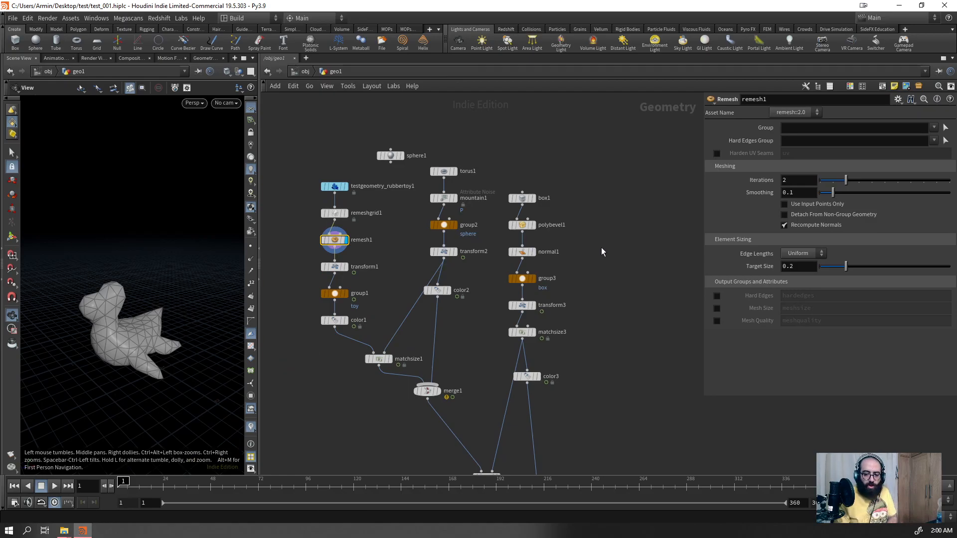
text(0.05)
key(Return)
right_drag(105, 327, 165, 278)
drag(126, 300, 173, 321)
drag(956, 202, 956, 203)
scroll(137, 306, down, 5)
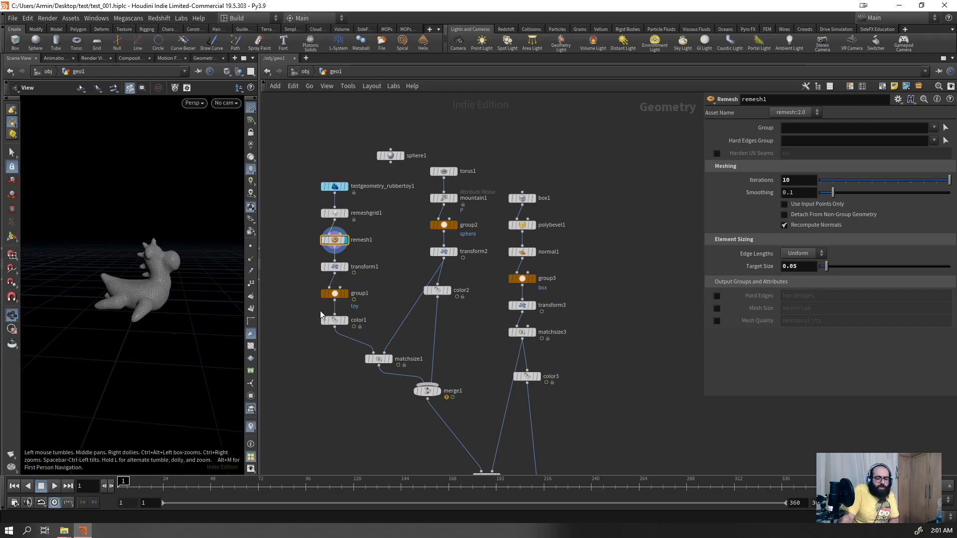
- Insert a copy of remesh1 between torus1 and mountain1, and inspect the remeshed torus
scroll(408, 289, down, 3)
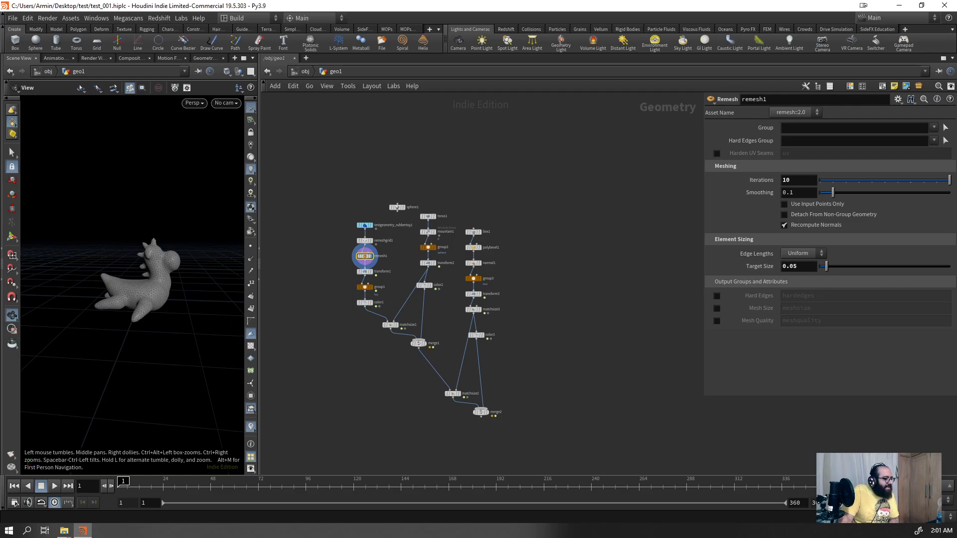
scroll(397, 262, up, 3)
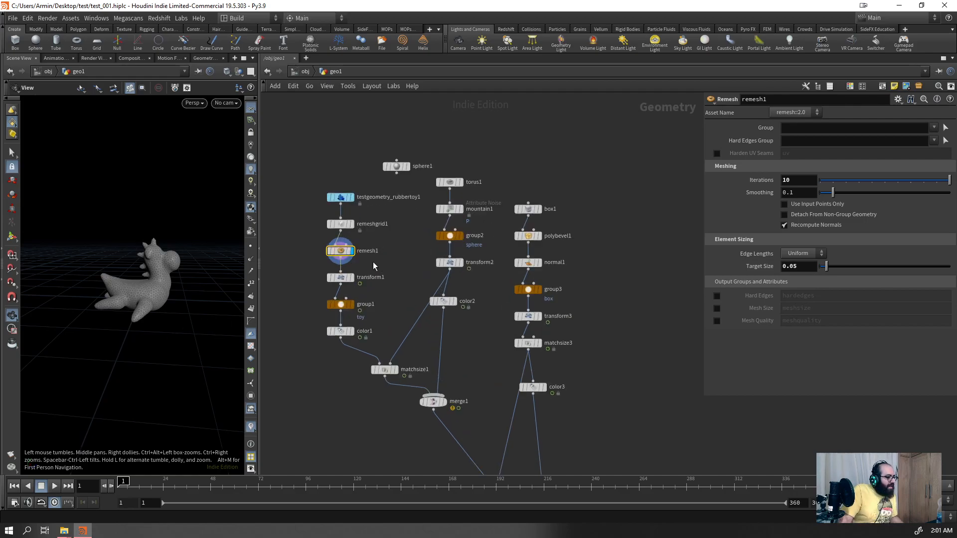
alt+drag(338, 252, 453, 196)
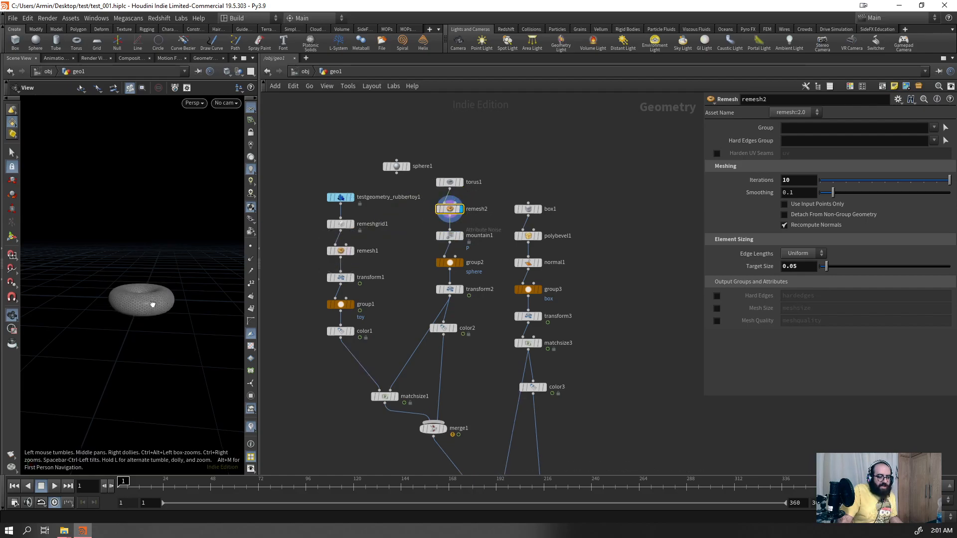
drag(152, 303, 225, 252)
scroll(170, 284, up, 5)
scroll(147, 264, down, 3)
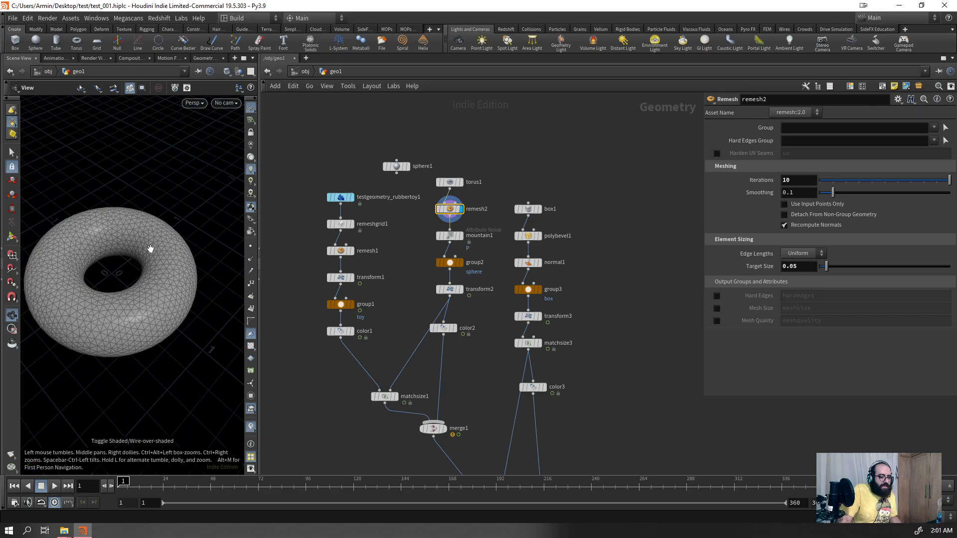
- Insert a copy of remesh2 between polybevel1 and normal1, and view the box shaded without wireframe
alt+drag(453, 216, 528, 256)
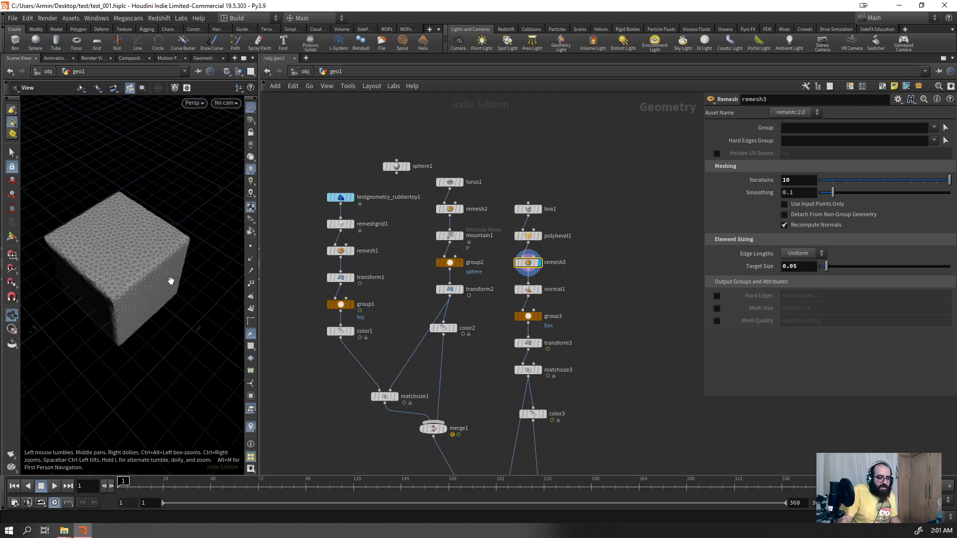
drag(172, 279, 183, 264)
key(shift+w)
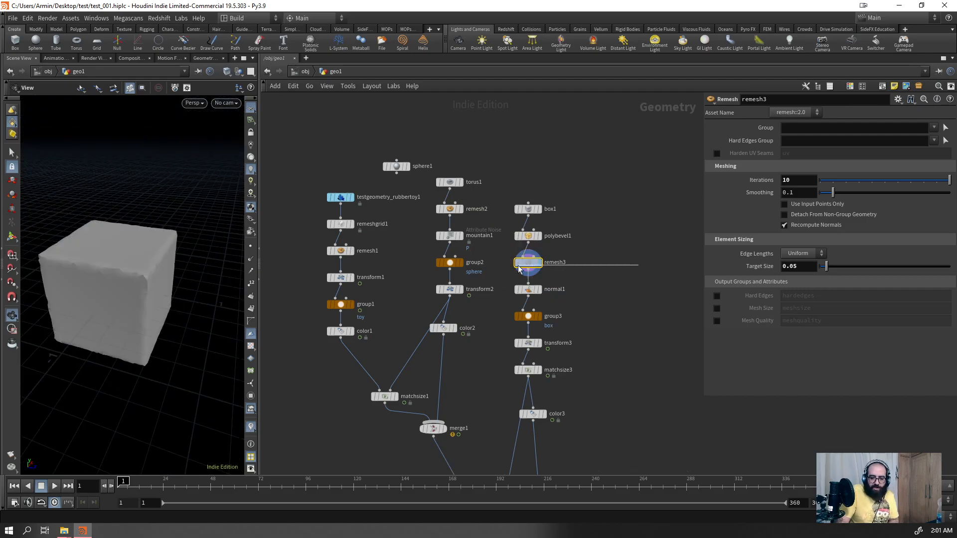
- Set remesh3's Smoothing to 1 and its Target Size to 0.03, and inspect the box's mesh in wire-over-shaded display
drag(832, 198, 850, 197)
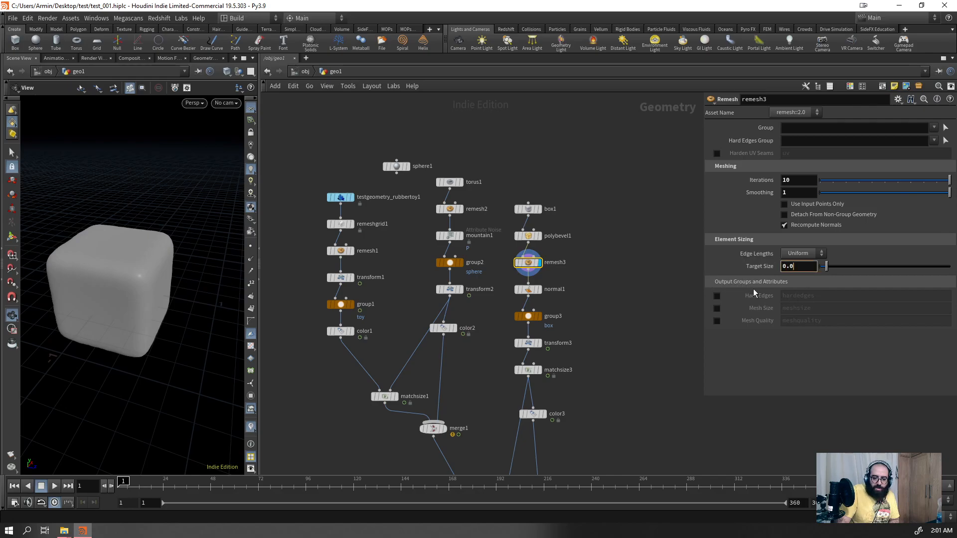
key(Return)
drag(100, 241, 132, 265)
key(shift+w)
right_drag(133, 265, 112, 284)
- Display merge2 without wireframe, play the remeshed stack while viewing it from several angles, and return to the first frame
scroll(441, 177, down, 3)
scroll(531, 393, up, 5)
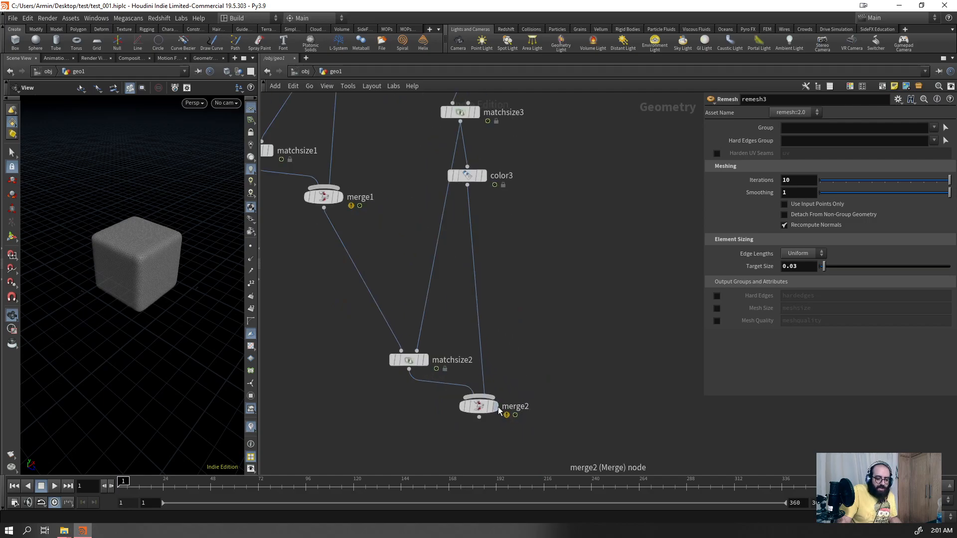
click(495, 407)
key(Up)
right_drag(154, 216, 107, 292)
key(shift+w)
mouse_move(156, 198)
right_down()
mouse_move(120, 217)
mouse_move(184, 180)
right_up()
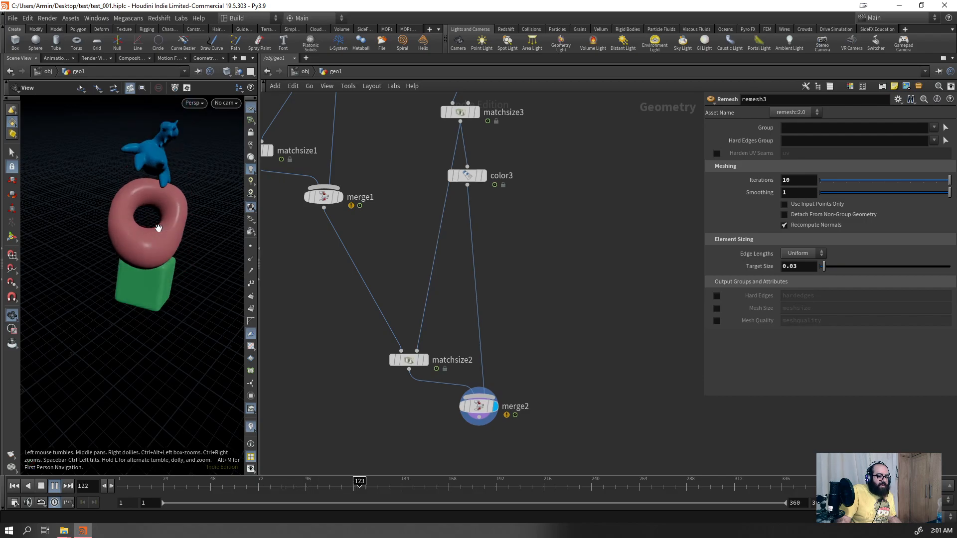
drag(164, 229, 188, 227)
right_drag(188, 227, 106, 285)
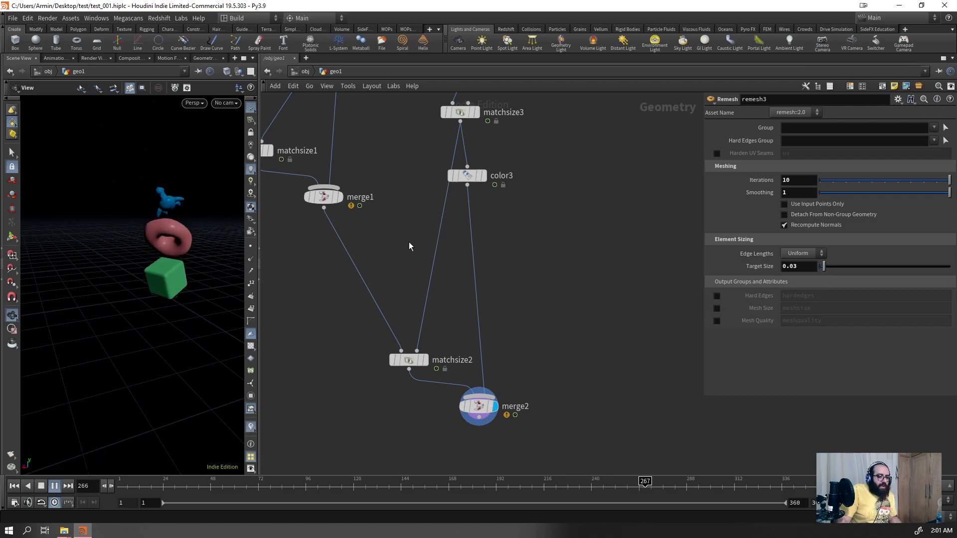
key(ctrl+Up)
- Switch to the HFS-002_IntroToSOPs scene and examine its Vellum network, selecting the cloth, pressure and pin constraint nodes
scroll(443, 376, down, 4)
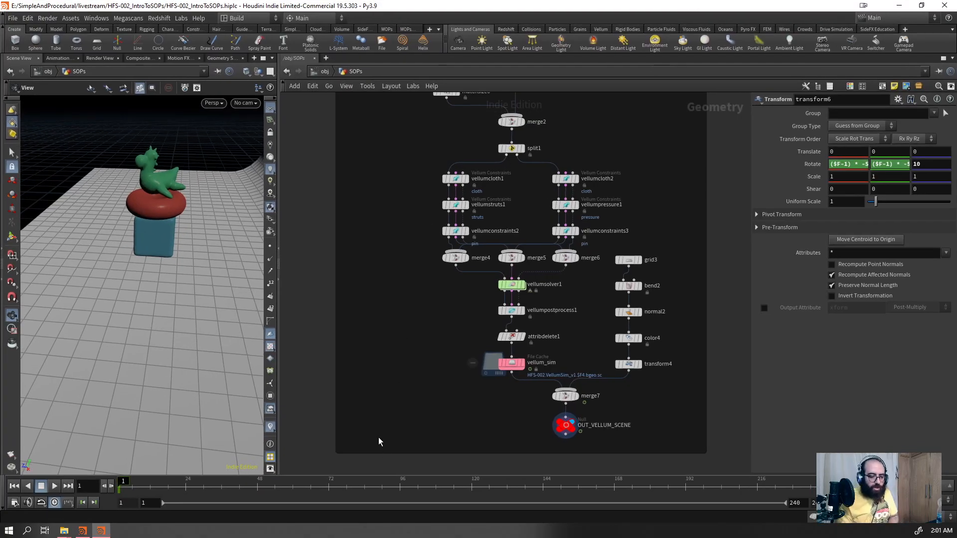
drag(151, 220, 223, 215)
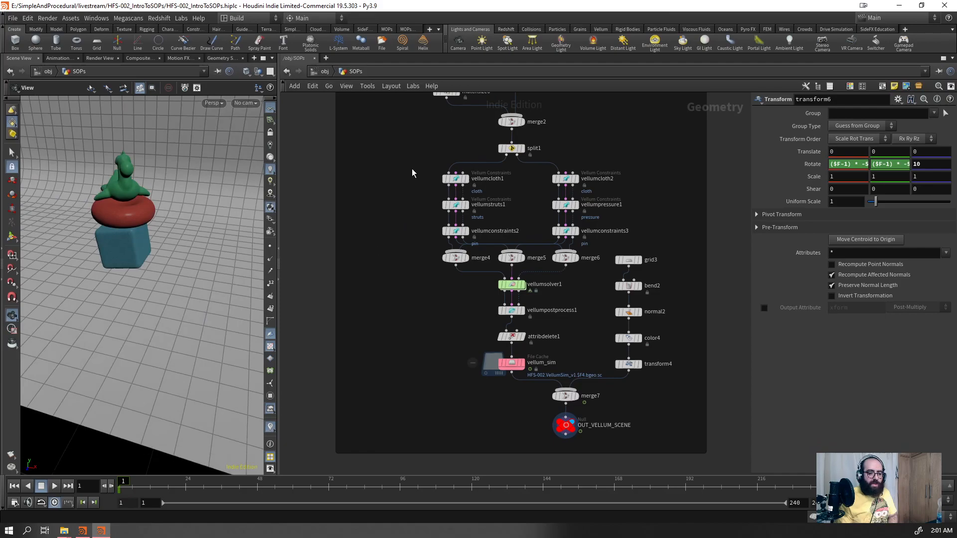
scroll(522, 199, down, 6)
scroll(576, 155, up, 5)
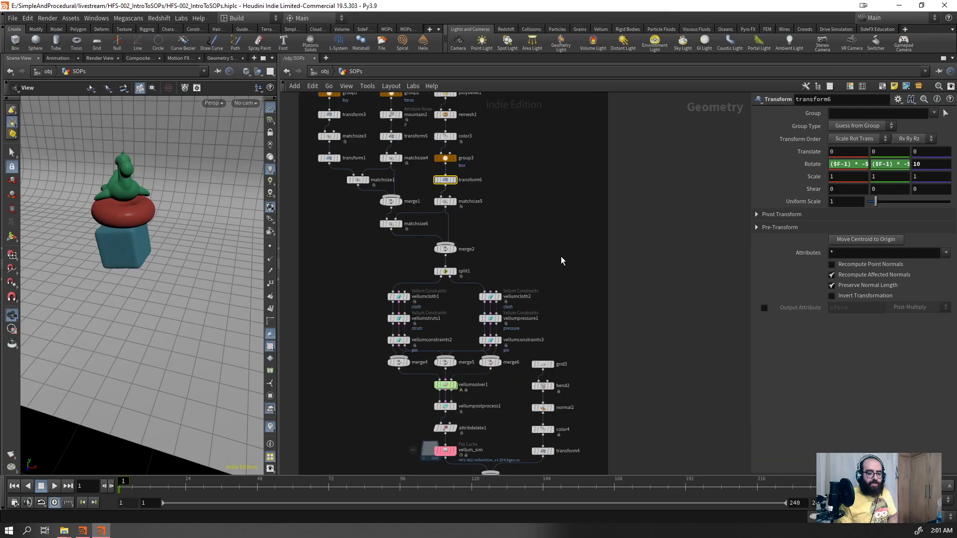
drag(504, 305, 478, 331)
drag(371, 277, 421, 352)
drag(501, 271, 477, 361)
scroll(453, 273, down, 5)
scroll(453, 273, up, 5)
scroll(453, 273, up, 2)
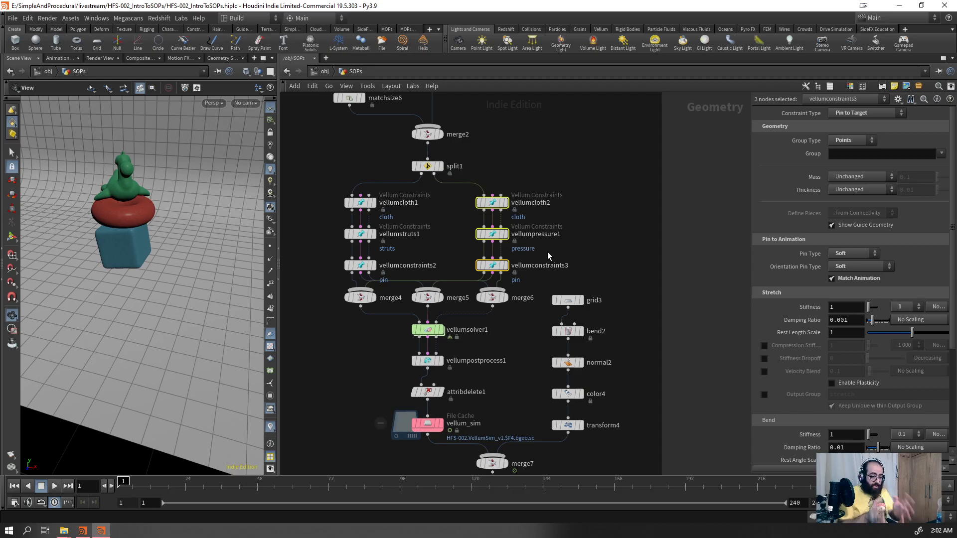
click(430, 219)
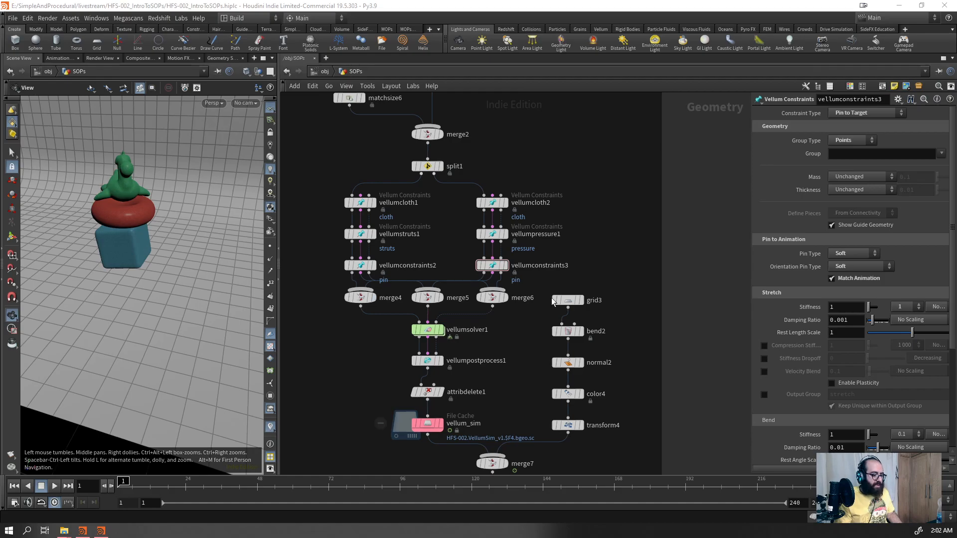
- Play the cached Vellum simulation of the OUT_VELLUM_SCENE output and examine the toy, torus and box from several angles
drag(125, 204, 135, 156)
scroll(134, 156, up, 3)
scroll(482, 200, down, 4)
scroll(481, 362, up, 6)
drag(142, 279, 152, 244)
key(Up)
drag(124, 277, 131, 193)
right_drag(132, 193, 190, 143)
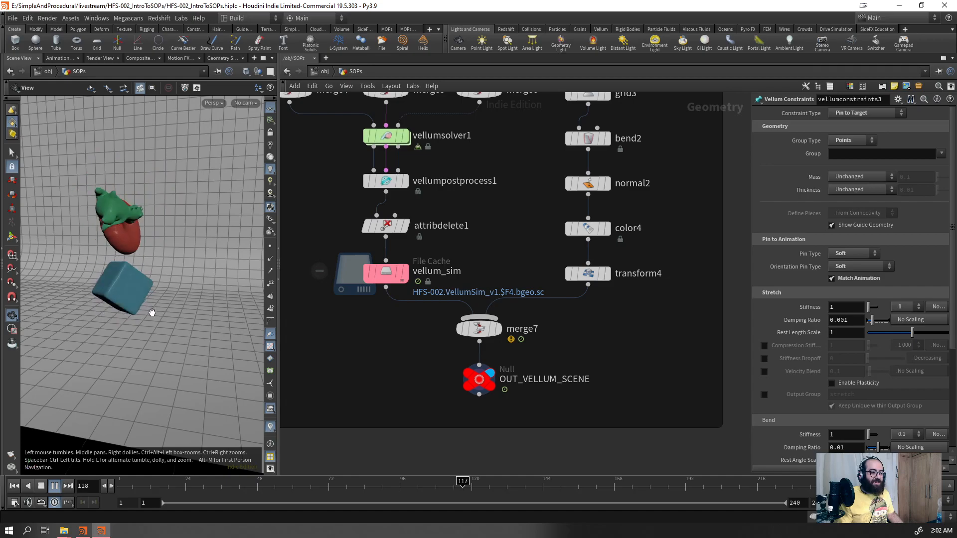
- Display merge2 above the Vellum setup, play its unsimulated animation for comparison, and return to the first frame
scroll(498, 393, down, 3)
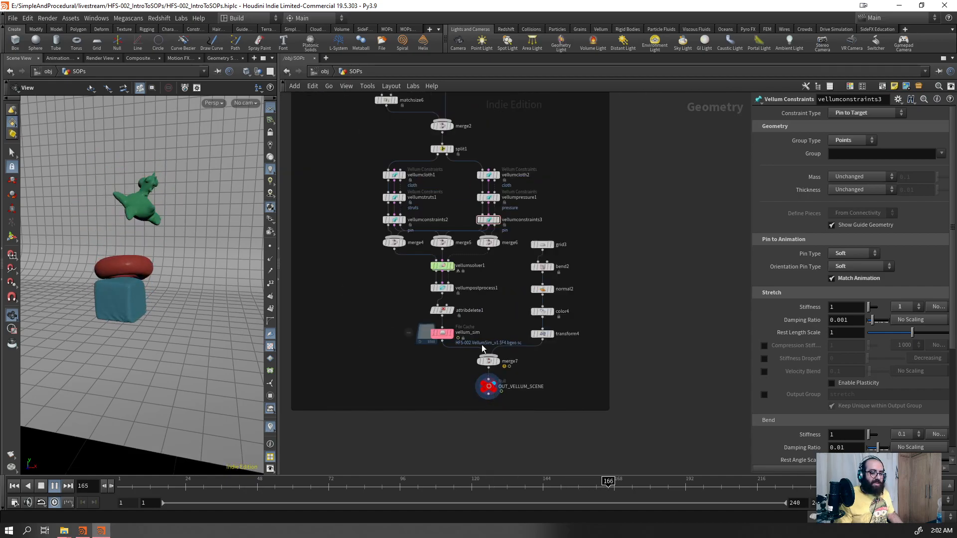
click(452, 126)
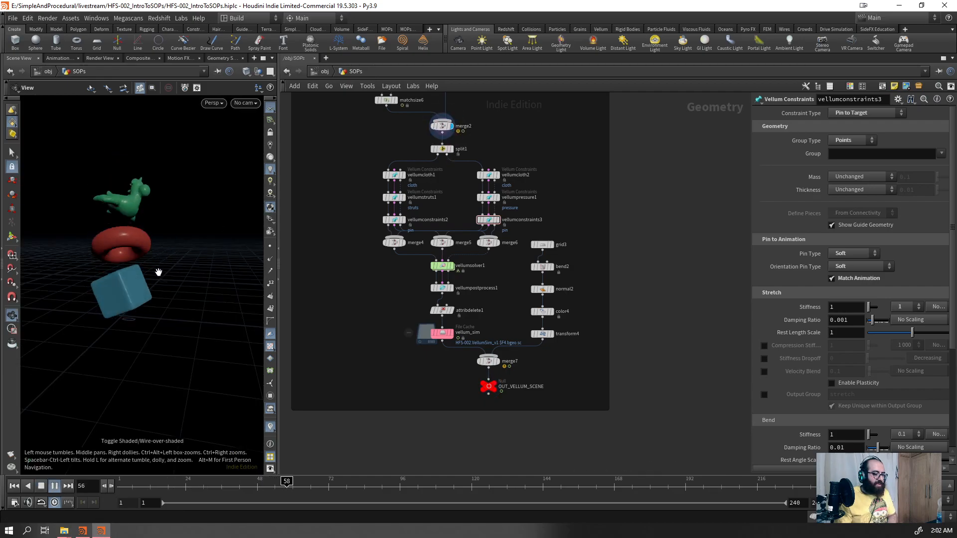
drag(160, 268, 234, 284)
key(ctrl+Up)
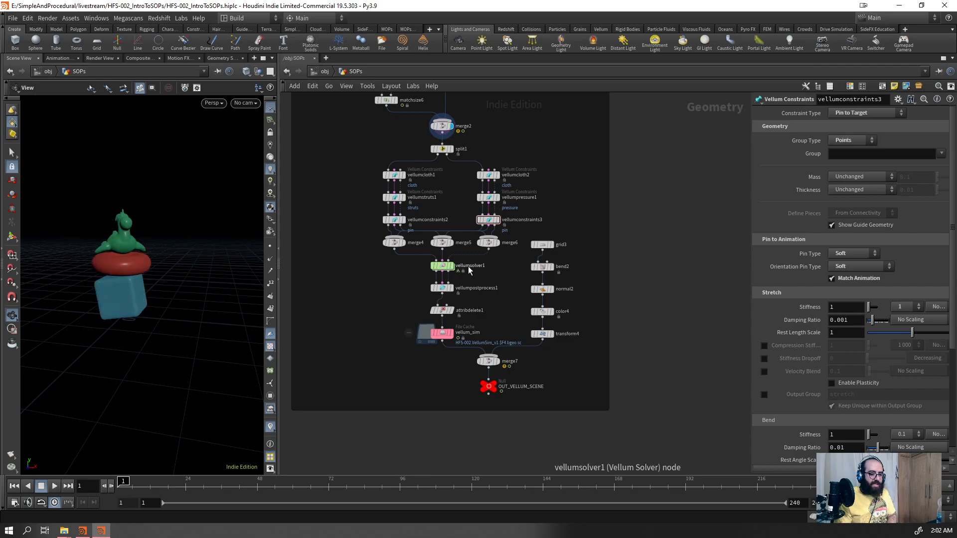
- Display merge7 and play the simulated stack with the backdrop, pausing and moving in to examine the soft deformation
click(497, 361)
key(Up)
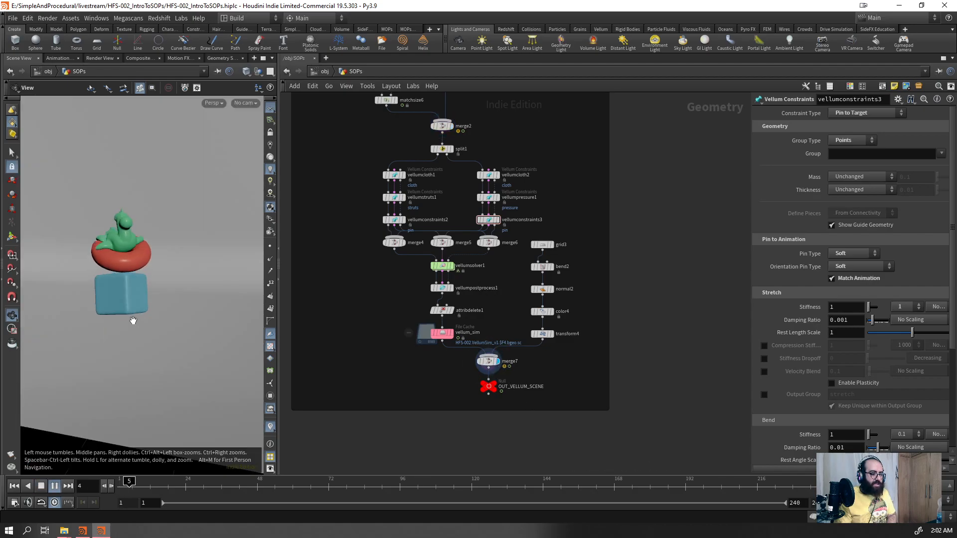
right_drag(124, 313, 163, 133)
key(Up)
drag(154, 256, 125, 315)
key(Up)
right_drag(126, 321, 128, 353)
drag(129, 352, 94, 318)
right_drag(151, 317, 239, 278)
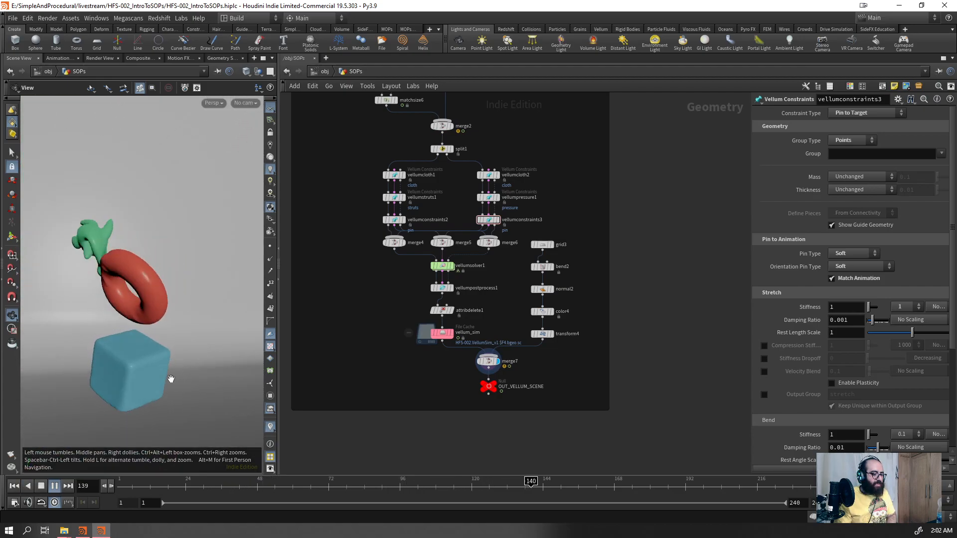
right_drag(171, 381, 177, 346)
- Pause the simulation and step backward and forward frame by frame to examine the torus and box contact, then resume playback
key(Up)
key(Left)
key(Left)
key(Left)
key(Left)
key(Left)
key(Left)
key(Left)
key(Left)
key(Left)
key(Left)
key(Left)
key(Left)
key(Right)
key(Right)
key(Right)
key(Right)
key(Right)
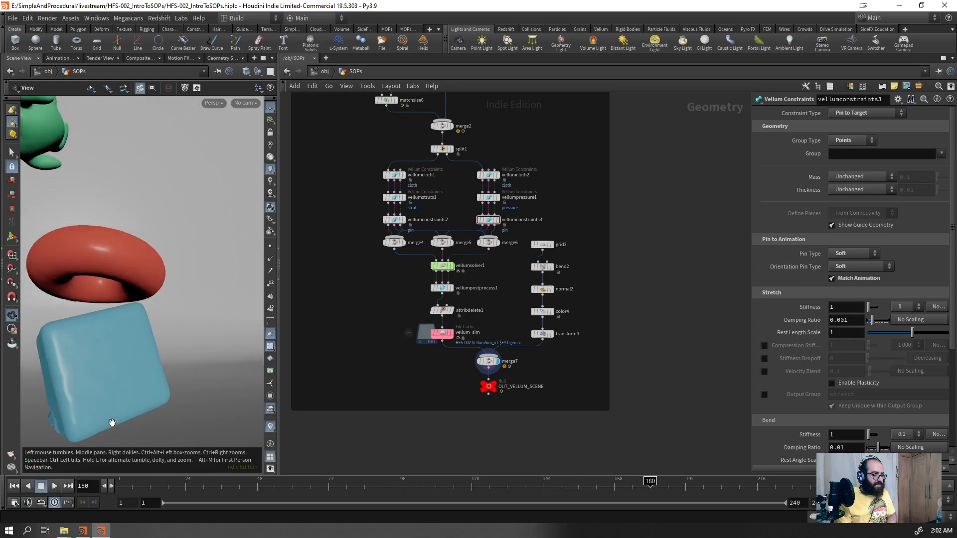
key(Right)
key(Right)
key(Right)
key(Right)
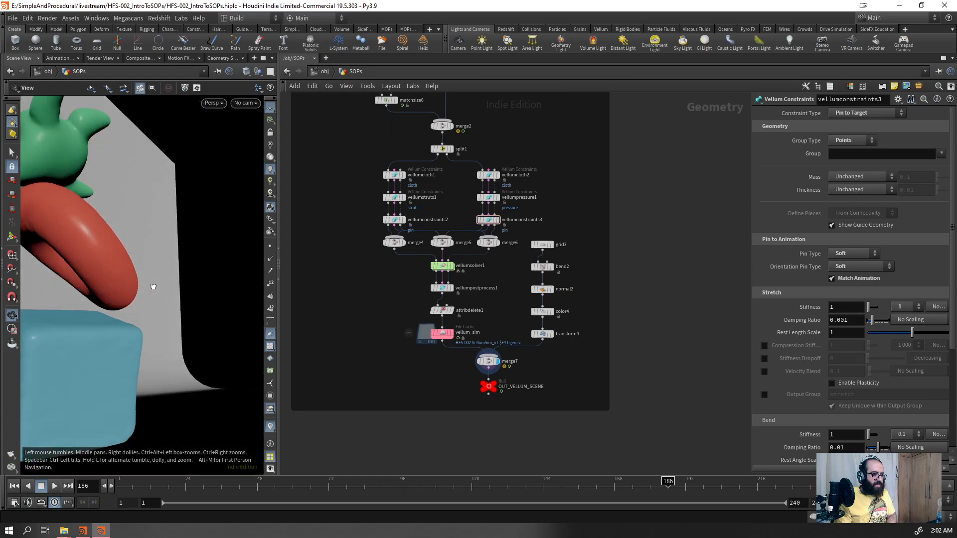
key(Up)
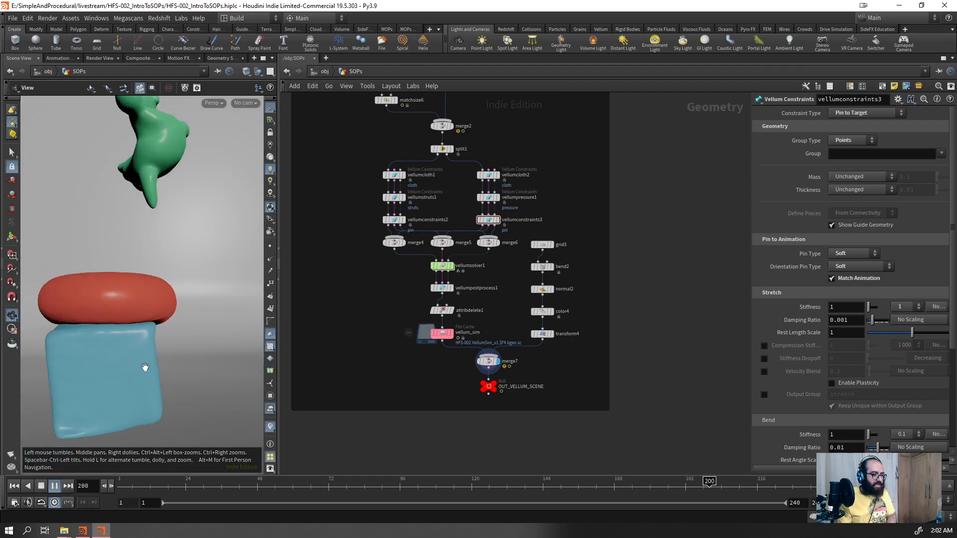
- Stop the playback, return to the first frame, and show the cache settings of the vellum_sim file cache node
key(Up)
key(ctrl+Up)
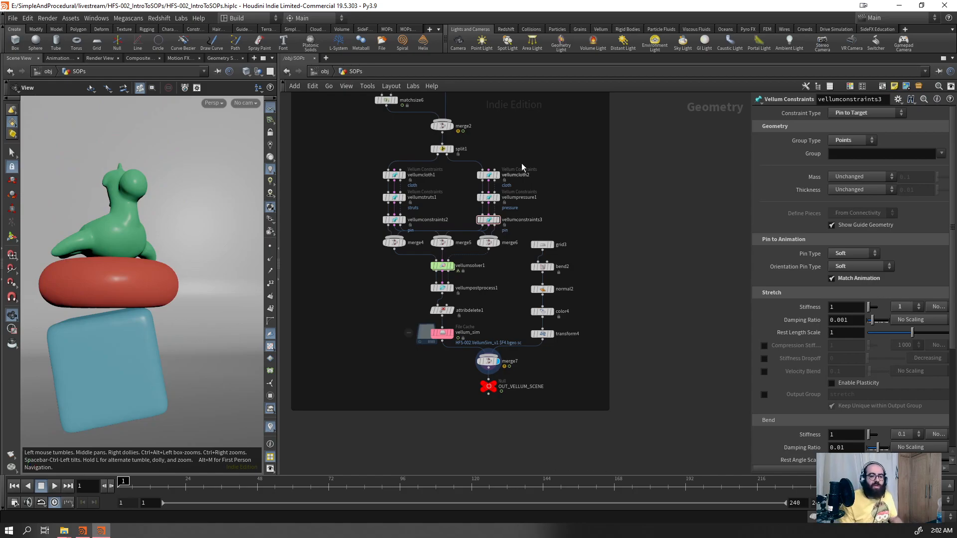
scroll(434, 366, up, 3)
click(447, 306)
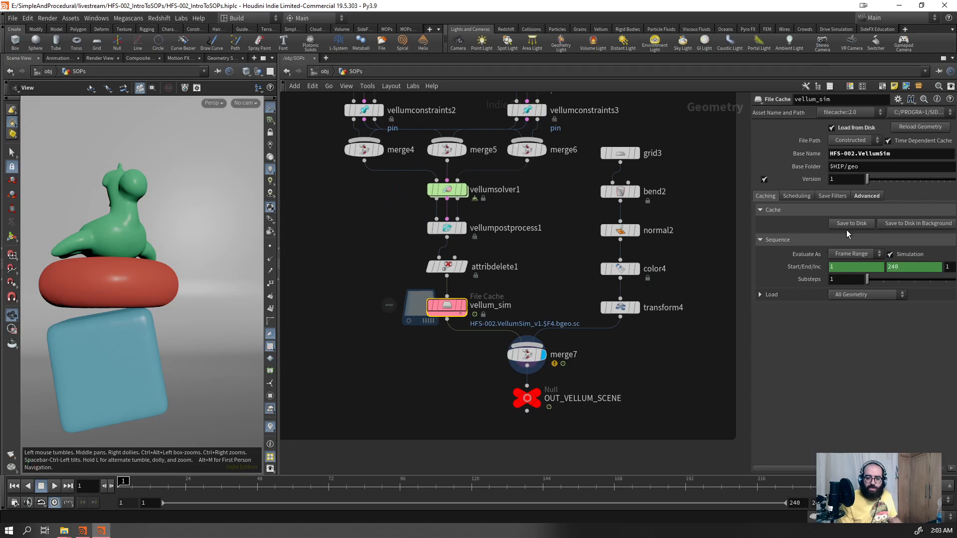
- Review the Vellum constraint branches feeding the solver and show the force and friction settings of vellumsolver1
key(h)
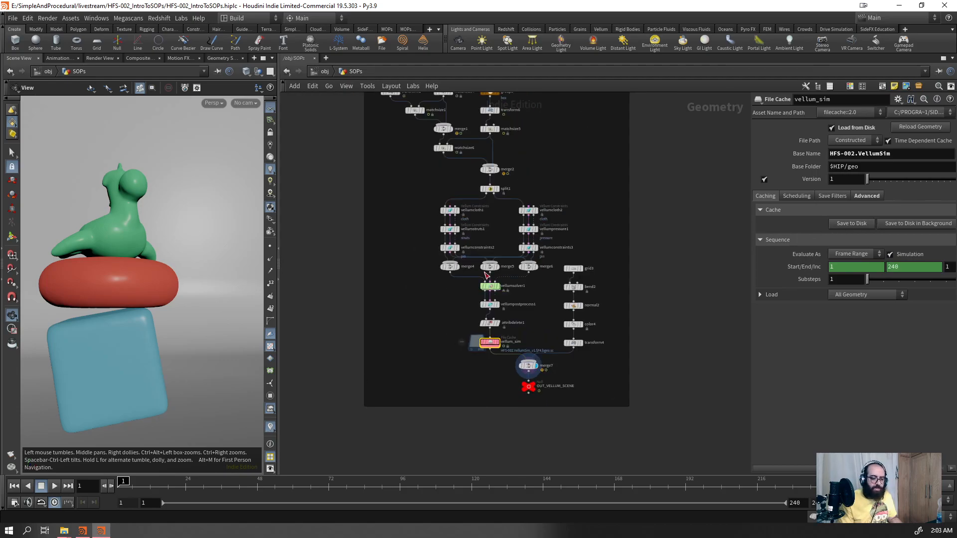
scroll(521, 285, up, 4)
drag(357, 285, 355, 281)
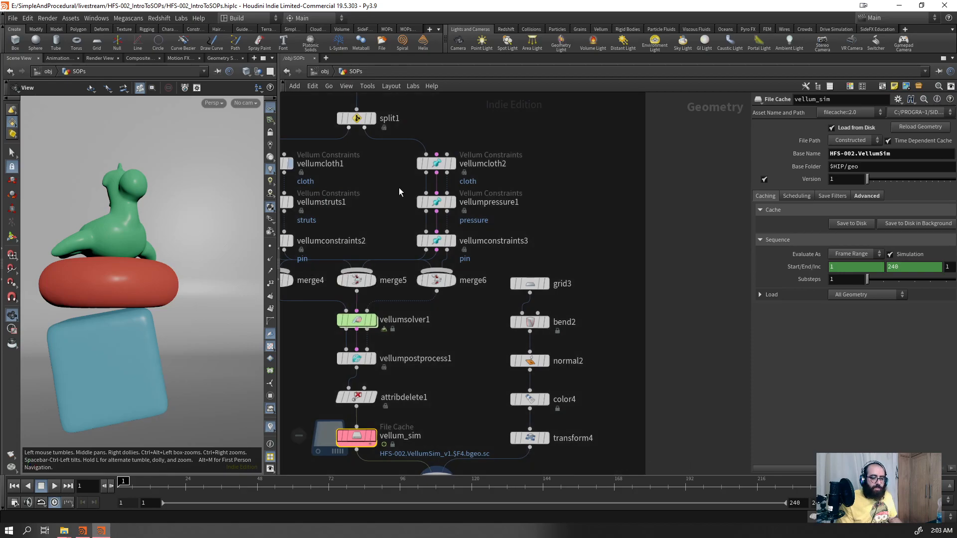
key(h)
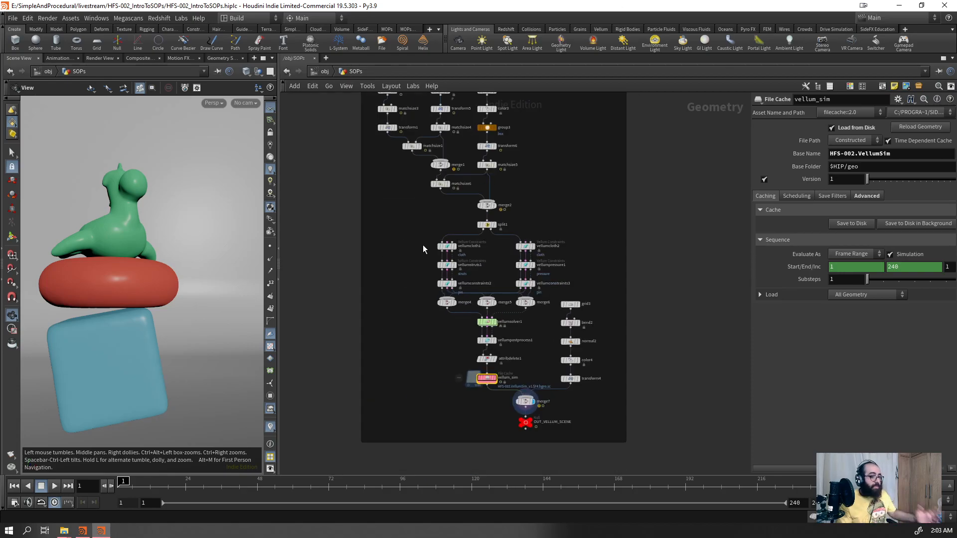
scroll(499, 264, down, 3)
scroll(501, 292, up, 2)
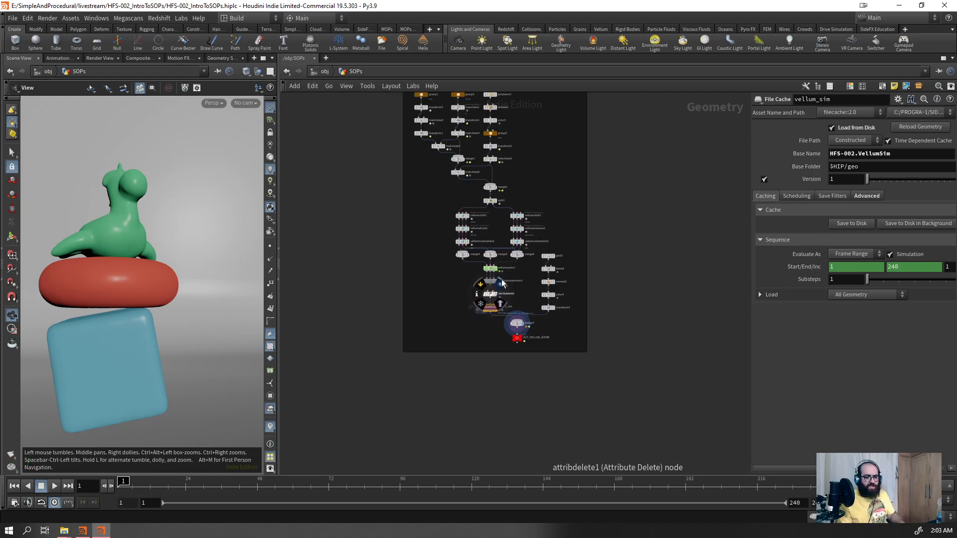
scroll(521, 254, up, 4)
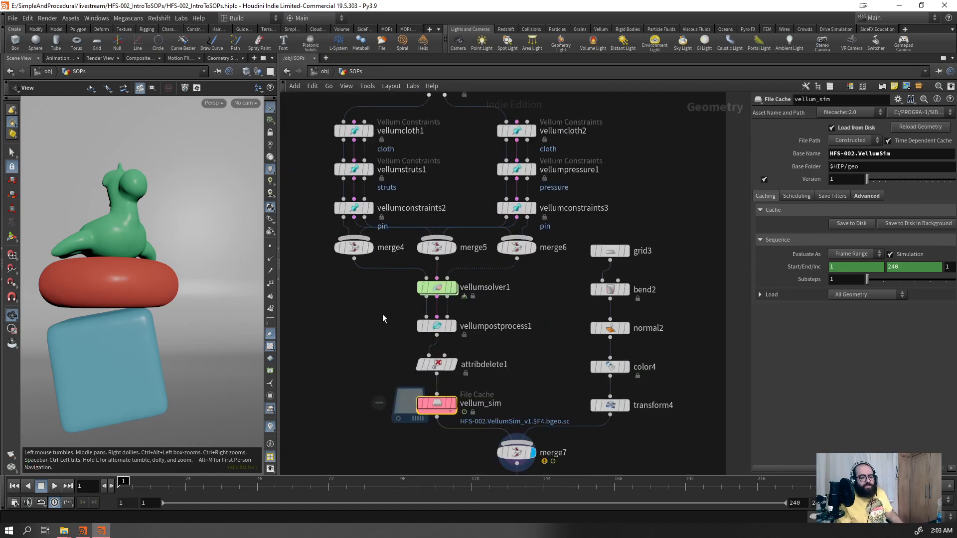
click(437, 288)
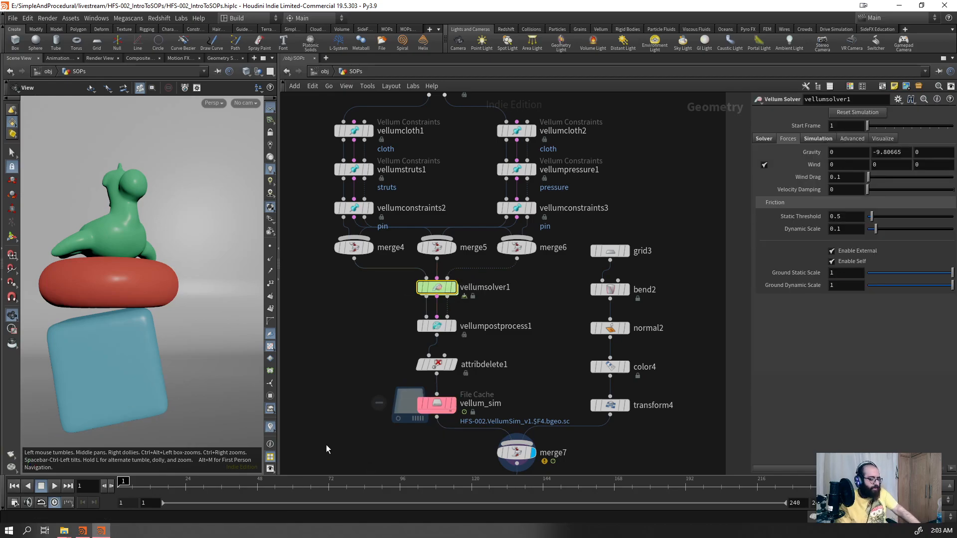
- Survey the entire SOPs network, including all the network boxes above the procedural animation and Vellum simulation section
scroll(414, 316, down, 5)
scroll(465, 357, down, 2)
scroll(466, 363, down, 2)
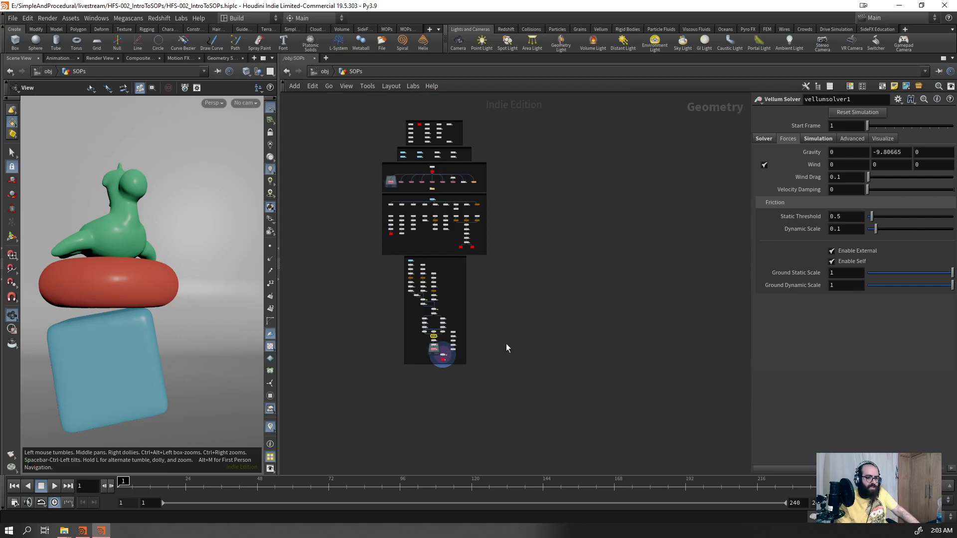
scroll(476, 261, up, 3)
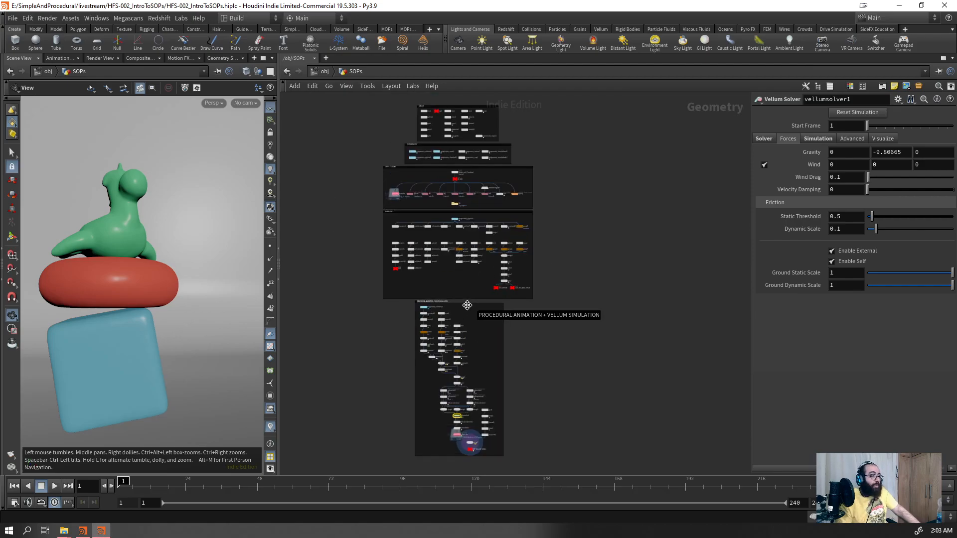